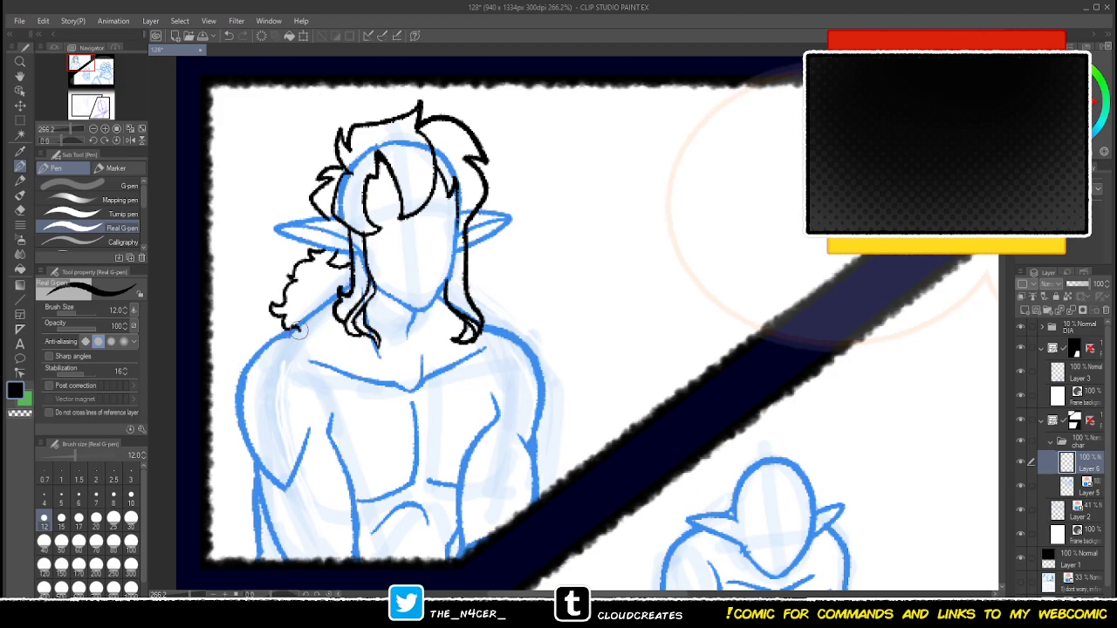
- Redraw the fluffy upper edges of the coat's fur collar on both sides of the long-haired character's neck
key(ctrl+z)
key(c)
mouse_move(328, 250)
mouse_down()
mouse_move(278, 297)
mouse_move(294, 250)
mouse_move(269, 291)
mouse_move(288, 331)
mouse_up()
key(c)
drag(463, 262, 507, 307)
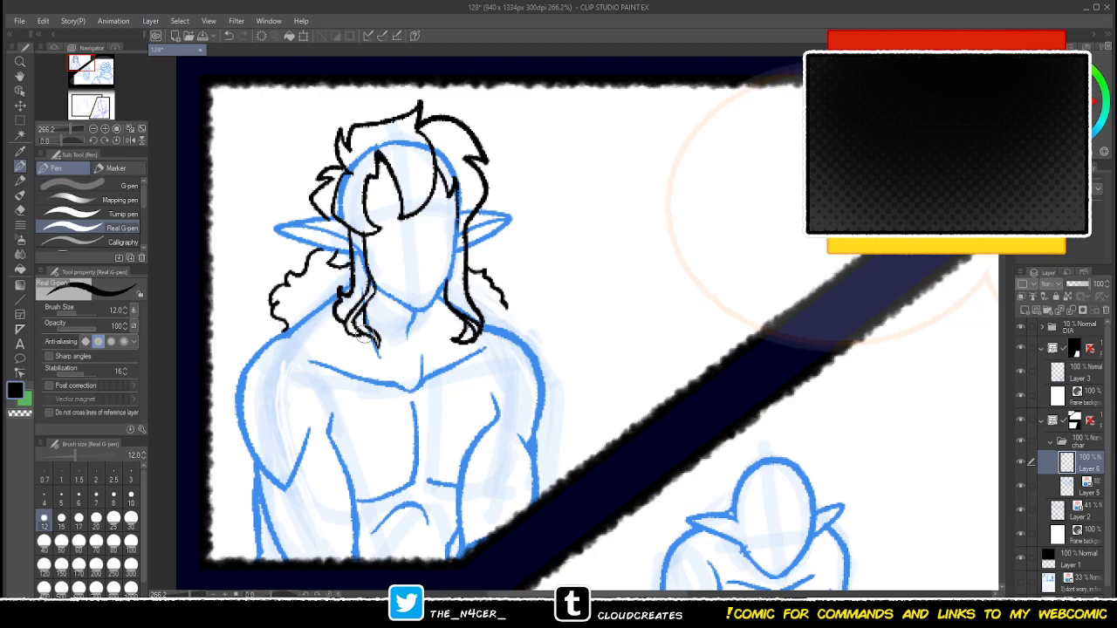
- Ink the fur collar's wavy inner and outer edges, closing both sides in points on the chest
drag(373, 343, 377, 410)
drag(281, 329, 380, 422)
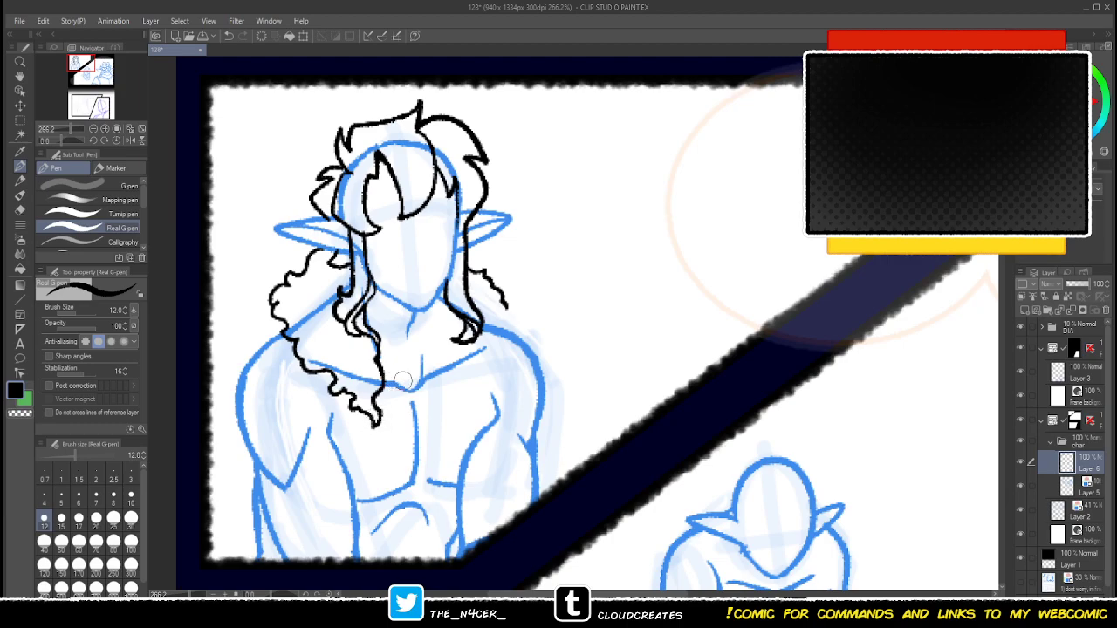
drag(437, 305, 447, 402)
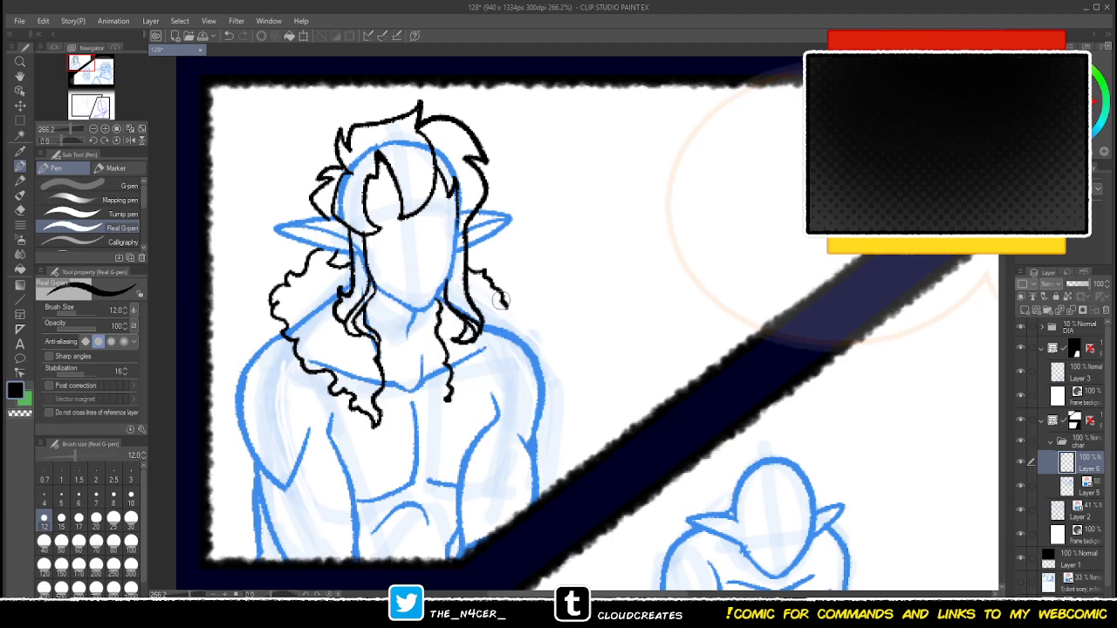
drag(506, 306, 518, 312)
mouse_move(273, 465)
mouse_down()
mouse_move(297, 363)
mouse_move(277, 455)
mouse_up()
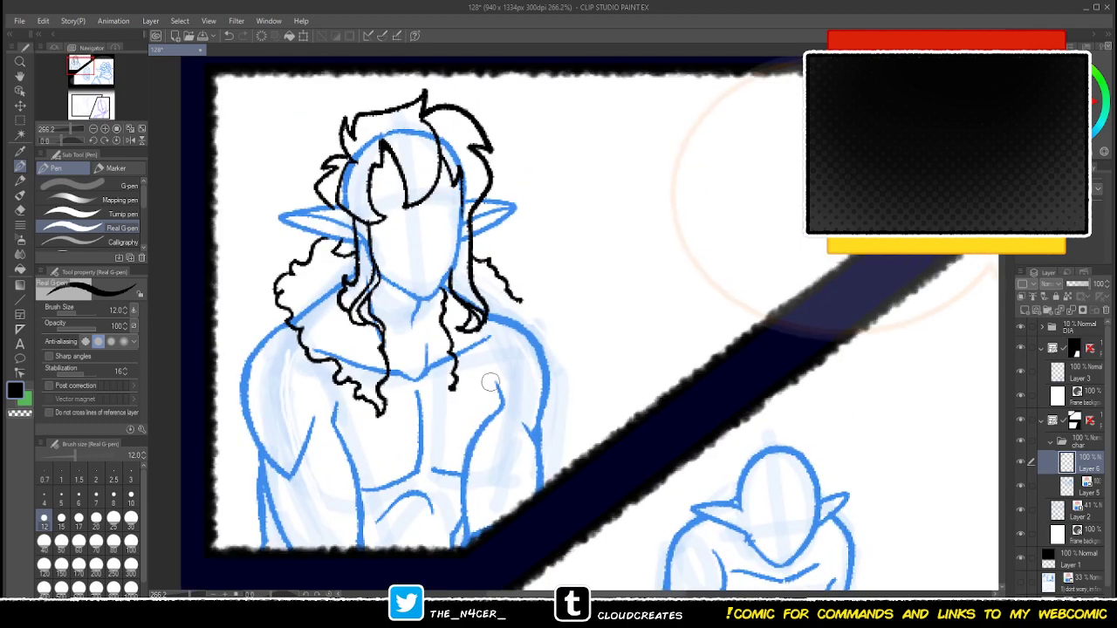
mouse_move(525, 302)
mouse_down()
mouse_move(506, 346)
mouse_move(450, 400)
mouse_up()
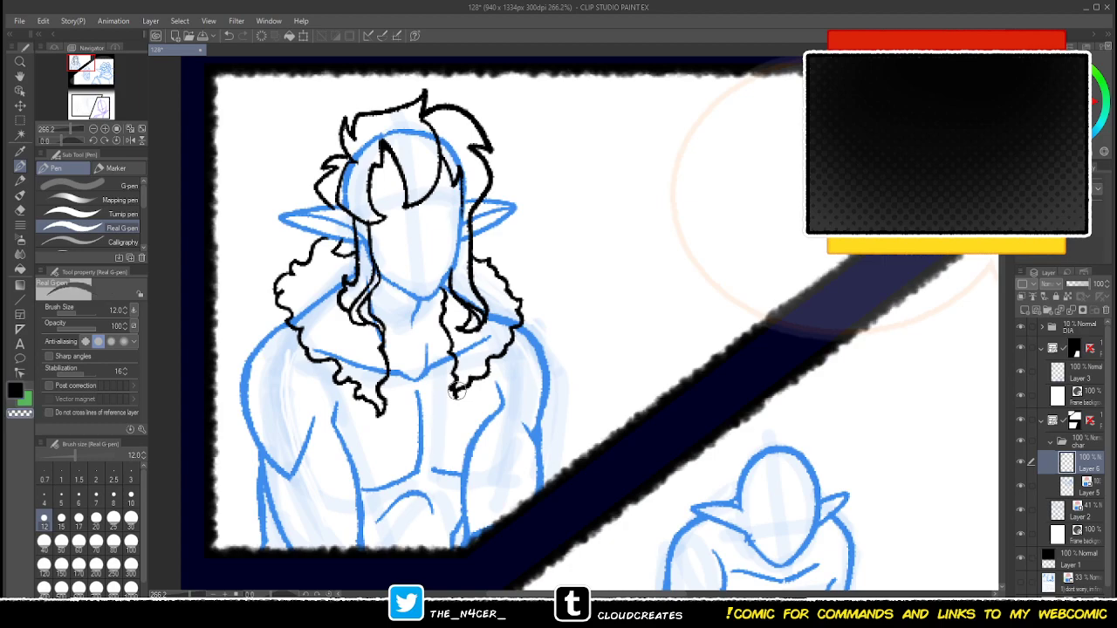
key(c)
drag(456, 400, 463, 383)
- Clean up the line overlaps where the fur collar meets the hair locks beside the neck
key(c)
drag(330, 257, 342, 253)
key(ctrl+z)
key(c)
key(x)
key(x)
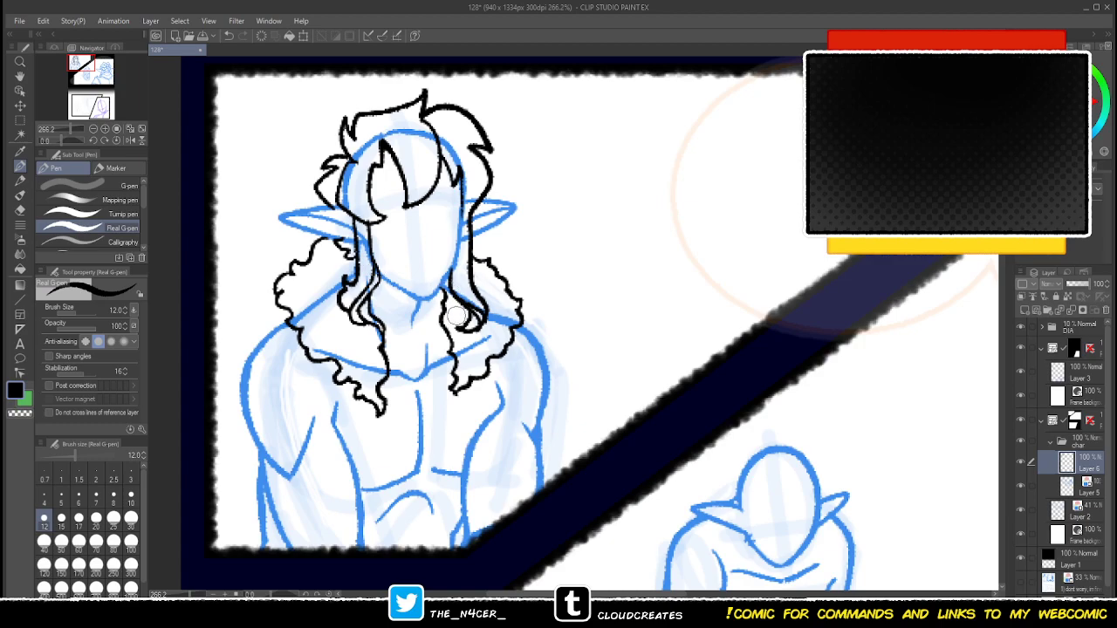
drag(460, 314, 468, 320)
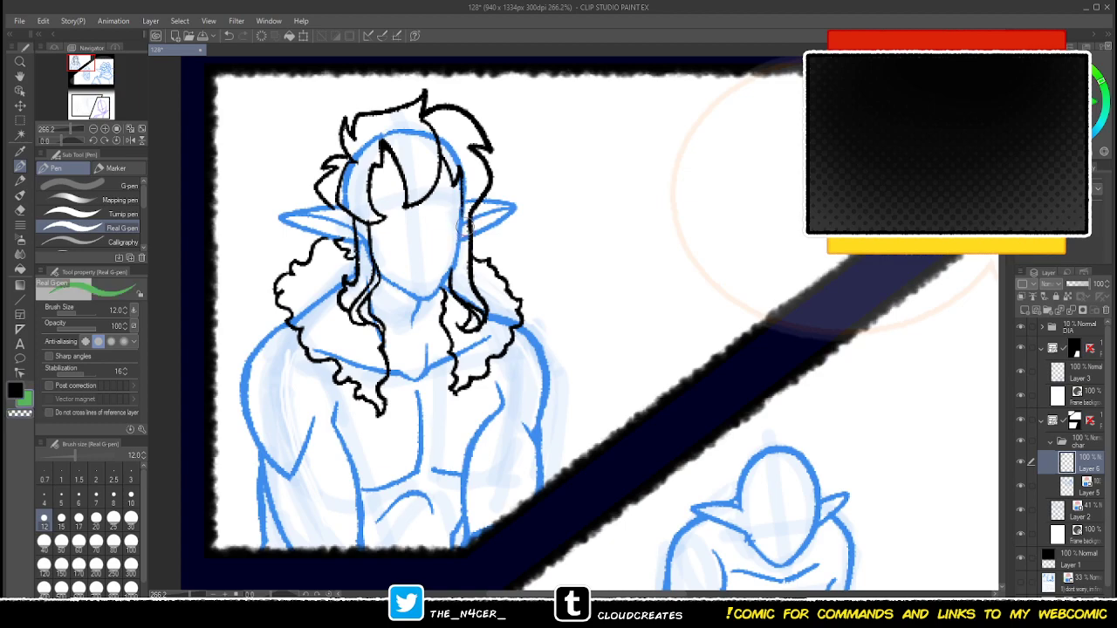
- Add small inner strands to the parted fringe and to the hair at the right temple
drag(371, 172, 394, 156)
key(ctrl+z)
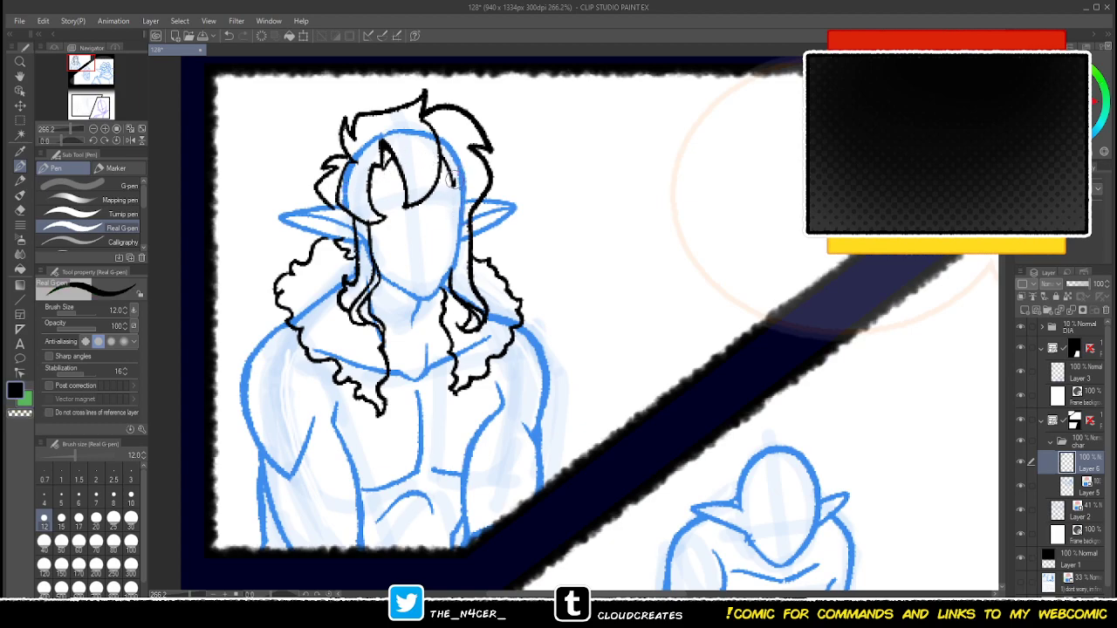
mouse_move(446, 204)
mouse_down()
mouse_move(461, 187)
mouse_move(459, 228)
mouse_up()
key(x)
key(x)
key(c)
drag(379, 223, 375, 217)
key(x)
key(x)
- Ink the coat's left shoulder cap and a folded sleeve with an angular cuff over the sketched arm
drag(364, 175, 359, 189)
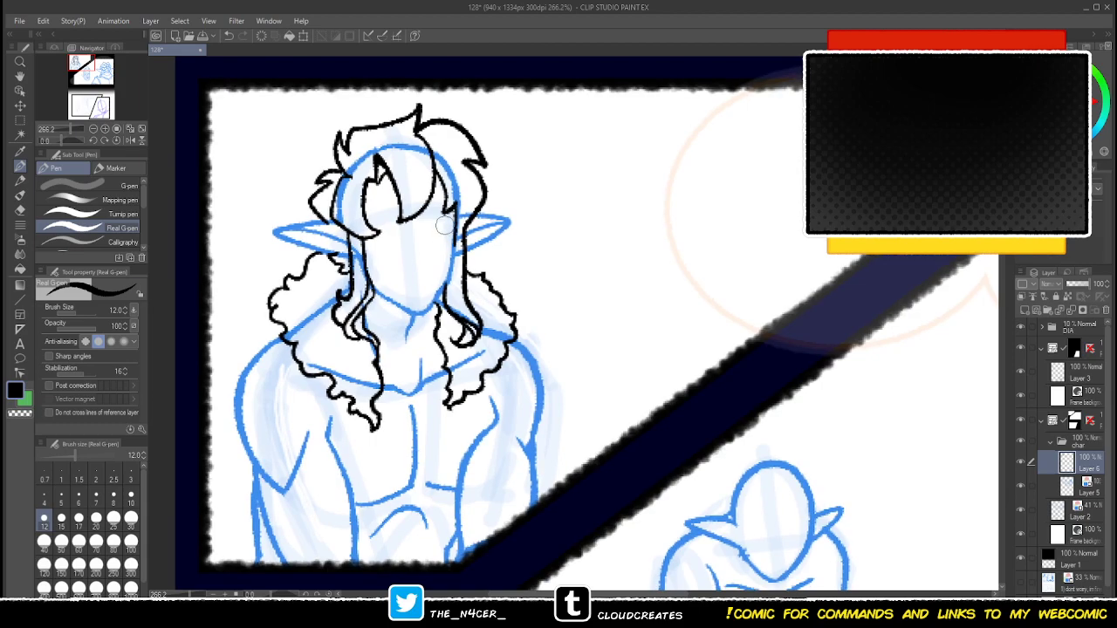
key(c)
key(c)
drag(416, 305, 409, 293)
drag(412, 332, 413, 300)
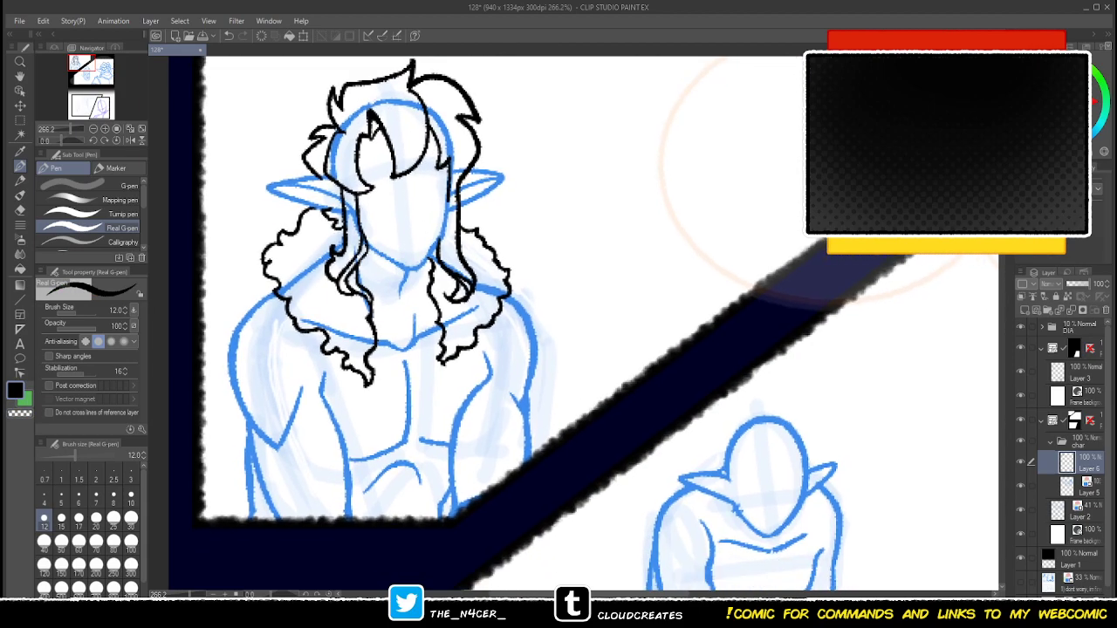
mouse_move(277, 287)
mouse_down()
mouse_move(235, 313)
mouse_move(324, 366)
mouse_move(264, 337)
mouse_move(237, 340)
mouse_move(228, 355)
mouse_move(218, 336)
mouse_move(239, 310)
mouse_up()
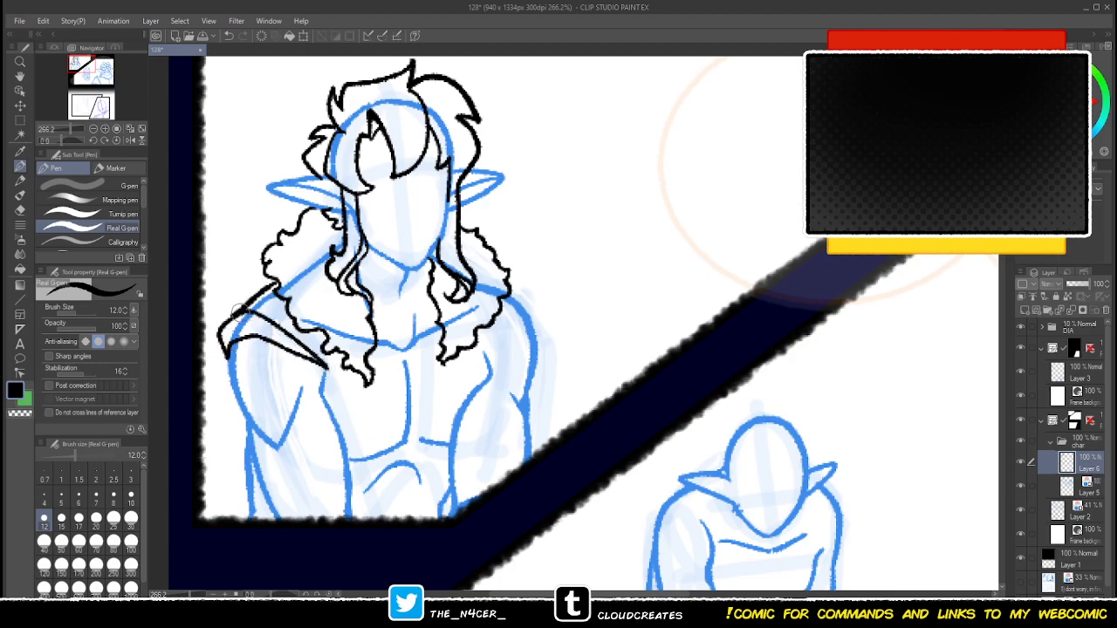
mouse_move(231, 360)
mouse_down()
mouse_move(241, 424)
mouse_move(264, 440)
mouse_move(314, 392)
mouse_move(314, 429)
mouse_move(259, 459)
mouse_move(236, 417)
mouse_up()
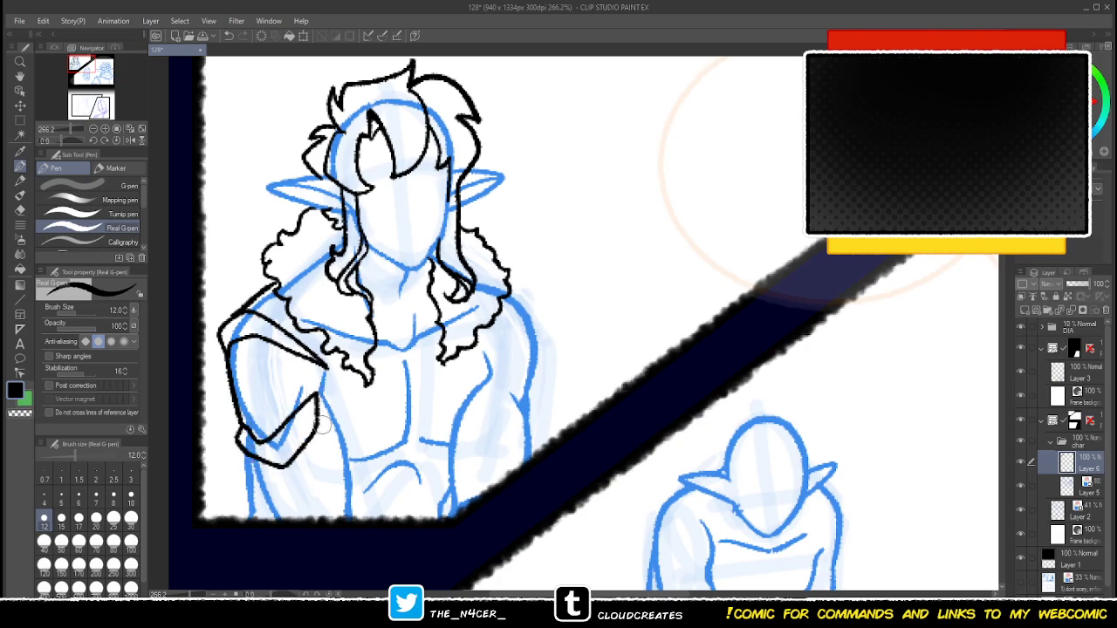
mouse_move(325, 375)
mouse_down()
mouse_move(339, 419)
mouse_move(318, 473)
mouse_move(269, 478)
mouse_move(253, 454)
mouse_up()
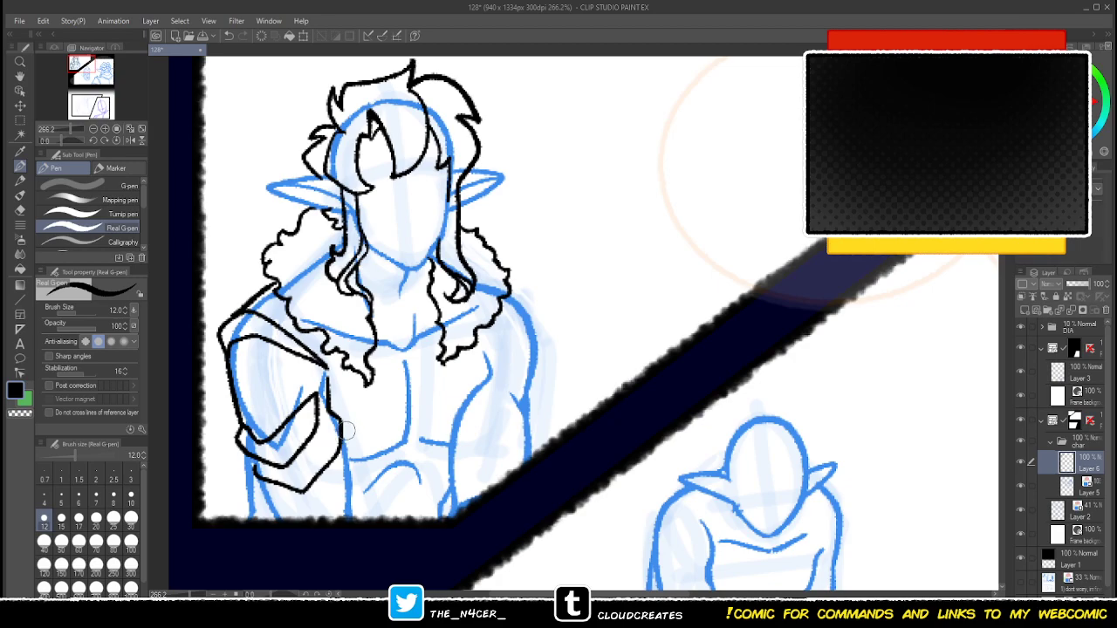
- Ink the coat's right shoulder cap and sleeve with rolled folds down to the diagonal panel border
mouse_move(507, 289)
mouse_down()
mouse_move(529, 303)
mouse_move(490, 372)
mouse_move(534, 331)
mouse_move(532, 305)
mouse_move(543, 337)
mouse_move(528, 417)
mouse_move(495, 393)
mouse_move(458, 412)
mouse_move(479, 455)
mouse_move(447, 437)
mouse_move(537, 454)
mouse_up()
key(c)
key(x)
key(x)
mouse_move(453, 430)
mouse_down()
mouse_move(509, 453)
mouse_move(497, 480)
mouse_move(446, 463)
mouse_move(443, 436)
mouse_move(458, 422)
mouse_up()
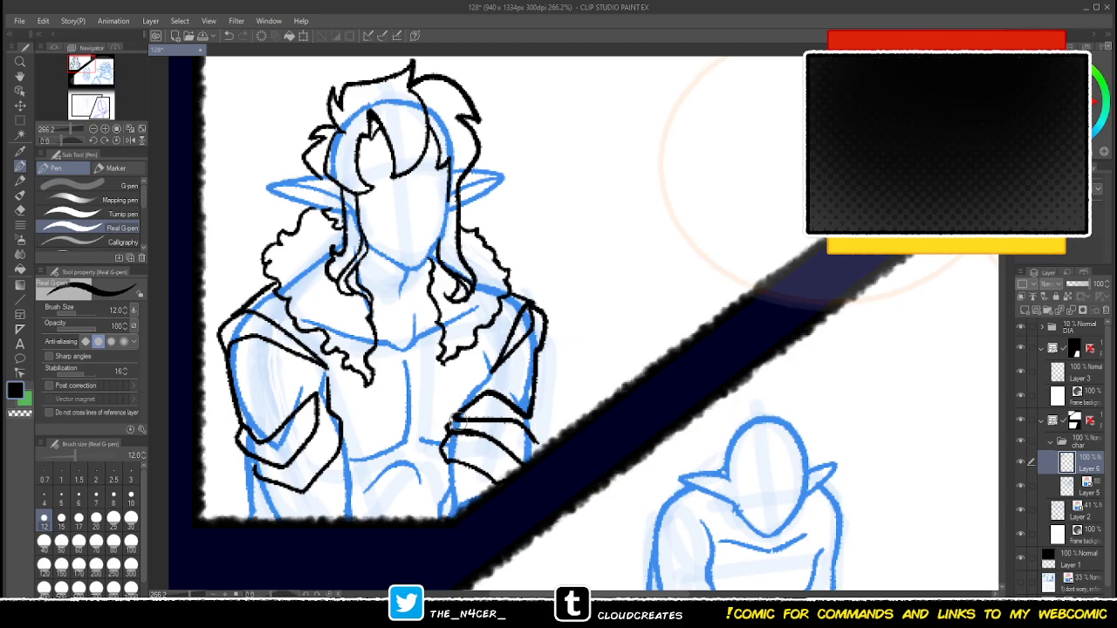
mouse_move(529, 438)
mouse_down()
mouse_move(537, 460)
mouse_move(524, 476)
mouse_up()
- Try replacing the left sleeve's folds with a simpler arm outline and one angular cuff
mouse_move(342, 449)
mouse_down()
mouse_move(347, 476)
mouse_move(329, 507)
mouse_move(285, 511)
mouse_move(261, 484)
mouse_up()
key(ctrl+z)
key(e)
mouse_move(340, 410)
mouse_down()
mouse_move(249, 462)
mouse_move(319, 397)
mouse_up()
key(p)
mouse_move(229, 367)
mouse_down()
mouse_move(239, 438)
mouse_move(297, 427)
mouse_move(322, 395)
mouse_move(288, 470)
mouse_move(247, 443)
mouse_up()
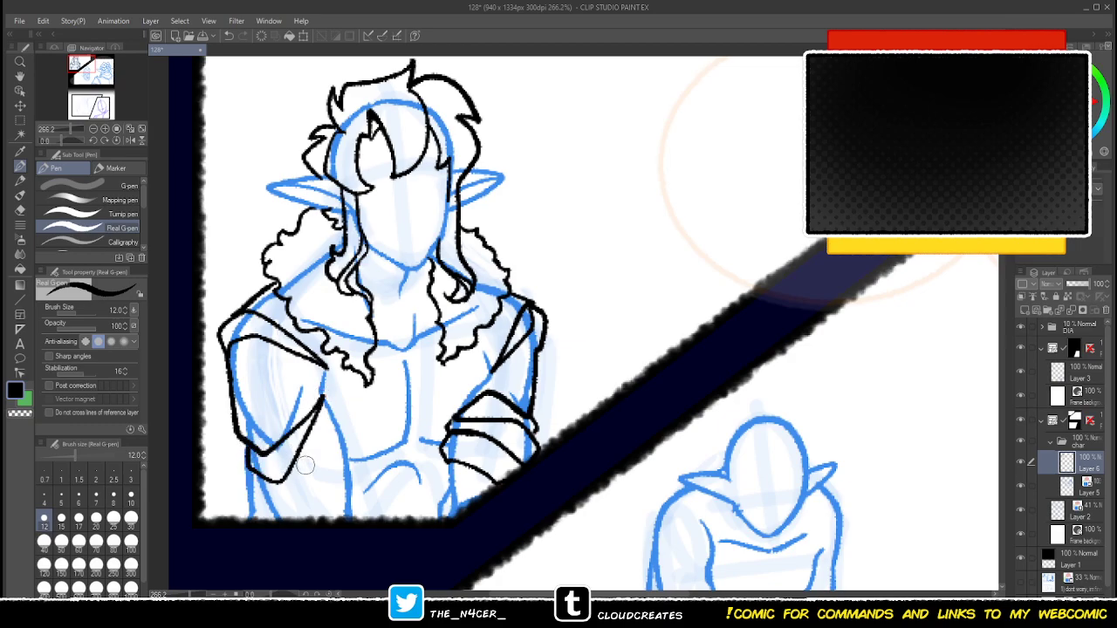
- Erase the left sleeve's black lines below the shoulder cap
key(e)
mouse_move(322, 422)
mouse_down()
mouse_move(323, 405)
mouse_move(259, 433)
mouse_move(200, 374)
mouse_up()
key(p)
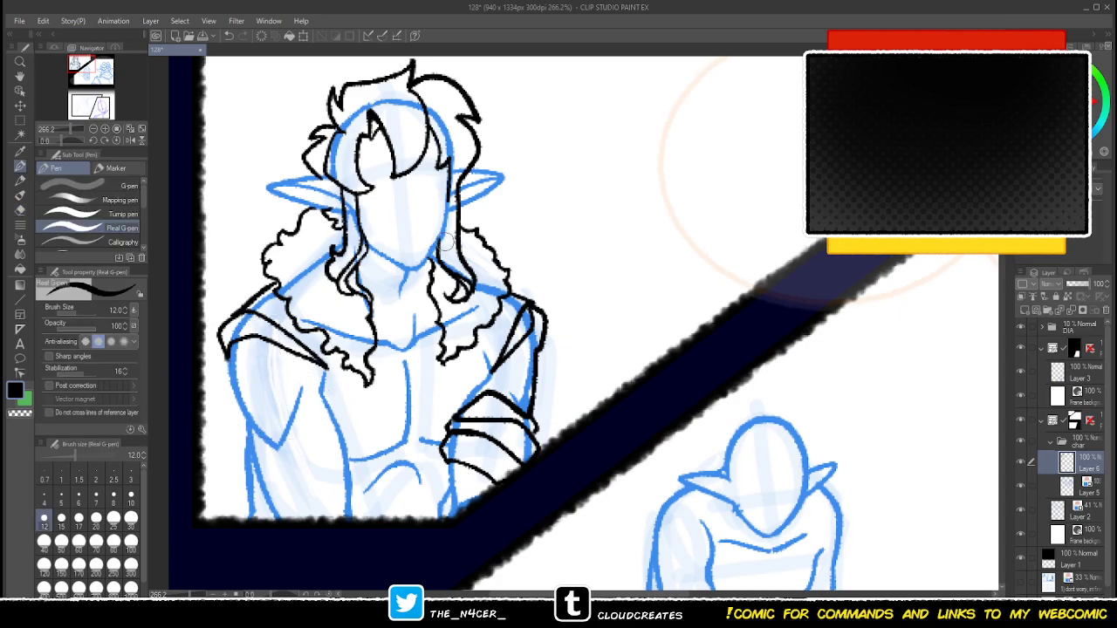
- Draw the coat's two vertical front edges from the fur collar's points down to the panel's lower border
drag(364, 391, 368, 518)
key(ctrl+z)
drag(358, 373, 367, 524)
key(ctrl+z)
drag(368, 385, 368, 522)
key(ctrl+z)
drag(369, 384, 374, 519)
drag(443, 365, 442, 442)
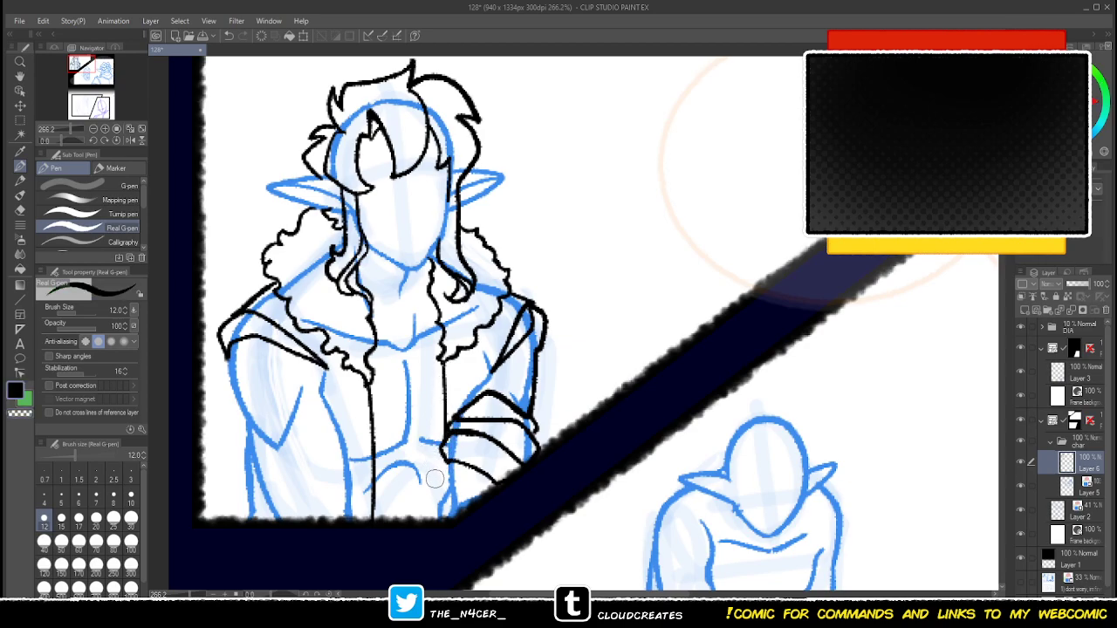
drag(441, 461, 443, 522)
- Ink curved belt lines across the waist between the coat's front edges
mouse_move(378, 511)
mouse_down()
mouse_move(443, 503)
mouse_move(375, 504)
mouse_move(431, 521)
mouse_up()
key(ctrl+z)
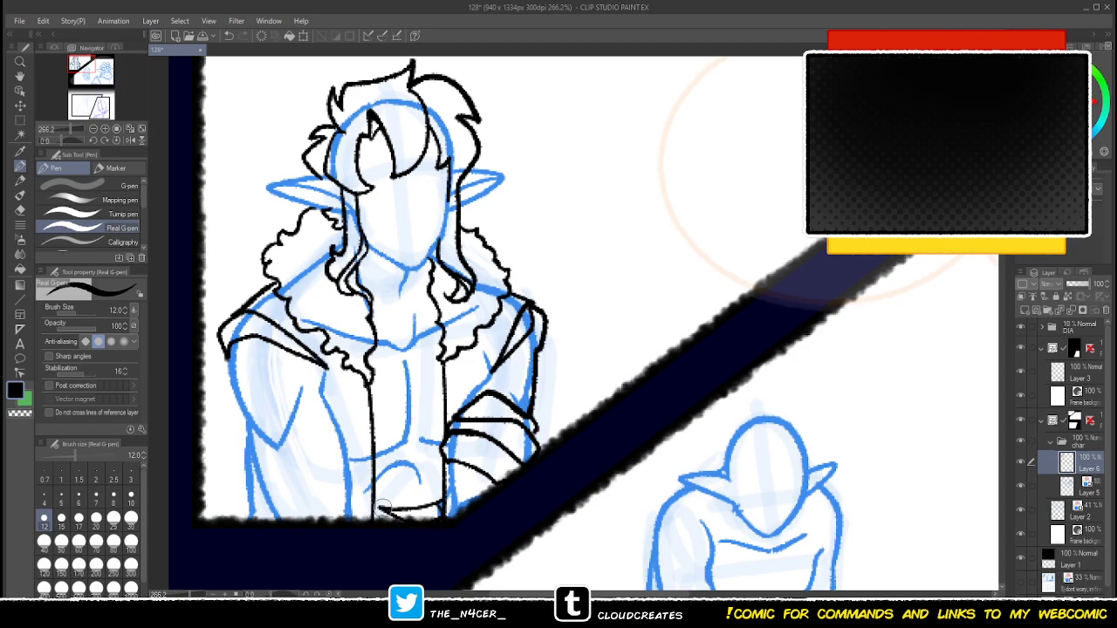
drag(378, 493, 440, 476)
mouse_move(374, 352)
mouse_down()
mouse_move(412, 430)
mouse_move(439, 345)
mouse_move(407, 427)
mouse_move(373, 349)
mouse_move(404, 425)
mouse_move(439, 347)
mouse_up()
key(ctrl+z)
key(ctrl+z)
key(ctrl+z)
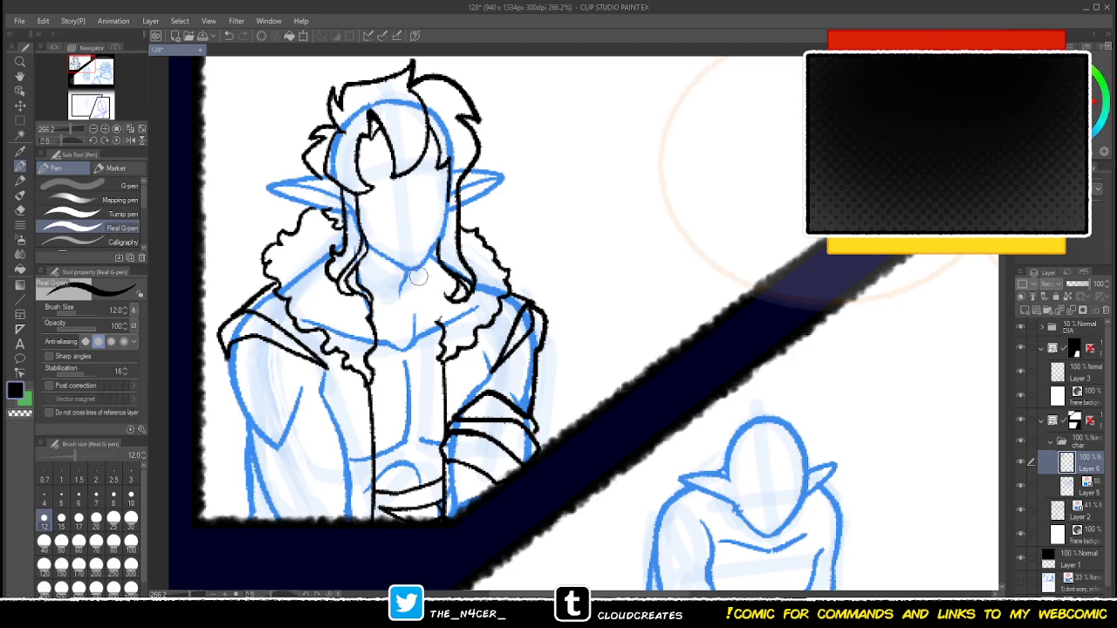
- Ink the shirt's deep V neckline from the neck down to a point on the lower chest
mouse_move(421, 268)
mouse_down()
mouse_move(433, 320)
mouse_move(405, 424)
mouse_up()
drag(372, 343, 403, 423)
key(ctrl+z)
drag(376, 338, 407, 427)
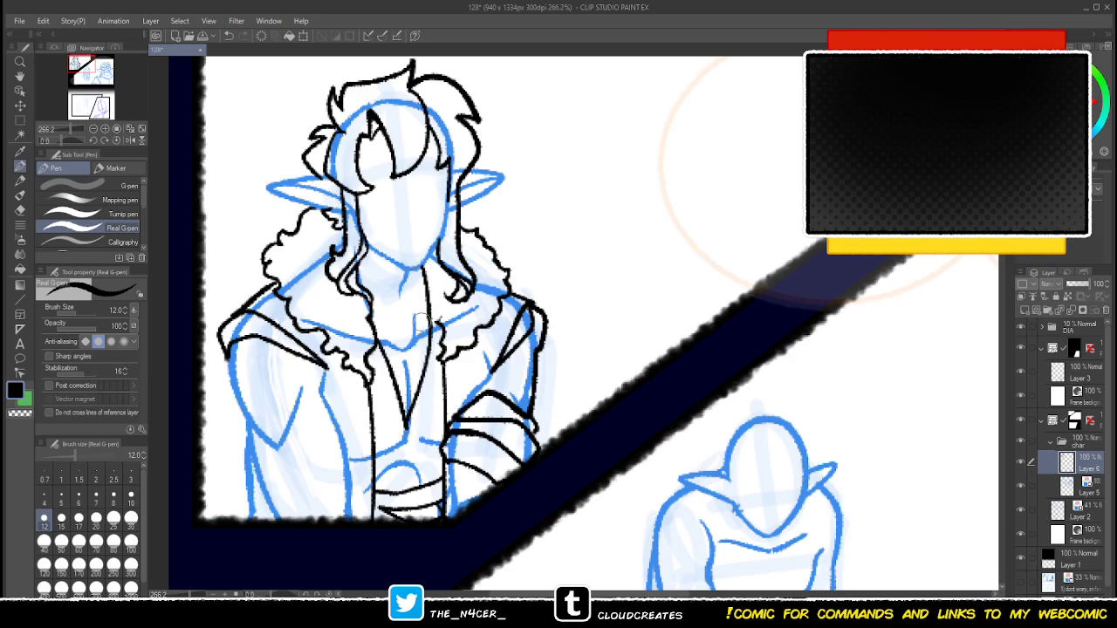
- Ink a narrow folded lapel between the neckline's right edge and the fur collar, clearing overlapping lines
key(c)
mouse_move(437, 302)
mouse_down()
mouse_move(437, 324)
mouse_move(436, 287)
mouse_move(442, 333)
mouse_move(440, 271)
mouse_move(433, 332)
mouse_move(440, 281)
mouse_up()
key(x)
key(x)
key(ctrl+z)
key(c)
key(c)
key(ctrl+z)
drag(432, 333, 439, 277)
drag(440, 277, 443, 332)
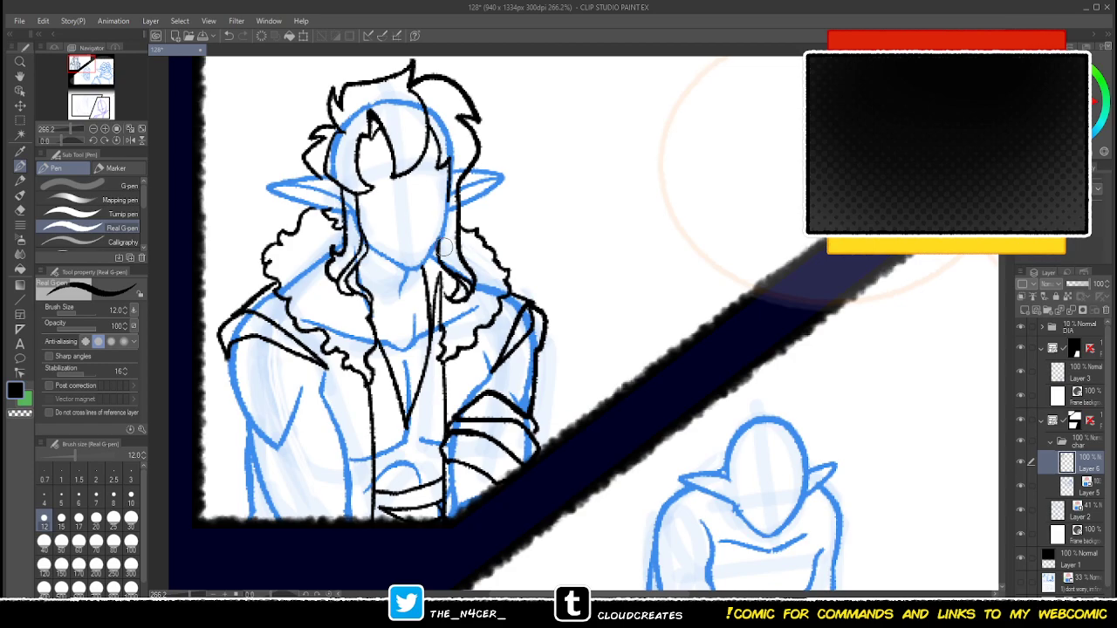
drag(448, 330, 440, 258)
- Extend the shirt's left neckline edge up beside the hair lock to the jaw and tidy the join
key(x)
key(x)
drag(359, 250, 370, 291)
key(ctrl+z)
drag(358, 254, 369, 288)
key(ctrl+z)
drag(358, 246, 369, 285)
mouse_move(366, 261)
mouse_down()
mouse_move(372, 280)
mouse_move(363, 253)
mouse_up()
key(x)
key(x)
key(c)
key(x)
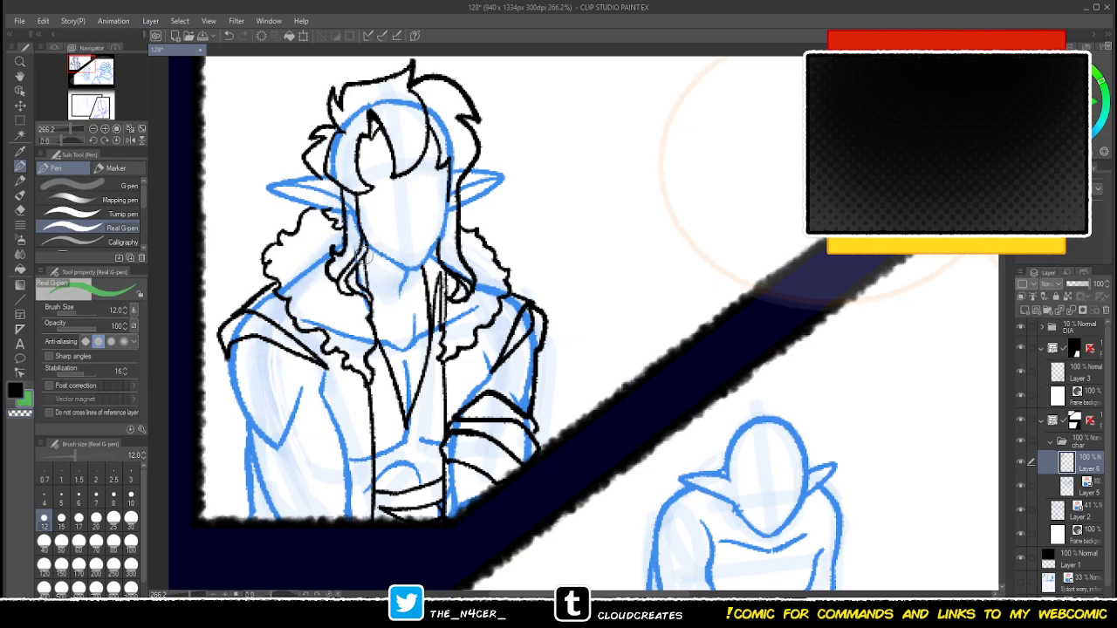
key(x)
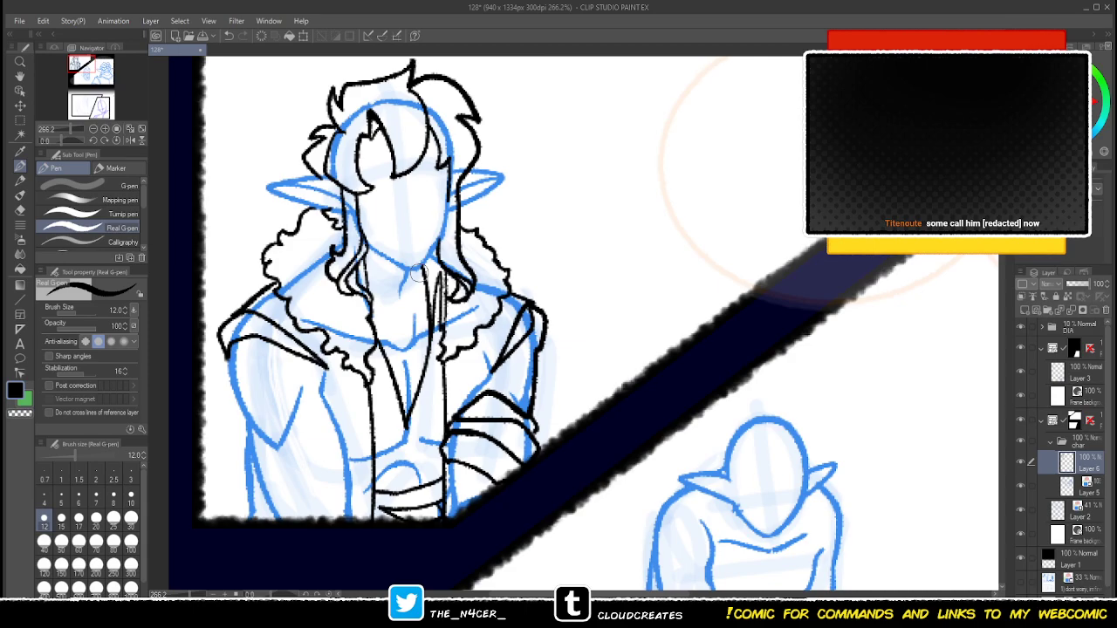
drag(361, 249, 370, 295)
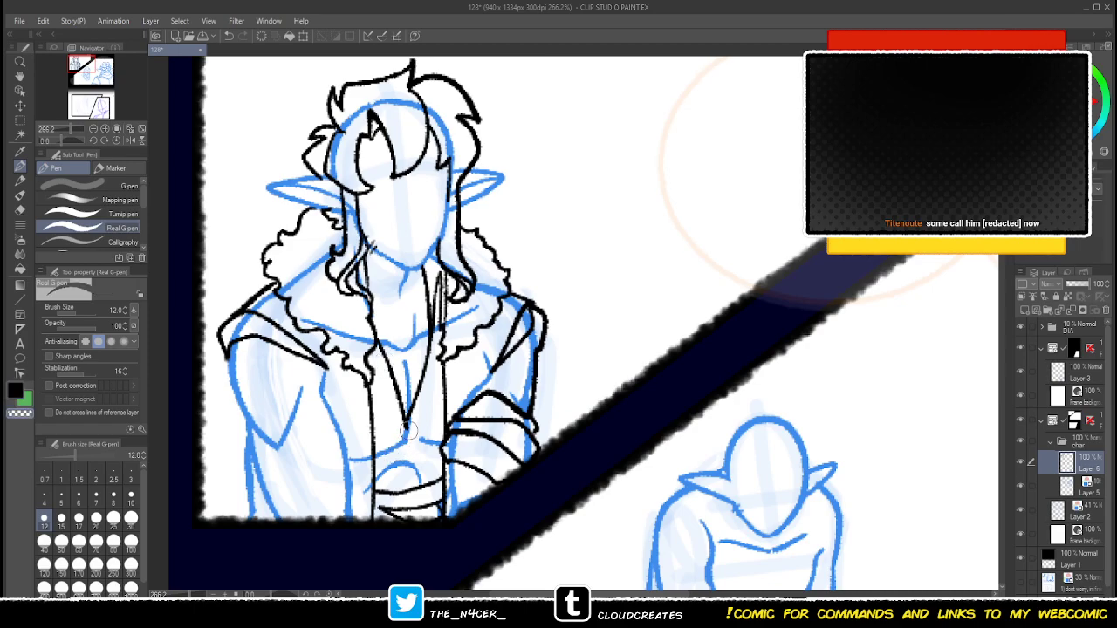
- Add small round buttons below the V neckline and on the belt
drag(403, 448, 405, 445)
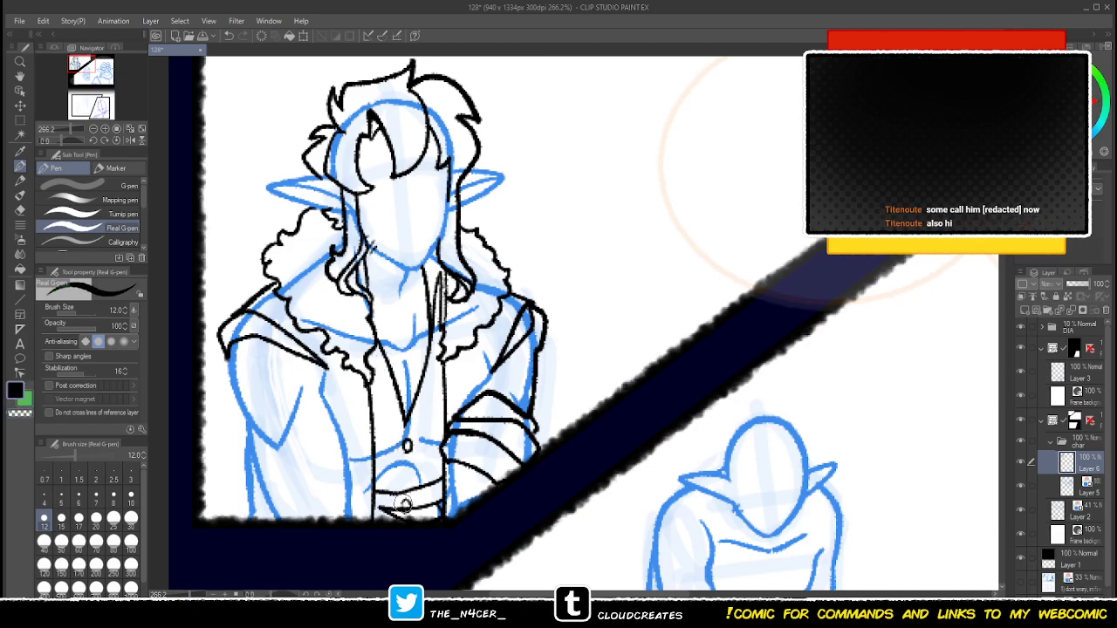
mouse_move(398, 390)
mouse_down()
mouse_move(401, 422)
mouse_move(422, 399)
mouse_move(424, 373)
mouse_move(407, 467)
mouse_up()
key(c)
key(c)
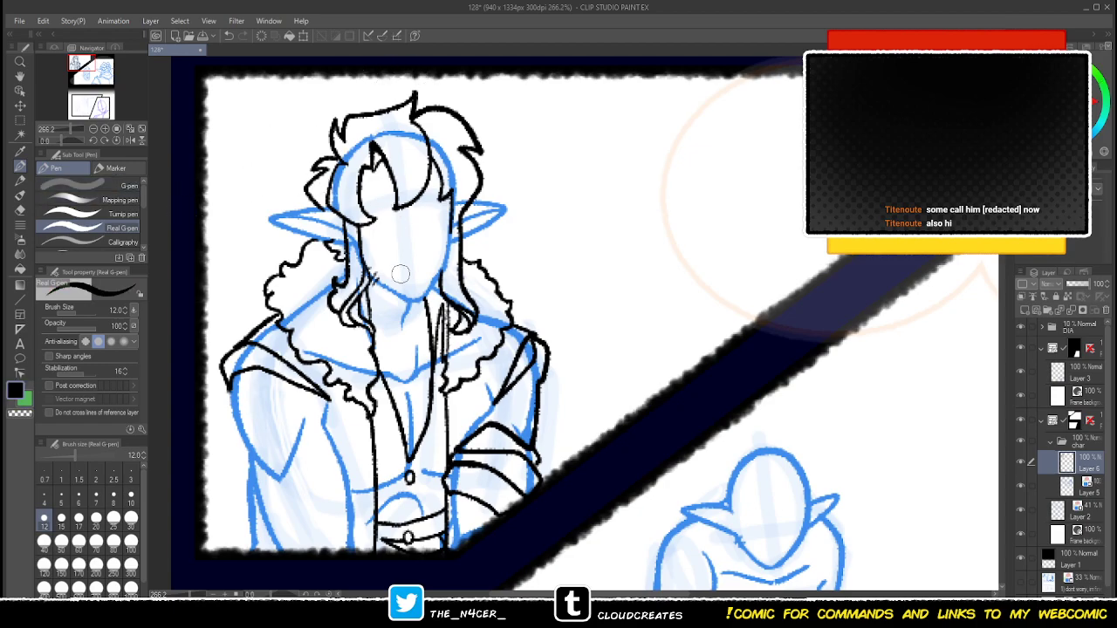
- Ink a new left sleeve with a bunched fold at the elbow, and clean up its inner edge
scroll(400, 264, down, 1)
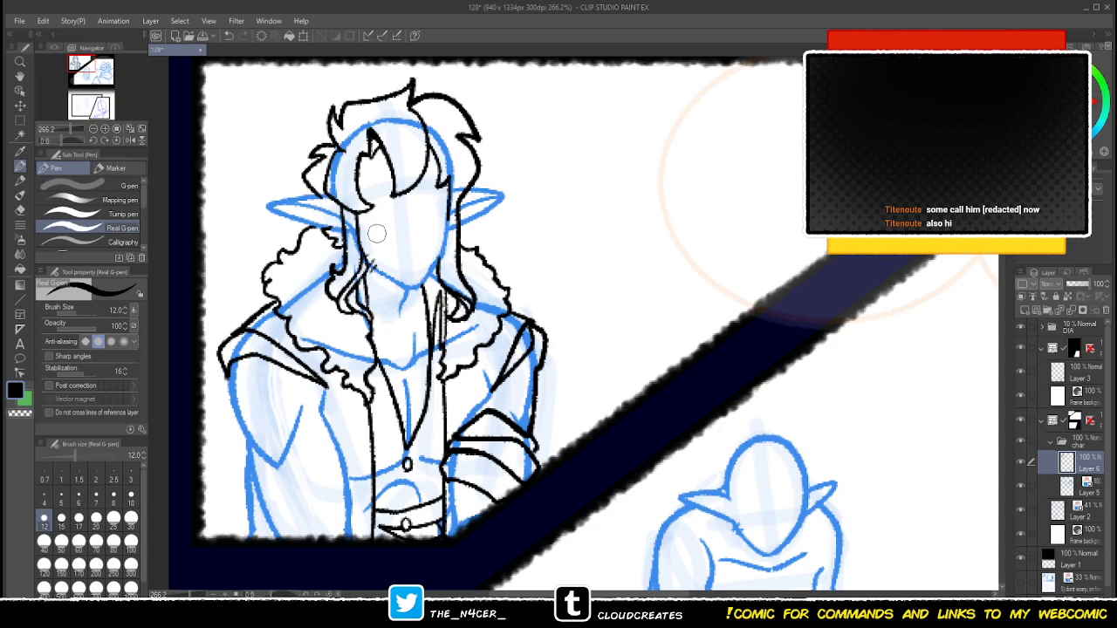
scroll(302, 399, down, 2)
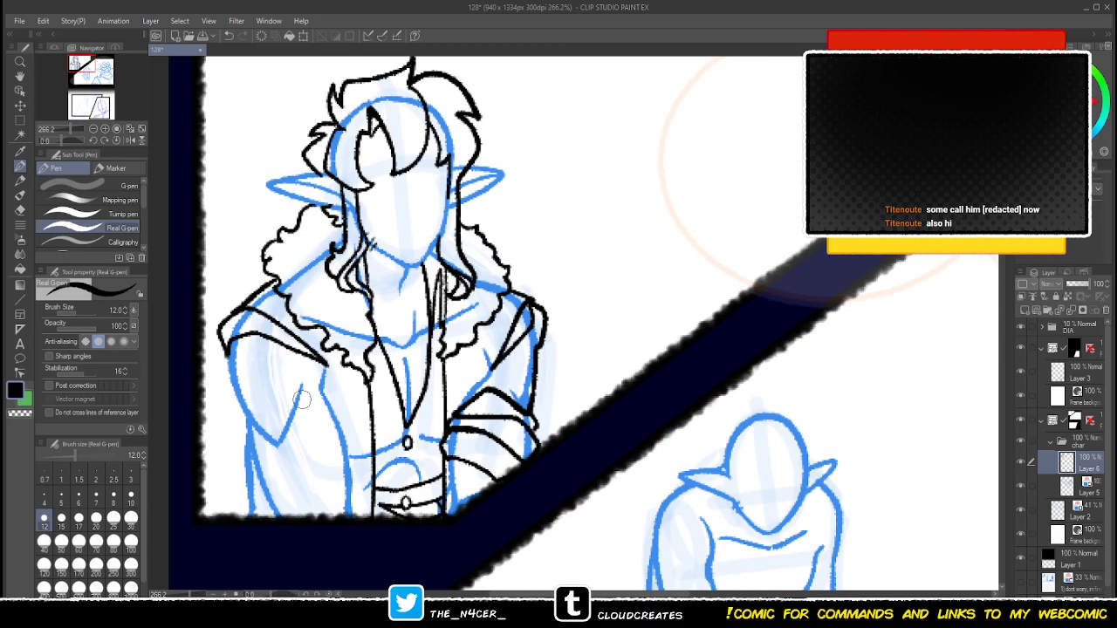
mouse_move(219, 346)
mouse_down()
mouse_move(252, 419)
mouse_move(297, 401)
mouse_move(329, 406)
mouse_move(276, 439)
mouse_move(263, 480)
mouse_move(332, 405)
mouse_up()
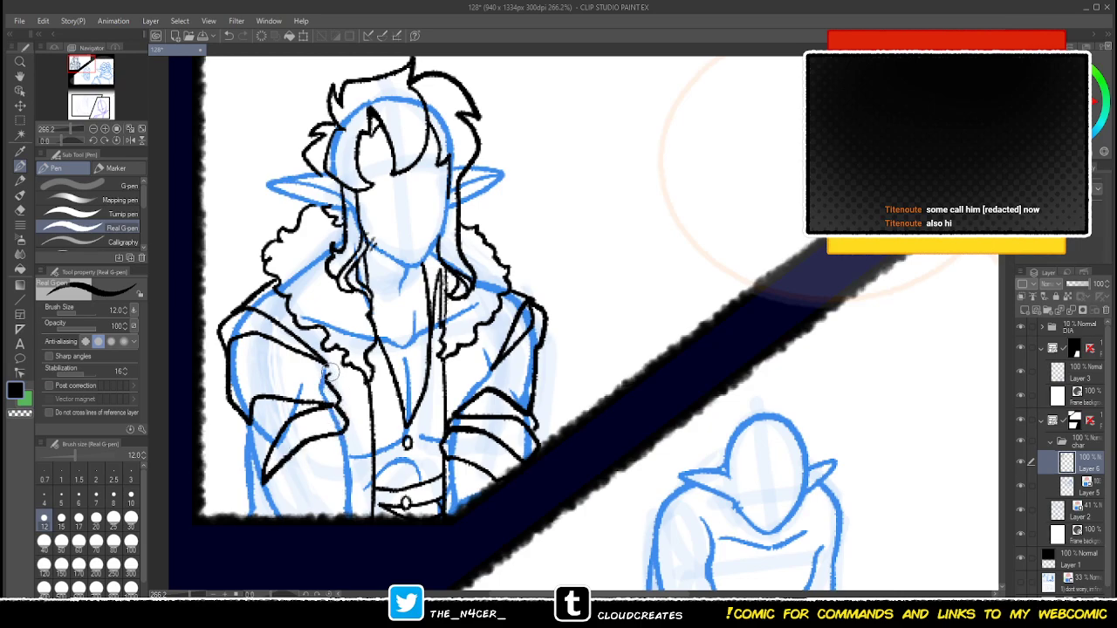
key(c)
drag(329, 366, 340, 402)
key(c)
key(c)
- Add curved folds and the inner edge to the left sleeve's forearm
mouse_move(249, 429)
mouse_down()
mouse_move(240, 403)
mouse_move(252, 461)
mouse_up()
key(ctrl+z)
mouse_move(234, 397)
mouse_down()
mouse_move(240, 440)
mouse_move(257, 470)
mouse_move(345, 457)
mouse_up()
mouse_move(335, 403)
mouse_down()
mouse_move(343, 478)
mouse_move(261, 484)
mouse_move(255, 469)
mouse_move(262, 492)
mouse_move(254, 461)
mouse_move(252, 475)
mouse_move(276, 495)
mouse_move(331, 466)
mouse_up()
key(c)
key(c)
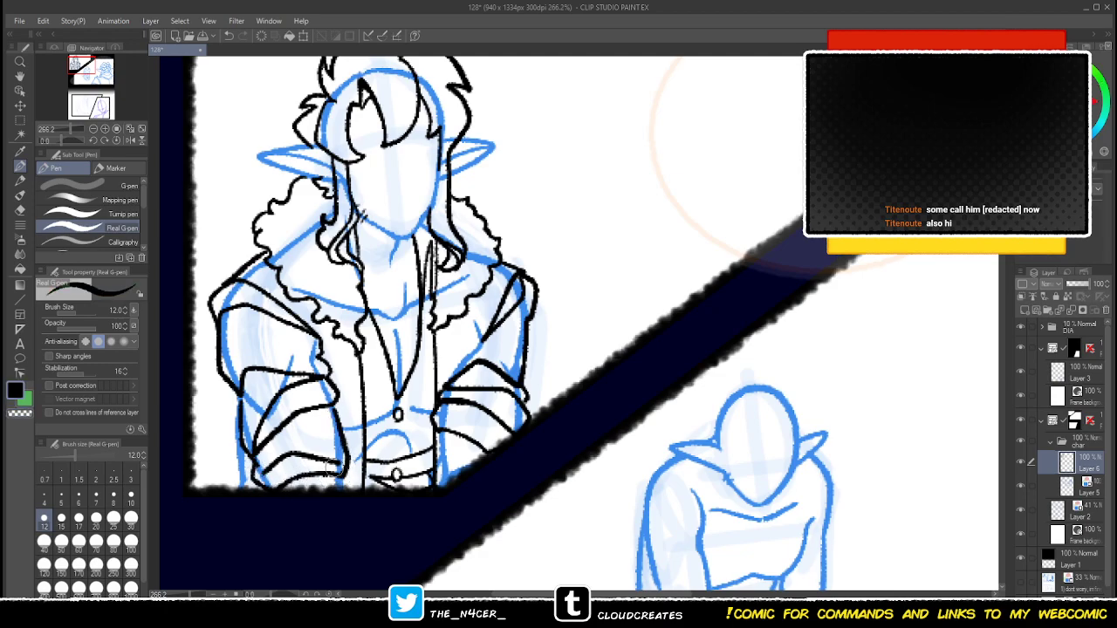
- Refine the inner edge of the left forearm sleeve next to the coat's front
key(c)
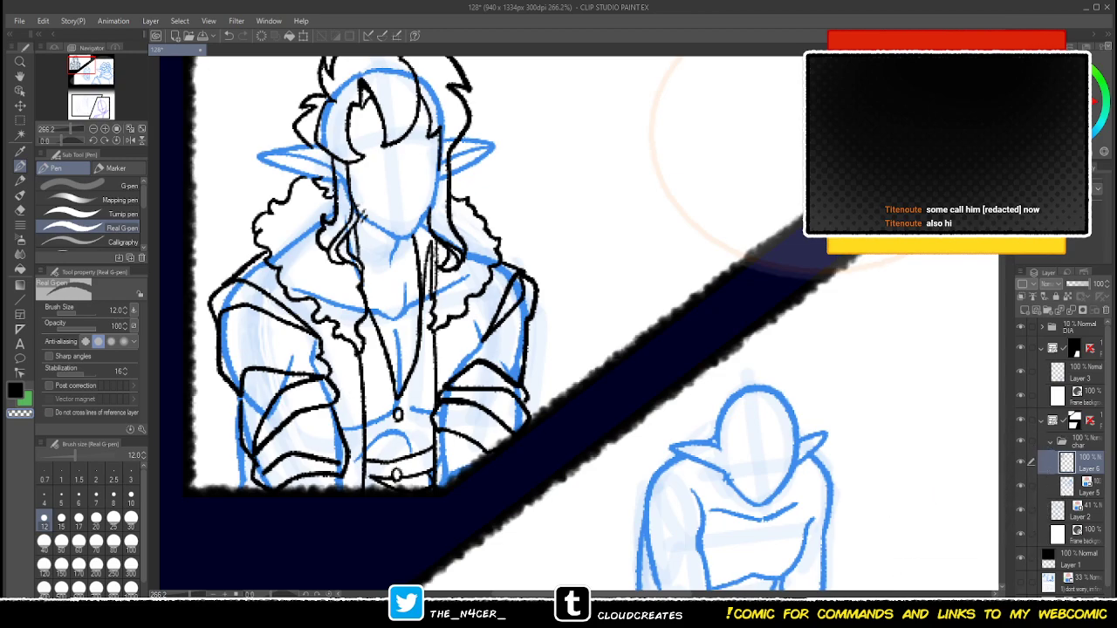
key(c)
mouse_move(349, 461)
mouse_down()
mouse_move(340, 428)
mouse_move(343, 467)
mouse_up()
key(ctrl+z)
key(c)
key(c)
mouse_move(333, 405)
mouse_down()
mouse_move(350, 451)
mouse_move(341, 472)
mouse_up()
key(c)
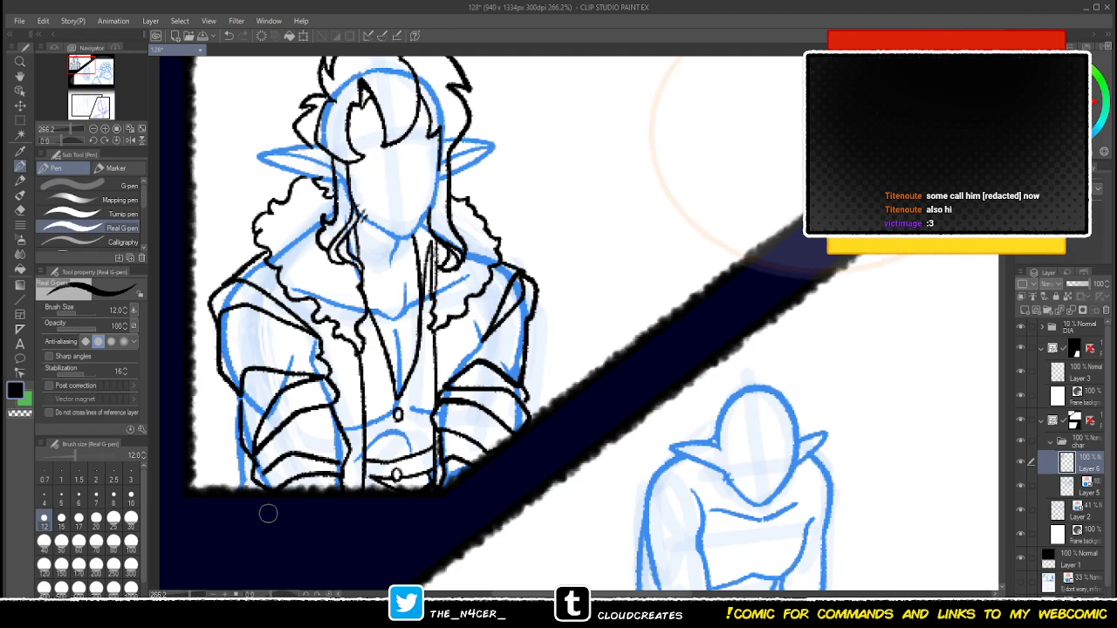
- Try drawing the left sleeve's outer edge from the elbow down to the panel's lower border
drag(230, 388, 238, 501)
key(ctrl+z)
drag(231, 382, 240, 526)
key(ctrl+z)
drag(228, 375, 237, 494)
key(ctrl+z)
drag(230, 377, 240, 483)
key(ctrl+z)
- Add an inner fold at the V neckline's point and small creases around the upper button
key(c)
key(x)
drag(370, 478, 354, 504)
key(x)
key(c)
key(x)
key(x)
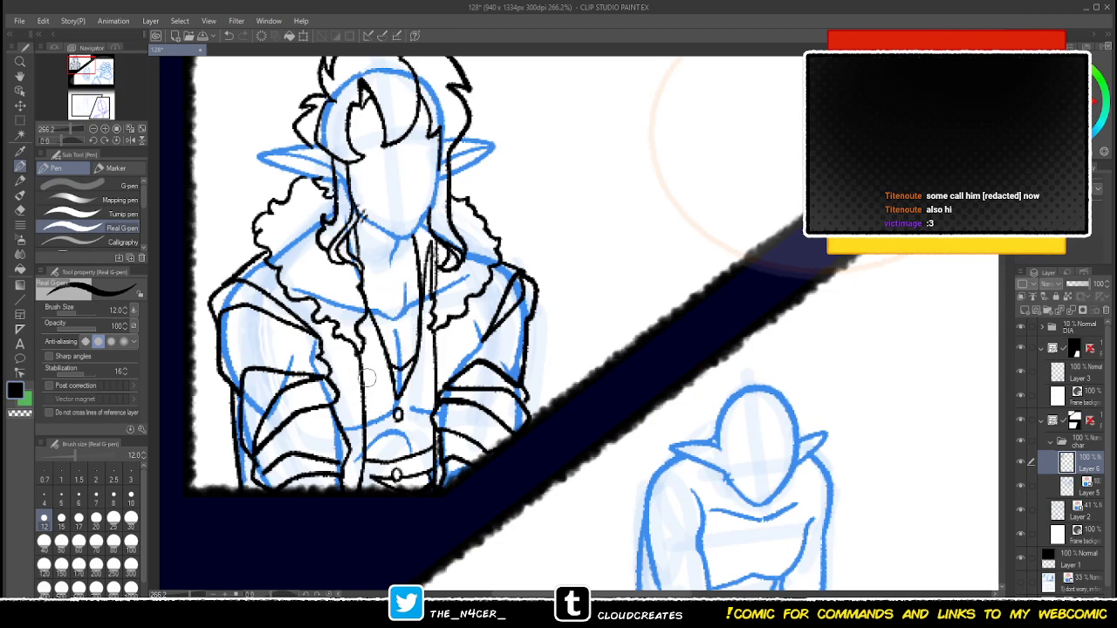
drag(395, 408, 376, 403)
drag(419, 212, 422, 233)
key(x)
key(x)
- Draw a long outer edge beside the left sleeve, from the upper arm down to the panel's lower border
drag(284, 438, 289, 419)
drag(393, 202, 378, 255)
drag(470, 338, 458, 355)
key(x)
key(x)
key(c)
drag(210, 470, 224, 563)
key(x)
key(x)
drag(224, 469, 219, 510)
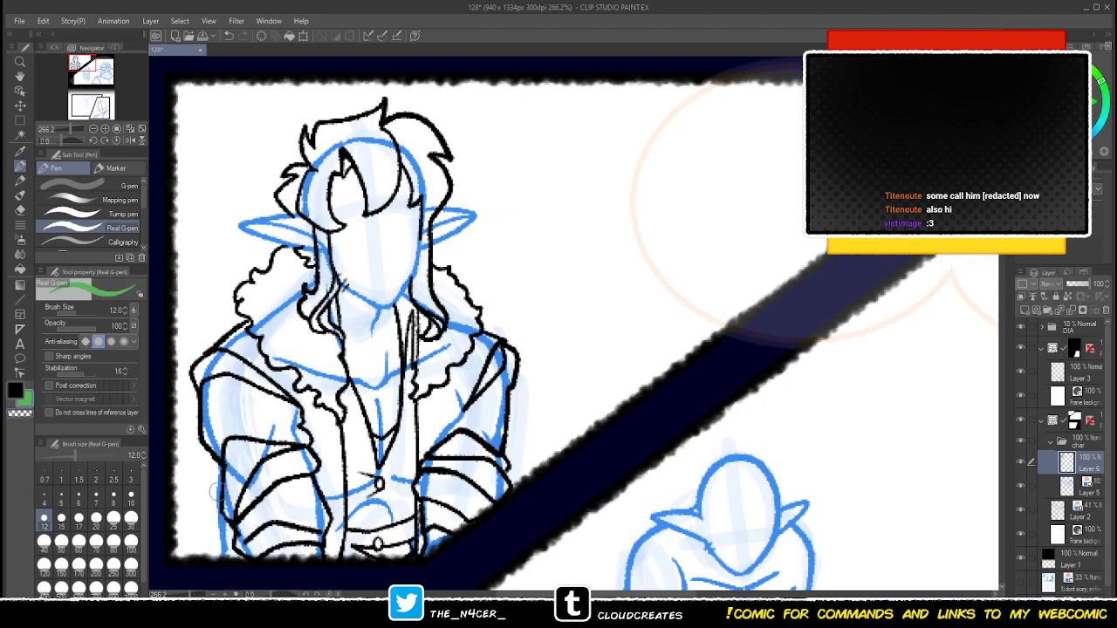
drag(202, 441, 223, 566)
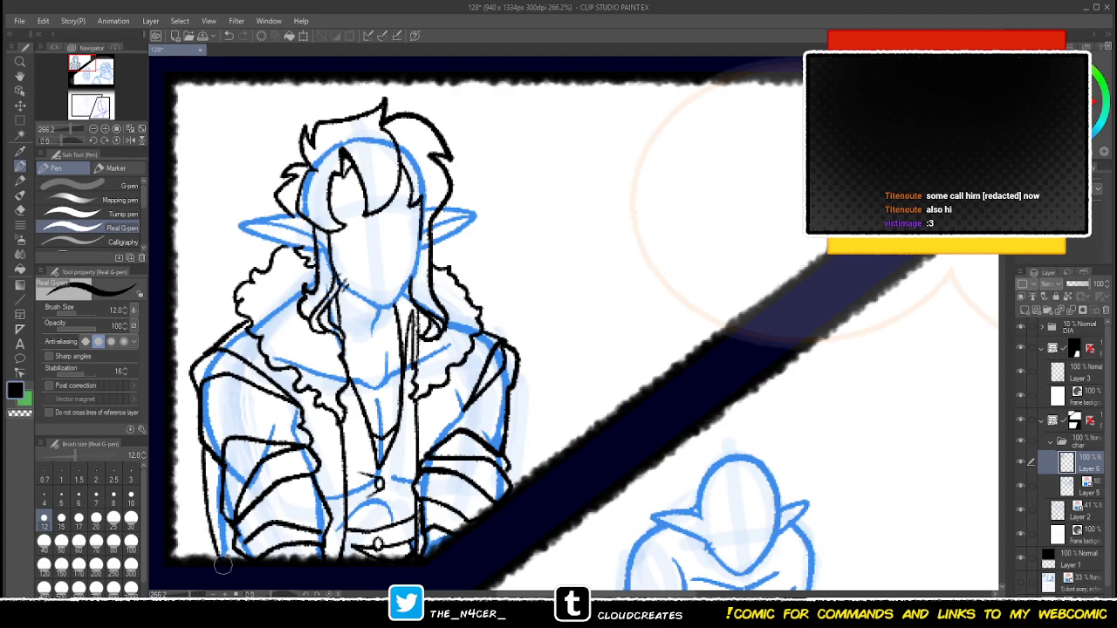
- Undo the last sleeve stroke and redraw the coat's long outer edge beside the left sleeve down to the panel's lower border
key(ctrl+z)
drag(199, 442, 211, 563)
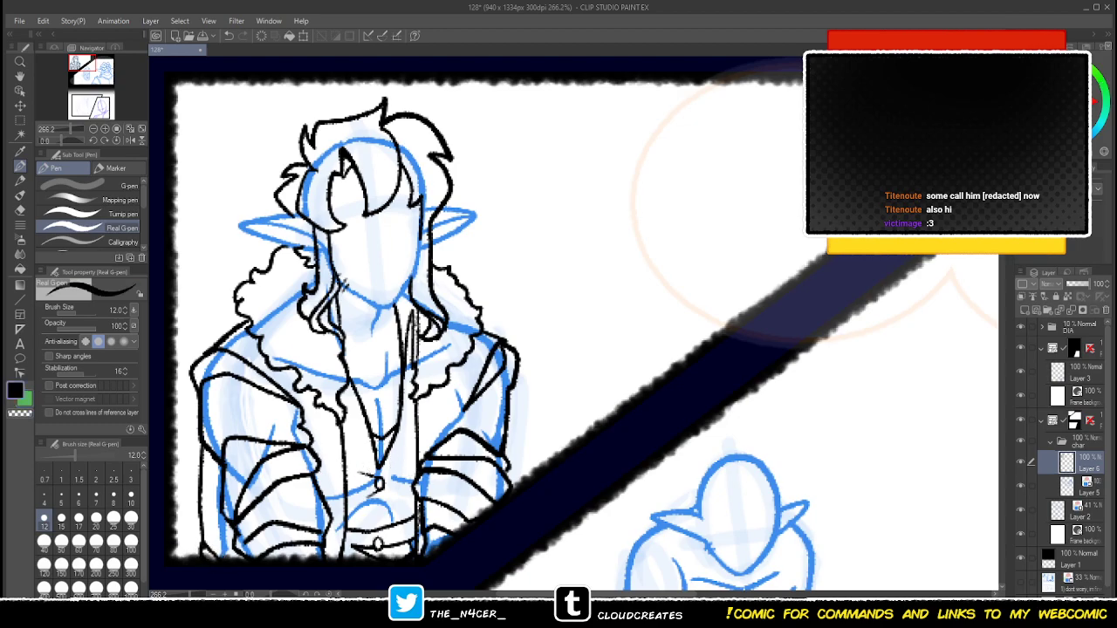
scroll(448, 318, down, 1)
key(x)
key(x)
drag(530, 376, 525, 412)
- Ink both eyebrows just below the fringe
scroll(339, 176, up, 2)
scroll(340, 174, up, 1)
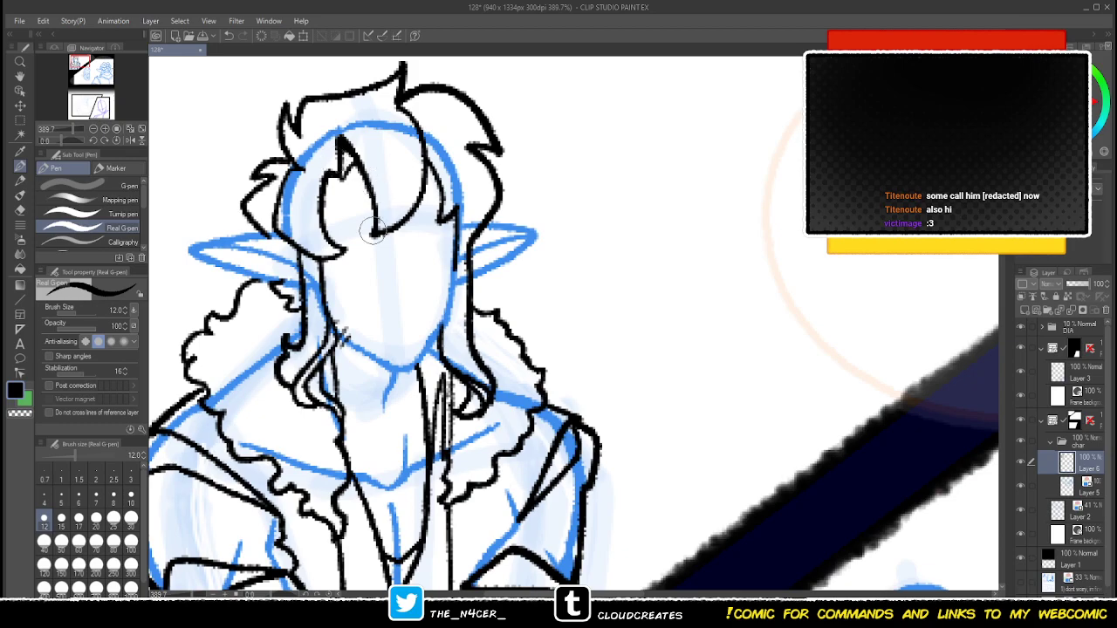
mouse_move(354, 225)
mouse_down()
mouse_move(373, 215)
mouse_move(437, 234)
mouse_up()
- Ink the nose with its base, nostril edges and a long bridge line on the right side
drag(384, 301, 410, 298)
key(c)
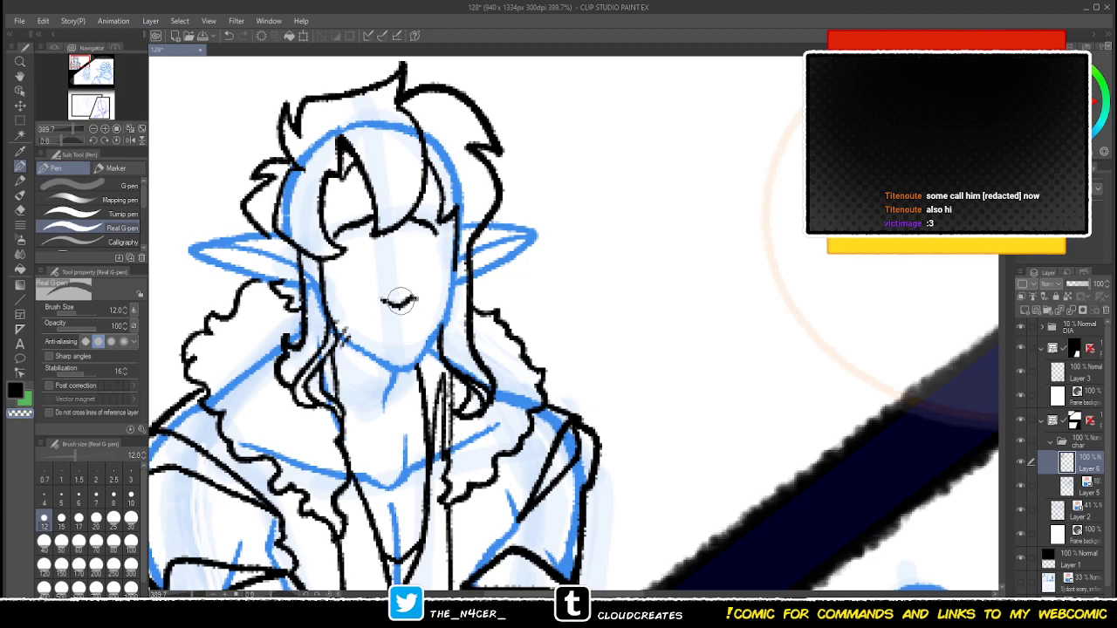
mouse_move(378, 303)
mouse_down()
mouse_move(390, 302)
mouse_move(378, 292)
mouse_move(401, 262)
mouse_move(400, 243)
mouse_move(405, 293)
mouse_up()
key(ctrl+z)
key(c)
mouse_move(404, 249)
mouse_down()
mouse_move(412, 286)
mouse_move(404, 265)
mouse_move(399, 303)
mouse_move(401, 272)
mouse_up()
key(c)
key(c)
key(c)
key(c)
key(c)
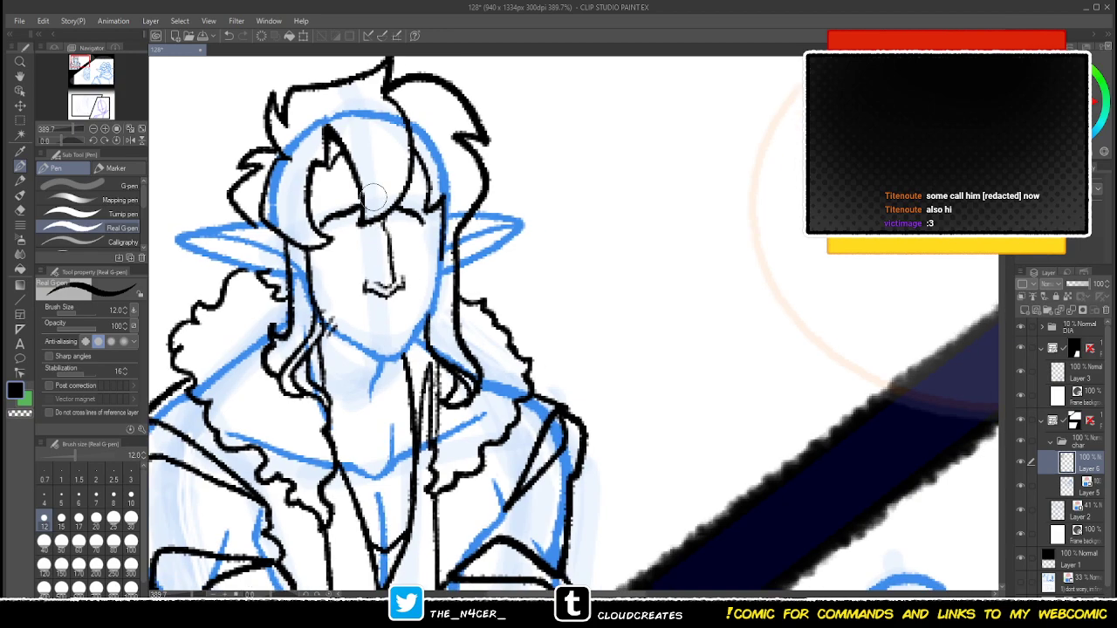
- Ink the slightly open mouth and a short cheek line beside the left hair strand
mouse_move(359, 307)
mouse_down()
mouse_move(384, 314)
mouse_move(373, 322)
mouse_move(407, 318)
mouse_move(367, 324)
mouse_up()
mouse_move(328, 278)
mouse_down()
mouse_move(319, 294)
mouse_move(329, 302)
mouse_up()
mouse_move(331, 226)
mouse_down()
mouse_move(360, 218)
mouse_move(327, 233)
mouse_move(362, 245)
mouse_move(407, 220)
mouse_move(421, 243)
mouse_move(418, 231)
mouse_move(395, 244)
mouse_move(424, 241)
mouse_move(413, 243)
mouse_move(422, 221)
mouse_move(407, 210)
mouse_move(423, 217)
mouse_move(346, 241)
mouse_move(355, 232)
mouse_move(355, 246)
mouse_up()
key(ctrl+z)
key(ctrl+z)
- Outline both eyes under the eyebrows with upper lids and lower lash lines, cleaning up stray strokes
key(c)
key(c)
key(c)
key(c)
key(c)
key(x)
key(x)
key(c)
key(x)
key(x)
key(ctrl+z)
key(ctrl+z)
key(ctrl+z)
key(ctrl+z)
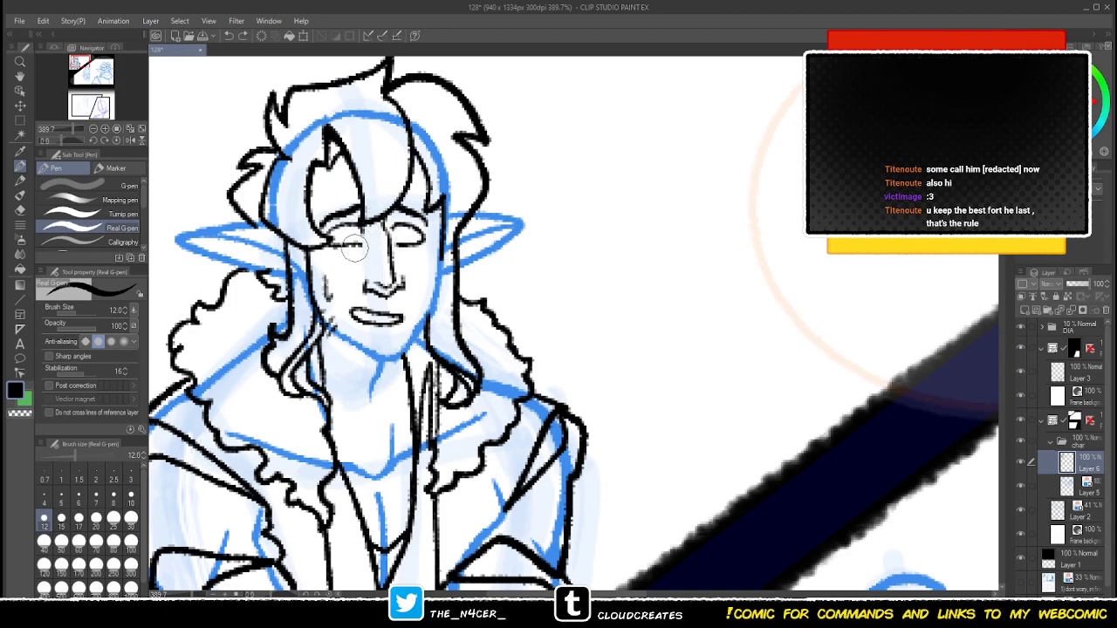
drag(360, 245, 361, 232)
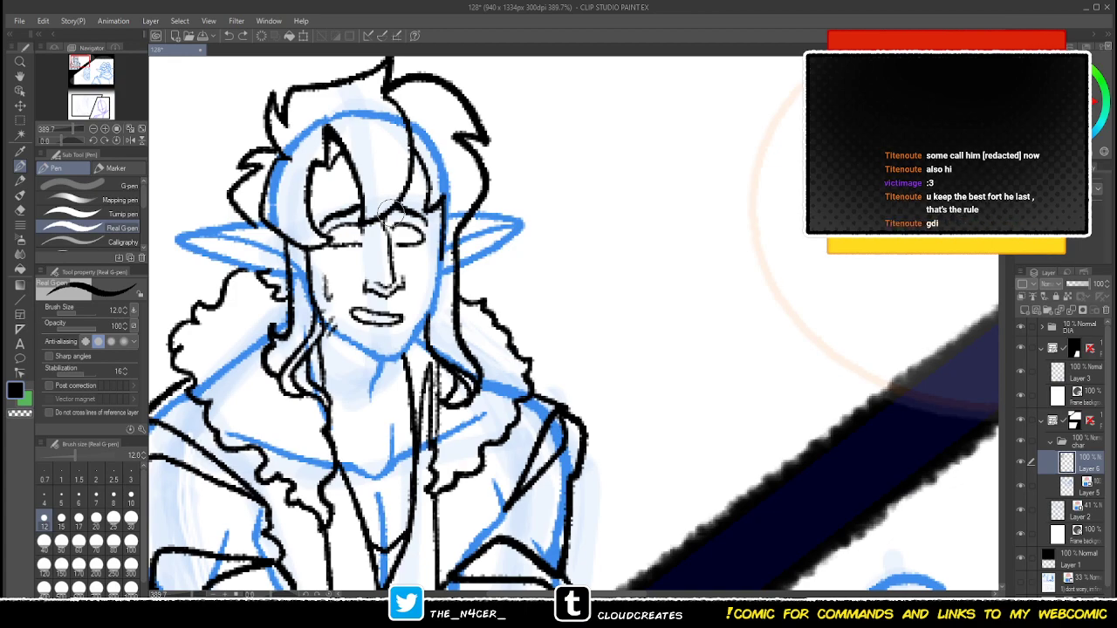
- Add round irises and pupils to both eyes and clear the excess black in the right eye
mouse_move(324, 238)
mouse_down()
mouse_move(341, 229)
mouse_move(330, 218)
mouse_move(349, 237)
mouse_move(418, 225)
mouse_move(404, 237)
mouse_up()
key(c)
key(c)
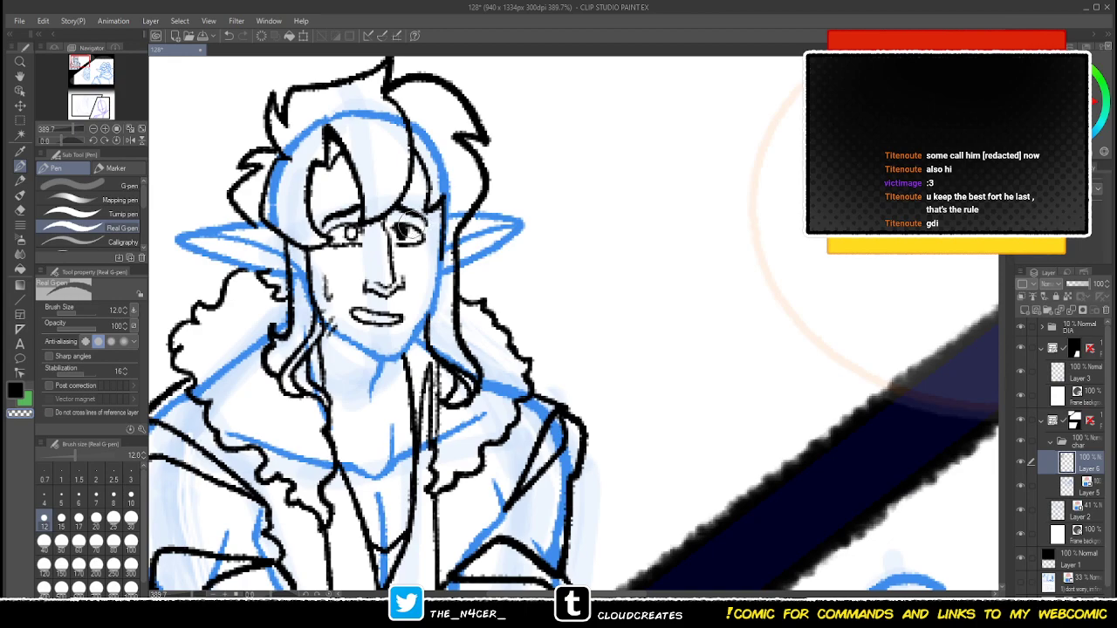
key(c)
key(c)
key(x)
key(x)
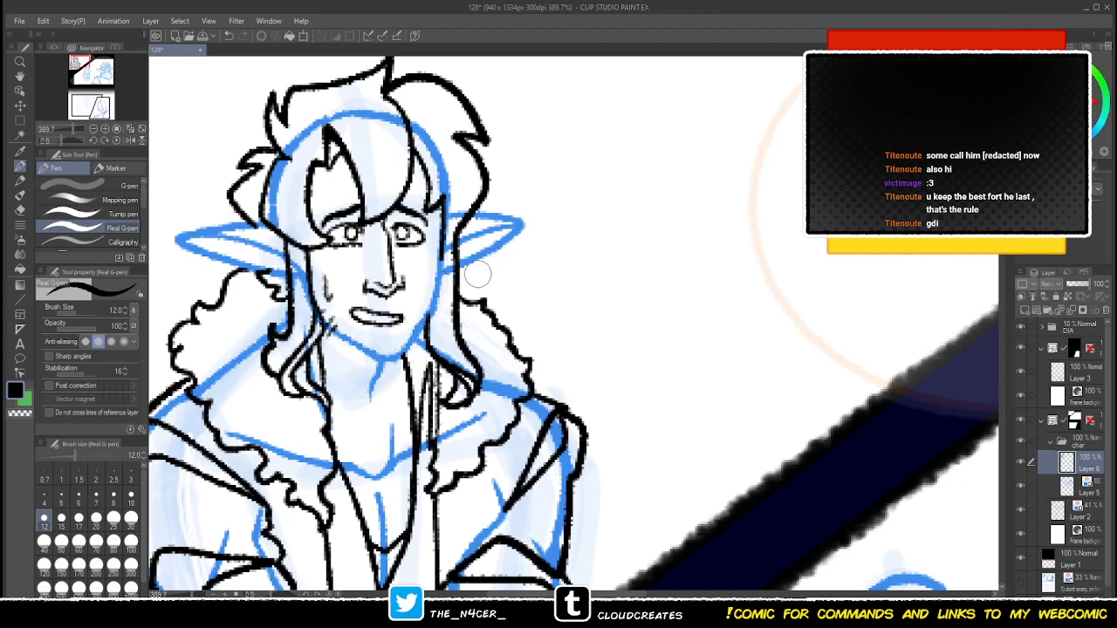
- Reshape the outer hair strand into a small pointed curl where it crosses the right ear
key(x)
key(x)
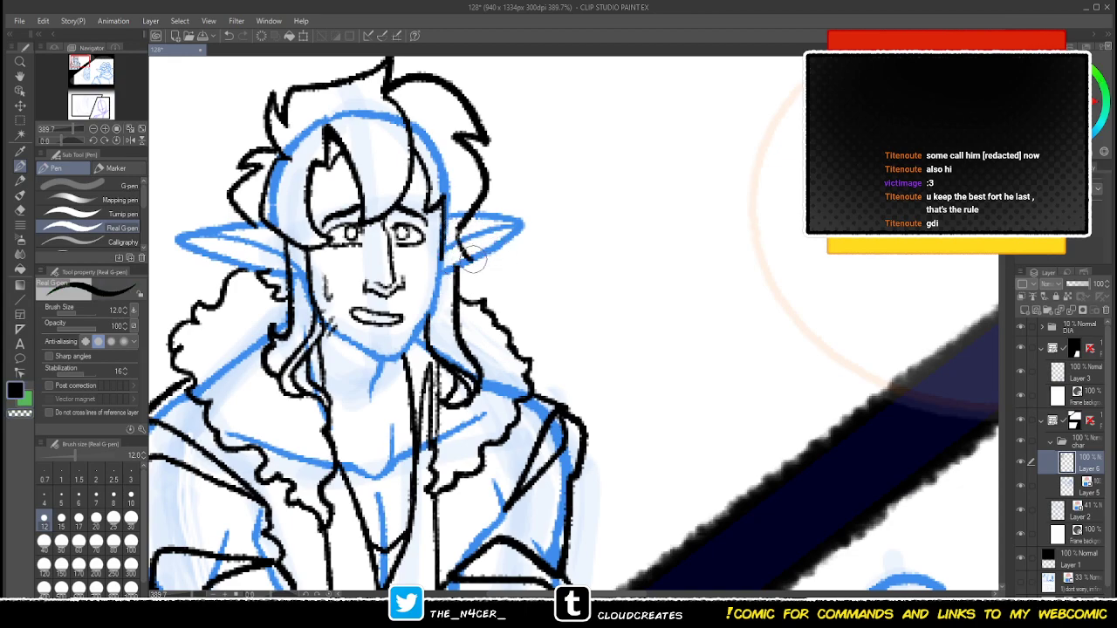
key(x)
key(x)
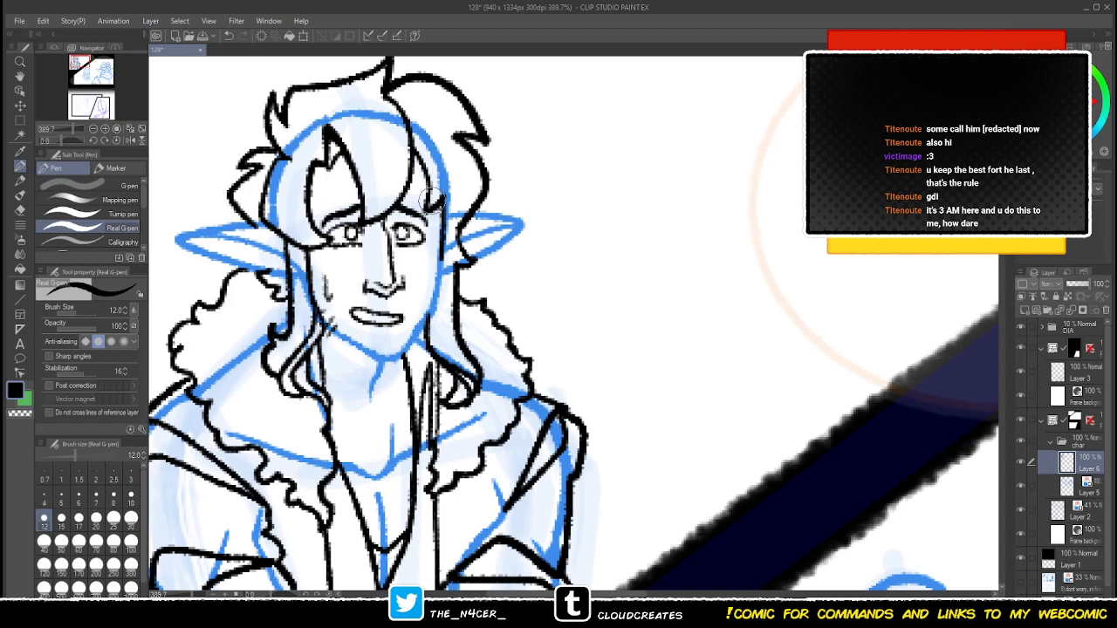
key(x)
- Refine the hair on the right side of the face with small strokes and erasures down to the lower locks
mouse_move(403, 351)
mouse_down()
mouse_move(417, 334)
mouse_move(428, 351)
mouse_move(425, 327)
mouse_up()
key(c)
key(c)
mouse_move(481, 362)
mouse_down()
mouse_move(464, 369)
mouse_move(472, 393)
mouse_move(490, 372)
mouse_up()
key(c)
key(c)
key(c)
key(x)
key(x)
drag(501, 353, 489, 378)
key(x)
key(x)
mouse_move(472, 289)
mouse_down()
mouse_move(458, 304)
mouse_move(552, 245)
mouse_move(502, 298)
mouse_move(466, 280)
mouse_up()
key(x)
key(x)
scroll(503, 297, down, 2)
key(c)
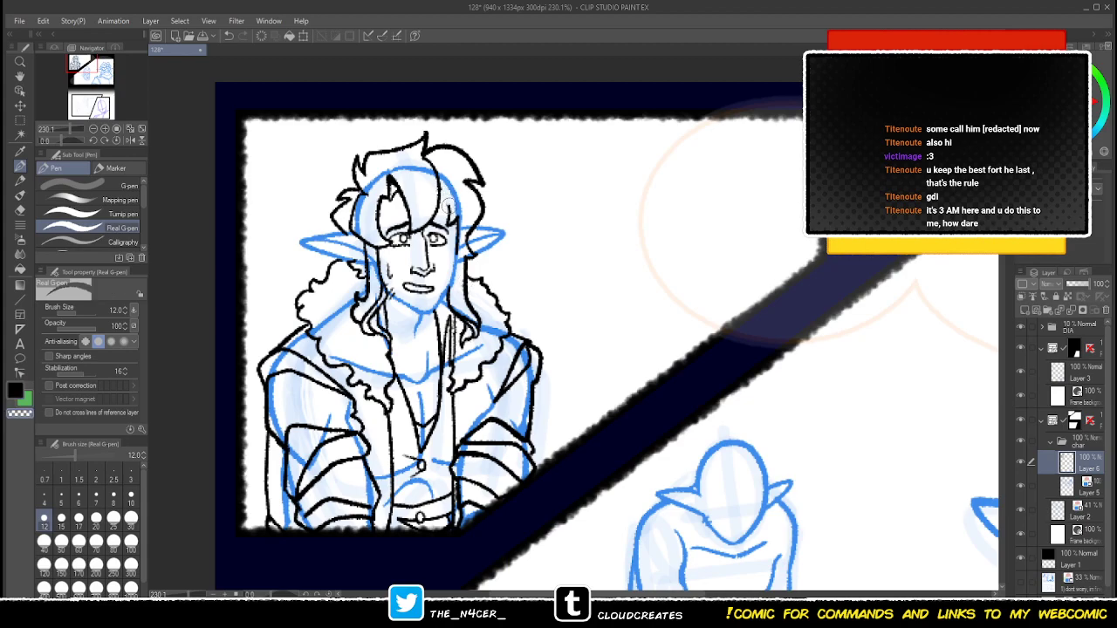
mouse_move(497, 303)
mouse_down()
mouse_move(482, 301)
mouse_move(498, 305)
mouse_up()
drag(452, 273, 370, 231)
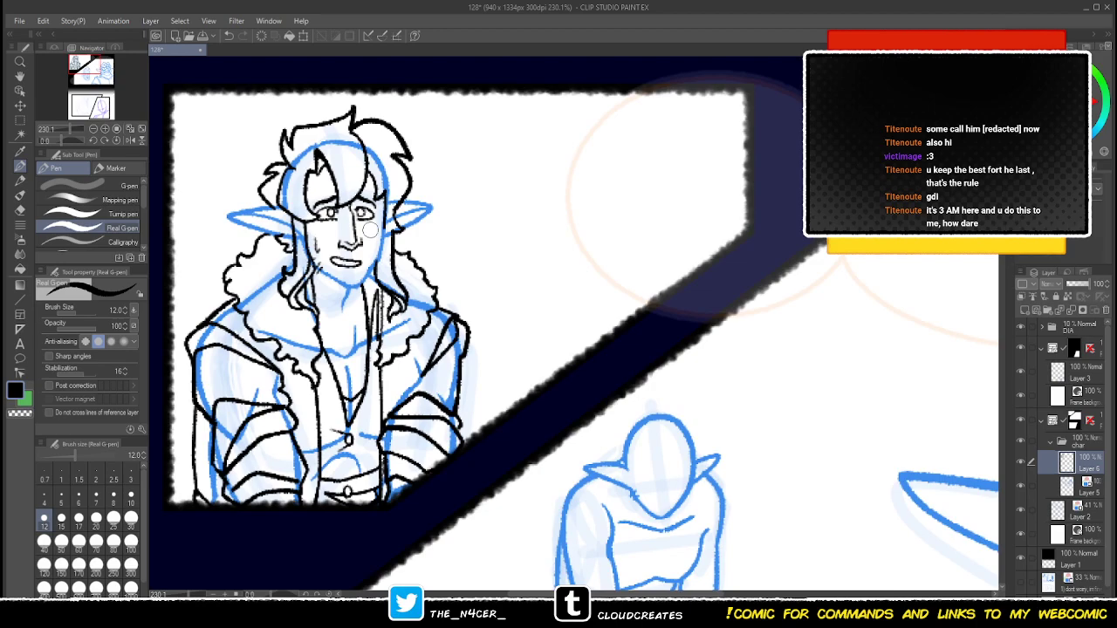
scroll(433, 195, down, 3)
drag(434, 195, 337, 178)
scroll(337, 206, up, 3)
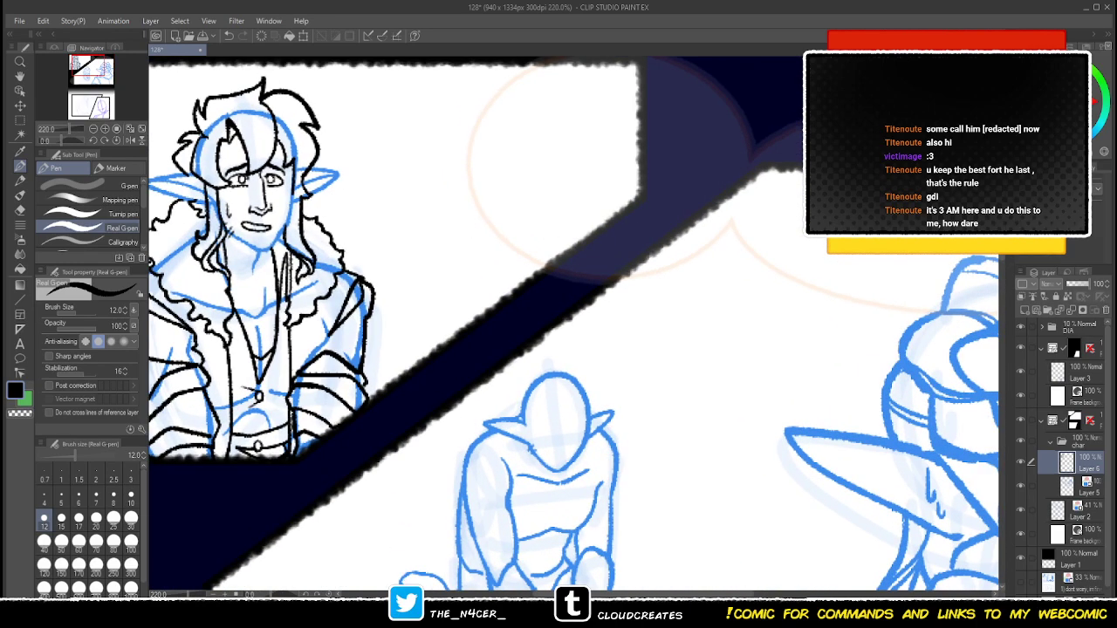
- Sample orange from the colour swatch document and return to the comic page's upper panel
key(ctrl+Tab)
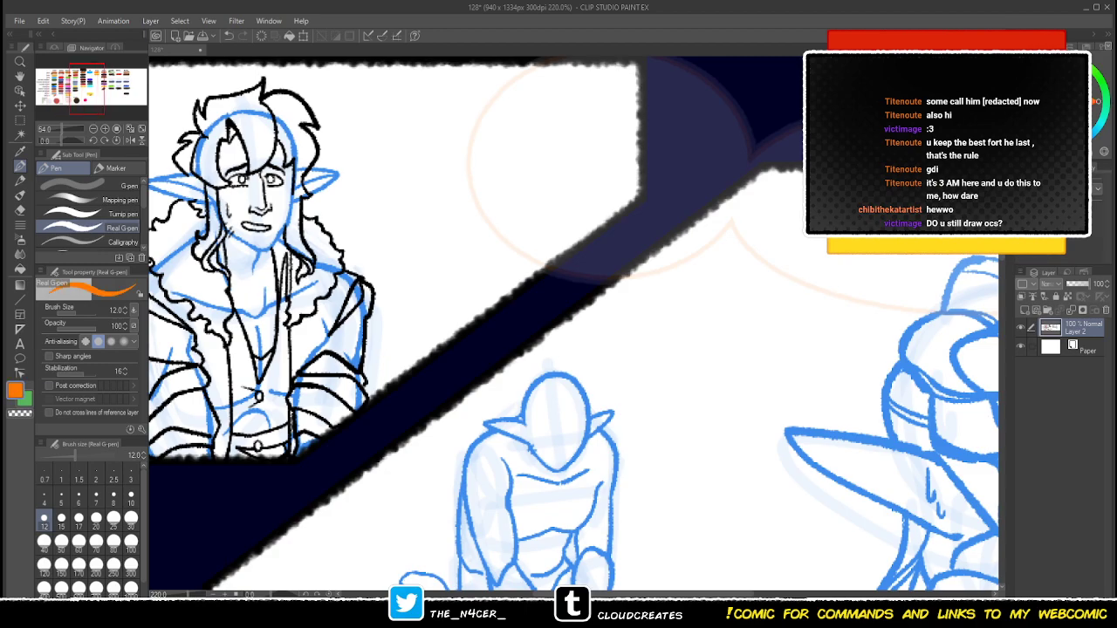
click(414, 248)
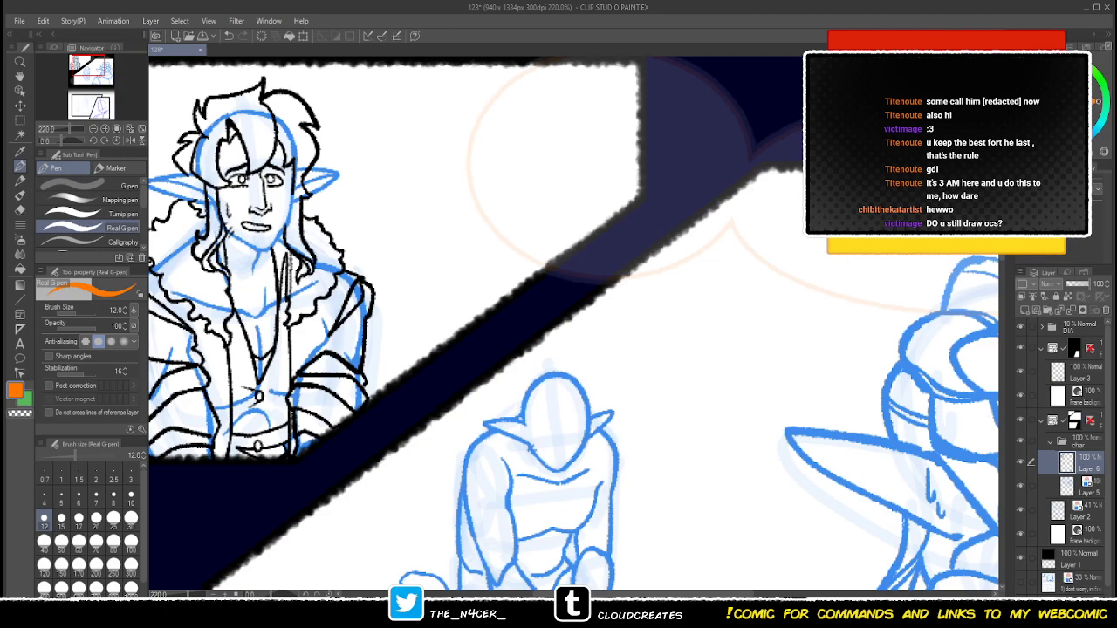
drag(384, 160, 464, 167)
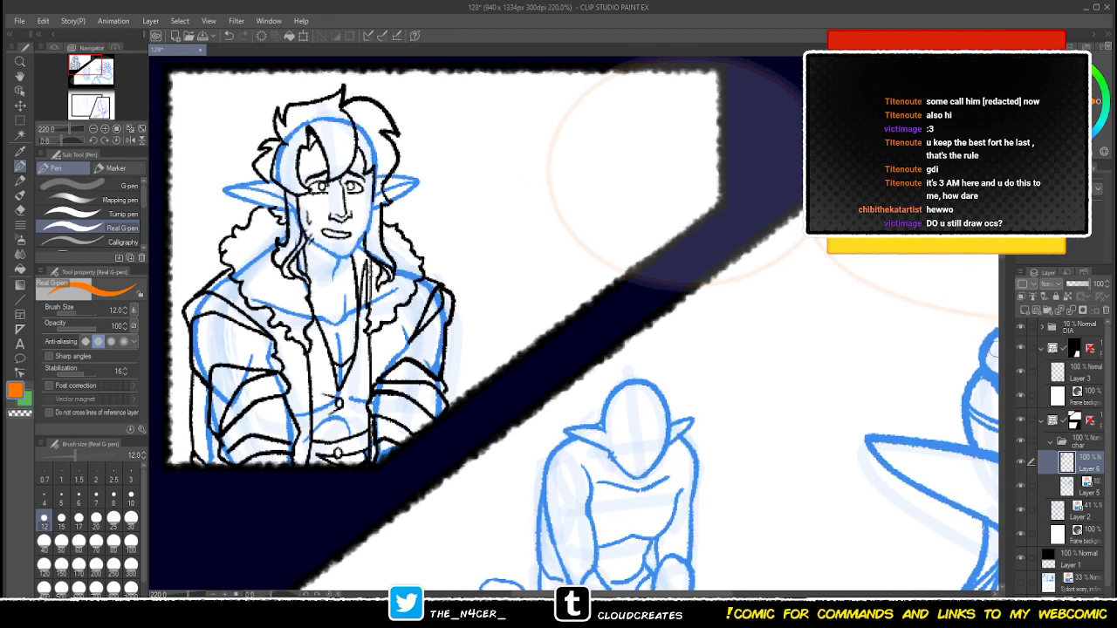
- Add a new layer directly above the char folder and make it the active drawing layer
click(1045, 295)
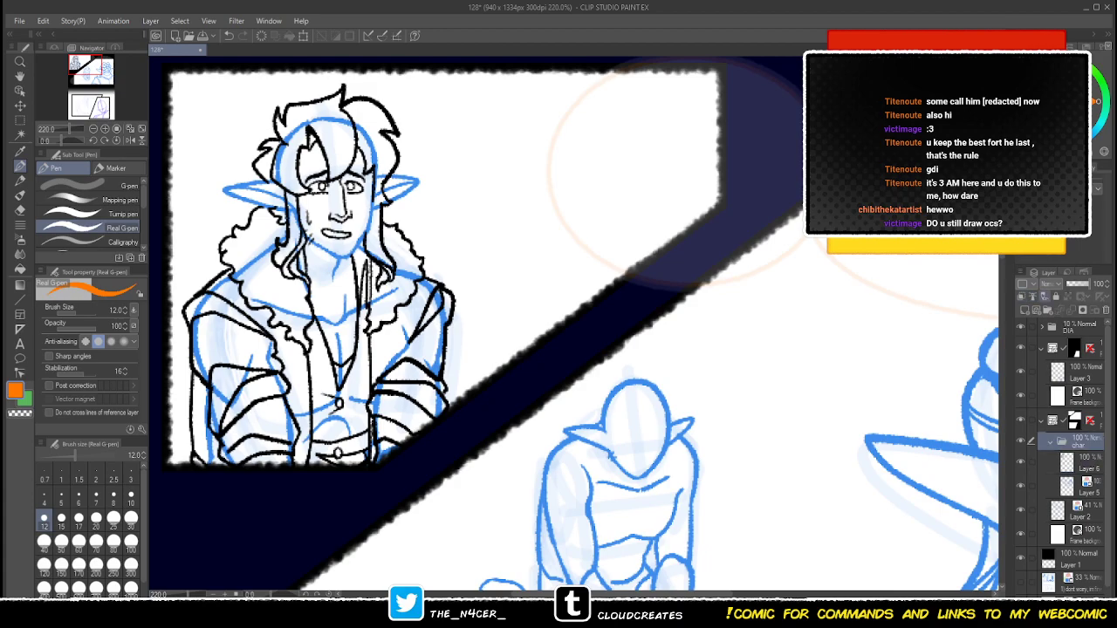
drag(1082, 462, 1079, 433)
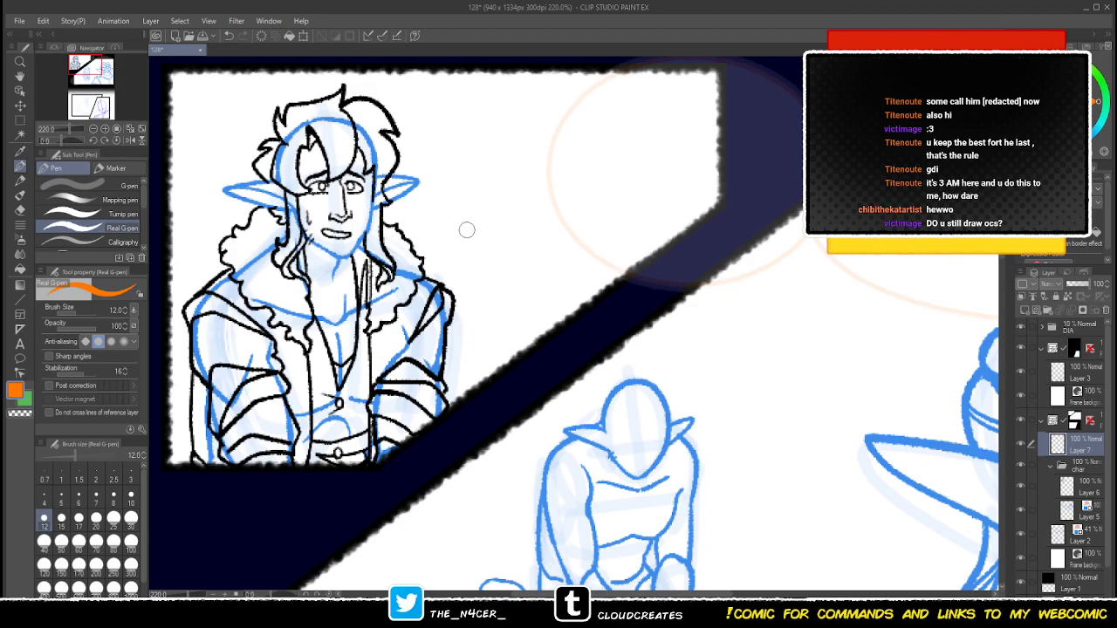
click(1086, 488)
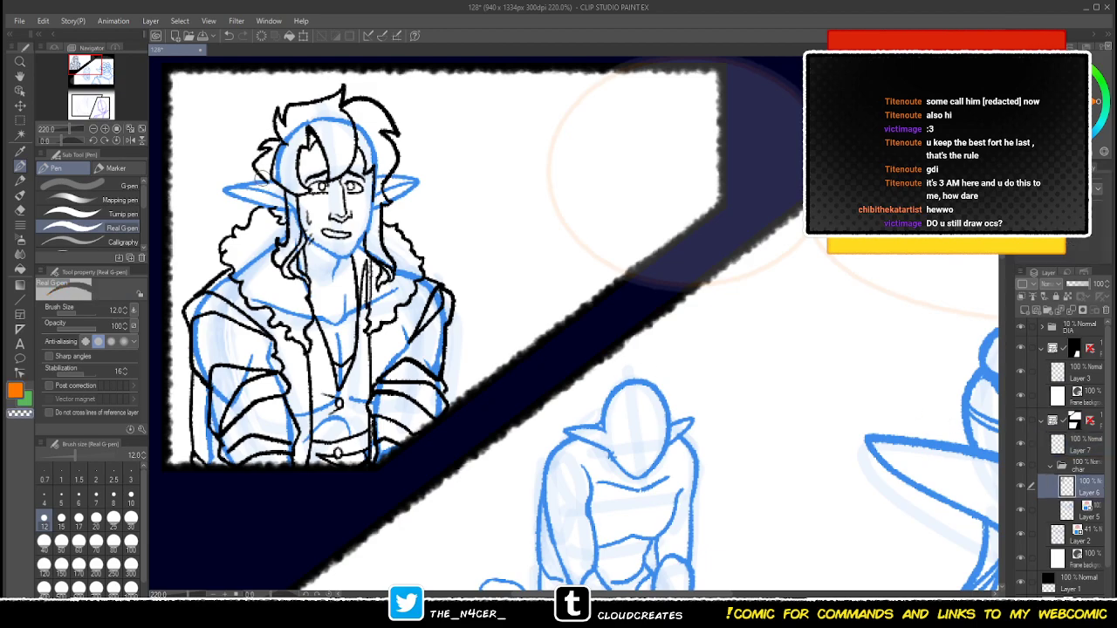
click(1085, 445)
key(c)
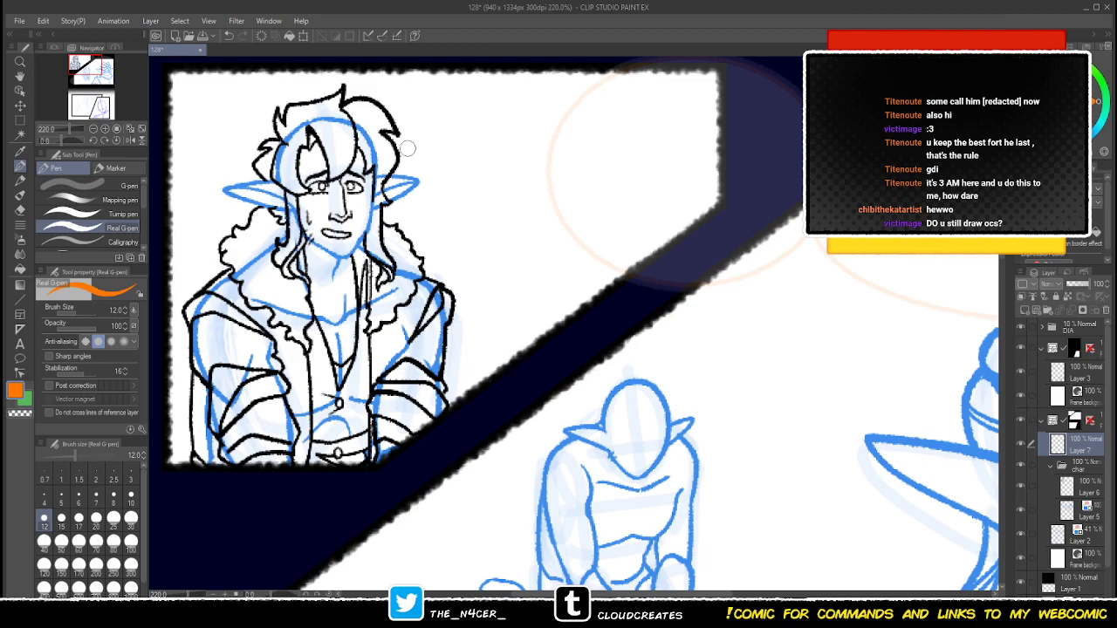
- Draw a small orange winged creature with a round body right of the character's head, and set the secondary colour to white
mouse_move(440, 233)
mouse_down()
mouse_move(471, 224)
mouse_move(451, 200)
mouse_move(436, 224)
mouse_move(442, 210)
mouse_move(448, 240)
mouse_move(438, 224)
mouse_move(478, 227)
mouse_move(448, 212)
mouse_move(468, 156)
mouse_move(471, 209)
mouse_move(506, 170)
mouse_move(466, 216)
mouse_move(423, 220)
mouse_move(450, 232)
mouse_up()
key(ctrl+z)
key(x)
click(1036, 77)
key(ctrl+z)
key(ctrl+z)
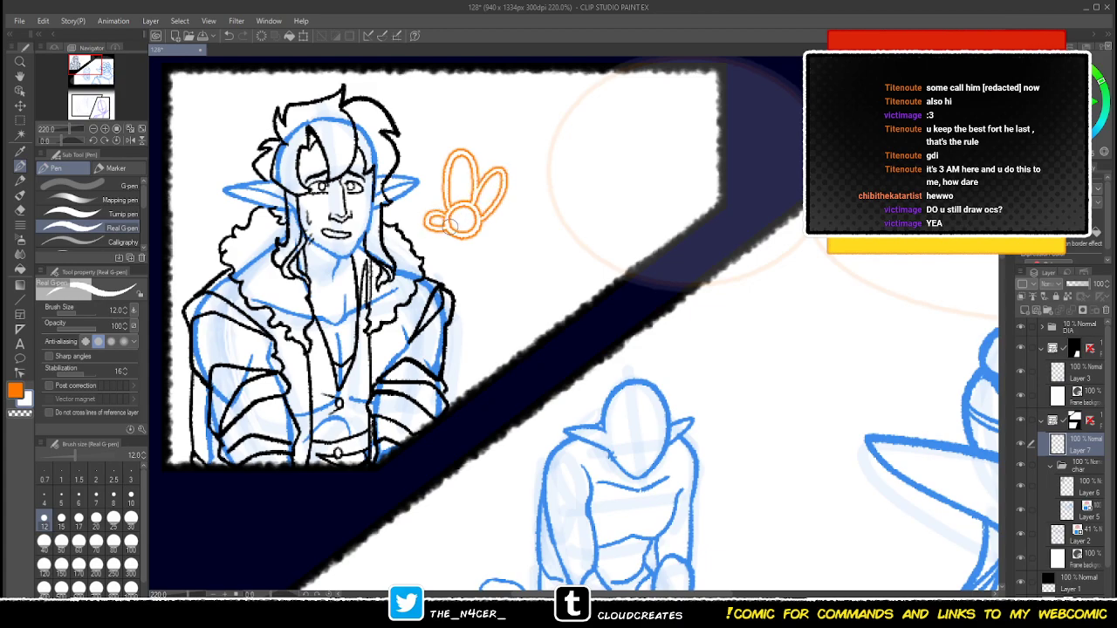
- Fill the creature's wings with white and clean up the overlapping lines inside them
click(21, 268)
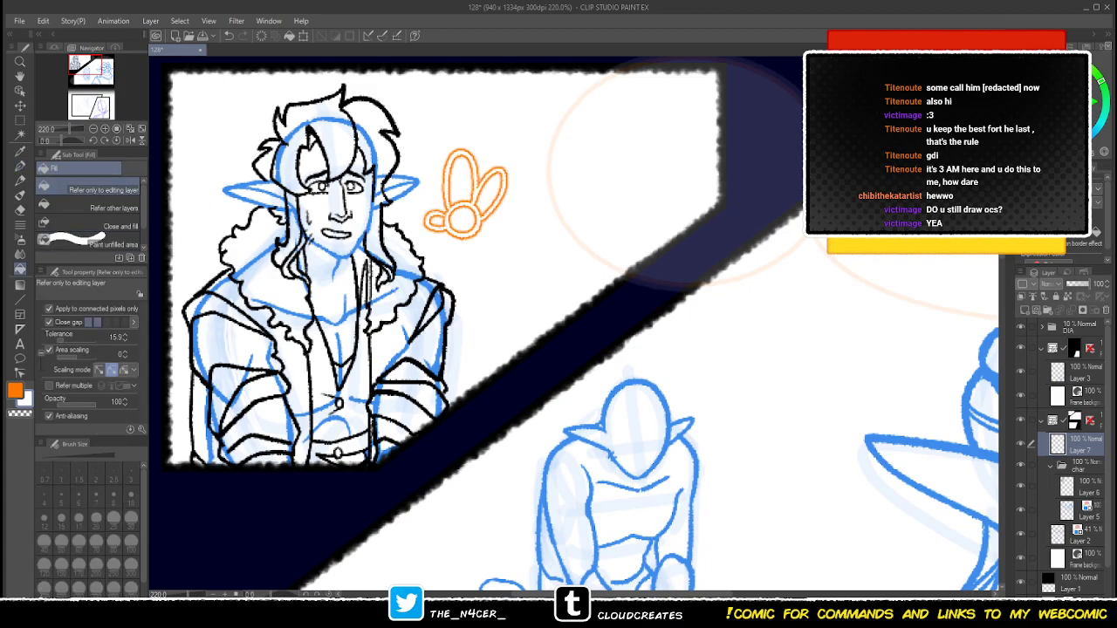
key(p)
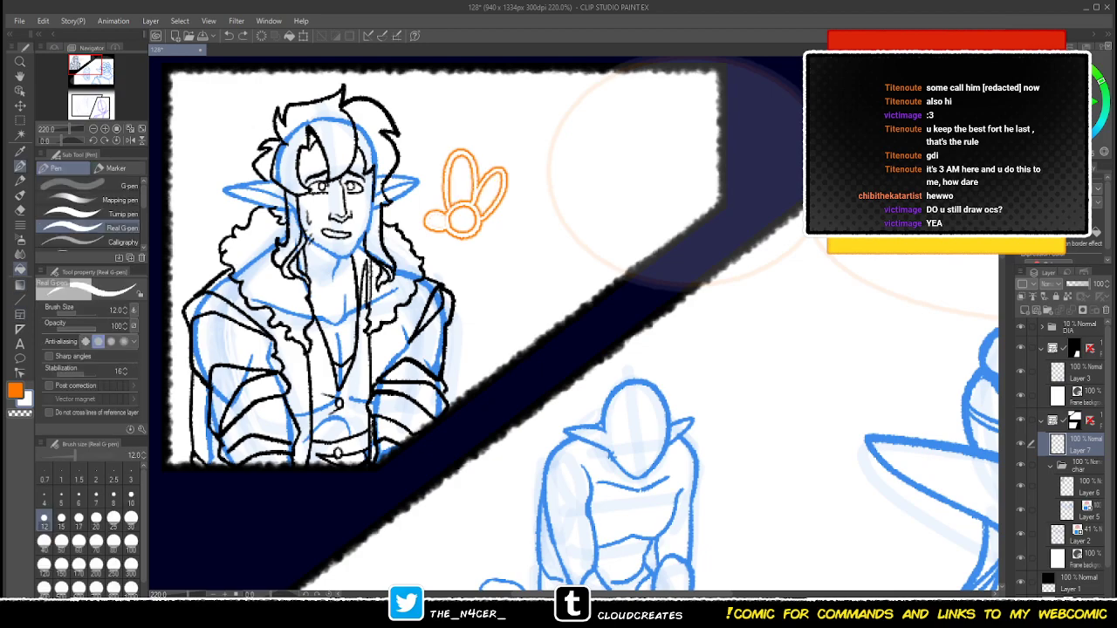
key(g)
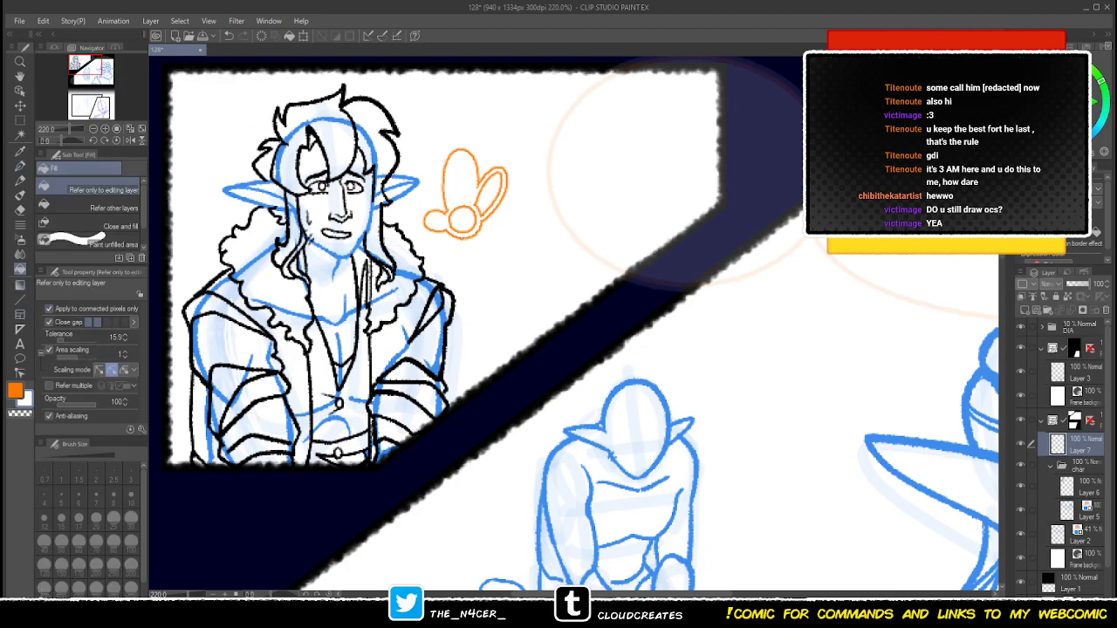
key(p)
key(c)
key(x)
key(c)
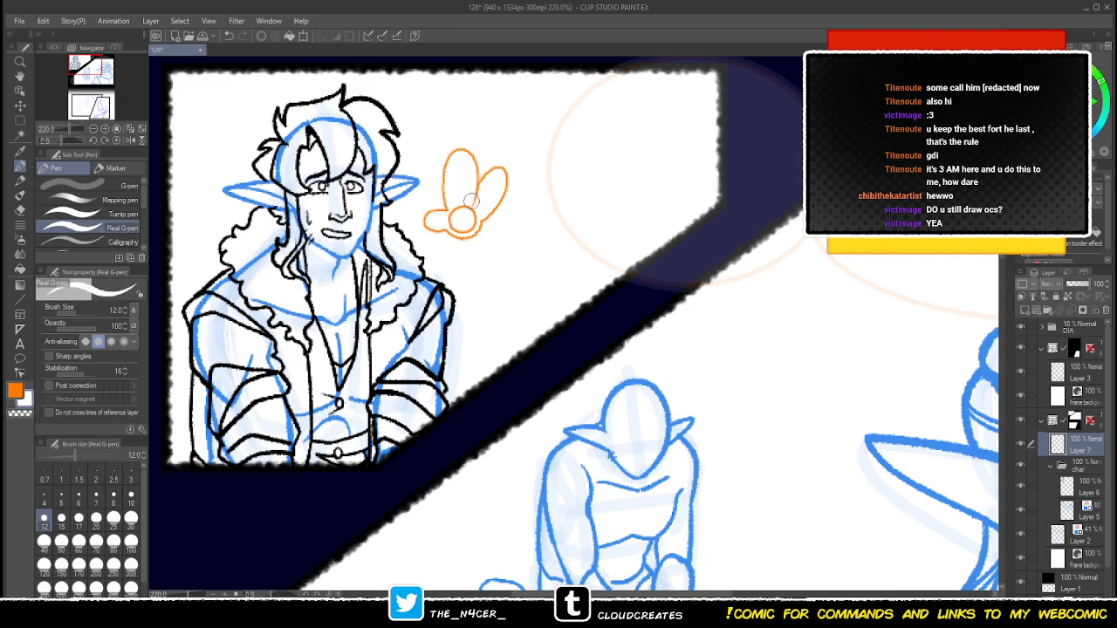
- Fill the creature's round body with orange and add a small wing below it
key(g)
click(462, 220)
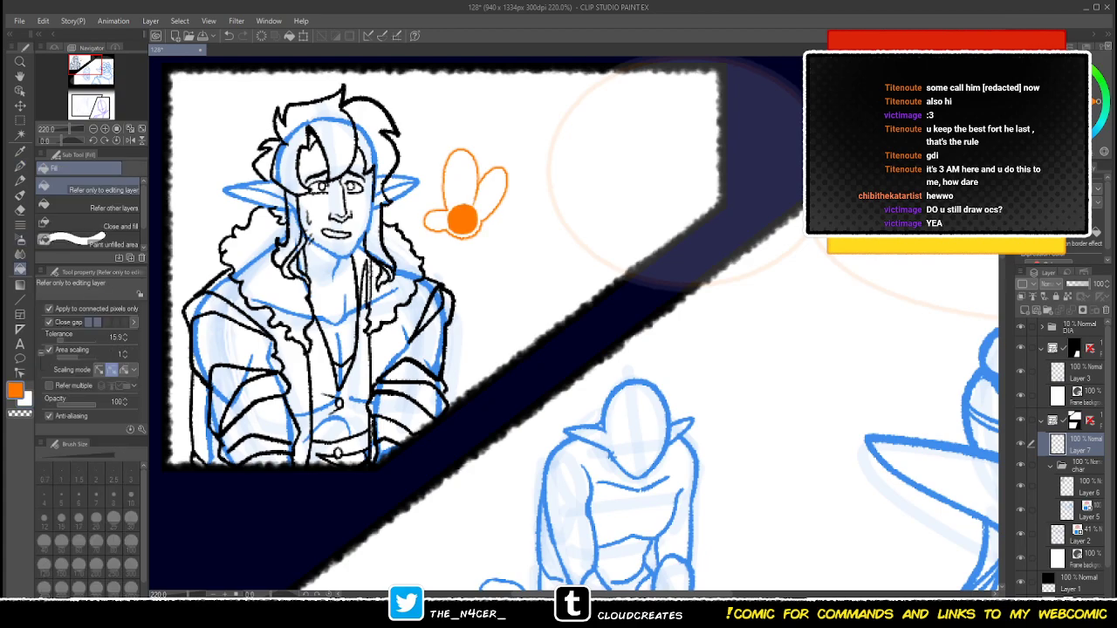
key(p)
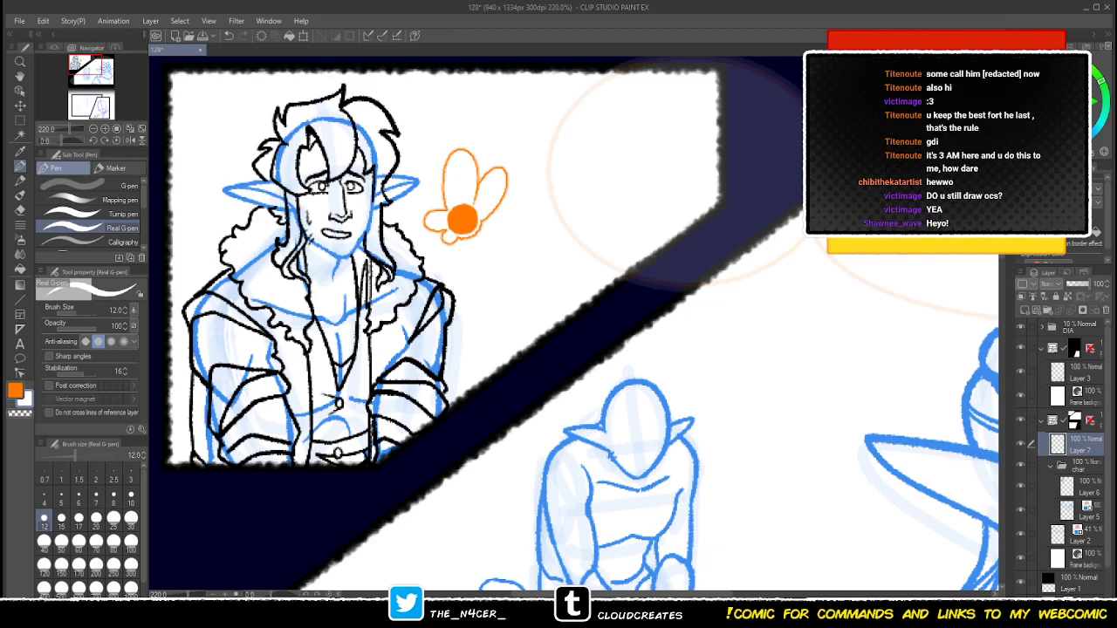
- Open the animation document 16 and examine its illustration up close and as a whole
click(414, 233)
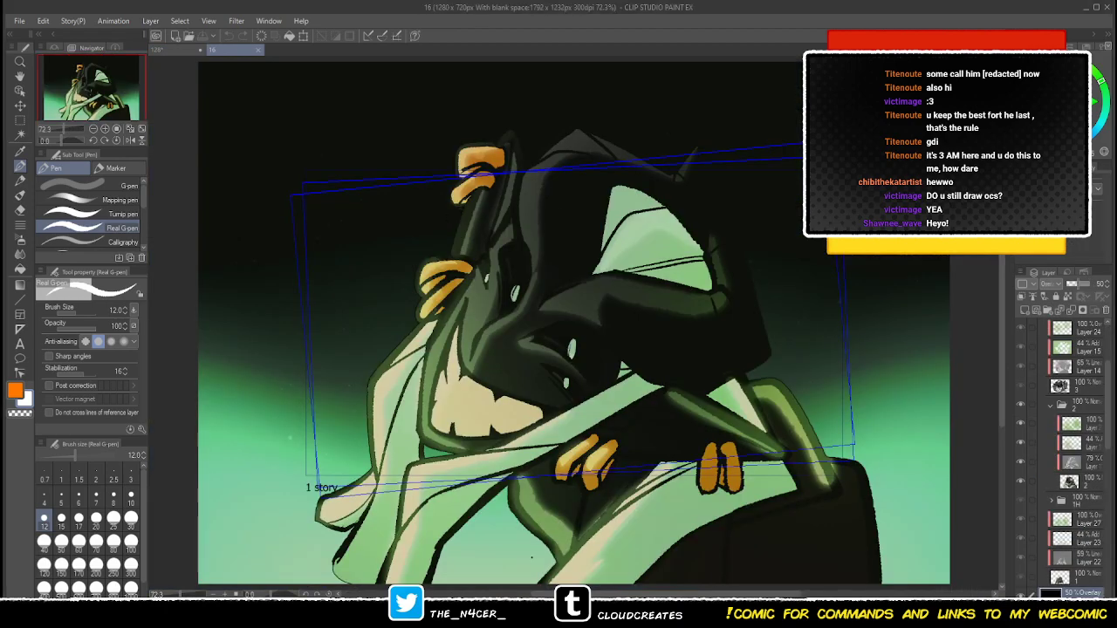
key(ctrl+Tab)
key(ctrl+Tab)
drag(533, 148, 514, 172)
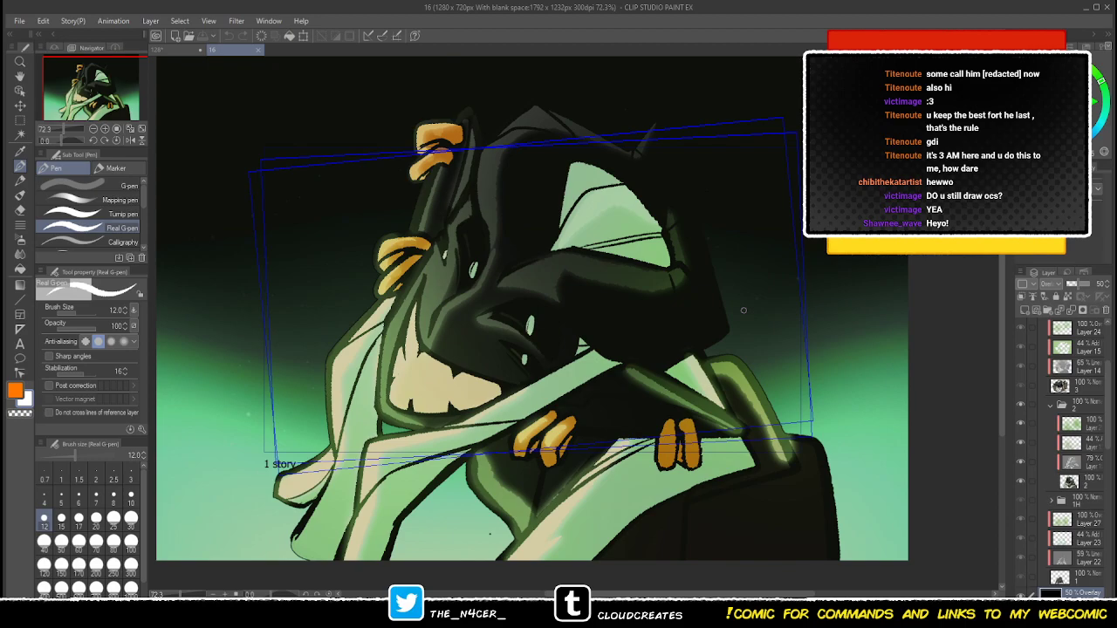
scroll(366, 203, up, 4)
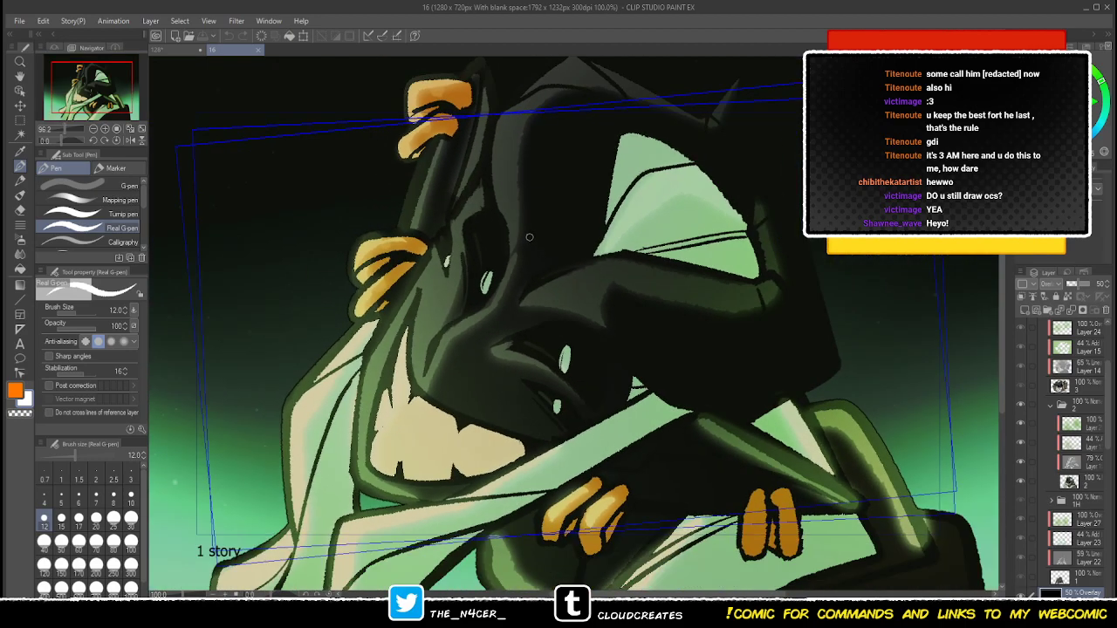
key(ctrl+0)
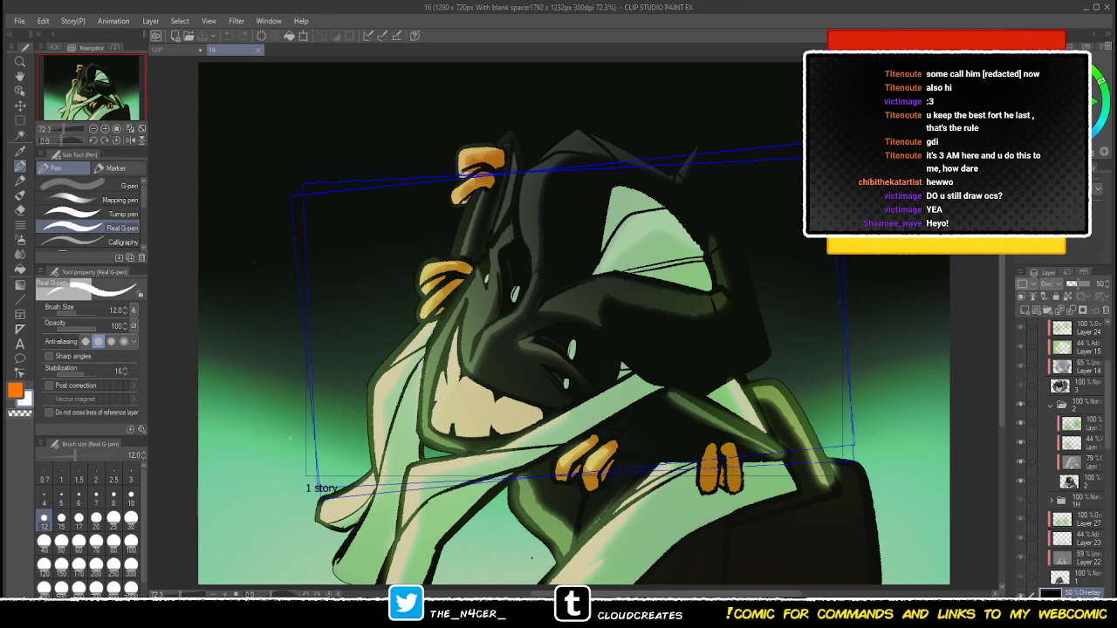
- Show the animation timeline and play the sequence from the first frame
click(155, 601)
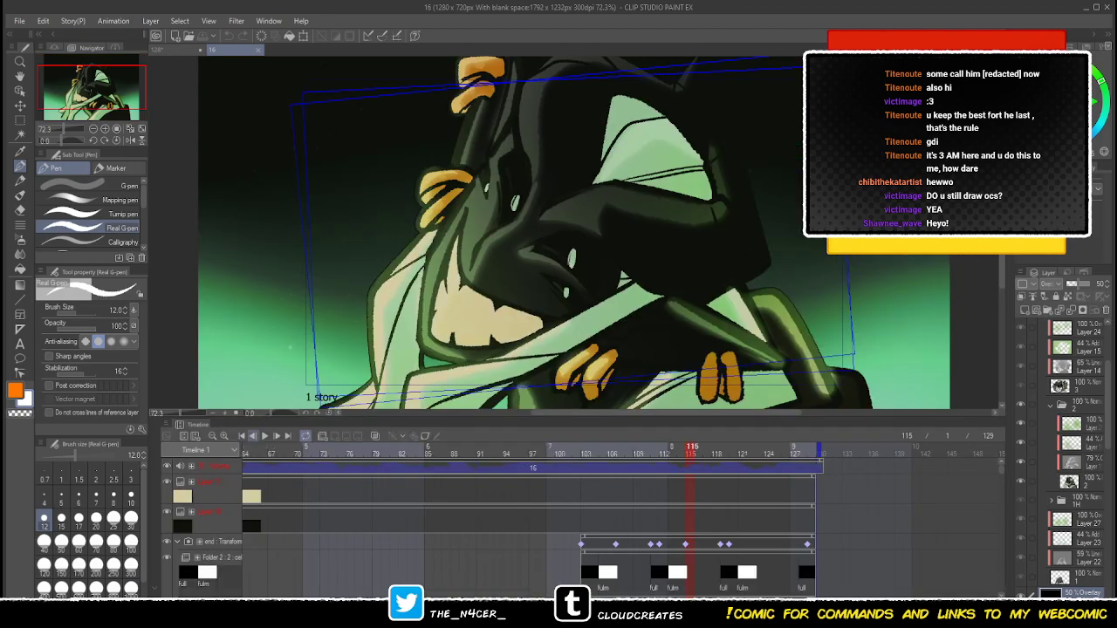
click(242, 435)
key(space)
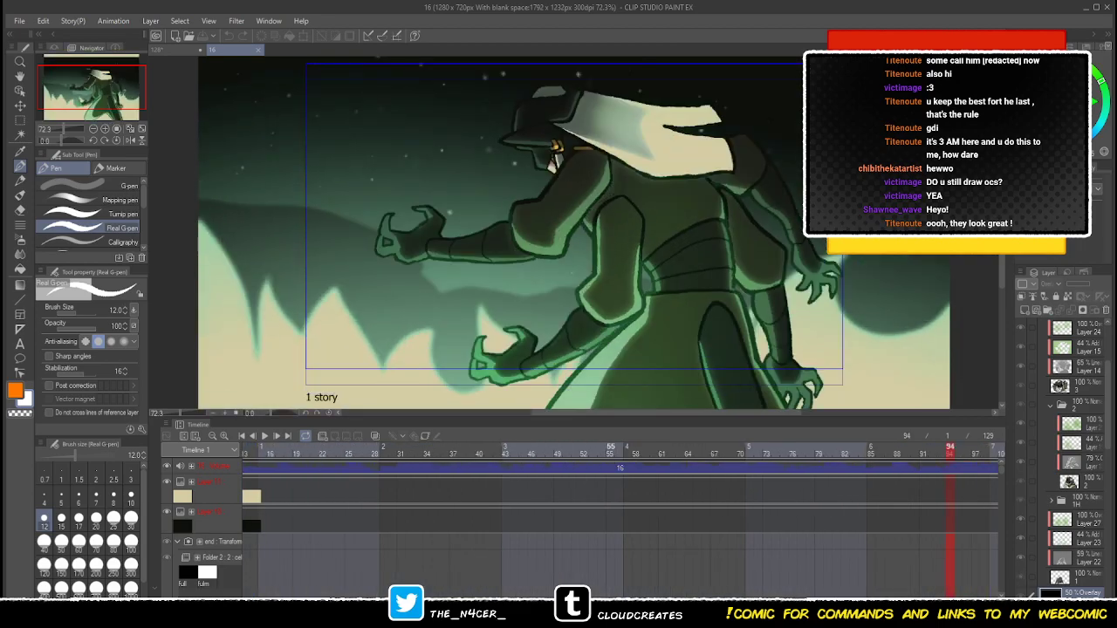
- Examine the animation's frame 94 and the final section of the timeline with its transform keyframes
drag(889, 447, 846, 448)
scroll(547, 244, up, 1)
scroll(547, 244, down, 3)
scroll(547, 243, up, 2)
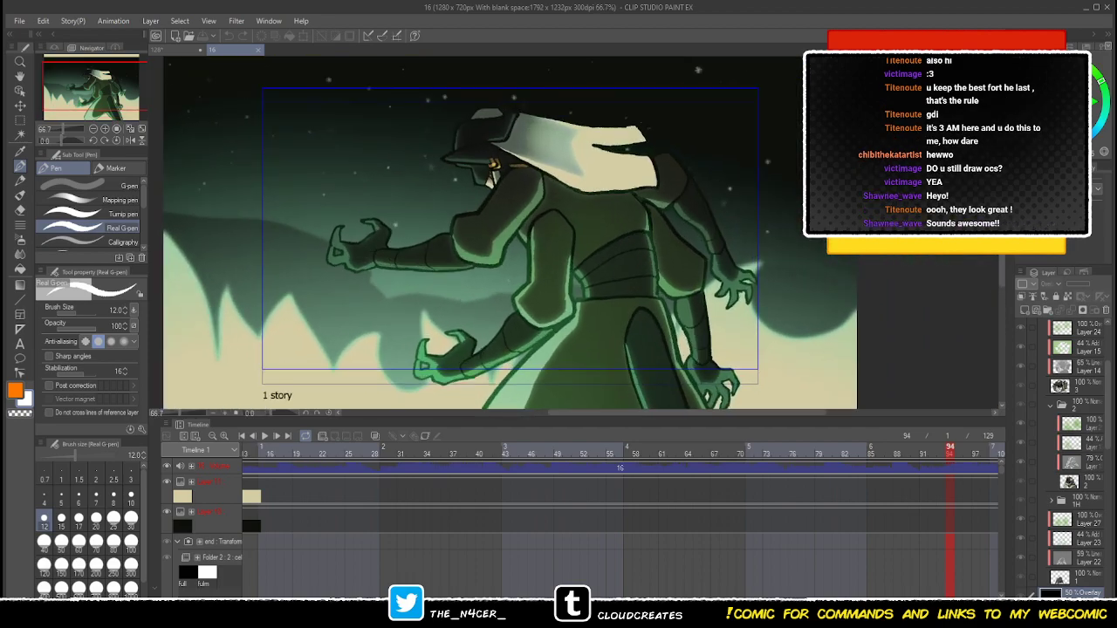
scroll(563, 244, up, 1)
drag(563, 245, 530, 247)
scroll(585, 506, right, 3)
scroll(249, 508, right, 6)
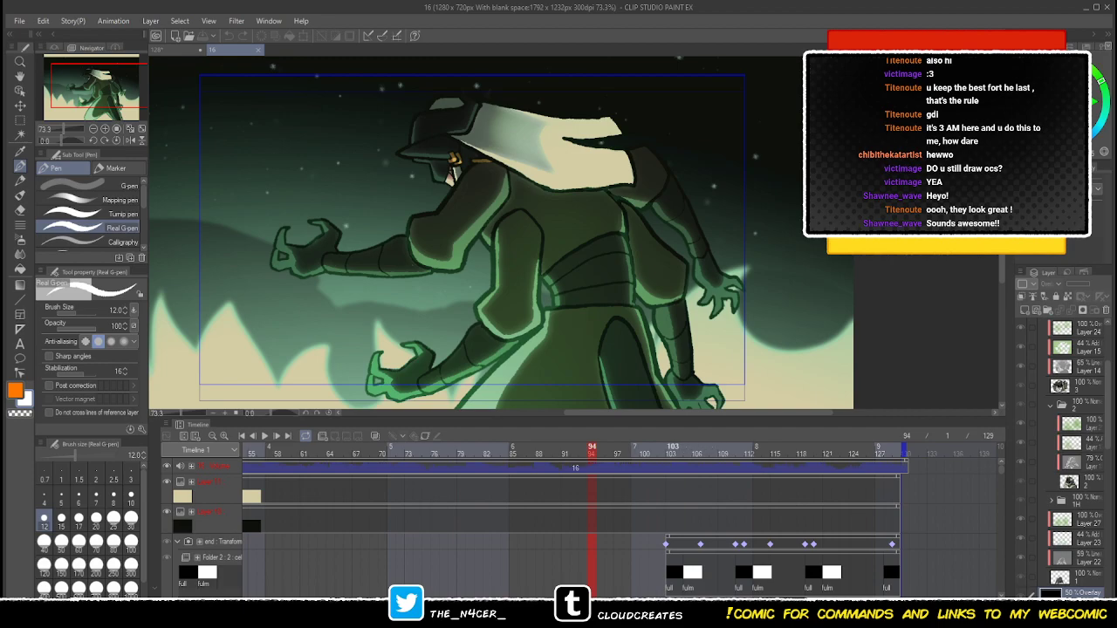
- Play the animation's closing section and examine the illustration around frame 116 as a whole
key(space)
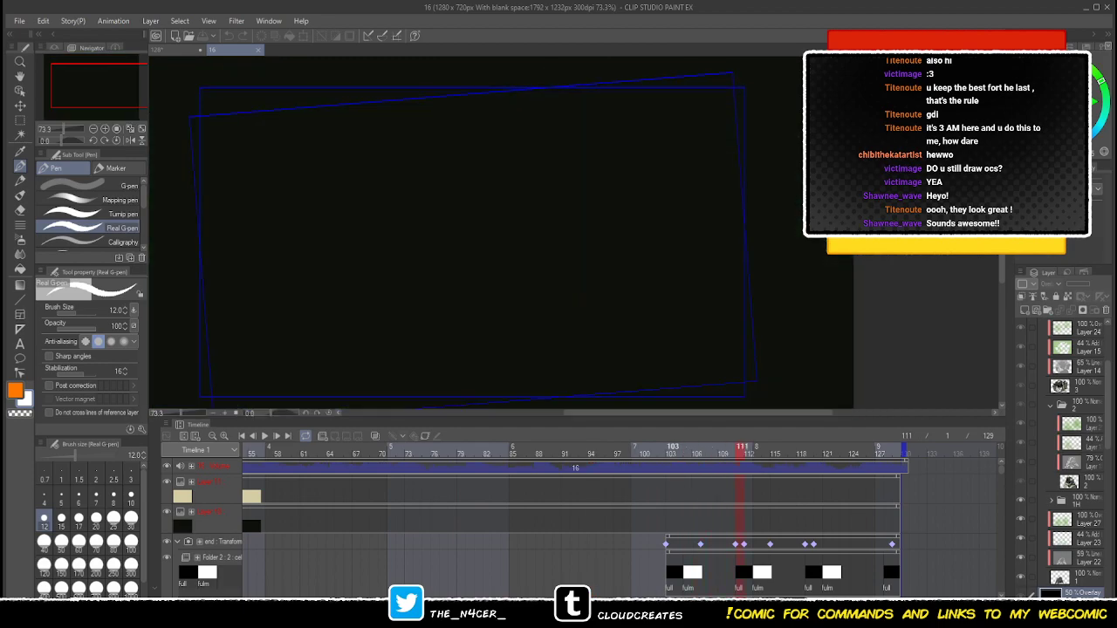
scroll(563, 200, down, 4)
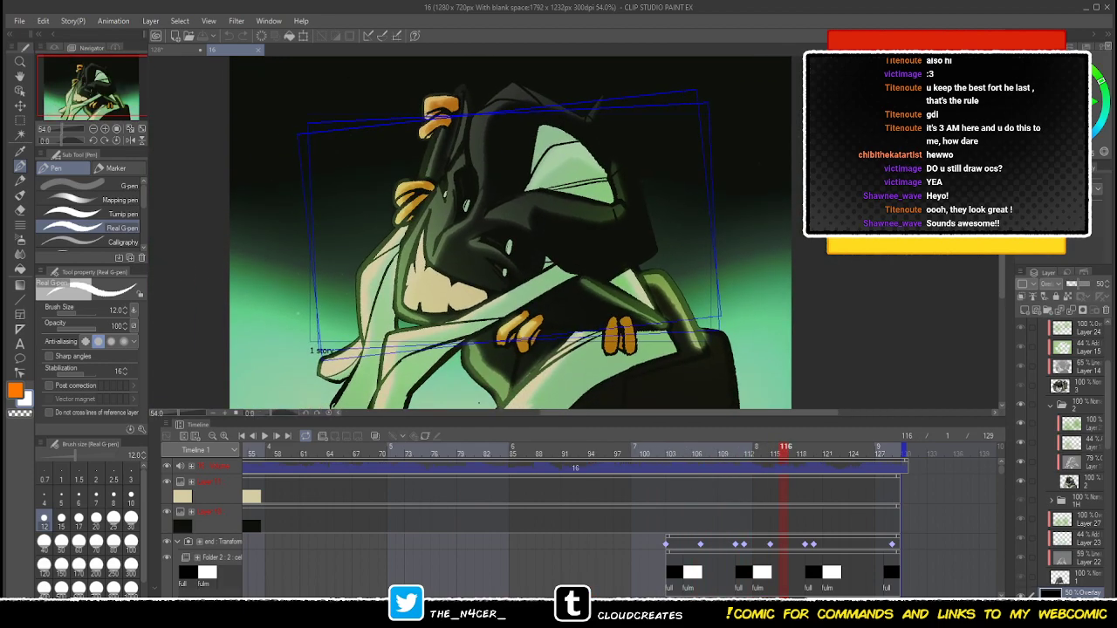
drag(460, 259, 462, 241)
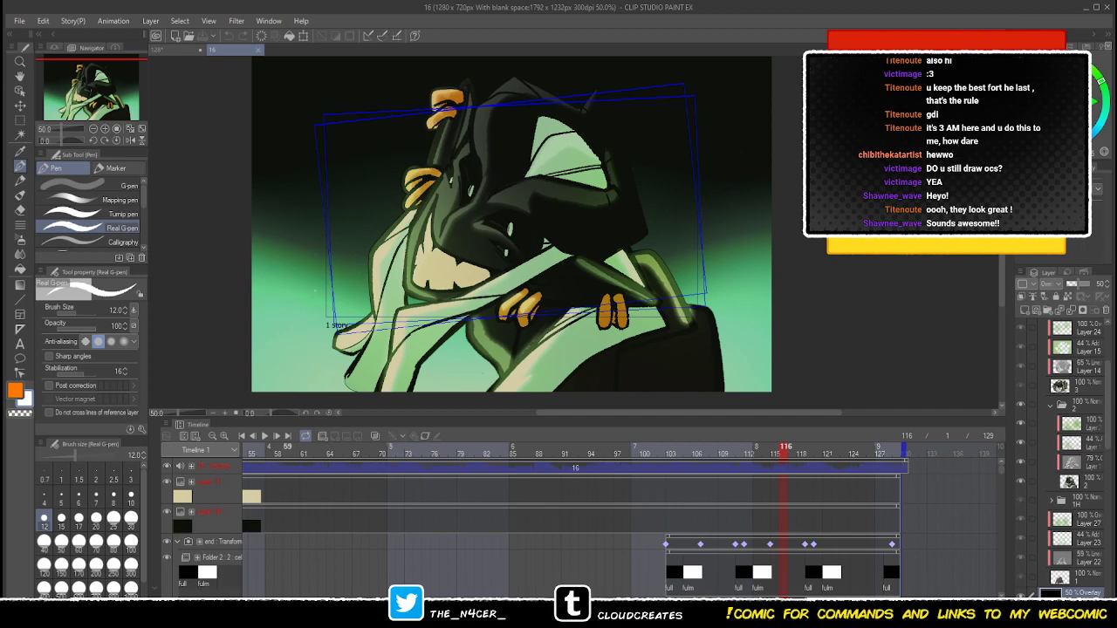
click(366, 449)
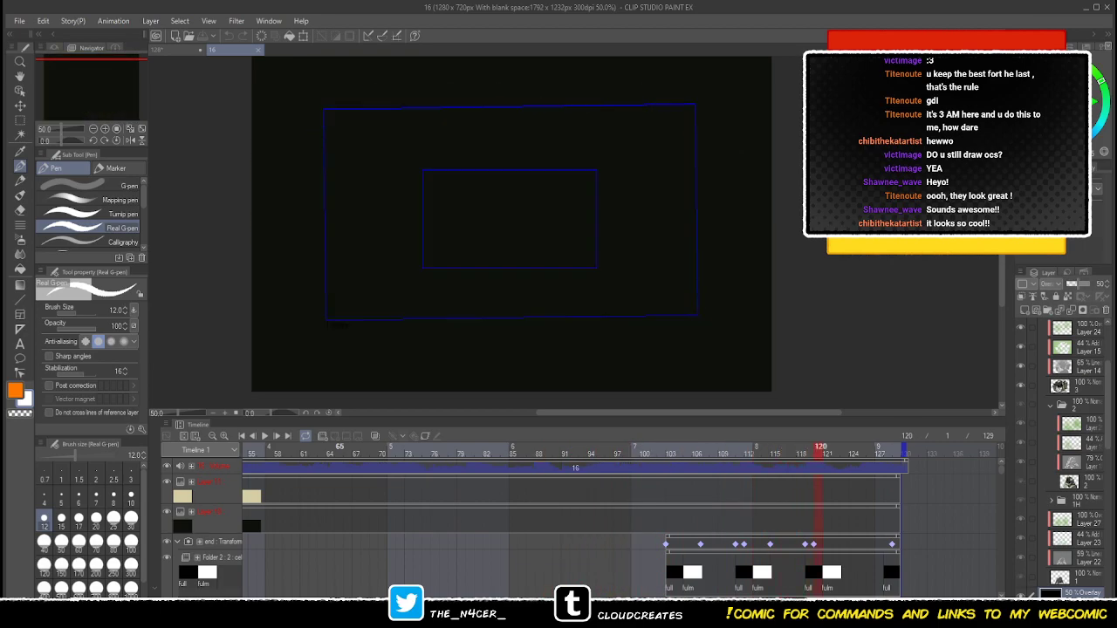
- Close the animation document 16, hide the timeline and rename the orange creature's layer as hypa
click(257, 51)
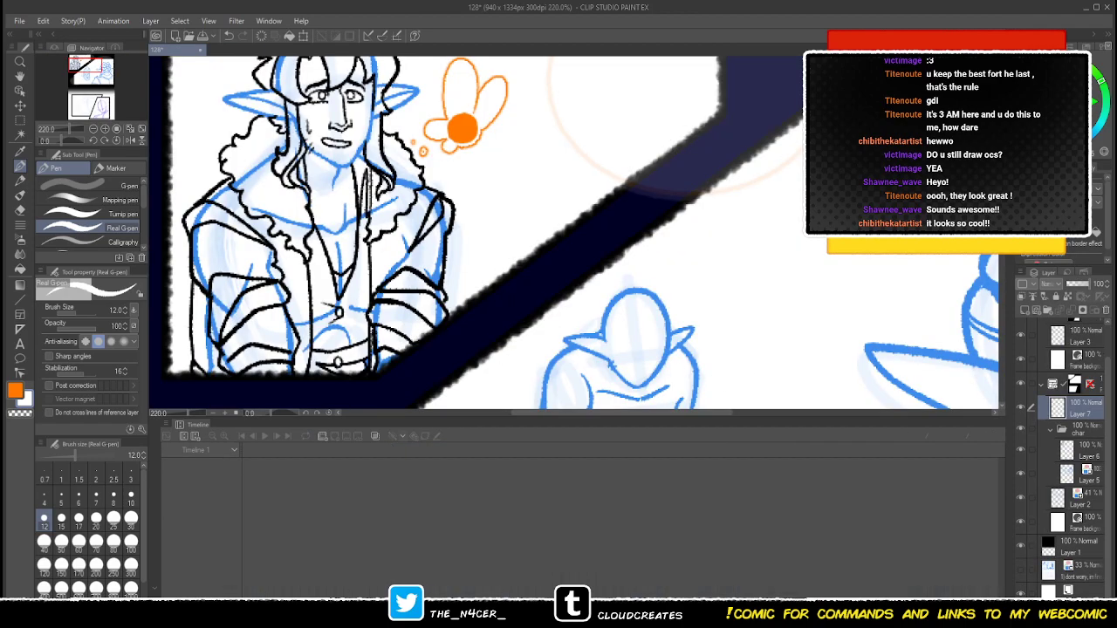
click(154, 588)
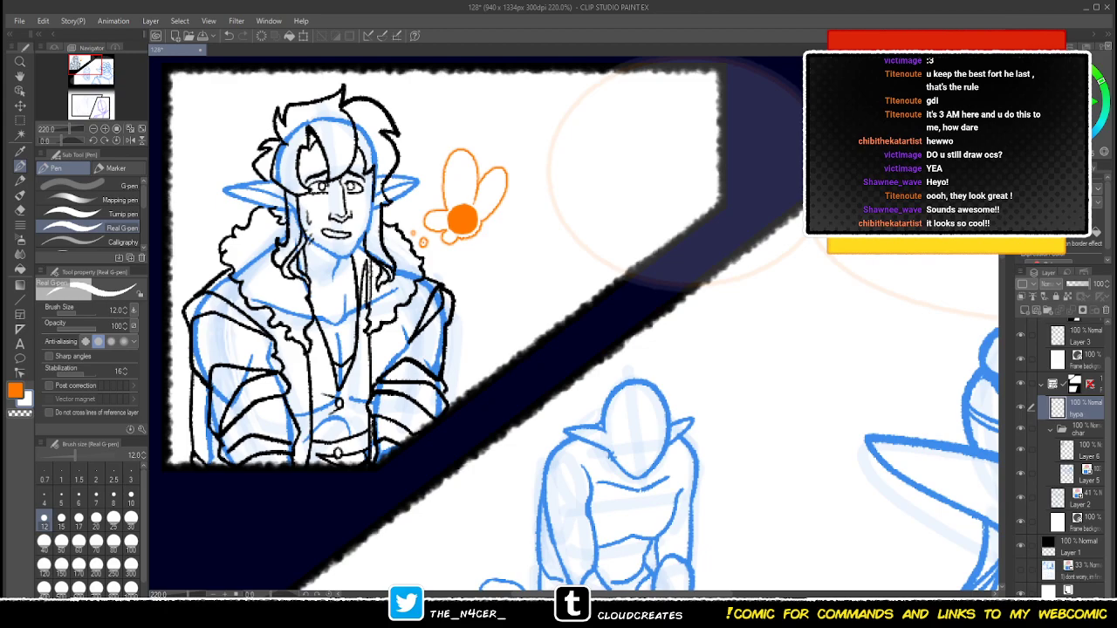
- Erase the blue sketch lines under the character's hair and at the waist on Layer 5 with the hard eraser
click(1087, 452)
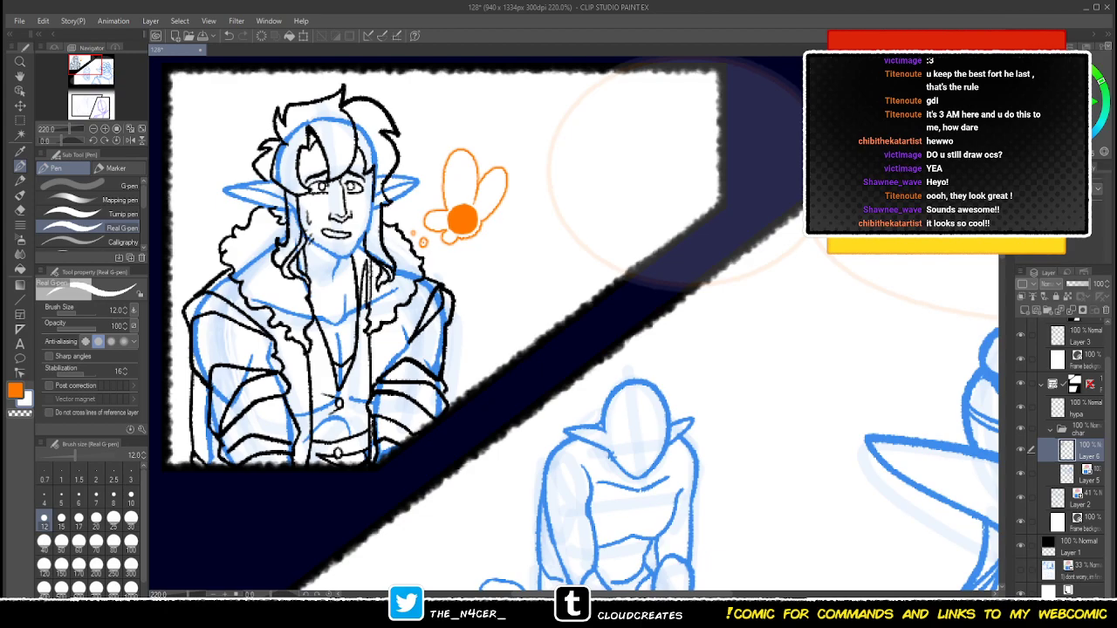
click(1087, 476)
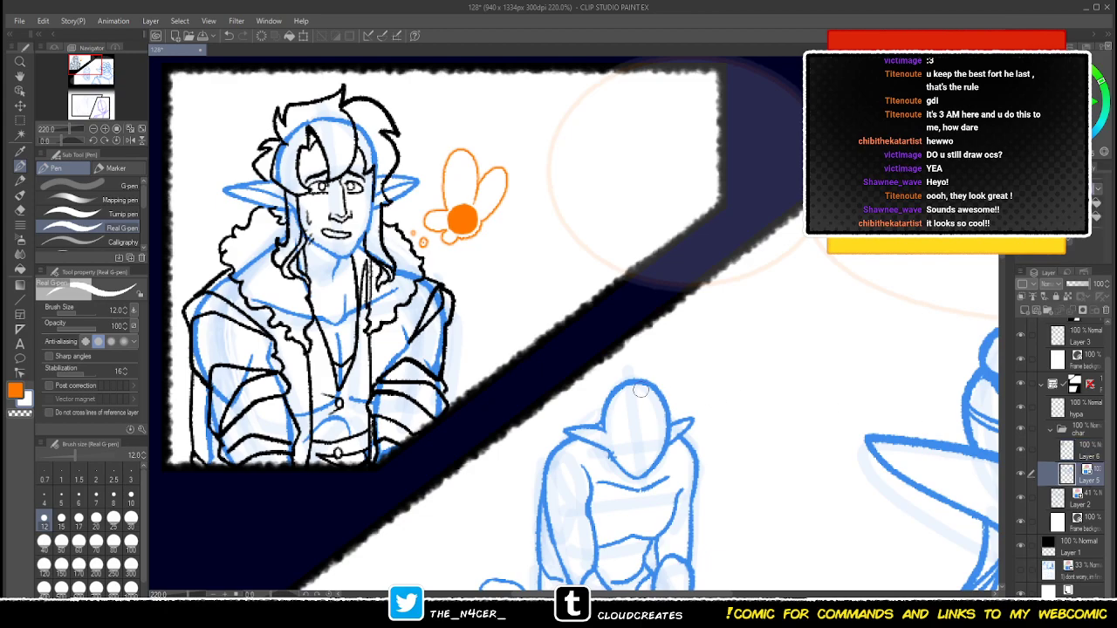
key(e)
drag(265, 374, 278, 383)
mouse_move(326, 447)
mouse_down()
mouse_move(353, 412)
mouse_move(363, 417)
mouse_move(354, 384)
mouse_move(369, 408)
mouse_up()
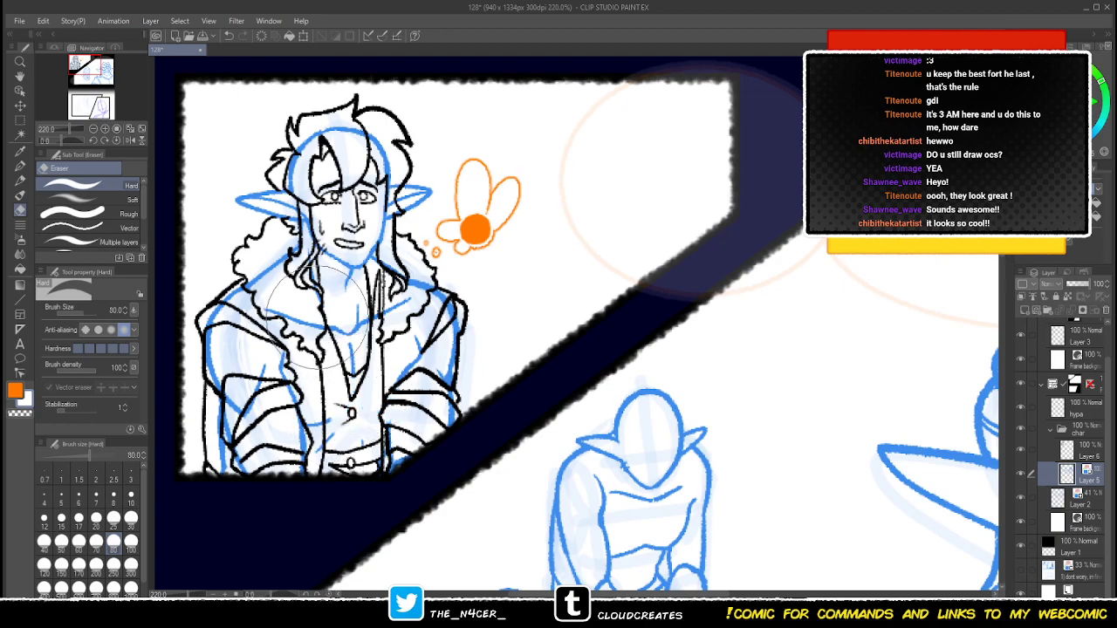
mouse_move(311, 294)
mouse_down()
mouse_move(287, 310)
mouse_move(279, 262)
mouse_move(314, 209)
mouse_move(280, 236)
mouse_move(323, 192)
mouse_move(288, 244)
mouse_move(307, 185)
mouse_move(288, 209)
mouse_move(279, 166)
mouse_move(332, 118)
mouse_move(386, 131)
mouse_move(397, 214)
mouse_move(326, 249)
mouse_move(393, 265)
mouse_move(377, 266)
mouse_move(402, 280)
mouse_move(367, 322)
mouse_move(384, 332)
mouse_move(401, 266)
mouse_move(410, 261)
mouse_move(393, 301)
mouse_move(428, 275)
mouse_move(436, 306)
mouse_move(420, 353)
mouse_move(419, 314)
mouse_move(440, 301)
mouse_move(436, 279)
mouse_move(449, 300)
mouse_move(451, 438)
mouse_move(398, 426)
mouse_move(394, 456)
mouse_up()
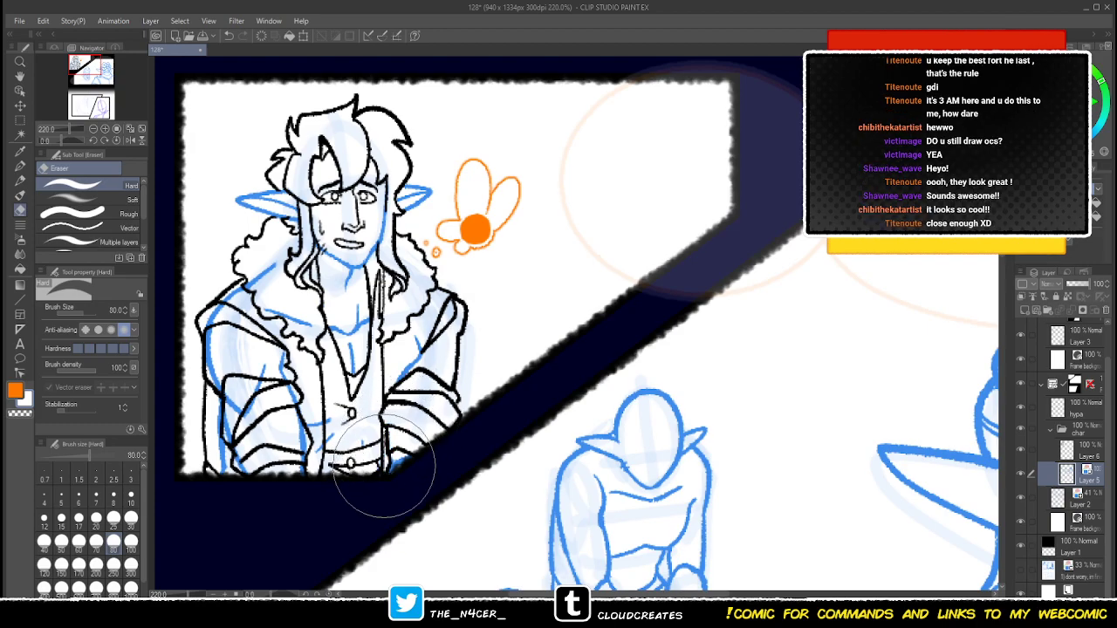
- Set the pen to black on Layer 6 and try a short stroke at the belt's lower end
key(p)
key(x)
click(1038, 129)
click(1088, 452)
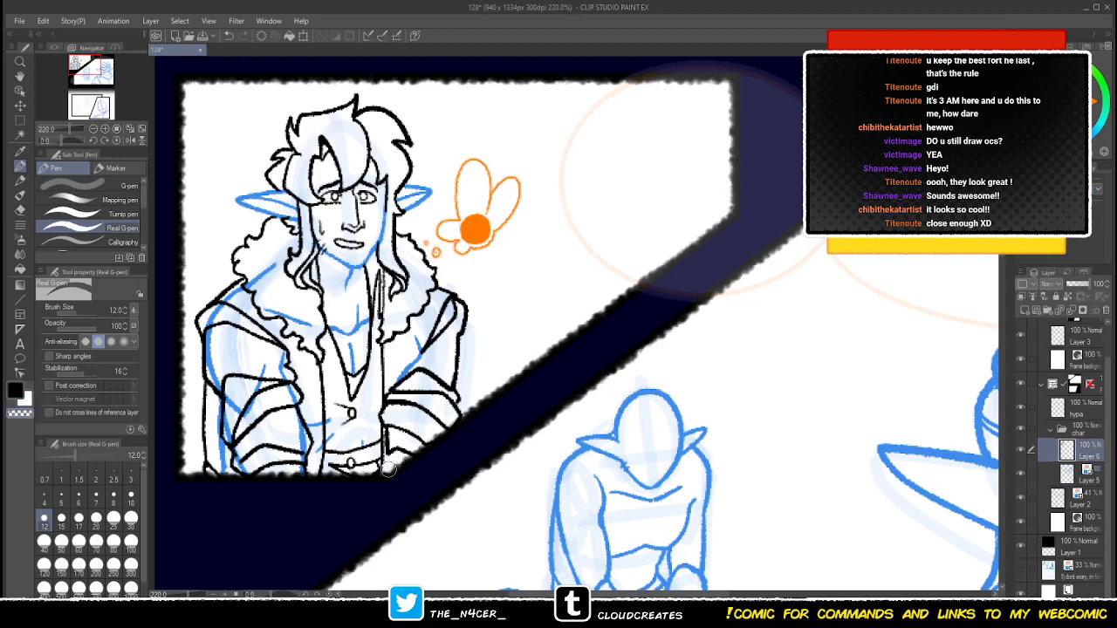
key(ctrl+z)
drag(390, 456, 380, 474)
key(ctrl+z)
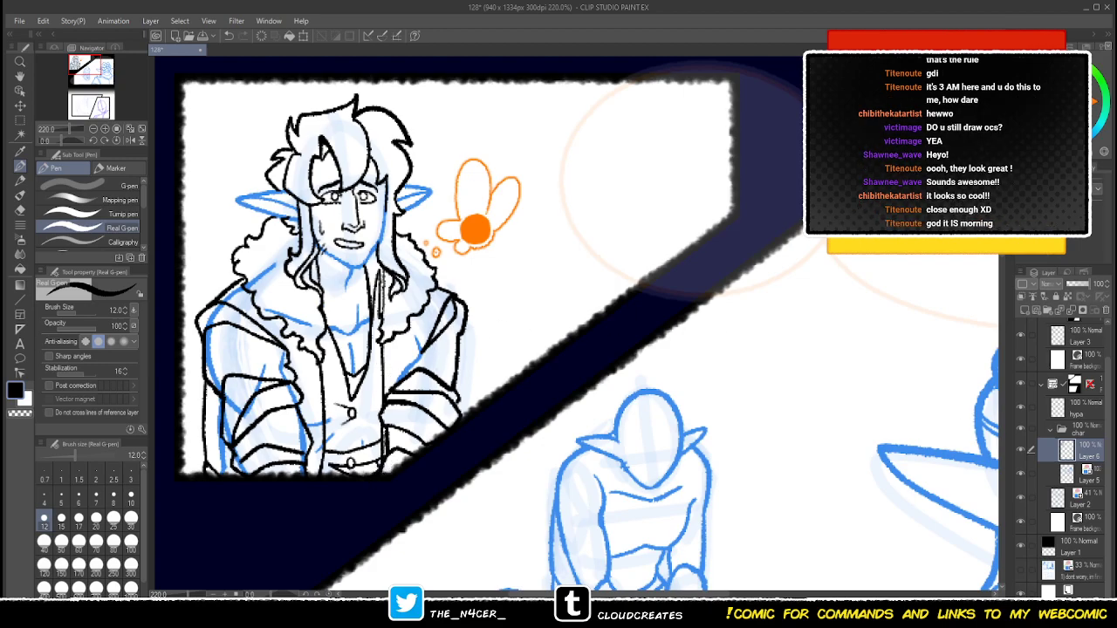
- Remove the blue sketch lines over the character's sleeve, shoulder and chest on Layer 5 with the transparent pen
click(1086, 475)
key(c)
drag(279, 352, 300, 443)
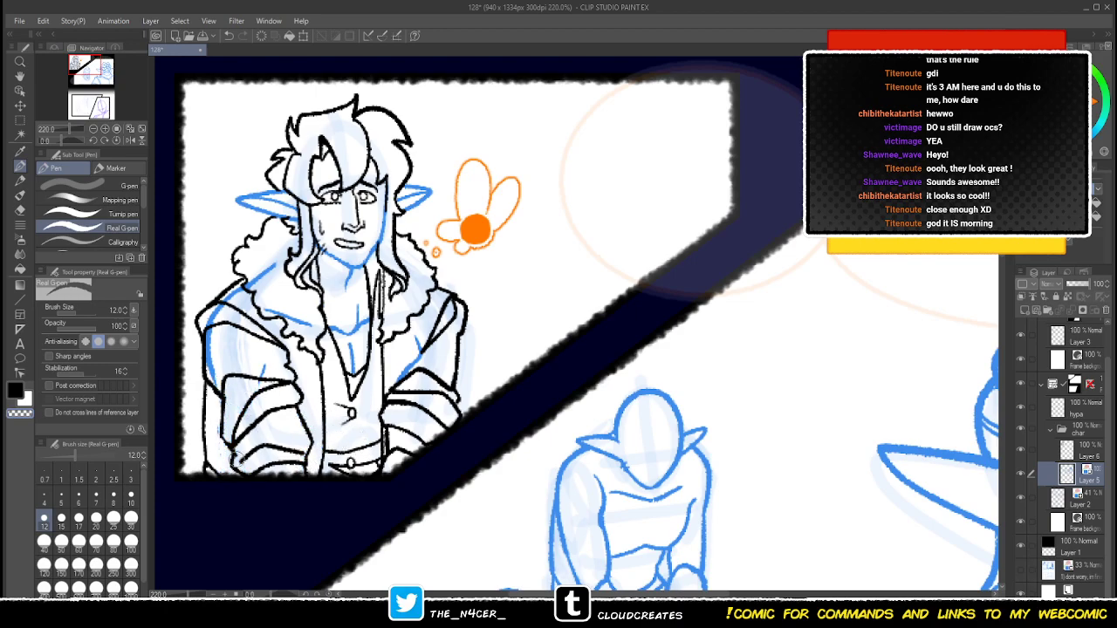
mouse_move(212, 335)
mouse_down()
mouse_move(216, 374)
mouse_move(233, 294)
mouse_move(274, 271)
mouse_up()
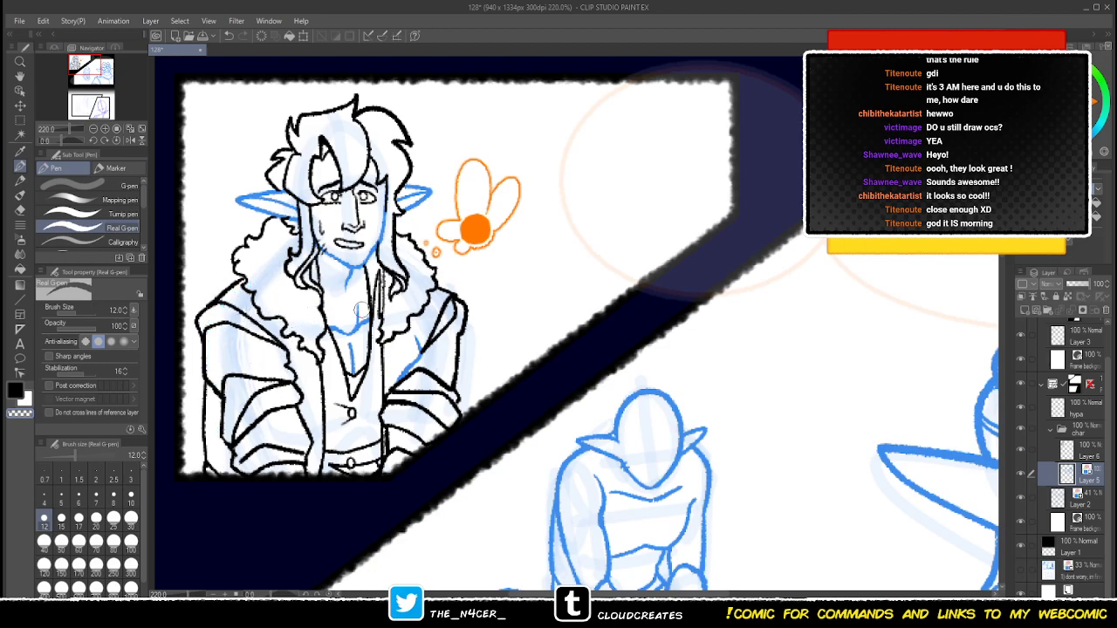
- Redraw the short line beside the collar fur on the upper-panel character's chest and trim it with the transparent pen
key(x)
drag(420, 321, 420, 349)
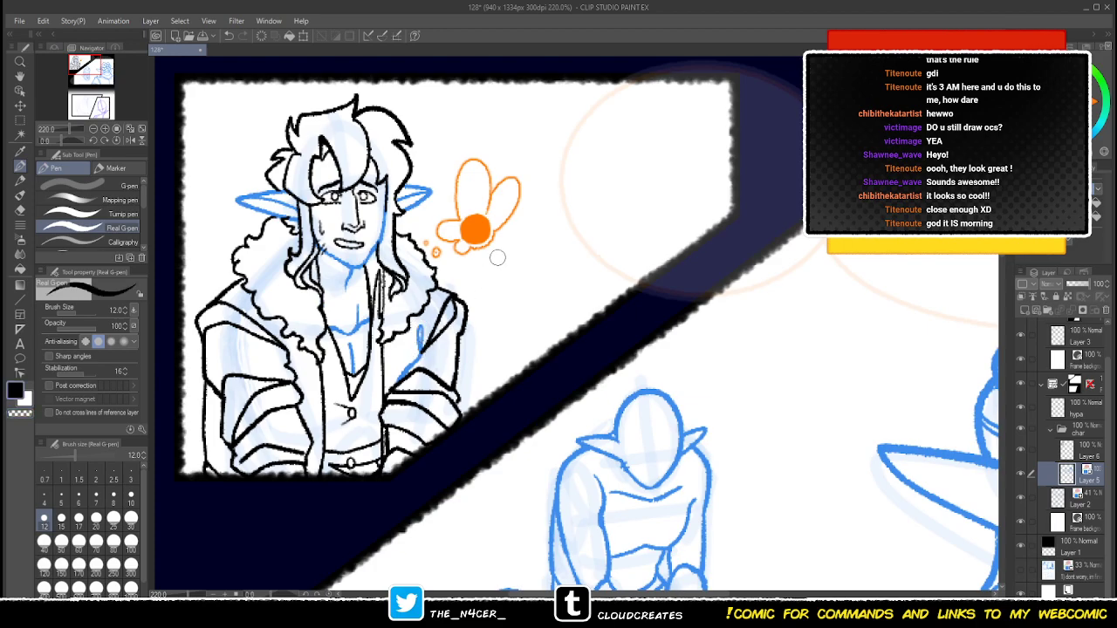
key(c)
drag(416, 323, 421, 346)
key(c)
key(c)
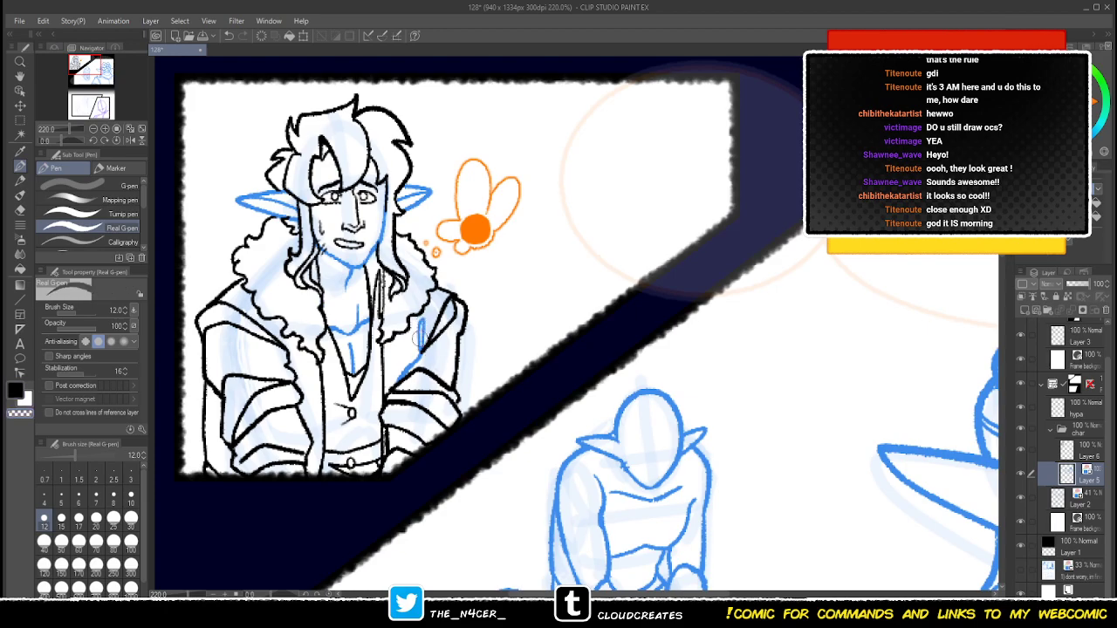
key(x)
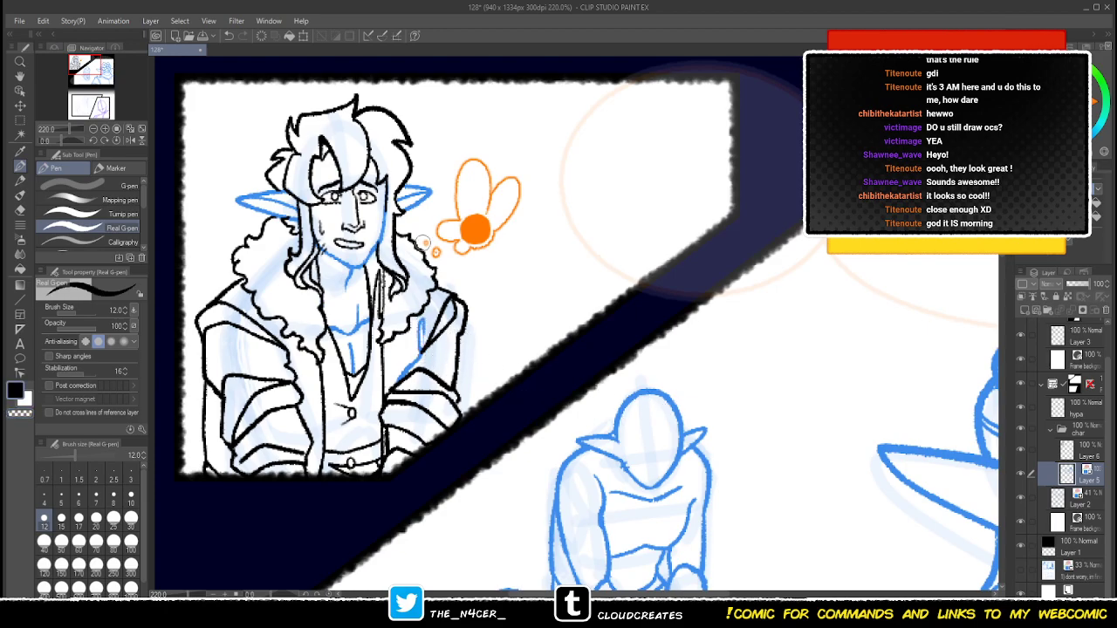
- Turn off the blue layer colour on Layer 5 and merge Layer 6 down into it
key(ctrl+b)
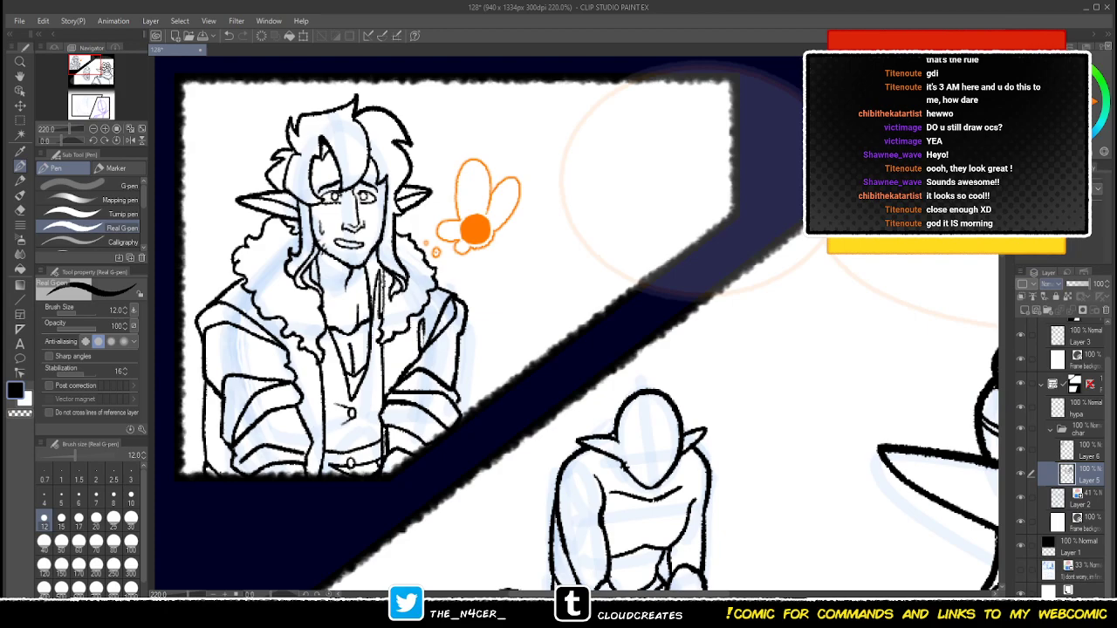
click(1087, 450)
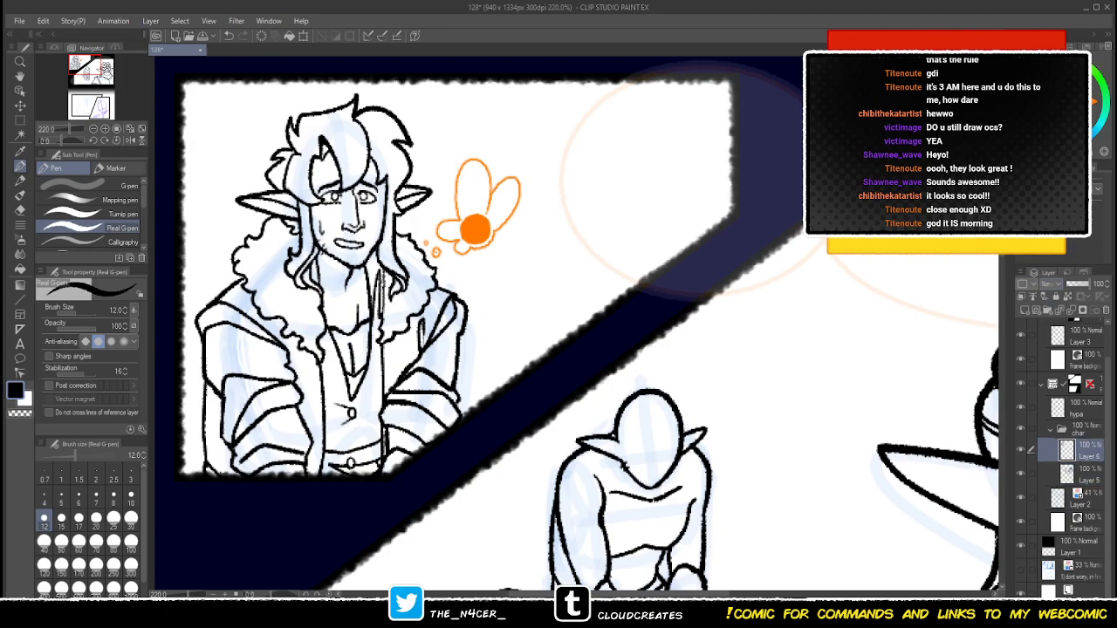
key(ctrl+e)
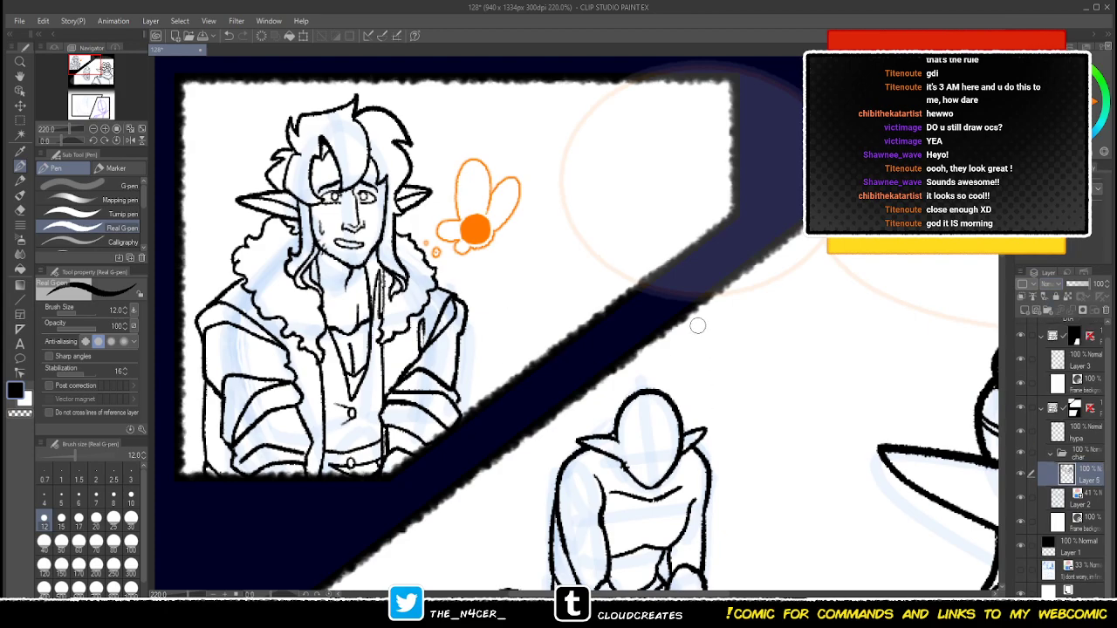
- Set the opacity of the DIA folder to 53% and expand it to show its layers
drag(1108, 358, 1107, 336)
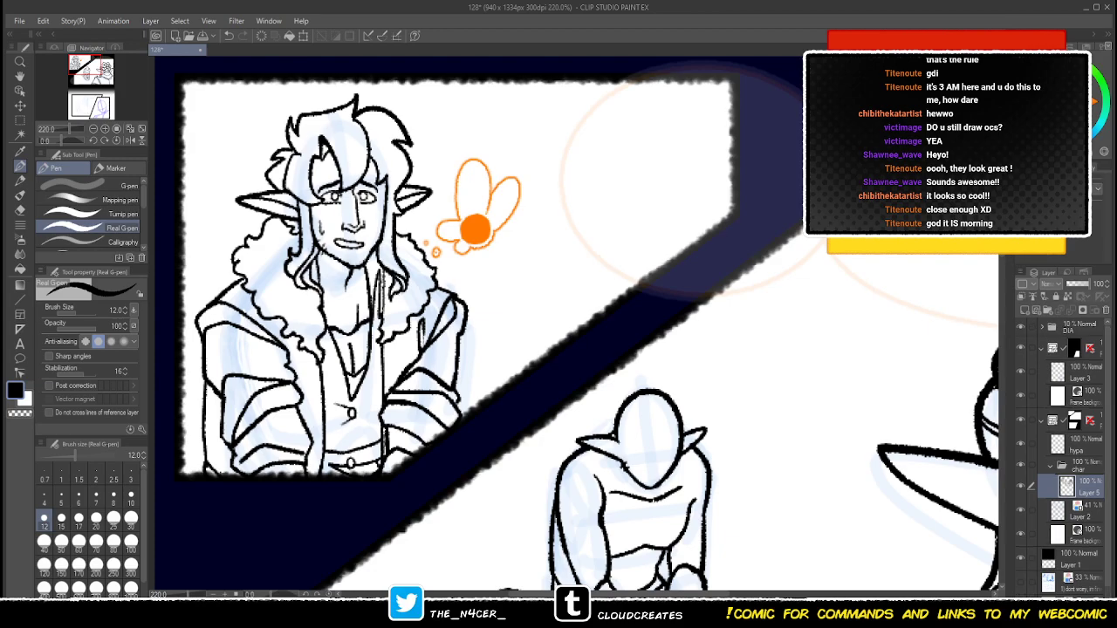
click(1075, 328)
click(1078, 283)
click(1041, 327)
click(1020, 348)
click(1020, 347)
- Draw a curved tail from the orange speech bubble toward the winged creature on Layer 4 Copy, redoing the stroke as needed
click(1081, 397)
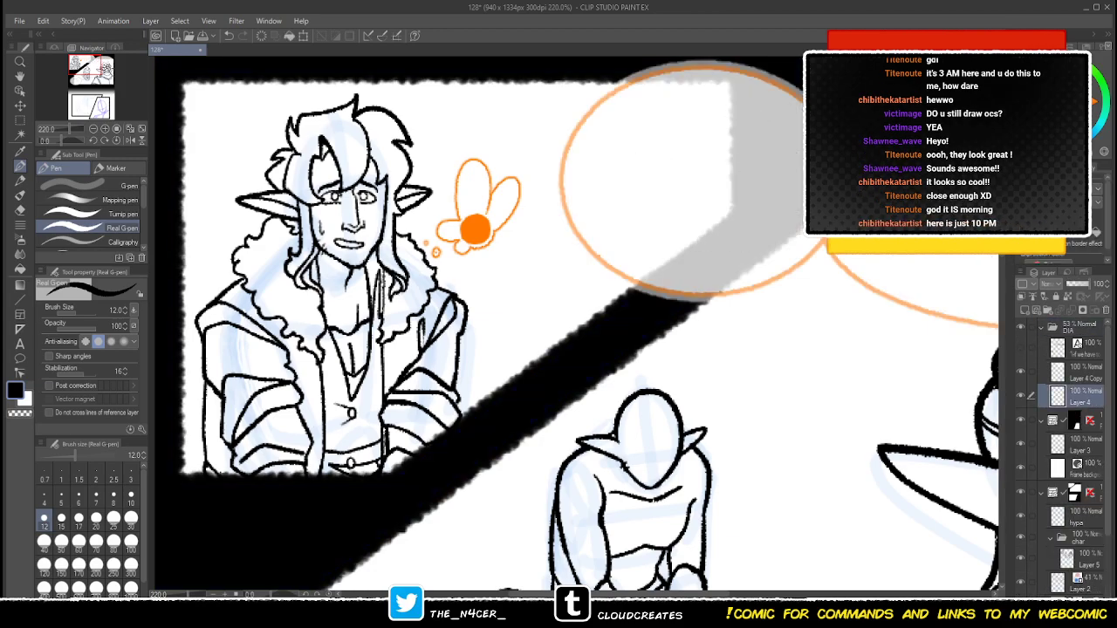
click(1080, 372)
key(x)
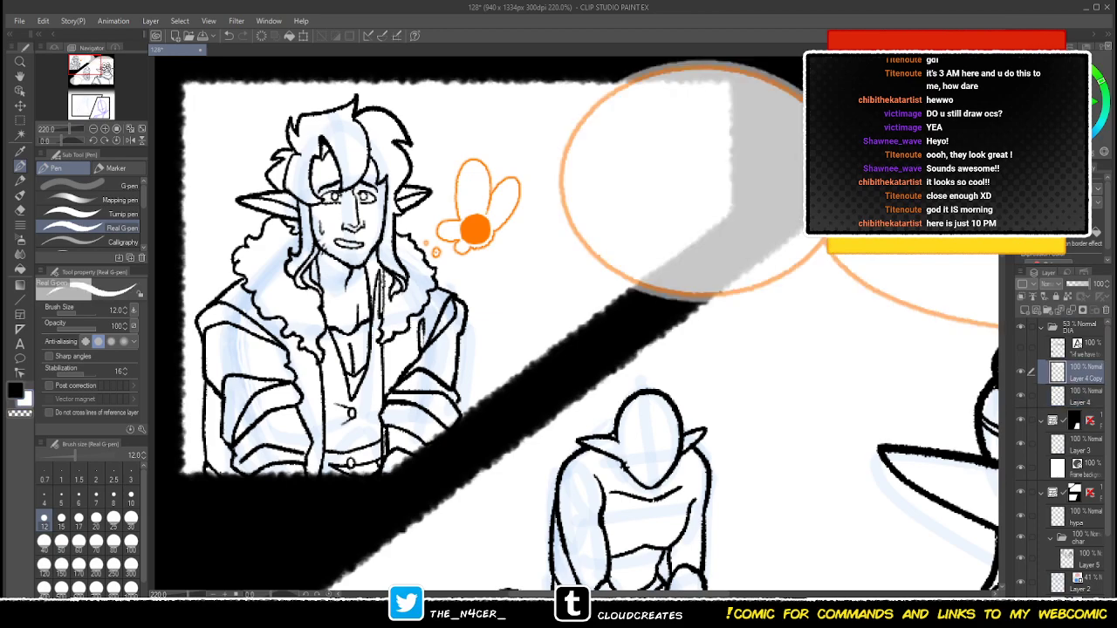
drag(505, 247, 597, 213)
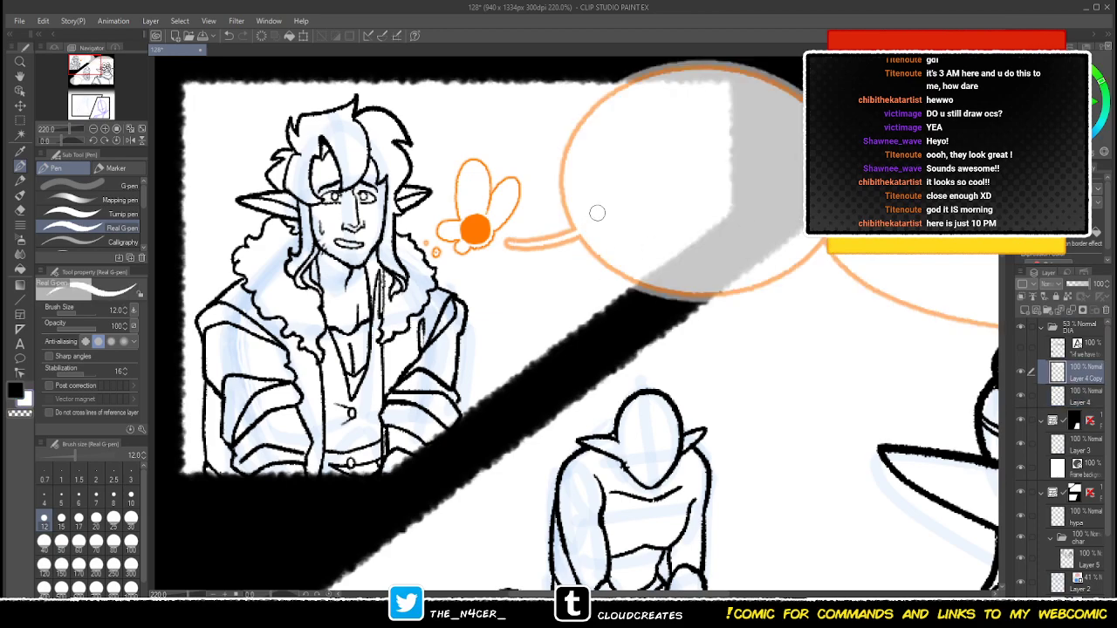
key(ctrl+z)
mouse_move(508, 250)
mouse_down()
mouse_move(546, 252)
mouse_move(588, 227)
mouse_up()
key(ctrl+z)
drag(511, 253, 593, 216)
key(ctrl+z)
mouse_move(506, 258)
mouse_down()
mouse_move(576, 232)
mouse_move(568, 211)
mouse_move(426, 209)
mouse_up()
- Examine the crouching figure in the lower panel and the fur-collared character above it, up close and from afar
scroll(568, 211, down, 3)
drag(366, 254, 391, 189)
mouse_move(482, 339)
mouse_down()
mouse_move(353, 344)
mouse_move(430, 303)
mouse_up()
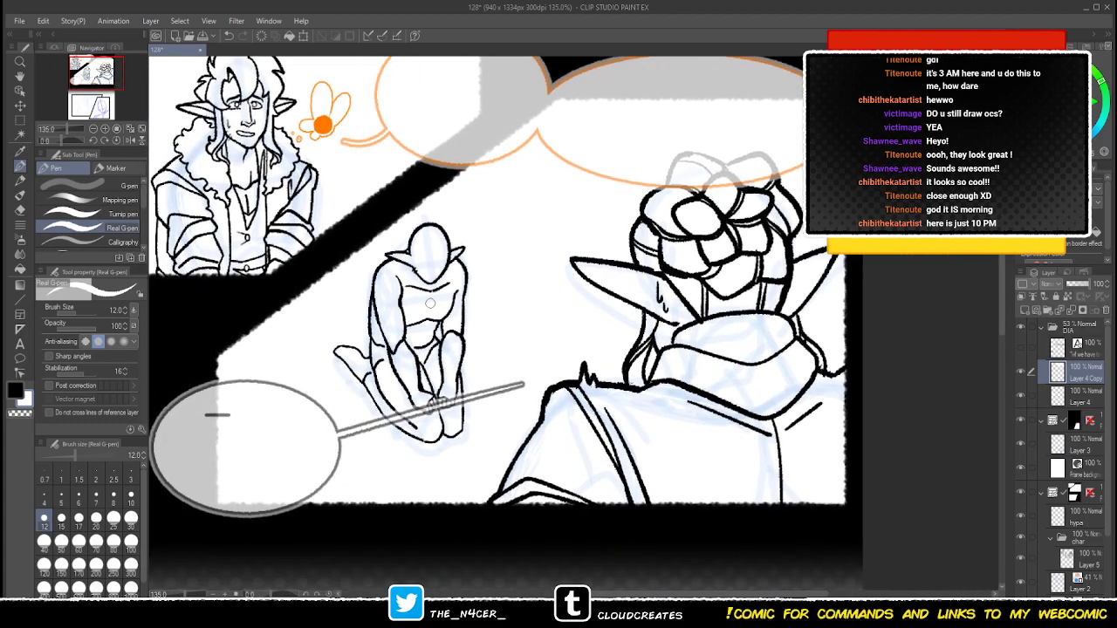
scroll(430, 303, up, 4)
scroll(428, 317, down, 3)
scroll(428, 317, up, 5)
scroll(504, 314, down, 2)
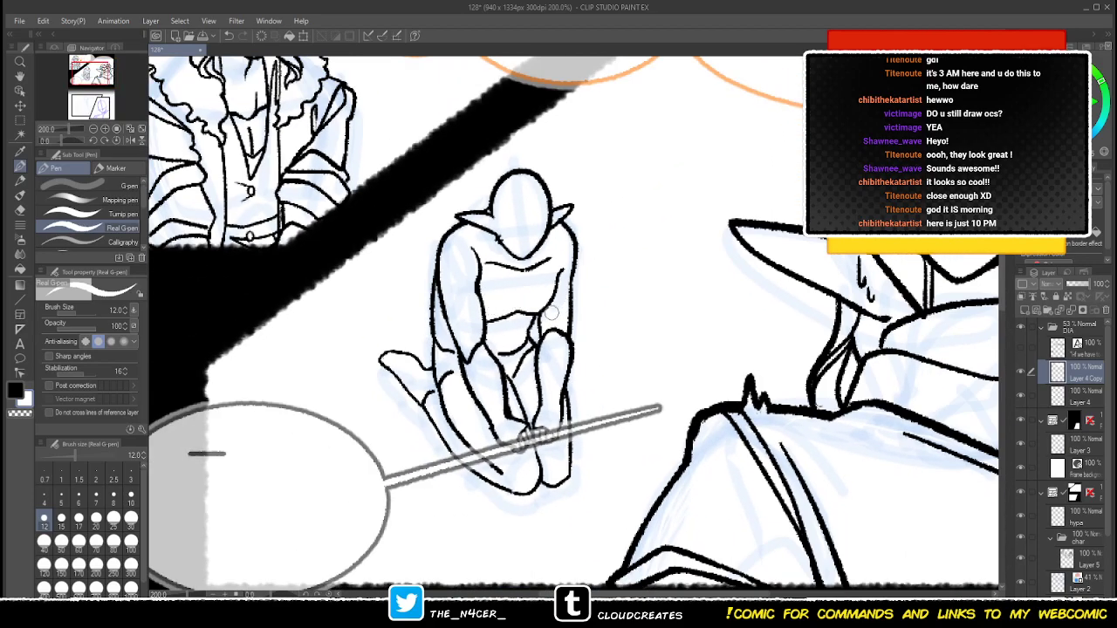
scroll(552, 312, up, 1)
scroll(454, 288, up, 1)
scroll(458, 296, down, 2)
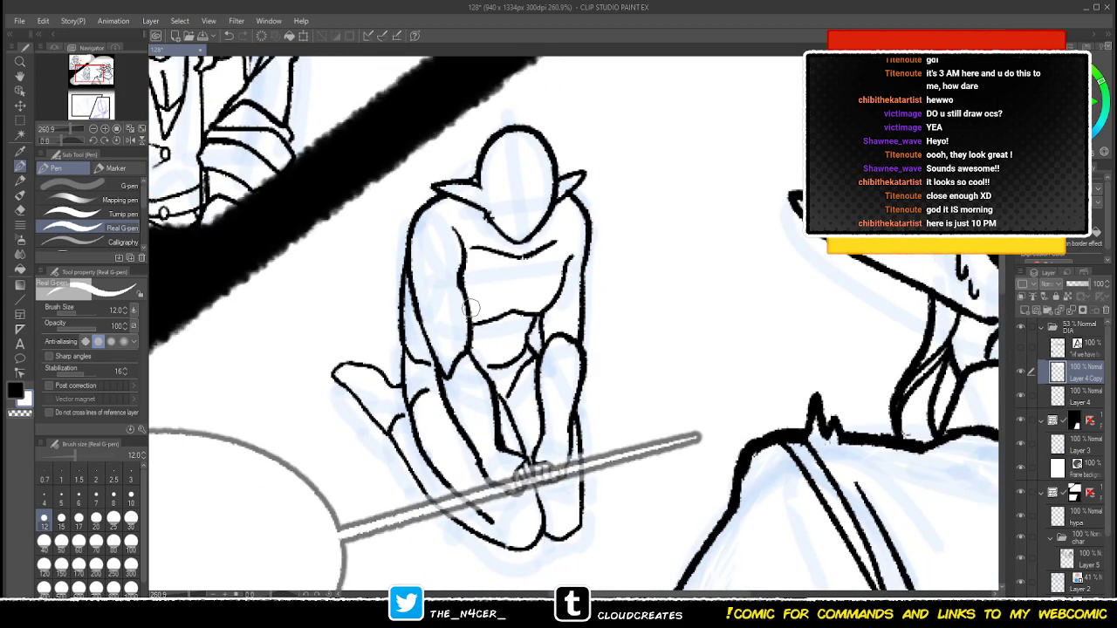
drag(288, 175, 539, 358)
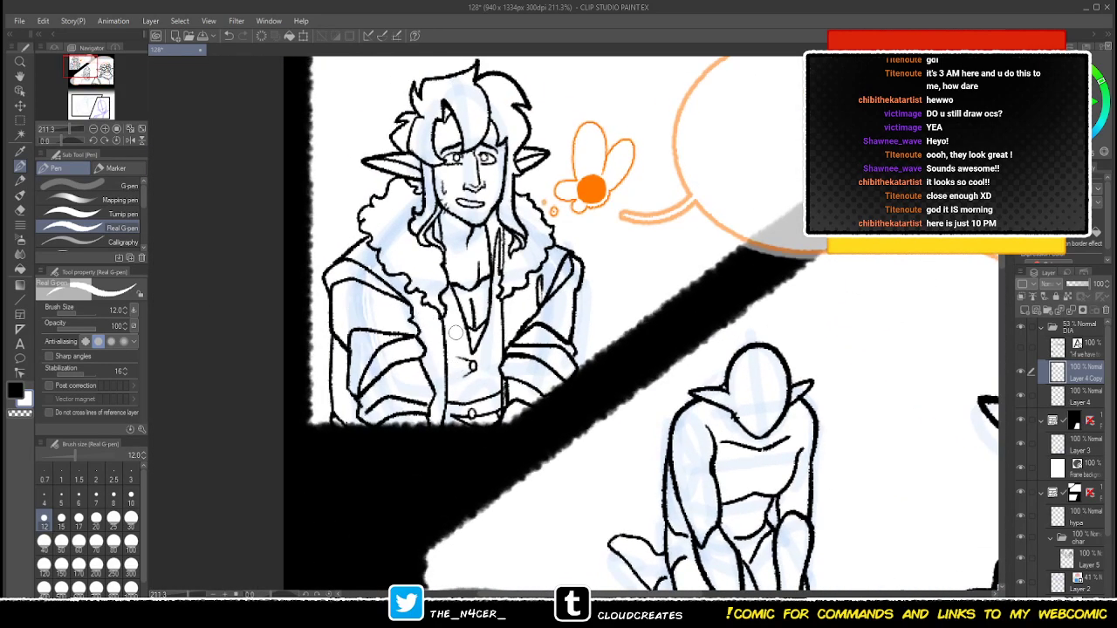
drag(536, 328, 377, 286)
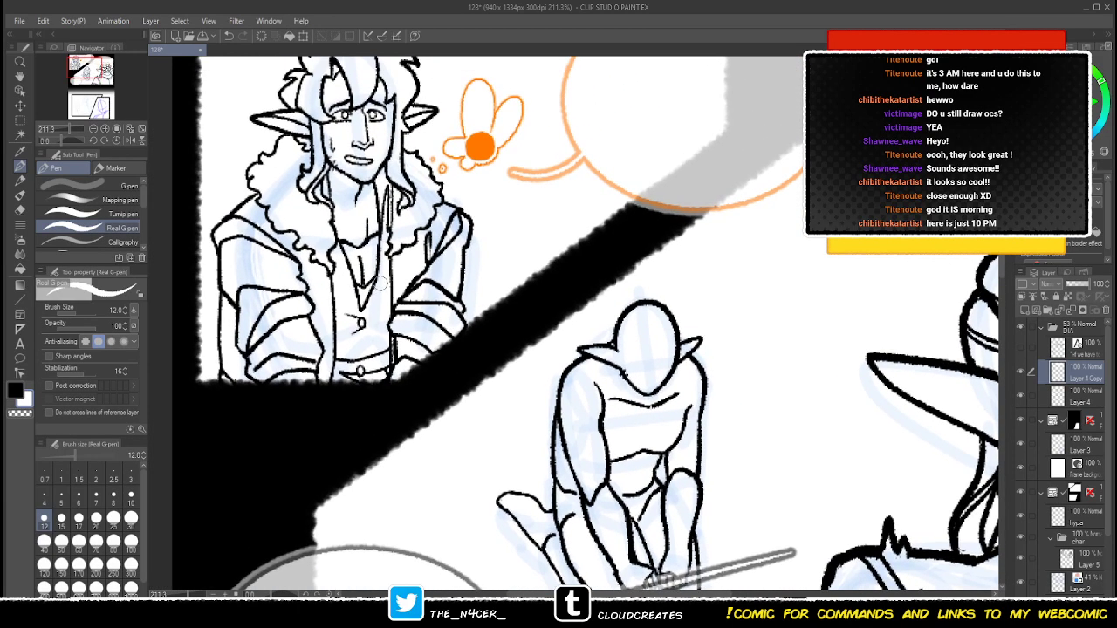
drag(627, 430, 479, 279)
scroll(427, 294, up, 6)
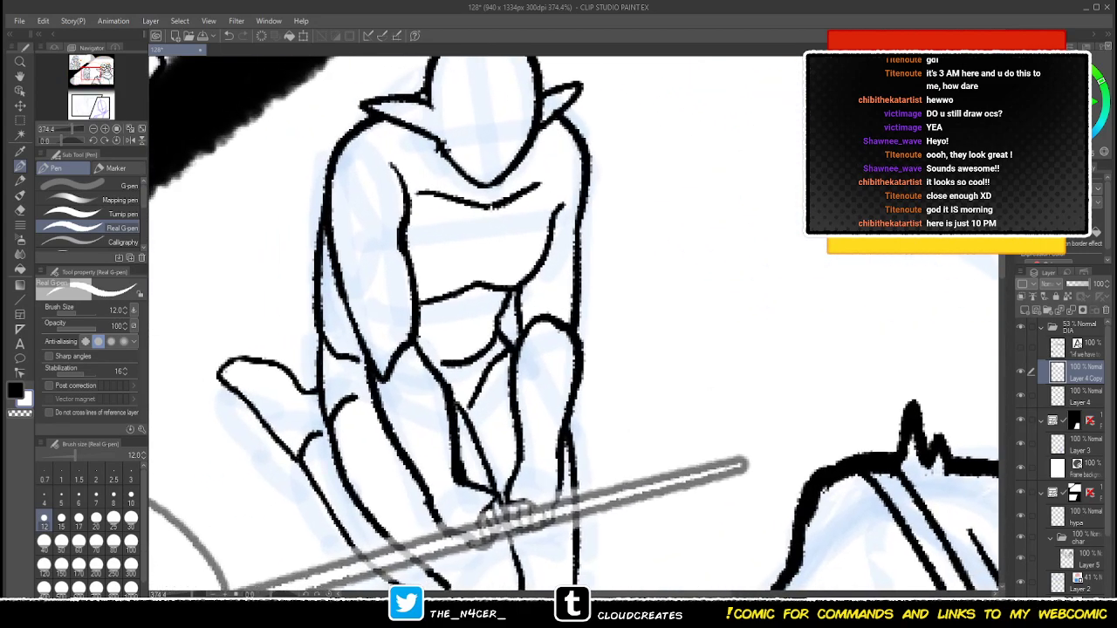
scroll(677, 333, down, 3)
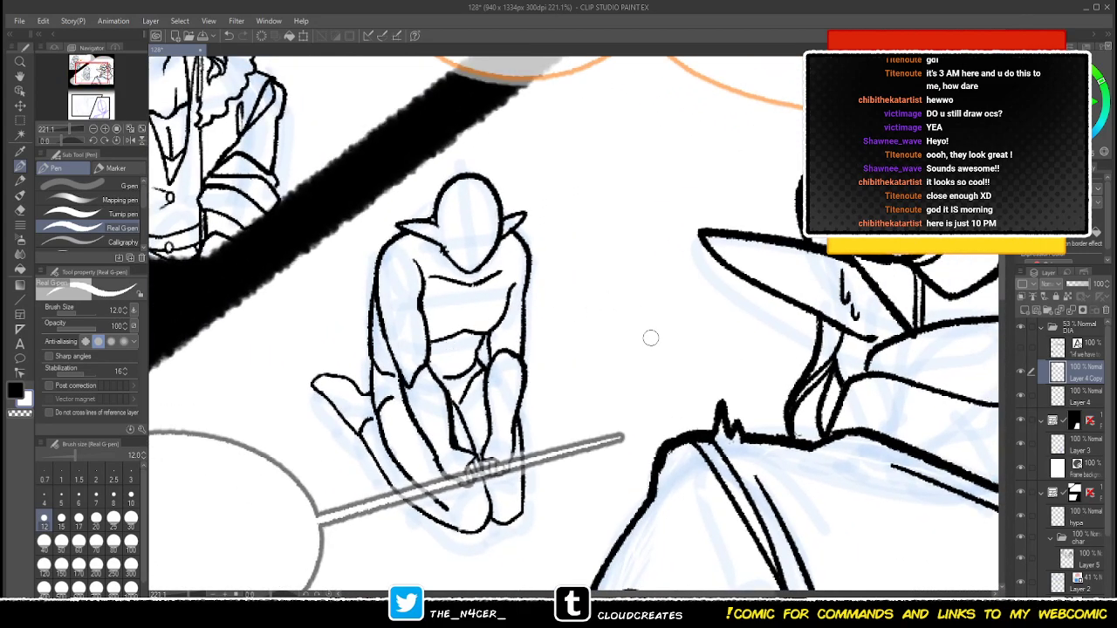
- Examine the large foreground character seen from behind and the lower panel's overall composition
scroll(907, 346, down, 4)
mouse_move(908, 345)
mouse_down()
mouse_move(572, 351)
mouse_move(519, 361)
mouse_move(534, 382)
mouse_up()
scroll(529, 357, up, 2)
scroll(532, 357, down, 1)
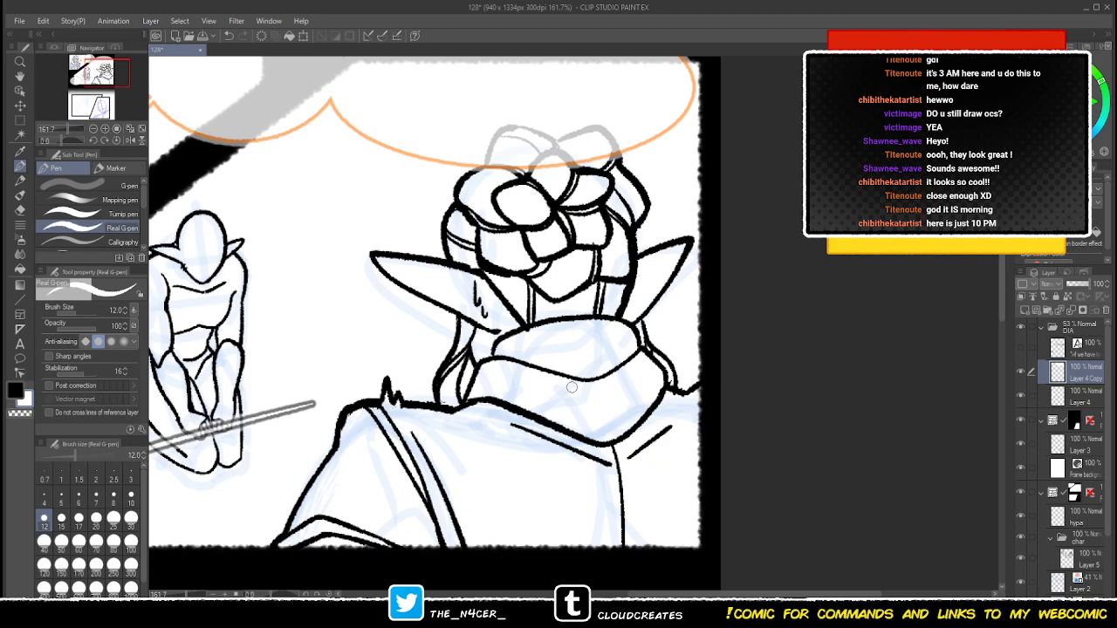
scroll(574, 385, down, 2)
drag(574, 385, 528, 405)
scroll(529, 405, up, 2)
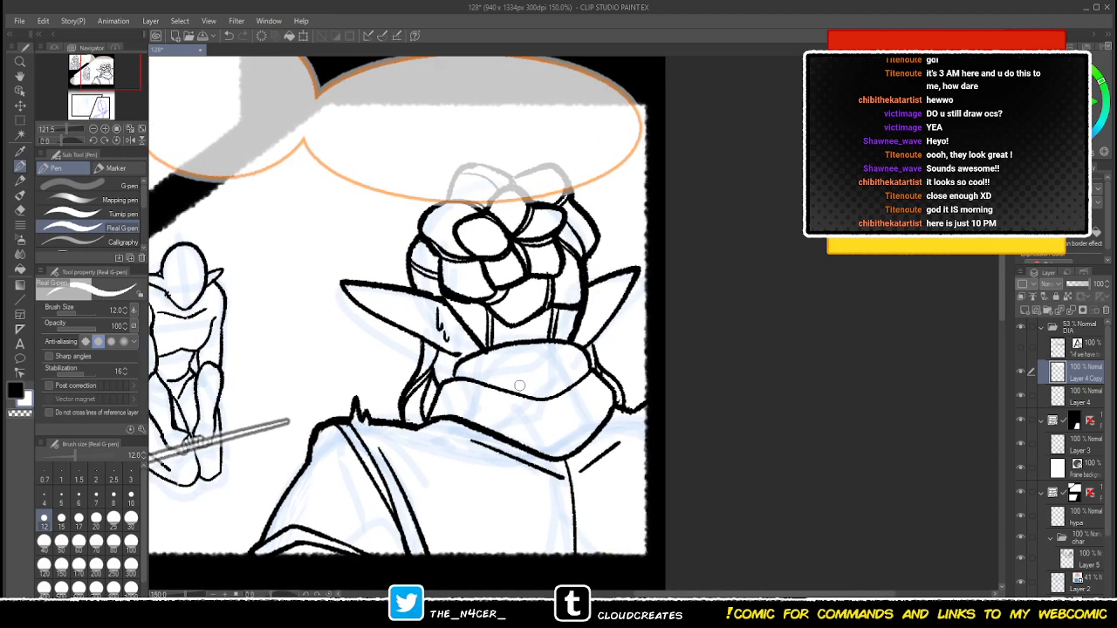
drag(263, 393, 545, 358)
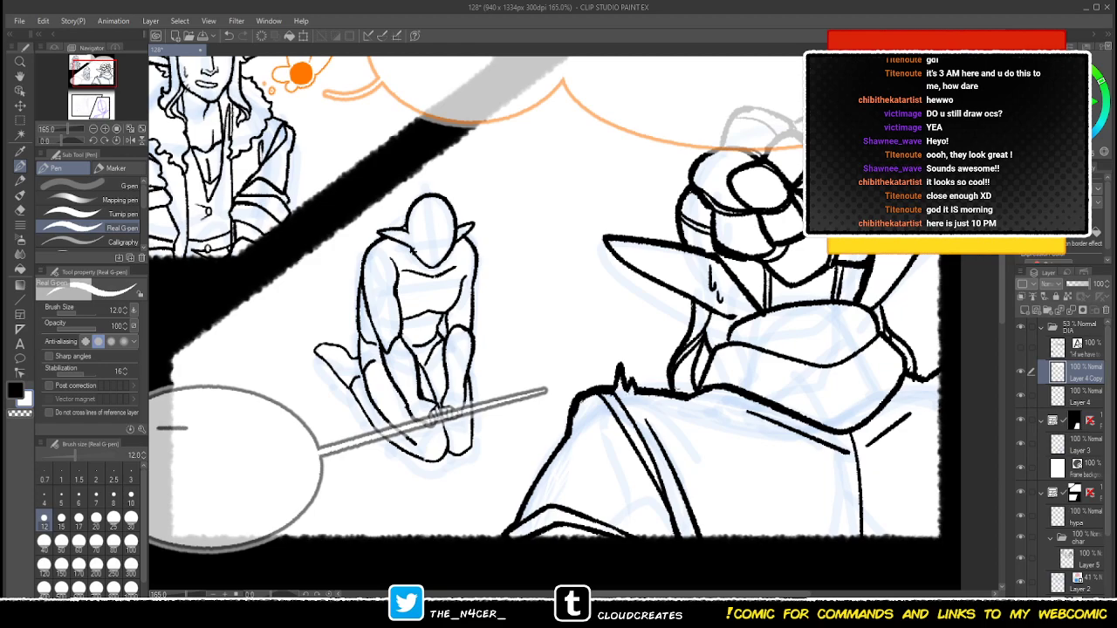
- Collapse the DIA folder and set its opacity to 30%
click(1041, 327)
drag(1079, 283, 1074, 284)
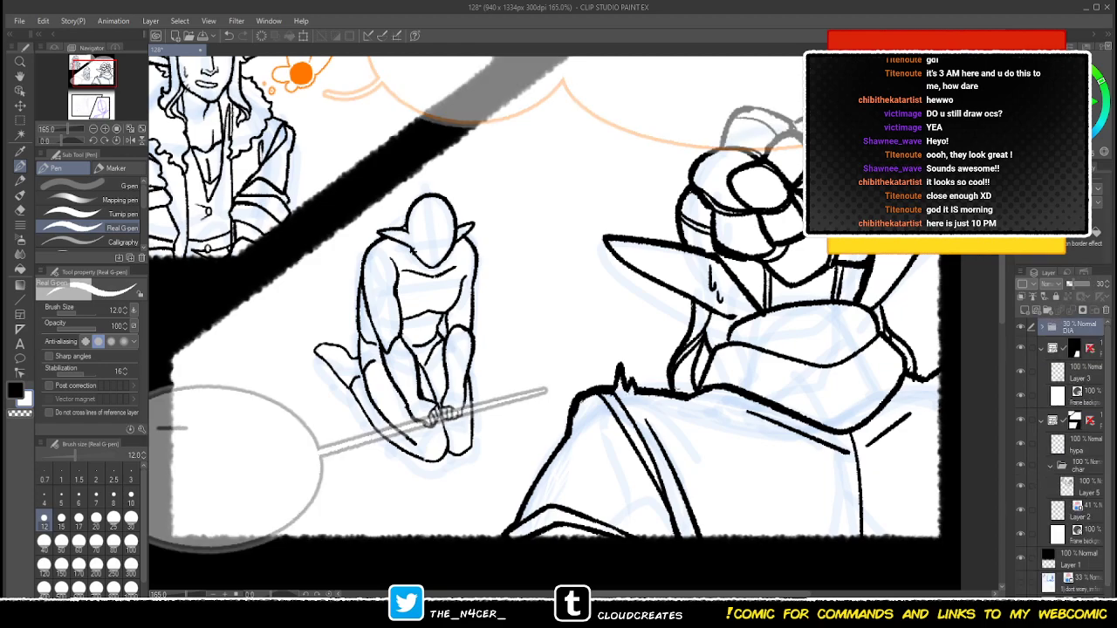
- Display Layer 5's line art in blue as a sketch and add a new layer above it
click(1082, 486)
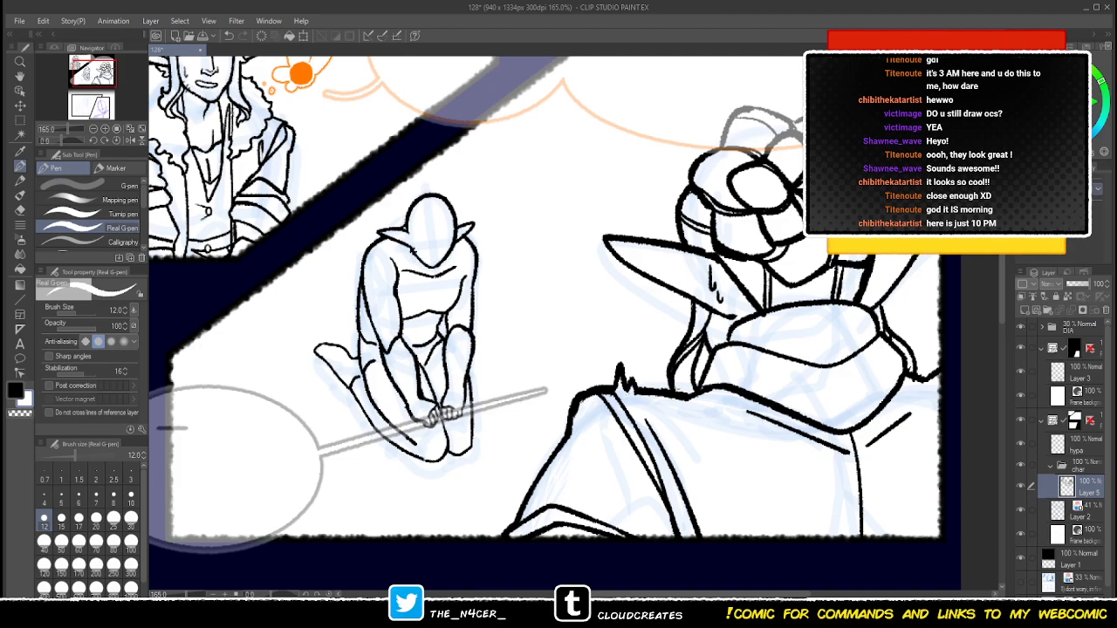
key(ctrl+b)
click(1049, 318)
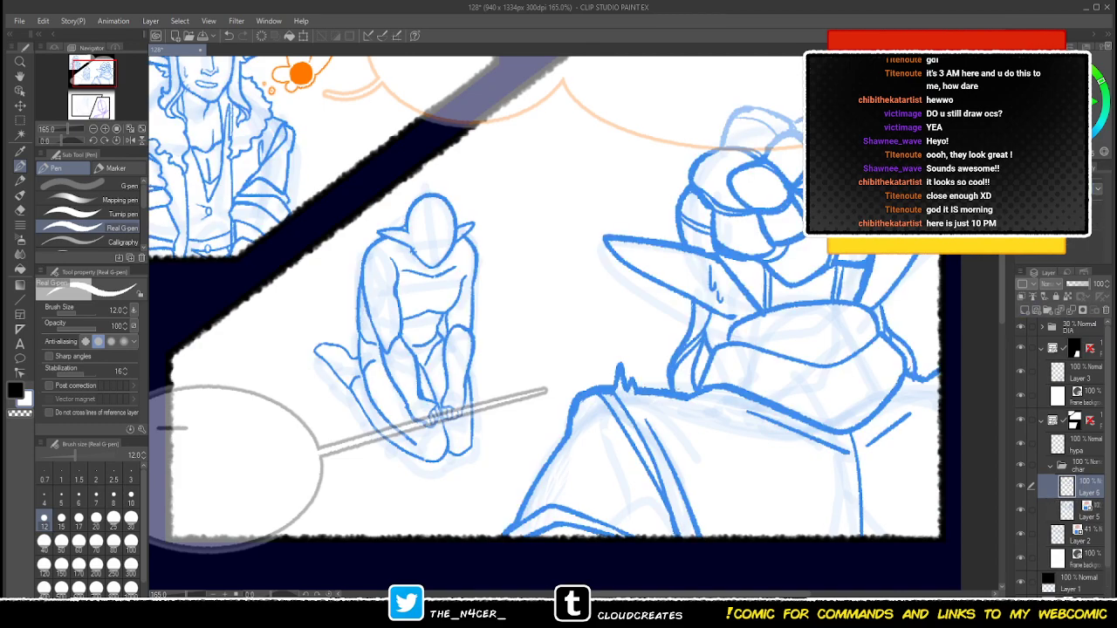
- Ink a spiky hair outline and forehead strands around the crouching figure's head on Layer 6
scroll(473, 386, up, 3)
scroll(433, 226, up, 3)
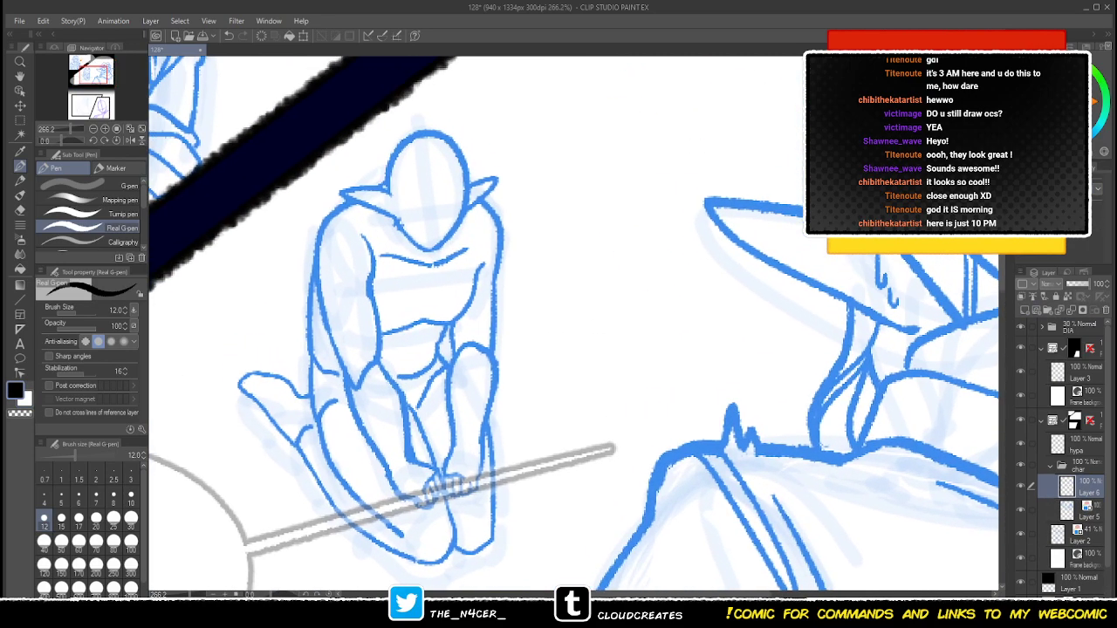
scroll(482, 204, up, 1)
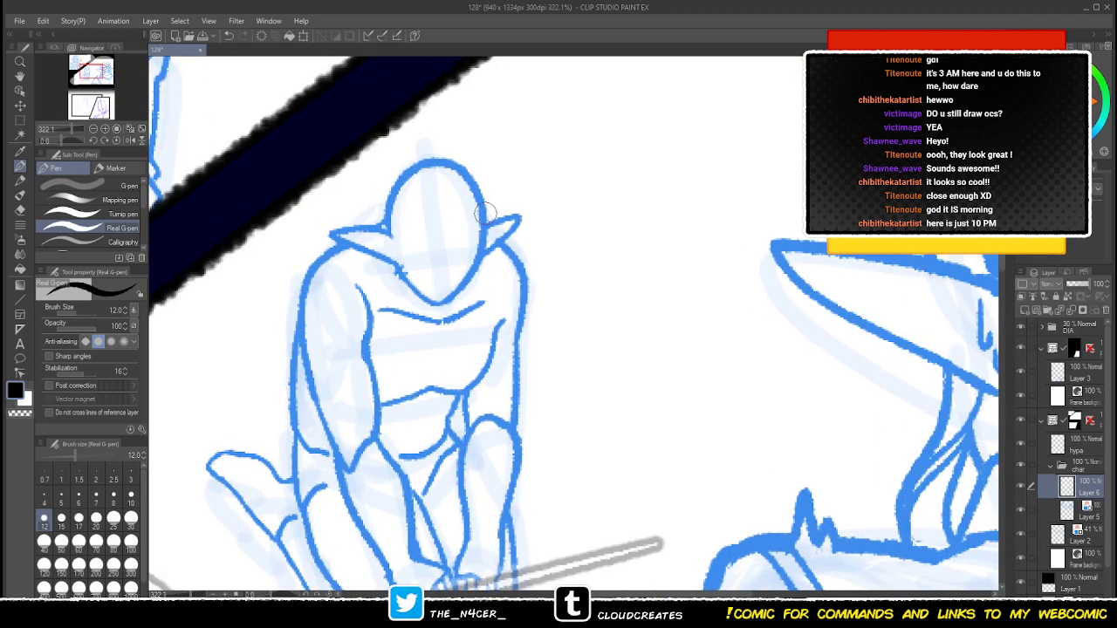
mouse_move(403, 155)
mouse_down()
mouse_move(480, 130)
mouse_move(470, 157)
mouse_move(508, 173)
mouse_move(487, 253)
mouse_up()
mouse_move(397, 164)
mouse_down()
mouse_move(375, 179)
mouse_move(381, 230)
mouse_up()
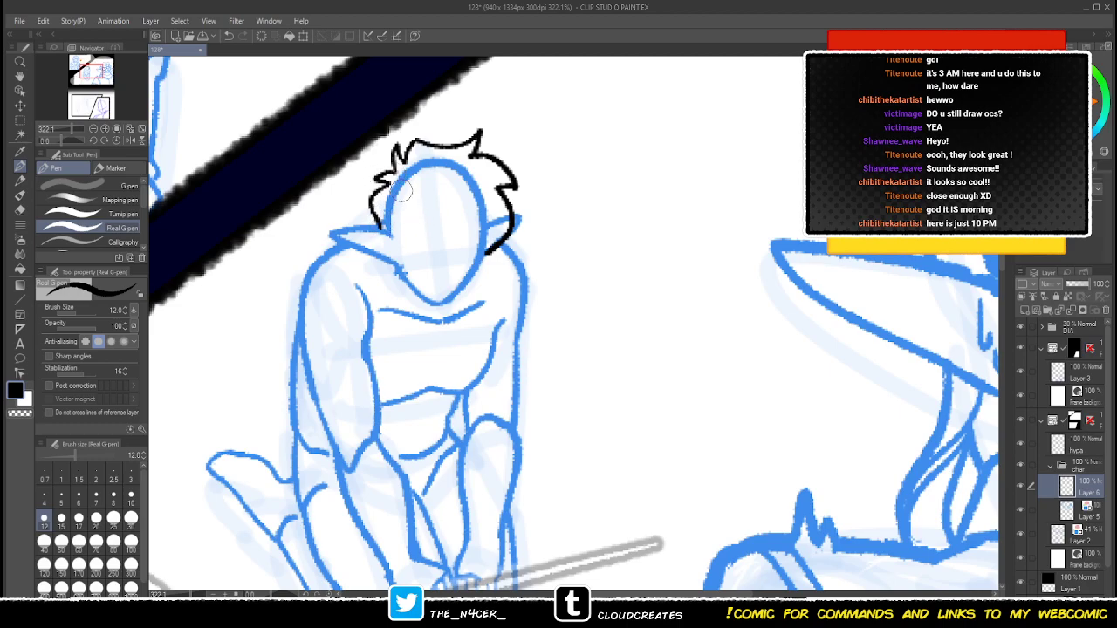
key(ctrl+z)
mouse_move(394, 159)
mouse_down()
mouse_move(374, 182)
mouse_move(384, 229)
mouse_up()
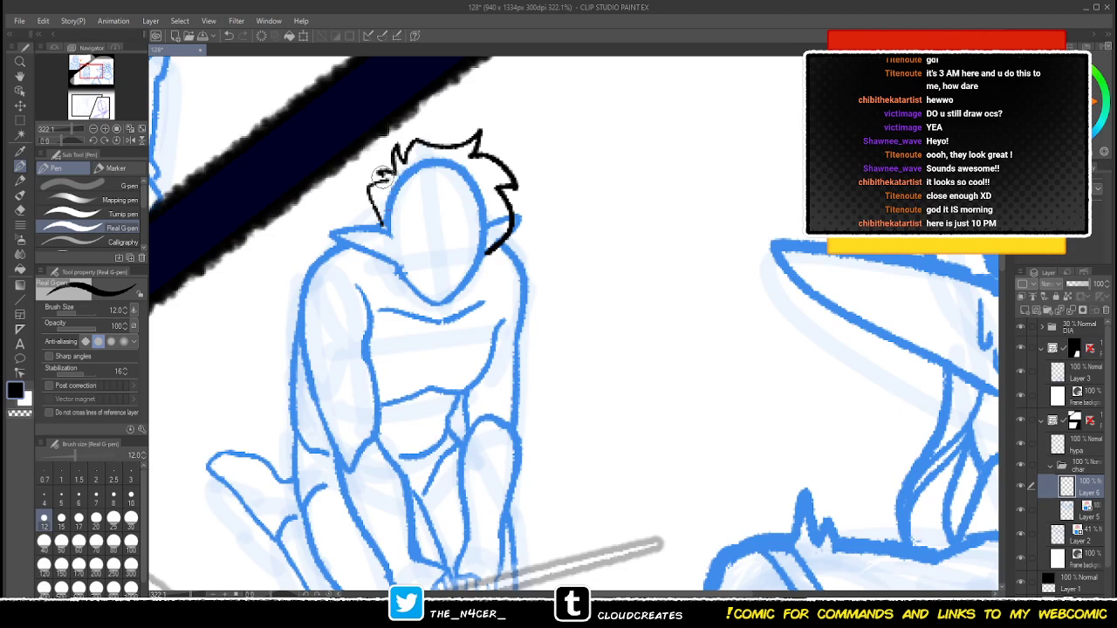
mouse_move(420, 190)
mouse_down()
mouse_move(440, 240)
mouse_move(465, 189)
mouse_up()
drag(419, 190, 427, 211)
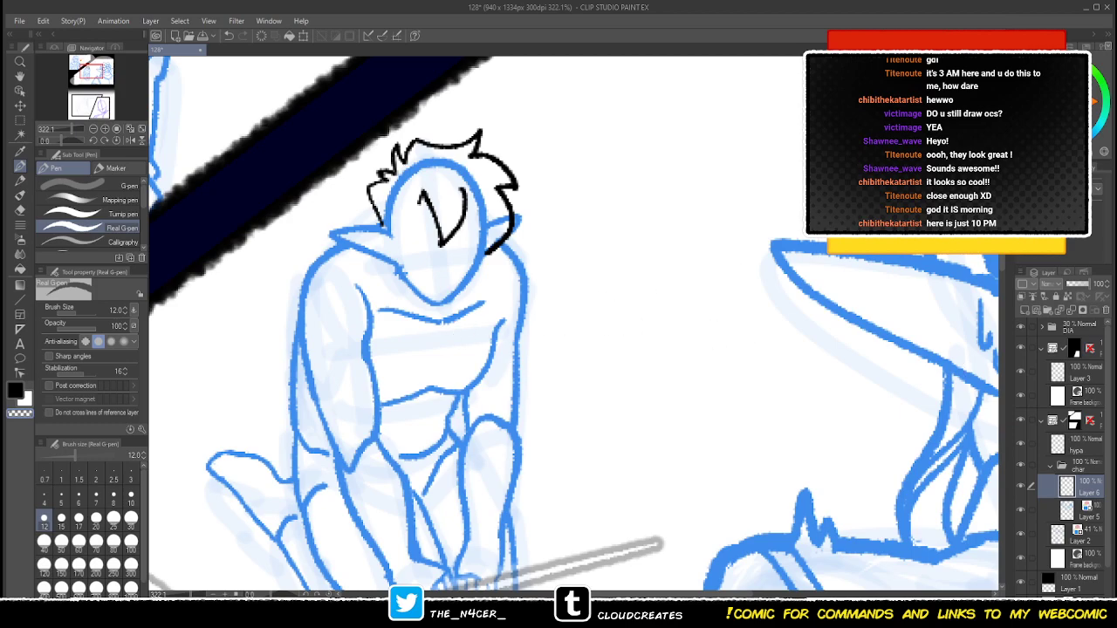
- Try recolouring Layer 5's sketch lines in pure blue and in bright cyan
click(1087, 512)
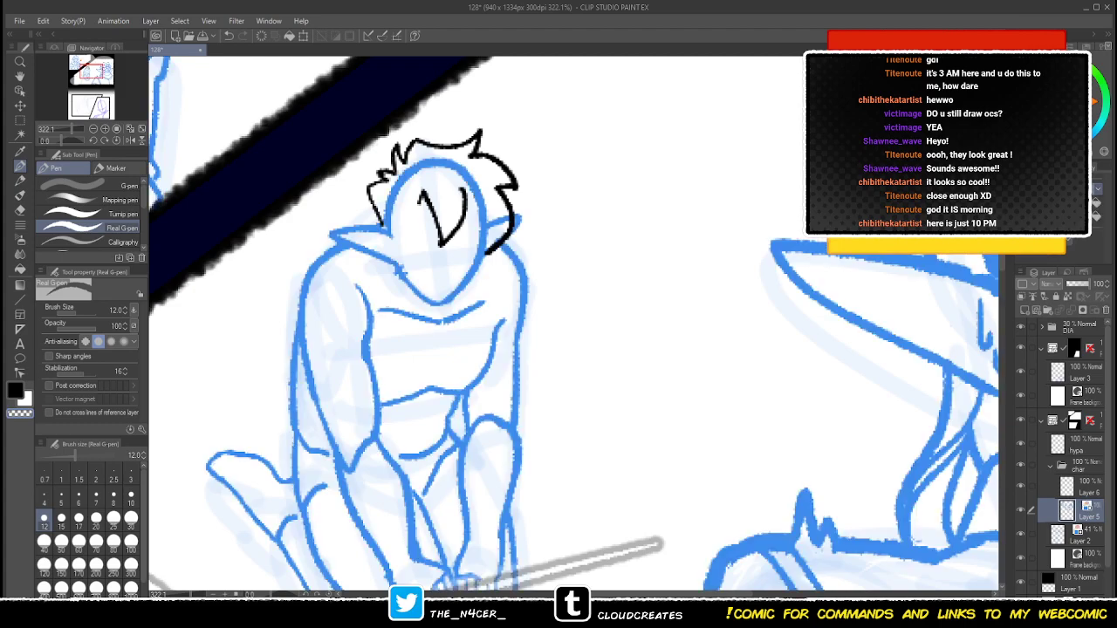
click(1097, 102)
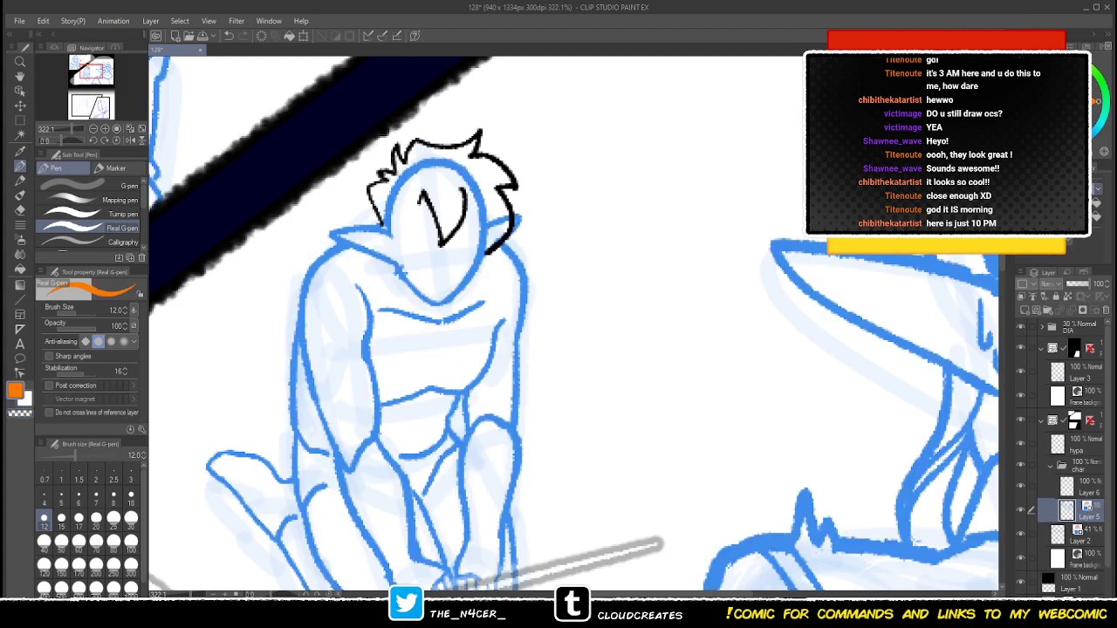
click(1096, 203)
click(1042, 139)
click(1095, 204)
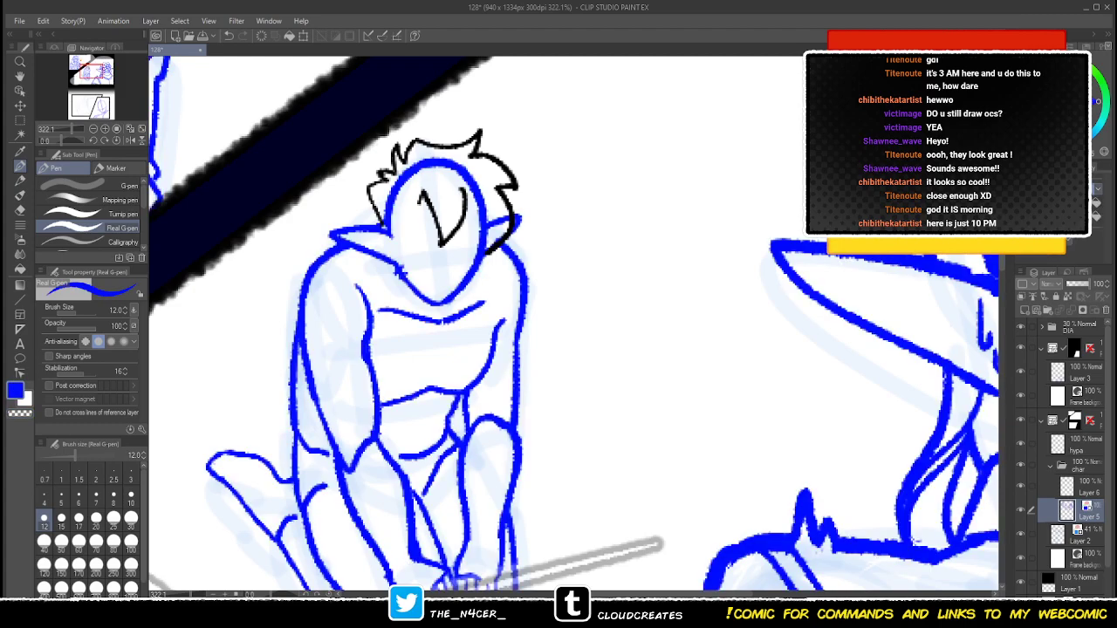
click(1094, 131)
click(1096, 203)
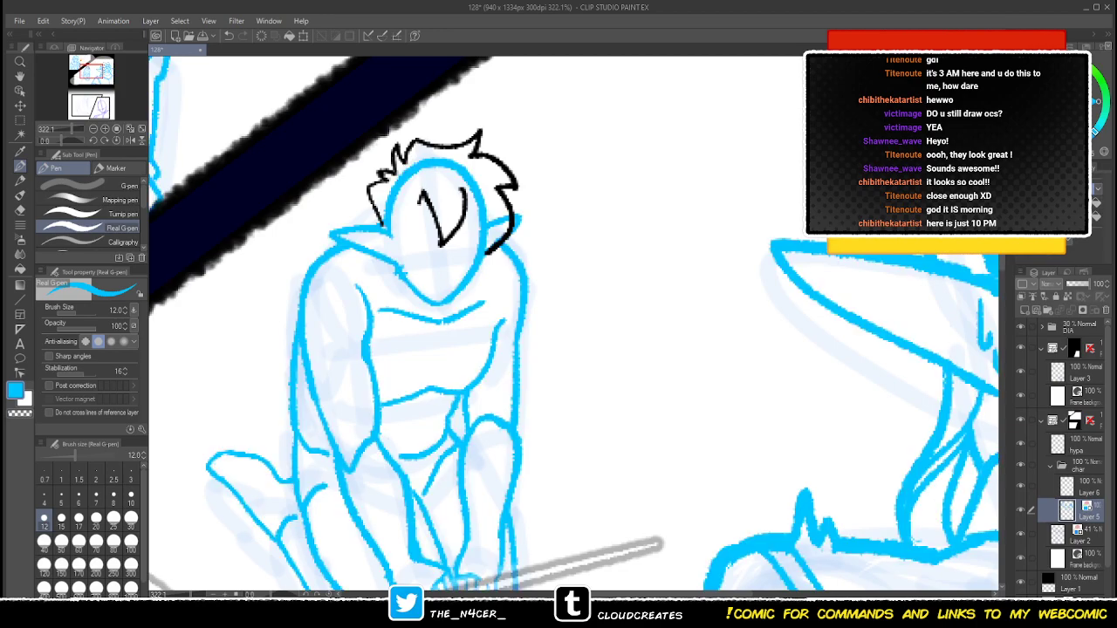
key(ctrl+z)
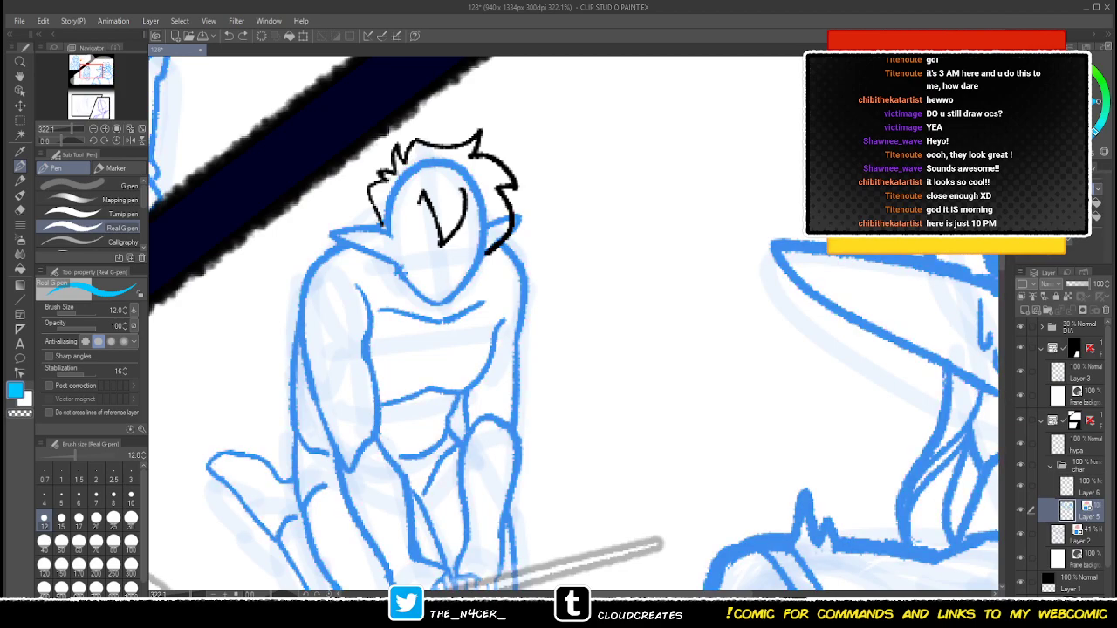
- Return to Layer 6 with black as the drawing colour and undo the forehead strands
click(1084, 444)
click(1084, 486)
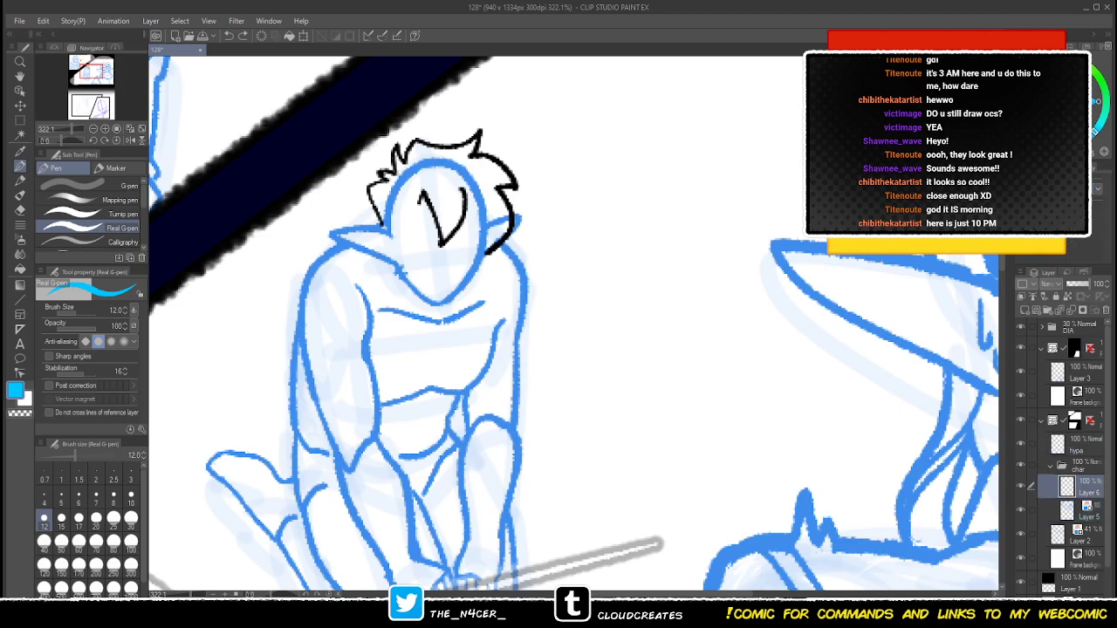
alt+click(508, 237)
key(ctrl+z)
key(ctrl+z)
key(ctrl+z)
key(ctrl+z)
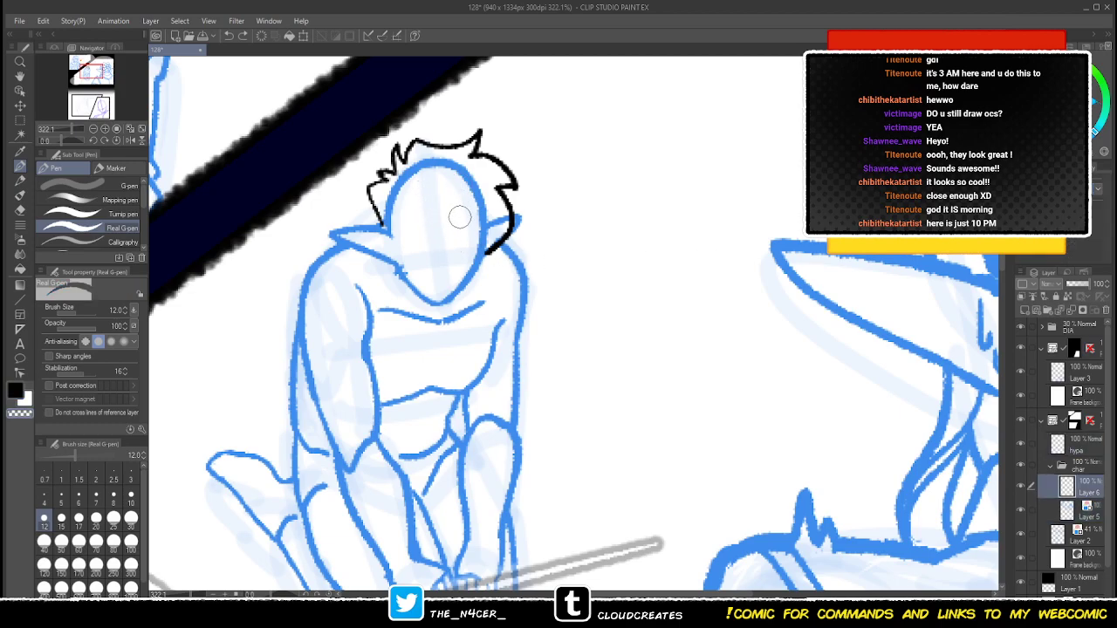
- Redraw the crouching figure's fringe as pointed strands falling over both sides of the forehead
drag(384, 218, 383, 229)
key(c)
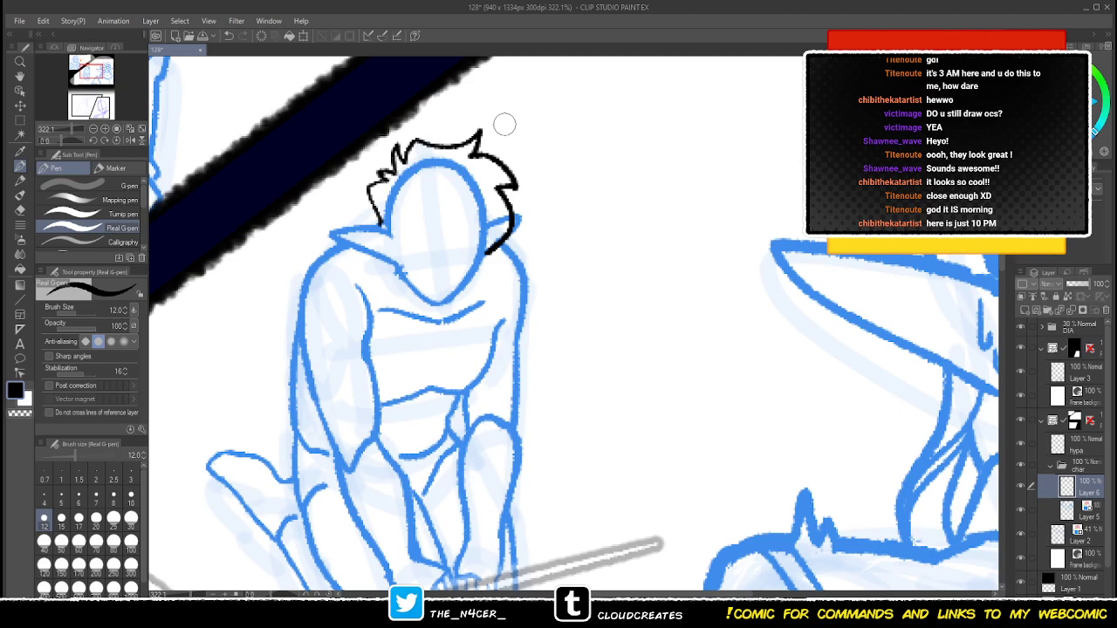
mouse_move(418, 193)
mouse_down()
mouse_move(446, 240)
mouse_move(466, 209)
mouse_up()
mouse_move(476, 156)
mouse_down()
mouse_move(459, 165)
mouse_move(465, 212)
mouse_up()
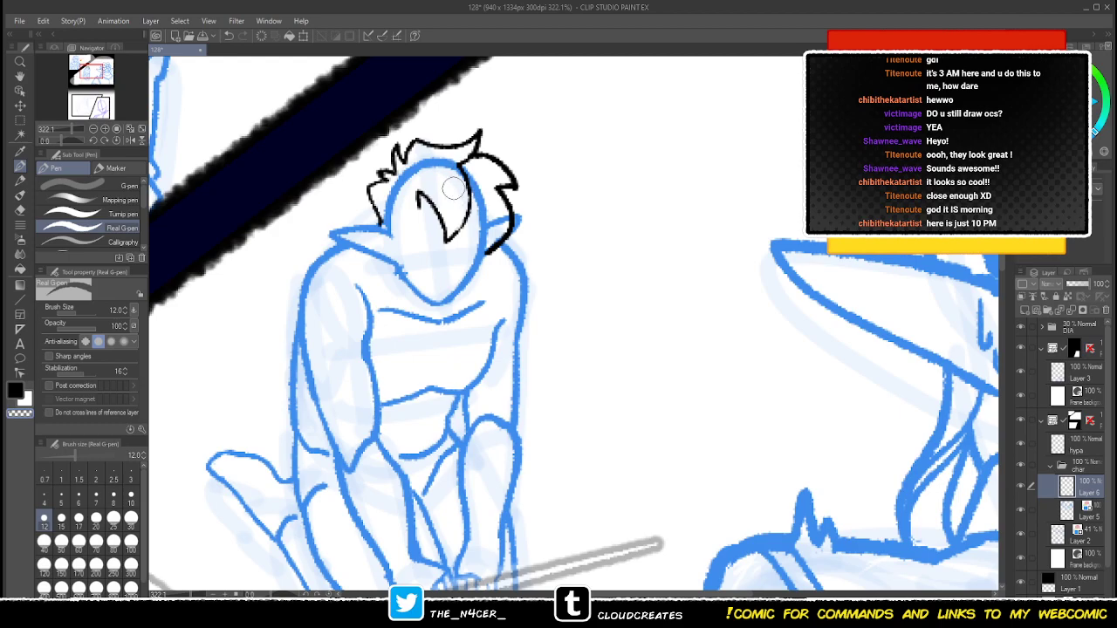
key(c)
mouse_move(419, 193)
mouse_down()
mouse_move(413, 238)
mouse_move(402, 242)
mouse_move(401, 192)
mouse_up()
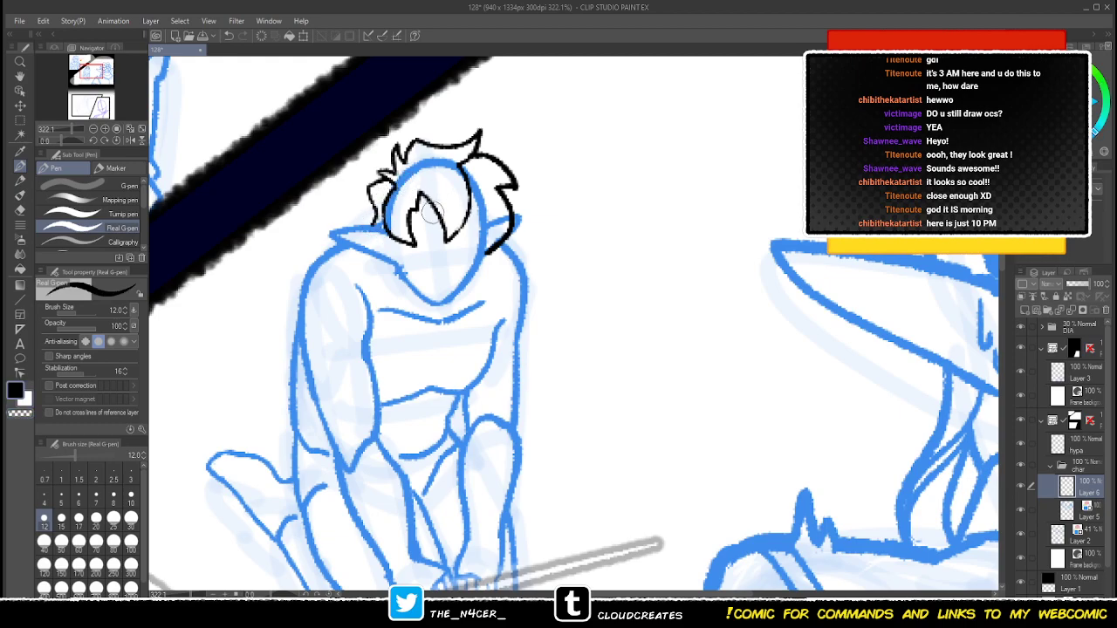
- Try extra hair strokes beside the fringe and along the figure's cheek, undoing them
mouse_move(469, 209)
mouse_down()
mouse_move(474, 260)
mouse_move(496, 244)
mouse_move(476, 260)
mouse_move(489, 251)
mouse_move(478, 223)
mouse_up()
key(ctrl+z)
key(c)
key(x)
key(x)
drag(413, 211, 431, 204)
key(ctrl+z)
key(x)
key(x)
drag(392, 244, 395, 305)
key(ctrl+z)
- Sketch a vertical centre guideline and a curved lower-face guideline on the figure's head on Layer 5
click(1088, 511)
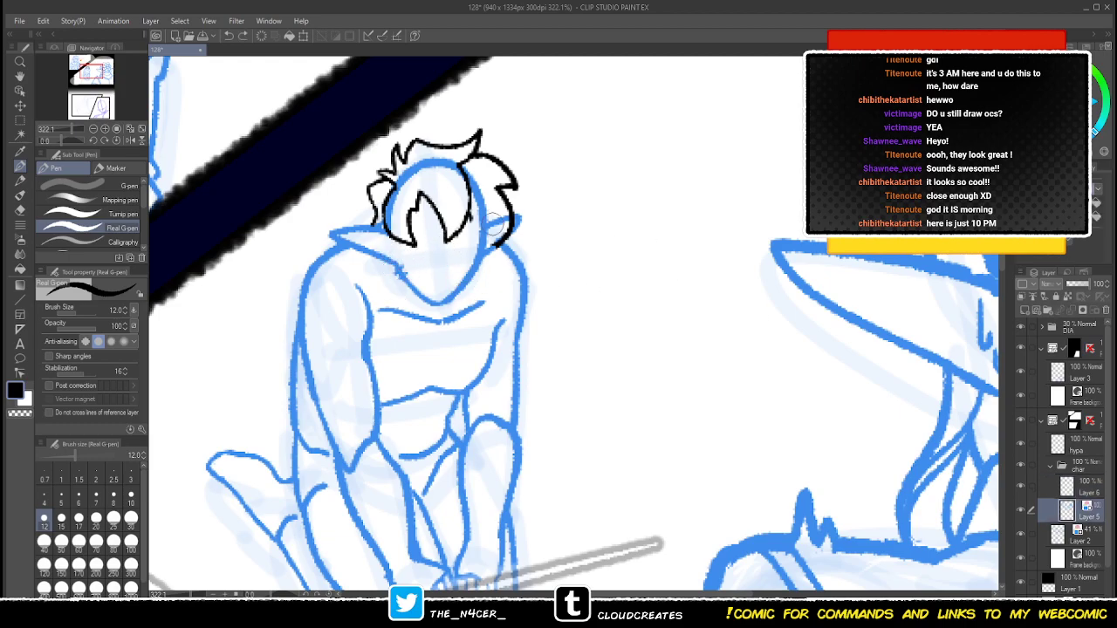
drag(444, 300, 445, 183)
drag(426, 268, 462, 265)
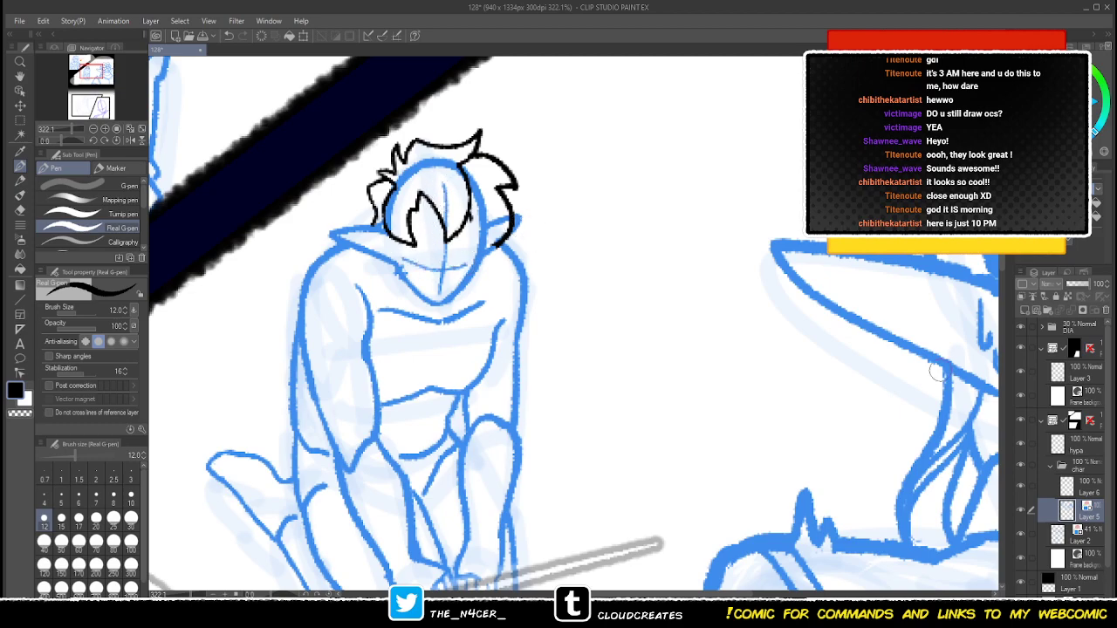
- Erase all the inked hair from Layer 6 with the Hard eraser
click(1087, 489)
key(e)
mouse_move(418, 241)
mouse_down()
mouse_move(397, 208)
mouse_move(442, 253)
mouse_move(473, 251)
mouse_up()
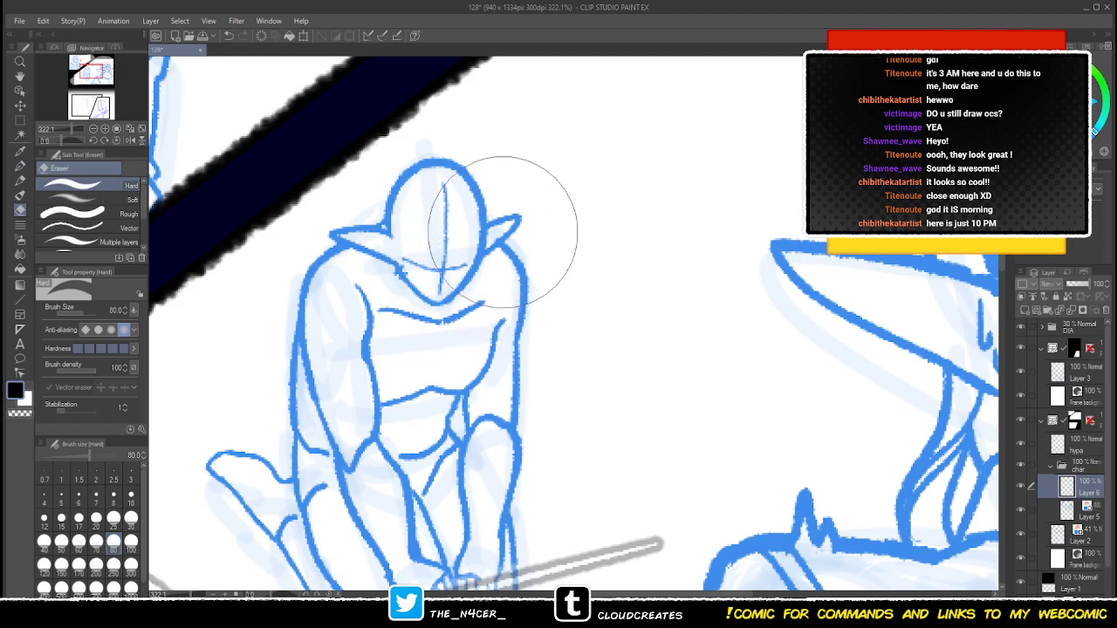
- Sketch a curved brow guideline across the figure's face on Layer 5 with the Real G-pen
key(p)
click(1081, 507)
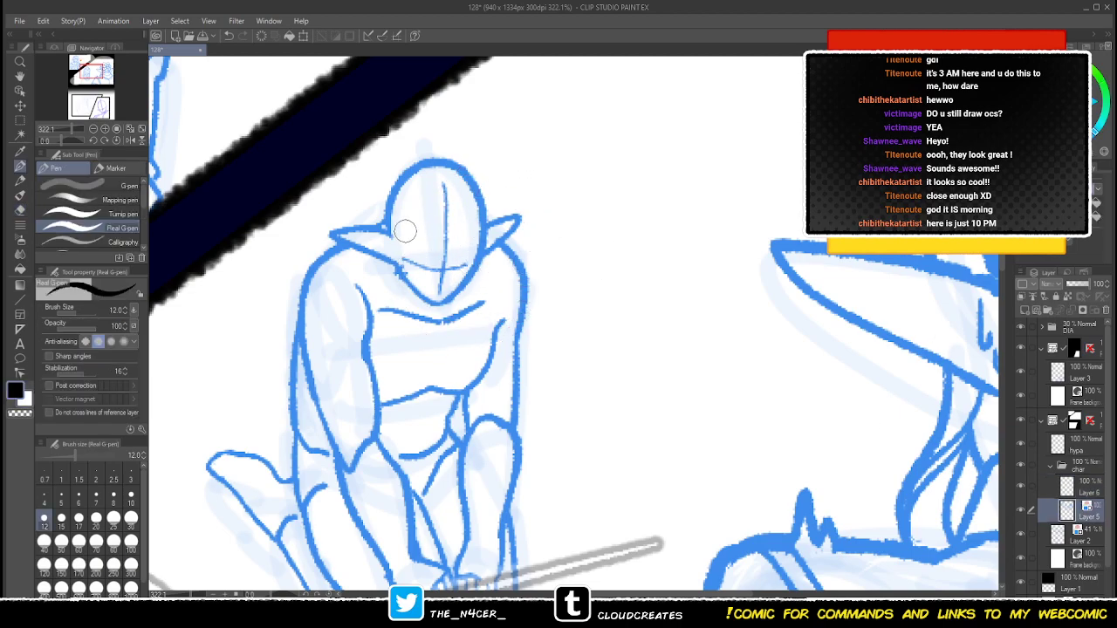
mouse_move(403, 248)
mouse_down()
mouse_move(404, 223)
mouse_move(423, 209)
mouse_move(471, 215)
mouse_move(483, 228)
mouse_up()
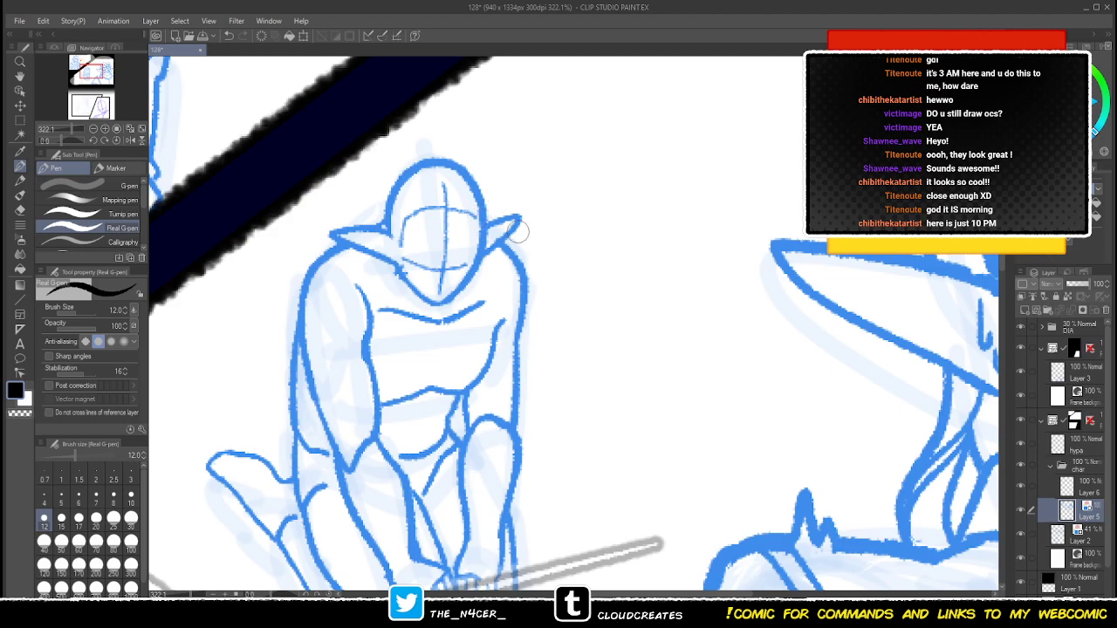
key(c)
mouse_move(391, 214)
mouse_down()
mouse_move(395, 197)
mouse_move(415, 210)
mouse_move(405, 220)
mouse_move(448, 209)
mouse_move(466, 182)
mouse_move(485, 220)
mouse_move(479, 208)
mouse_up()
key(c)
key(ctrl+z)
key(c)
key(c)
key(c)
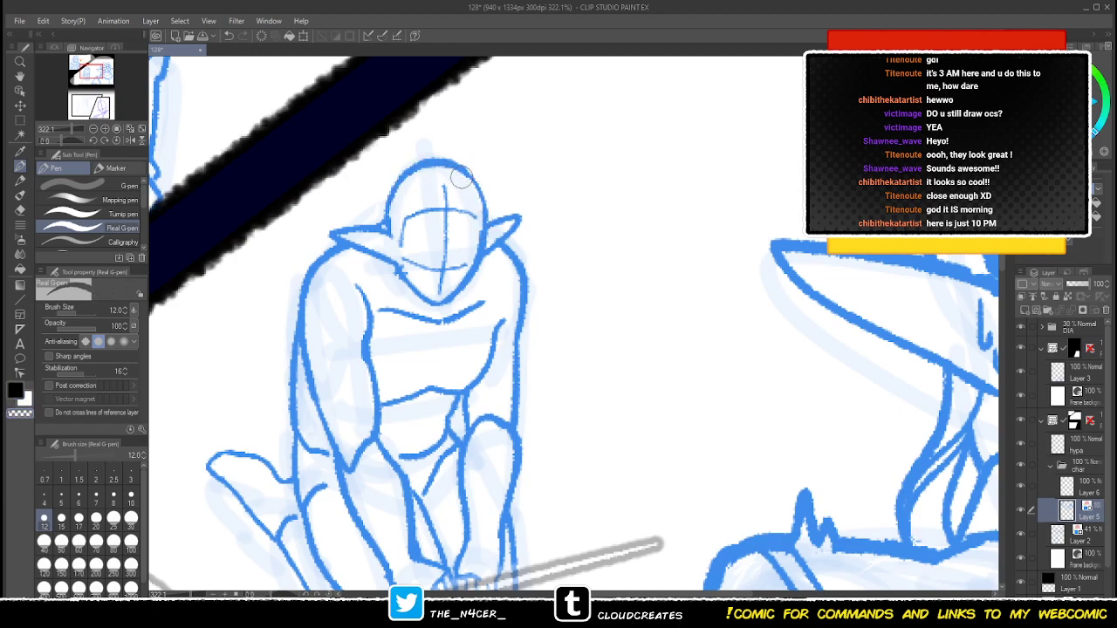
- Rework the sketched head outline along the side of the face and the jaw on Layer 5
key(c)
drag(486, 233, 486, 204)
key(c)
key(c)
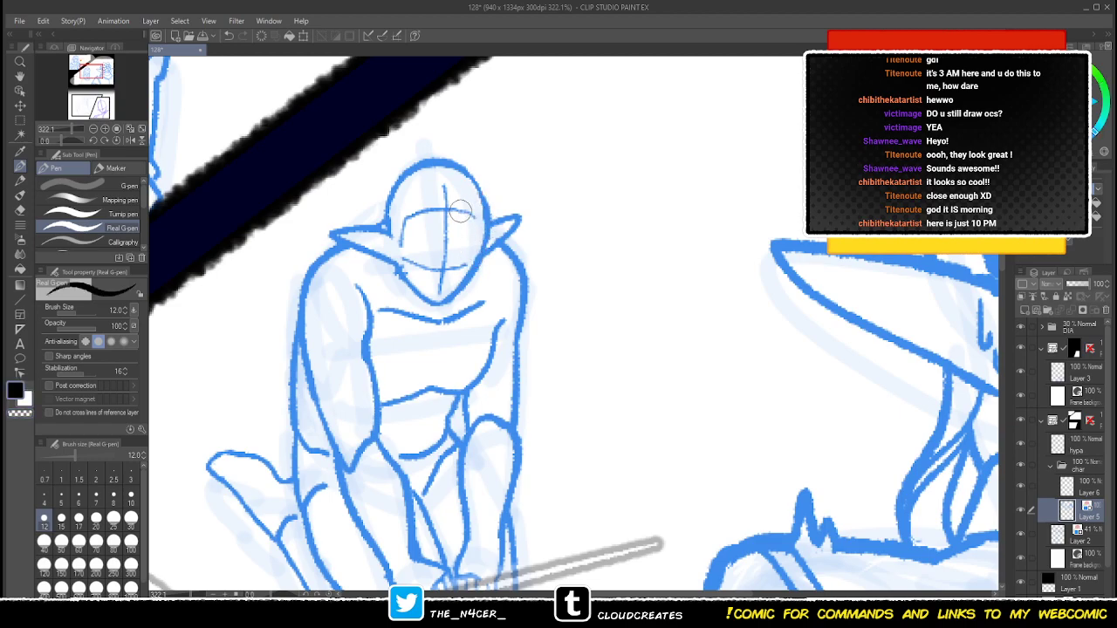
key(c)
drag(465, 275, 490, 244)
key(c)
drag(389, 272, 422, 294)
mouse_move(551, 443)
mouse_down()
mouse_move(546, 373)
mouse_move(553, 454)
mouse_up()
- Ink a new tousled hair outline over the crown and down both sides of the head on Layer 6
click(1086, 486)
scroll(388, 184, down, 2)
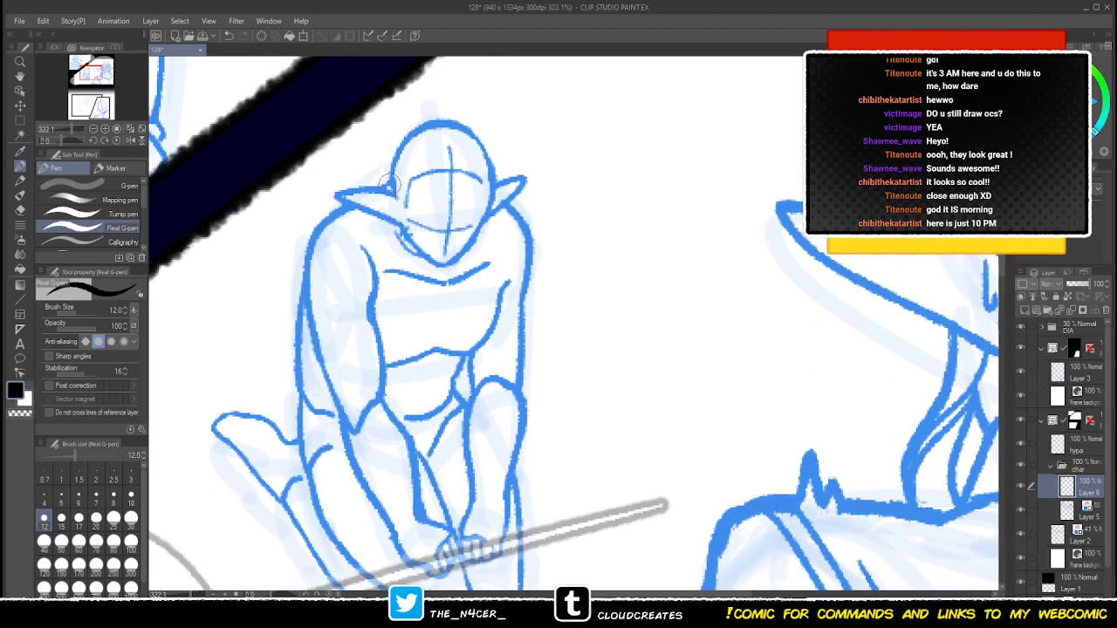
scroll(392, 162, up, 1)
mouse_move(391, 158)
mouse_down()
mouse_move(486, 126)
mouse_move(473, 148)
mouse_move(502, 174)
mouse_move(506, 209)
mouse_move(492, 204)
mouse_move(504, 245)
mouse_move(472, 254)
mouse_move(472, 303)
mouse_up()
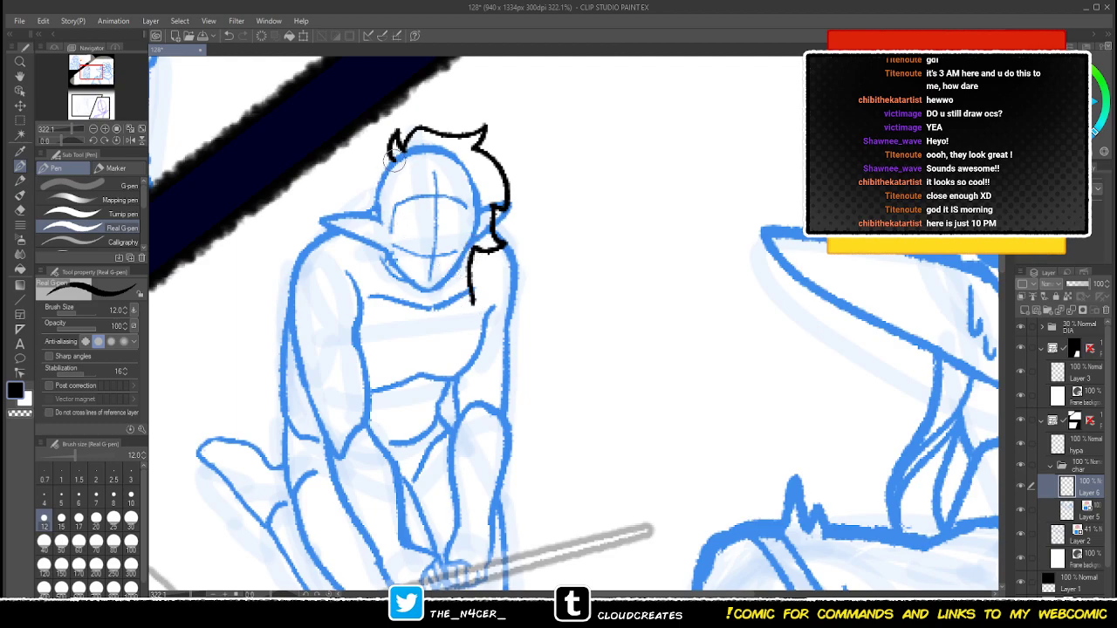
mouse_move(377, 169)
mouse_down()
mouse_move(363, 203)
mouse_move(385, 286)
mouse_up()
key(ctrl+z)
key(c)
key(c)
key(c)
- Draw a long hair lock hanging past the jaw on the left side of the face, redoing strokes as needed
drag(392, 208, 410, 303)
mouse_move(385, 249)
mouse_down()
mouse_move(382, 277)
mouse_move(402, 296)
mouse_up()
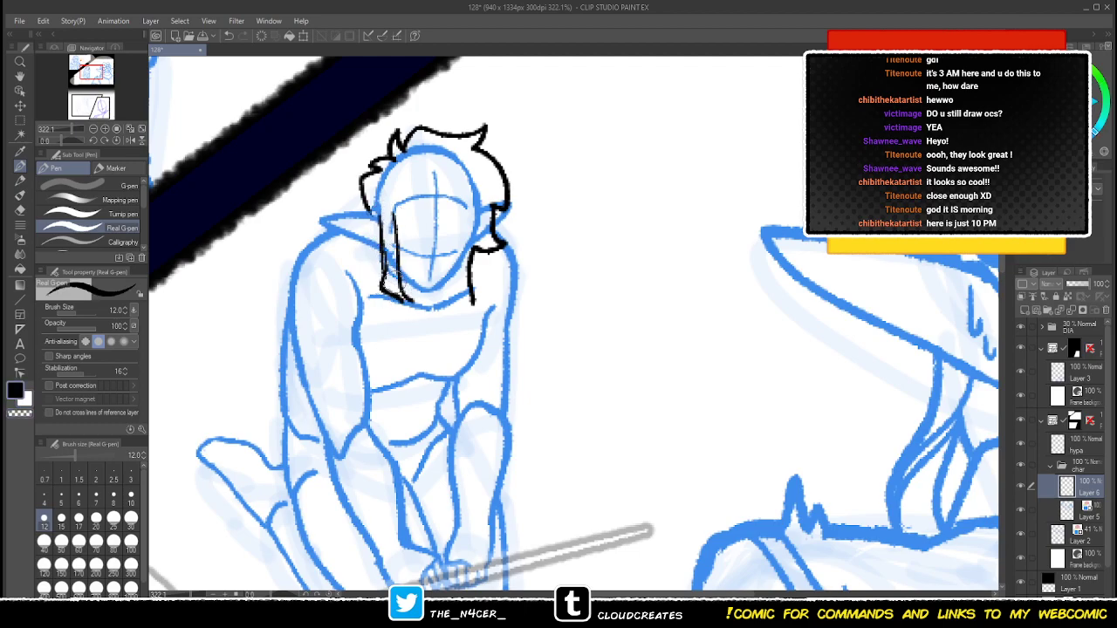
key(ctrl+z)
mouse_move(384, 252)
mouse_down()
mouse_move(383, 289)
mouse_move(410, 298)
mouse_up()
key(c)
drag(393, 228, 398, 292)
key(x)
key(x)
key(ctrl+z)
mouse_move(394, 217)
mouse_down()
mouse_move(392, 283)
mouse_move(405, 303)
mouse_move(382, 260)
mouse_move(378, 290)
mouse_move(385, 277)
mouse_move(400, 309)
mouse_move(402, 294)
mouse_up()
- Clean up the long left lock's lines and shape its pointed tip
key(c)
key(x)
key(x)
key(c)
key(x)
key(x)
key(c)
key(c)
key(c)
key(x)
key(x)
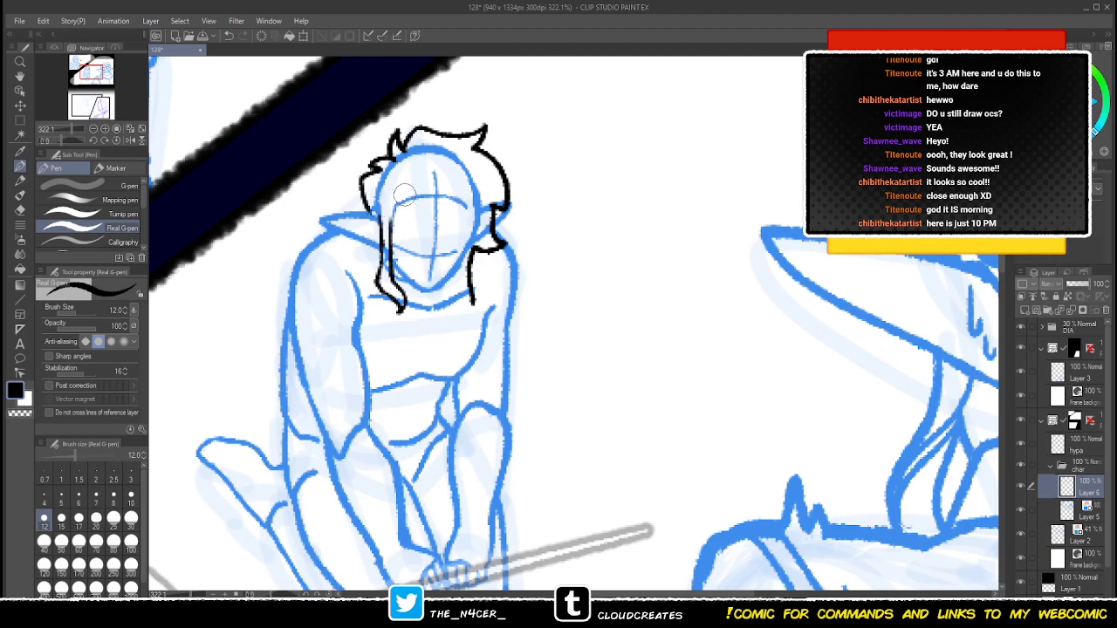
- Ink curled strands at the left temple and a pointed fringe sweeping over the centre of the forehead
mouse_move(406, 199)
mouse_down()
mouse_move(399, 231)
mouse_move(379, 191)
mouse_move(401, 181)
mouse_move(393, 166)
mouse_up()
key(c)
drag(393, 226, 388, 213)
key(x)
key(x)
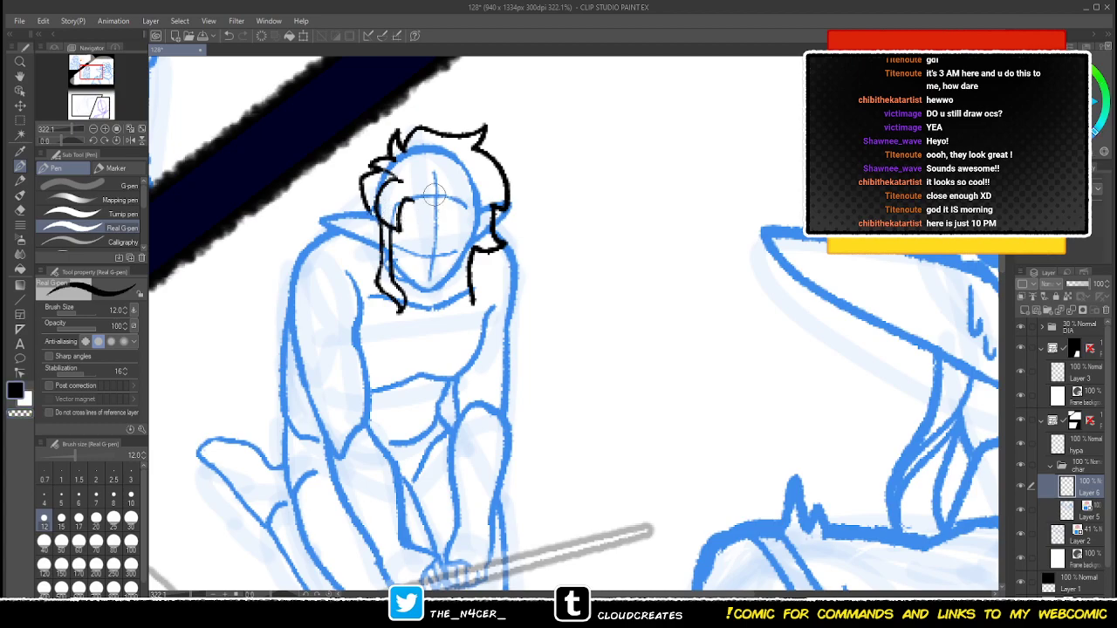
key(c)
key(c)
mouse_move(417, 204)
mouse_down()
mouse_move(410, 195)
mouse_move(432, 191)
mouse_move(442, 242)
mouse_up()
mouse_move(414, 172)
mouse_down()
mouse_move(437, 151)
mouse_move(465, 183)
mouse_move(463, 218)
mouse_move(441, 244)
mouse_up()
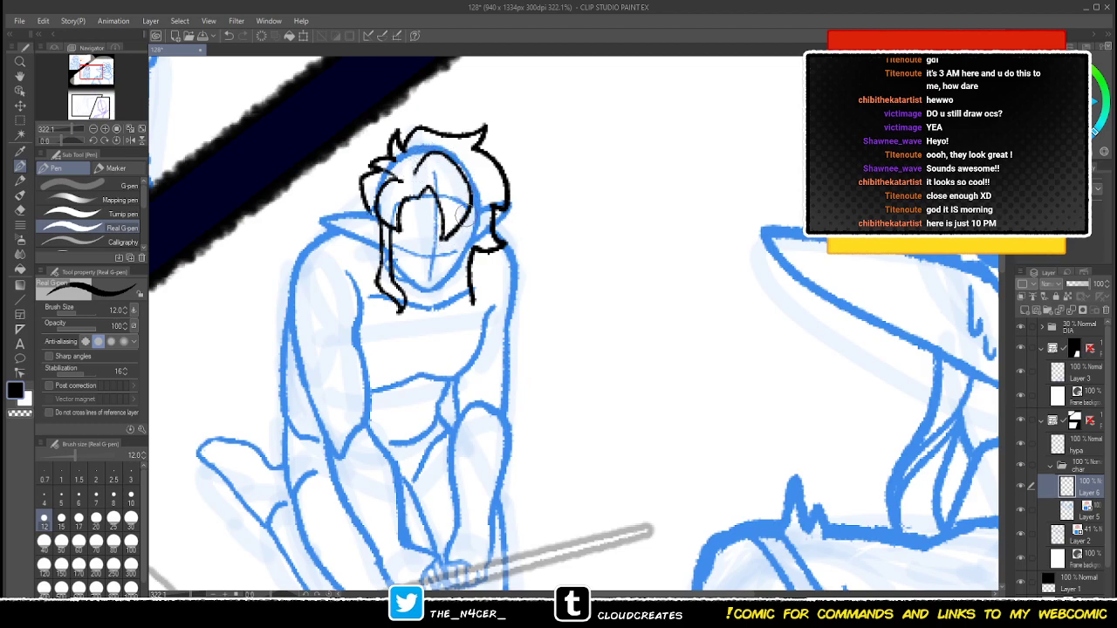
- Rework the right side of the hair into a lock with a curled tip ending beside the chin
mouse_move(466, 208)
mouse_down()
mouse_move(459, 240)
mouse_move(466, 253)
mouse_move(477, 244)
mouse_up()
key(ctrl+z)
mouse_move(387, 275)
mouse_down()
mouse_move(406, 293)
mouse_move(401, 311)
mouse_up()
key(c)
key(ctrl+z)
key(ctrl+z)
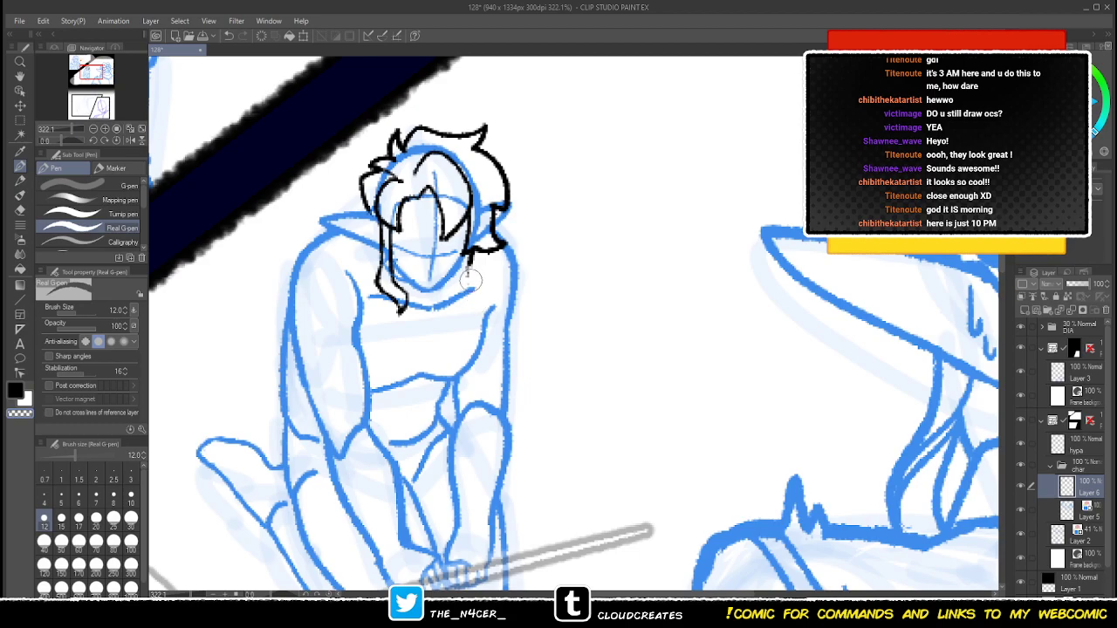
mouse_move(468, 264)
mouse_down()
mouse_move(467, 299)
mouse_move(448, 305)
mouse_move(459, 284)
mouse_up()
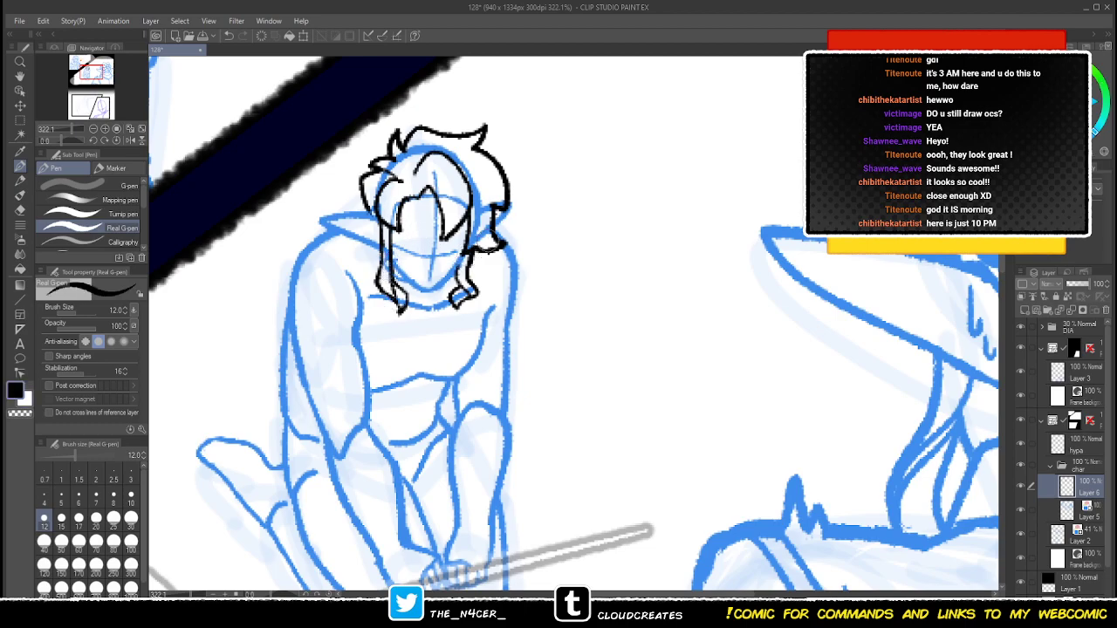
- Sketch the figure's pointed right ear on Layer 5 and return to Layer 6
click(1082, 510)
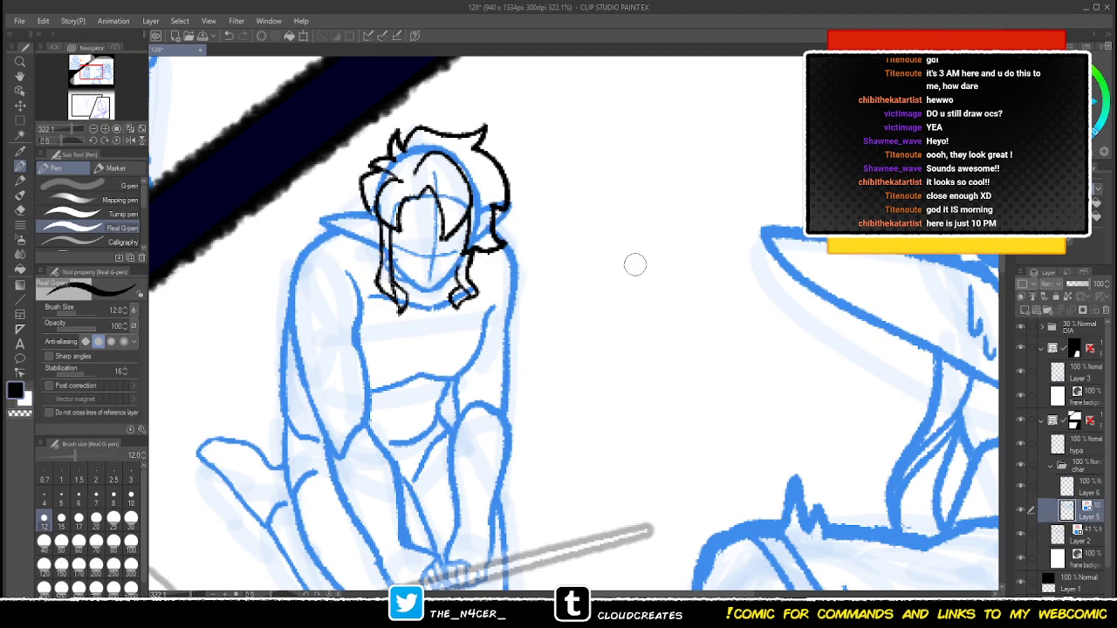
mouse_move(493, 192)
mouse_down()
mouse_move(511, 199)
mouse_move(480, 246)
mouse_up()
key(c)
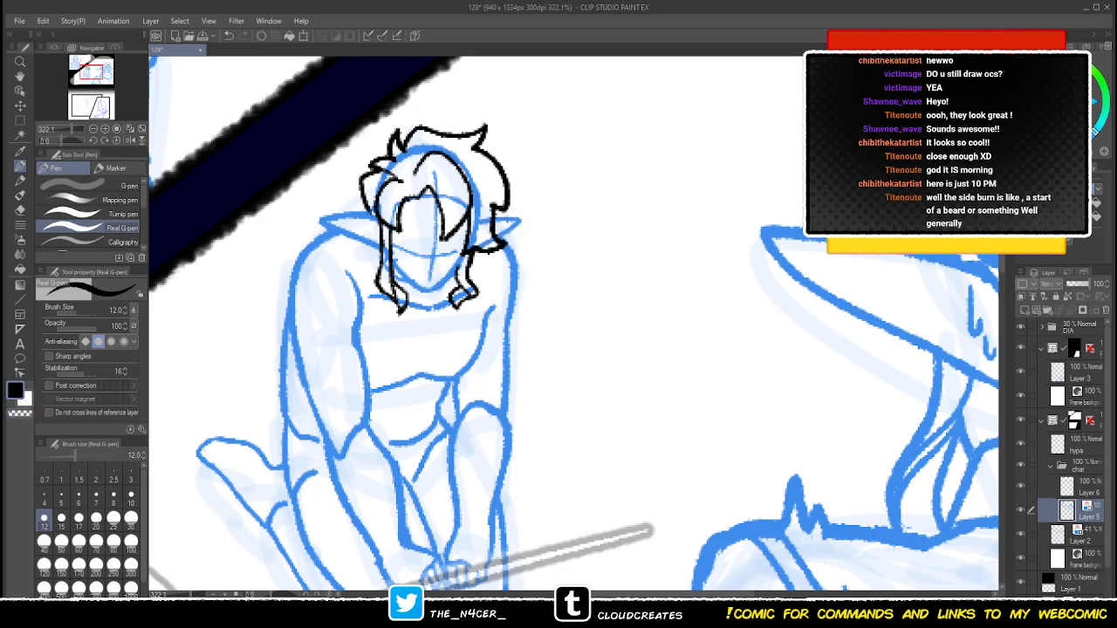
key(c)
drag(483, 225, 476, 238)
key(ctrl+z)
click(1087, 489)
key(c)
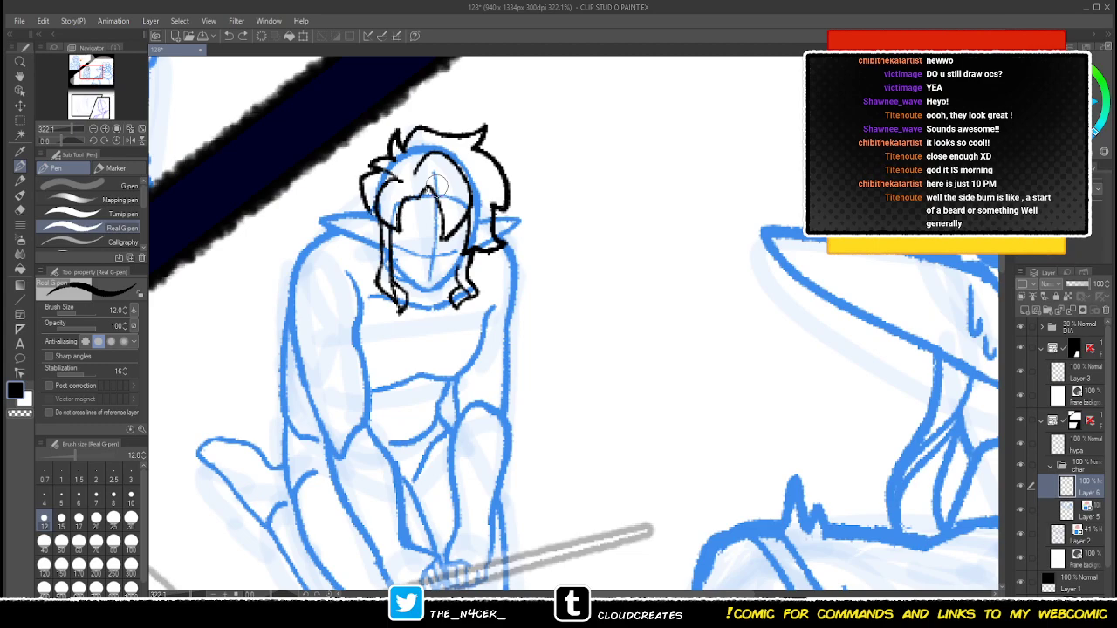
- Touch up the lower right of the crouching figure's face sketch on Layer 5 and return to Layer 6
scroll(455, 199, up, 2)
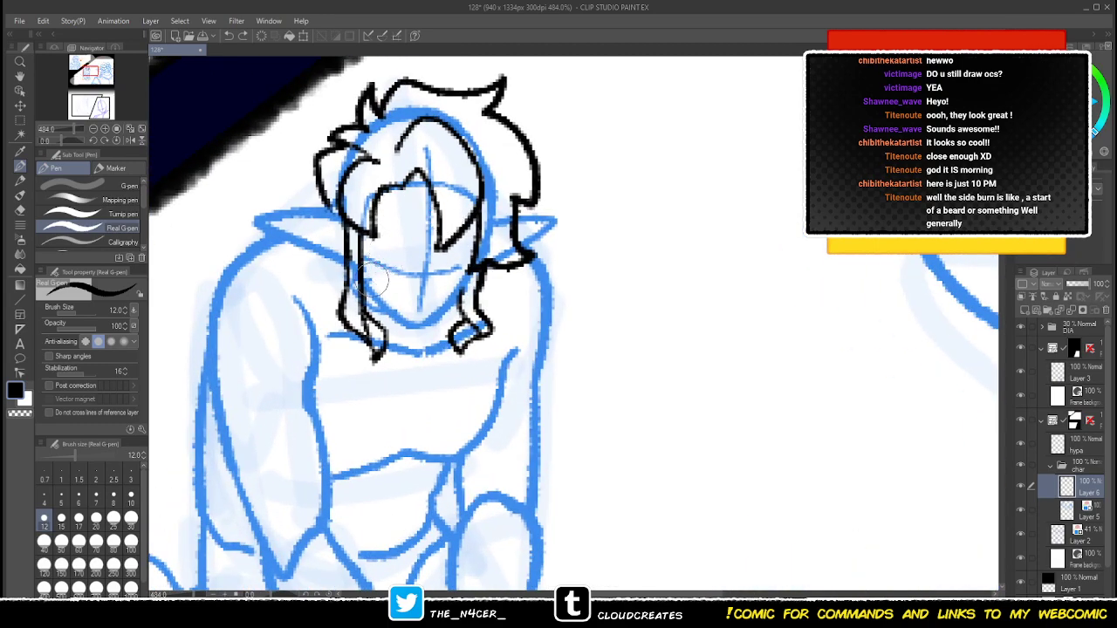
click(1082, 511)
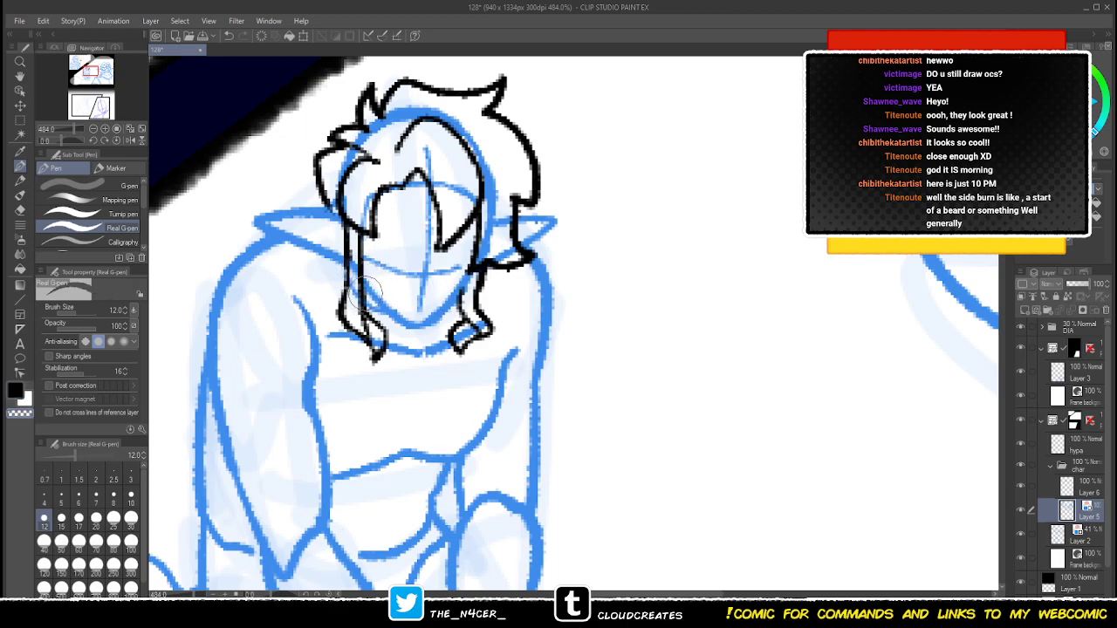
click(1082, 486)
key(c)
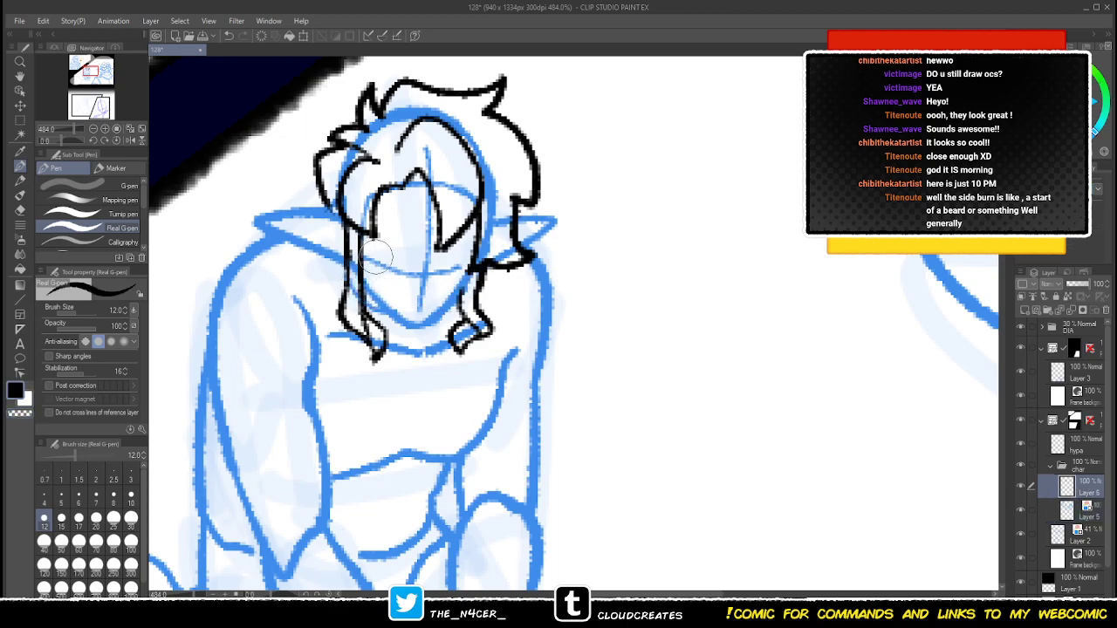
key(alt+bracketleft)
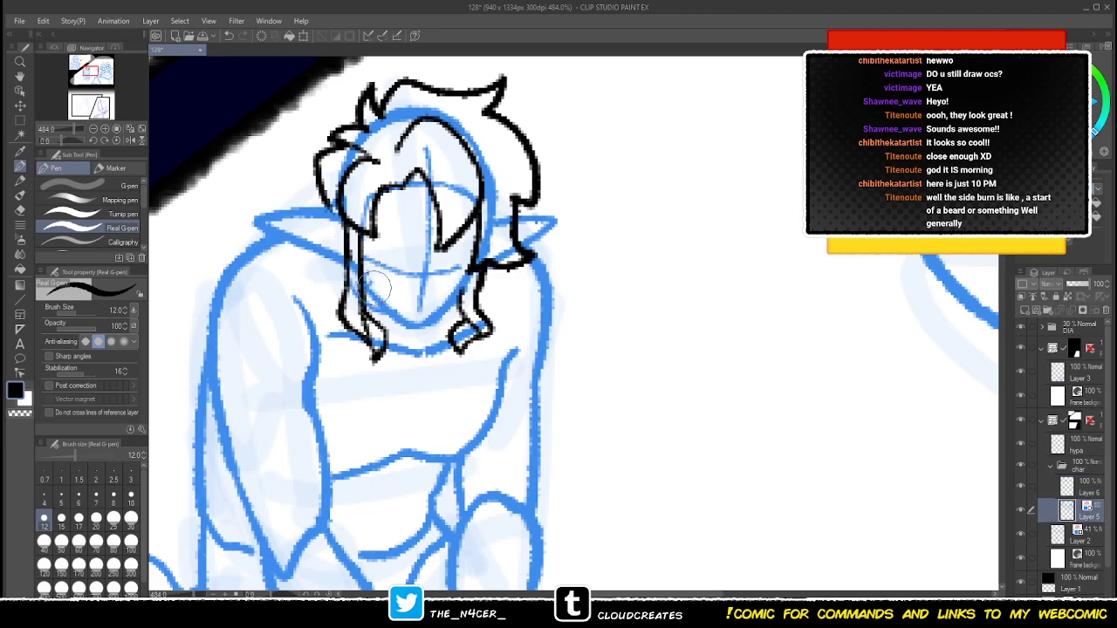
drag(457, 277, 459, 237)
click(1085, 488)
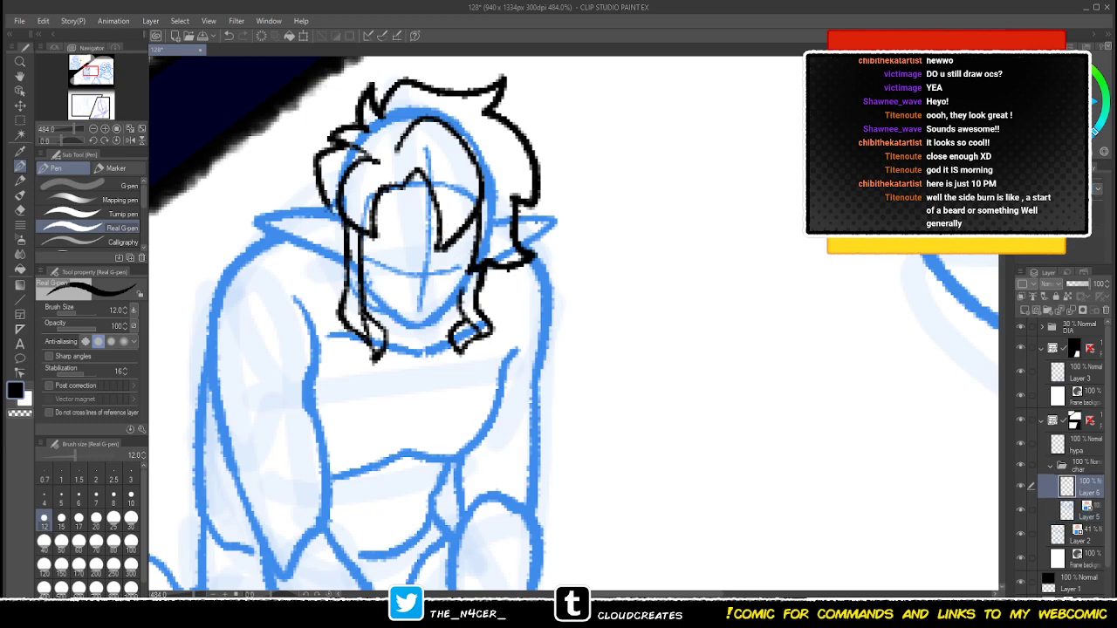
click(1085, 512)
click(1082, 487)
- Ink long wavy locks falling from behind the ears over both of the figure's shoulders onto the chest
drag(371, 300, 381, 320)
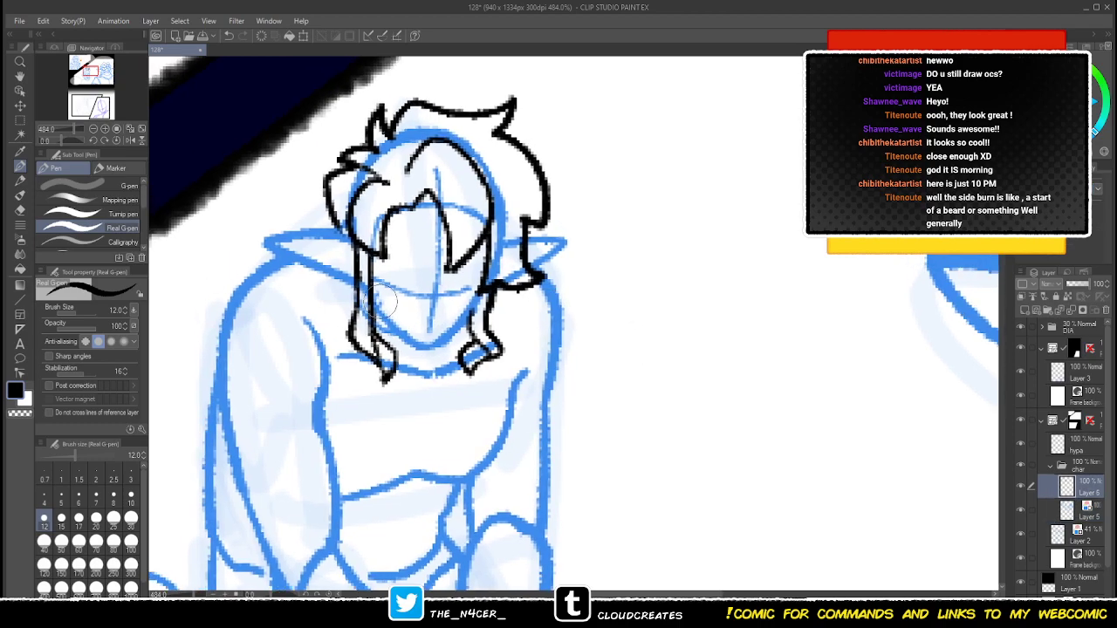
key(c)
scroll(334, 235, down, 2)
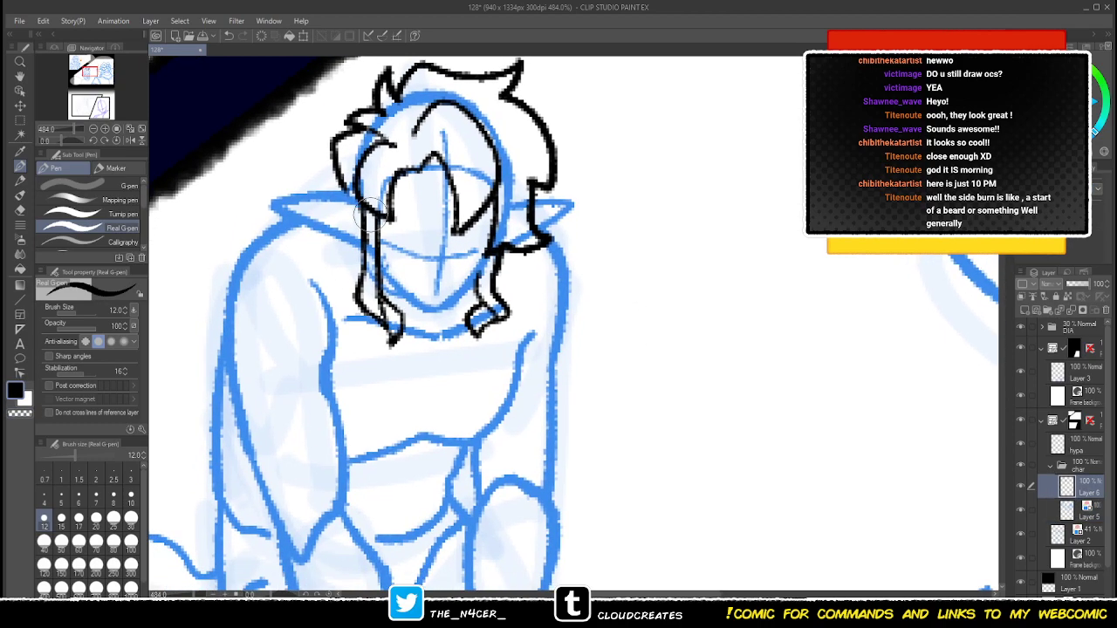
scroll(387, 404, down, 2)
key(c)
drag(462, 356, 461, 244)
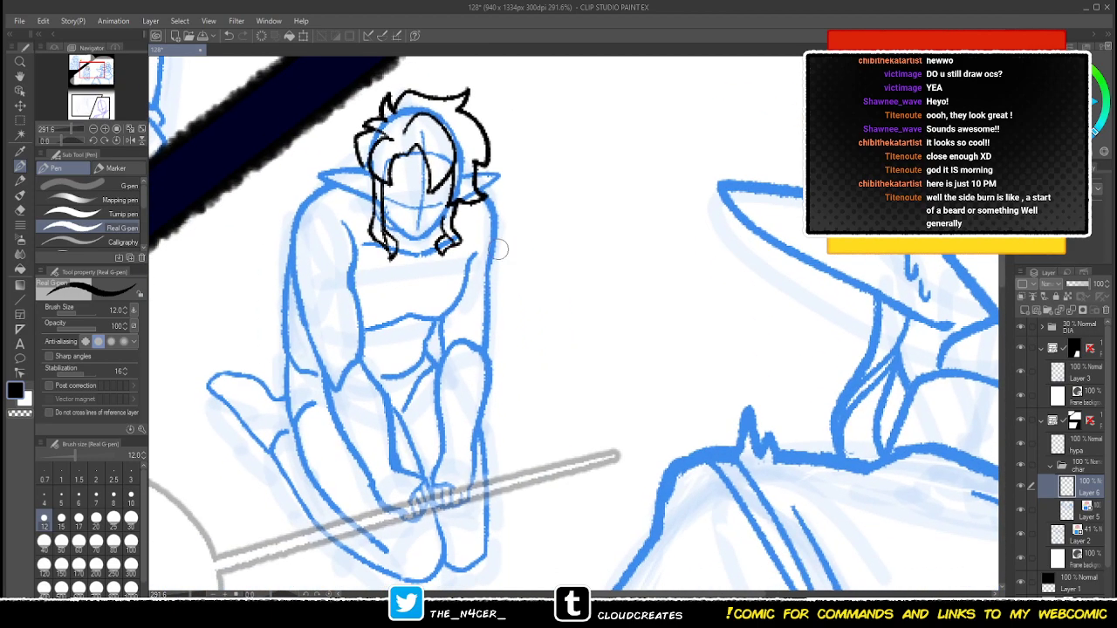
mouse_move(359, 156)
mouse_down()
mouse_move(348, 152)
mouse_move(343, 167)
mouse_move(343, 225)
mouse_move(373, 281)
mouse_up()
mouse_move(479, 201)
mouse_down()
mouse_move(453, 279)
mouse_move(275, 285)
mouse_move(243, 247)
mouse_move(397, 283)
mouse_move(391, 269)
mouse_move(404, 302)
mouse_move(195, 283)
mouse_up()
drag(517, 352, 659, 369)
drag(367, 284, 405, 285)
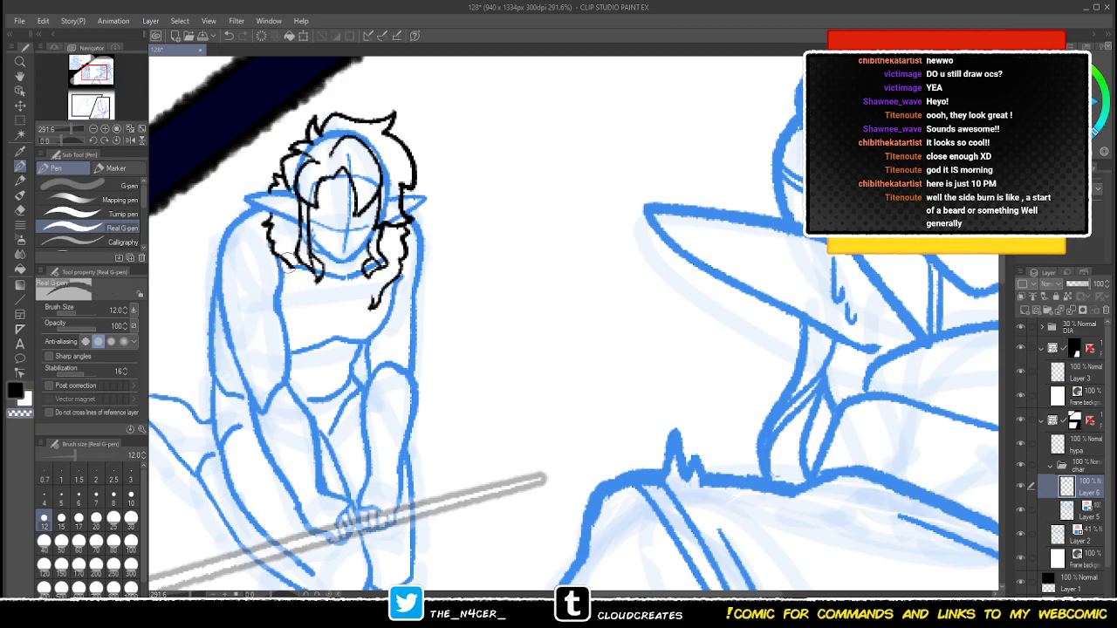
- Redo the lower end of the left wavy lock as a jagged point on the chest
mouse_move(301, 284)
mouse_down()
mouse_move(303, 295)
mouse_move(318, 277)
mouse_move(301, 294)
mouse_move(299, 284)
mouse_up()
key(ctrl+z)
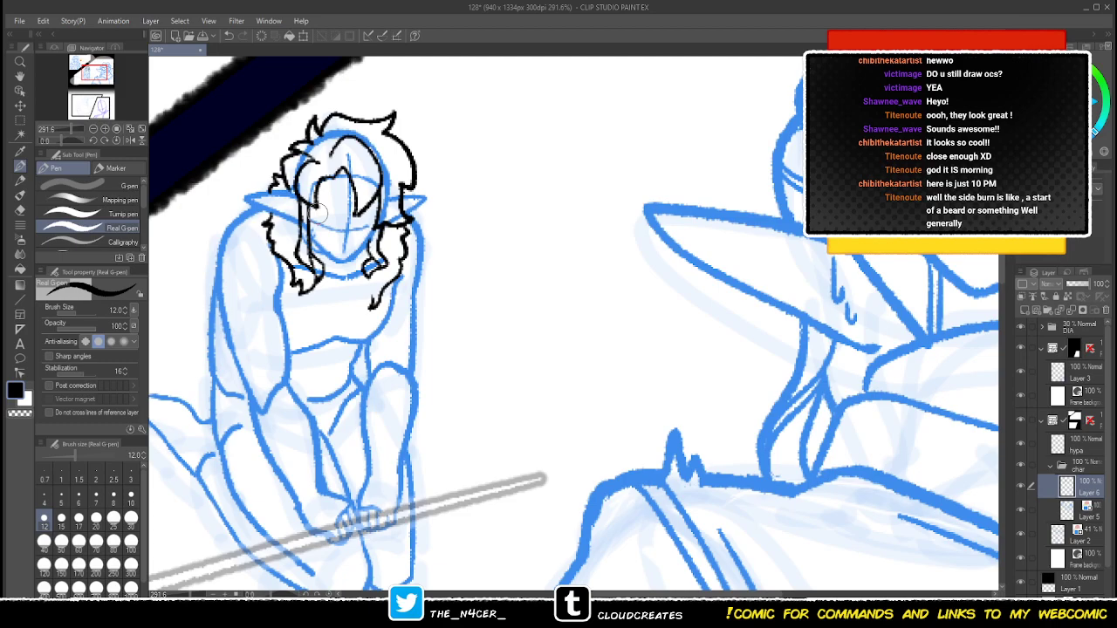
key(ctrl+z)
mouse_move(274, 250)
mouse_down()
mouse_move(295, 283)
mouse_move(305, 275)
mouse_up()
key(c)
key(x)
key(x)
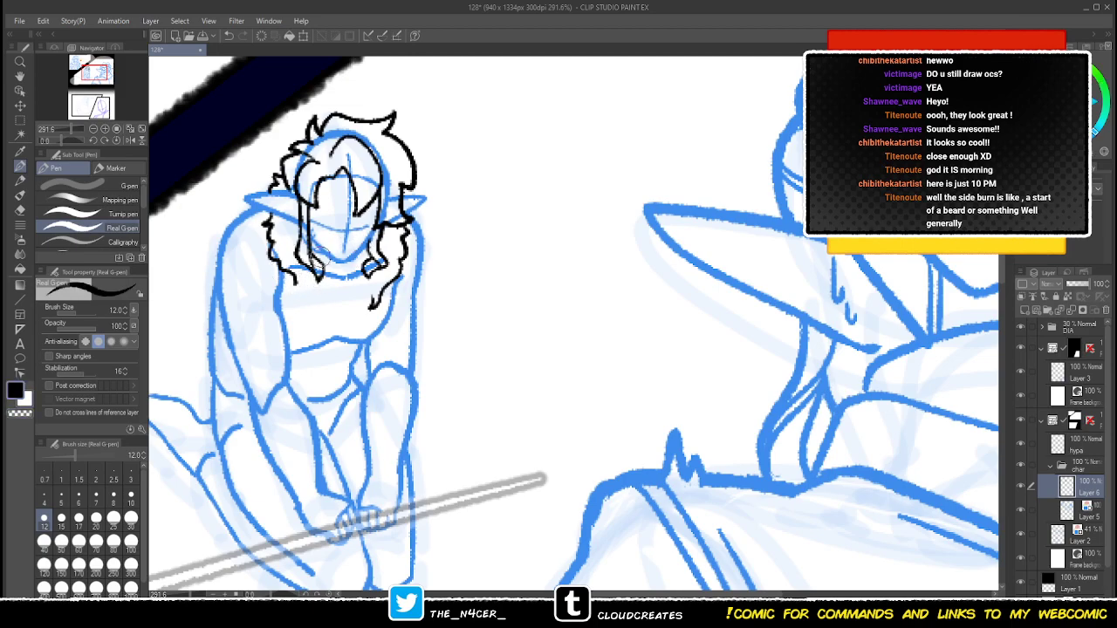
drag(370, 256, 357, 265)
mouse_move(291, 278)
mouse_down()
mouse_move(315, 307)
mouse_move(318, 281)
mouse_move(321, 292)
mouse_up()
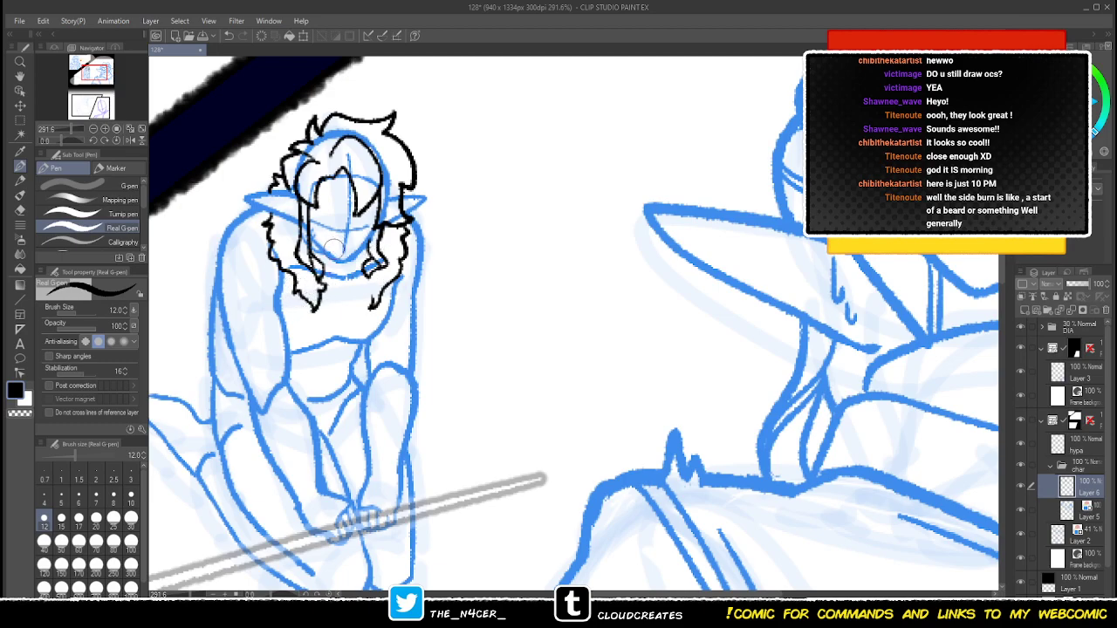
- Close the right wavy lock with a pointed tip on the chest and clean up its lines
drag(361, 281, 374, 305)
key(c)
drag(203, 207, 236, 195)
key(x)
key(x)
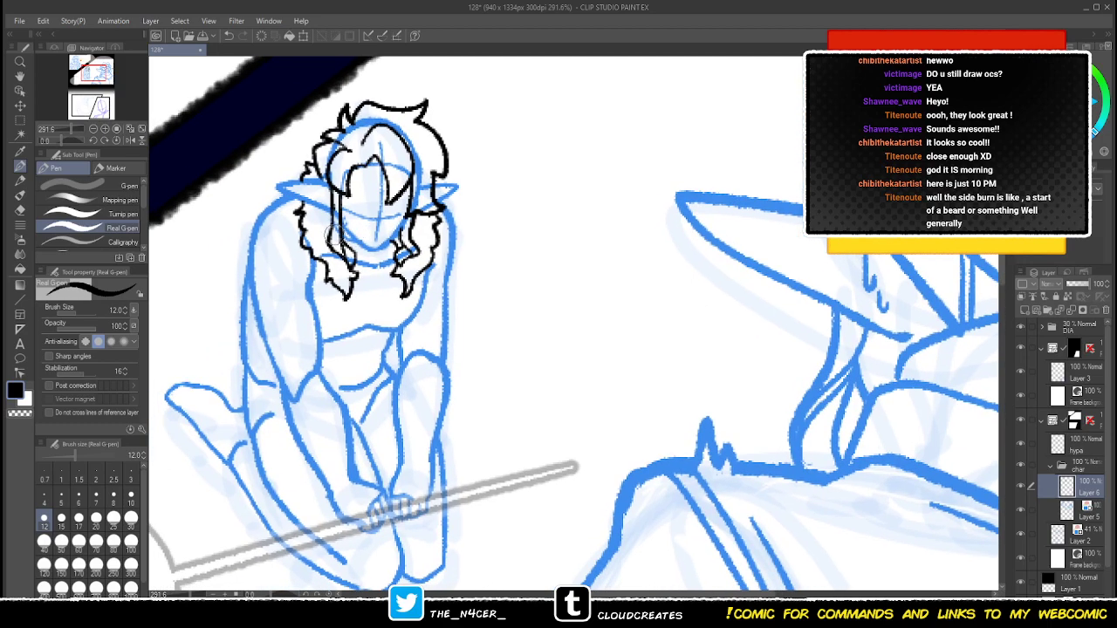
- Ink the left shoulder and upper sleeve, with layered folds and a rolled cuff ending at the elbow
drag(291, 243, 314, 236)
mouse_move(312, 182)
mouse_down()
mouse_move(286, 203)
mouse_move(326, 216)
mouse_move(284, 206)
mouse_move(274, 245)
mouse_move(333, 252)
mouse_up()
key(ctrl+z)
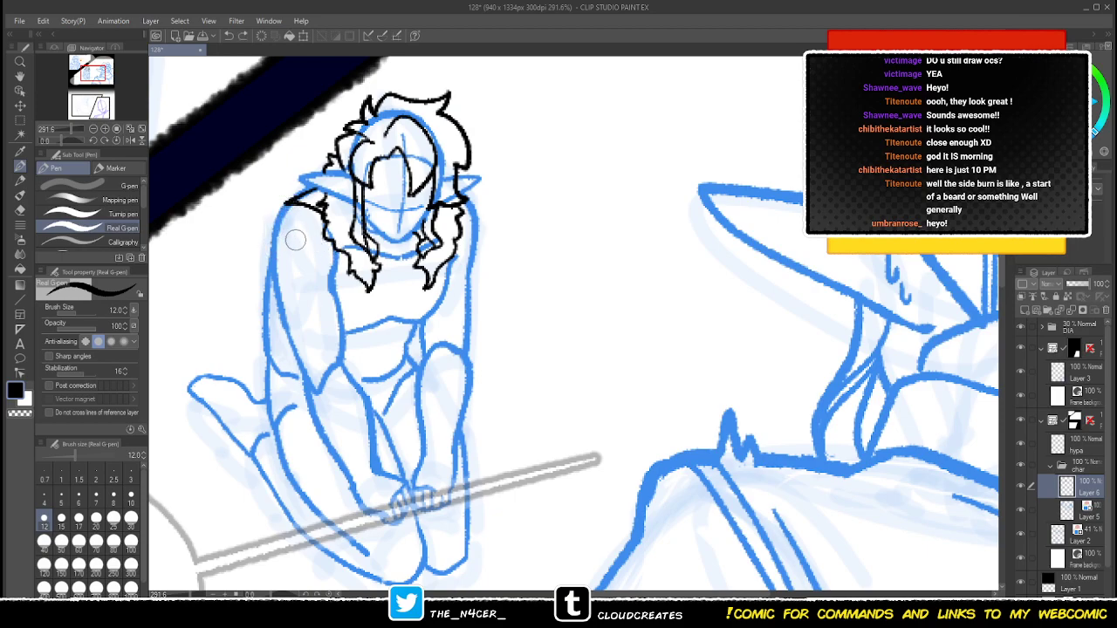
mouse_move(286, 205)
mouse_down()
mouse_move(264, 241)
mouse_move(270, 294)
mouse_move(336, 263)
mouse_up()
key(ctrl+z)
mouse_move(289, 202)
mouse_down()
mouse_move(269, 248)
mouse_move(288, 288)
mouse_move(329, 268)
mouse_move(325, 291)
mouse_move(282, 317)
mouse_move(282, 340)
mouse_move(330, 309)
mouse_move(351, 334)
mouse_move(286, 352)
mouse_move(307, 377)
mouse_move(351, 341)
mouse_up()
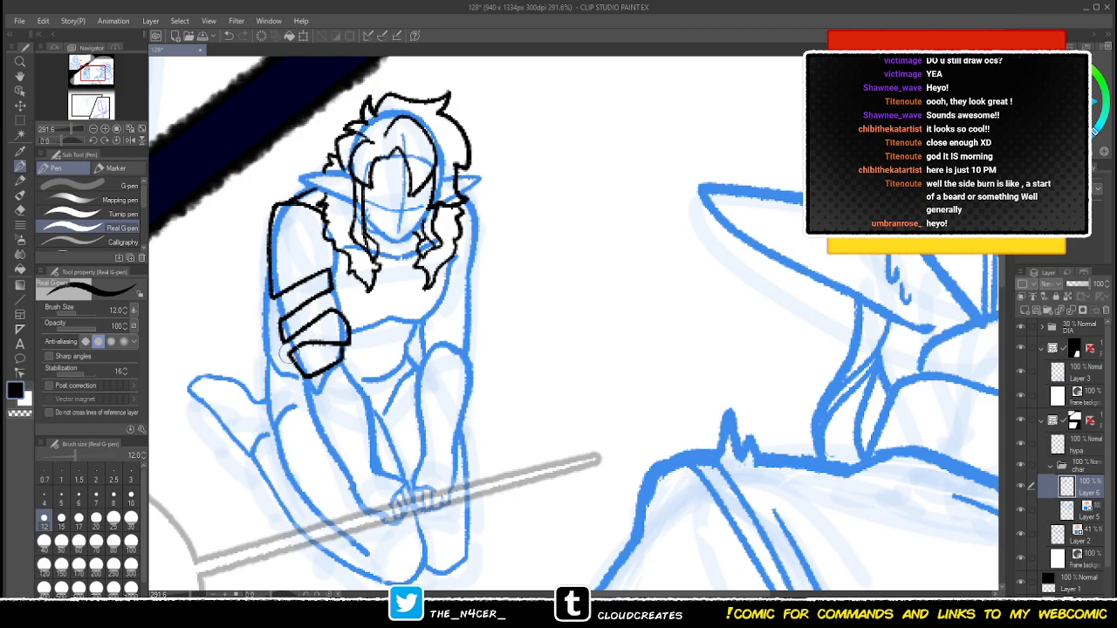
drag(286, 359, 270, 299)
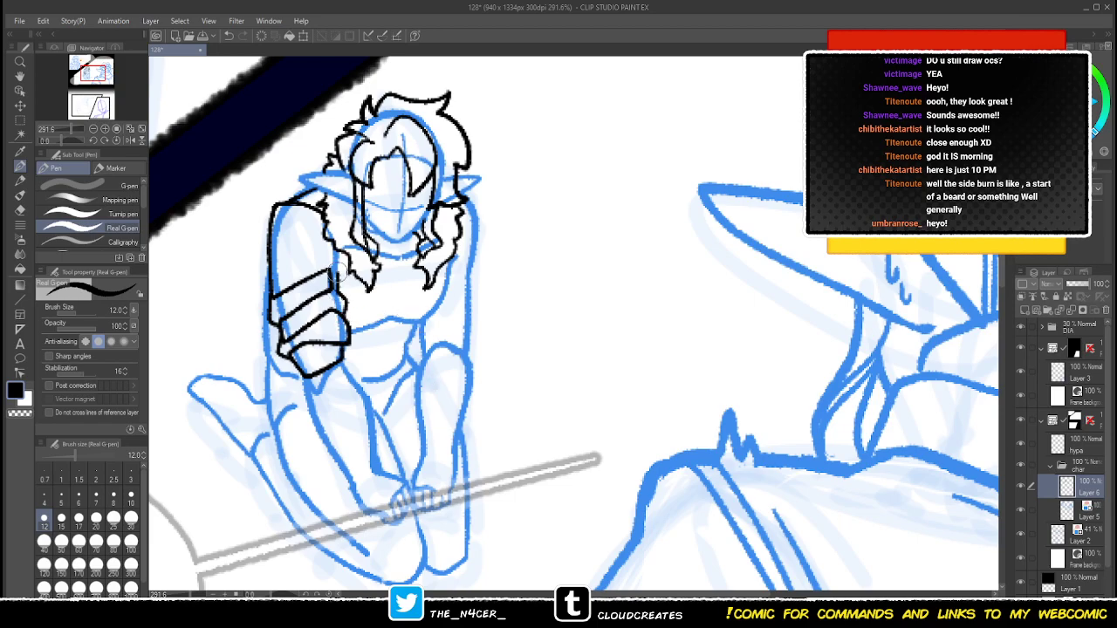
mouse_move(339, 272)
mouse_down()
mouse_move(338, 243)
mouse_move(360, 248)
mouse_up()
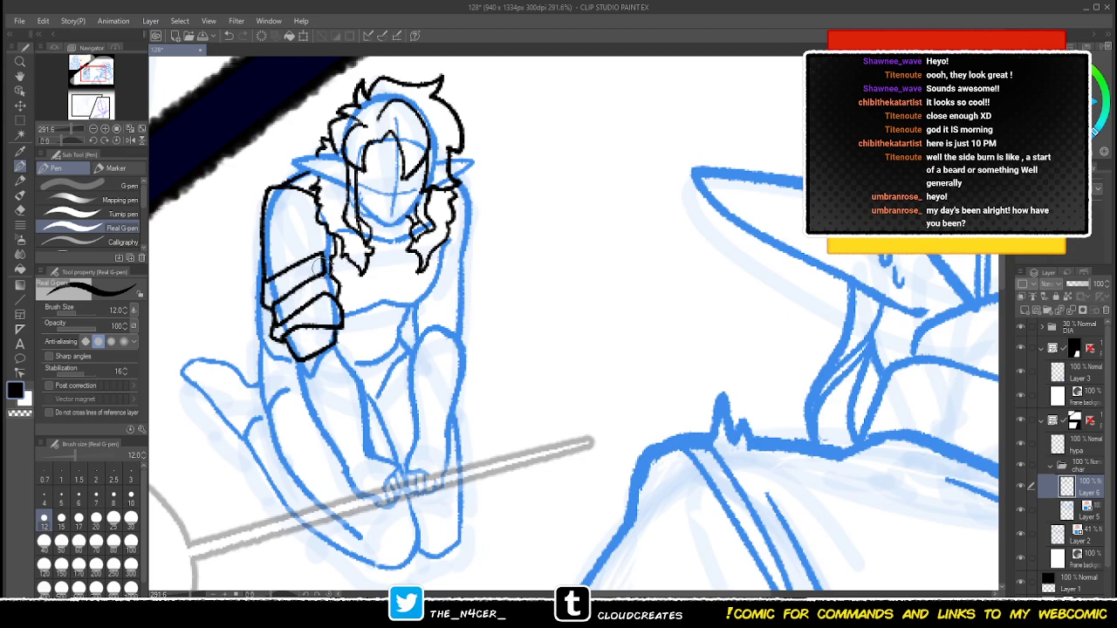
- Ink both edges of the left forearm from the rolled cuff down to the wrist
key(x)
key(x)
mouse_move(321, 370)
mouse_down()
mouse_move(314, 352)
mouse_move(343, 445)
mouse_up()
key(ctrl+z)
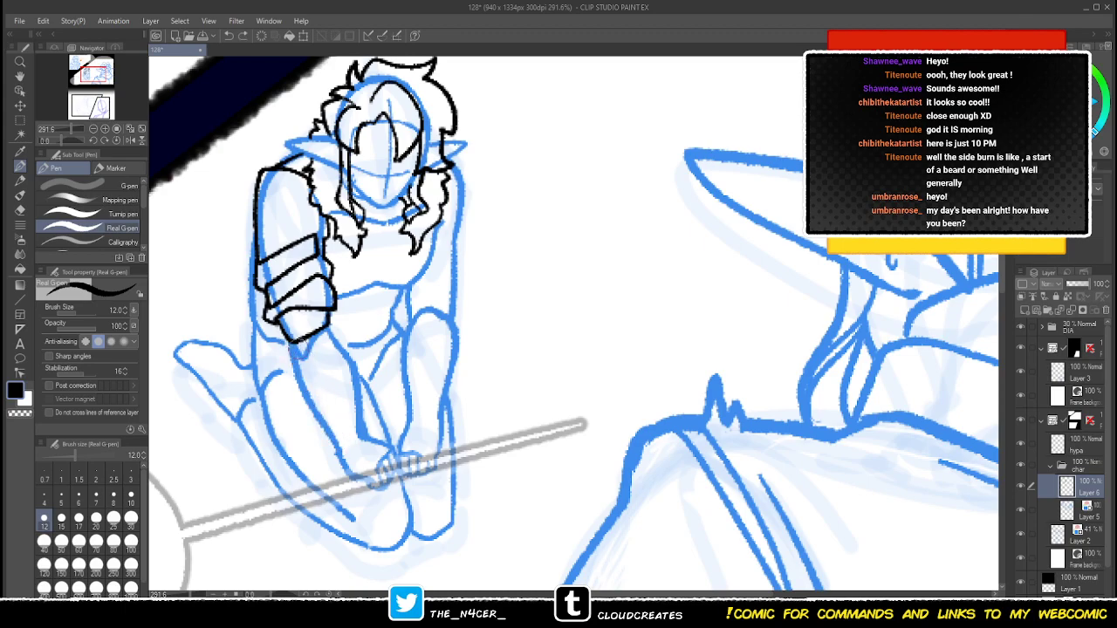
drag(292, 346, 339, 447)
mouse_move(330, 331)
mouse_down()
mouse_move(350, 356)
mouse_move(352, 388)
mouse_up()
key(ctrl+z)
drag(329, 329, 367, 439)
key(c)
key(c)
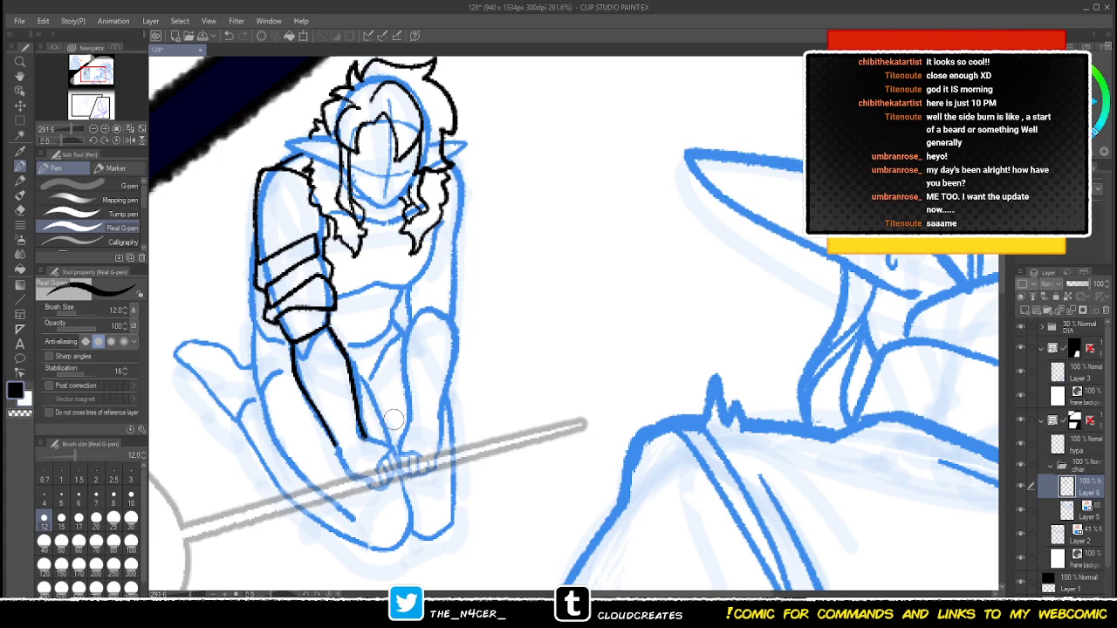
drag(360, 412, 368, 443)
- Ink the right sleeve's cuff above the knee and its ragged outer edge from the shoulder down
mouse_move(411, 318)
mouse_down()
mouse_move(452, 304)
mouse_move(436, 289)
mouse_move(453, 301)
mouse_move(454, 324)
mouse_up()
key(ctrl+z)
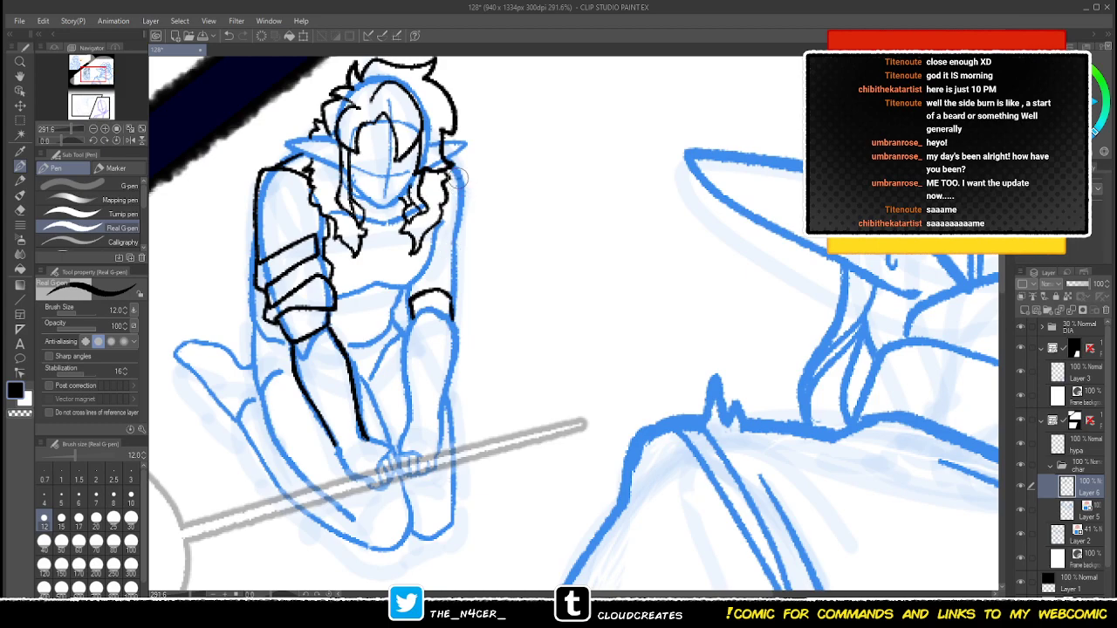
mouse_move(449, 153)
mouse_down()
mouse_move(471, 179)
mouse_move(473, 205)
mouse_move(472, 292)
mouse_move(454, 319)
mouse_up()
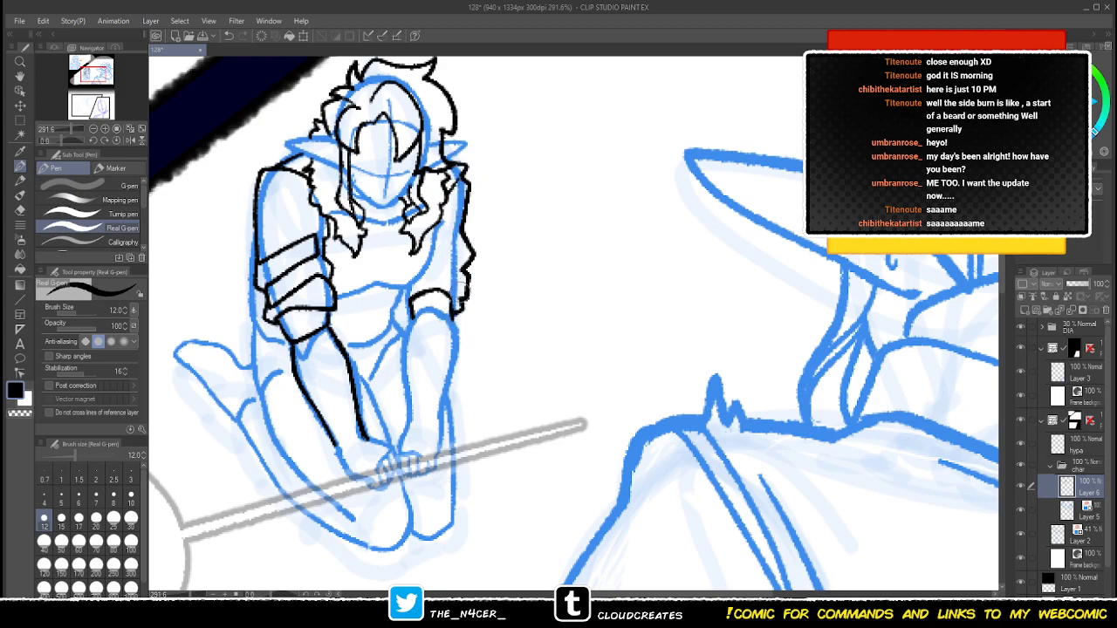
- Ink the folds above the right cuff and join the sleeve to the shoulder beneath the right ear
mouse_move(435, 252)
mouse_down()
mouse_move(469, 265)
mouse_move(430, 277)
mouse_move(462, 295)
mouse_move(417, 287)
mouse_up()
key(c)
key(c)
key(ctrl+z)
key(ctrl+z)
drag(434, 246, 421, 256)
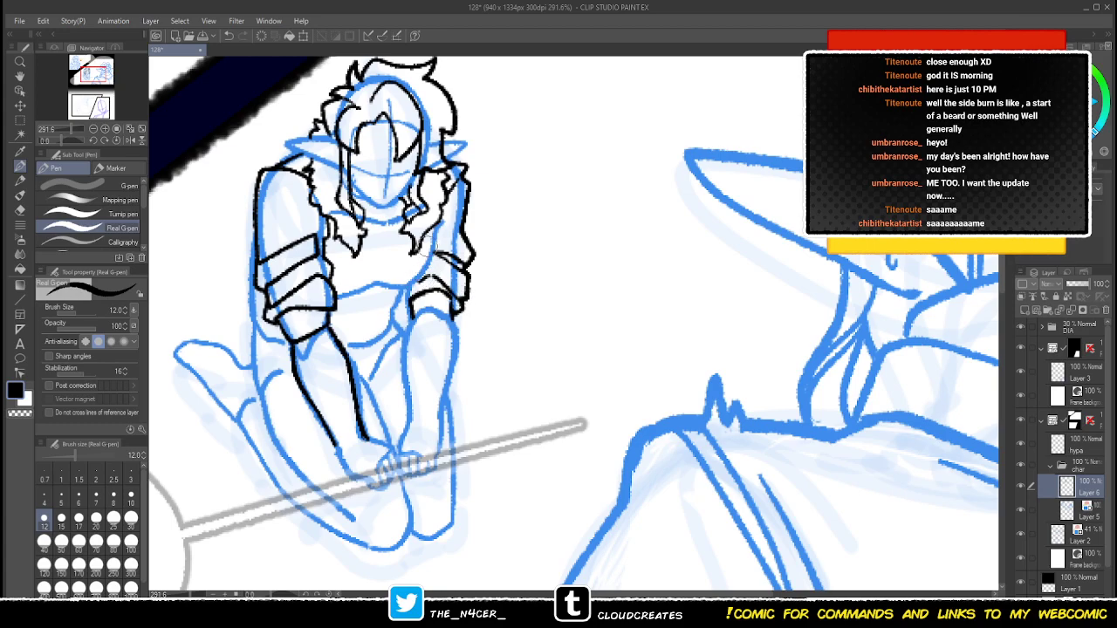
key(x)
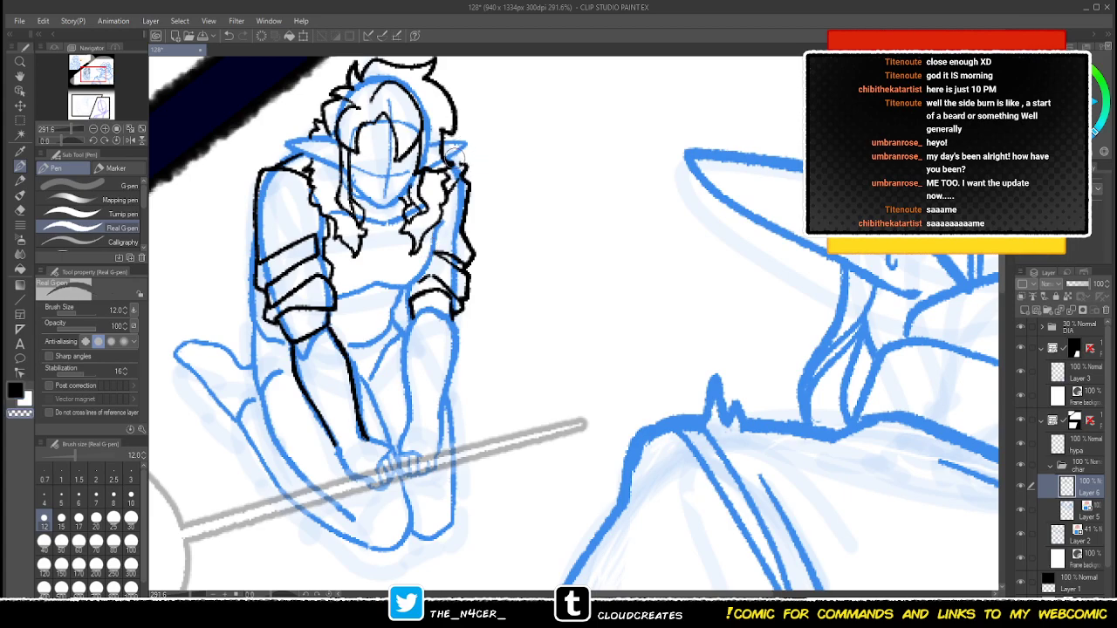
key(x)
mouse_move(448, 159)
mouse_down()
mouse_move(468, 180)
mouse_move(459, 164)
mouse_up()
key(x)
key(x)
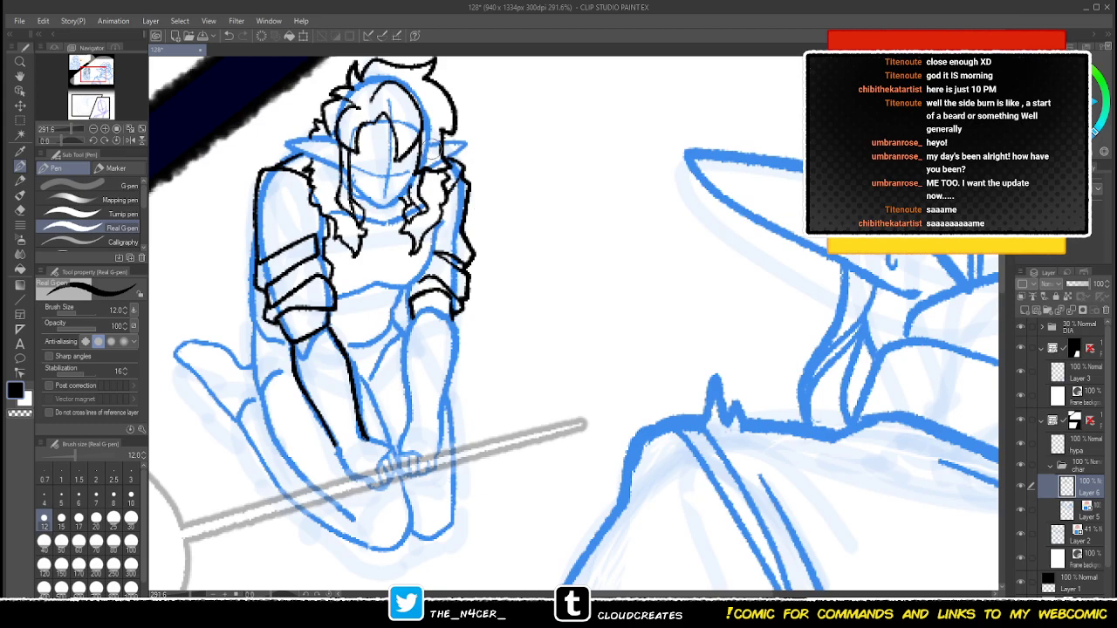
- Ink the jacket's two front edges down the torso and add the right sleeve's inner shoulder line
drag(350, 243, 346, 349)
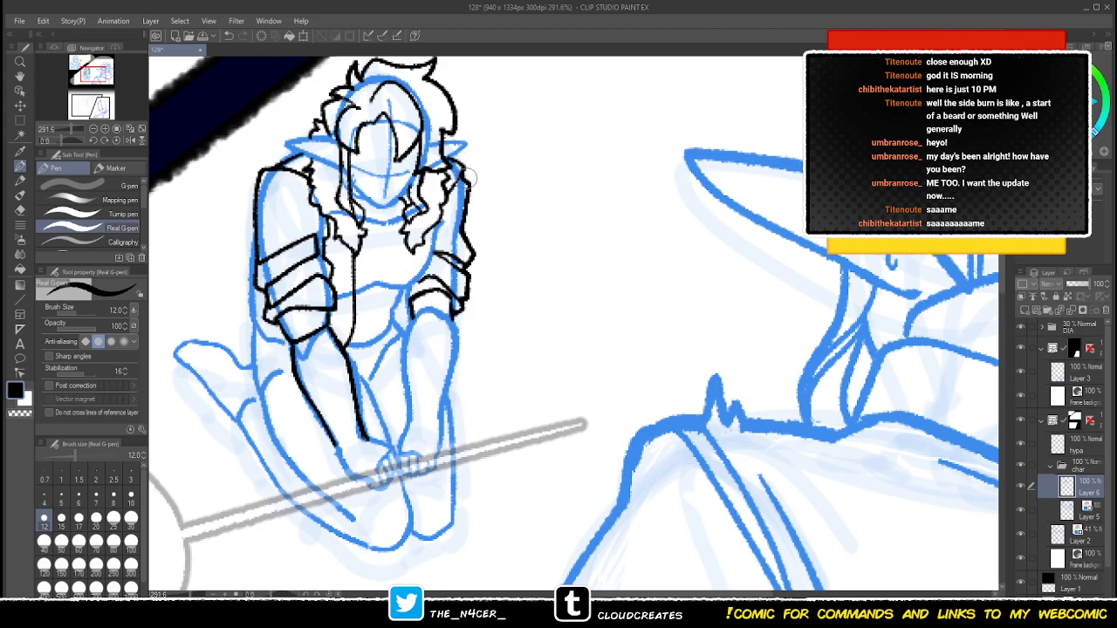
drag(408, 250, 406, 321)
key(ctrl+z)
drag(408, 251, 391, 340)
key(ctrl+z)
drag(410, 244, 391, 330)
drag(445, 218, 469, 168)
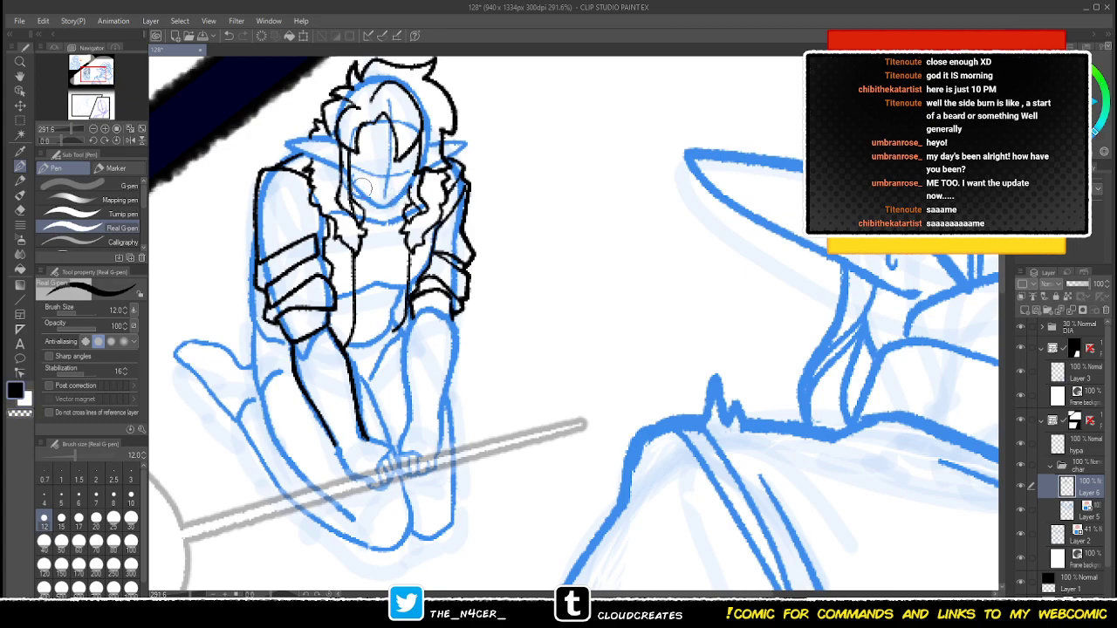
- Ink a V-shaped neckline on the chest and a sash with diagonal folds around the waist
drag(349, 178, 375, 261)
key(ctrl+z)
mouse_move(360, 238)
mouse_down()
mouse_move(381, 276)
mouse_move(401, 234)
mouse_up()
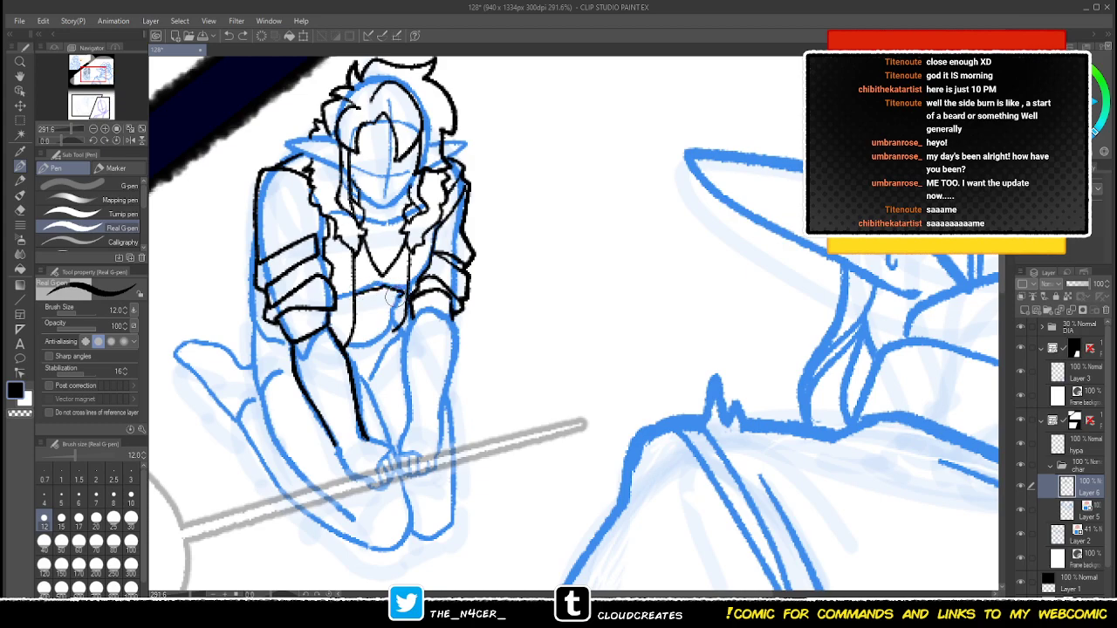
drag(351, 290, 409, 289)
drag(354, 320, 407, 294)
key(c)
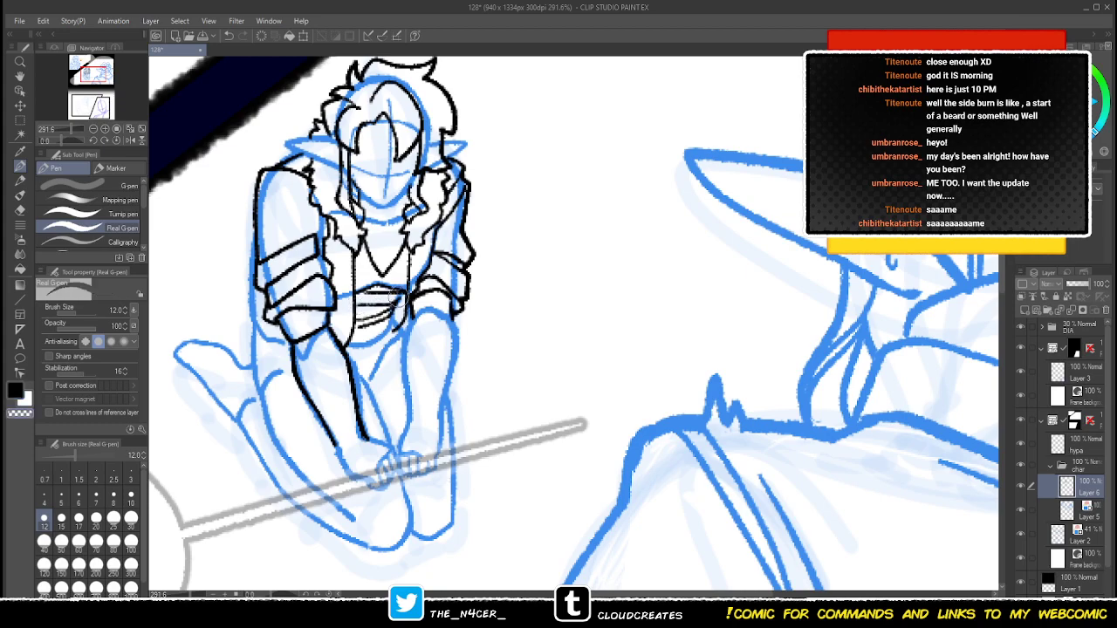
key(x)
key(x)
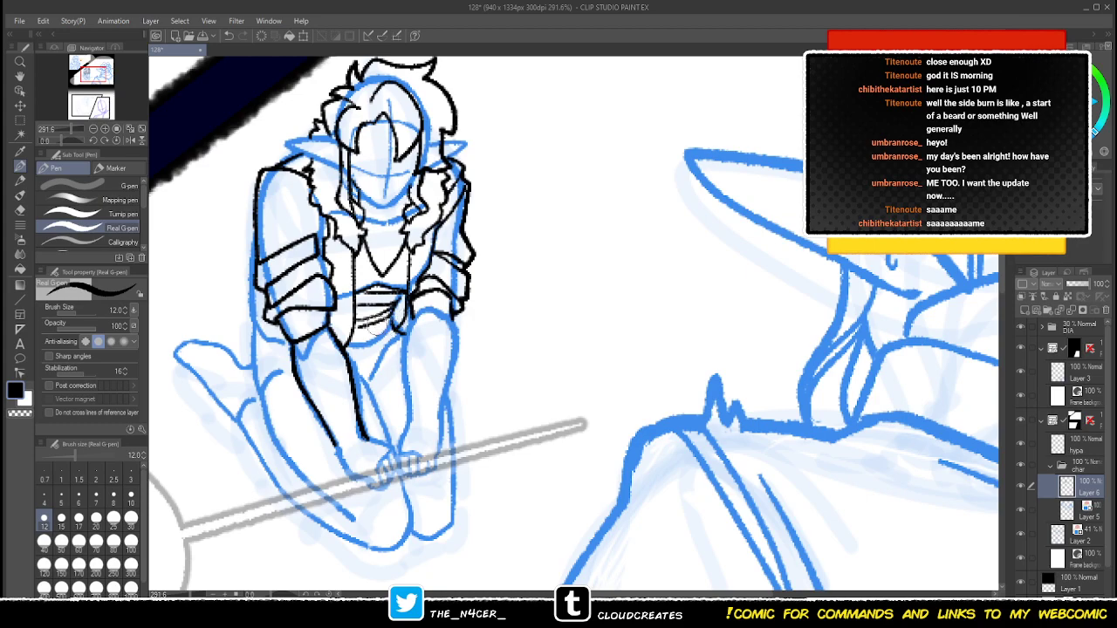
- Ink the jacket's flared, creased hem behind the left elbow and clean up the lines around the hip
drag(294, 366, 257, 392)
mouse_move(256, 234)
mouse_down()
mouse_move(255, 330)
mouse_move(269, 342)
mouse_up()
mouse_move(297, 310)
mouse_down()
mouse_move(336, 316)
mouse_move(267, 358)
mouse_move(248, 345)
mouse_move(251, 326)
mouse_move(244, 384)
mouse_move(258, 392)
mouse_up()
mouse_move(335, 328)
mouse_down()
mouse_move(338, 288)
mouse_move(336, 317)
mouse_move(347, 299)
mouse_move(370, 298)
mouse_up()
key(c)
key(x)
key(x)
key(c)
key(x)
key(x)
key(x)
key(x)
drag(331, 407, 317, 386)
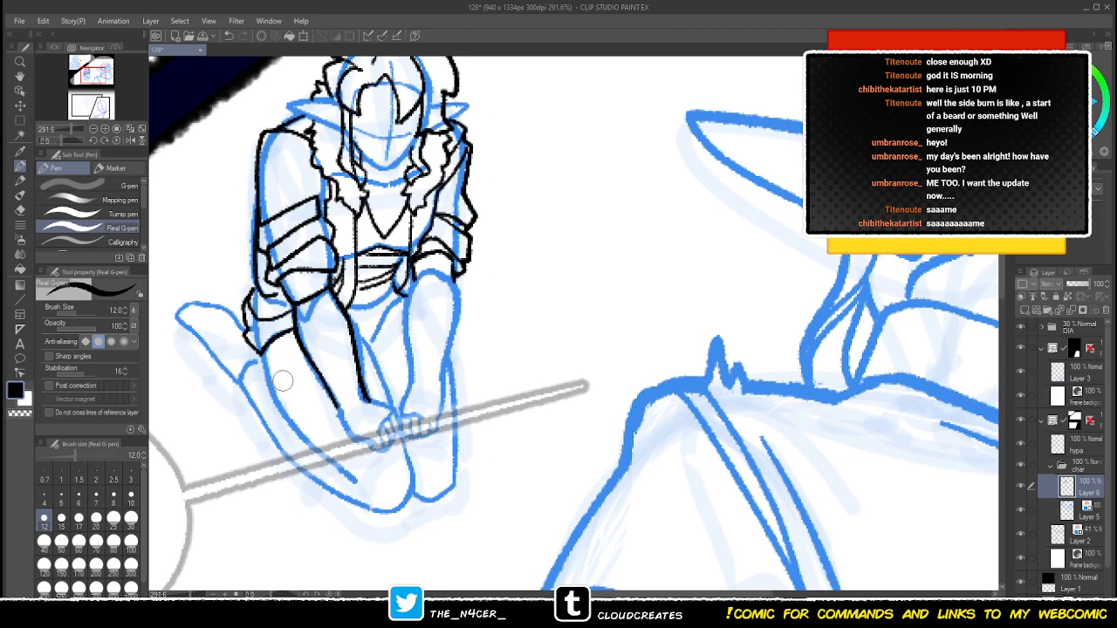
- Turn the canvas 180° and clean up the jacket hem's tip beside the raised foot
mouse_move(264, 352)
mouse_down()
mouse_move(267, 380)
mouse_move(298, 423)
mouse_up()
key(ctrl+z)
drag(332, 376, 340, 387)
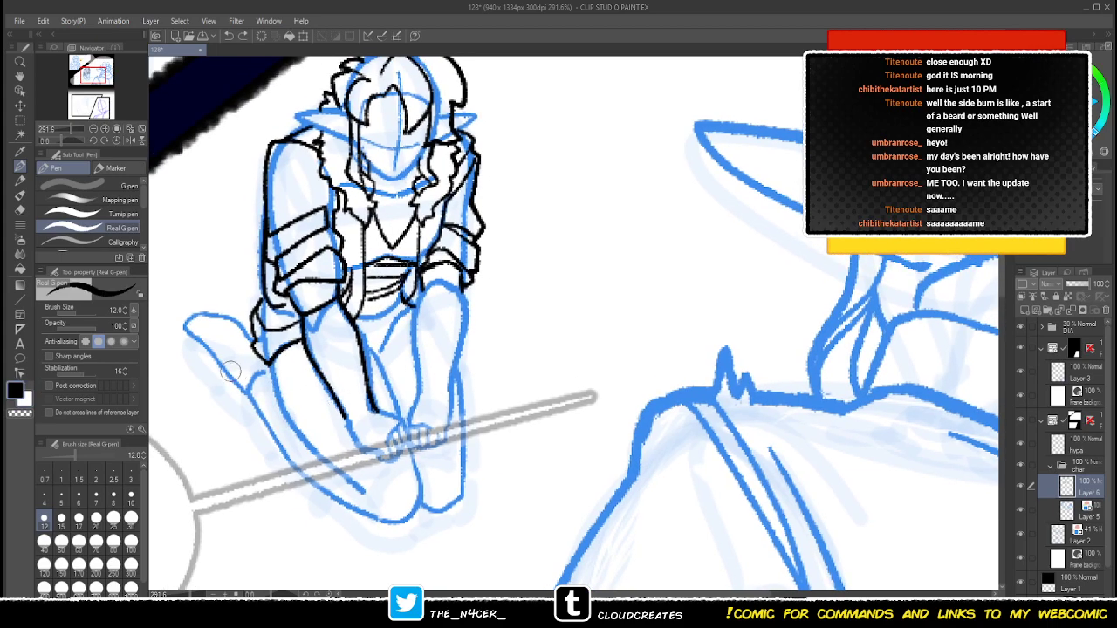
drag(349, 410, 398, 257)
mouse_move(502, 304)
mouse_down()
mouse_move(478, 278)
mouse_move(480, 289)
mouse_up()
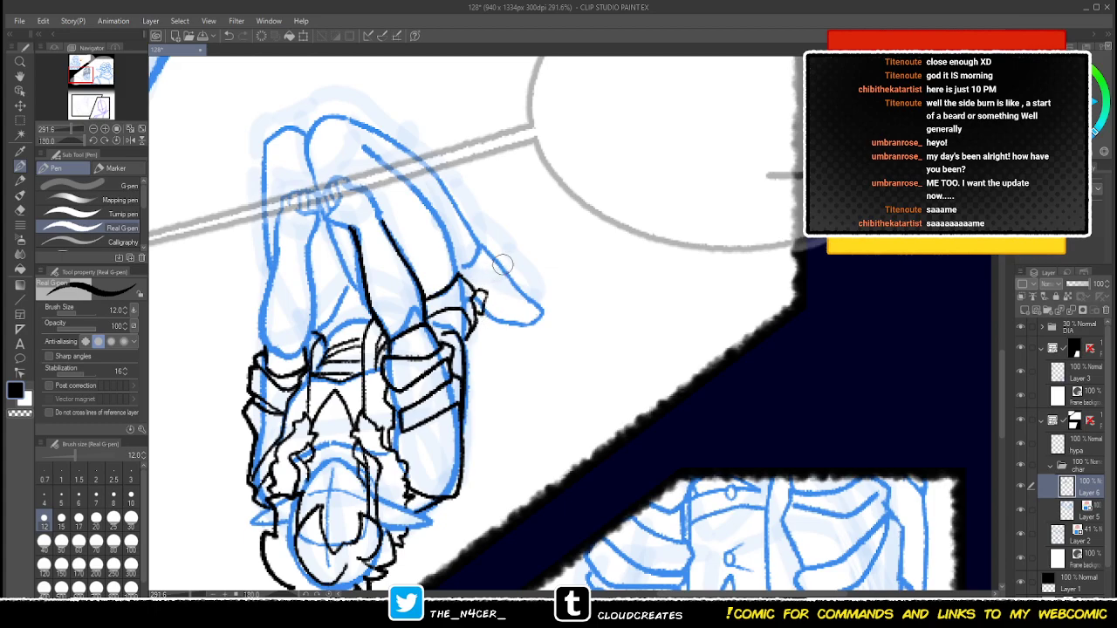
key(c)
drag(486, 294, 481, 316)
key(c)
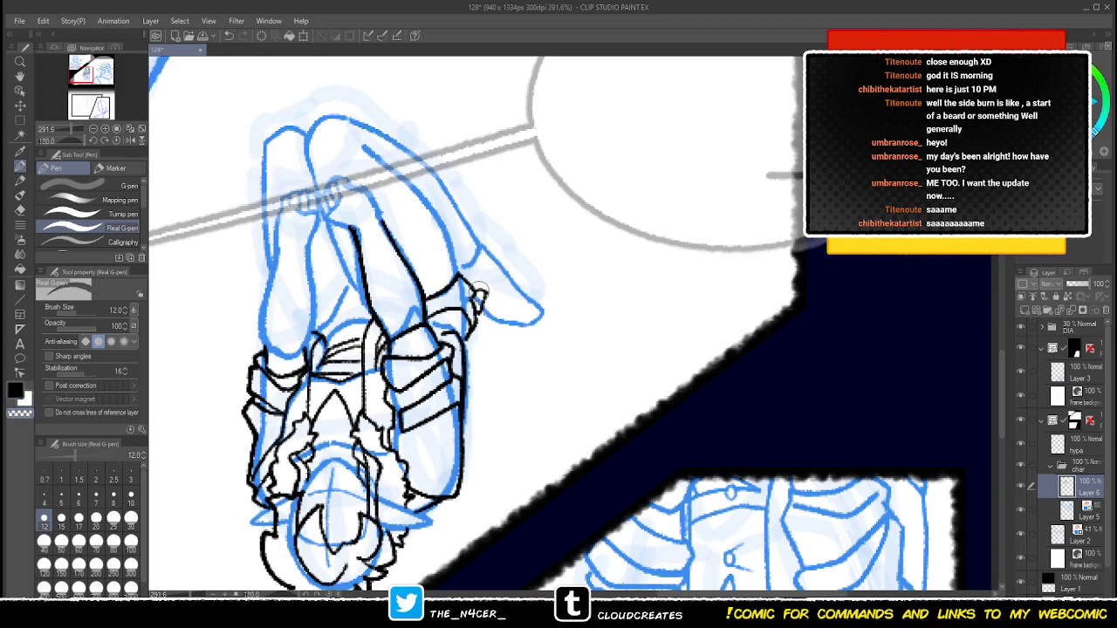
mouse_move(456, 262)
mouse_down()
mouse_move(479, 243)
mouse_move(474, 261)
mouse_move(517, 292)
mouse_up()
key(c)
key(x)
key(x)
key(c)
key(c)
key(c)
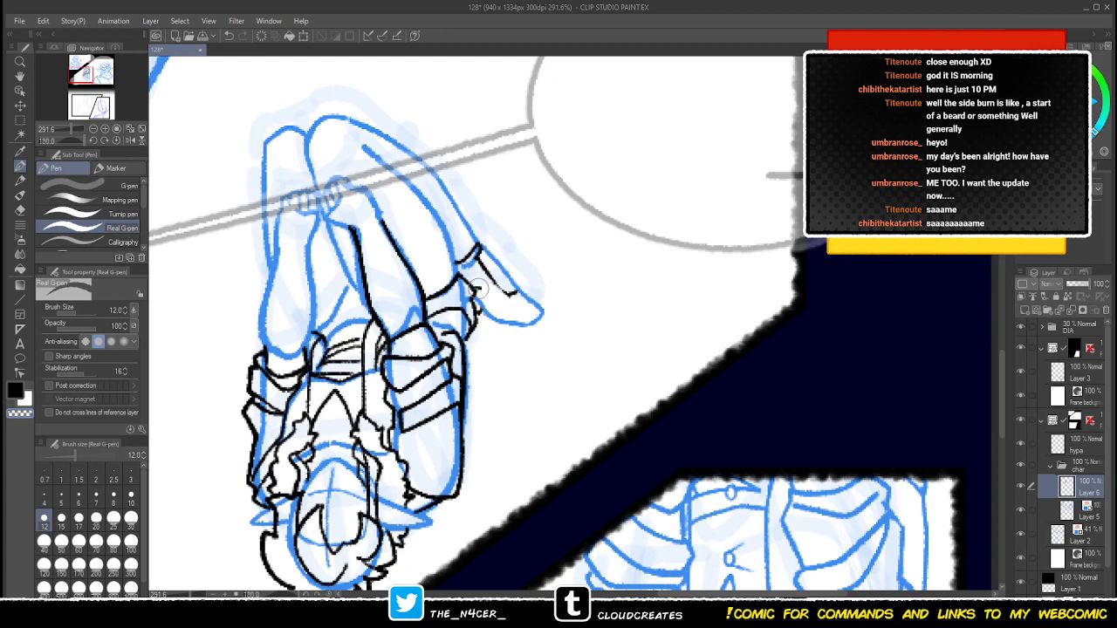
key(c)
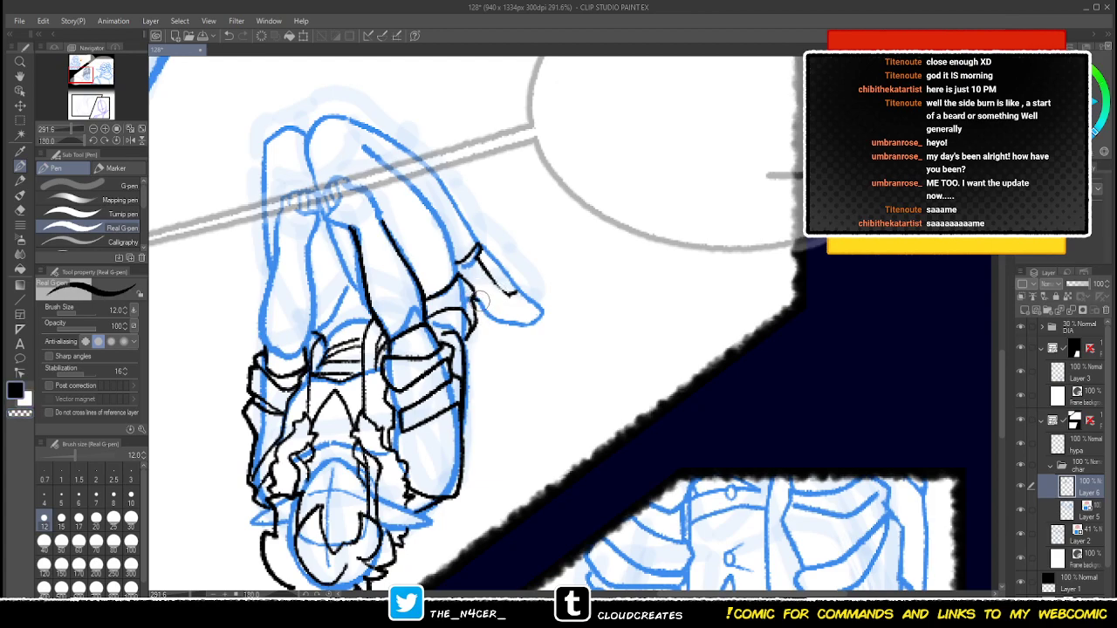
drag(488, 318, 514, 325)
key(c)
key(x)
key(x)
key(c)
key(c)
mouse_move(515, 288)
mouse_down()
mouse_move(541, 308)
mouse_move(482, 266)
mouse_move(511, 304)
mouse_move(483, 257)
mouse_move(503, 290)
mouse_up()
key(c)
key(x)
key(x)
key(c)
key(x)
key(x)
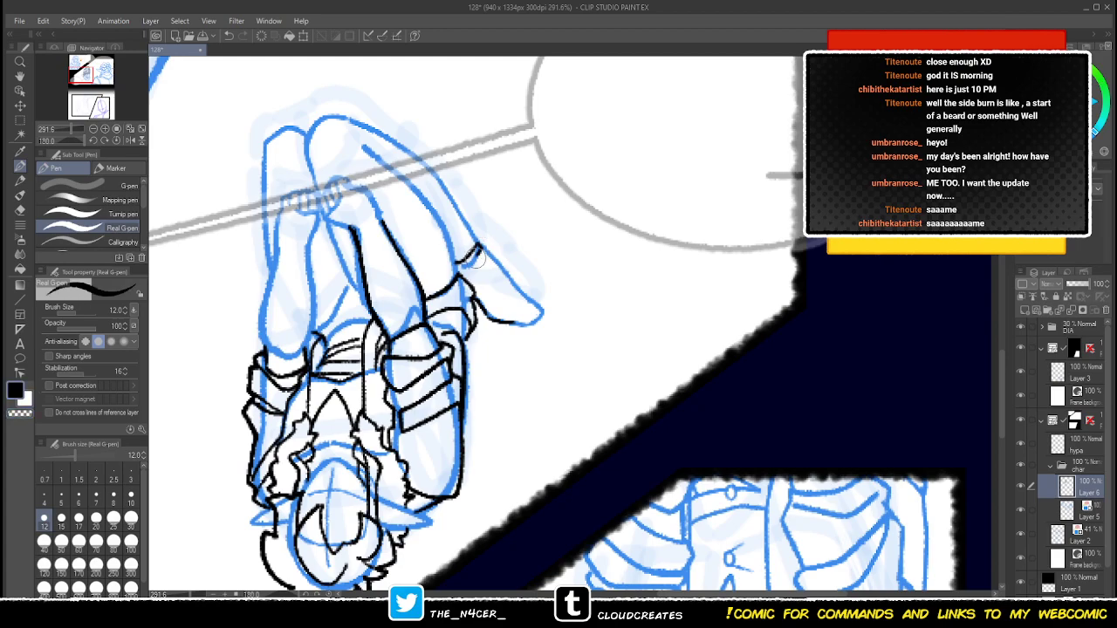
mouse_move(478, 251)
mouse_down()
mouse_move(507, 297)
mouse_move(521, 284)
mouse_move(540, 309)
mouse_move(513, 287)
mouse_move(539, 311)
mouse_move(516, 298)
mouse_move(533, 308)
mouse_move(516, 287)
mouse_move(547, 319)
mouse_move(511, 322)
mouse_move(547, 317)
mouse_up()
key(ctrl+z)
key(c)
key(c)
key(ctrl+z)
key(c)
key(c)
key(c)
key(c)
key(c)
key(c)
key(c)
- Ink the curved trouser fold on the leg where it meets the jacket hem beside the raised foot
mouse_move(478, 300)
mouse_down()
mouse_move(518, 319)
mouse_move(519, 301)
mouse_move(454, 260)
mouse_up()
key(x)
key(x)
key(c)
key(c)
key(c)
mouse_move(517, 282)
mouse_down()
mouse_move(539, 327)
mouse_move(527, 316)
mouse_up()
key(c)
key(c)
mouse_move(426, 288)
mouse_down()
mouse_move(450, 248)
mouse_move(467, 261)
mouse_up()
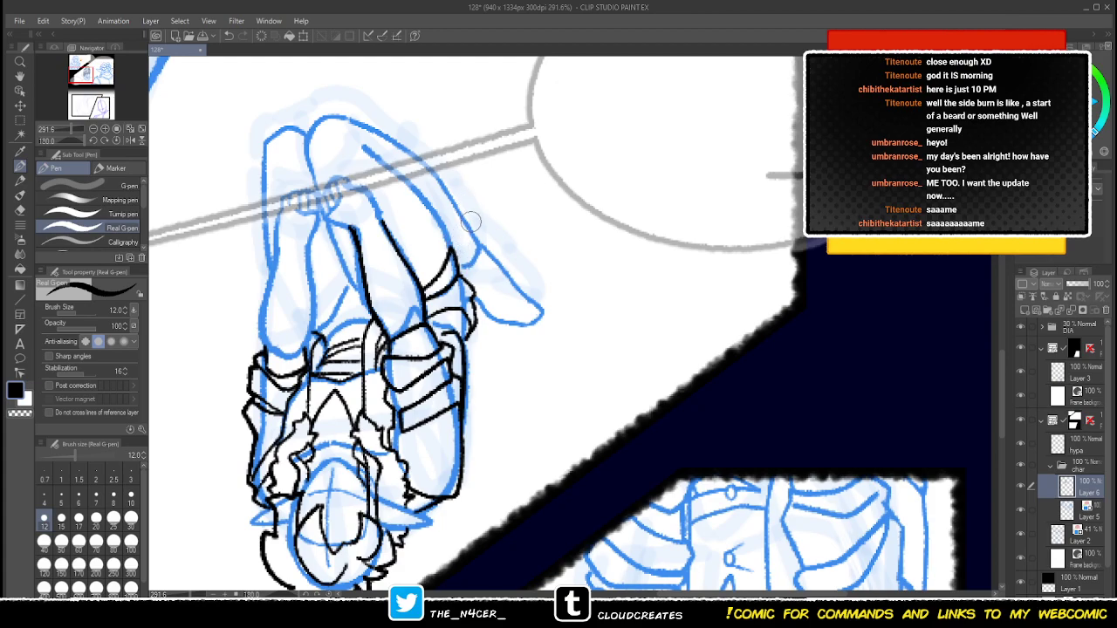
key(ctrl+z)
mouse_move(575, 207)
mouse_down()
mouse_move(572, 236)
mouse_move(549, 237)
mouse_move(545, 266)
mouse_up()
mouse_move(614, 277)
mouse_down()
mouse_move(652, 186)
mouse_move(659, 238)
mouse_move(625, 201)
mouse_move(633, 188)
mouse_move(616, 162)
mouse_move(640, 116)
mouse_up()
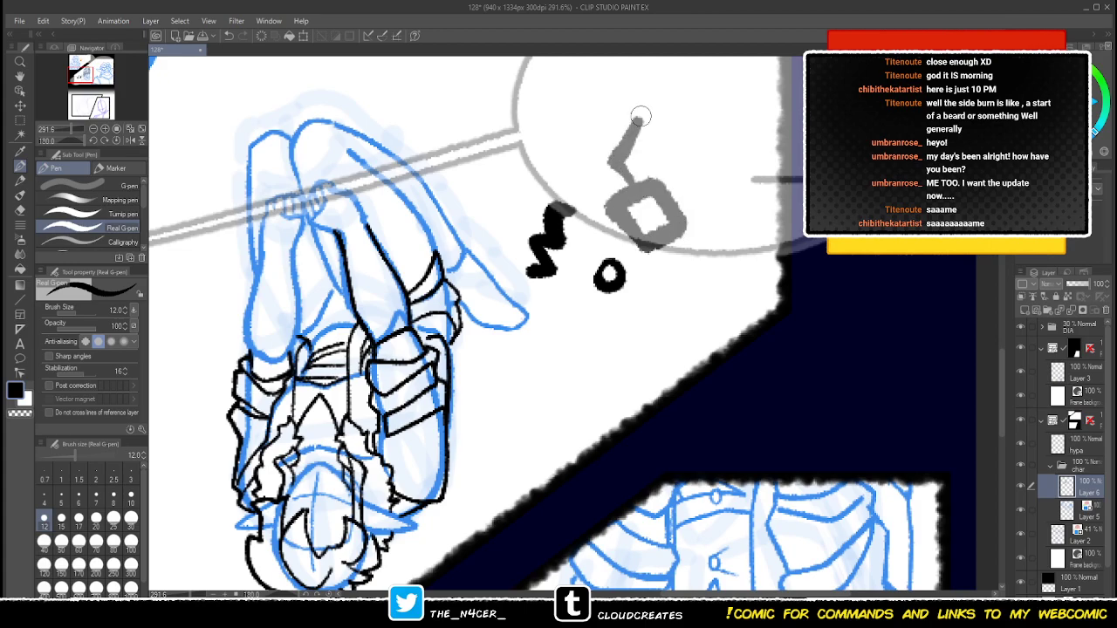
key(ctrl+z)
mouse_move(623, 192)
mouse_down()
mouse_move(629, 141)
mouse_move(670, 161)
mouse_move(672, 185)
mouse_move(568, 127)
mouse_move(623, 102)
mouse_up()
drag(648, 154, 554, 232)
mouse_move(638, 318)
mouse_down()
mouse_move(638, 327)
mouse_move(618, 309)
mouse_up()
key(e)
mouse_move(621, 311)
mouse_down()
mouse_move(643, 311)
mouse_move(526, 324)
mouse_move(513, 343)
mouse_up()
key(p)
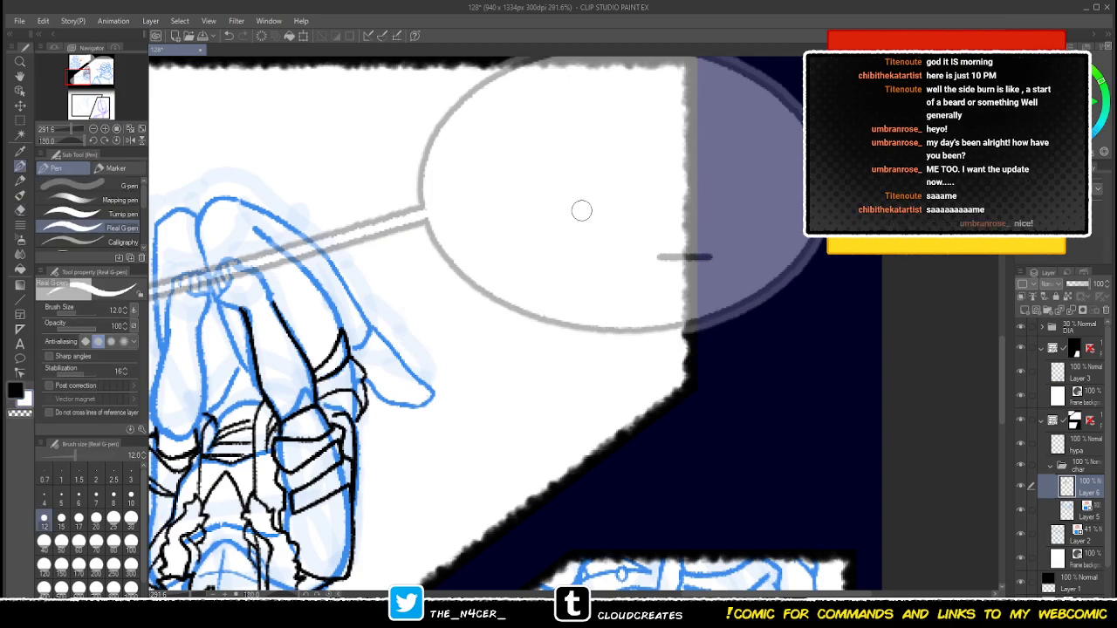
- Ink the ankle line and the long edge of the raised foot running from the ankle toward the toe
scroll(523, 262, down, 1)
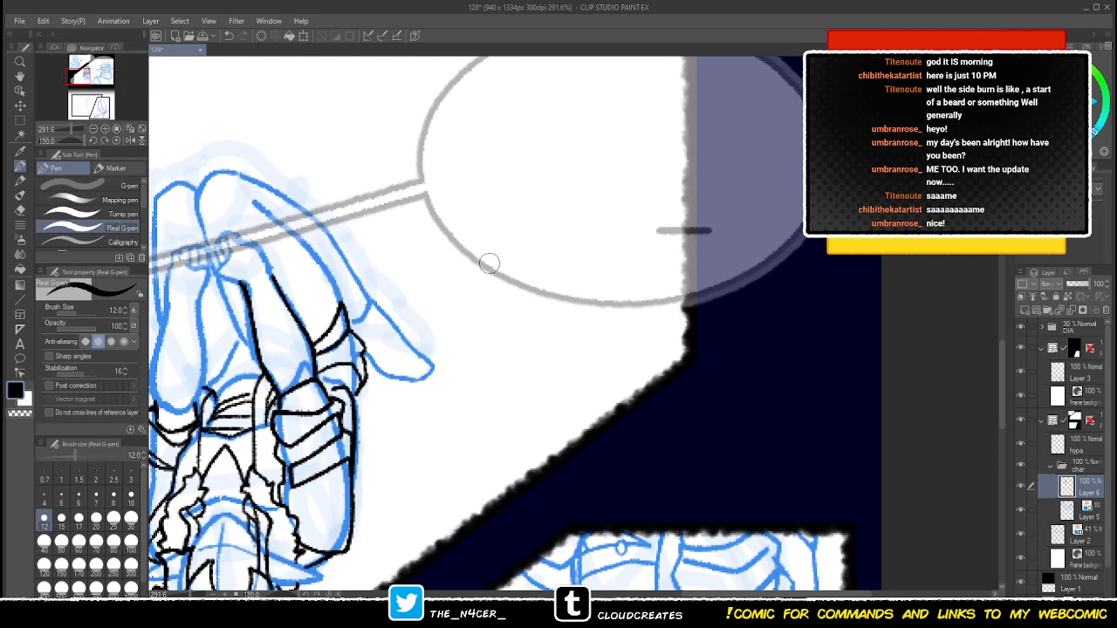
drag(413, 327, 431, 320)
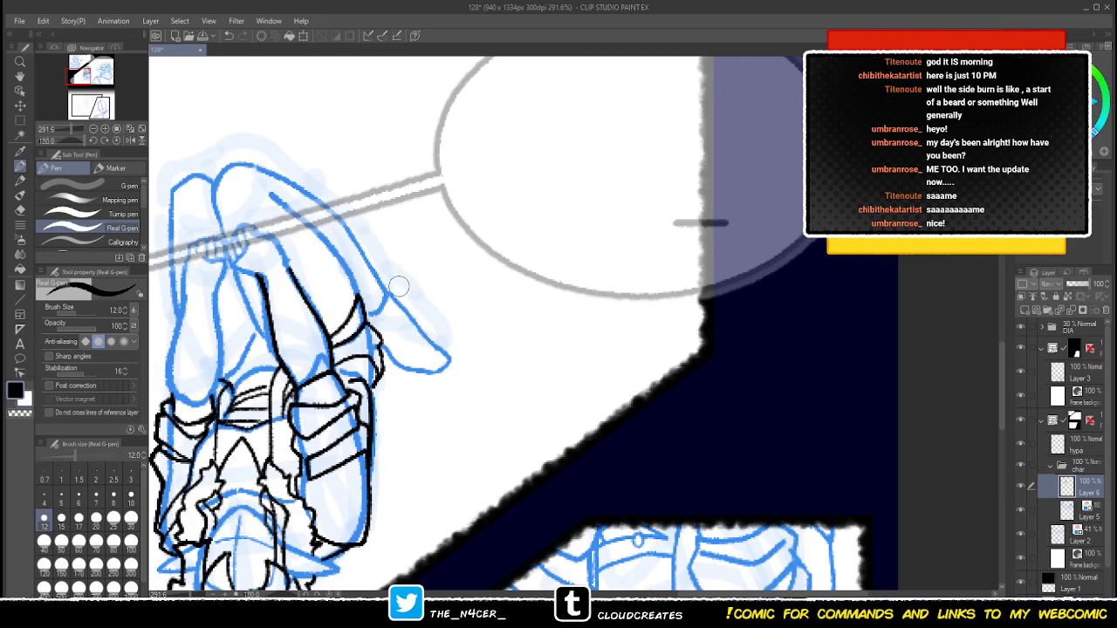
scroll(398, 287, down, 1)
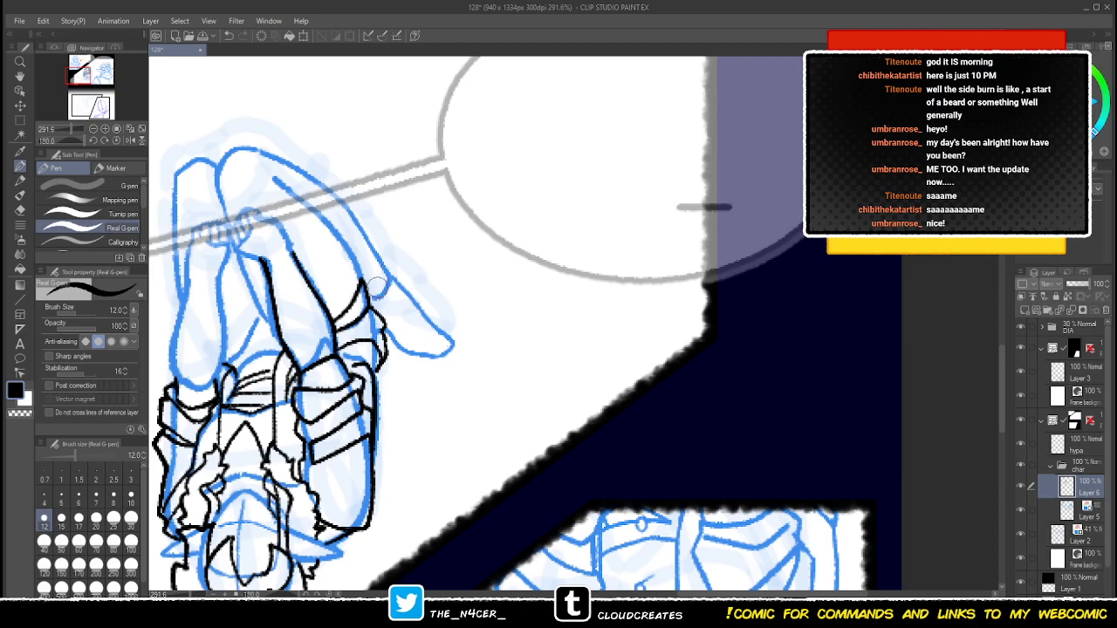
mouse_move(370, 290)
mouse_down()
mouse_move(388, 277)
mouse_move(418, 323)
mouse_up()
key(e)
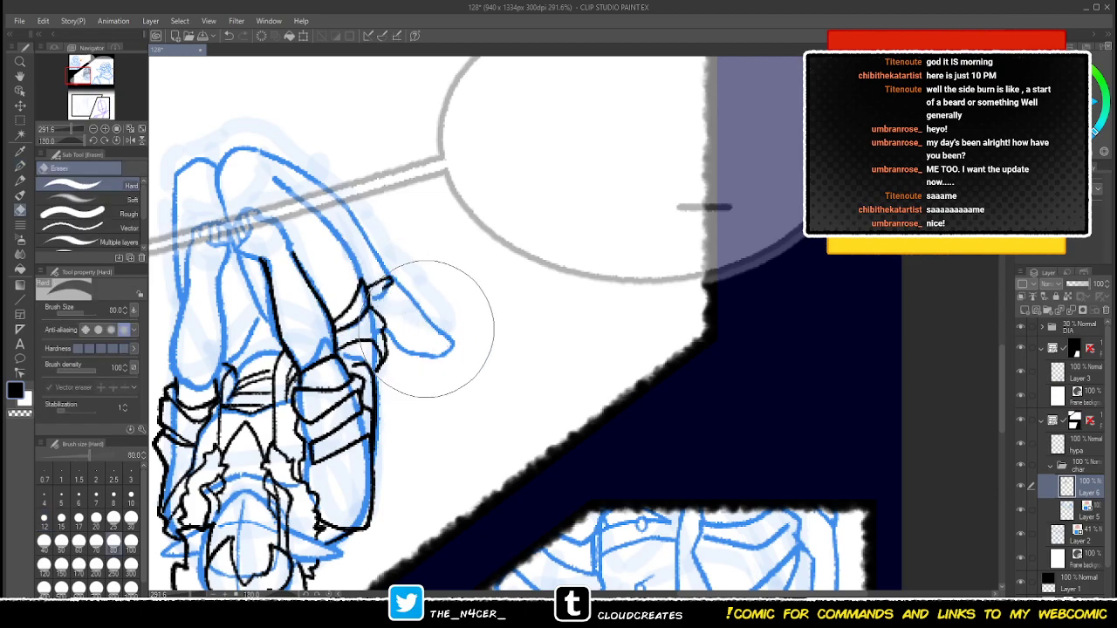
key(p)
mouse_move(371, 296)
mouse_down()
mouse_move(390, 280)
mouse_move(426, 325)
mouse_up()
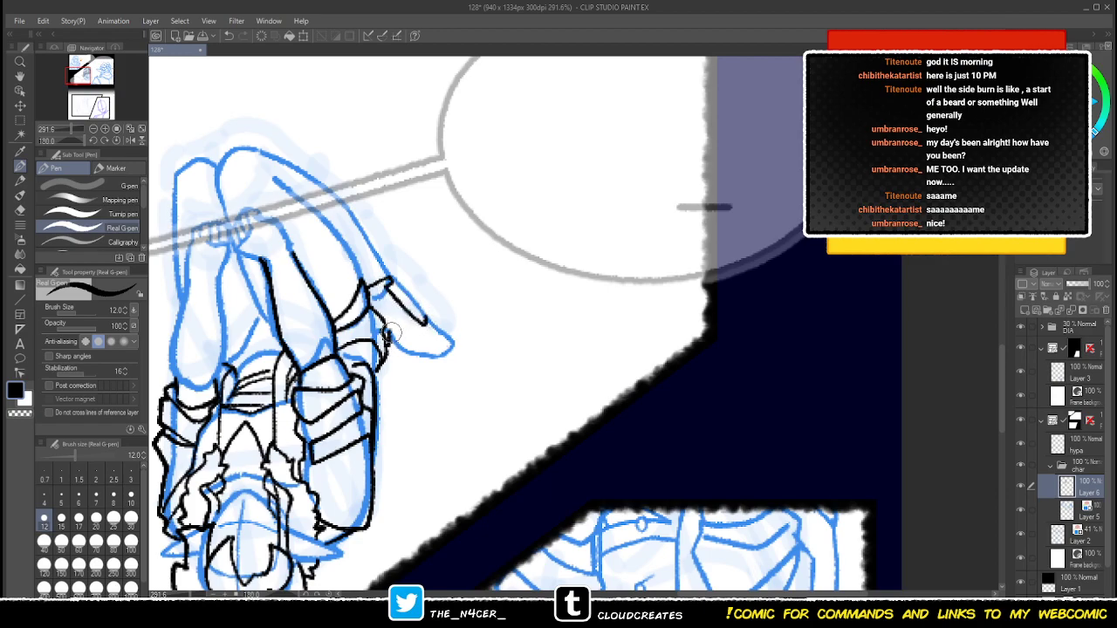
- Ink the raised foot's toe and remaining edge back to the jacket hem, and clean up the joins
mouse_move(404, 348)
mouse_down()
mouse_move(438, 340)
mouse_move(427, 316)
mouse_move(456, 353)
mouse_move(427, 320)
mouse_move(454, 352)
mouse_move(442, 361)
mouse_move(397, 329)
mouse_move(430, 356)
mouse_move(433, 340)
mouse_move(452, 350)
mouse_move(424, 312)
mouse_move(452, 340)
mouse_move(427, 348)
mouse_move(447, 360)
mouse_move(412, 351)
mouse_up()
key(ctrl+z)
key(c)
key(c)
key(c)
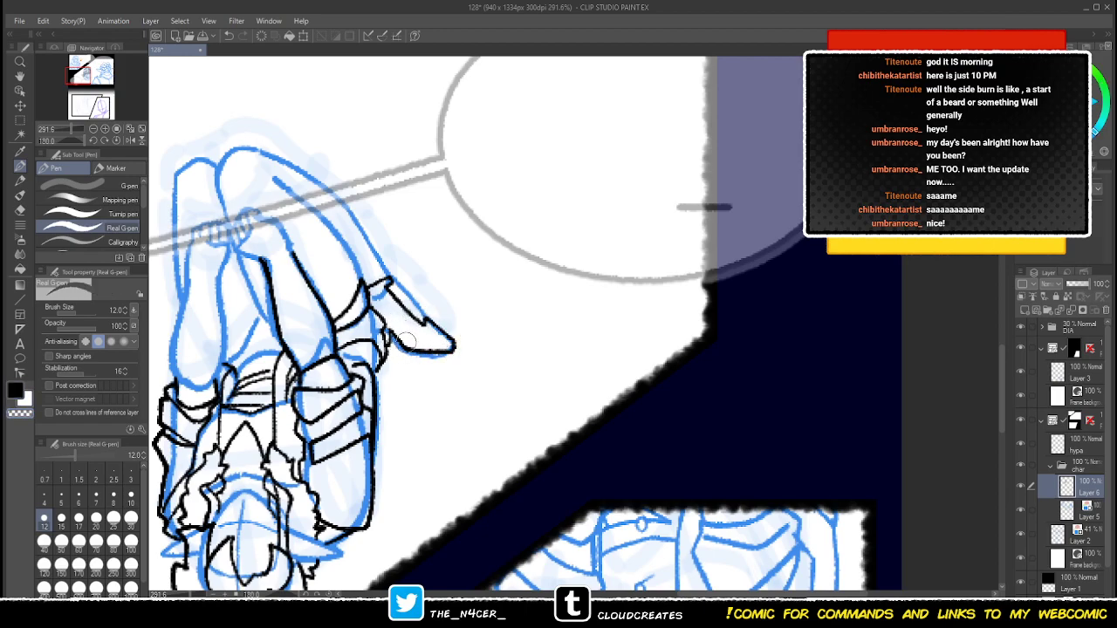
key(c)
key(x)
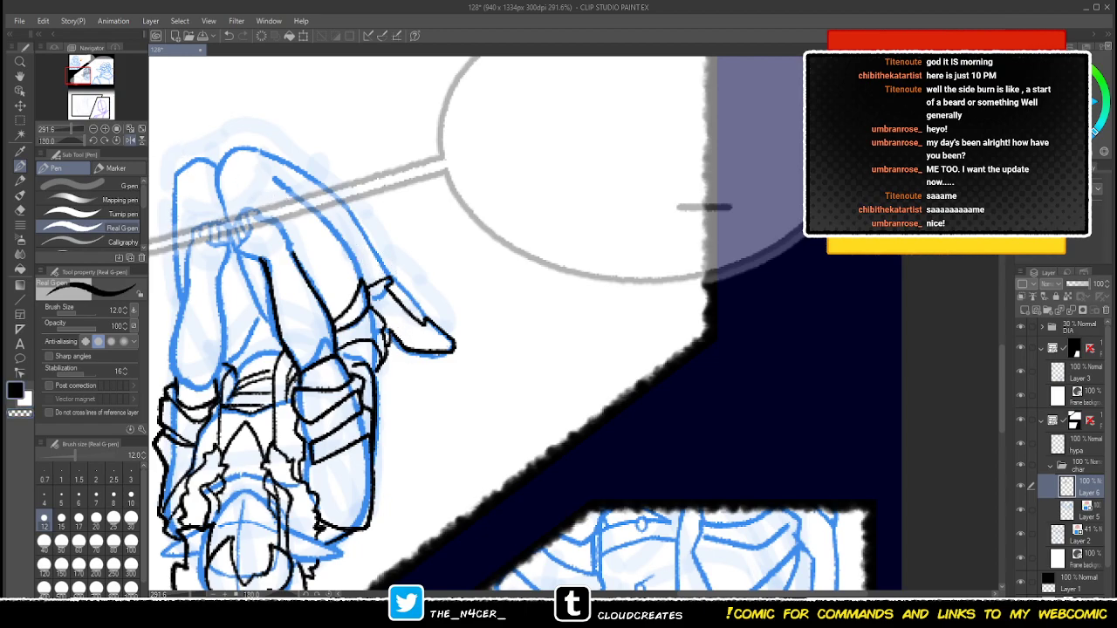
- Reset the canvas rotation to 0° so the crouching figure is upright
click(117, 140)
drag(584, 352, 278, 401)
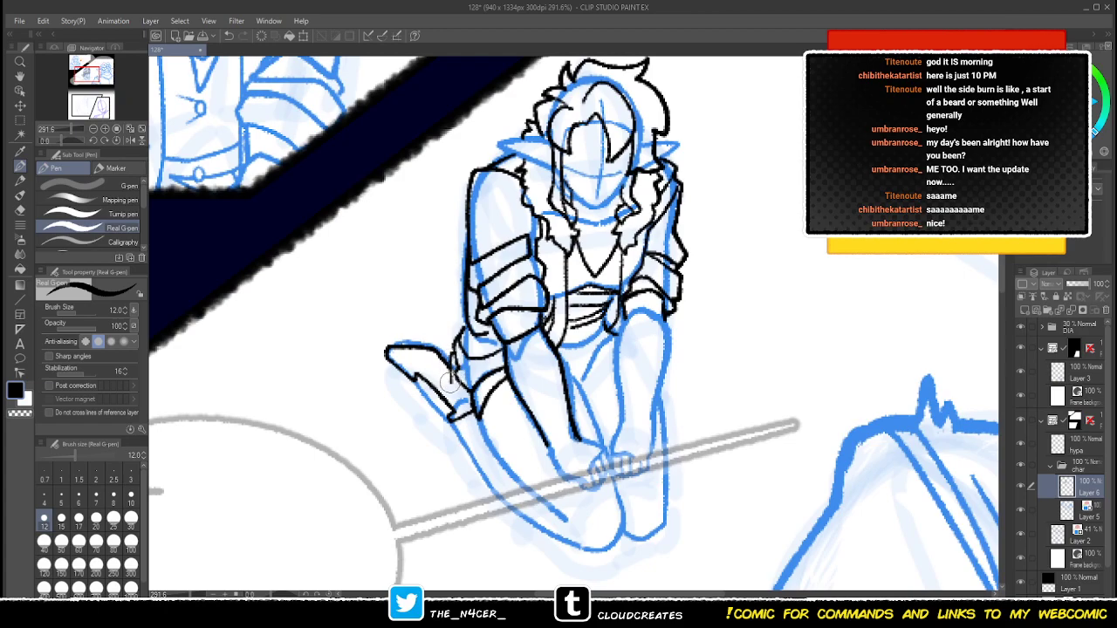
key(x)
mouse_move(579, 370)
mouse_down()
mouse_move(442, 329)
mouse_move(451, 392)
mouse_up()
key(x)
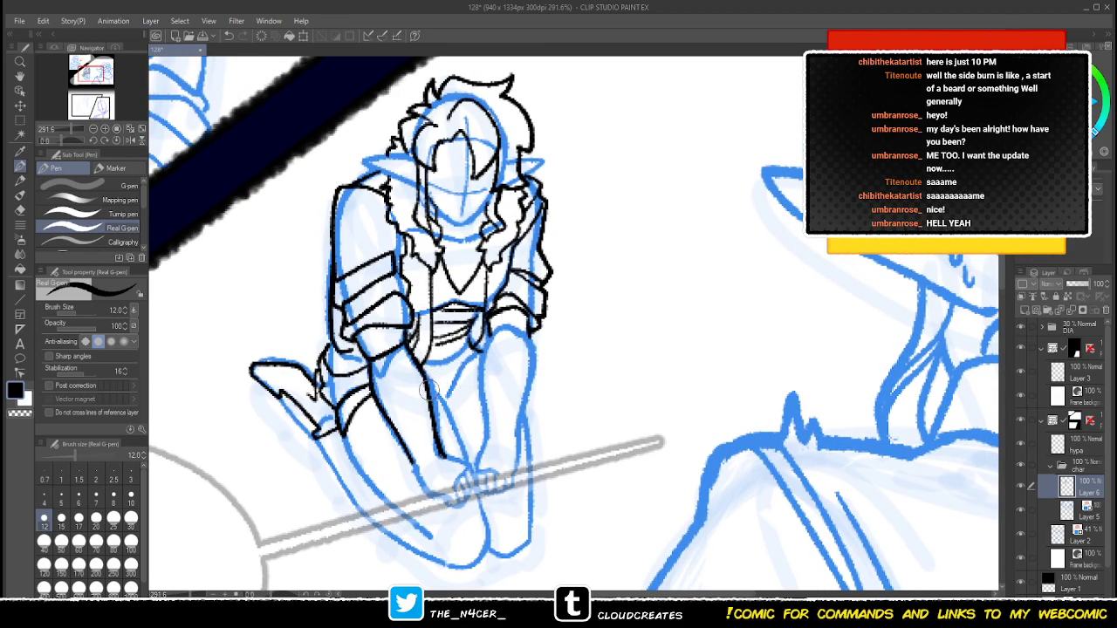
- Ink the inner thigh line below the waist and small button details at the sash's upper and lower edges
drag(454, 376, 479, 400)
drag(445, 349, 435, 354)
drag(452, 311, 448, 315)
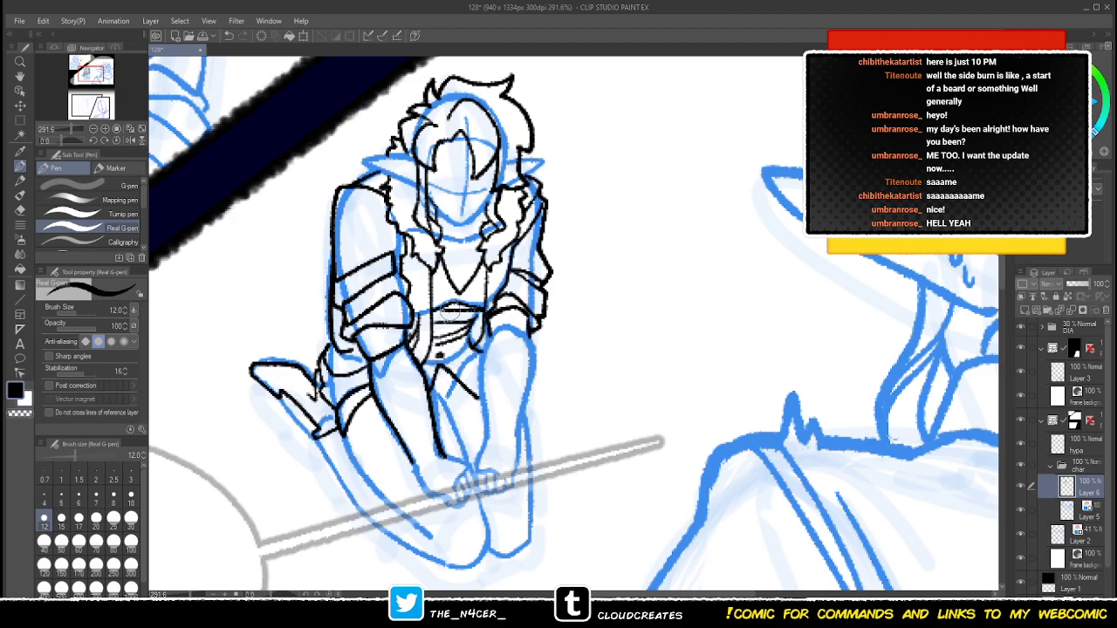
key(c)
drag(440, 353, 443, 356)
key(c)
mouse_move(502, 381)
mouse_down()
mouse_move(477, 356)
mouse_move(458, 403)
mouse_up()
key(c)
key(c)
drag(404, 334, 428, 373)
- On Layer 5, erase the blue sketch lines showing through the crouching figure's inked hair
click(1087, 511)
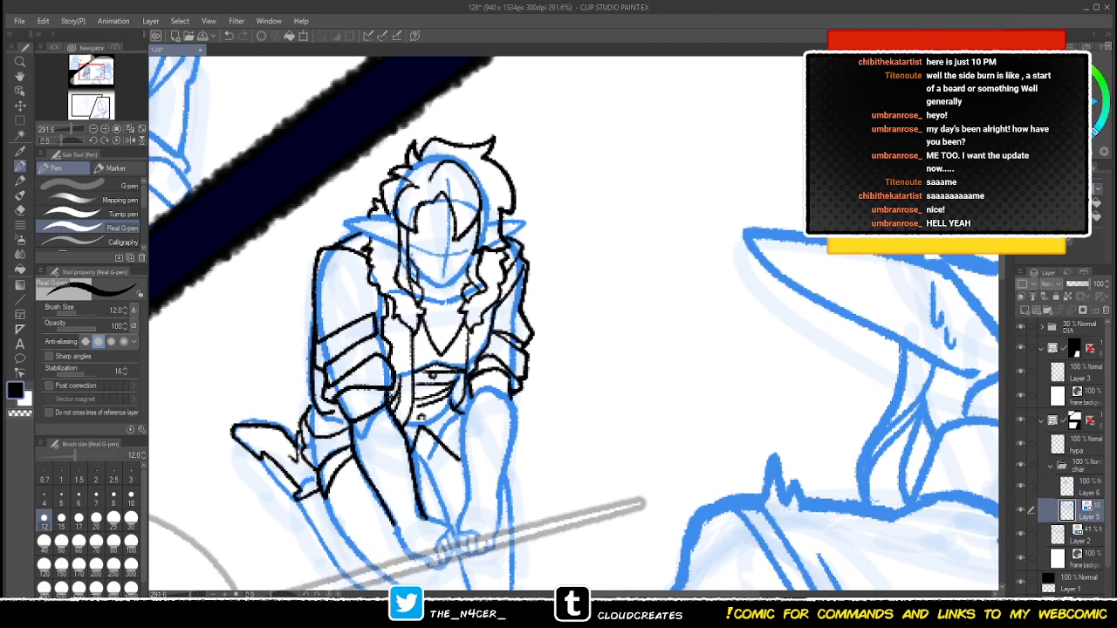
key(c)
drag(403, 260, 404, 294)
scroll(439, 275, down, 3)
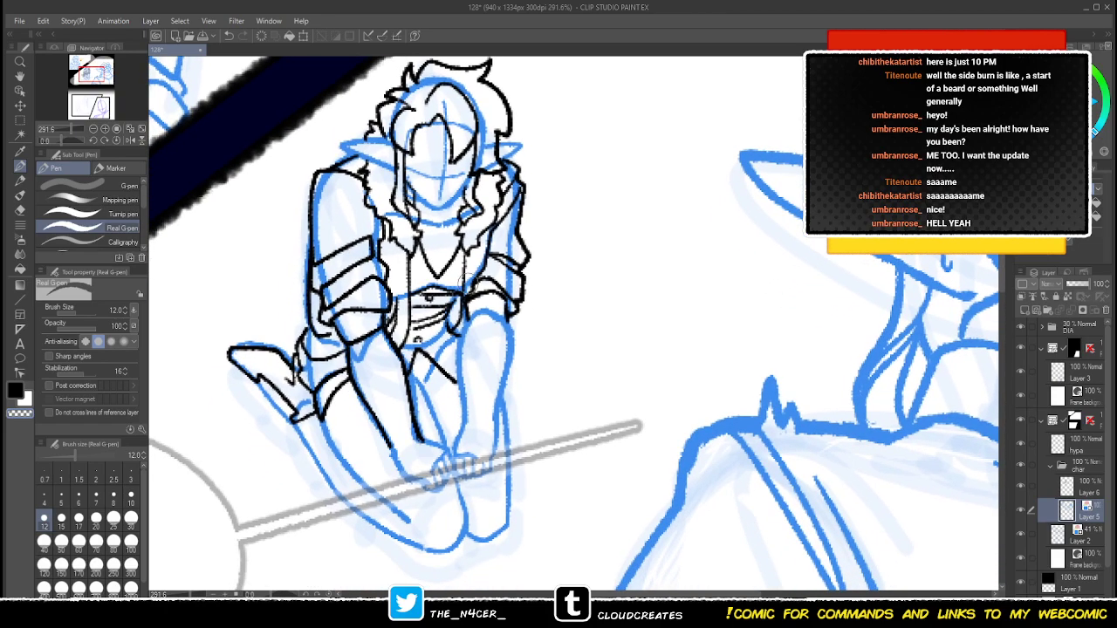
scroll(411, 261, up, 3)
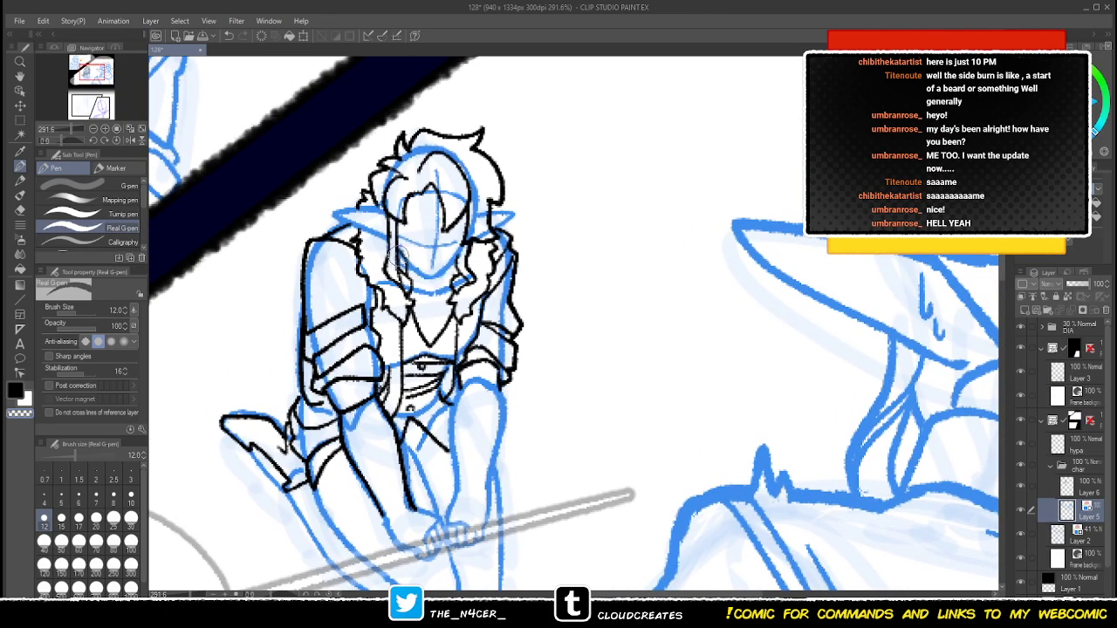
drag(398, 255, 404, 274)
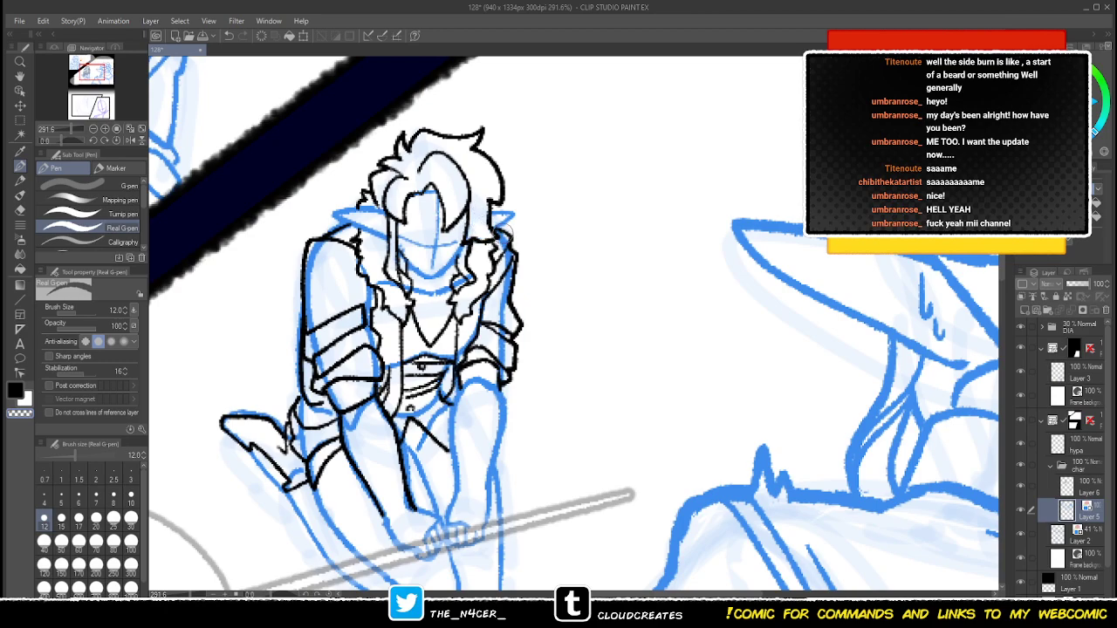
- Erase the blue sketch lines inside the sleeve on the figure's far arm and around the waist
mouse_move(494, 231)
mouse_down()
mouse_move(515, 292)
mouse_move(502, 373)
mouse_up()
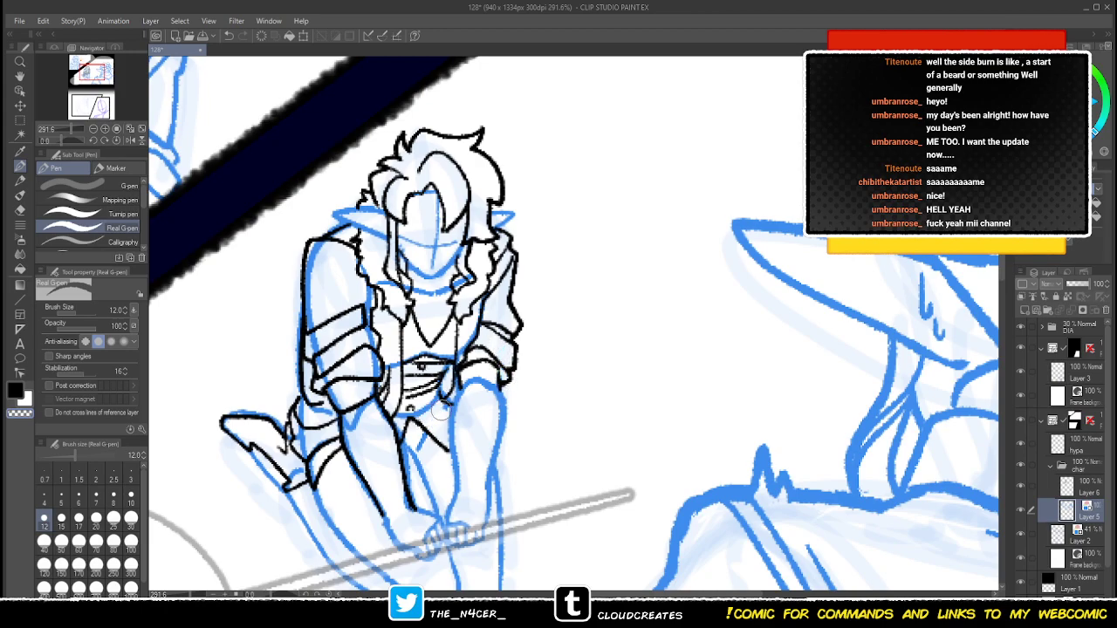
mouse_move(445, 402)
mouse_down()
mouse_move(439, 390)
mouse_move(452, 403)
mouse_up()
key(x)
key(x)
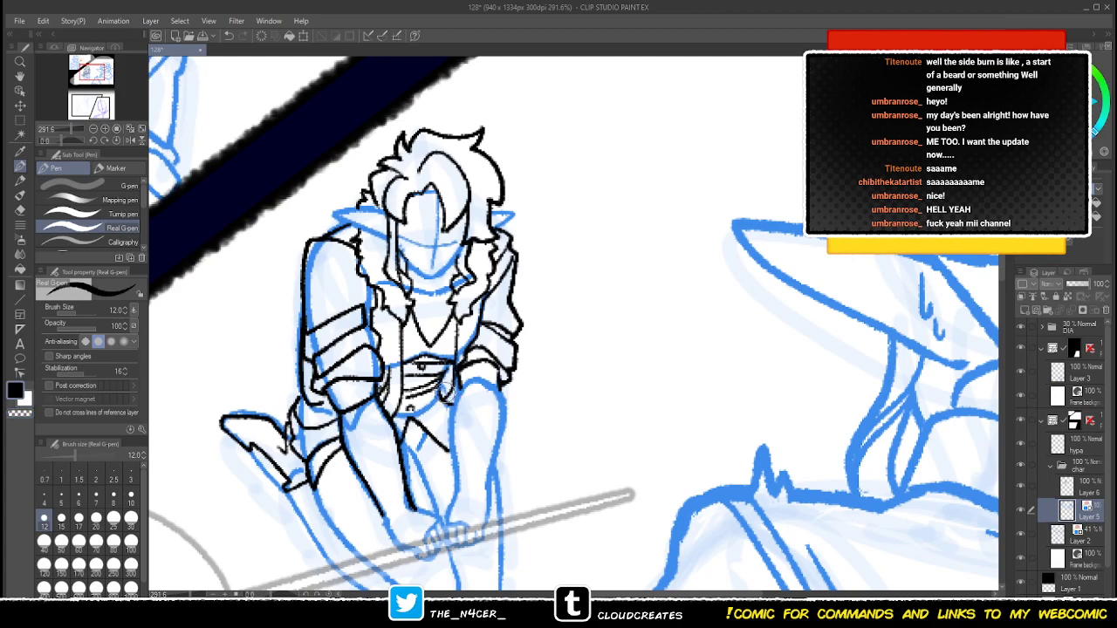
- Erase the blue sketch lines from the near sleeve, forearm, torso and jacket hem that are already inked
key(c)
key(c)
key(c)
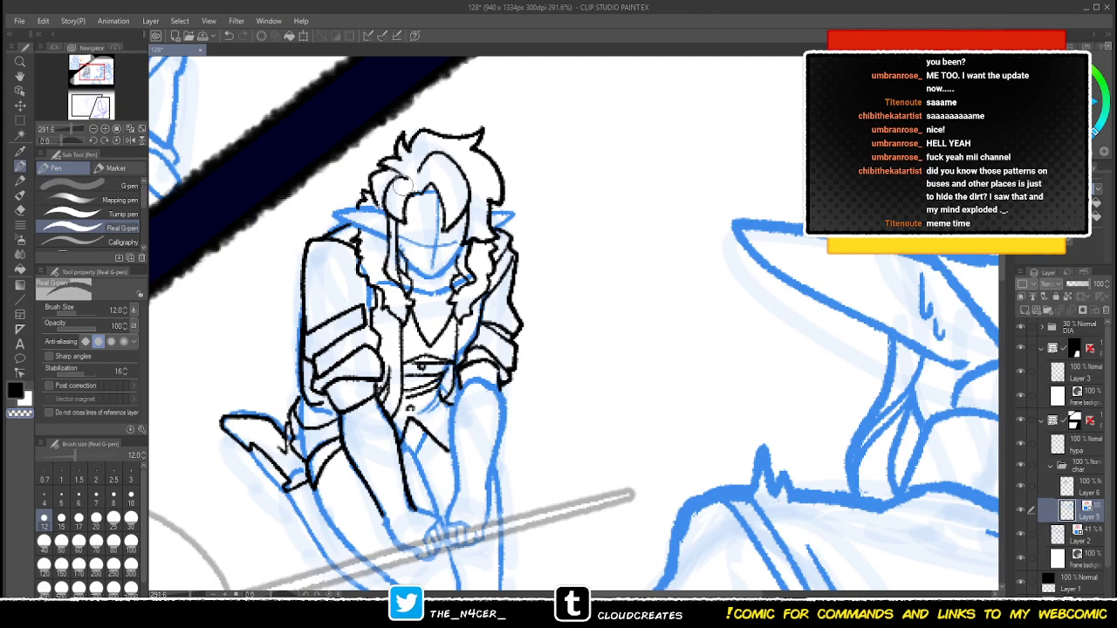
key(c)
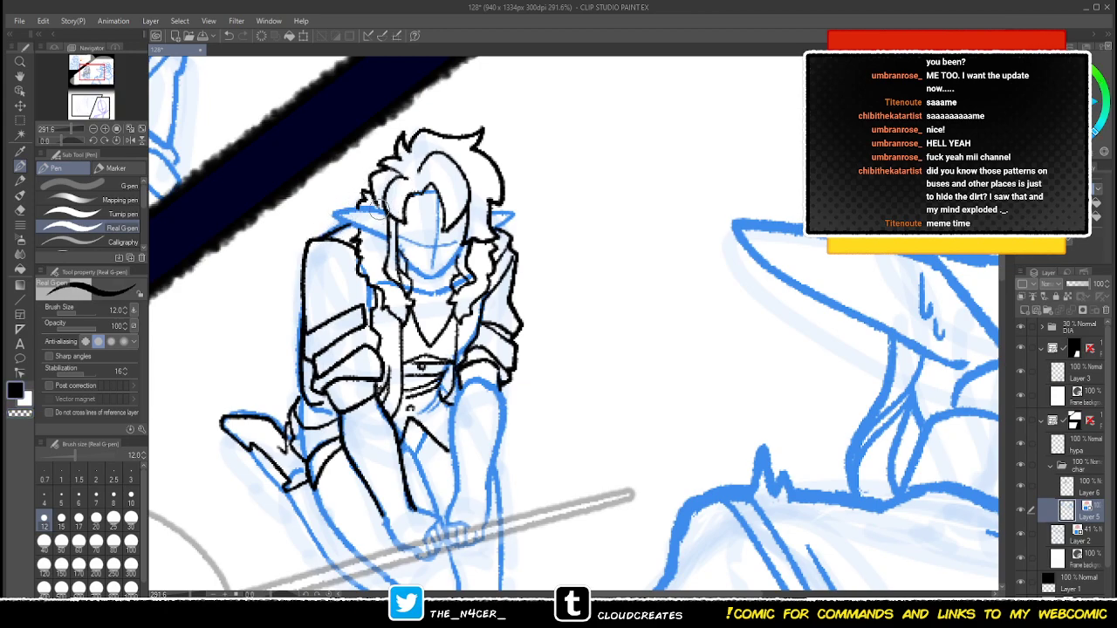
key(c)
key(c)
key(c)
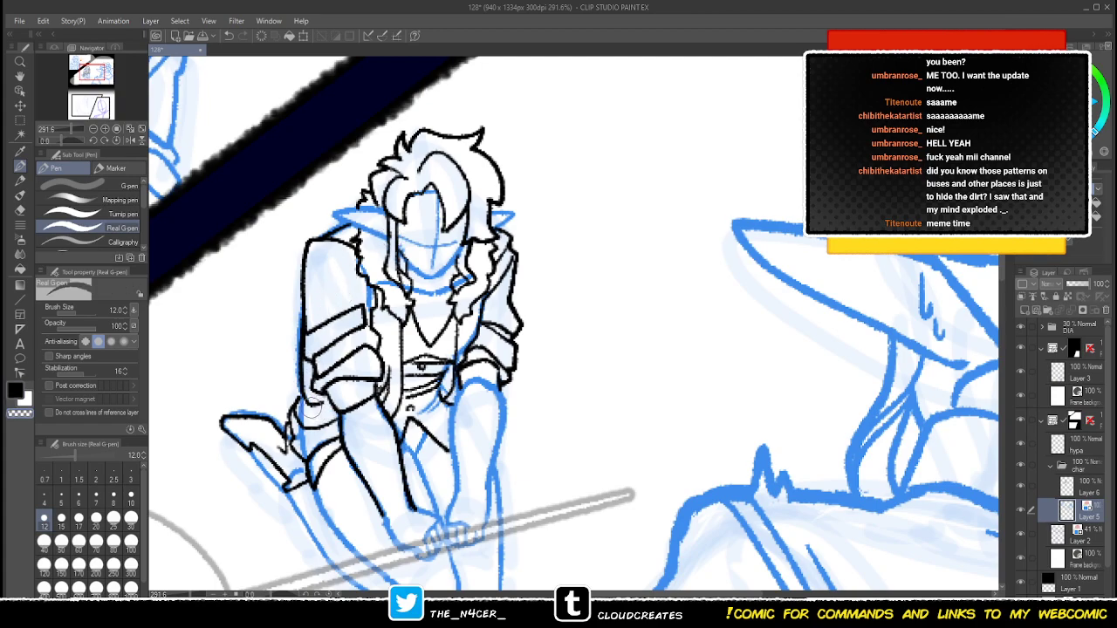
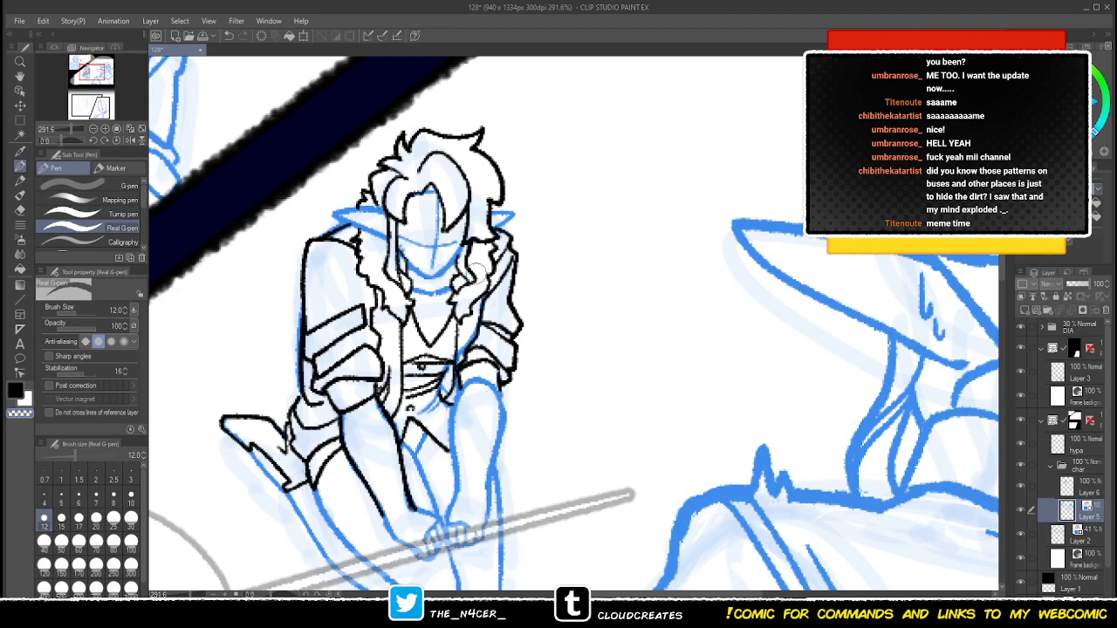
key(x)
key(x)
mouse_move(481, 279)
mouse_down()
mouse_move(446, 236)
mouse_move(430, 296)
mouse_up()
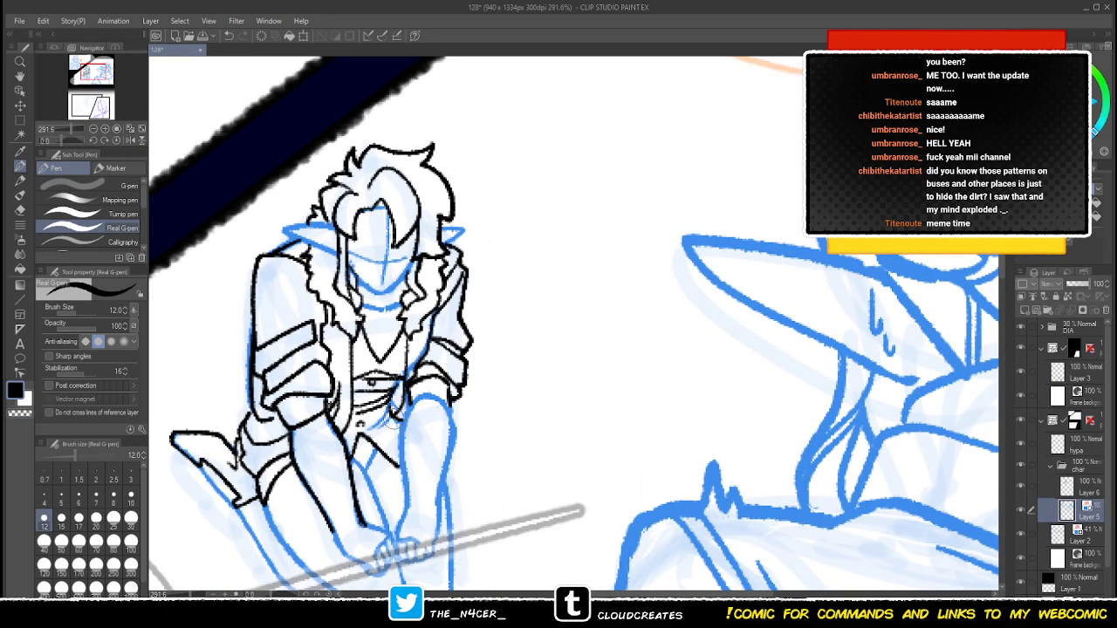
- On Layer 6, ink the face's eyebrow, closed eye and small open mouth, trimming the mouth's far end
click(1087, 489)
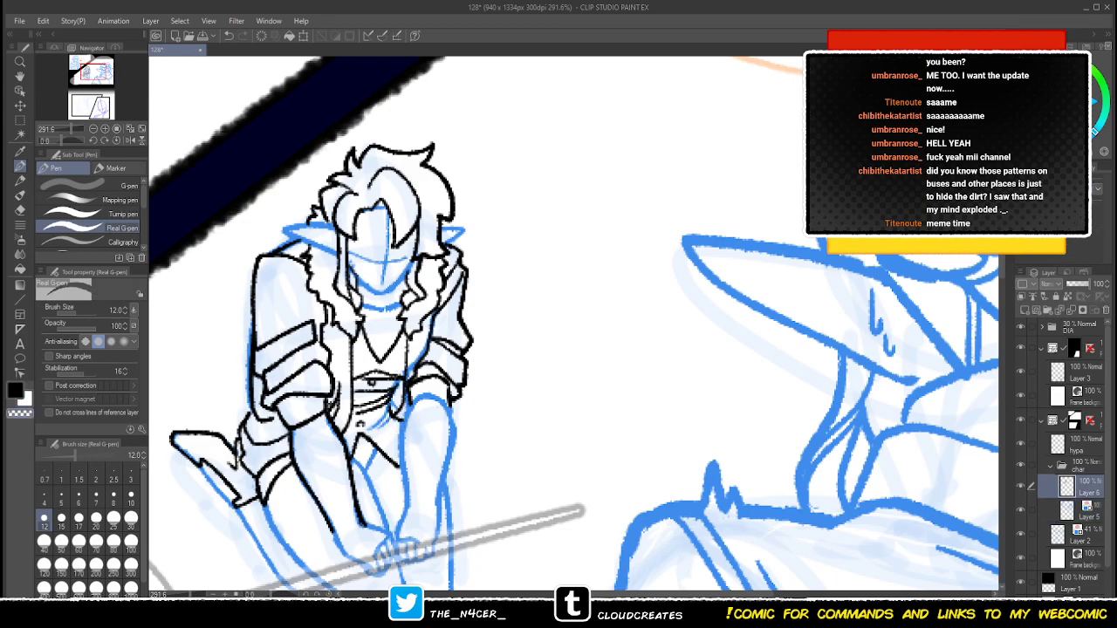
scroll(364, 232, up, 5)
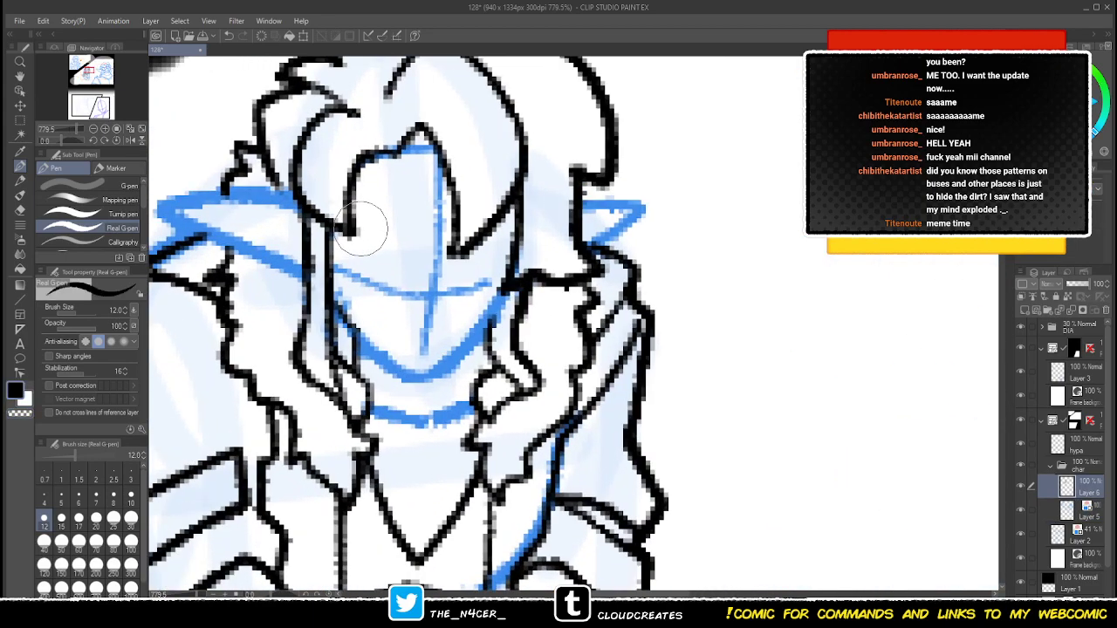
drag(364, 228, 369, 288)
mouse_move(387, 399)
mouse_down()
mouse_move(372, 387)
mouse_move(437, 385)
mouse_move(396, 402)
mouse_move(368, 380)
mouse_up()
mouse_move(359, 306)
mouse_down()
mouse_move(401, 307)
mouse_move(352, 278)
mouse_up()
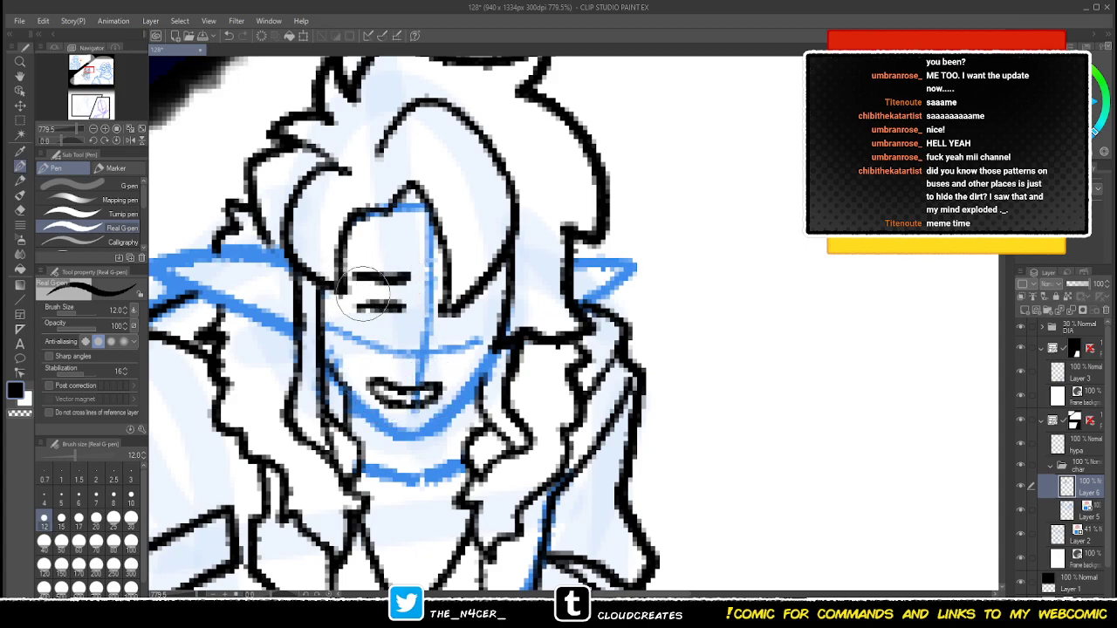
key(c)
mouse_move(436, 389)
mouse_down()
mouse_move(405, 402)
mouse_move(391, 382)
mouse_move(398, 388)
mouse_move(378, 385)
mouse_move(419, 398)
mouse_up()
key(c)
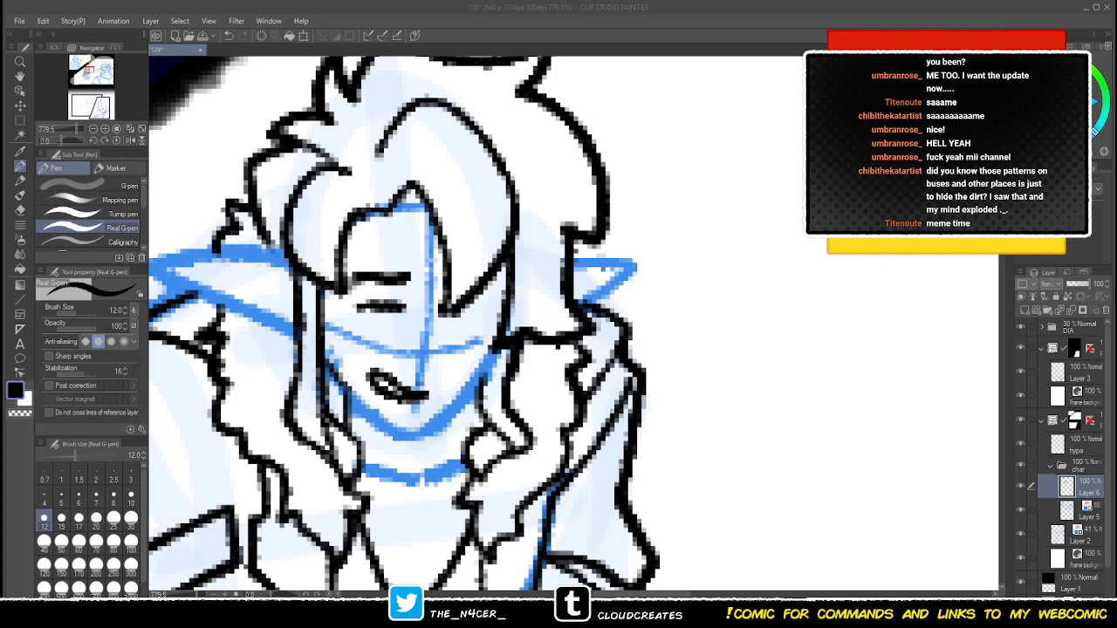
- Reshape the closed eye below the eyebrow into a short downward-curving arc
key(c)
mouse_move(360, 309)
mouse_down()
mouse_move(405, 309)
mouse_move(360, 313)
mouse_move(395, 307)
mouse_up()
key(c)
key(c)
key(c)
key(c)
key(c)
key(c)
key(c)
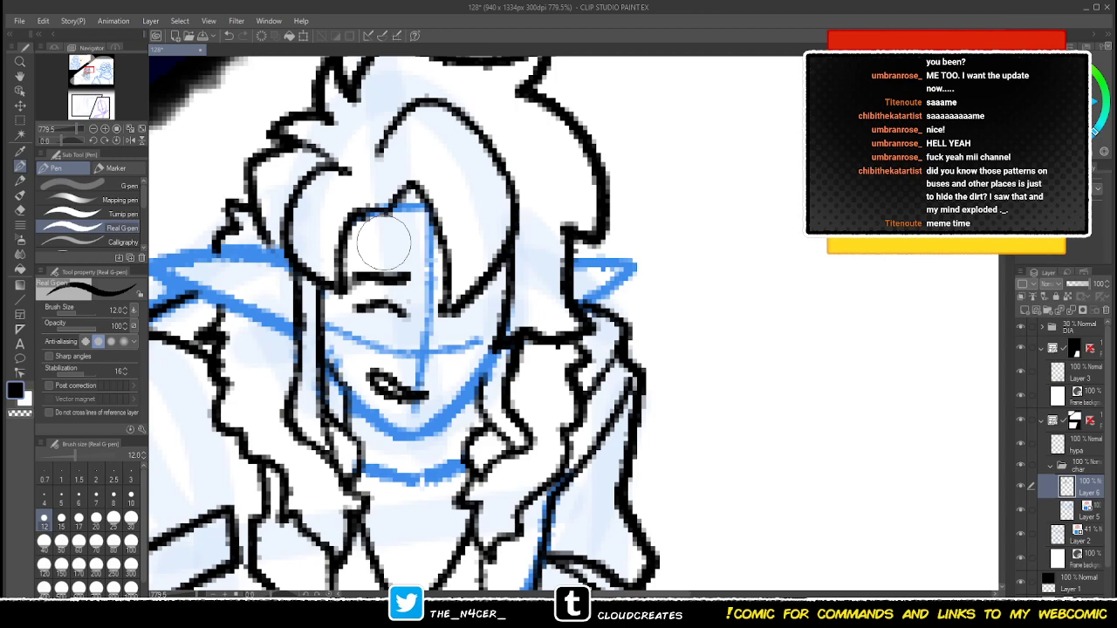
- Thin and reshape the eyebrow above the closed eye, refining its end beside the hair strand
key(c)
key(c)
key(c)
mouse_move(349, 288)
mouse_down()
mouse_move(358, 286)
mouse_move(349, 285)
mouse_up()
key(c)
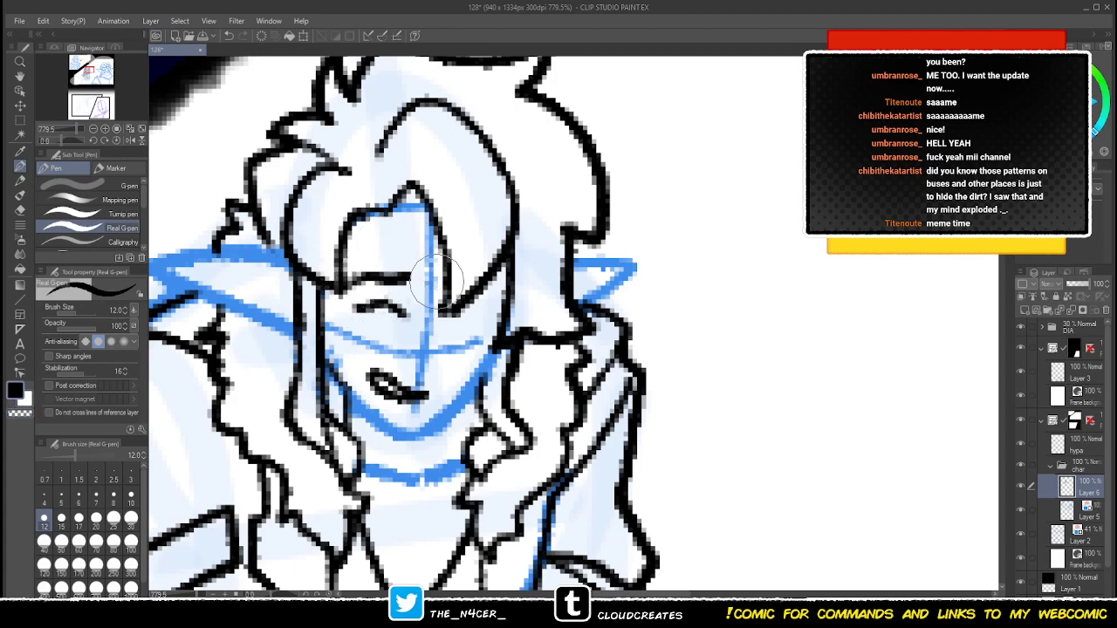
- Ink the second closed eye peeking out beneath the fringe and touch up the first eyebrow's inner end
drag(495, 300, 490, 292)
key(c)
key(c)
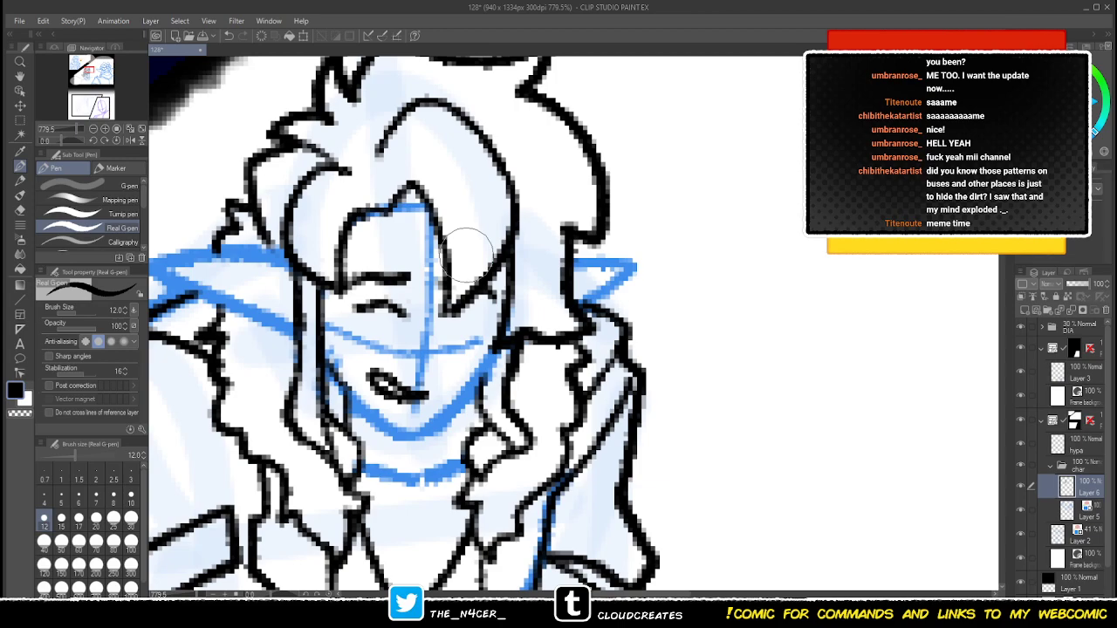
key(c)
key(c)
key(c)
key(c)
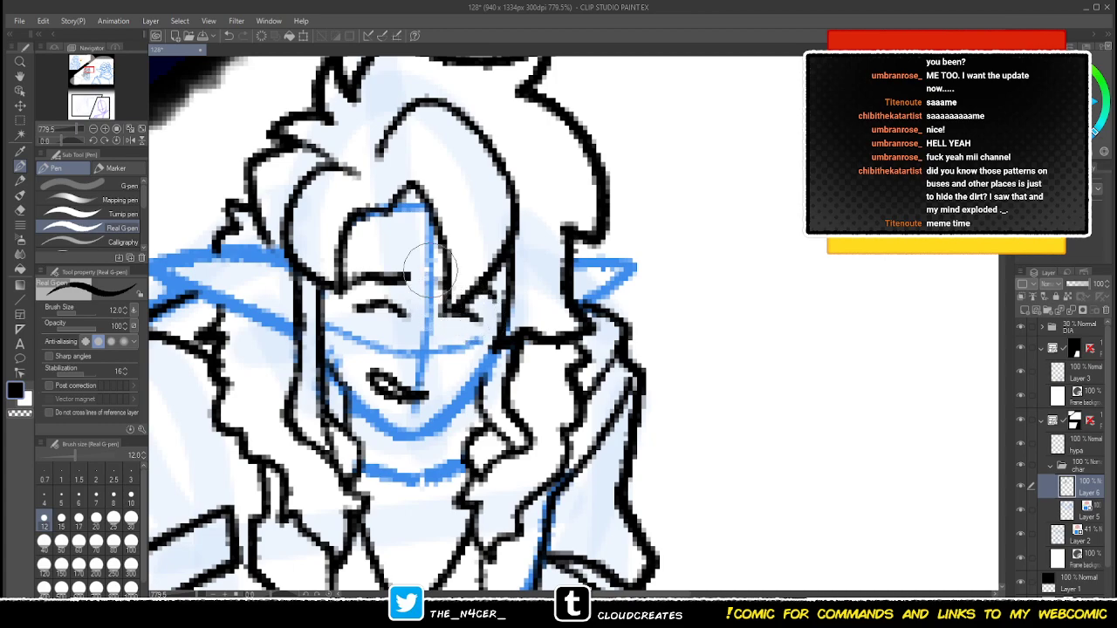
- Trim the eyebrow's inner end and touch up the small open mouth's far corner
key(c)
key(c)
key(c)
key(c)
drag(393, 390, 398, 398)
key(c)
key(c)
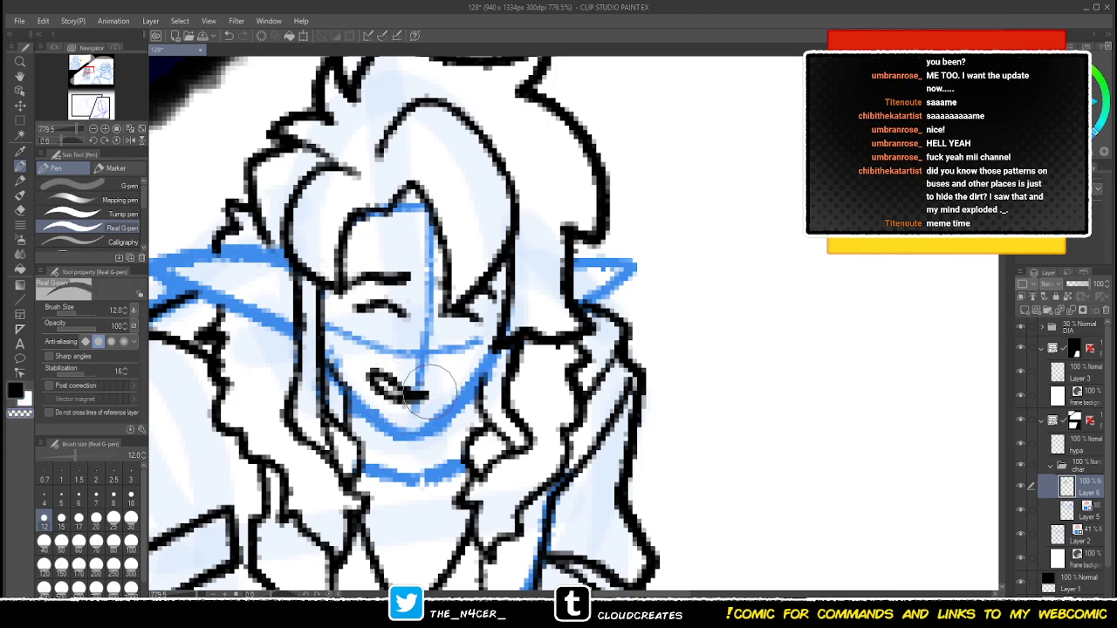
- Ink the tip of the nose as a short mark just above the mouth
key(c)
drag(422, 325, 412, 328)
drag(401, 377, 429, 376)
key(ctrl+z)
key(c)
key(x)
key(x)
drag(403, 382, 429, 371)
key(ctrl+z)
key(c)
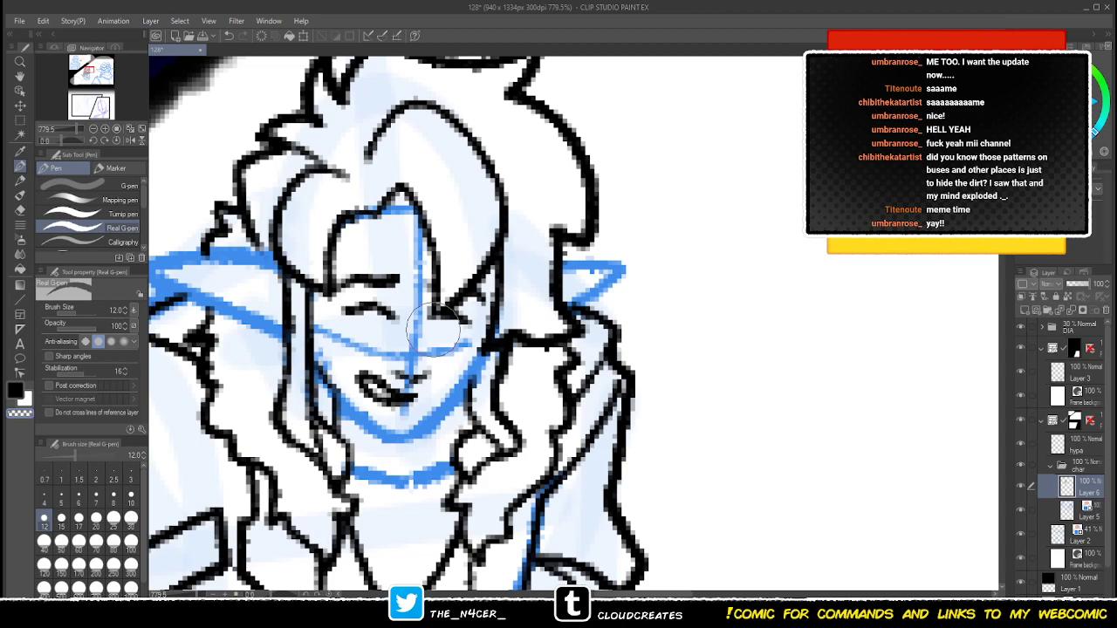
- Refine the nose tip into a small upturned hook and trim its outer end
key(x)
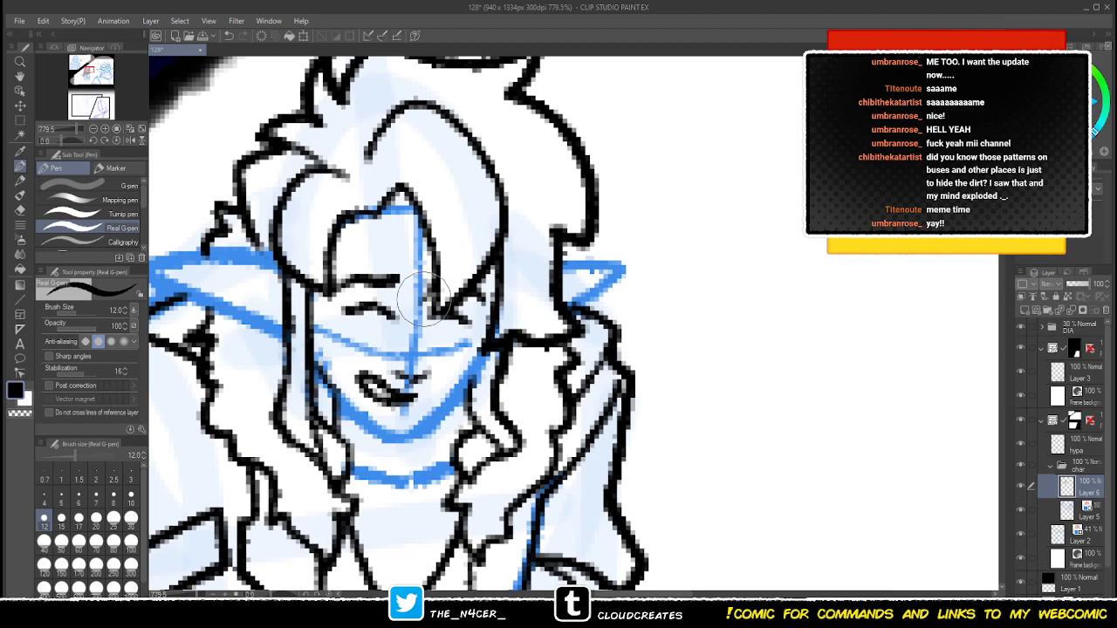
key(c)
key(c)
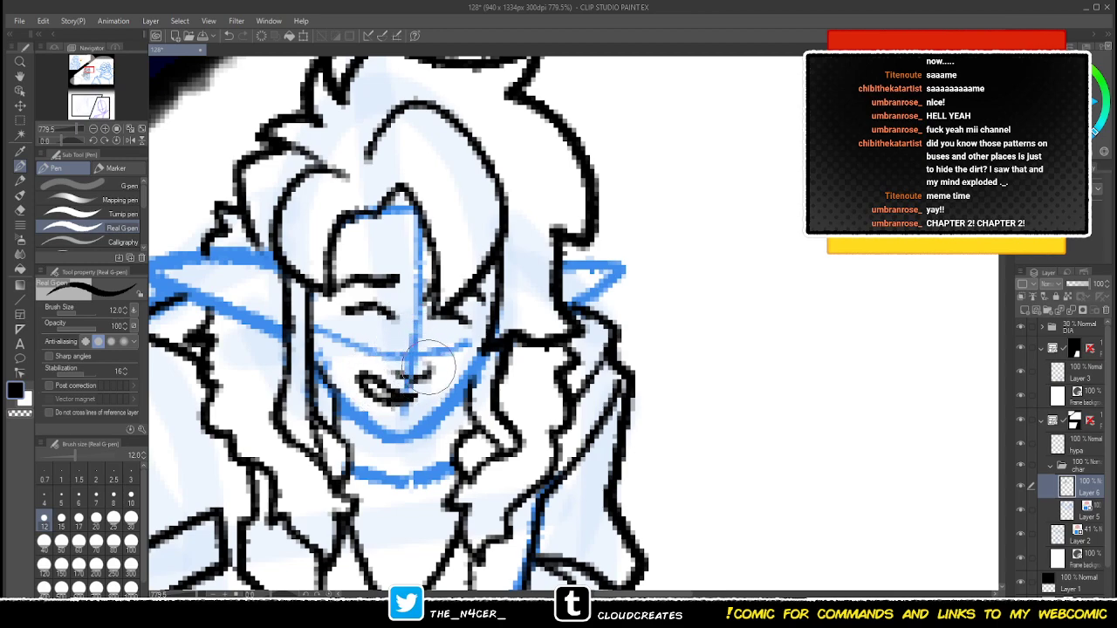
key(c)
drag(424, 379, 420, 382)
key(x)
key(x)
key(c)
key(c)
key(x)
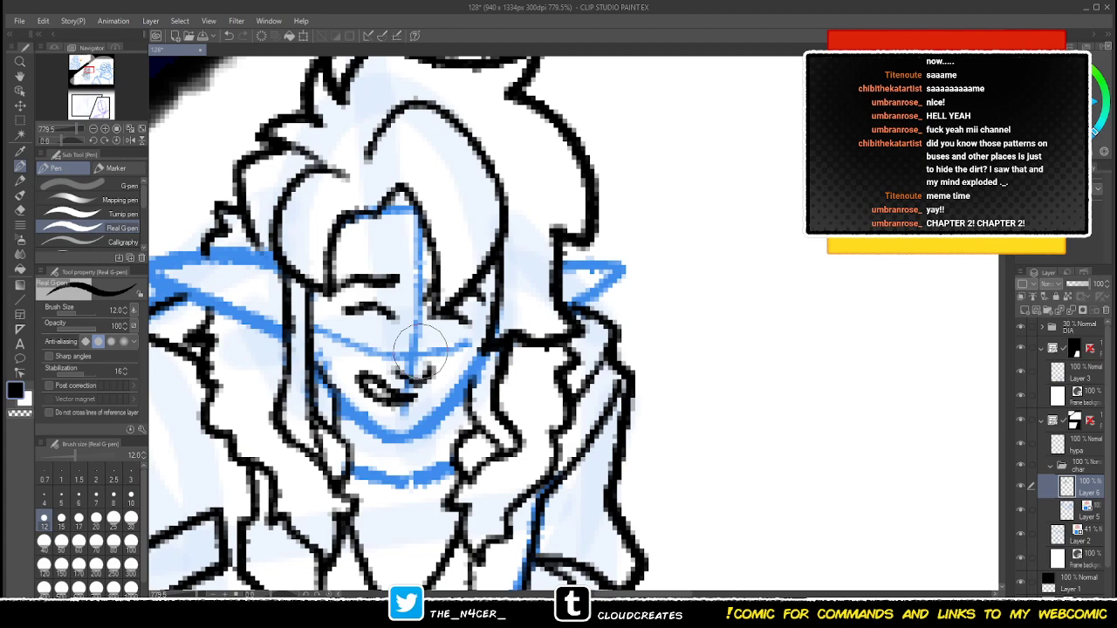
key(c)
drag(434, 360, 417, 367)
- Touch up the second closed eye beneath the fringe and the eyebrow's outer end beside the hair
key(c)
key(c)
key(c)
drag(435, 322, 469, 292)
key(c)
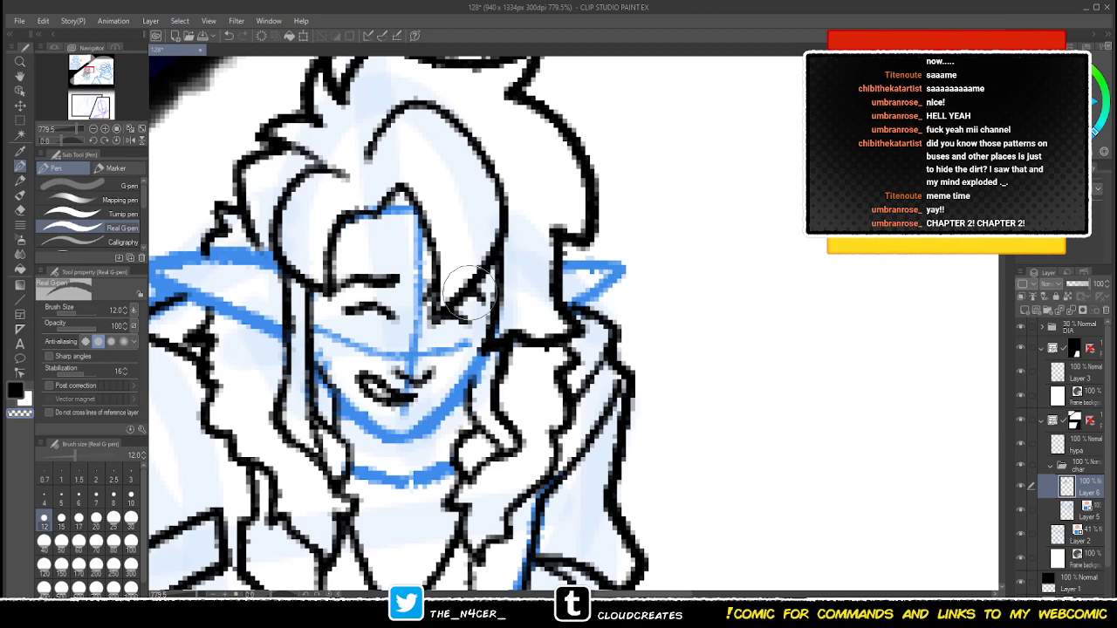
key(c)
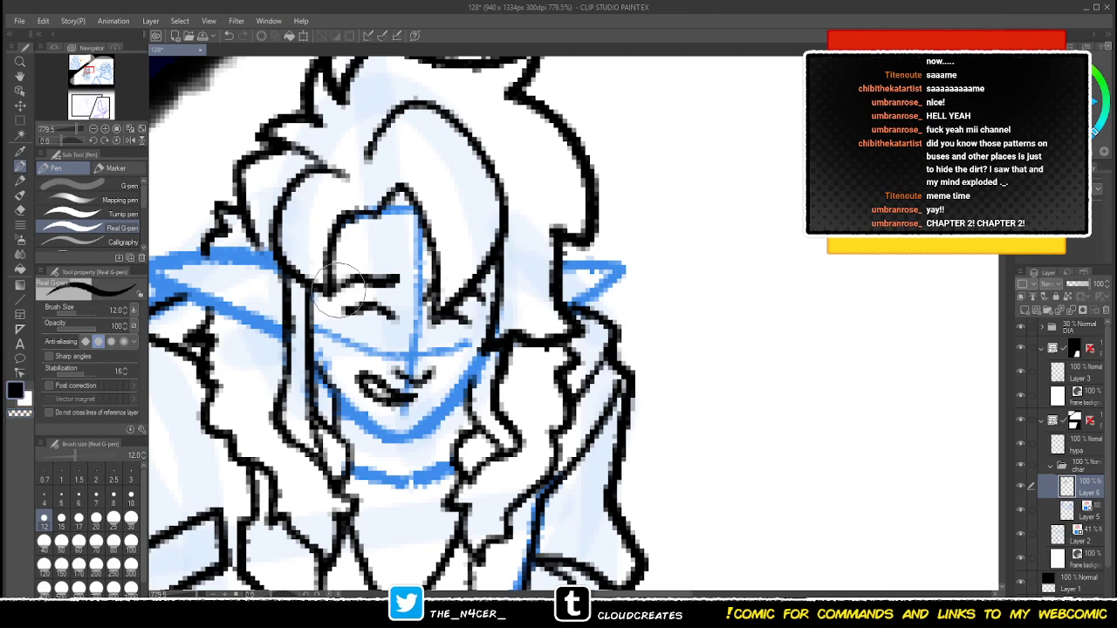
key(c)
mouse_move(333, 288)
mouse_down()
mouse_move(336, 261)
mouse_move(353, 285)
mouse_move(337, 296)
mouse_move(361, 280)
mouse_up()
key(c)
key(c)
key(c)
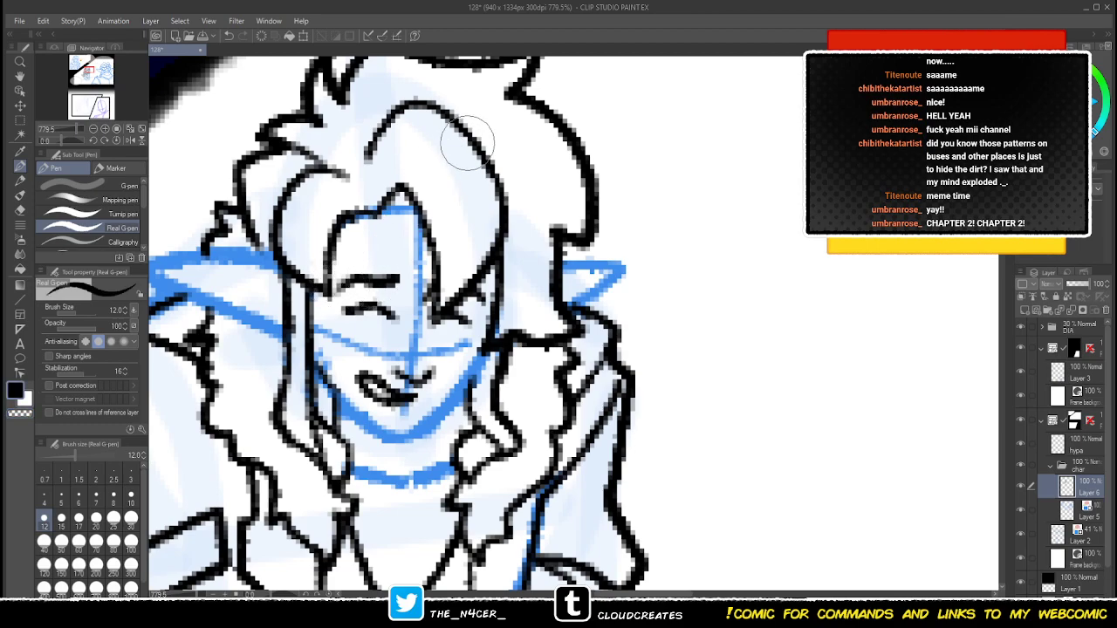
- Erase the stray collar ink where it meets the hair strand beside the far cheek
key(c)
key(c)
mouse_move(507, 334)
mouse_down()
mouse_move(478, 351)
mouse_move(514, 339)
mouse_move(477, 360)
mouse_move(494, 329)
mouse_up()
key(c)
key(c)
mouse_move(485, 363)
mouse_down()
mouse_move(492, 322)
mouse_move(585, 333)
mouse_move(522, 352)
mouse_move(553, 331)
mouse_move(564, 328)
mouse_move(531, 340)
mouse_move(588, 332)
mouse_move(526, 334)
mouse_move(580, 352)
mouse_up()
key(c)
key(c)
key(c)
key(c)
key(c)
key(c)
key(c)
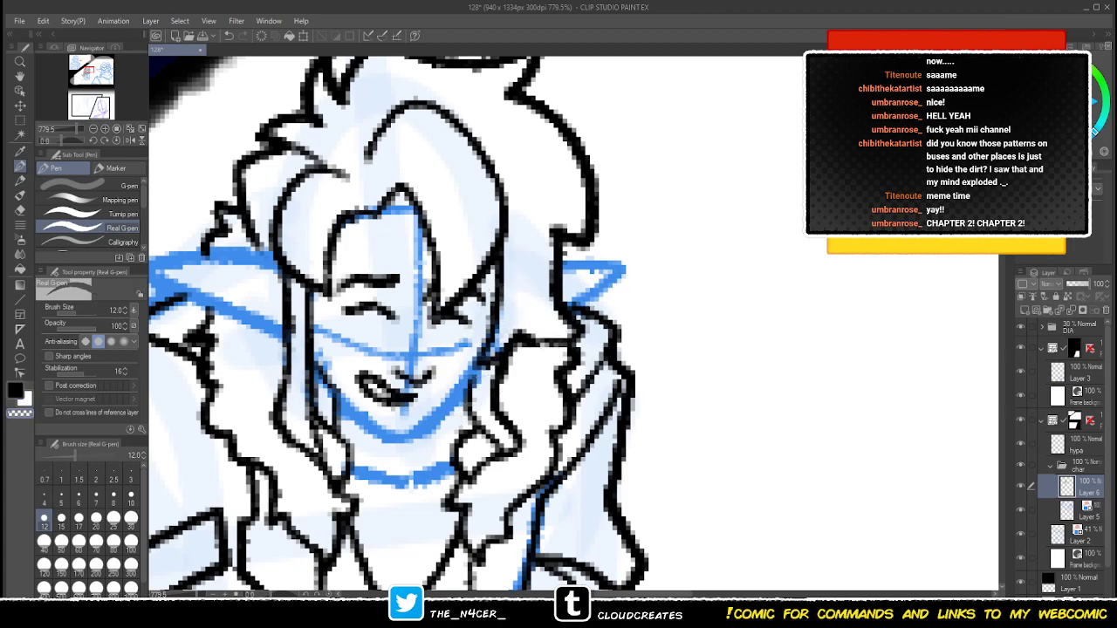
- Erase leftover sketch marks beside the far cheek on Layer 5 and return to Layer 6
click(1087, 514)
key(c)
key(c)
mouse_move(490, 354)
mouse_down()
mouse_move(506, 303)
mouse_move(522, 307)
mouse_move(544, 346)
mouse_up()
click(1087, 489)
key(c)
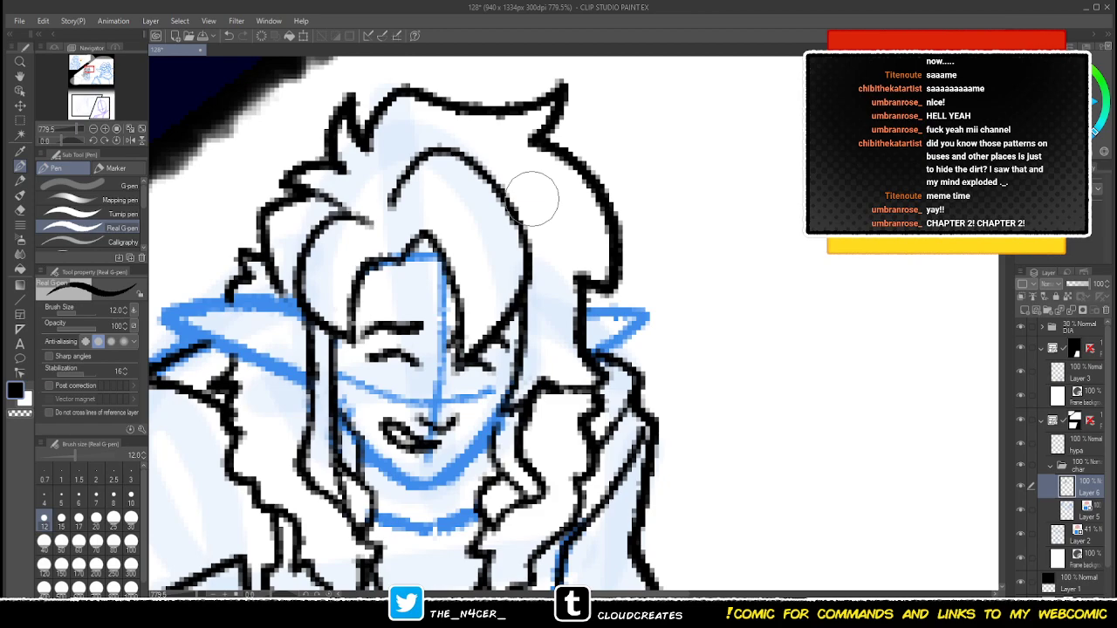
- Erase the blue vertical and curved guidelines across the face on Layer 5
click(1089, 513)
key(c)
drag(444, 278, 419, 451)
mouse_move(410, 401)
mouse_down()
mouse_move(358, 373)
mouse_move(351, 380)
mouse_up()
mouse_move(471, 384)
mouse_down()
mouse_move(486, 382)
mouse_move(477, 398)
mouse_up()
key(c)
key(c)
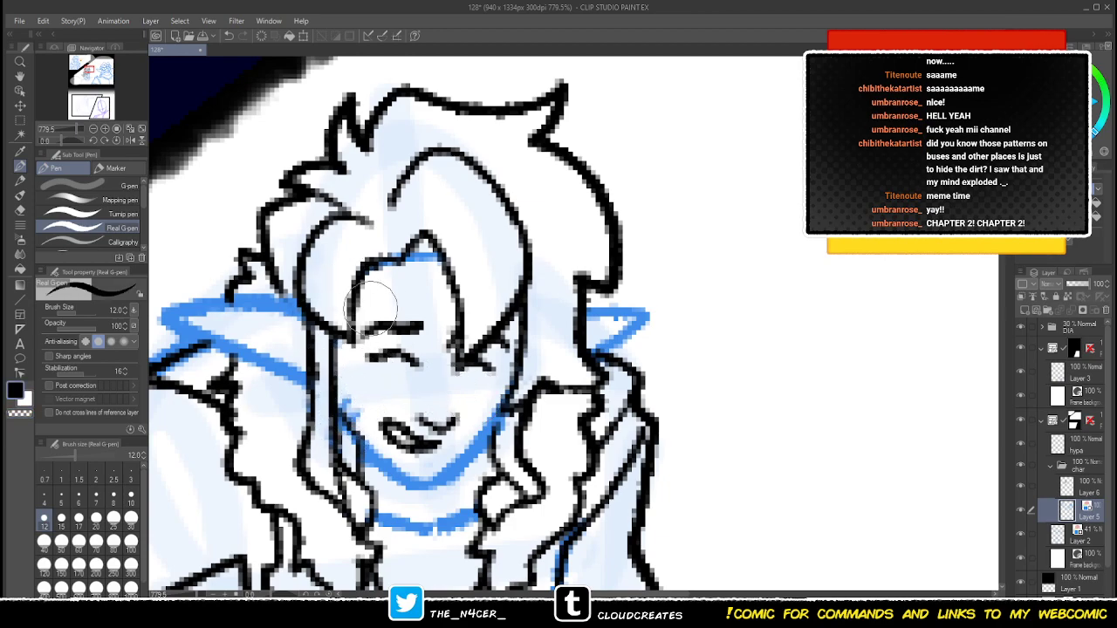
drag(387, 328, 368, 336)
key(ctrl+z)
drag(355, 339, 388, 324)
key(ctrl+z)
- Rework the sketched jawline beside the long hair strand on Layer 5
drag(409, 455, 399, 449)
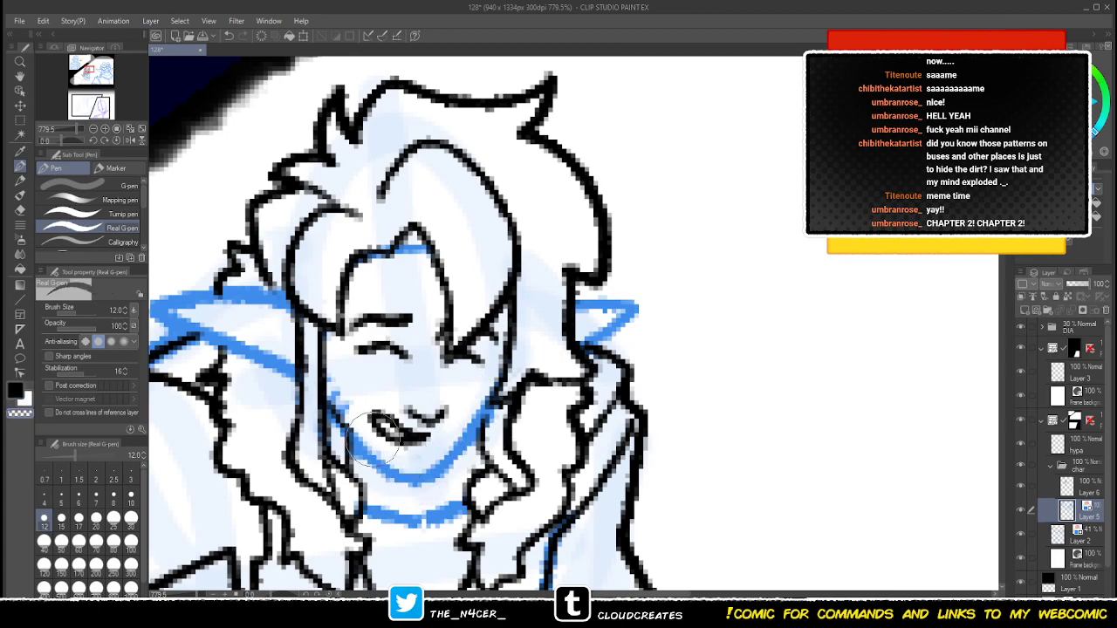
key(c)
key(c)
drag(353, 452, 338, 425)
key(c)
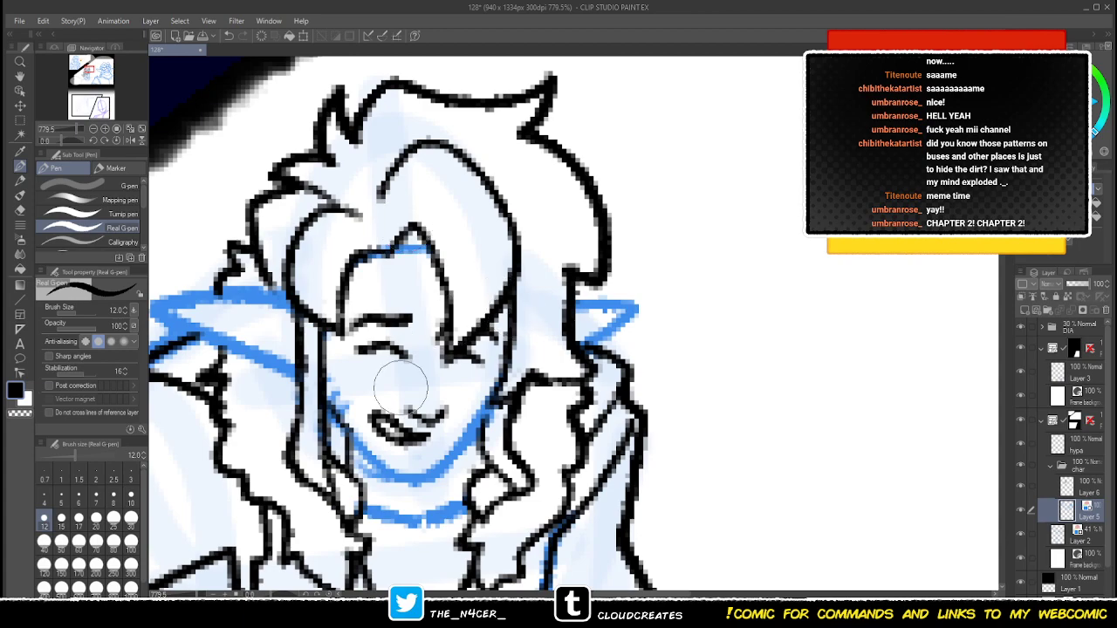
drag(335, 397, 358, 380)
- On Layer 6, touch up the fringe tip between the eyes and clean up the nose line
click(1088, 489)
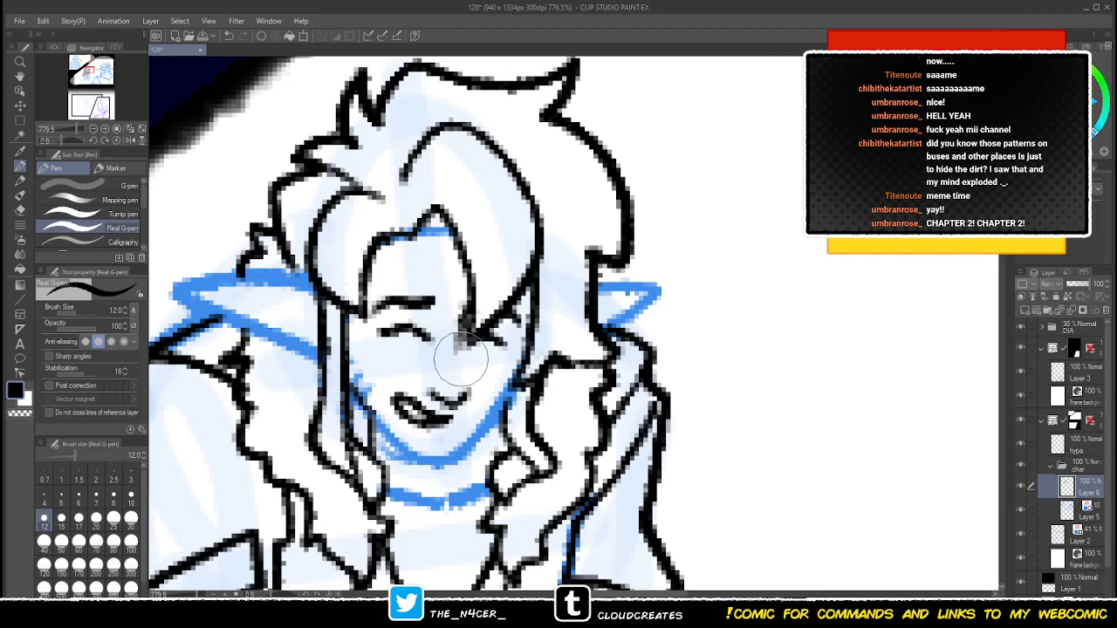
drag(463, 354, 463, 333)
key(x)
drag(434, 388, 451, 404)
key(x)
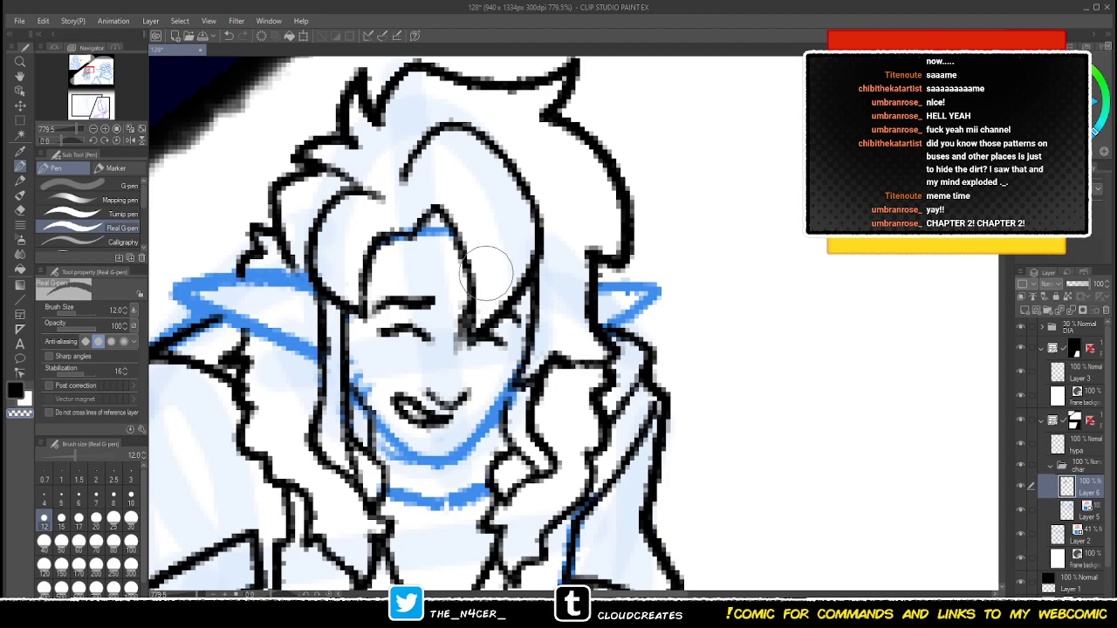
- Erase the small open mouth below the nose
key(c)
drag(398, 399, 434, 430)
key(ctrl+z)
key(c)
drag(392, 395, 442, 418)
key(x)
key(x)
key(c)
key(x)
key(x)
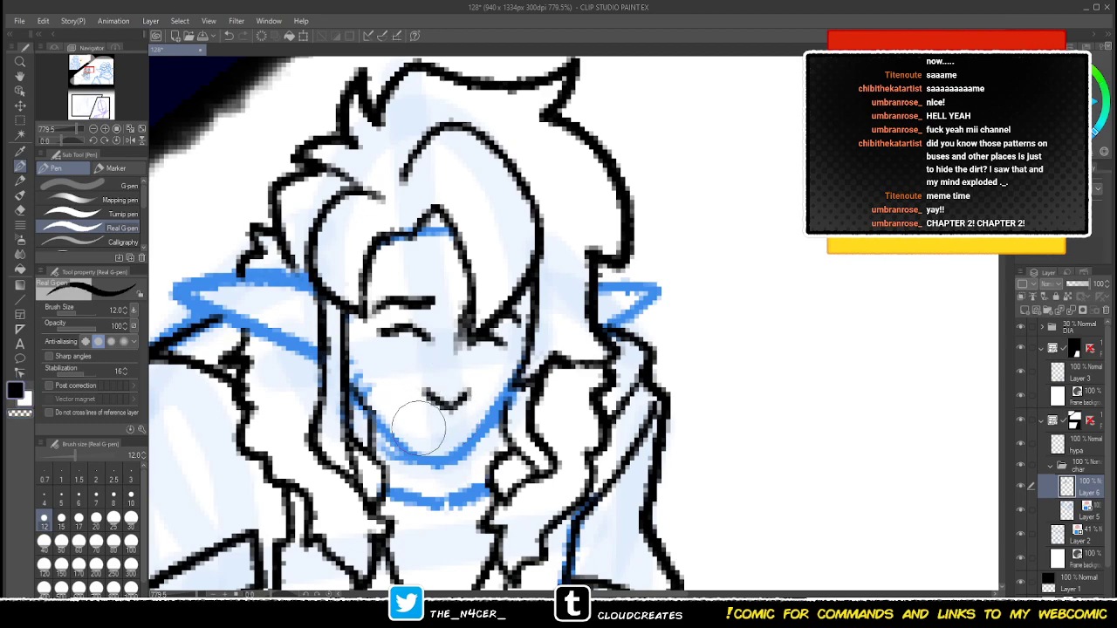
mouse_move(464, 427)
mouse_down()
mouse_move(430, 432)
mouse_move(408, 415)
mouse_move(434, 415)
mouse_move(399, 405)
mouse_move(455, 432)
mouse_move(415, 418)
mouse_move(427, 427)
mouse_move(451, 404)
mouse_up()
- Ink a new open, smiling mouth slightly lower beneath the nose, refining its outline
key(c)
key(x)
key(x)
key(c)
key(c)
key(c)
key(c)
key(c)
key(c)
key(c)
key(c)
key(c)
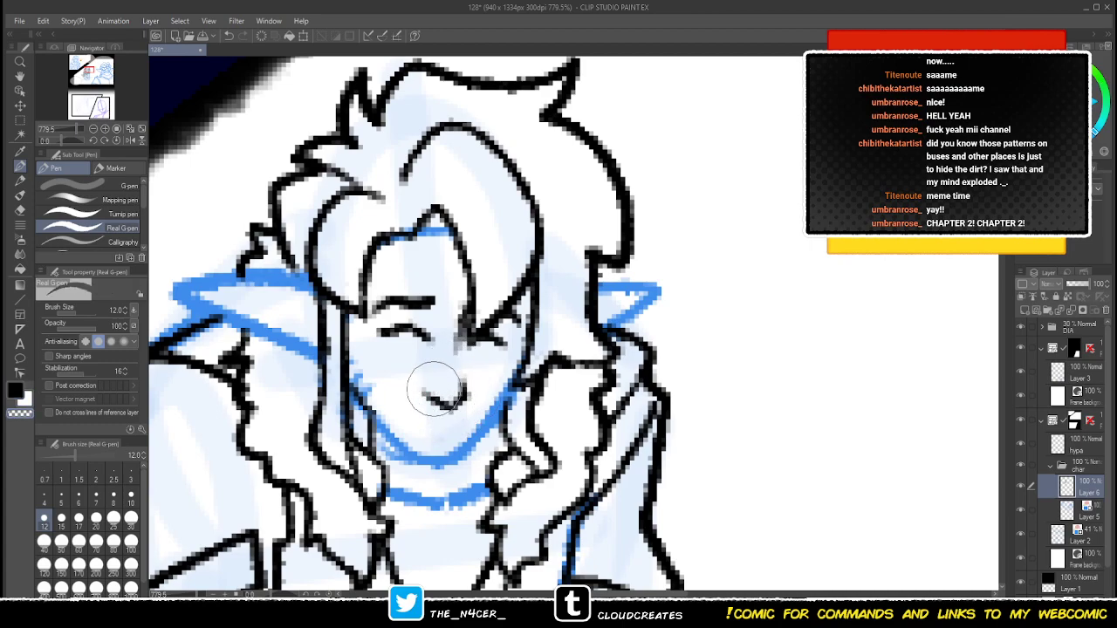
key(c)
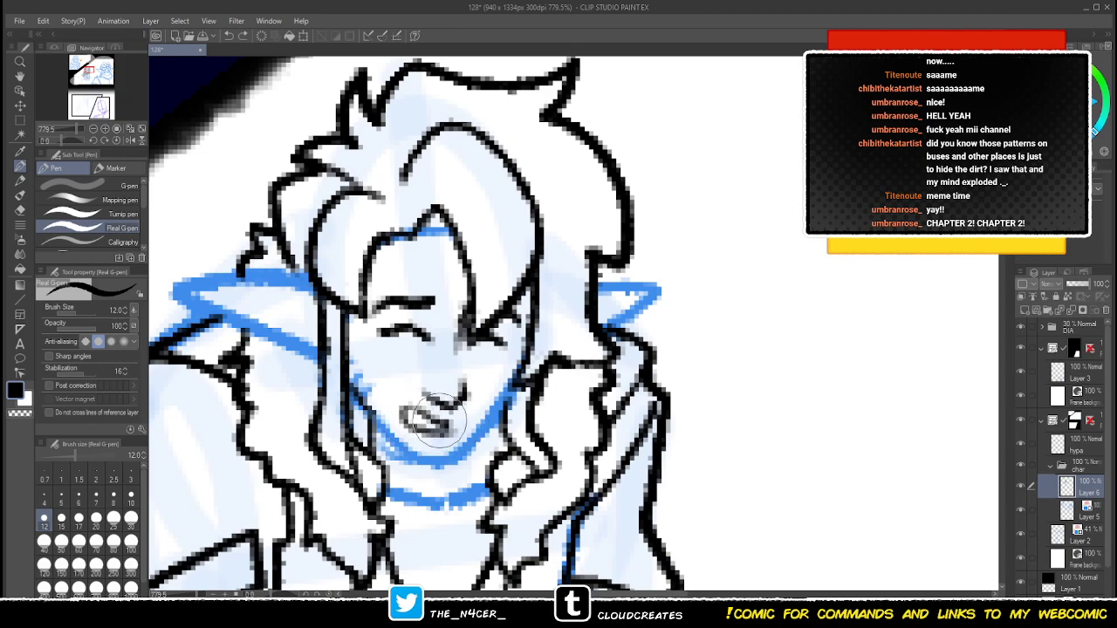
key(c)
key(c)
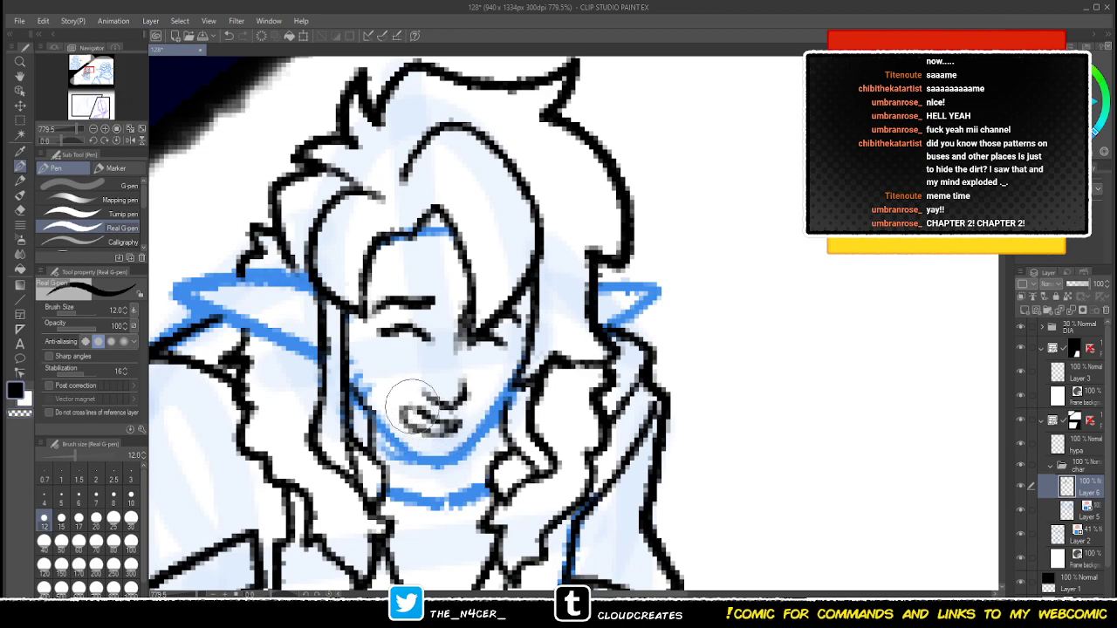
key(c)
key(c)
key(c)
key(c)
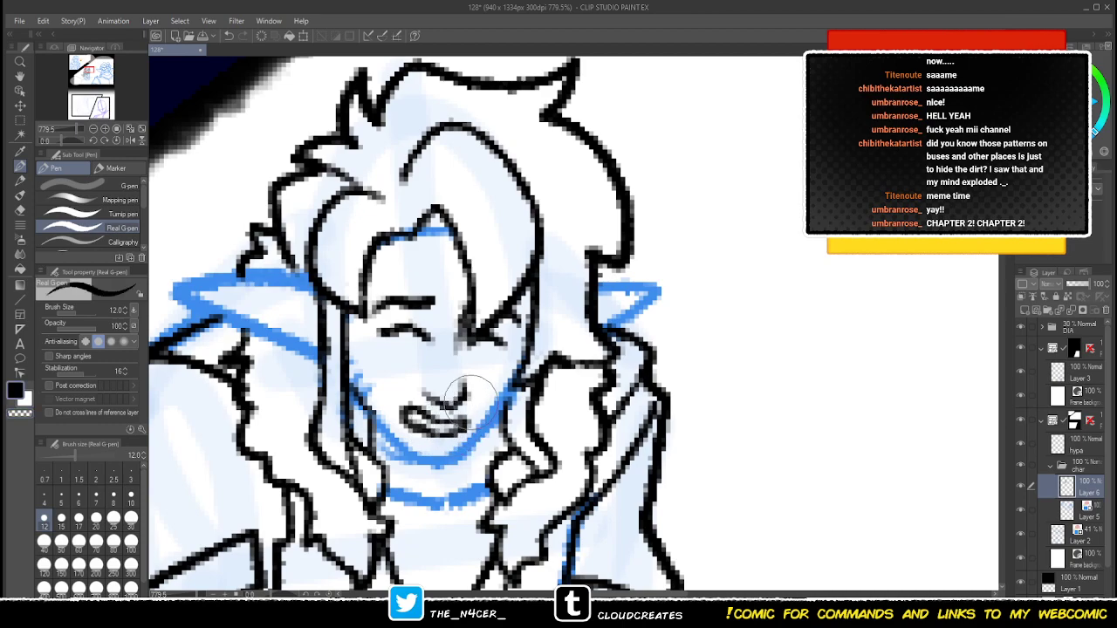
- Touch up the nose and extend the mouth's near corner into a wider smile
drag(471, 402, 466, 406)
key(c)
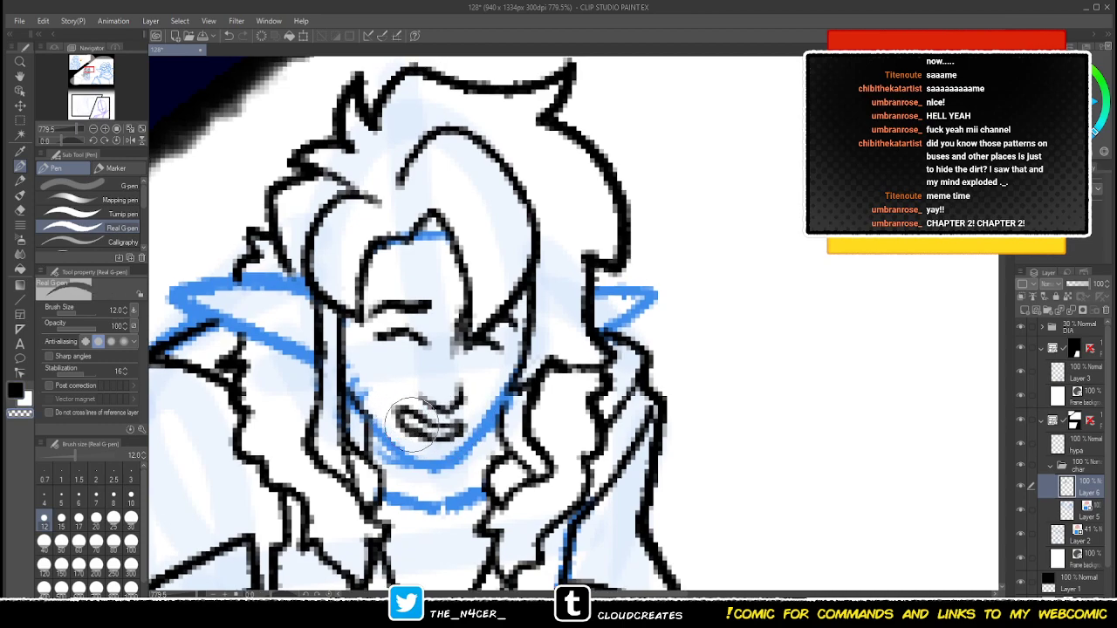
key(x)
key(x)
key(c)
key(x)
key(x)
mouse_move(450, 398)
mouse_down()
mouse_move(425, 379)
mouse_move(382, 391)
mouse_move(416, 410)
mouse_up()
mouse_move(443, 342)
mouse_down()
mouse_move(457, 376)
mouse_move(470, 324)
mouse_up()
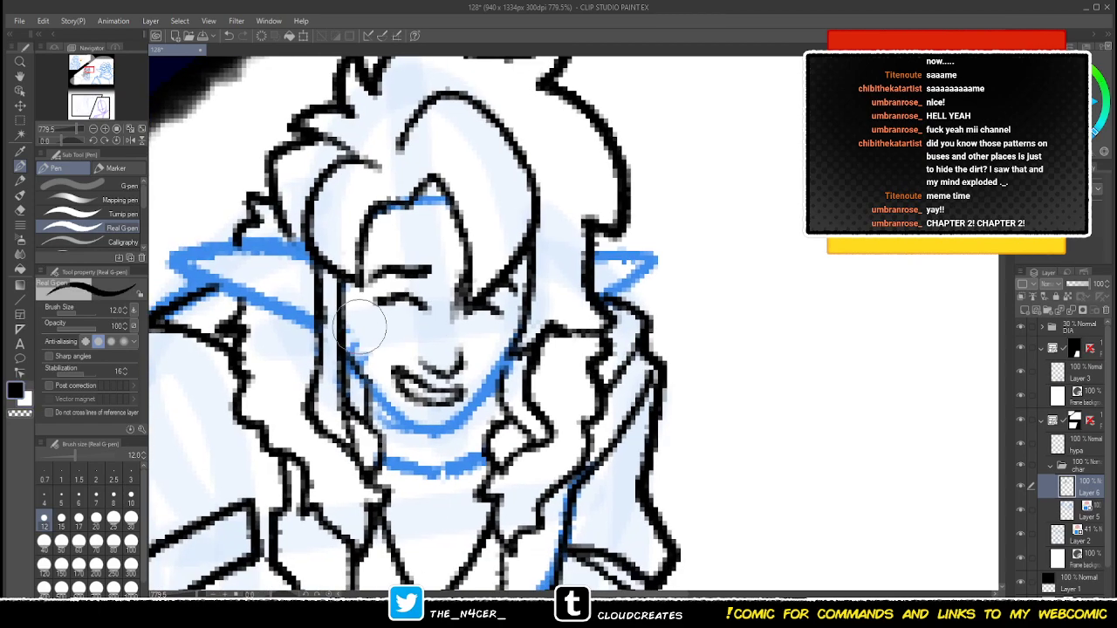
drag(439, 362, 424, 324)
drag(405, 268, 413, 289)
- Clean up beside the near hair strand and ink a small mark on the cheek under the closed eye
key(c)
mouse_move(324, 274)
mouse_down()
mouse_move(333, 373)
mouse_move(343, 275)
mouse_move(330, 398)
mouse_up()
key(c)
key(c)
key(c)
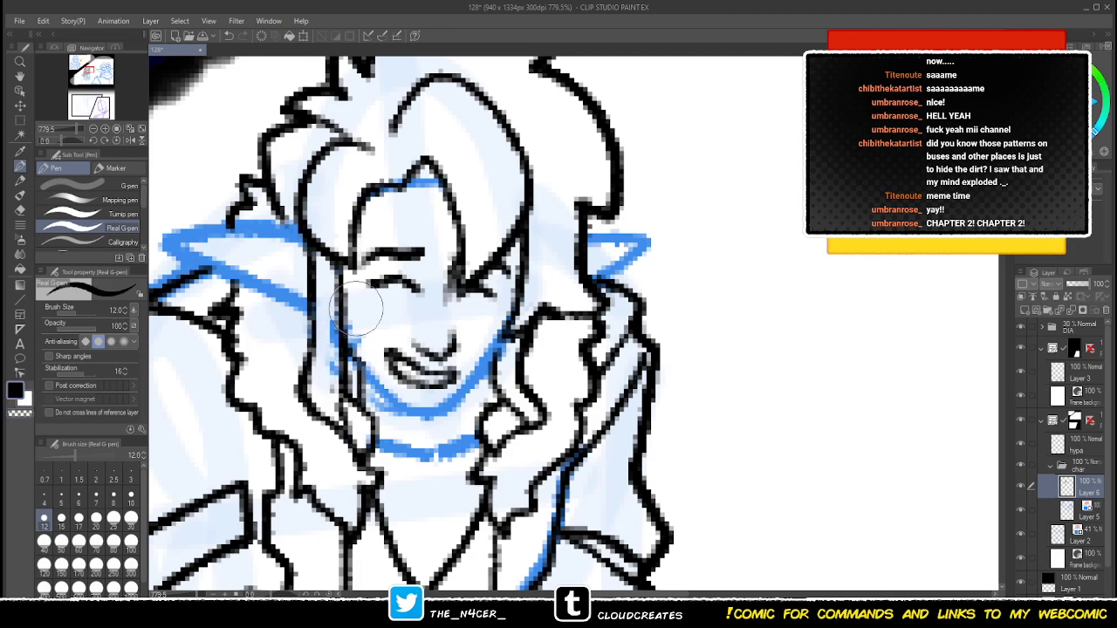
drag(360, 302, 363, 320)
key(c)
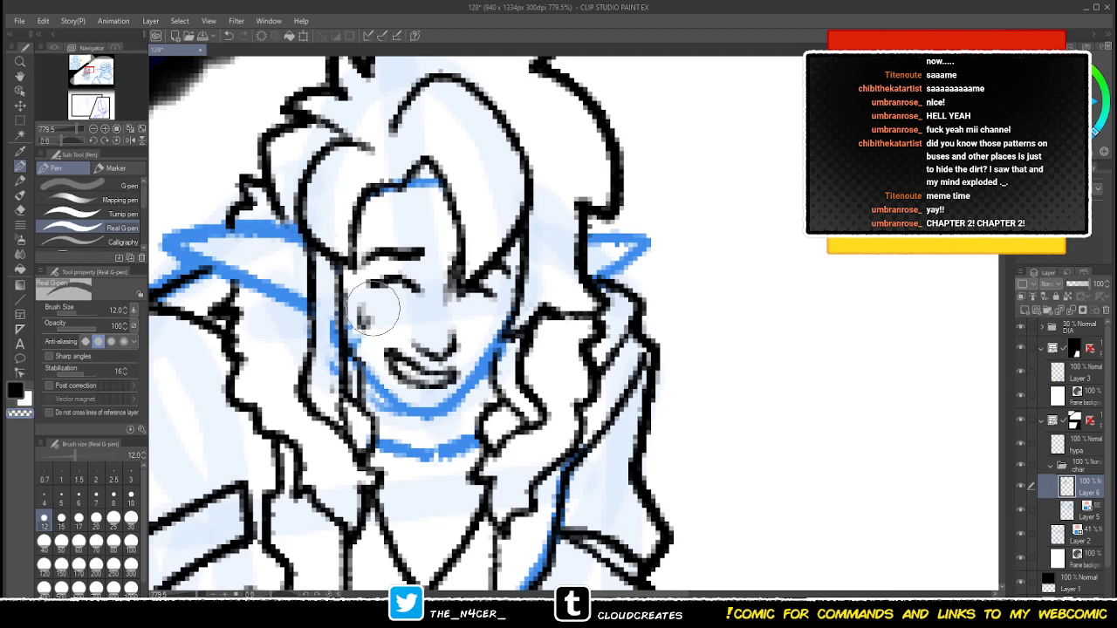
- Reshape the eyebrow above the closed eye and tidy the cheek and mouth details
scroll(329, 245, down, 2)
scroll(330, 245, down, 3)
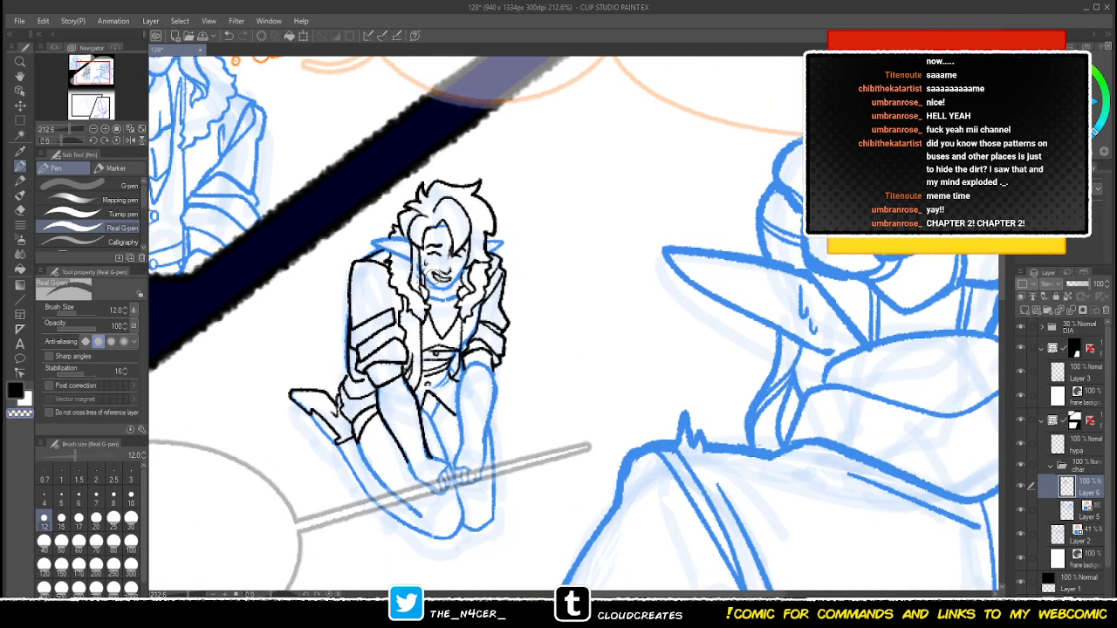
scroll(432, 251, up, 2)
key(x)
key(x)
drag(427, 247, 441, 246)
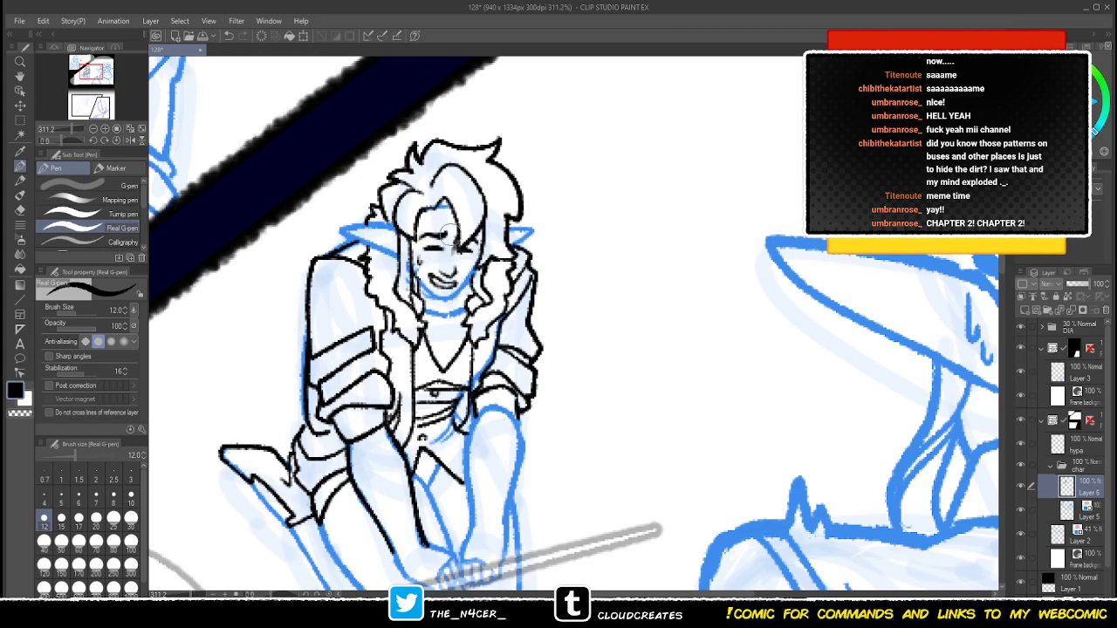
key(c)
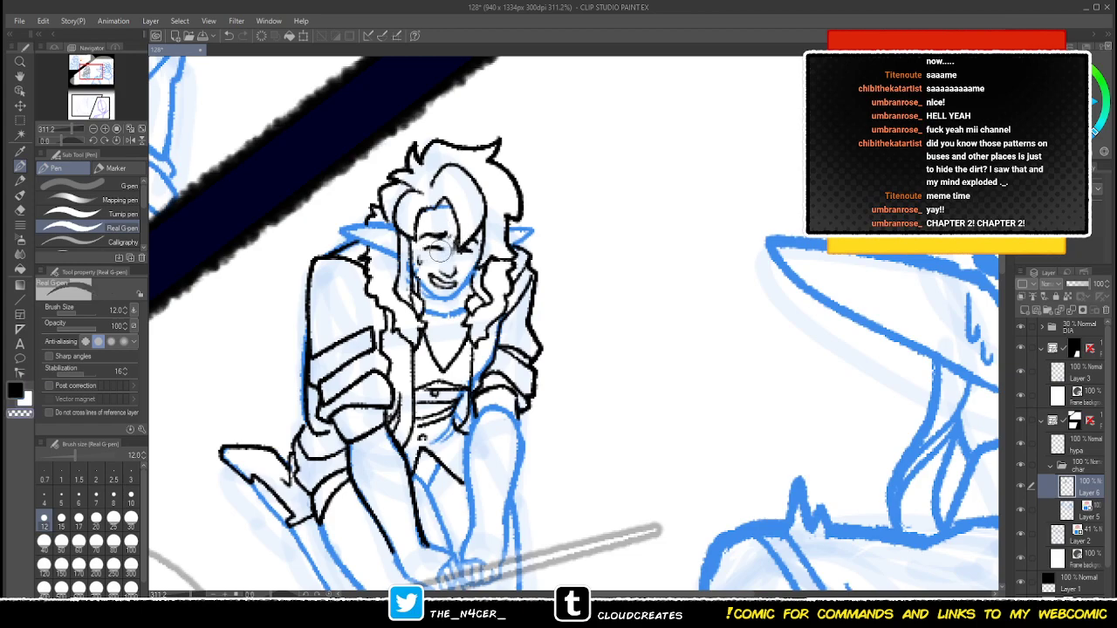
key(c)
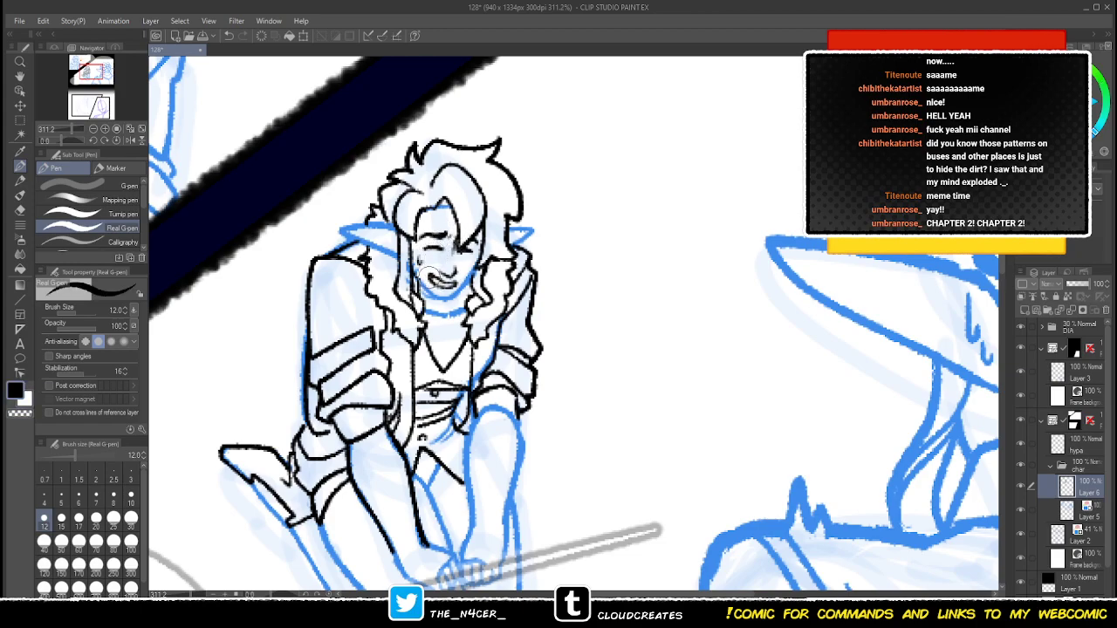
key(c)
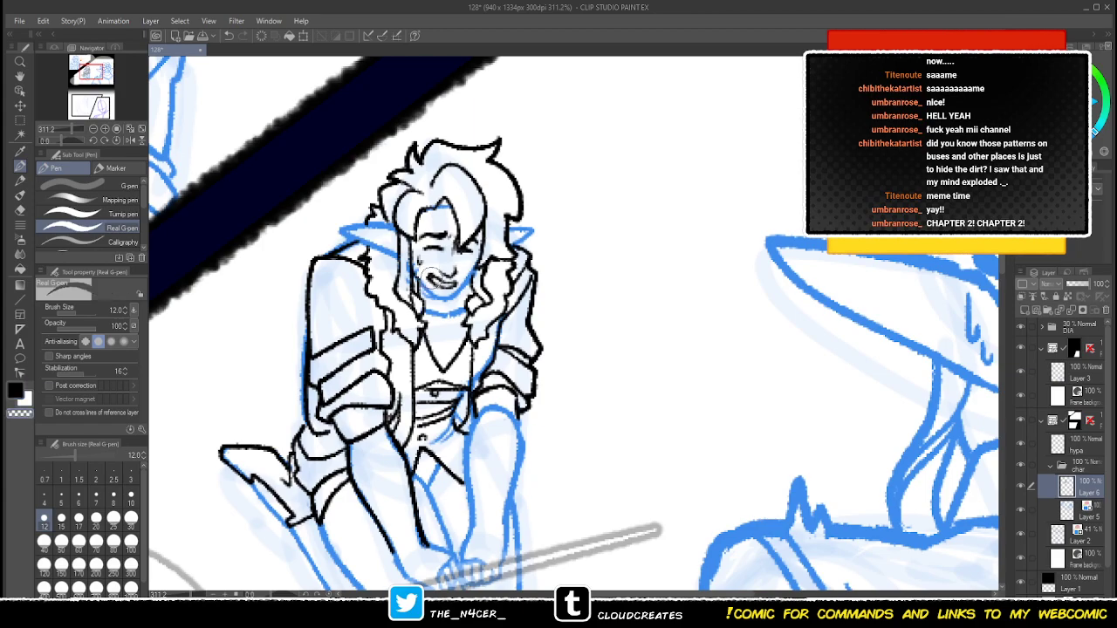
key(c)
key(c)
key(c)
key(x)
key(x)
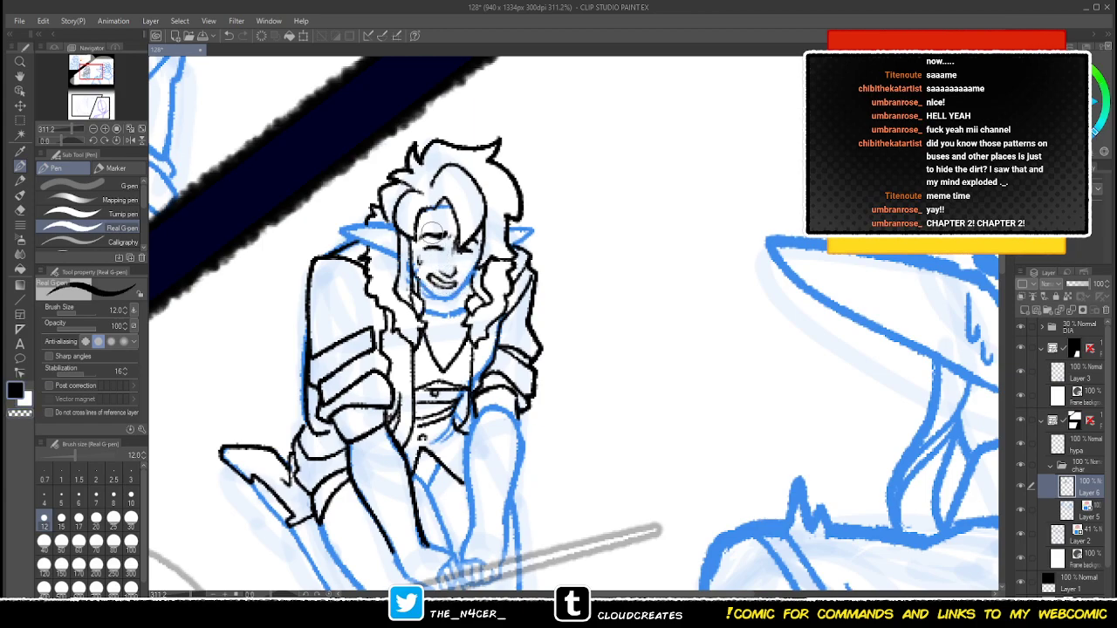
- Erase the hair outline over the crown and far side of the head, undoing the last stroke
scroll(475, 236, down, 3)
scroll(571, 173, down, 2)
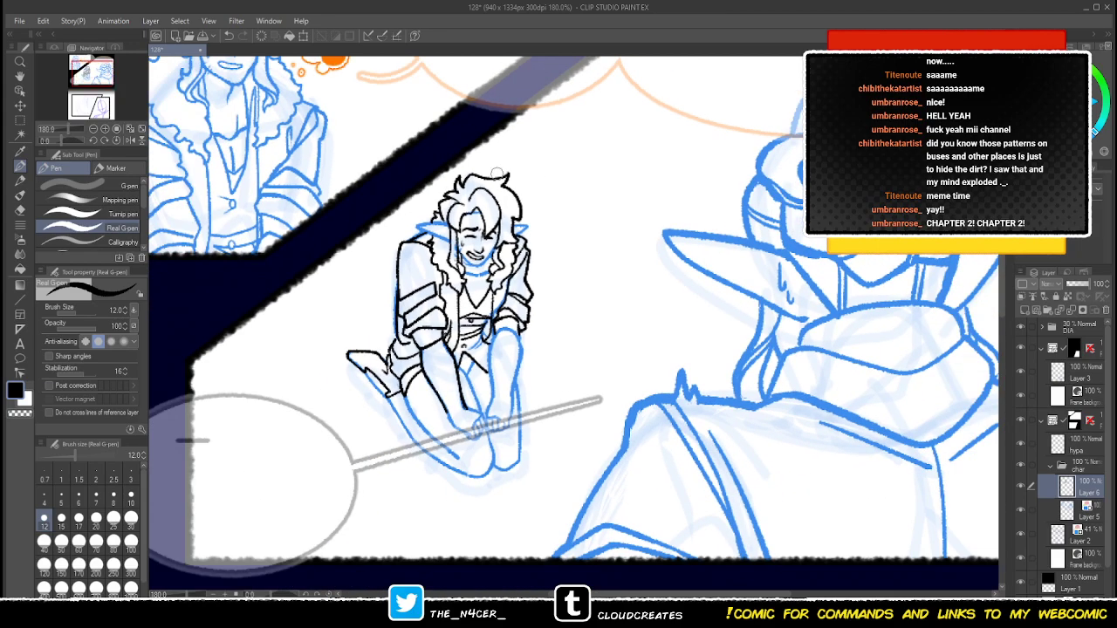
scroll(496, 171, up, 4)
key(c)
mouse_move(478, 183)
mouse_down()
mouse_move(420, 204)
mouse_move(440, 176)
mouse_move(433, 203)
mouse_up()
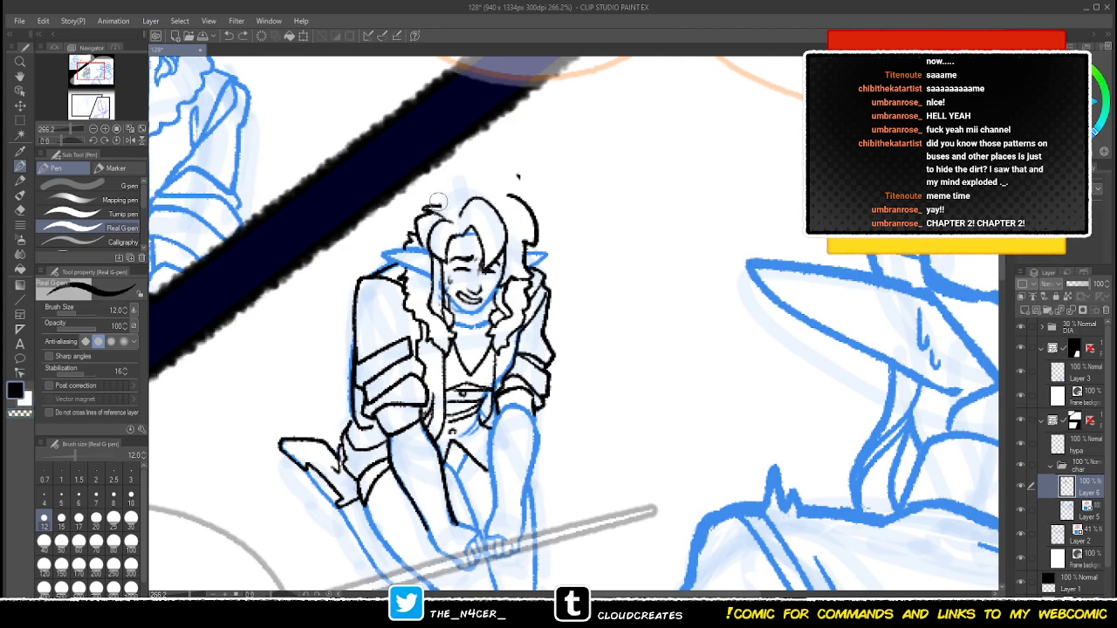
key(ctrl+z)
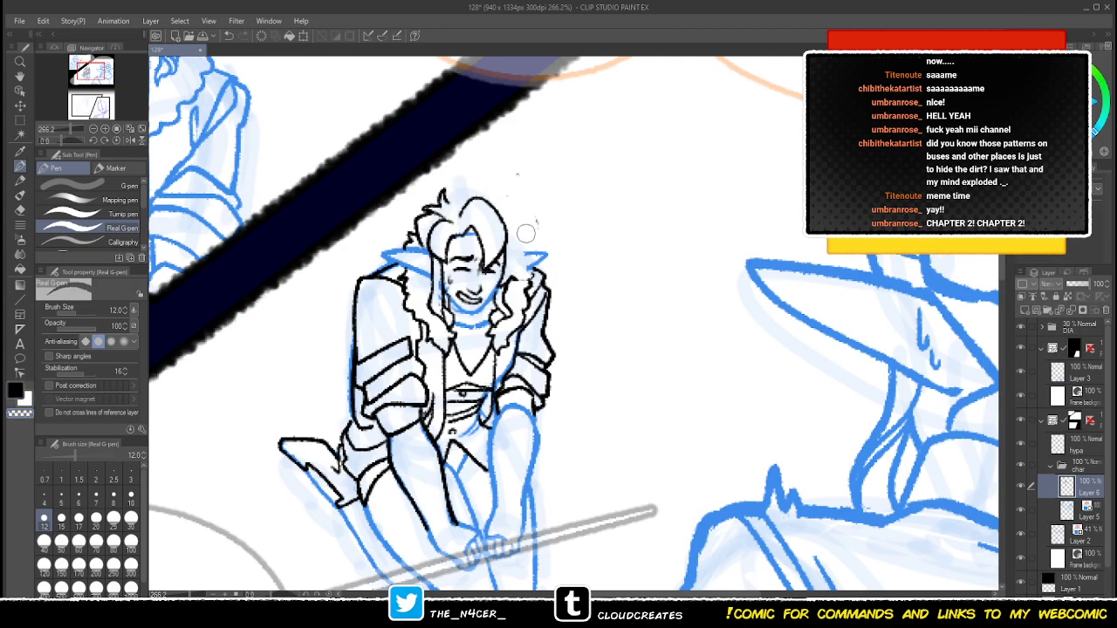
- Redraw the hair over the crown and far side as a smaller, jagged outline ending beside the ear
key(c)
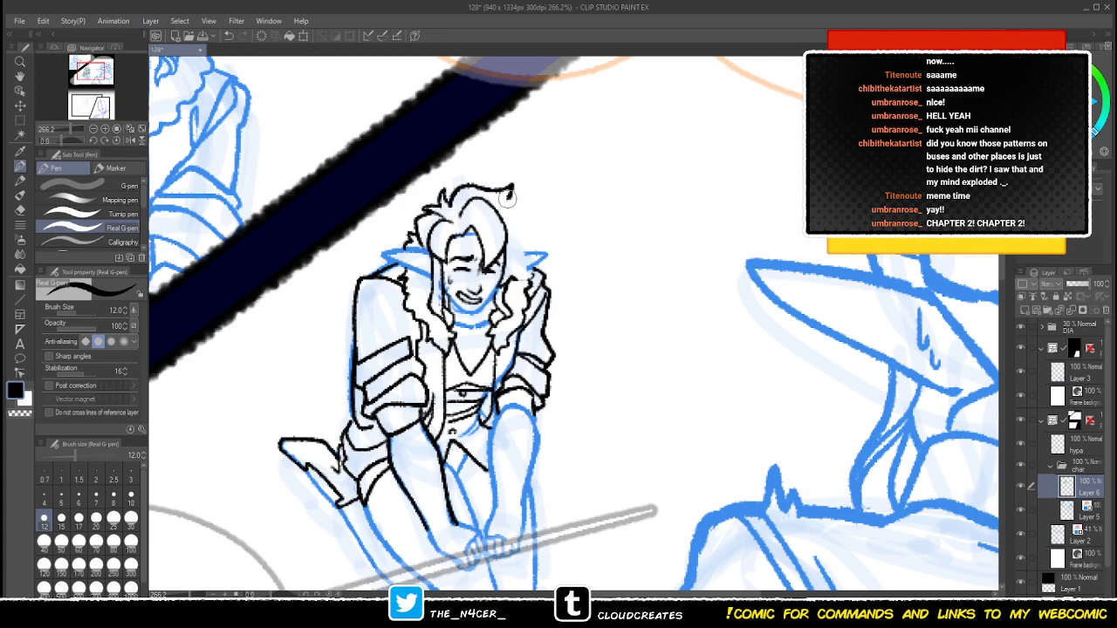
key(c)
key(c)
key(c)
drag(529, 273, 521, 255)
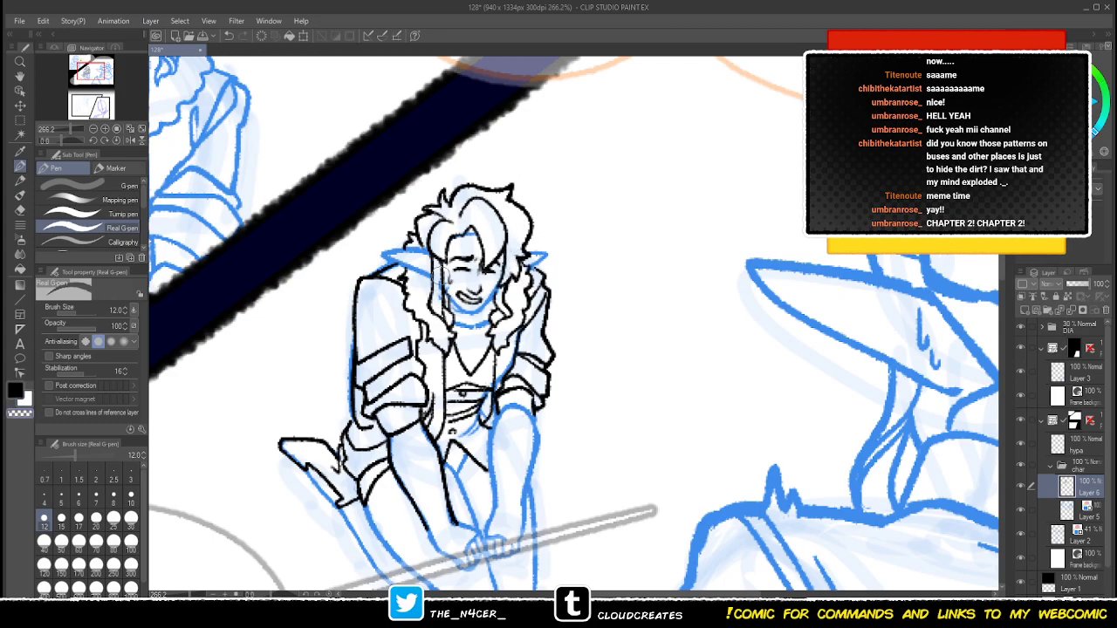
- On Layer 5, erase the ring around the crouching figure's neck and redraw the neck and collarbone lines
click(1070, 510)
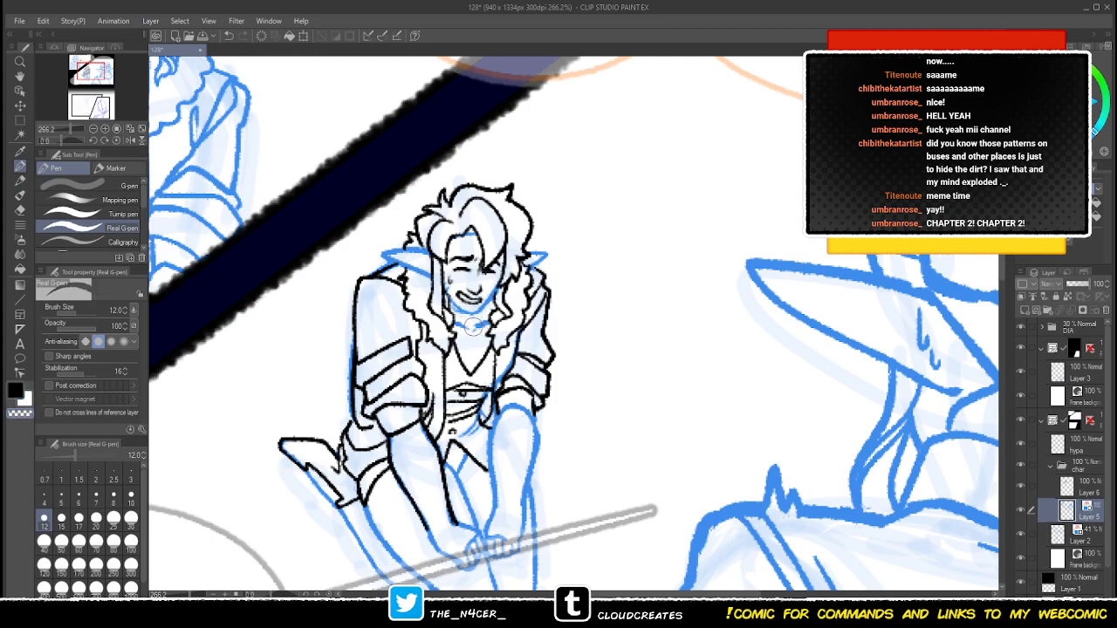
key(c)
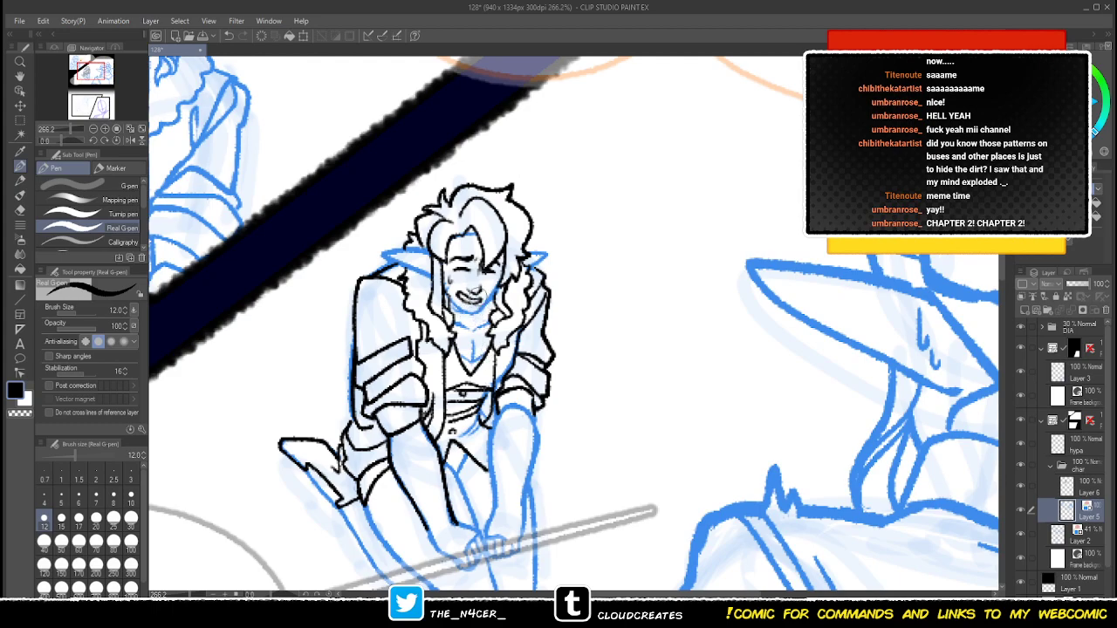
key(c)
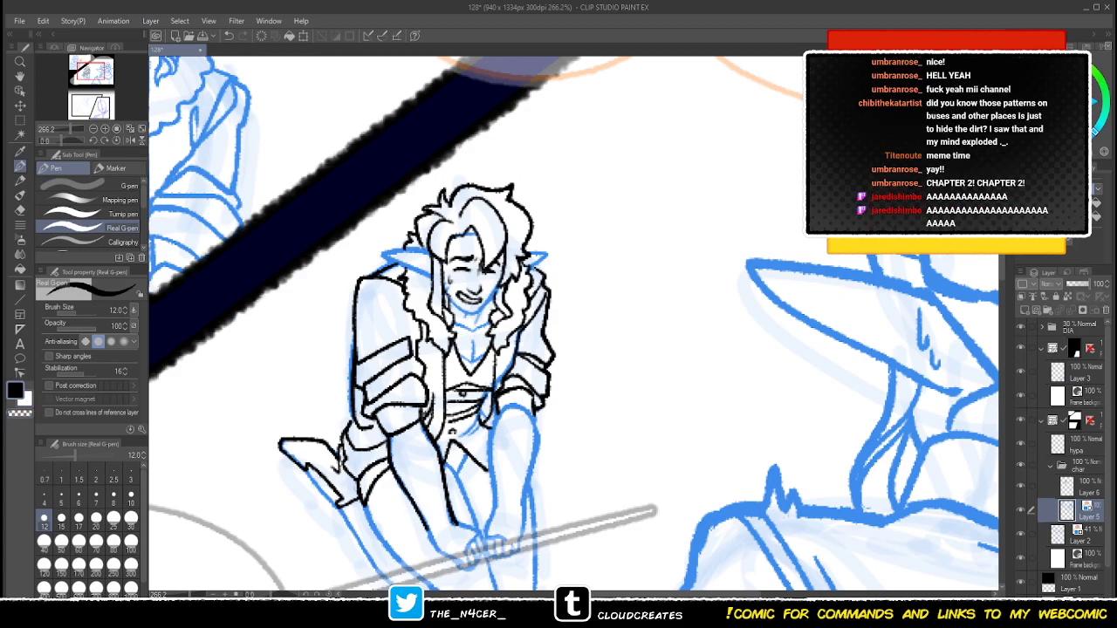
drag(459, 315, 487, 317)
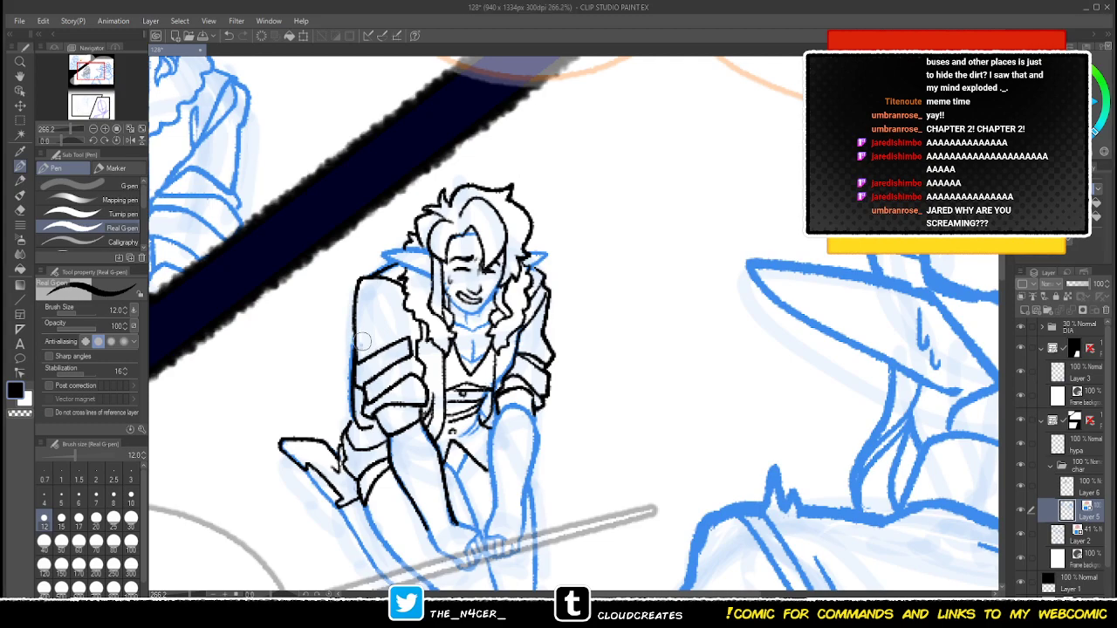
- Clean up the Layer 5 line work around the crouching figure's jacket hem and waist with alternating drawing and erasing strokes
drag(485, 386, 448, 325)
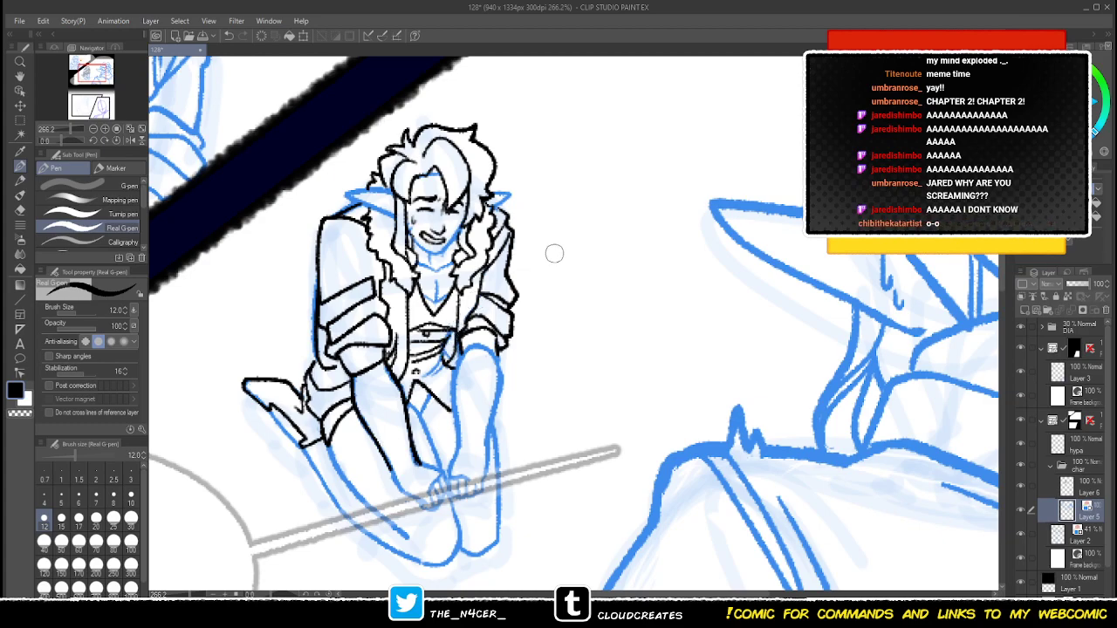
key(c)
drag(386, 358, 394, 392)
key(c)
key(c)
mouse_move(452, 333)
mouse_down()
mouse_move(447, 321)
mouse_move(428, 352)
mouse_up()
key(c)
key(c)
key(c)
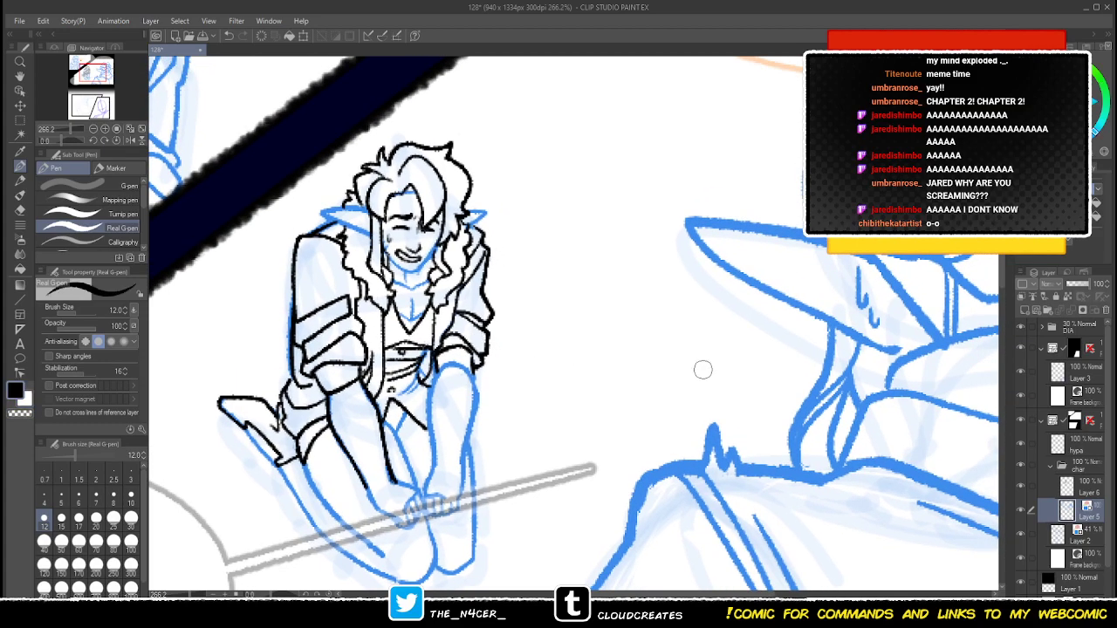
- Turn off the blue layer colour on Layer 5 and merge Layer 6 down into it
drag(728, 392, 721, 368)
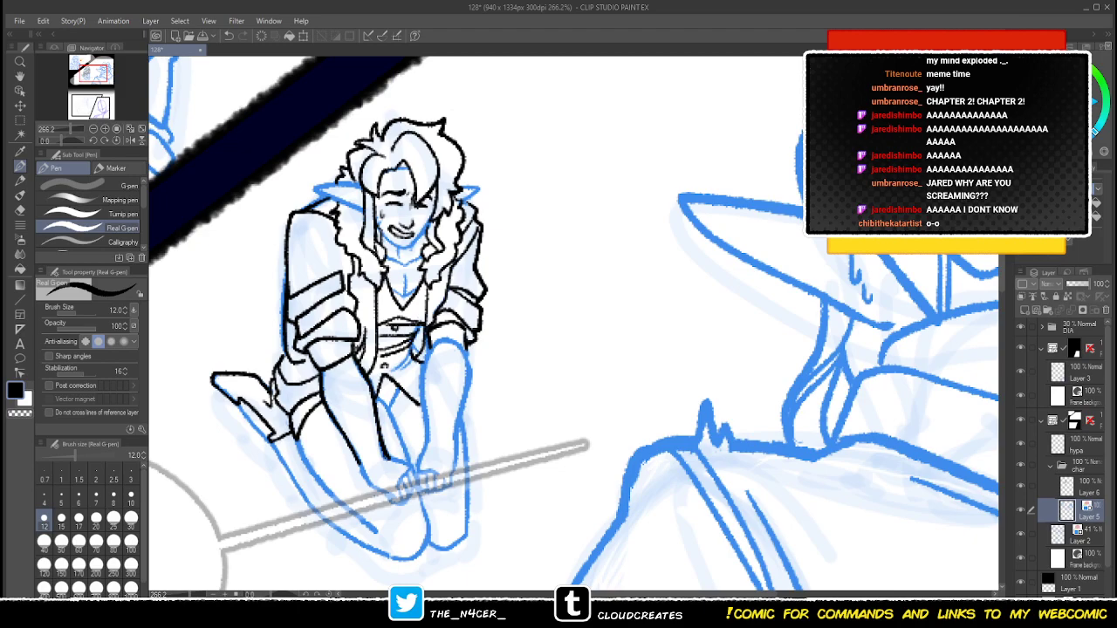
key(ctrl+b)
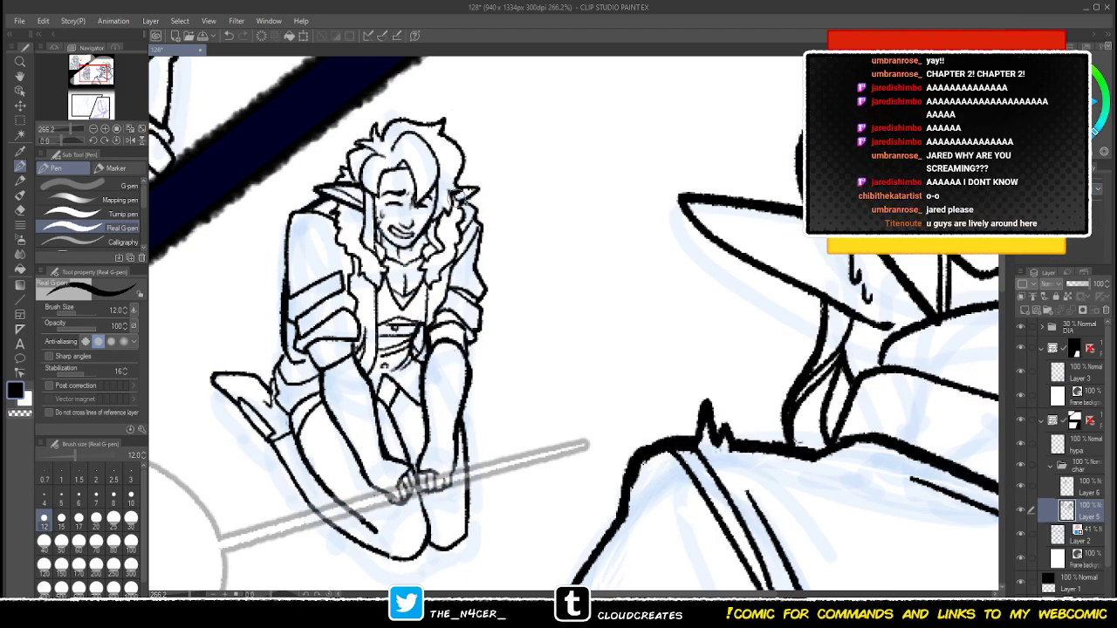
key(ctrl+z)
key(c)
click(456, 198)
key(ctrl+z)
click(1088, 488)
key(ctrl+e)
- Try a small touch-up where the crouching figure's far ear meets the hair and undo the stroke
key(c)
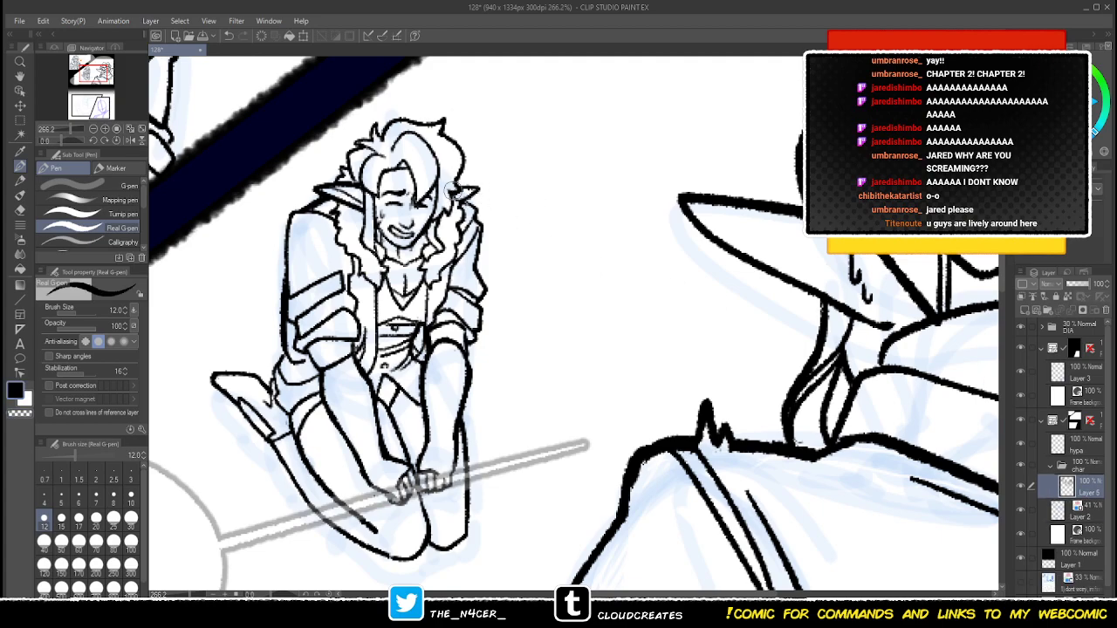
drag(454, 197, 459, 198)
key(ctrl+z)
key(c)
scroll(462, 330, down, 2)
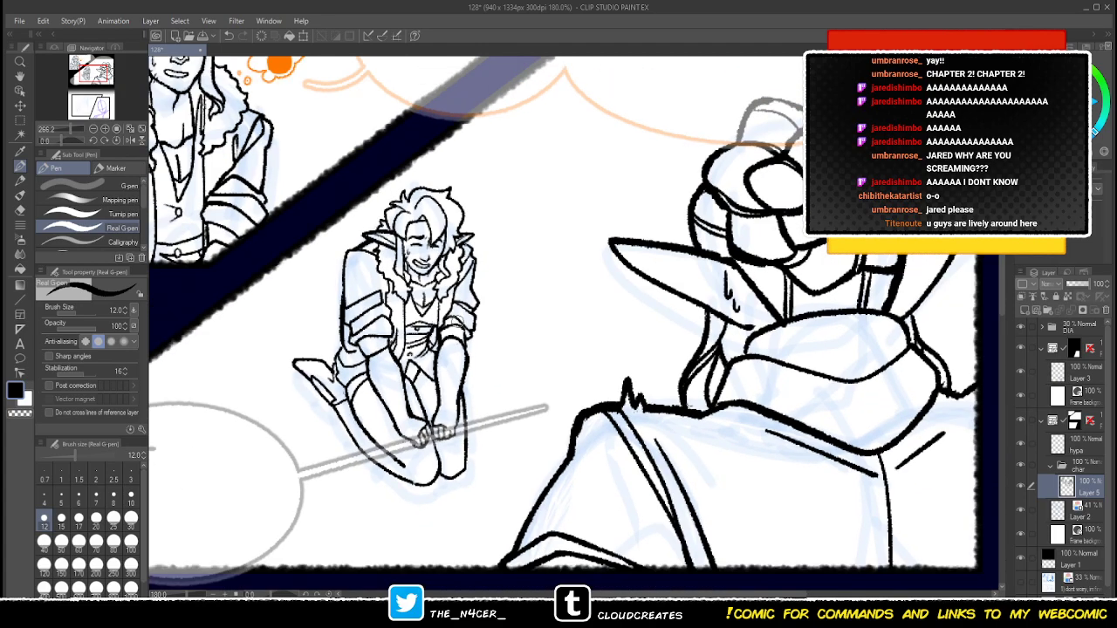
scroll(396, 294, up, 2)
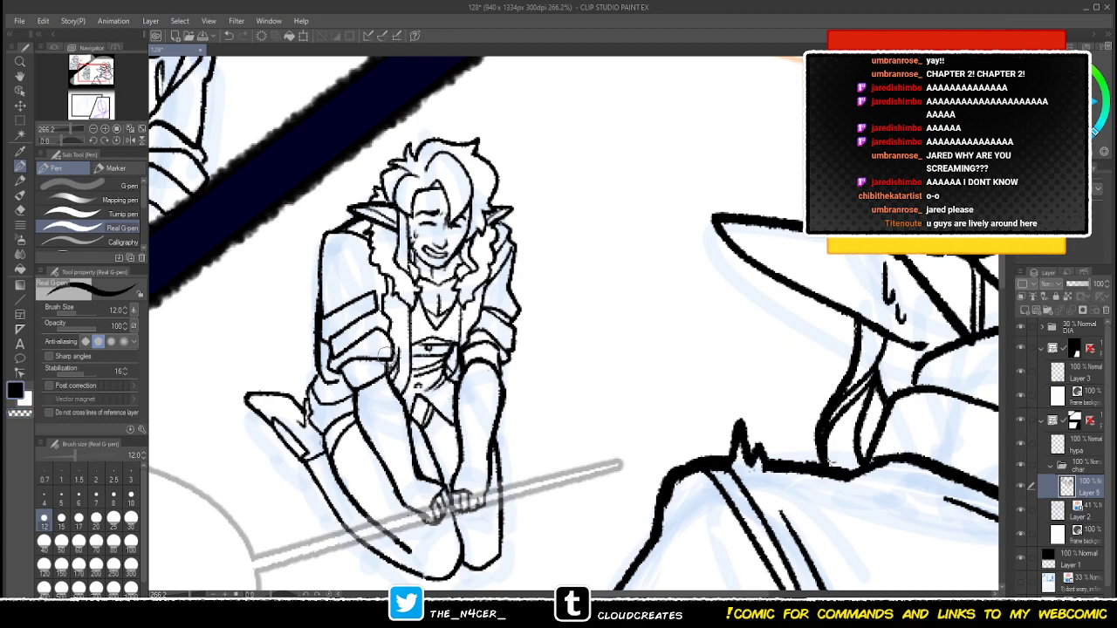
scroll(384, 356, down, 4)
scroll(541, 323, down, 2)
scroll(541, 322, up, 2)
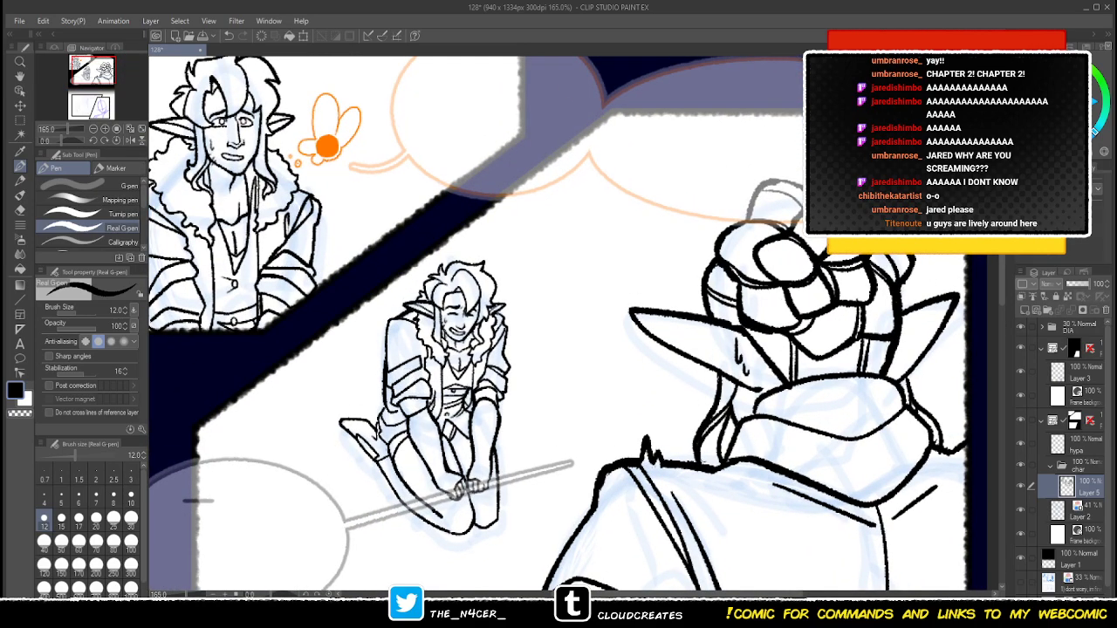
- On the hypa layer, outline a small winged creature beside the crouching figure's head in orange sampled from the first panel's creature
click(1079, 445)
alt+click(327, 147)
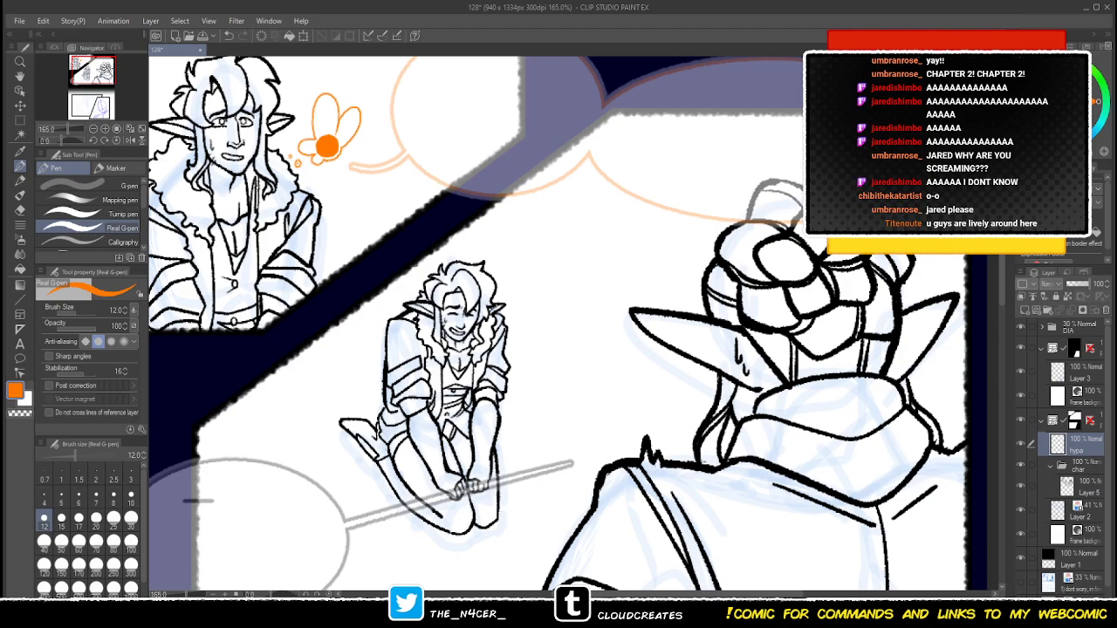
scroll(515, 277, up, 3)
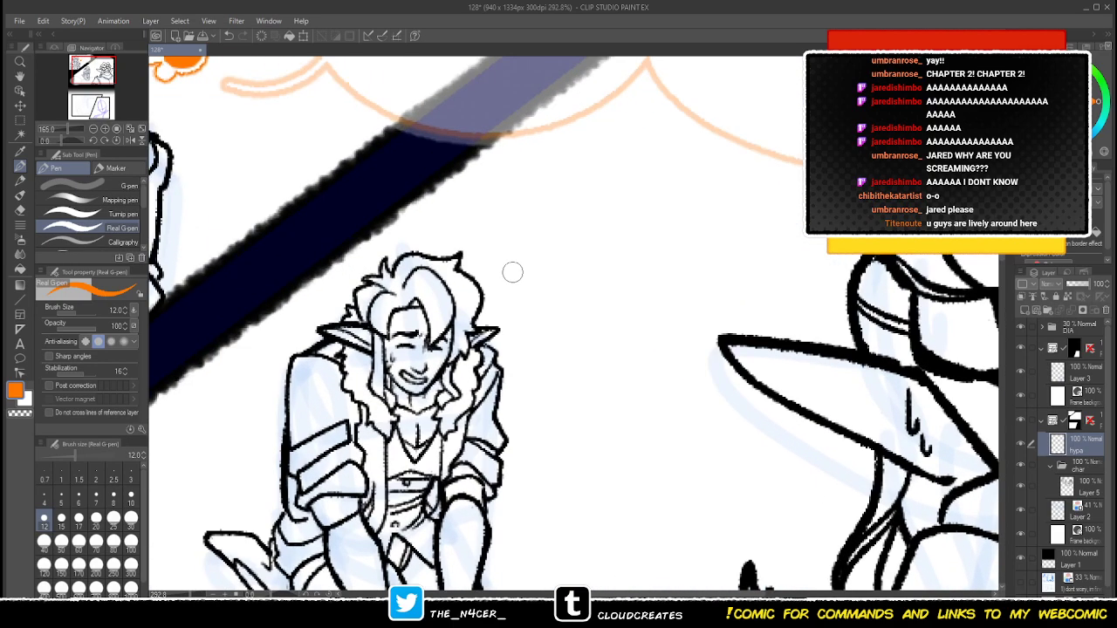
drag(525, 315, 521, 314)
key(ctrl+z)
key(x)
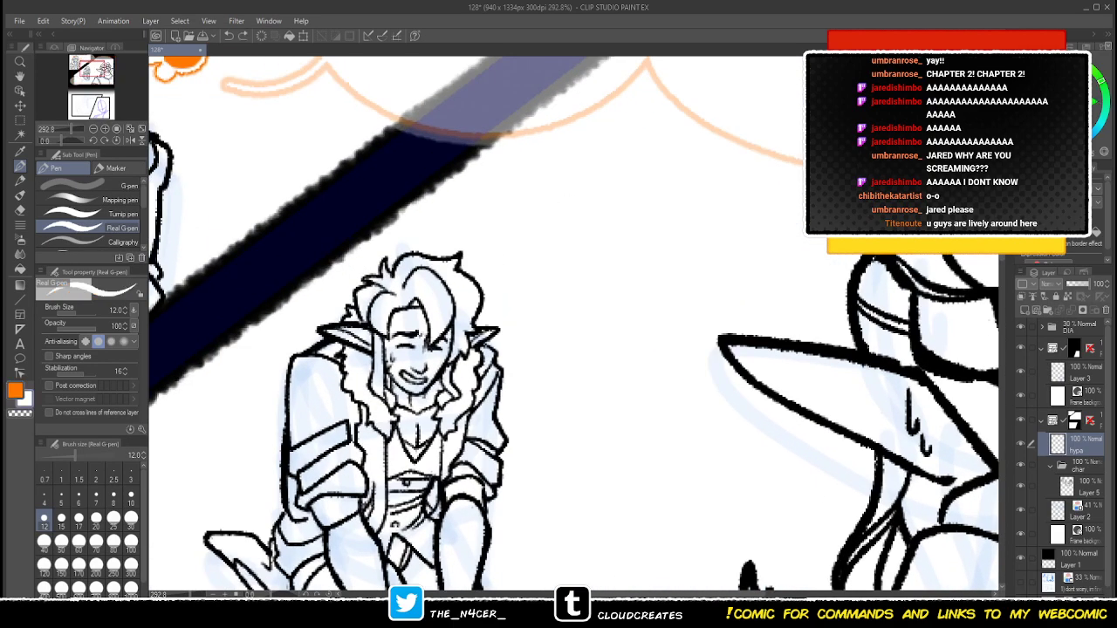
mouse_move(504, 306)
mouse_down()
mouse_move(511, 298)
mouse_move(515, 311)
mouse_move(522, 277)
mouse_up()
key(c)
key(c)
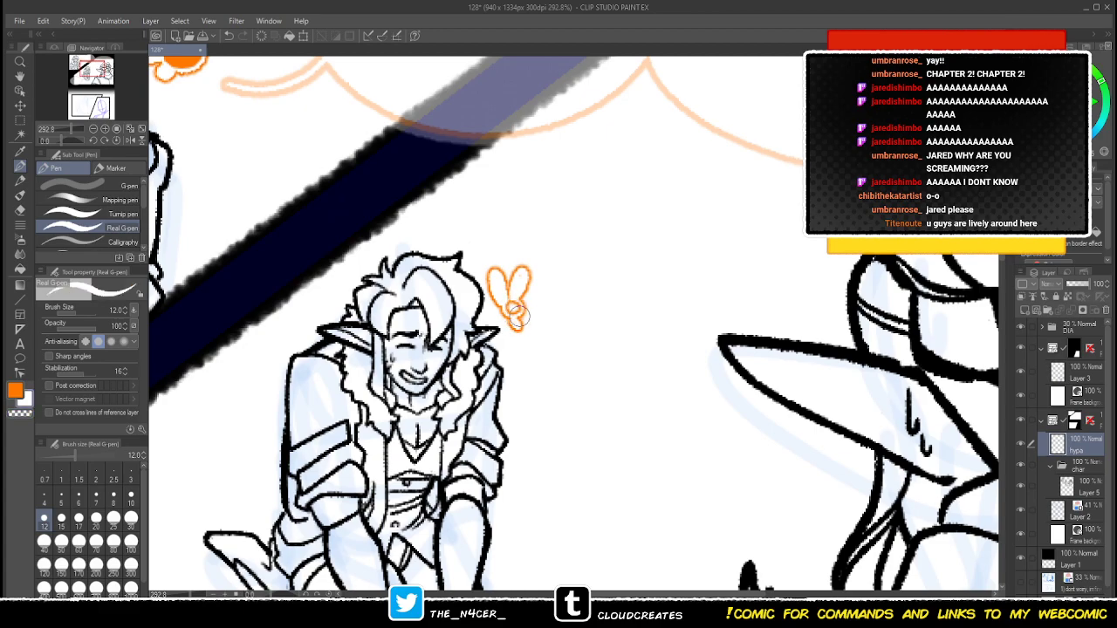
- Fill the small creature's round body with orange and tidy its wing outlines
key(g)
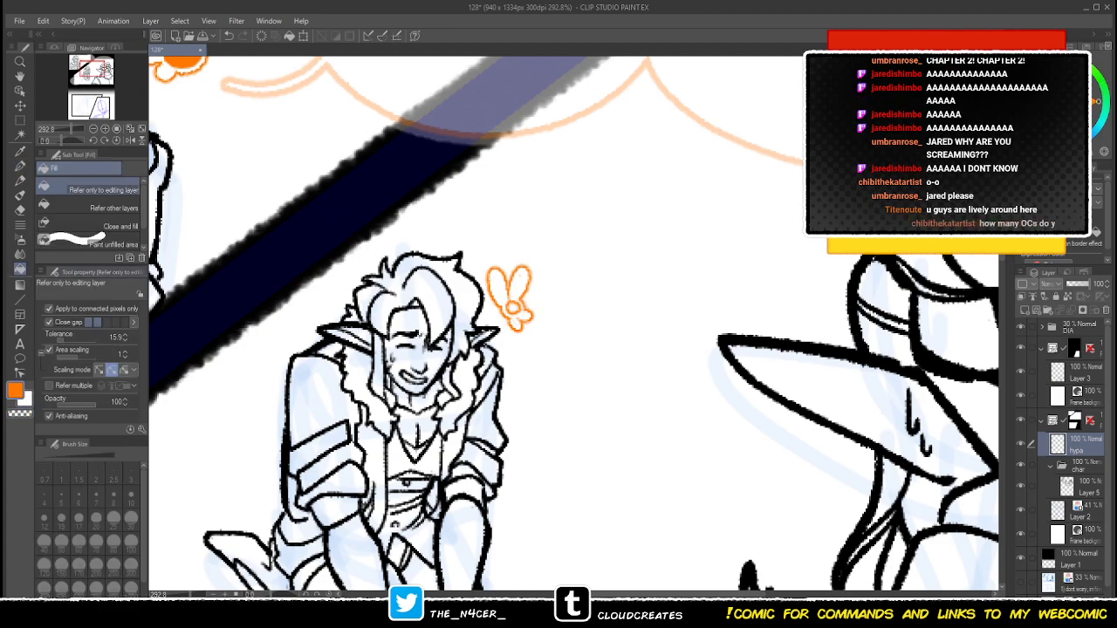
key(p)
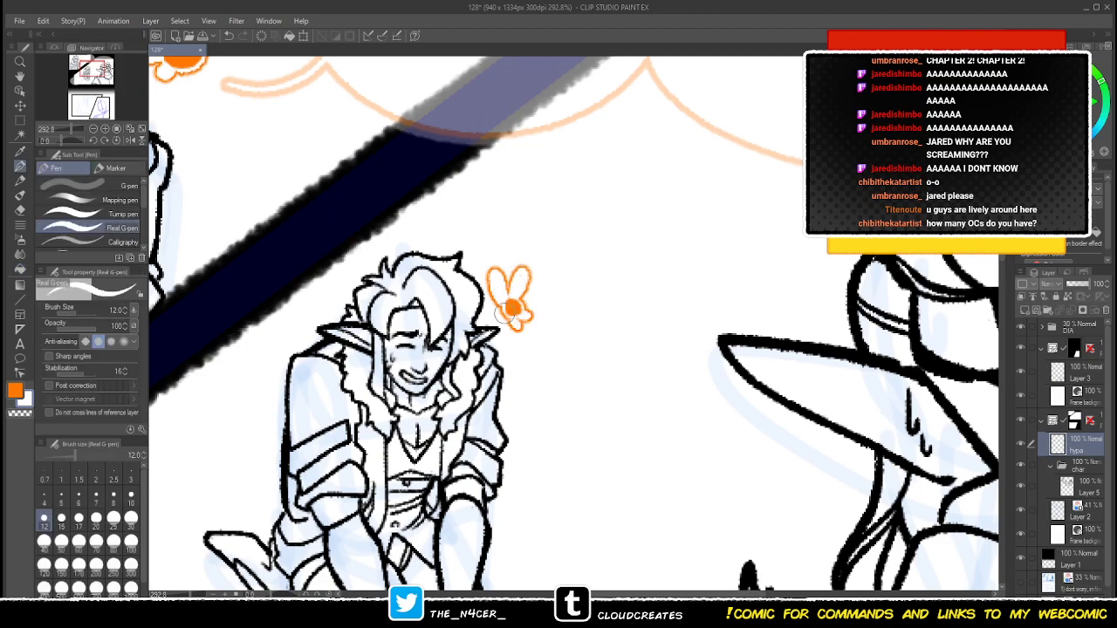
key(x)
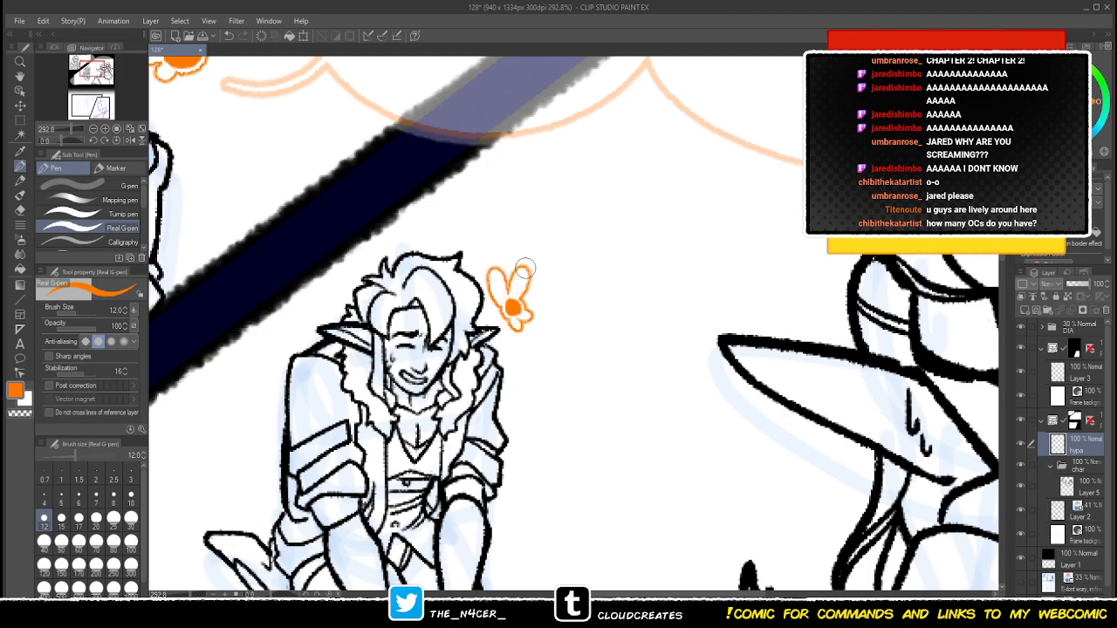
mouse_move(529, 268)
mouse_down()
mouse_move(516, 324)
mouse_move(530, 318)
mouse_up()
key(x)
key(x)
key(x)
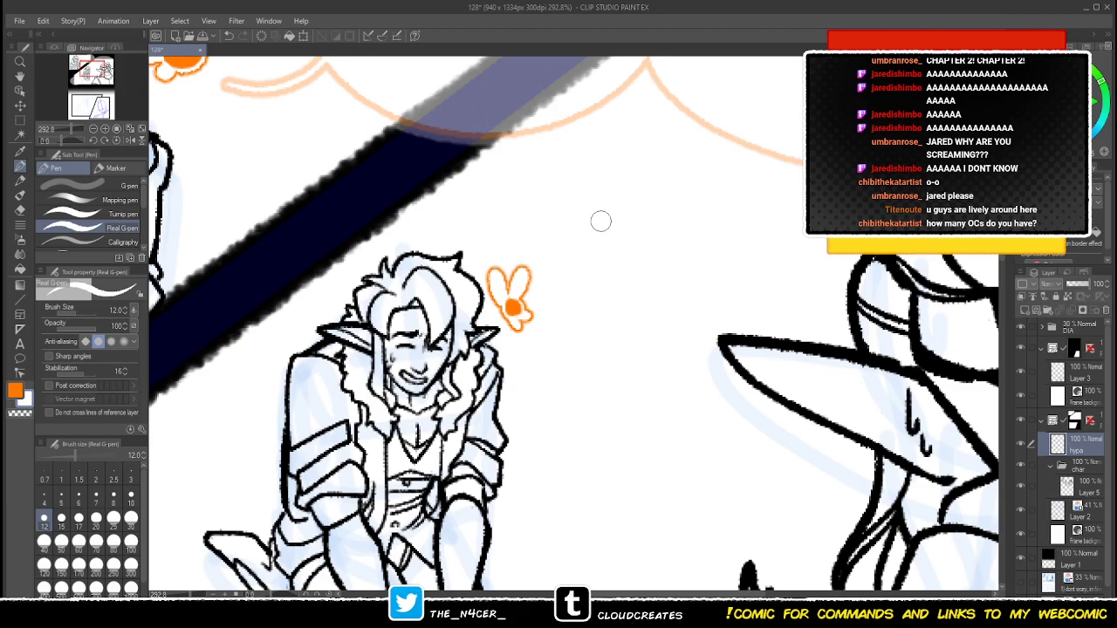
- Add small orange dots beneath the winged creature beside the crouching figure
scroll(600, 221, down, 6)
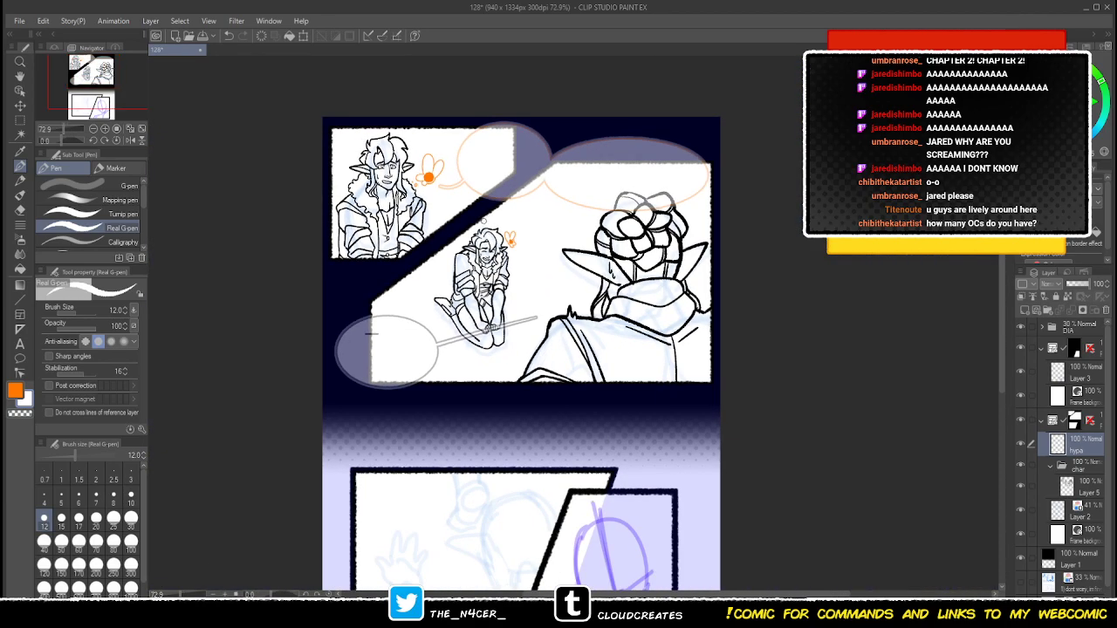
scroll(509, 225, up, 1)
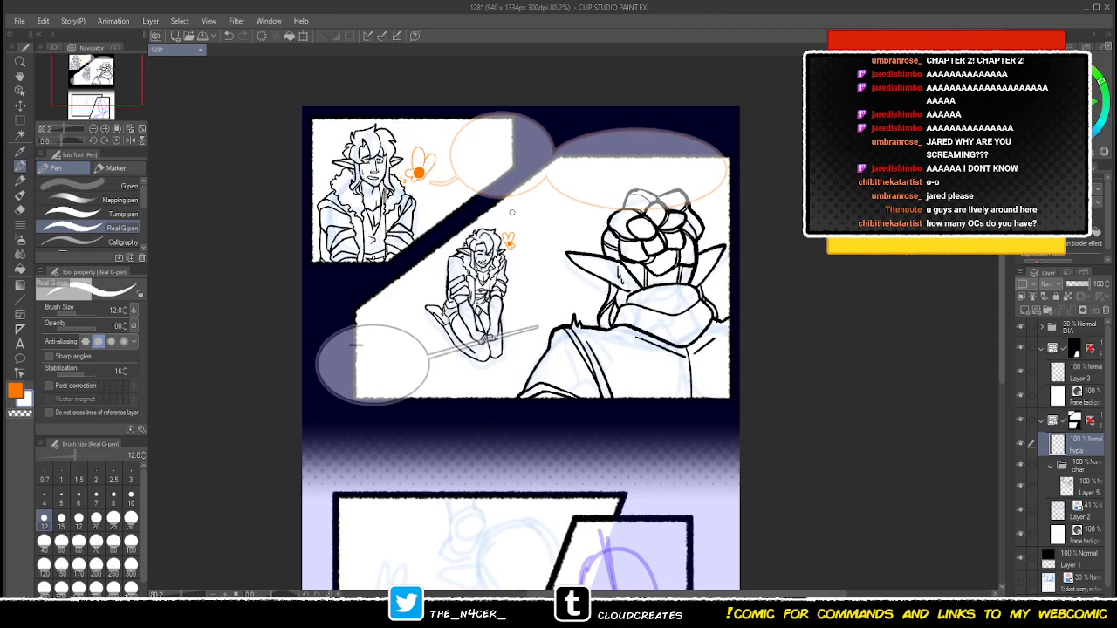
scroll(513, 213, up, 4)
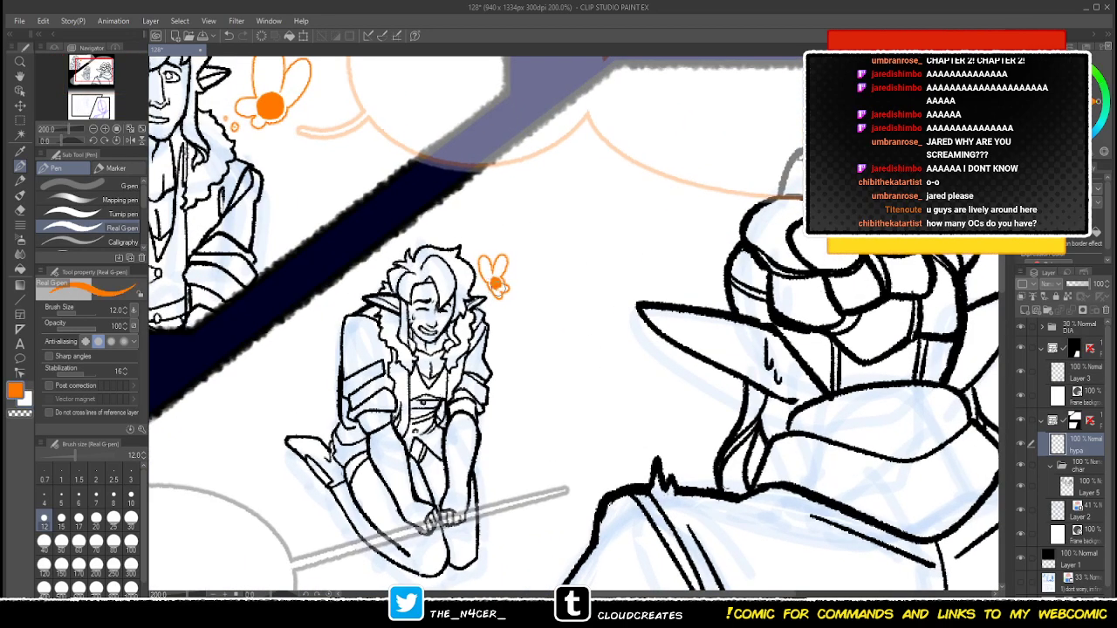
key(x)
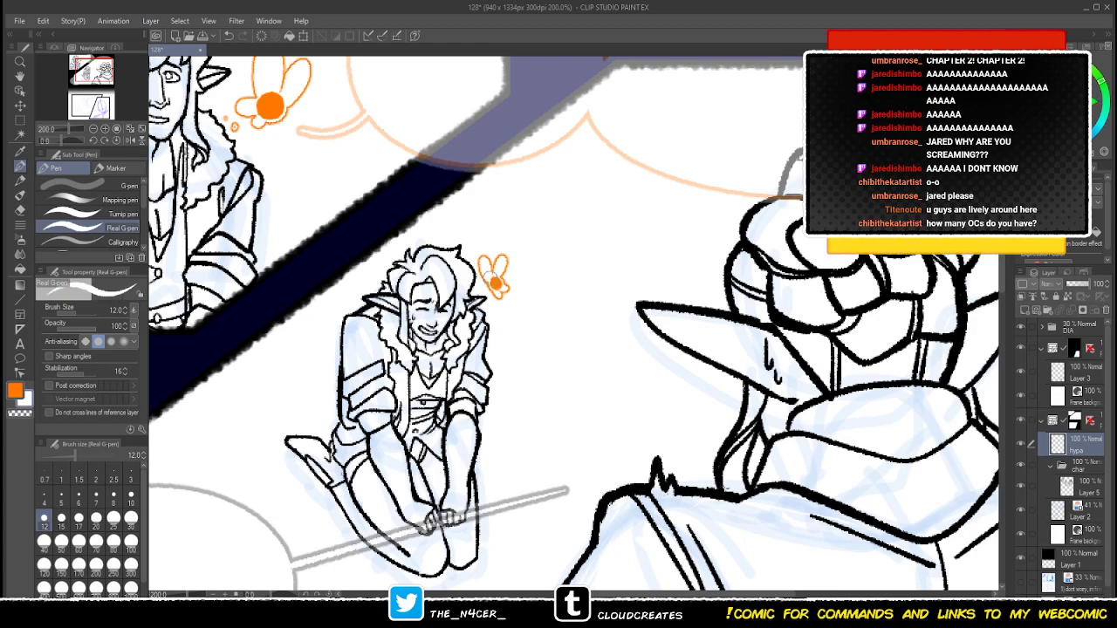
key(x)
key(c)
drag(513, 284, 504, 251)
key(x)
click(494, 273)
key(x)
click(495, 273)
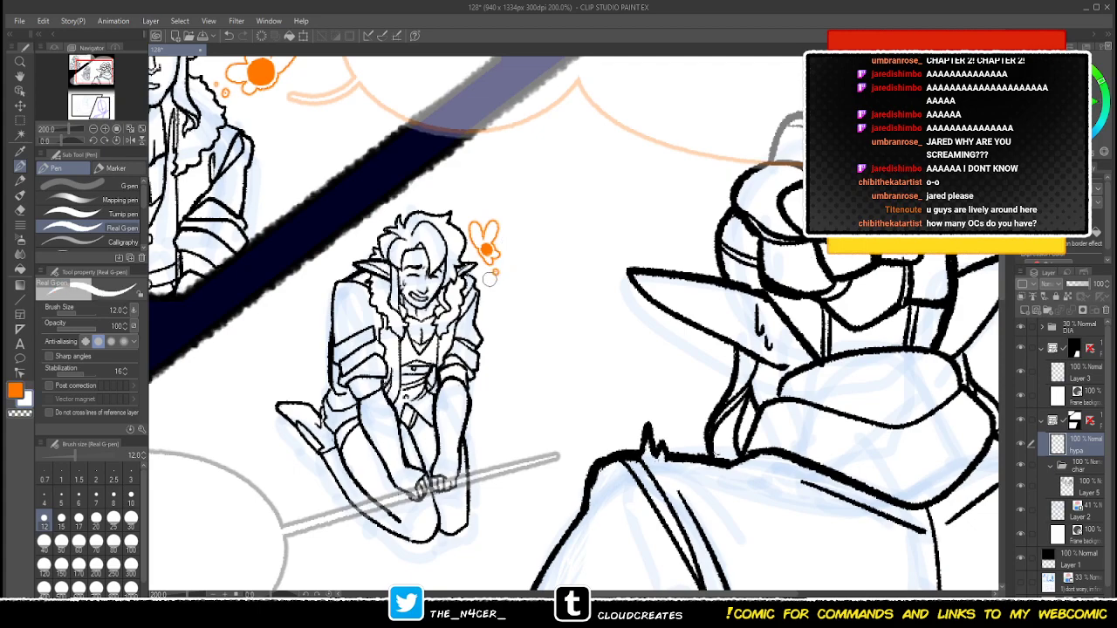
key(x)
key(x)
- Examine how the inked upper panels read within the whole page layout
scroll(542, 179, down, 5)
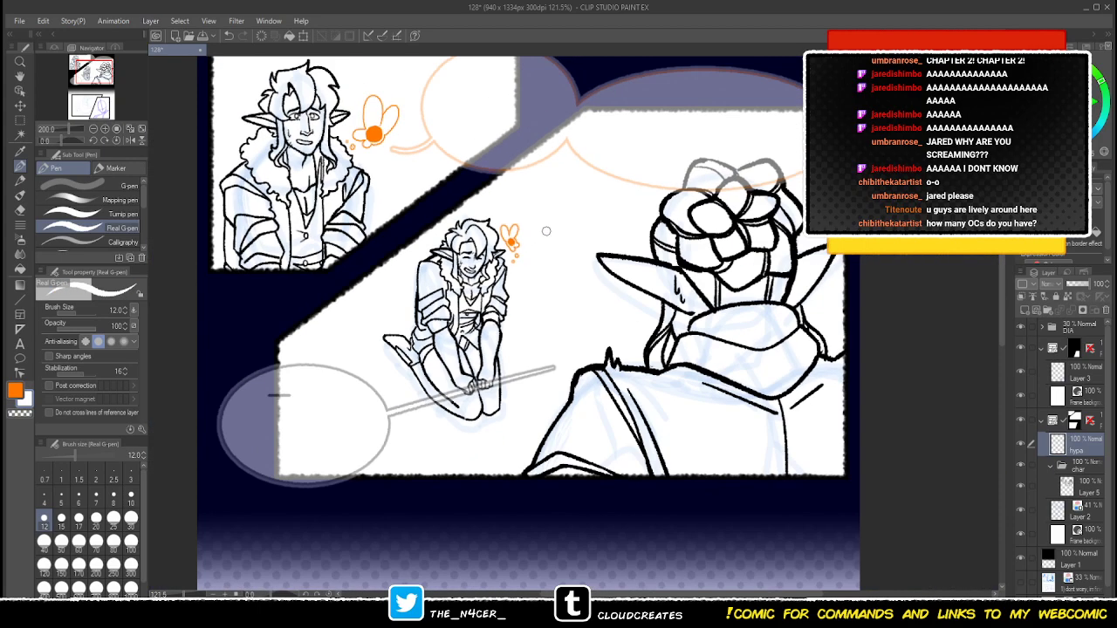
drag(538, 244, 481, 234)
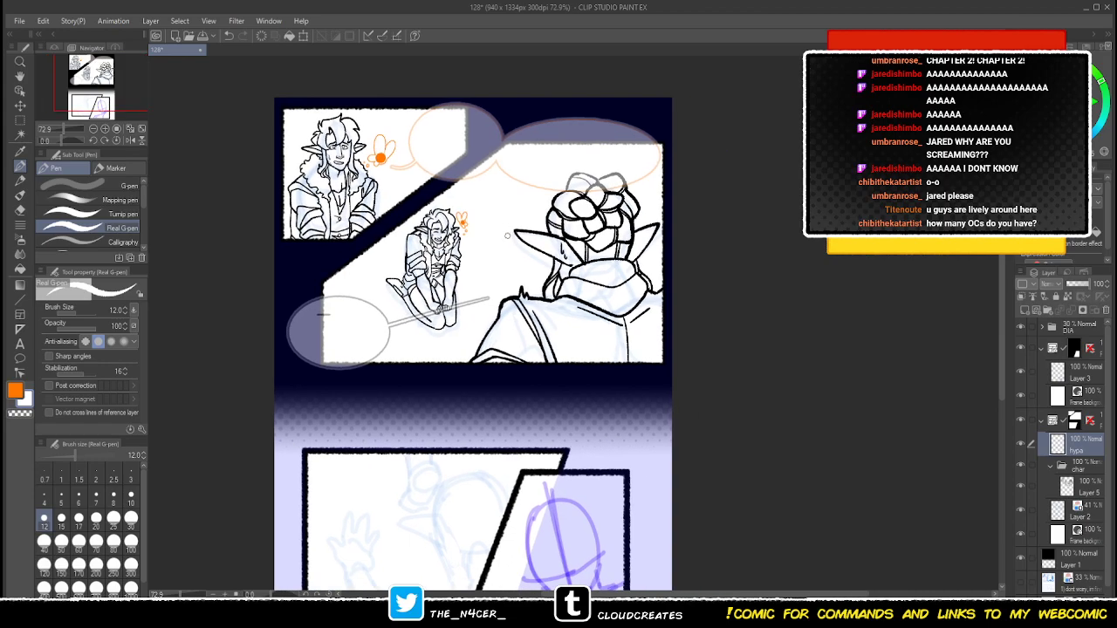
scroll(490, 230, down, 3)
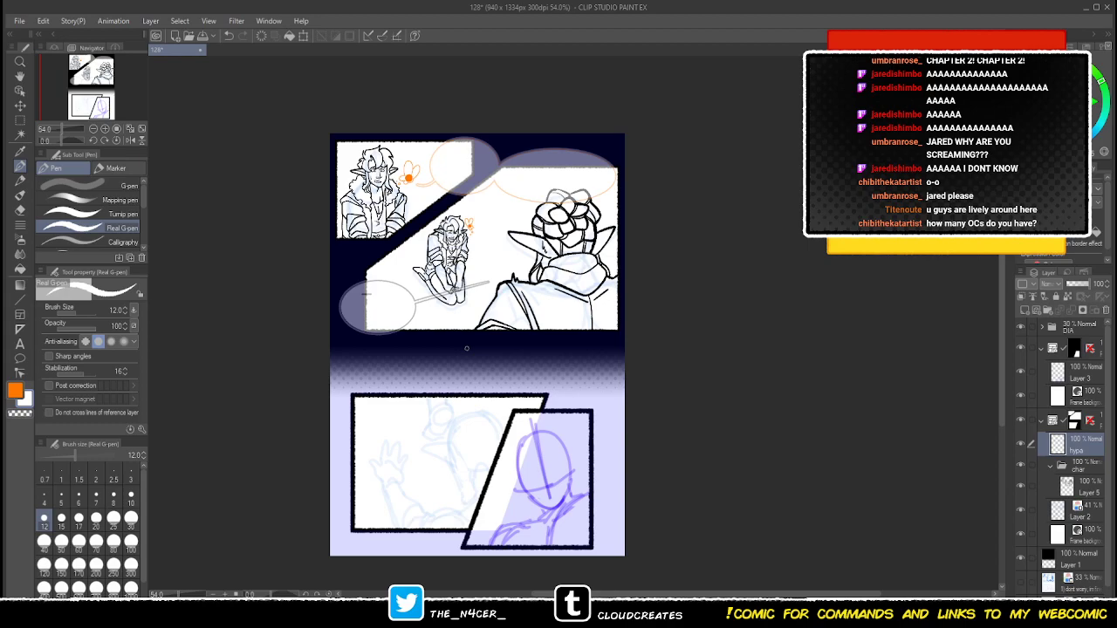
drag(473, 357, 466, 339)
scroll(466, 340, up, 3)
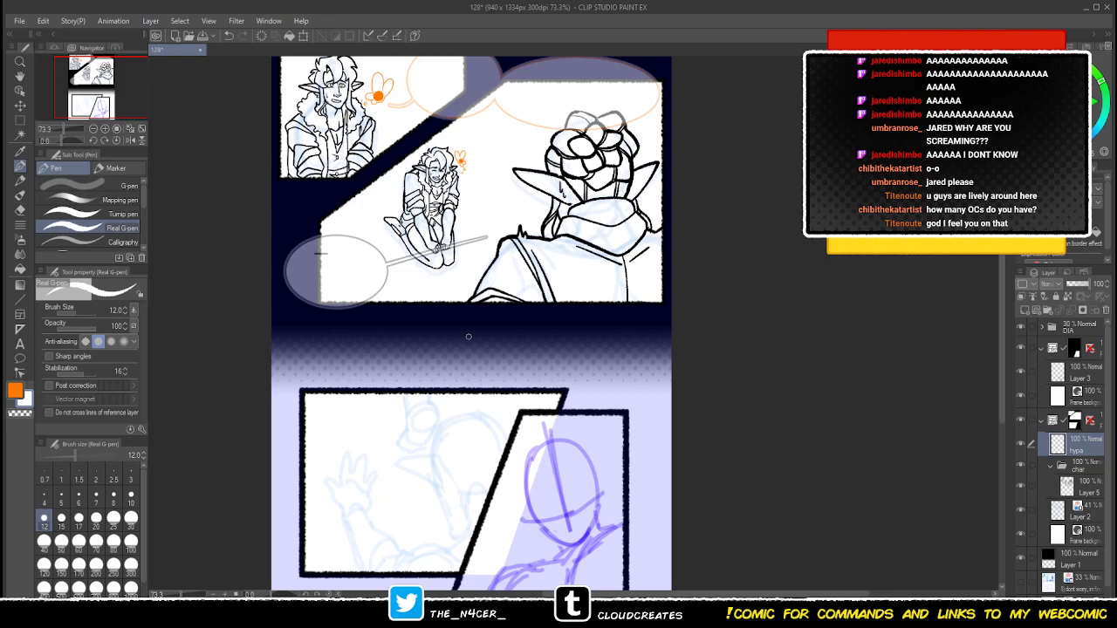
drag(525, 293, 520, 333)
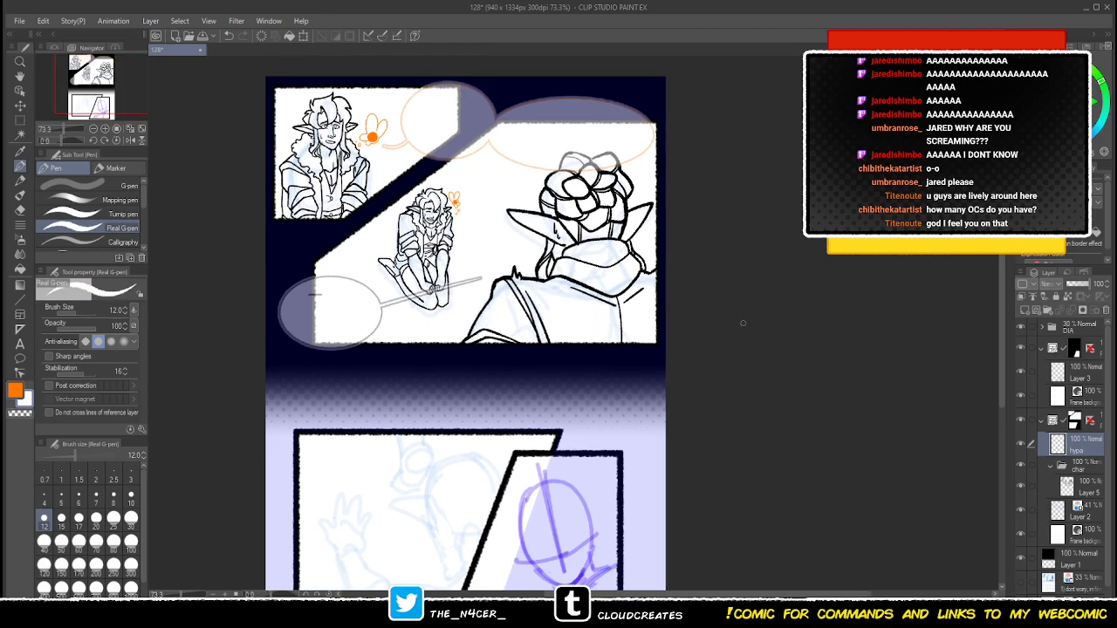
drag(733, 314, 731, 293)
- Switch the drawing colour back to black and make Layer 5 in the char folder the active layer
key(x)
key(x)
key(x)
click(1046, 131)
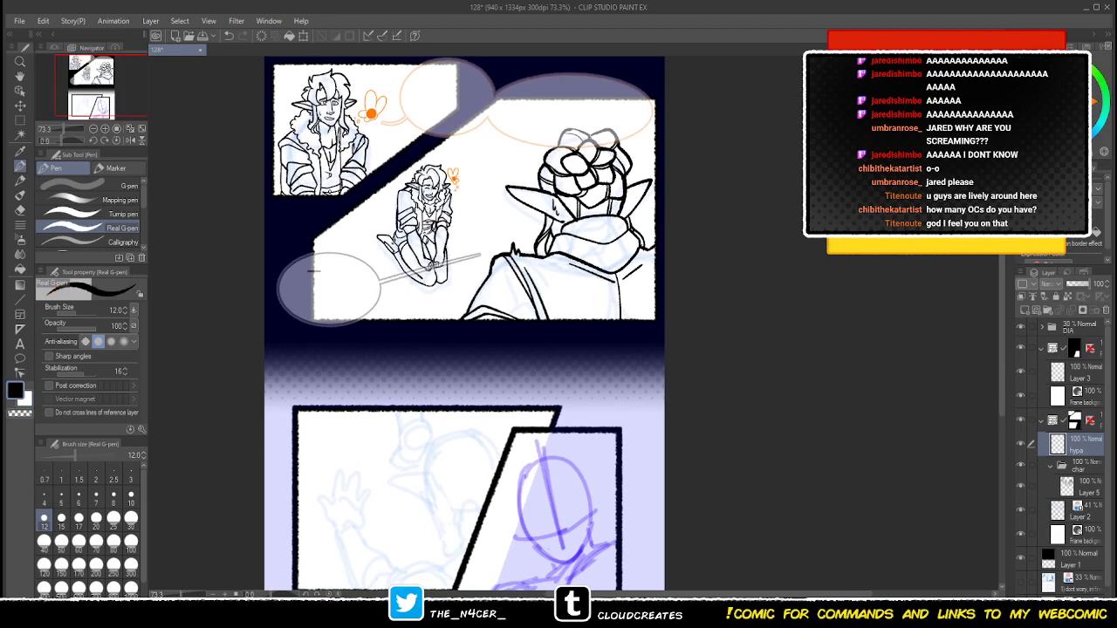
click(1084, 487)
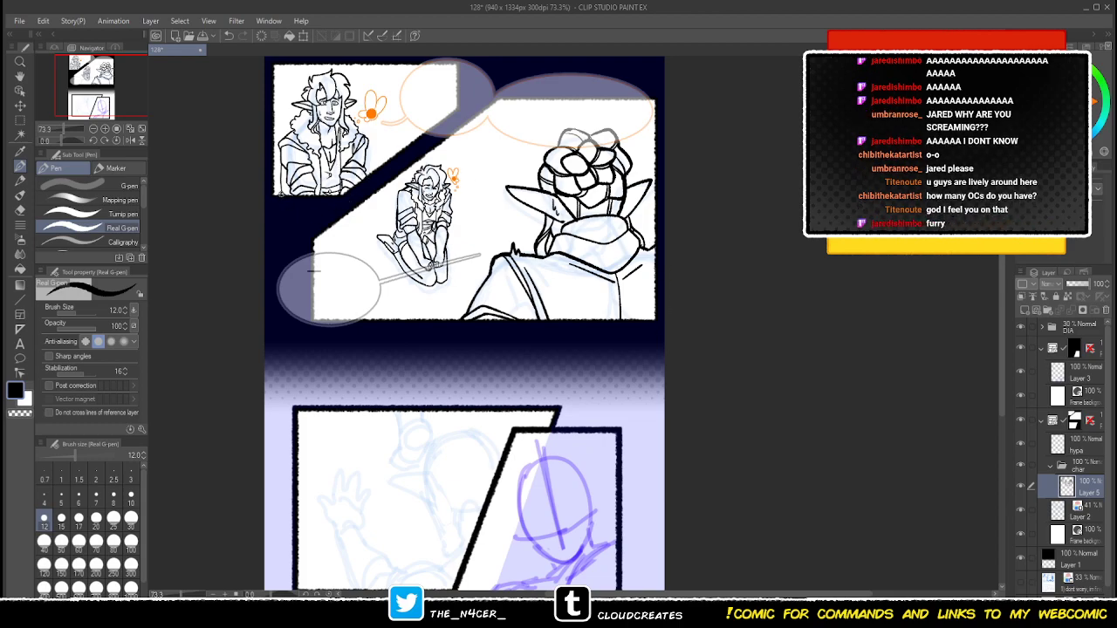
- Open the character artwork cc.png alongside the comic page
drag(380, 147, 361, 176)
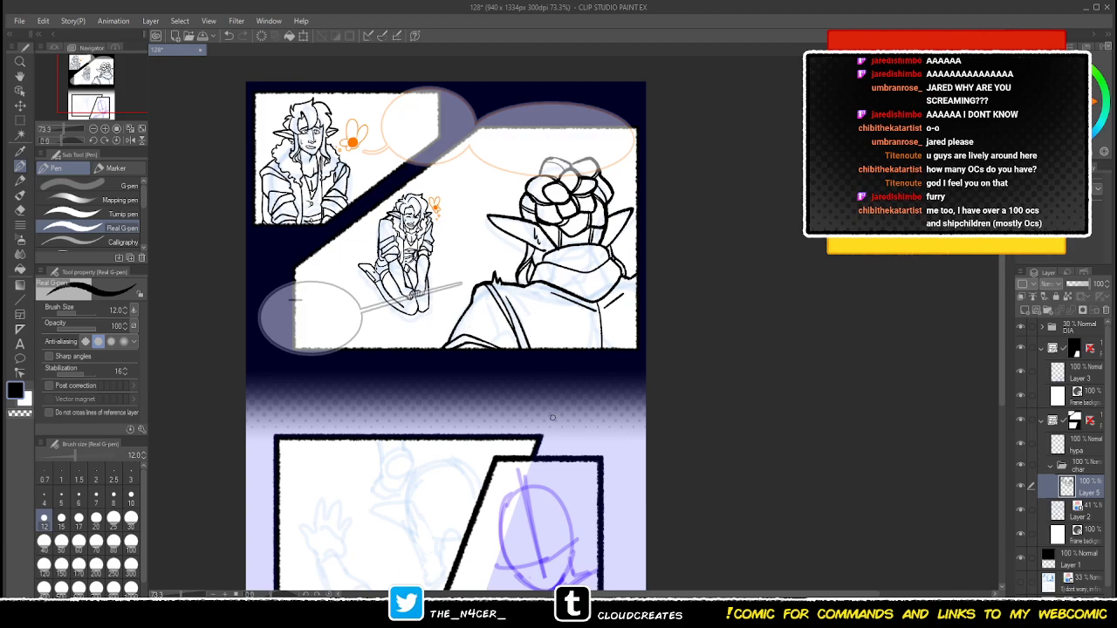
drag(545, 427, 565, 380)
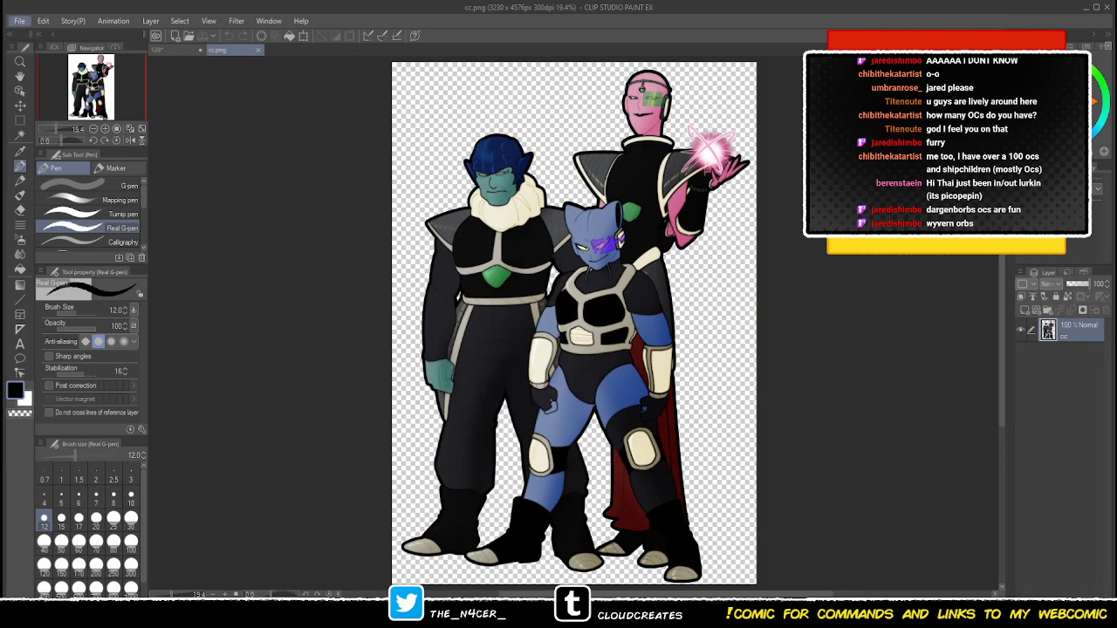
key(ctrl+o)
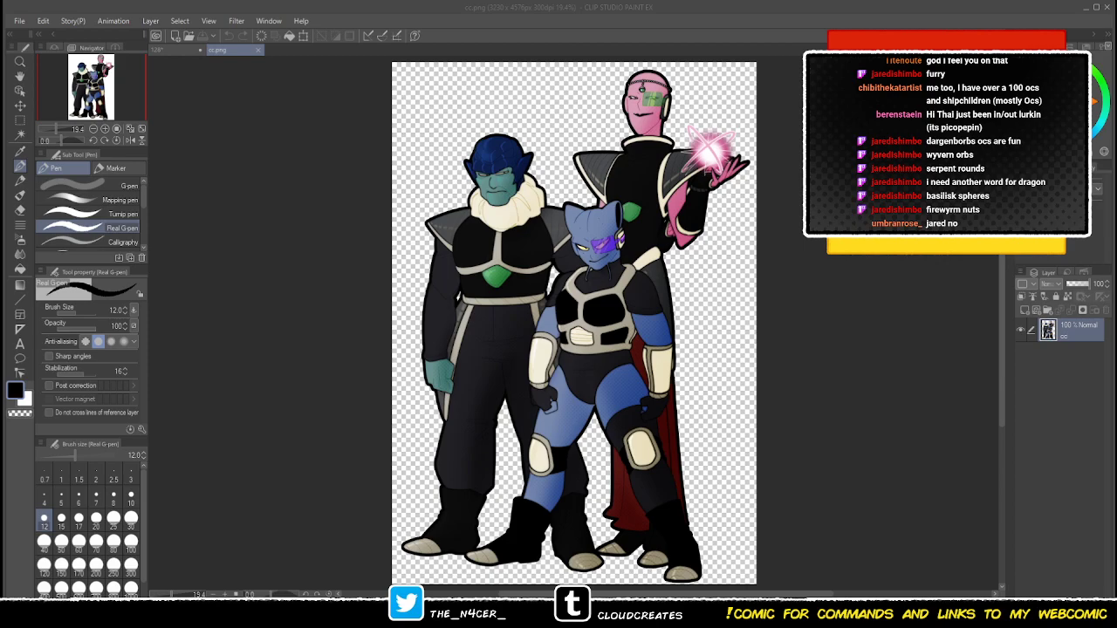
click(292, 87)
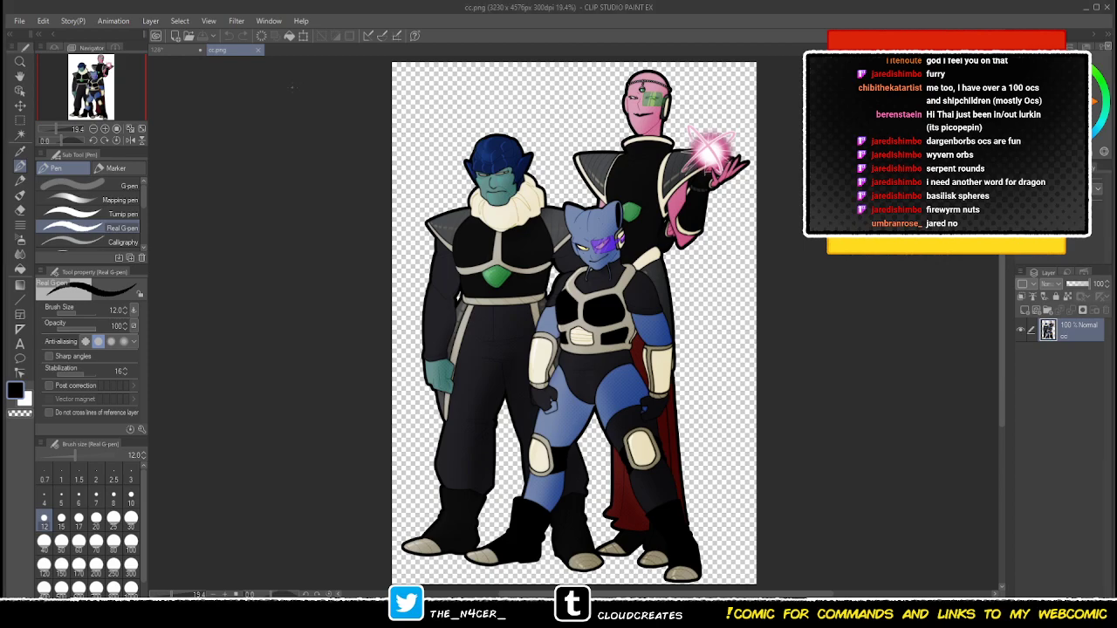
- Examine the three armoured characters in cc.png up close and at full figure, and close the image
scroll(524, 231, up, 2)
drag(523, 231, 408, 299)
scroll(490, 246, down, 2)
scroll(493, 214, down, 1)
drag(490, 246, 493, 195)
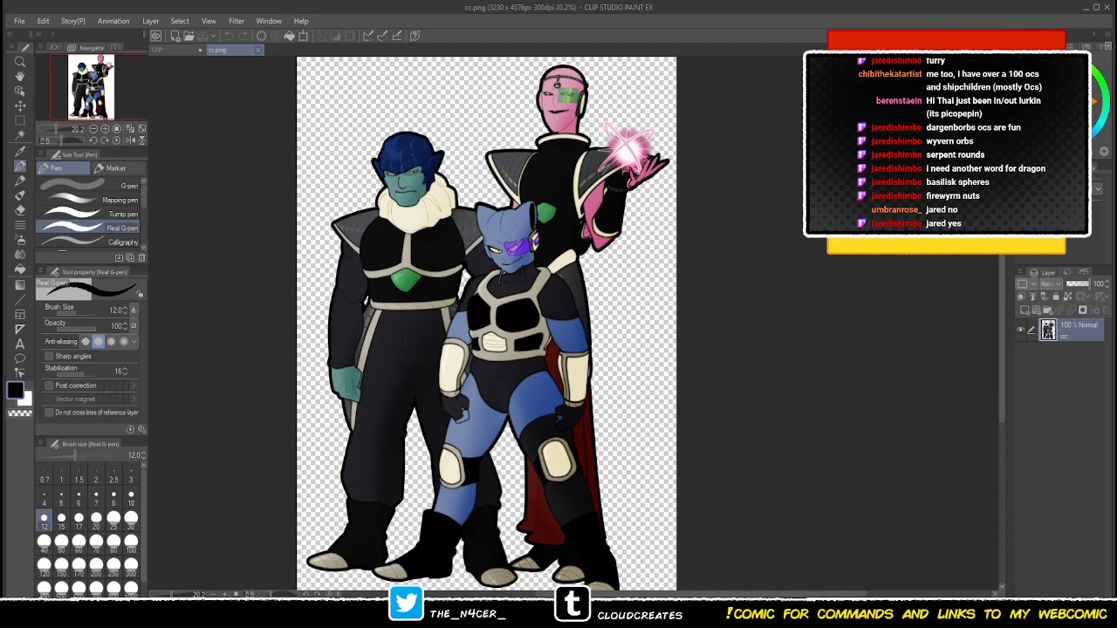
scroll(663, 58, up, 4)
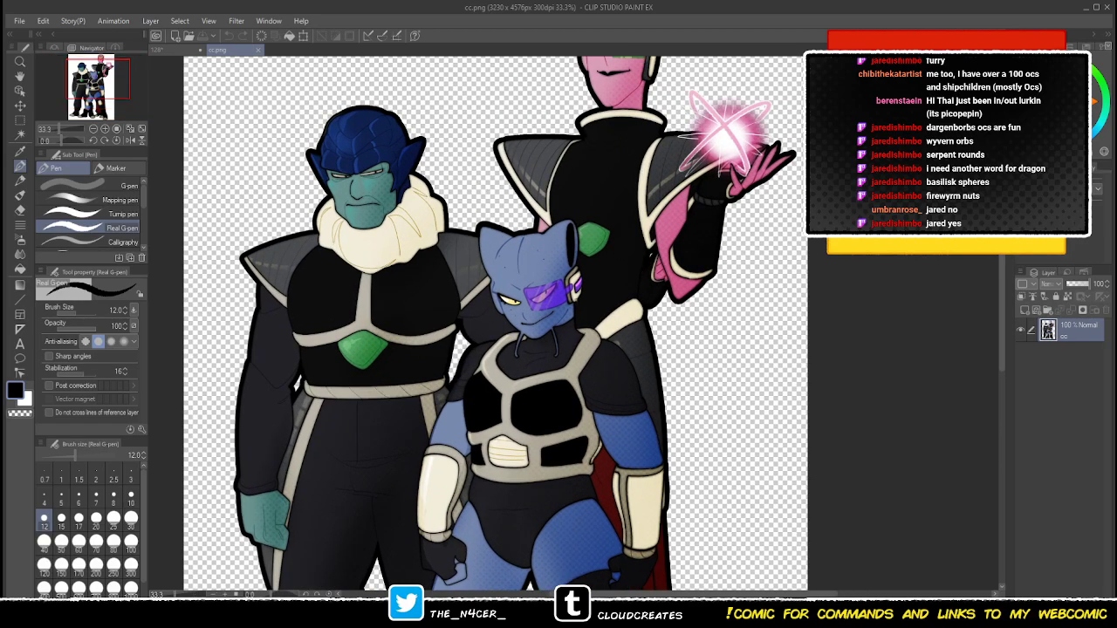
scroll(433, 304, up, 4)
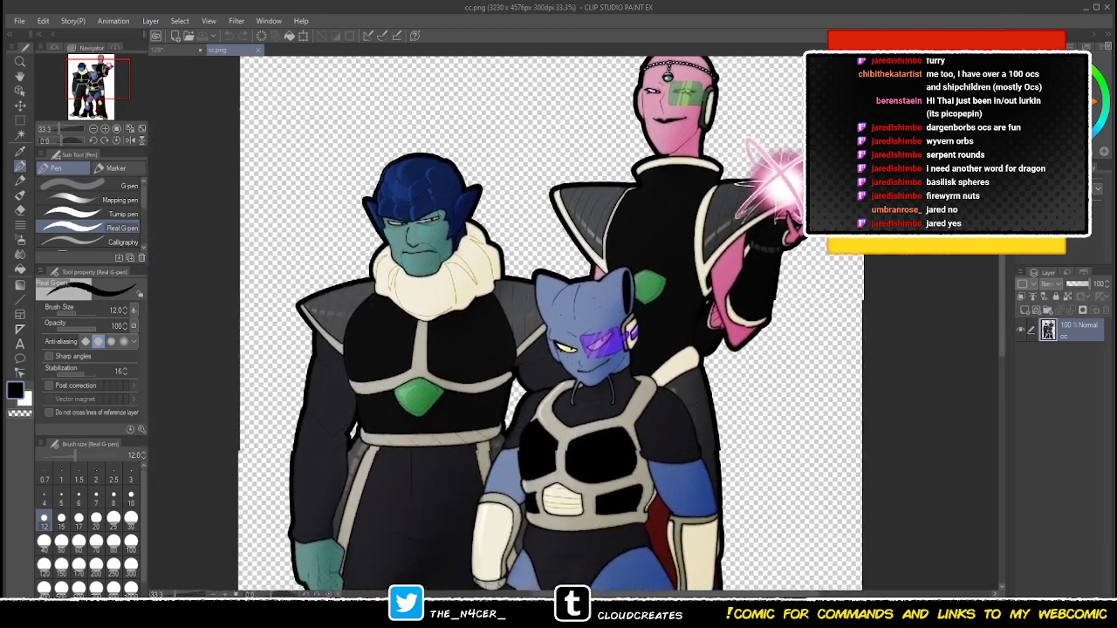
scroll(434, 304, down, 2)
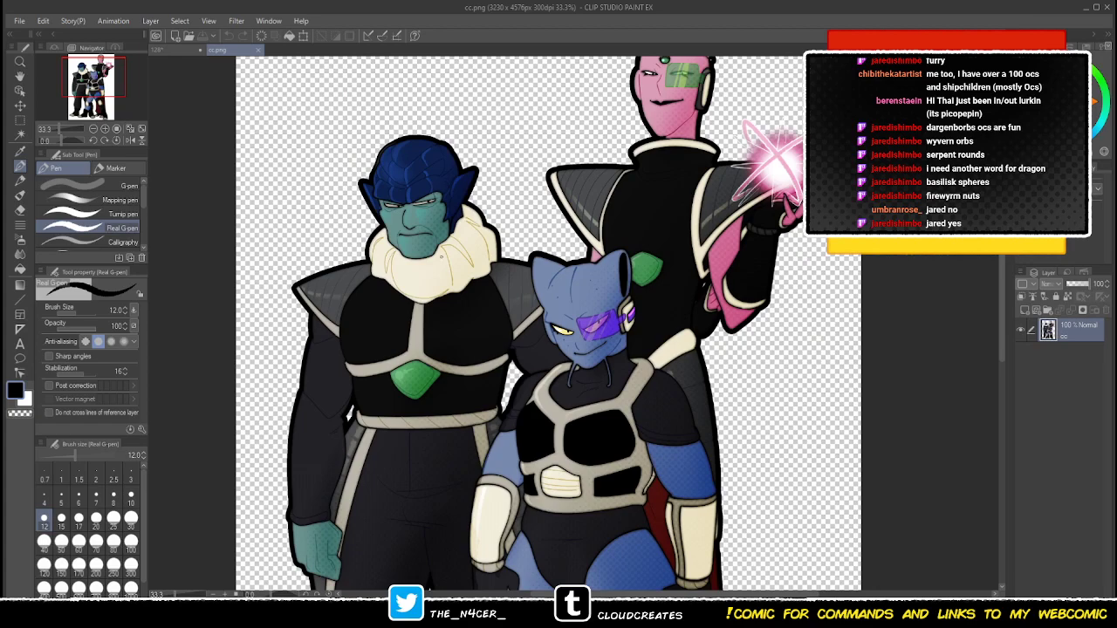
scroll(418, 282, down, 3)
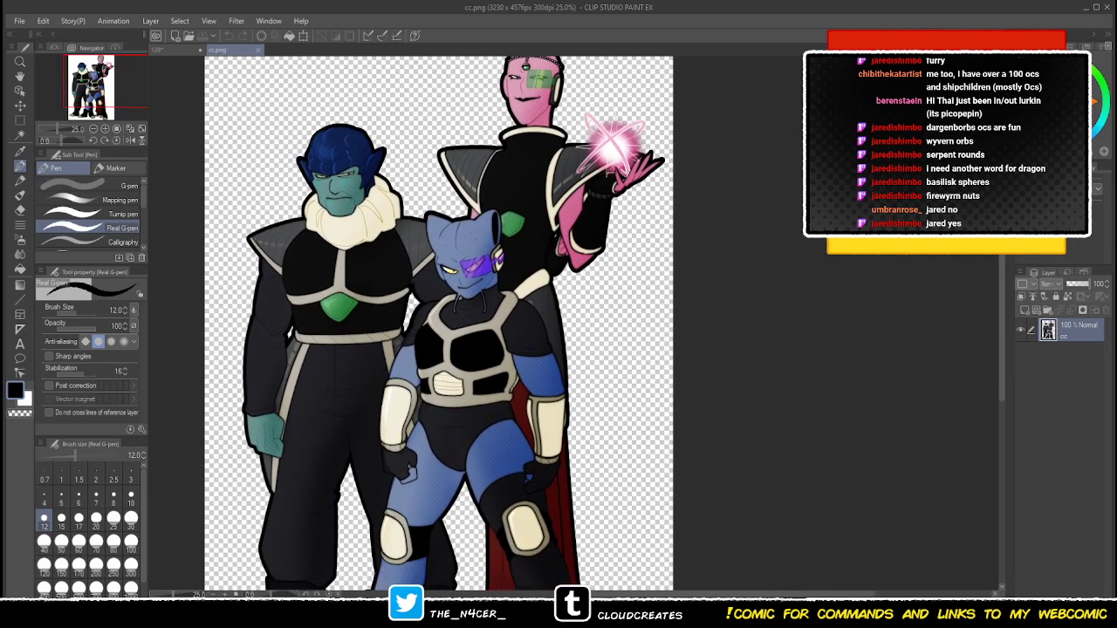
scroll(401, 288, down, 2)
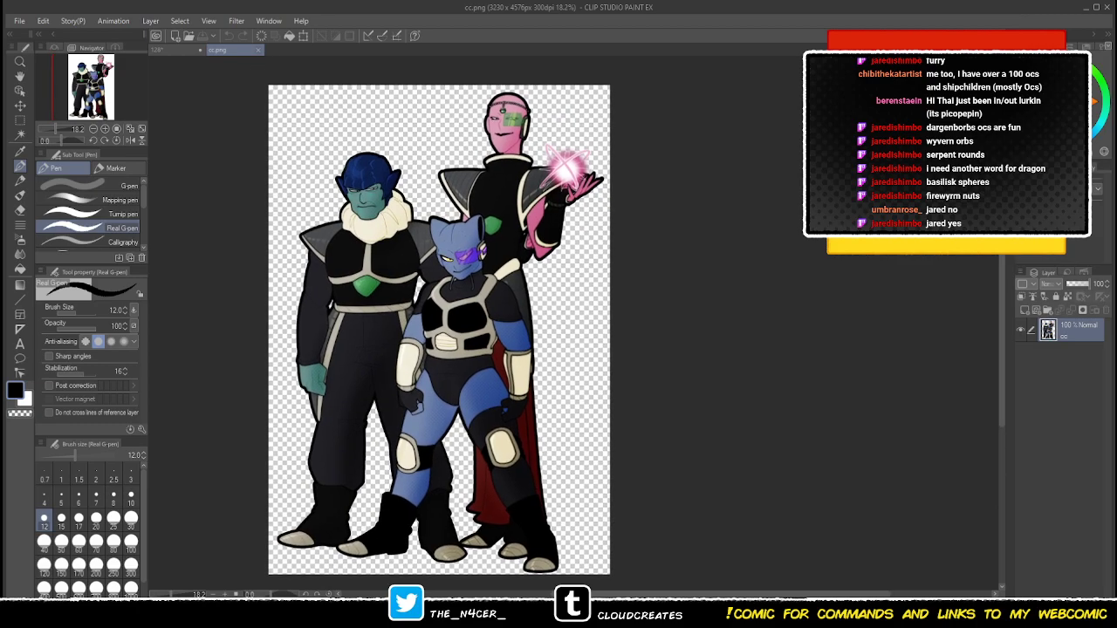
click(258, 49)
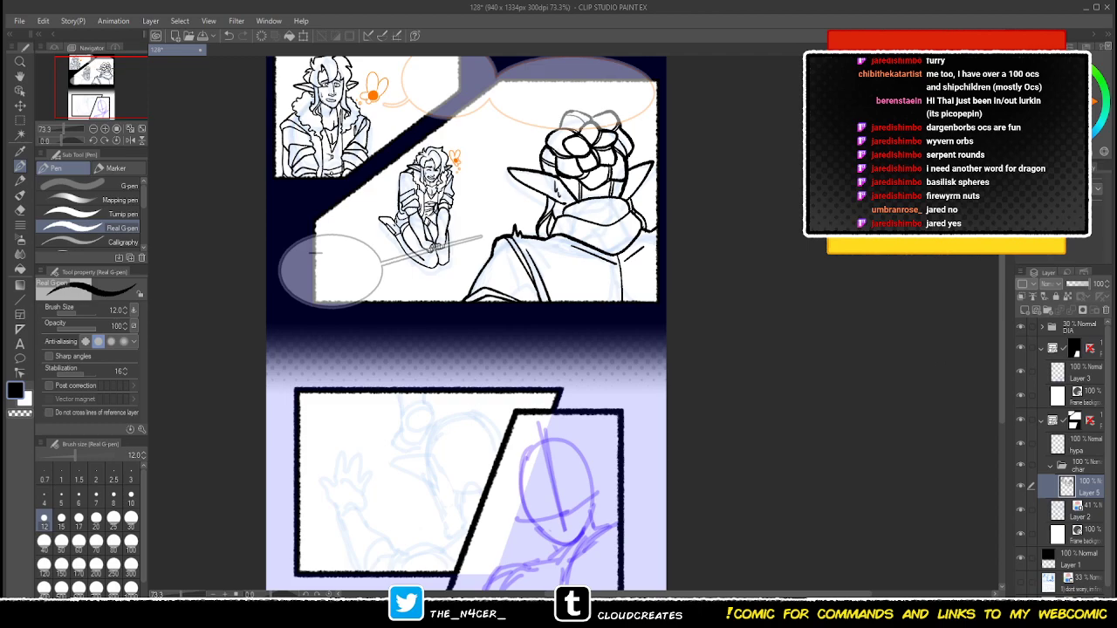
- Set the pen's brush size to 20 and ink the raised hand's outline in the wide lower panel
drag(677, 400, 686, 301)
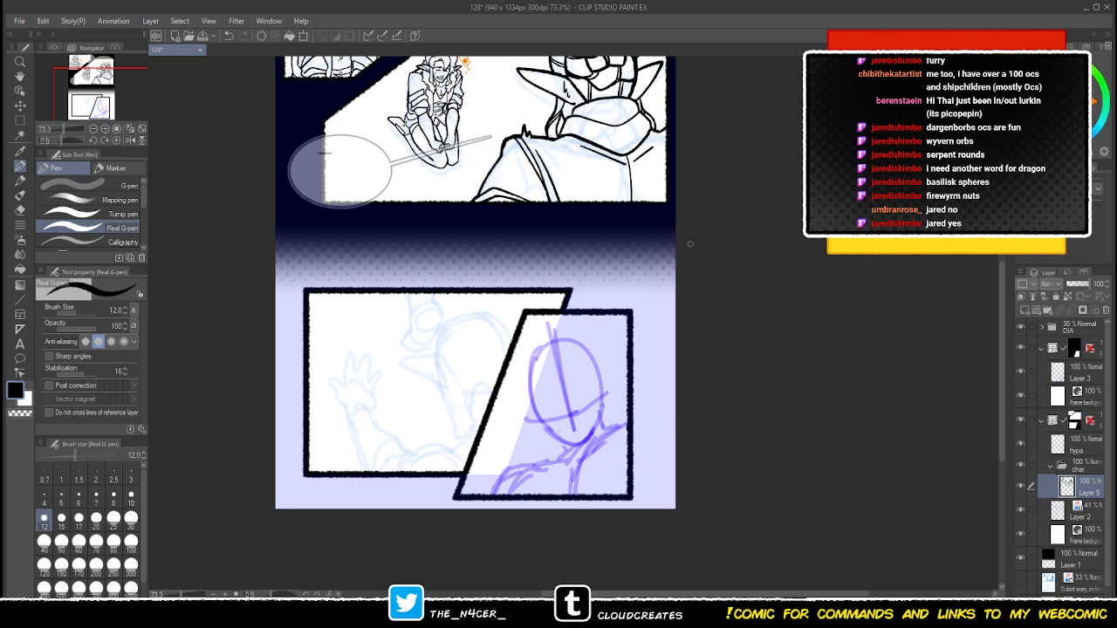
scroll(544, 433, up, 3)
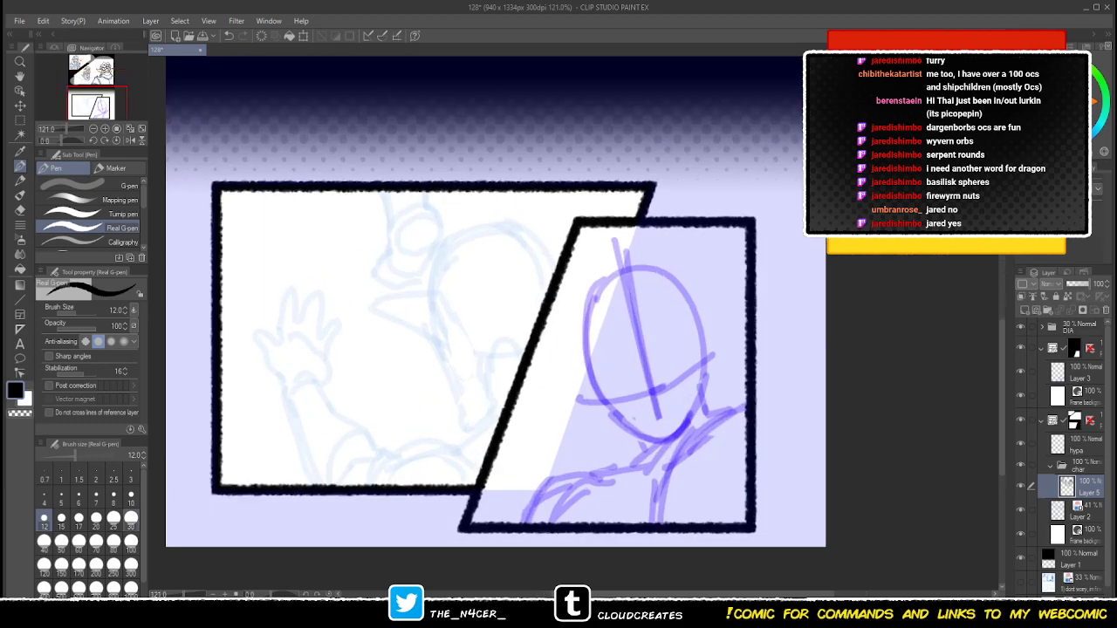
click(96, 517)
scroll(291, 351, down, 1)
mouse_move(289, 356)
mouse_down()
mouse_move(258, 308)
mouse_move(288, 322)
mouse_move(292, 266)
mouse_move(303, 270)
mouse_move(301, 300)
mouse_move(326, 266)
mouse_move(335, 279)
mouse_move(325, 311)
mouse_move(344, 303)
mouse_move(333, 362)
mouse_move(295, 359)
mouse_move(332, 365)
mouse_up()
key(c)
key(c)
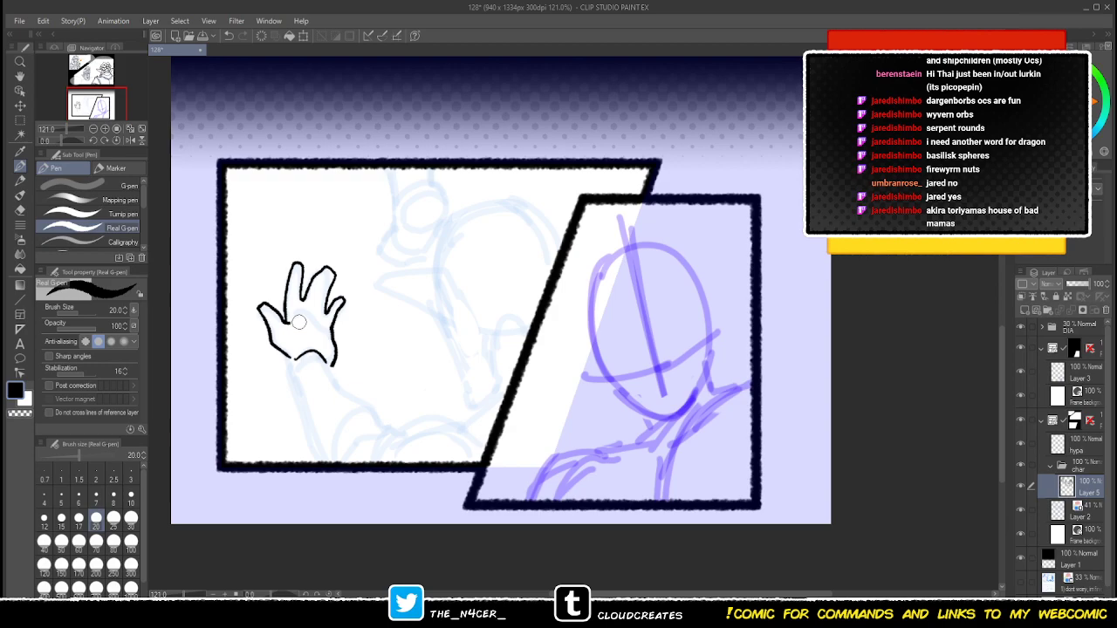
- Ink the palm creases inside the raised hand
mouse_move(299, 321)
mouse_down()
mouse_move(319, 338)
mouse_move(325, 285)
mouse_move(311, 307)
mouse_move(301, 272)
mouse_up()
key(ctrl+z)
key(c)
key(c)
drag(288, 340, 276, 347)
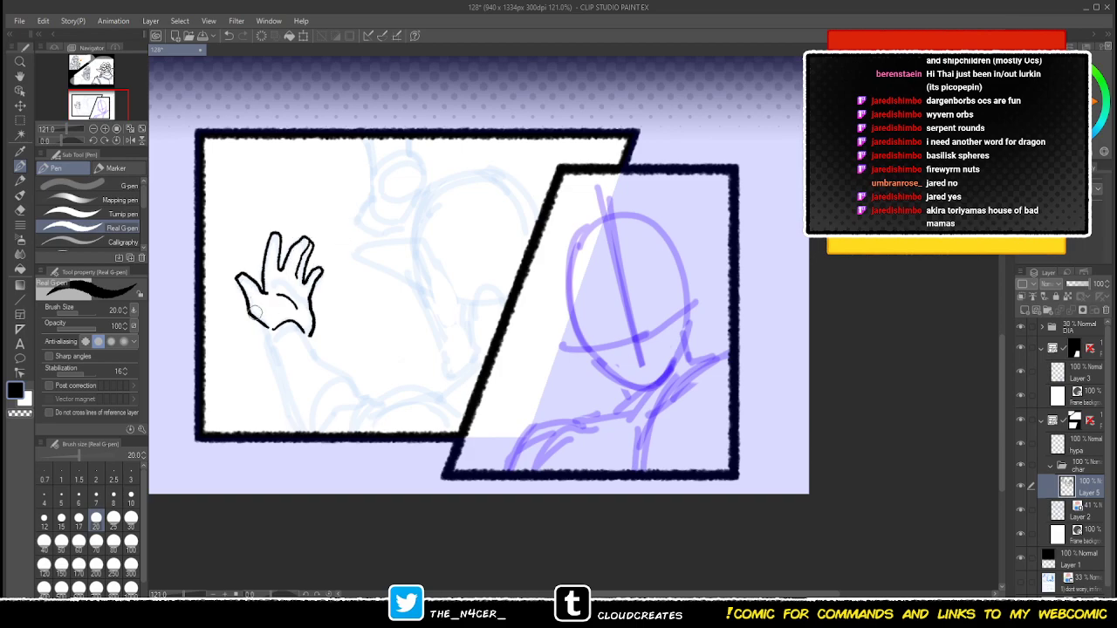
- Ink both edges of the forearm from the wrist down toward the lower border of the panel
drag(271, 330, 298, 432)
key(ctrl+z)
drag(268, 328, 298, 431)
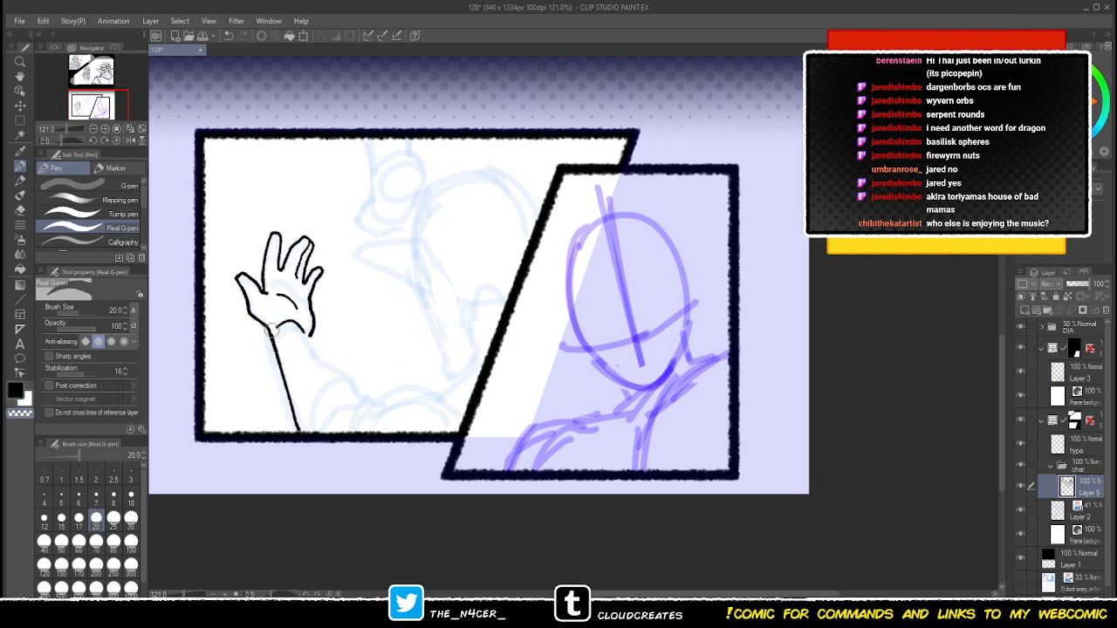
drag(310, 334, 353, 388)
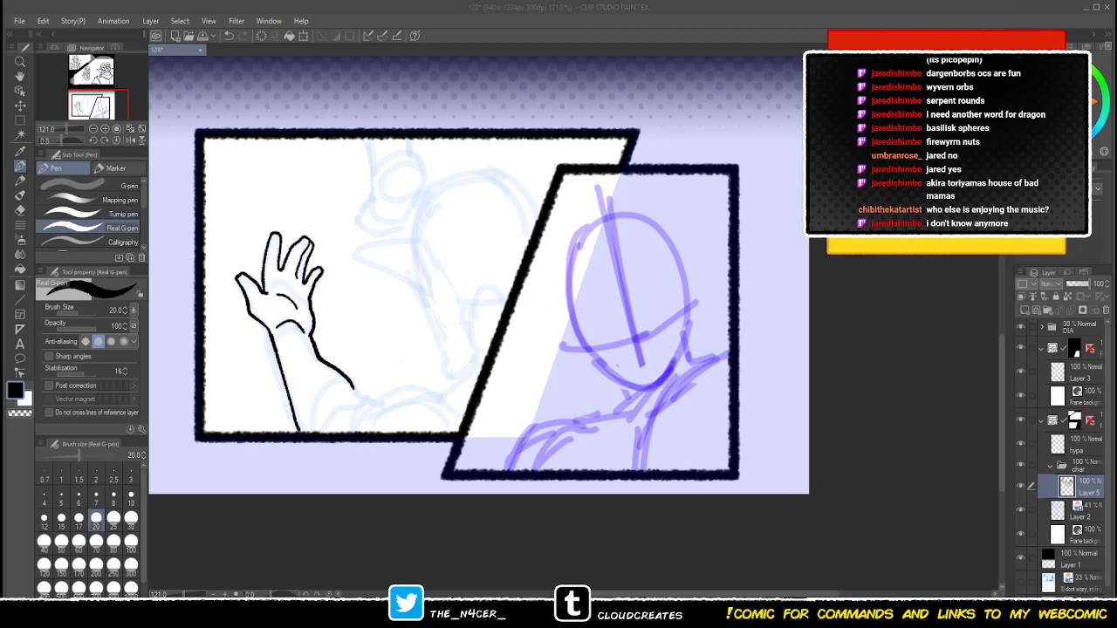
key(x)
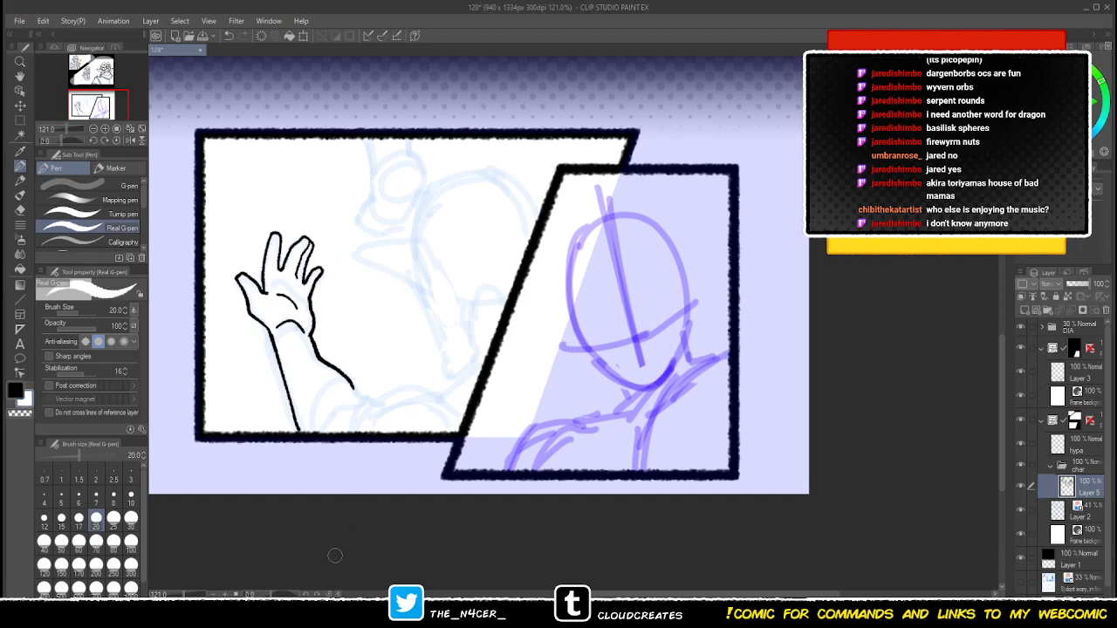
key(x)
key(x)
key(c)
drag(324, 368, 358, 399)
key(c)
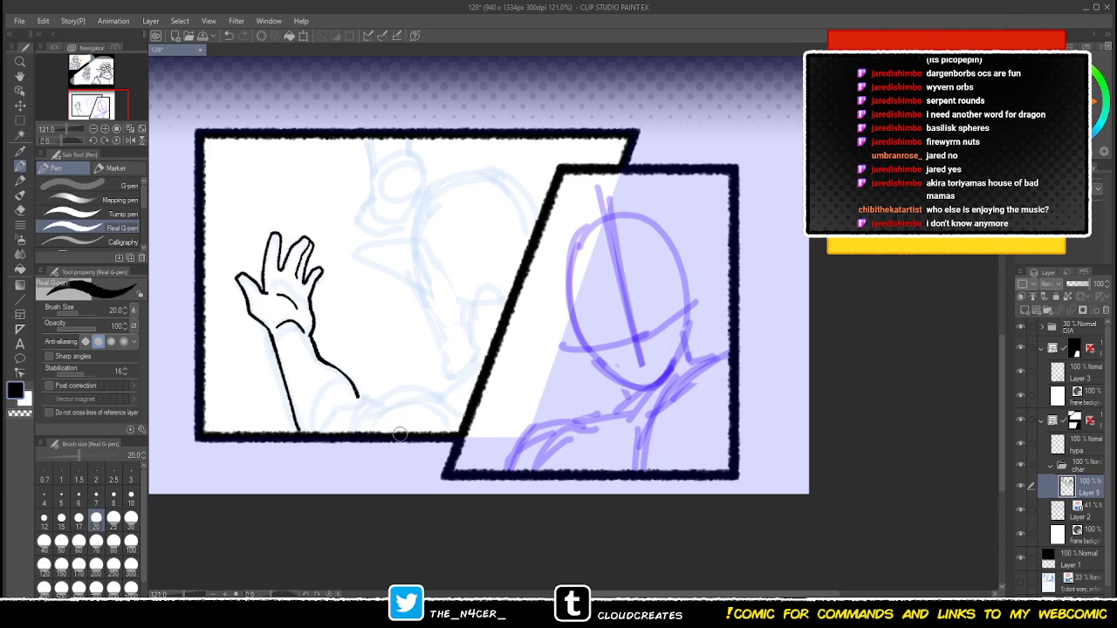
- Ink the side contour of the figure's head from the crown down to the chin
drag(473, 347, 457, 365)
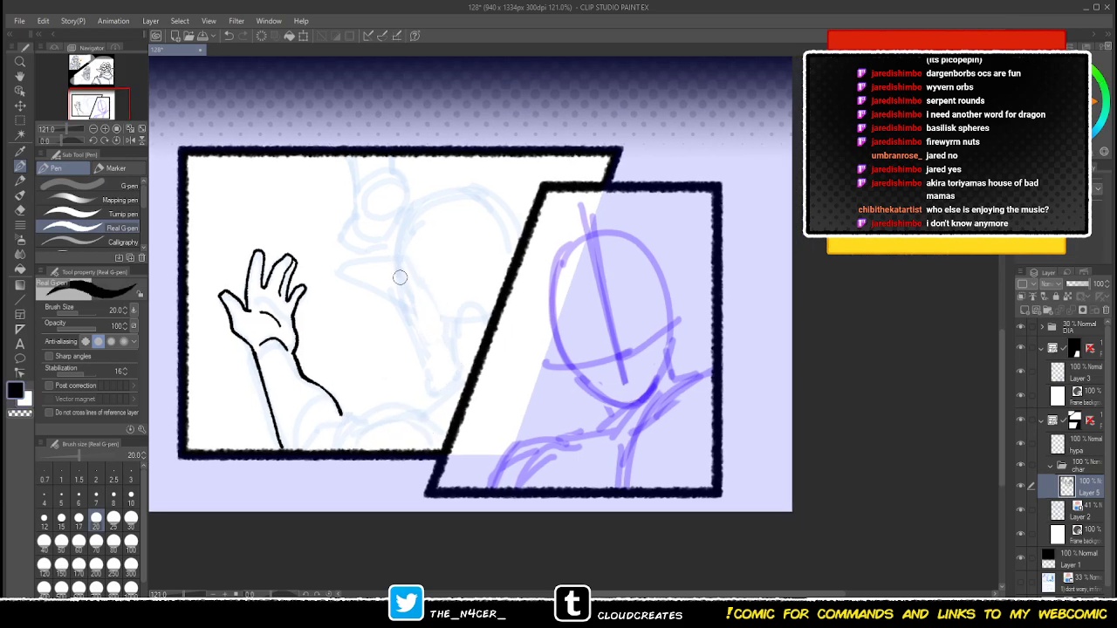
mouse_move(410, 214)
mouse_down()
mouse_move(392, 290)
mouse_move(432, 390)
mouse_move(451, 372)
mouse_move(442, 386)
mouse_up()
key(c)
key(c)
key(c)
key(c)
mouse_move(408, 329)
mouse_down()
mouse_move(436, 390)
mouse_move(449, 380)
mouse_up()
key(c)
key(c)
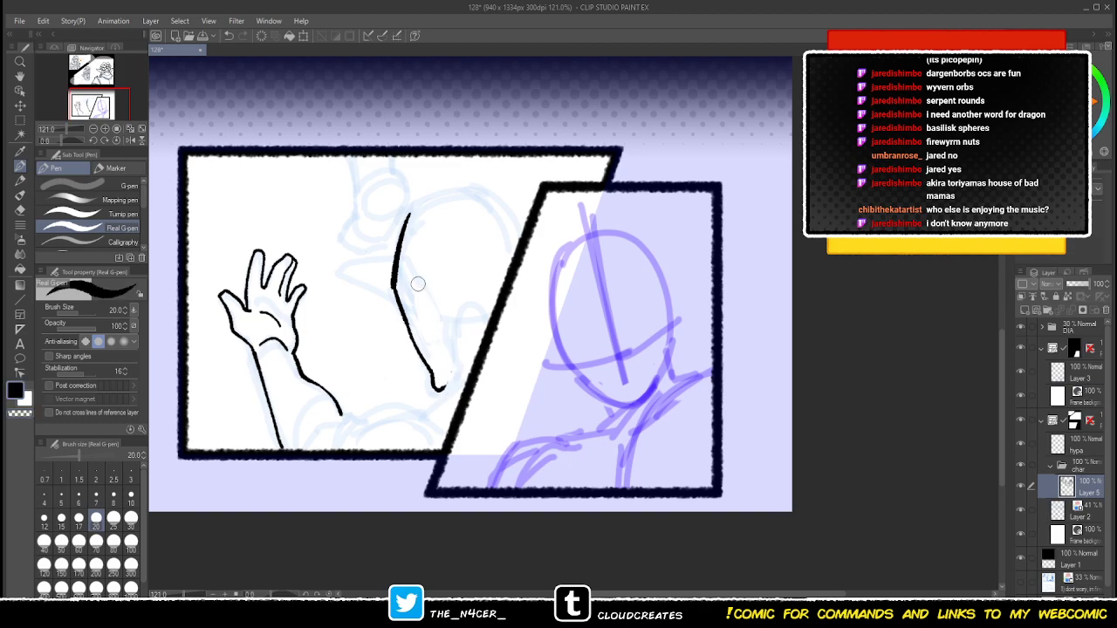
- Ink the pointed ear's upper and lower edges and erase the head contour that crosses it
mouse_move(418, 286)
mouse_down()
mouse_move(381, 313)
mouse_move(437, 334)
mouse_up()
key(c)
mouse_move(398, 293)
mouse_down()
mouse_move(388, 289)
mouse_move(397, 310)
mouse_move(435, 332)
mouse_up()
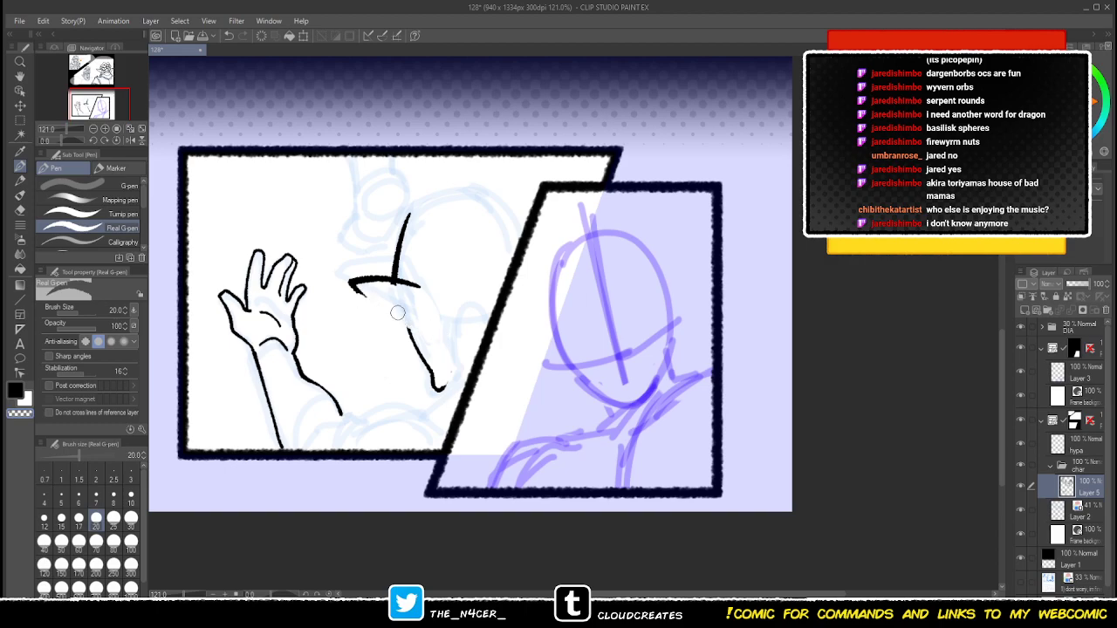
key(c)
drag(353, 286, 436, 333)
key(c)
key(c)
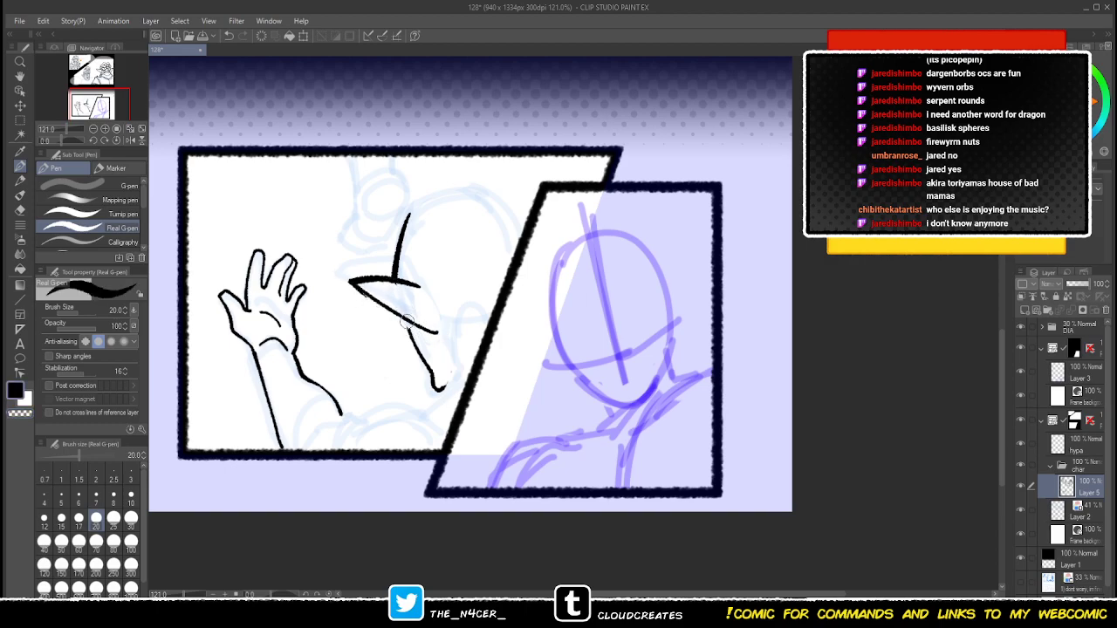
- Clean up the line joint where the pointed ear meets the jaw and start the short line below the ear
key(c)
key(c)
key(c)
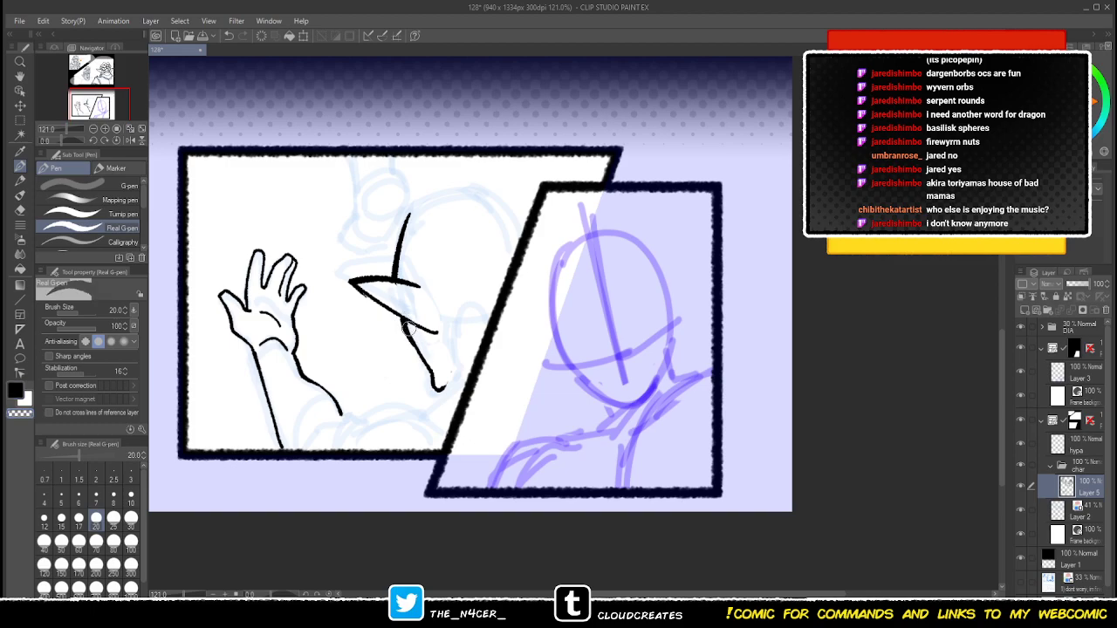
key(c)
key(c)
key(c)
key(c)
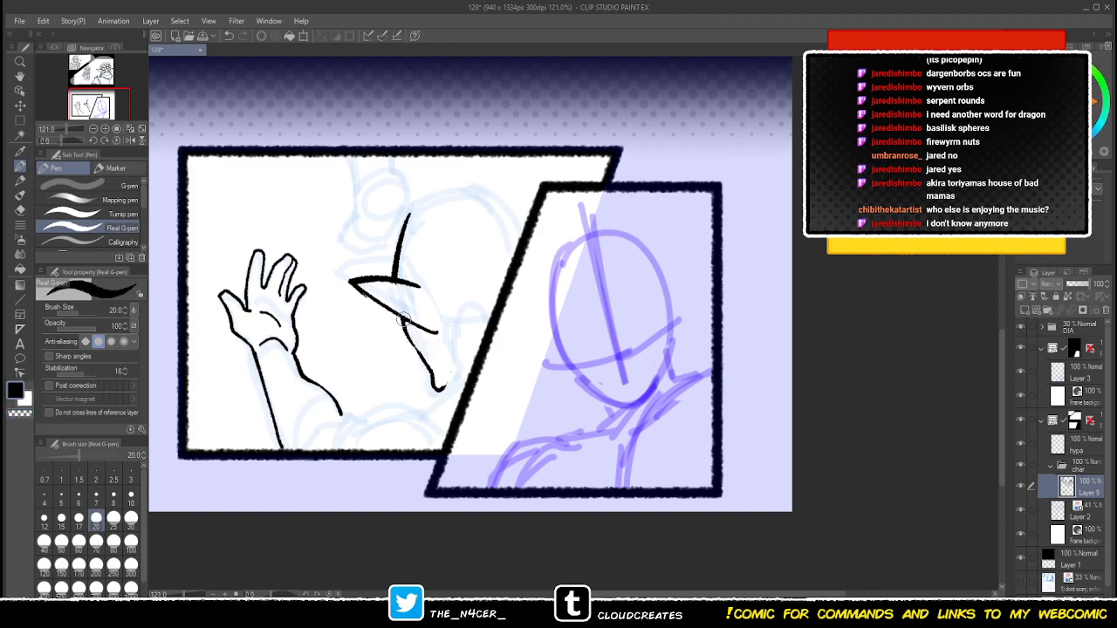
key(c)
key(c)
key(c)
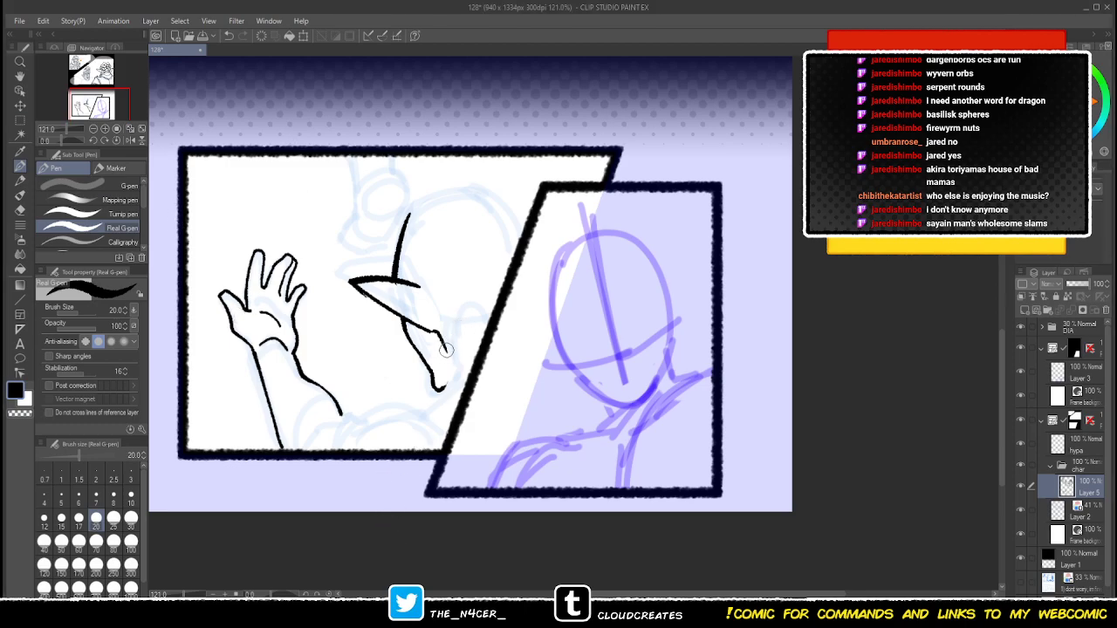
- Finish the line running from the ear down to the chin and ink the rounded top of the head
drag(445, 349, 442, 386)
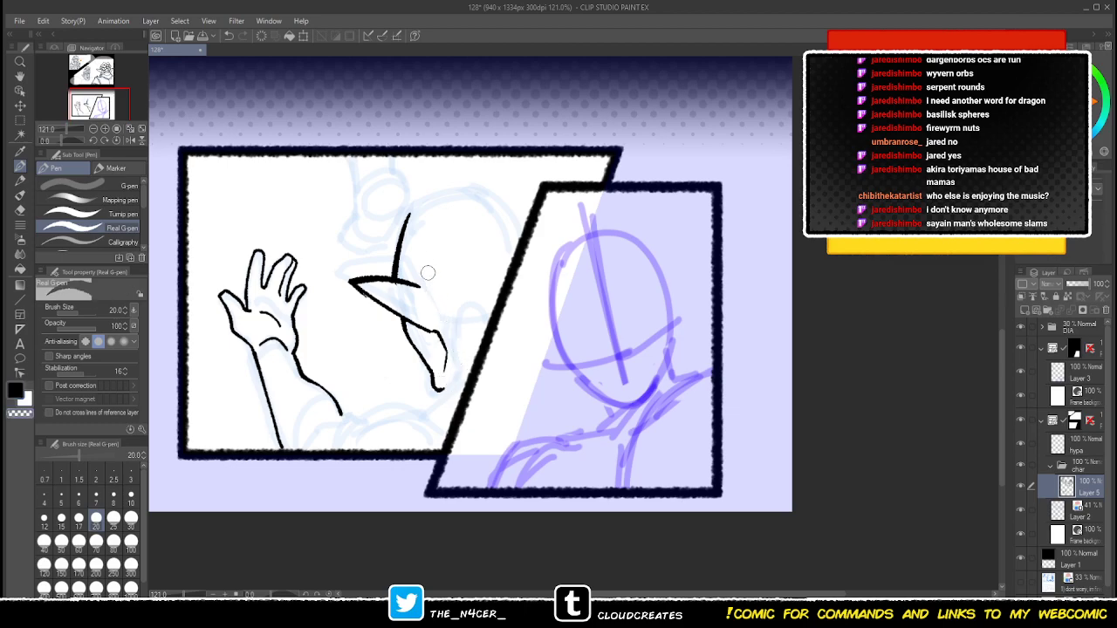
mouse_move(406, 218)
mouse_down()
mouse_move(475, 195)
mouse_move(501, 208)
mouse_move(523, 252)
mouse_up()
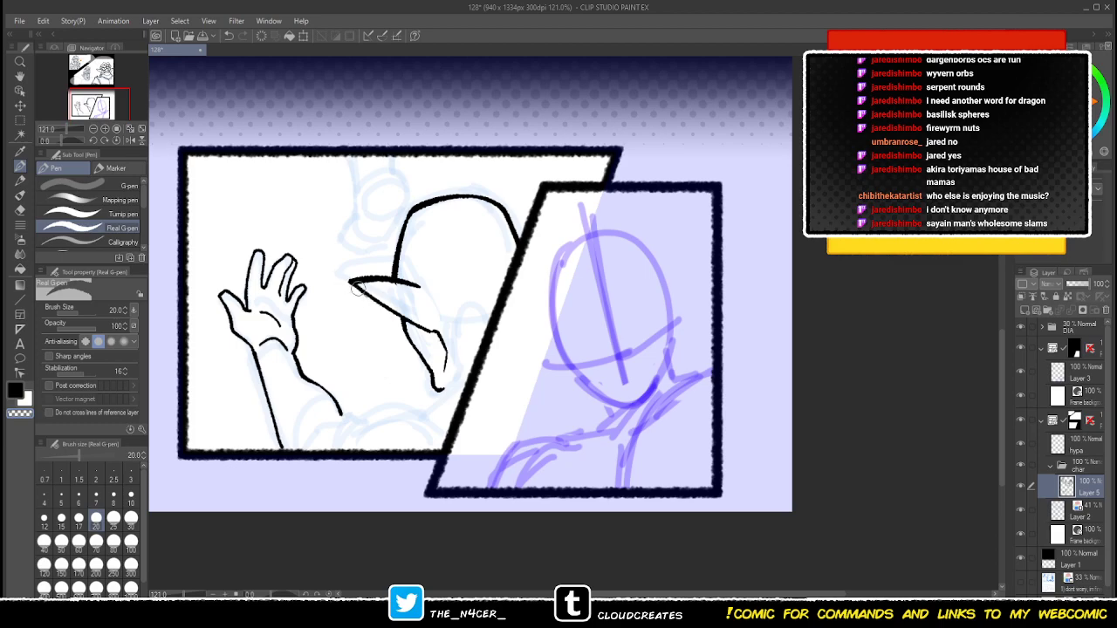
drag(446, 376, 443, 364)
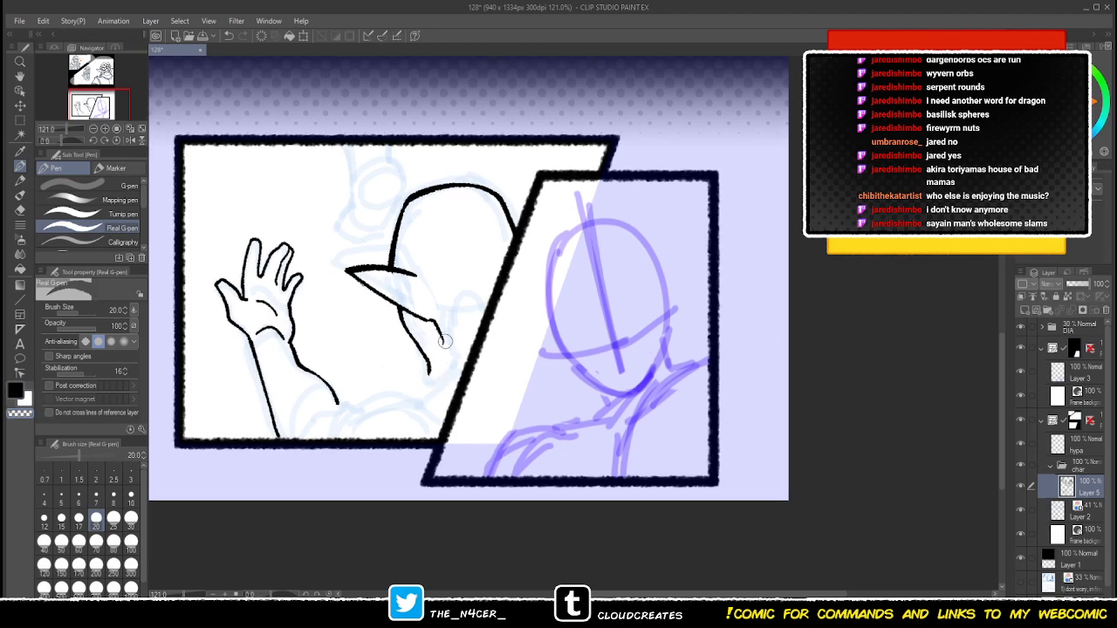
- Ink the fluffy collar beneath the jaw and add a first shoulder line beside it
key(c)
mouse_move(415, 397)
mouse_down()
mouse_move(444, 339)
mouse_move(462, 329)
mouse_move(408, 382)
mouse_up()
key(ctrl+z)
key(ctrl+z)
mouse_move(449, 344)
mouse_down()
mouse_move(412, 395)
mouse_move(446, 416)
mouse_move(362, 407)
mouse_move(355, 442)
mouse_up()
key(ctrl+z)
key(ctrl+z)
mouse_move(417, 399)
mouse_down()
mouse_move(355, 413)
mouse_move(373, 444)
mouse_up()
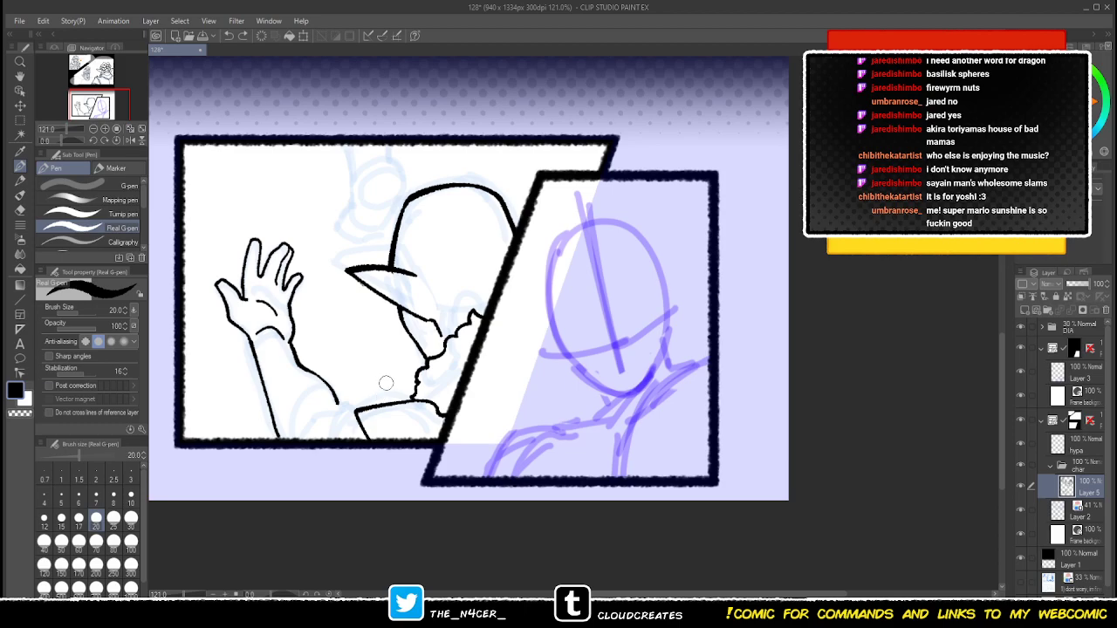
- Redraw the shoulder line and the folded garment edge extending from the fluffy collar
key(ctrl+z)
mouse_move(414, 387)
mouse_down()
mouse_move(360, 403)
mouse_move(367, 445)
mouse_up()
key(ctrl+z)
mouse_move(416, 390)
mouse_down()
mouse_move(373, 394)
mouse_move(359, 413)
mouse_move(372, 446)
mouse_move(356, 409)
mouse_up()
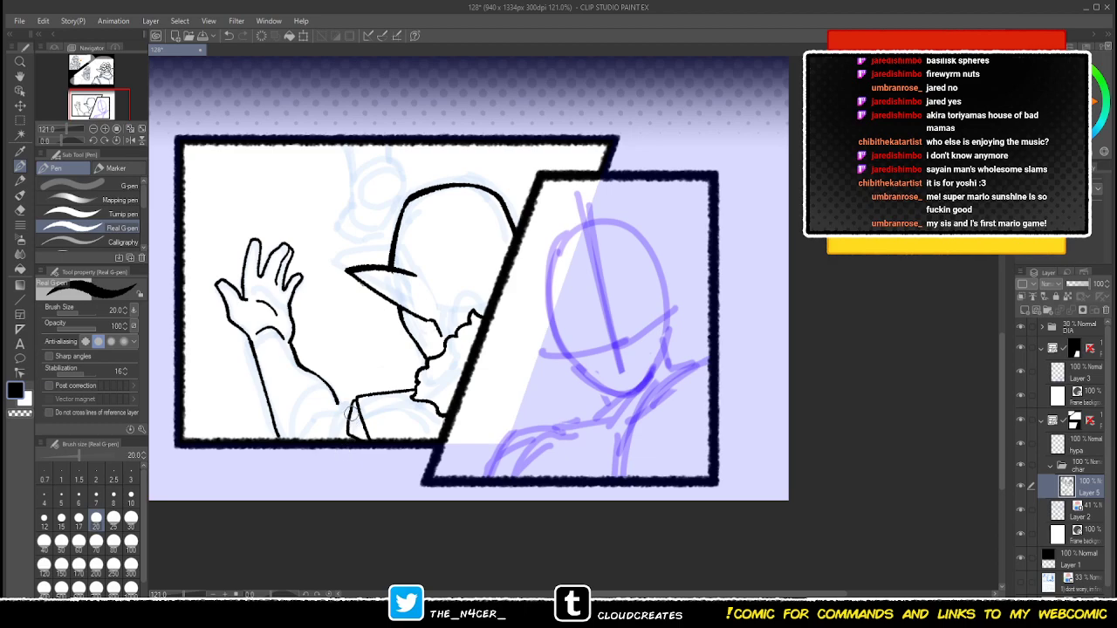
- Ink the curved sleeve bands between the forearm and the shoulder
mouse_move(330, 392)
mouse_down()
mouse_move(344, 415)
mouse_move(353, 398)
mouse_move(356, 447)
mouse_move(357, 403)
mouse_move(358, 440)
mouse_up()
mouse_move(337, 410)
mouse_down()
mouse_move(320, 439)
mouse_move(340, 441)
mouse_up()
key(c)
key(ctrl+z)
key(x)
key(x)
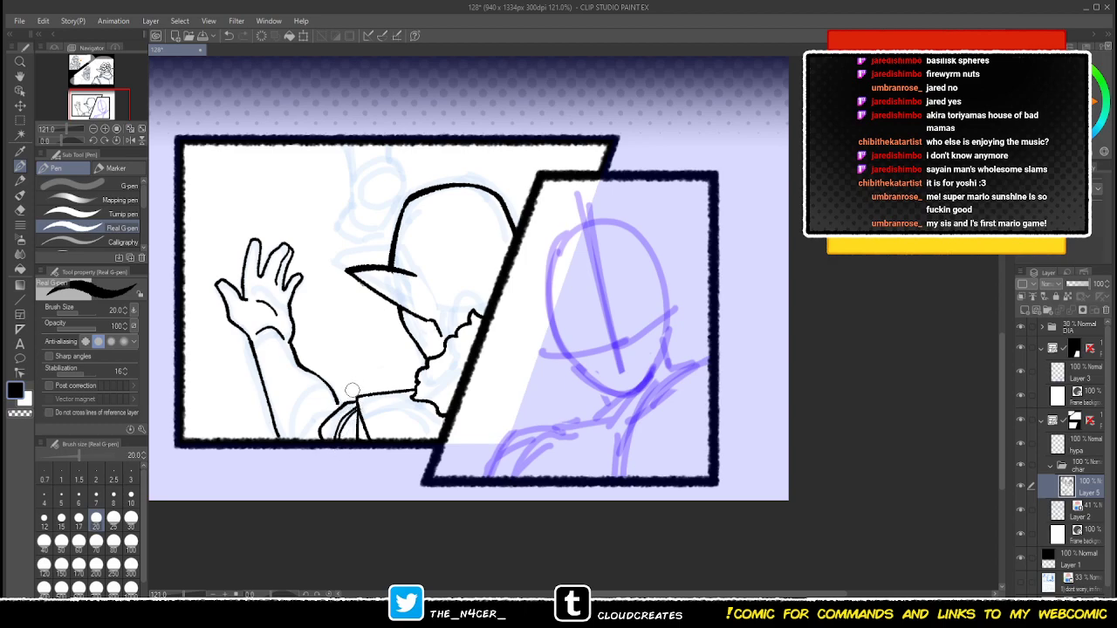
- Ink the sleeve's outer edge down to the panel border and add a crease line across the raised palm
drag(331, 404, 282, 444)
key(ctrl+z)
mouse_move(332, 403)
mouse_down()
mouse_move(279, 441)
mouse_move(272, 413)
mouse_move(286, 444)
mouse_up()
drag(274, 314, 255, 302)
key(ctrl+z)
drag(243, 294, 266, 303)
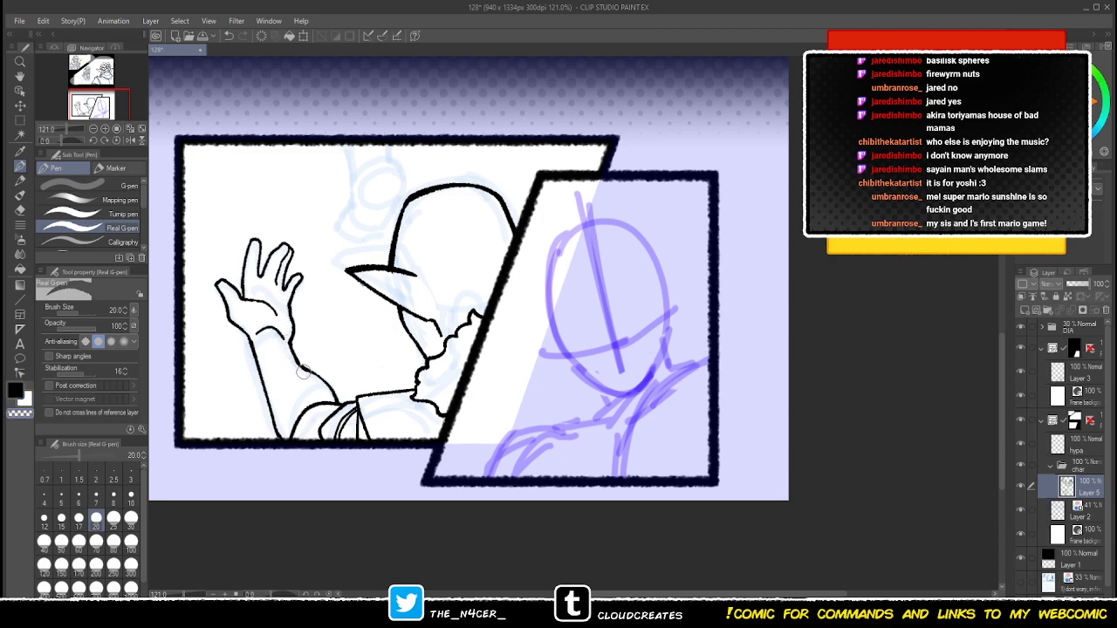
- Trim the ear's upper line where it overruns into the head
key(c)
drag(348, 322, 341, 331)
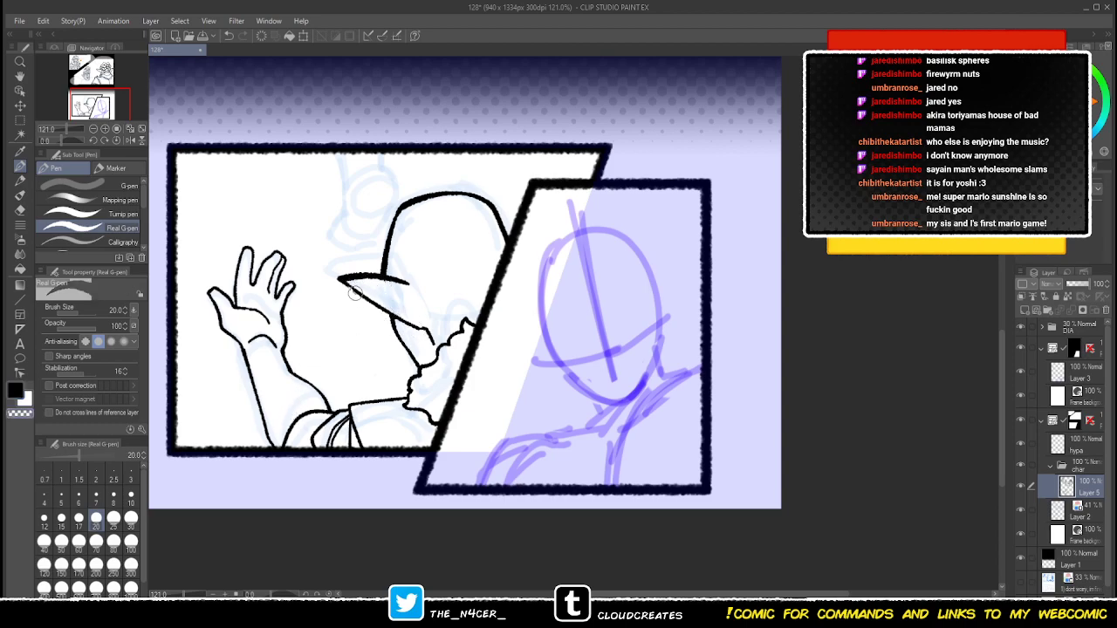
key(ctrl+z)
key(c)
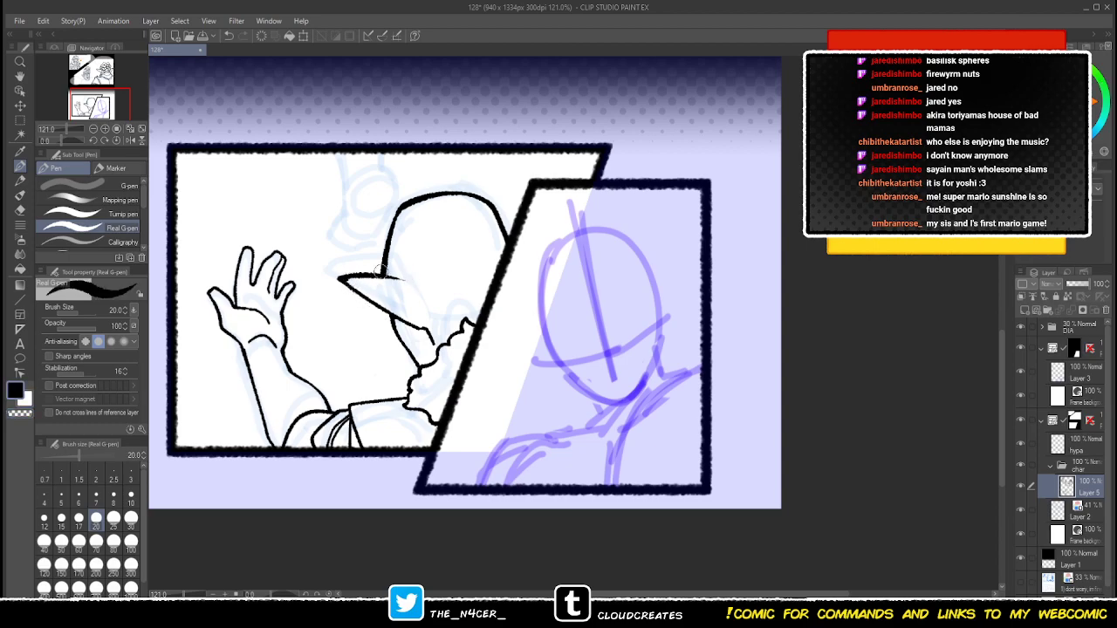
- Extend the ear's upper line into the head and clean up where it meets the face
drag(382, 275, 415, 285)
key(c)
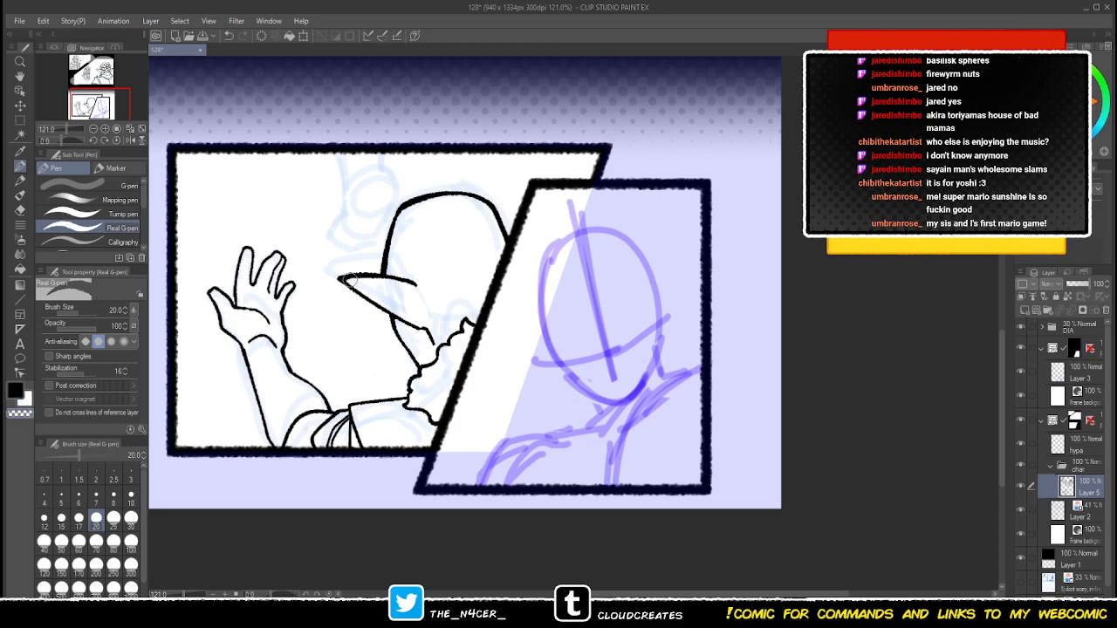
key(x)
key(x)
drag(431, 276, 419, 279)
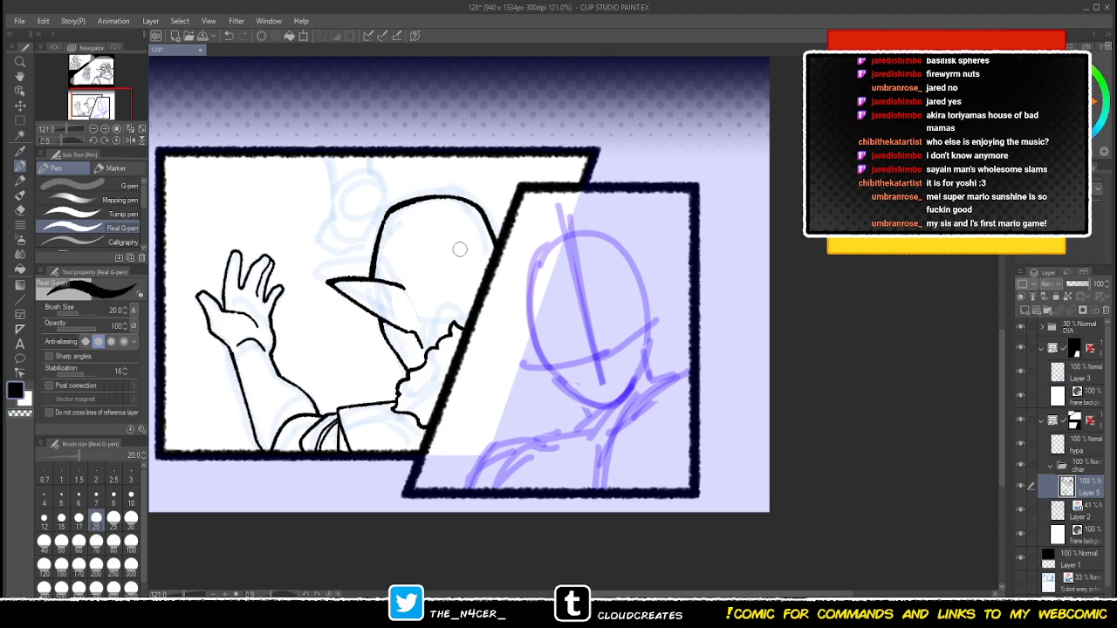
- Erase the back of the head outline, redraw it as a rounder curve down to the ear, and touch up the line beneath the ear
key(c)
drag(382, 231, 374, 262)
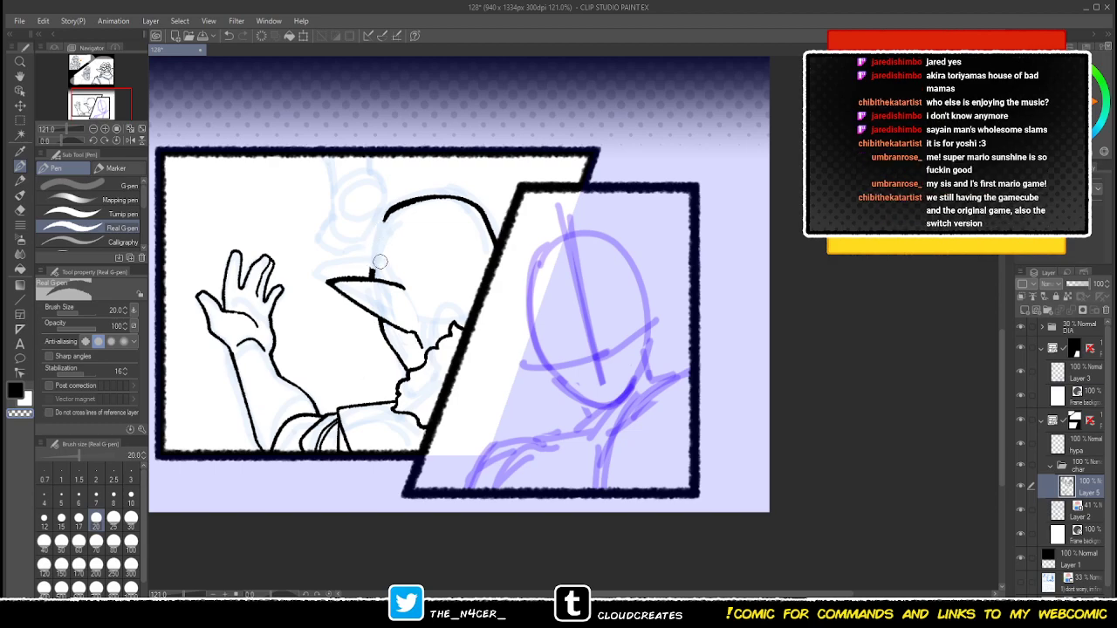
key(c)
drag(370, 274, 391, 210)
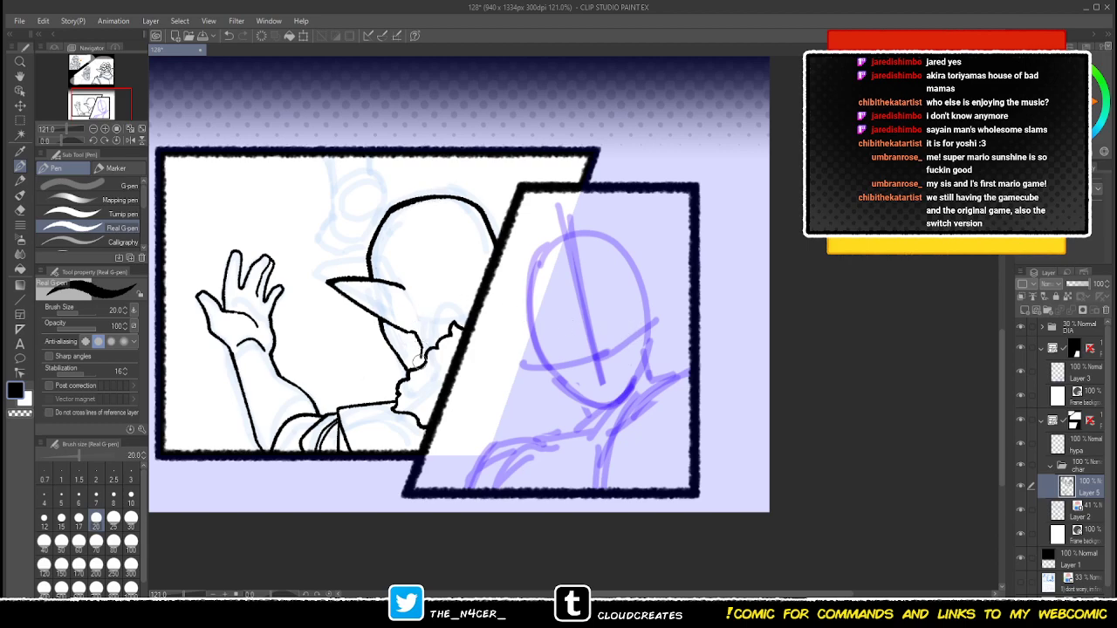
drag(413, 340, 421, 346)
- Lower the opacity of the inked figure layer, tint its lines blue, and add a new layer above it
click(1078, 283)
click(1099, 297)
click(1084, 284)
key(ctrl+shift+n)
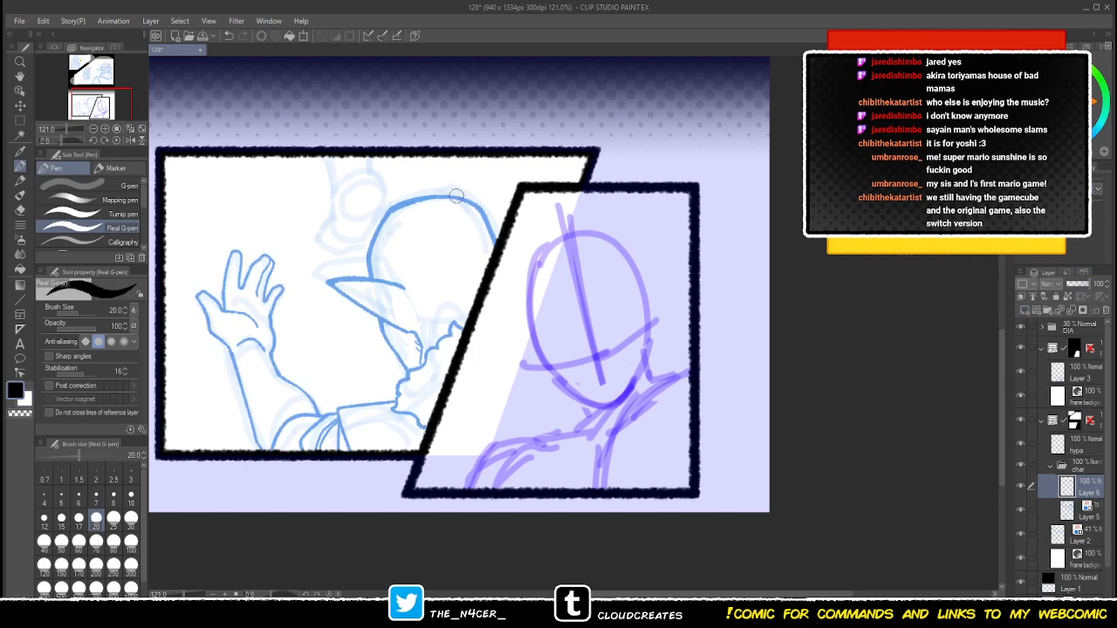
- Ink the main hair shape over the head, with pointed front locks, a tuft on top and a curved back section
mouse_move(472, 193)
mouse_down()
mouse_move(439, 168)
mouse_move(389, 174)
mouse_move(407, 188)
mouse_move(373, 194)
mouse_move(349, 236)
mouse_move(331, 241)
mouse_move(350, 253)
mouse_move(332, 264)
mouse_move(346, 339)
mouse_move(375, 335)
mouse_up()
key(ctrl+z)
key(e)
drag(381, 194, 328, 253)
mouse_move(415, 182)
mouse_down()
mouse_move(382, 175)
mouse_move(480, 208)
mouse_move(452, 161)
mouse_move(448, 185)
mouse_move(418, 172)
mouse_move(381, 198)
mouse_move(345, 205)
mouse_move(385, 228)
mouse_move(378, 272)
mouse_move(399, 238)
mouse_move(404, 280)
mouse_move(424, 303)
mouse_move(455, 234)
mouse_up()
key(p)
mouse_move(366, 223)
mouse_down()
mouse_move(330, 236)
mouse_move(340, 280)
mouse_move(340, 234)
mouse_move(340, 281)
mouse_up()
key(ctrl+z)
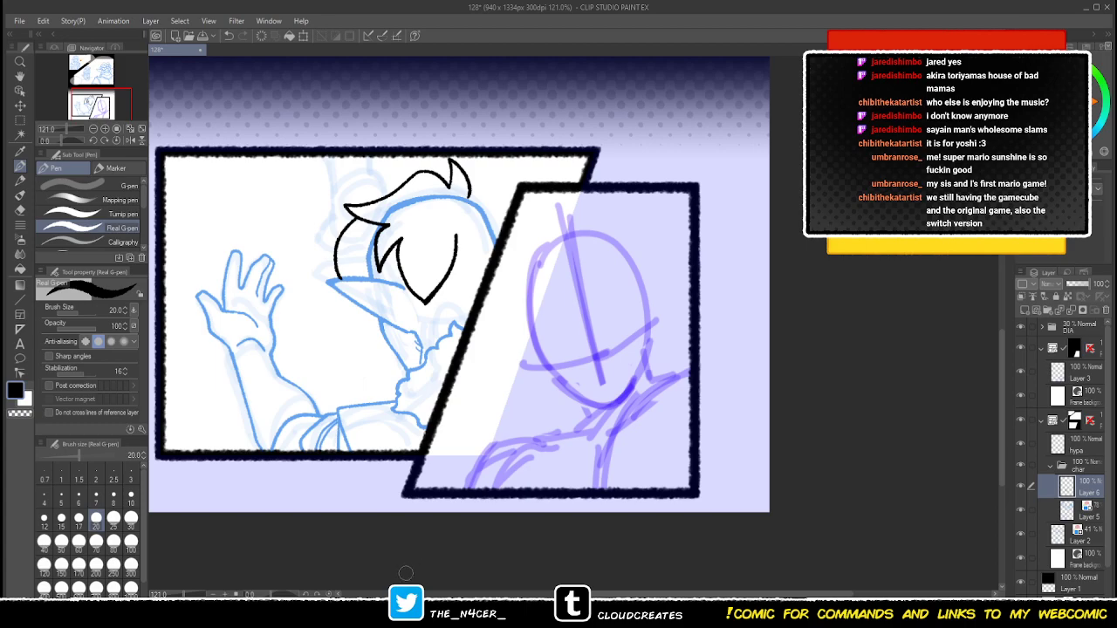
- Redraw the hair's back curve and ink the spiky locks along the slanted panel border
mouse_move(351, 299)
mouse_down()
mouse_move(363, 344)
mouse_move(379, 321)
mouse_up()
key(ctrl+z)
key(ctrl+z)
mouse_move(359, 218)
mouse_down()
mouse_move(337, 246)
mouse_move(348, 284)
mouse_move(407, 349)
mouse_move(403, 335)
mouse_up()
key(ctrl+z)
mouse_move(355, 301)
mouse_down()
mouse_move(366, 328)
mouse_move(408, 357)
mouse_move(405, 330)
mouse_up()
key(ctrl+z)
mouse_move(470, 196)
mouse_down()
mouse_move(495, 187)
mouse_move(487, 200)
mouse_move(501, 208)
mouse_move(466, 252)
mouse_move(485, 277)
mouse_up()
key(ctrl+z)
key(ctrl+z)
drag(457, 236, 469, 283)
drag(470, 283, 495, 239)
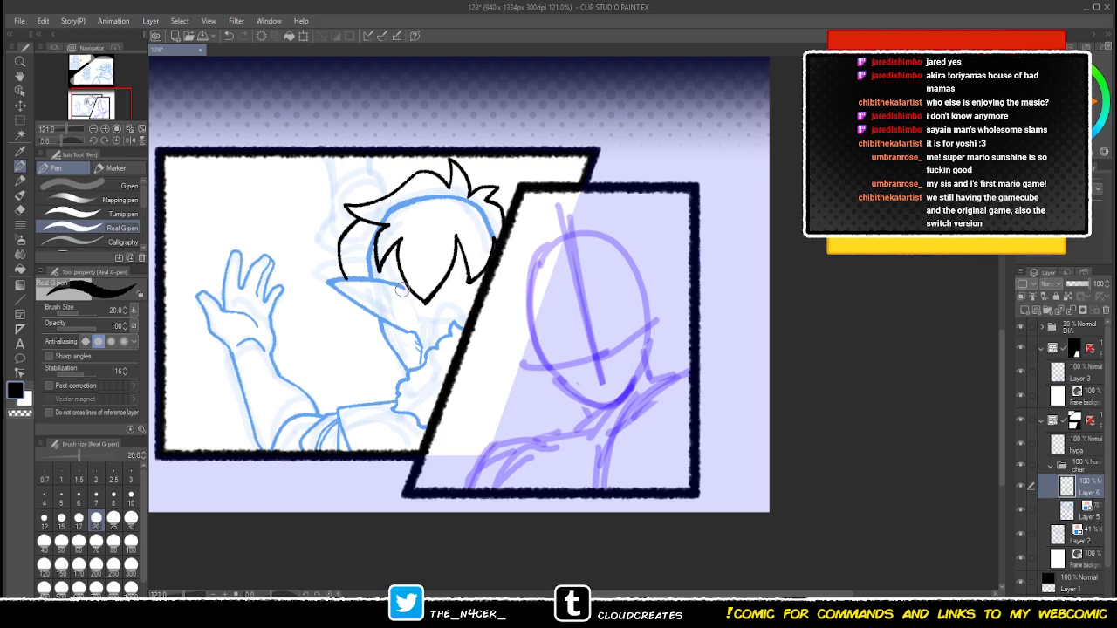
- Ink the jagged hair ends below the fringe and the short locks hanging beneath the ear
mouse_move(405, 290)
mouse_down()
mouse_move(416, 327)
mouse_move(434, 324)
mouse_move(432, 306)
mouse_move(443, 313)
mouse_move(431, 318)
mouse_move(444, 324)
mouse_move(440, 310)
mouse_move(462, 325)
mouse_move(439, 302)
mouse_up()
key(ctrl+z)
key(ctrl+z)
mouse_move(359, 304)
mouse_down()
mouse_move(363, 332)
mouse_move(379, 322)
mouse_move(385, 395)
mouse_up()
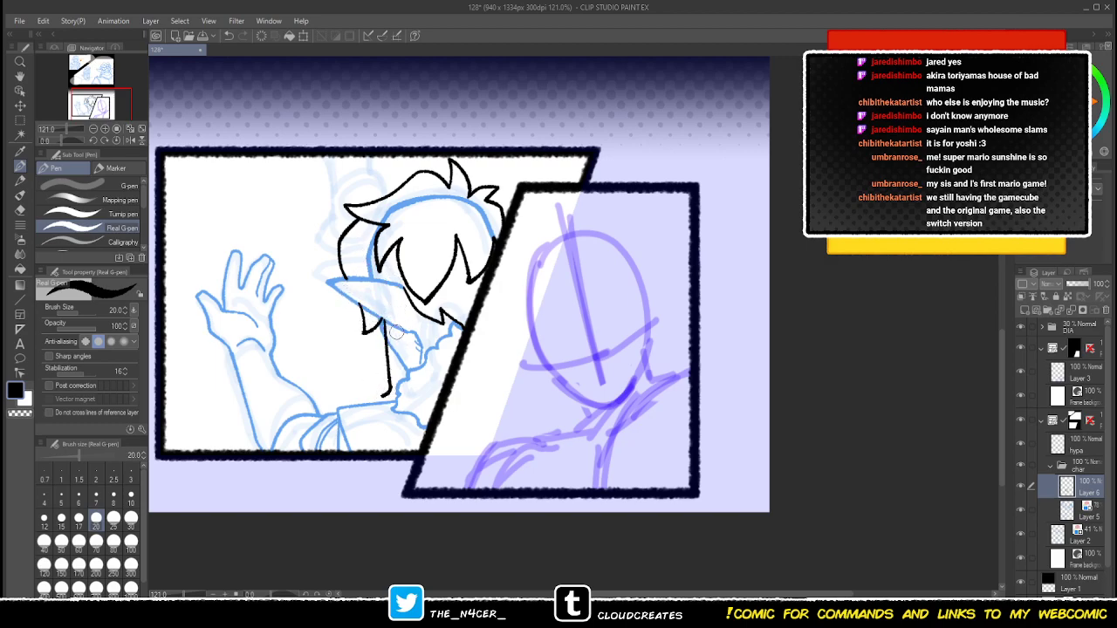
- Ink the long thin lock hanging below the ear, ending in a small curl above the shoulder
drag(404, 332, 408, 381)
key(ctrl+z)
key(ctrl+z)
mouse_move(406, 333)
mouse_down()
mouse_move(409, 375)
mouse_move(370, 394)
mouse_move(377, 409)
mouse_move(381, 398)
mouse_up()
key(c)
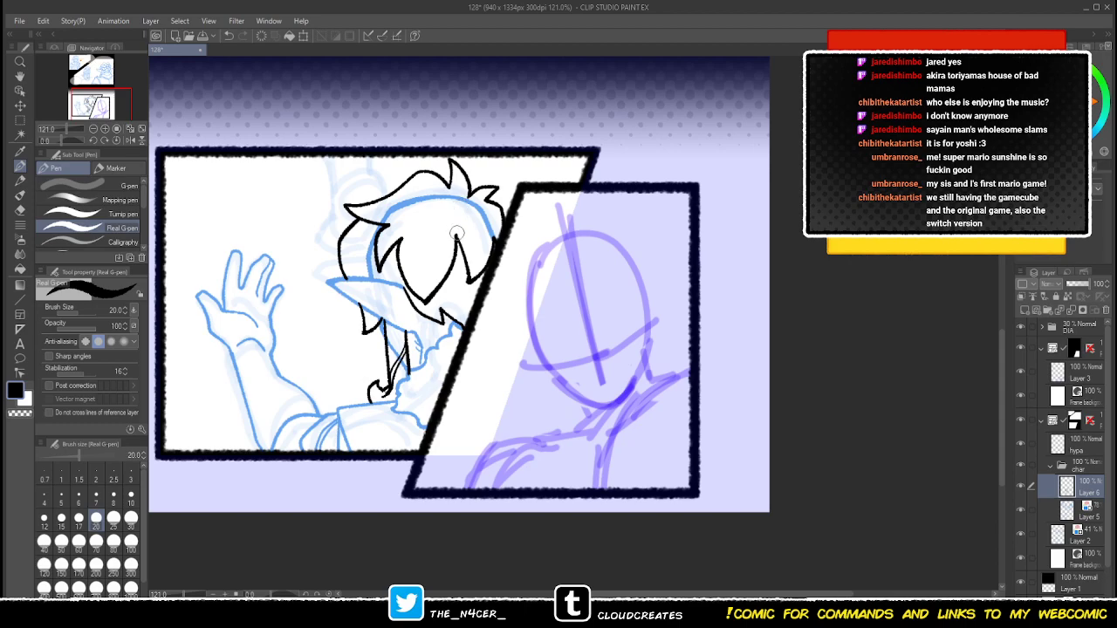
drag(369, 338, 363, 343)
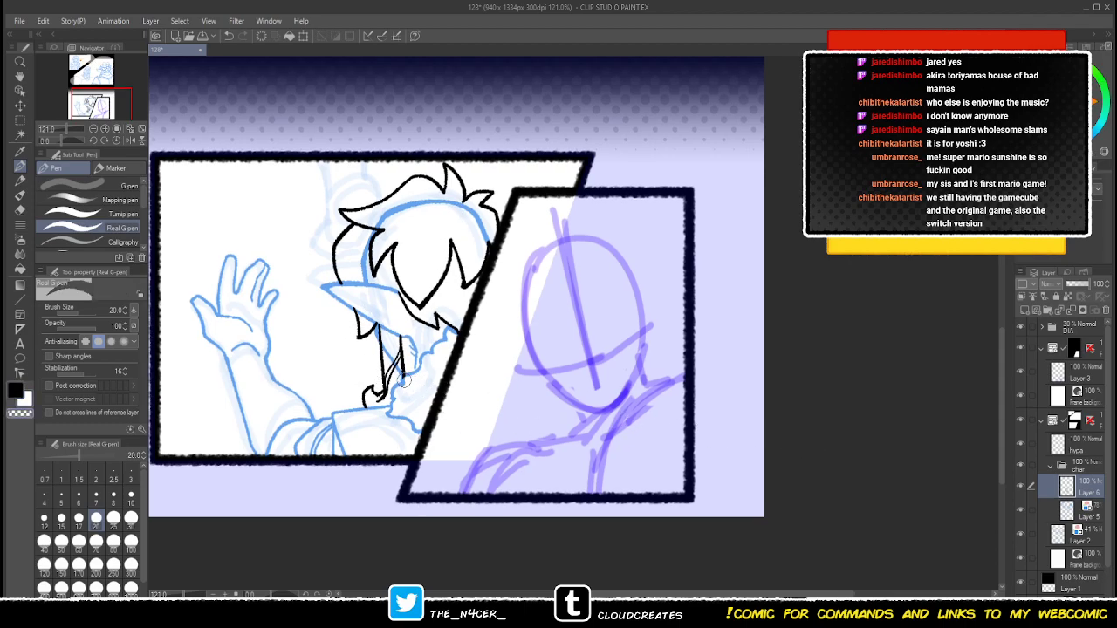
- Erase the head outline hidden under the hair from the blue-tinted figure layer
key(alt+bracketleft)
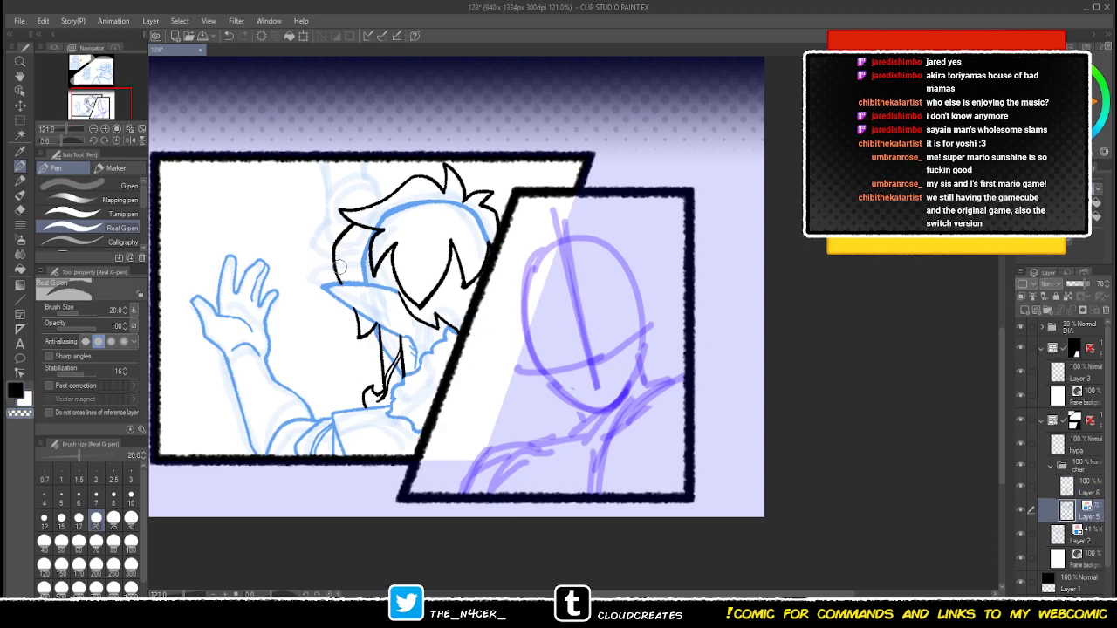
mouse_move(365, 278)
mouse_down()
mouse_move(375, 234)
mouse_move(434, 200)
mouse_move(487, 251)
mouse_up()
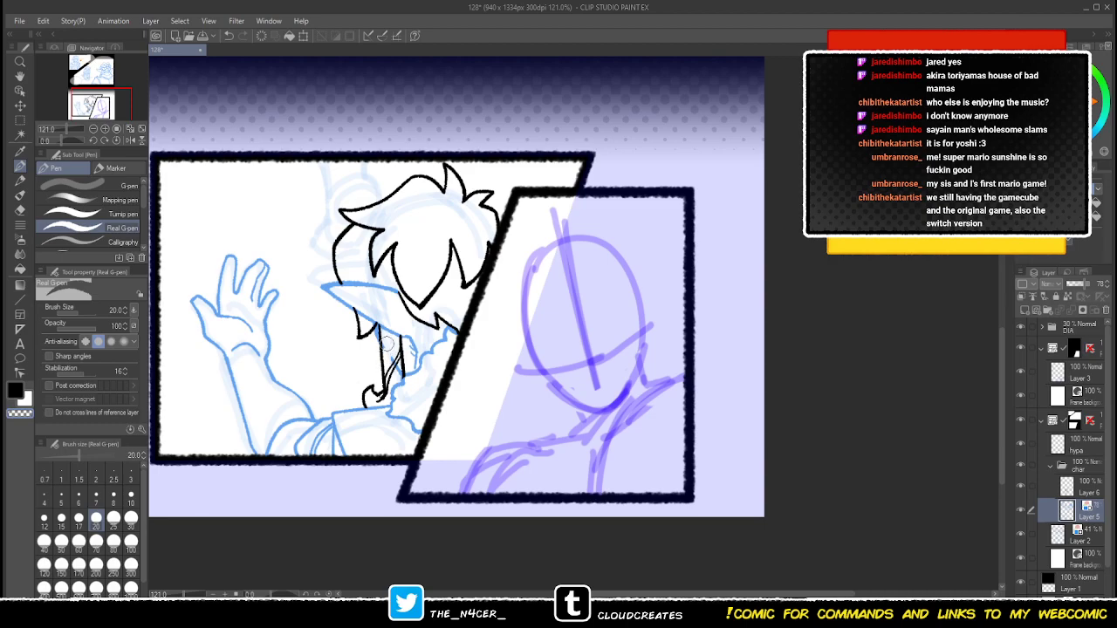
key(c)
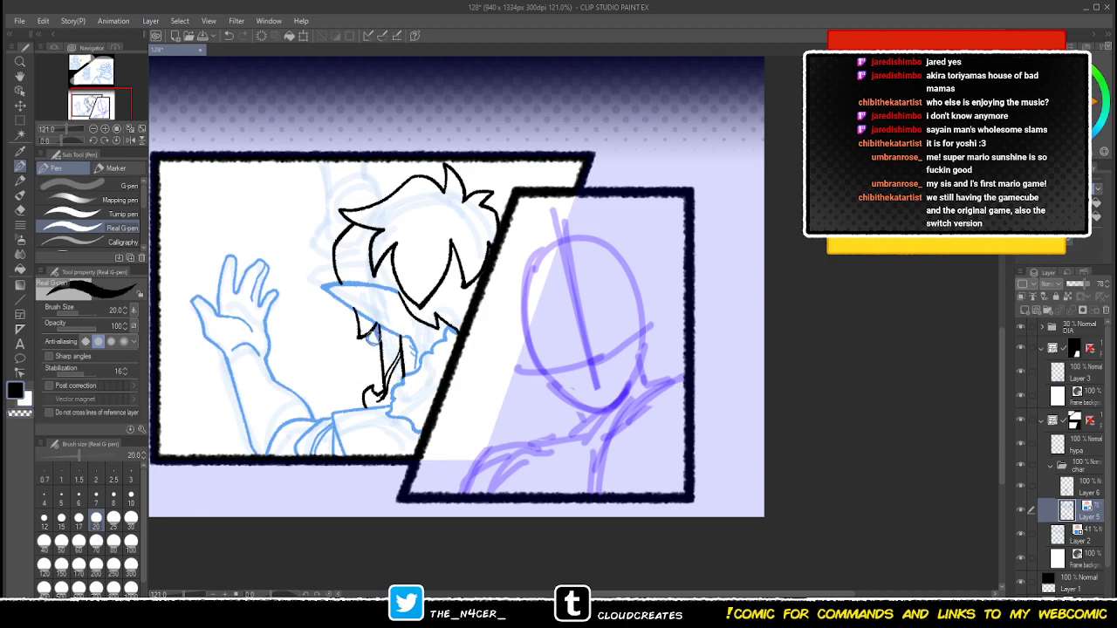
key(c)
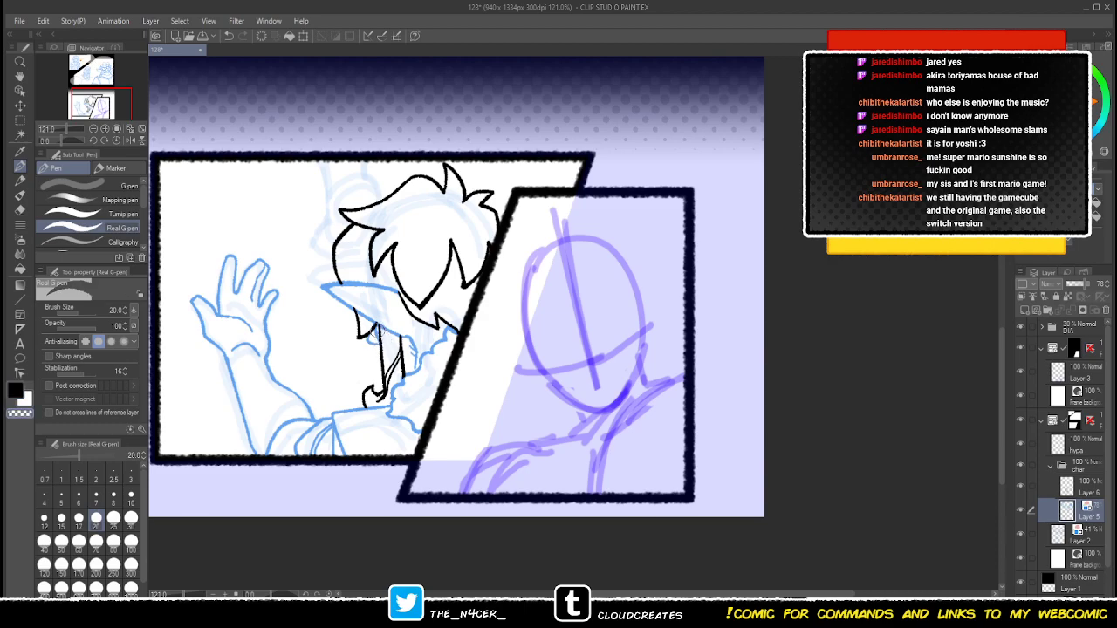
key(c)
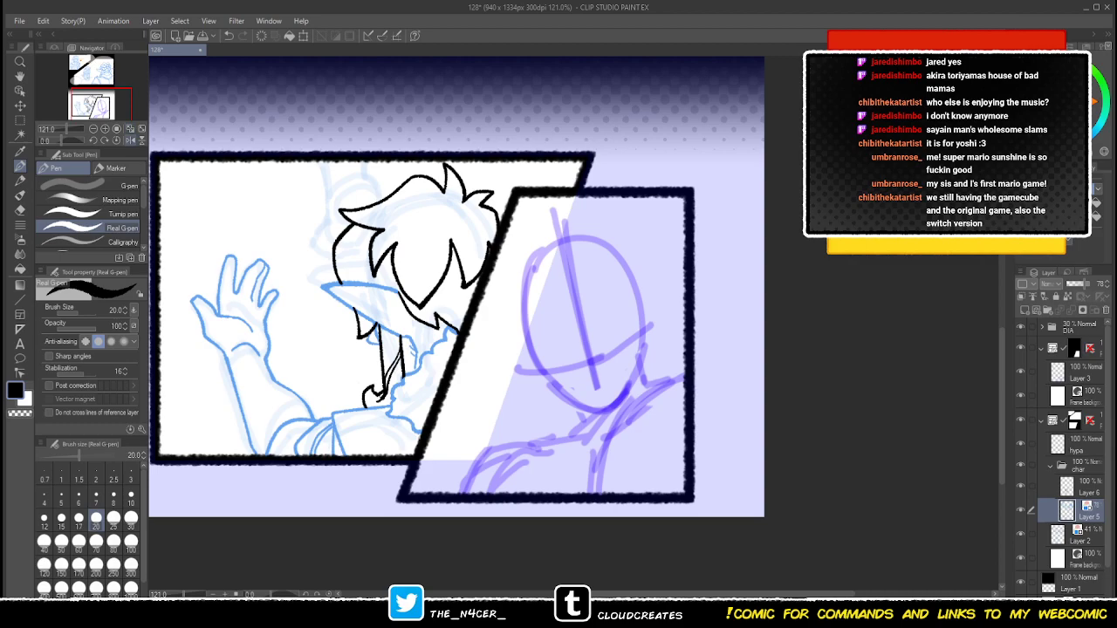
- Flip the canvas view horizontally and redraw the back hair curve closer to the head on the hair layer
click(129, 140)
key(c)
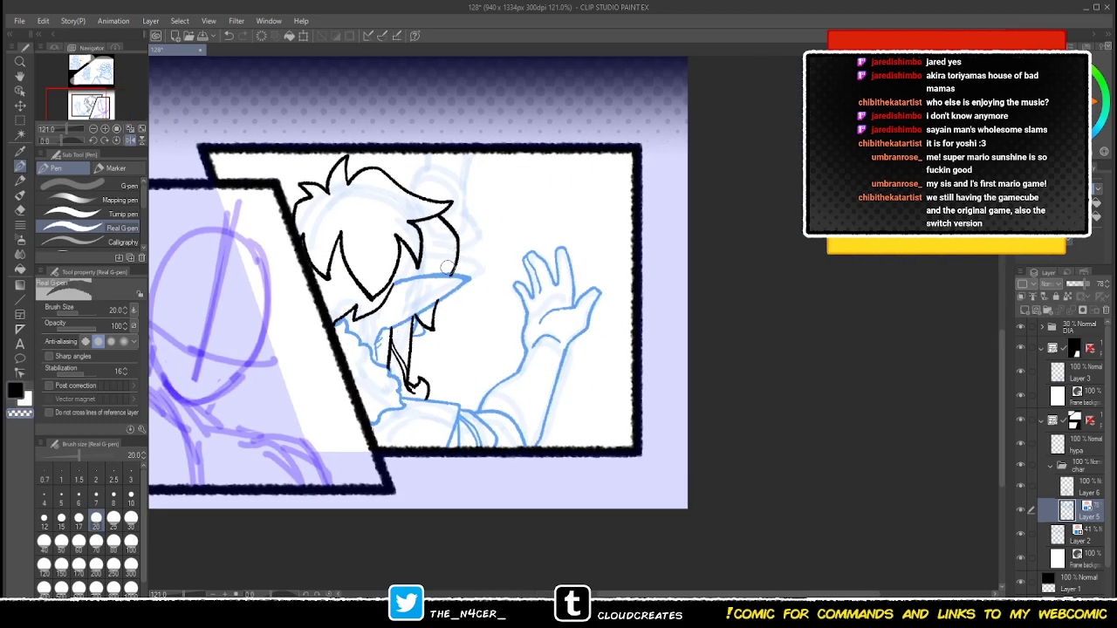
click(1088, 488)
mouse_move(450, 228)
mouse_down()
mouse_move(454, 274)
mouse_move(442, 220)
mouse_move(447, 261)
mouse_move(424, 329)
mouse_move(433, 325)
mouse_move(428, 305)
mouse_move(426, 316)
mouse_up()
key(c)
key(x)
key(x)
key(c)
key(c)
key(c)
key(c)
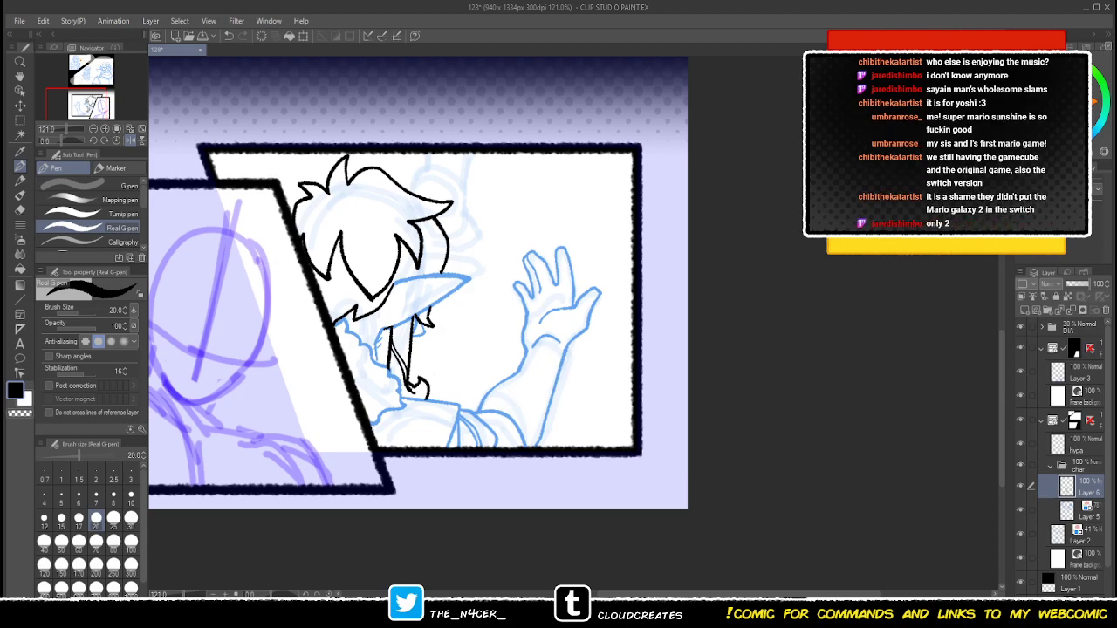
- Restore the figure layer to 100% opacity and black lines, and merge the hair layer down into it
click(1087, 512)
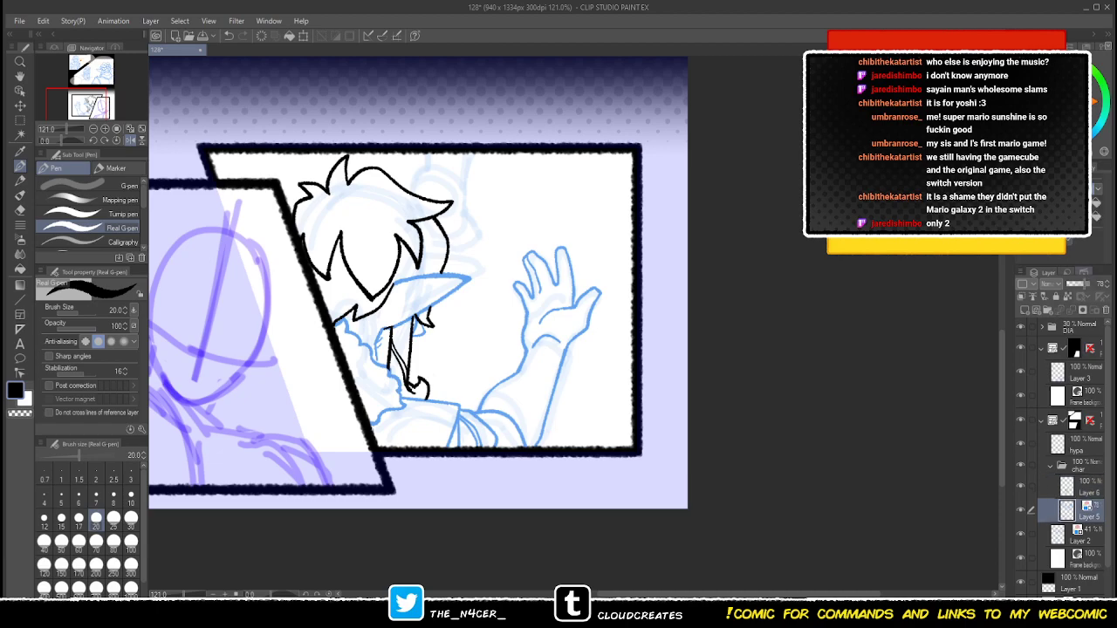
drag(1084, 283, 1093, 283)
click(1104, 297)
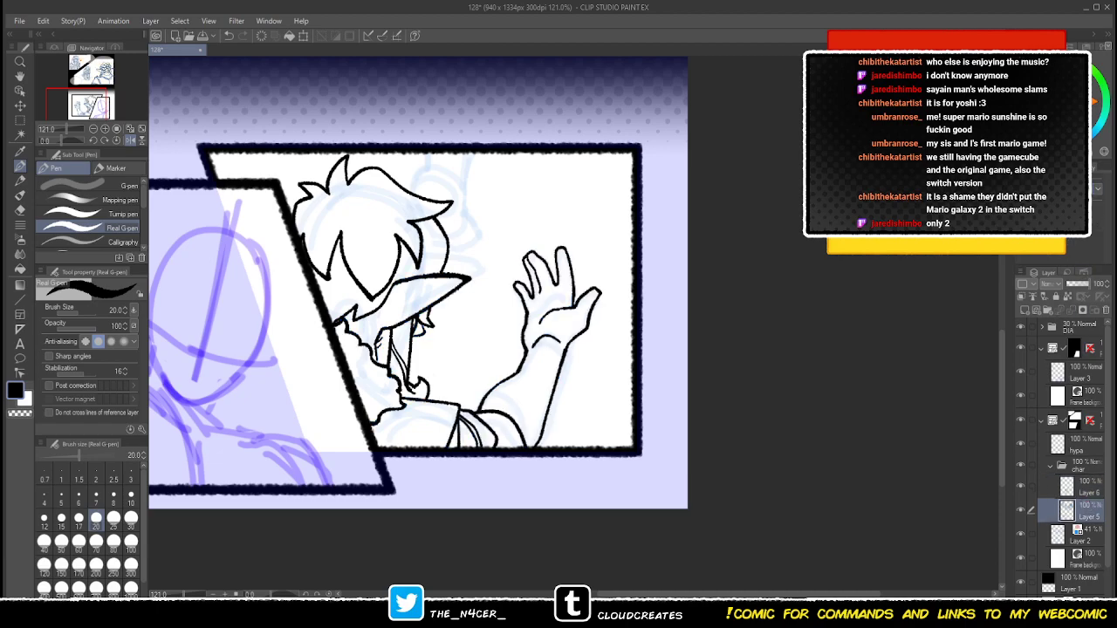
click(1087, 488)
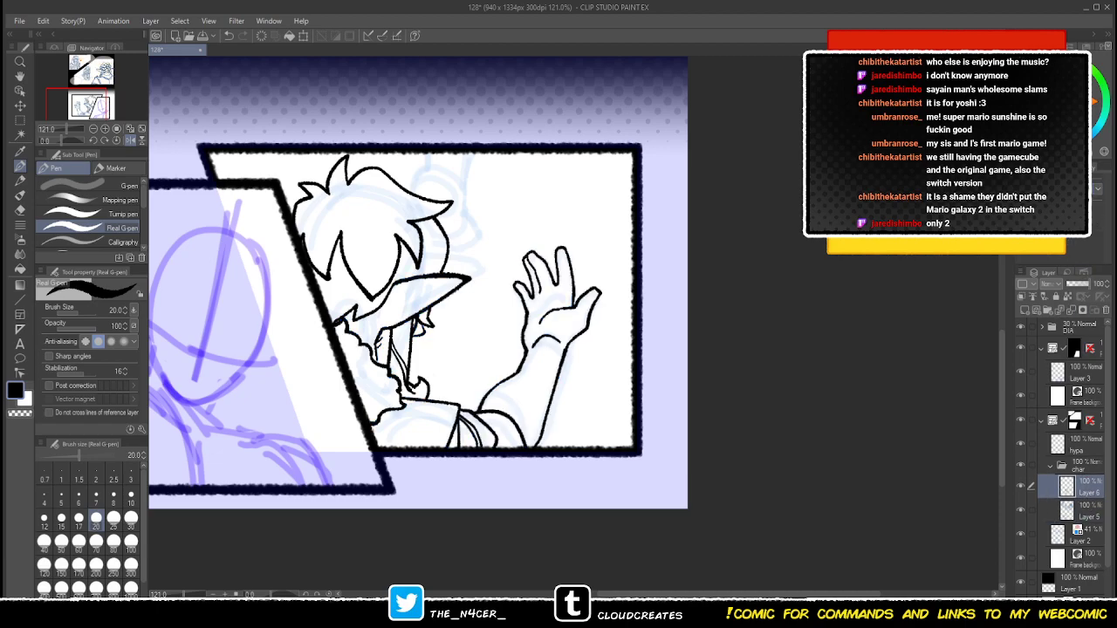
key(ctrl+e)
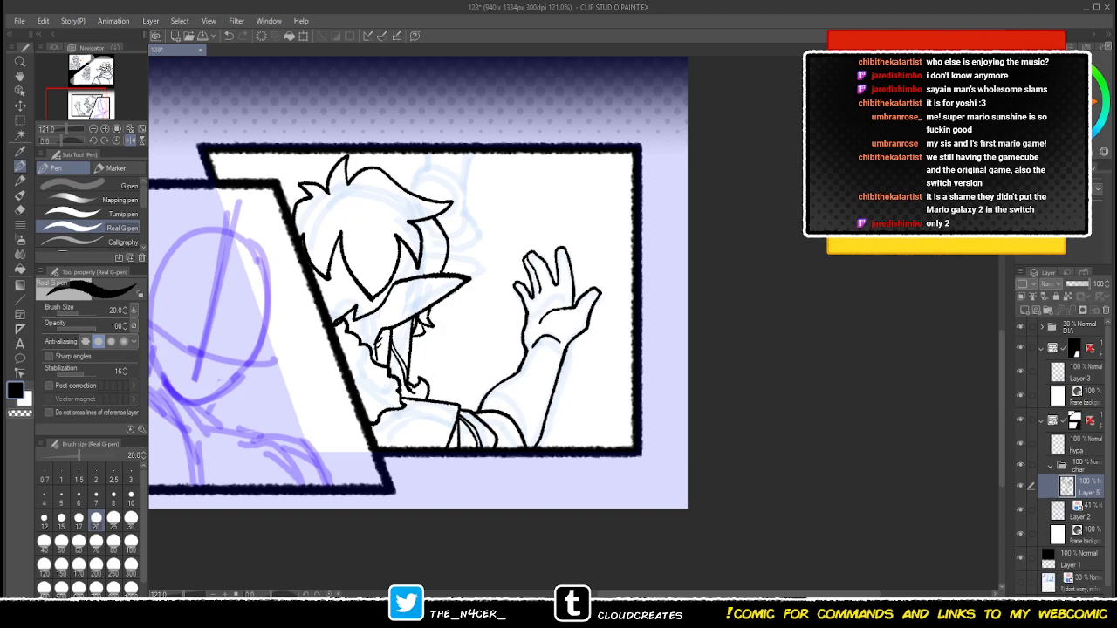
- Flip the canvas view back and ink the upper outline of the hooked shape hanging from the panel's top border
click(130, 141)
drag(716, 281, 464, 287)
drag(584, 273, 436, 274)
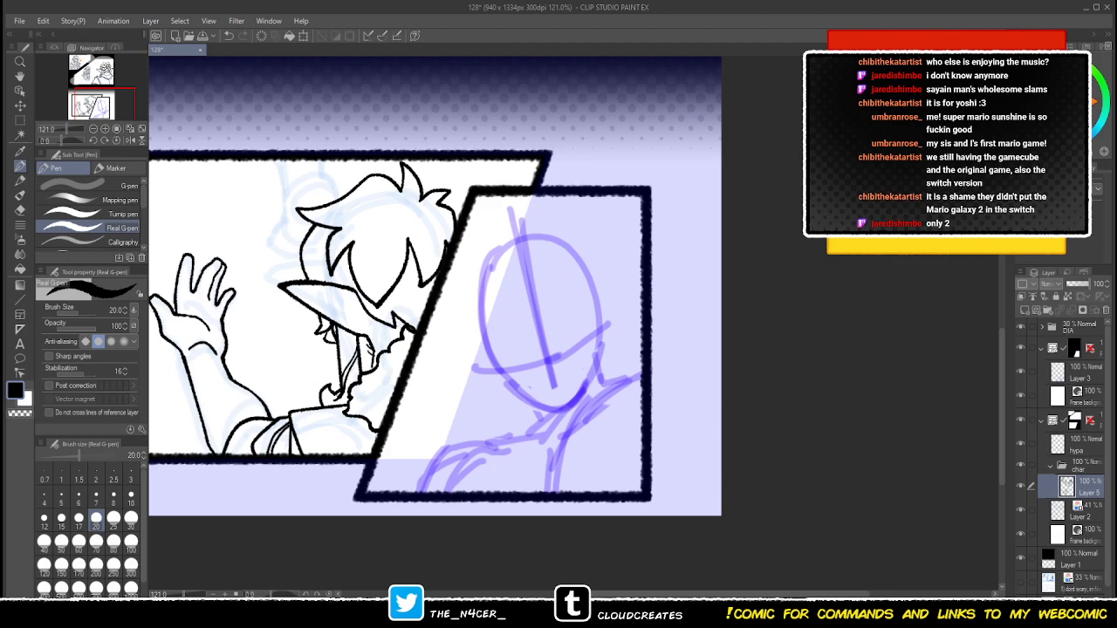
drag(733, 314, 785, 332)
mouse_move(322, 178)
mouse_down()
mouse_move(341, 215)
mouse_move(376, 192)
mouse_move(366, 177)
mouse_move(348, 218)
mouse_move(375, 193)
mouse_move(381, 212)
mouse_move(371, 216)
mouse_move(372, 194)
mouse_move(383, 208)
mouse_move(334, 242)
mouse_up()
key(ctrl+z)
mouse_move(332, 245)
mouse_down()
mouse_move(323, 261)
mouse_move(335, 236)
mouse_move(314, 251)
mouse_move(341, 267)
mouse_move(349, 225)
mouse_move(382, 207)
mouse_move(343, 232)
mouse_move(350, 212)
mouse_up()
key(x)
key(x)
key(c)
key(c)
key(ctrl+z)
key(ctrl+z)
- Ink the curved lower end of the hanging hooked shape and clean up its outline
key(c)
key(x)
key(x)
key(c)
key(c)
drag(321, 262, 345, 271)
key(c)
key(c)
key(c)
key(c)
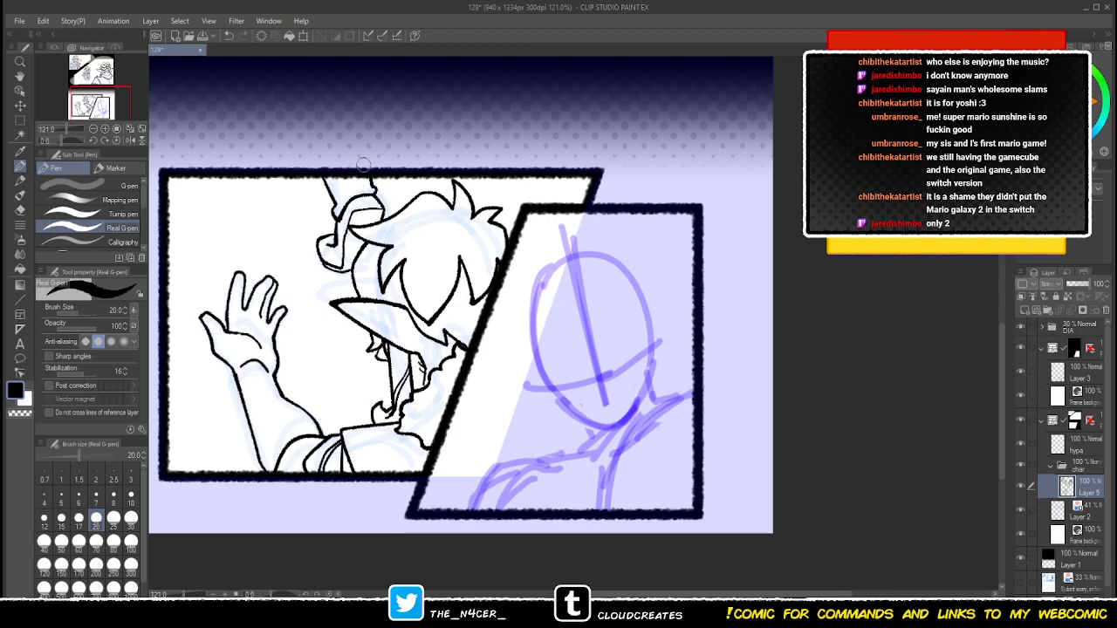
- Erase and redraw the inner edge of the hanging shape's narrow stem
key(c)
drag(356, 229, 341, 259)
key(c)
key(c)
key(c)
key(c)
drag(350, 226, 342, 267)
key(ctrl+z)
drag(351, 224, 341, 267)
key(c)
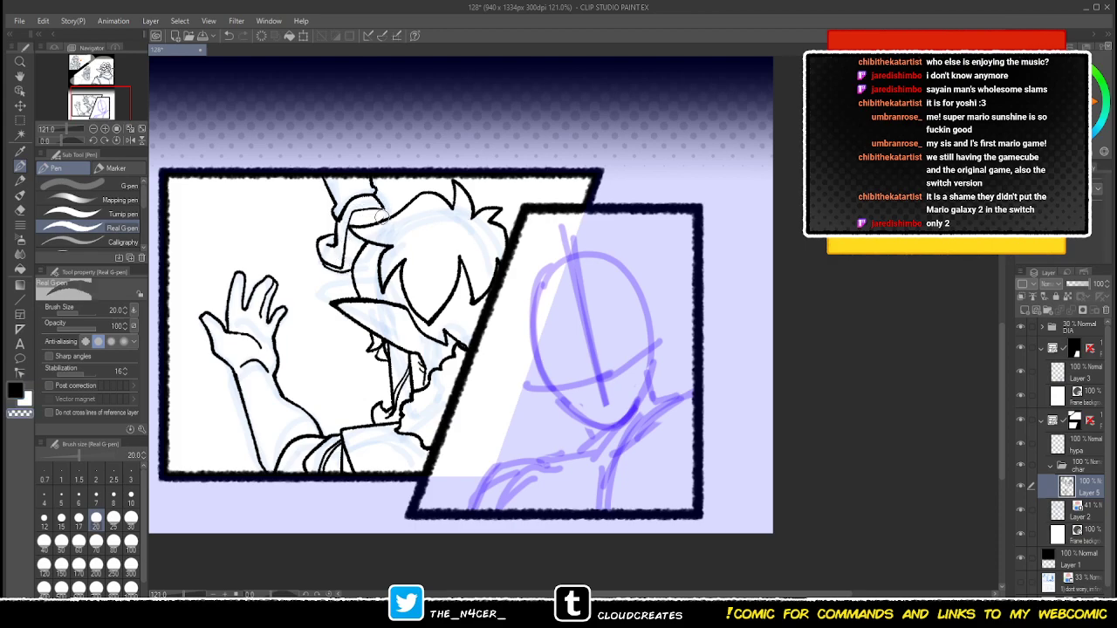
- Redraw the folded section of the hanging shape where it meets the hair, trimming the overlapping lines
key(c)
mouse_move(385, 209)
mouse_down()
mouse_move(352, 225)
mouse_move(359, 235)
mouse_up()
key(c)
key(x)
key(x)
key(c)
mouse_move(360, 237)
mouse_down()
mouse_move(367, 245)
mouse_move(370, 235)
mouse_up()
- Widen the hooked shape's lower tip with a new outer curve
key(x)
key(x)
key(c)
key(x)
mouse_move(331, 232)
mouse_down()
mouse_move(314, 241)
mouse_move(323, 261)
mouse_up()
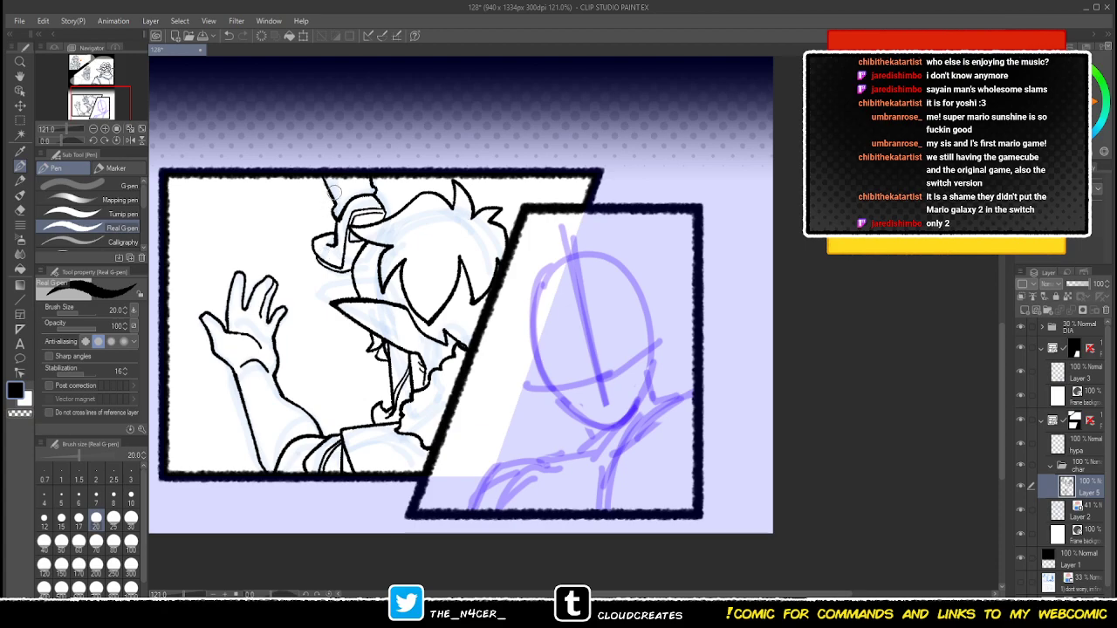
- Redraw the hanging shape's outer side as a slanted line running up to the panel's top border
mouse_move(336, 213)
mouse_down()
mouse_move(322, 178)
mouse_move(318, 190)
mouse_move(309, 174)
mouse_up()
key(c)
key(c)
key(x)
key(x)
key(ctrl+z)
key(c)
drag(336, 216, 338, 233)
key(c)
key(c)
mouse_move(338, 214)
mouse_down()
mouse_move(379, 186)
mouse_move(364, 177)
mouse_move(371, 195)
mouse_move(365, 176)
mouse_move(383, 205)
mouse_move(368, 190)
mouse_move(373, 169)
mouse_move(337, 201)
mouse_move(372, 194)
mouse_move(334, 182)
mouse_up()
- Rework the flared band at the top of the hanging shape, erasing overruns and correcting its edges
key(x)
key(x)
key(c)
key(x)
key(x)
key(ctrl+z)
key(c)
key(x)
key(x)
key(c)
key(c)
key(c)
key(c)
key(c)
key(c)
key(ctrl+z)
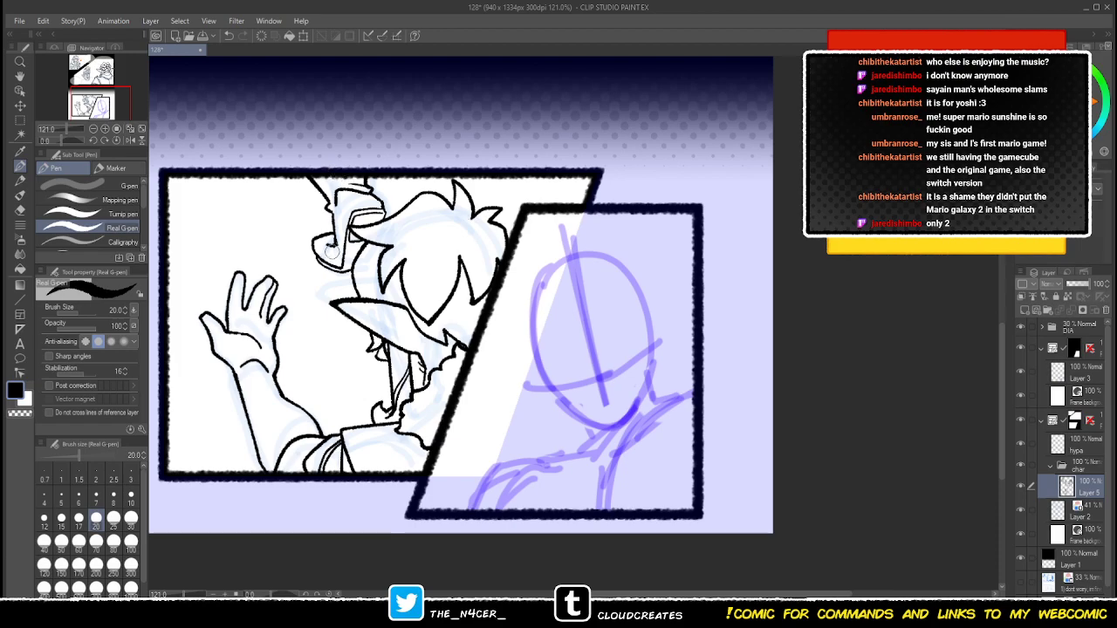
- Clean up the inside of the hooked tip and the upper band of the hanging shape
key(c)
drag(329, 245, 325, 254)
key(c)
key(c)
drag(363, 184, 356, 203)
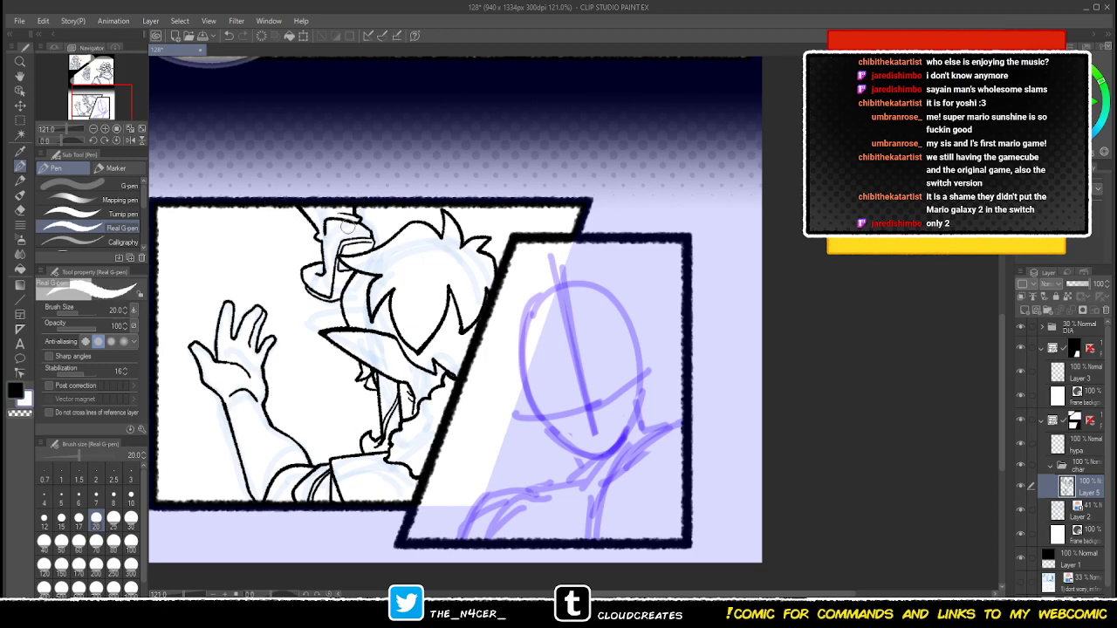
drag(346, 225, 338, 240)
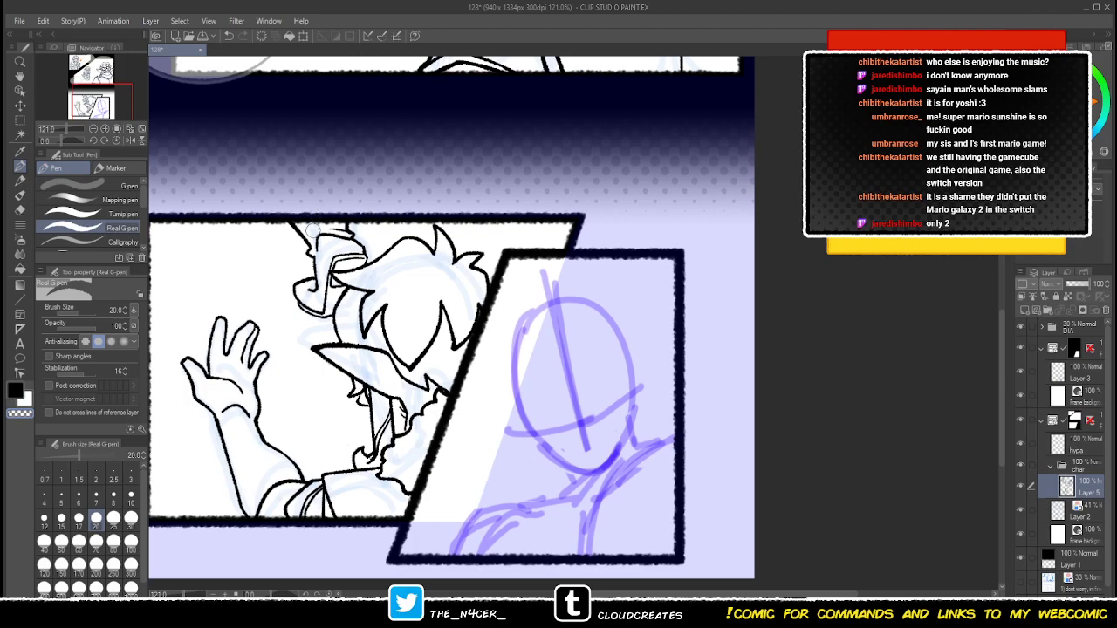
- Touch up the folded lines of the hanging shape beside the hair
key(x)
key(x)
drag(352, 235, 372, 248)
key(x)
key(x)
key(x)
key(x)
key(x)
key(x)
drag(404, 302, 435, 278)
key(x)
key(x)
- Select the rough head-and-shoulders sketch layer in the slanted neighbouring panel and lower its opacity
drag(568, 339, 480, 355)
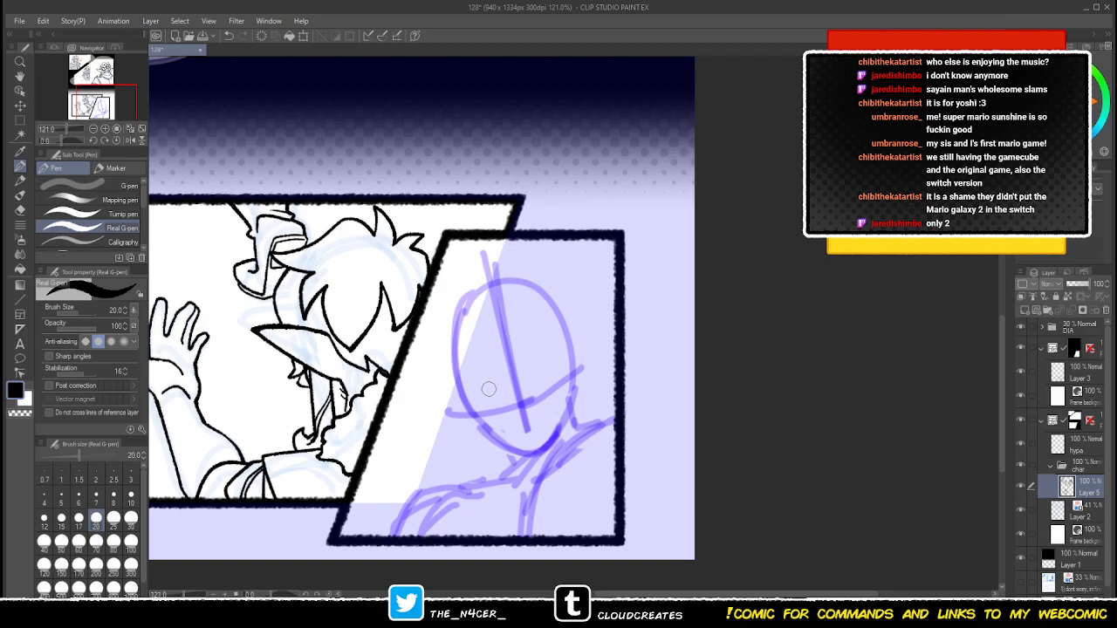
scroll(460, 351, left, 1)
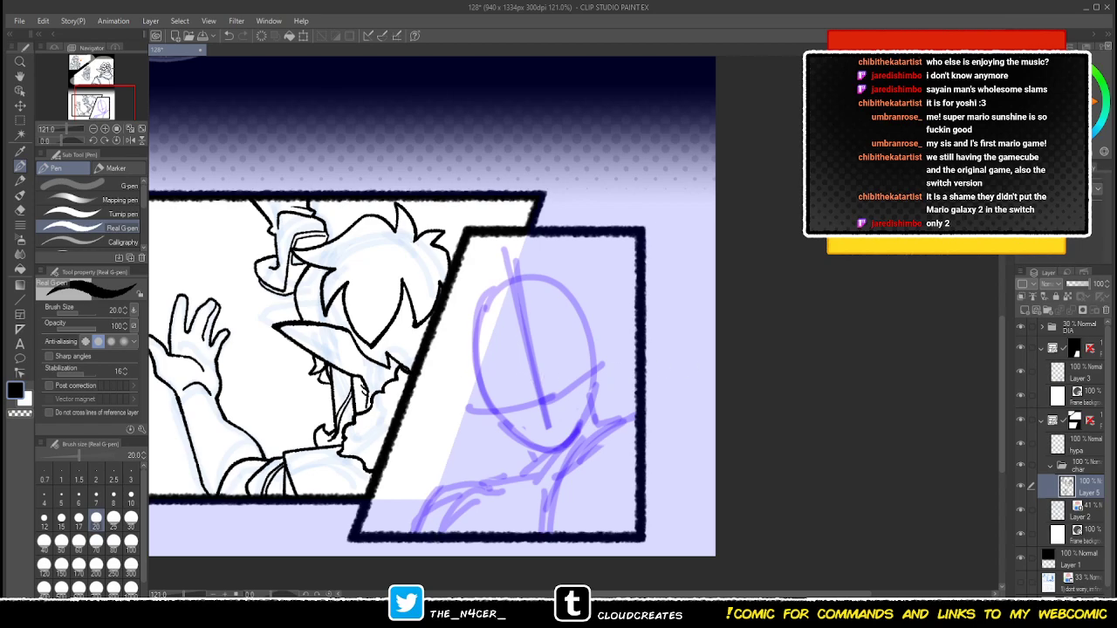
drag(625, 457, 589, 446)
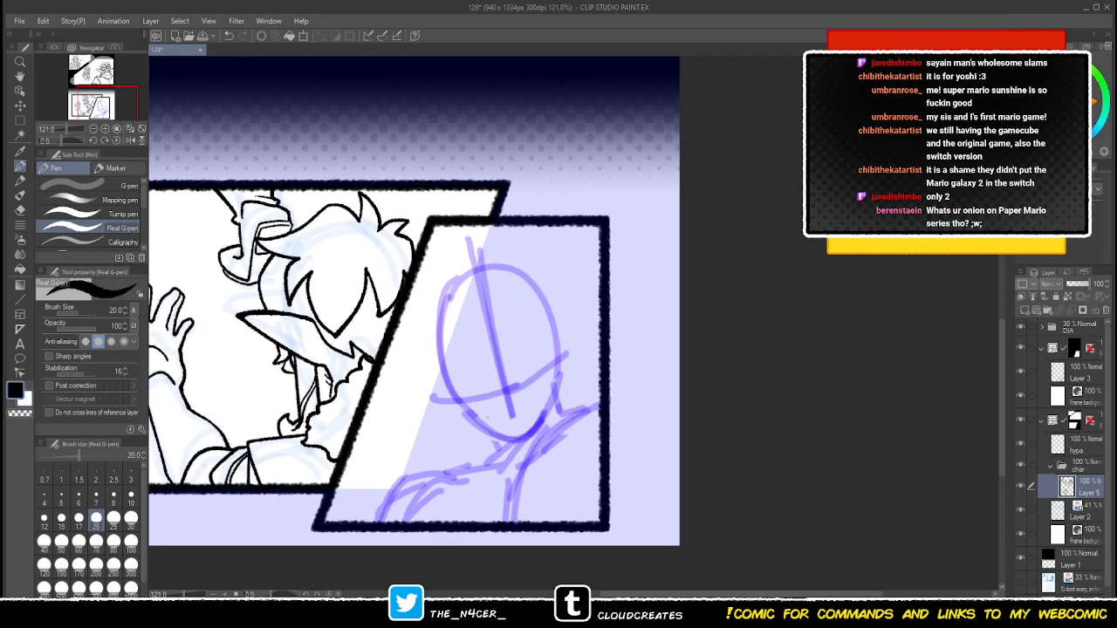
click(1080, 374)
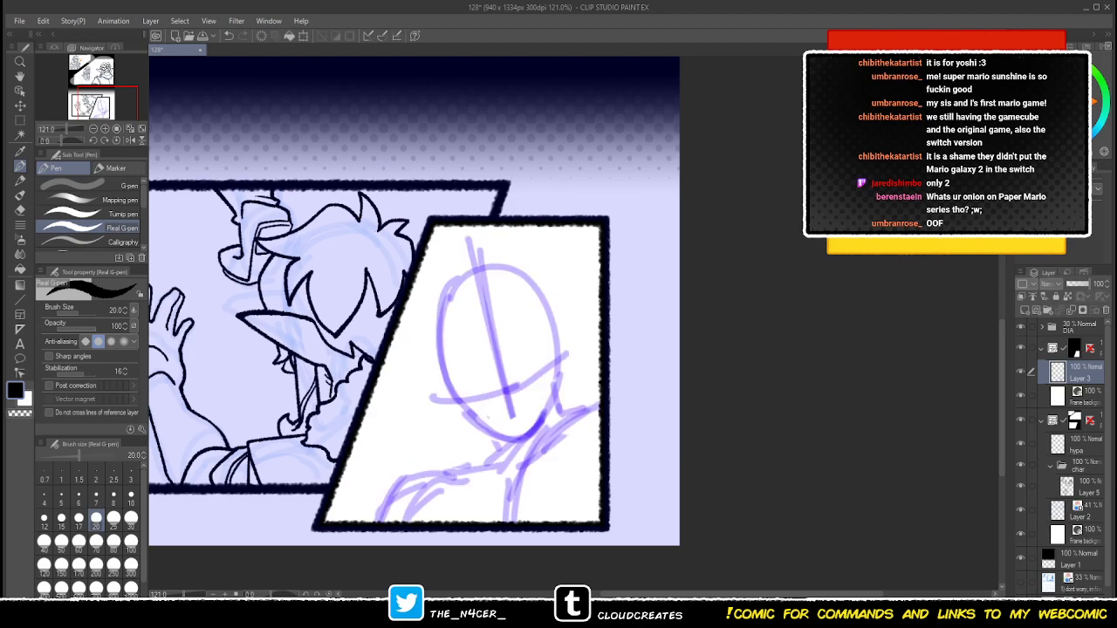
click(1081, 283)
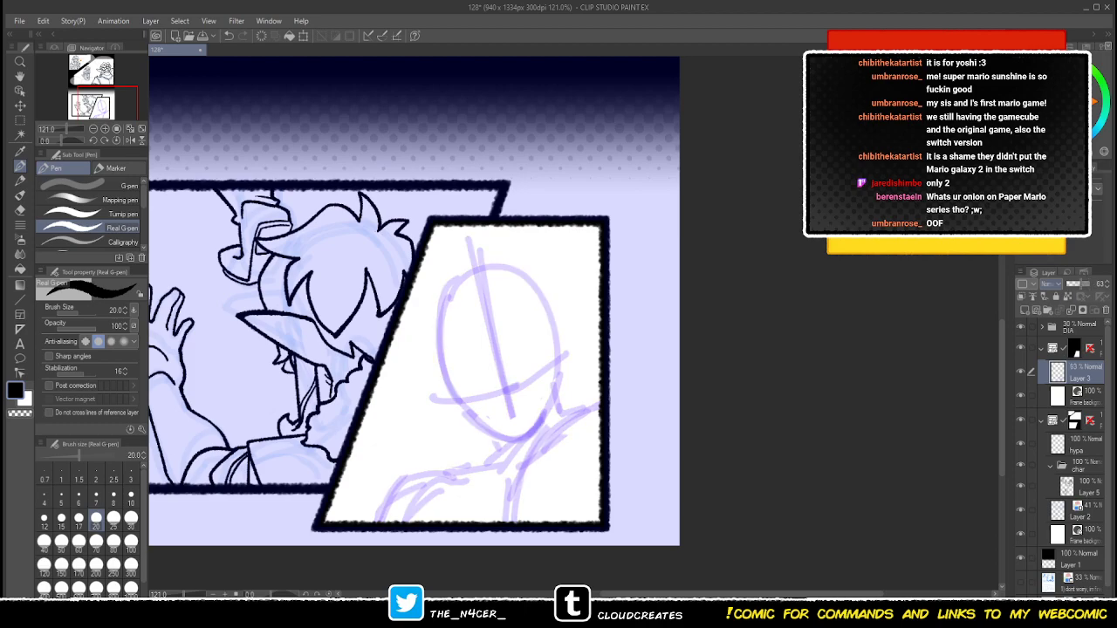
- Set the rough sketch layer's opacity to 50% and create a layer folder directly above it, keeping the sketch outside the folder
drag(1080, 283, 1074, 284)
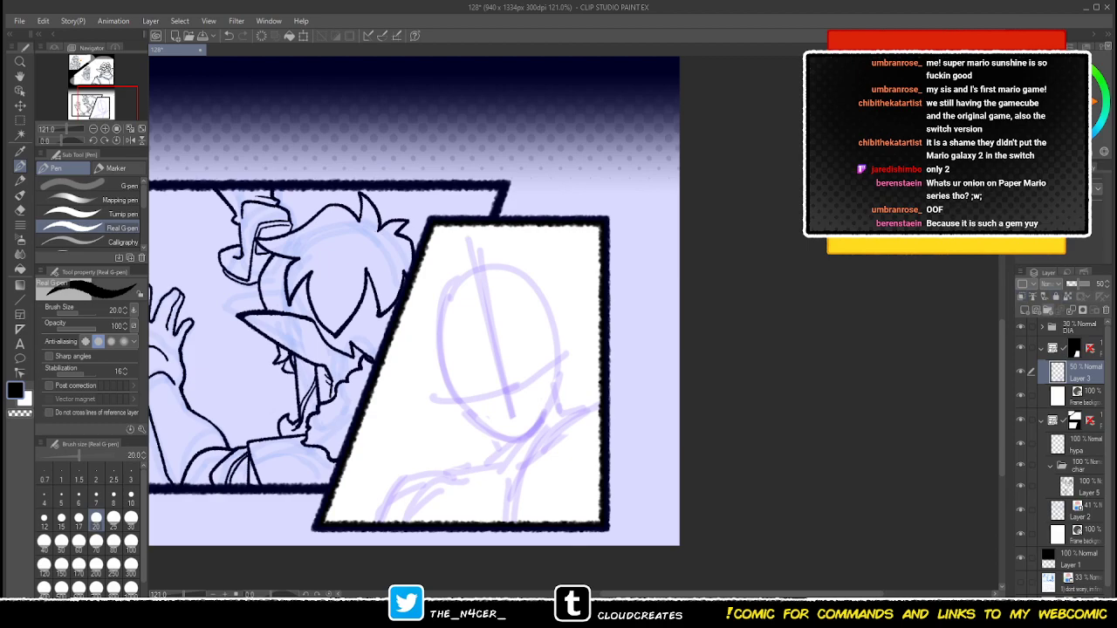
click(1048, 310)
drag(1084, 391, 1084, 370)
click(1083, 369)
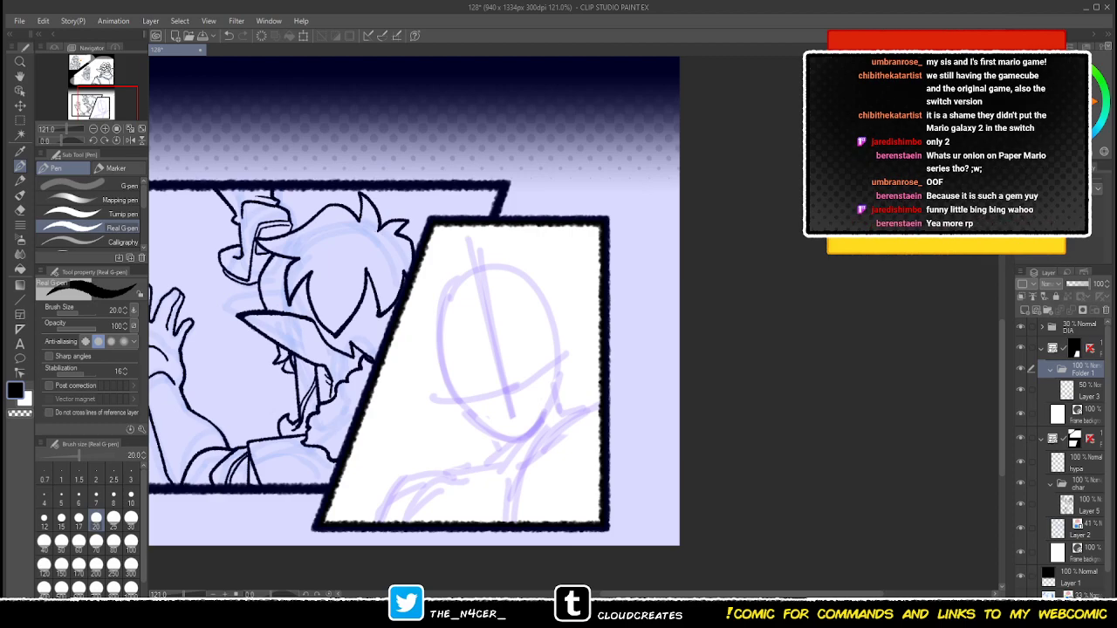
click(1088, 391)
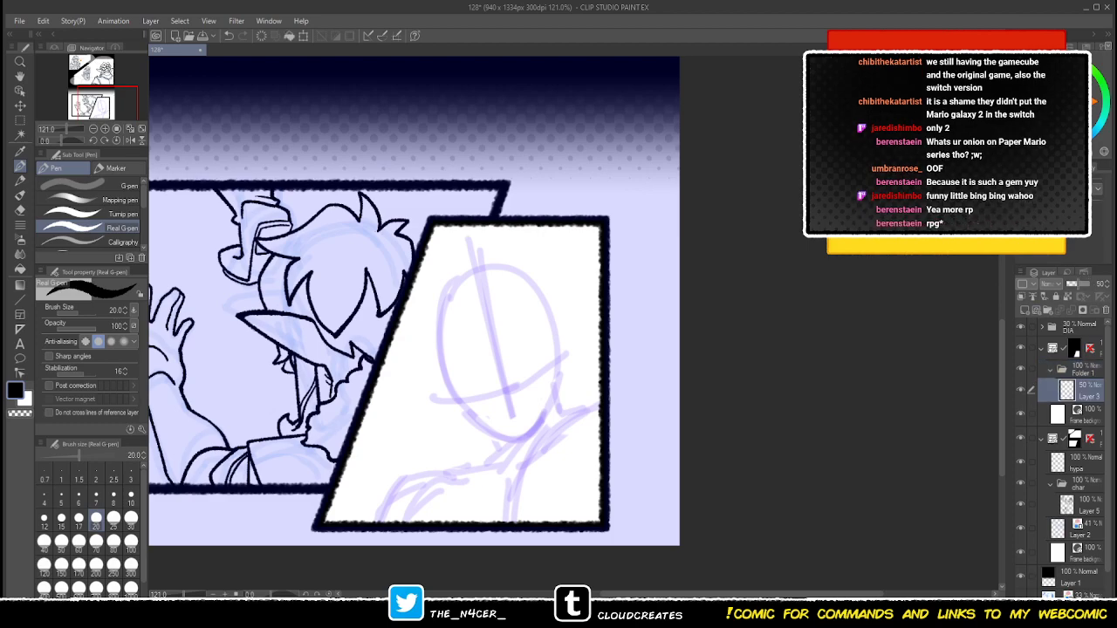
drag(1088, 392, 1082, 402)
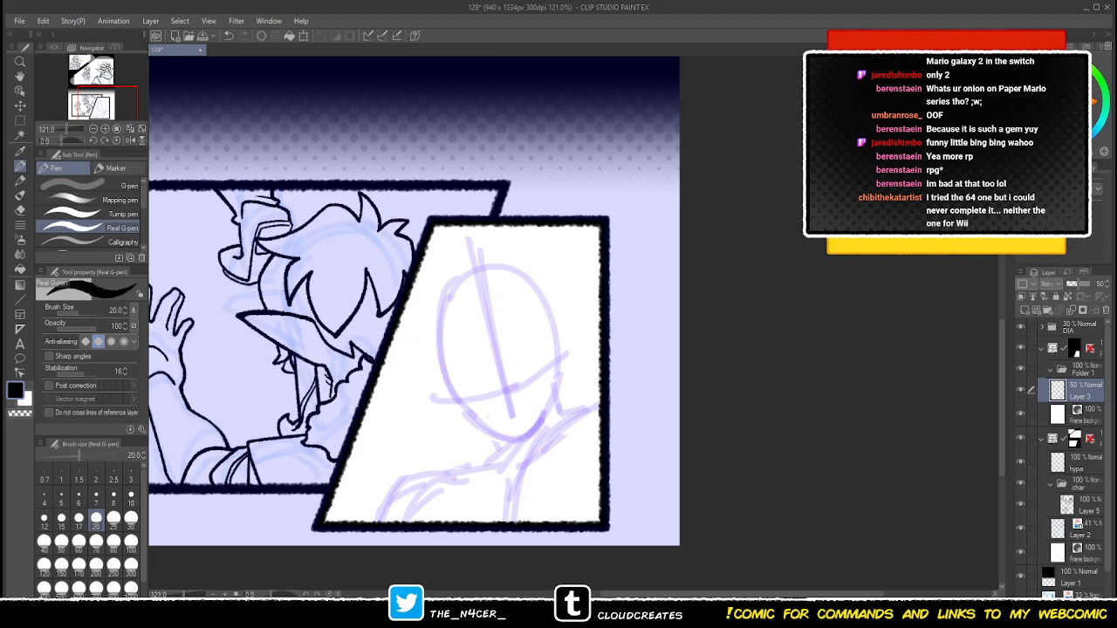
- Add an empty drawing layer inside the new folder and rename the folder "char"
click(1083, 369)
click(1024, 309)
click(1083, 370)
text(char)
key(Return)
click(1086, 391)
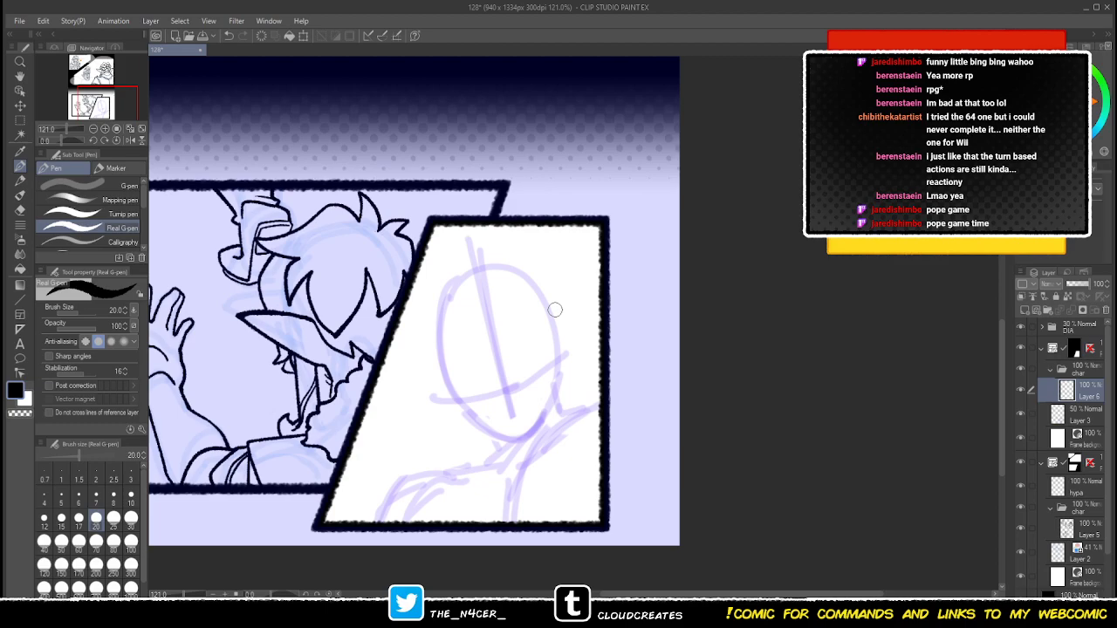
- Ink the face's lower contour over the sketch, from the left cheek around the pointed chin to the right cheek
scroll(449, 362, down, 1)
mouse_move(438, 337)
mouse_down()
mouse_move(461, 397)
mouse_move(457, 383)
mouse_move(502, 424)
mouse_move(494, 418)
mouse_move(533, 417)
mouse_move(508, 427)
mouse_move(536, 414)
mouse_move(510, 425)
mouse_move(521, 429)
mouse_move(551, 377)
mouse_up()
key(ctrl+z)
key(ctrl+z)
key(ctrl+z)
key(ctrl+z)
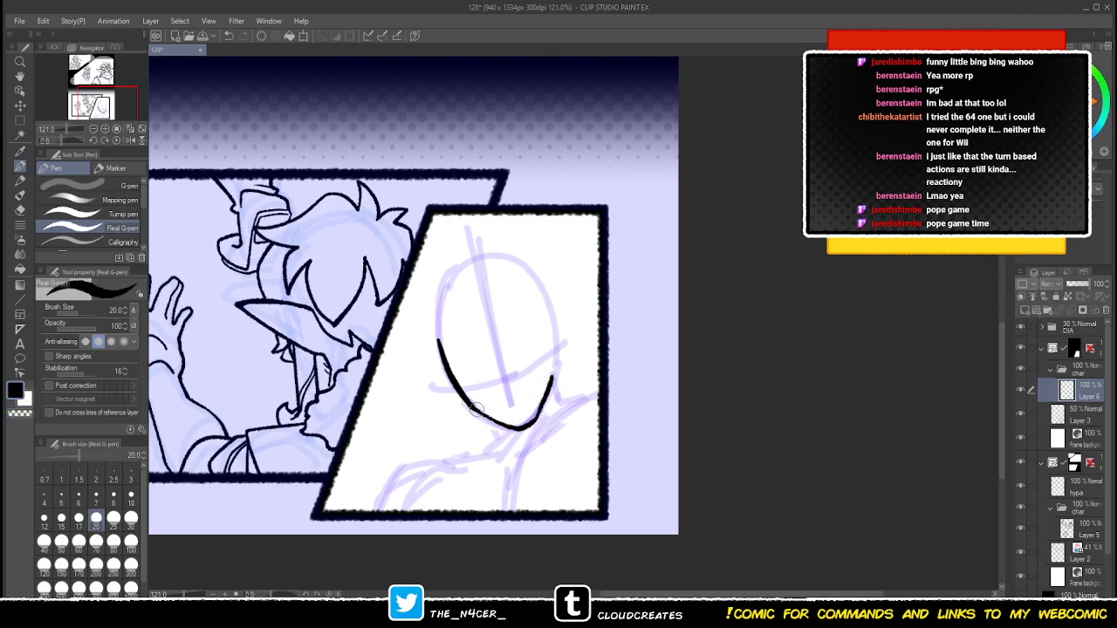
key(ctrl+z)
drag(527, 424, 553, 349)
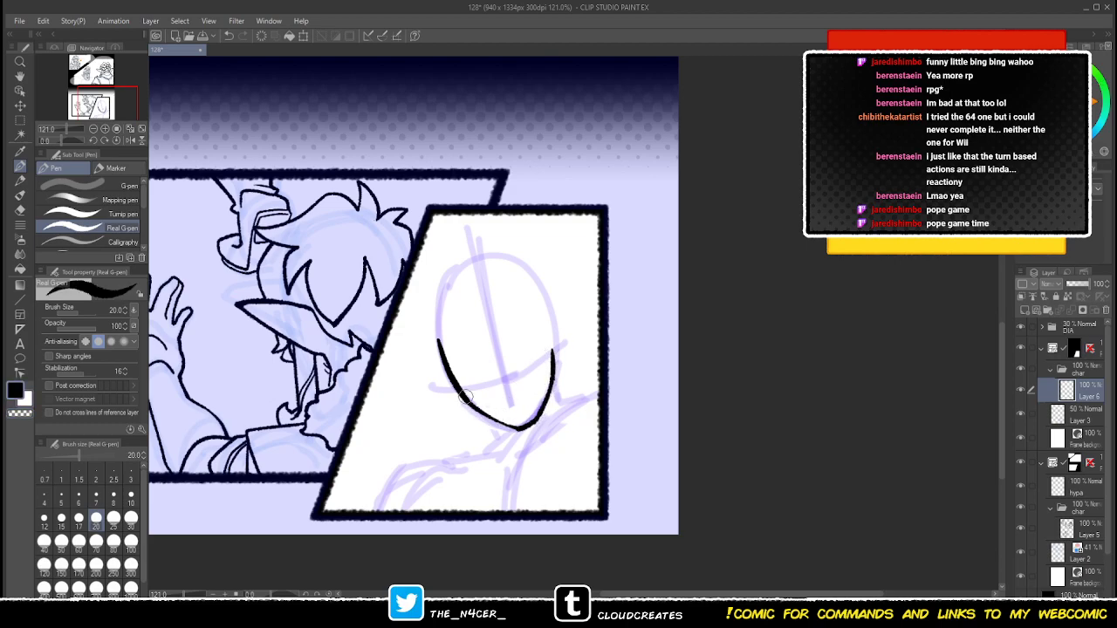
- Rework the contour from the chin up the right cheek, correcting the line's edges
key(x)
mouse_move(513, 425)
mouse_down()
mouse_move(526, 425)
mouse_move(553, 386)
mouse_move(540, 411)
mouse_move(558, 374)
mouse_move(548, 326)
mouse_up()
key(x)
key(c)
key(c)
key(c)
key(c)
key(x)
key(x)
key(c)
key(x)
key(x)
- Try a long pointed ear extending from the right side of the face toward the panel border
key(ctrl+z)
drag(553, 365, 551, 317)
key(ctrl+z)
drag(553, 366, 548, 314)
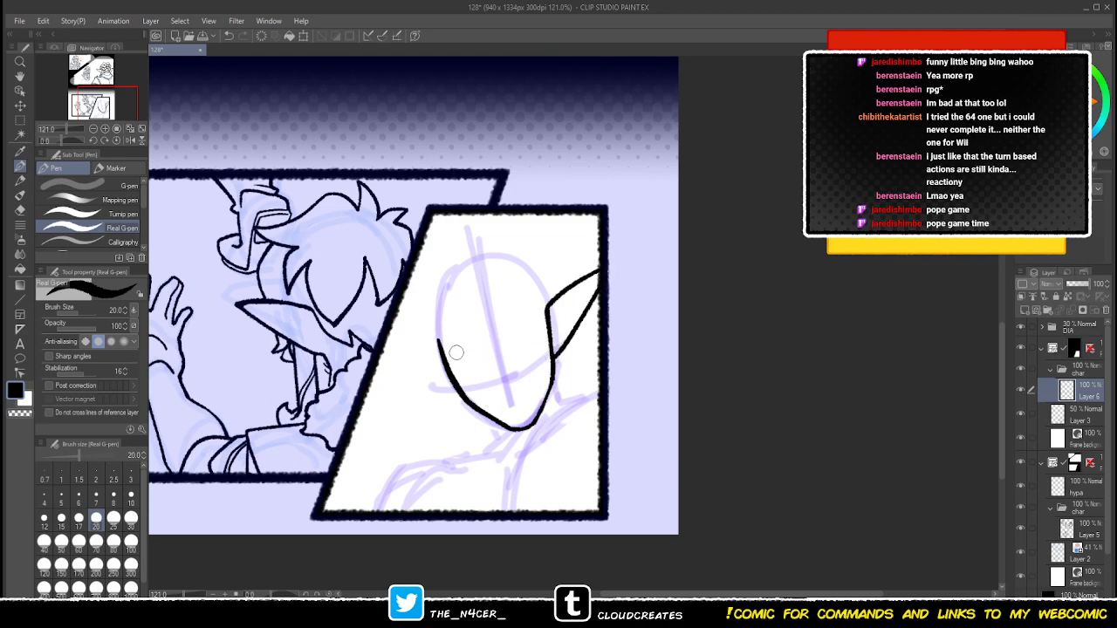
key(ctrl+z)
- Extend the right cheek line upward along the side of the head, redrawing it until it follows the sketch
drag(551, 367, 549, 321)
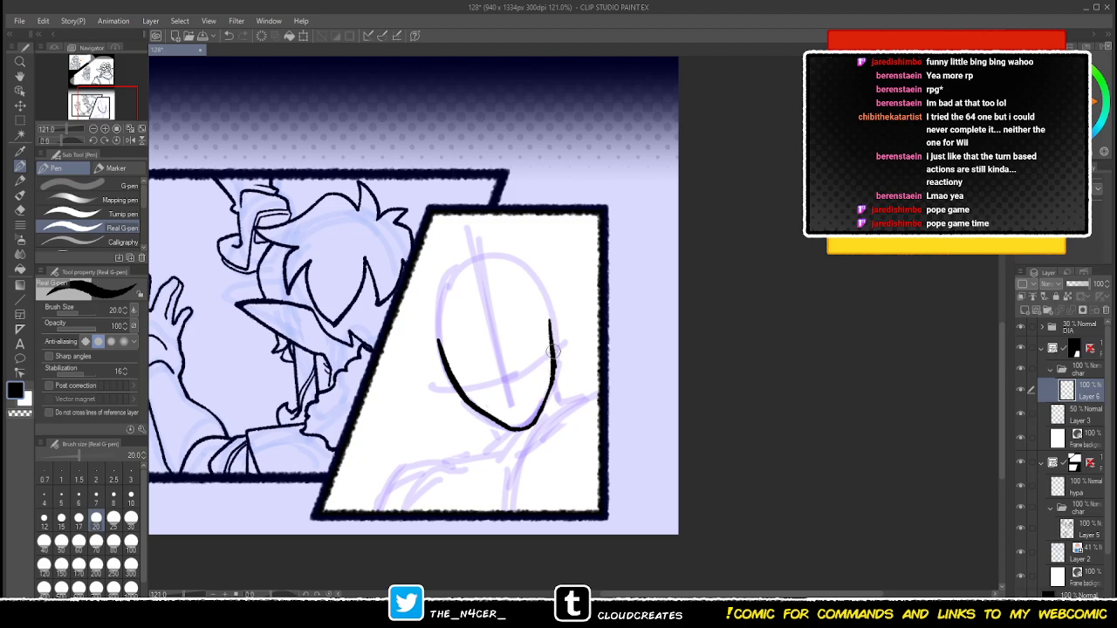
key(ctrl+z)
drag(553, 364, 550, 318)
key(ctrl+z)
drag(554, 372, 552, 320)
key(ctrl+z)
drag(551, 371, 549, 316)
- Ink the rest of the head outline from the left cheek over the crown and touch up its join at the upper right
mouse_move(456, 377)
mouse_down()
mouse_move(432, 329)
mouse_move(456, 396)
mouse_move(429, 307)
mouse_move(442, 273)
mouse_move(469, 254)
mouse_move(543, 268)
mouse_move(550, 320)
mouse_up()
key(ctrl+z)
key(c)
key(c)
key(ctrl+z)
key(ctrl+z)
key(c)
mouse_move(525, 260)
mouse_down()
mouse_move(543, 279)
mouse_move(475, 252)
mouse_move(520, 255)
mouse_move(542, 285)
mouse_up()
key(x)
key(x)
key(ctrl+z)
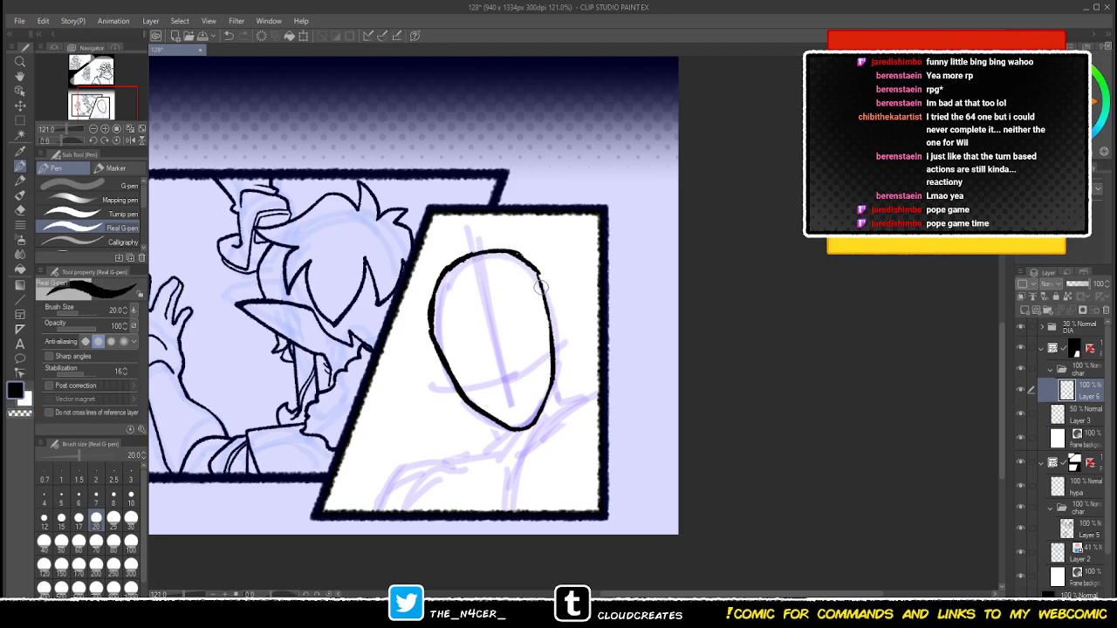
- Clean up the rough bump on the upper-right part of the head outline so the curve runs smoothly
key(c)
mouse_move(509, 248)
mouse_down()
mouse_move(543, 281)
mouse_move(502, 252)
mouse_up()
key(x)
key(x)
key(c)
key(c)
key(c)
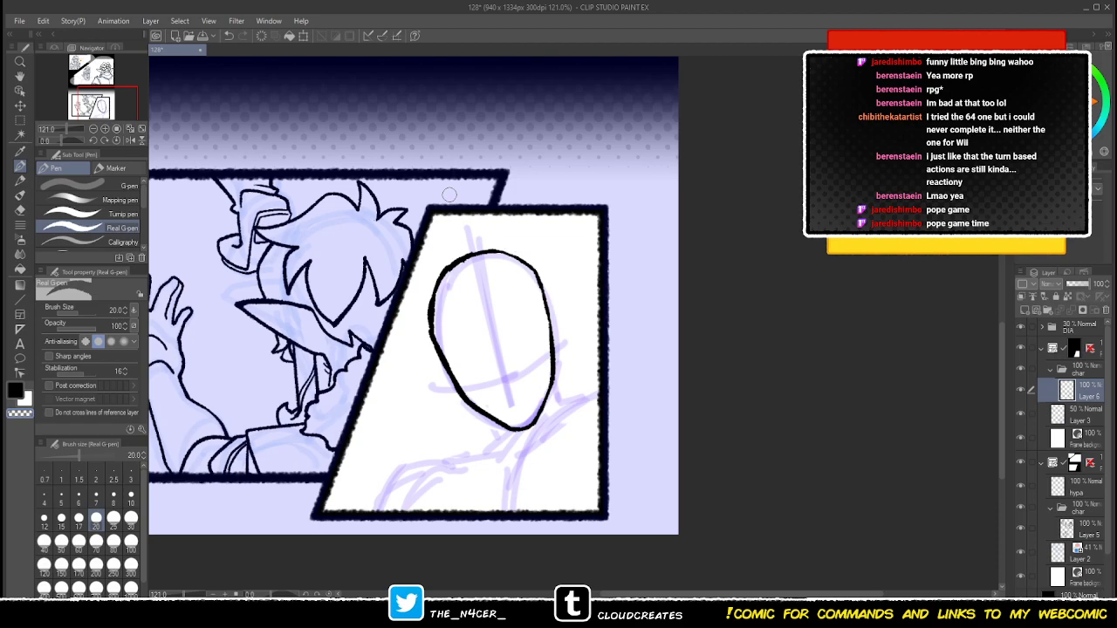
key(c)
- Reshape the upper-left curve of the head outline slightly outward, alternating ink and transparent strokes of the Real G-pen at size 20
drag(435, 298, 432, 330)
key(x)
key(x)
key(c)
key(x)
key(x)
key(c)
mouse_move(445, 276)
mouse_down()
mouse_move(419, 303)
mouse_move(446, 263)
mouse_move(471, 261)
mouse_move(432, 275)
mouse_move(455, 262)
mouse_move(424, 296)
mouse_up()
key(c)
key(c)
key(x)
key(x)
key(c)
key(x)
key(x)
key(c)
key(x)
key(x)
key(c)
key(c)
key(c)
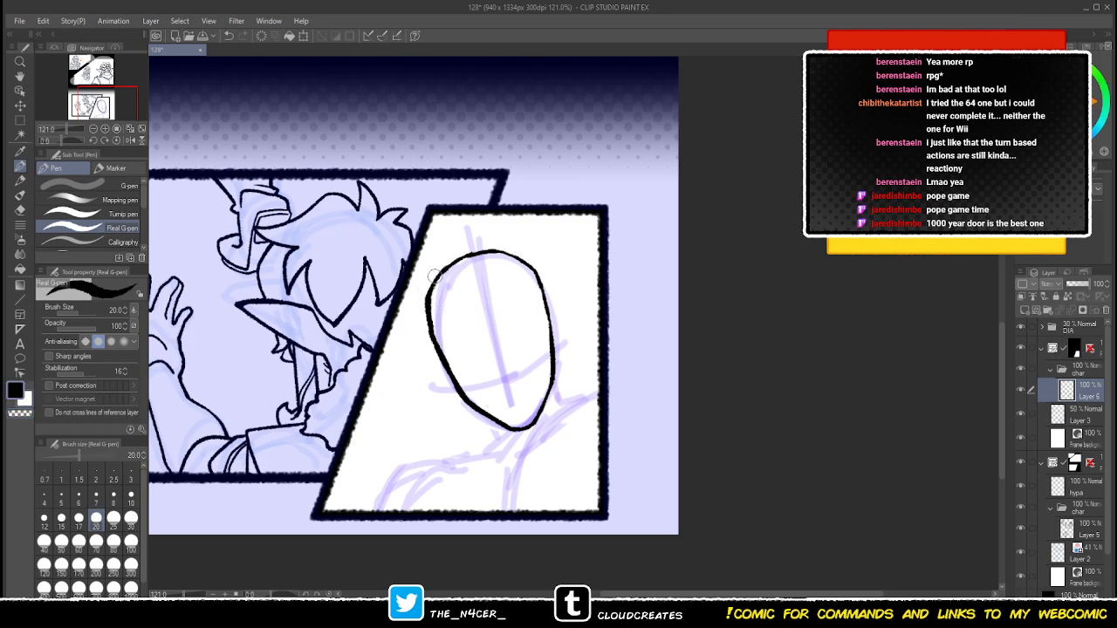
key(c)
key(c)
key(c)
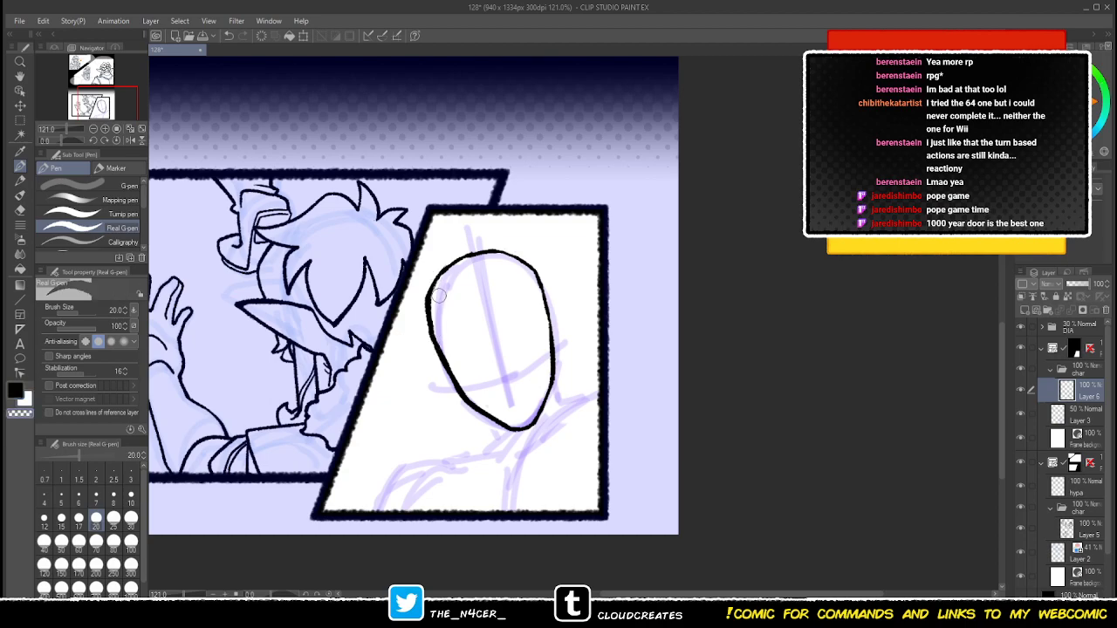
key(c)
key(c)
key(c)
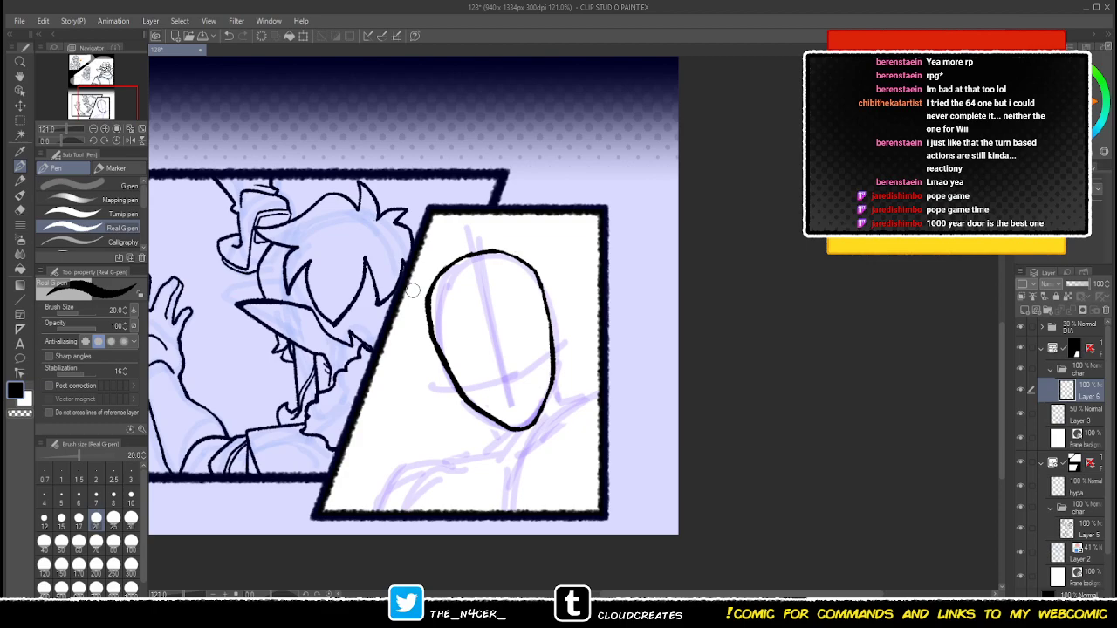
key(c)
key(c)
- Ink a long pointed ear on each side of the head, redrawing the lower edge of the right ear
drag(436, 349, 384, 366)
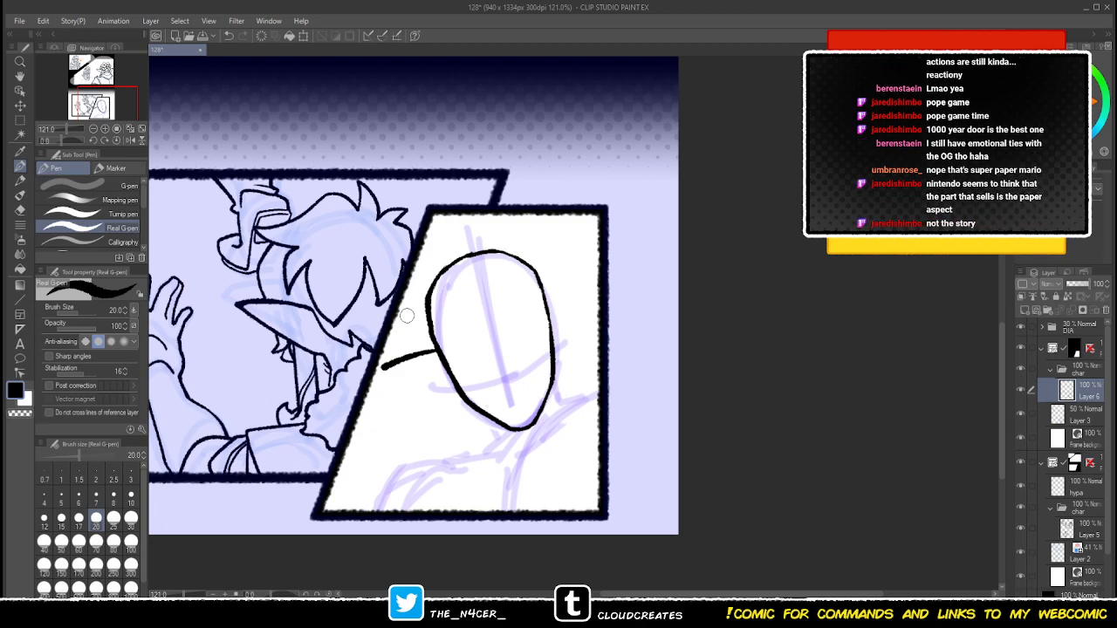
drag(384, 366, 460, 387)
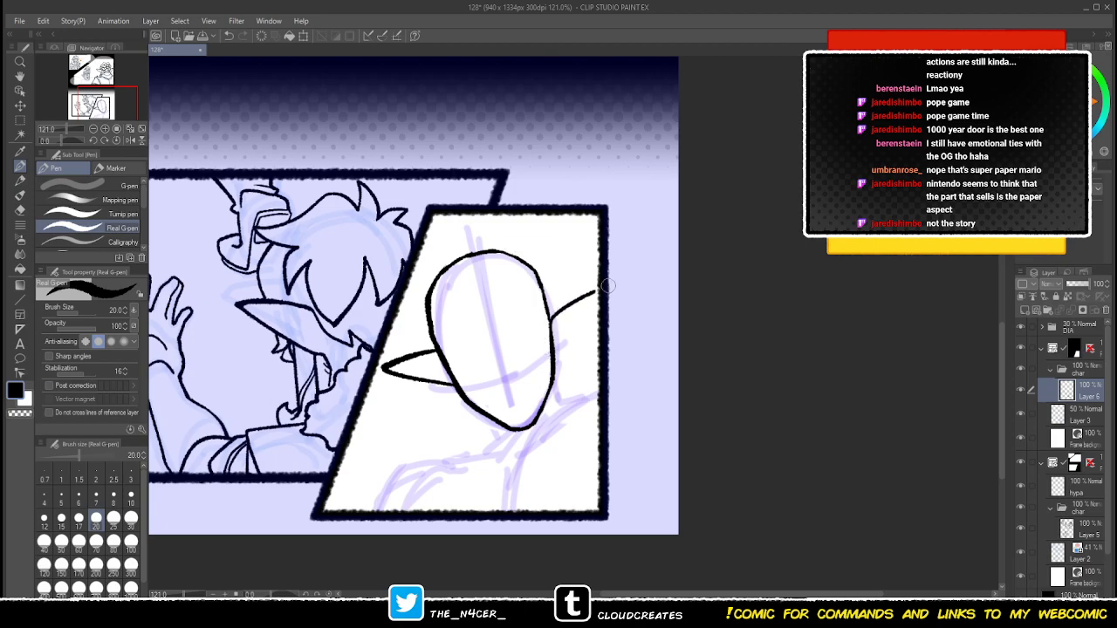
drag(551, 322, 600, 296)
drag(554, 363, 615, 290)
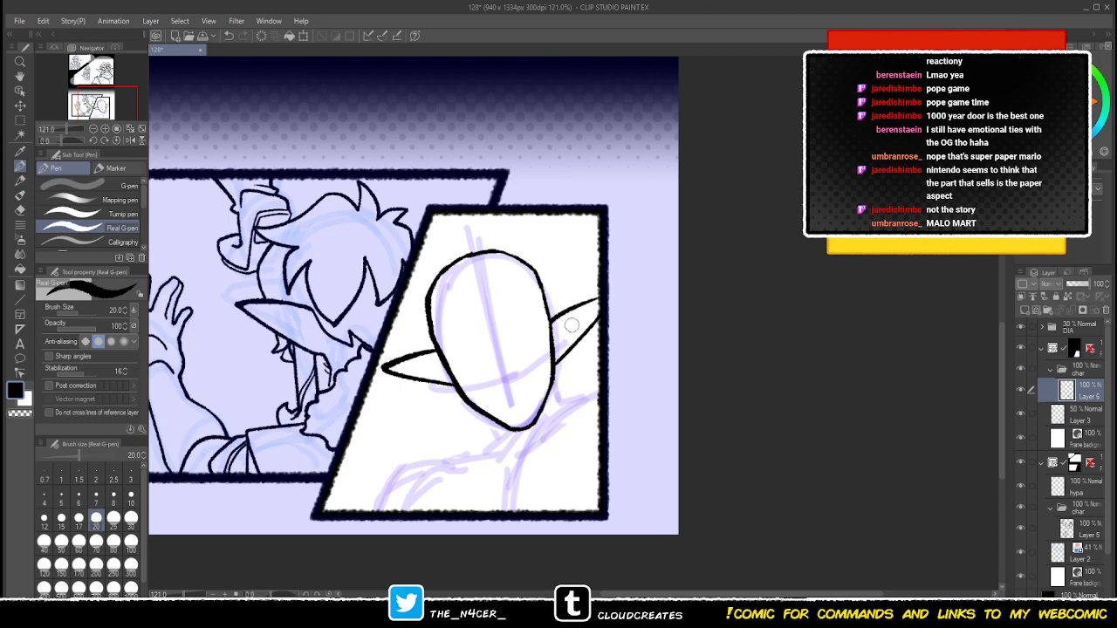
key(ctrl+z)
drag(554, 365, 616, 288)
key(ctrl+z)
drag(552, 368, 604, 302)
- Add an inner fold line inside each of the two pointed ears
key(c)
mouse_move(394, 364)
mouse_down()
mouse_move(448, 360)
mouse_move(397, 365)
mouse_move(457, 366)
mouse_up()
key(ctrl+z)
drag(555, 351, 594, 300)
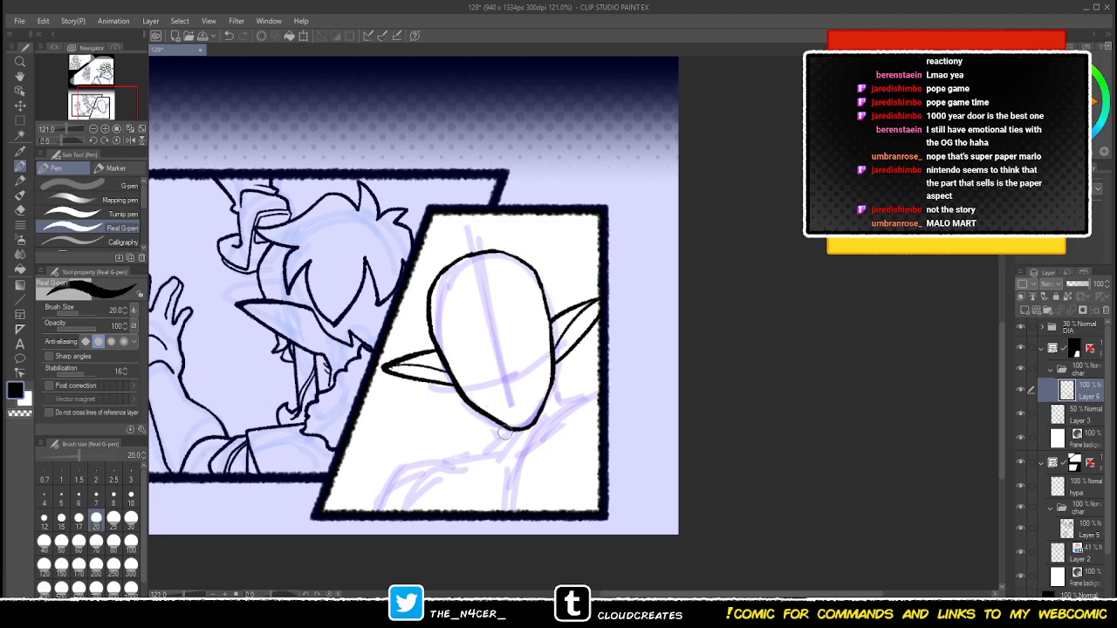
- Ink both sides of the neck and the left shoulder over the sketch, cleaning the neck line under the chin
mouse_move(489, 417)
mouse_down()
mouse_move(496, 440)
mouse_move(469, 463)
mouse_move(486, 445)
mouse_move(410, 475)
mouse_move(380, 515)
mouse_up()
key(ctrl+z)
key(ctrl+z)
drag(552, 362, 567, 404)
key(ctrl+z)
drag(552, 362, 567, 408)
key(c)
key(x)
mouse_move(499, 440)
mouse_down()
mouse_move(457, 466)
mouse_move(499, 430)
mouse_up()
key(x)
key(c)
key(x)
key(x)
key(c)
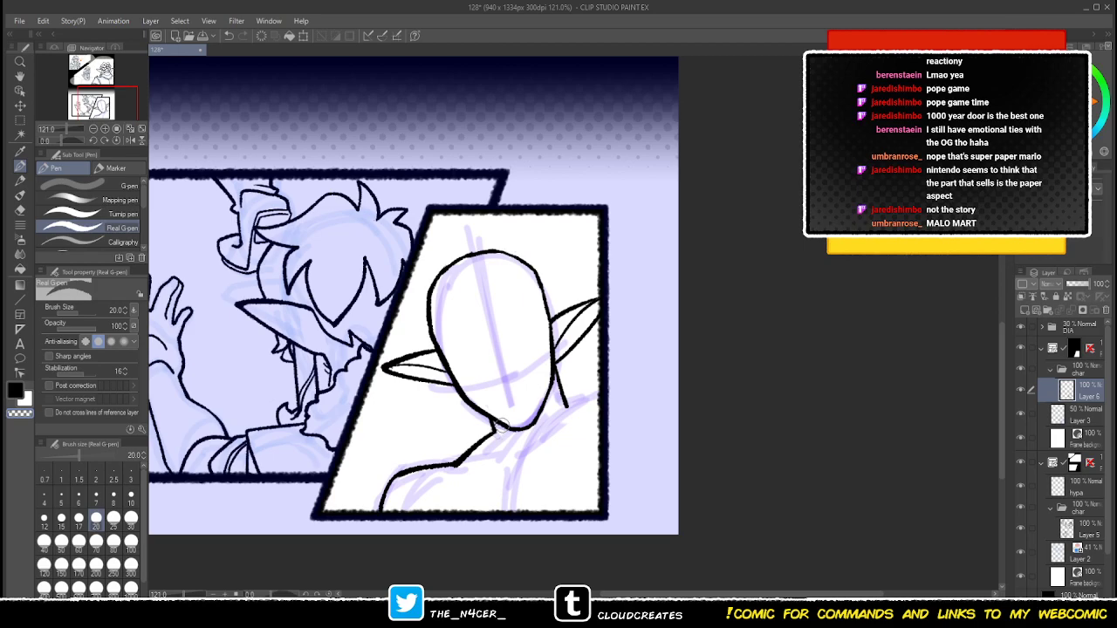
key(x)
key(x)
- Ink the right shoulder, the long neckline across the chest and the chest line below it, tidying the shoulder line
drag(567, 406, 608, 399)
mouse_move(462, 466)
mouse_down()
mouse_move(512, 458)
mouse_move(601, 403)
mouse_up()
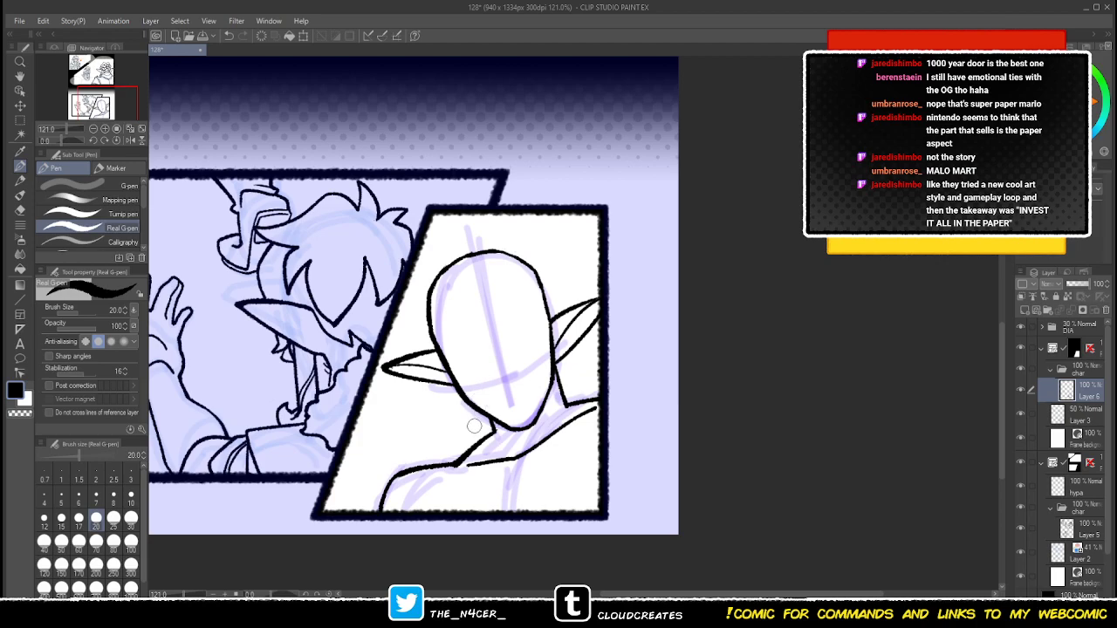
drag(515, 460, 513, 515)
key(ctrl+z)
drag(515, 460, 512, 515)
key(c)
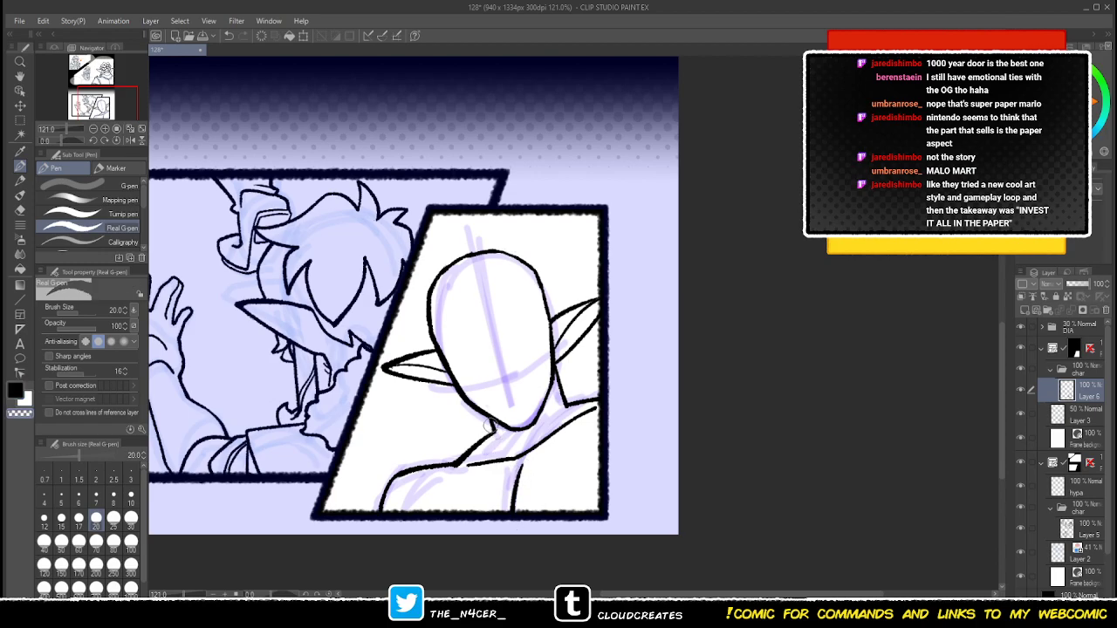
drag(567, 409, 603, 402)
key(x)
key(x)
key(c)
- Mirror the canvas view and lasso-select the inked head together with both ears
click(130, 139)
click(96, 103)
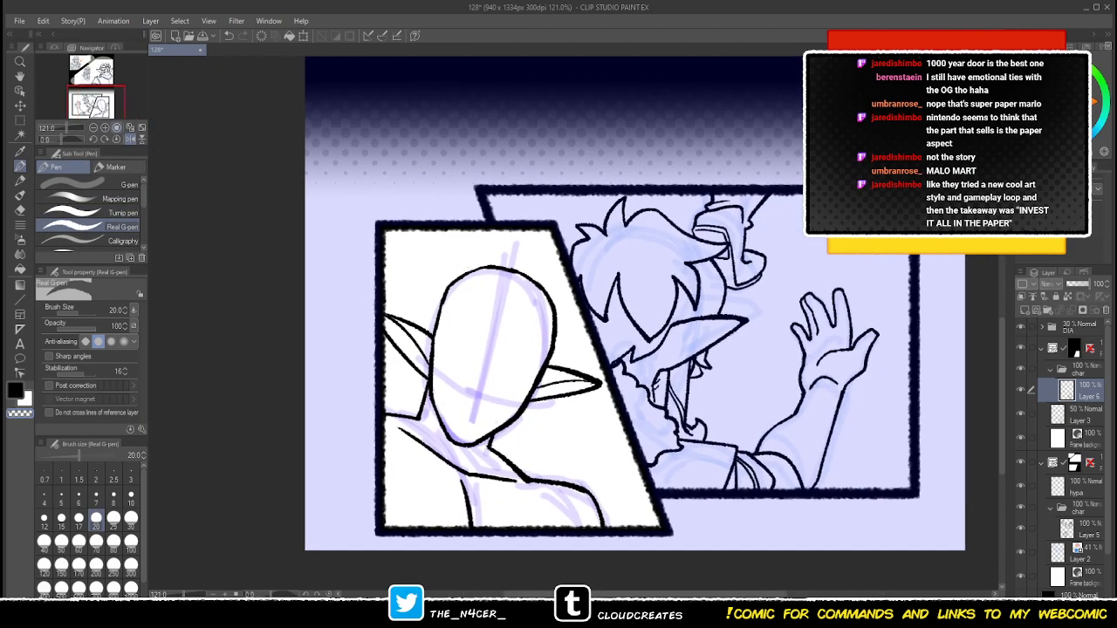
click(94, 140)
click(105, 128)
click(94, 140)
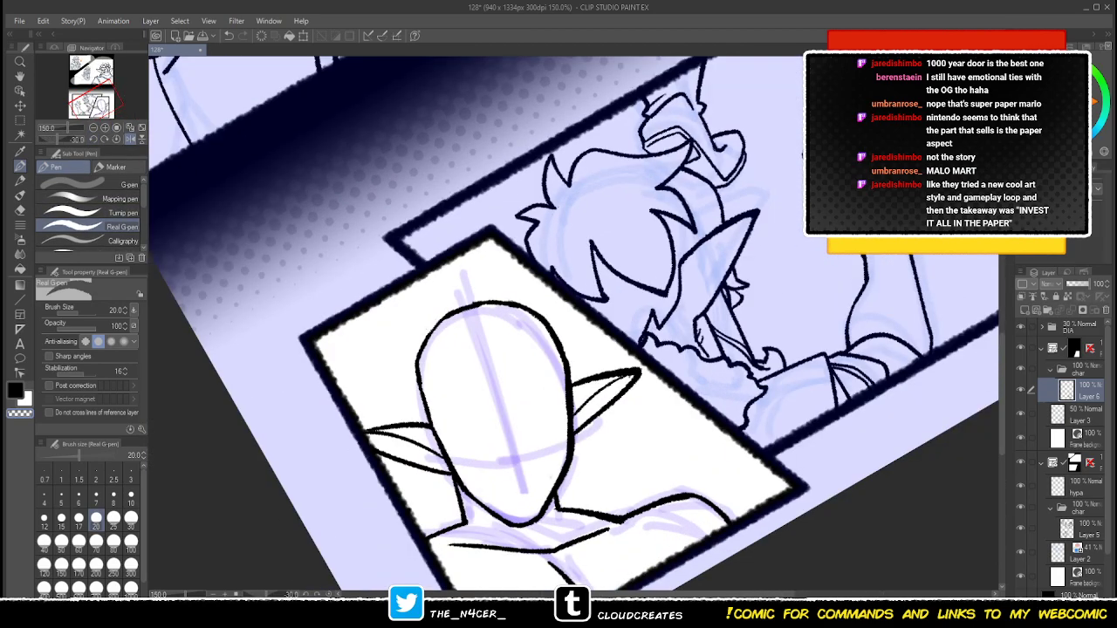
click(95, 106)
key(c)
click(20, 120)
click(94, 227)
mouse_move(332, 347)
mouse_down()
mouse_move(423, 225)
mouse_move(582, 262)
mouse_up()
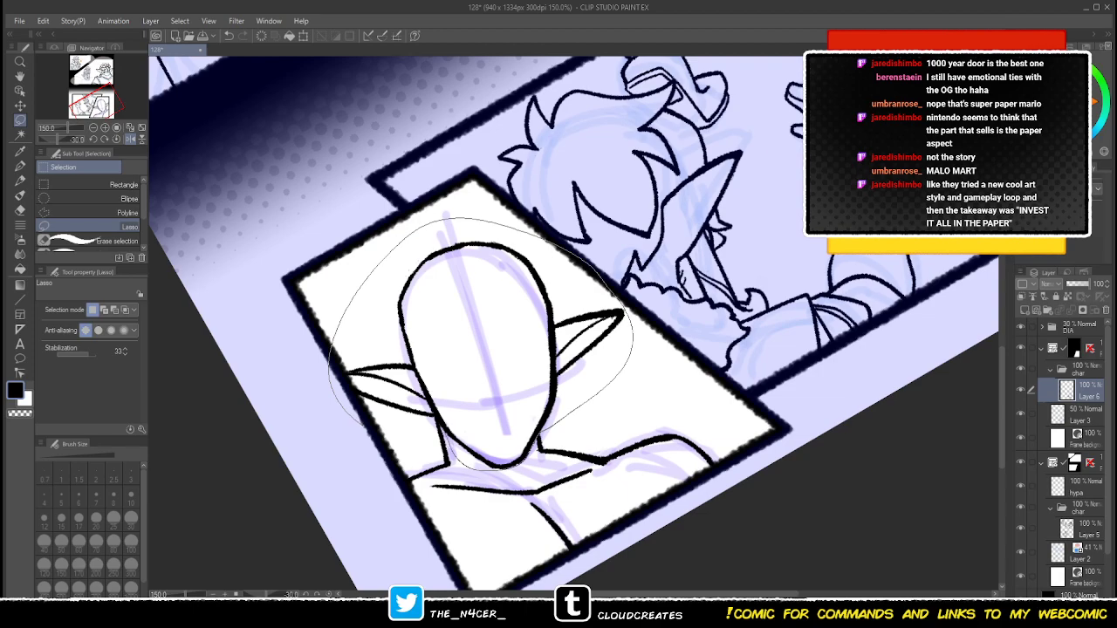
drag(333, 384, 331, 366)
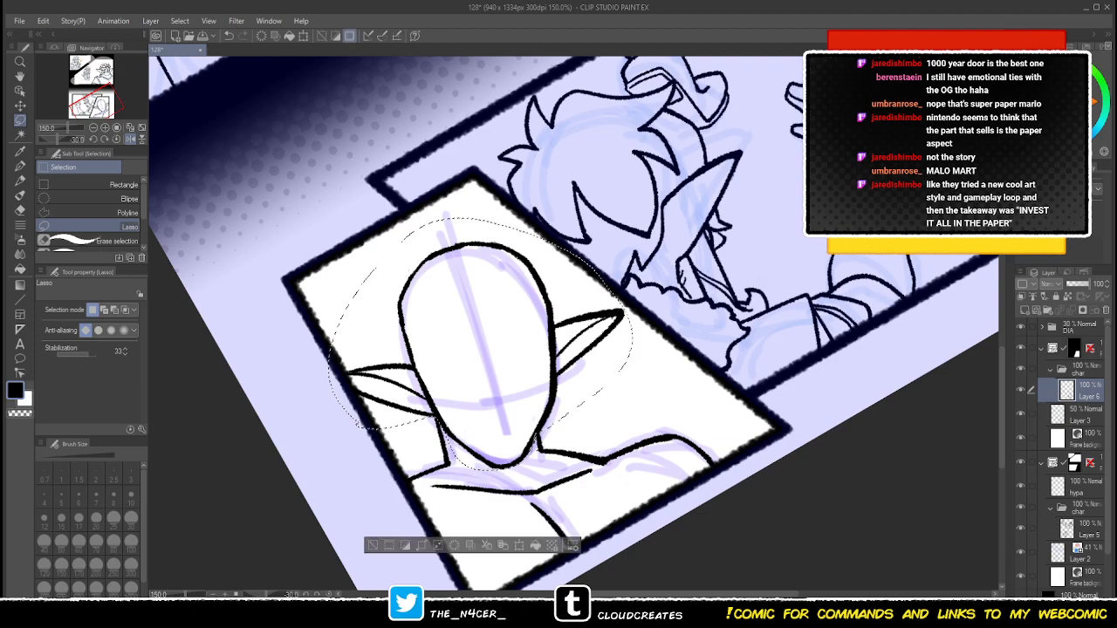
drag(467, 464, 531, 458)
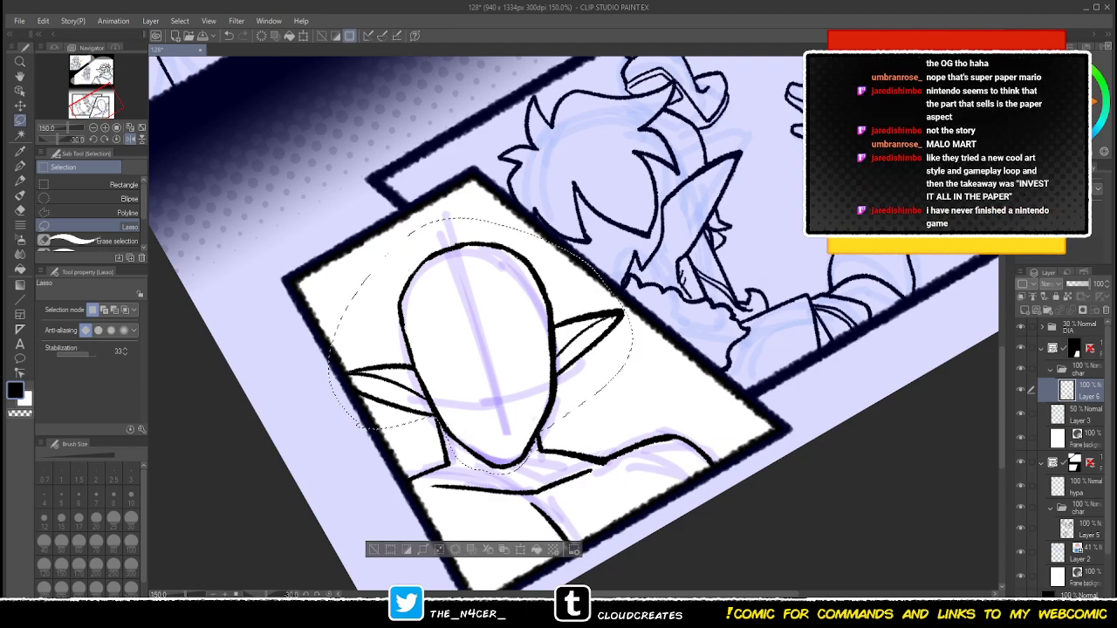
- Transform the selected head to about 108% width and 101% height with a slight rotation, reposition it above the neck and deselect
key(ctrl+t)
drag(349, 419, 340, 402)
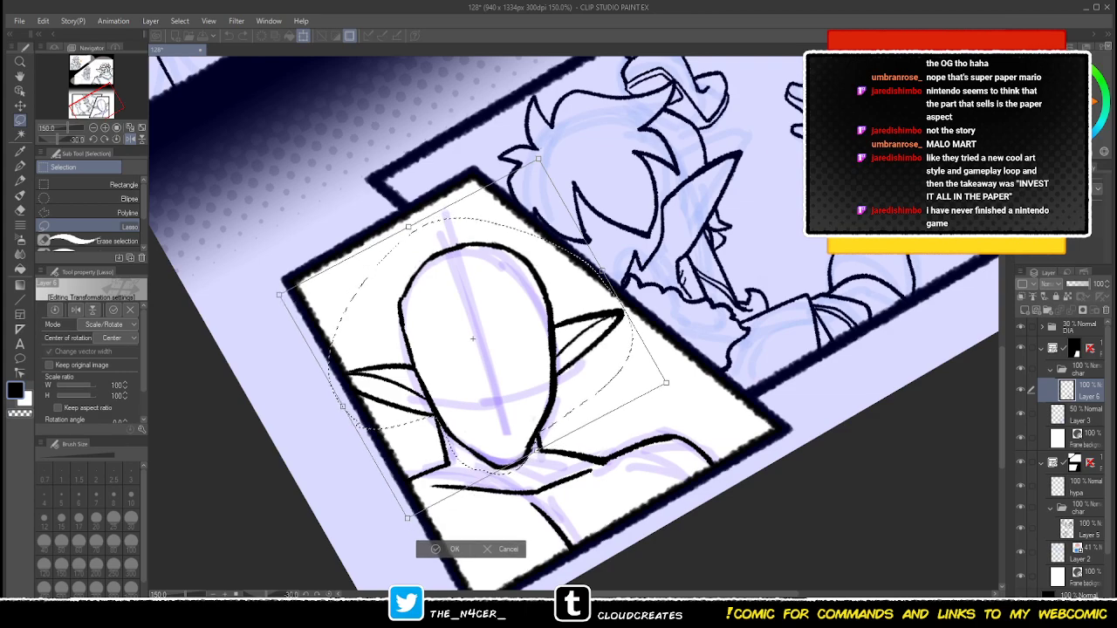
drag(665, 383, 662, 398)
drag(553, 165, 574, 152)
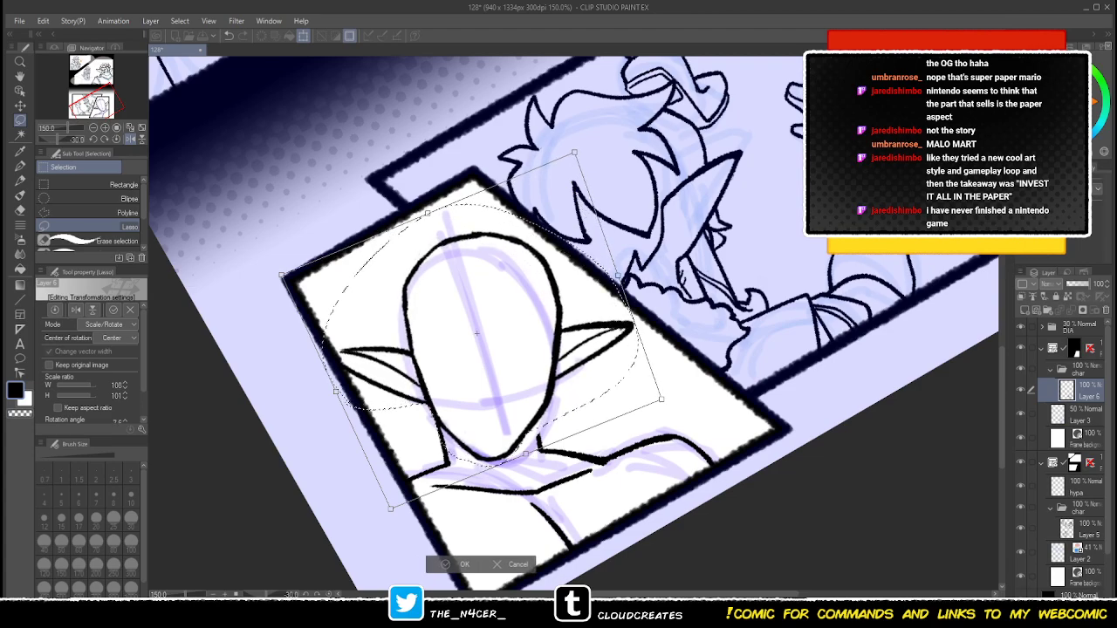
drag(506, 392, 512, 392)
drag(532, 453, 540, 450)
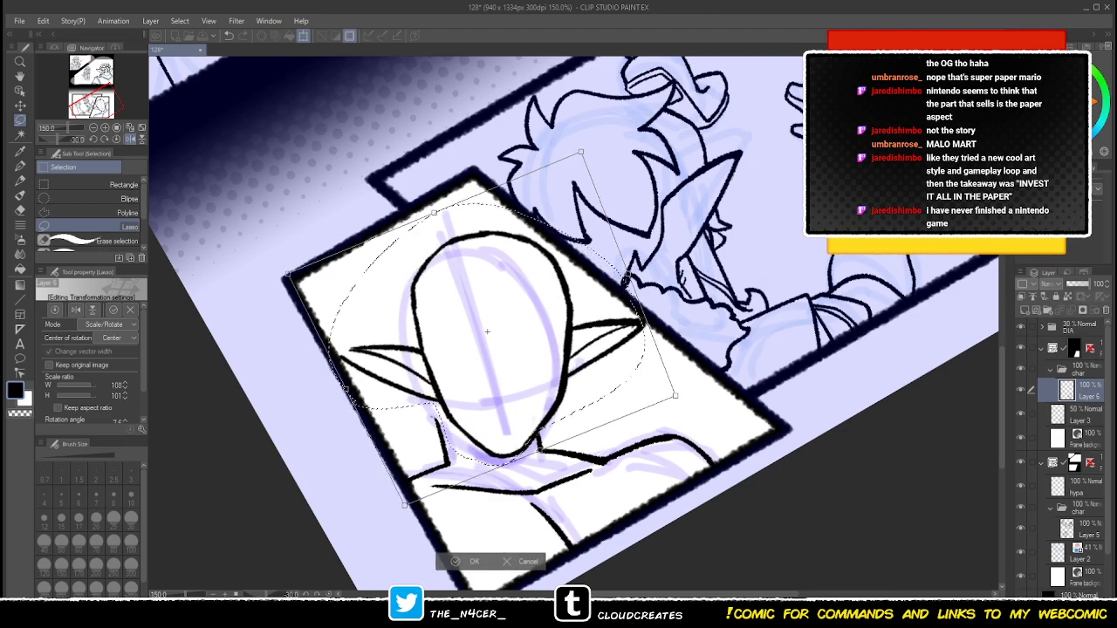
drag(502, 357, 502, 360)
key(Return)
key(ctrl+d)
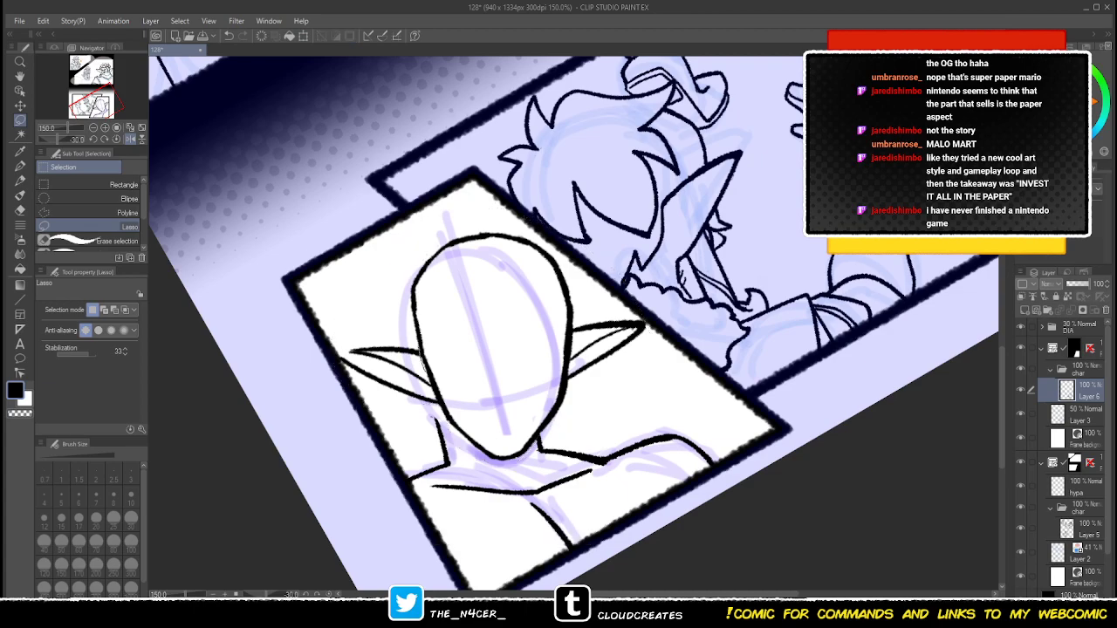
- Lasso-select the ear at the panel's edge and transform it to sit slightly higher on the head
drag(436, 406, 439, 406)
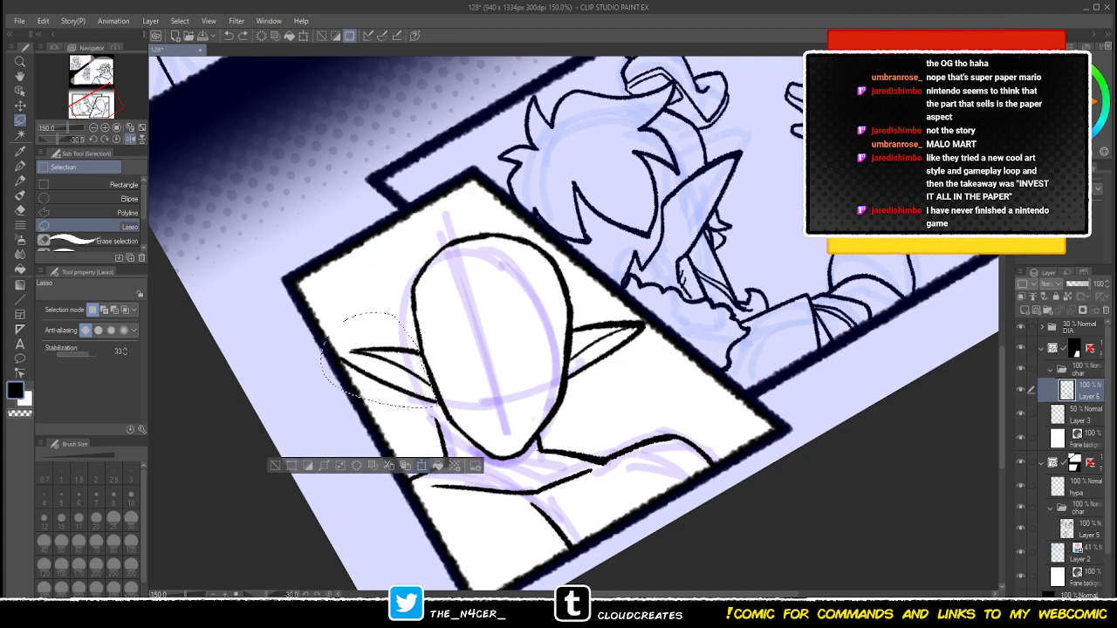
key(ctrl+t)
drag(370, 354, 368, 356)
key(Return)
- Erase the head outline across the moved ear's base, then reconnect the ear and neck lines to the head
key(p)
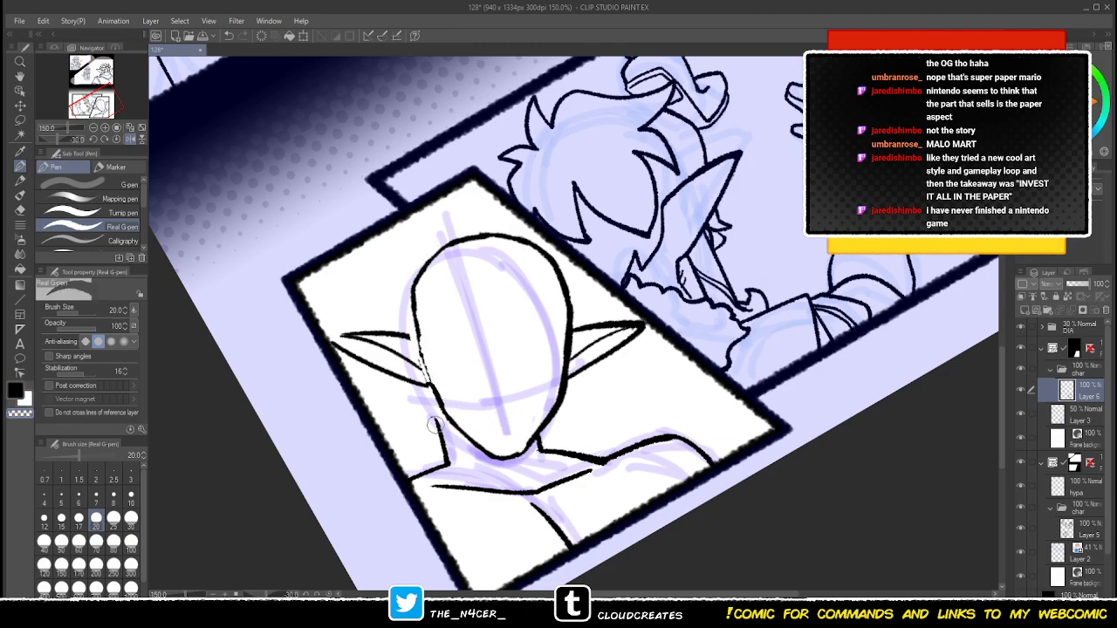
key(c)
drag(419, 345, 429, 403)
key(c)
key(c)
key(x)
key(x)
key(x)
key(x)
drag(411, 336, 420, 338)
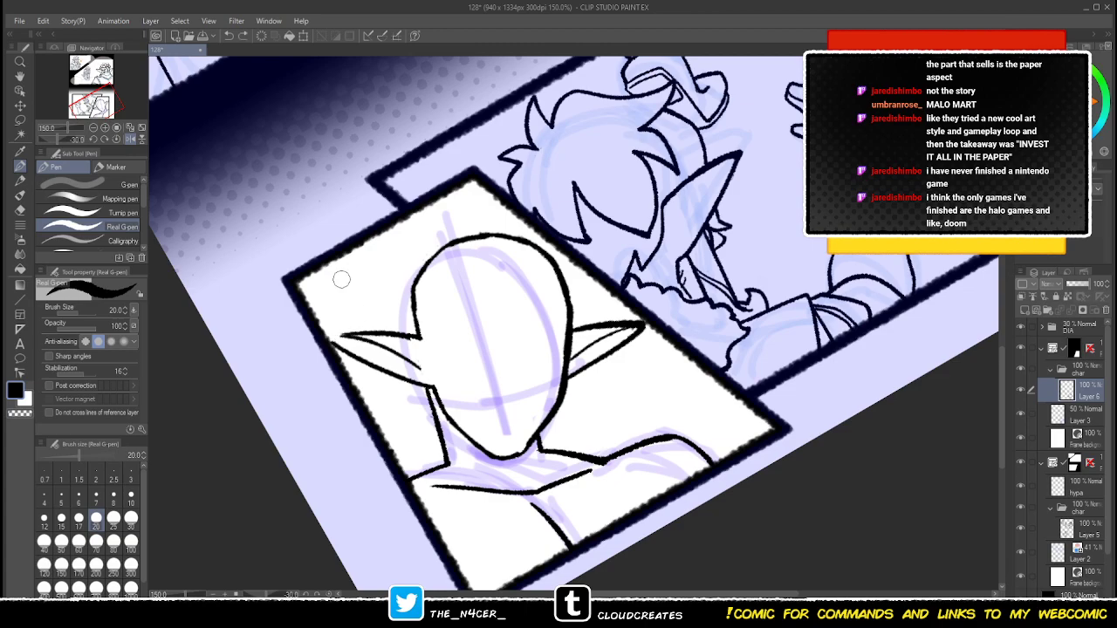
key(c)
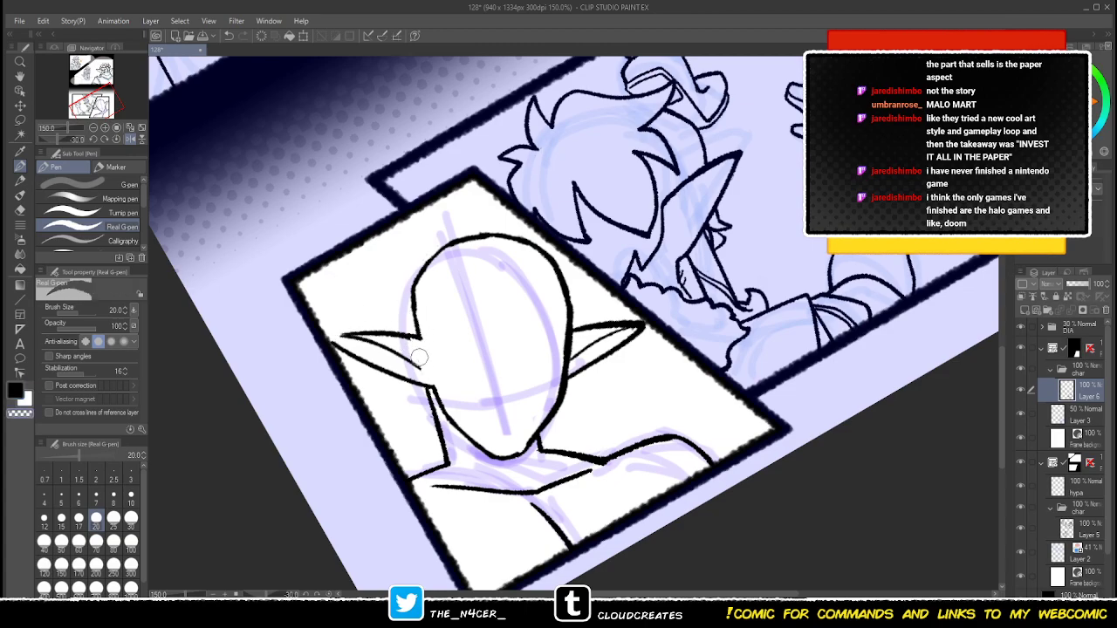
- Extend the moved ear's tip to the panel border and redraw its inner fold line
key(c)
drag(324, 340, 375, 336)
key(ctrl+z)
key(ctrl+z)
key(c)
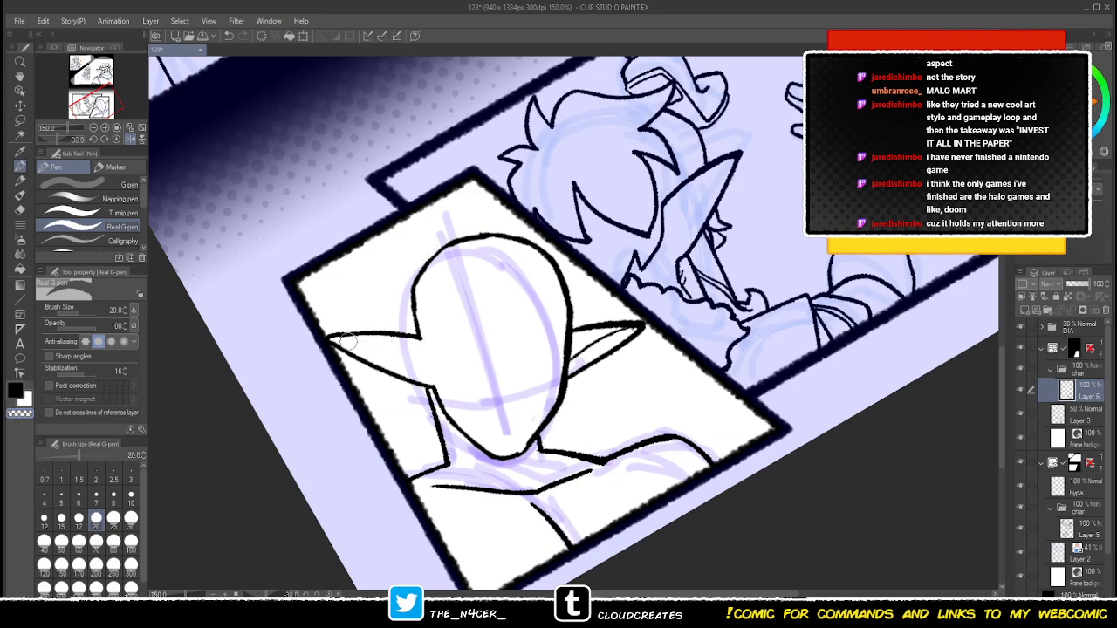
key(c)
drag(330, 338, 427, 360)
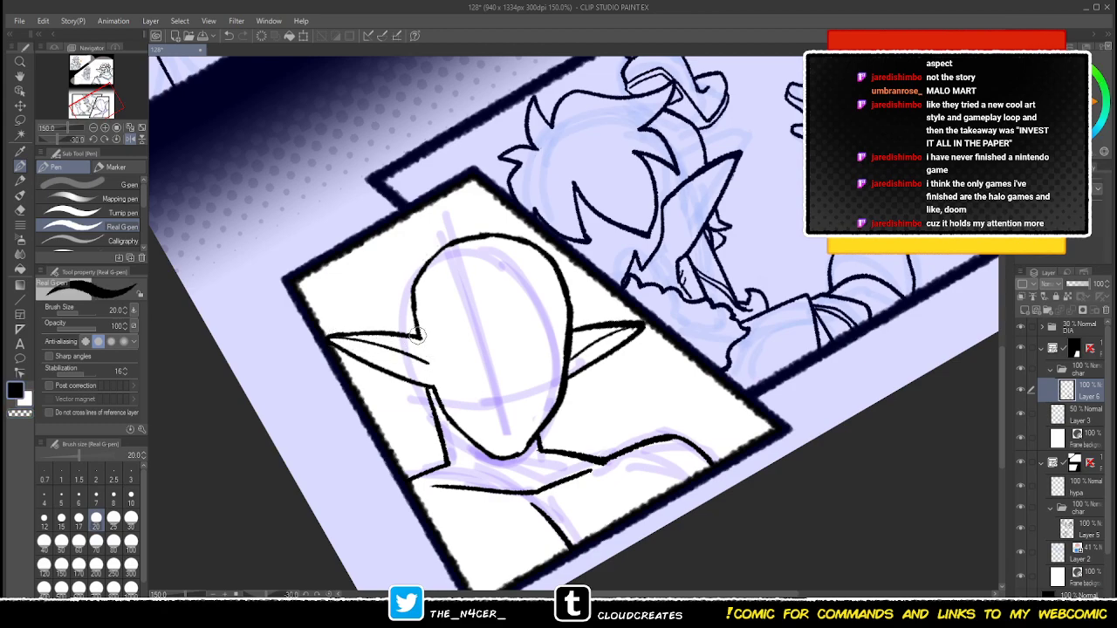
- Redraw the side of the head above the moved ear with a slightly fuller curve, trimming the old line
key(c)
mouse_move(411, 294)
mouse_down()
mouse_move(417, 332)
mouse_move(418, 282)
mouse_move(412, 335)
mouse_move(408, 299)
mouse_move(427, 267)
mouse_up()
key(c)
key(c)
key(x)
key(x)
key(c)
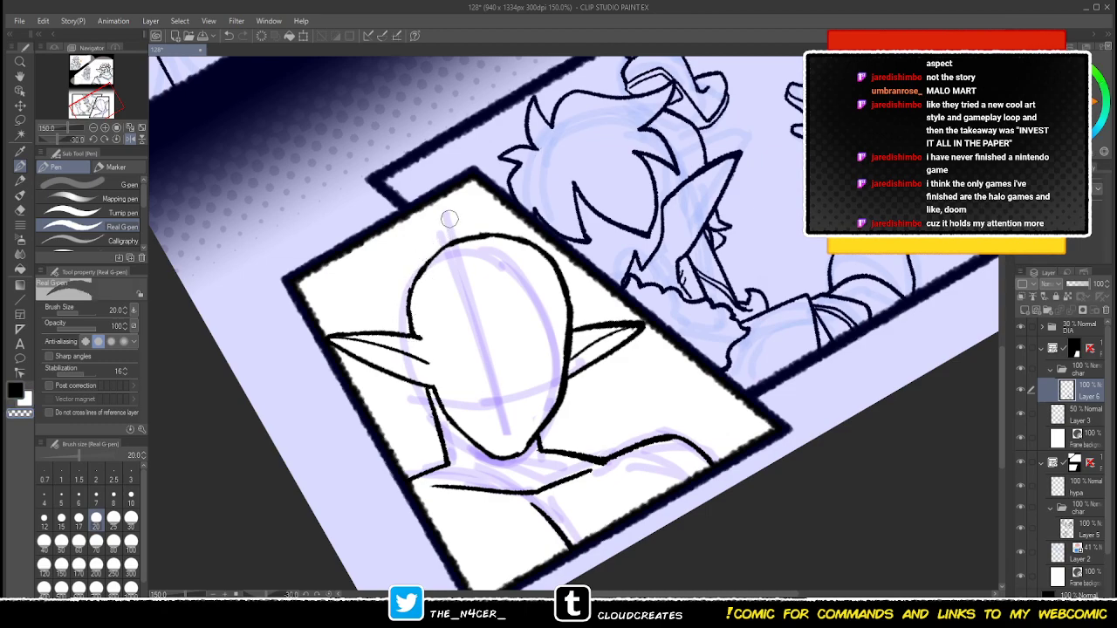
key(c)
mouse_move(408, 290)
mouse_down()
mouse_move(445, 243)
mouse_move(410, 293)
mouse_move(450, 245)
mouse_up()
key(ctrl+z)
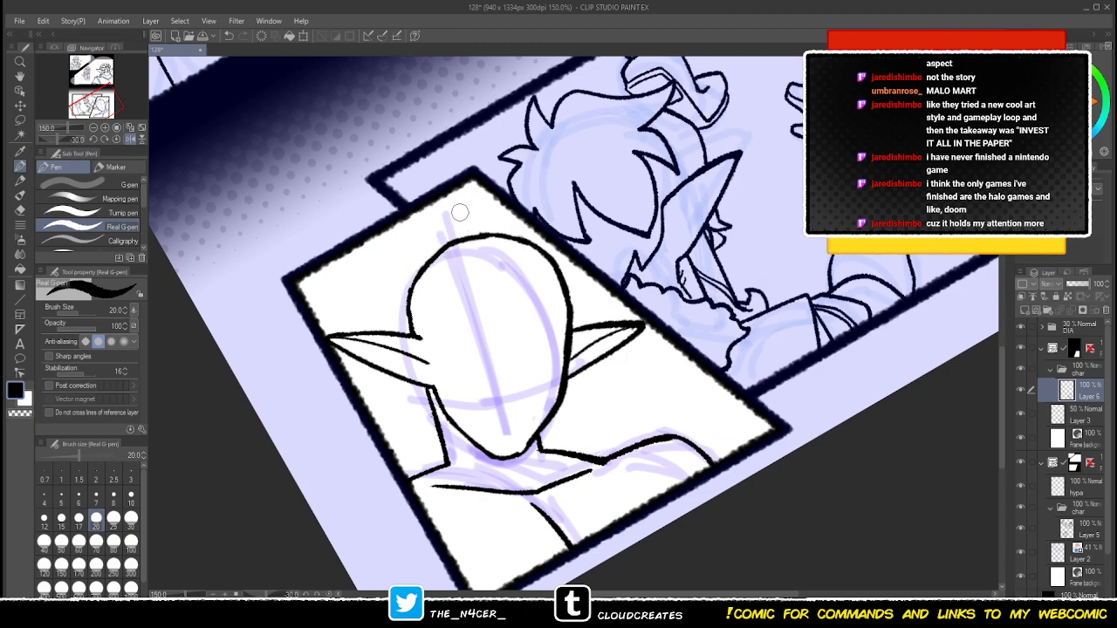
- Smooth the head outline from the crown down to the moved ear with small ink and transparent touch-ups
key(c)
key(c)
mouse_move(489, 237)
mouse_down()
mouse_move(440, 251)
mouse_move(410, 297)
mouse_move(435, 253)
mouse_up()
key(c)
key(c)
key(c)
key(x)
key(x)
key(c)
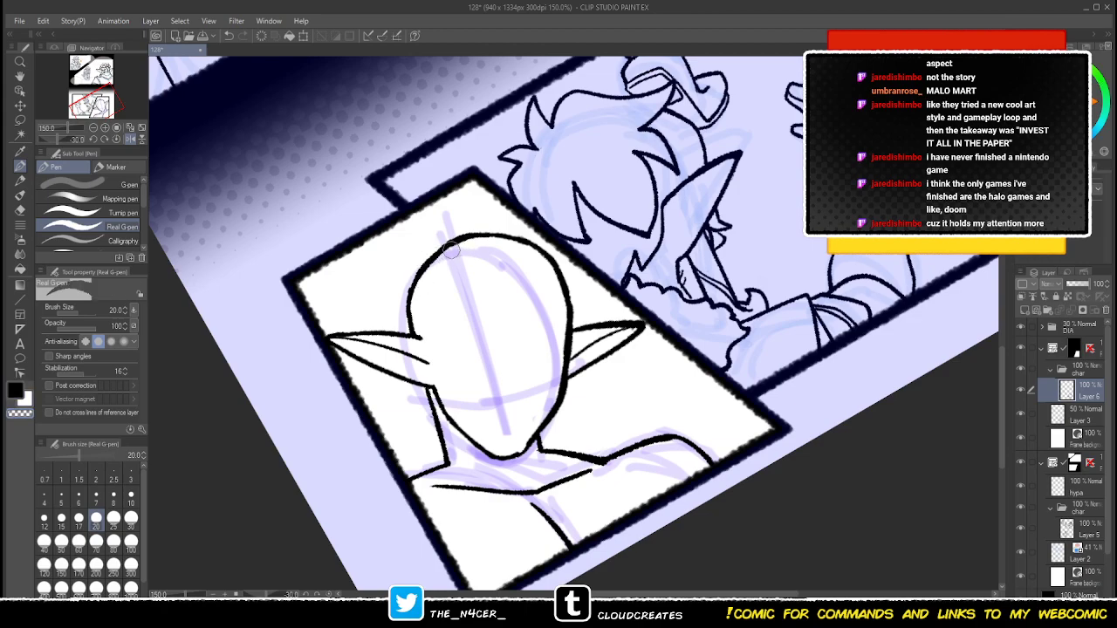
key(c)
key(c)
key(c)
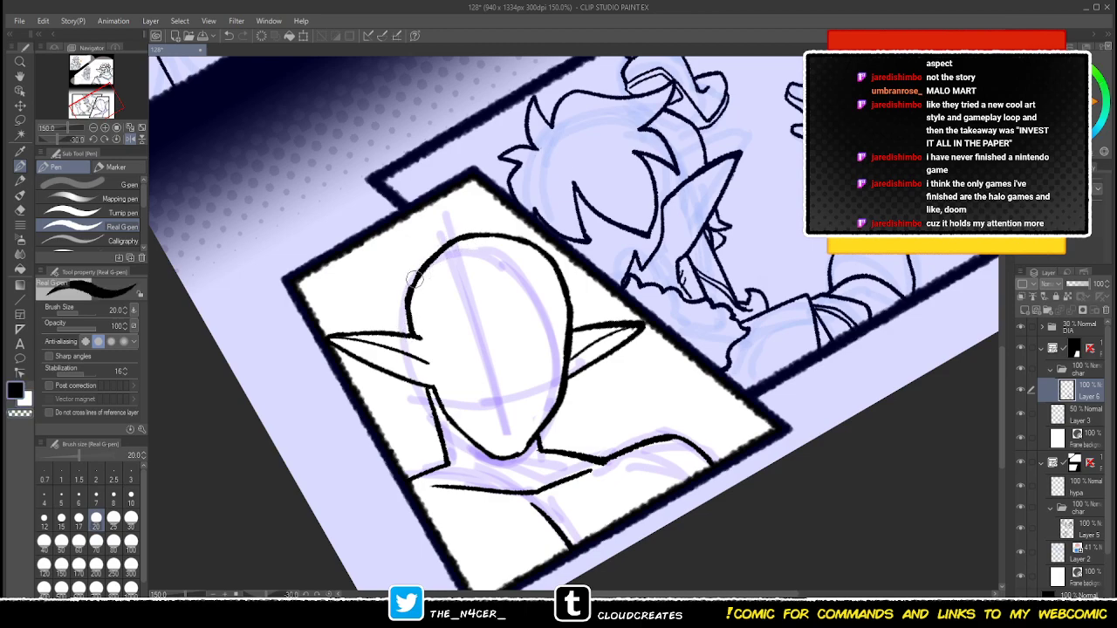
key(c)
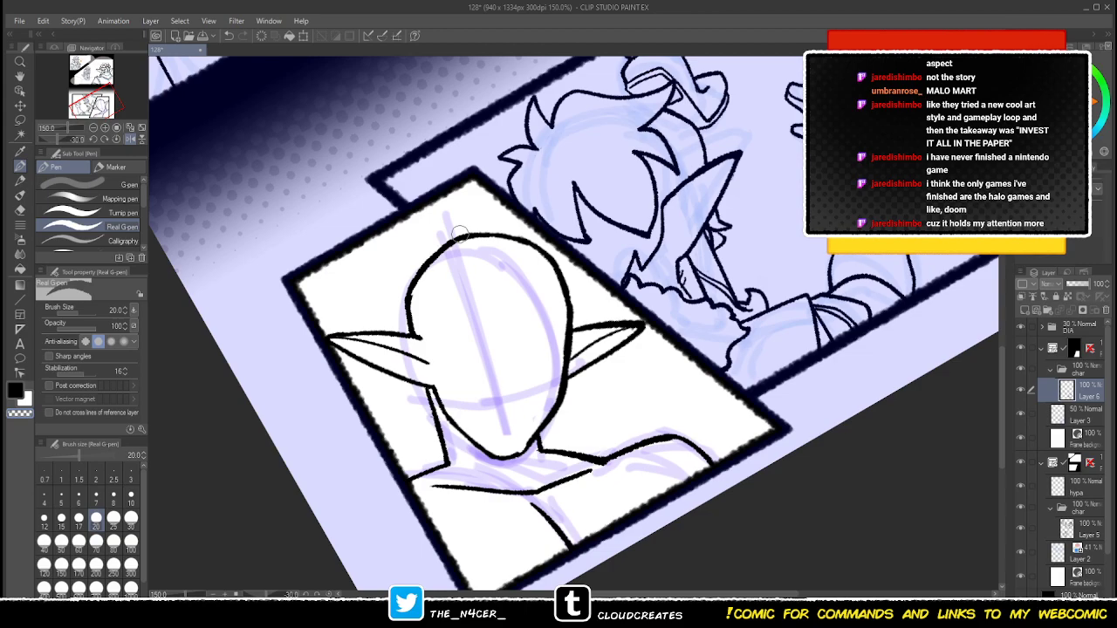
key(c)
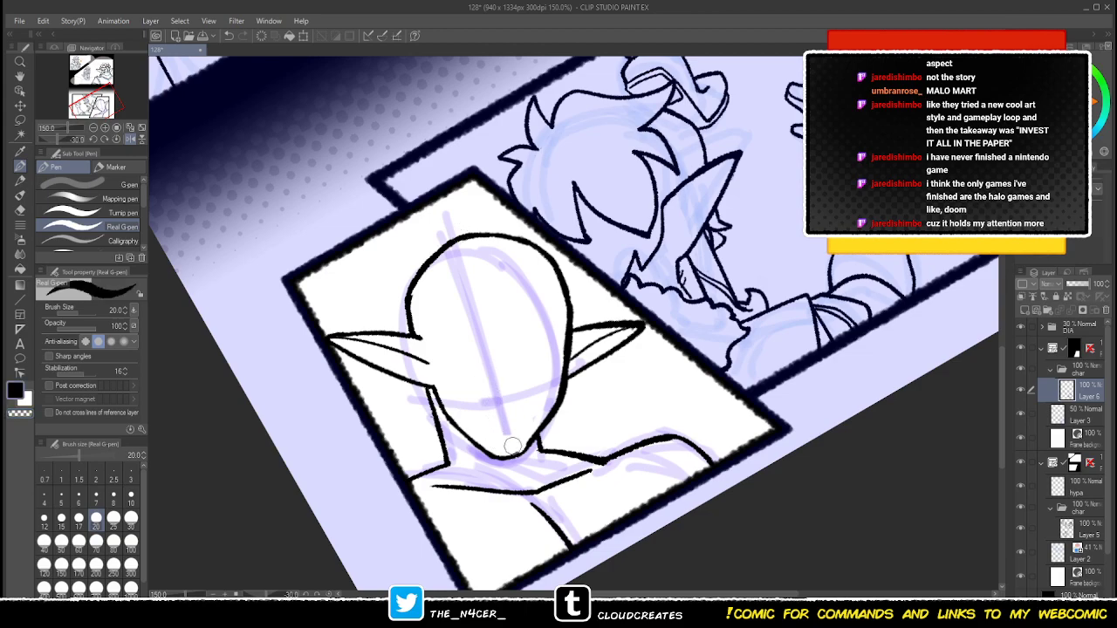
key(c)
key(x)
key(x)
key(c)
key(c)
key(c)
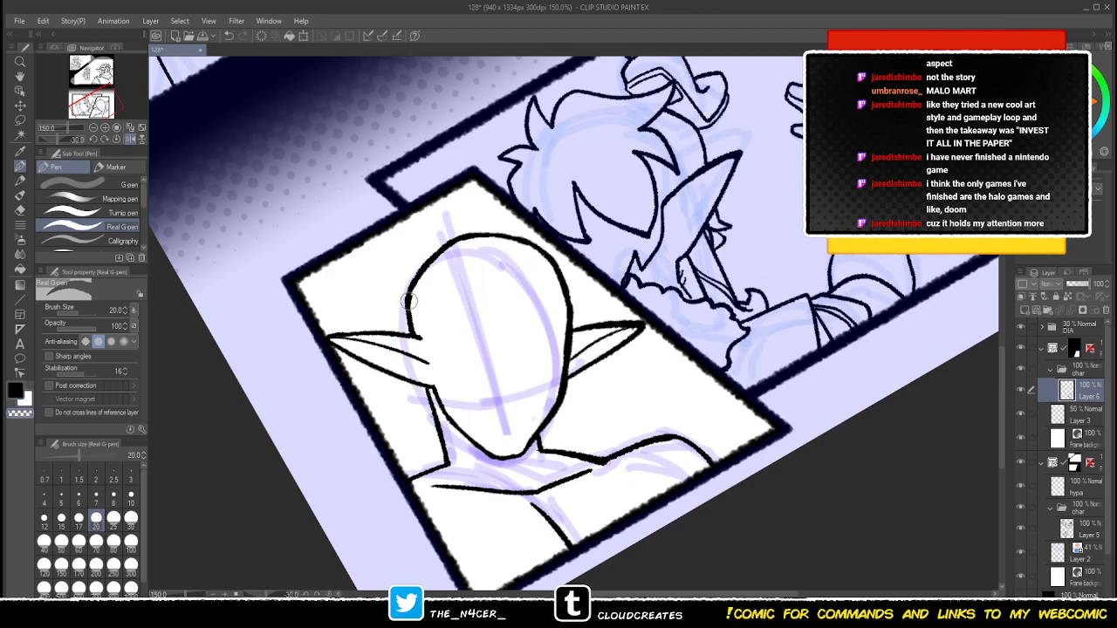
drag(413, 297, 416, 310)
key(c)
- Trim the moved ear's inner fold line and add a short line closing the ear's base against the head
drag(441, 357, 420, 361)
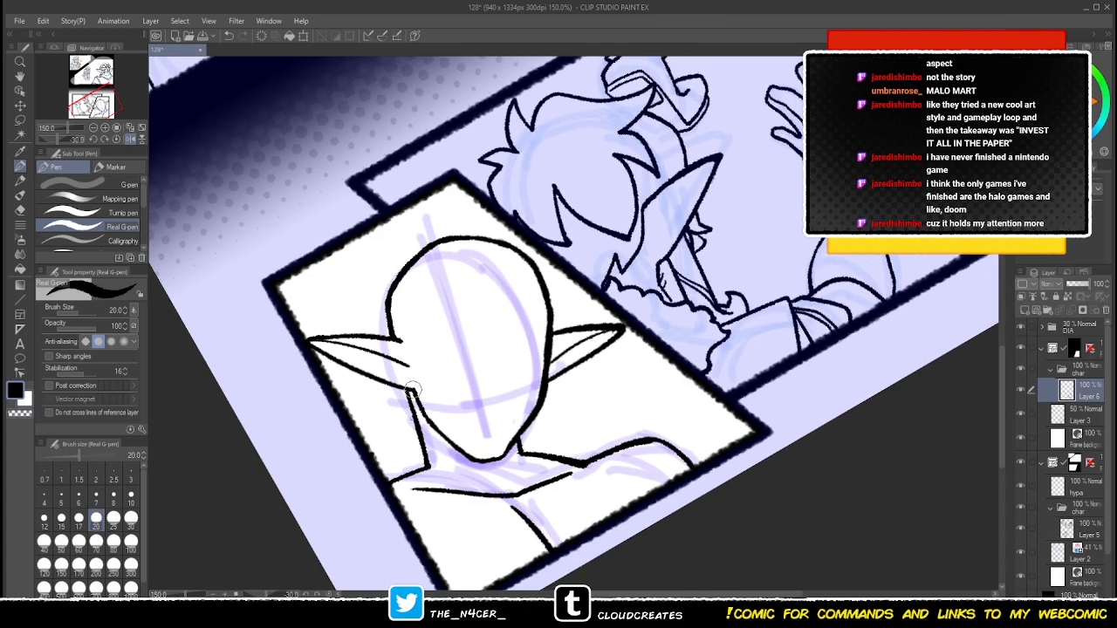
key(x)
key(c)
drag(392, 356, 413, 381)
key(c)
key(x)
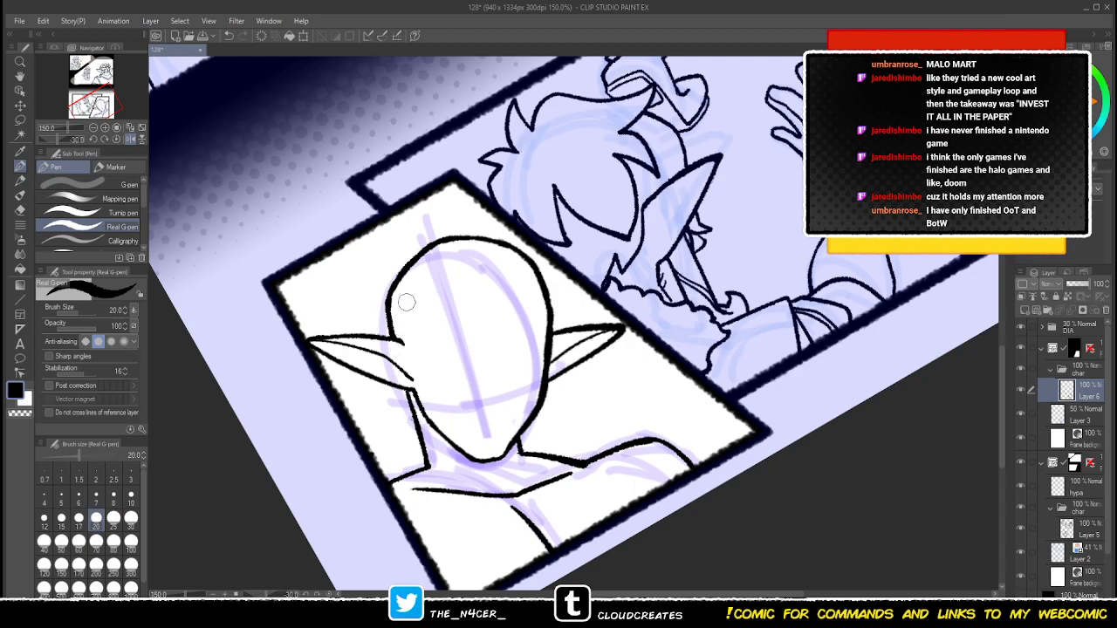
key(m)
mouse_move(377, 335)
mouse_down()
mouse_move(527, 234)
mouse_move(618, 381)
mouse_up()
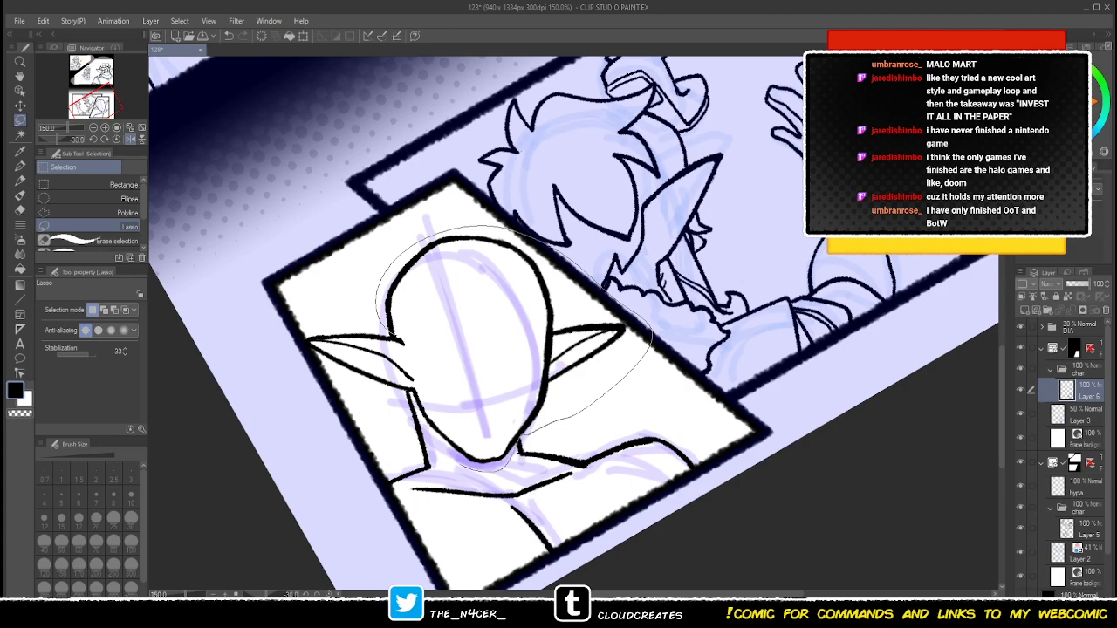
drag(436, 456, 432, 345)
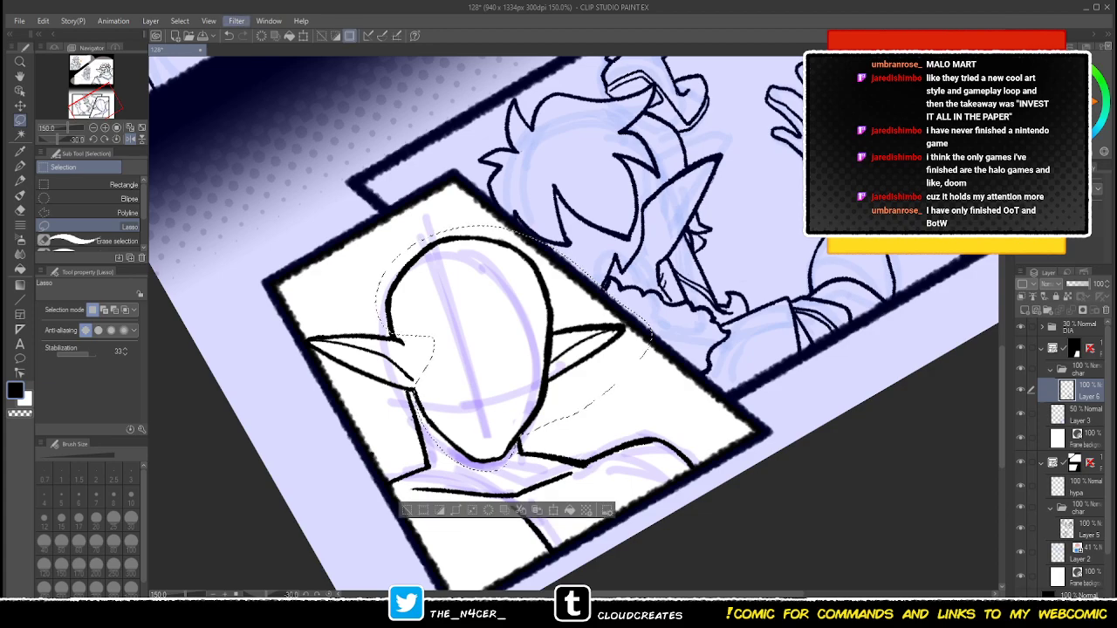
key(ctrl+d)
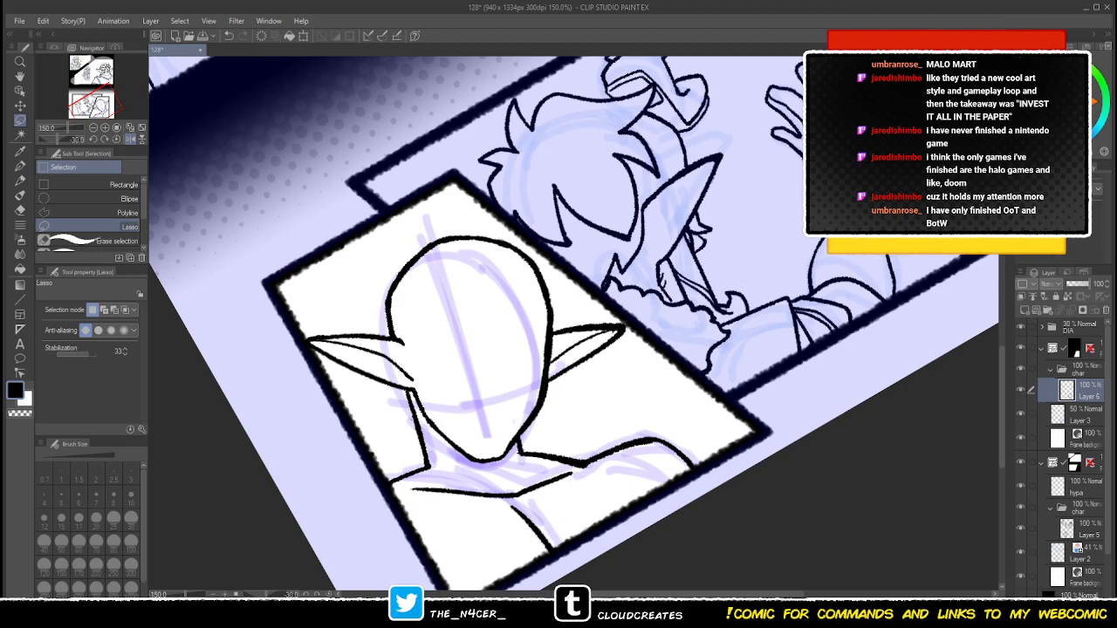
- Trim the ink where the moved ear's upper edge meets the side of the head
key(p)
key(x)
drag(396, 338, 412, 357)
key(x)
key(x)
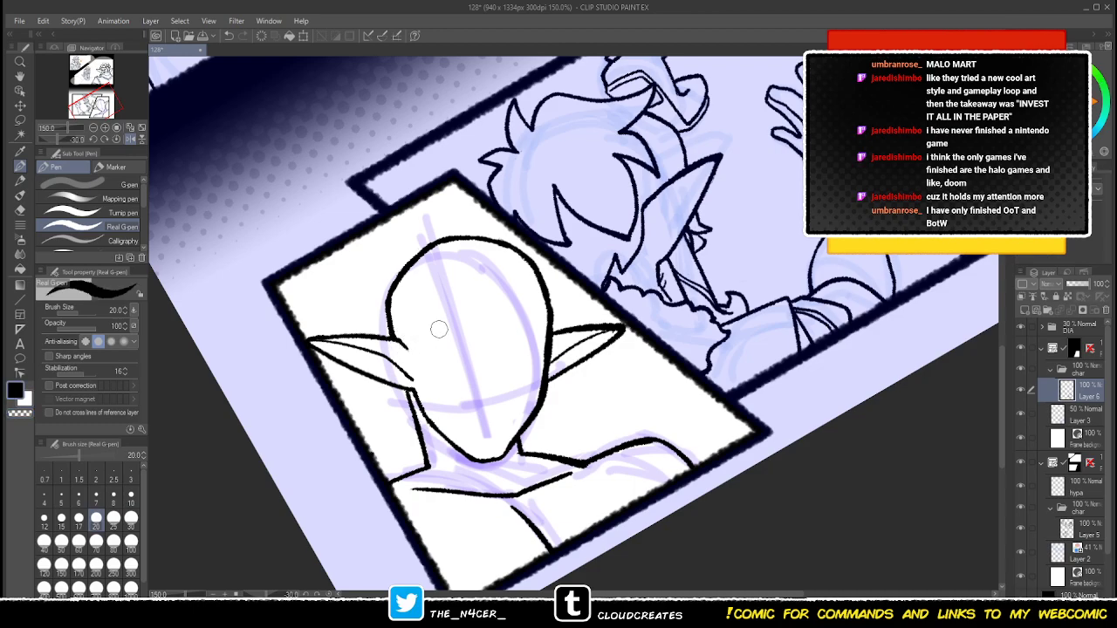
- Reshape the chin into a flatter, more angular tip with small transparent and ink touch-ups
key(x)
mouse_move(503, 451)
mouse_down()
mouse_move(518, 433)
mouse_move(500, 458)
mouse_up()
key(x)
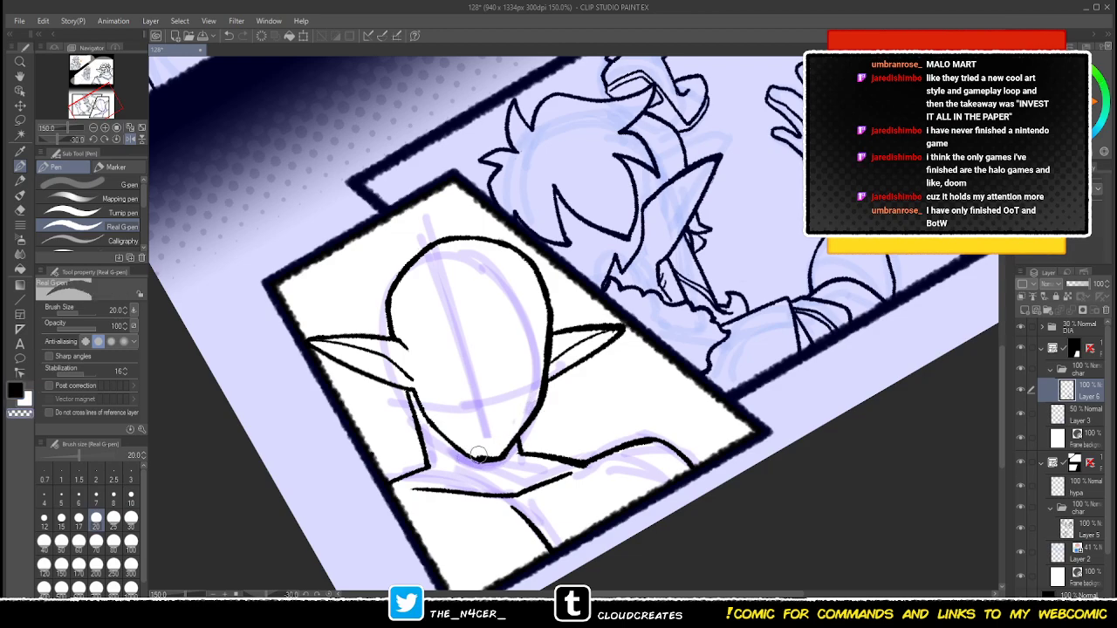
key(x)
key(x)
key(x)
key(x)
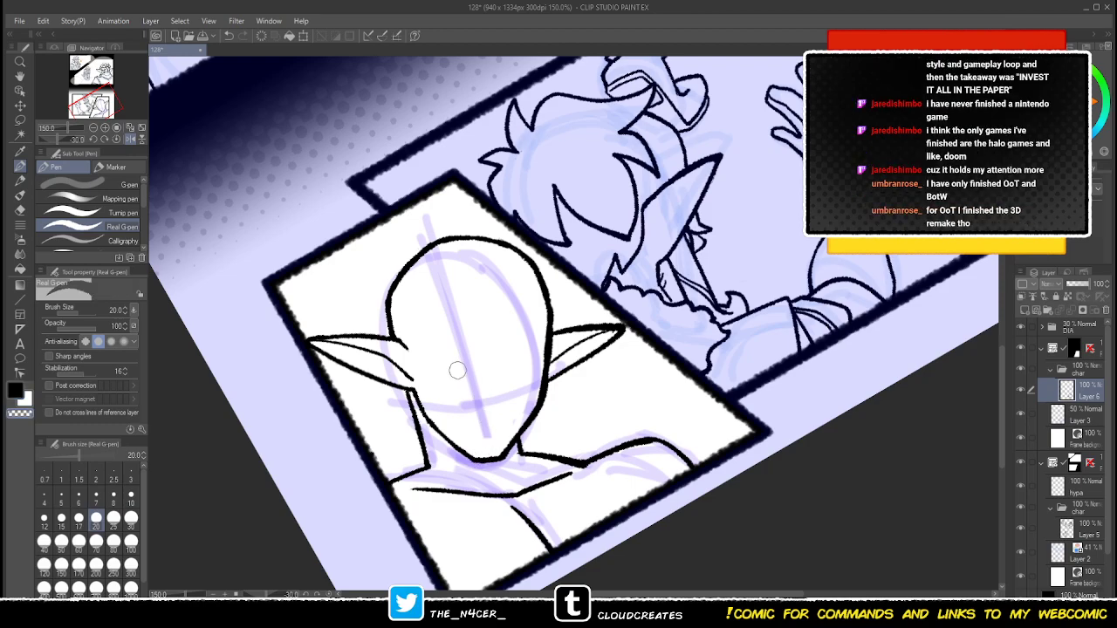
- Trim and redraw the head outline beside the opposite ear, slimming the cheek toward the jaw
key(c)
key(c)
key(x)
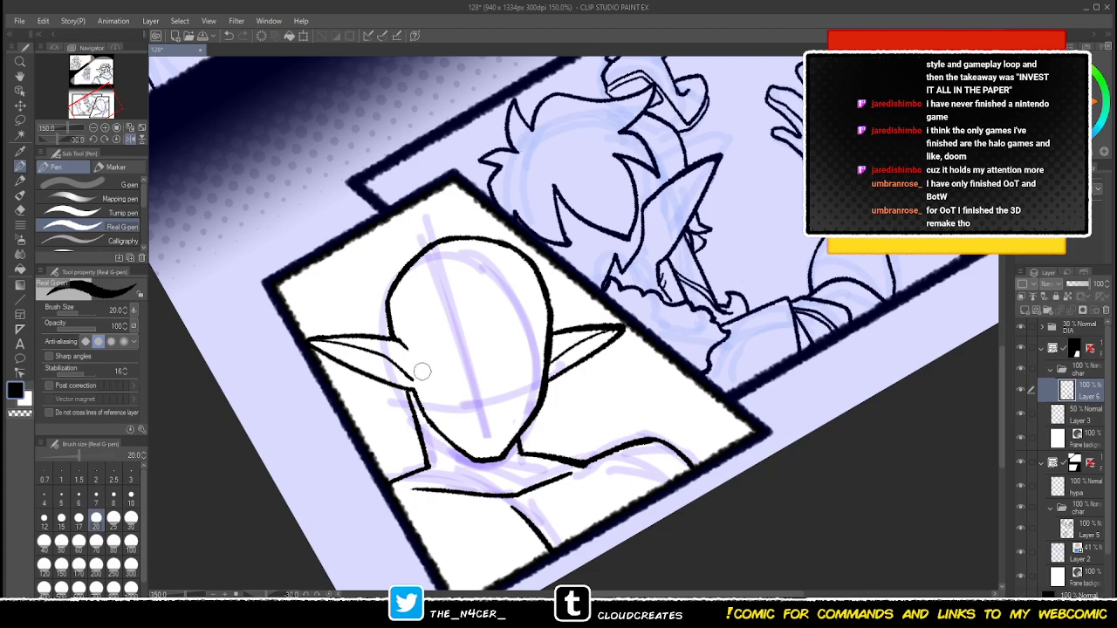
key(c)
drag(552, 330, 549, 394)
key(x)
key(x)
mouse_move(549, 323)
mouse_down()
mouse_move(540, 400)
mouse_move(549, 392)
mouse_up()
key(c)
key(c)
key(c)
key(c)
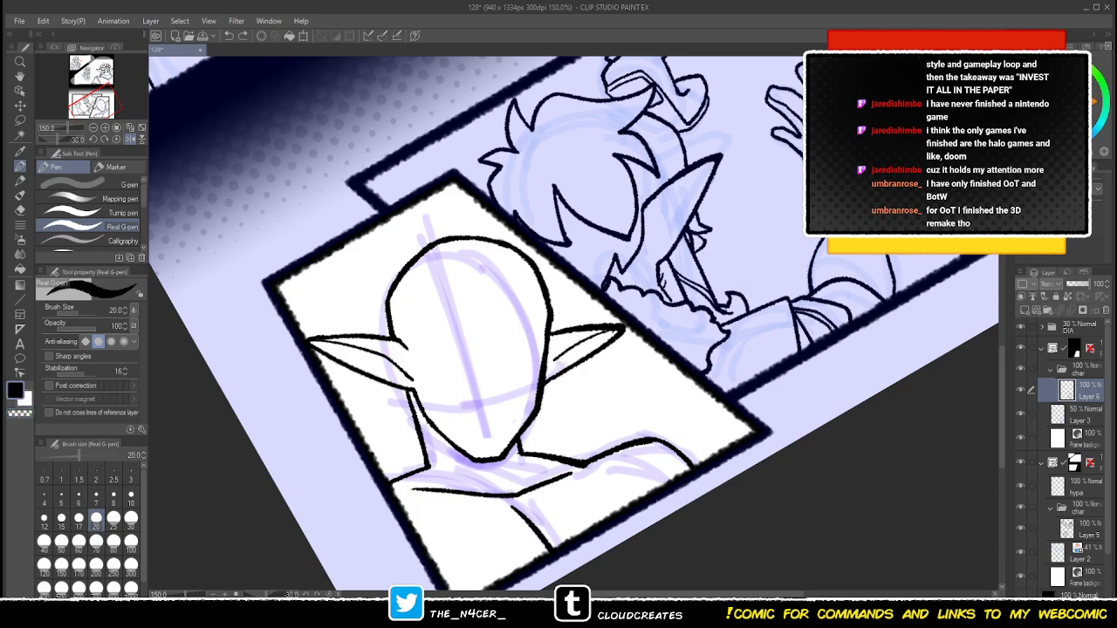
- Touch up the opposite ear's upper edge and its join with the head using small ink and transparent strokes
key(c)
key(c)
key(c)
key(c)
drag(570, 325, 567, 323)
key(c)
key(c)
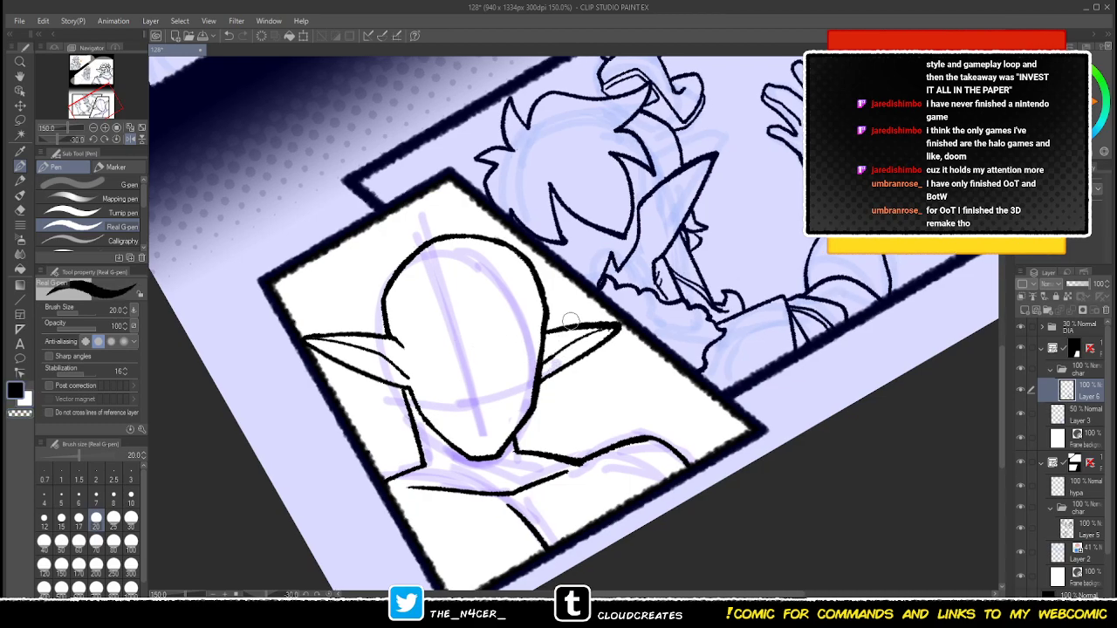
key(c)
key(c)
drag(504, 347, 486, 351)
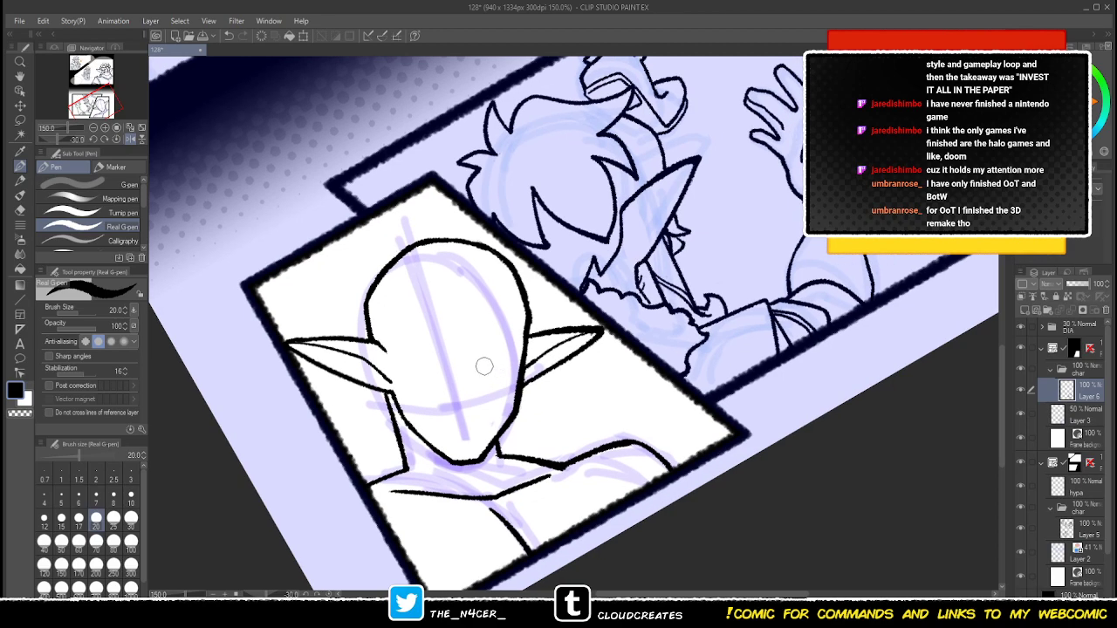
- Flip the canvas view horizontally and refine the head outline above the ear nearest the slanted border
click(130, 139)
mouse_move(567, 384)
mouse_down()
mouse_move(497, 365)
mouse_move(472, 388)
mouse_up()
key(c)
key(c)
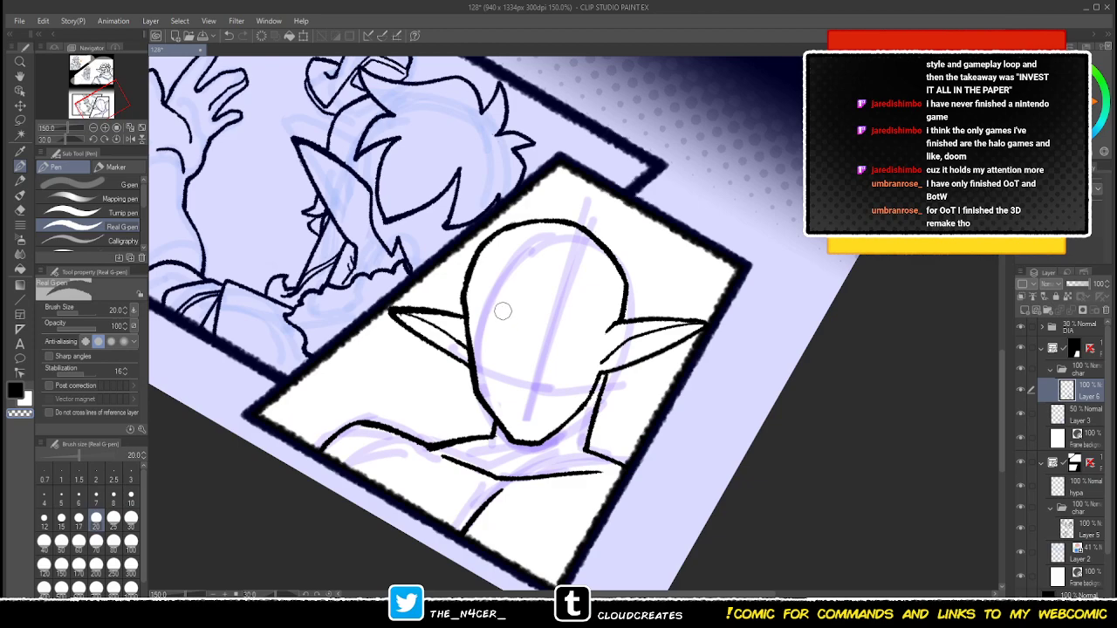
drag(461, 289, 478, 249)
key(x)
key(x)
drag(465, 298, 486, 242)
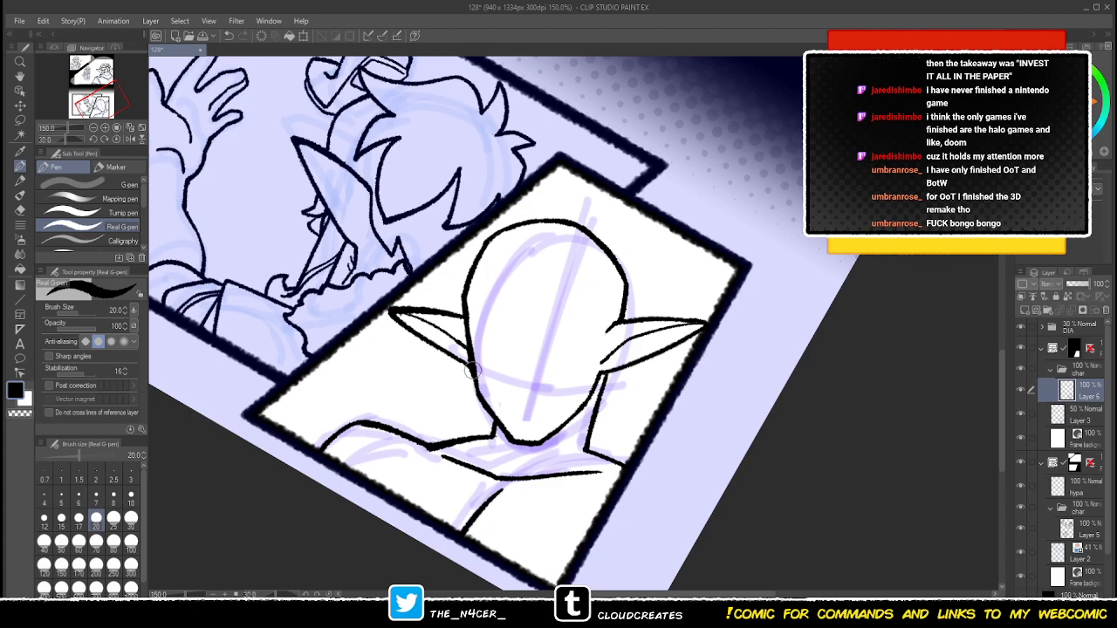
key(x)
key(x)
- Show the ink layer's lines in blue and draw a thin hairline across the forehead down to the larger ear
drag(443, 473, 429, 451)
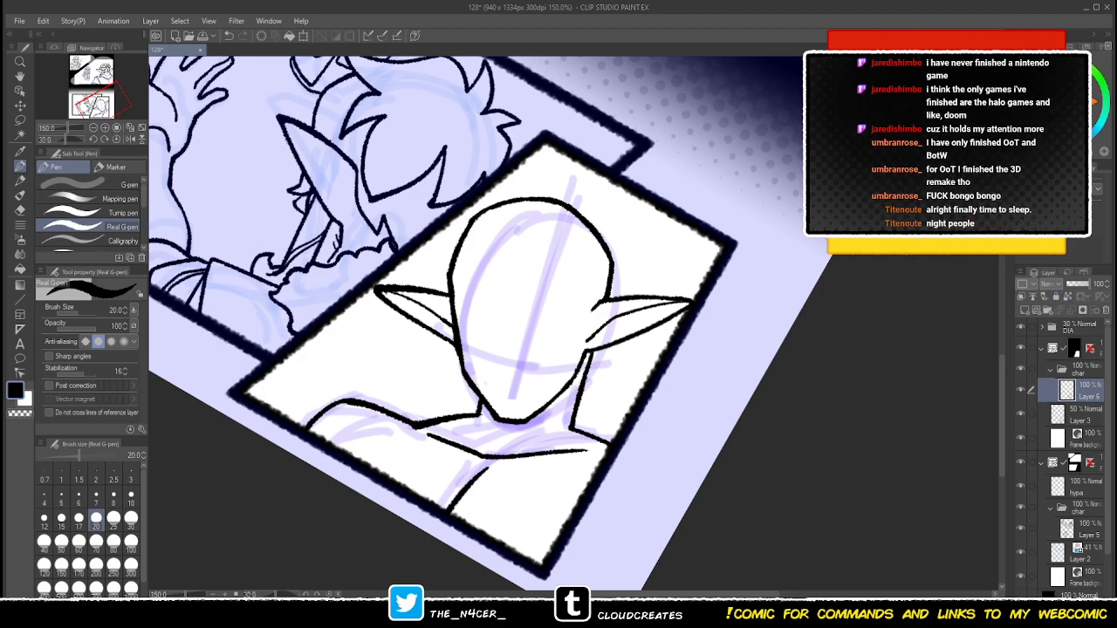
key(ctrl+b)
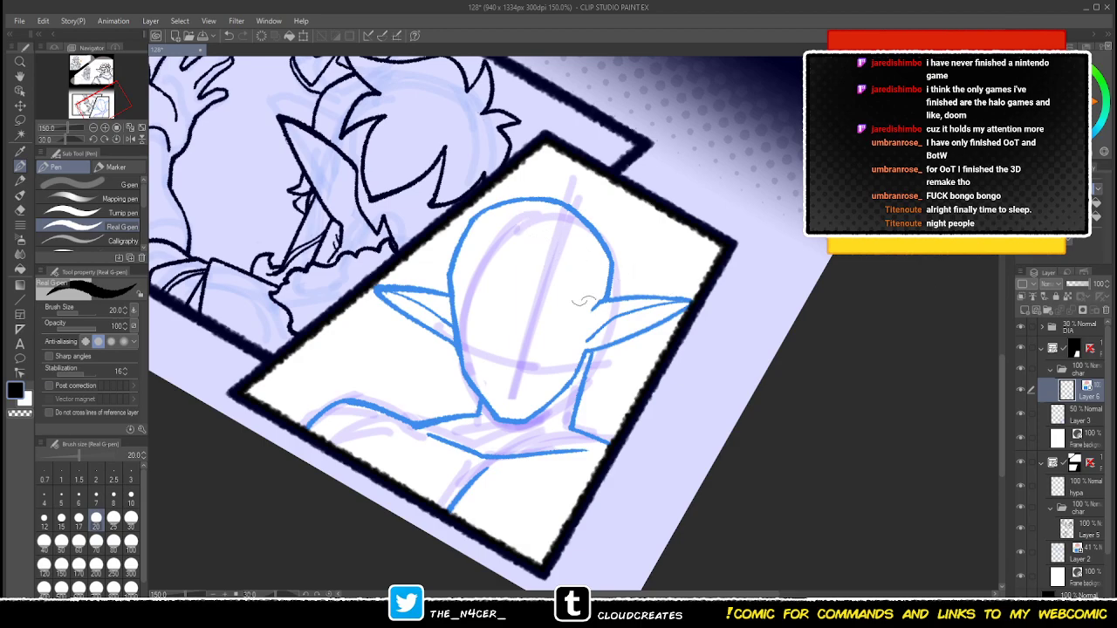
drag(472, 228, 538, 235)
key(ctrl+z)
drag(451, 262, 539, 247)
key(ctrl+z)
mouse_move(451, 264)
mouse_down()
mouse_move(471, 242)
mouse_move(572, 239)
mouse_move(570, 255)
mouse_move(547, 240)
mouse_move(575, 250)
mouse_move(581, 339)
mouse_up()
key(ctrl+z)
key(ctrl+z)
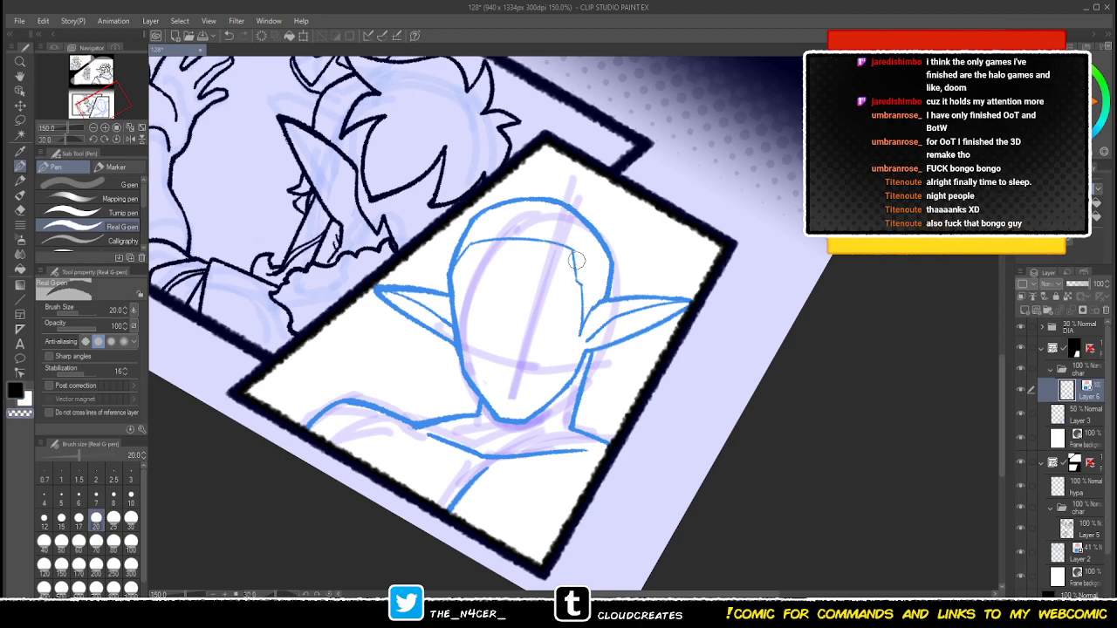
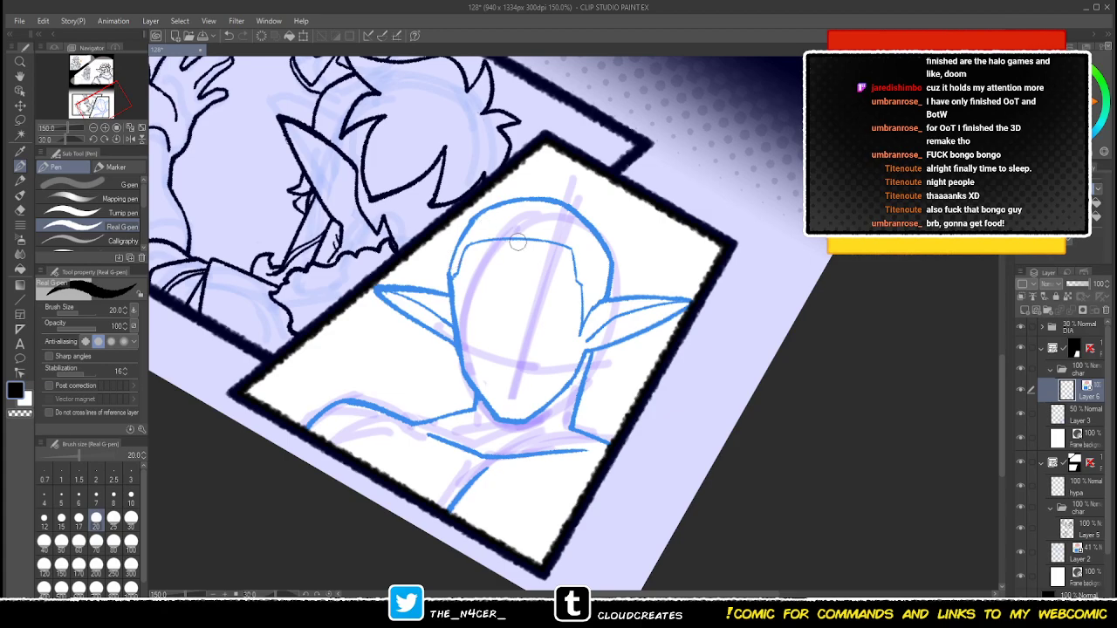
- Refine the hairline's corner at the temple above the smaller ear with alternating ink and transparent touch-ups
key(x)
key(c)
key(x)
key(x)
key(x)
key(x)
key(x)
key(x)
key(x)
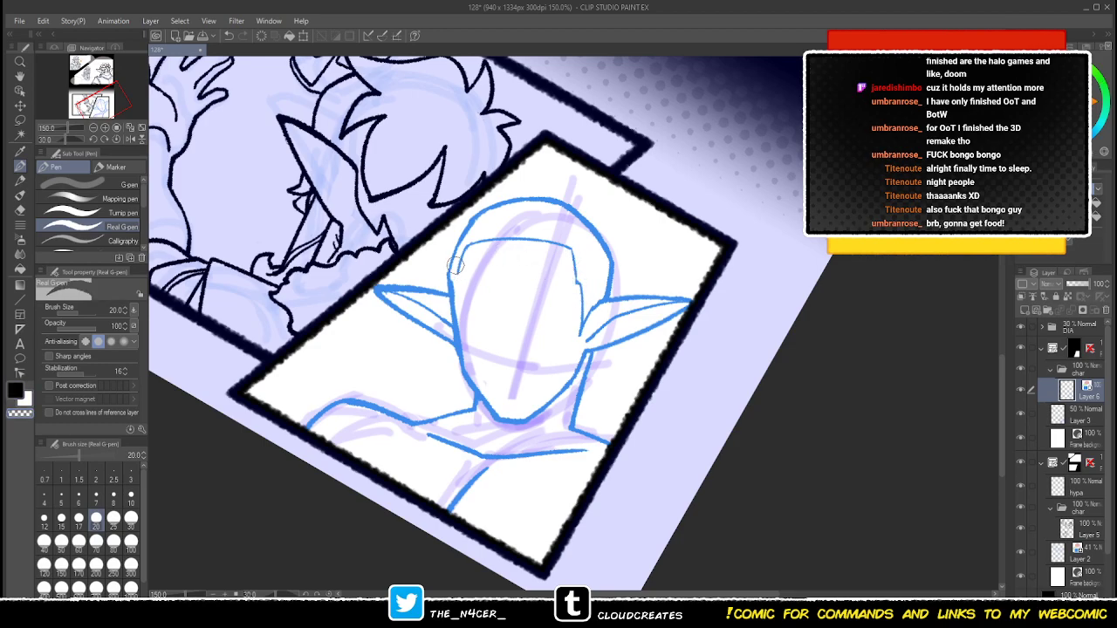
key(x)
key(x)
key(x)
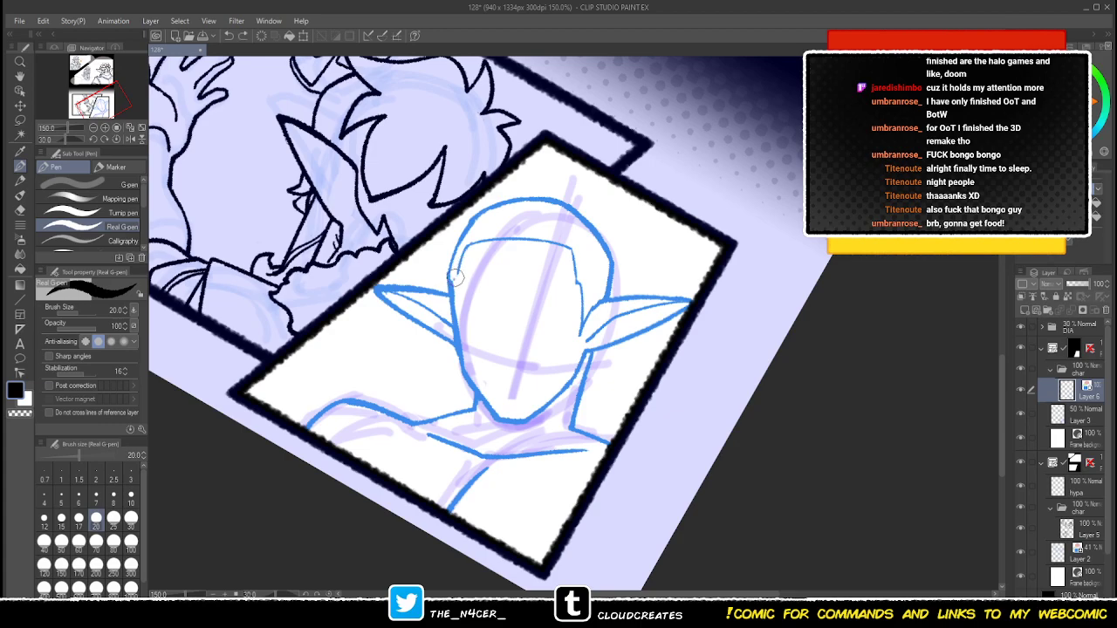
key(x)
key(x)
key(x)
key(x)
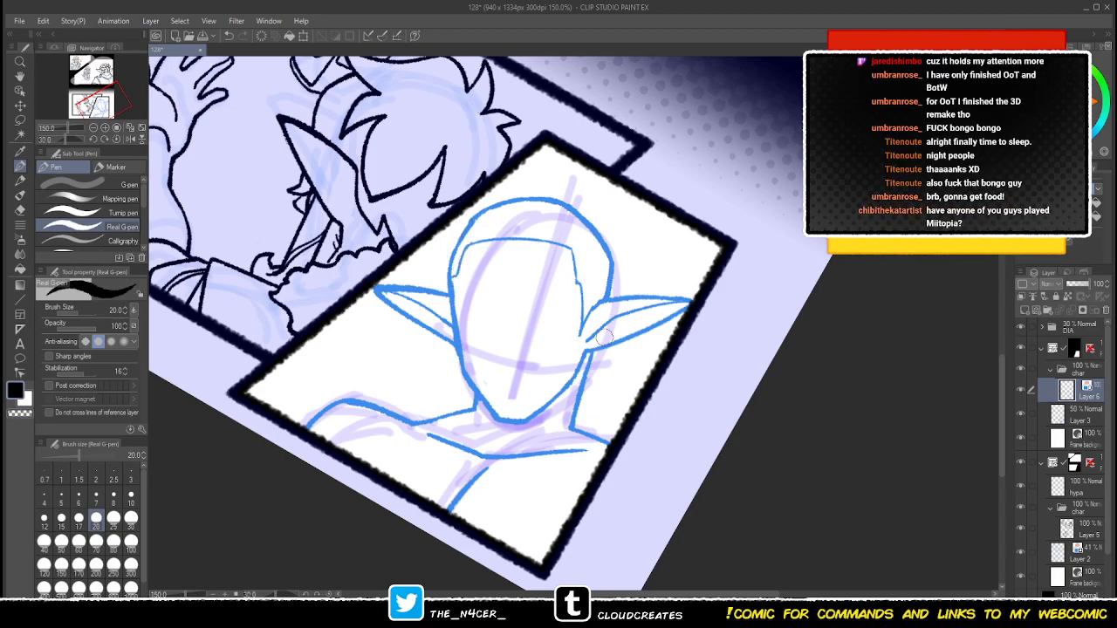
drag(607, 367, 598, 387)
key(x)
key(x)
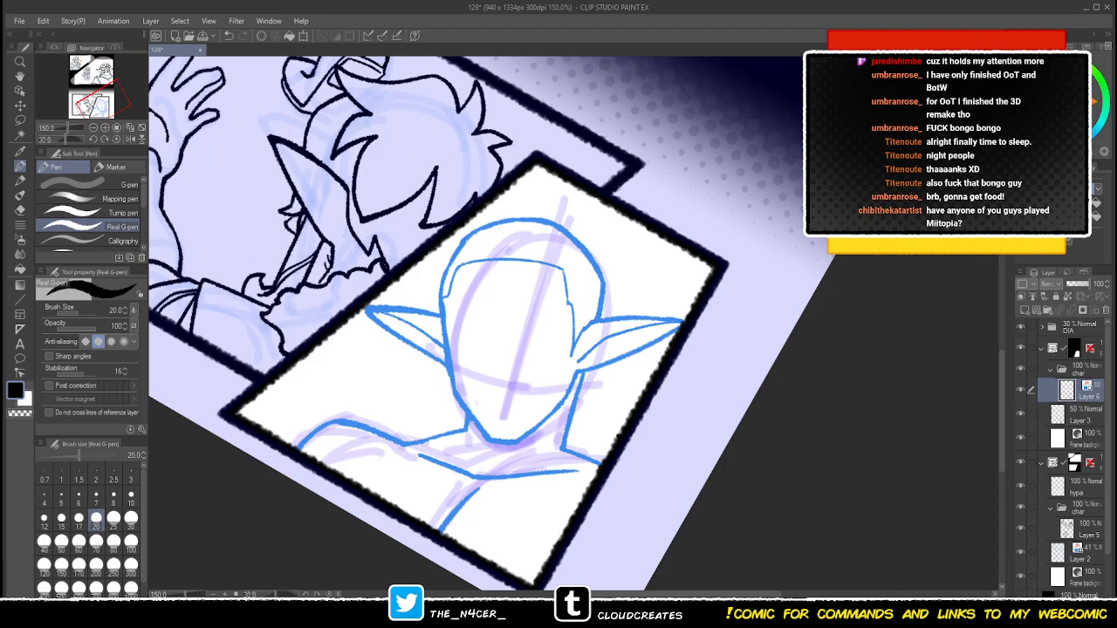
- Add a new layer above the blue line-art layer and straighten the canvas rotation to 0 degrees
key(ctrl+shift+n)
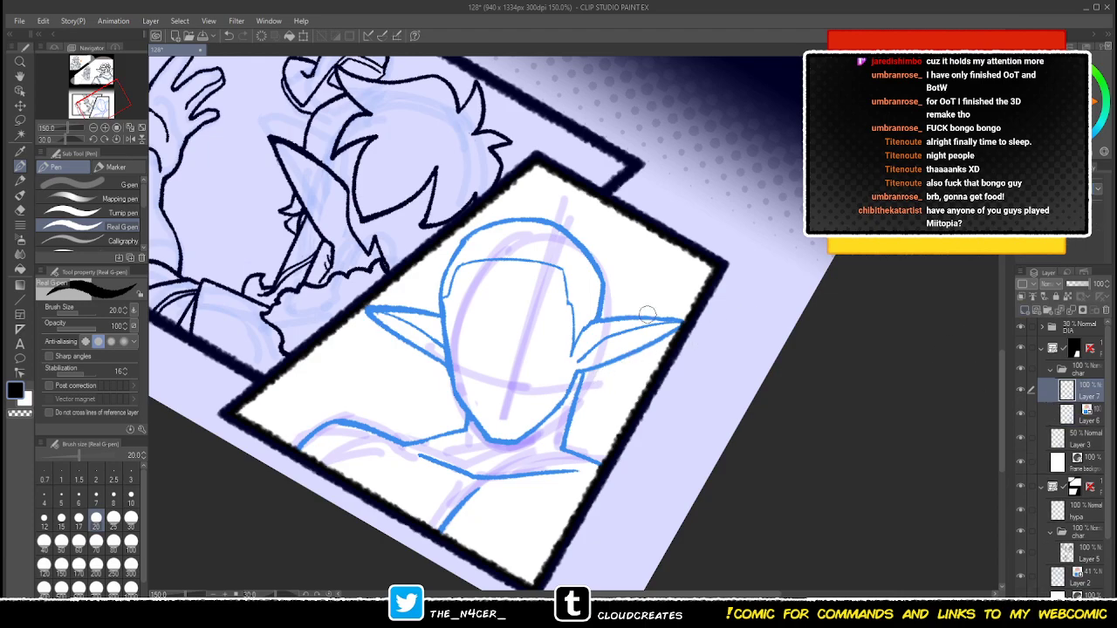
key(minus)
key(x)
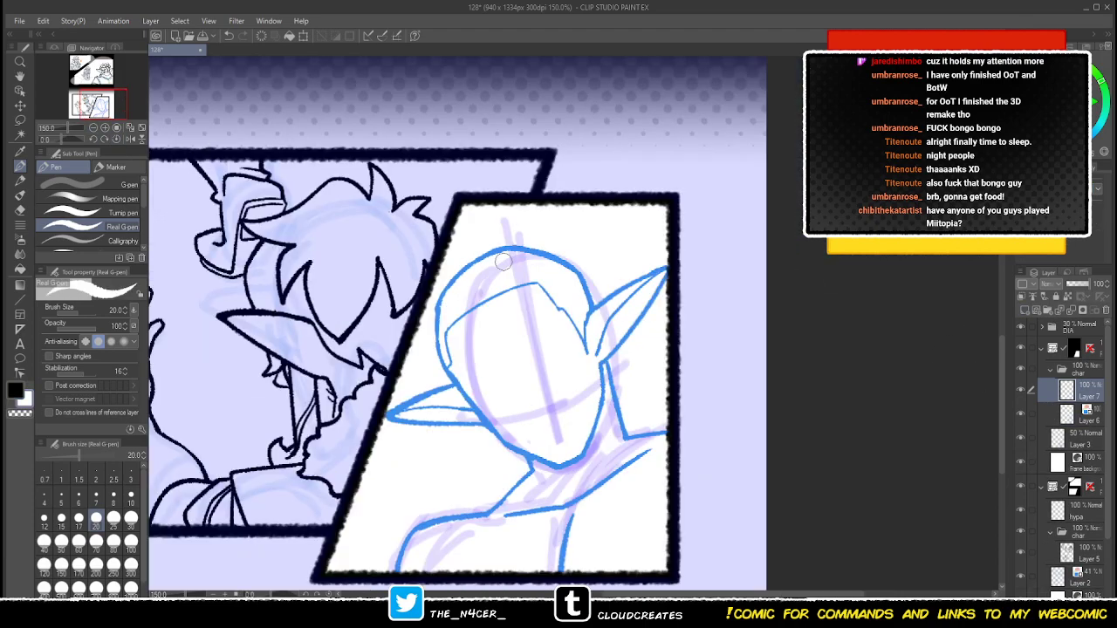
key(x)
drag(528, 308, 509, 252)
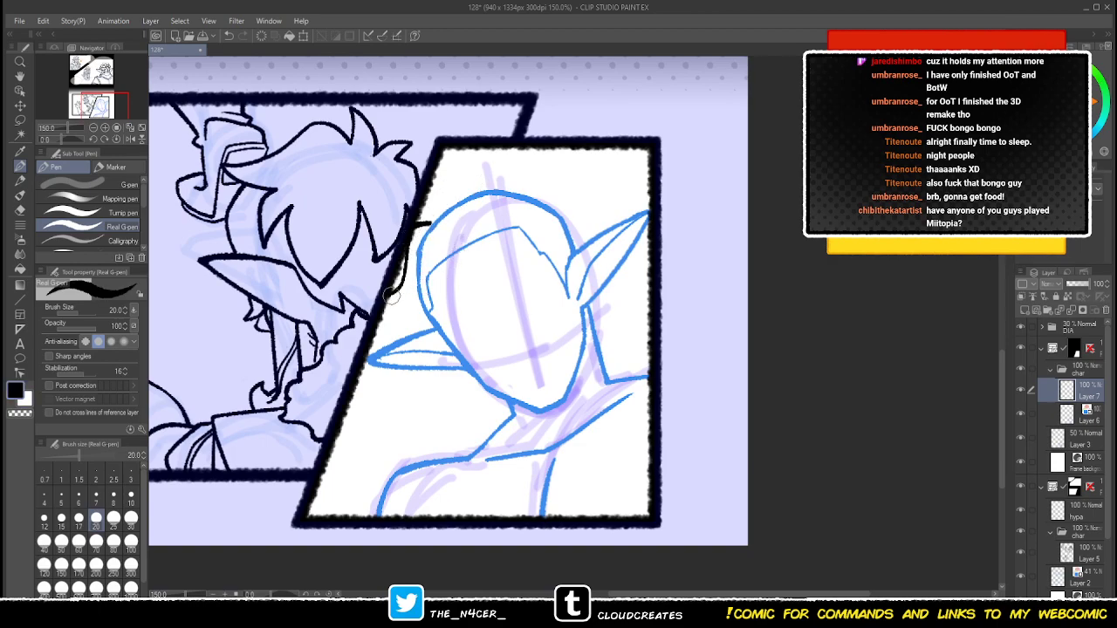
drag(434, 259, 435, 349)
key(ctrl+z)
mouse_move(431, 260)
mouse_down()
mouse_move(424, 319)
mouse_move(437, 346)
mouse_move(418, 240)
mouse_move(403, 269)
mouse_move(395, 330)
mouse_up()
key(ctrl+z)
key(ctrl+z)
drag(433, 259, 436, 356)
key(ctrl+z)
mouse_move(441, 261)
mouse_down()
mouse_move(454, 356)
mouse_move(423, 248)
mouse_move(403, 328)
mouse_move(454, 361)
mouse_move(437, 363)
mouse_move(450, 344)
mouse_up()
key(x)
key(x)
key(c)
key(x)
key(x)
drag(444, 250, 485, 314)
key(ctrl+z)
key(e)
mouse_move(435, 262)
mouse_down()
mouse_move(427, 372)
mouse_move(403, 305)
mouse_up()
key(x)
key(x)
key(p)
mouse_move(417, 238)
mouse_down()
mouse_move(436, 182)
mouse_move(437, 213)
mouse_move(458, 171)
mouse_move(533, 150)
mouse_up()
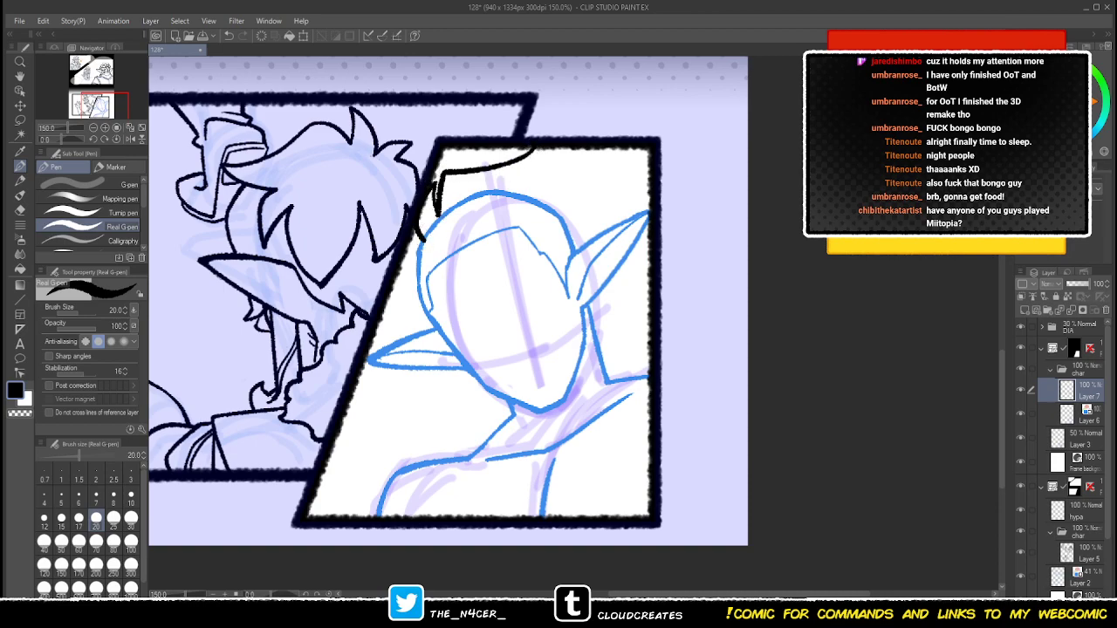
key(ctrl+z)
drag(431, 245, 456, 280)
key(ctrl+z)
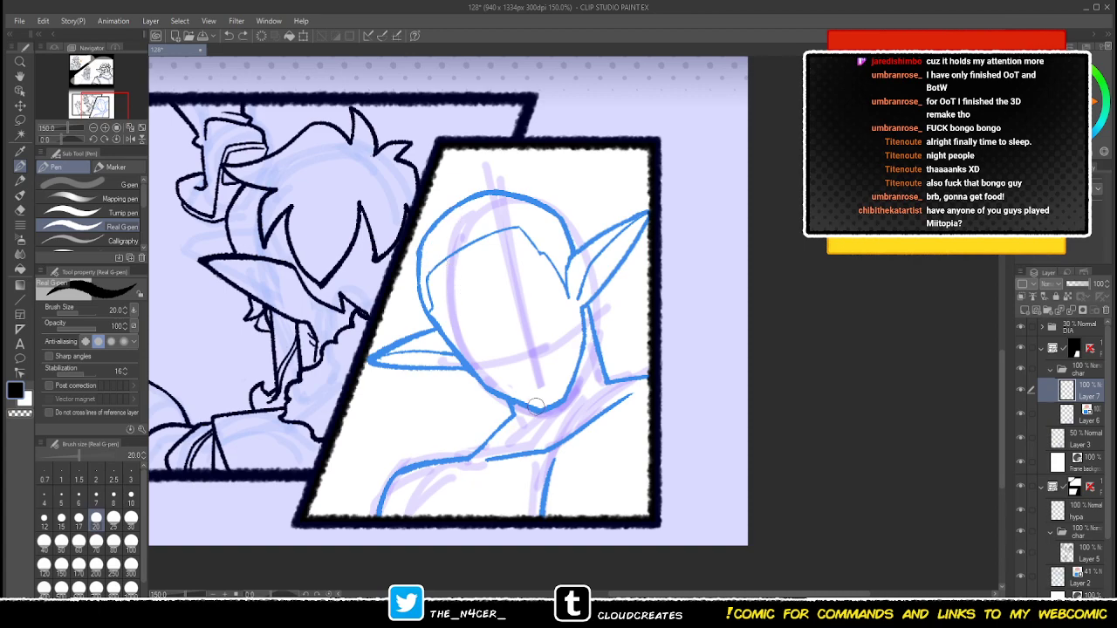
drag(478, 378, 449, 423)
key(ctrl+z)
mouse_move(480, 387)
mouse_down()
mouse_move(409, 447)
mouse_move(424, 446)
mouse_up()
mouse_move(512, 403)
mouse_down()
mouse_move(504, 440)
mouse_move(478, 469)
mouse_up()
key(ctrl+z)
key(ctrl+z)
mouse_move(478, 379)
mouse_down()
mouse_move(444, 398)
mouse_move(419, 434)
mouse_up()
key(ctrl+z)
- Ink a wavy, fluffy shape from below the smaller ear to the panel's lower border, with an inner edge starting beside the neck
mouse_move(474, 377)
mouse_down()
mouse_move(407, 424)
mouse_move(404, 462)
mouse_move(461, 399)
mouse_move(442, 385)
mouse_move(402, 428)
mouse_move(403, 439)
mouse_move(451, 378)
mouse_move(400, 454)
mouse_move(405, 474)
mouse_up()
key(e)
key(p)
key(ctrl+z)
mouse_move(513, 412)
mouse_down()
mouse_move(487, 461)
mouse_move(476, 511)
mouse_up()
mouse_move(408, 474)
mouse_down()
mouse_move(433, 508)
mouse_move(500, 446)
mouse_move(491, 499)
mouse_move(470, 524)
mouse_move(438, 517)
mouse_up()
key(e)
key(p)
key(e)
mouse_move(490, 419)
mouse_down()
mouse_move(512, 427)
mouse_move(490, 516)
mouse_up()
key(p)
key(e)
mouse_move(469, 369)
mouse_down()
mouse_move(460, 378)
mouse_move(477, 378)
mouse_up()
key(p)
drag(595, 327, 611, 323)
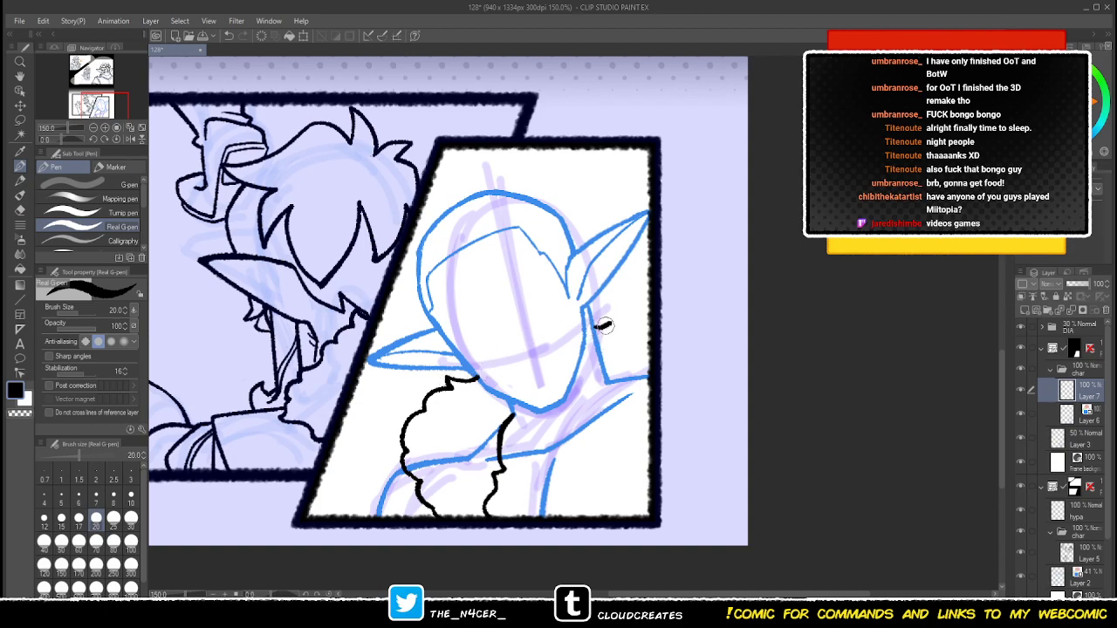
- Erase and redraw the lower outer edge of the fluffy shape so it bulges farther out over the shoulder
key(e)
drag(422, 533, 425, 485)
key(p)
key(e)
key(p)
mouse_move(403, 447)
mouse_down()
mouse_move(397, 493)
mouse_move(425, 522)
mouse_up()
key(e)
key(p)
- Ink matching wavy edges on the other side of the neck, running from the jaw and neck to the panel's right border
mouse_move(591, 330)
mouse_down()
mouse_move(611, 319)
mouse_move(598, 312)
mouse_move(651, 331)
mouse_move(635, 327)
mouse_up()
key(e)
mouse_move(590, 323)
mouse_down()
mouse_move(616, 315)
mouse_move(652, 332)
mouse_up()
drag(606, 381, 602, 434)
key(ctrl+z)
mouse_move(604, 377)
mouse_down()
mouse_move(611, 449)
mouse_move(632, 485)
mouse_move(657, 499)
mouse_up()
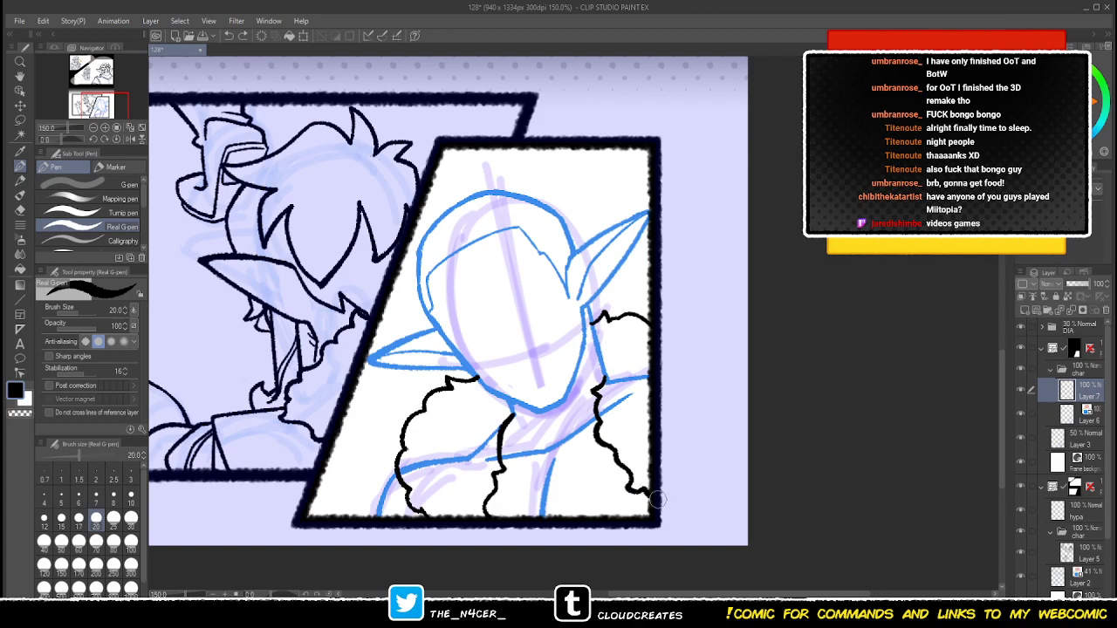
- Redraw the upper wavy edge below the larger ear slightly higher and clean up the wavy lines with small erasures
key(e)
mouse_move(642, 321)
mouse_down()
mouse_move(596, 316)
mouse_move(631, 307)
mouse_move(657, 320)
mouse_move(607, 315)
mouse_move(650, 298)
mouse_up()
key(p)
key(ctrl+z)
key(e)
key(p)
key(e)
key(p)
key(c)
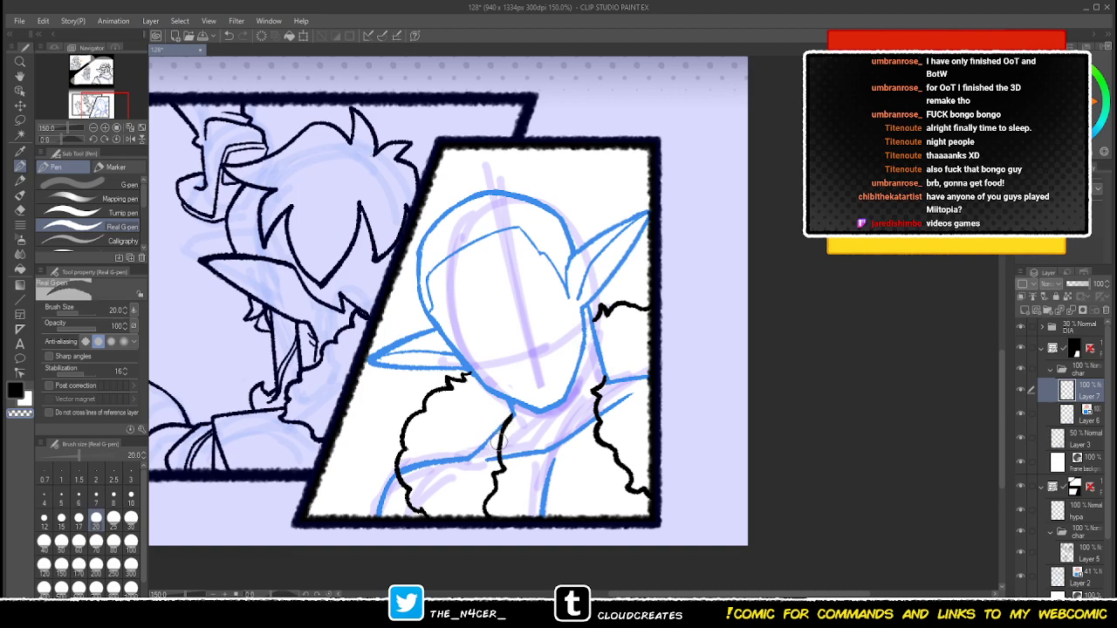
key(c)
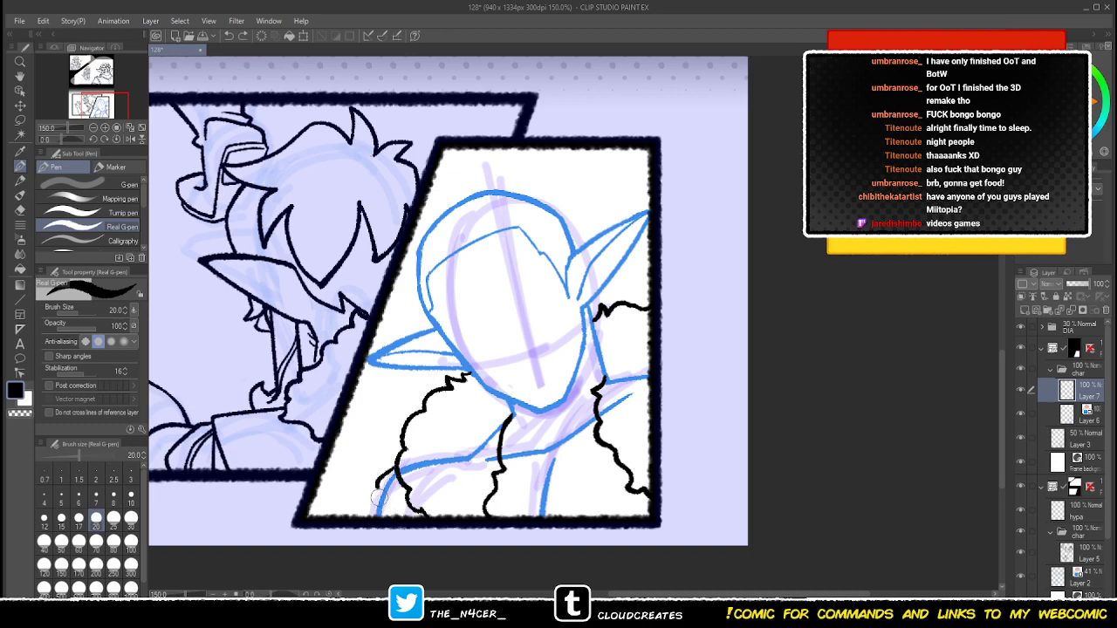
- Ink a short curve closing the lower outer edge of the fluffy shape at the panel's lower border and tidy the nearby lines
mouse_move(378, 489)
mouse_down()
mouse_move(368, 498)
mouse_move(375, 529)
mouse_up()
key(ctrl+z)
drag(378, 489, 374, 531)
key(ctrl+z)
drag(377, 492, 371, 529)
key(x)
key(x)
drag(449, 483, 434, 496)
key(x)
key(x)
key(c)
- Erase the wavy inner edge beside the neck and replace it with a smooth line down to the panel's lower border
key(e)
drag(506, 424, 481, 536)
key(p)
mouse_move(492, 423)
mouse_down()
mouse_move(490, 455)
mouse_move(505, 528)
mouse_up()
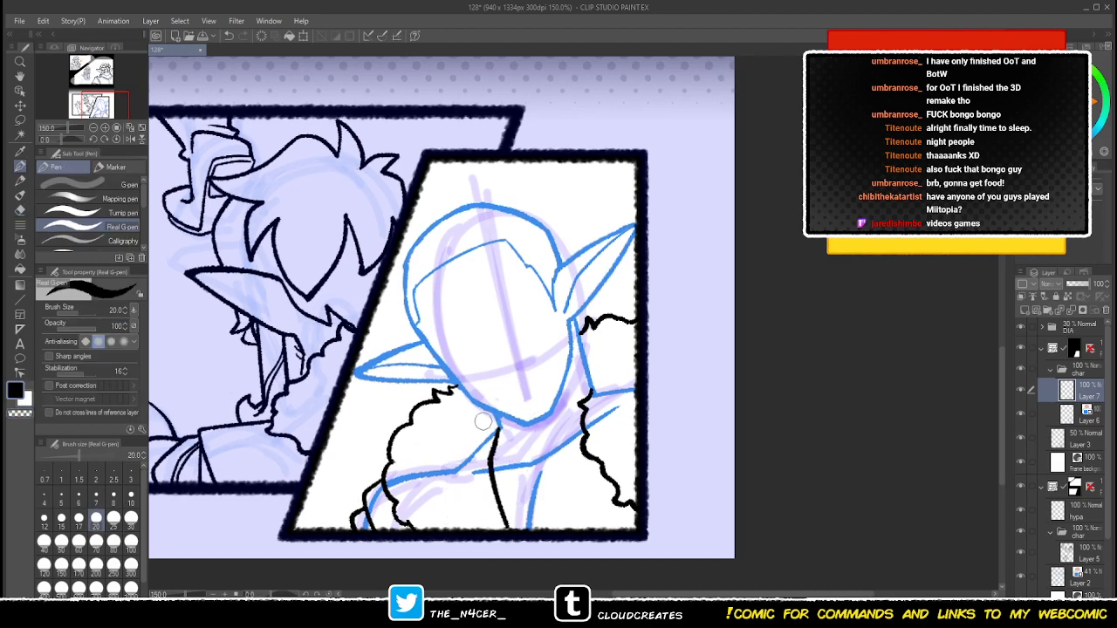
- Ink a second smooth garment line from beneath the jaw down to the panel's lower border, parallel to the neck-side line
mouse_move(456, 386)
mouse_down()
mouse_move(448, 439)
mouse_move(473, 526)
mouse_up()
key(ctrl+z)
drag(454, 383, 472, 516)
key(ctrl+z)
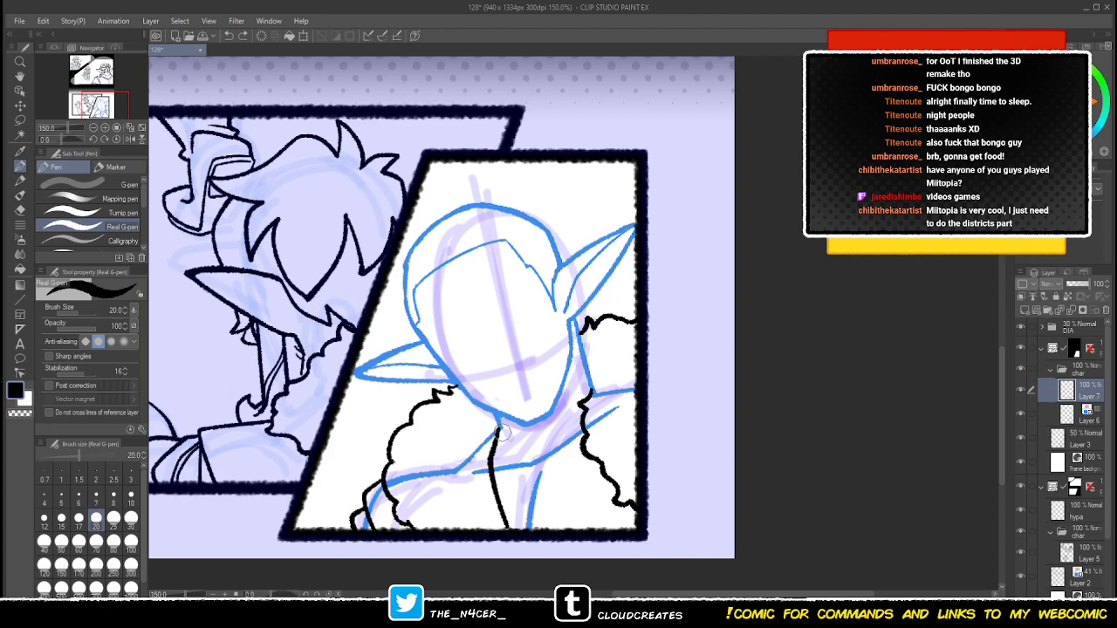
mouse_move(465, 394)
mouse_down()
mouse_move(455, 426)
mouse_move(474, 517)
mouse_up()
key(ctrl+z)
mouse_move(469, 398)
mouse_down()
mouse_move(456, 458)
mouse_move(476, 527)
mouse_up()
- Ink a narrow pointed fold between the two garment lines at the panel's lower border and clean up its edge
drag(466, 487, 505, 530)
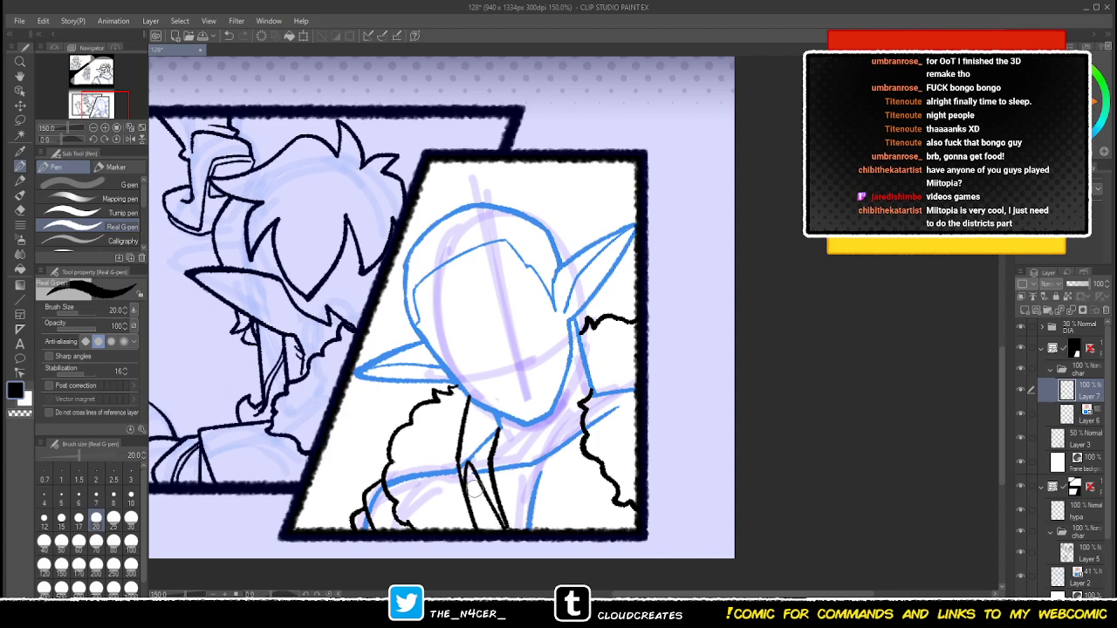
key(c)
key(x)
mouse_move(464, 476)
mouse_down()
mouse_move(481, 528)
mouse_move(465, 460)
mouse_move(485, 531)
mouse_move(485, 496)
mouse_move(481, 533)
mouse_up()
key(x)
key(c)
- Erase the wavy vertical edge on the larger-ear side of the neck and redraw the upper part of the garment line under the jaw
mouse_move(588, 382)
mouse_down()
mouse_move(604, 440)
mouse_move(580, 356)
mouse_up()
key(e)
mouse_move(582, 366)
mouse_down()
mouse_move(594, 432)
mouse_move(637, 487)
mouse_up()
key(p)
key(e)
key(p)
drag(462, 366, 447, 436)
key(ctrl+z)
drag(461, 370, 447, 436)
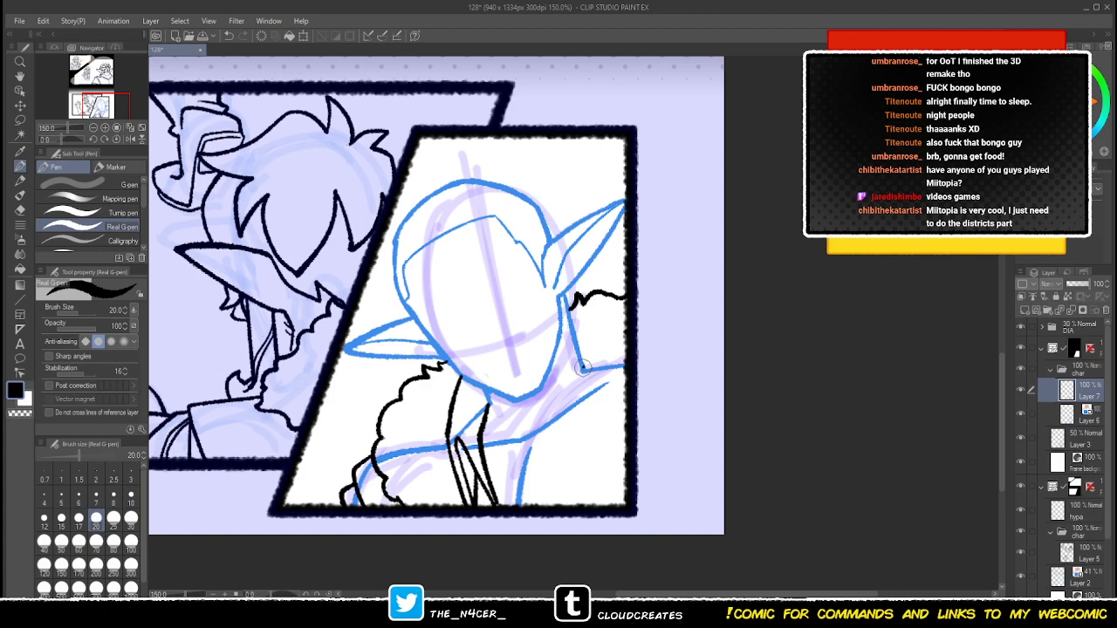
- Ink the garment on the larger-ear side with a long slanted edge, a curve to the panel border and a looped fold
drag(583, 368, 621, 505)
drag(571, 313, 628, 384)
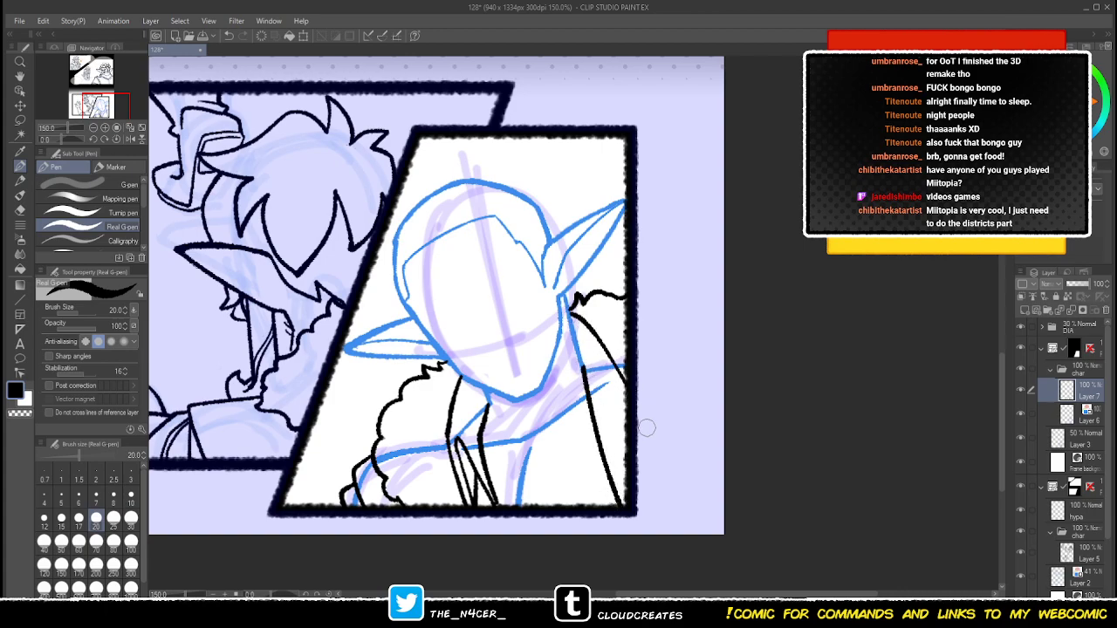
mouse_move(615, 485)
mouse_down()
mouse_move(608, 435)
mouse_move(618, 393)
mouse_move(639, 421)
mouse_move(616, 395)
mouse_move(622, 504)
mouse_up()
key(ctrl+z)
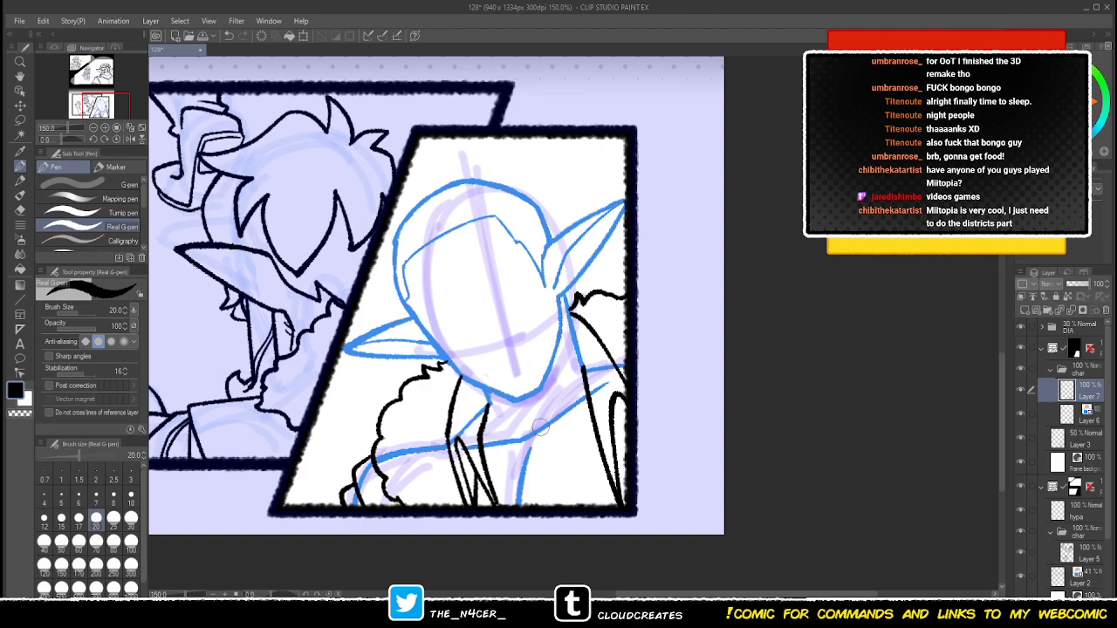
- Redraw the neck-side garment line straighter and move the outer garment line and its pointed fold farther from the neck
key(ctrl+z)
key(ctrl+z)
drag(484, 395, 487, 504)
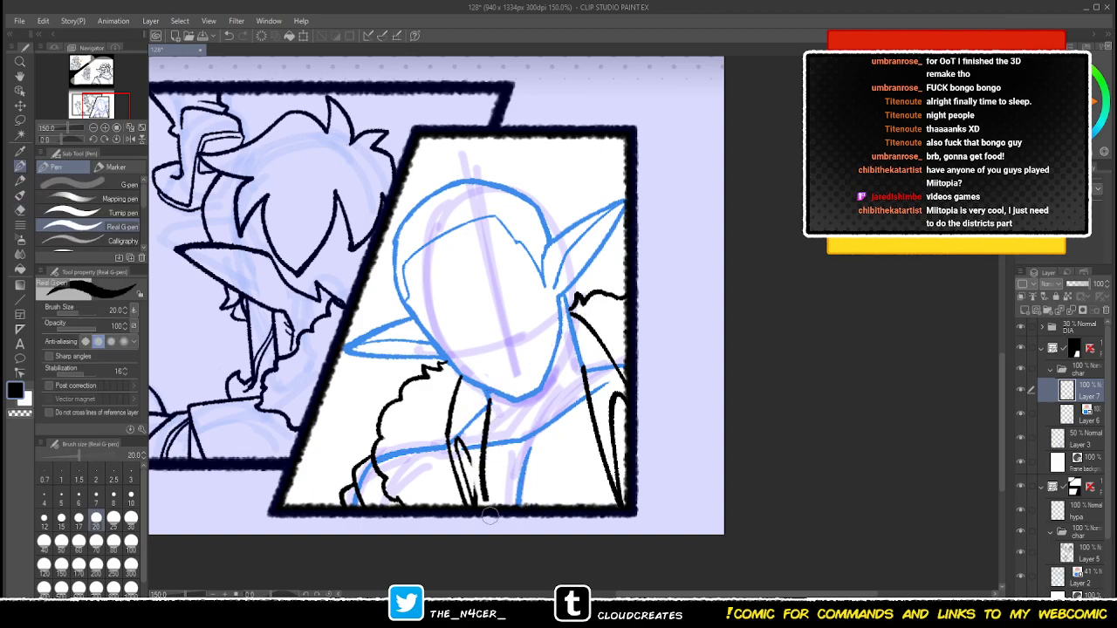
key(ctrl+z)
key(ctrl+z)
key(ctrl+z)
mouse_move(460, 373)
mouse_down()
mouse_move(440, 415)
mouse_move(441, 447)
mouse_move(448, 396)
mouse_move(436, 472)
mouse_move(469, 510)
mouse_up()
key(ctrl+z)
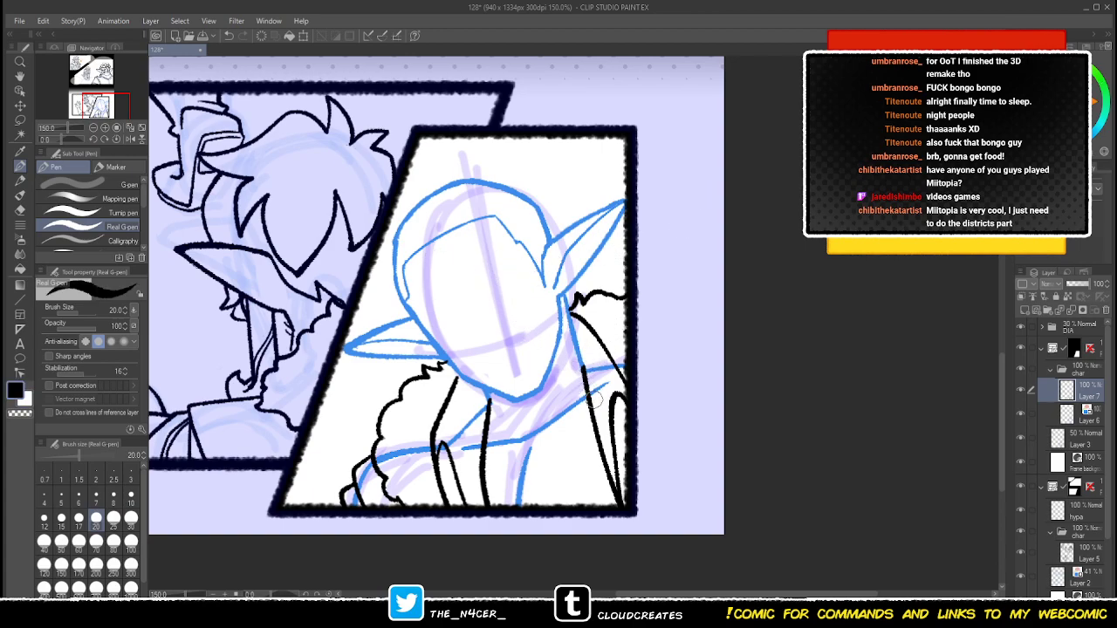
- Redraw the garment edge below the larger ear as a near-vertical line to the lower border and erase the old looped fold
key(ctrl+z)
drag(579, 364, 576, 504)
key(e)
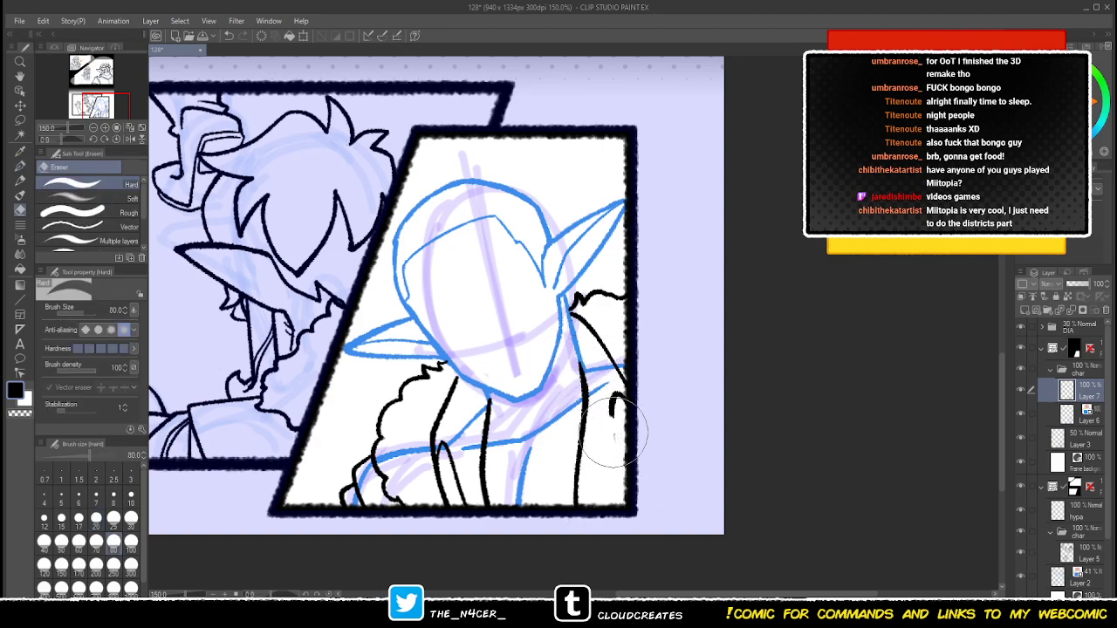
key(p)
key(ctrl+z)
- Ink a slanted fold from the panel's side border down to the garment edge's lower end and clean up both ends
mouse_move(625, 410)
mouse_down()
mouse_move(602, 429)
mouse_move(579, 508)
mouse_move(599, 472)
mouse_up()
key(e)
key(p)
drag(619, 398, 580, 492)
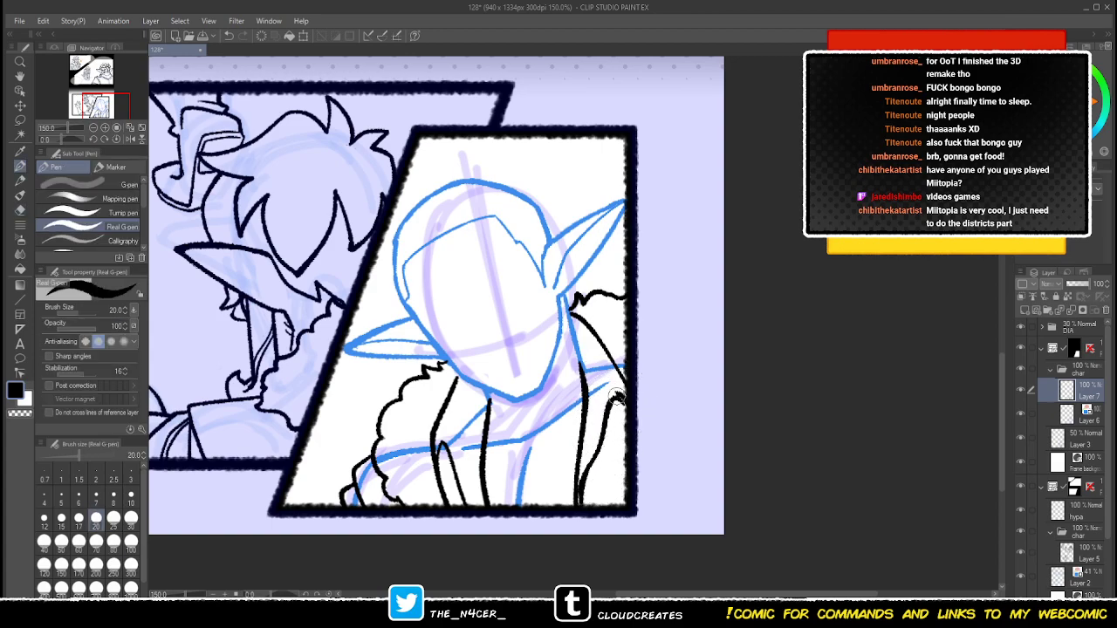
key(e)
mouse_move(616, 394)
mouse_down()
mouse_move(632, 416)
mouse_move(610, 401)
mouse_move(630, 426)
mouse_move(599, 456)
mouse_up()
key(p)
key(x)
key(x)
key(e)
drag(585, 504, 576, 509)
key(p)
key(x)
key(x)
drag(538, 462, 535, 481)
- Erase and reshape the neck-side garment line so it curves toward the shoulder, and adjust the pointed fold beside it
key(e)
mouse_move(487, 406)
mouse_down()
mouse_move(484, 532)
mouse_move(483, 419)
mouse_move(469, 472)
mouse_move(468, 523)
mouse_up()
key(p)
key(e)
mouse_move(453, 462)
mouse_down()
mouse_move(450, 528)
mouse_move(439, 466)
mouse_move(460, 524)
mouse_up()
key(p)
key(e)
mouse_move(485, 420)
mouse_down()
mouse_move(480, 517)
mouse_move(465, 479)
mouse_move(470, 526)
mouse_up()
key(p)
key(x)
key(x)
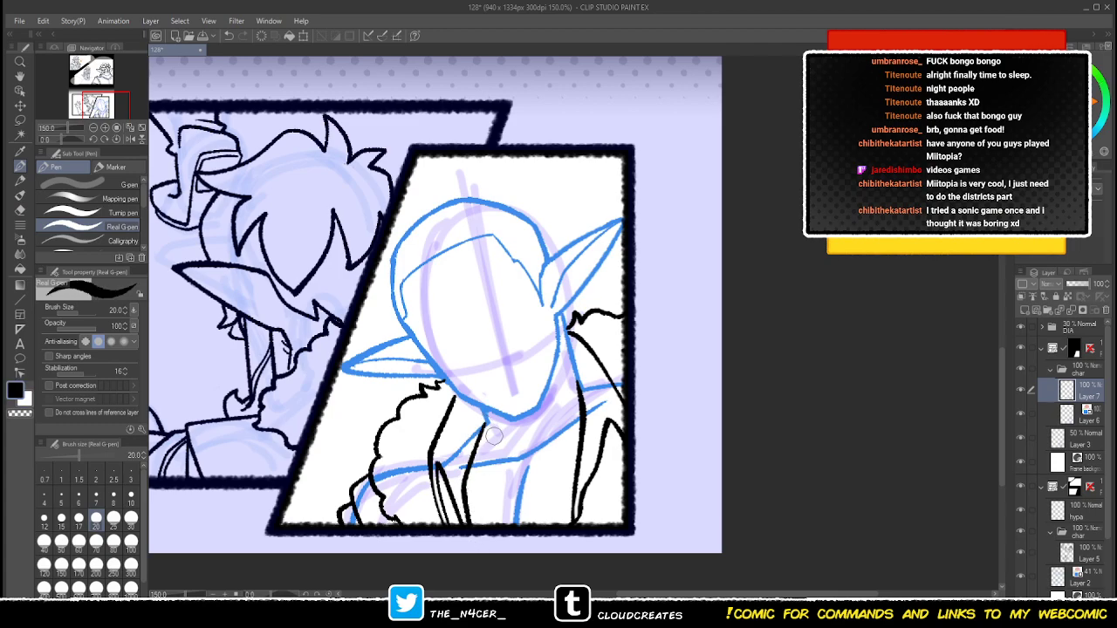
- Erase the curved neck-side garment line and redraw it as a steeper line from the jaw to the panel's lower border
key(e)
drag(499, 440, 487, 529)
drag(480, 459, 475, 499)
key(p)
mouse_move(487, 424)
mouse_down()
mouse_move(469, 474)
mouse_move(471, 534)
mouse_up()
key(ctrl+z)
drag(487, 424, 472, 548)
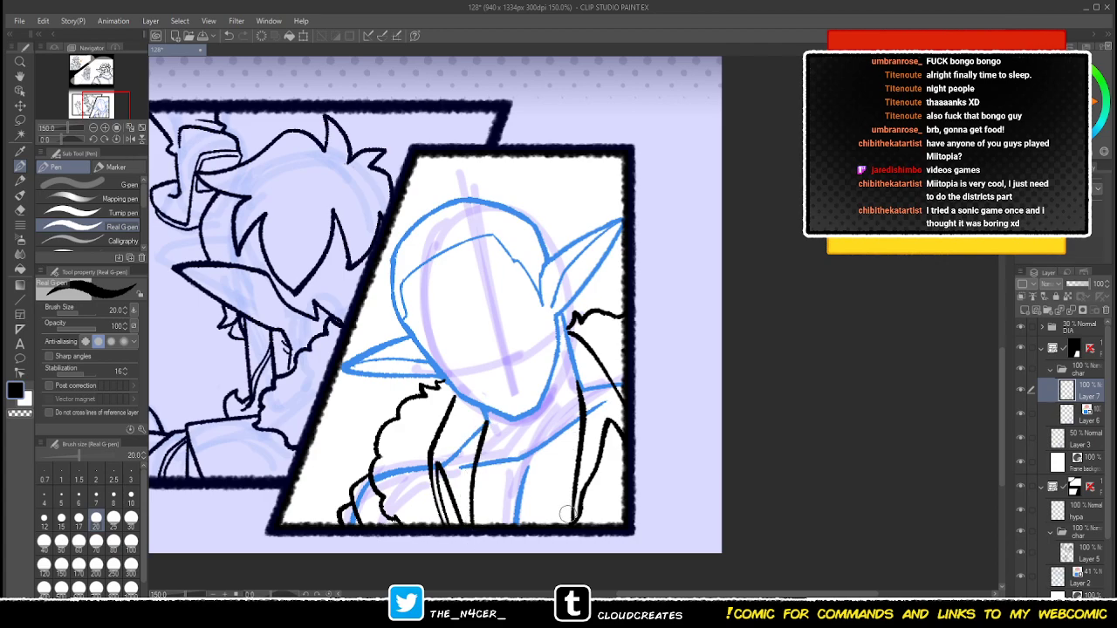
- Trim and reshape the lower tip of the garment fold on the larger-ear side, just above the panel's lower border
key(e)
drag(571, 521, 579, 491)
key(p)
key(ctrl+z)
key(e)
key(p)
key(x)
key(x)
key(c)
- Erase the neck-side garment line completely and ink it again as a gentle curve from the jaw to the panel's lower border
drag(488, 416, 473, 520)
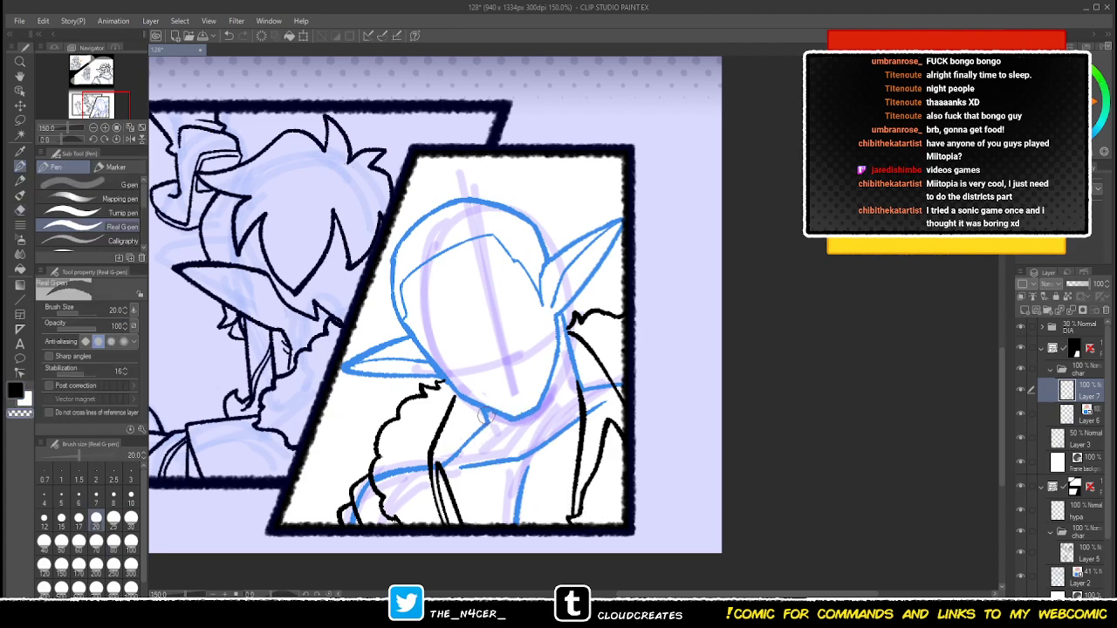
key(c)
mouse_move(487, 423)
mouse_down()
mouse_move(477, 460)
mouse_move(485, 538)
mouse_up()
key(x)
key(x)
key(c)
drag(488, 422, 478, 523)
key(c)
drag(487, 418, 472, 523)
key(ctrl+z)
drag(489, 415, 472, 526)
- Redraw the inner line of the narrow fold at the lower border and touch up the neck-side line's upper end
key(c)
drag(451, 462, 465, 531)
key(x)
key(x)
drag(439, 461, 456, 534)
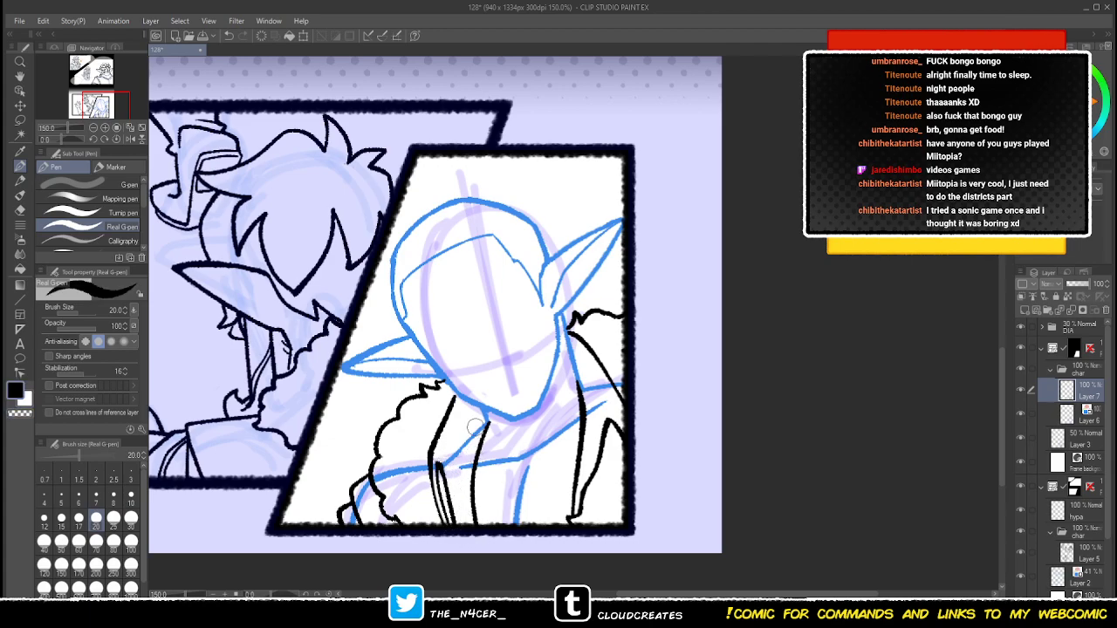
key(c)
key(c)
drag(489, 415, 486, 438)
key(c)
- Erase the upper part of the fold near the panel's side border and redraw it with an edge reaching up to the collar line
drag(615, 422, 627, 446)
mouse_move(611, 389)
mouse_down()
mouse_move(625, 408)
mouse_move(626, 493)
mouse_up()
key(x)
key(x)
mouse_move(609, 375)
mouse_down()
mouse_move(630, 487)
mouse_move(602, 445)
mouse_move(609, 463)
mouse_up()
key(ctrl+z)
key(x)
key(x)
scroll(621, 417, down, 2)
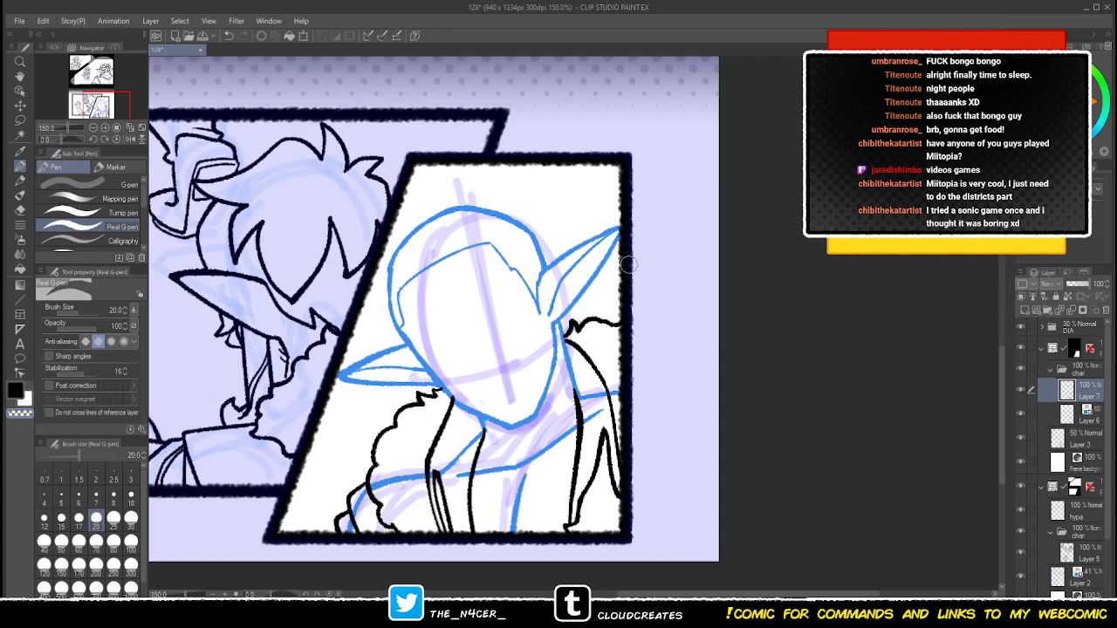
- Erase the narrow fold lines on the smaller-ear side and redraw them more upright down to the panel's lower border
drag(430, 480, 443, 541)
key(c)
key(c)
drag(428, 478, 431, 538)
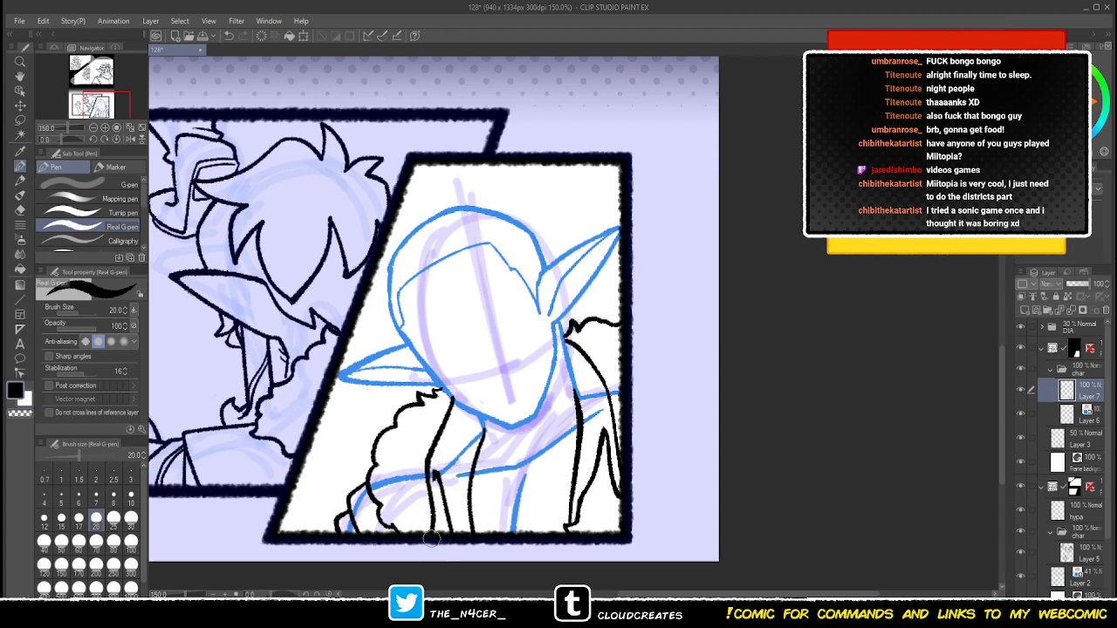
drag(436, 478, 443, 511)
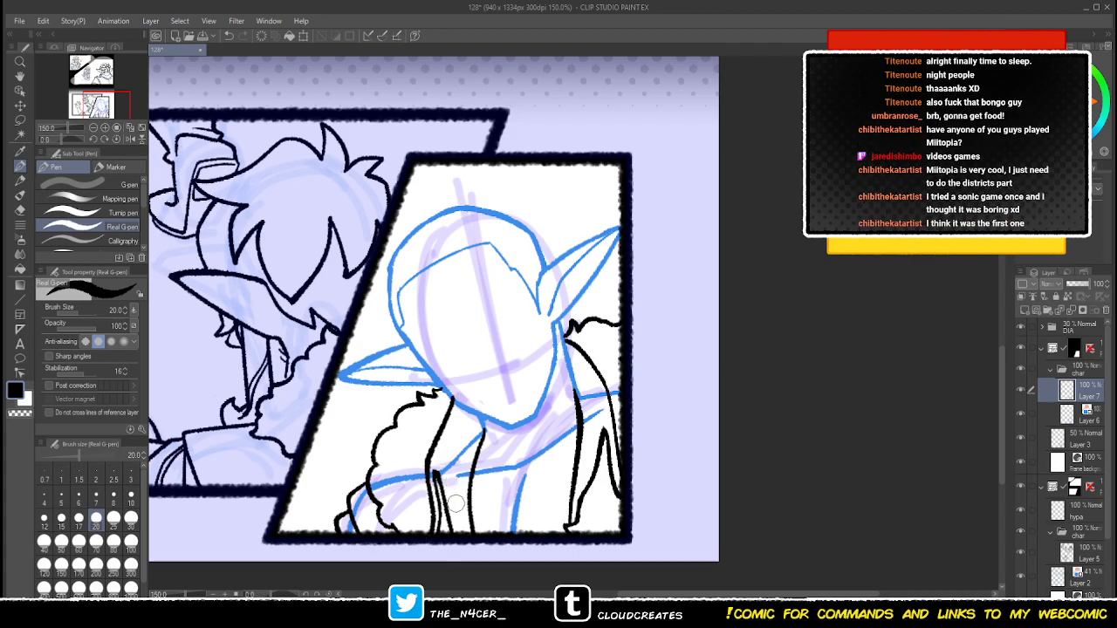
key(ctrl+z)
drag(446, 510, 433, 538)
- Ink short collar creases on both sides of the neck, one below the larger ear and one under the jaw
drag(567, 370, 588, 440)
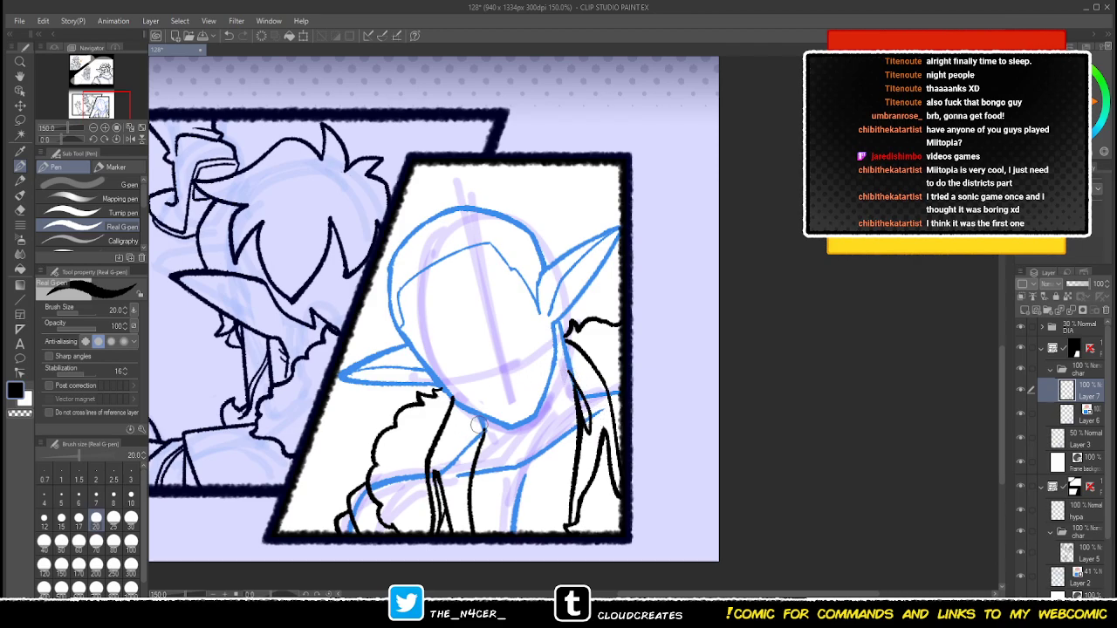
drag(483, 415, 461, 493)
key(ctrl+z)
drag(479, 415, 455, 490)
key(ctrl+z)
drag(481, 413, 467, 459)
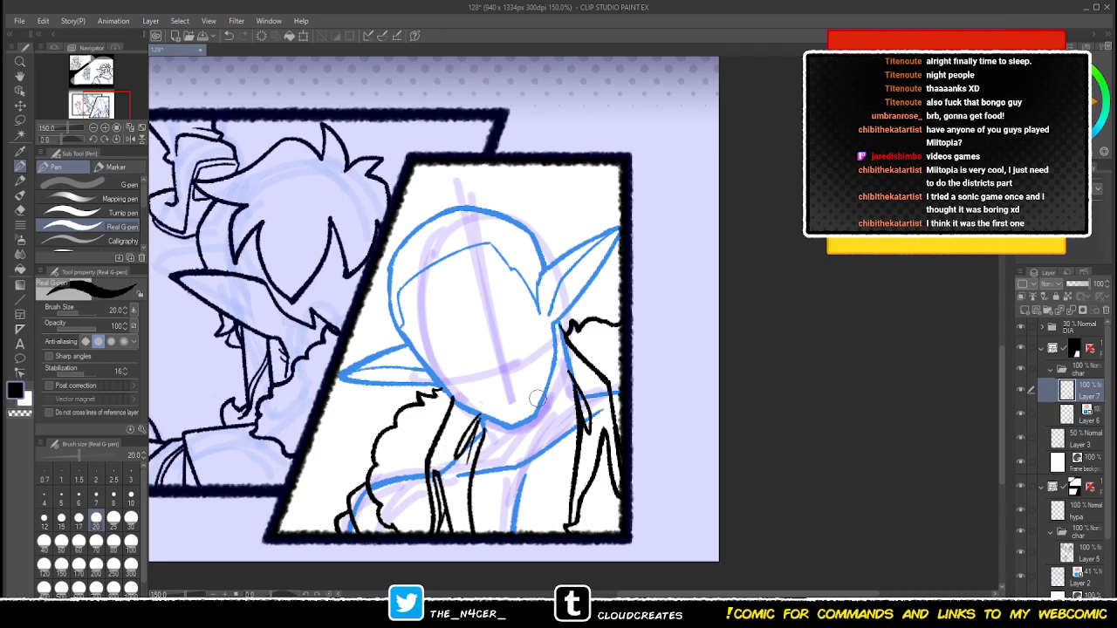
drag(567, 368, 570, 381)
key(c)
- Ink a pointed hair tuft above the head, sweeping from the panel's slanted border toward its upper border
key(x)
key(x)
key(x)
key(x)
key(x)
key(x)
key(x)
mouse_move(393, 248)
mouse_down()
mouse_move(393, 205)
mouse_move(401, 232)
mouse_move(407, 200)
mouse_move(480, 188)
mouse_up()
key(ctrl+z)
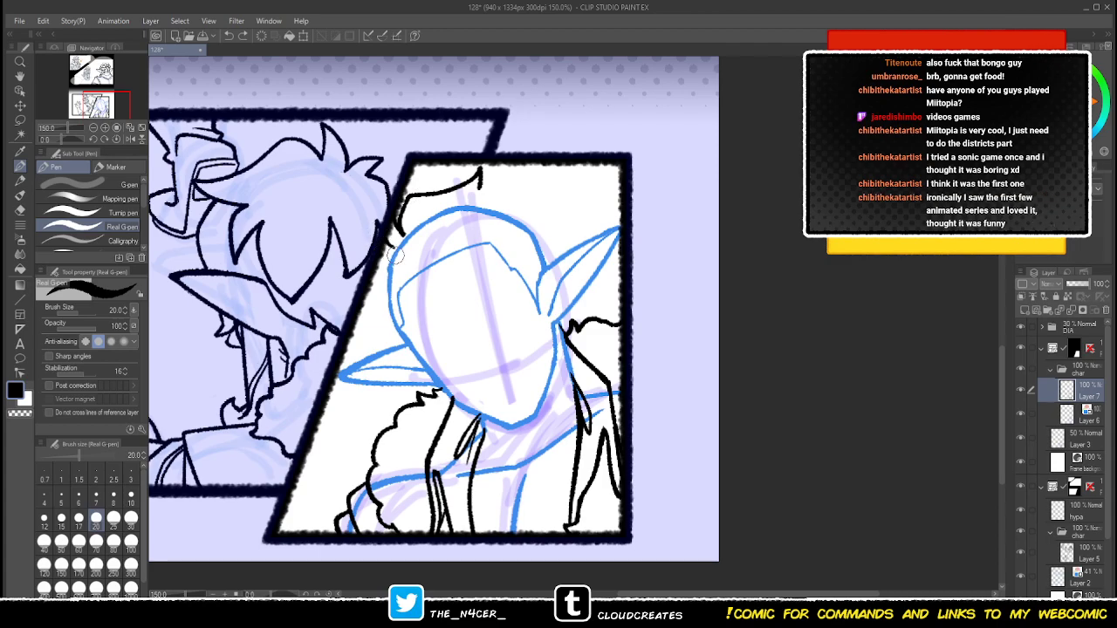
- Ink jagged hair down the side of the head, from the panel's slanted border to the base of the smaller ear
drag(392, 250, 381, 253)
mouse_move(362, 309)
mouse_down()
mouse_move(380, 306)
mouse_move(372, 323)
mouse_up()
key(ctrl+z)
key(ctrl+z)
mouse_move(388, 246)
mouse_down()
mouse_move(360, 326)
mouse_move(377, 325)
mouse_move(407, 361)
mouse_move(426, 365)
mouse_up()
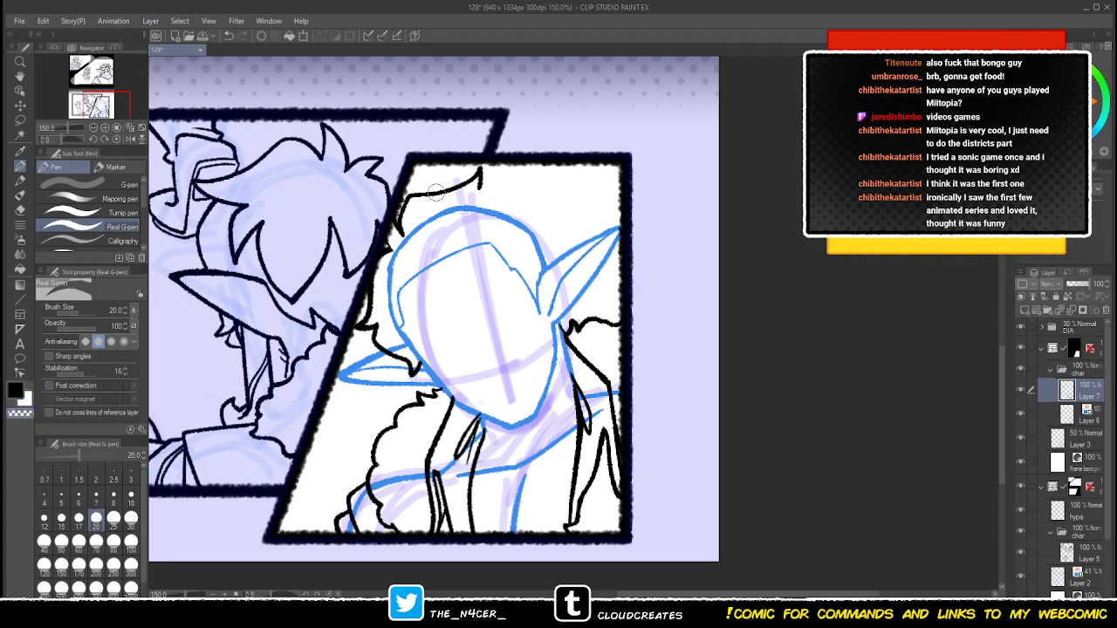
- Ink a curved hair line over the crown, from the pointed tuft toward the larger ear
key(c)
mouse_move(478, 190)
mouse_down()
mouse_move(555, 222)
mouse_move(493, 185)
mouse_move(514, 183)
mouse_move(570, 218)
mouse_up()
key(ctrl+z)
key(ctrl+z)
mouse_move(483, 192)
mouse_down()
mouse_move(478, 182)
mouse_move(539, 201)
mouse_move(572, 223)
mouse_move(560, 240)
mouse_move(581, 207)
mouse_move(544, 214)
mouse_move(584, 215)
mouse_move(549, 210)
mouse_move(580, 233)
mouse_move(570, 242)
mouse_up()
key(c)
key(x)
key(x)
key(ctrl+z)
key(ctrl+z)
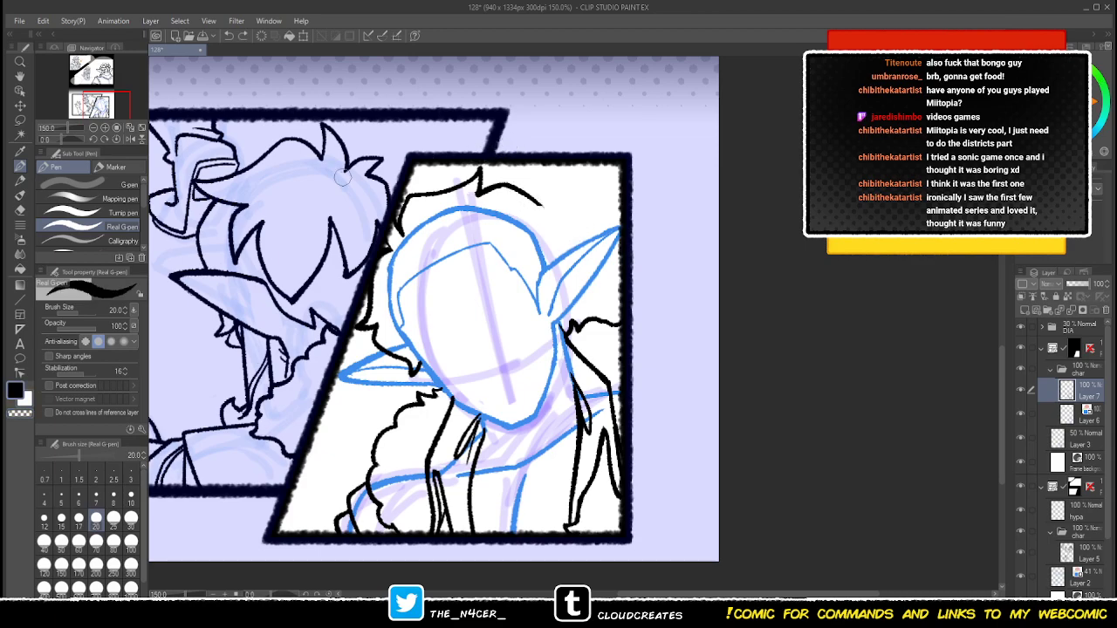
- Ink a long pointed fringe lock over the face and the curved underside of the tuft above the forehead
click(130, 140)
drag(628, 240, 478, 263)
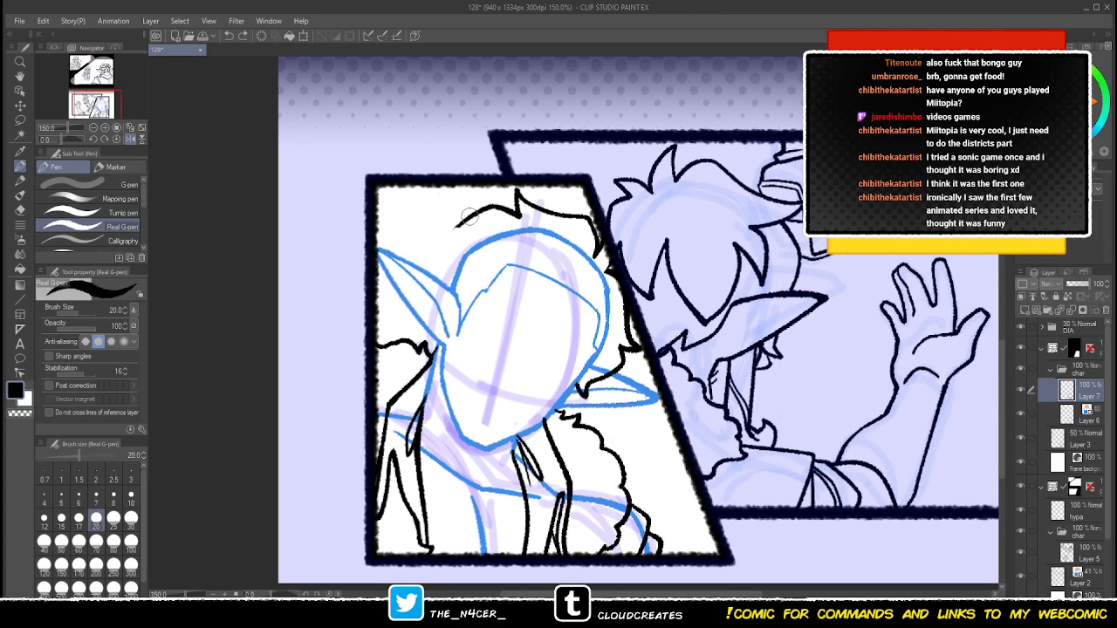
click(133, 139)
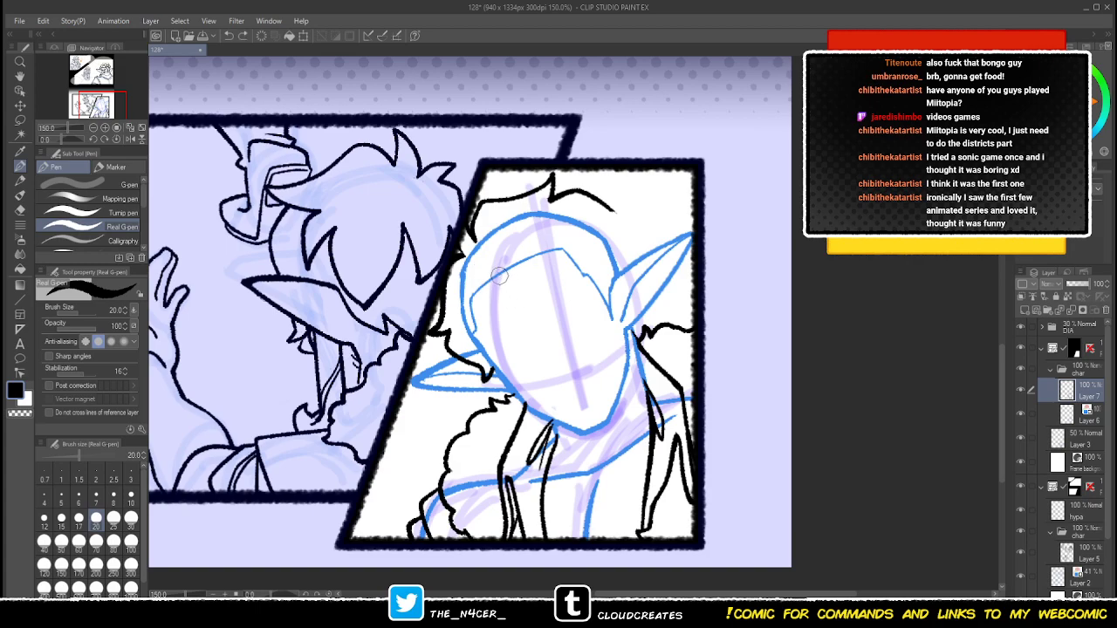
mouse_move(488, 291)
mouse_down()
mouse_move(475, 266)
mouse_move(528, 362)
mouse_move(550, 306)
mouse_move(534, 251)
mouse_move(580, 220)
mouse_move(537, 214)
mouse_move(552, 198)
mouse_up()
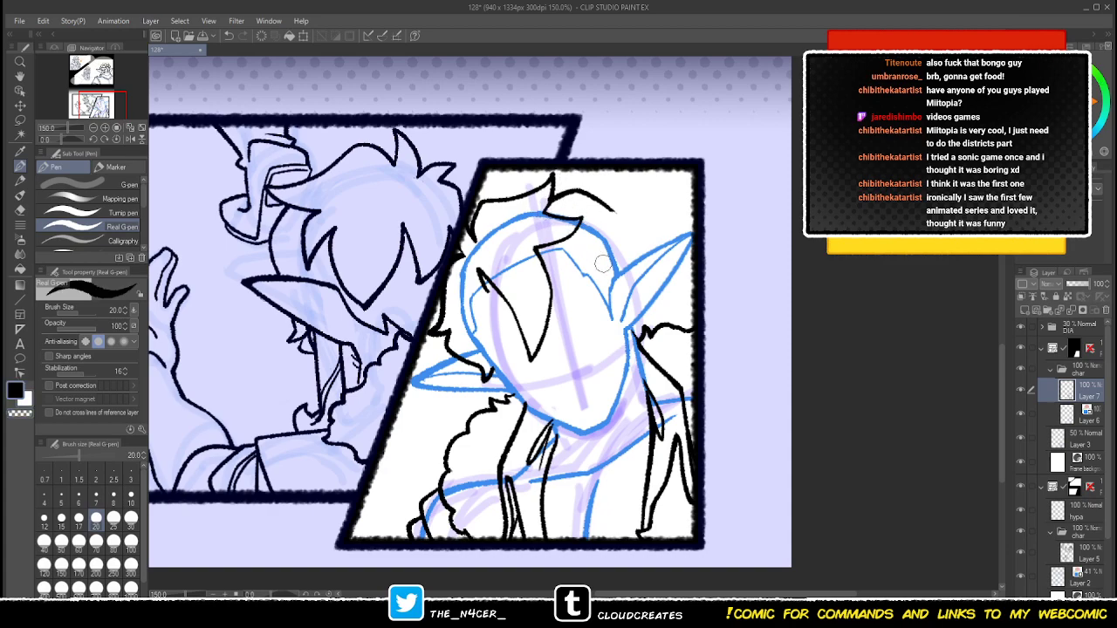
- Ink jagged fringe points on the larger-ear side of the forehead and extend the crown hair into spikes above that ear
mouse_move(539, 251)
mouse_down()
mouse_move(584, 285)
mouse_move(599, 320)
mouse_up()
key(ctrl+z)
mouse_move(538, 251)
mouse_down()
mouse_move(581, 306)
mouse_move(593, 276)
mouse_move(597, 336)
mouse_move(628, 267)
mouse_up()
mouse_move(610, 207)
mouse_down()
mouse_move(650, 224)
mouse_move(625, 264)
mouse_up()
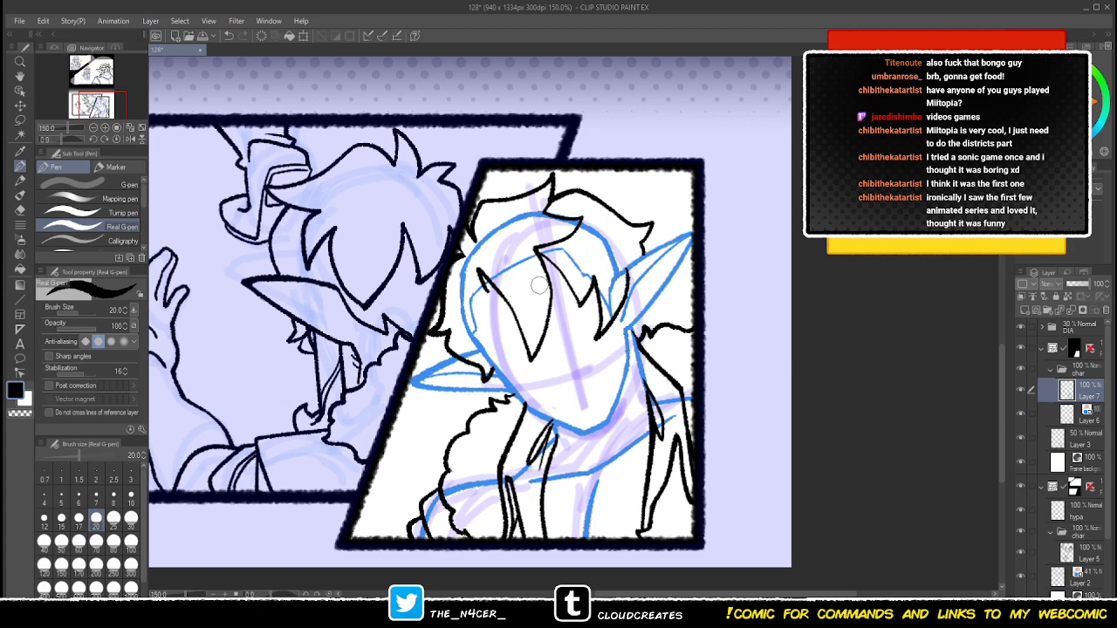
- Ink the hair edge beside the face down to the smaller ear and a short strand tip below the larger ear
key(x)
key(x)
mouse_move(483, 285)
mouse_down()
mouse_move(510, 373)
mouse_move(485, 358)
mouse_up()
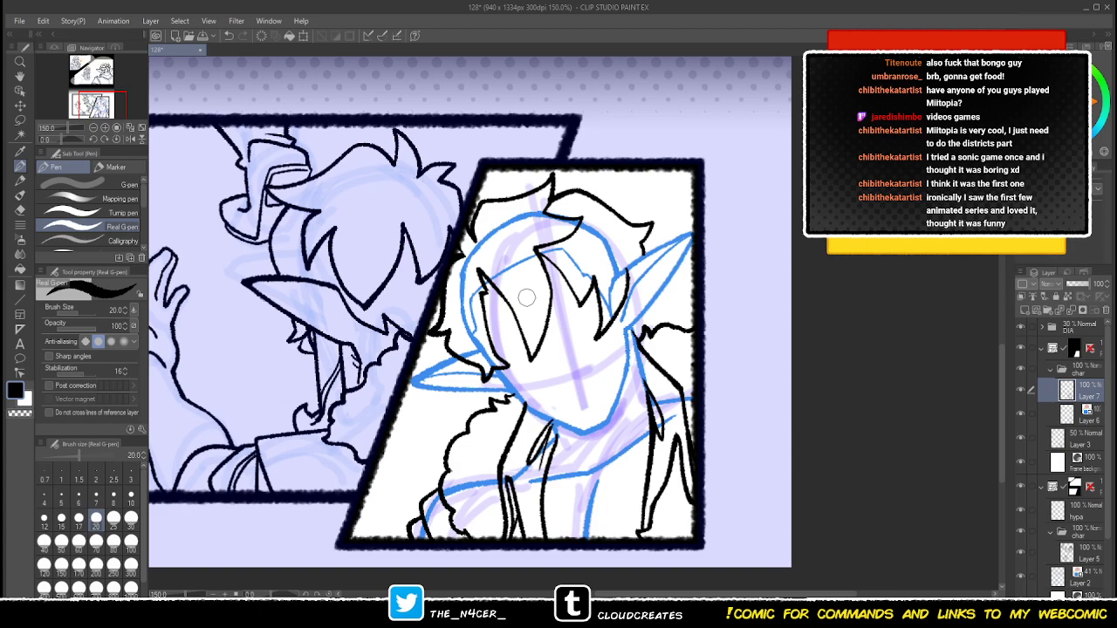
key(c)
mouse_move(636, 332)
mouse_down()
mouse_move(645, 341)
mouse_move(646, 328)
mouse_move(655, 364)
mouse_up()
key(c)
key(ctrl+z)
key(x)
key(x)
key(x)
key(x)
key(x)
key(x)
key(x)
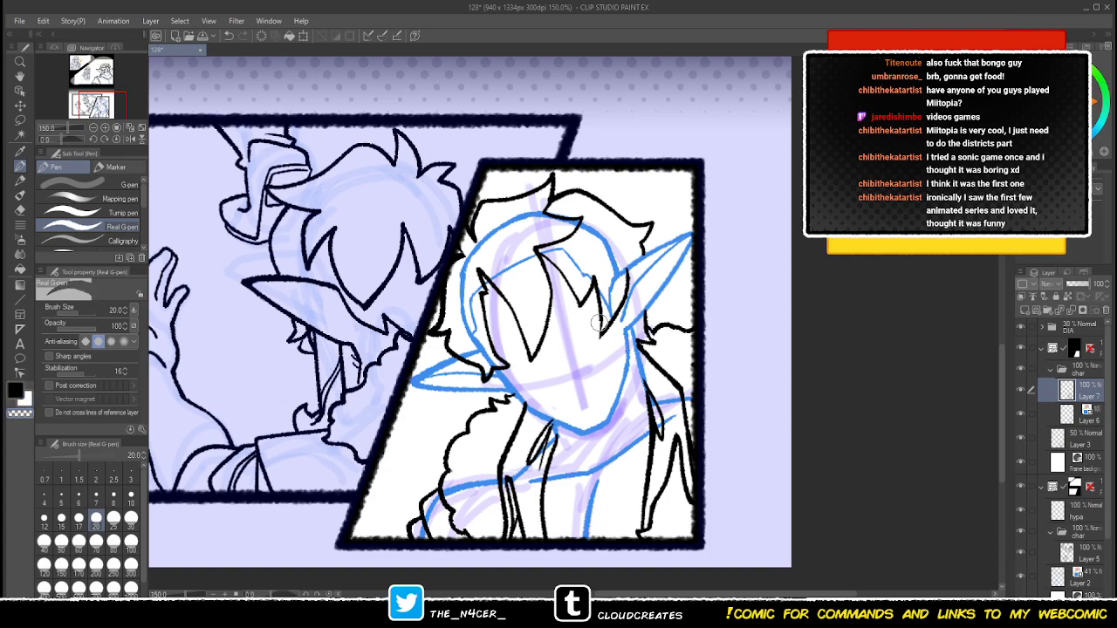
- Clean up the fringe on the larger-ear side and redraw its small middle points
key(x)
key(c)
key(x)
key(x)
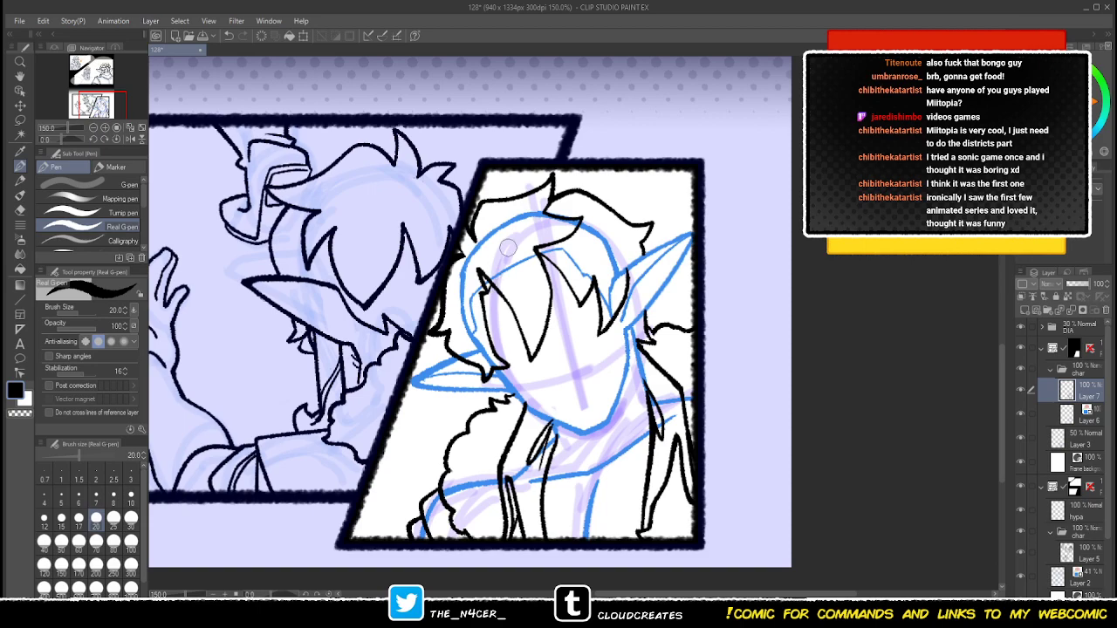
key(x)
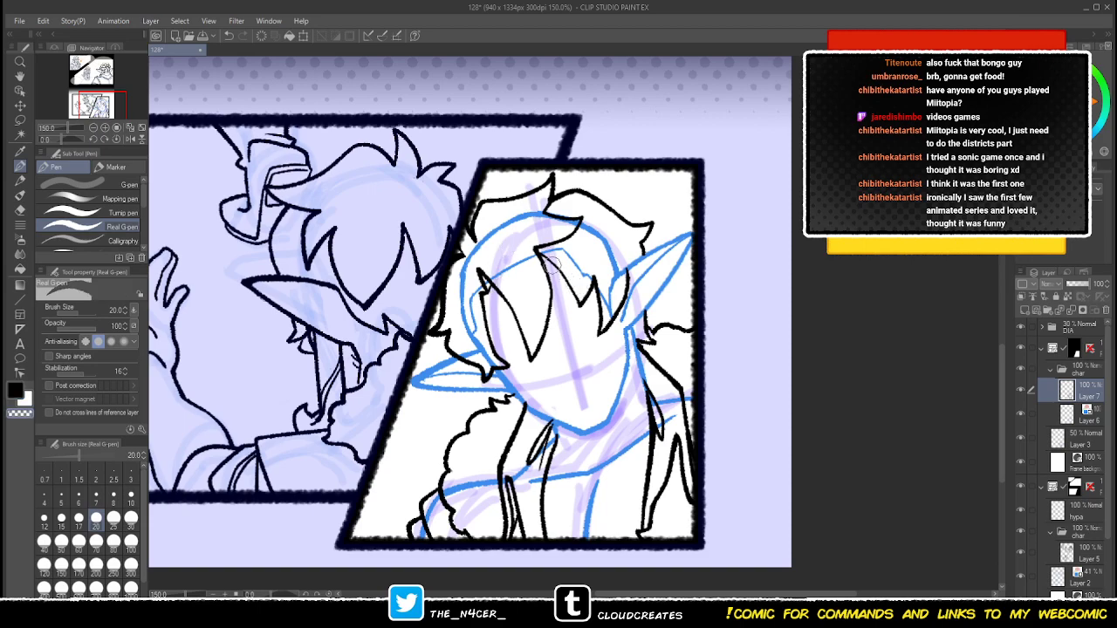
key(x)
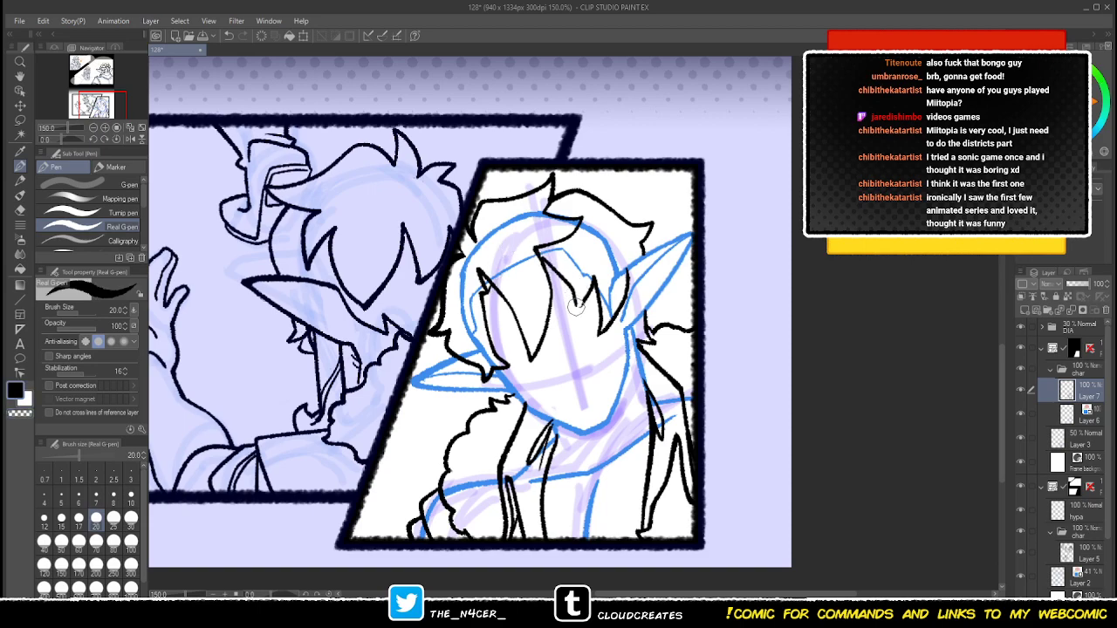
mouse_move(564, 281)
mouse_down()
mouse_move(581, 308)
mouse_move(591, 273)
mouse_move(582, 309)
mouse_move(594, 279)
mouse_up()
key(x)
key(x)
key(c)
key(c)
key(c)
key(c)
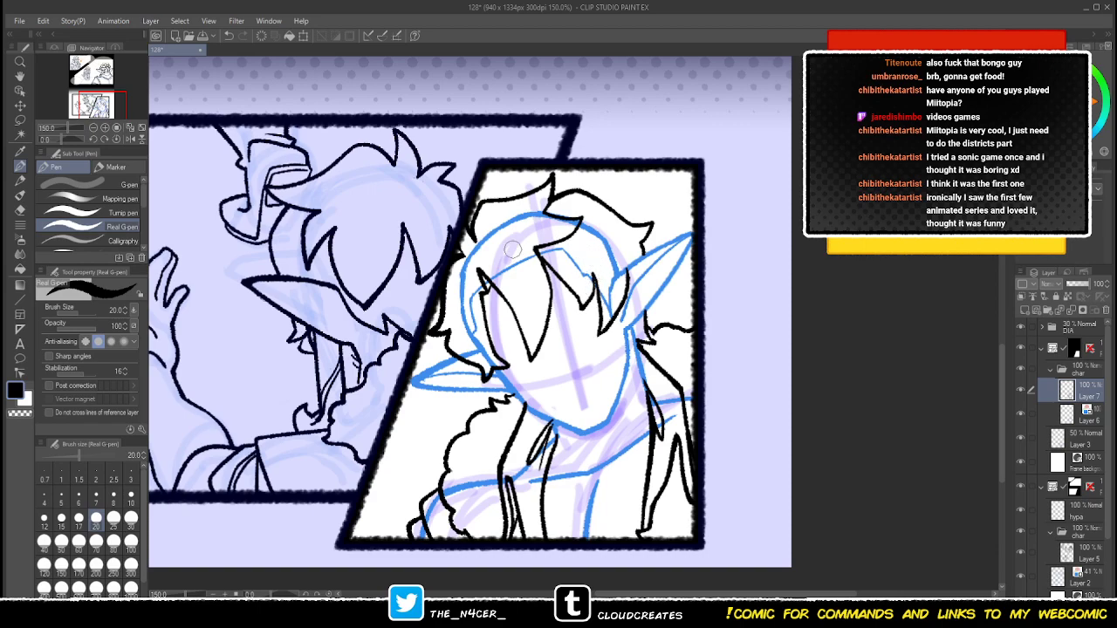
key(c)
mouse_move(590, 279)
mouse_down()
mouse_move(578, 314)
mouse_move(594, 278)
mouse_move(594, 295)
mouse_up()
key(c)
key(c)
key(c)
key(x)
key(x)
key(x)
key(x)
key(x)
key(x)
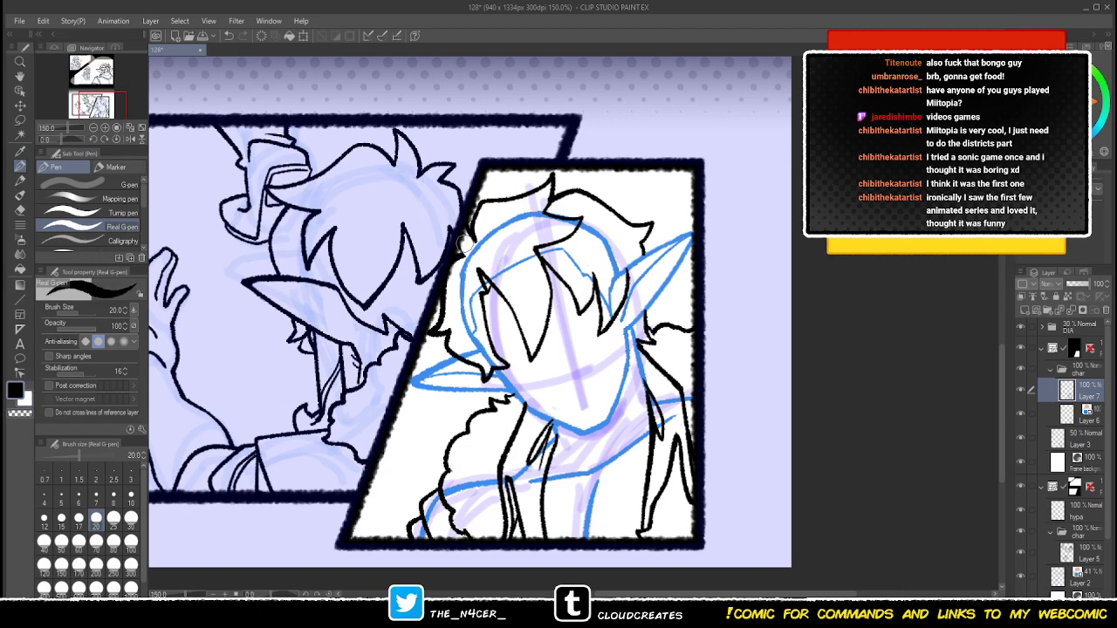
- Reduce the opacity of the blue sketch on Layer 6 and set Layer 3 to 15% opacity
click(130, 139)
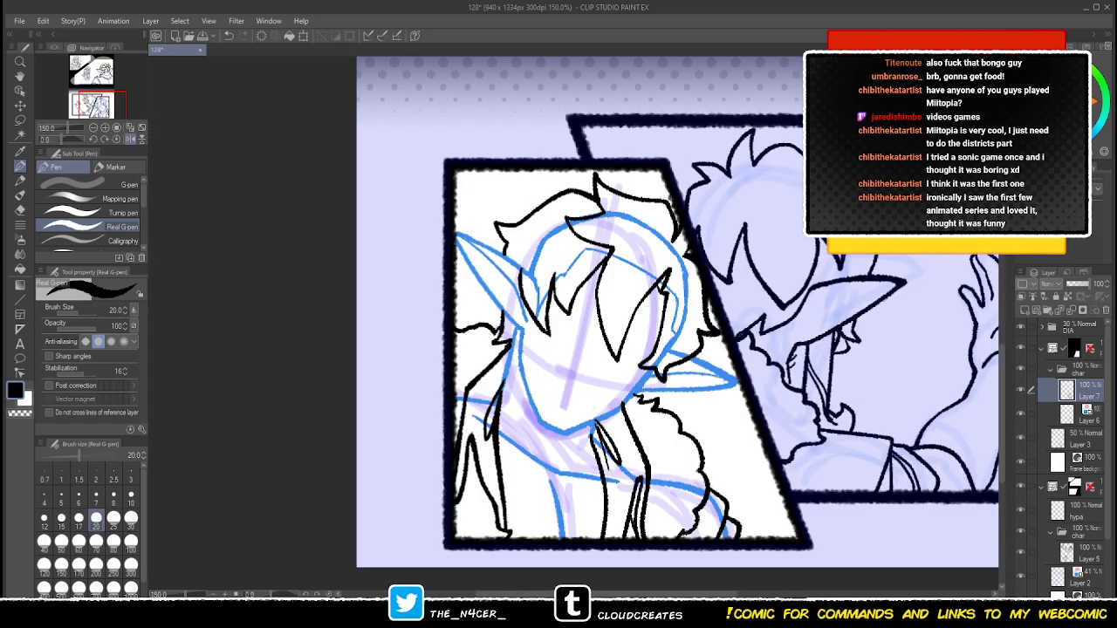
click(93, 104)
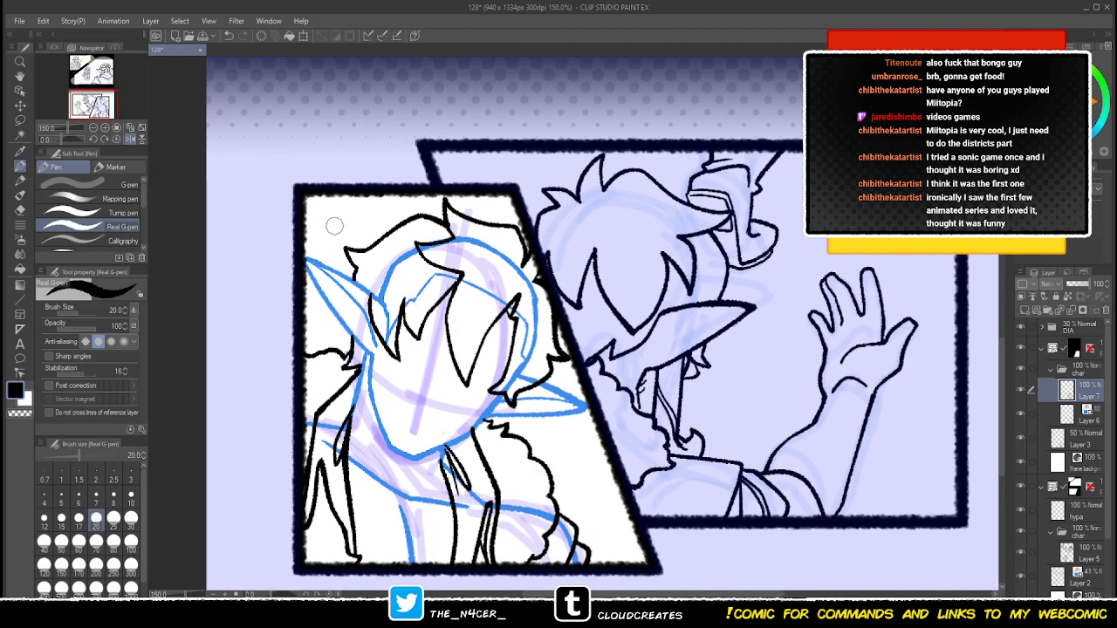
key(h)
click(1088, 420)
click(1078, 284)
drag(698, 349, 570, 338)
click(1082, 440)
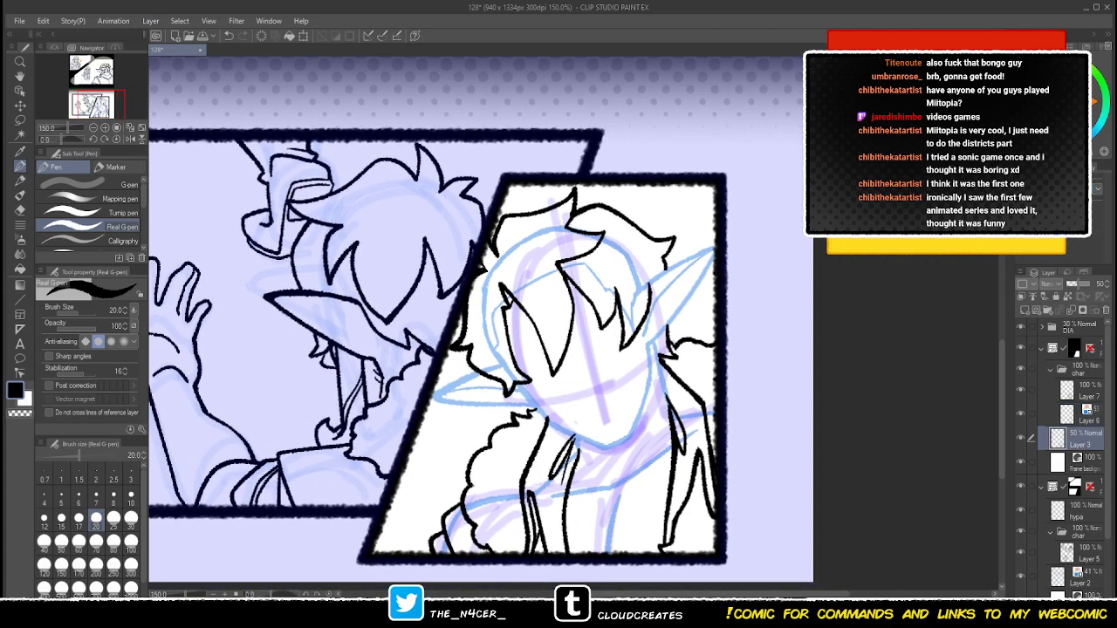
click(1072, 284)
drag(1056, 284, 1050, 284)
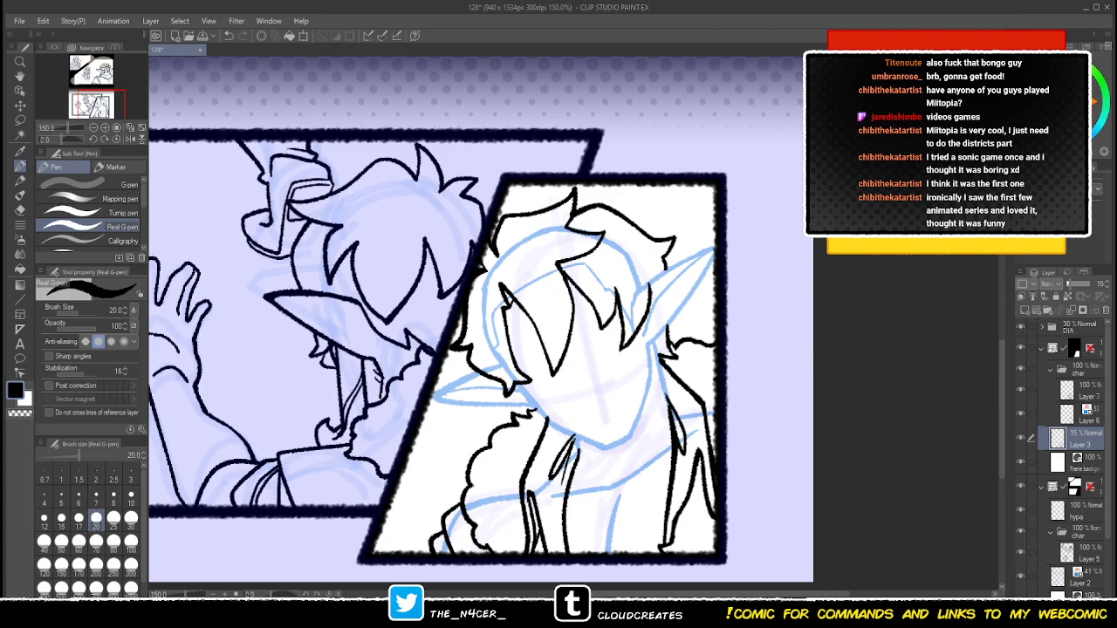
- Sketch thin face guidelines on Layer 6, with a slanted centre line and a curved cross line over the lower face
click(1082, 417)
drag(544, 288, 608, 429)
drag(547, 399, 623, 364)
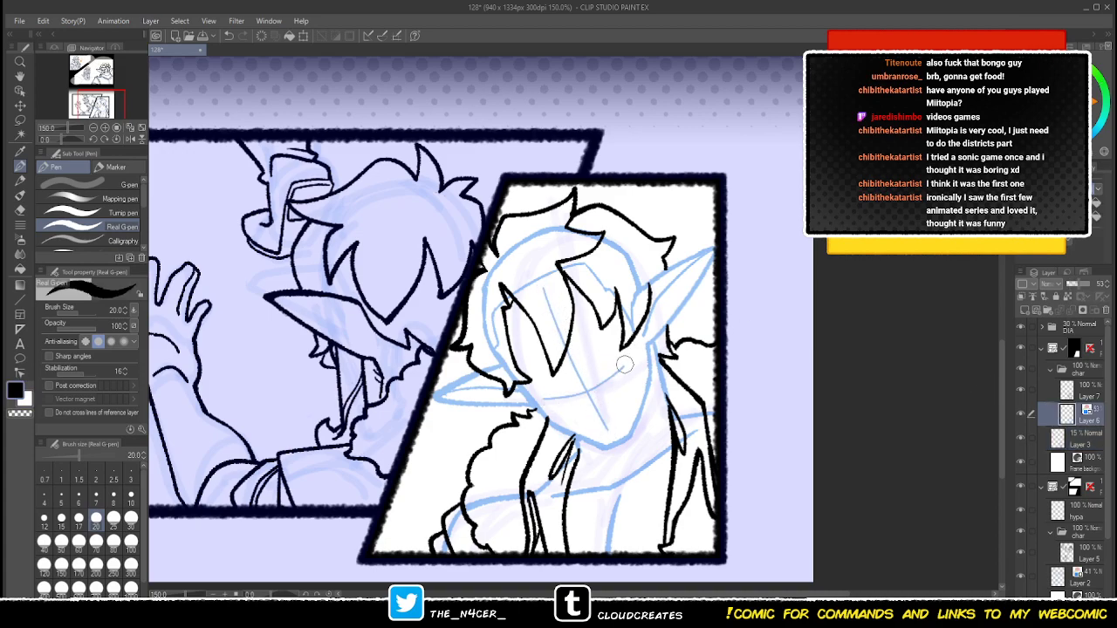
key(ctrl+z)
drag(545, 391, 627, 350)
key(ctrl+z)
mouse_move(543, 393)
mouse_down()
mouse_move(628, 349)
mouse_move(625, 324)
mouse_up()
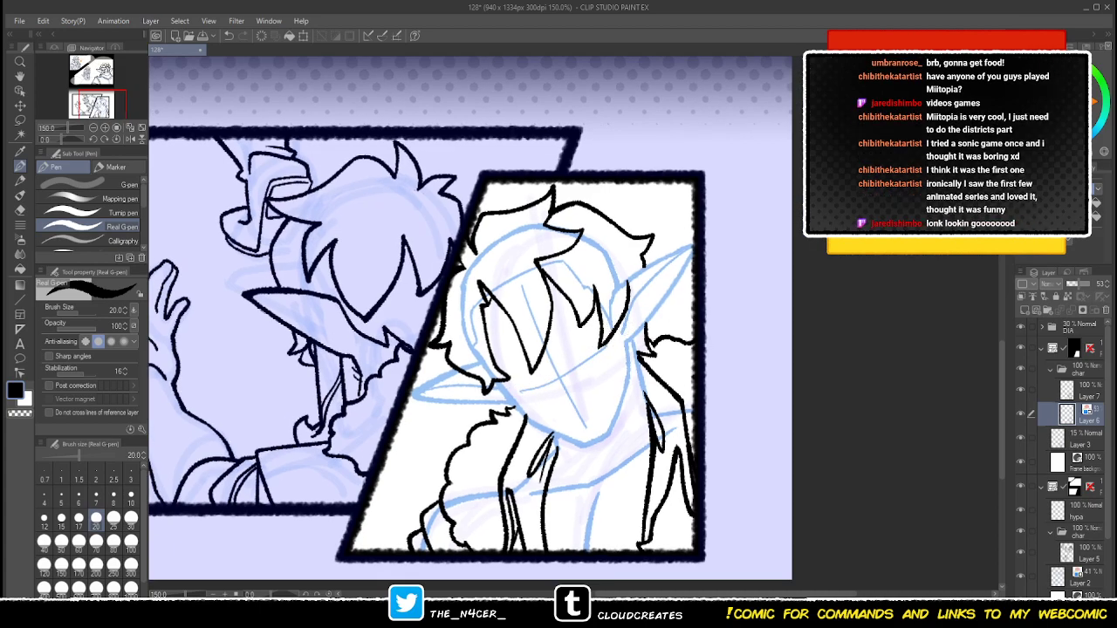
- On Layer 7, ink the long lock hanging below the smaller ear over the collar, plus a straight strand down the opposite cheek
click(1088, 391)
drag(574, 364, 518, 355)
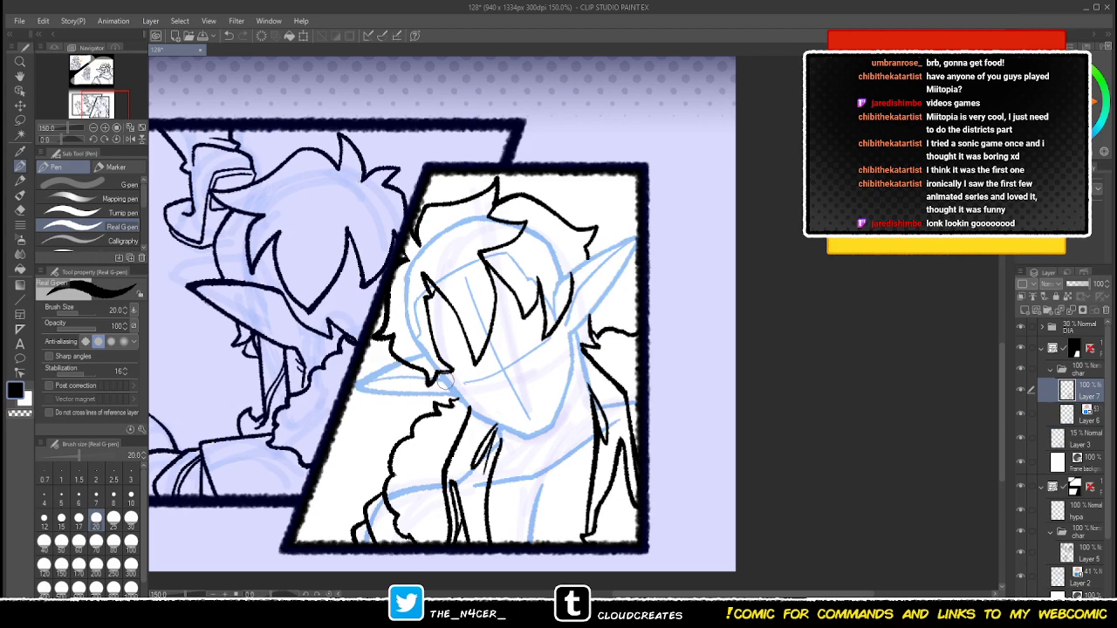
drag(433, 411, 434, 469)
key(ctrl+z)
mouse_move(433, 375)
mouse_down()
mouse_move(437, 458)
mouse_move(416, 479)
mouse_up()
key(c)
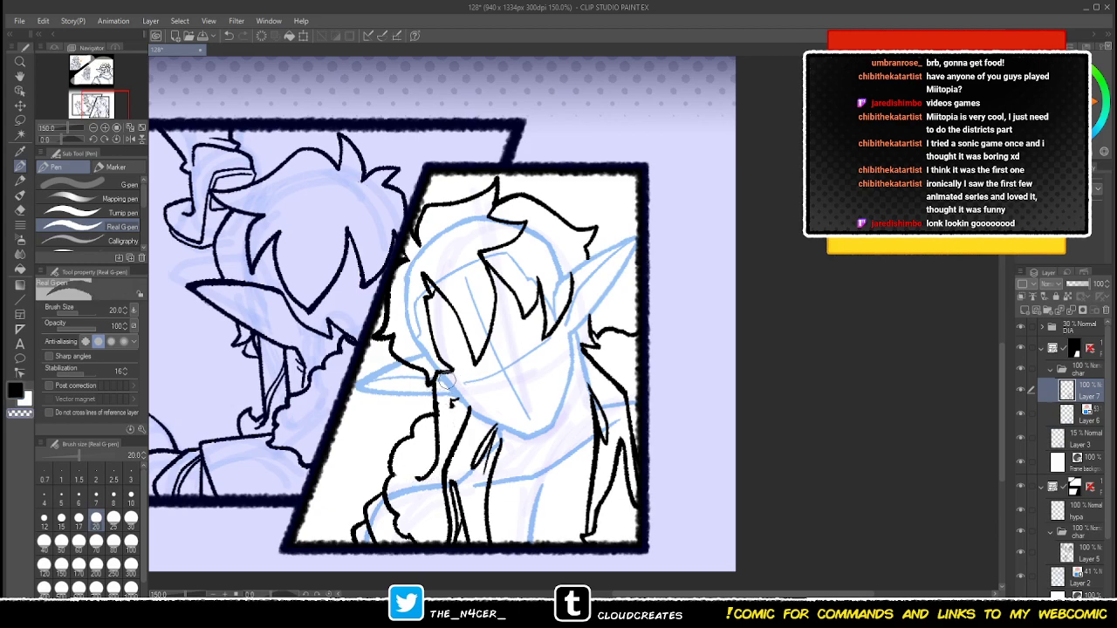
key(x)
key(x)
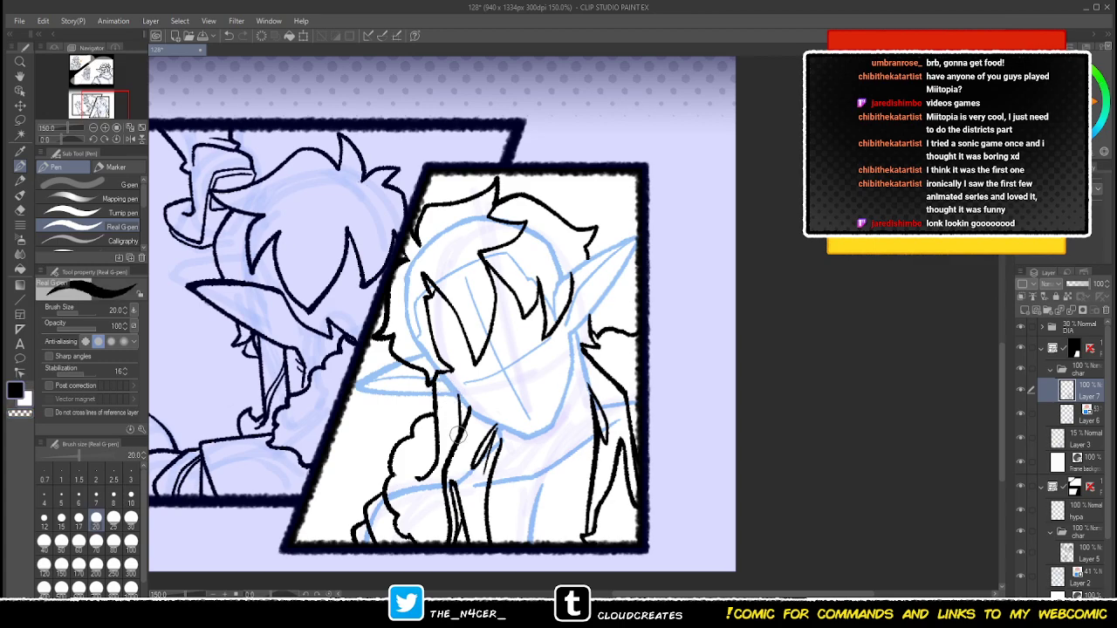
mouse_move(429, 463)
mouse_down()
mouse_move(408, 481)
mouse_move(439, 507)
mouse_move(450, 461)
mouse_up()
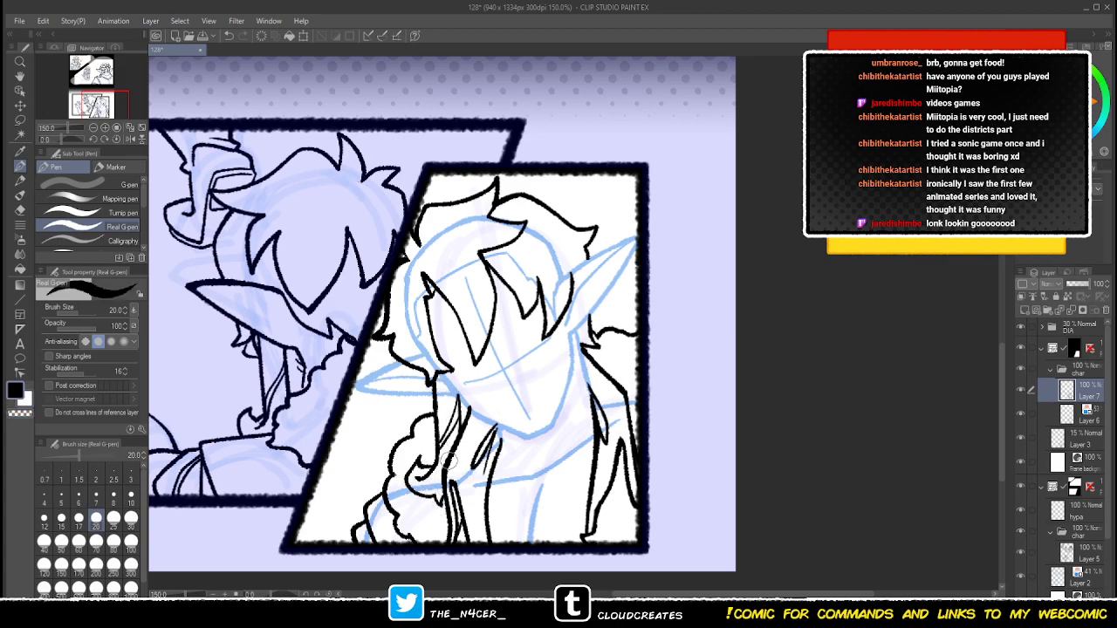
drag(560, 321, 560, 436)
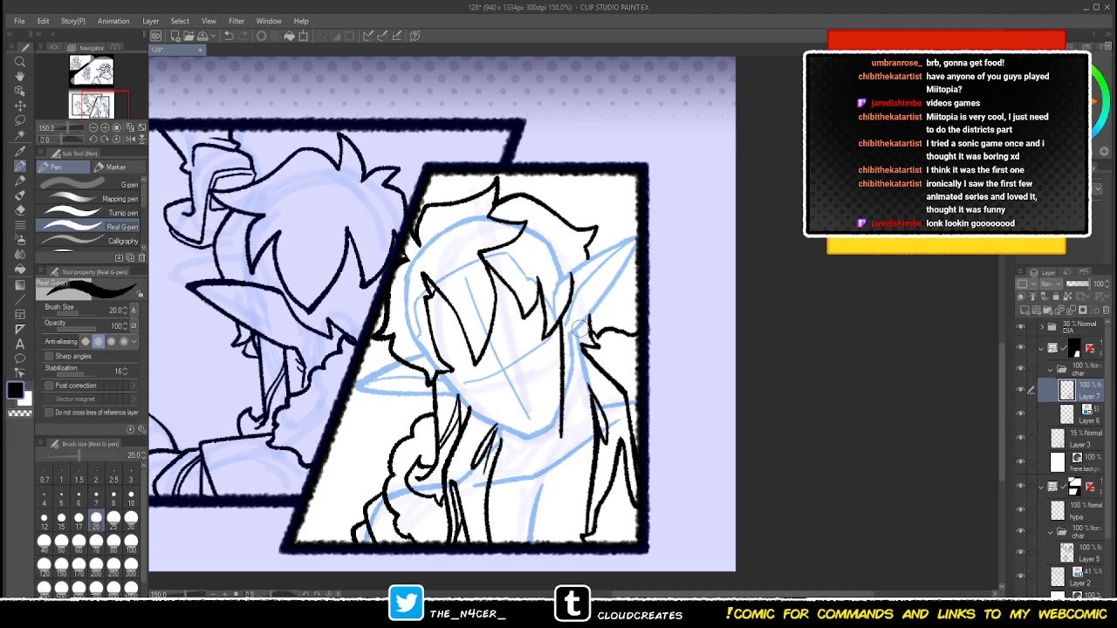
- Examine how the character's hair is drawn in the upper panels of the page
mouse_move(105, 104)
mouse_down()
mouse_move(92, 69)
mouse_move(104, 99)
mouse_move(90, 99)
mouse_up()
scroll(460, 405, up, 6)
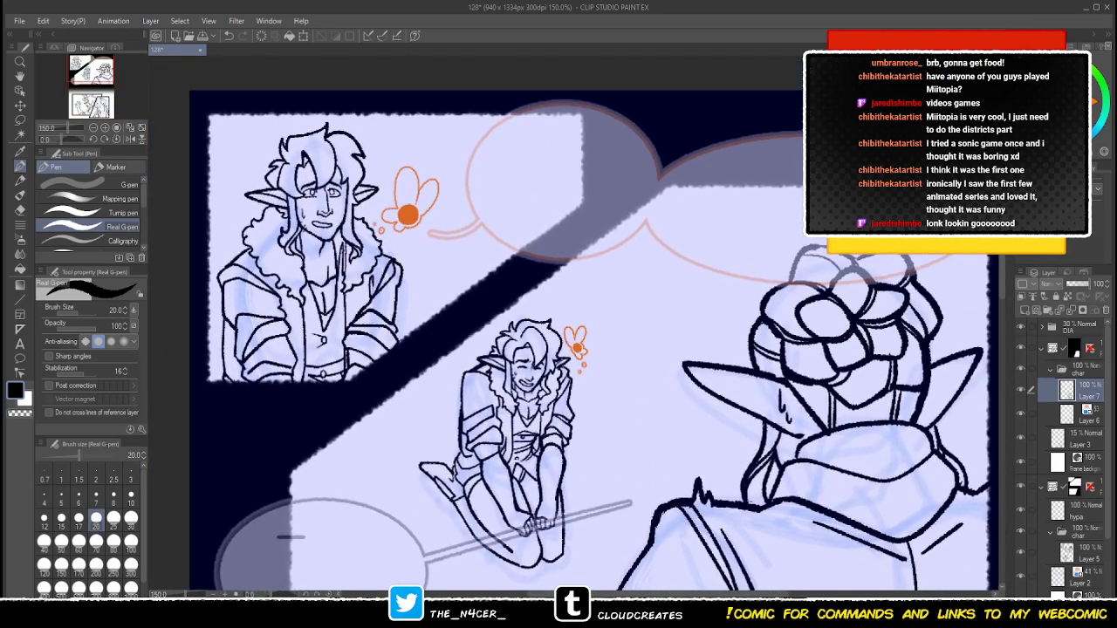
scroll(436, 419, down, 6)
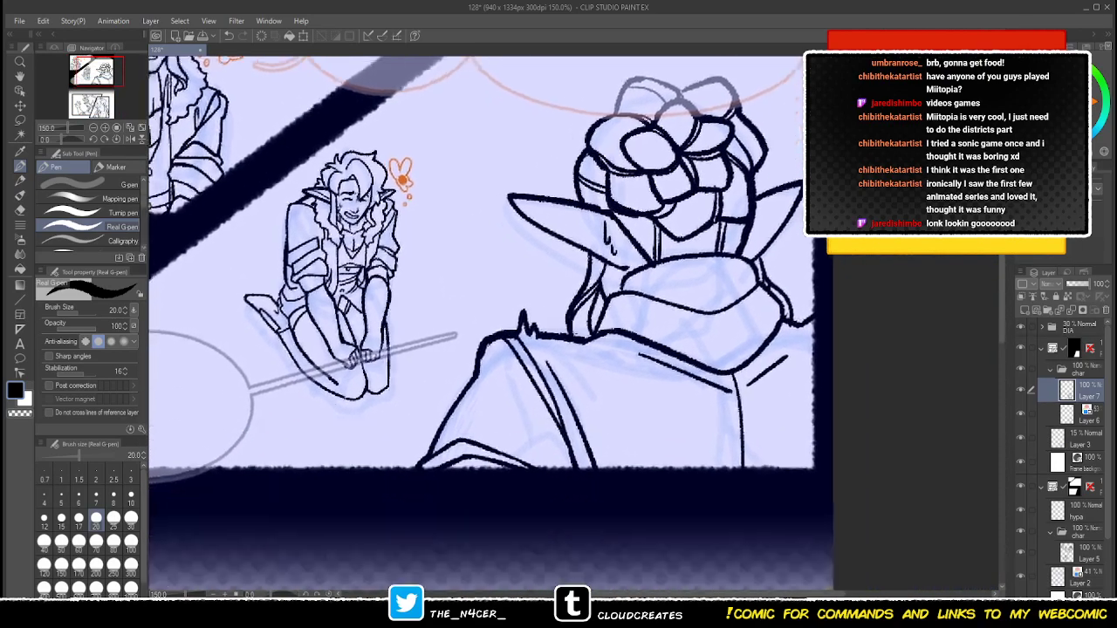
drag(490, 282, 495, 266)
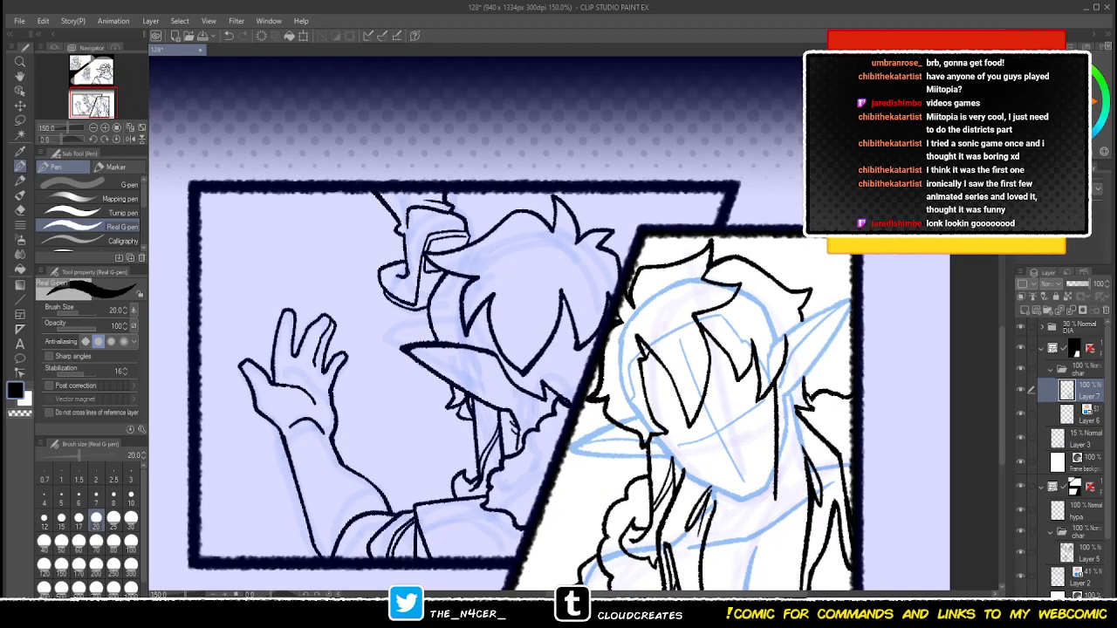
scroll(532, 401, up, 6)
drag(532, 400, 455, 427)
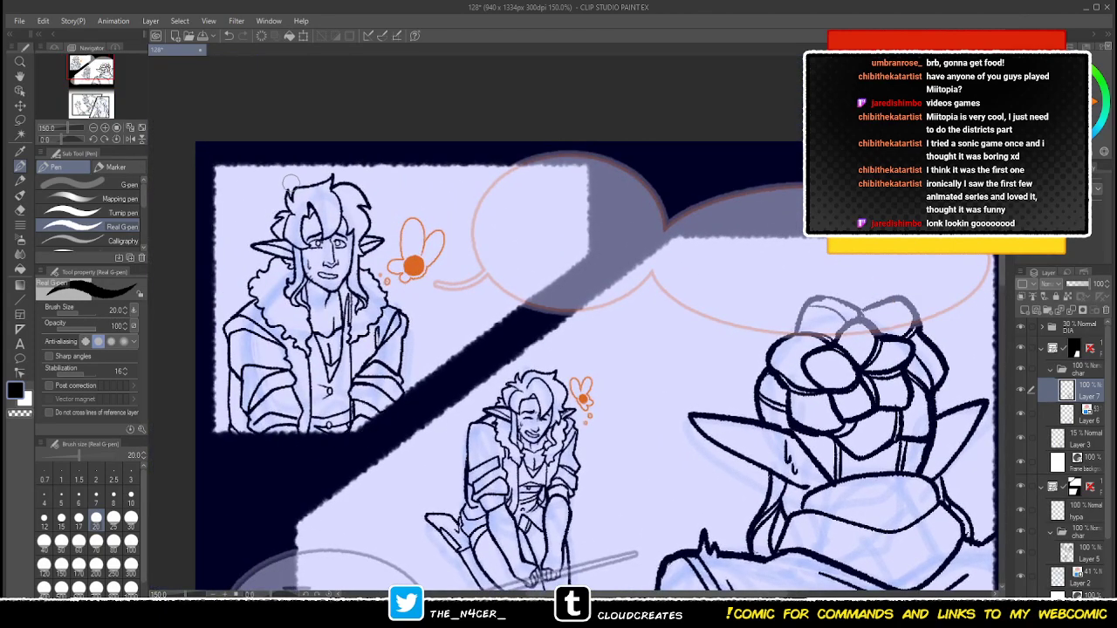
scroll(499, 273, down, 10)
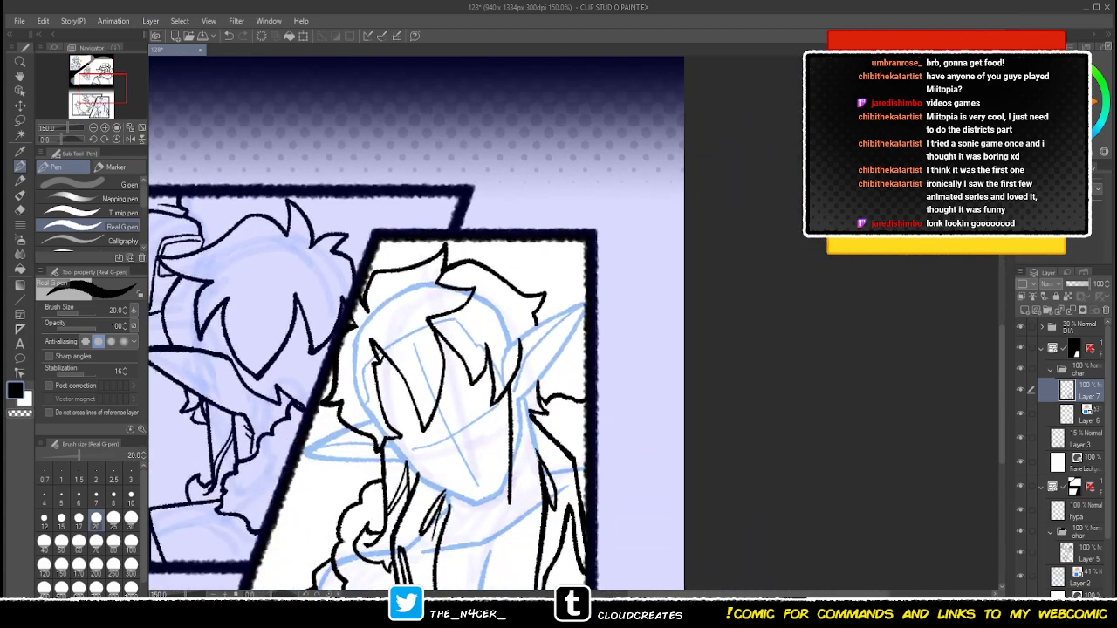
scroll(498, 274, up, 3)
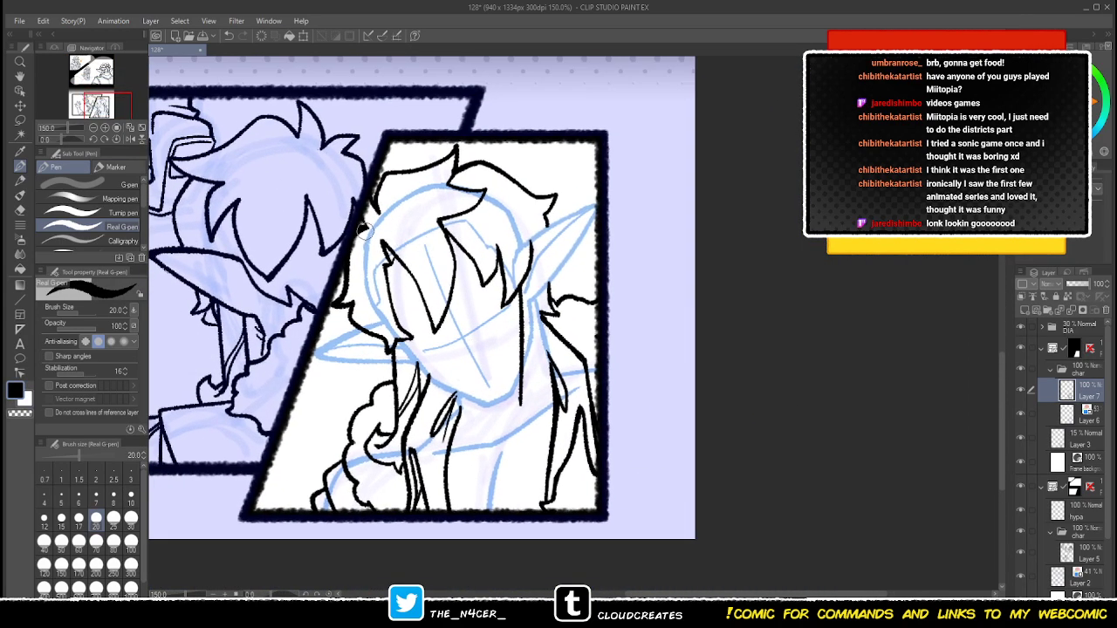
key(x)
key(x)
drag(533, 242, 543, 401)
key(ctrl+z)
drag(535, 241, 543, 402)
key(ctrl+z)
- Erase the straight strand on the larger-ear side of the face and redraw it closer to the cheek, down past the jaw
key(x)
key(x)
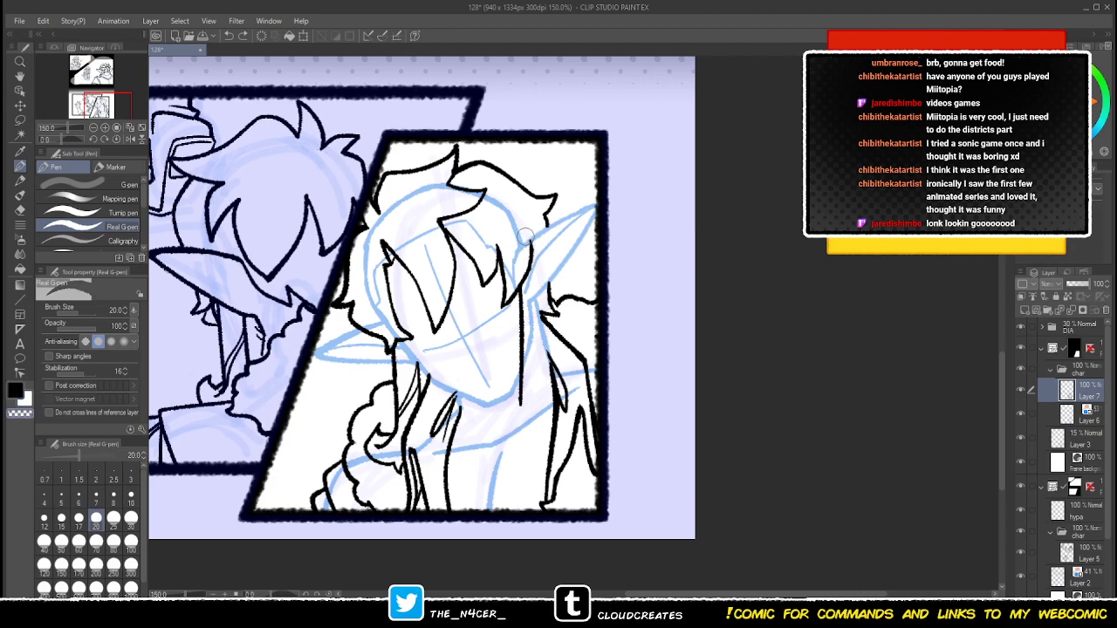
key(x)
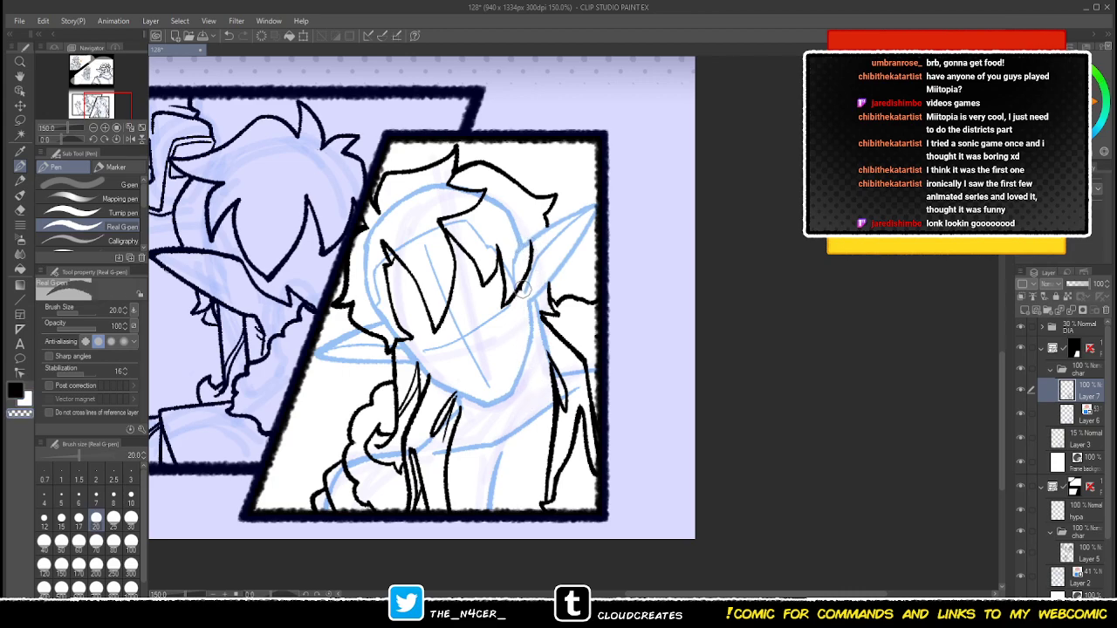
key(x)
mouse_move(521, 284)
mouse_down()
mouse_move(514, 426)
mouse_move(522, 401)
mouse_move(502, 418)
mouse_up()
key(c)
key(x)
key(x)
key(ctrl+z)
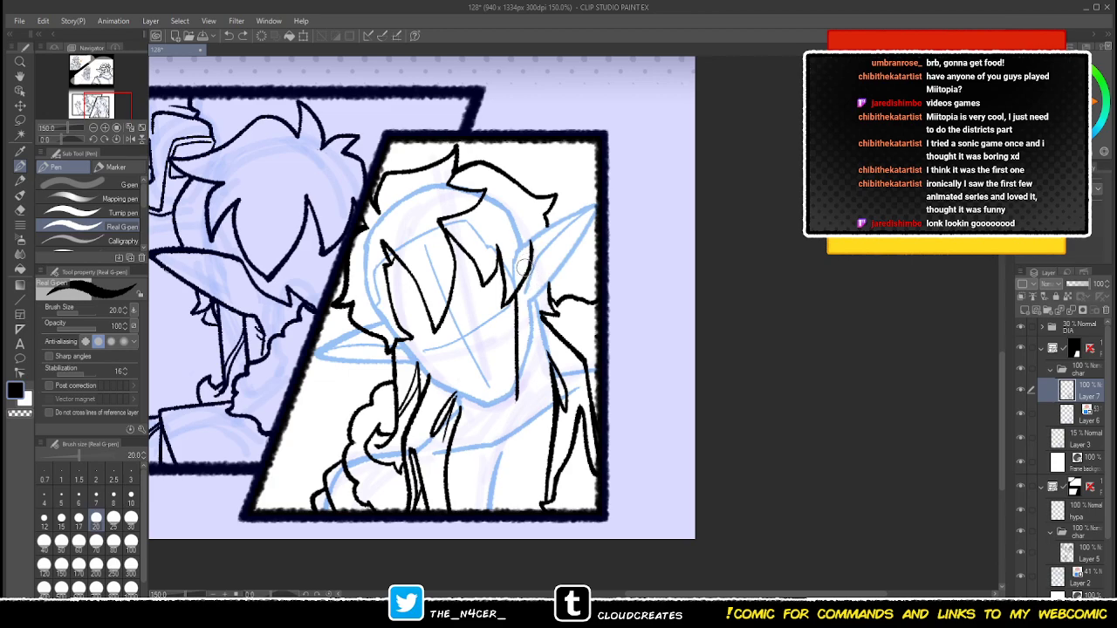
- Ink the outer edge of the long lock in front of the larger ear and taper its end into points beside the neck
drag(530, 244, 546, 389)
key(ctrl+z)
key(ctrl+z)
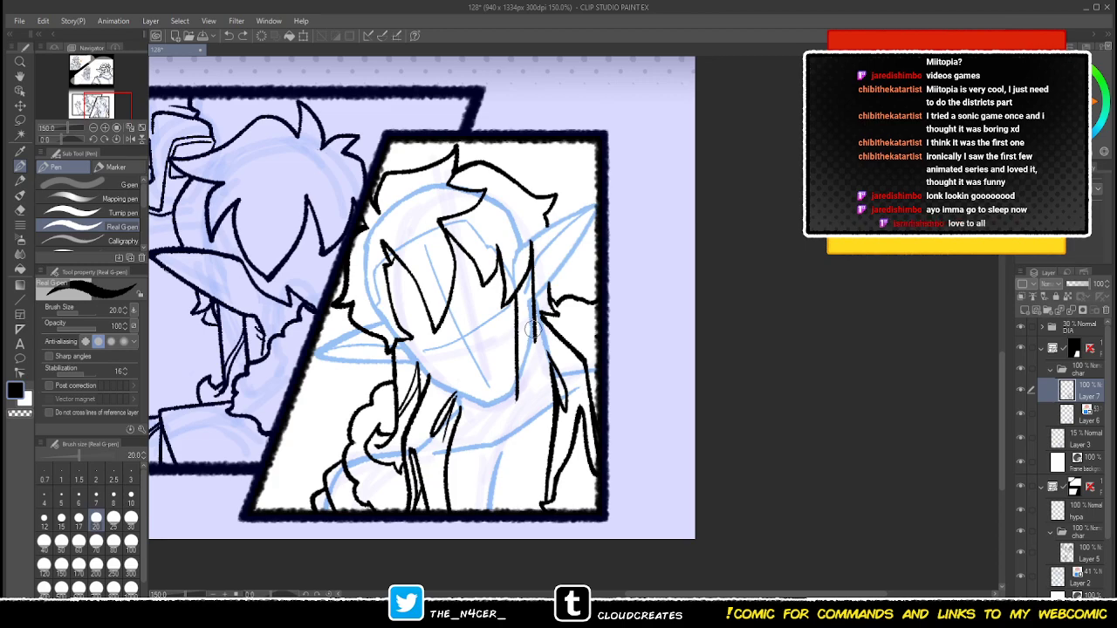
mouse_move(535, 342)
mouse_down()
mouse_move(541, 391)
mouse_move(500, 413)
mouse_move(516, 425)
mouse_move(544, 394)
mouse_move(534, 411)
mouse_move(533, 344)
mouse_move(515, 396)
mouse_move(534, 371)
mouse_move(519, 393)
mouse_move(513, 326)
mouse_move(534, 326)
mouse_move(512, 433)
mouse_move(518, 356)
mouse_move(510, 408)
mouse_move(536, 378)
mouse_move(528, 427)
mouse_move(533, 356)
mouse_move(515, 343)
mouse_move(524, 419)
mouse_move(508, 435)
mouse_move(537, 345)
mouse_move(524, 413)
mouse_up()
key(c)
key(c)
mouse_move(535, 343)
mouse_down()
mouse_move(541, 395)
mouse_move(522, 422)
mouse_move(540, 378)
mouse_move(540, 428)
mouse_up()
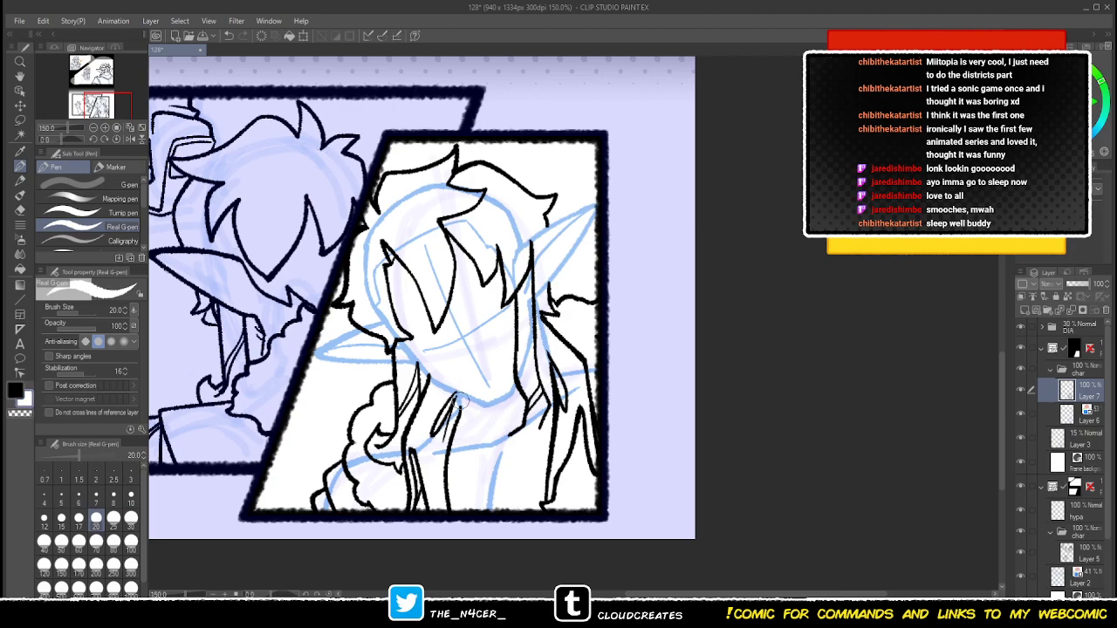
- Ink a small curled tip at the bottom of the long lock, just below the jaw
mouse_move(522, 417)
mouse_down()
mouse_move(501, 431)
mouse_move(533, 434)
mouse_move(518, 429)
mouse_up()
key(c)
key(c)
key(c)
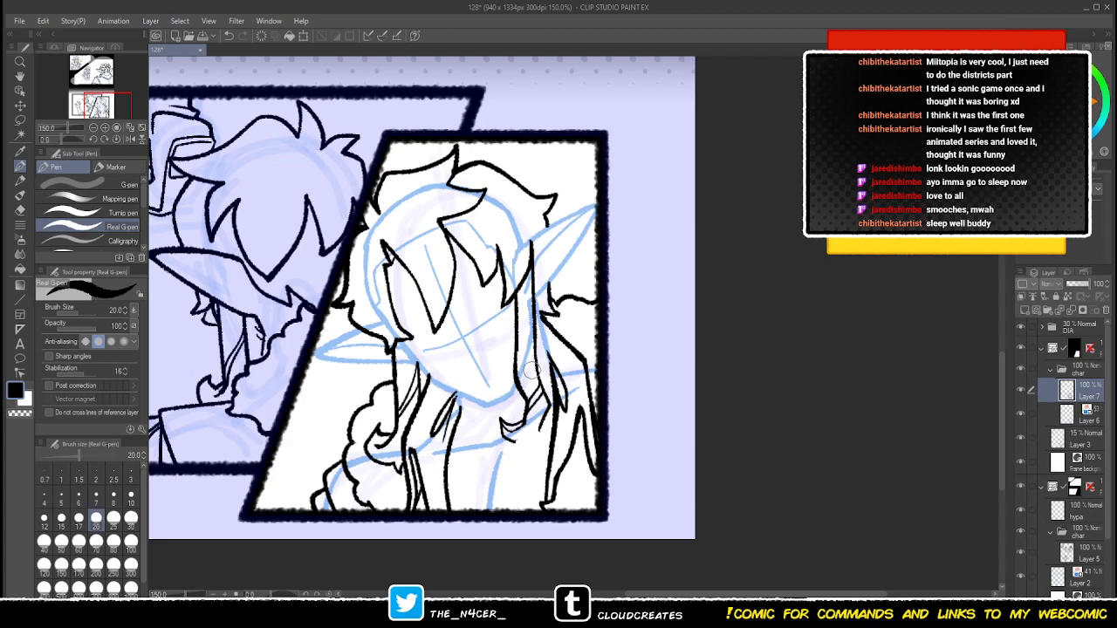
- Ink the rounded outer edge of the curled tip on the long lock below the jaw, cleaning it up with the eraser
key(c)
mouse_move(526, 420)
mouse_down()
mouse_move(497, 429)
mouse_move(491, 417)
mouse_move(526, 410)
mouse_move(517, 418)
mouse_move(507, 406)
mouse_move(500, 426)
mouse_move(513, 442)
mouse_move(545, 419)
mouse_up()
key(x)
key(x)
key(c)
key(c)
key(c)
key(x)
key(x)
key(c)
key(x)
key(x)
key(c)
key(x)
key(x)
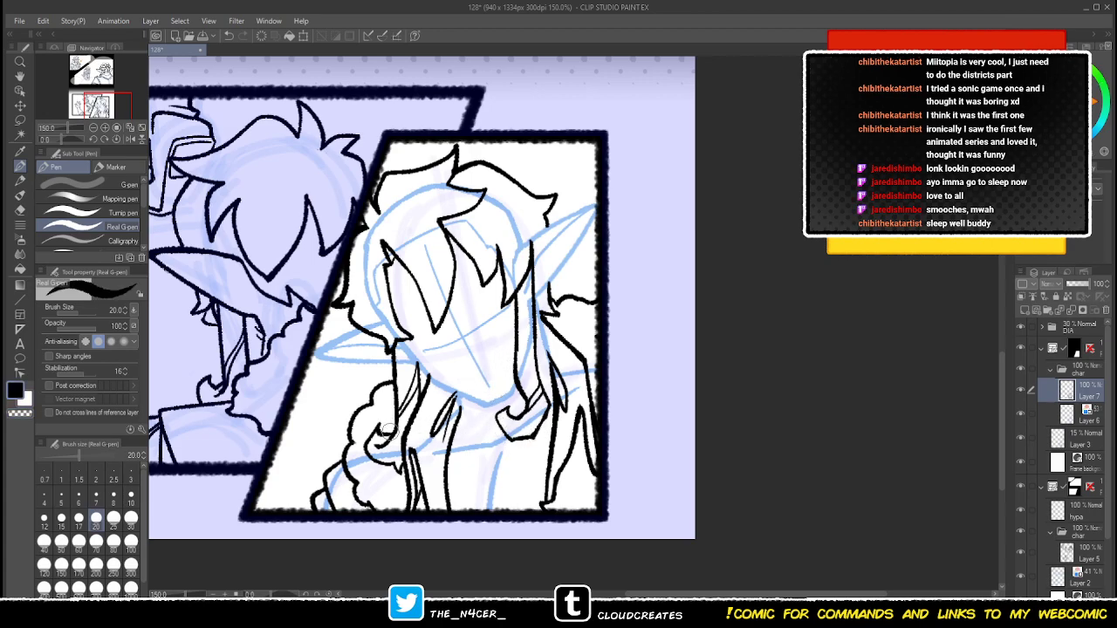
- Undo the last stroke and rework the lower end of the long lock around its curled tip on the larger-ear side
key(ctrl+z)
drag(375, 445, 381, 423)
mouse_move(525, 351)
mouse_down()
mouse_move(511, 375)
mouse_move(517, 448)
mouse_up()
key(c)
key(c)
key(c)
key(x)
key(c)
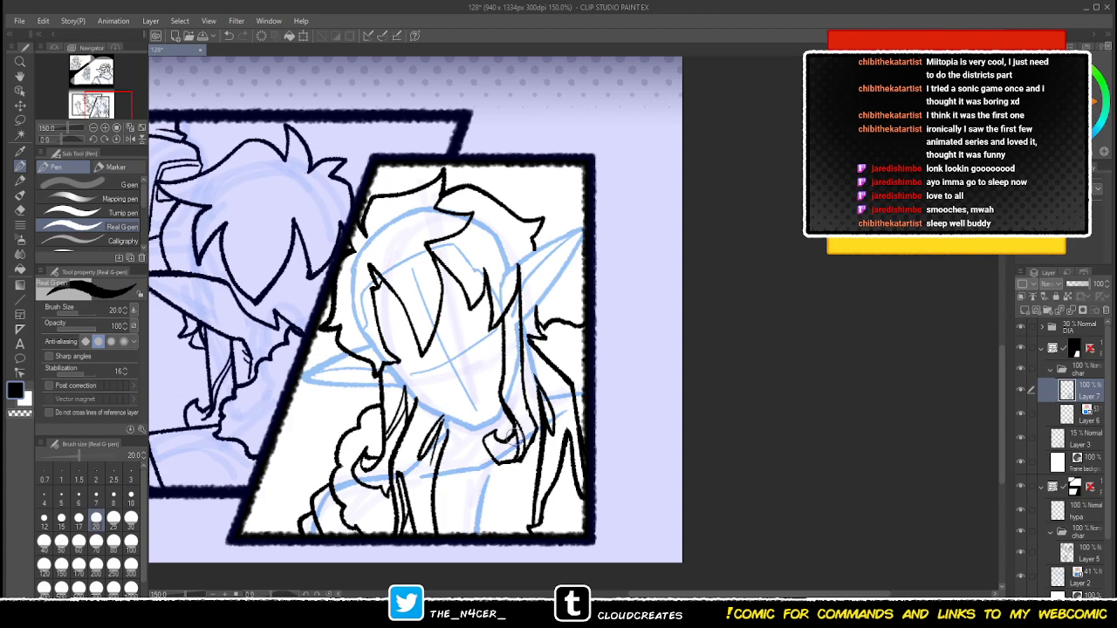
- Ink thin inner strand lines down the long lock between the cheek and the larger ear
key(c)
drag(524, 402, 528, 445)
key(c)
key(c)
key(x)
key(x)
drag(523, 388, 512, 350)
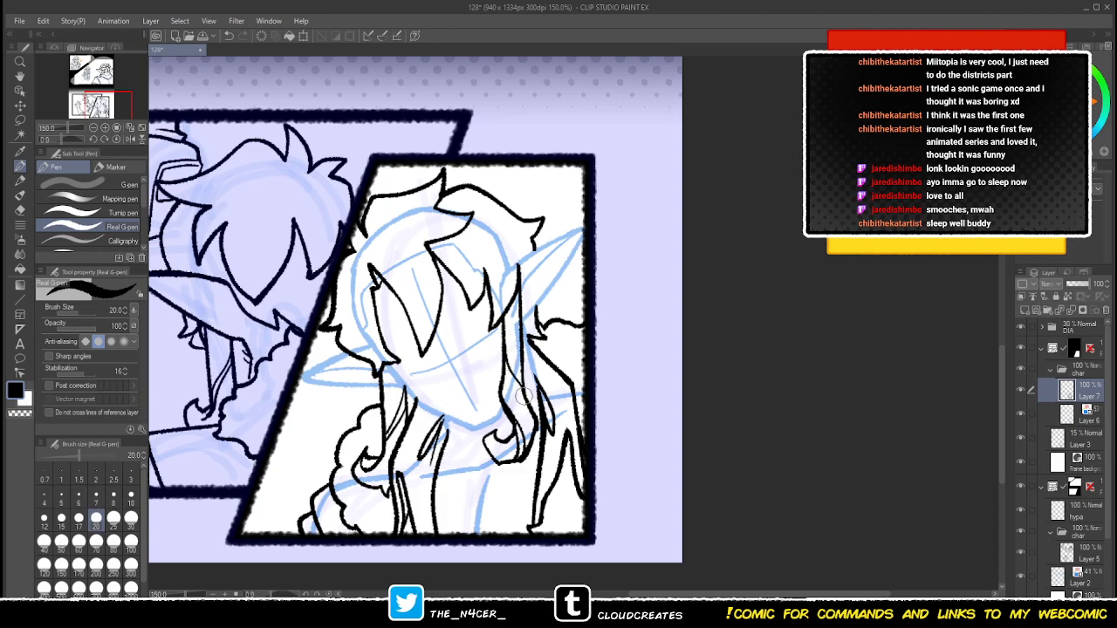
mouse_move(524, 396)
mouse_down()
mouse_move(501, 370)
mouse_move(497, 342)
mouse_up()
drag(486, 353, 472, 362)
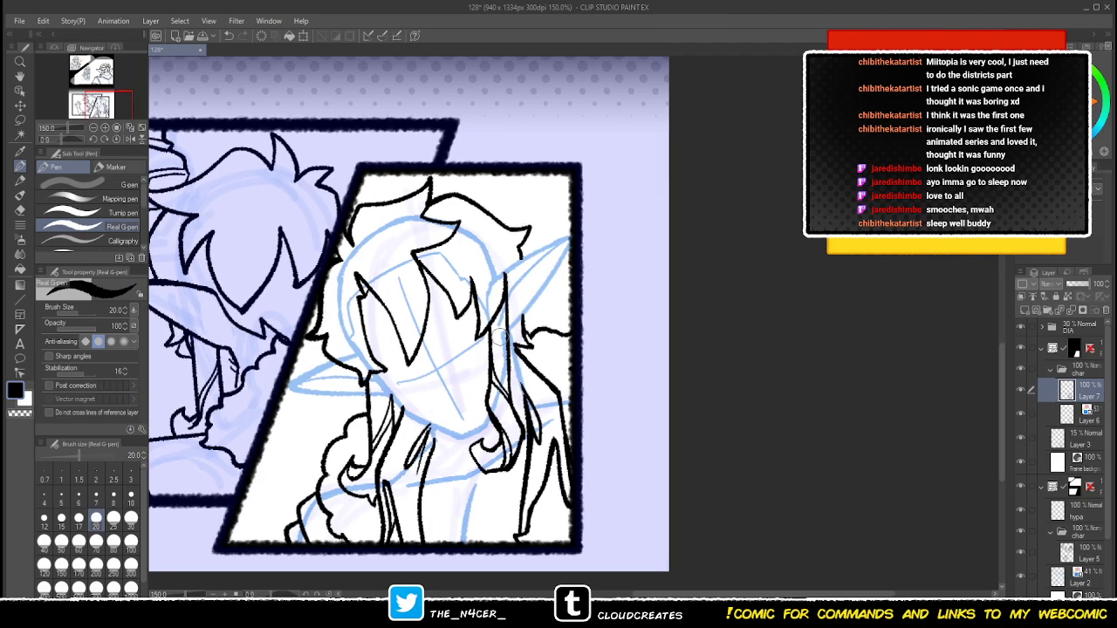
- Erase the blue shoulder sketch lines crossing the hair on Layer 6, and return to Layer 7 with black ink
scroll(564, 391, down, 2)
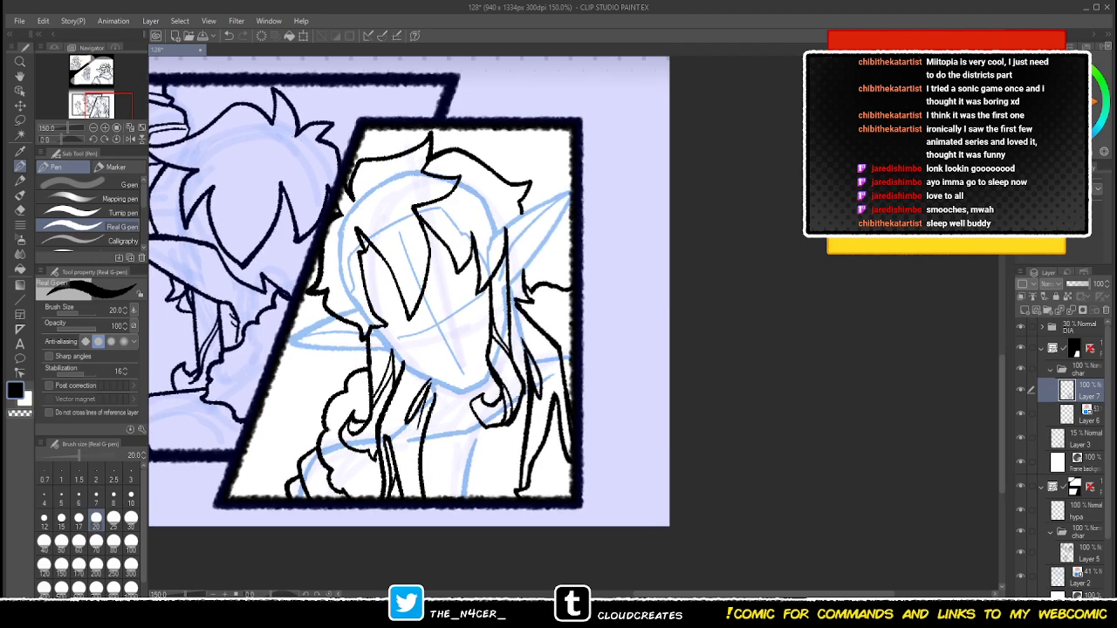
click(1088, 416)
key(c)
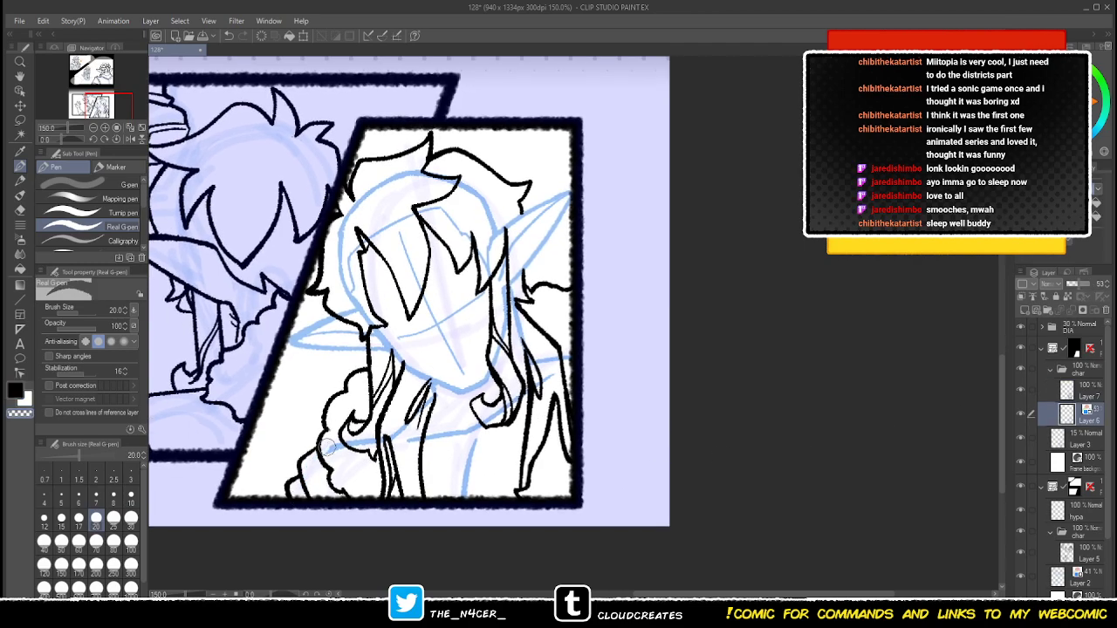
drag(429, 398, 435, 401)
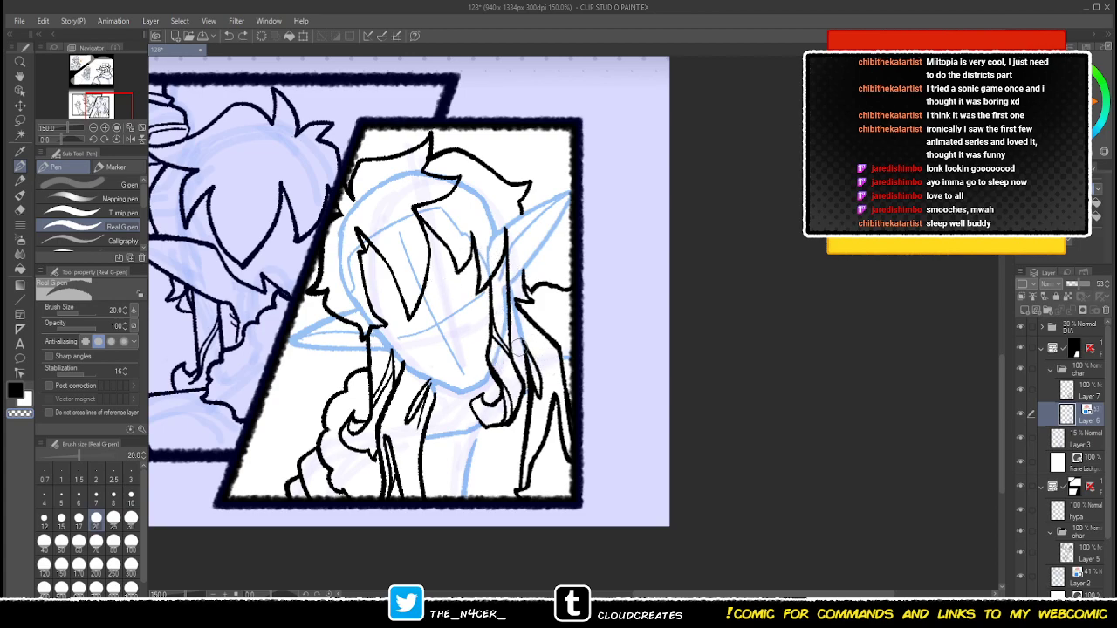
click(1087, 390)
click(16, 391)
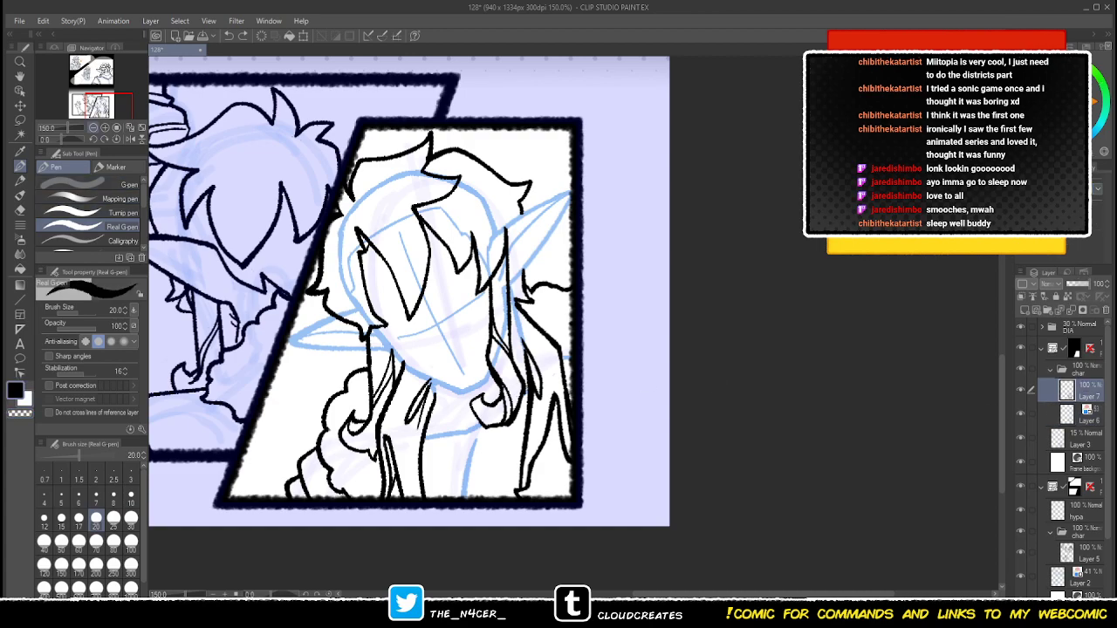
- Erase around the crossing of the blue face guidelines on Layer 6 and redraw the horizontal guideline as a smooth curve
click(105, 140)
click(105, 127)
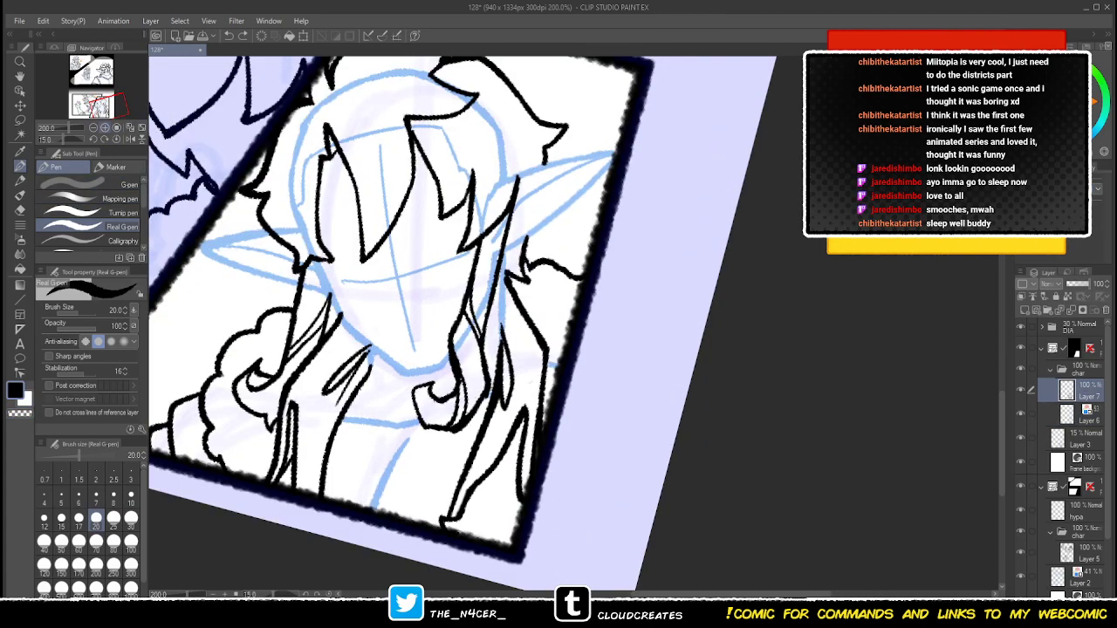
click(116, 140)
key(asciicircum)
key(asciicircum)
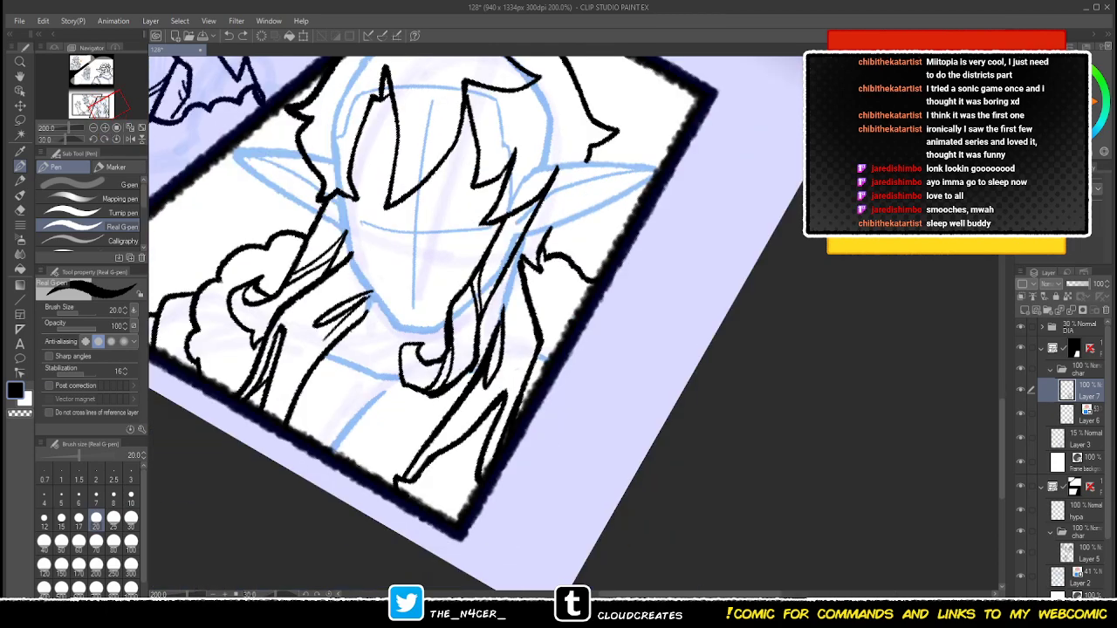
scroll(343, 225, up, 2)
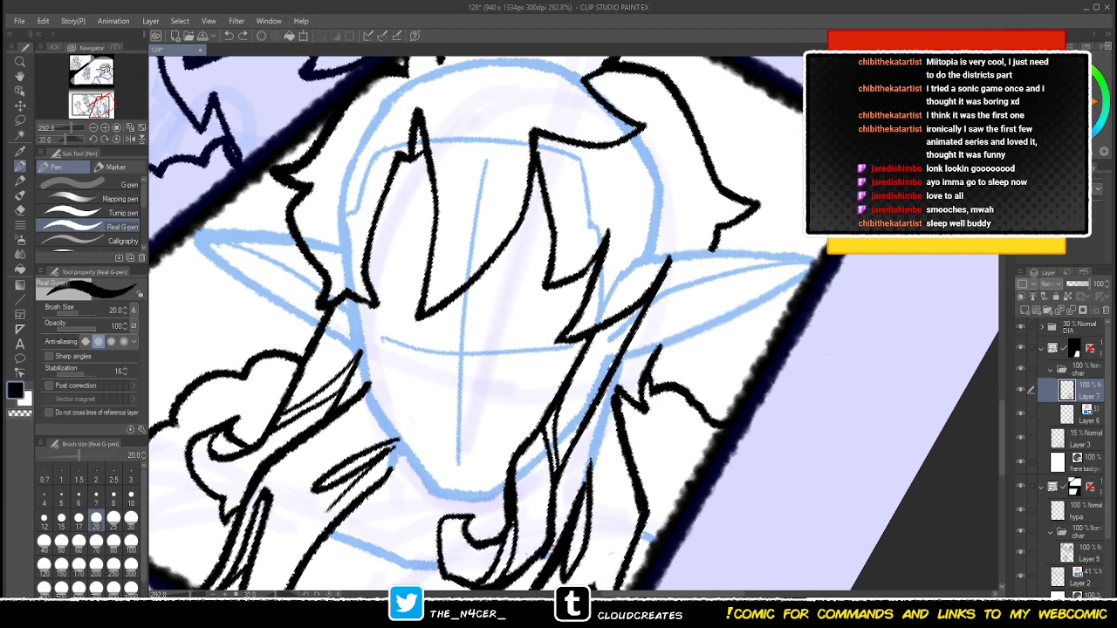
click(1089, 415)
key(c)
mouse_move(389, 344)
mouse_down()
mouse_move(454, 357)
mouse_move(399, 334)
mouse_move(480, 341)
mouse_move(429, 349)
mouse_move(477, 352)
mouse_up()
key(c)
key(ctrl+z)
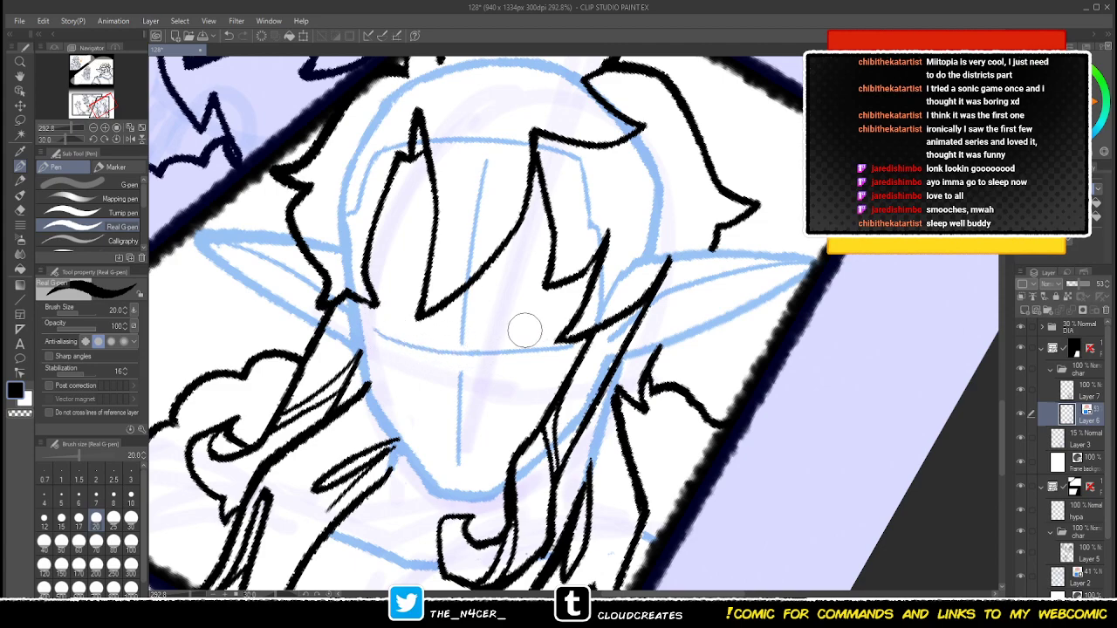
- Ink two thick, flat eyebrows across the fringe on Layer 7, with small frown creases between them
key(alt+bracketright)
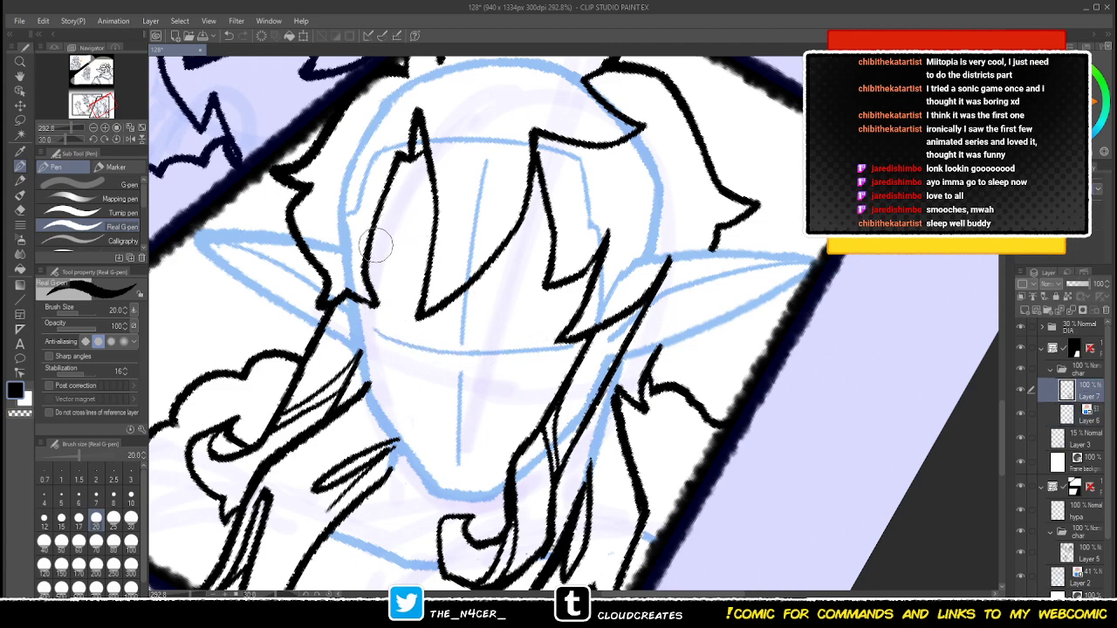
mouse_move(375, 256)
mouse_down()
mouse_move(438, 243)
mouse_move(387, 244)
mouse_move(570, 265)
mouse_up()
mouse_move(476, 247)
mouse_down()
mouse_move(418, 259)
mouse_move(435, 275)
mouse_move(394, 277)
mouse_move(442, 276)
mouse_move(376, 282)
mouse_up()
key(ctrl+z)
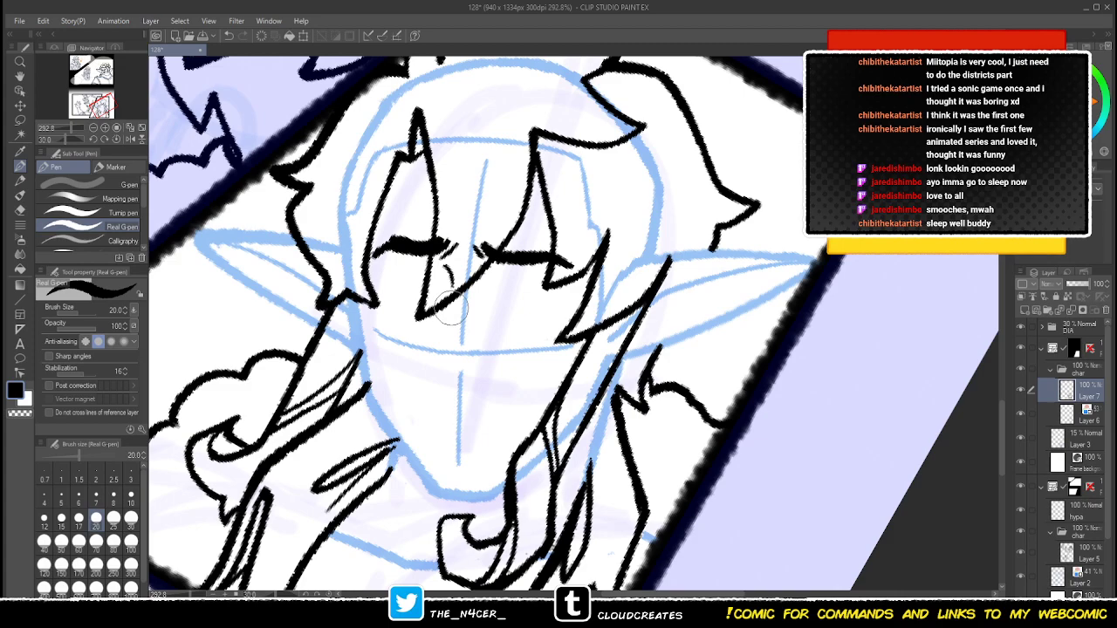
key(ctrl+z)
drag(438, 257, 451, 277)
- Ink the curved base of the nose with its nostrils just below the horizontal guideline
key(c)
key(c)
key(c)
mouse_move(433, 384)
mouse_down()
mouse_move(455, 398)
mouse_move(475, 390)
mouse_up()
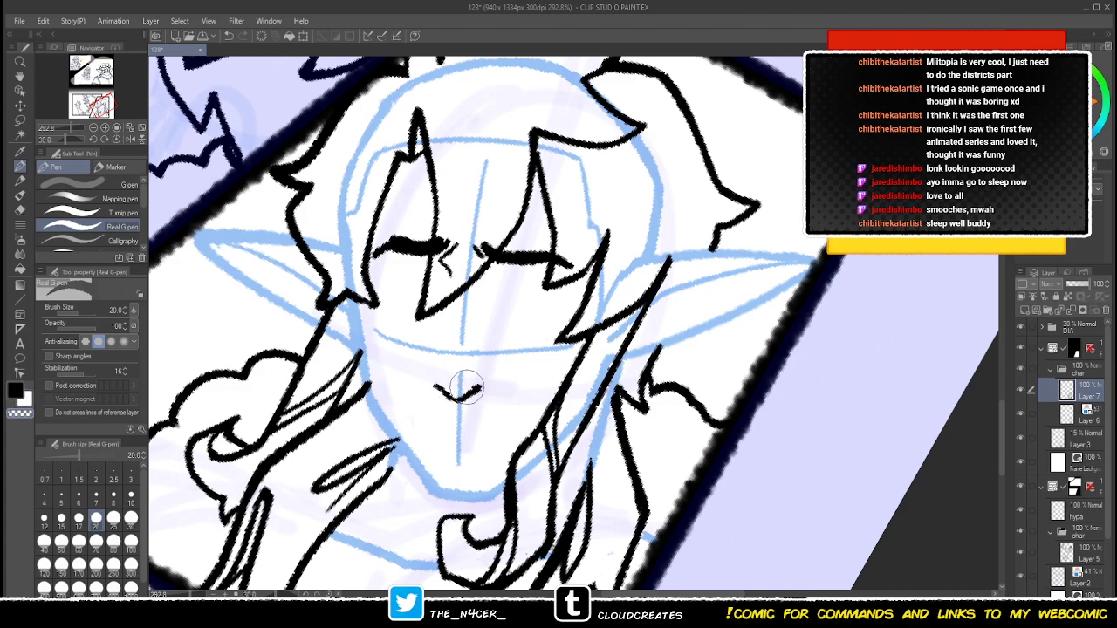
key(x)
drag(490, 395, 492, 388)
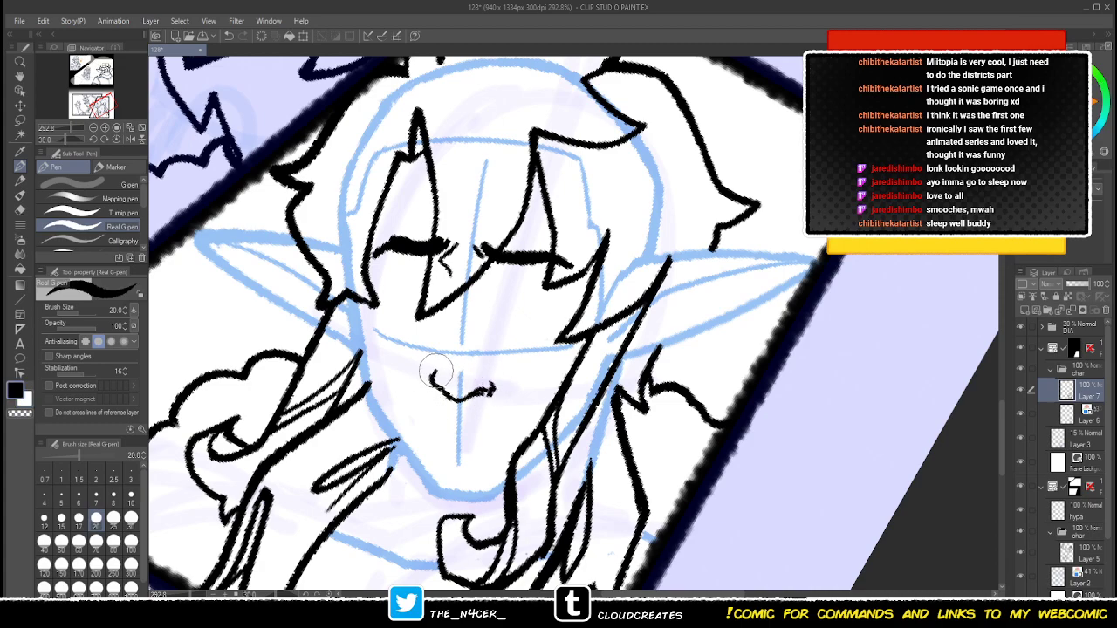
key(c)
drag(435, 374, 429, 383)
key(c)
key(c)
key(c)
key(c)
key(c)
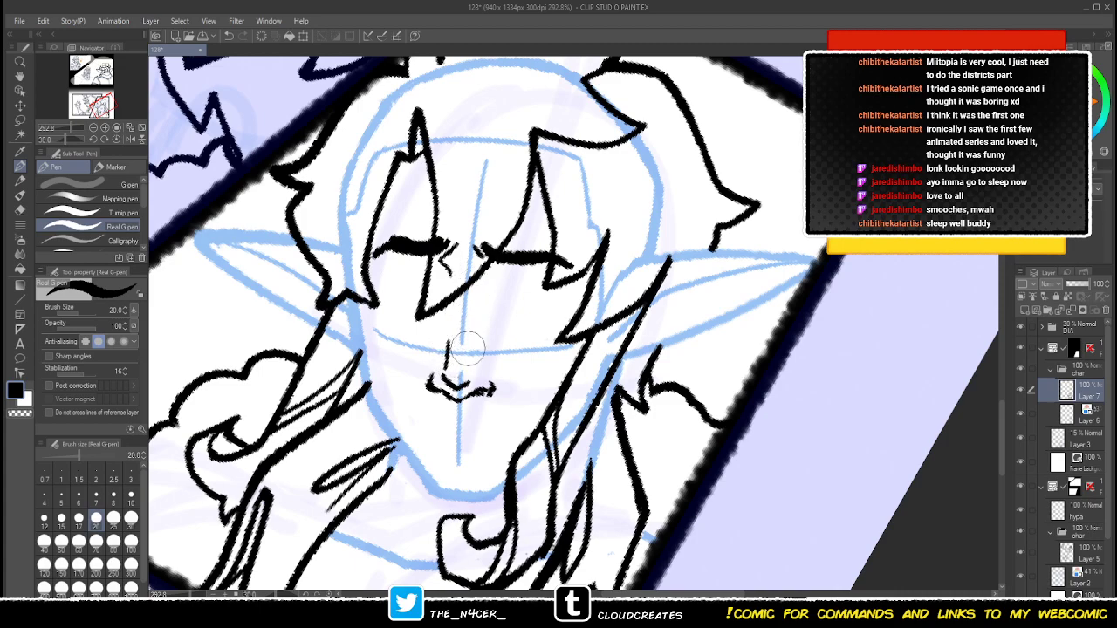
- Ink the bridge line of the nose from below the fringe tip down to the nostril on the smaller-ear side
key(c)
key(c)
drag(449, 342, 442, 370)
key(c)
key(x)
key(x)
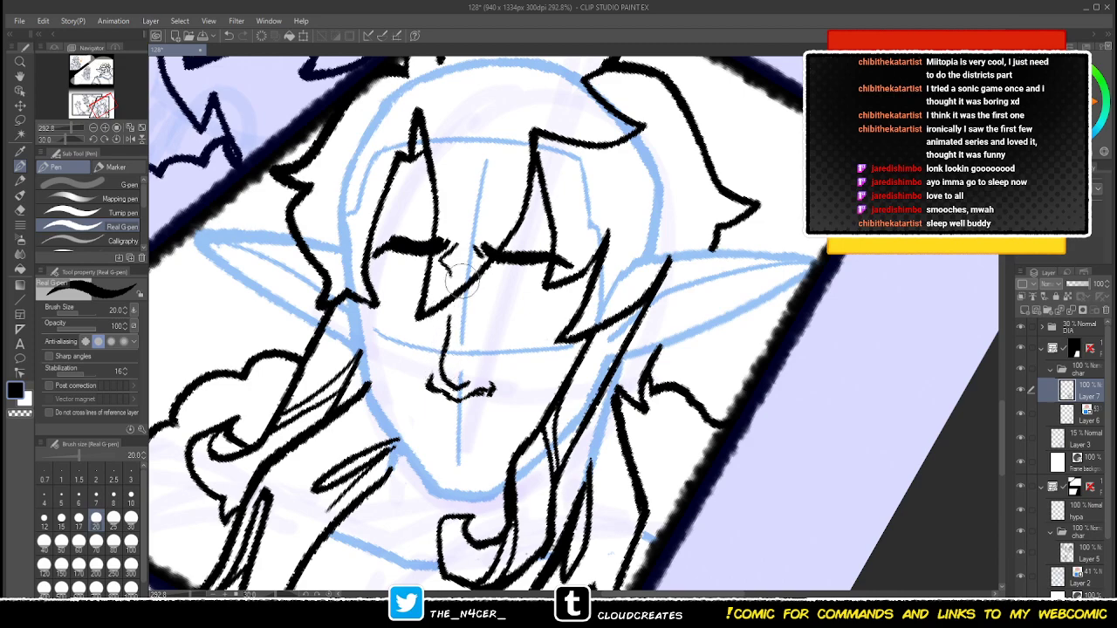
mouse_move(444, 360)
mouse_down()
mouse_move(447, 329)
mouse_move(453, 391)
mouse_move(442, 331)
mouse_up()
key(x)
key(x)
key(c)
- Refine the nostril on the larger-ear side into a rounded curve and touch up the frown crease between the eyebrows
drag(456, 389, 471, 373)
key(c)
drag(447, 266, 455, 282)
key(c)
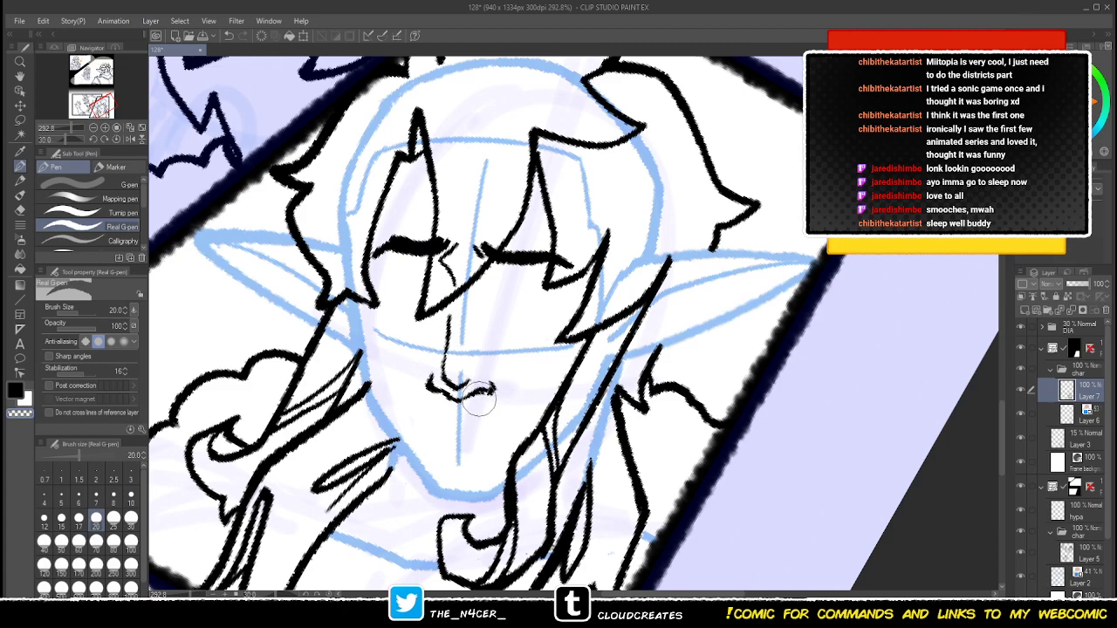
key(c)
drag(489, 377, 489, 393)
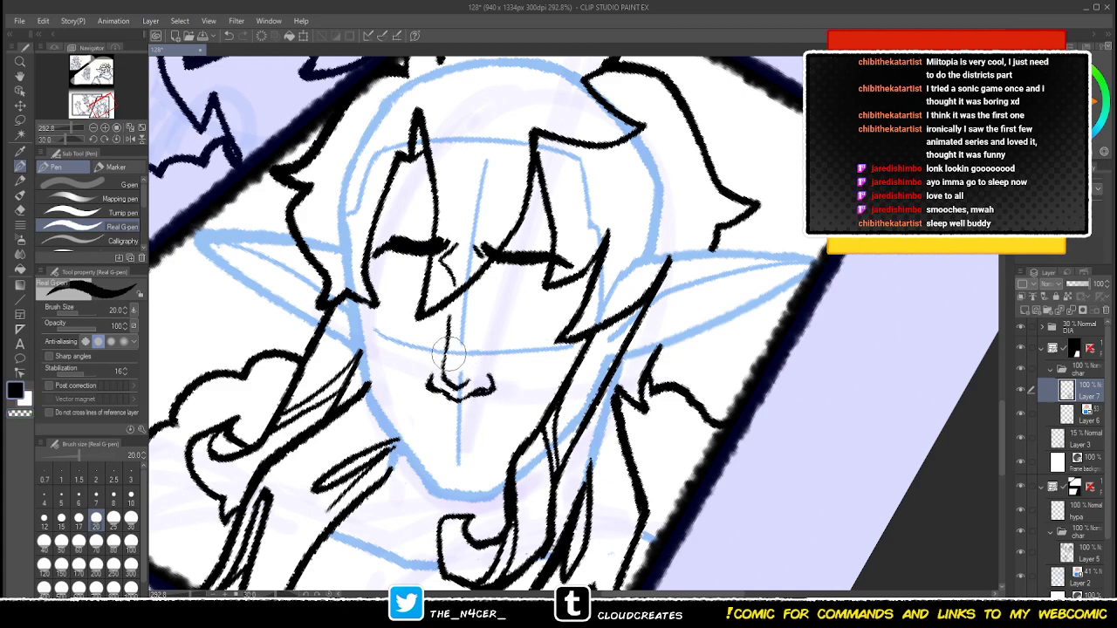
mouse_move(456, 251)
mouse_down()
mouse_move(424, 256)
mouse_move(434, 279)
mouse_move(473, 250)
mouse_up()
key(c)
drag(446, 287, 439, 294)
- Try to erase the eyebrows where they cross the fringe and hollow them out into outlined shapes
mouse_move(559, 271)
mouse_down()
mouse_move(539, 281)
mouse_move(544, 264)
mouse_up()
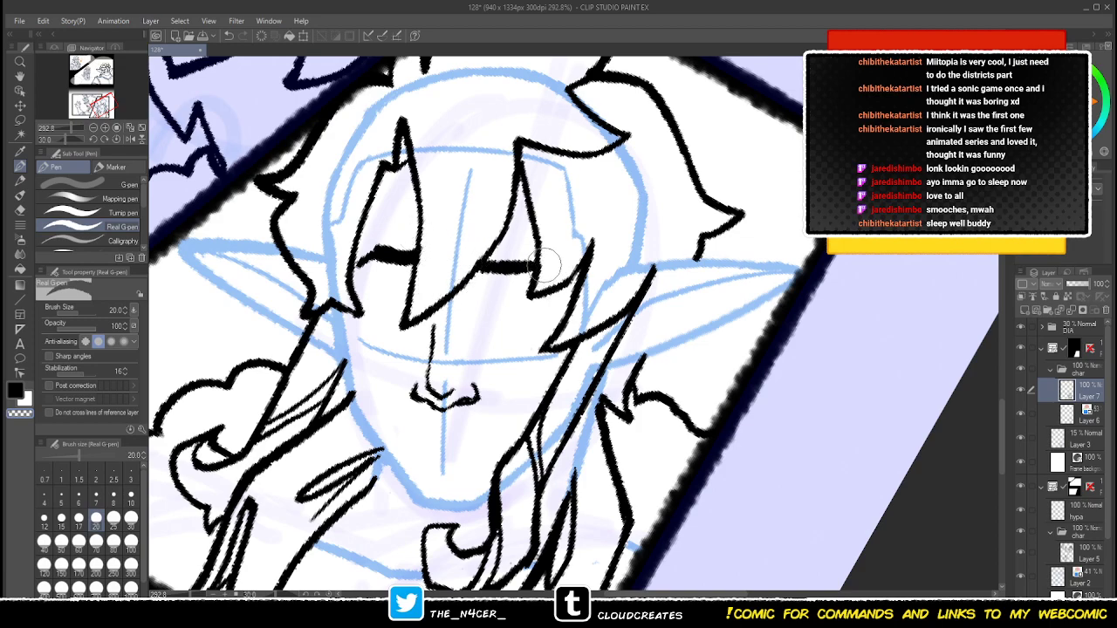
key(c)
key(c)
mouse_move(364, 251)
mouse_down()
mouse_move(364, 260)
mouse_move(378, 248)
mouse_move(410, 256)
mouse_move(368, 251)
mouse_move(413, 260)
mouse_move(389, 248)
mouse_up()
key(c)
key(c)
key(c)
key(ctrl+z)
key(c)
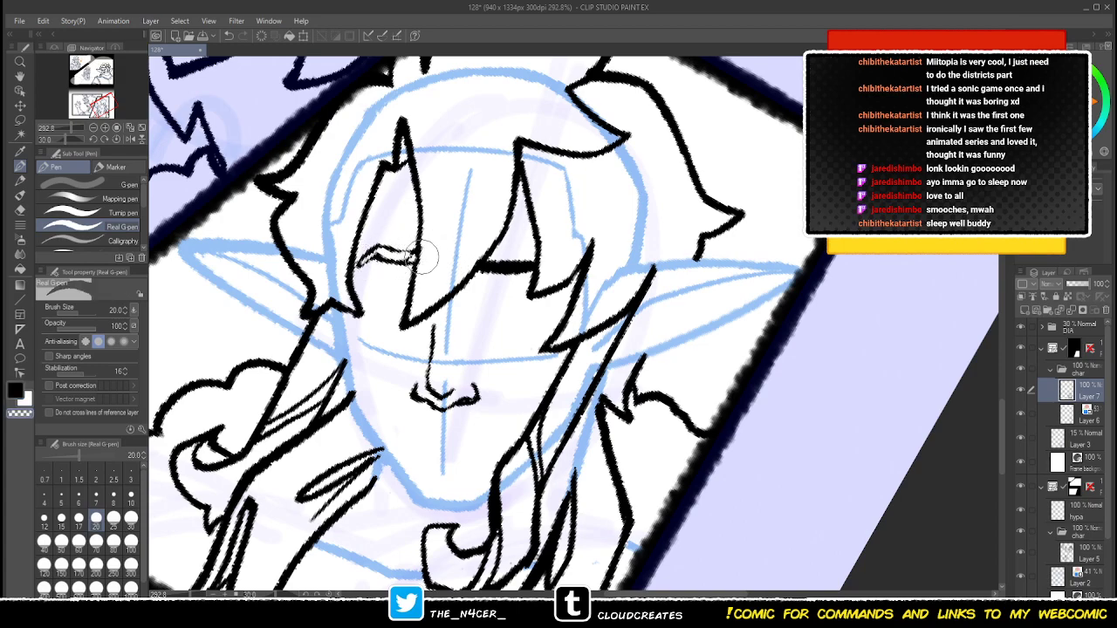
key(c)
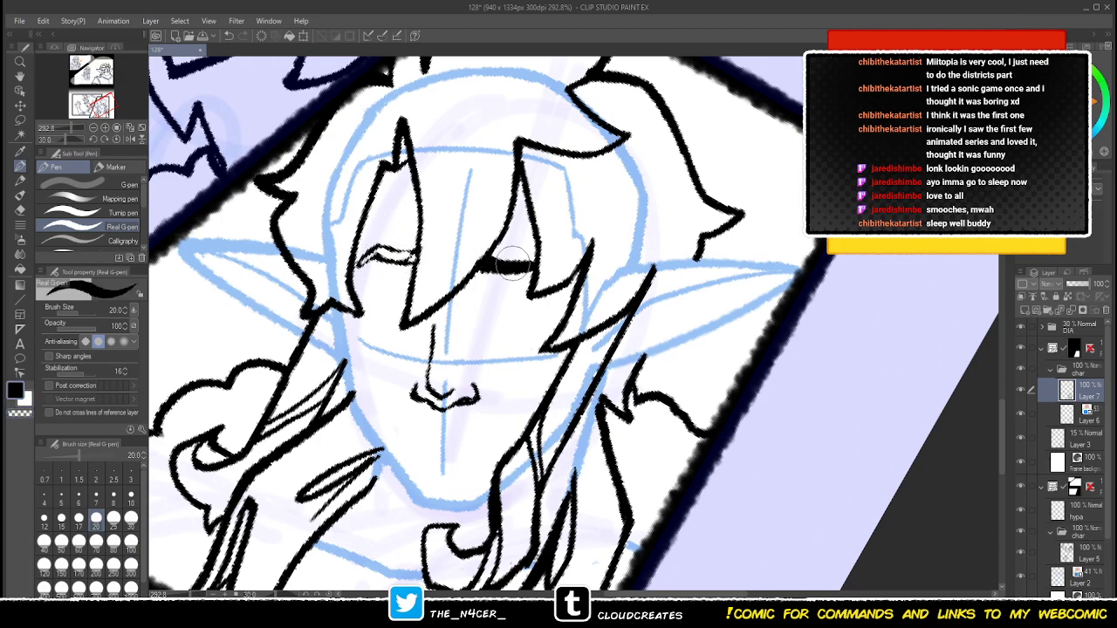
key(c)
drag(480, 262, 532, 267)
key(x)
key(x)
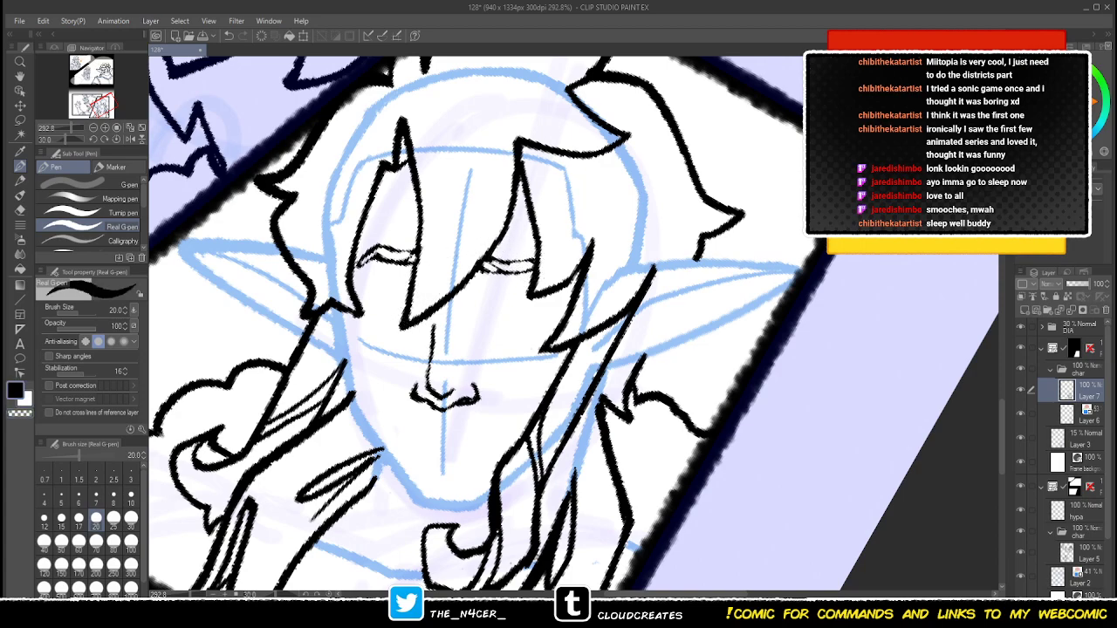
- Undo the eyebrow trimming and hollowing back to the solid eyebrows with frown creases
drag(433, 346, 426, 330)
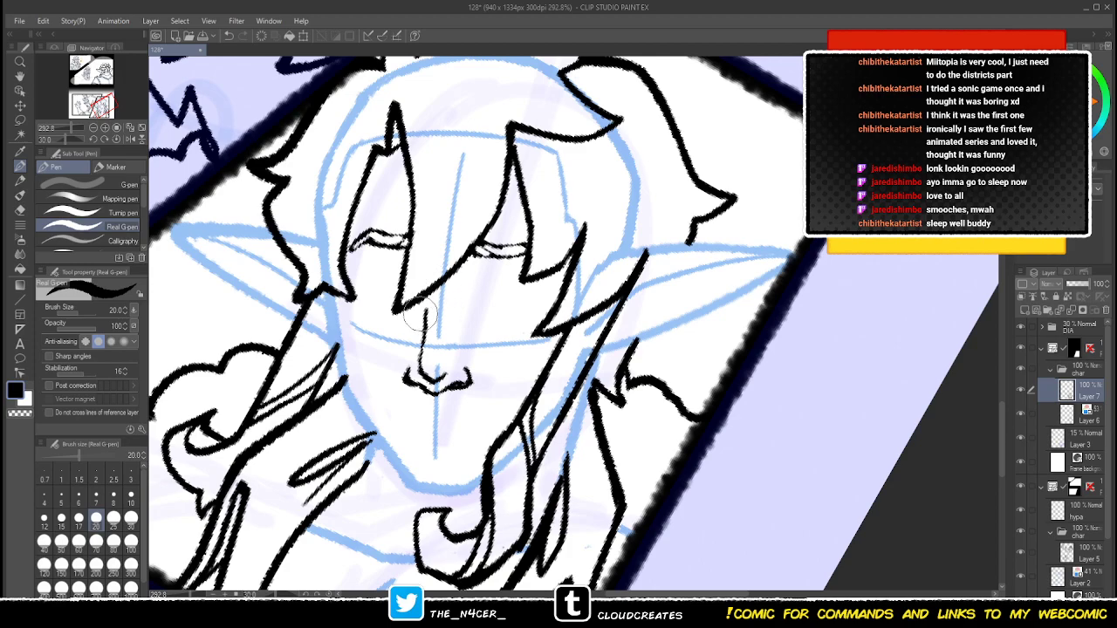
key(ctrl+z)
key(ctrl+z)
key(ctrl+z)
key(ctrl+z)
key(ctrl+z)
key(ctrl+z)
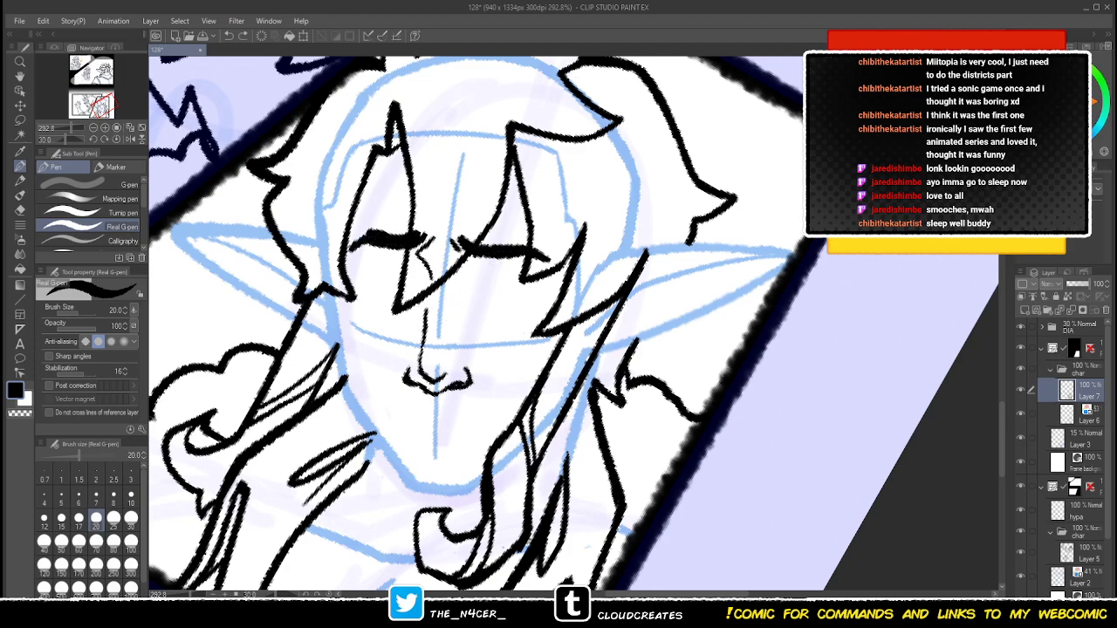
- Reshape the upper edge of the eyebrow on the smaller-ear side
key(x)
key(c)
drag(369, 229, 418, 231)
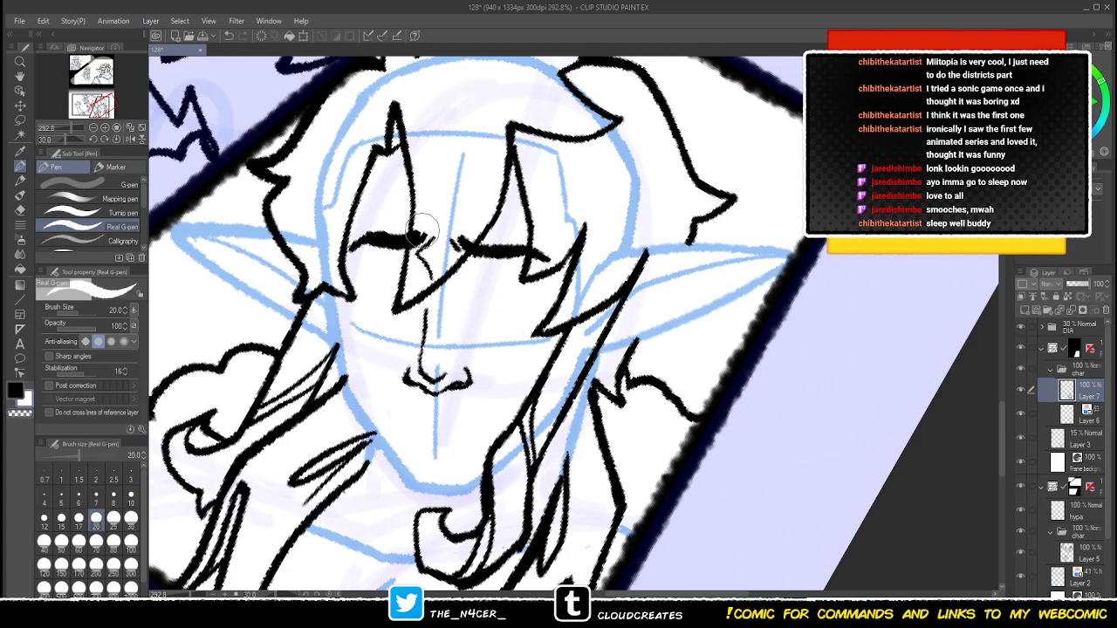
- Ink the upper and lower lid lines of both half-closed eyes beneath the eyebrows, redoing the first eye's lower lid
mouse_move(352, 263)
mouse_down()
mouse_move(414, 274)
mouse_move(388, 263)
mouse_move(365, 275)
mouse_move(405, 287)
mouse_up()
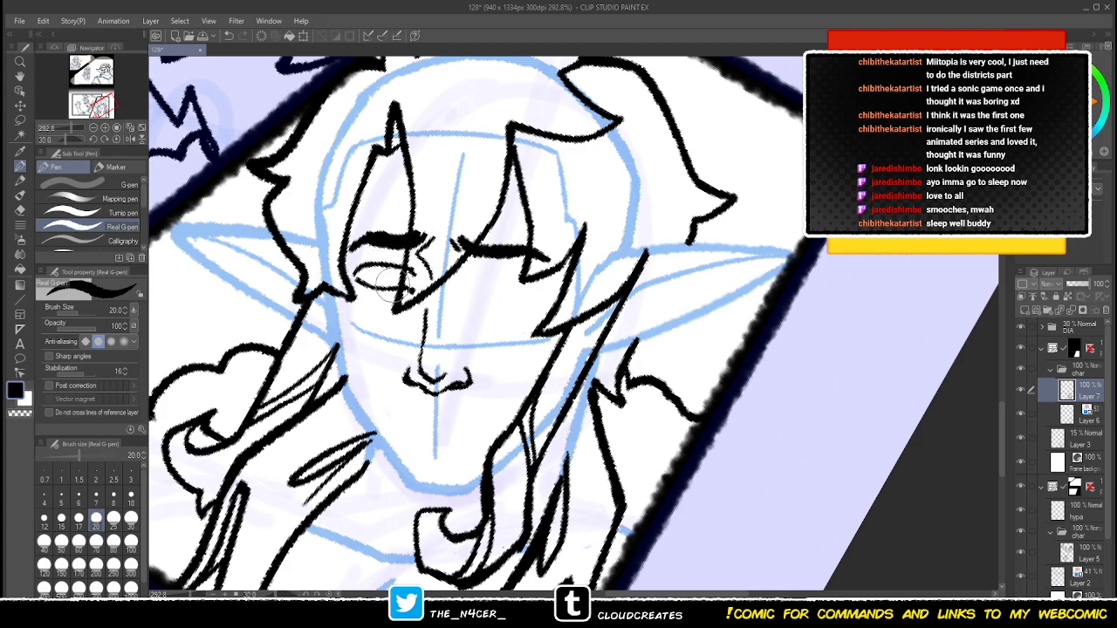
key(ctrl+z)
mouse_move(364, 274)
mouse_down()
mouse_move(364, 284)
mouse_move(406, 293)
mouse_move(424, 278)
mouse_up()
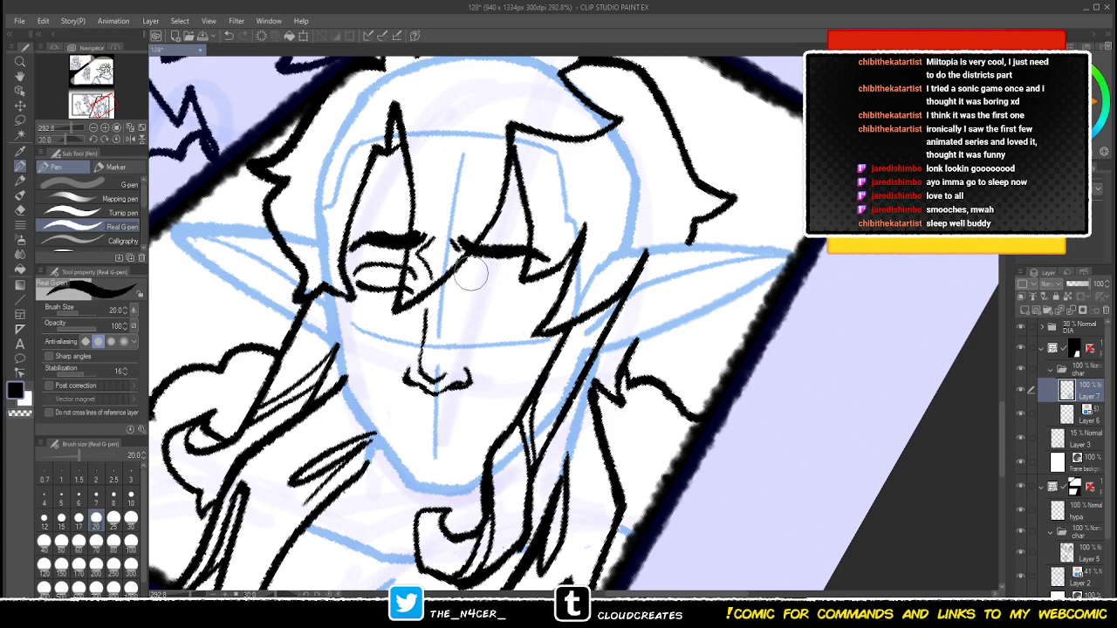
drag(456, 255, 534, 263)
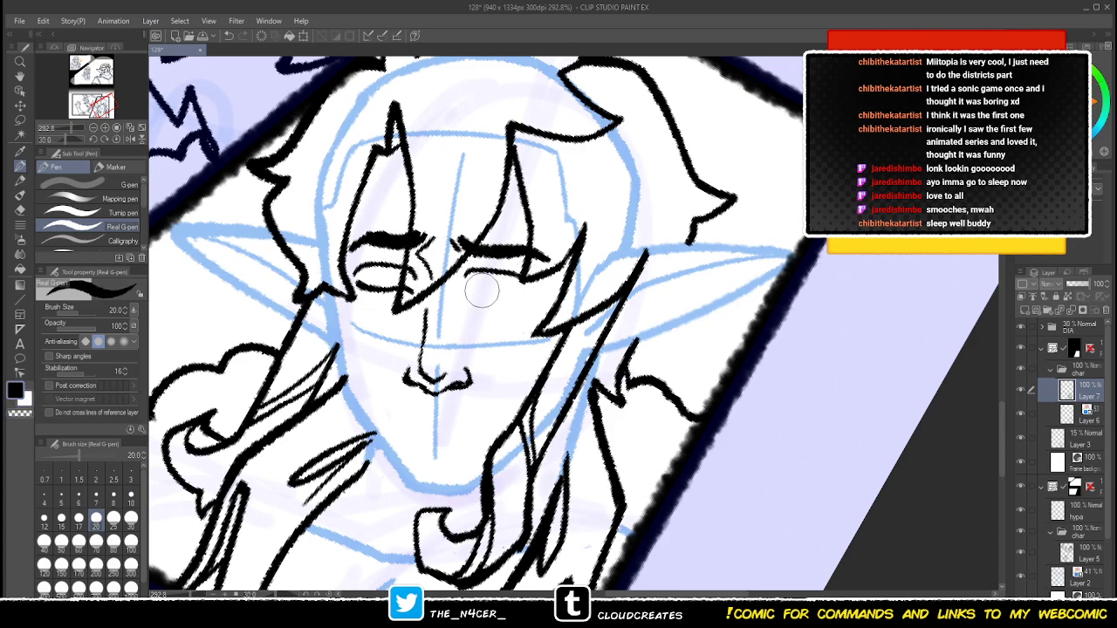
drag(464, 290, 534, 281)
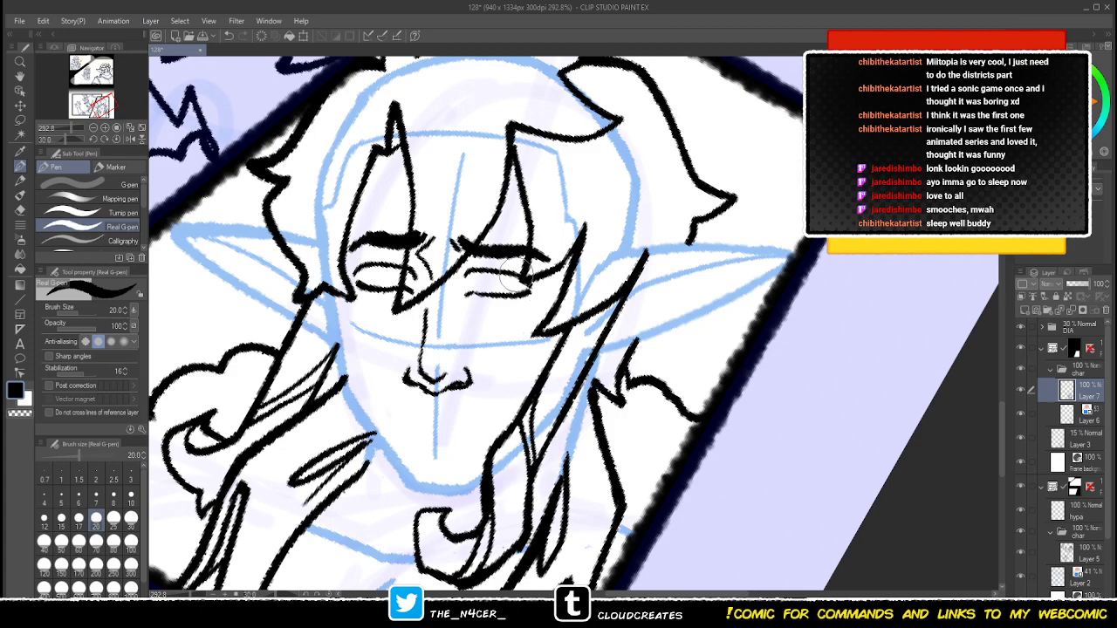
- Flip the canvas horizontally, lasso the eye on the smaller-ear side and nudge it slightly with Transform
click(130, 139)
drag(575, 294, 309, 313)
click(20, 120)
drag(523, 314, 546, 314)
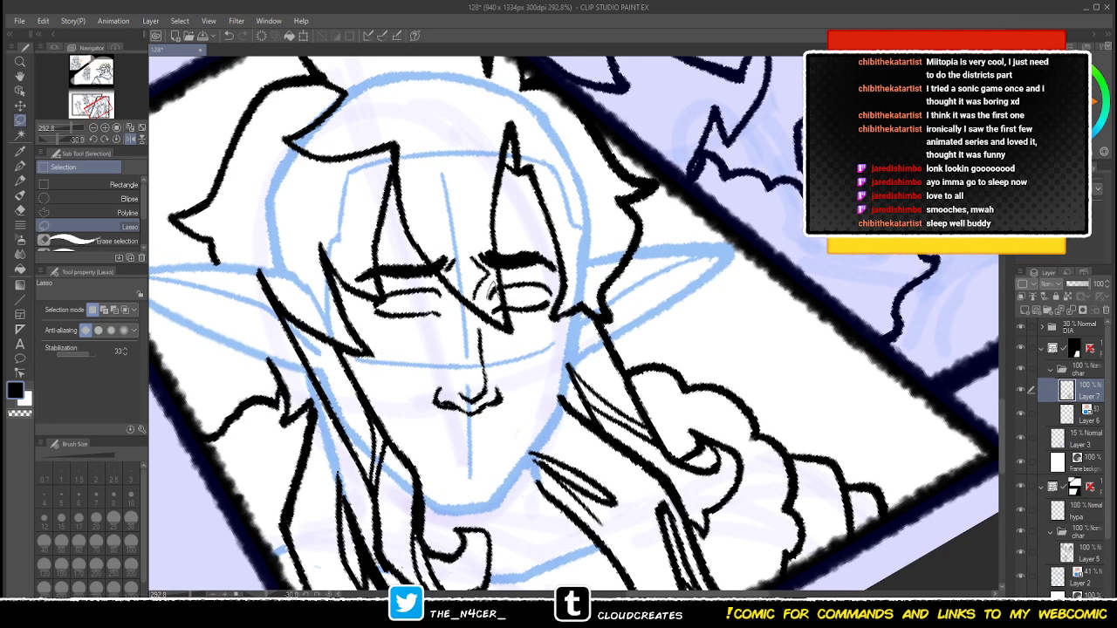
mouse_move(482, 279)
mouse_down()
mouse_move(525, 276)
mouse_move(553, 284)
mouse_move(548, 312)
mouse_move(501, 305)
mouse_up()
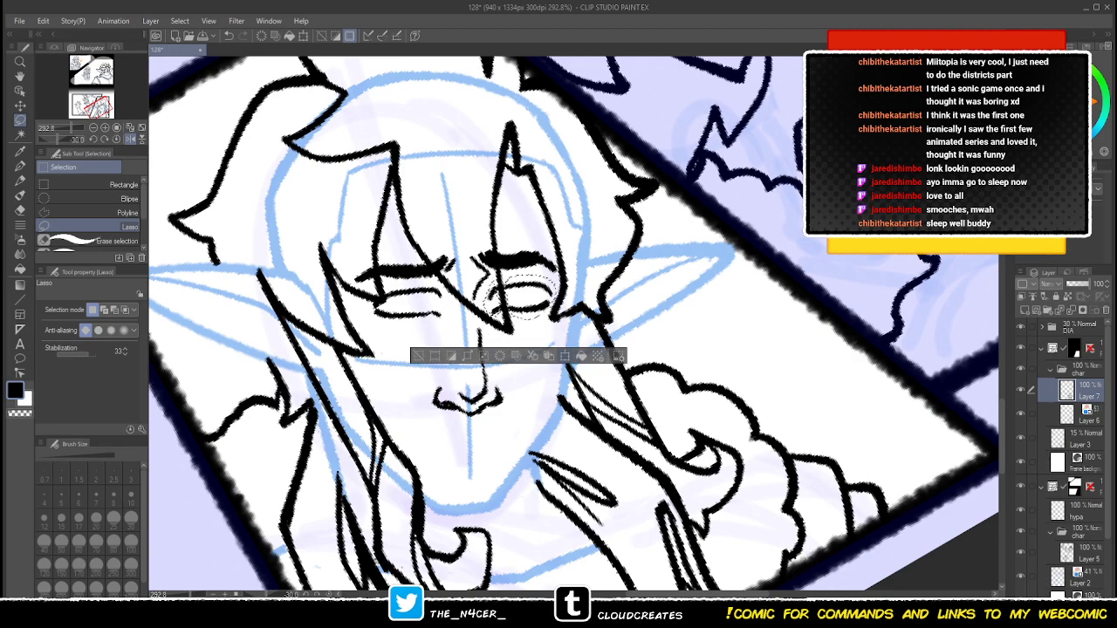
key(ctrl+t)
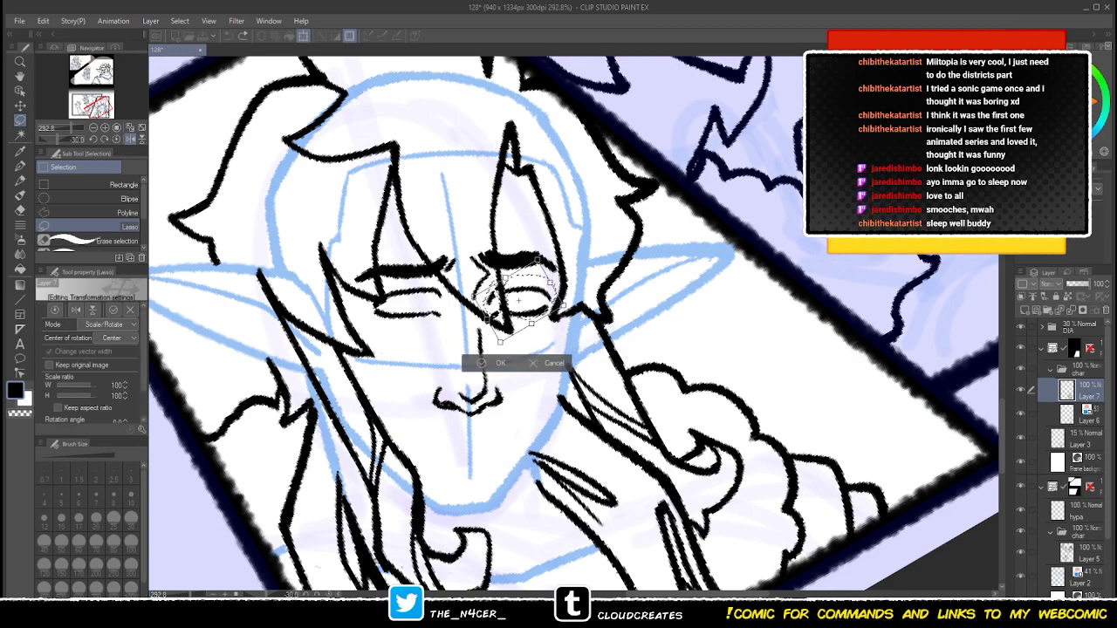
key(Return)
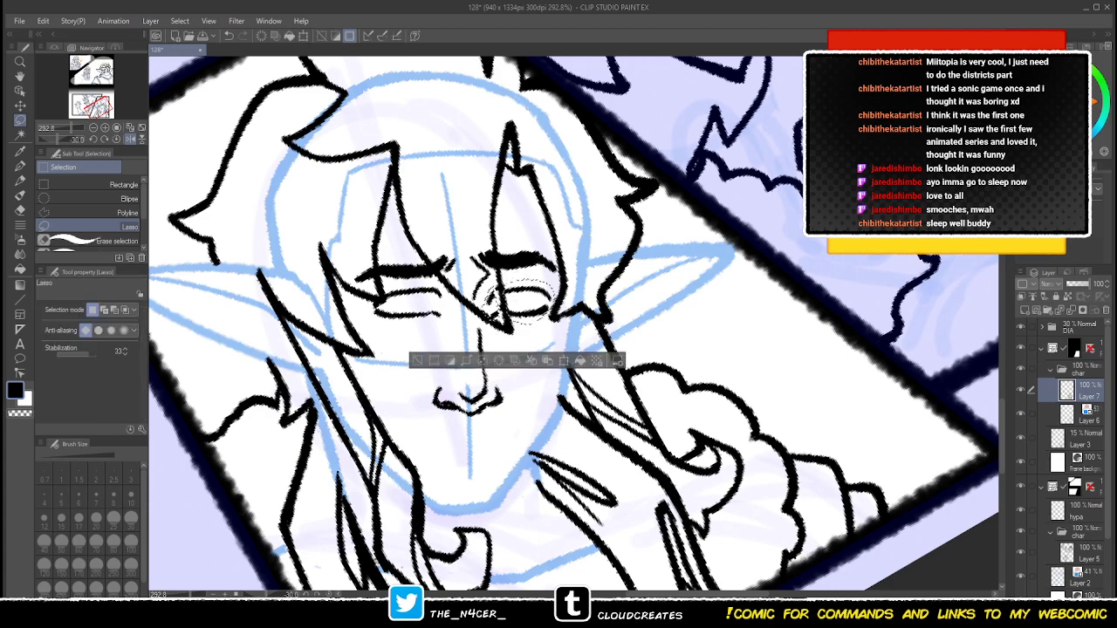
- Thin and reshape the eyebrow on the smaller-ear side into an arch by alternately inking and erasing its edges
key(p)
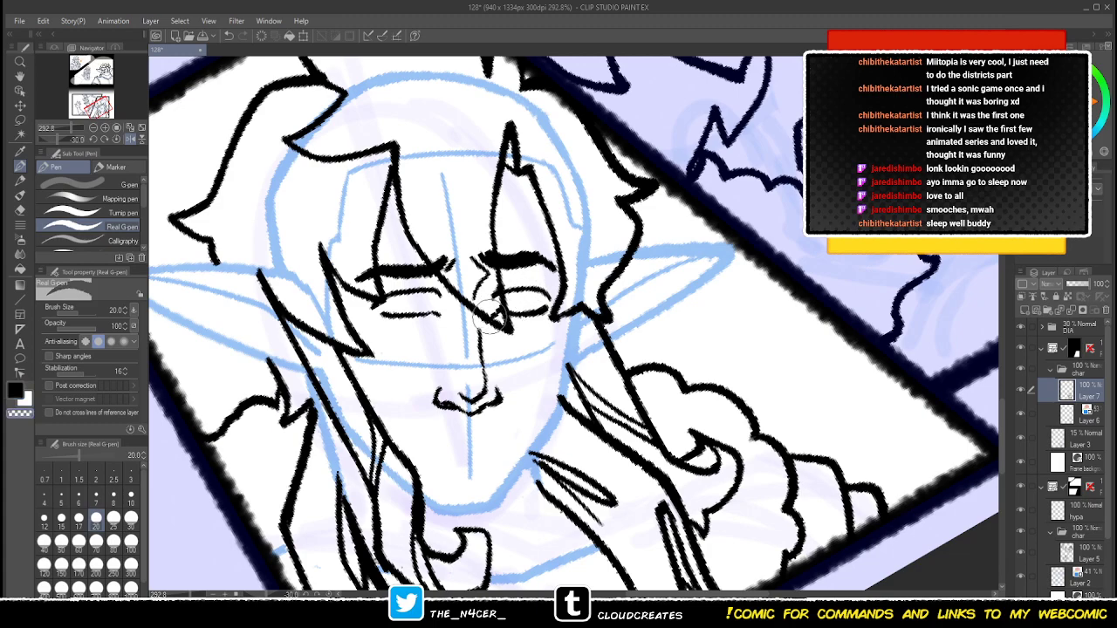
drag(500, 325, 481, 293)
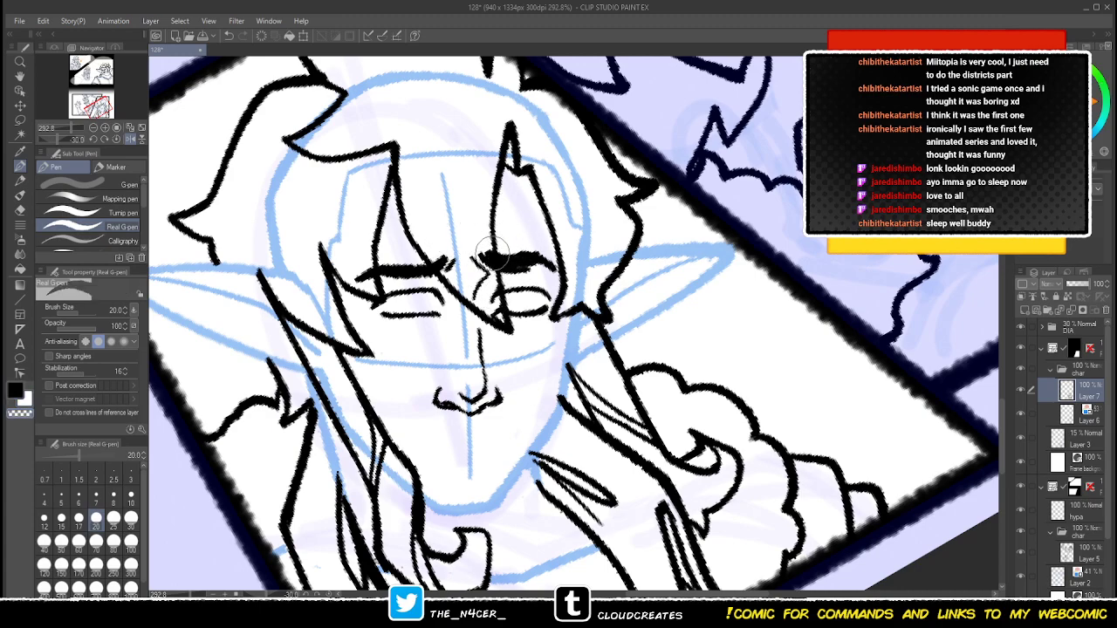
key(c)
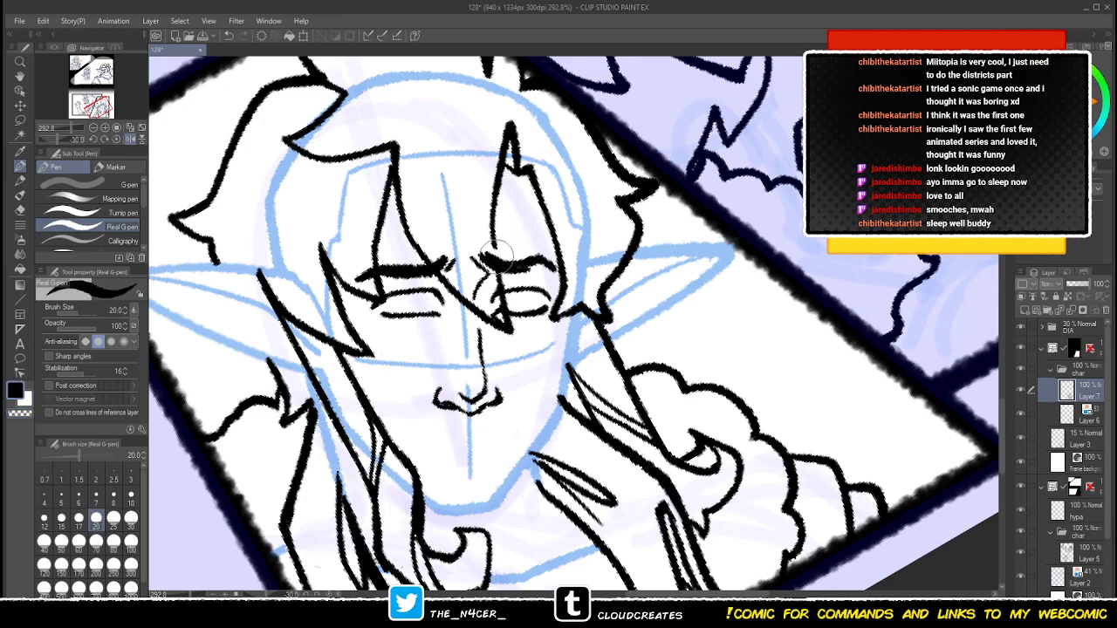
key(c)
mouse_move(518, 277)
mouse_down()
mouse_move(549, 257)
mouse_move(555, 272)
mouse_move(551, 259)
mouse_move(541, 263)
mouse_move(553, 275)
mouse_move(530, 253)
mouse_up()
key(c)
key(c)
key(c)
key(c)
key(c)
key(c)
key(c)
key(c)
- Touch up the ends of both eyebrows and clean up the crease beside the eye on the smaller-ear side
mouse_move(381, 266)
mouse_down()
mouse_move(352, 284)
mouse_move(377, 268)
mouse_up()
key(c)
key(c)
key(c)
mouse_move(551, 279)
mouse_down()
mouse_move(535, 258)
mouse_move(553, 272)
mouse_up()
key(c)
key(c)
key(c)
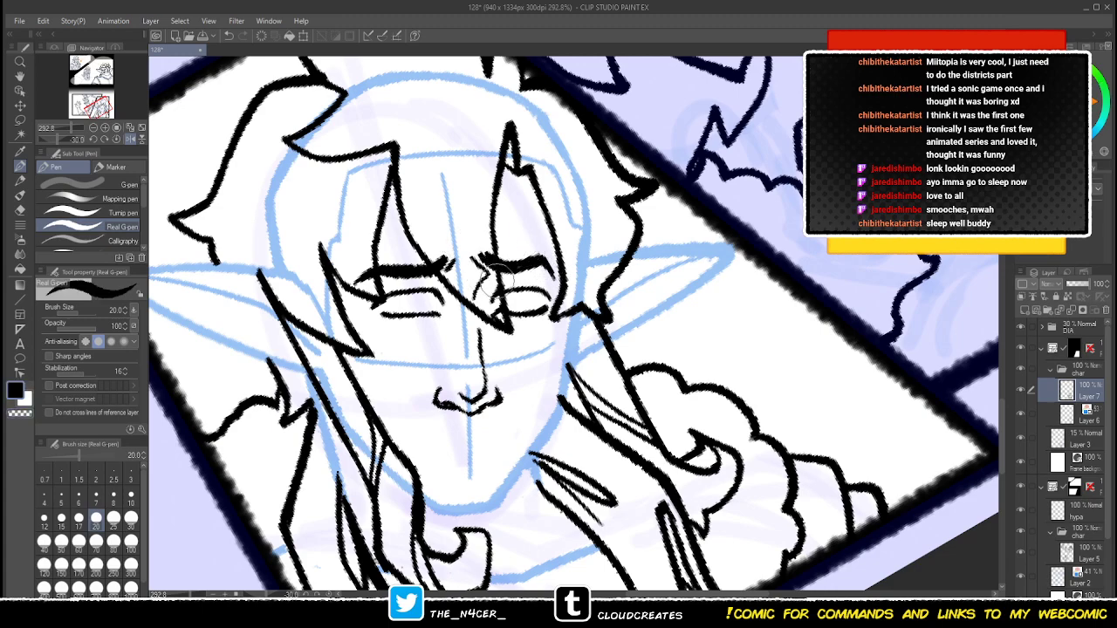
mouse_move(489, 284)
mouse_down()
mouse_move(476, 262)
mouse_move(491, 275)
mouse_up()
key(c)
key(c)
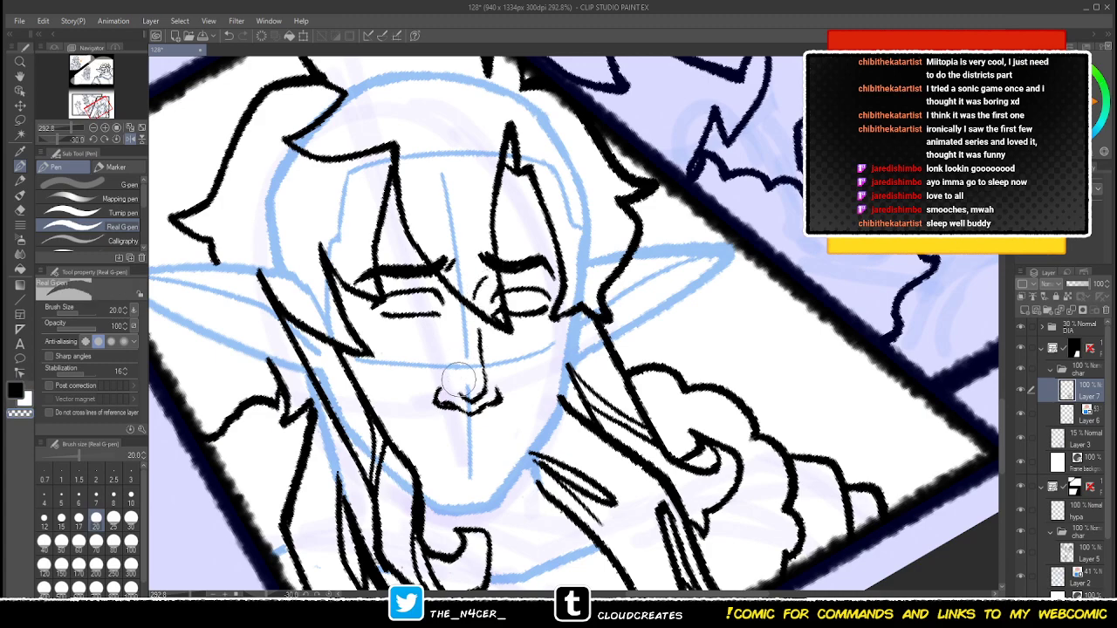
- Clean up the nose's tip and nostril lines and touch up the lower lids of both eyes
drag(453, 405, 439, 399)
key(c)
drag(517, 318, 546, 311)
key(ctrl+z)
key(c)
key(c)
key(c)
key(c)
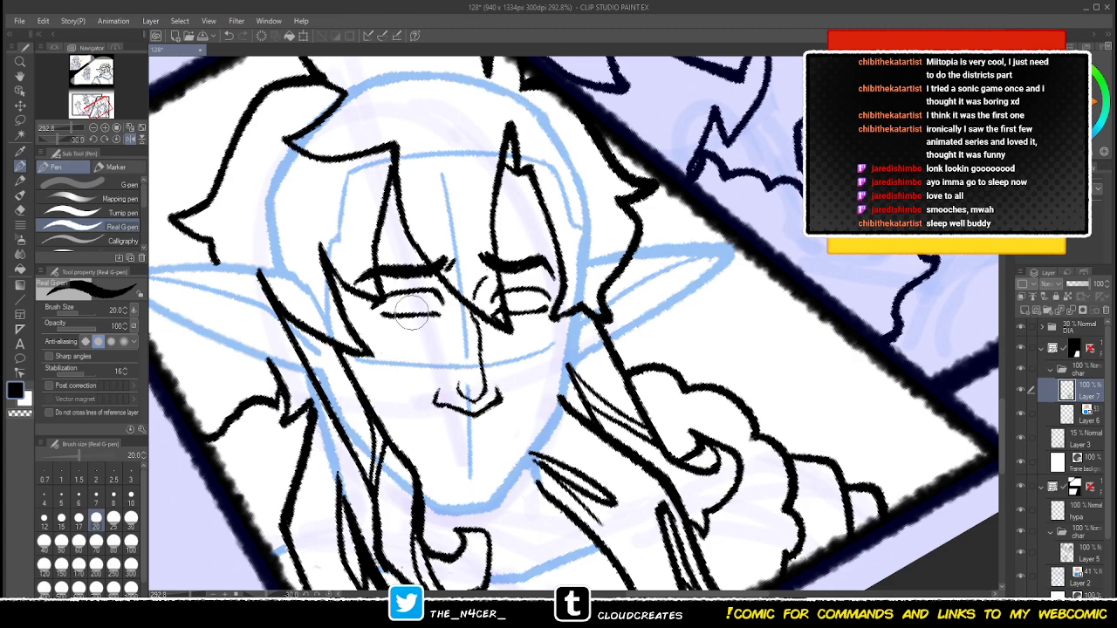
drag(377, 301, 404, 320)
drag(458, 414, 443, 380)
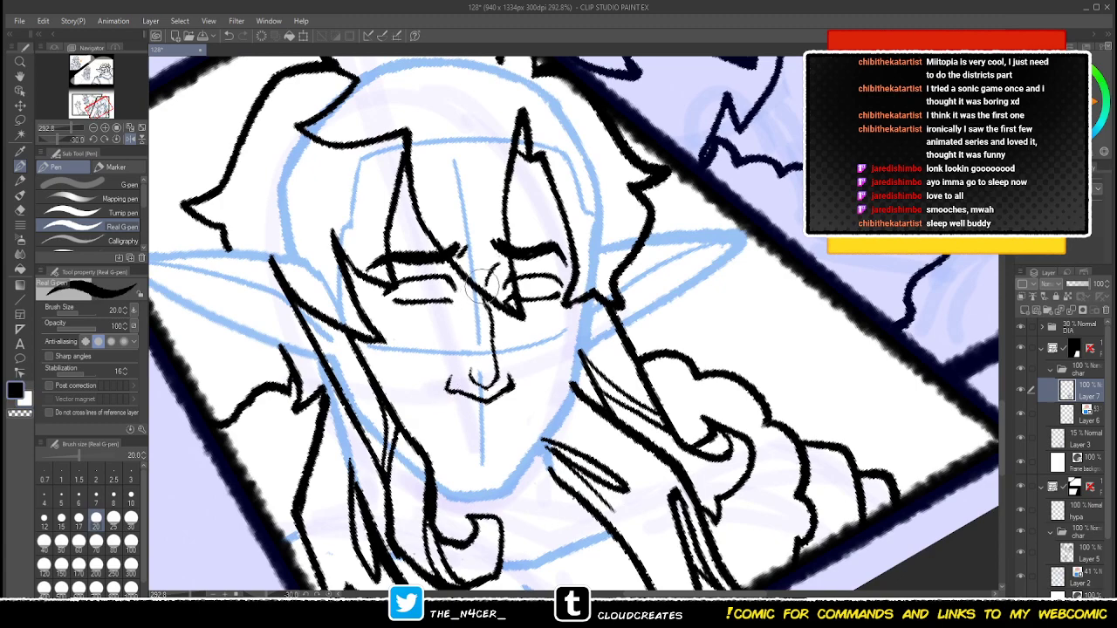
- Touch up the end of the hair lock beside the jaw on the smaller-ear side
key(c)
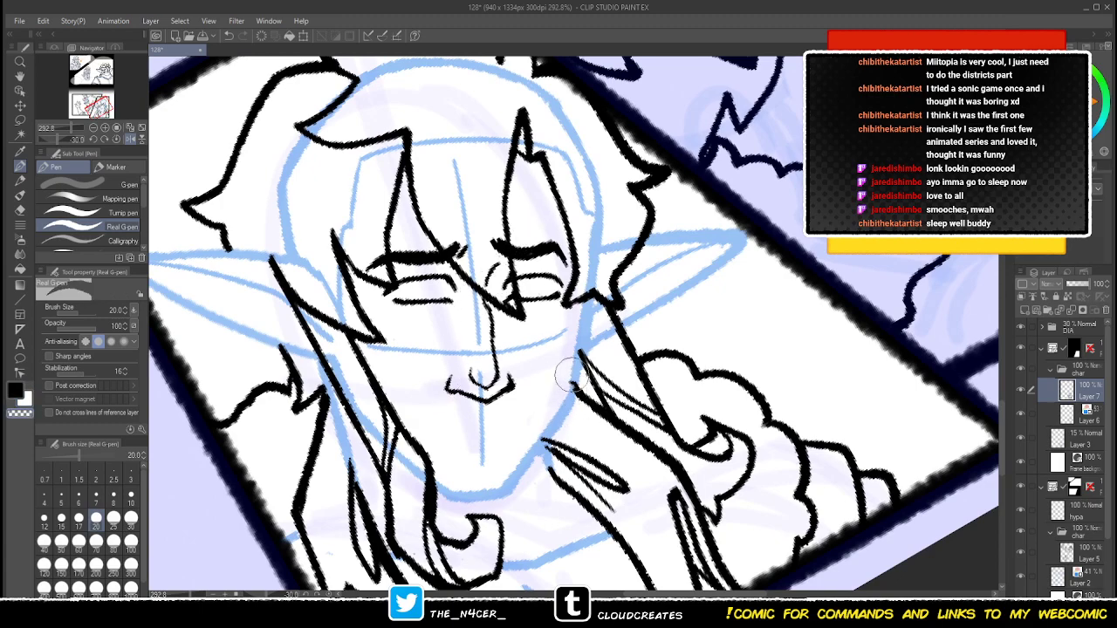
key(c)
key(c)
key(c)
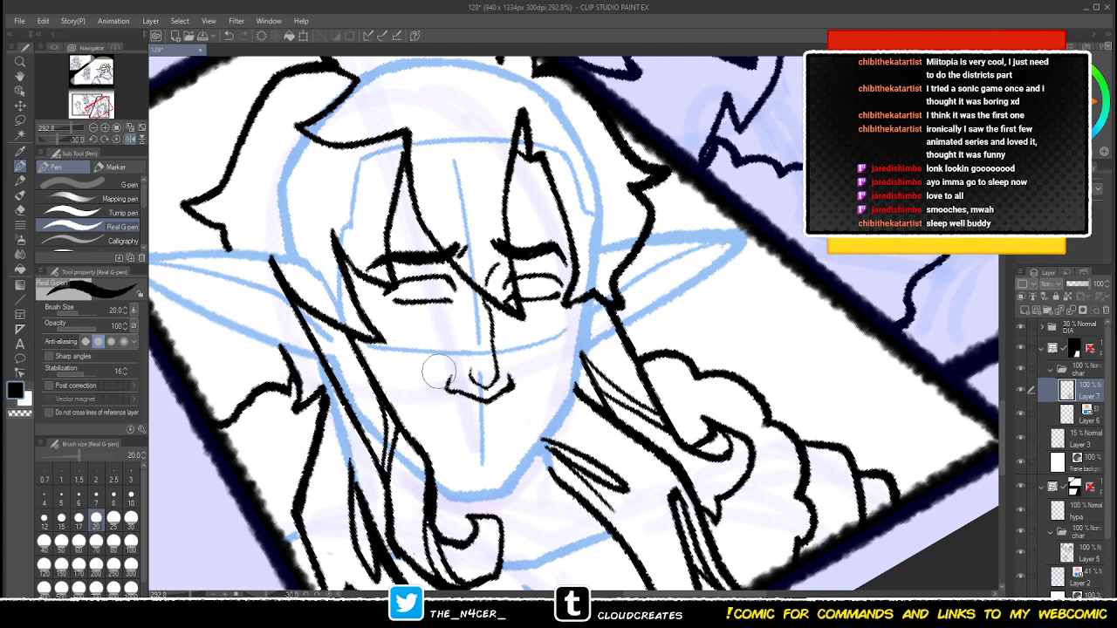
drag(439, 372, 453, 311)
key(c)
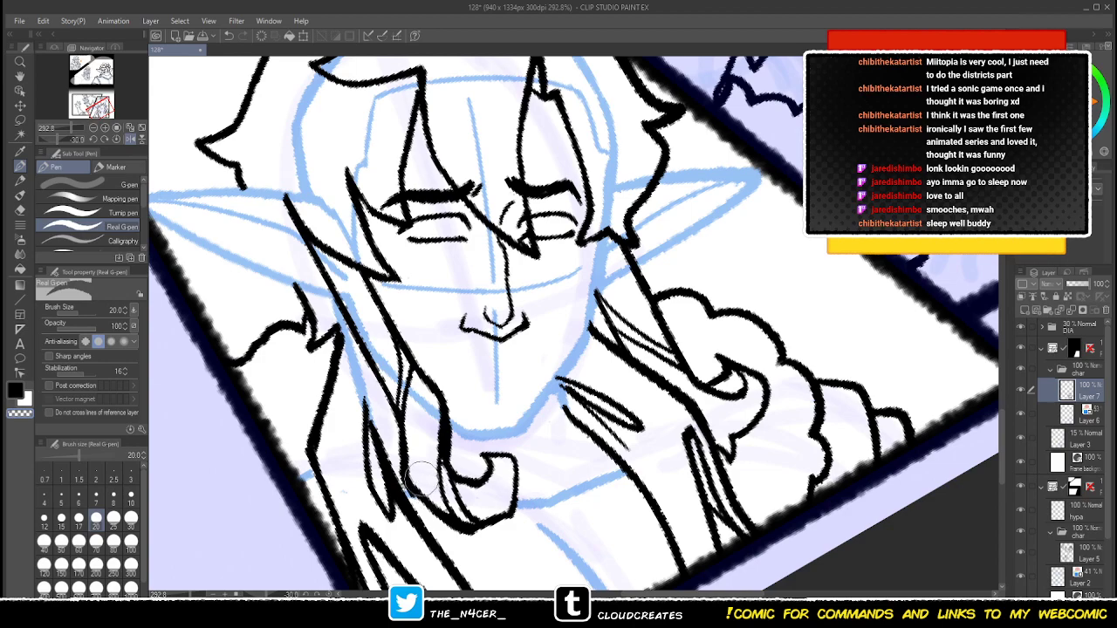
- Ink the closed mouth line below the nose on Layer 7 and taper its corner
click(1088, 416)
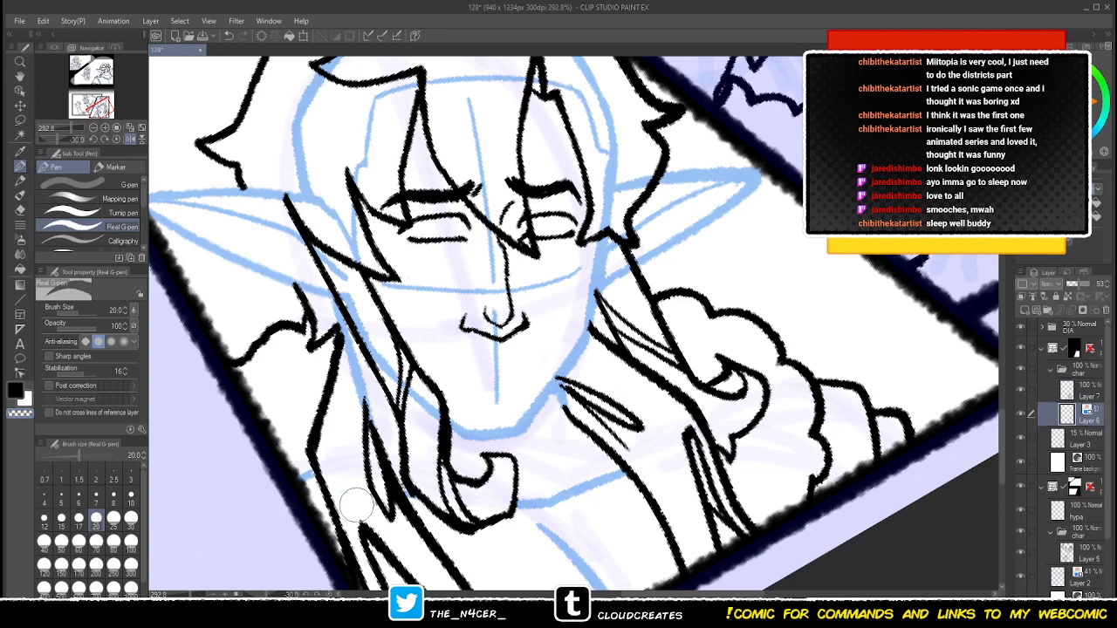
click(1088, 391)
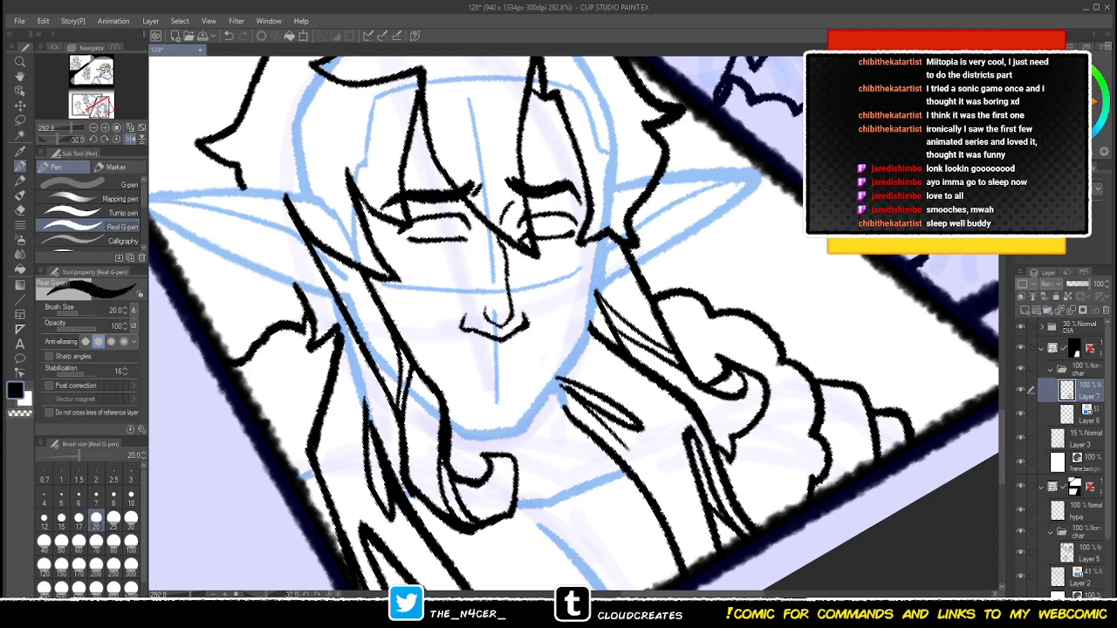
drag(564, 354, 543, 392)
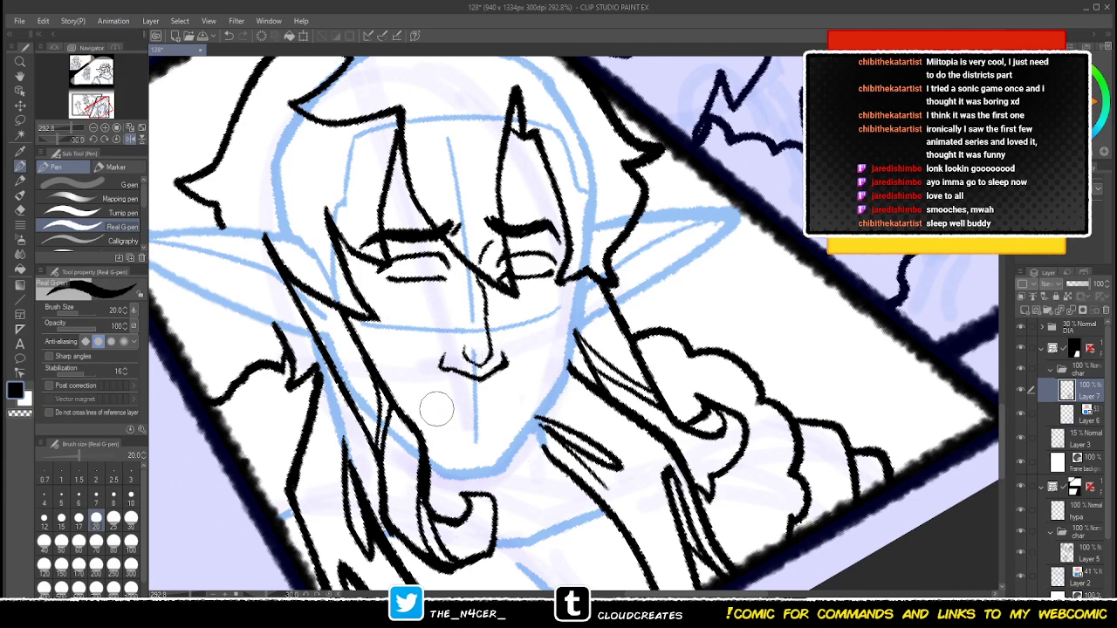
mouse_move(430, 405)
mouse_down()
mouse_move(468, 400)
mouse_move(447, 401)
mouse_up()
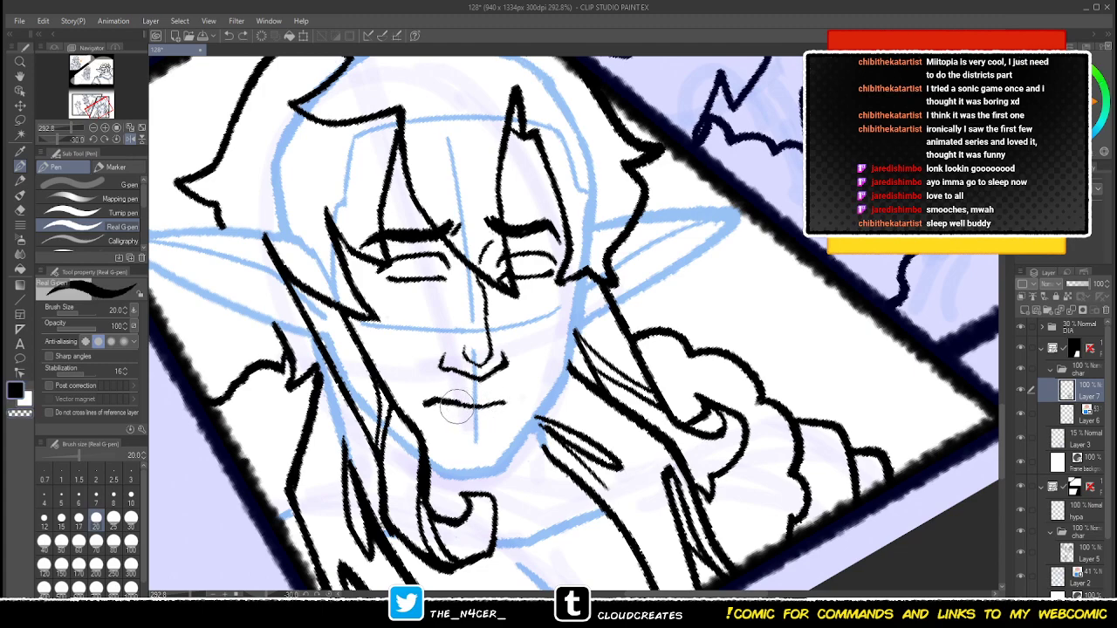
key(c)
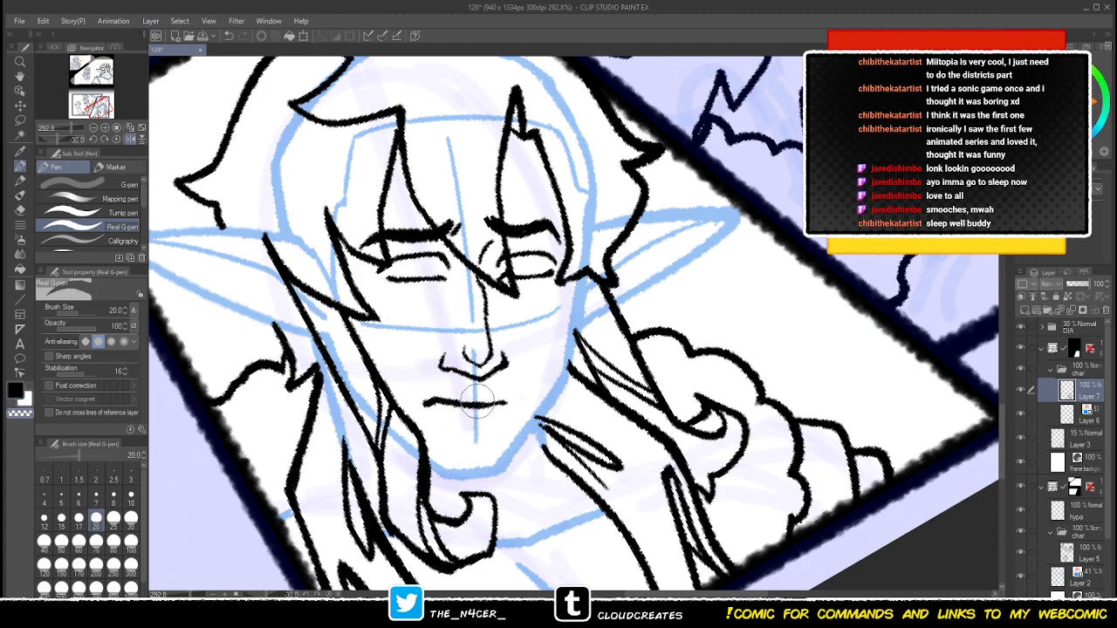
key(c)
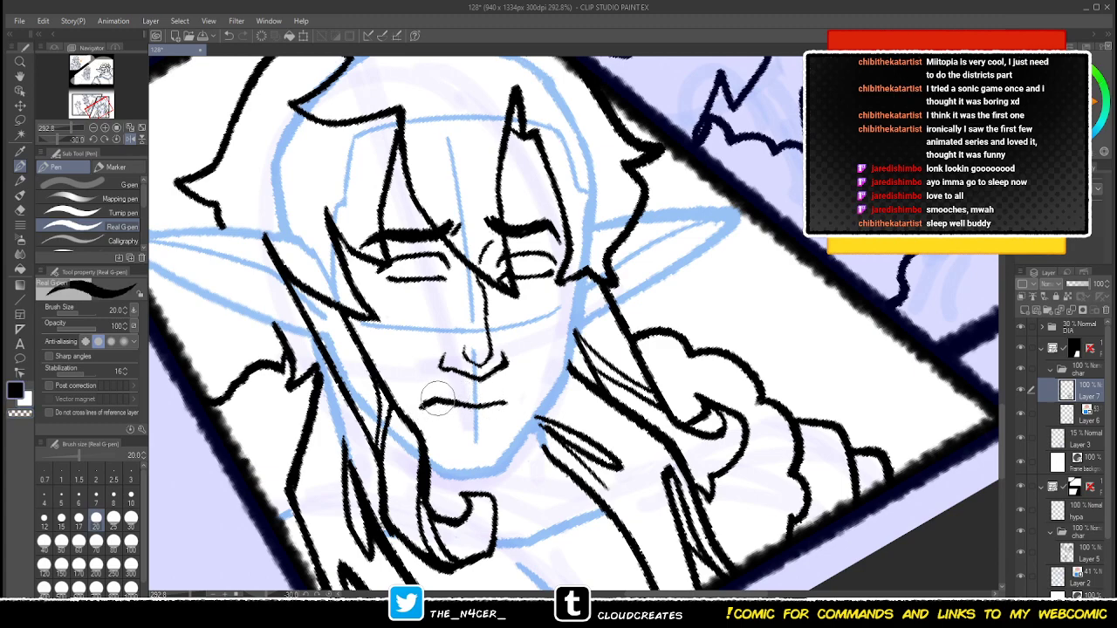
key(c)
key(c)
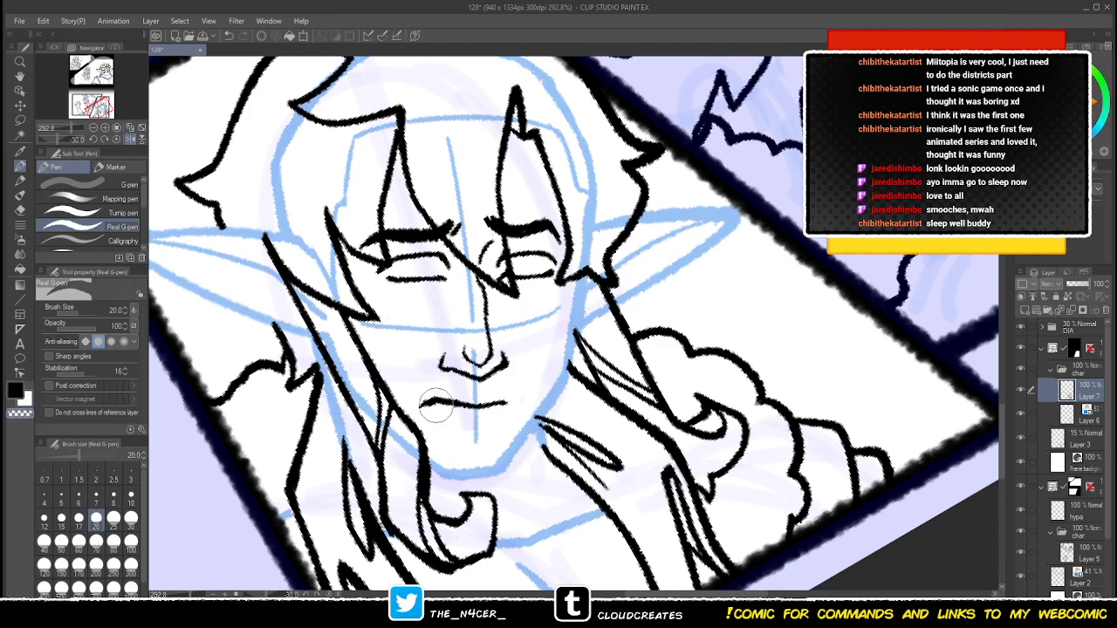
drag(430, 406, 440, 397)
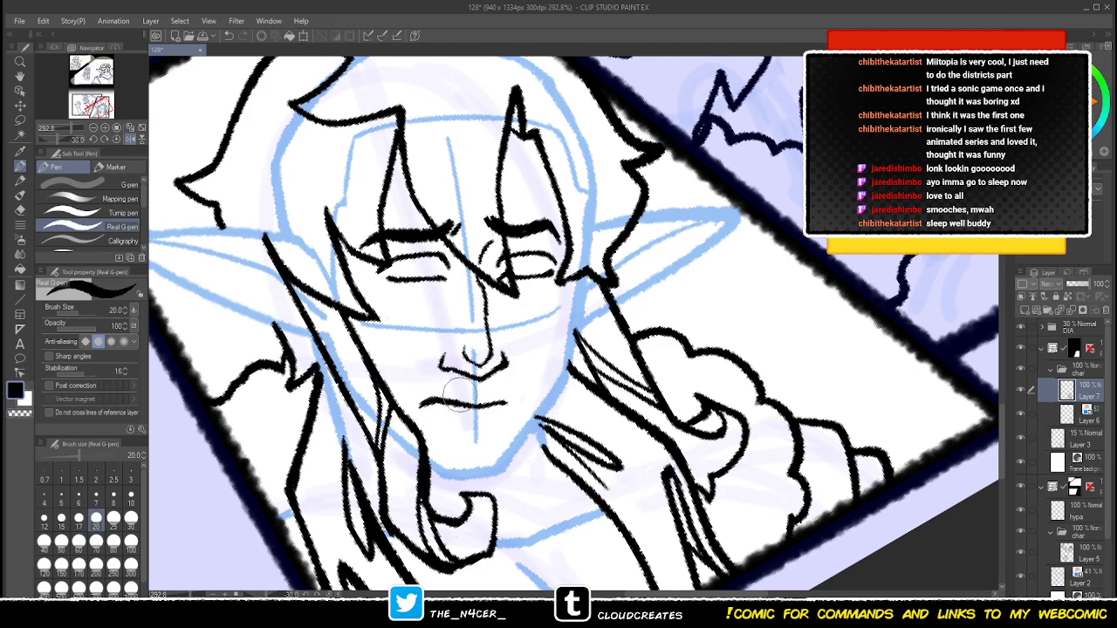
- Lasso the mouth line and nudge it slightly with Transform
key(m)
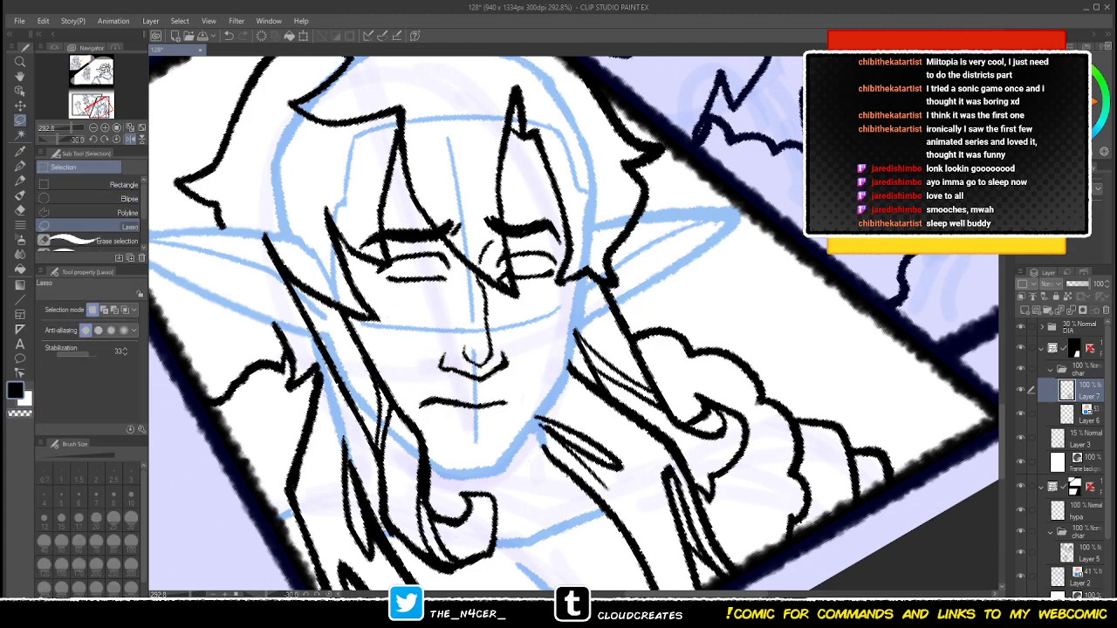
drag(424, 416, 410, 394)
key(ctrl+t)
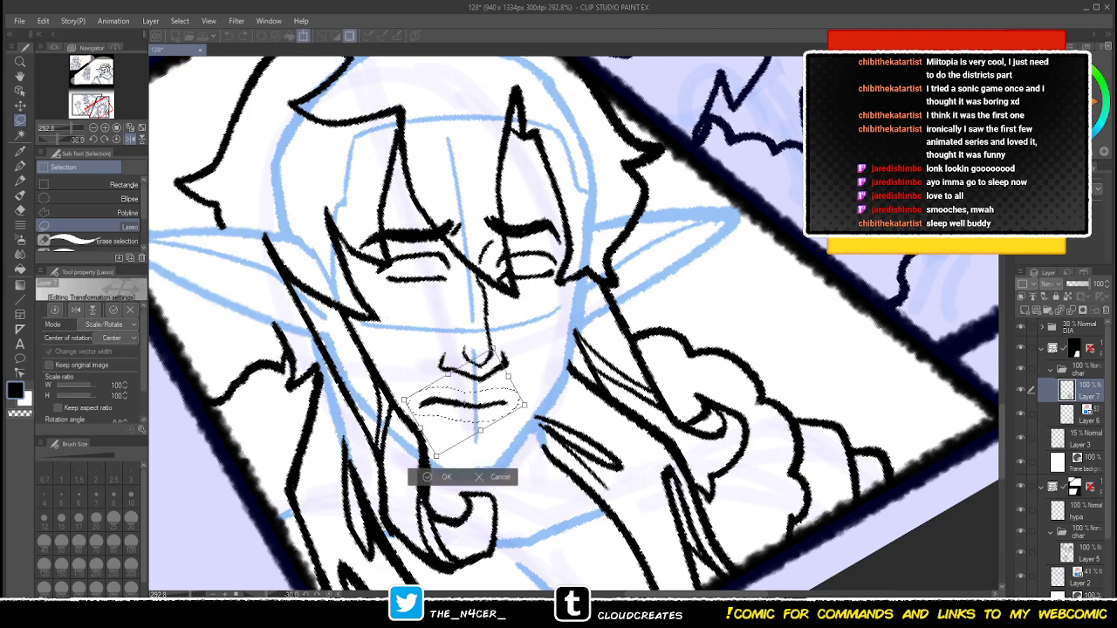
key(Return)
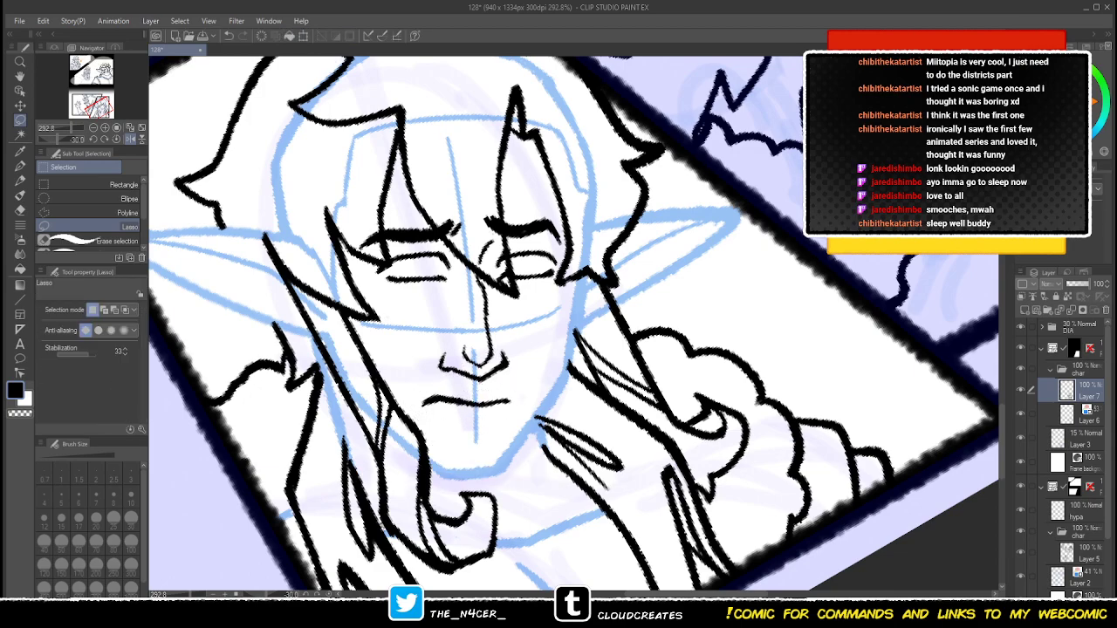
- Touch up the lines around the smaller-ear-side eye and refine the eyebrow on the opposite side
key(p)
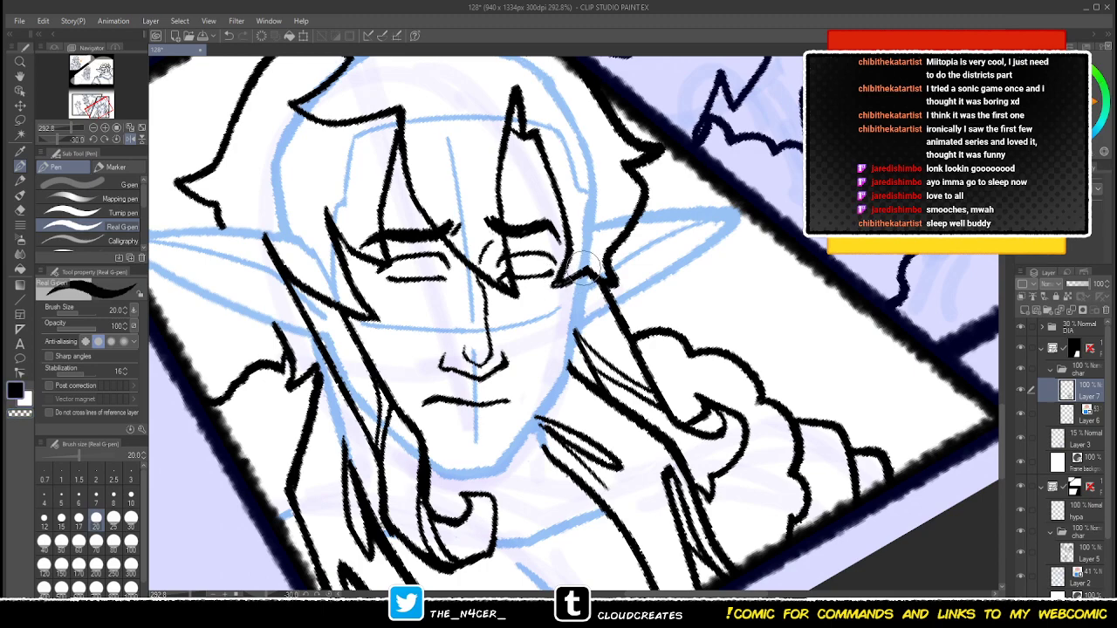
drag(579, 268, 583, 302)
drag(506, 307, 510, 268)
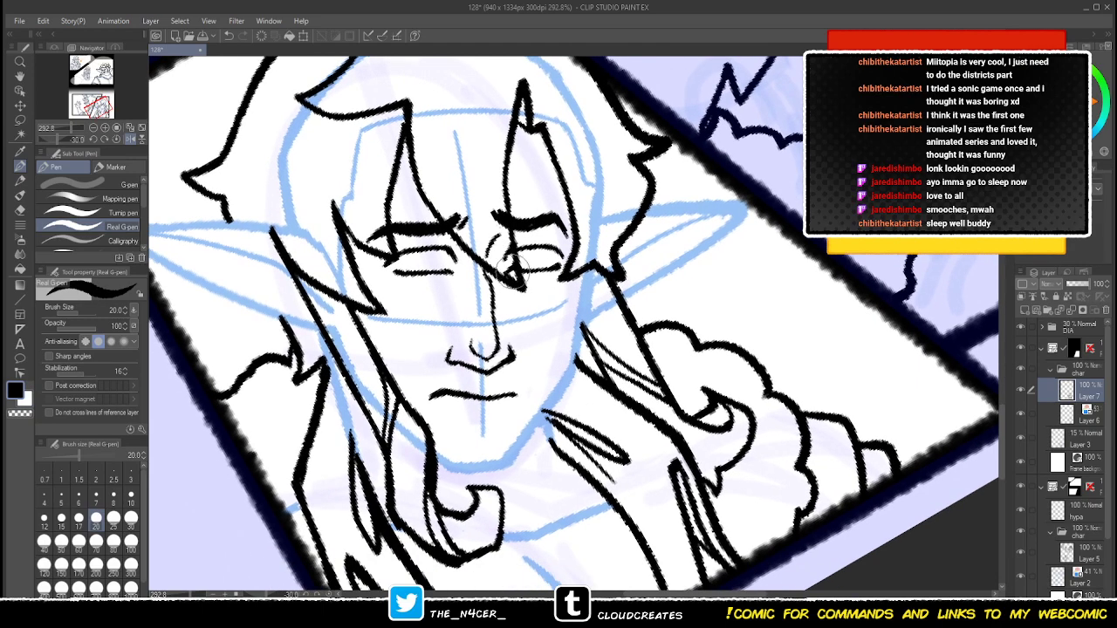
drag(438, 402, 428, 398)
key(c)
key(x)
drag(507, 294, 496, 325)
key(x)
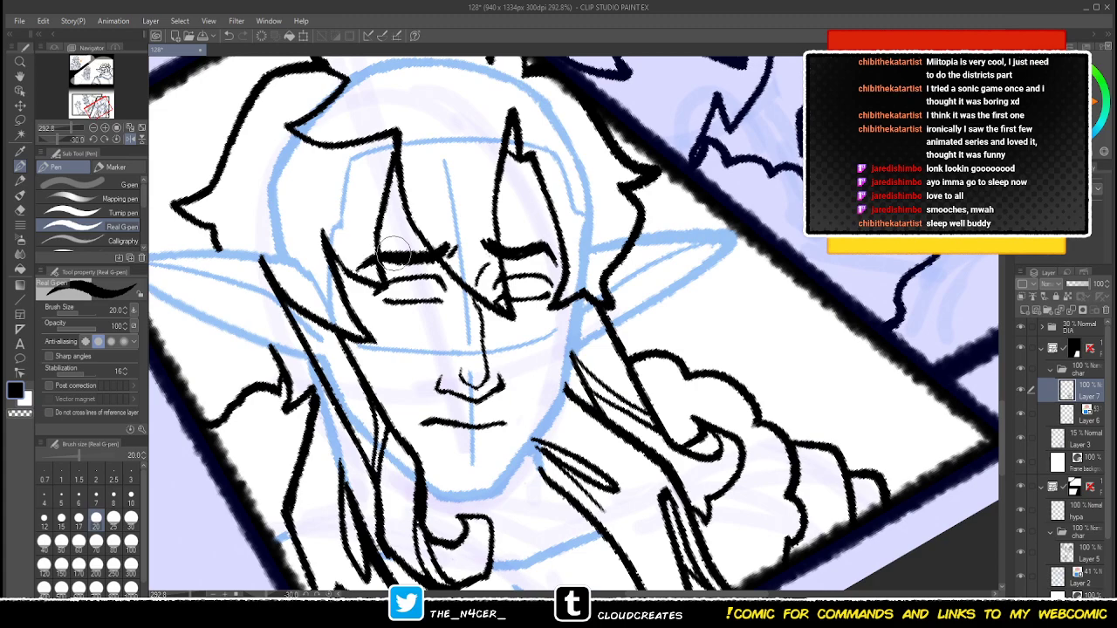
drag(393, 254, 443, 252)
key(x)
key(x)
mouse_move(475, 379)
mouse_down()
mouse_move(483, 362)
mouse_move(474, 370)
mouse_up()
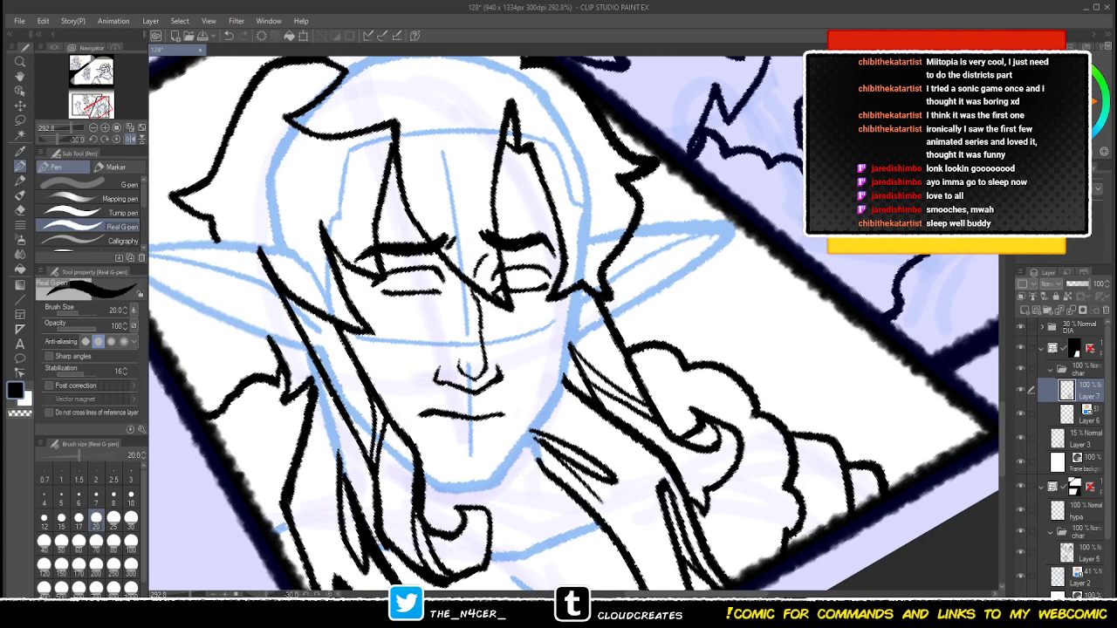
- Reset the canvas rotation to 0 and ink small accent marks on the cheek and jaw edge
click(116, 140)
drag(381, 250, 383, 251)
key(ctrl+z)
mouse_move(506, 341)
mouse_down()
mouse_move(527, 398)
mouse_move(519, 402)
mouse_up()
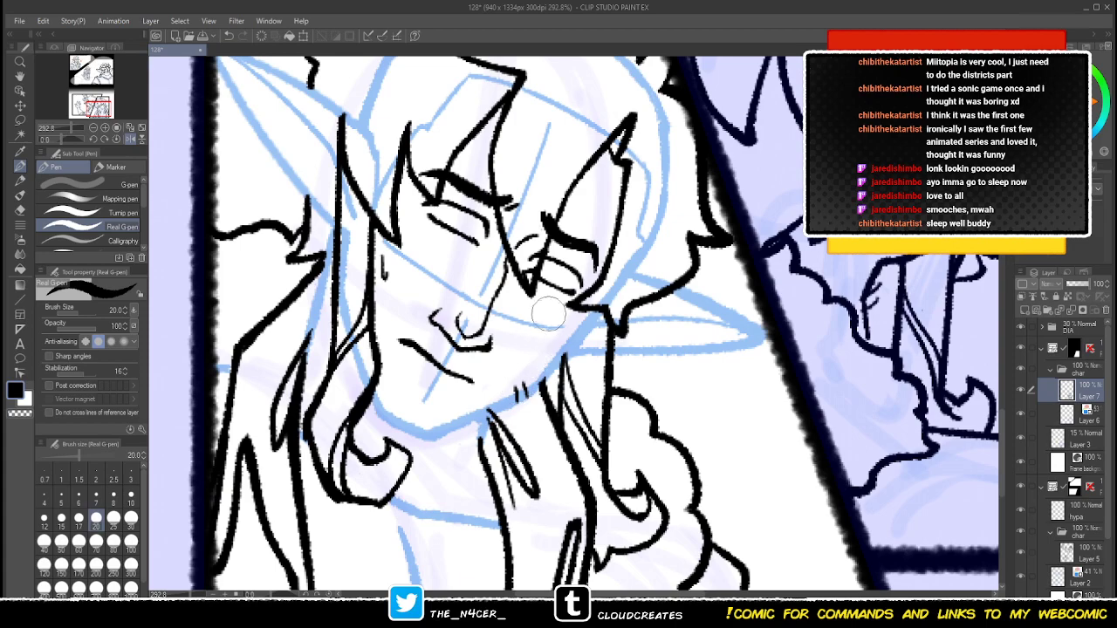
- Erase the blue construction guidelines crossing the face on Layer 6
drag(570, 275, 555, 319)
click(1087, 415)
key(c)
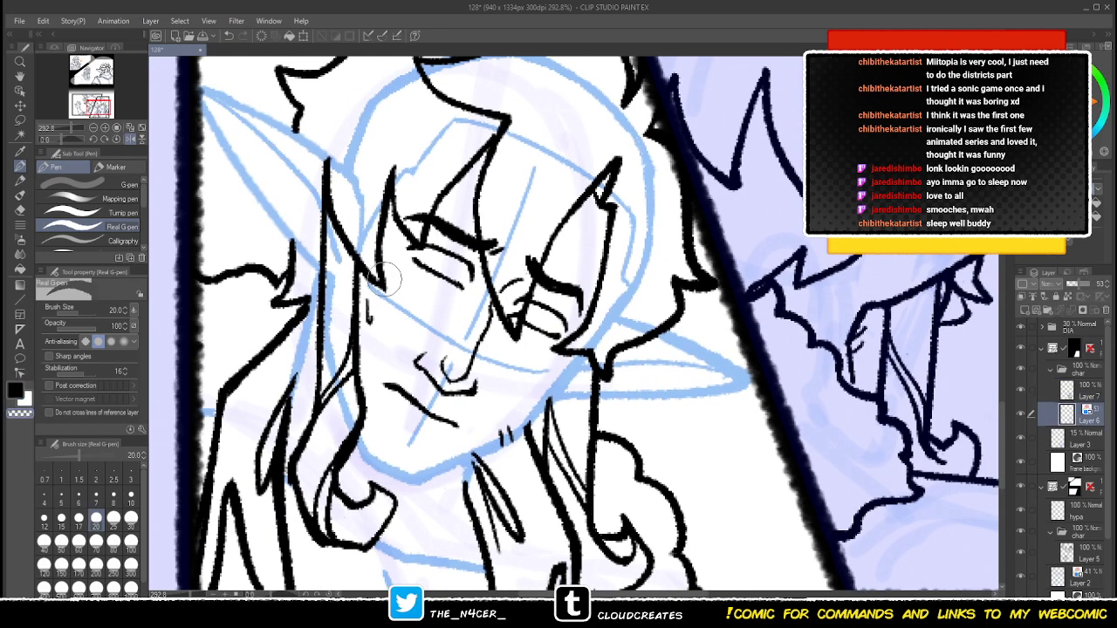
mouse_move(374, 288)
mouse_down()
mouse_move(478, 355)
mouse_move(477, 328)
mouse_move(461, 344)
mouse_move(526, 198)
mouse_up()
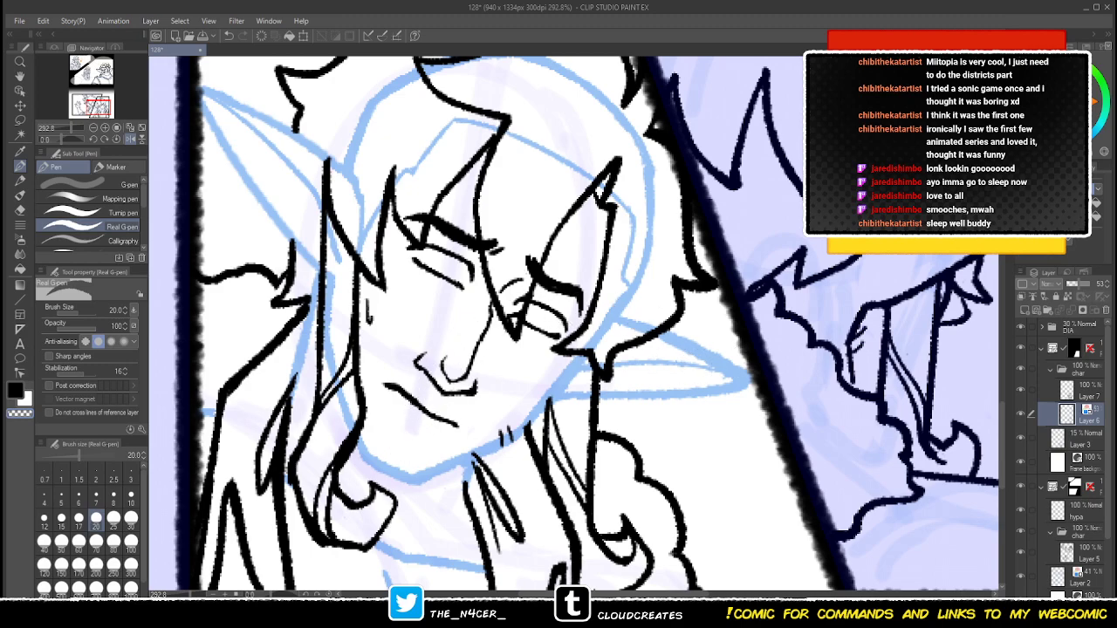
- Ink solid dark irises in both eyes on Layer 7, undoing the unwanted strokes
key(alt+bracketright)
mouse_move(428, 270)
mouse_down()
mouse_move(441, 257)
mouse_move(430, 262)
mouse_move(468, 275)
mouse_move(439, 268)
mouse_up()
key(ctrl+z)
key(ctrl+z)
key(ctrl+z)
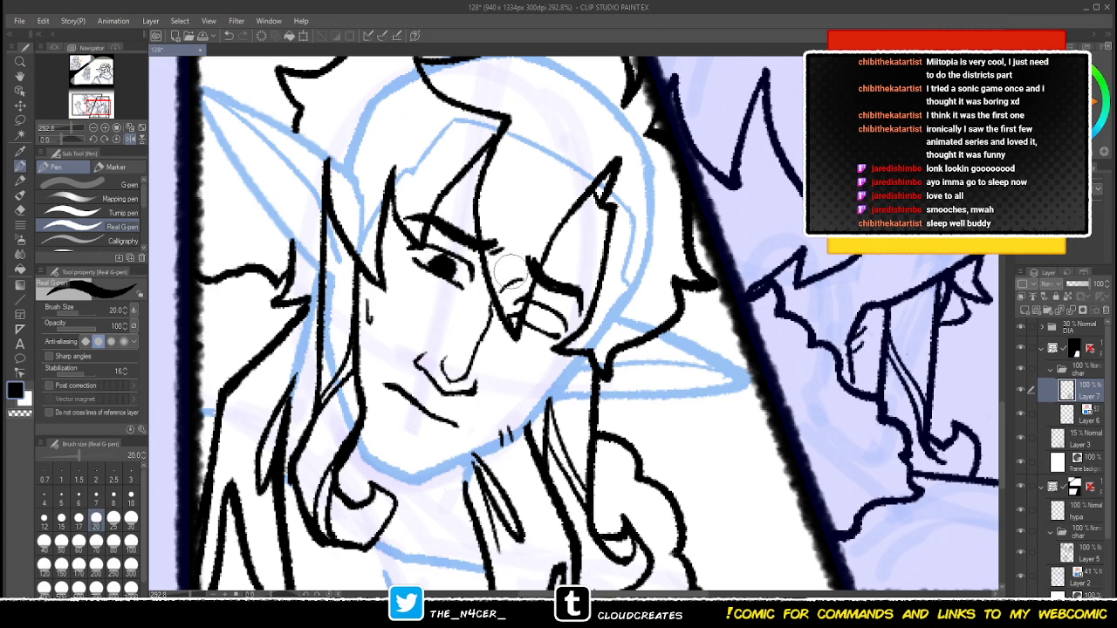
drag(524, 314, 531, 319)
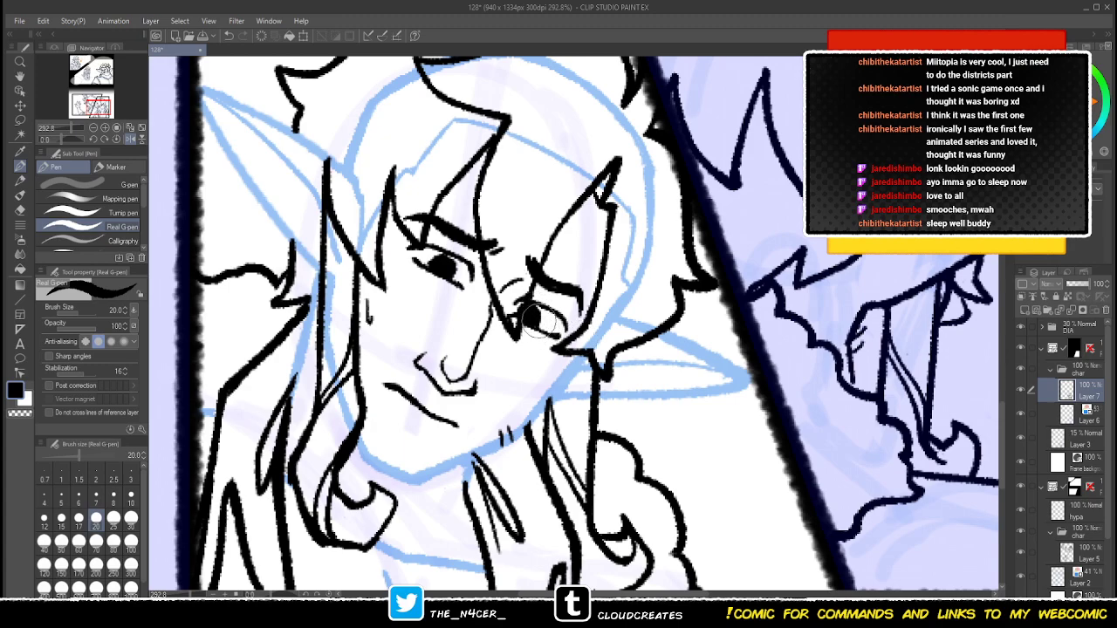
- Hollow out the iris on the larger-ear side and erase the crease lines beside the other eye
key(c)
mouse_move(439, 269)
mouse_down()
mouse_move(453, 271)
mouse_move(439, 260)
mouse_up()
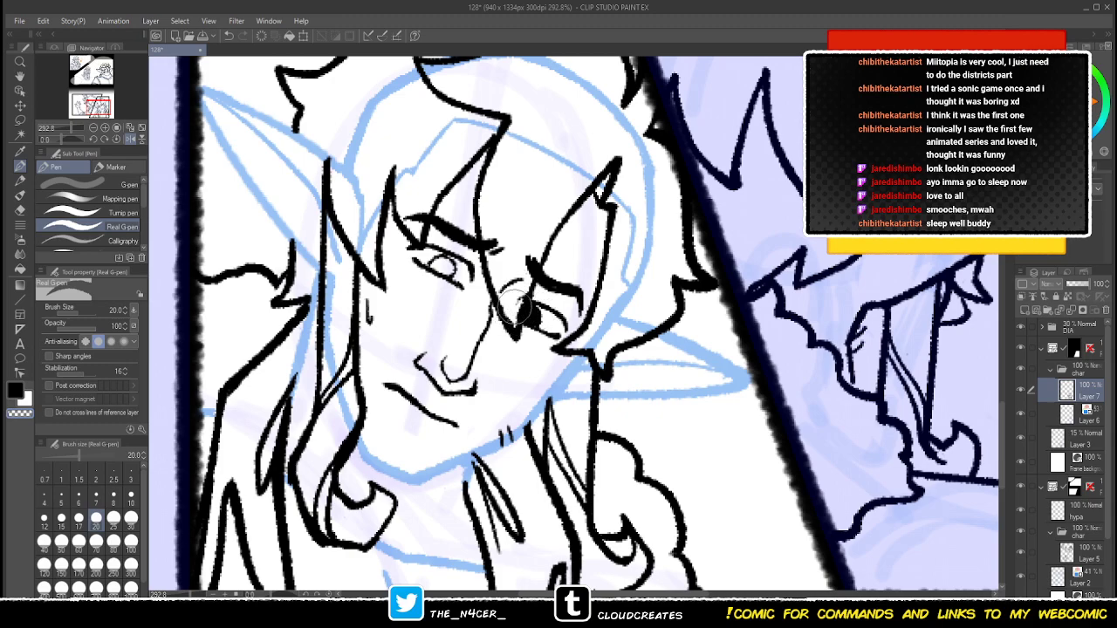
mouse_move(520, 295)
mouse_down()
mouse_move(510, 289)
mouse_move(532, 262)
mouse_move(522, 281)
mouse_up()
drag(513, 327, 497, 293)
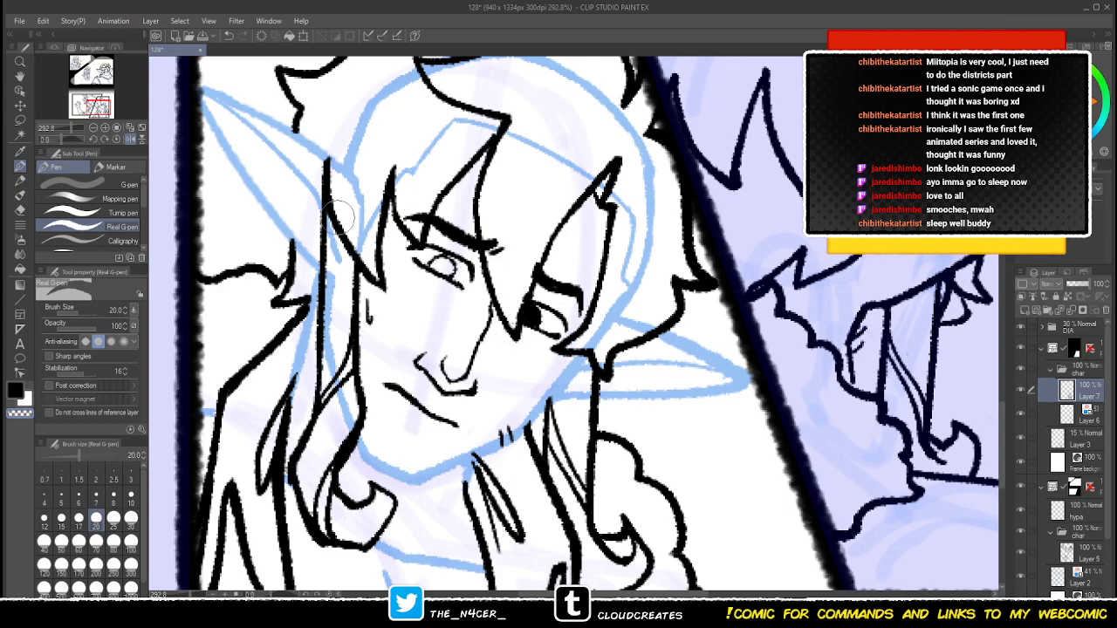
- Flip the canvas horizontally and clean up the frown creases and eyebrow end under the hair locks
drag(558, 244, 360, 232)
key(h)
mouse_move(833, 228)
mouse_down()
mouse_move(512, 232)
mouse_move(457, 254)
mouse_up()
drag(451, 330, 440, 298)
mouse_move(470, 253)
mouse_down()
mouse_move(469, 269)
mouse_move(473, 246)
mouse_move(462, 256)
mouse_up()
mouse_move(546, 232)
mouse_down()
mouse_move(547, 211)
mouse_move(556, 222)
mouse_move(546, 259)
mouse_move(548, 226)
mouse_up()
key(c)
key(c)
key(x)
key(x)
- Refine both irises into open rings with small dark pupils
key(c)
drag(432, 318, 436, 322)
key(x)
key(c)
drag(522, 272, 525, 270)
key(c)
drag(432, 320, 435, 323)
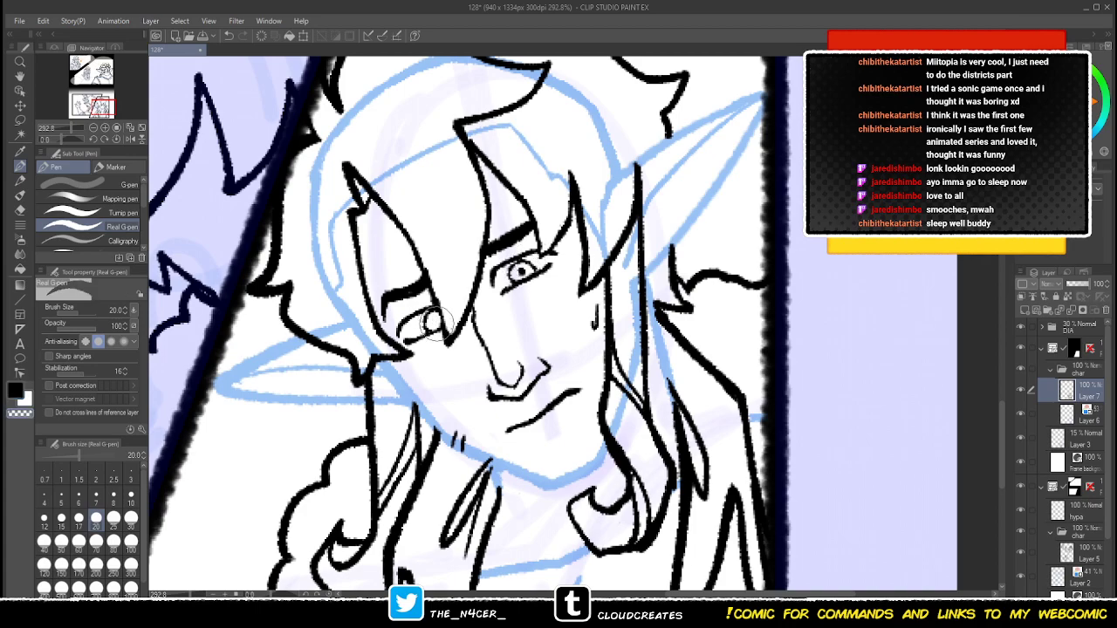
key(c)
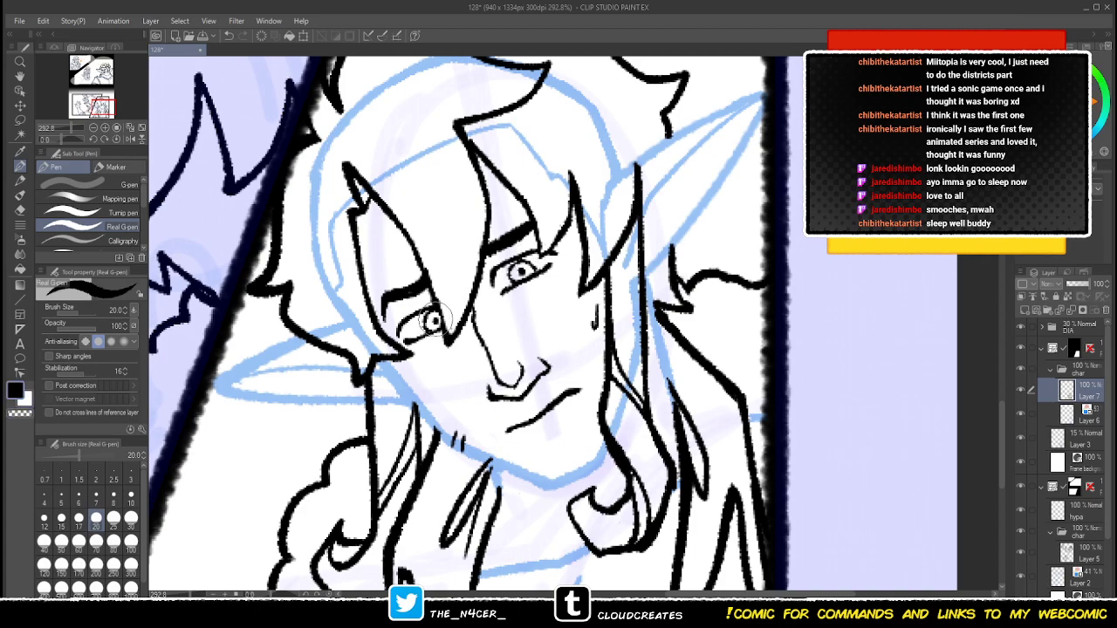
key(c)
- Erase the inside of both solid eyebrows to leave only their outlines
drag(535, 310, 499, 294)
key(c)
key(c)
drag(458, 248, 476, 237)
key(c)
key(c)
mouse_move(393, 279)
mouse_down()
mouse_move(355, 306)
mouse_move(384, 290)
mouse_up()
mouse_move(484, 238)
mouse_down()
mouse_move(462, 245)
mouse_move(481, 236)
mouse_up()
- Refine the outlined eyebrow on the smaller-ear side, undoing the last stroke
key(x)
key(x)
mouse_move(398, 285)
mouse_down()
mouse_move(360, 298)
mouse_move(355, 318)
mouse_move(357, 291)
mouse_move(399, 272)
mouse_up()
key(c)
key(x)
key(x)
key(ctrl+z)
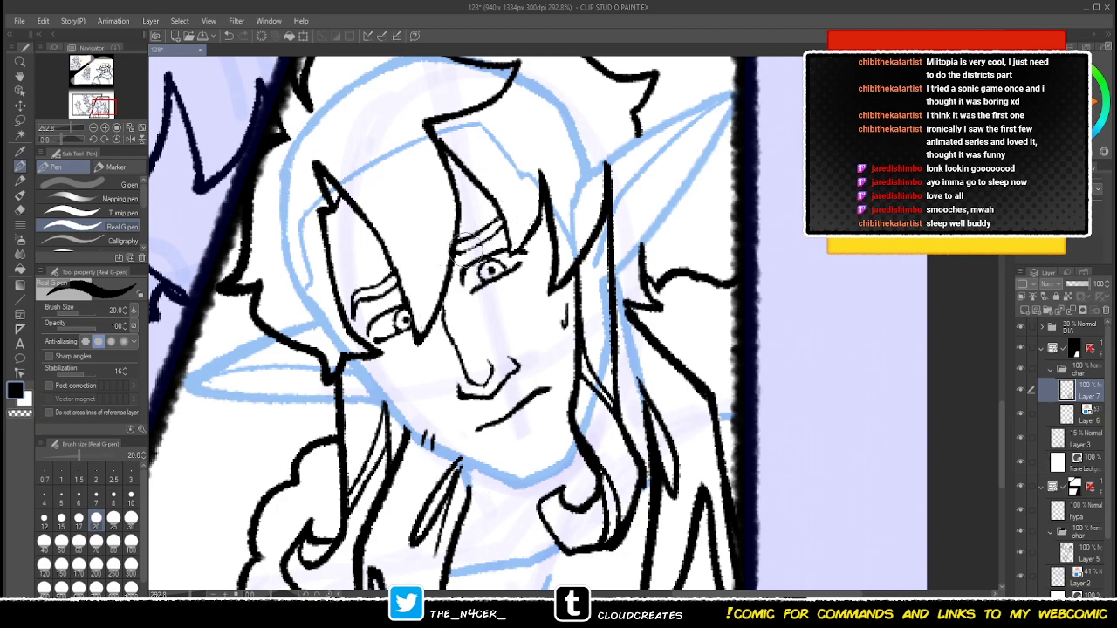
- Refine the lines of the outlined eyebrow above the eye on the larger-ear side, alternating ink and erasing strokes
key(c)
mouse_move(479, 241)
mouse_down()
mouse_move(461, 255)
mouse_move(508, 226)
mouse_up()
key(x)
key(x)
key(c)
key(x)
key(x)
key(c)
key(c)
key(c)
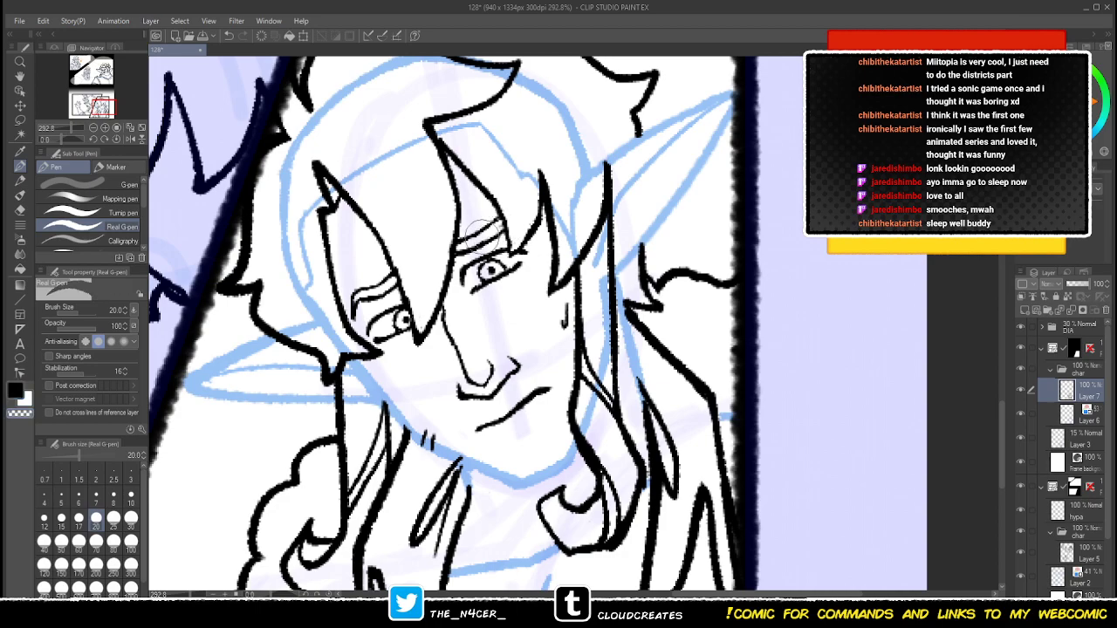
key(c)
key(c)
key(c)
mouse_move(491, 227)
mouse_down()
mouse_move(476, 237)
mouse_move(445, 230)
mouse_up()
key(c)
key(c)
key(c)
key(c)
drag(506, 265, 498, 223)
scroll(500, 209, down, 2)
drag(504, 278, 529, 335)
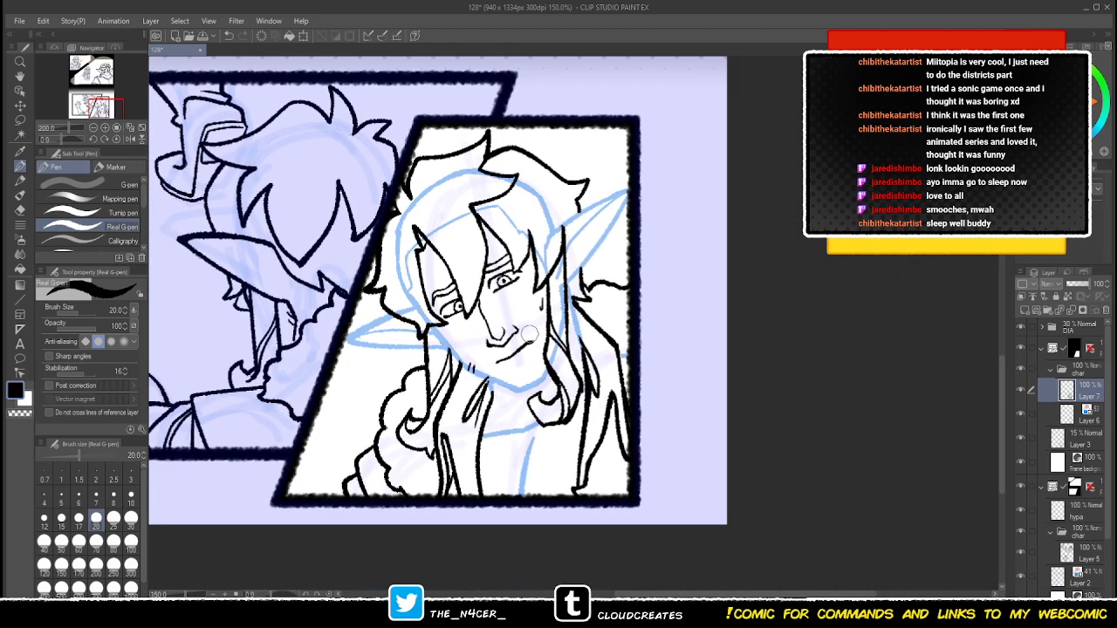
- On Layer 6, erase the blue head and hairline sketch lines that run through the inked hair and neck area
key(alt+bracketleft)
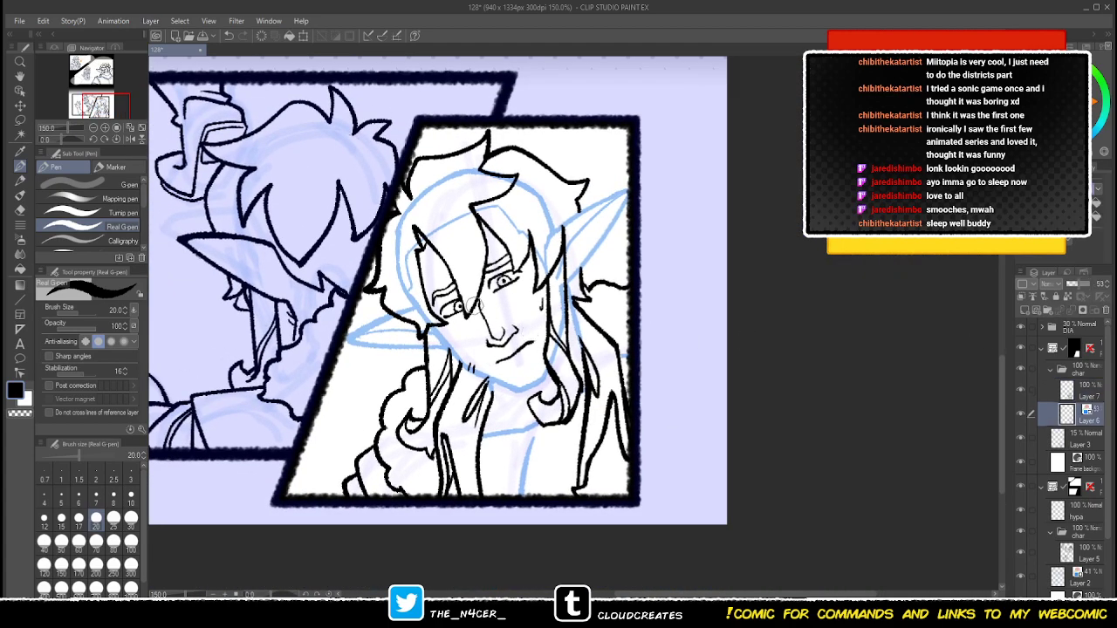
key(e)
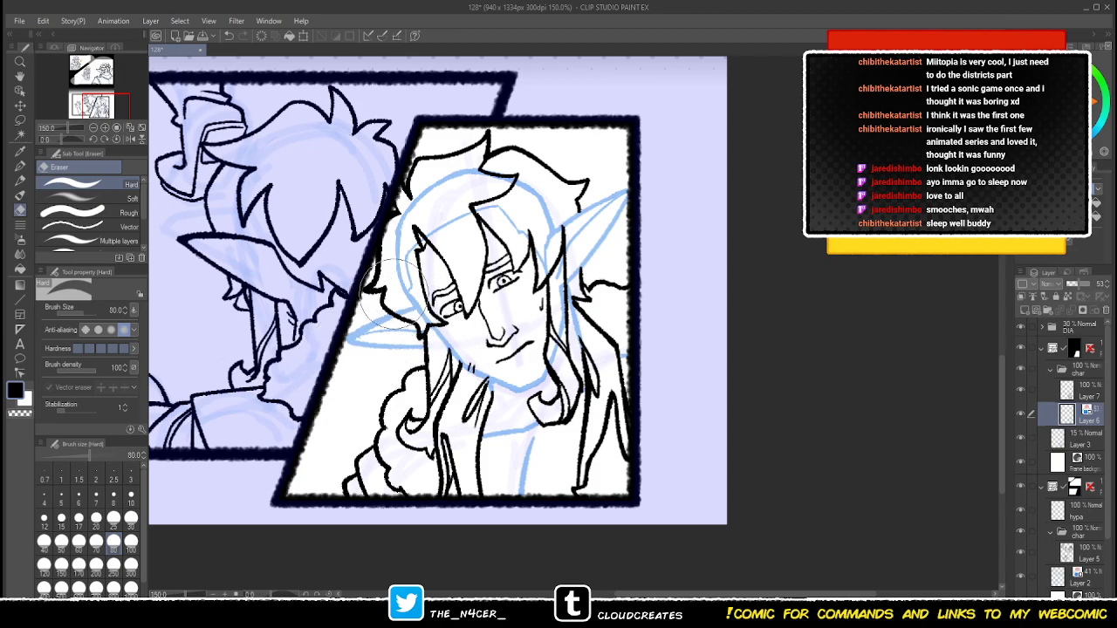
key(p)
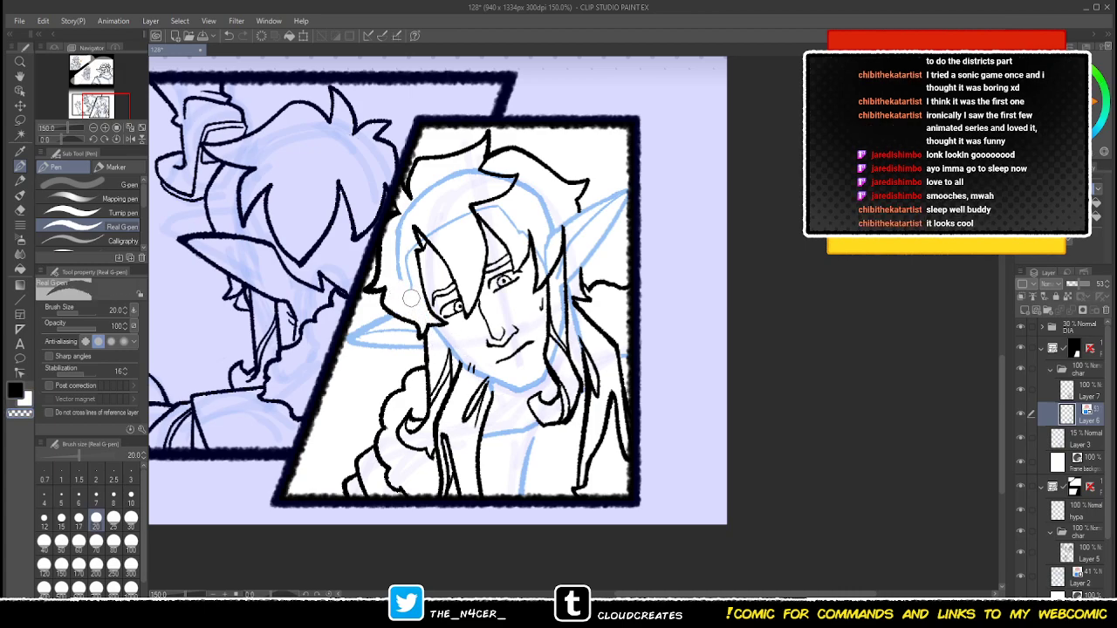
mouse_move(405, 219)
mouse_down()
mouse_move(479, 168)
mouse_move(480, 187)
mouse_up()
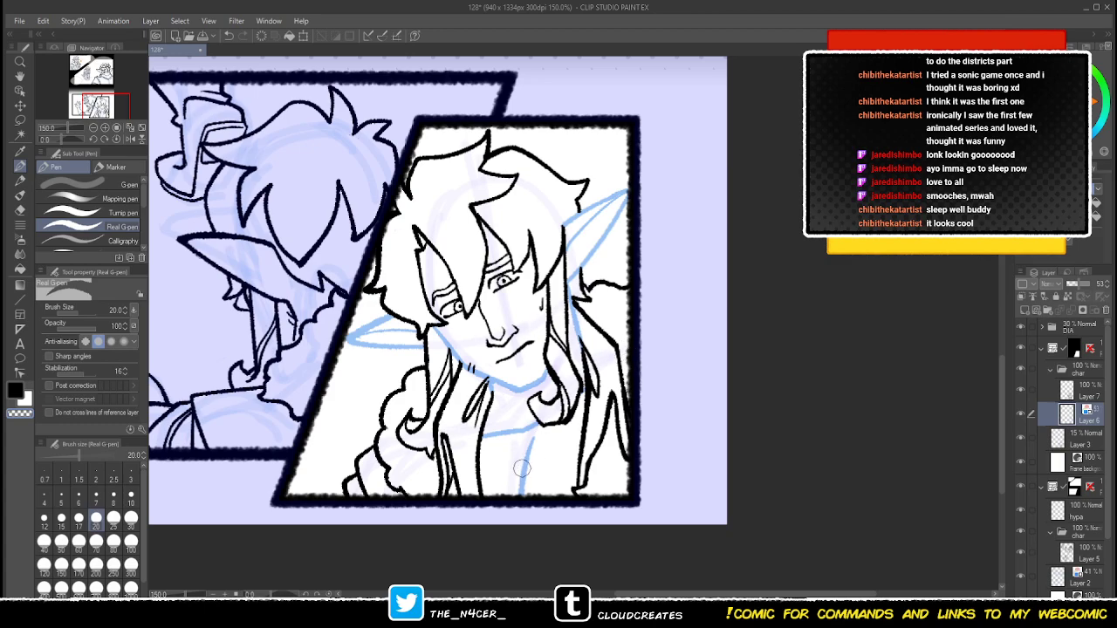
key(c)
drag(465, 336, 478, 358)
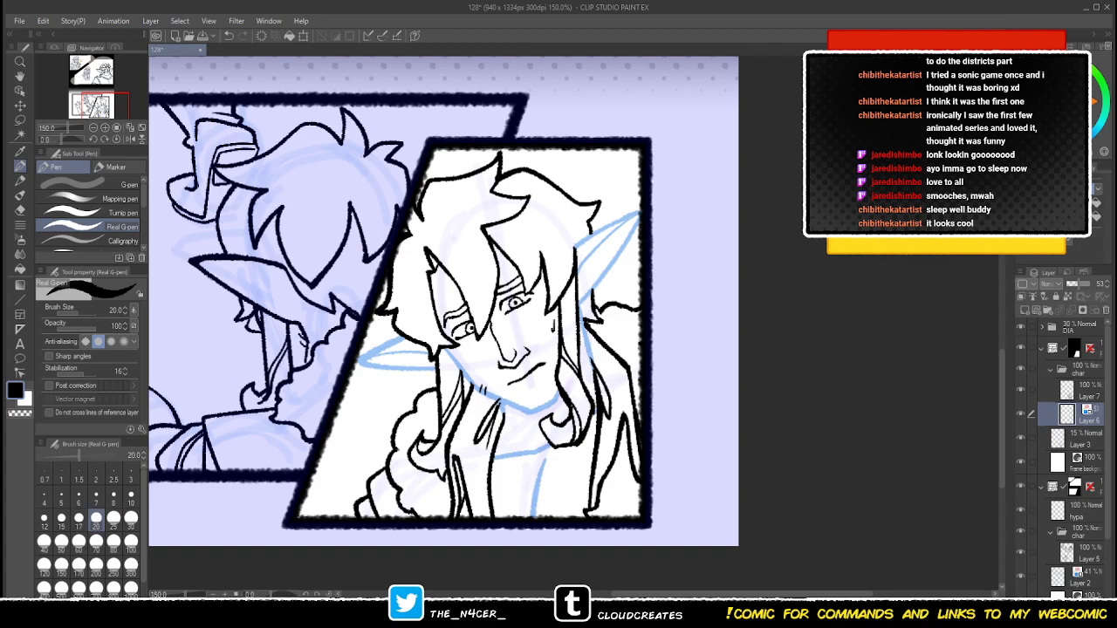
- Restore Layer 6 to black lines at 100% opacity and merge Layer 7 down into it
drag(1078, 284, 1090, 283)
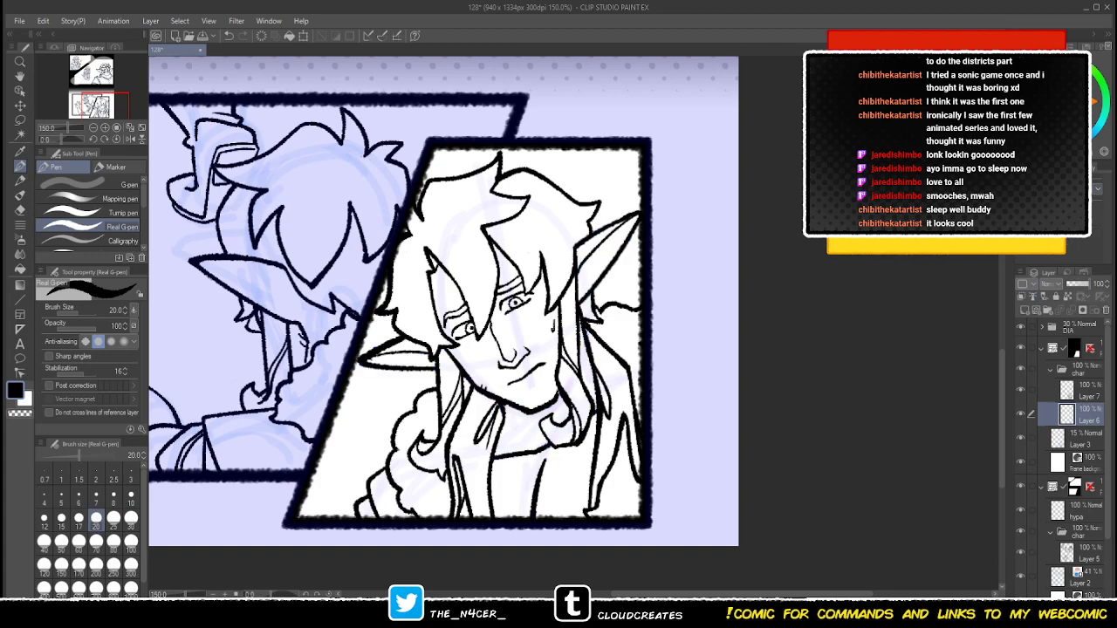
click(1085, 391)
key(ctrl+e)
key(c)
key(c)
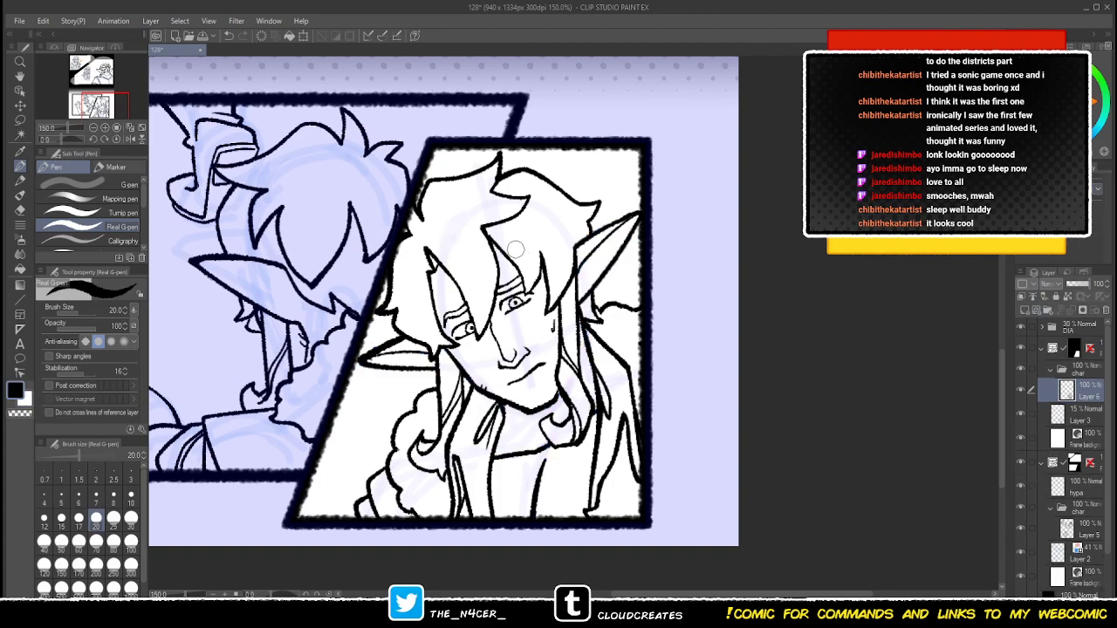
- Flip the canvas horizontally to check the merged line art, and flip it back to the normal orientation
key(c)
click(130, 138)
drag(637, 261, 471, 264)
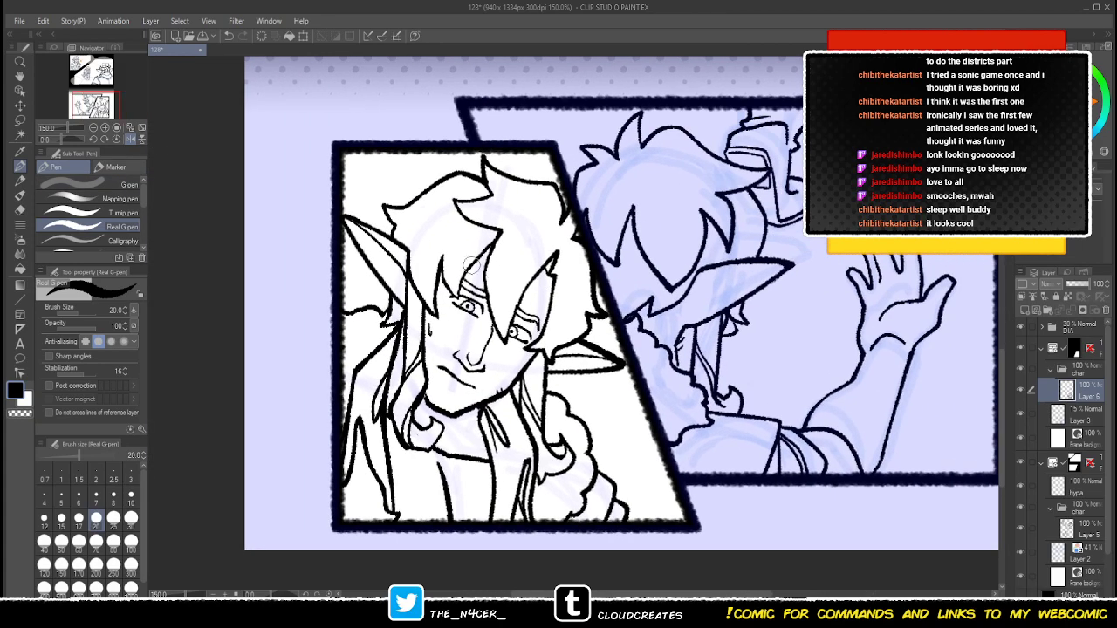
click(130, 139)
drag(666, 348, 517, 332)
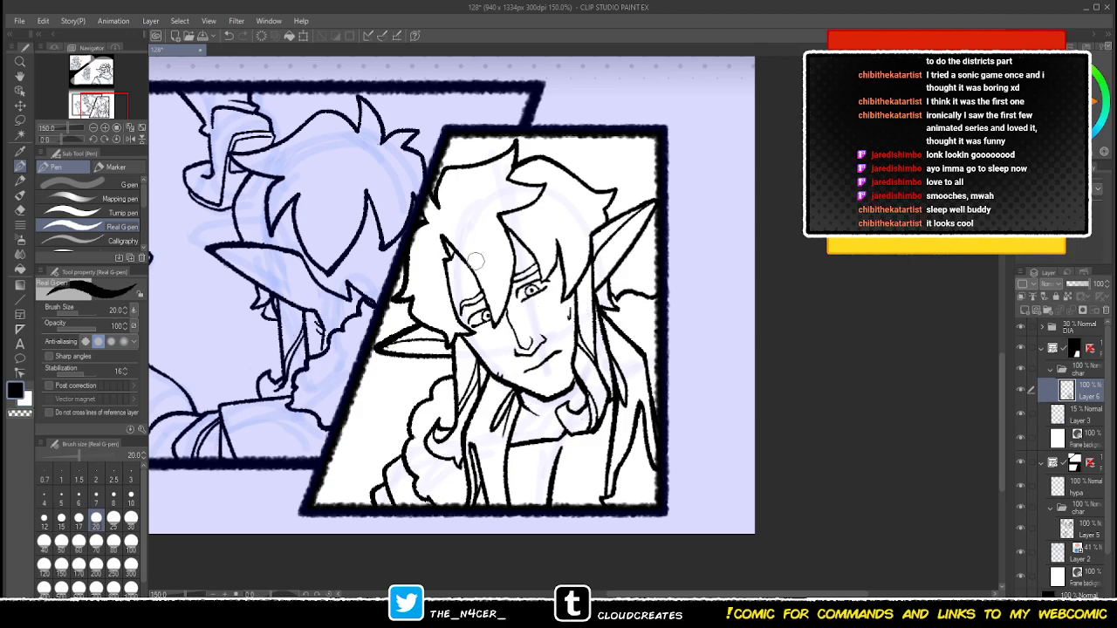
- Lasso the eye on the larger-ear side and shift it slightly toward that ear with a transform
click(105, 127)
click(105, 127)
click(105, 127)
click(105, 140)
click(104, 139)
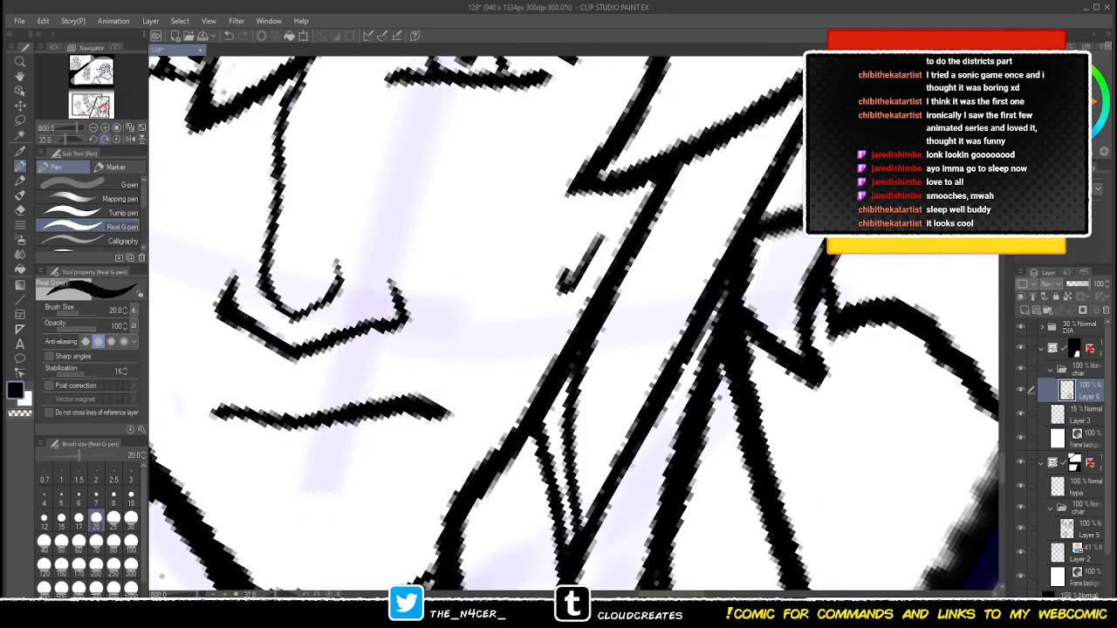
click(93, 127)
scroll(486, 268, down, 3)
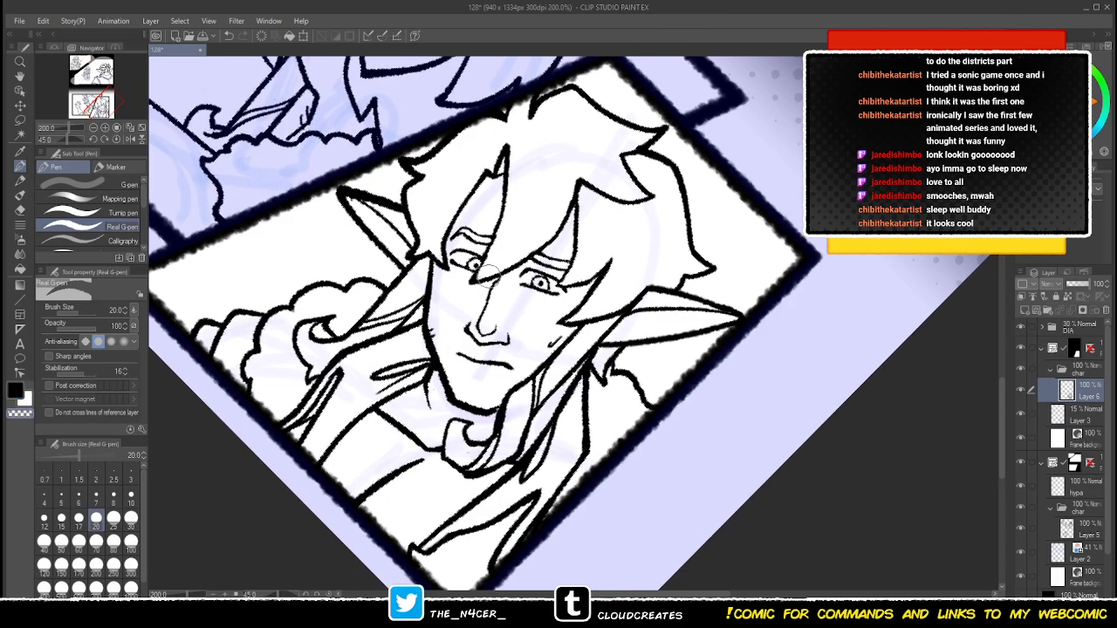
key(m)
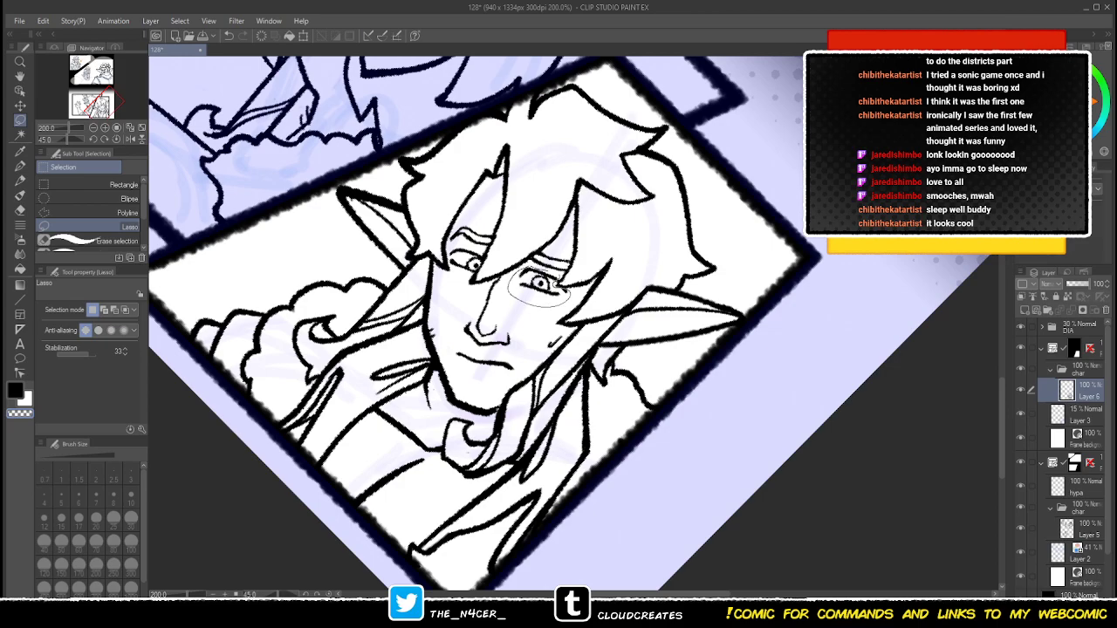
drag(559, 284, 553, 278)
click(116, 139)
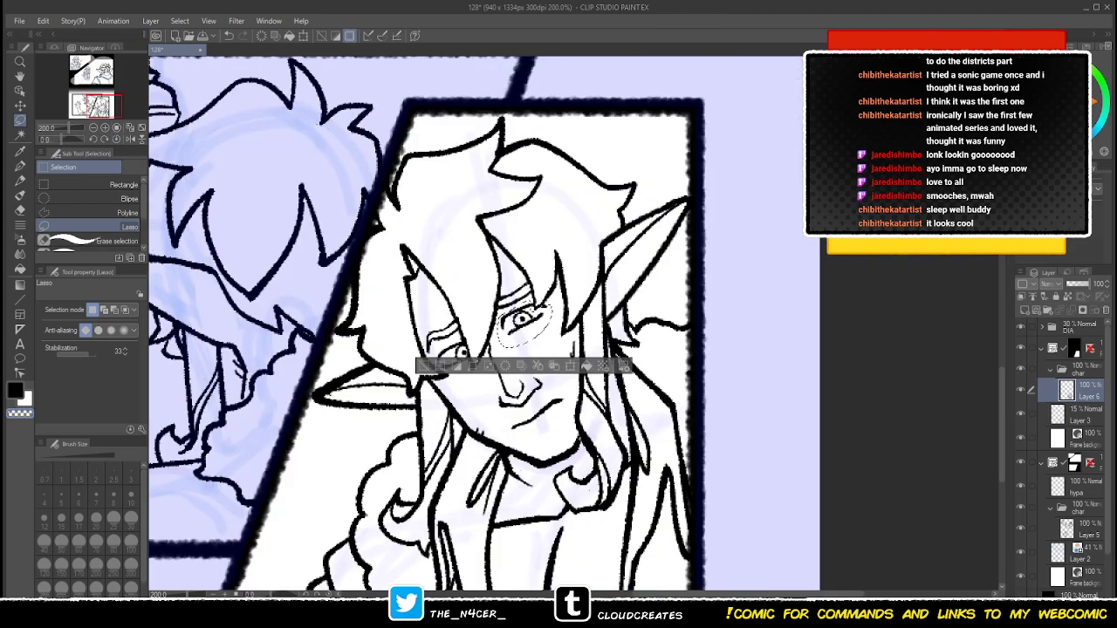
key(ctrl+t)
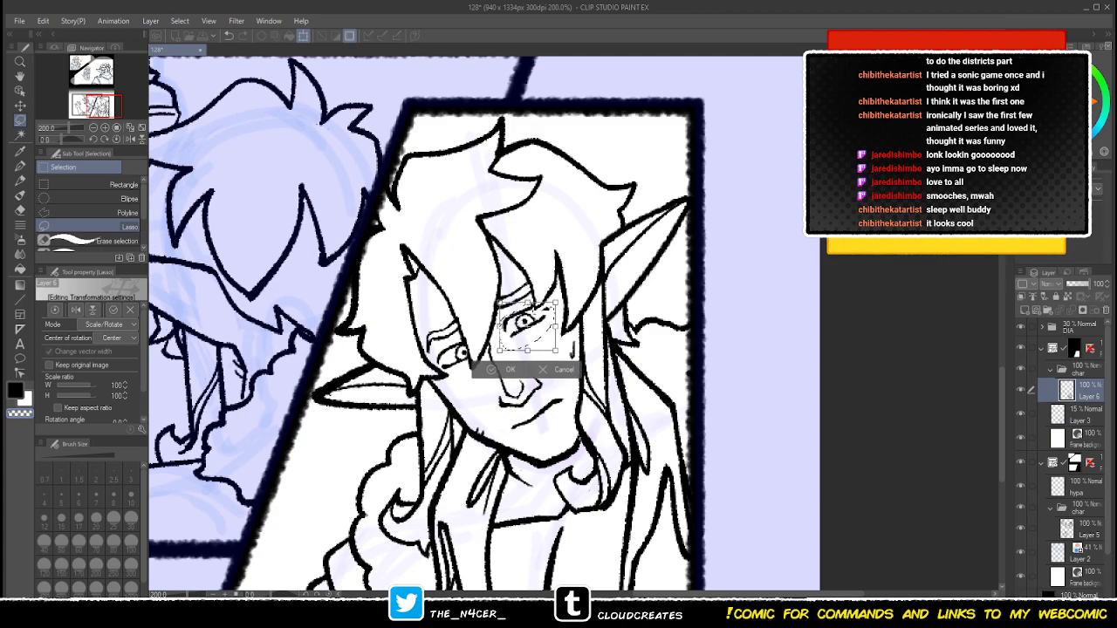
key(Return)
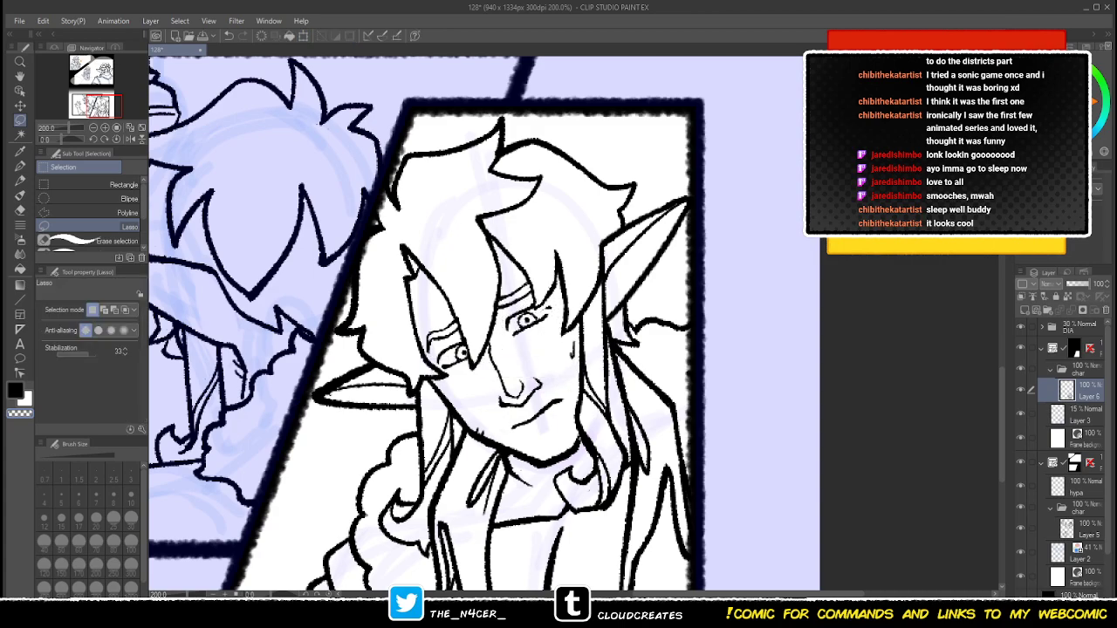
- Repair the outer end of the shifted eye's upper lid with short Real G-pen strokes
key(p)
key(c)
drag(539, 312, 549, 308)
key(x)
key(x)
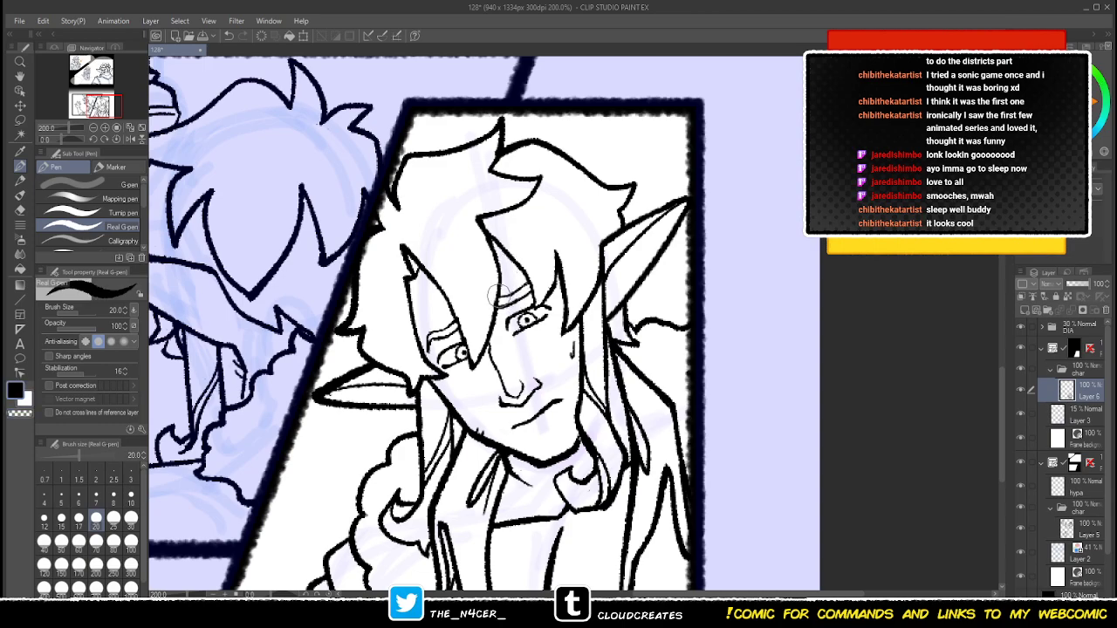
- Retouch the eyebrow above the shifted eye, cleaning its outline where it meets the hair locks
key(c)
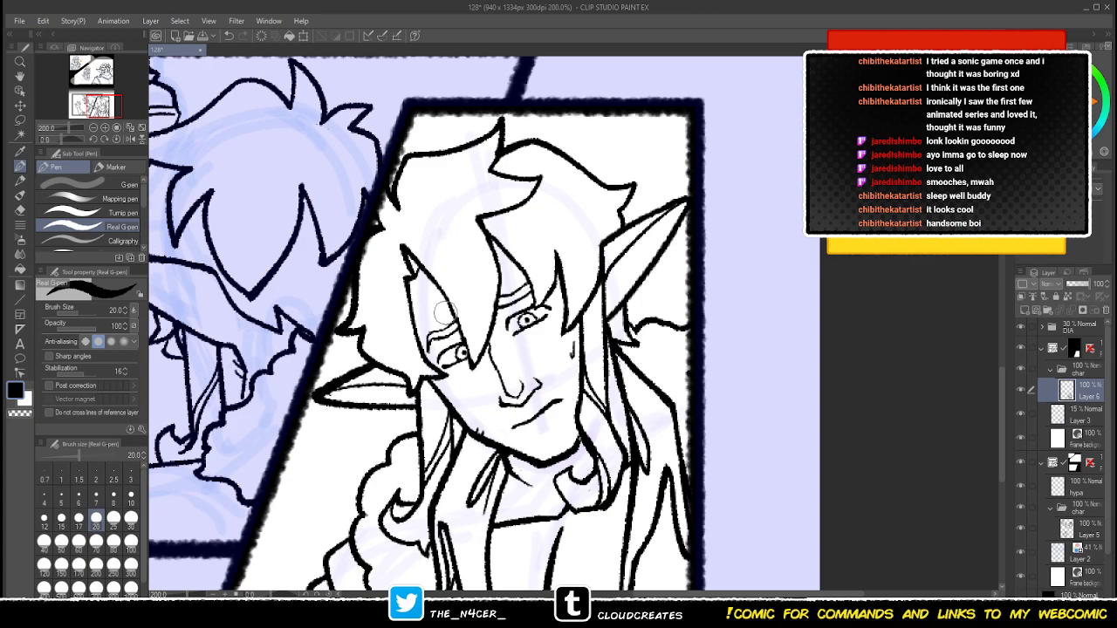
key(c)
key(c)
key(c)
key(c)
drag(530, 289, 532, 294)
key(c)
key(c)
scroll(539, 315, down, 2)
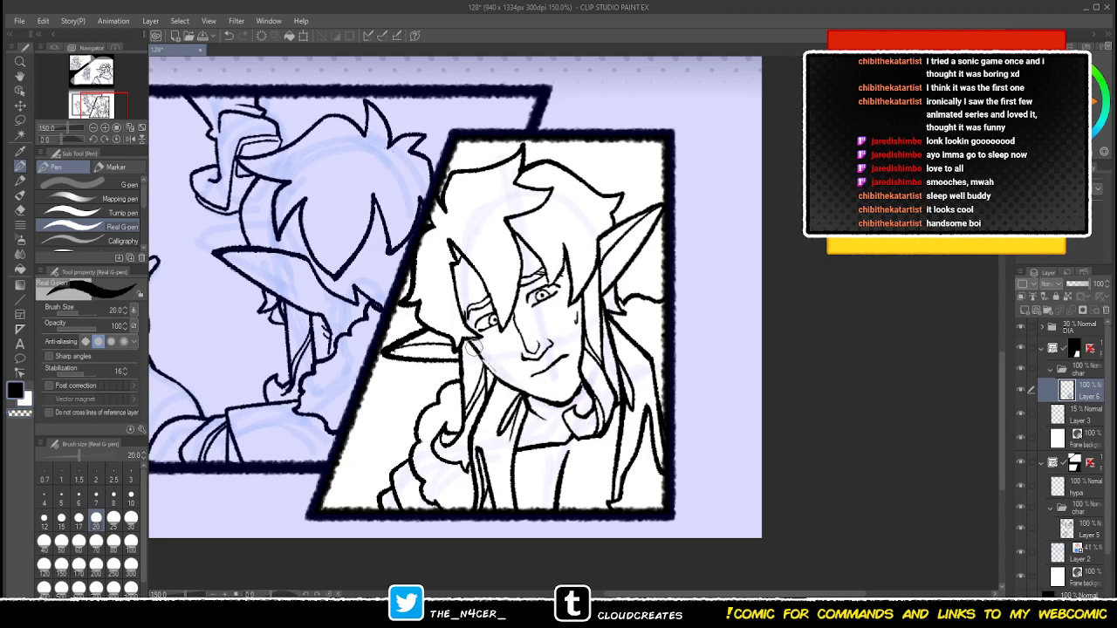
- Erase the mouth and try replacement strokes along the jaw and for the mouth, undoing those strokes
drag(481, 357, 503, 384)
key(ctrl+z)
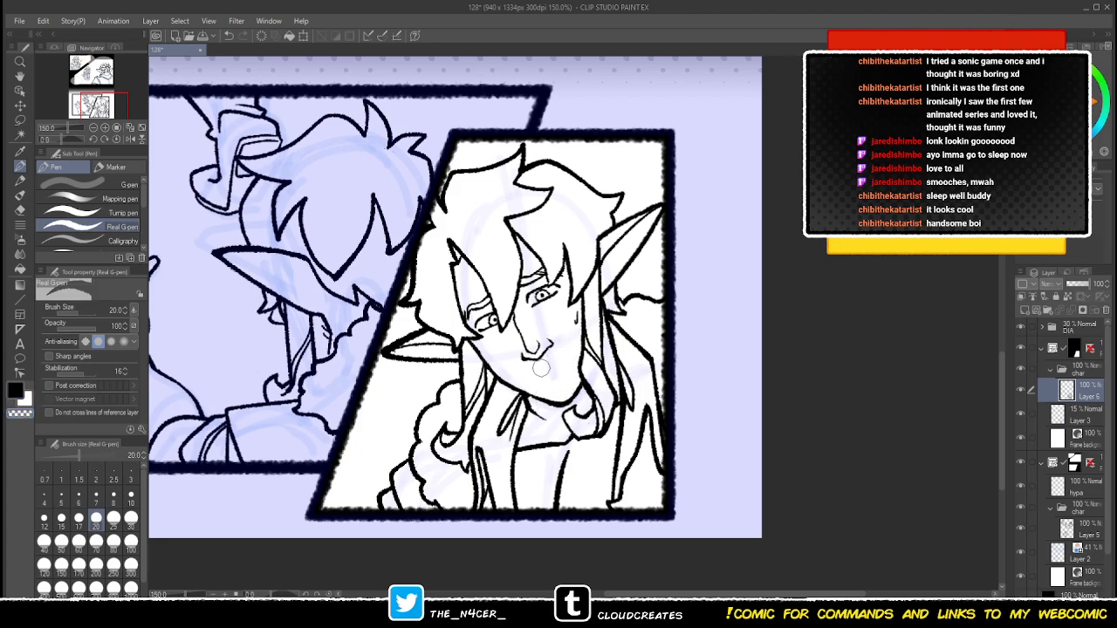
key(x)
key(x)
drag(535, 374, 562, 361)
key(ctrl+z)
key(ctrl+z)
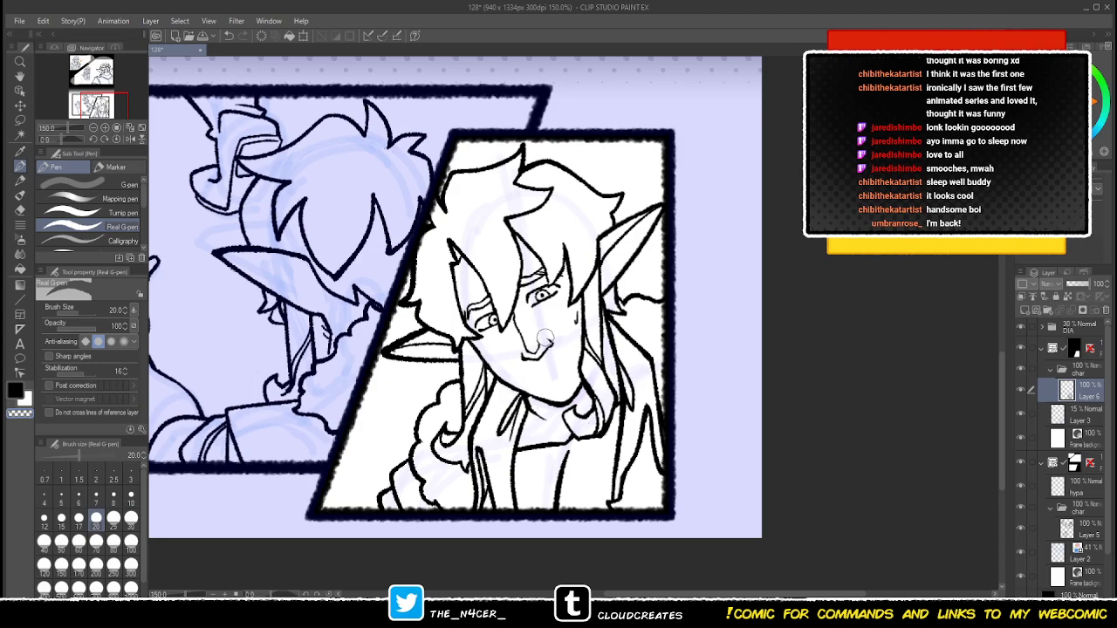
- Redraw the chin line up to the curled hair lock beside it
scroll(572, 350, up, 1)
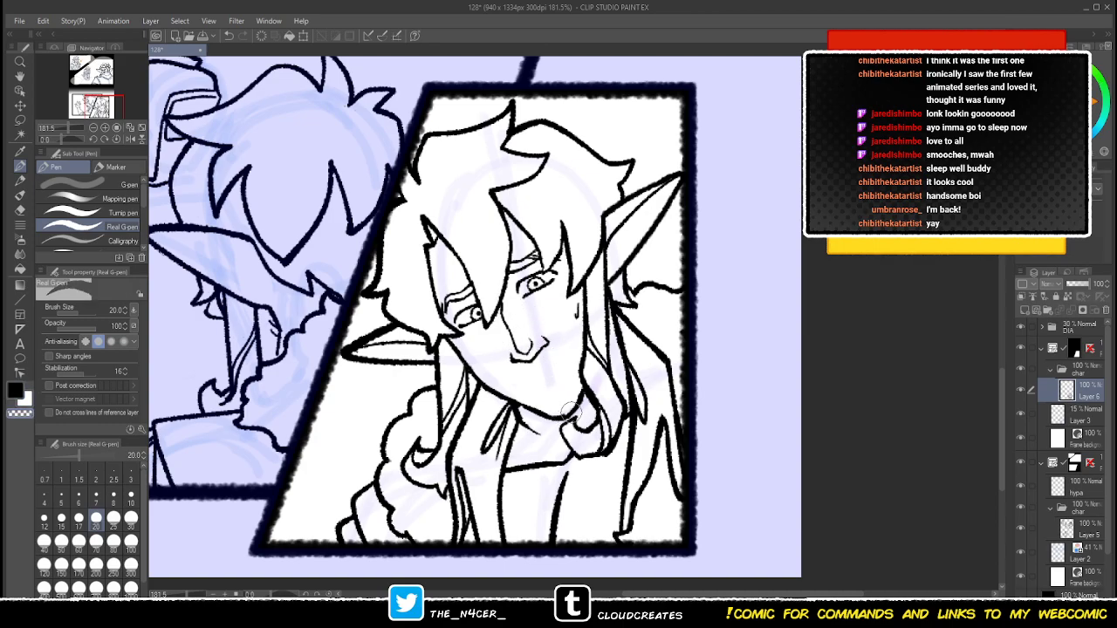
drag(531, 422, 580, 392)
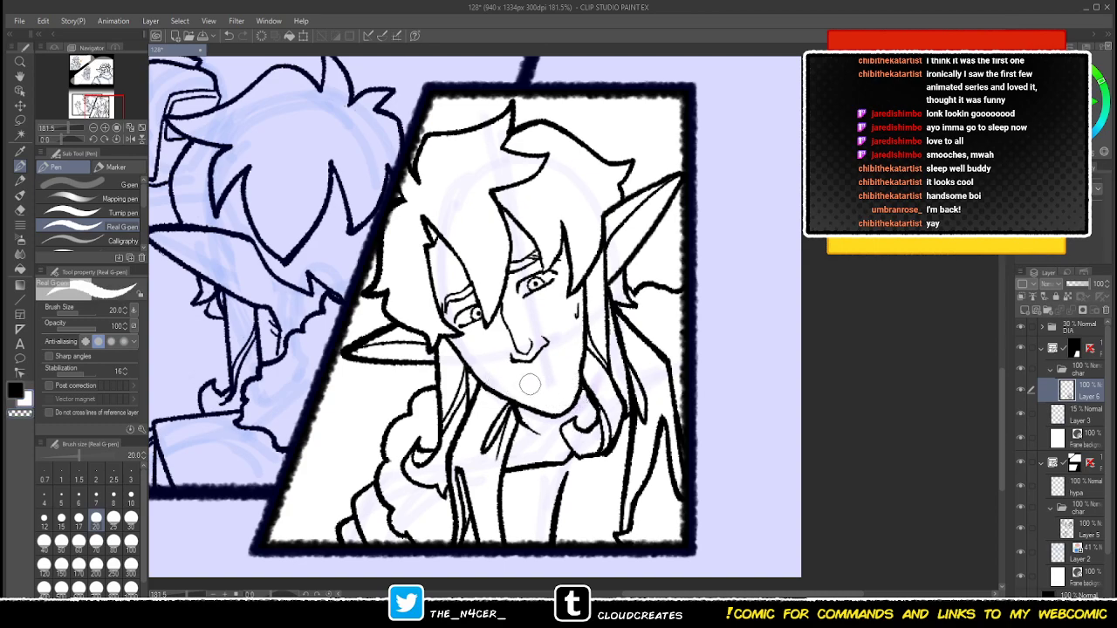
drag(563, 248, 622, 587)
drag(602, 166, 534, 226)
drag(583, 558, 522, 77)
- Draw a slanted, downturned mouth below the nose, undo the last stroke and reshape the chin line
scroll(523, 319, up, 1)
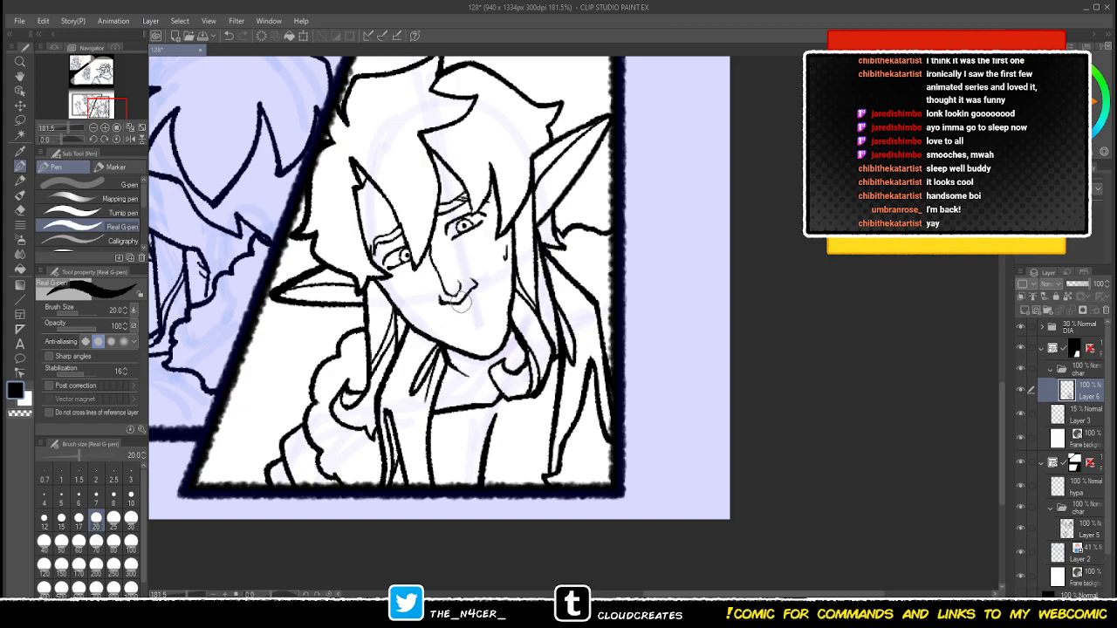
scroll(461, 302, up, 1)
key(c)
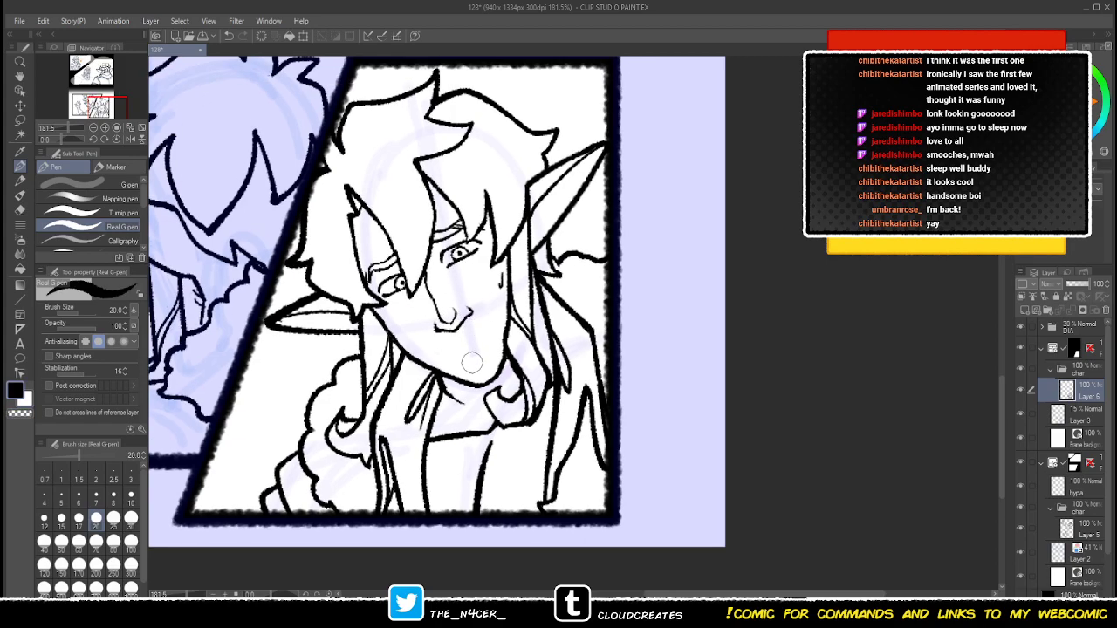
mouse_move(446, 352)
mouse_down()
mouse_move(486, 329)
mouse_move(490, 343)
mouse_up()
key(ctrl+z)
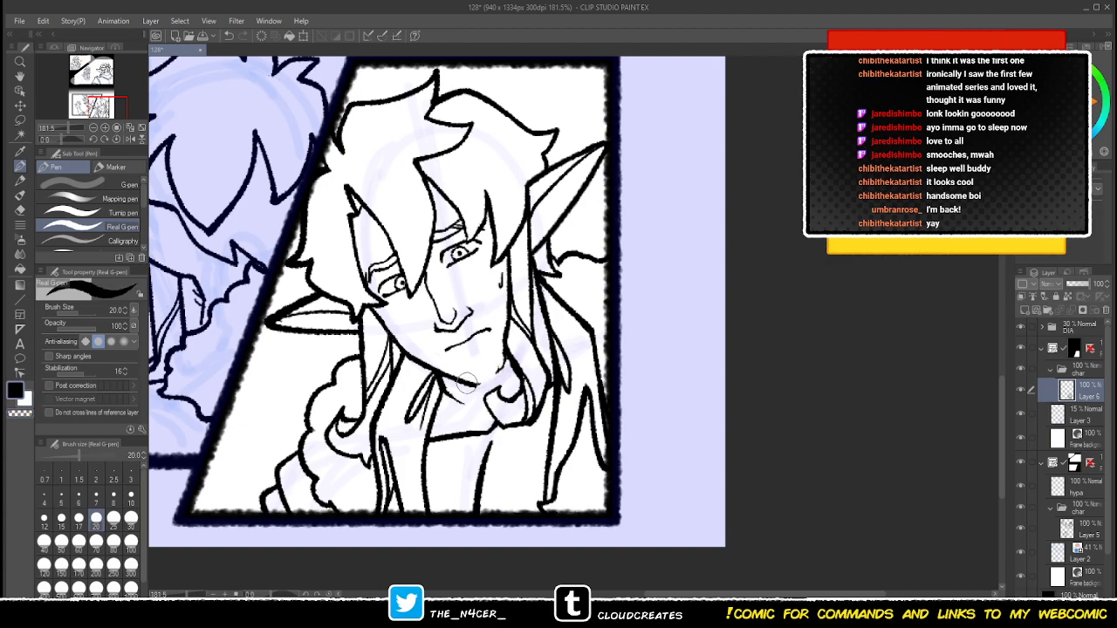
key(x)
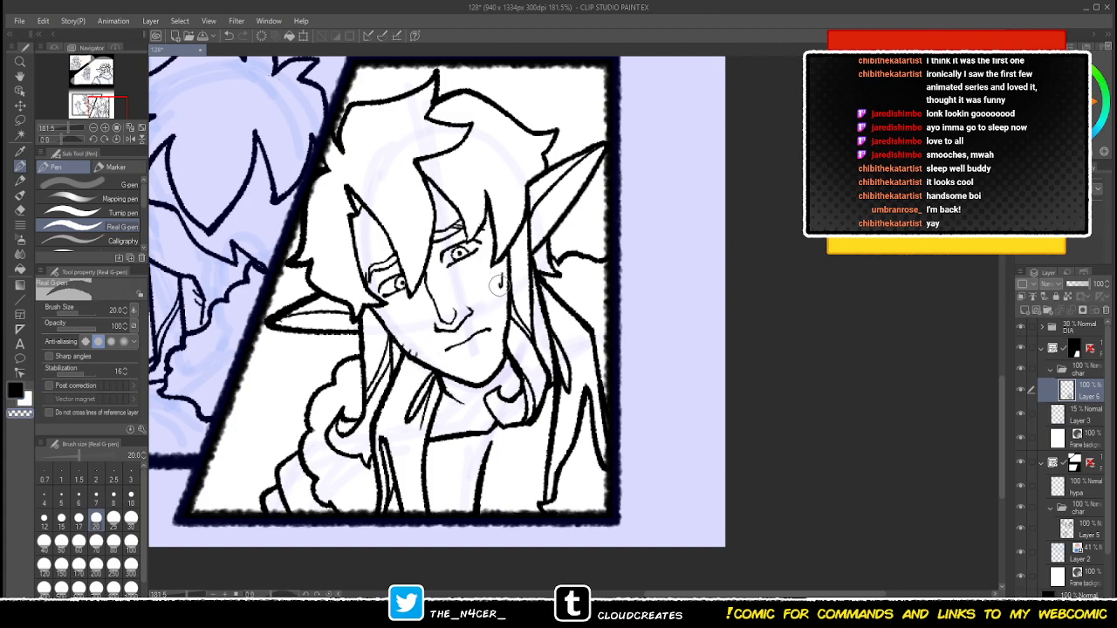
- Touch up the small mark on the cheek beside the face-framing hair on the larger-ear side
key(c)
drag(499, 287, 503, 285)
key(c)
drag(476, 229, 473, 267)
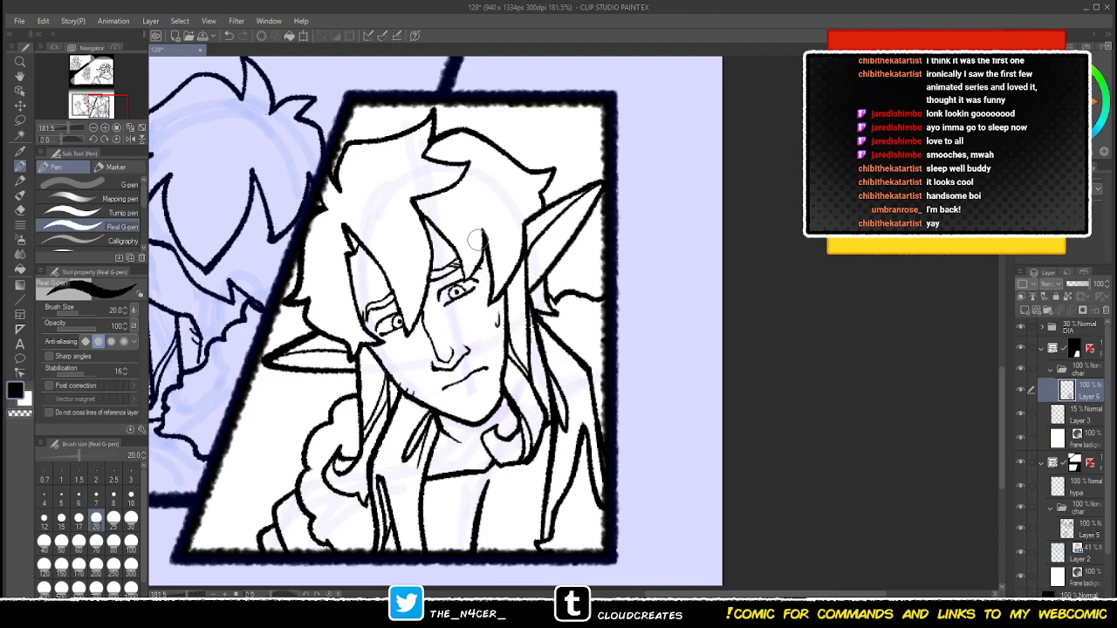
- Examine the inked character within the whole slanted panel and next to the neighbouring panel
key(c)
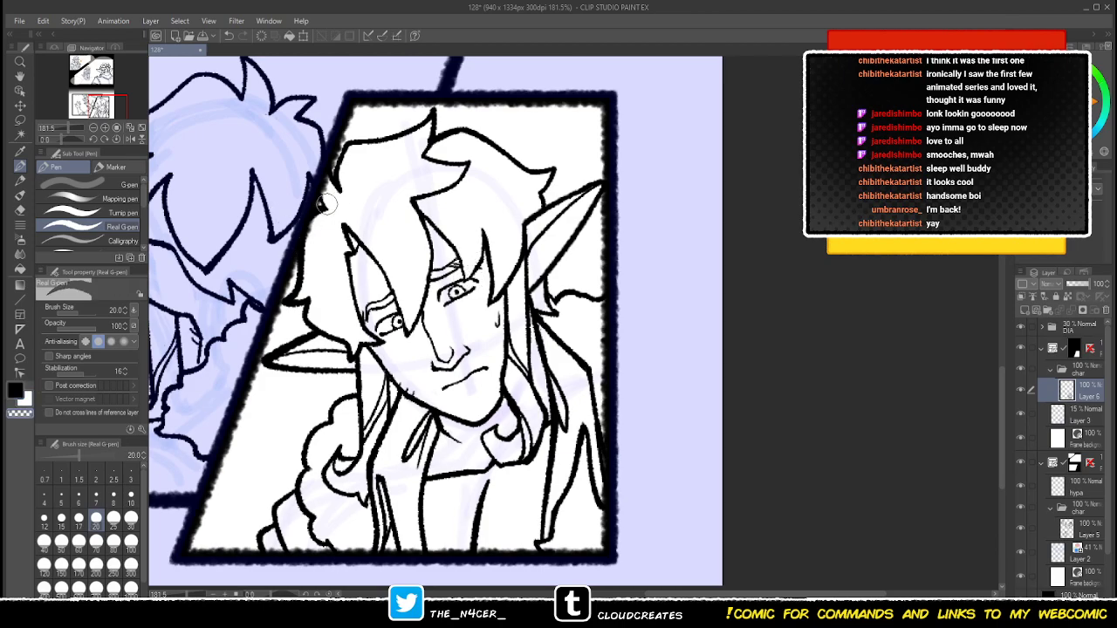
scroll(375, 164, up, 1)
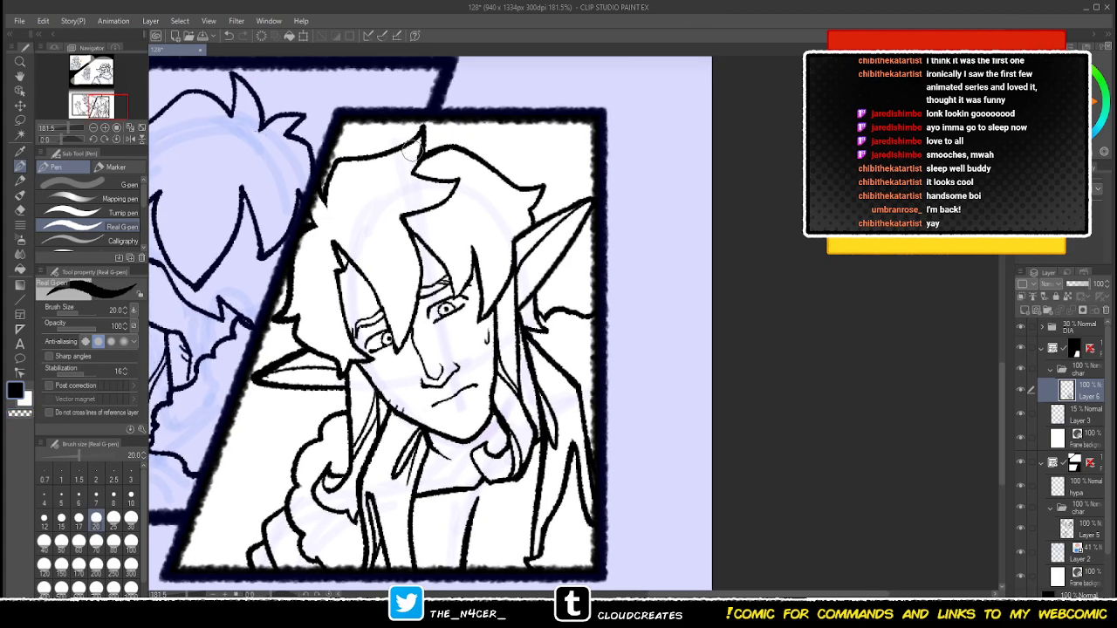
key(c)
scroll(491, 164, down, 1)
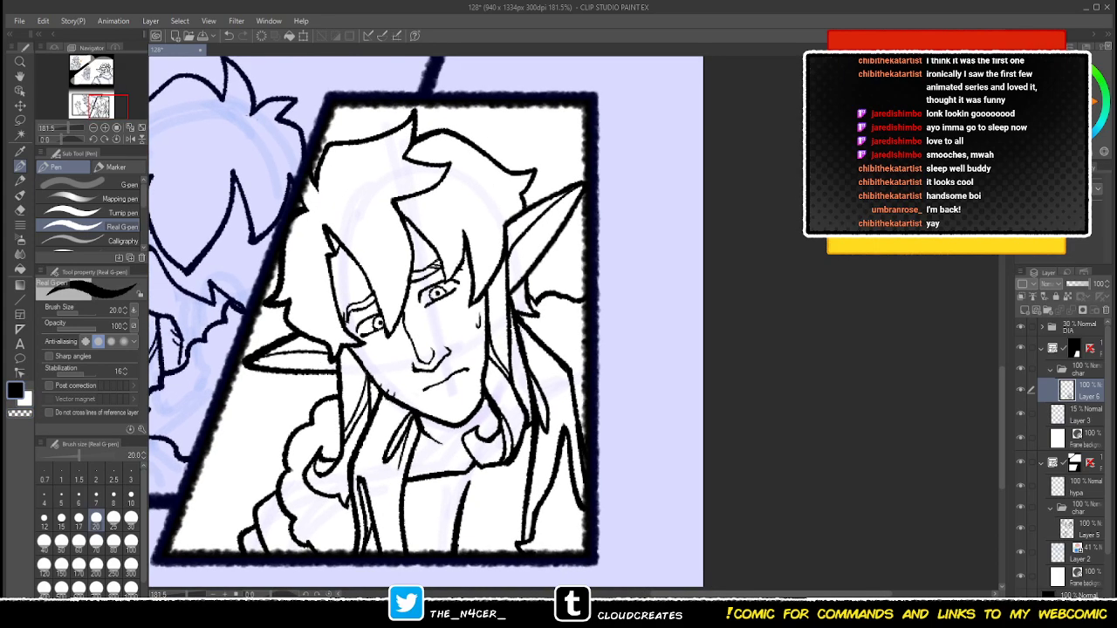
scroll(533, 297, down, 3)
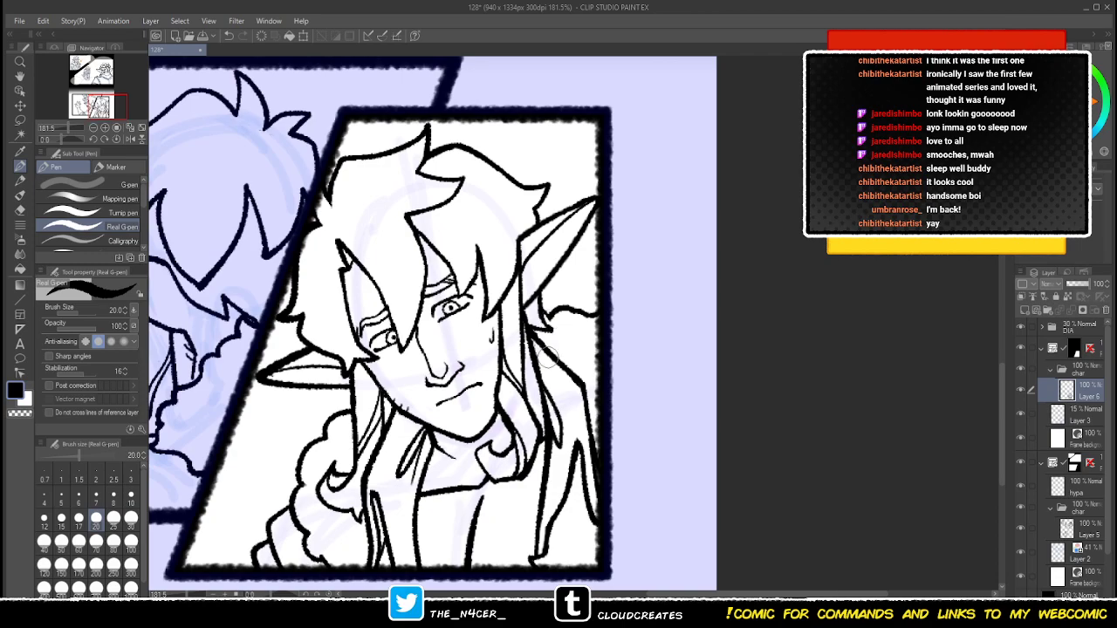
scroll(555, 330, down, 5)
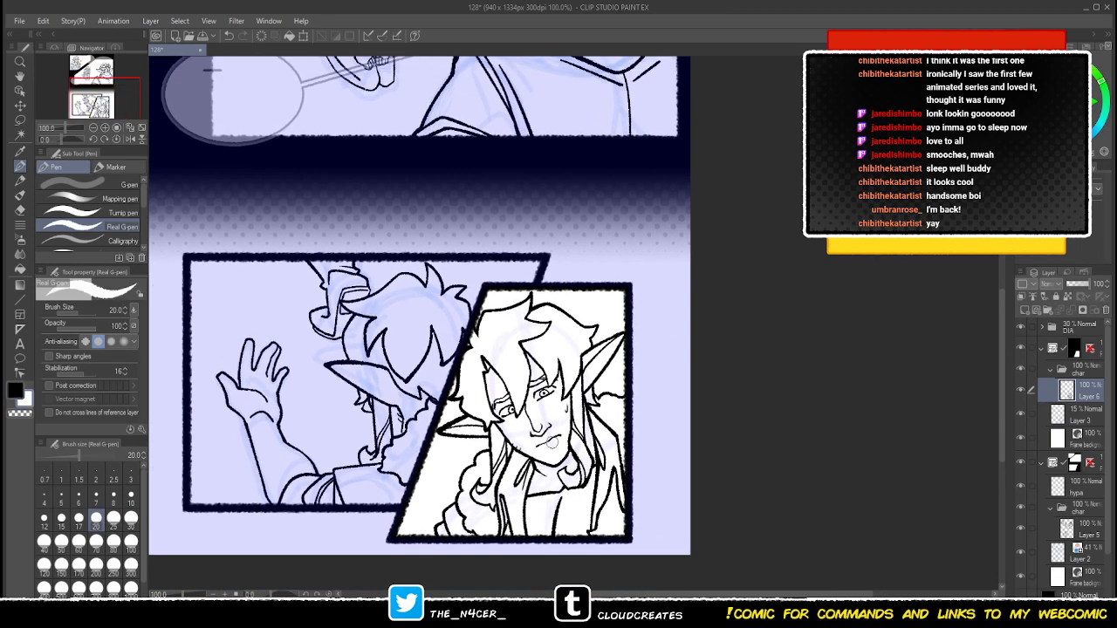
drag(495, 337, 478, 293)
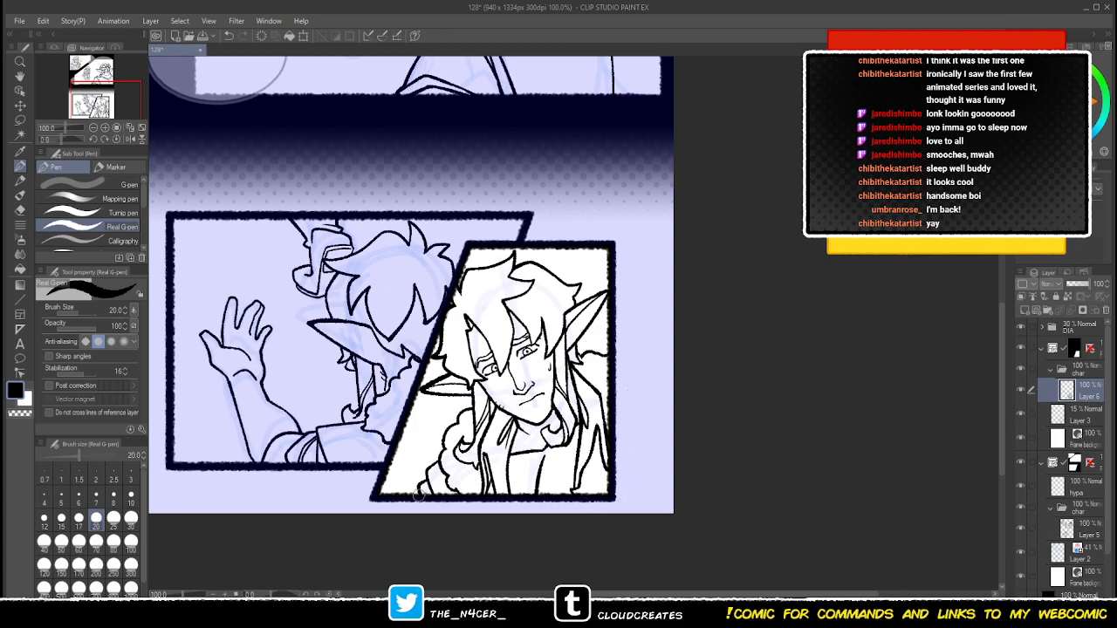
- Select the empty area around the slanted-panel character on Layer 6, expand it and invert it to isolate the silhouette
scroll(432, 448, down, 5)
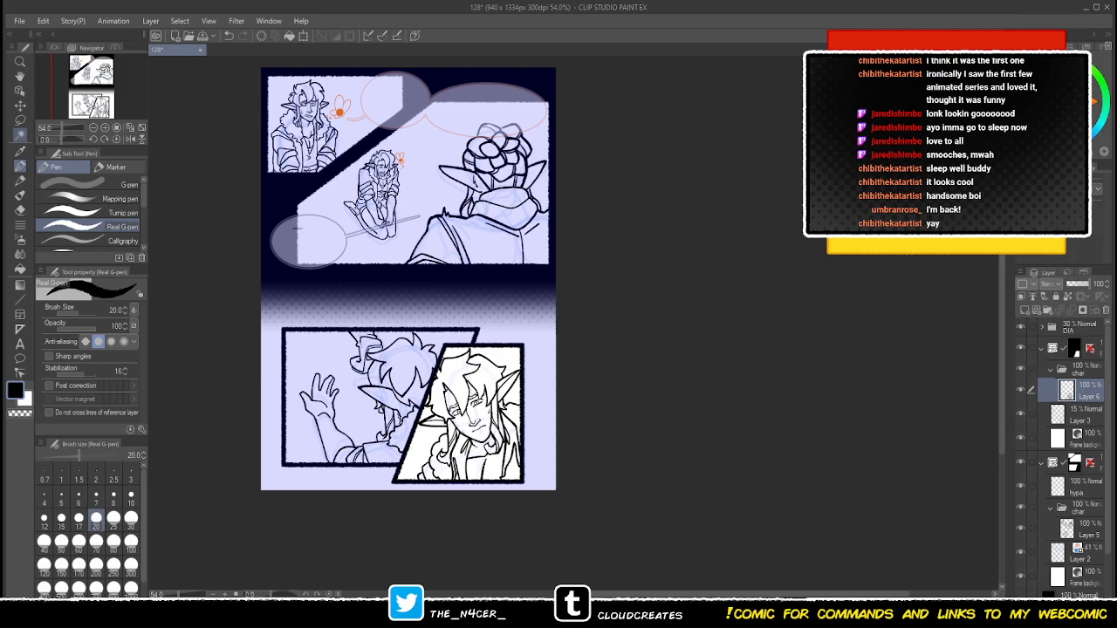
click(20, 134)
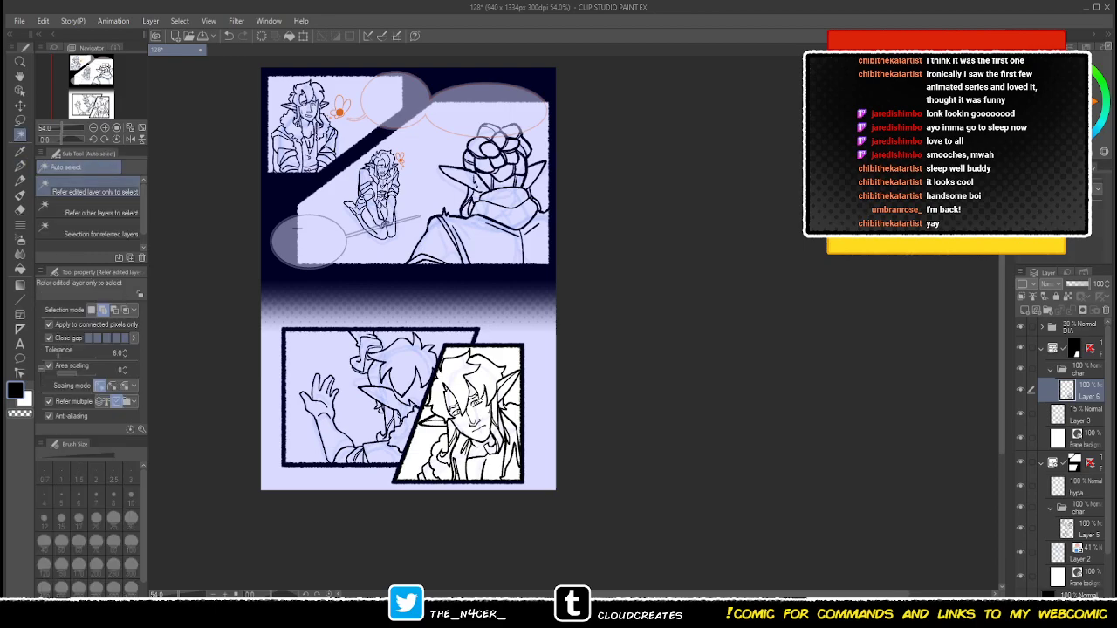
click(510, 367)
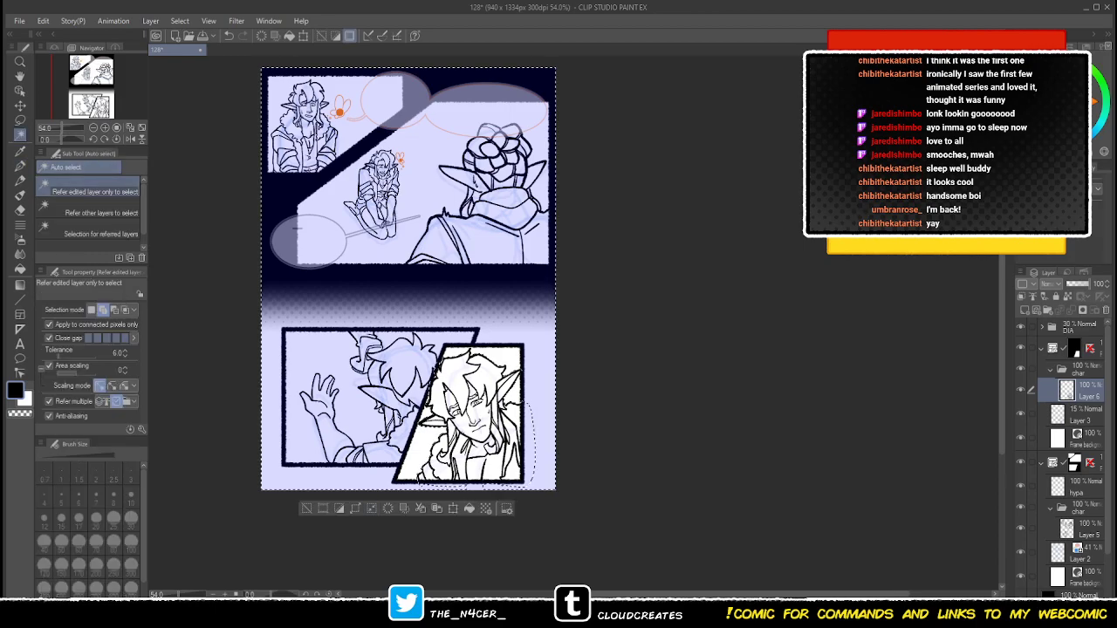
click(355, 509)
key(Return)
click(339, 509)
- Add a layer beneath the slanted-panel character's line art and fill the selected silhouette with orange
click(1026, 311)
drag(1082, 391, 1082, 426)
click(1096, 101)
click(289, 36)
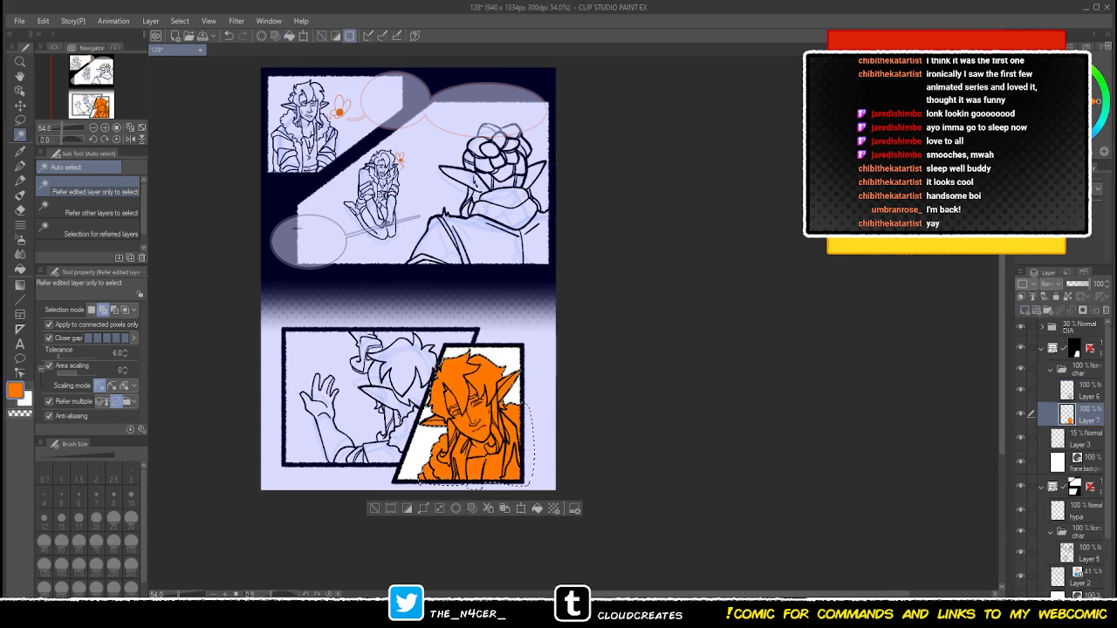
scroll(408, 209, up, 1)
scroll(428, 369, up, 5)
drag(429, 368, 411, 270)
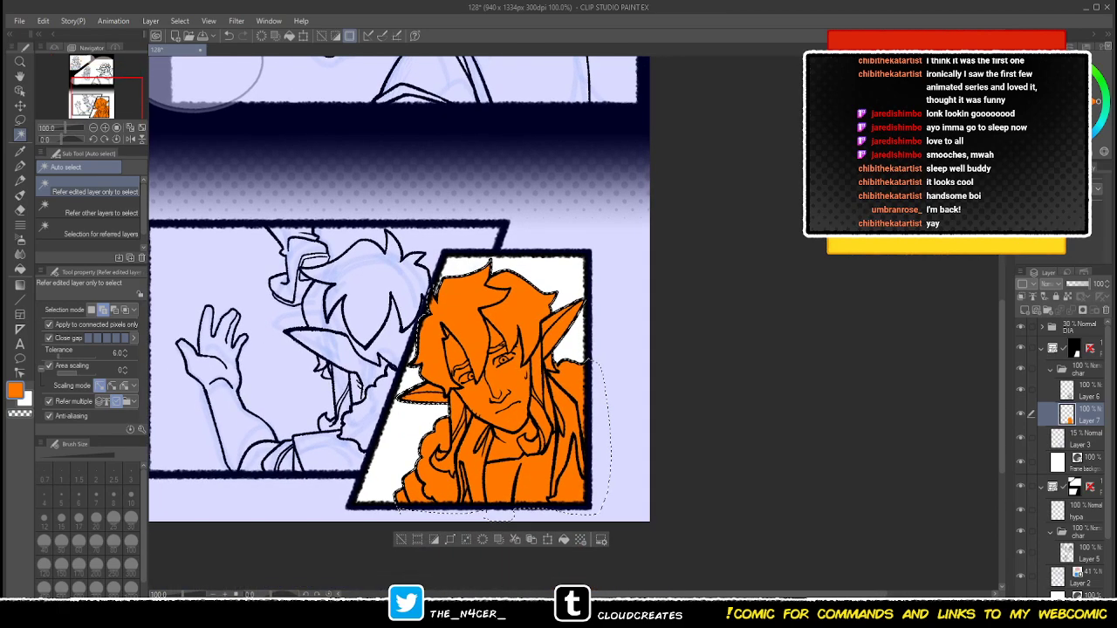
- Deselect, then turn the slanted-panel character's orange silhouette white and back it with a duplicate silhouette carrying a black border effect
key(ctrl+d)
key(Tab)
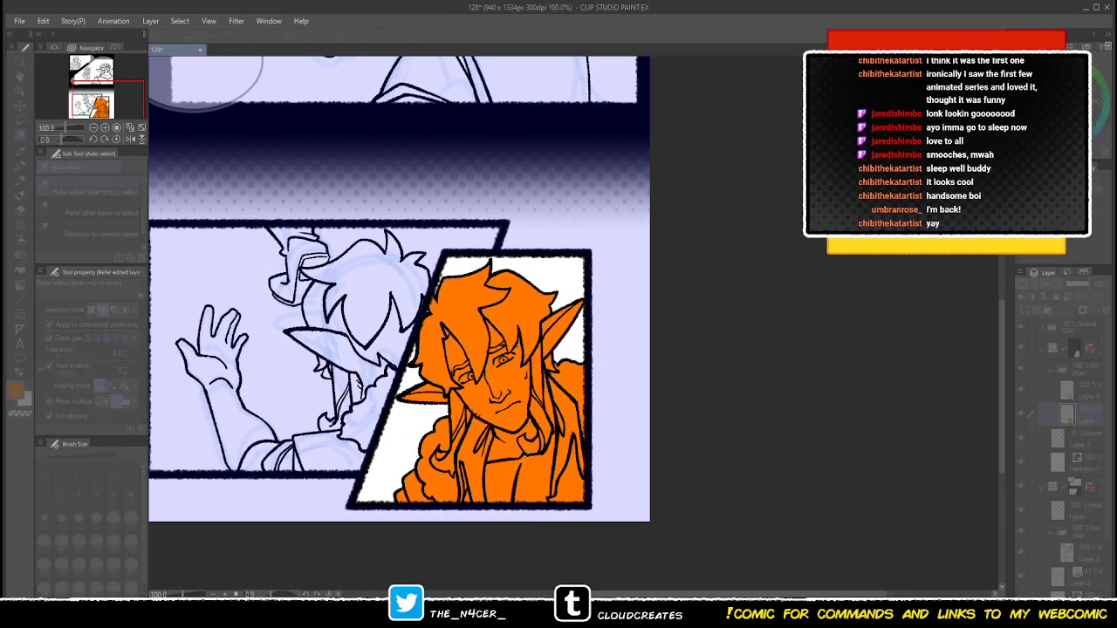
key(ctrl+z)
key(Tab)
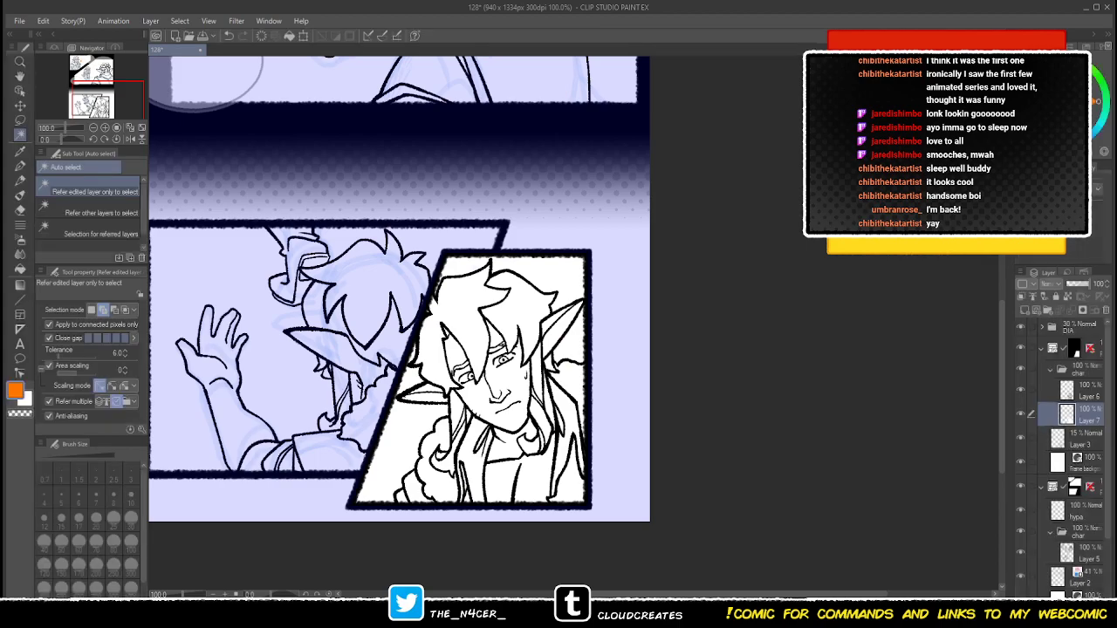
key(Tab)
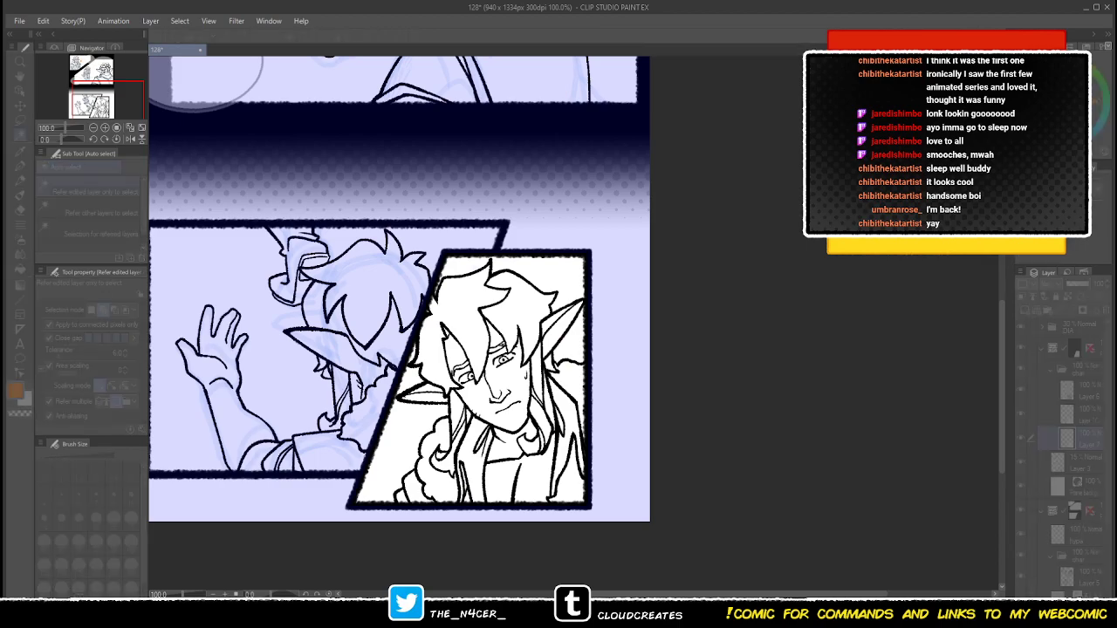
key(Tab)
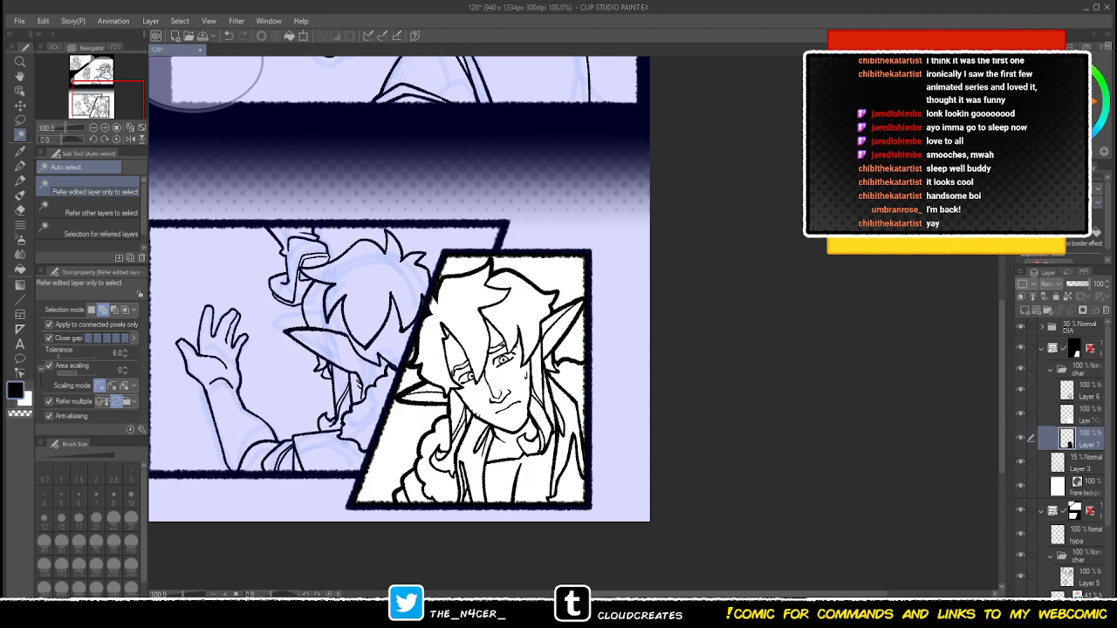
- Collapse the slanted panel's char folder and activate line-art Layer 5 in the other panels' char folder
click(1082, 370)
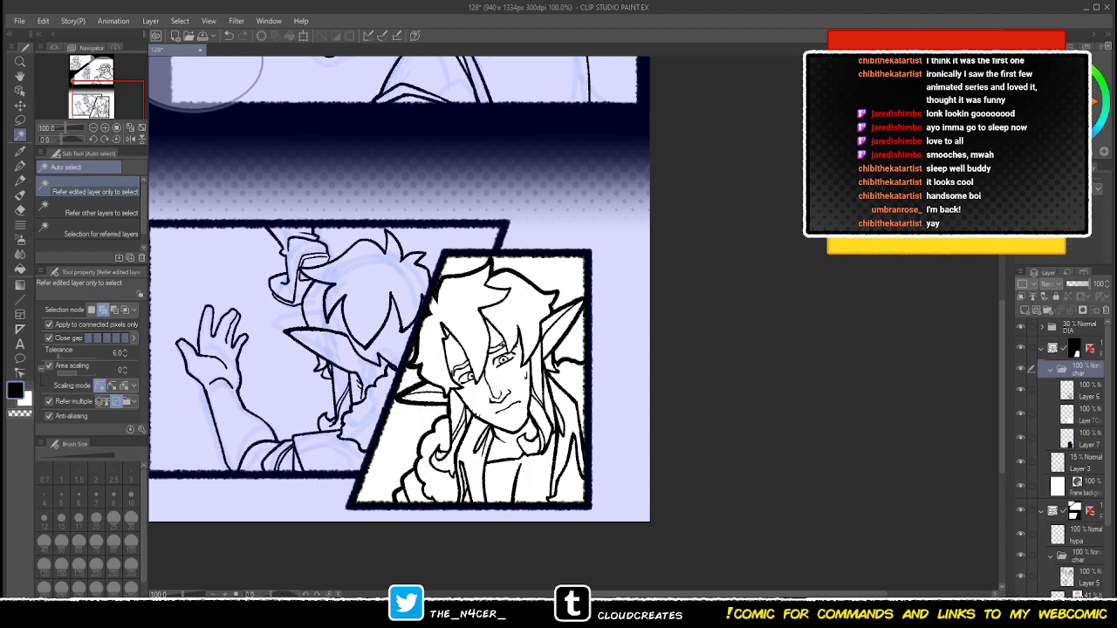
click(1051, 370)
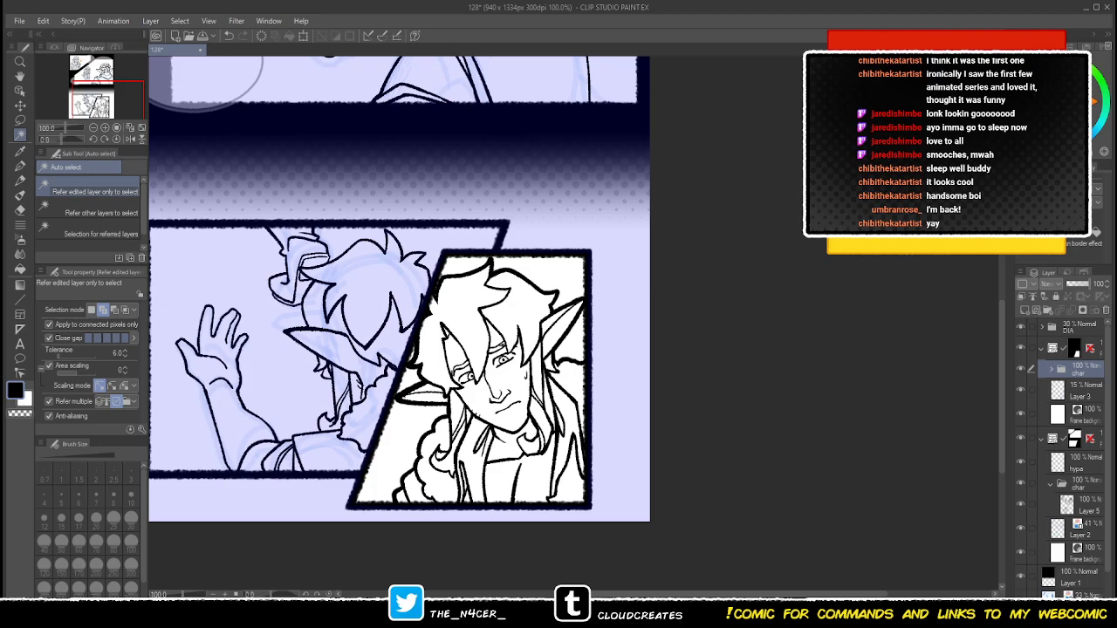
scroll(1065, 471, down, 1)
click(1087, 475)
drag(384, 349, 417, 373)
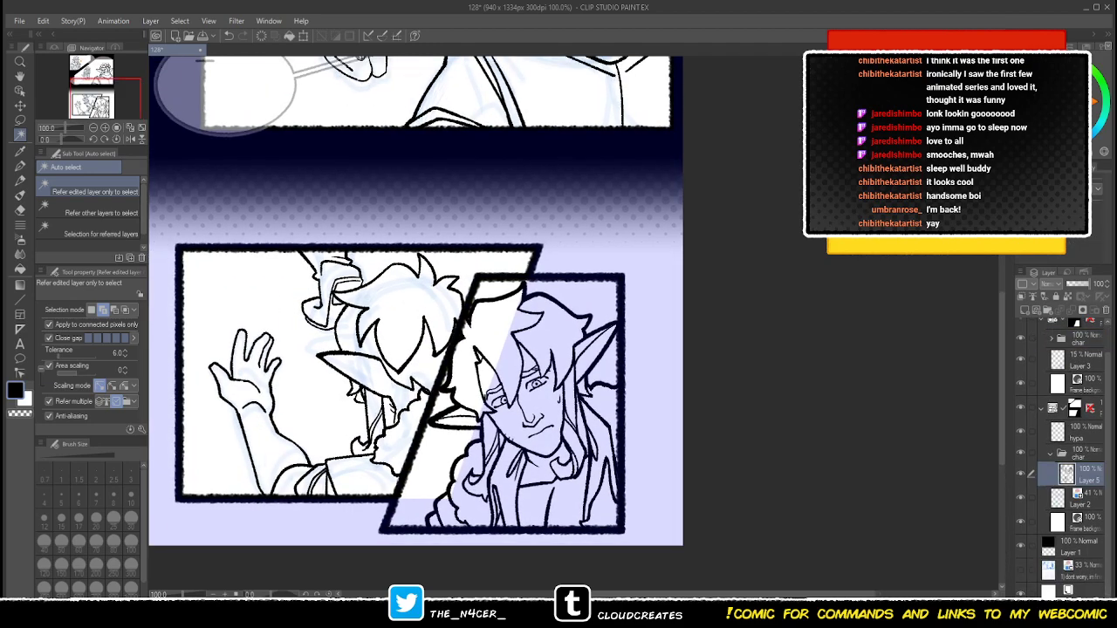
- Drop the trial background selection and close the gap in the waving character's hair outline at the slanted panel's border
scroll(683, 385, down, 2)
click(314, 302)
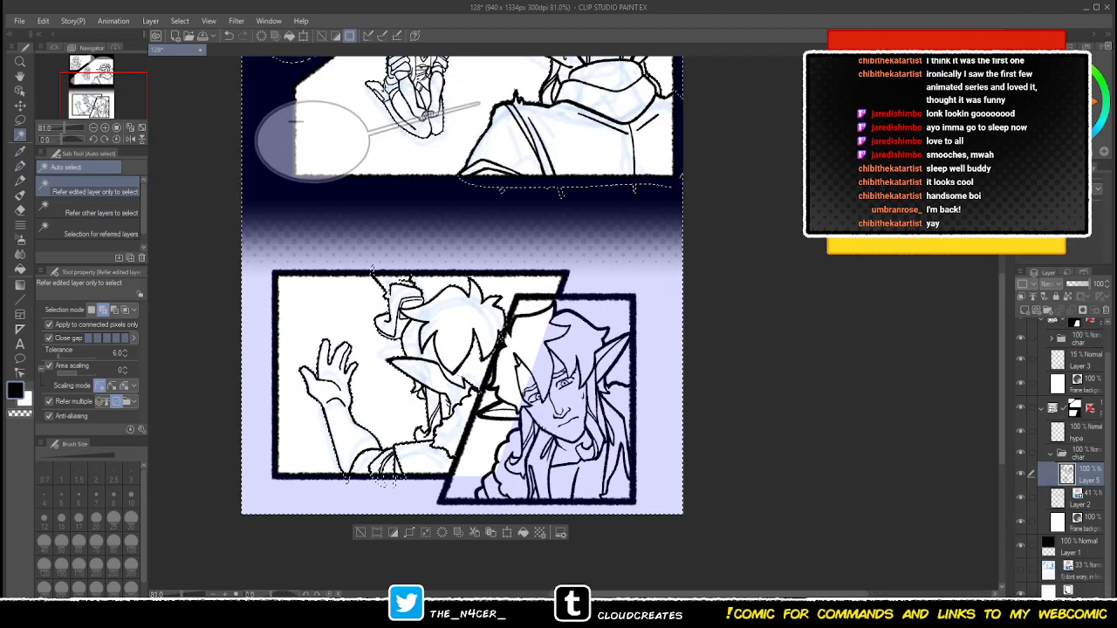
key(ctrl+d)
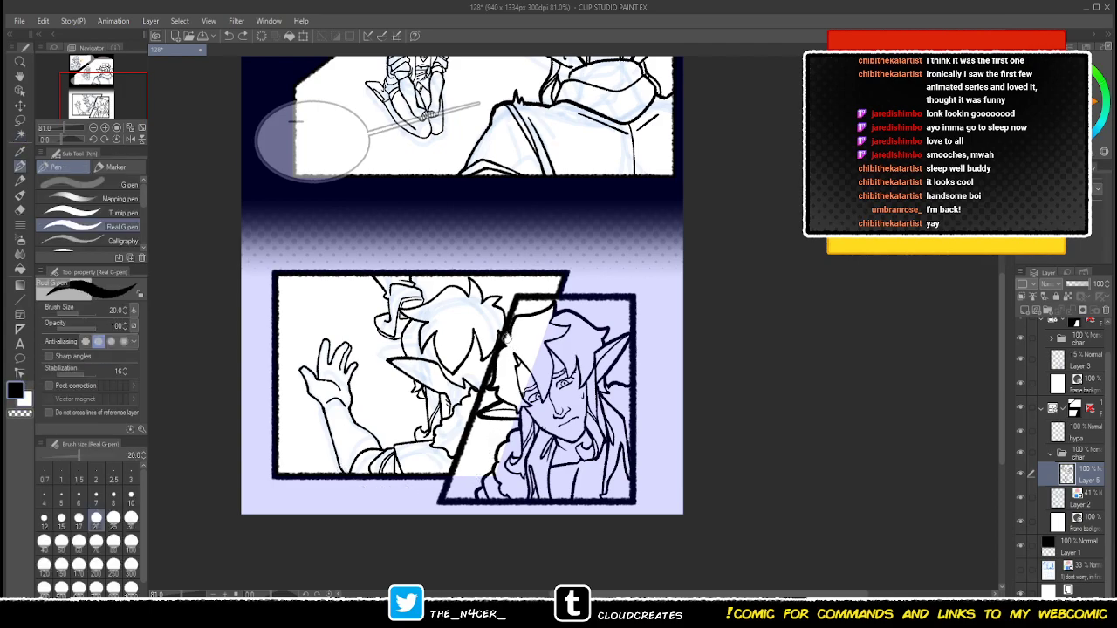
drag(507, 328, 506, 318)
- Select the empty area around the characters on Layer 5, expand it and invert it to isolate their silhouettes
click(20, 135)
click(321, 305)
drag(471, 261, 422, 488)
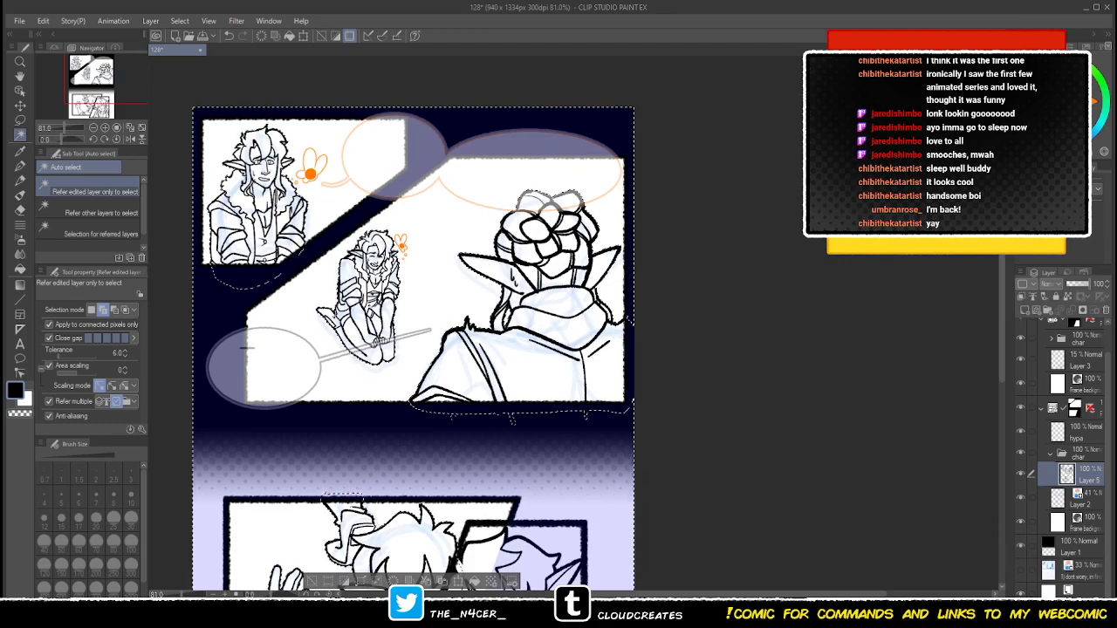
drag(422, 489, 428, 503)
scroll(436, 349, down, 1)
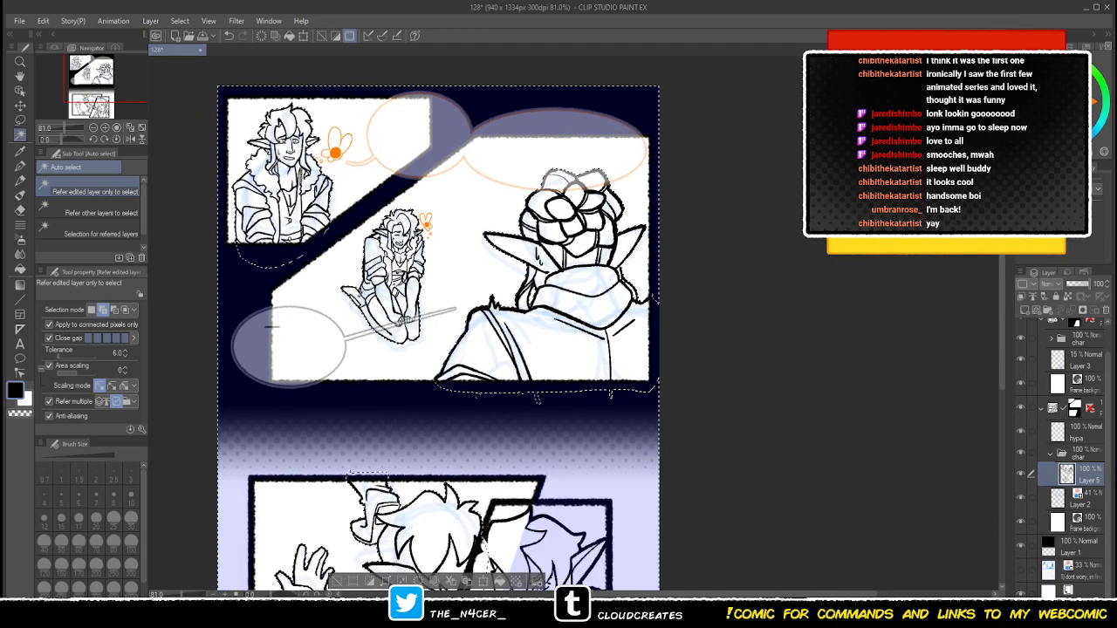
scroll(437, 349, down, 6)
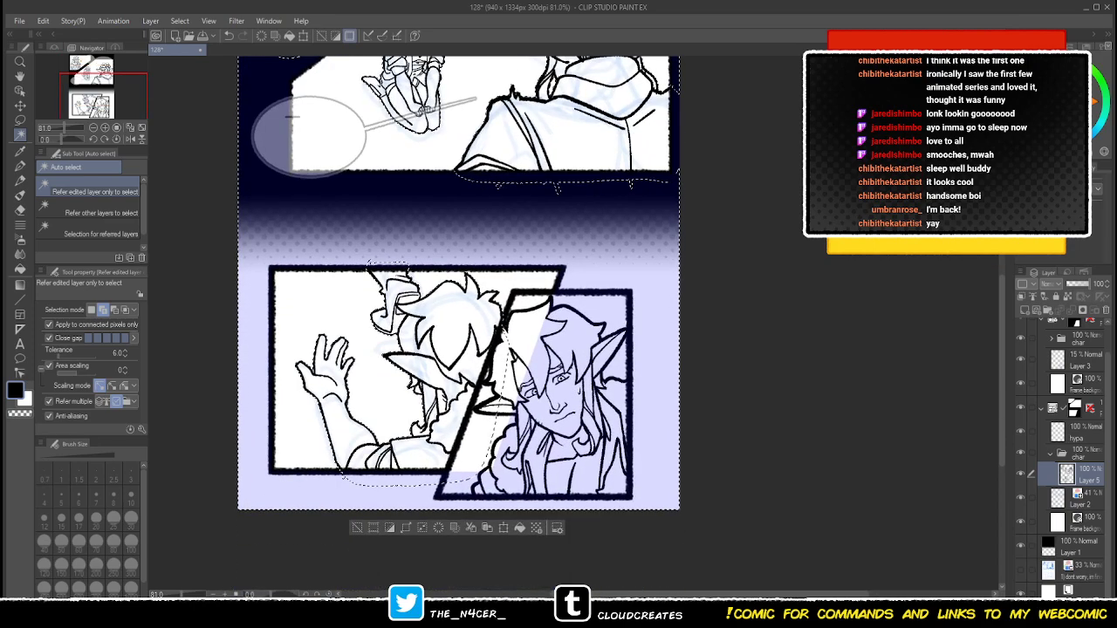
key(Return)
click(390, 528)
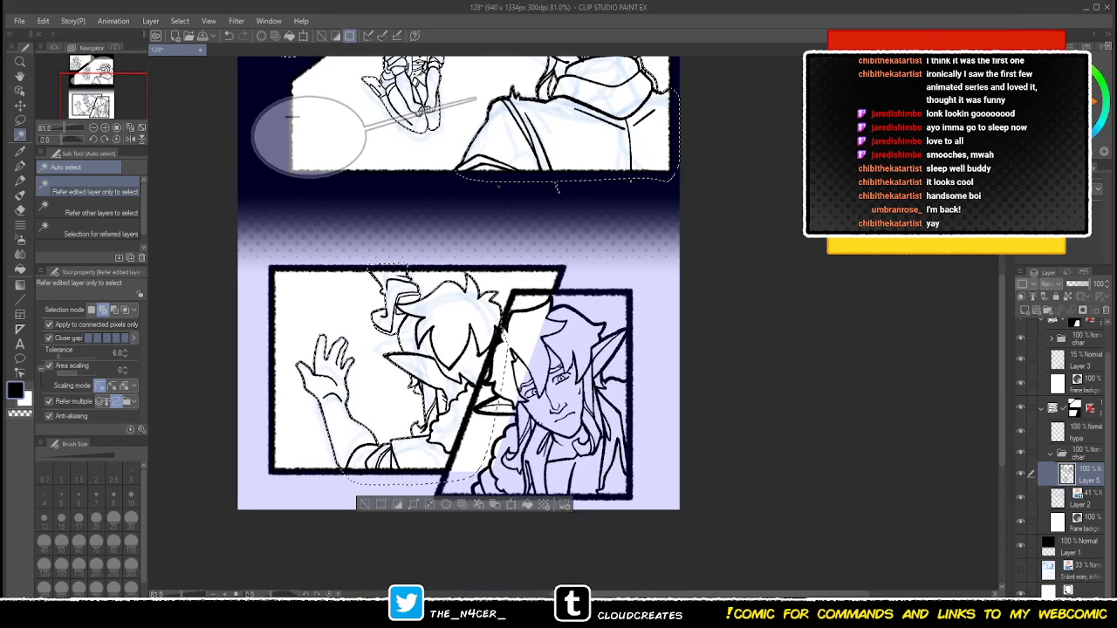
- Add a layer beneath Layer 5, fill the selected character silhouettes with orange and deselect
click(1024, 310)
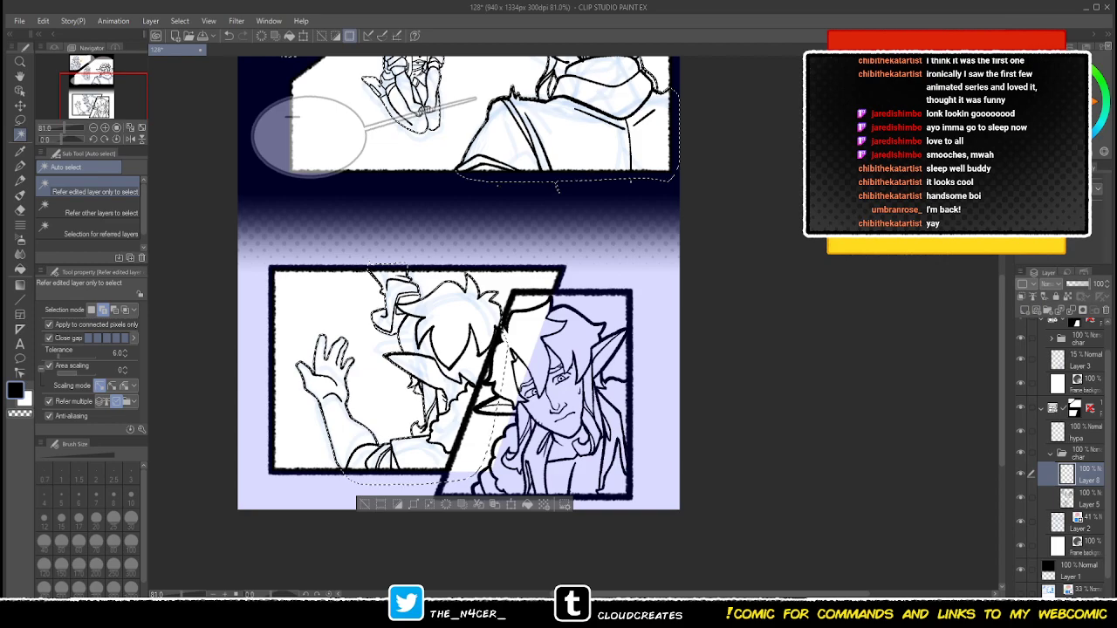
drag(1082, 475, 1082, 508)
click(1084, 78)
key(alt+BackSpace)
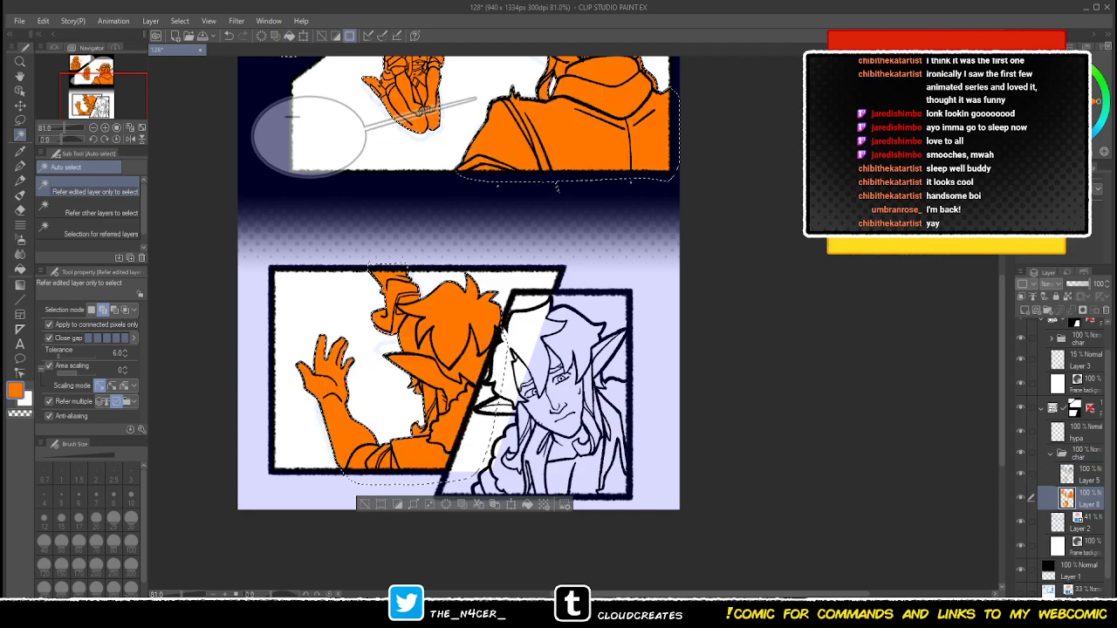
key(ctrl+d)
scroll(454, 323, up, 5)
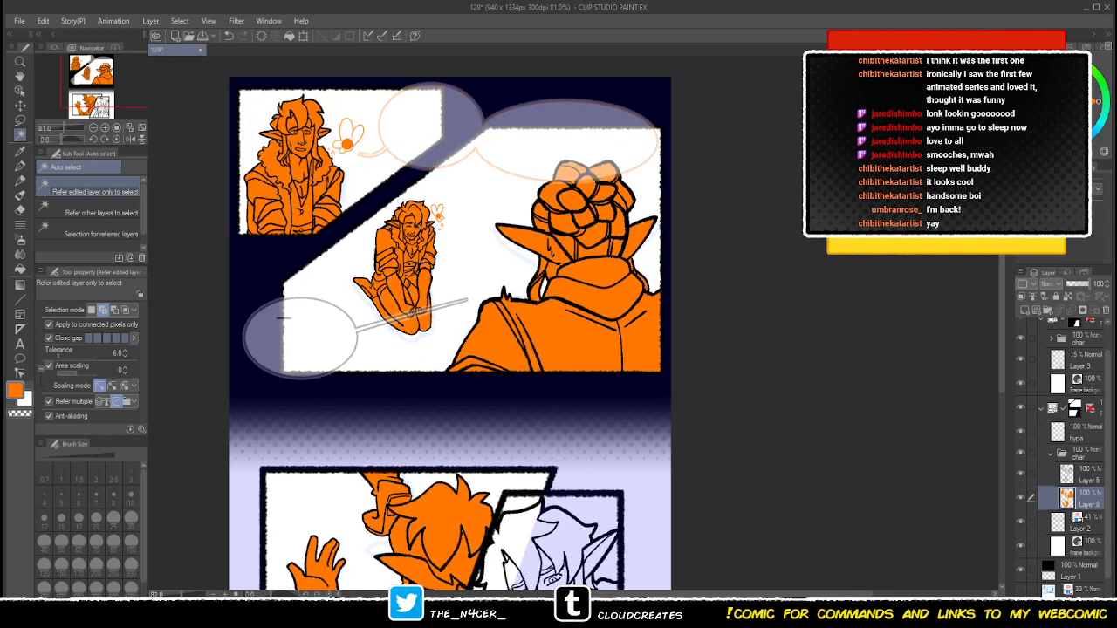
scroll(450, 323, down, 5)
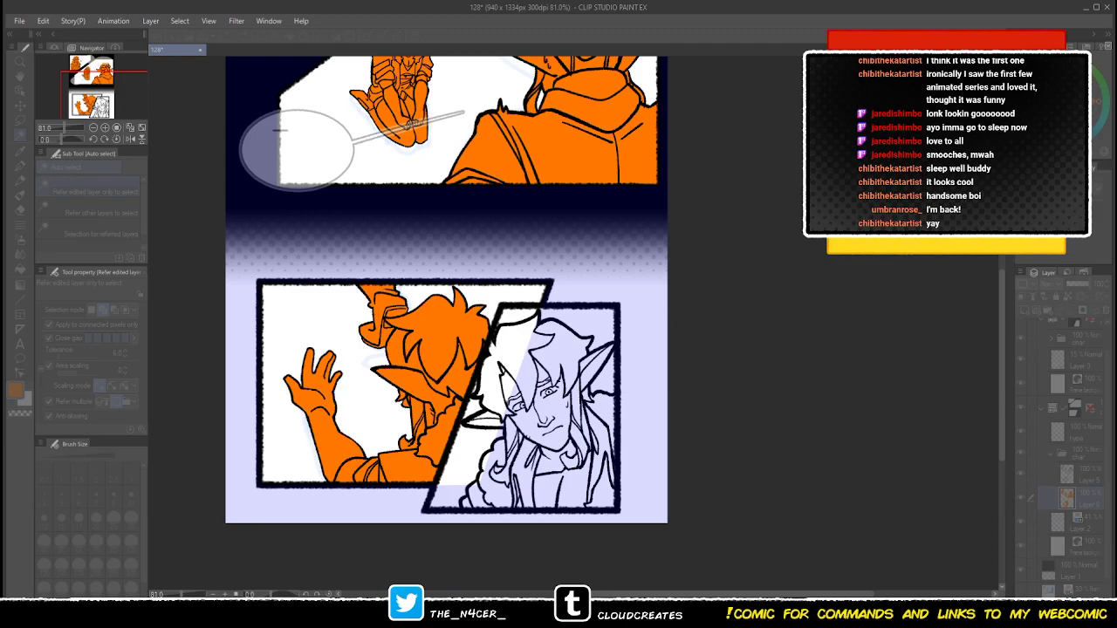
- Turn the orange silhouettes white with a duplicate black-bordered layer behind them, and collapse their char folder
key(ctrl+z)
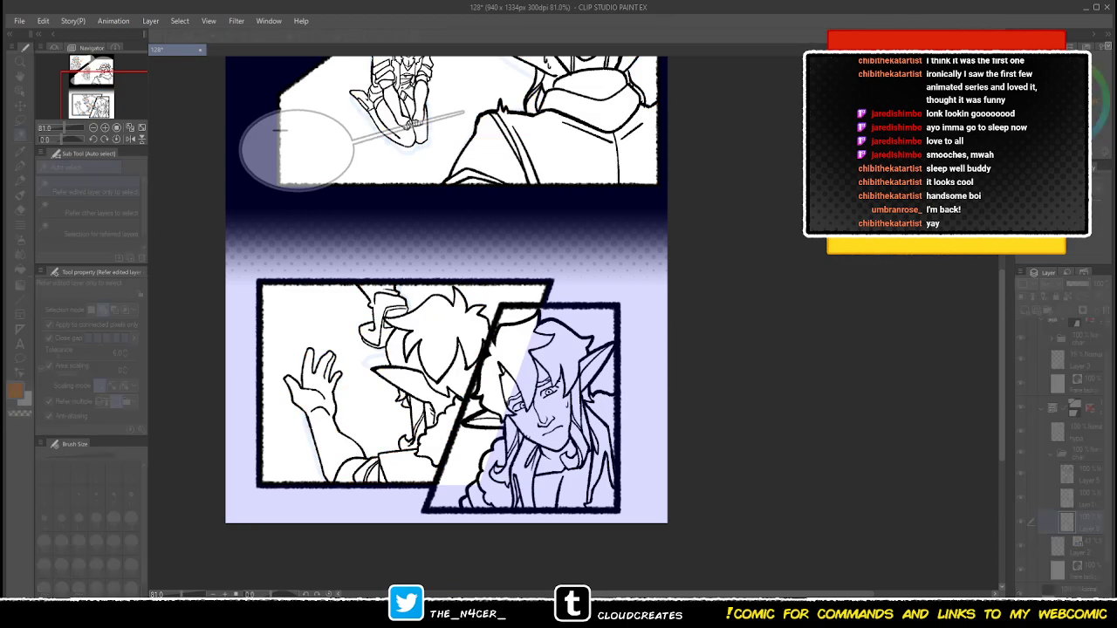
click(1049, 129)
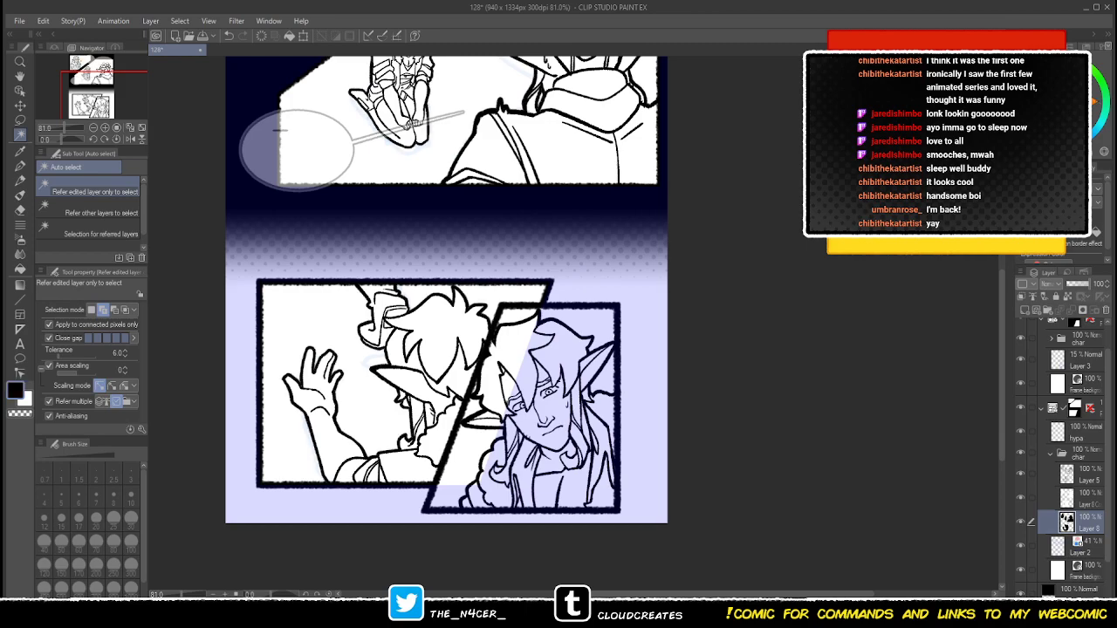
click(1083, 454)
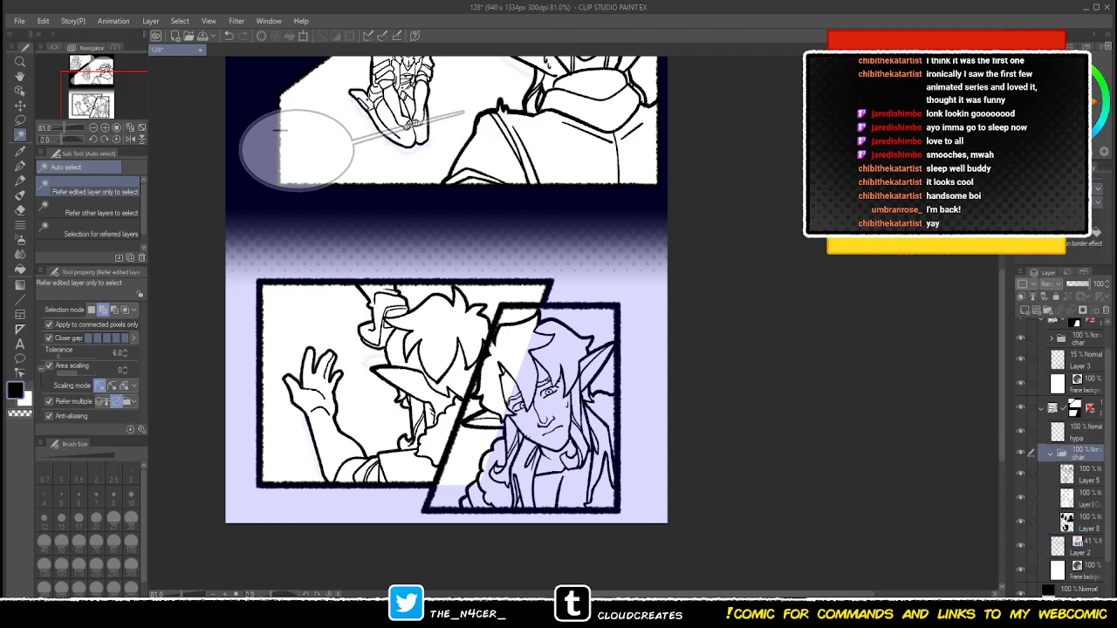
click(1051, 454)
- Add a folder named "bg" above Layer 2 with a new layer inside, and ready that layer for straight lines
click(1082, 500)
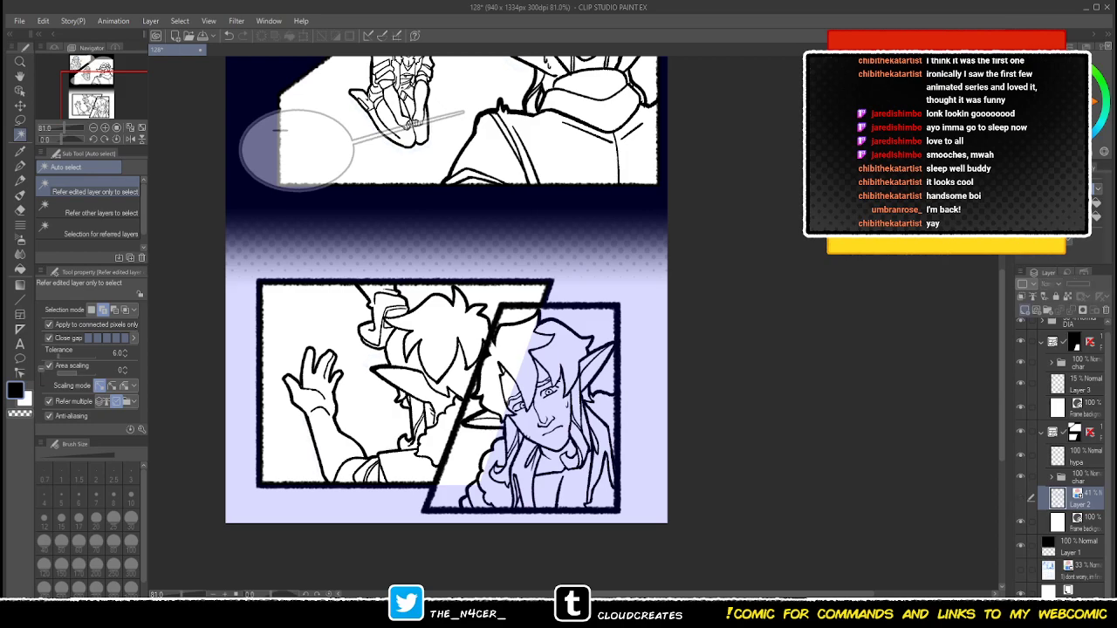
click(1048, 310)
click(1024, 310)
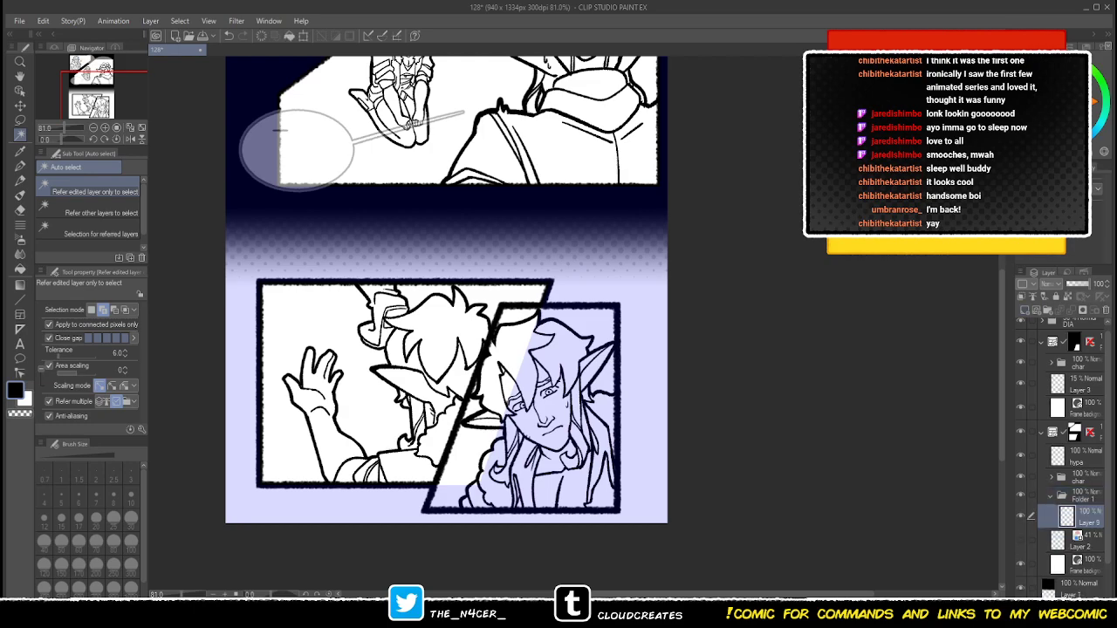
click(1085, 496)
text(bg)
key(Return)
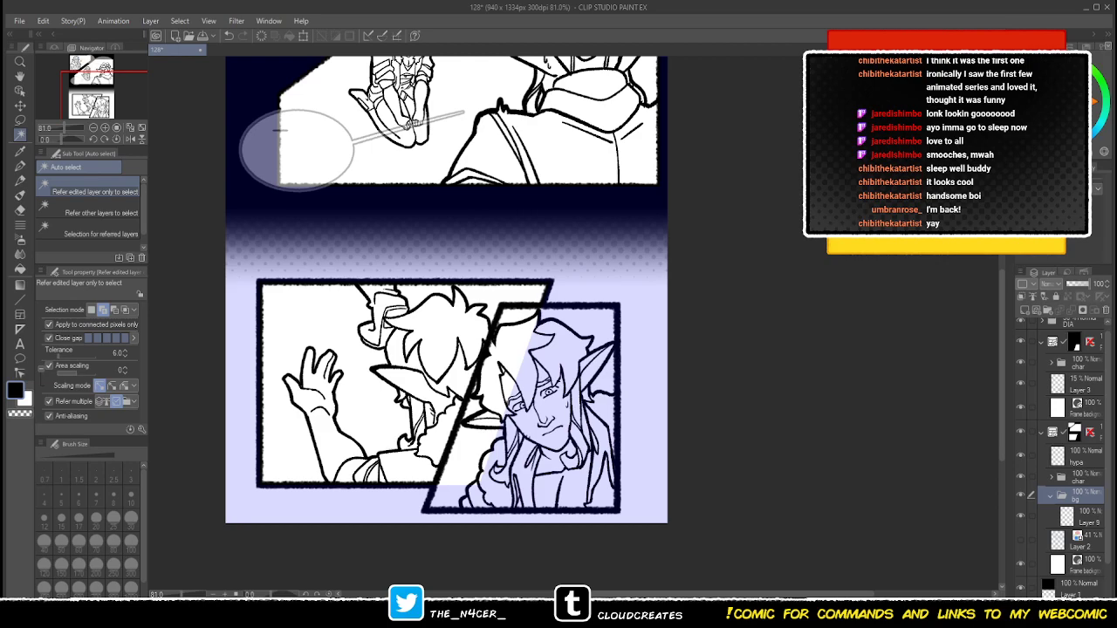
key(u)
click(1087, 518)
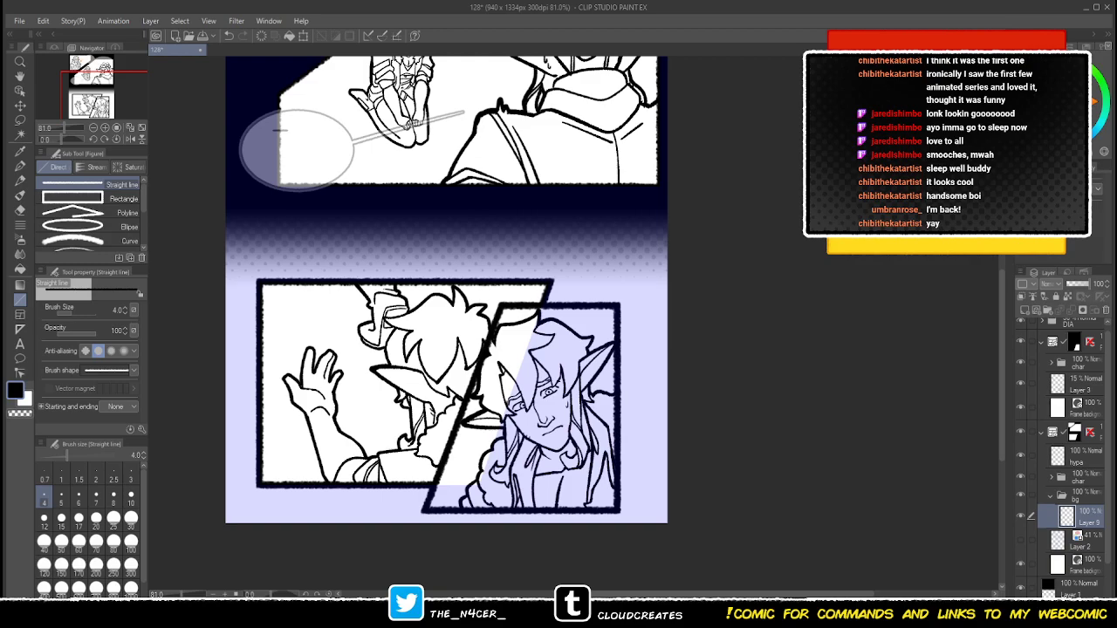
mouse_move(492, 285)
mouse_down()
mouse_move(520, 304)
mouse_move(544, 294)
mouse_up()
key(ctrl+z)
key(ctrl+z)
key(ctrl+z)
key(ctrl+z)
key(ctrl+z)
key(ctrl+z)
drag(485, 284, 526, 302)
key(ctrl+z)
key(ctrl+z)
key(ctrl+z)
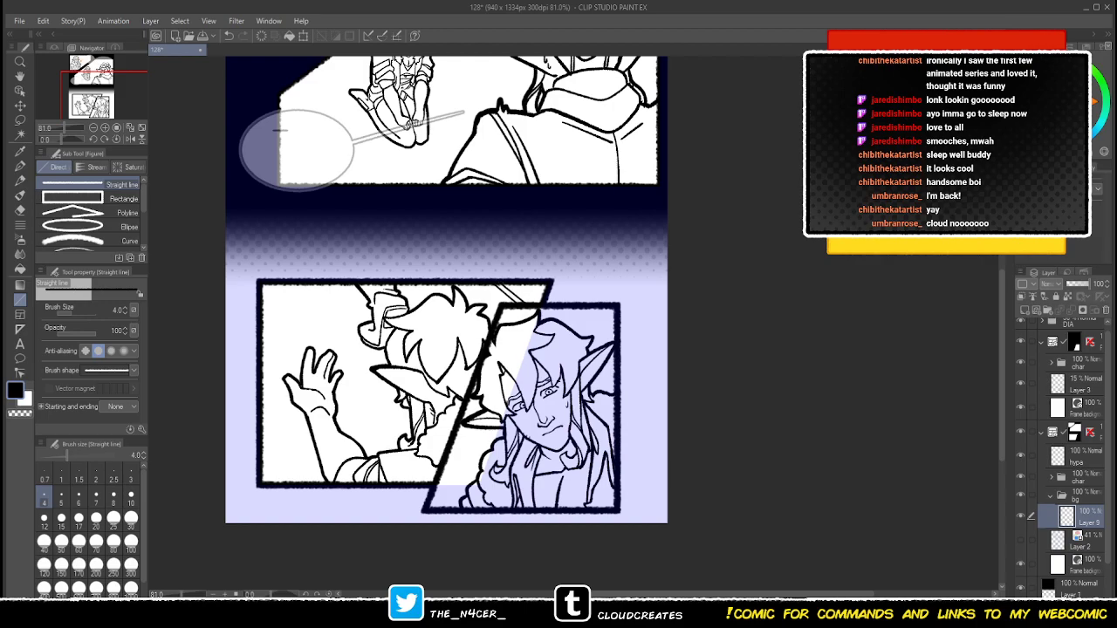
- Hatch the waving-character panel's upper corner above the slanted panel with diagonal straight lines, and set the line brush size to 3
drag(506, 283, 542, 299)
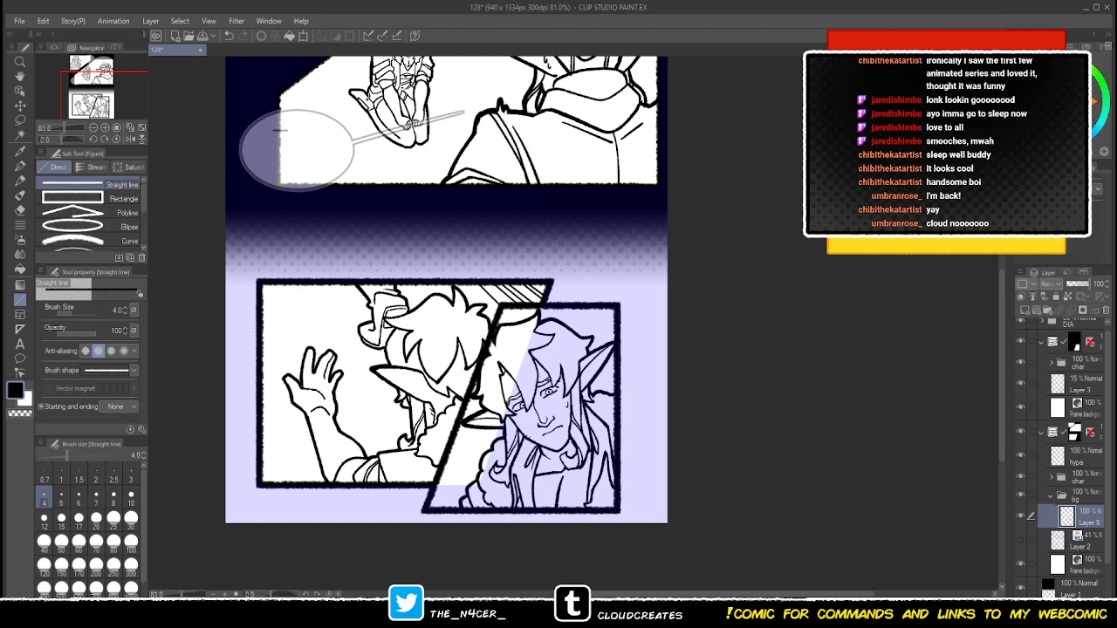
click(131, 479)
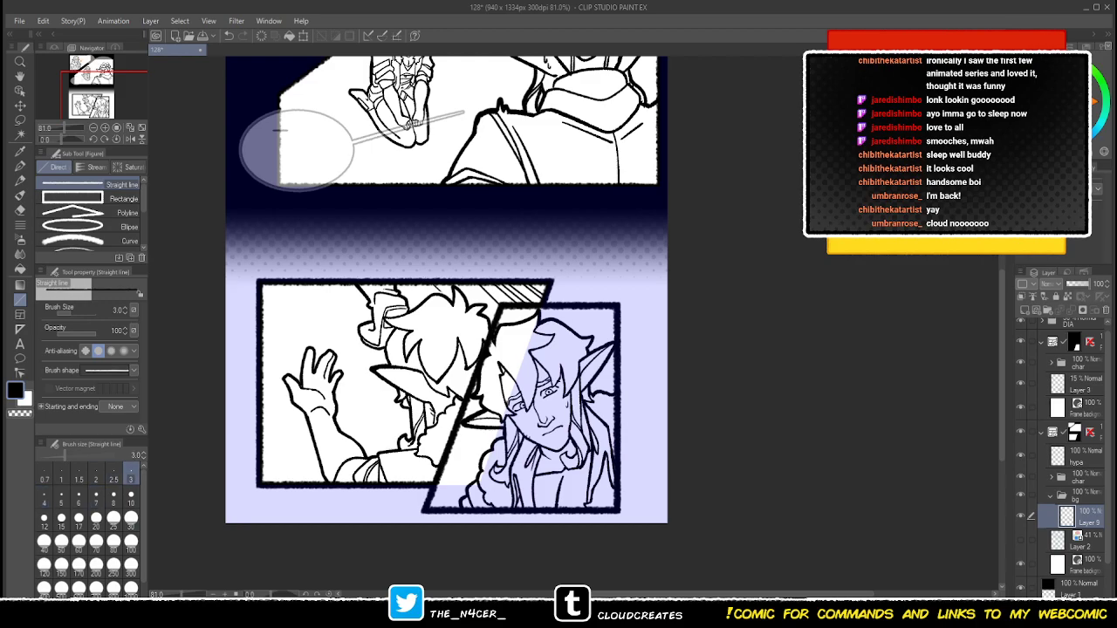
drag(523, 366, 511, 384)
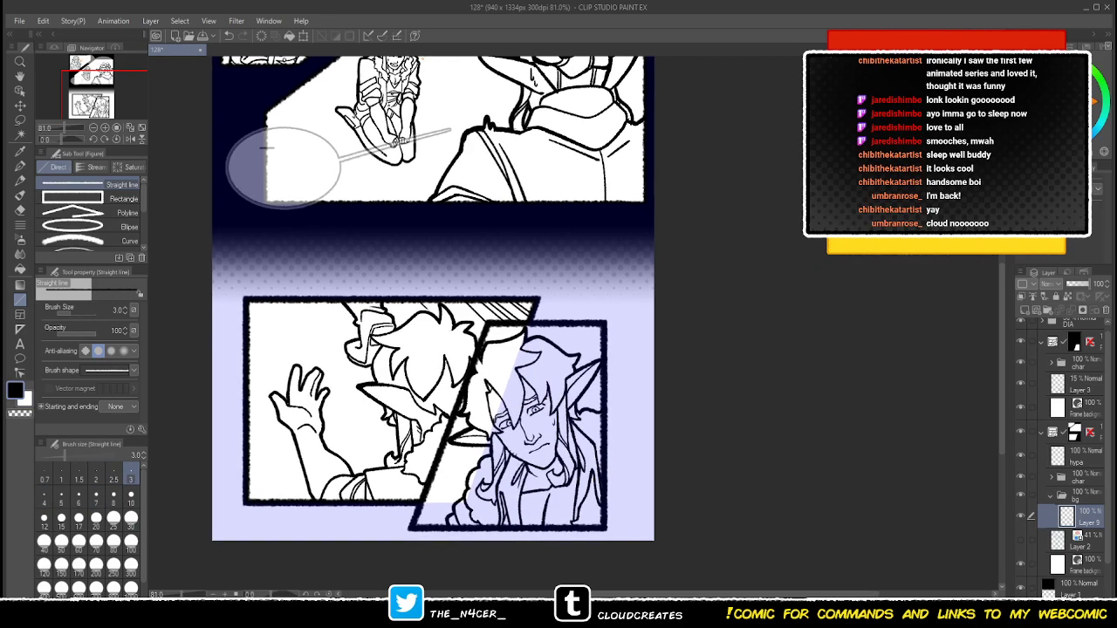
drag(432, 306, 427, 380)
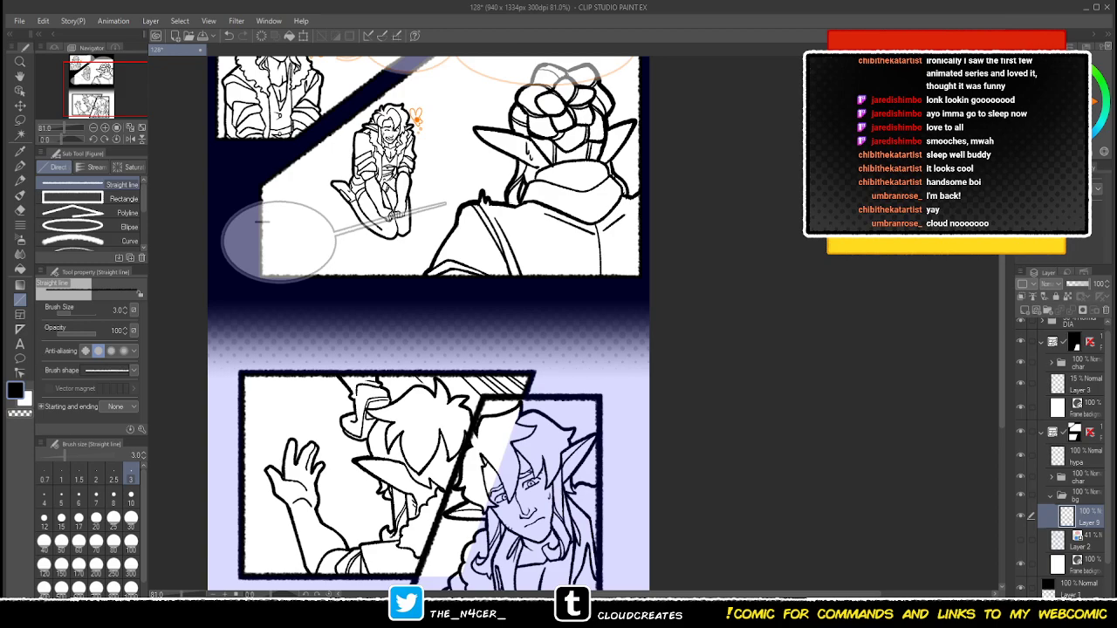
drag(428, 331, 442, 466)
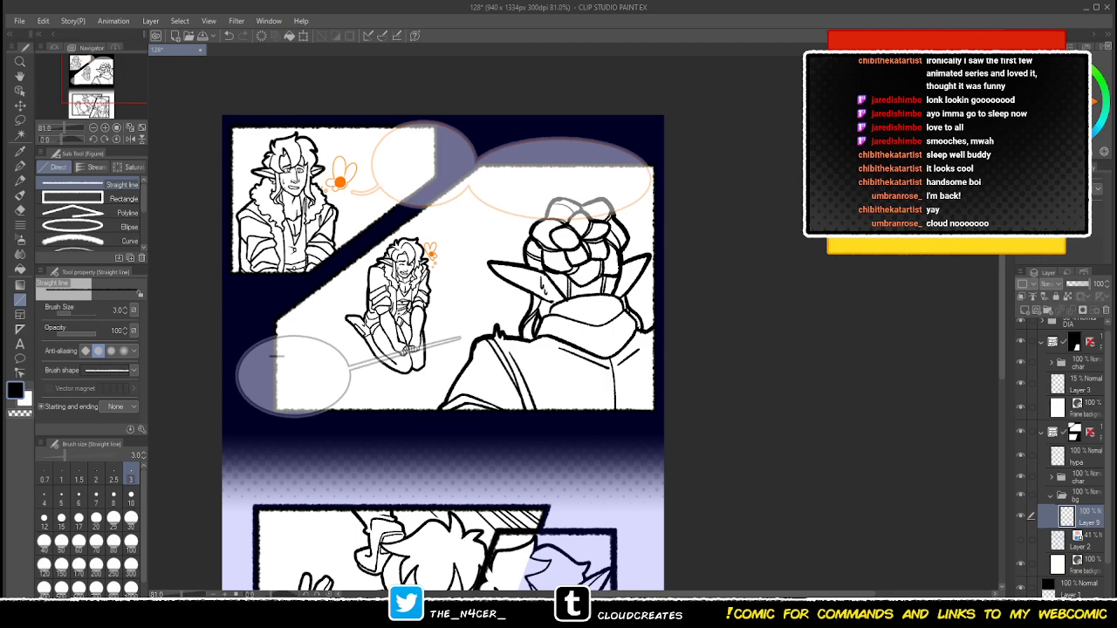
drag(333, 301, 385, 397)
drag(426, 319, 452, 382)
key(ctrl+z)
key(ctrl+z)
- Draw two parallel horizontal lines across the large panel behind the kneeling character and fade its char folder to 35% opacity
drag(358, 251, 522, 251)
drag(390, 237, 524, 238)
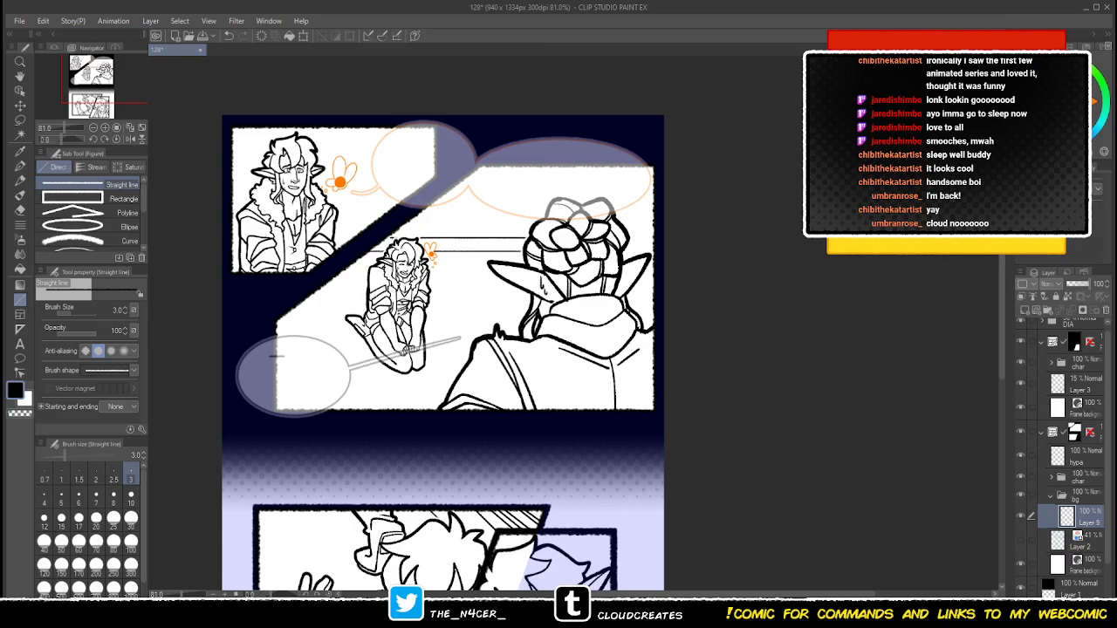
click(1085, 477)
click(1074, 283)
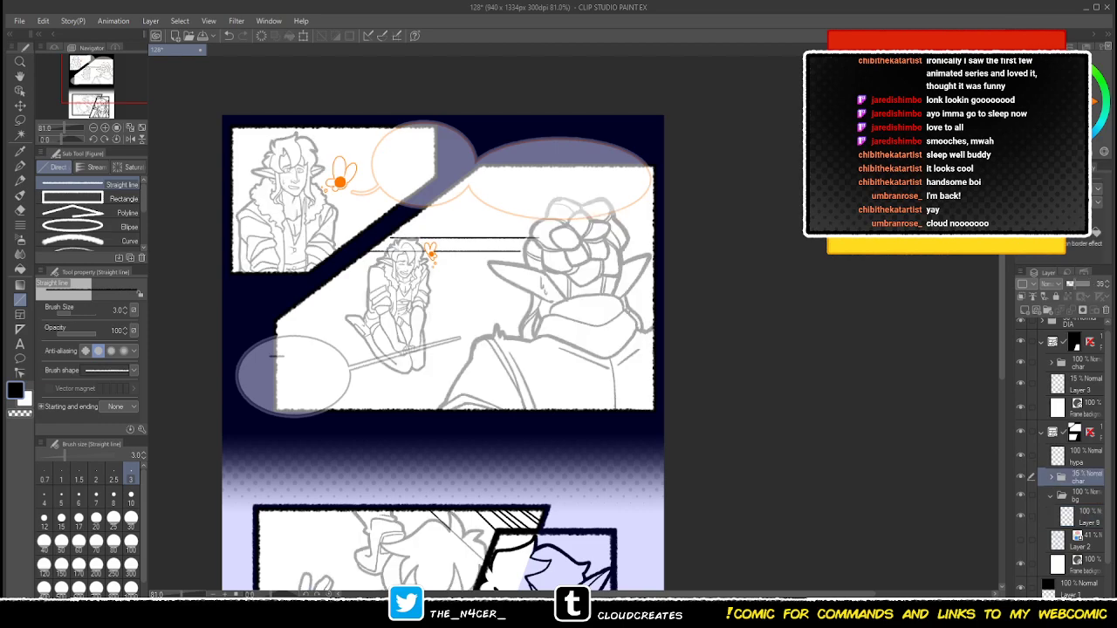
- On Layer 9 with line size 5, thicken and extend the horizontal wall lines and add the room corner's vertical and slanted lines
click(1087, 517)
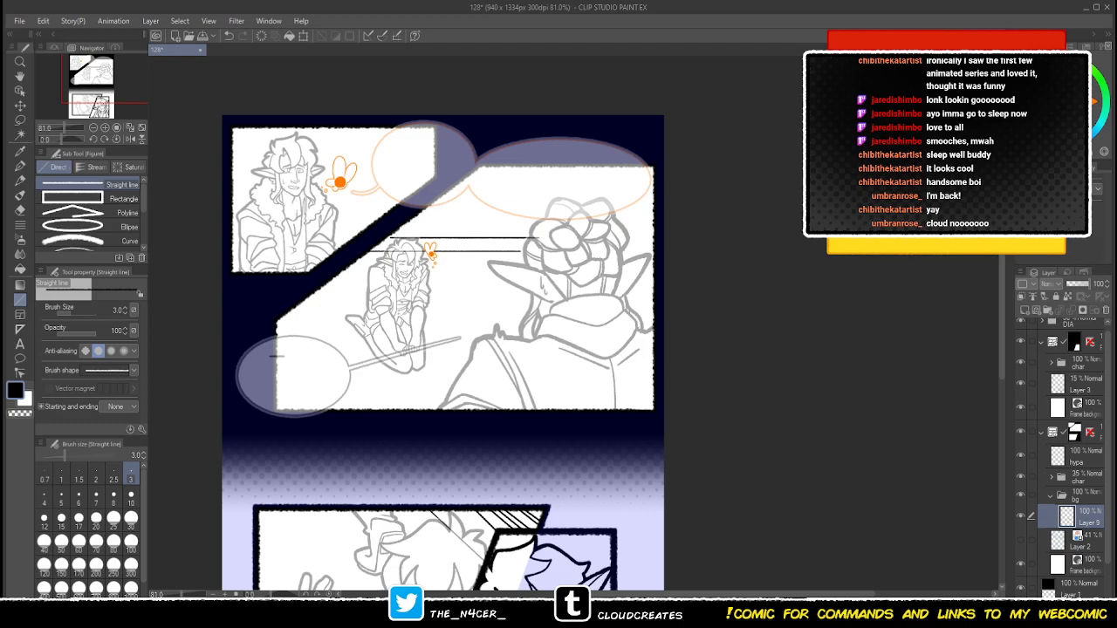
drag(385, 237, 619, 236)
click(61, 498)
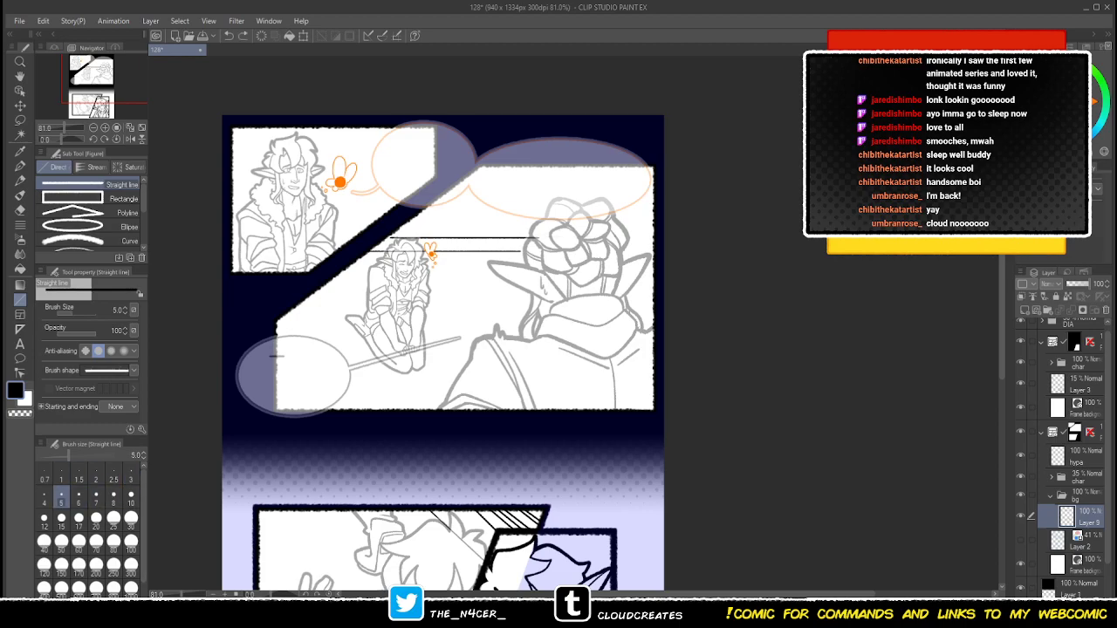
drag(384, 236, 624, 165)
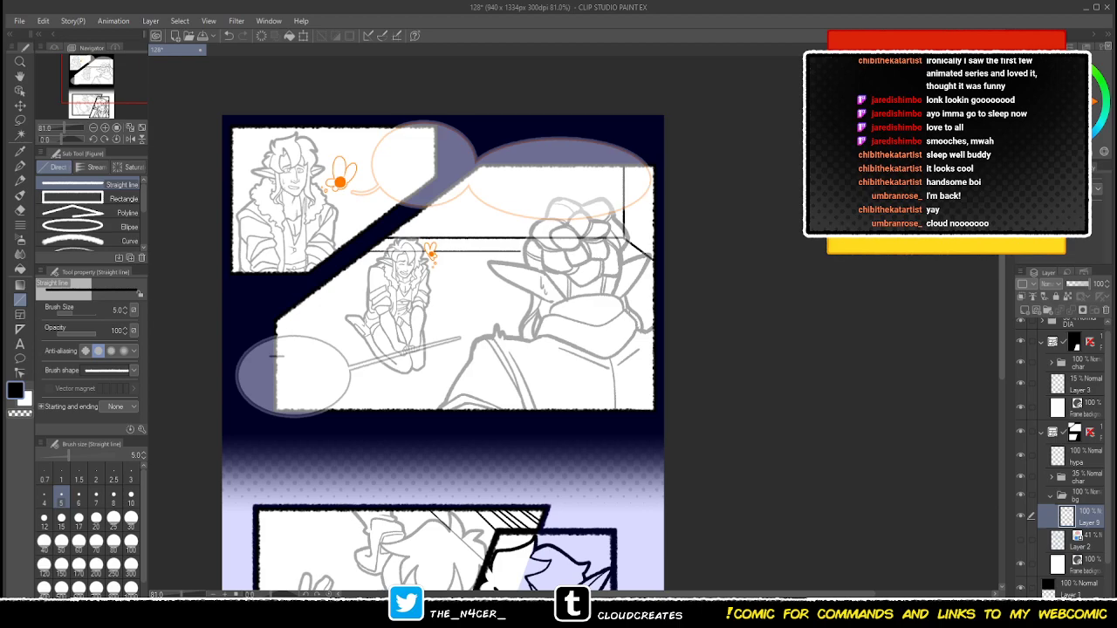
drag(521, 251, 637, 251)
- Lasso the large panel's room lines, enlarge them to 108% and shift them down and to the left
key(ctrl+t)
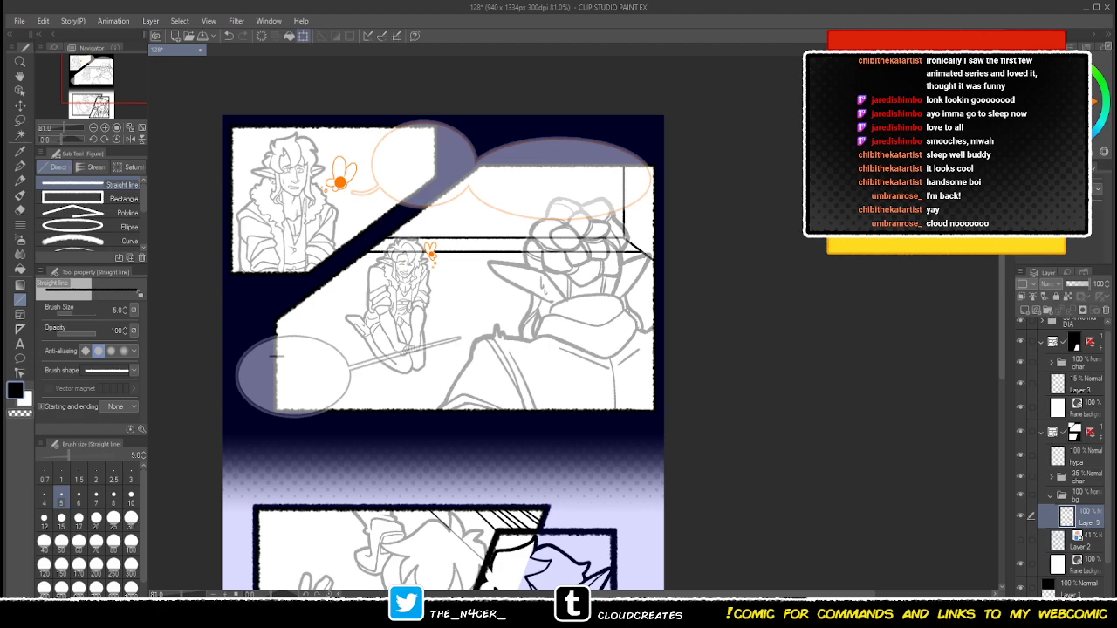
key(Return)
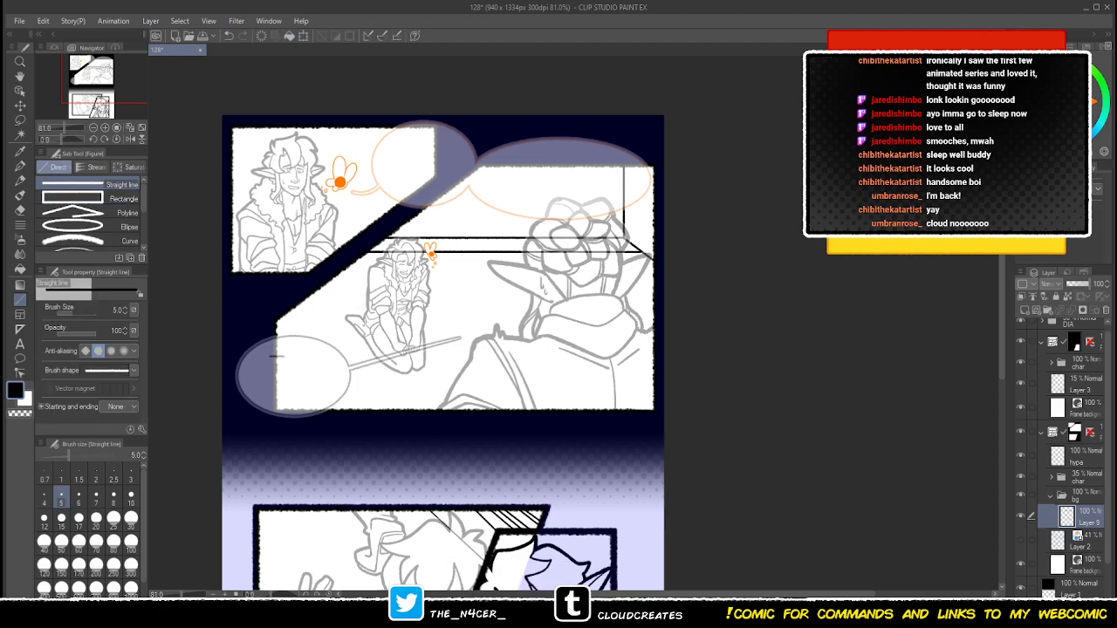
click(20, 119)
mouse_move(316, 288)
mouse_down()
mouse_move(572, 364)
mouse_move(316, 288)
mouse_up()
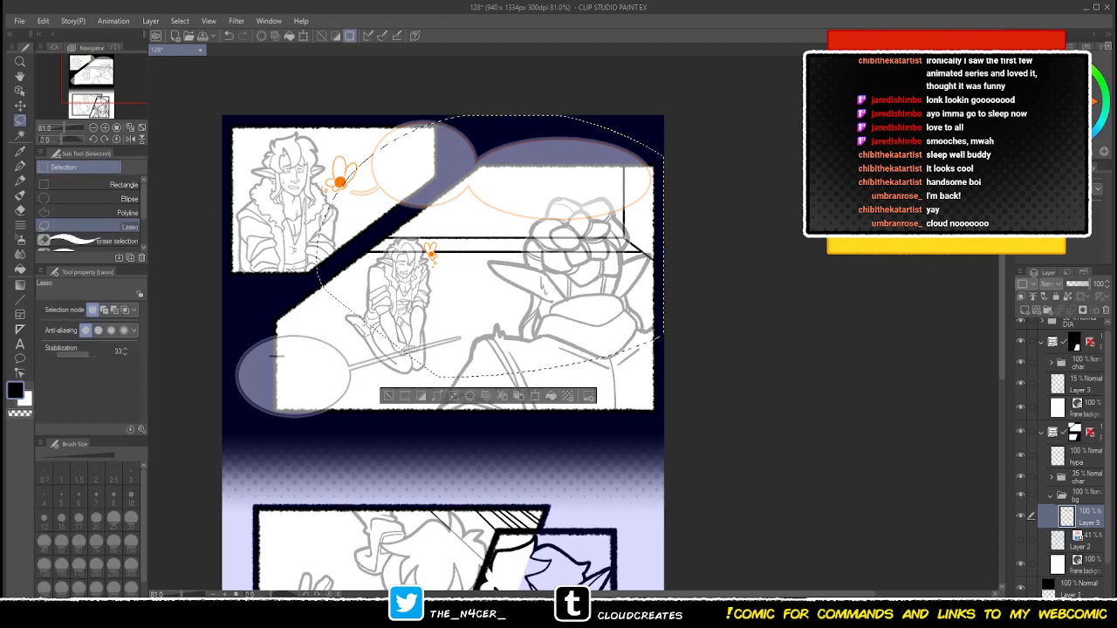
key(ctrl+t)
drag(497, 253, 469, 266)
drag(648, 401, 666, 414)
drag(489, 270, 451, 272)
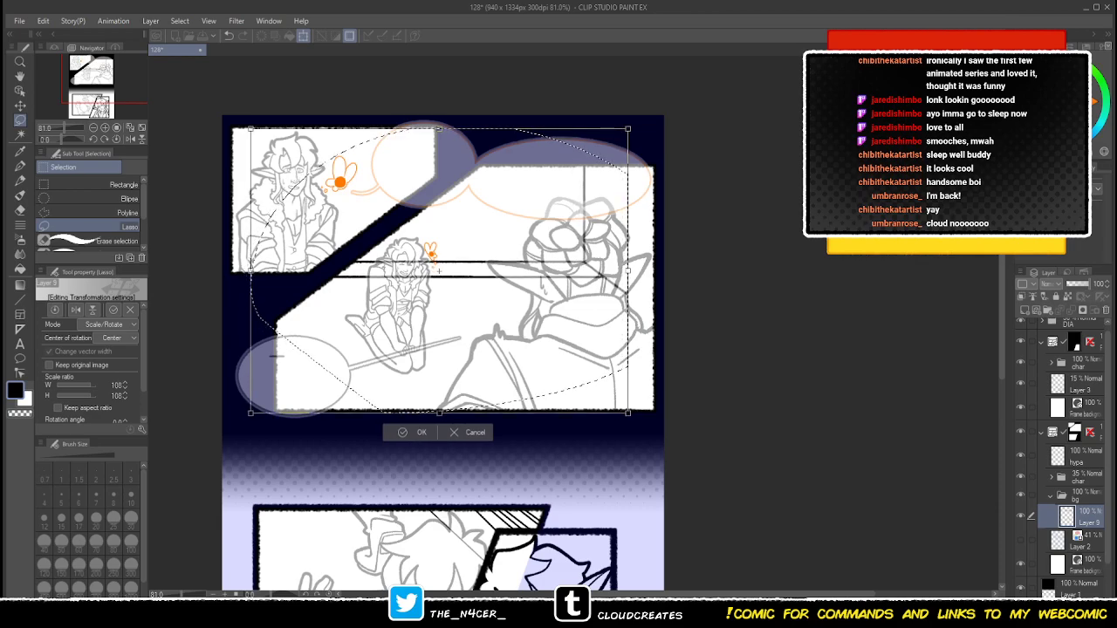
- Scale the selected room lines down to 94%, nudge them right, apply the transformation and deselect
drag(627, 129, 577, 161)
drag(301, 200, 310, 200)
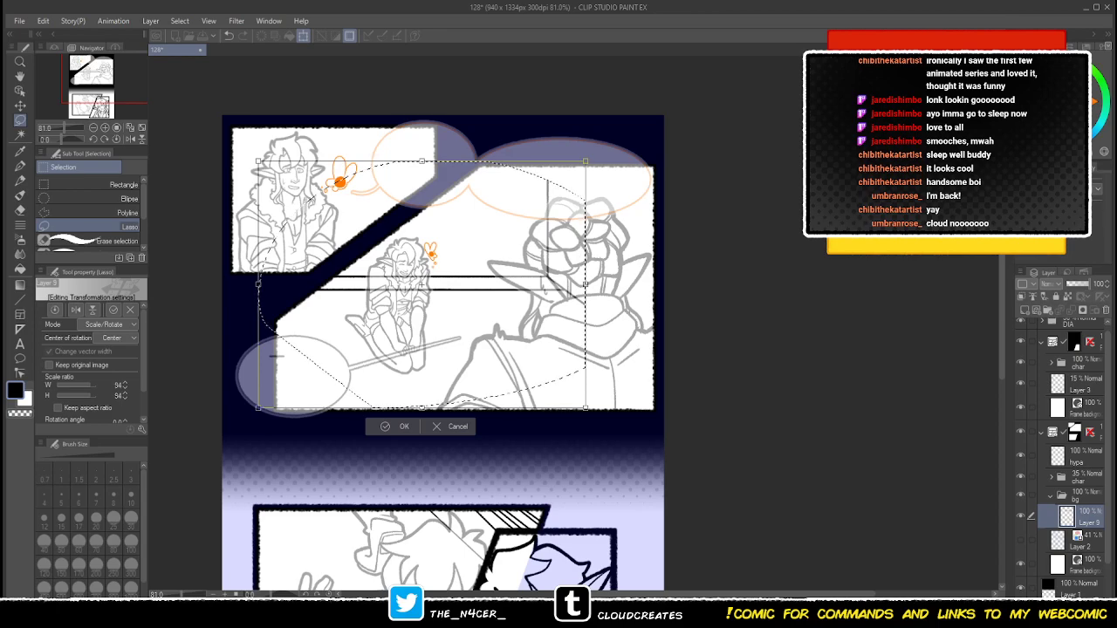
key(Left)
key(Right)
key(Right)
key(Right)
key(Right)
key(Right)
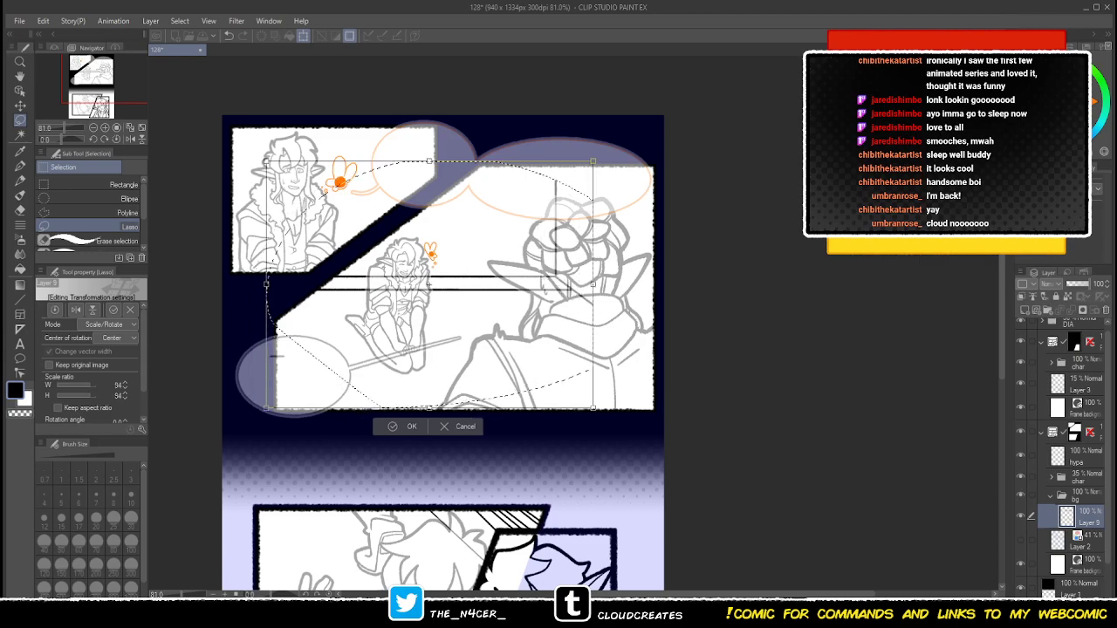
key(Return)
key(ctrl+d)
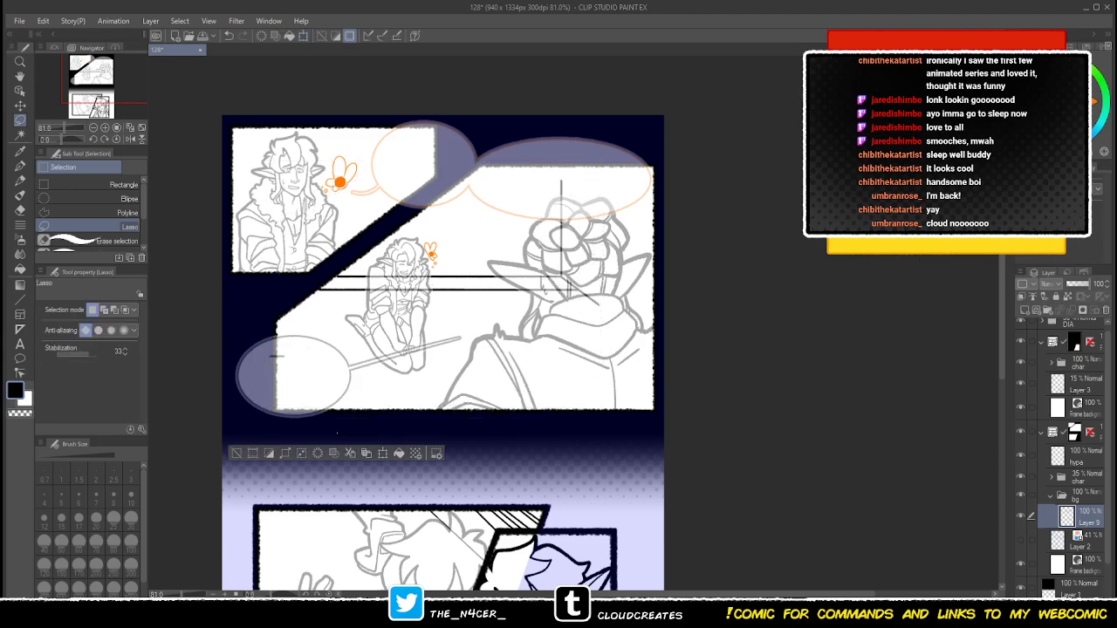
key(u)
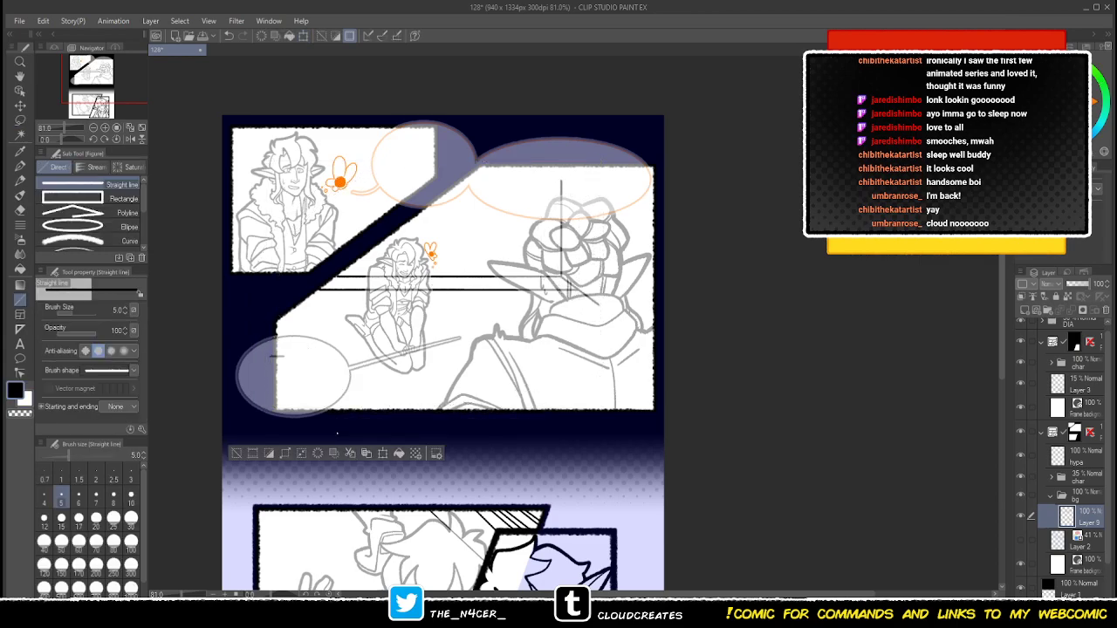
click(237, 453)
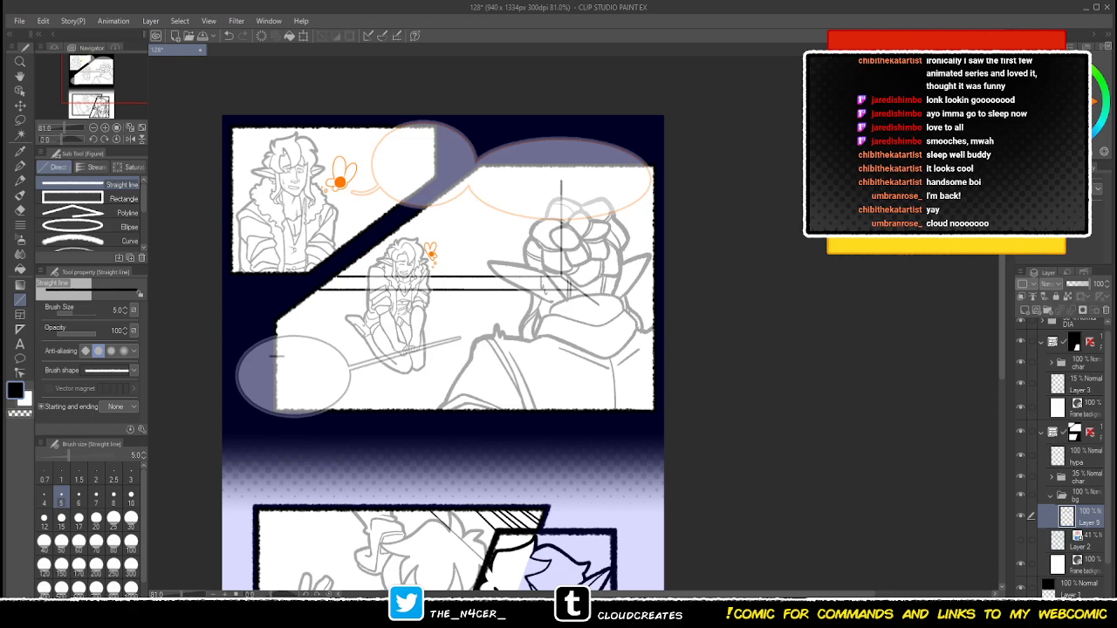
- Extend the room's corner line to the panel's upper edge, double it, and draw vertical lines near the panel's right border
drag(561, 181, 561, 165)
mouse_move(602, 308)
mouse_down()
mouse_move(654, 347)
mouse_move(648, 165)
mouse_up()
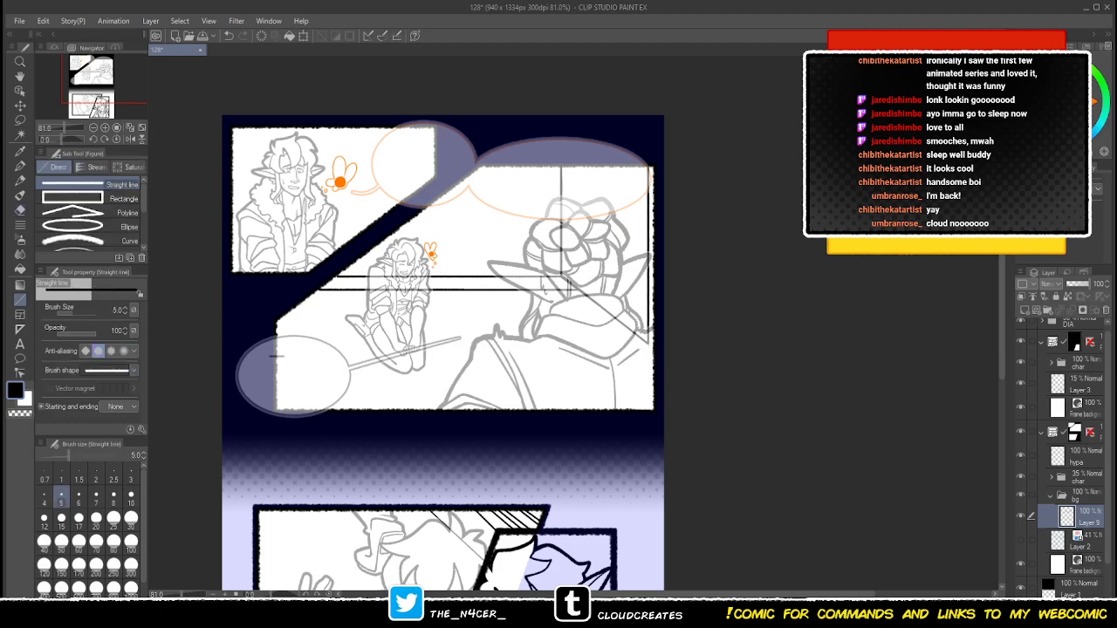
drag(637, 330, 638, 166)
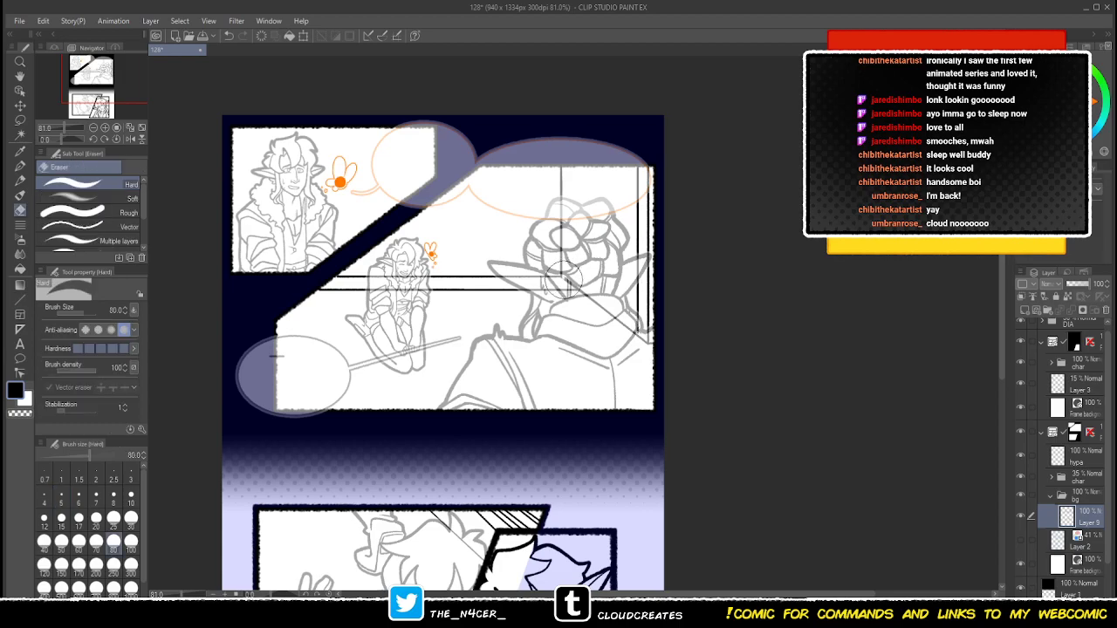
drag(565, 272, 566, 166)
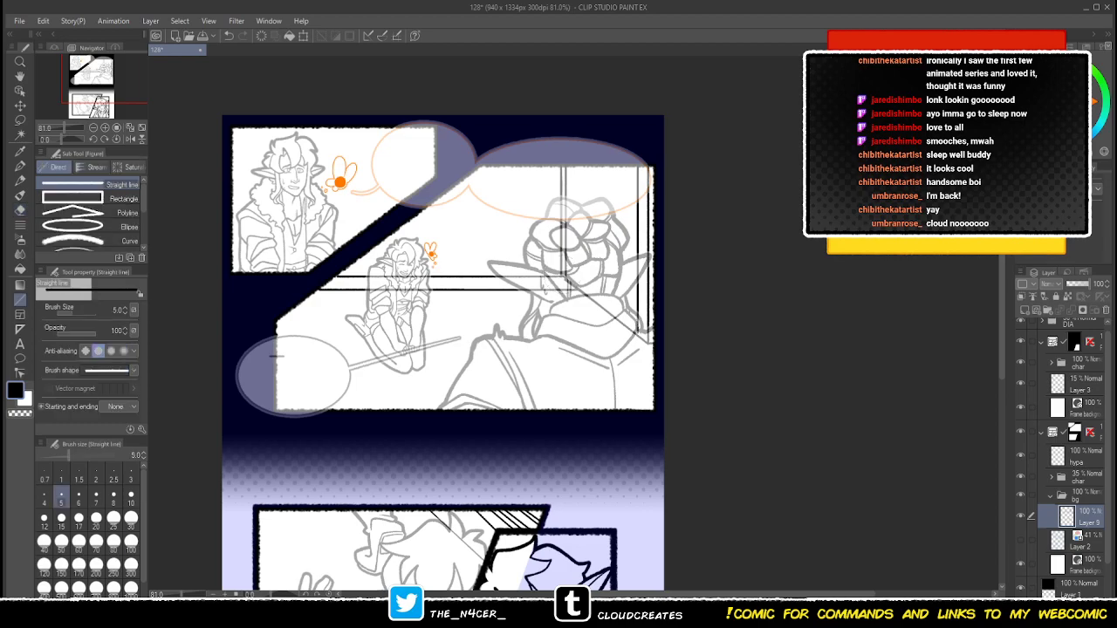
- Draw a nested window frame in perspective on the side wall behind the foreground character's head
drag(576, 272, 576, 185)
mouse_move(576, 271)
mouse_down()
mouse_move(631, 312)
mouse_move(628, 186)
mouse_move(576, 167)
mouse_up()
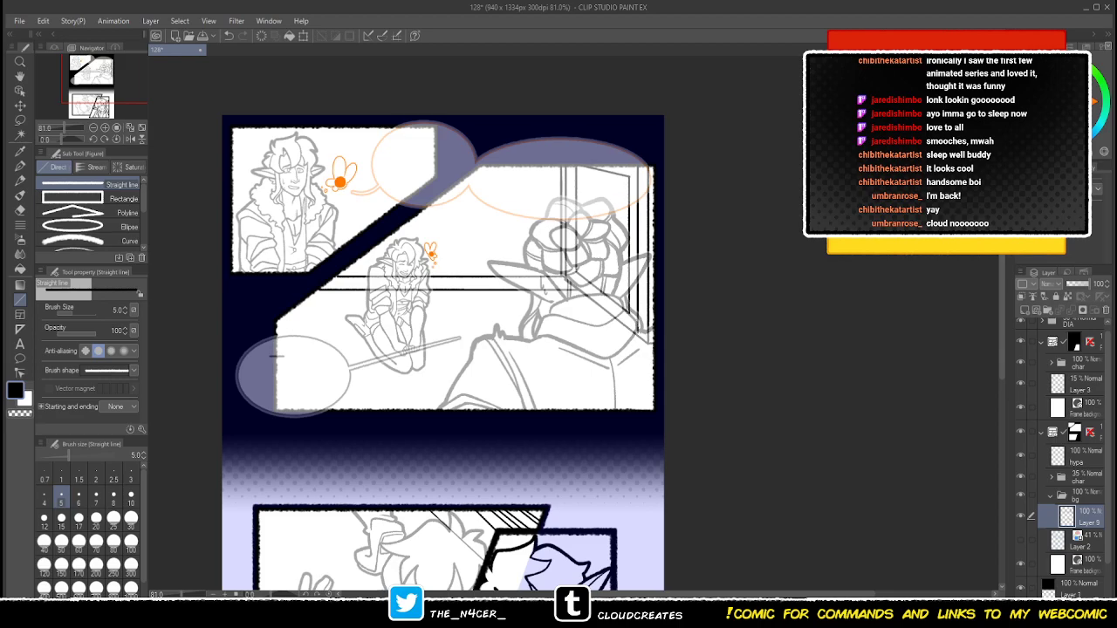
drag(584, 268, 584, 169)
drag(585, 269, 628, 303)
drag(584, 170, 629, 183)
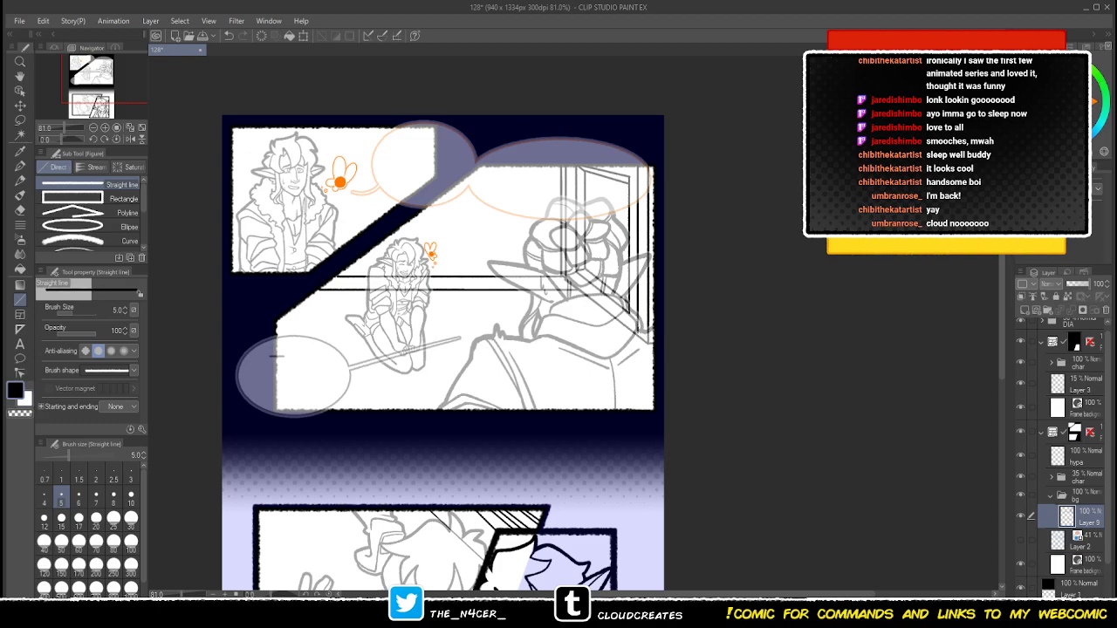
- With line size 3, add thinner horizontal detail lines between, below and above the back wall's two thick lines
drag(572, 330, 573, 323)
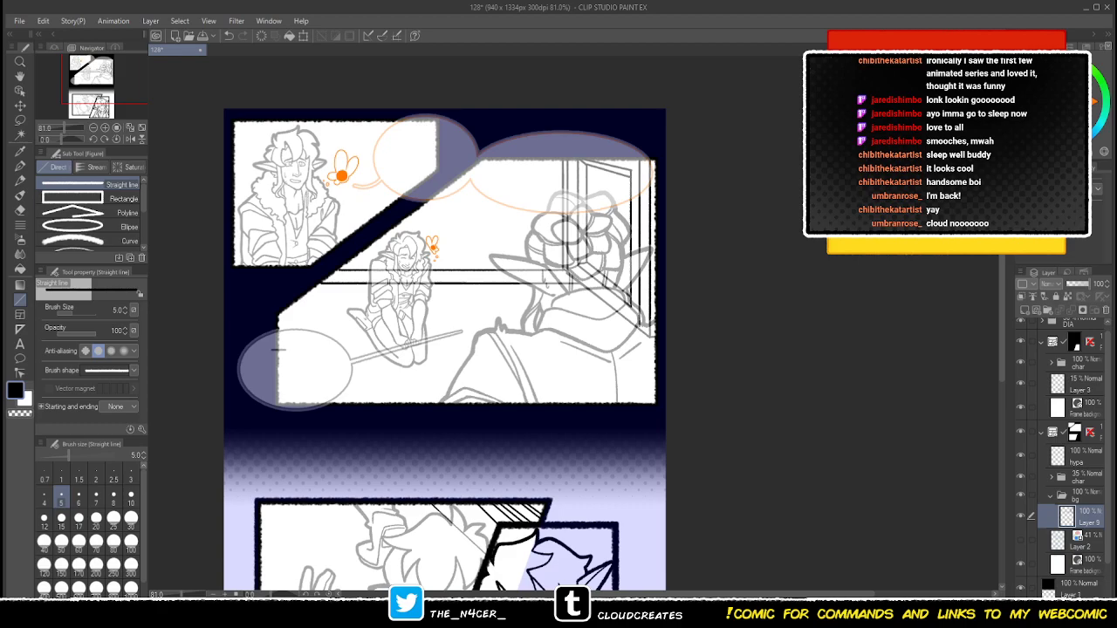
click(113, 474)
key(bracketright)
drag(327, 276, 584, 276)
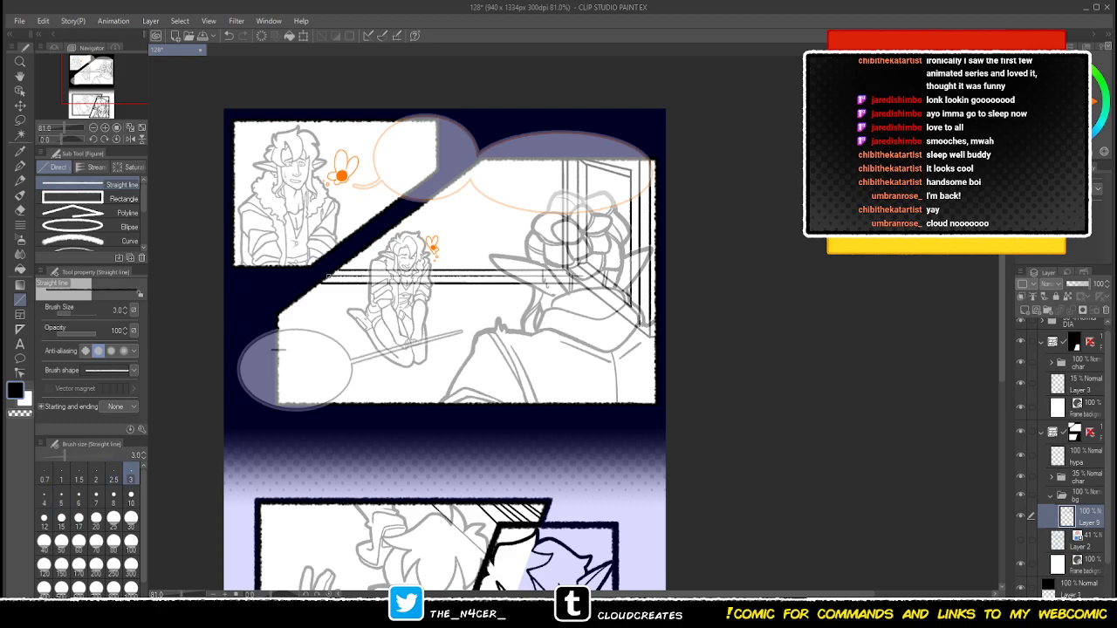
drag(325, 279, 572, 279)
drag(304, 295, 576, 295)
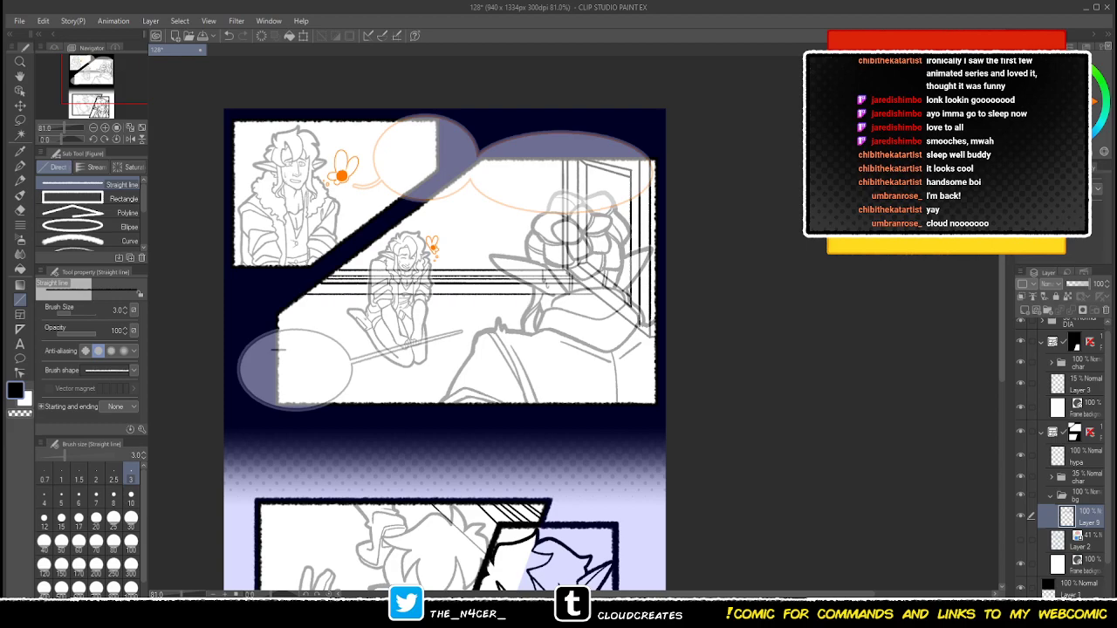
key(ctrl+z)
drag(311, 288, 586, 288)
drag(294, 298, 599, 299)
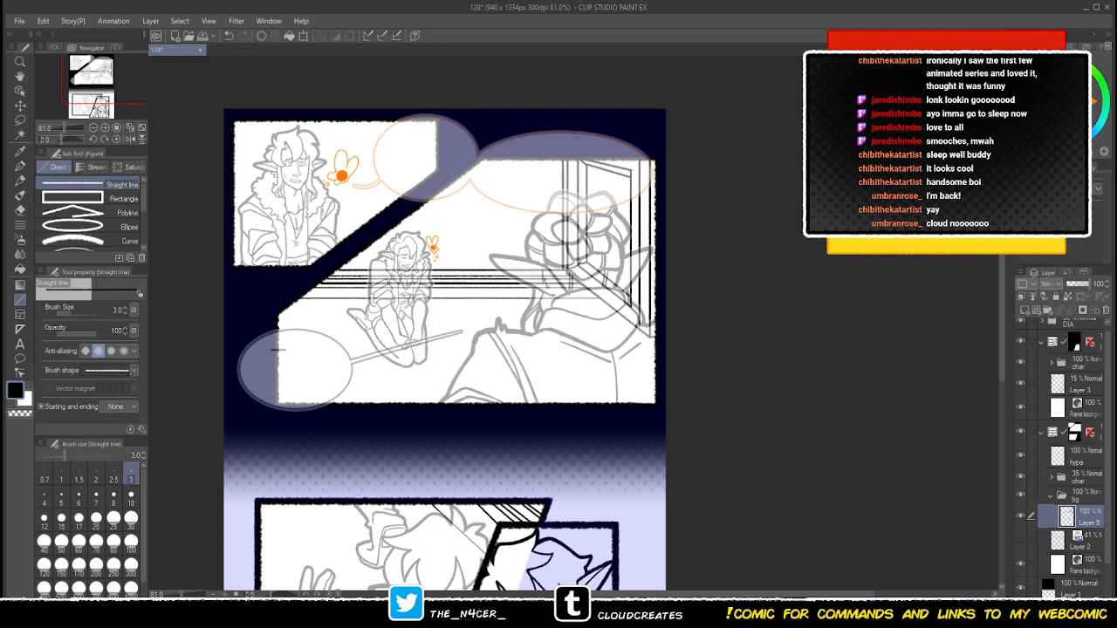
drag(347, 260, 556, 261)
drag(362, 248, 553, 248)
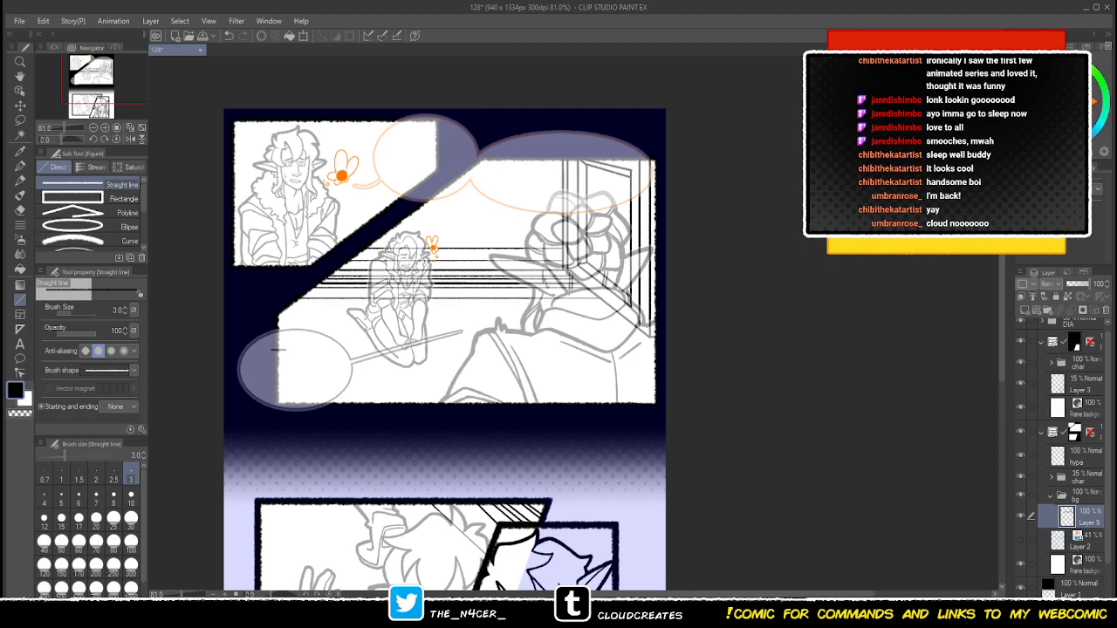
mouse_move(277, 350)
mouse_down()
mouse_move(265, 362)
mouse_move(280, 363)
mouse_up()
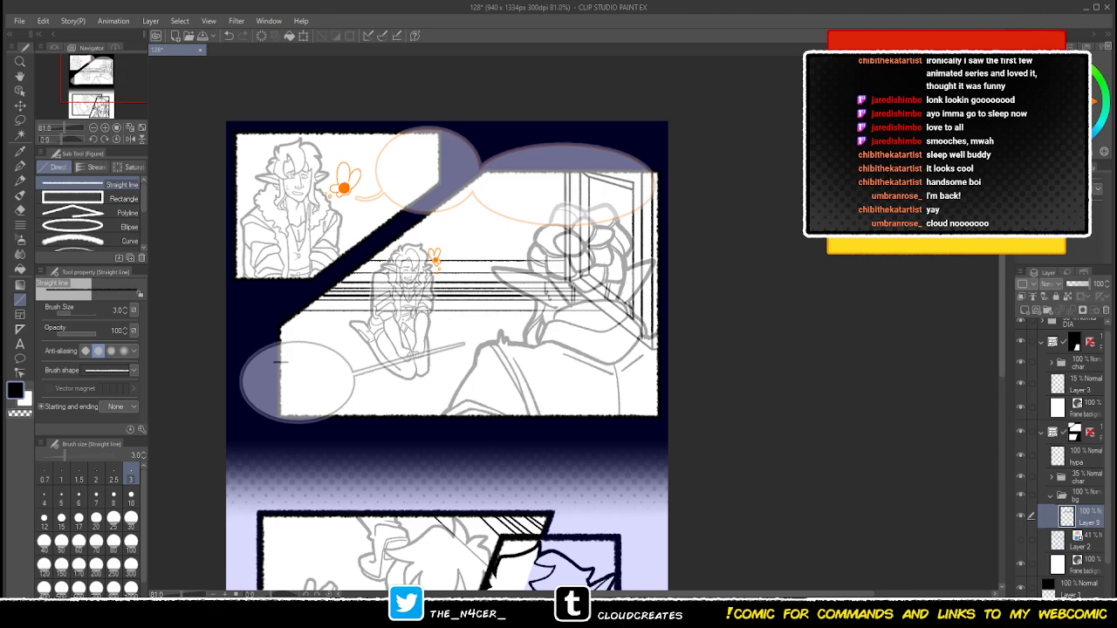
scroll(445, 349, down, 5)
scroll(445, 349, up, 6)
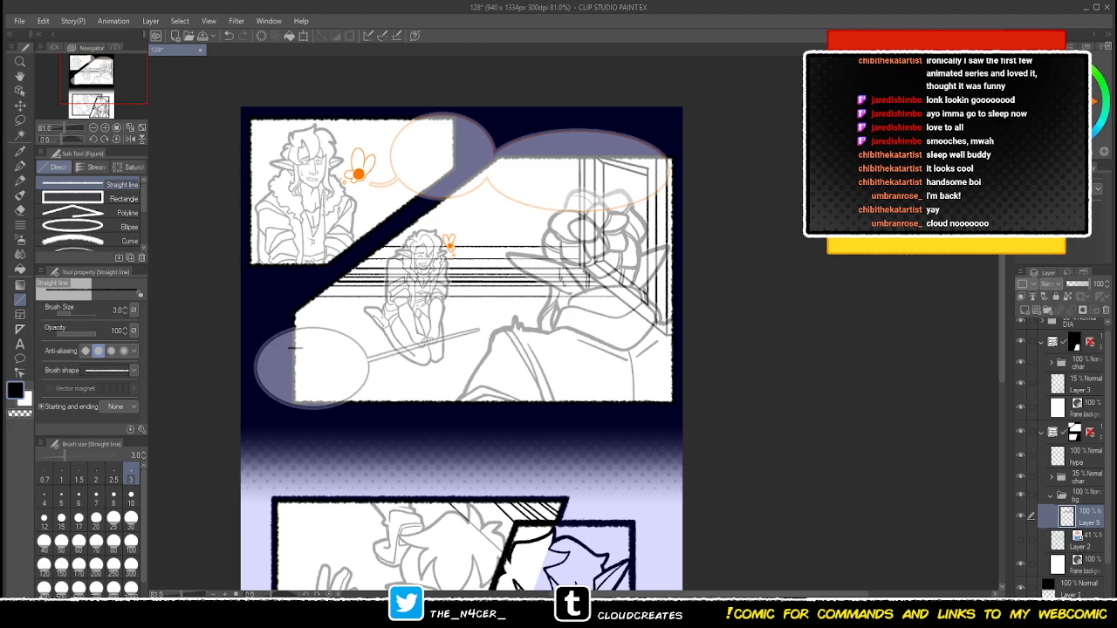
drag(272, 115, 273, 267)
key(ctrl+z)
drag(274, 115, 282, 267)
key(ctrl+z)
key(ctrl+z)
- On Layer 6 in the slanted panel's char folder, ink a curved neckline across the character's chest with the size 20 Real G-pen
drag(454, 392, 429, 240)
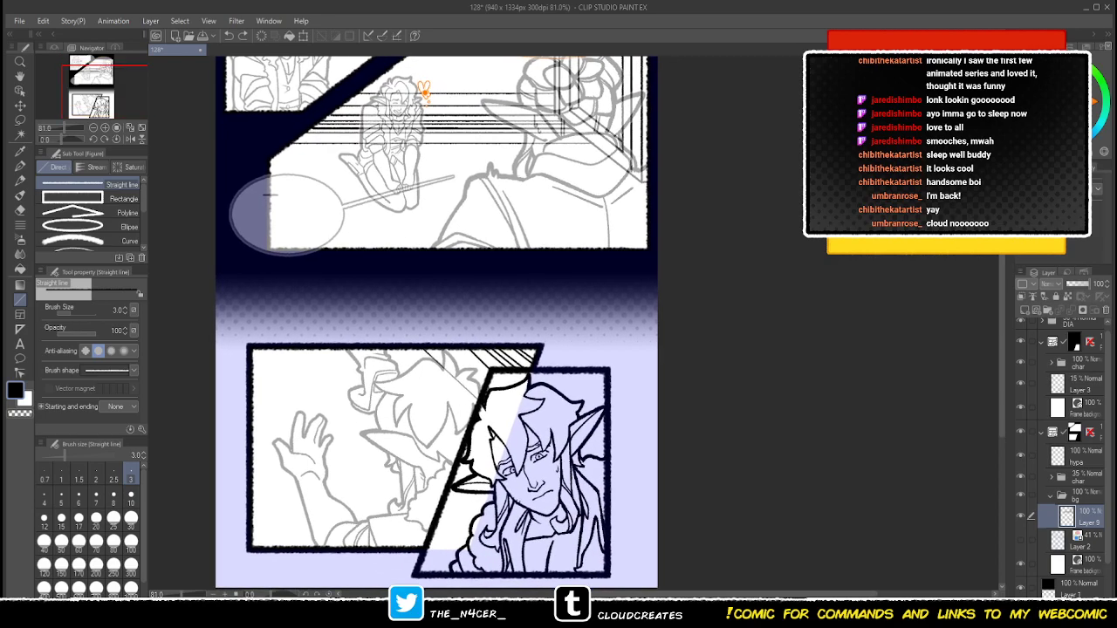
drag(429, 240, 436, 259)
click(1051, 362)
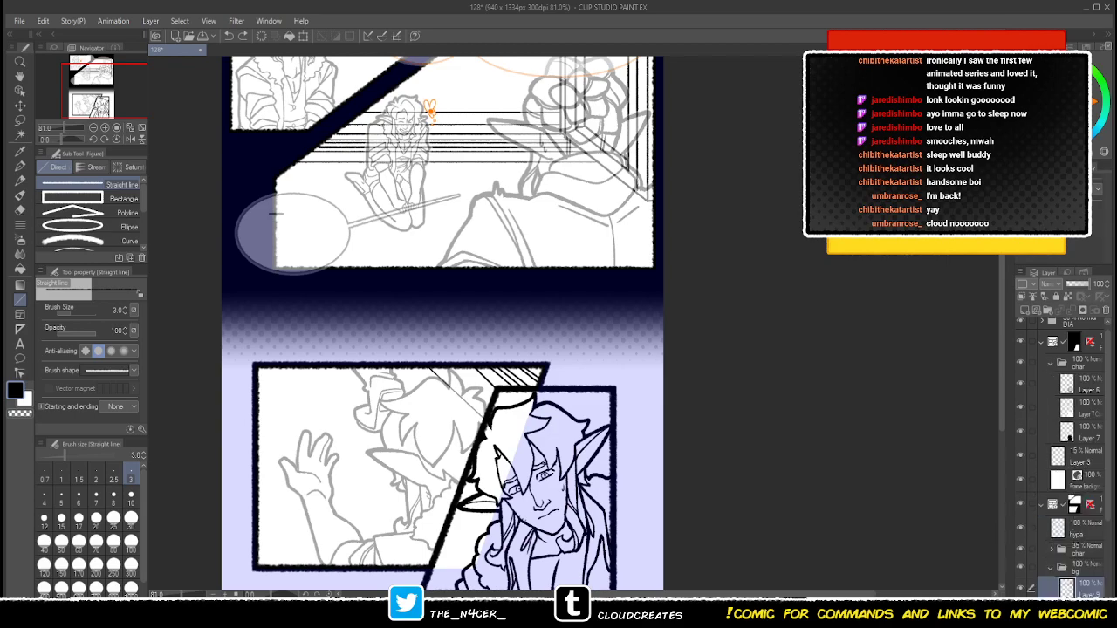
click(1088, 385)
scroll(430, 109, down, 3)
key(p)
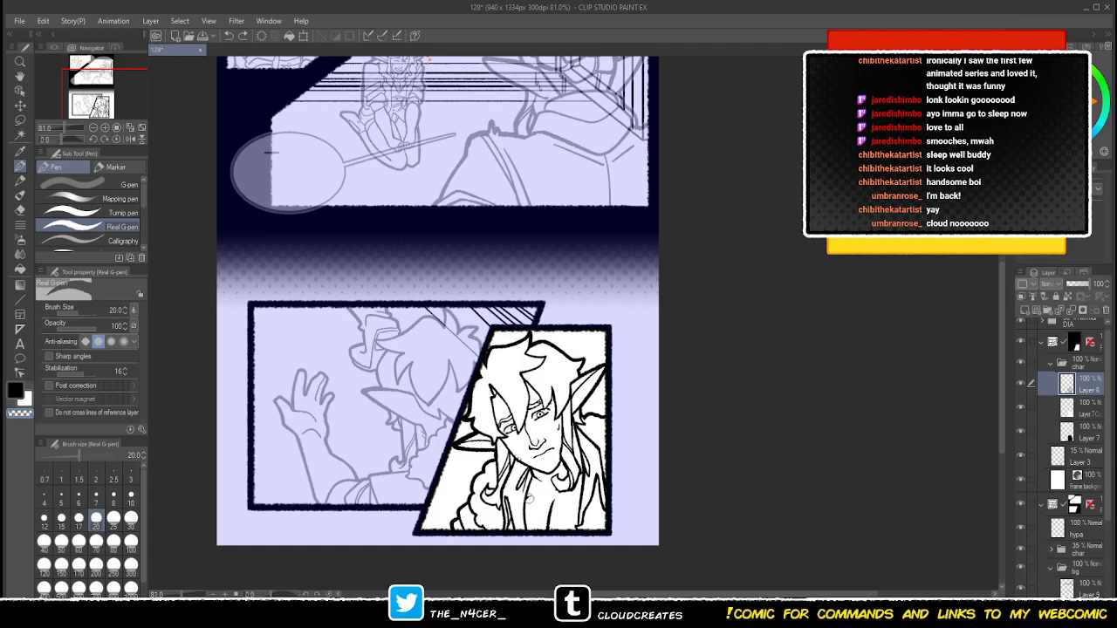
key(c)
key(x)
drag(525, 499, 545, 501)
key(c)
key(c)
key(c)
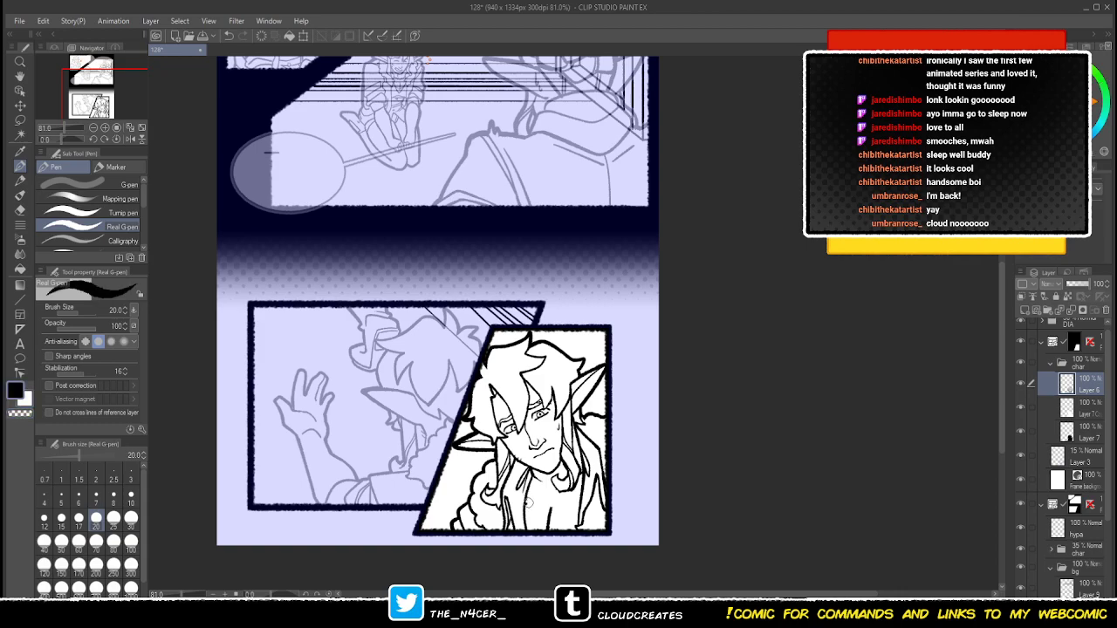
- Clean up the chest lines around the slanted-panel character's neckline using transparent and black ink, and collapse the char folder
key(c)
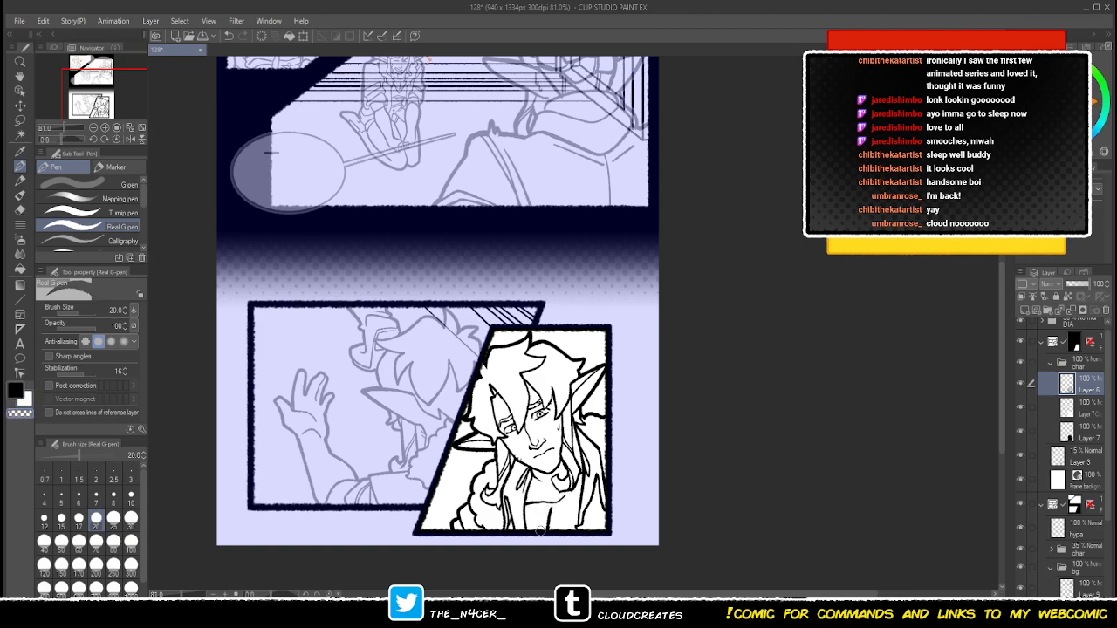
key(c)
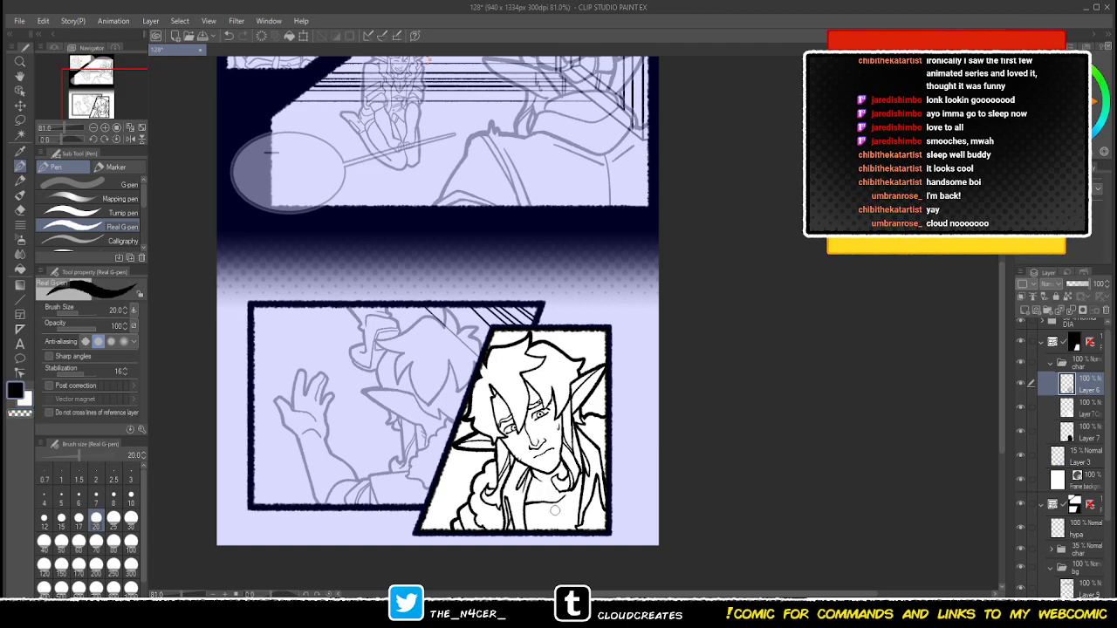
key(c)
key(c)
click(1051, 363)
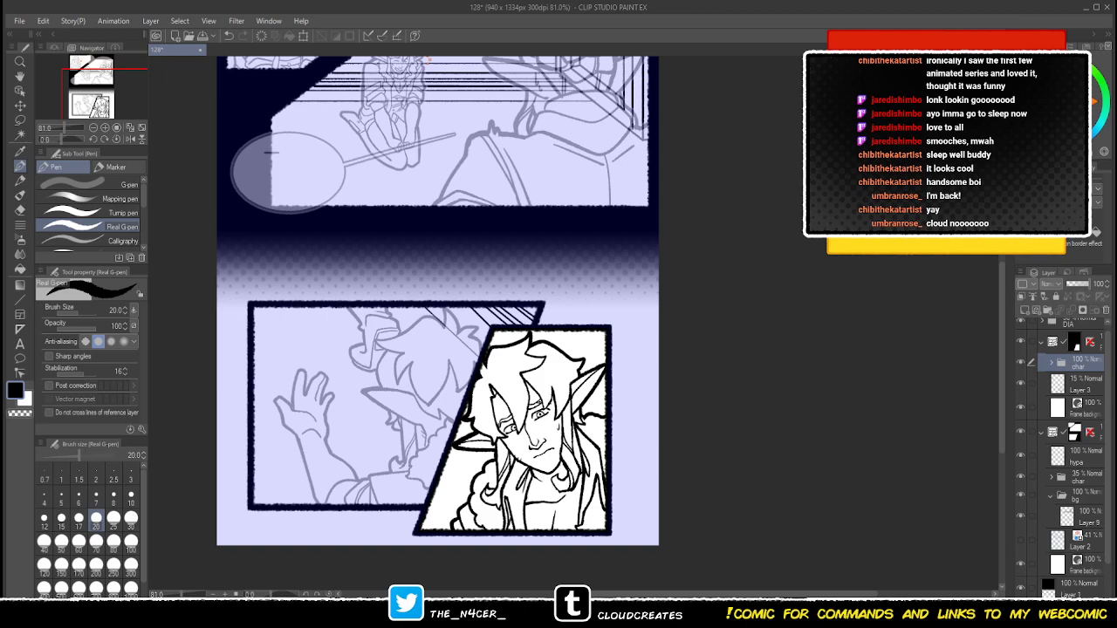
- Add a new layer above the silhouette copy beneath Layer 5 in the 35% char folder and clip it to that copy
click(1051, 478)
click(1087, 499)
click(1087, 522)
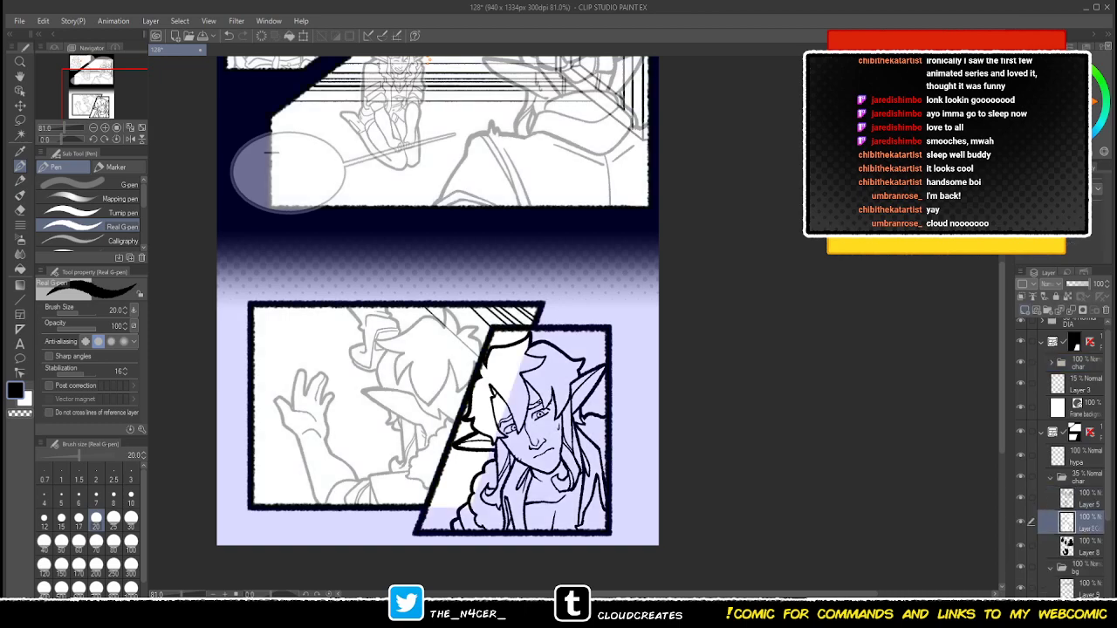
click(1024, 310)
click(1021, 297)
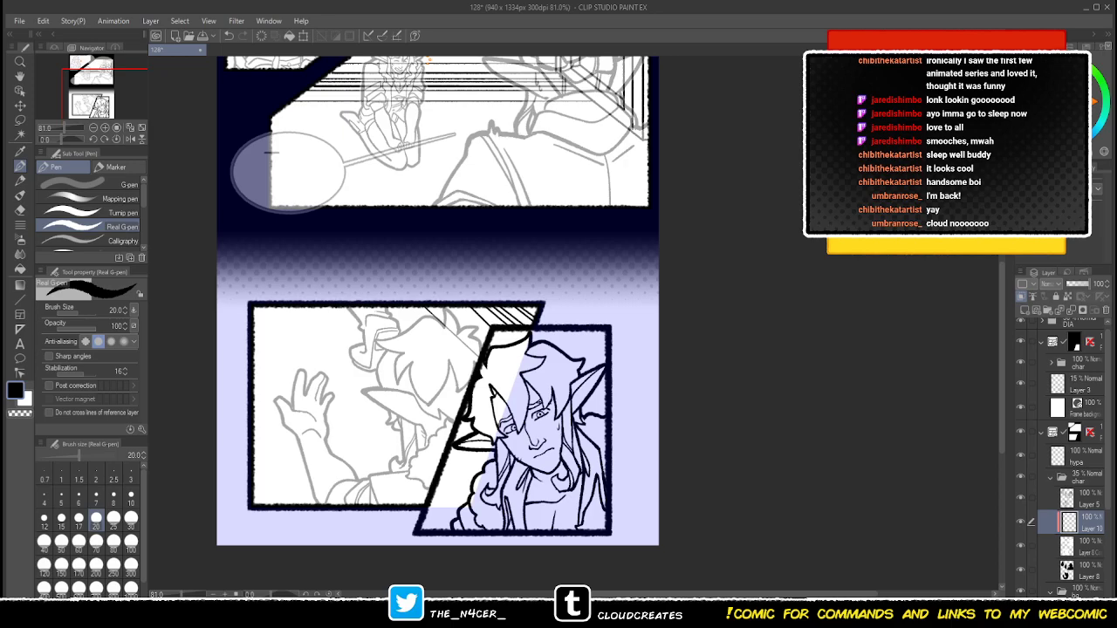
- Set the opacity of the char folder in the lower frame folder to 100%
click(1087, 477)
click(1084, 284)
drag(1084, 284, 1090, 284)
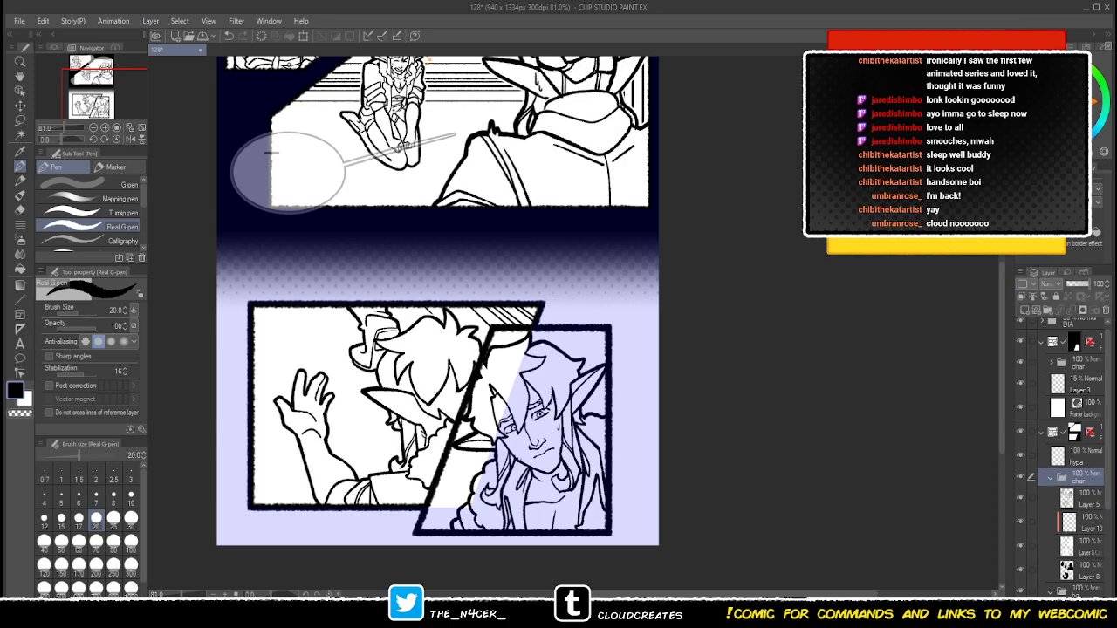
- Examine the full-opacity character inks across the upper and lower panels for gaps or stray lines
drag(437, 262, 469, 233)
scroll(375, 253, up, 1)
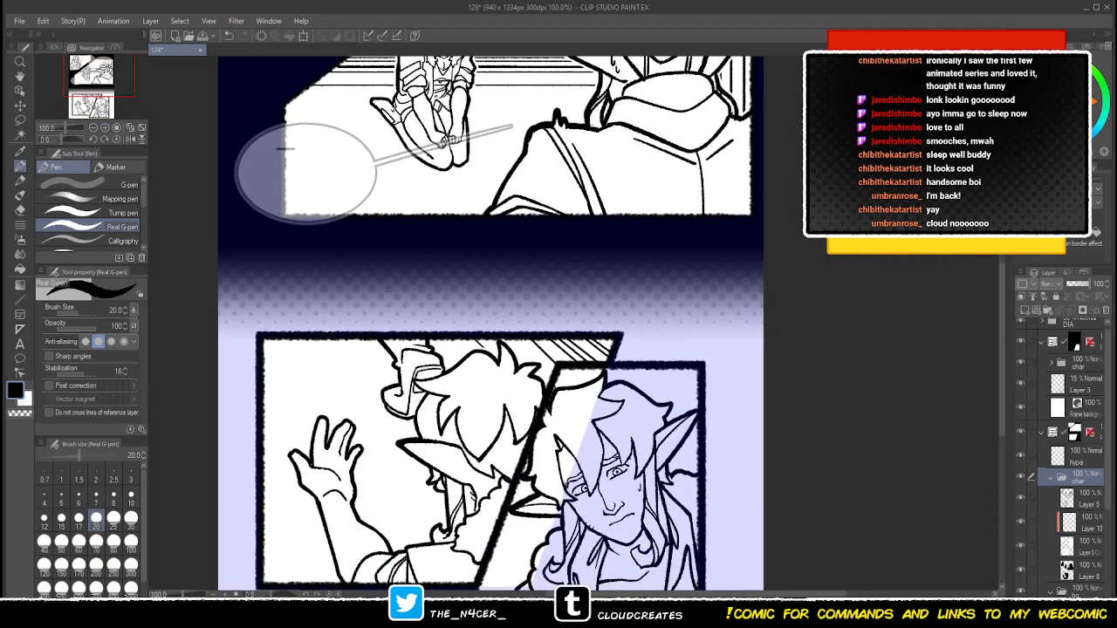
scroll(488, 323, up, 3)
scroll(360, 314, up, 3)
drag(359, 314, 207, 277)
scroll(207, 277, down, 1)
scroll(462, 314, down, 5)
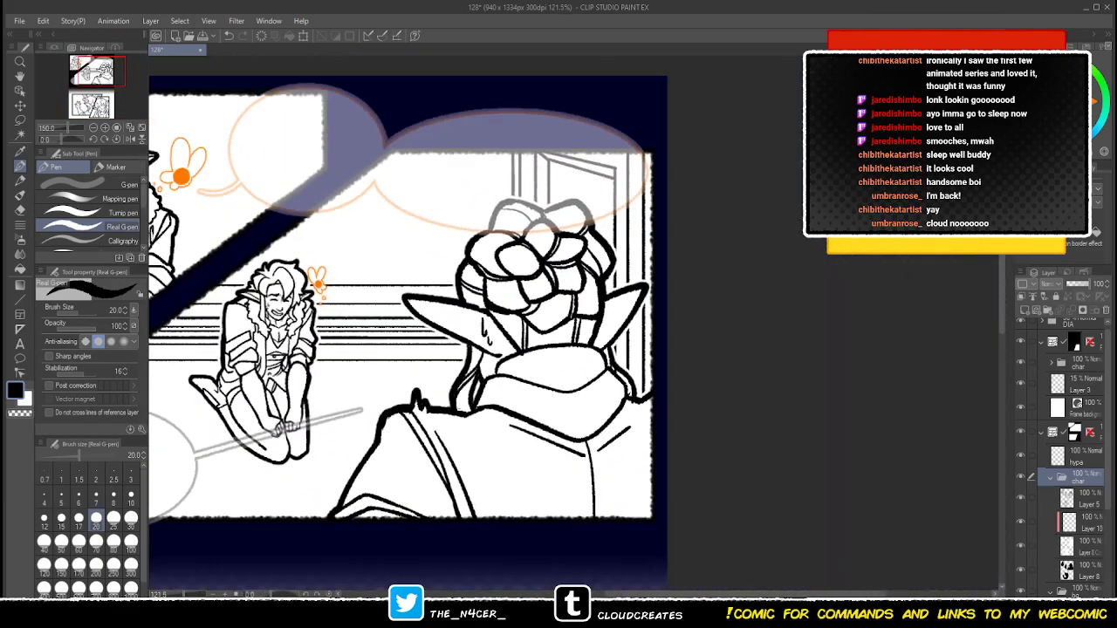
drag(445, 288, 468, 437)
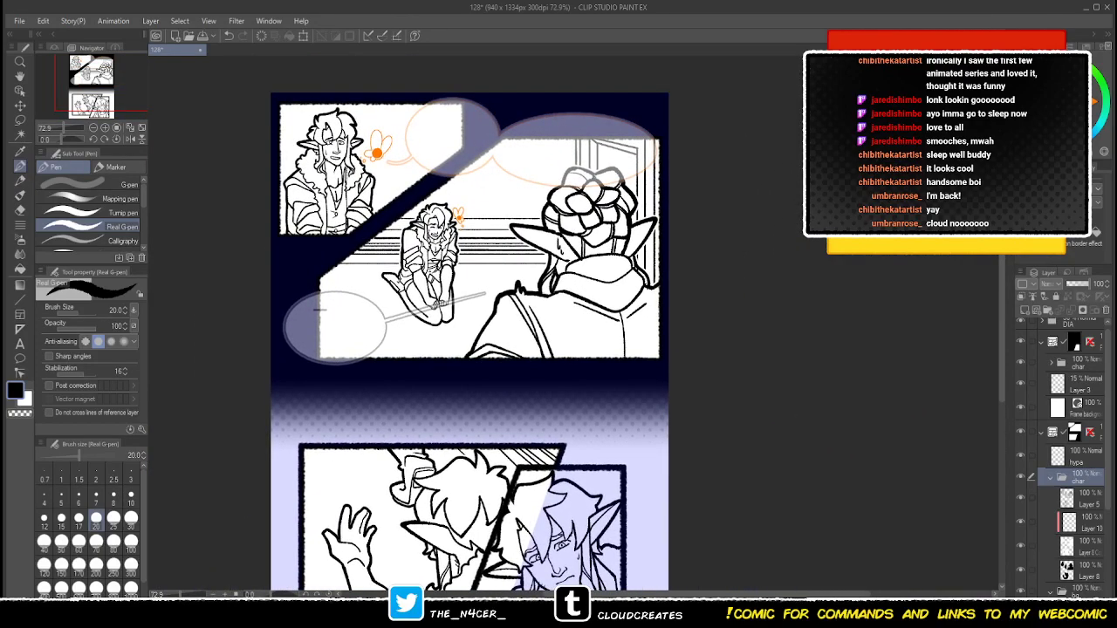
- On Layer 10, paint the fur-collared character brown in both upper panels and the lower panel, using the Real G-pen at sizes 100 and 300
click(1089, 523)
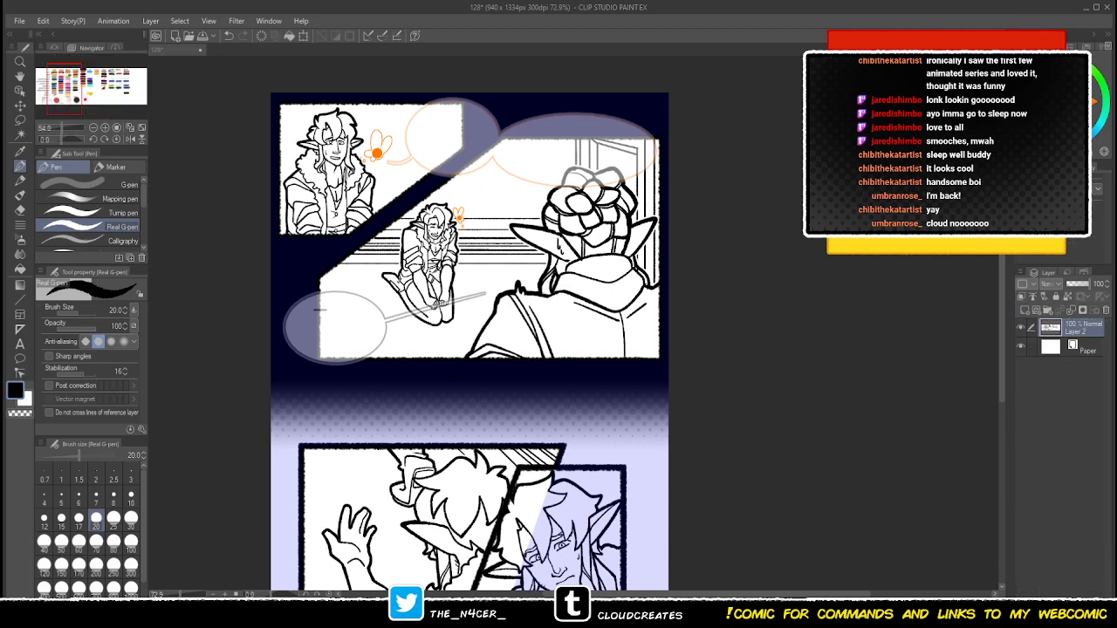
click(637, 325)
click(131, 541)
mouse_move(349, 209)
mouse_down()
mouse_move(358, 166)
mouse_move(336, 101)
mouse_move(297, 235)
mouse_up()
mouse_move(427, 226)
mouse_down()
mouse_move(445, 229)
mouse_move(413, 326)
mouse_move(394, 219)
mouse_up()
click(131, 565)
mouse_move(391, 476)
mouse_down()
mouse_move(455, 403)
mouse_move(390, 477)
mouse_move(634, 444)
mouse_move(327, 523)
mouse_move(493, 474)
mouse_move(382, 412)
mouse_up()
drag(520, 361, 513, 422)
- Sample a lighter brown from the color reference document and paint over the character seen from behind in the large panel
key(ctrl+Tab)
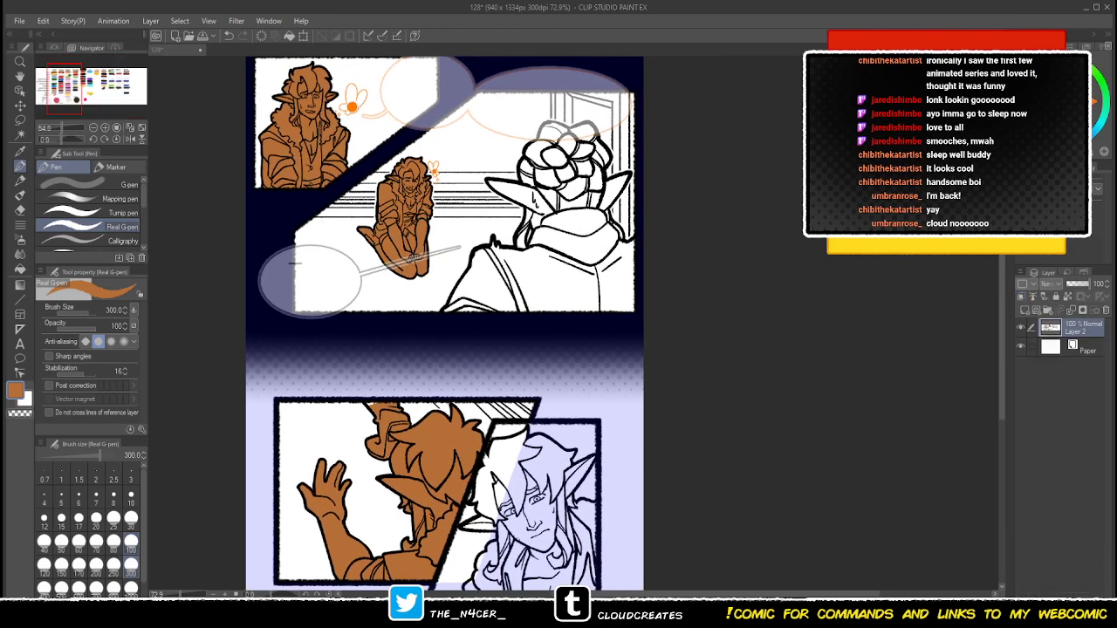
key(ctrl+Tab)
mouse_move(524, 280)
mouse_down()
mouse_move(474, 312)
mouse_move(538, 233)
mouse_move(661, 253)
mouse_up()
scroll(663, 262, down, 3)
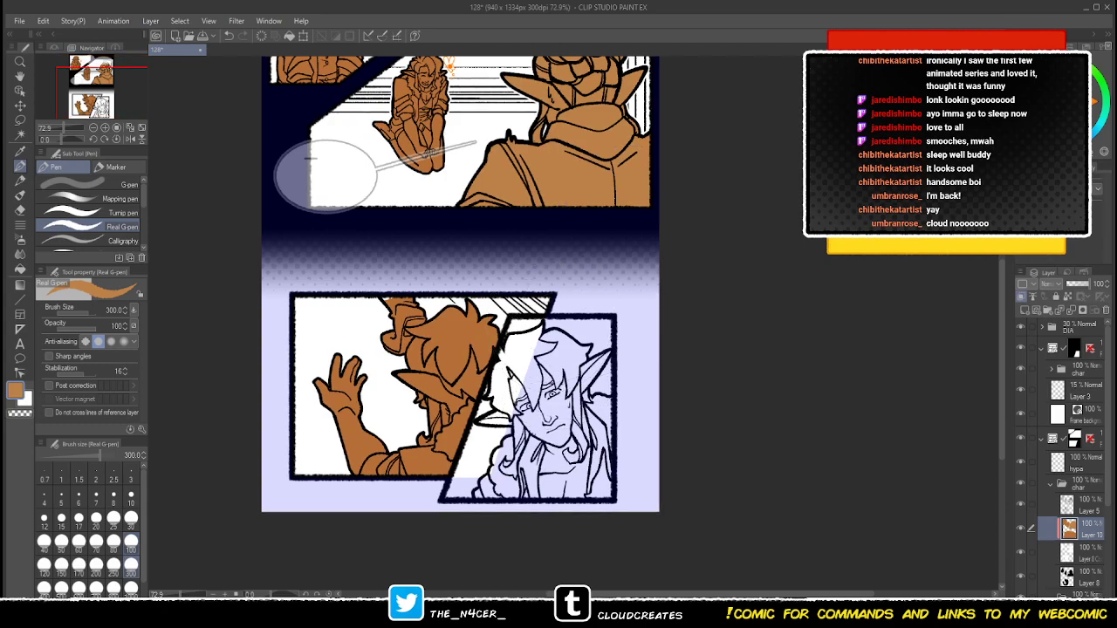
- With the pen at size 30 and a near-black brown from the reference document, color the limb reaching into the lower panel above the hair
scroll(384, 402, up, 3)
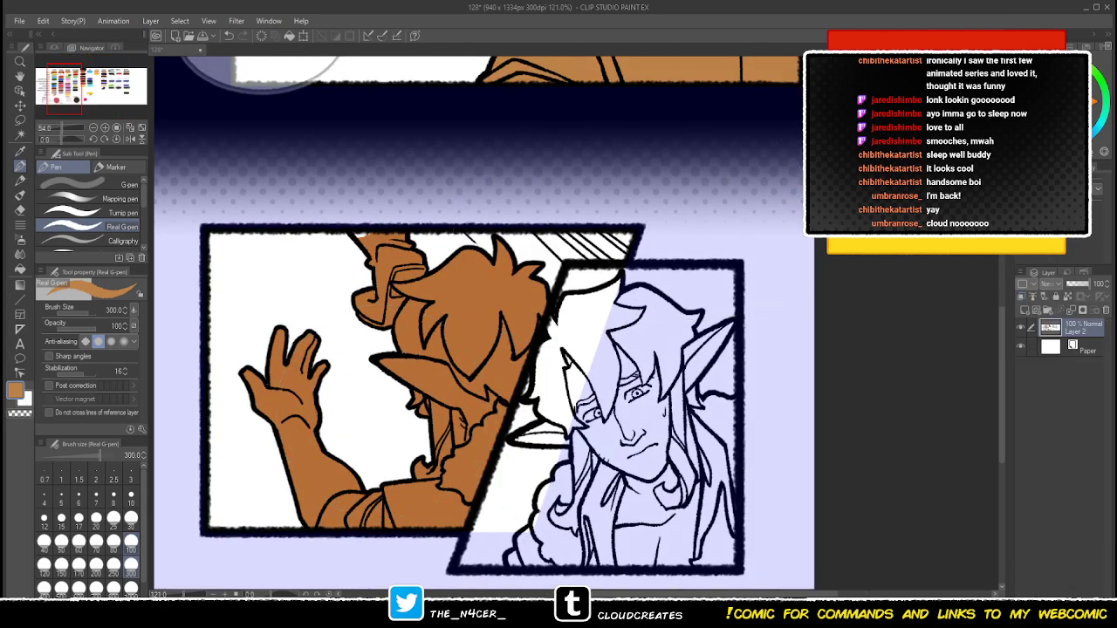
click(131, 521)
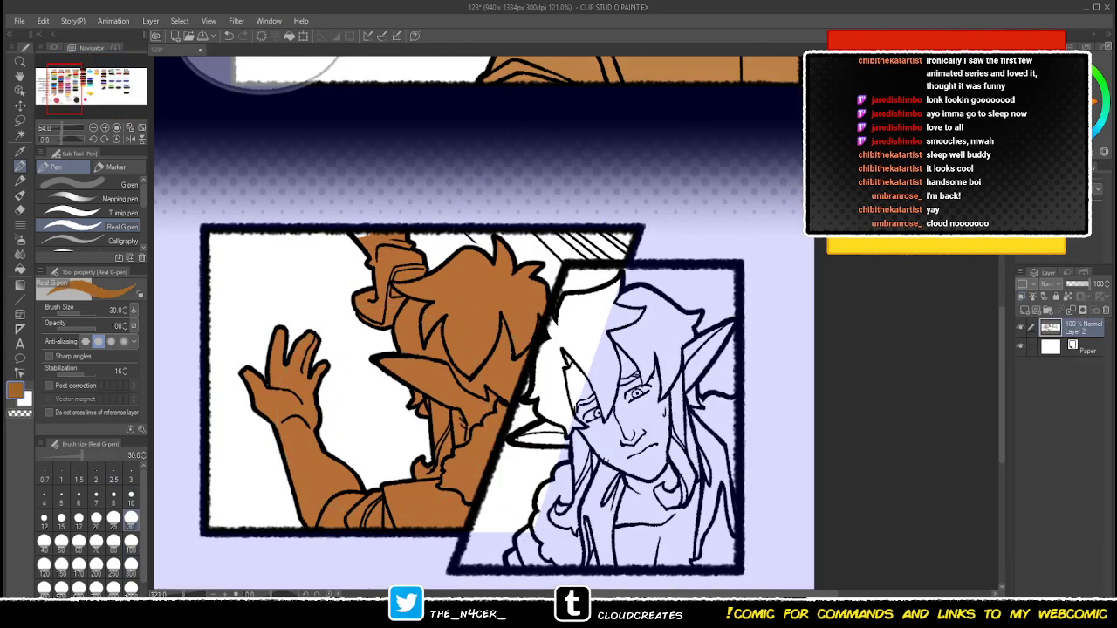
click(393, 293)
key(ctrl+z)
click(882, 161)
alt+click(881, 162)
click(460, 301)
scroll(461, 301, up, 4)
mouse_move(319, 214)
mouse_down()
mouse_move(289, 205)
mouse_move(336, 231)
mouse_move(392, 238)
mouse_move(404, 262)
mouse_move(417, 254)
mouse_move(326, 275)
mouse_move(373, 298)
mouse_move(351, 337)
mouse_move(368, 305)
mouse_move(353, 305)
mouse_move(328, 349)
mouse_move(308, 299)
mouse_up()
scroll(519, 355, down, 3)
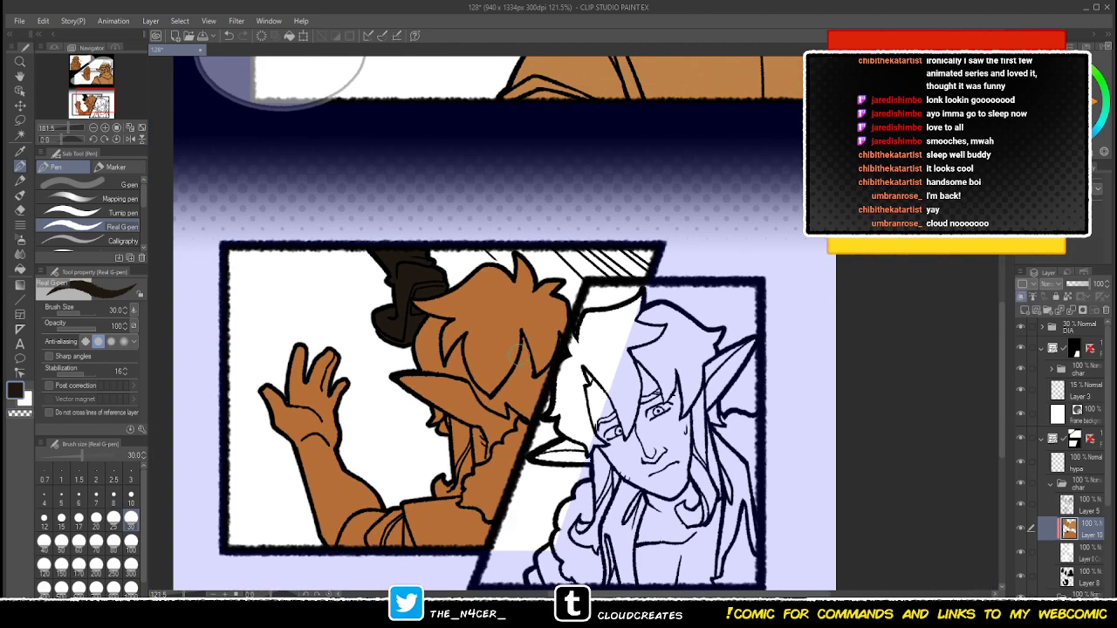
scroll(518, 353, down, 2)
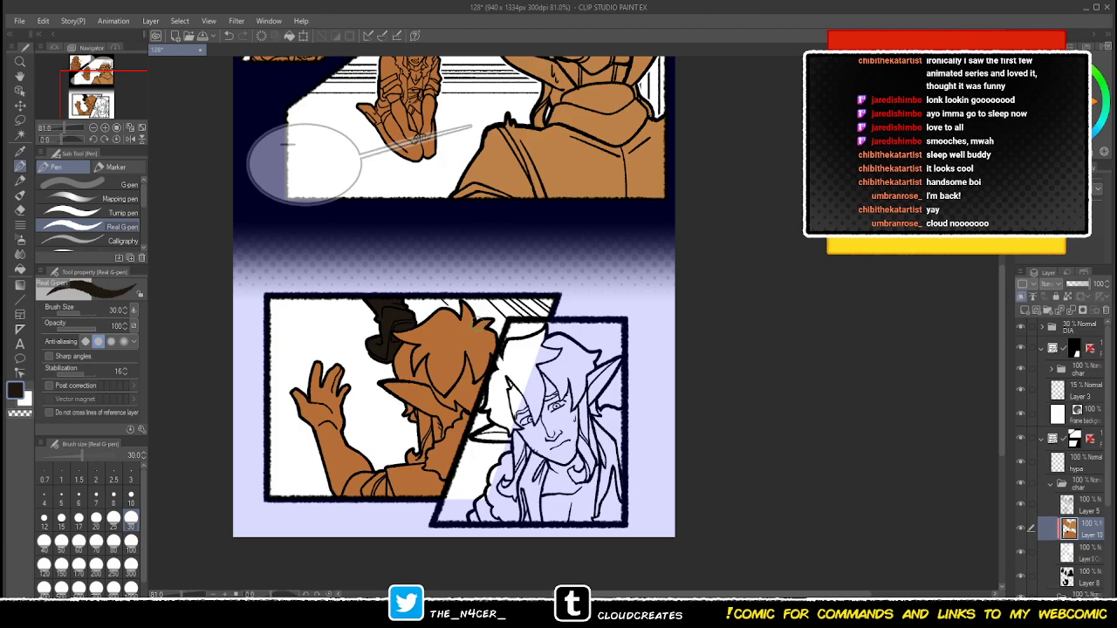
- Take an off-white from the reference document and fill the first-panel character's teeth with the Fill tool set to refer to other layers
scroll(462, 347, up, 1)
drag(715, 253, 717, 522)
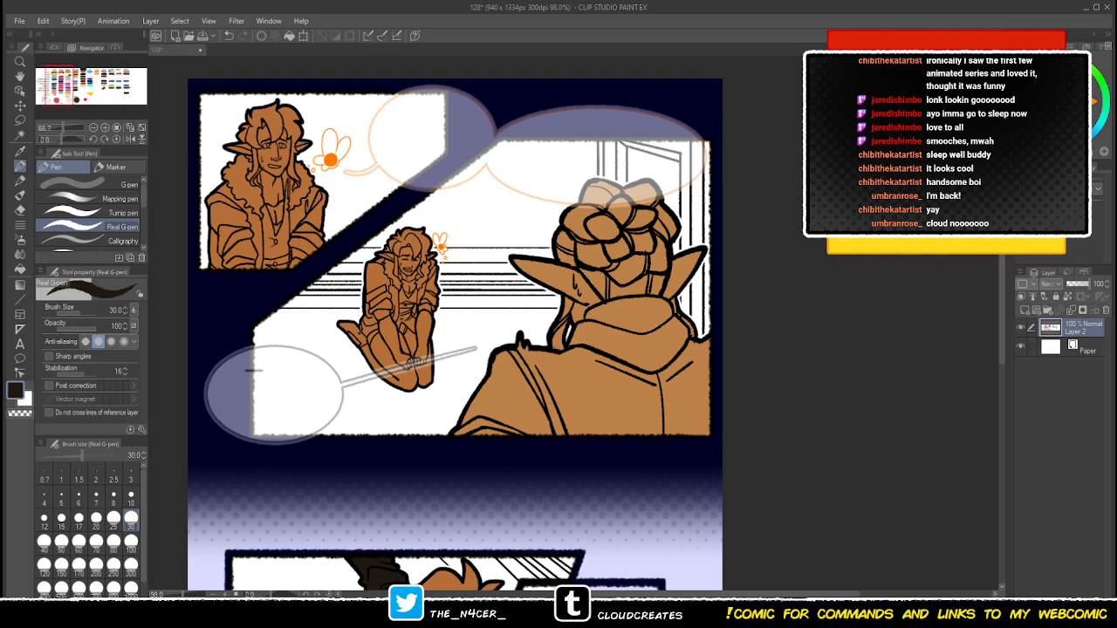
scroll(231, 117, up, 5)
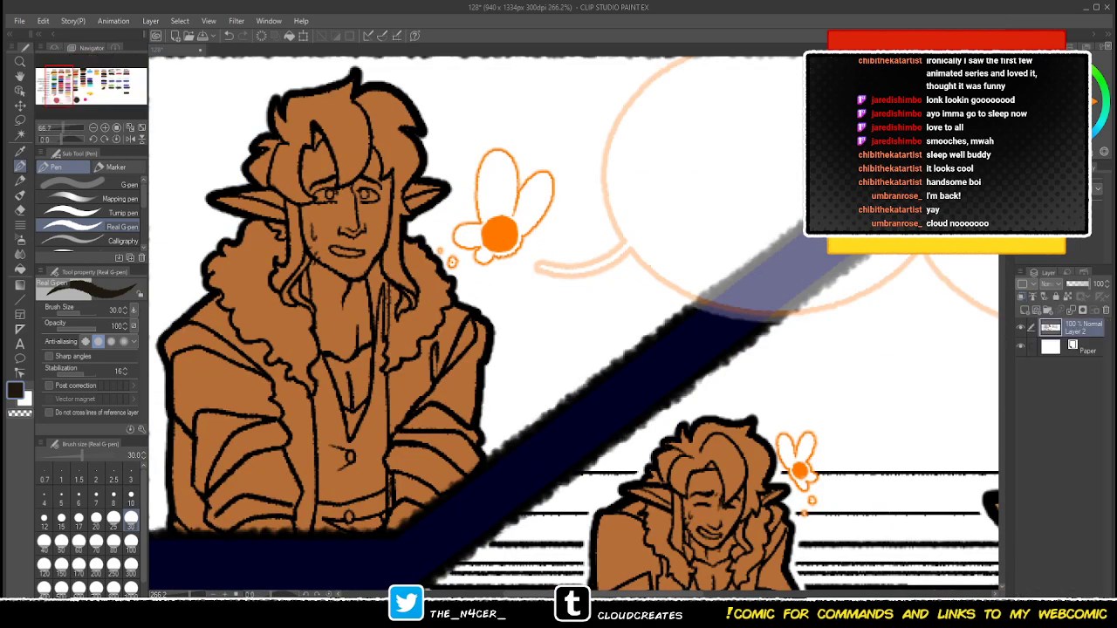
scroll(346, 159, up, 1)
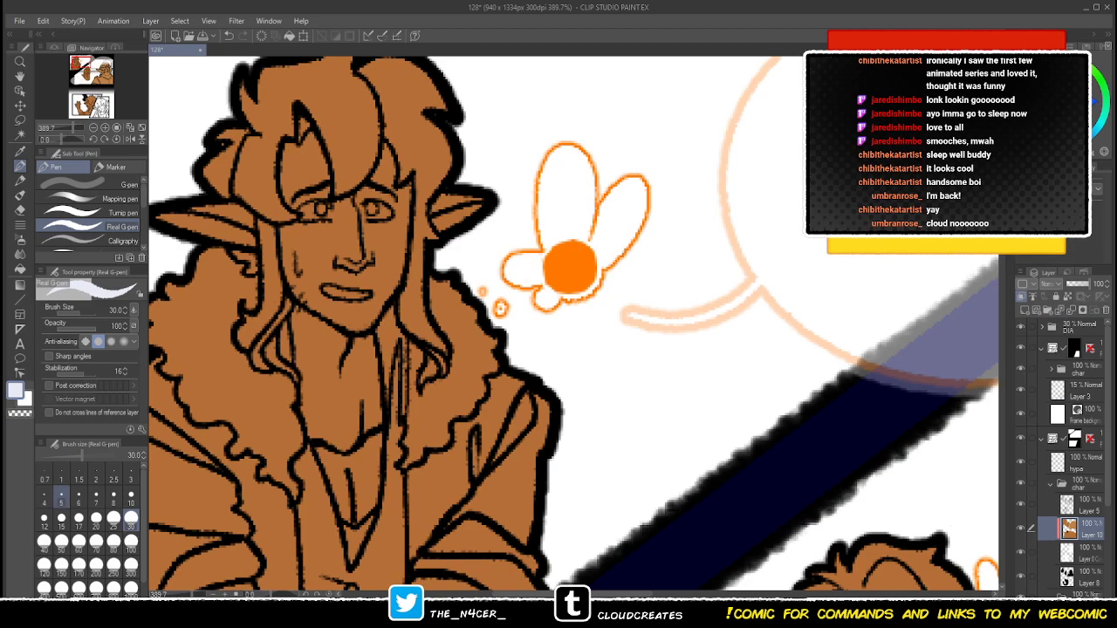
click(79, 521)
key(g)
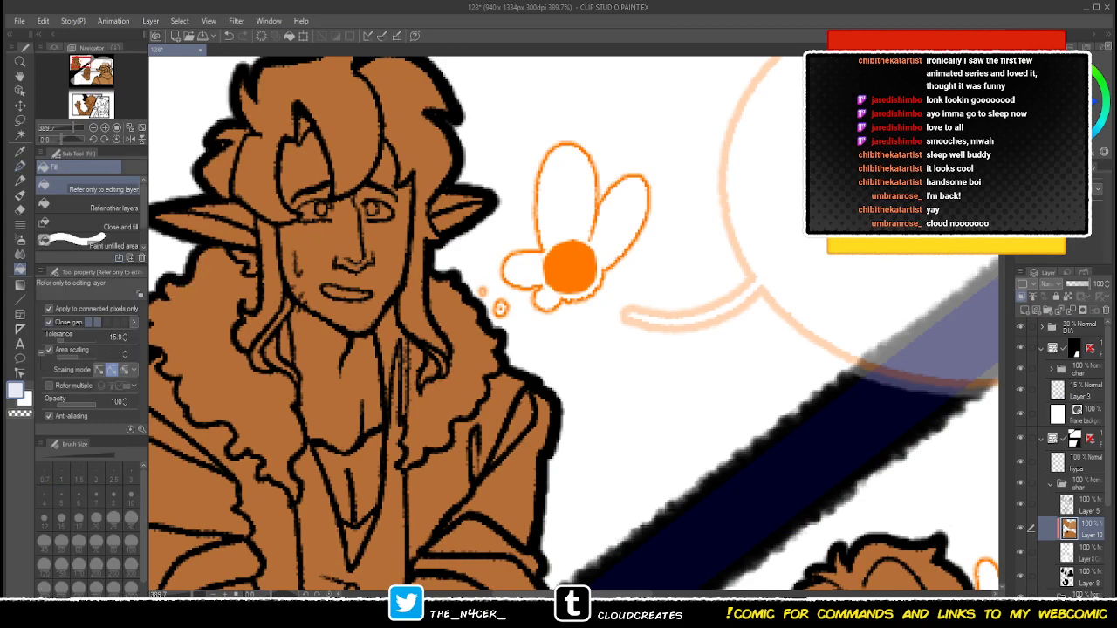
click(342, 236)
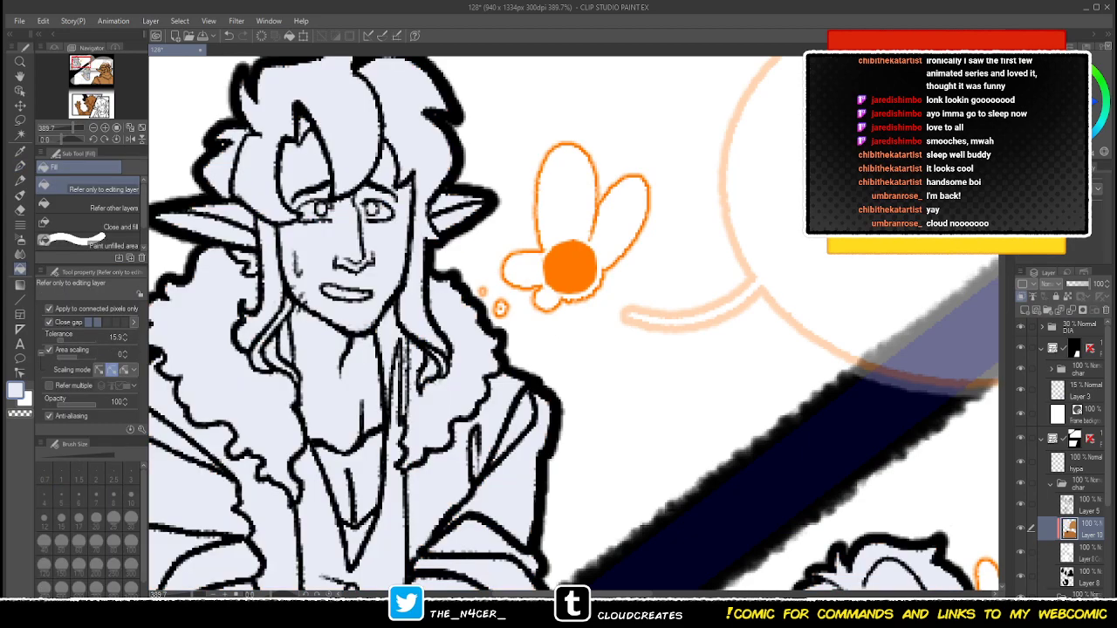
key(ctrl+z)
click(96, 206)
click(346, 293)
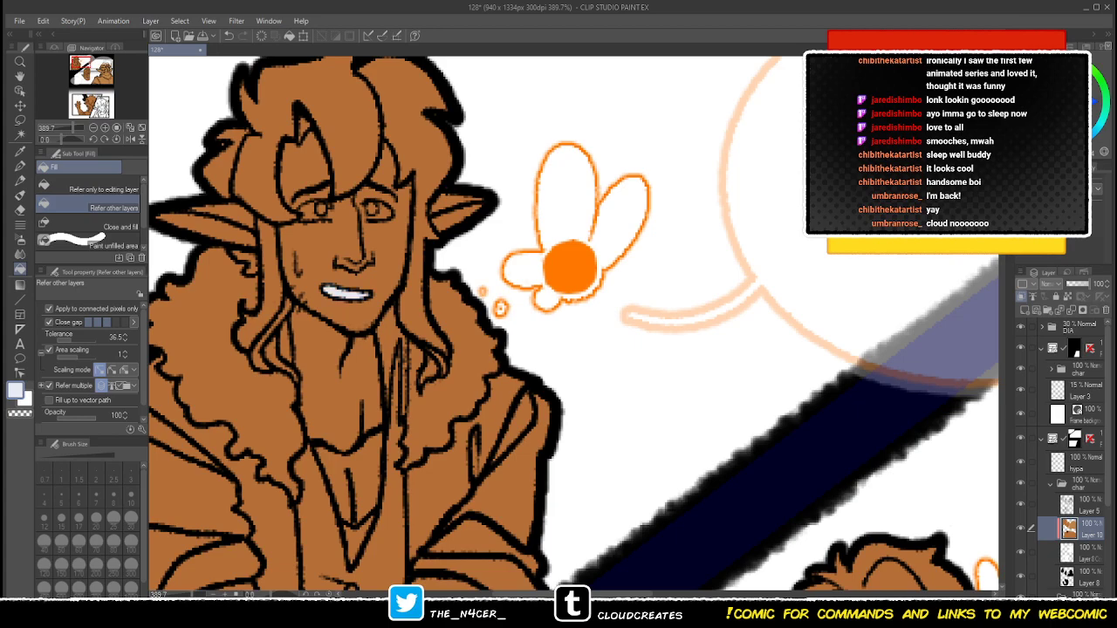
- Fill the whites of both the first-panel character's eyes off-white, touching up missed spots with the size 17 pen
click(311, 210)
key(p)
key(ctrl+z)
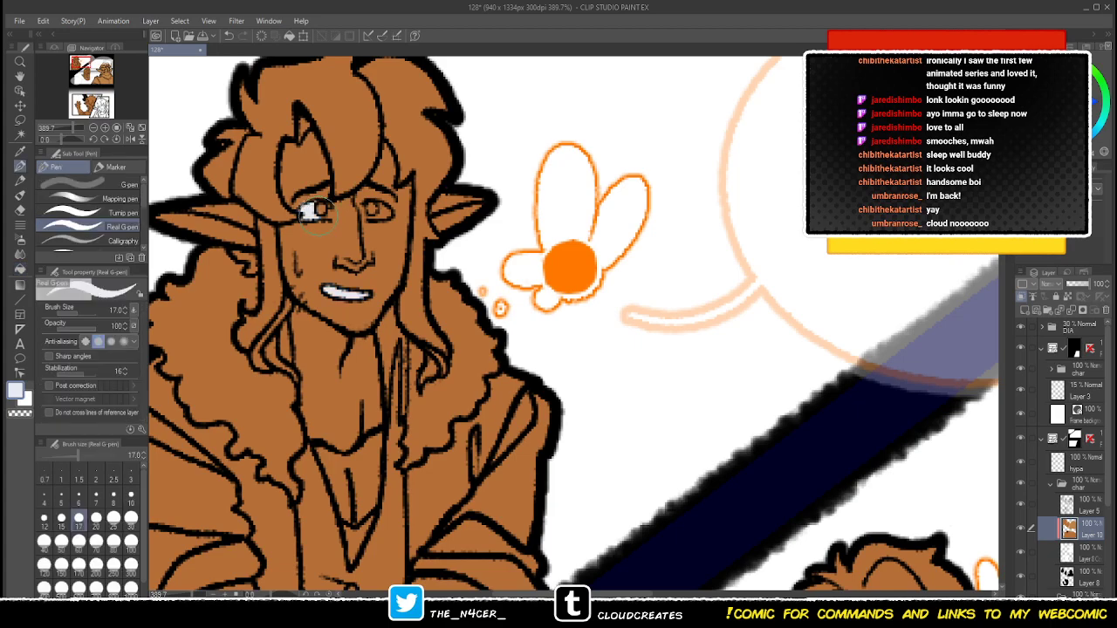
key(g)
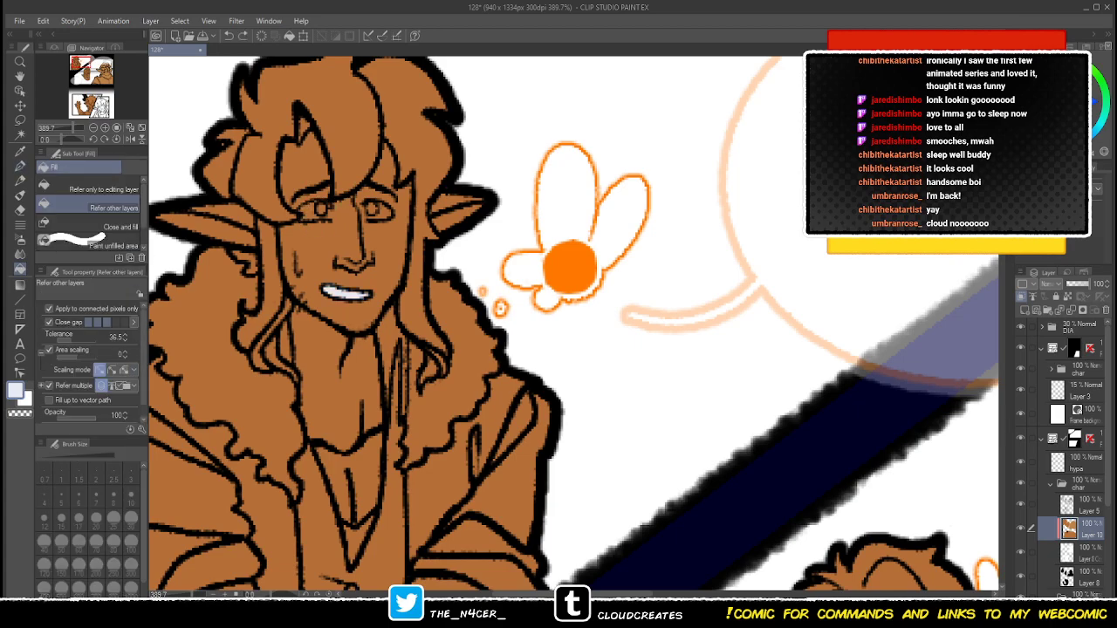
click(311, 210)
key(p)
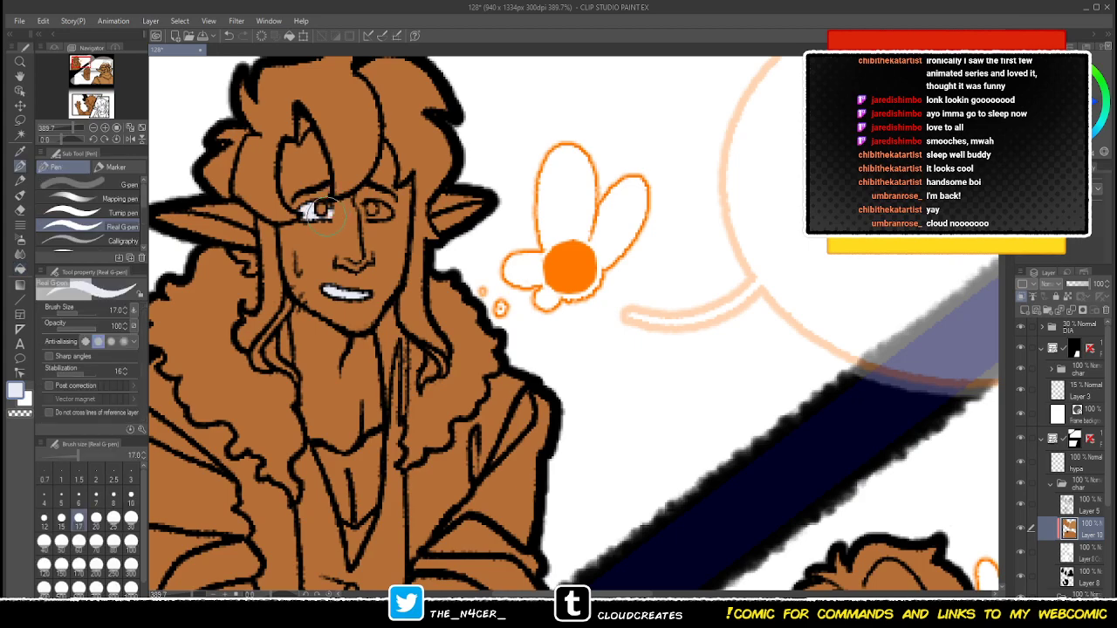
key(g)
click(377, 210)
key(p)
key(g)
drag(376, 209, 379, 164)
- Fill the first-panel character's open shirt and the collar slivers beside the neck off-white, touching up the collar with the pen
click(327, 498)
click(289, 298)
click(392, 292)
mouse_move(393, 301)
mouse_down()
mouse_move(400, 264)
mouse_move(410, 295)
mouse_up()
key(p)
drag(408, 321, 410, 353)
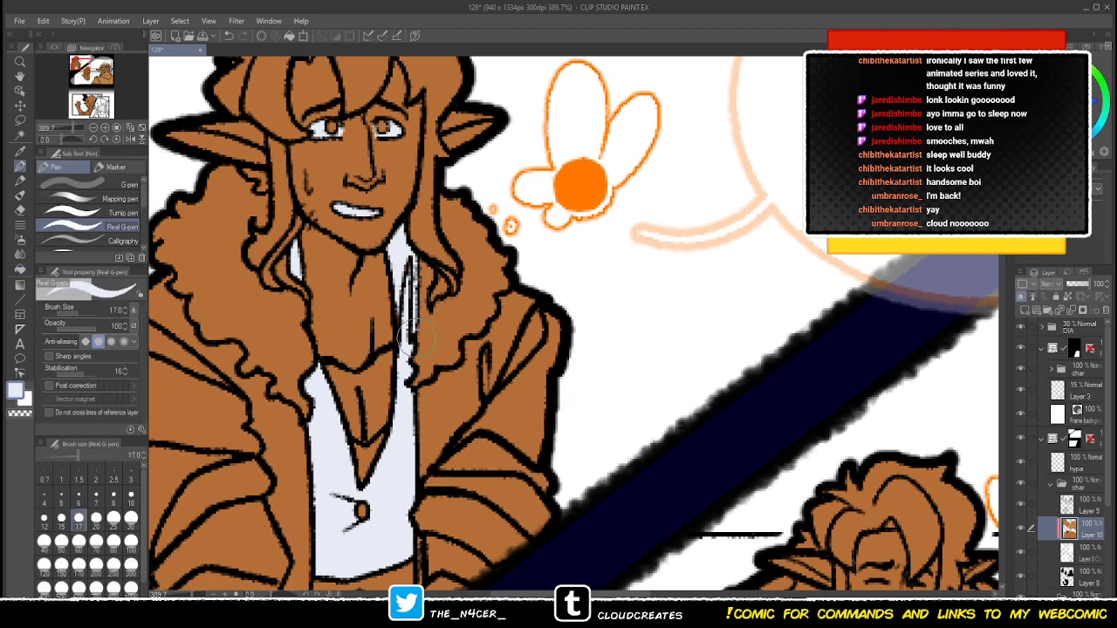
- Fill the remaining lower sections of the first-panel character's shirt around the bottom button off-white
key(g)
drag(392, 572, 398, 468)
click(392, 477)
click(385, 506)
click(336, 502)
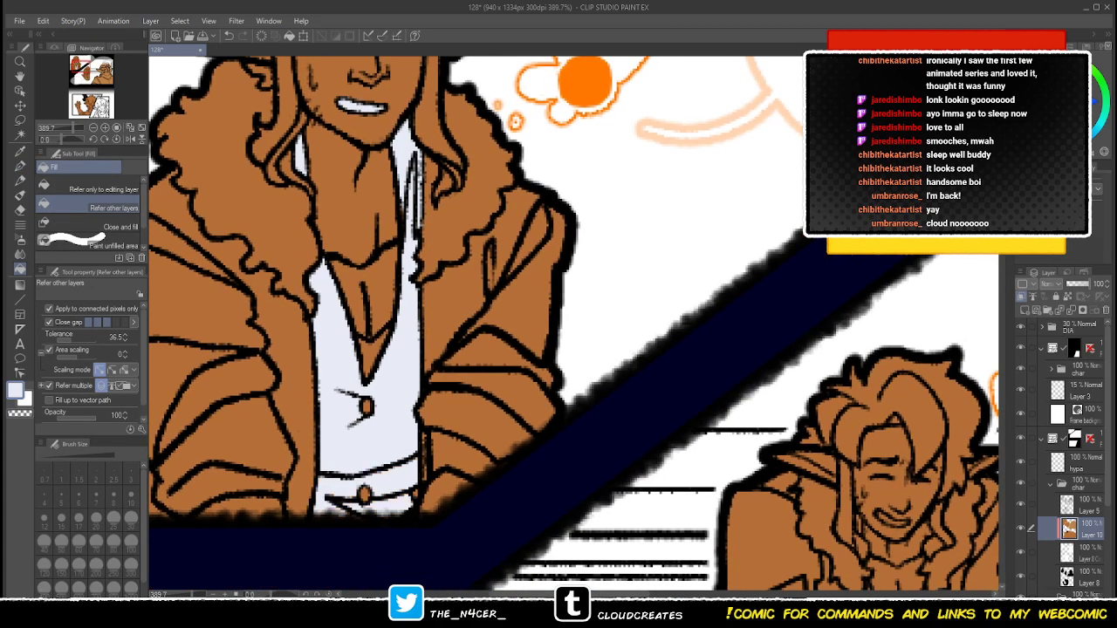
- Clean up the outer hair tuft on the silhouette copy below Layer 10 with the size 25 Hard eraser, and return to Layer 10
scroll(572, 324, up, 3)
mouse_move(558, 262)
mouse_down()
mouse_move(575, 395)
mouse_move(470, 258)
mouse_move(652, 356)
mouse_up()
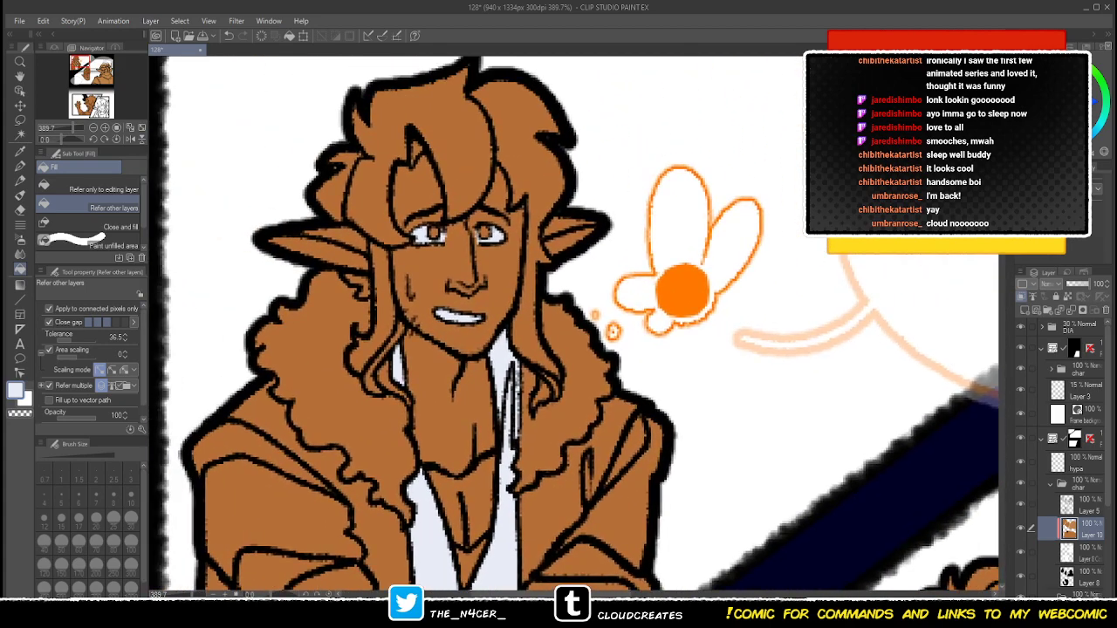
key(e)
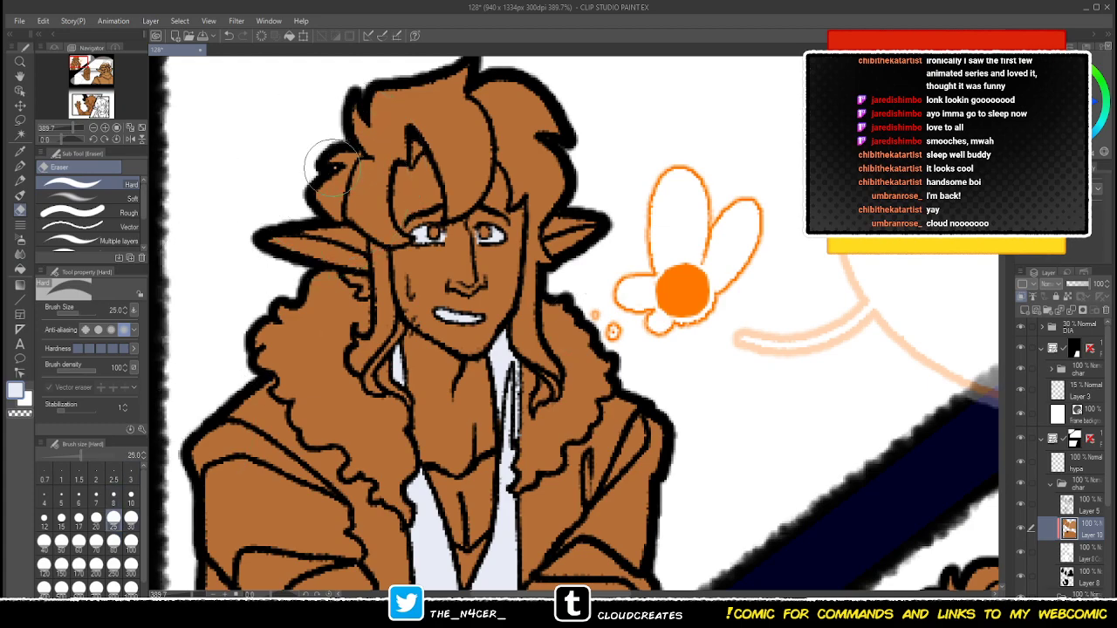
key(g)
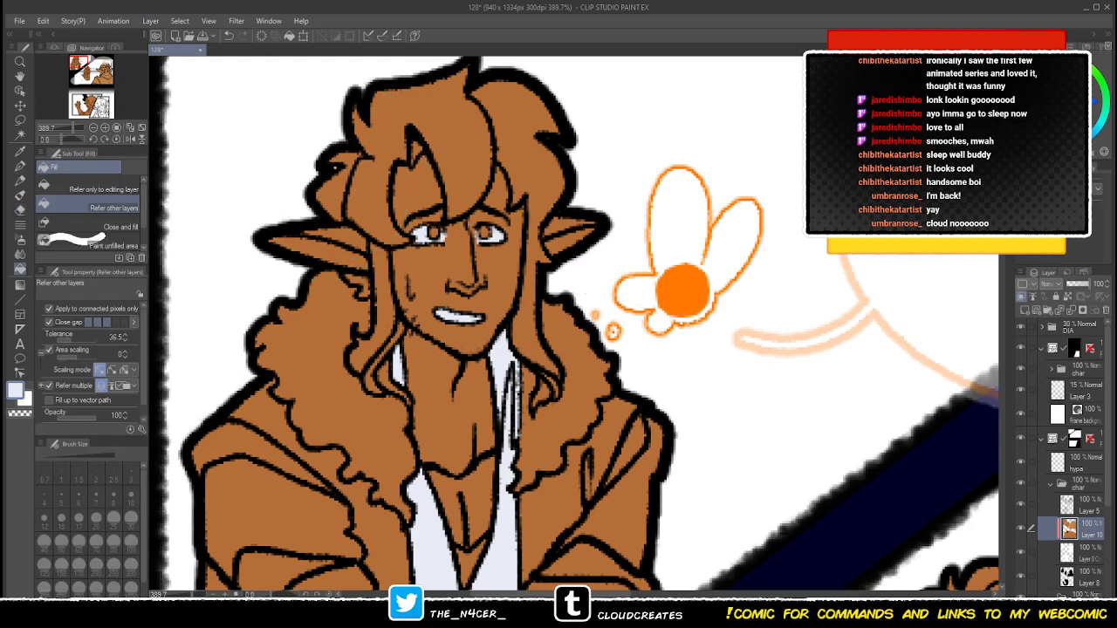
click(1089, 554)
key(e)
drag(335, 166, 332, 167)
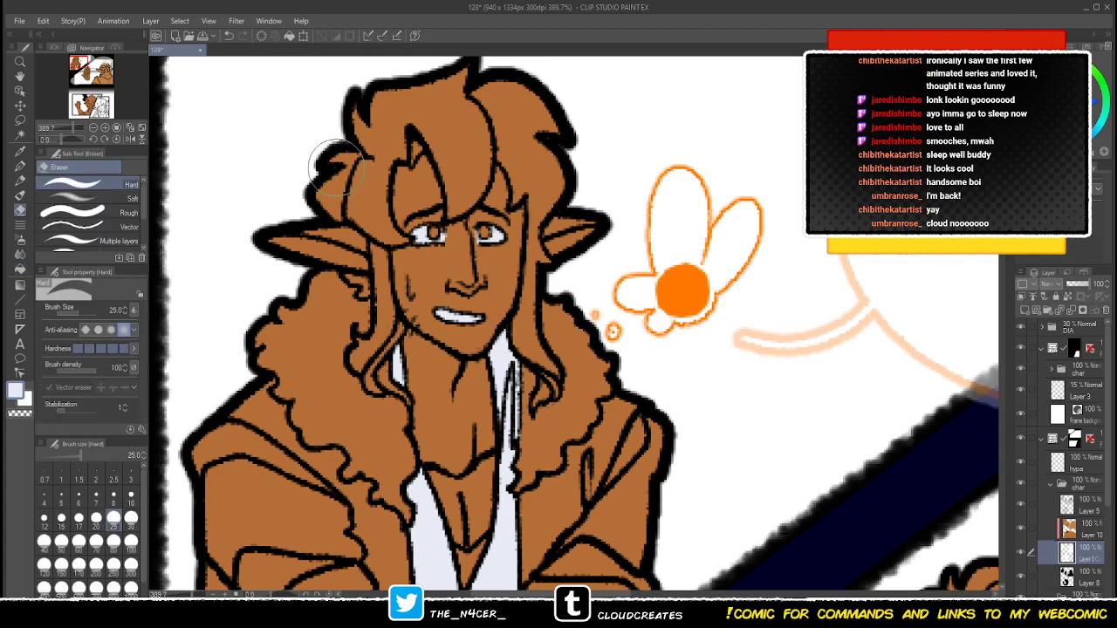
key(g)
click(1091, 530)
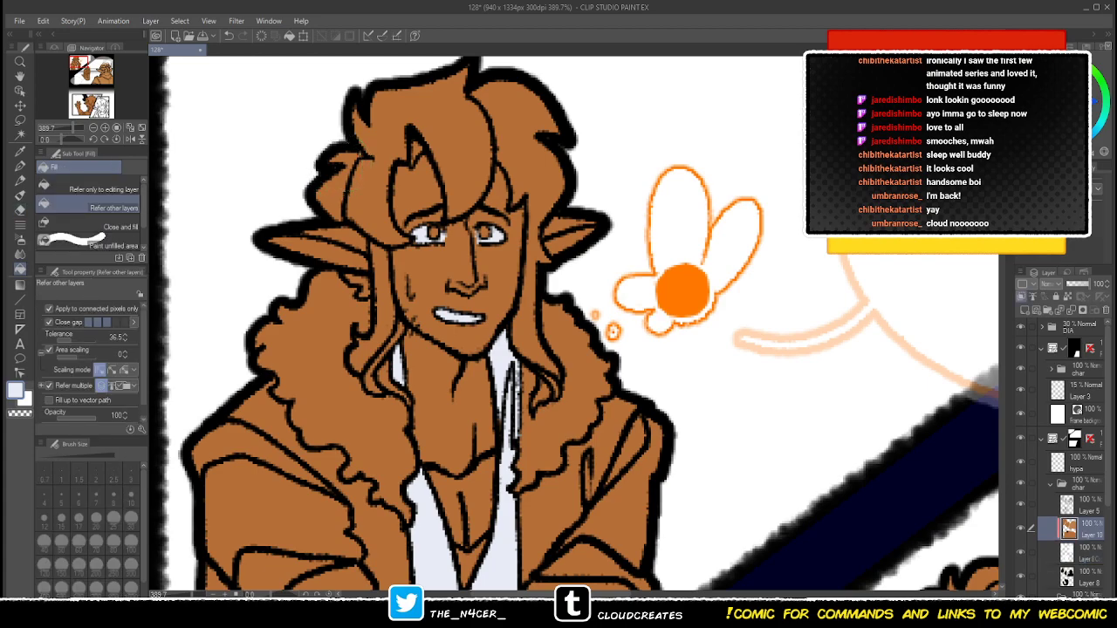
- Fill the kneeling character's teeth and the upper part of the shirt around the top button off-white
drag(640, 343, 508, 303)
drag(742, 524, 352, 95)
click(470, 262)
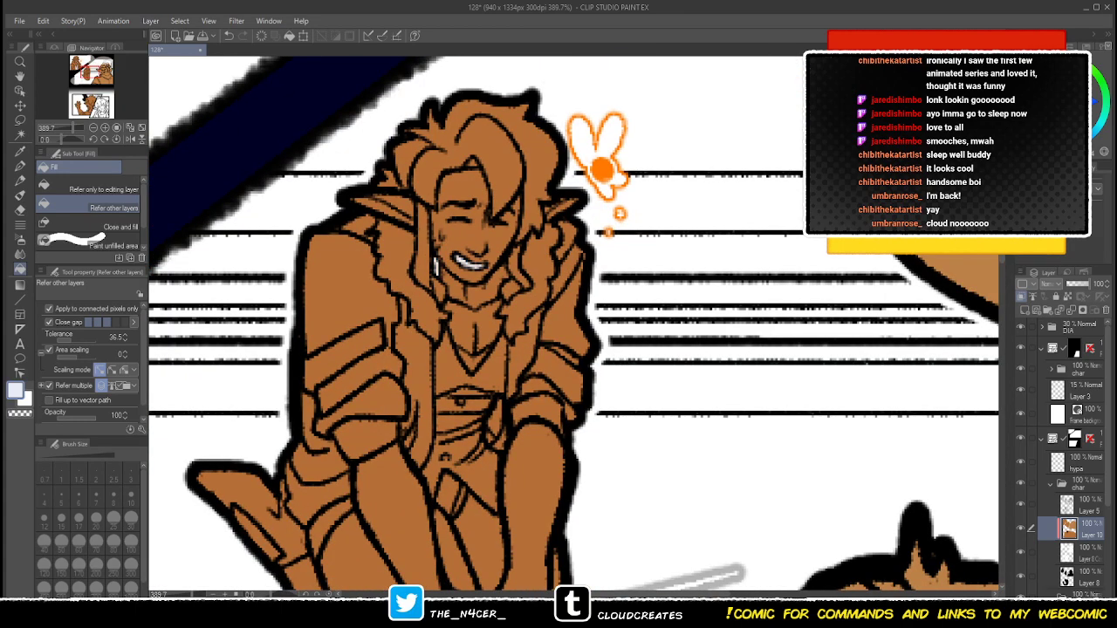
click(490, 365)
click(469, 392)
click(448, 370)
click(471, 408)
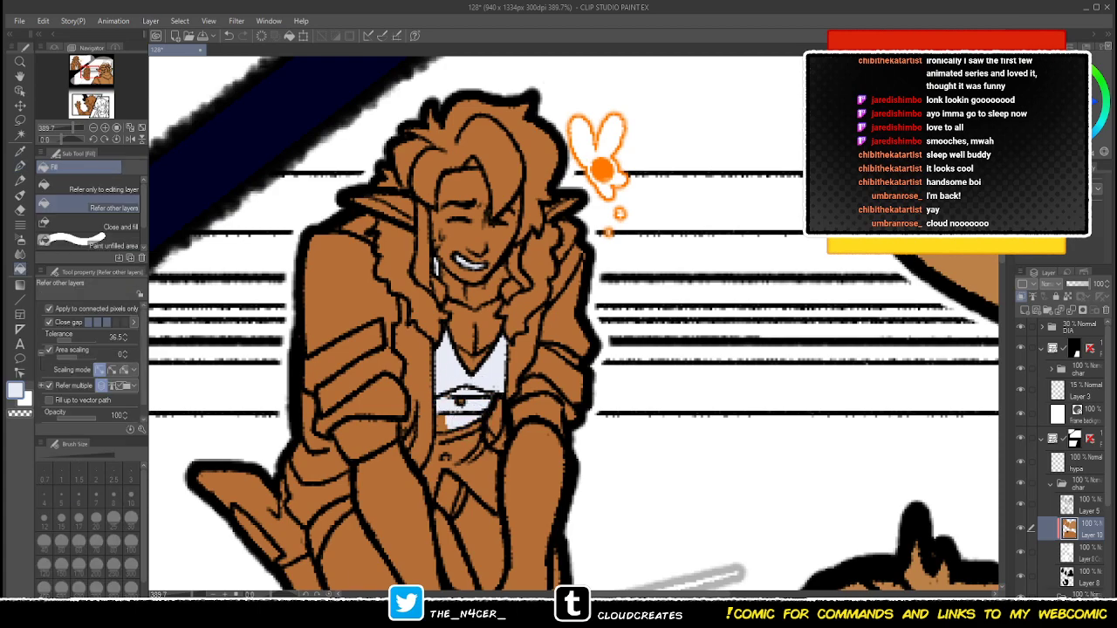
- Fill the lower folds and split tails of the kneeling character's shirt off-white
click(458, 431)
click(458, 450)
click(469, 482)
click(432, 475)
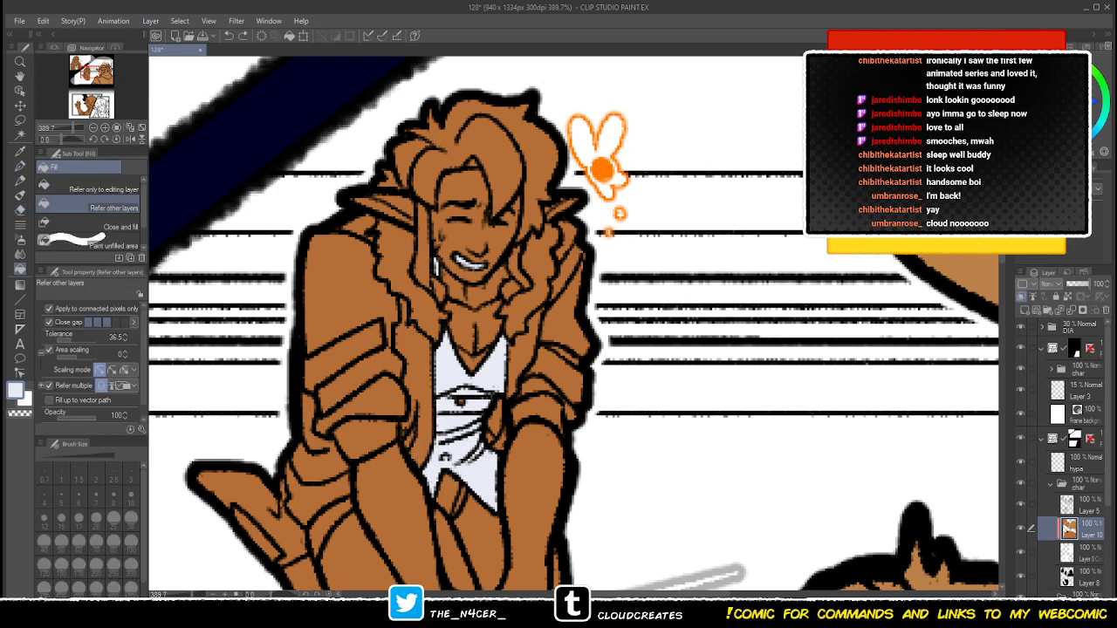
- Dab a sampled color onto the kneeling character's lower shirt button with the pen, and pick the shirt's off-white again for filling
alt+click(423, 447)
key(p)
click(445, 457)
key(g)
alt+click(443, 454)
- Examine the kneeling character and the characters in the lower panels for areas that still need coloring
scroll(573, 324, up, 1)
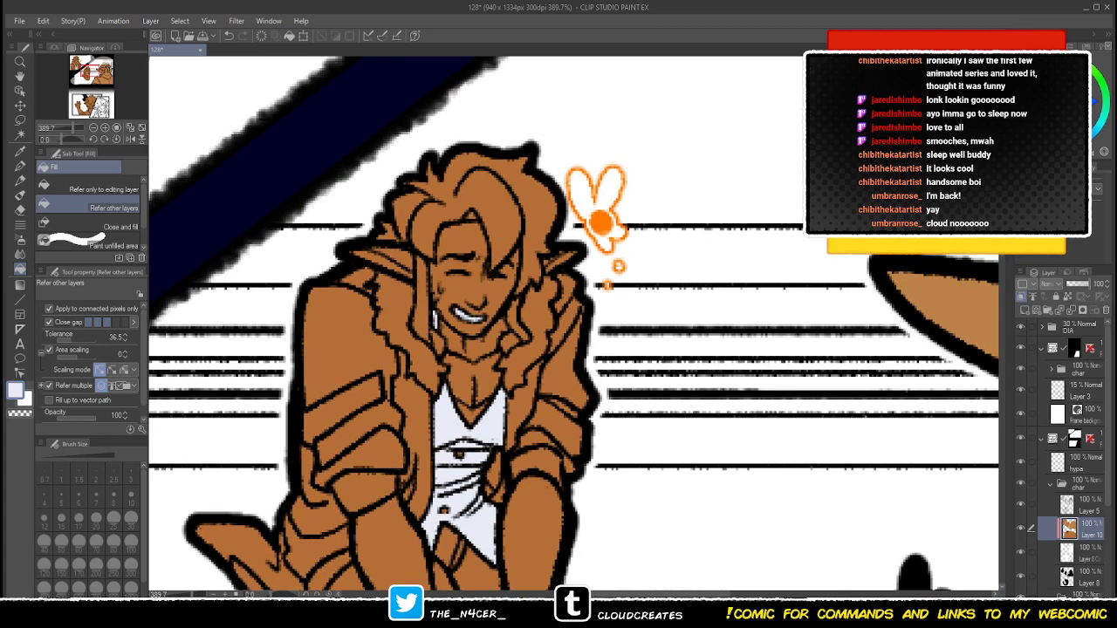
drag(628, 419, 334, 264)
drag(590, 338, 636, 181)
scroll(324, 376, down, 5)
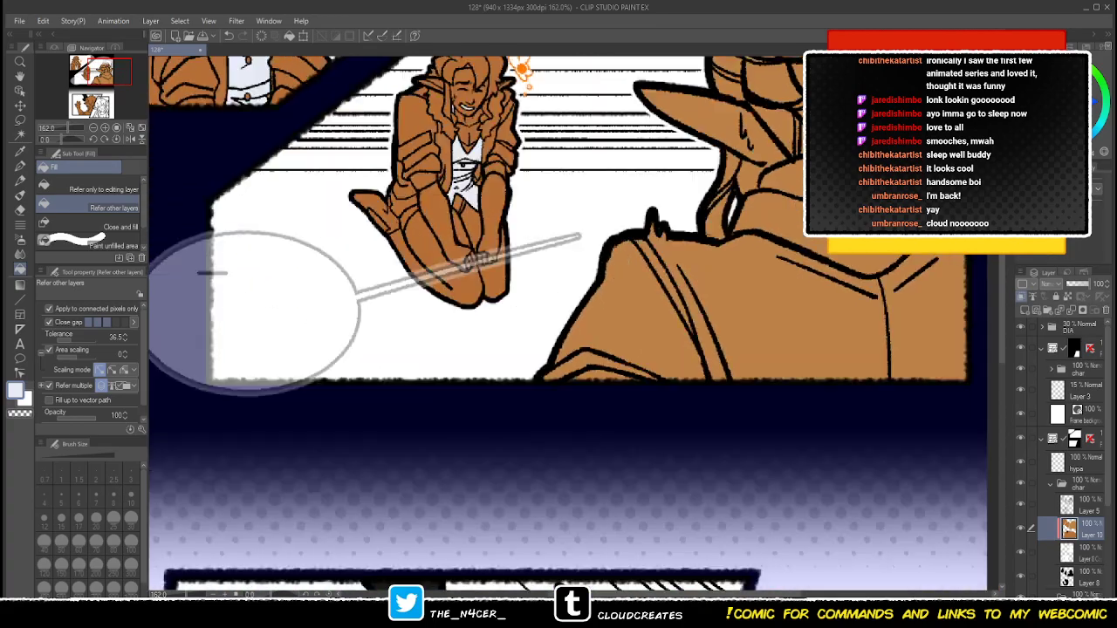
scroll(573, 323, down, 5)
scroll(573, 324, up, 4)
scroll(573, 323, down, 1)
drag(558, 192, 380, 57)
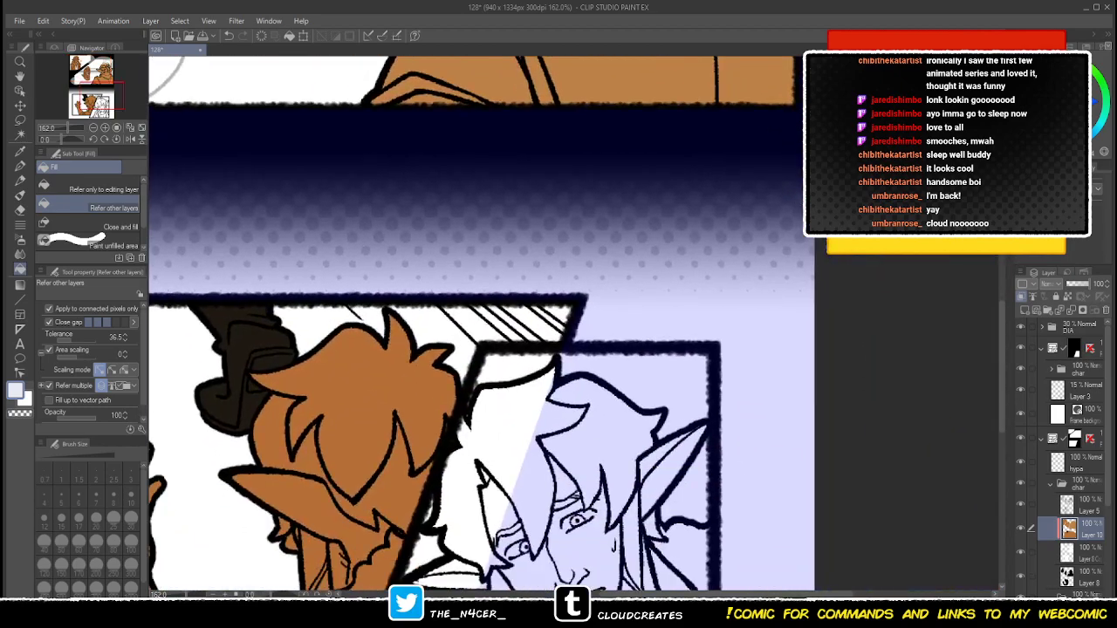
scroll(573, 324, down, 3)
scroll(573, 324, right, 1)
scroll(573, 324, left, 3)
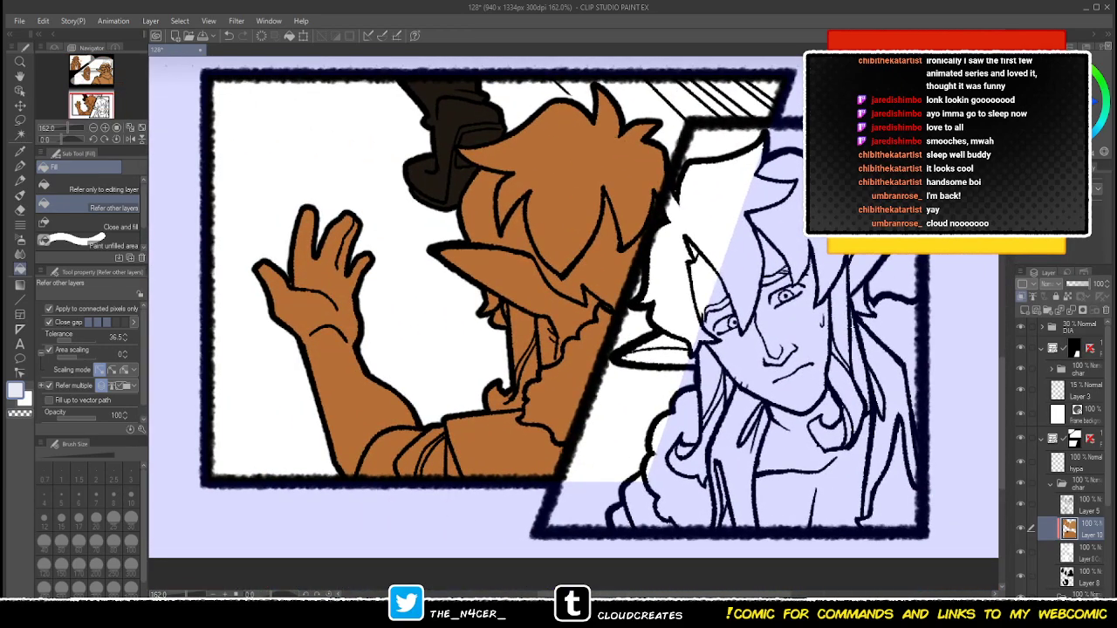
scroll(574, 324, up, 6)
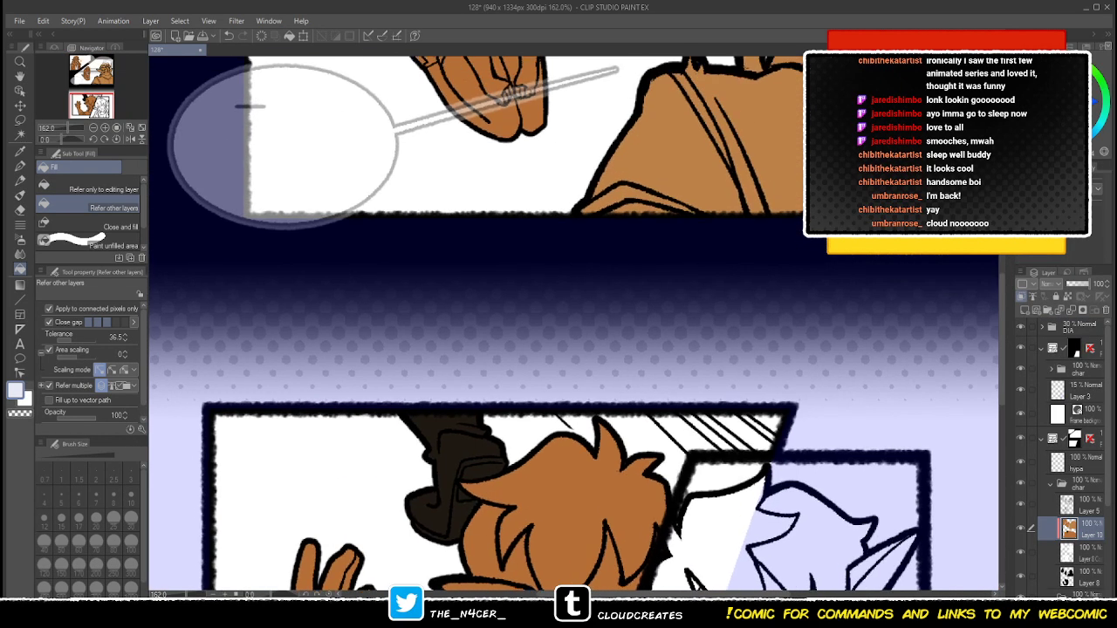
- Pick golden yellow from the reference palette and fill the fringe and left-hand locks of the top-panel character's hair
drag(574, 324, 574, 329)
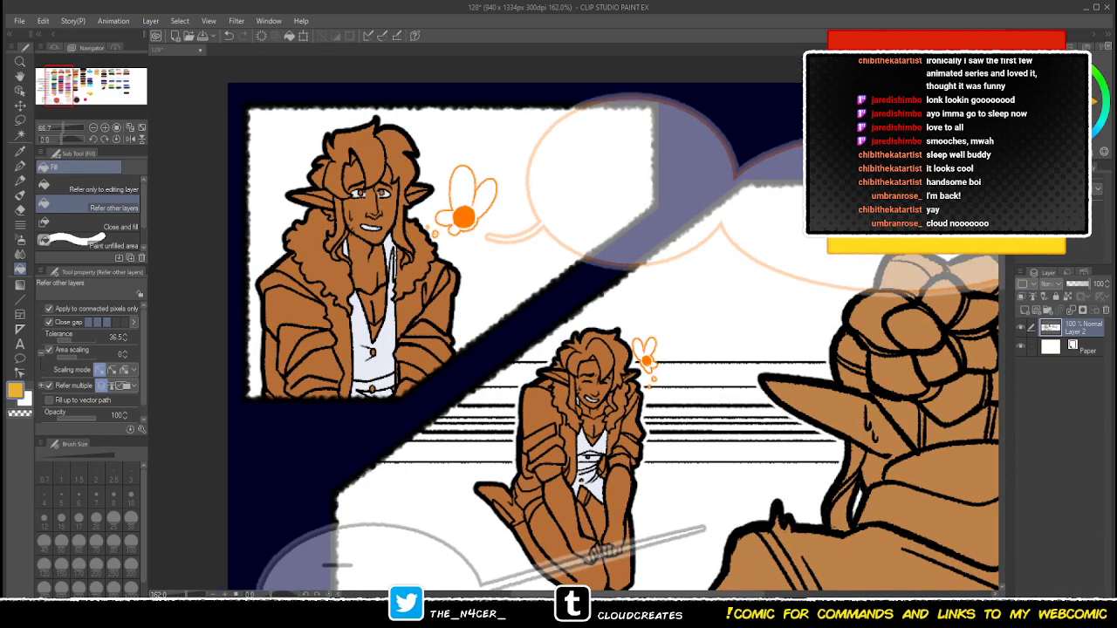
key(ctrl+Tab)
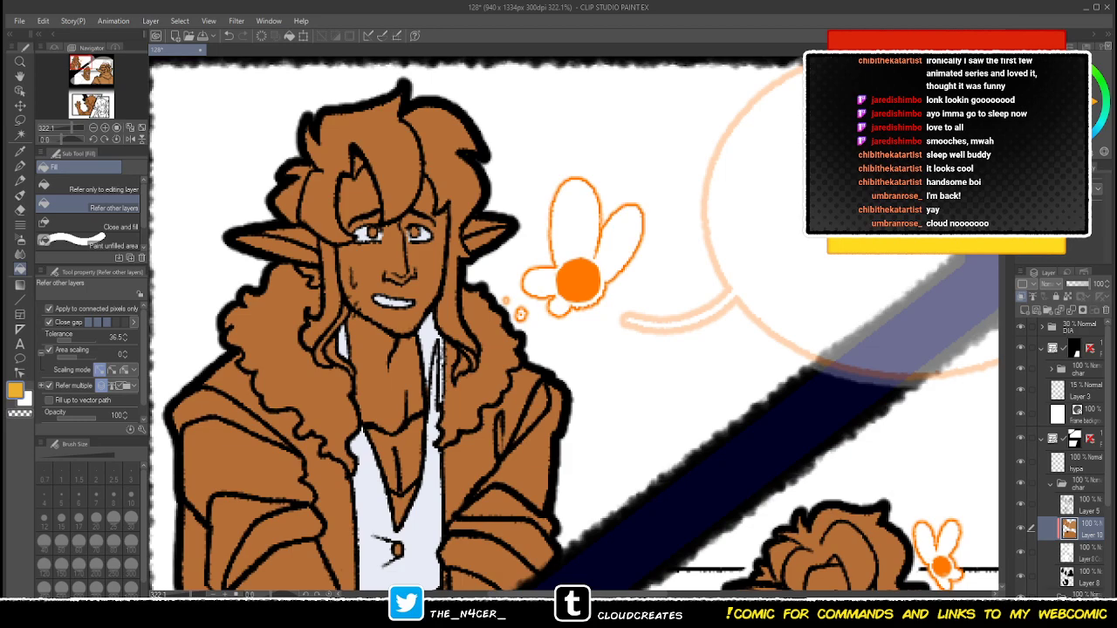
click(370, 140)
click(357, 166)
click(292, 201)
click(325, 288)
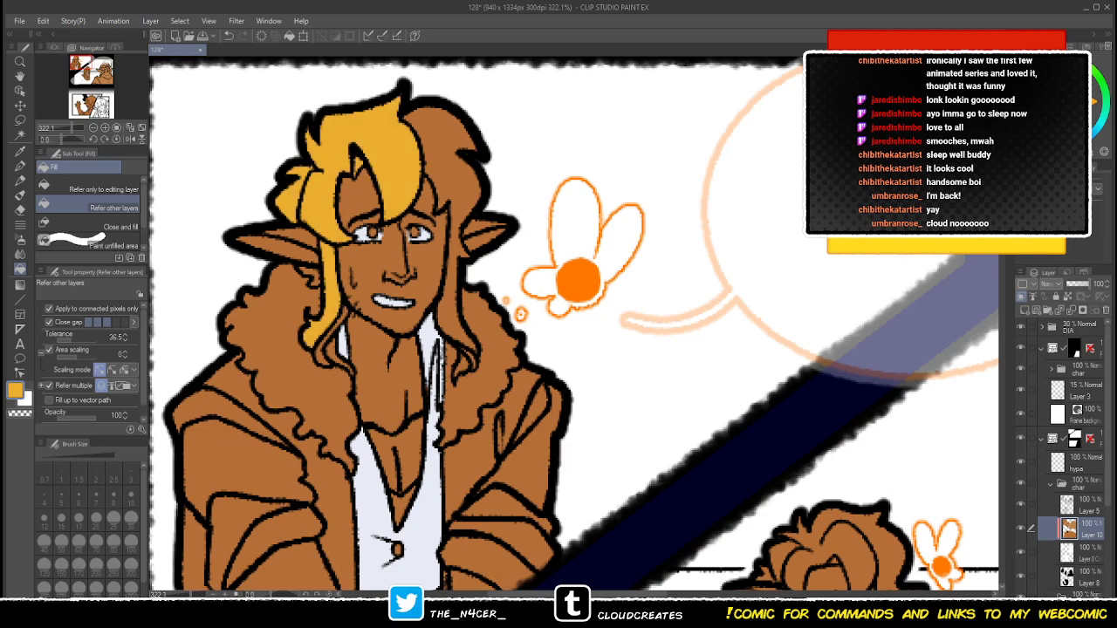
click(310, 277)
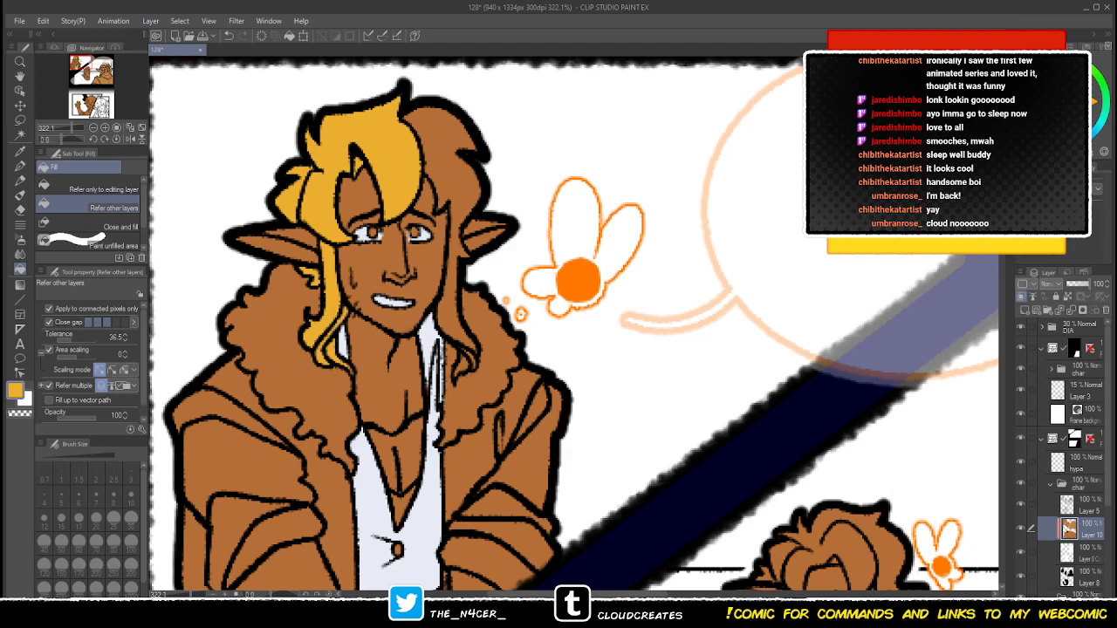
- Fill the remaining right-hand side of the top-panel character's hair and its long lock golden yellow
click(436, 153)
key(ctrl+z)
click(451, 297)
click(457, 248)
click(465, 364)
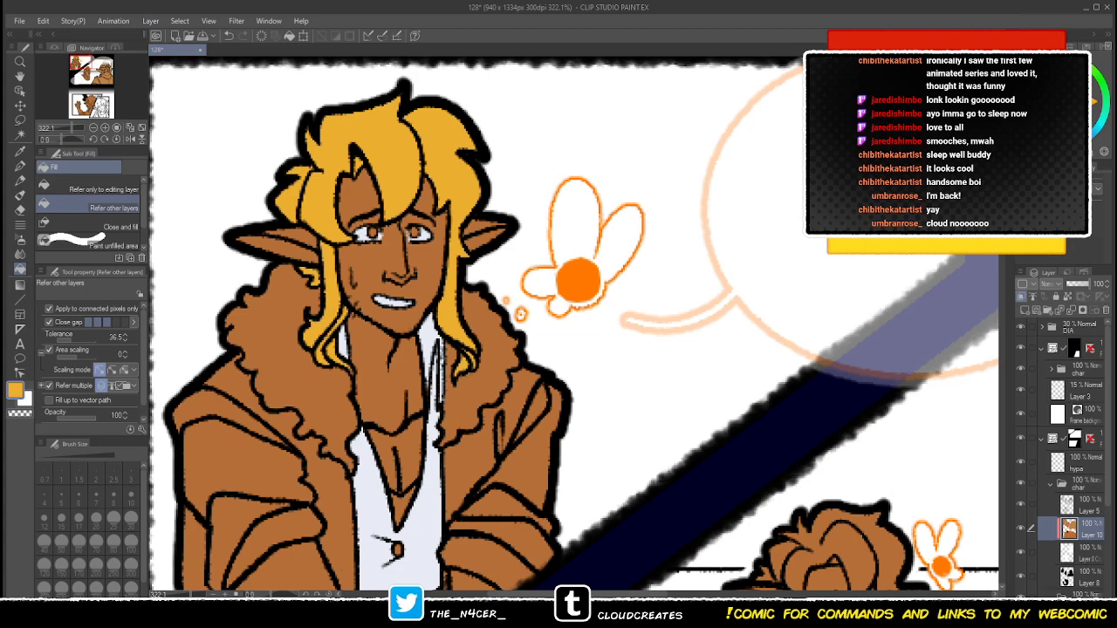
- Recolor the top-panel character's two shirt buttons with green sampled from the reference palette
drag(524, 375, 539, 270)
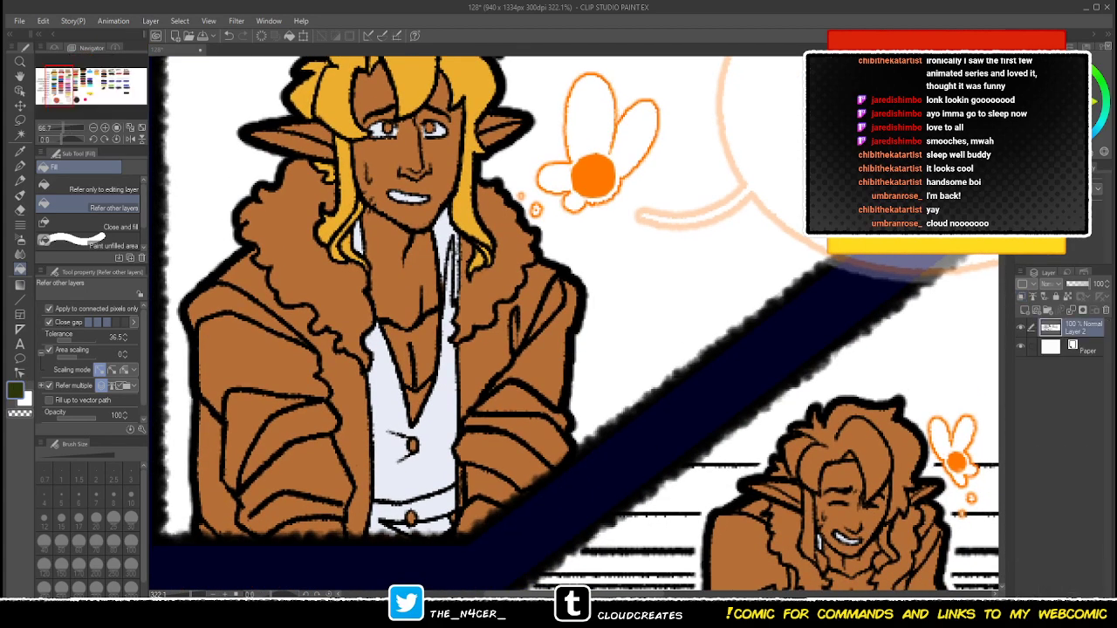
click(262, 349)
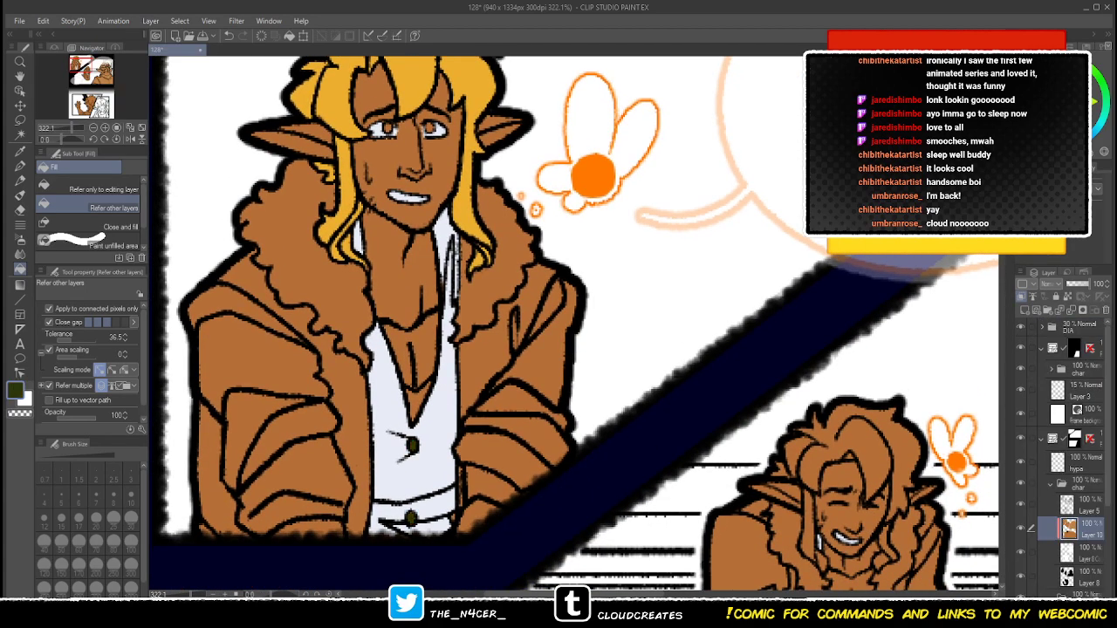
key(ctrl+Tab)
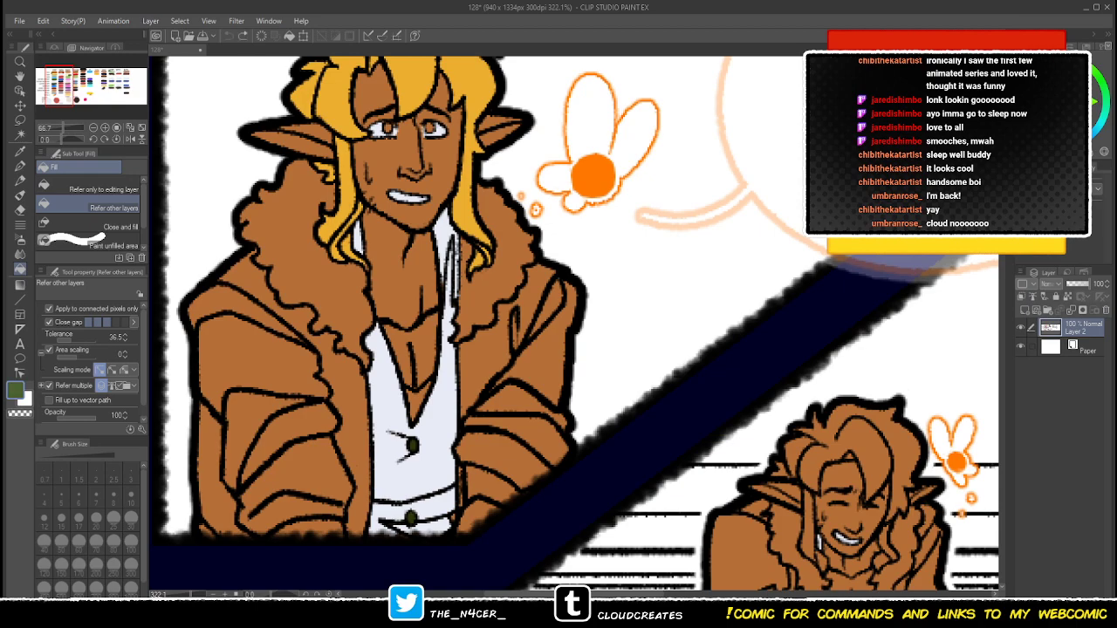
key(ctrl+Tab)
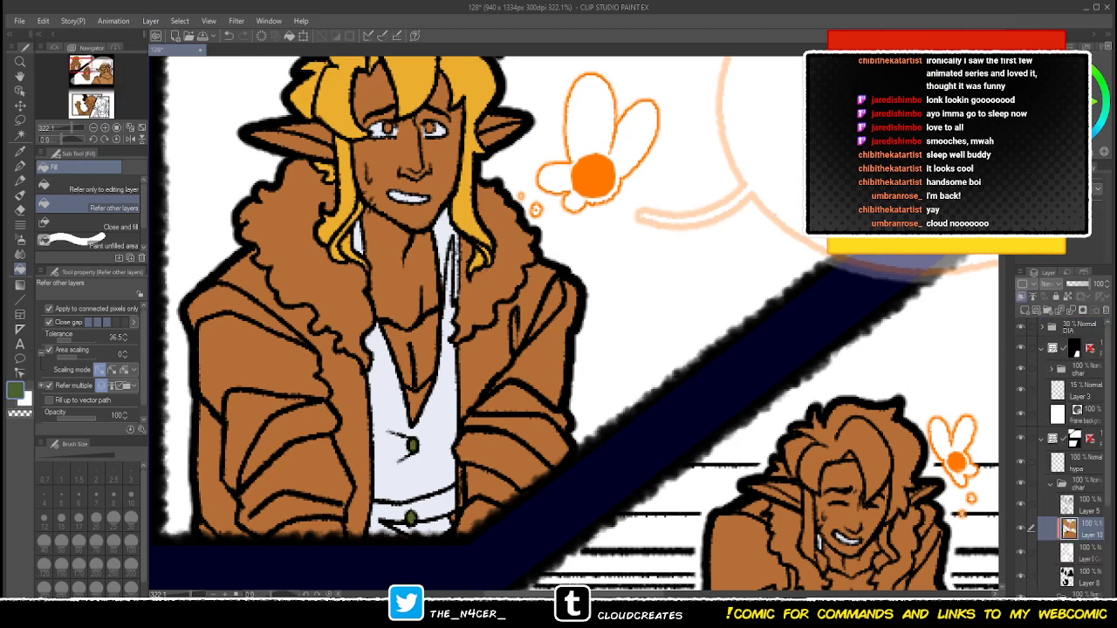
- Fill the right-hand side and sleeve folds of the top-panel character's coat dark green, touching up missed spots with the pen
click(539, 362)
click(532, 285)
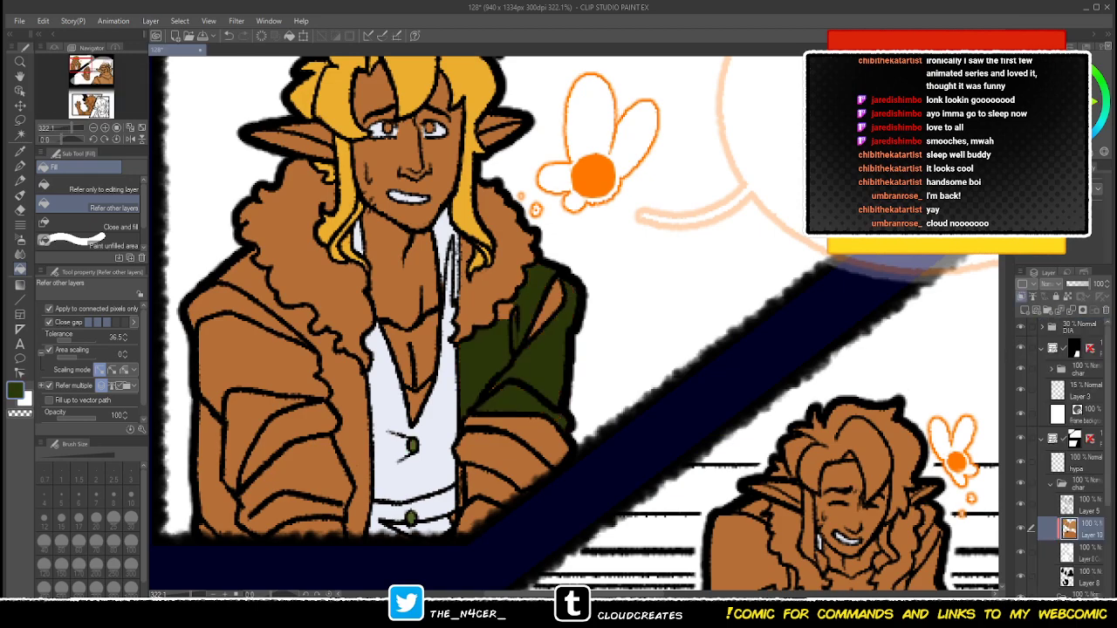
key(p)
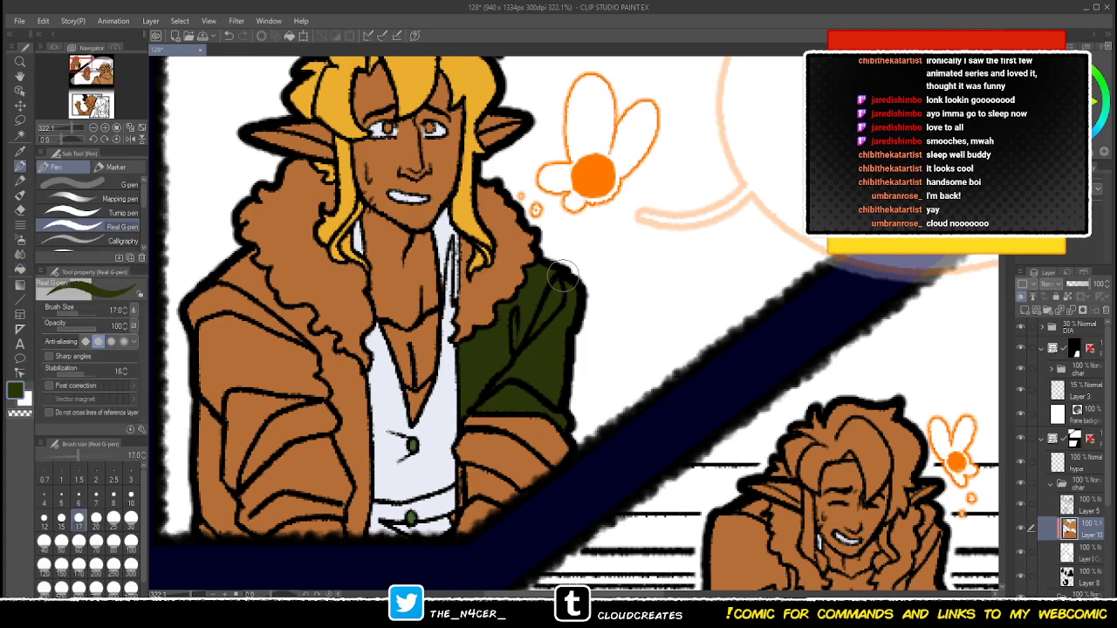
key(g)
click(515, 430)
click(502, 467)
click(476, 515)
key(p)
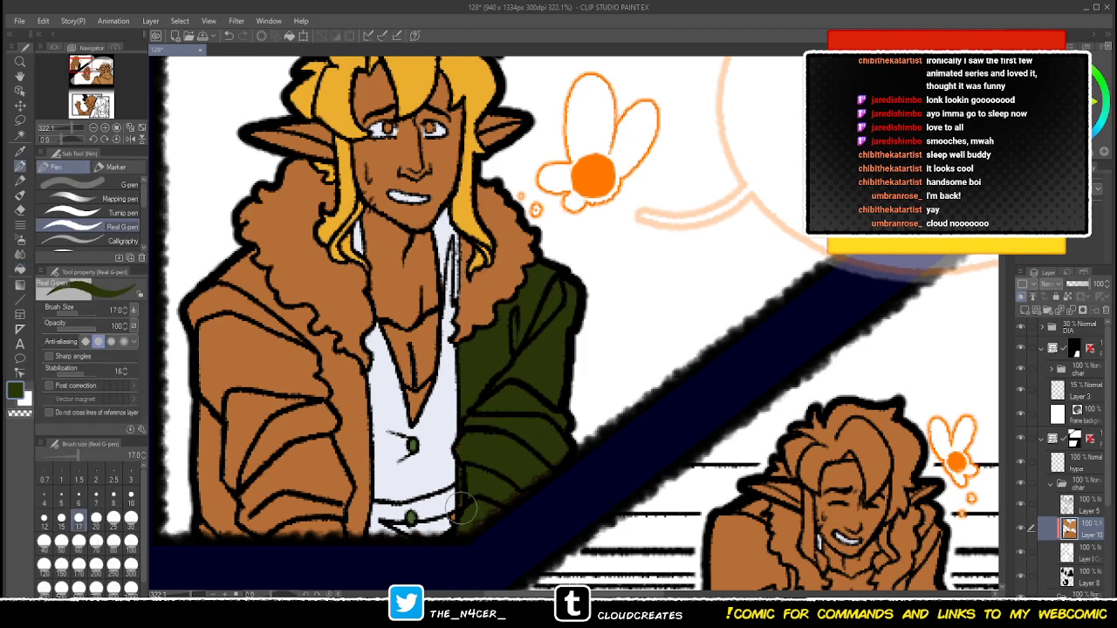
key(g)
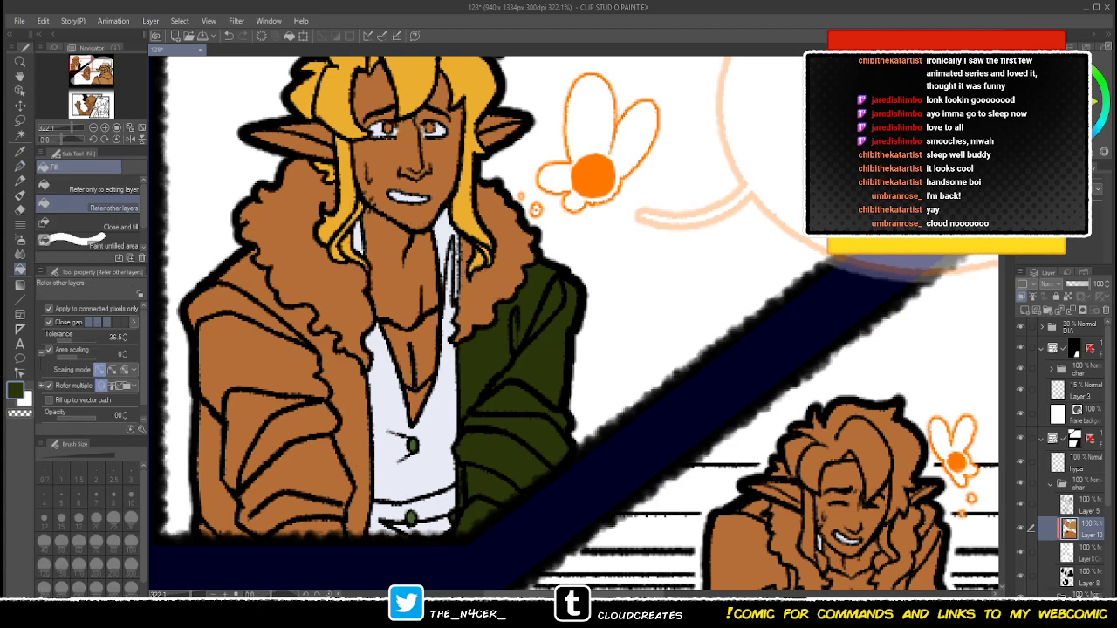
- Fill the left-hand side and sleeve folds of the top-panel character's coat dark green, touching up leftover gaps with the pen
drag(489, 393, 541, 398)
drag(277, 307, 305, 436)
click(321, 307)
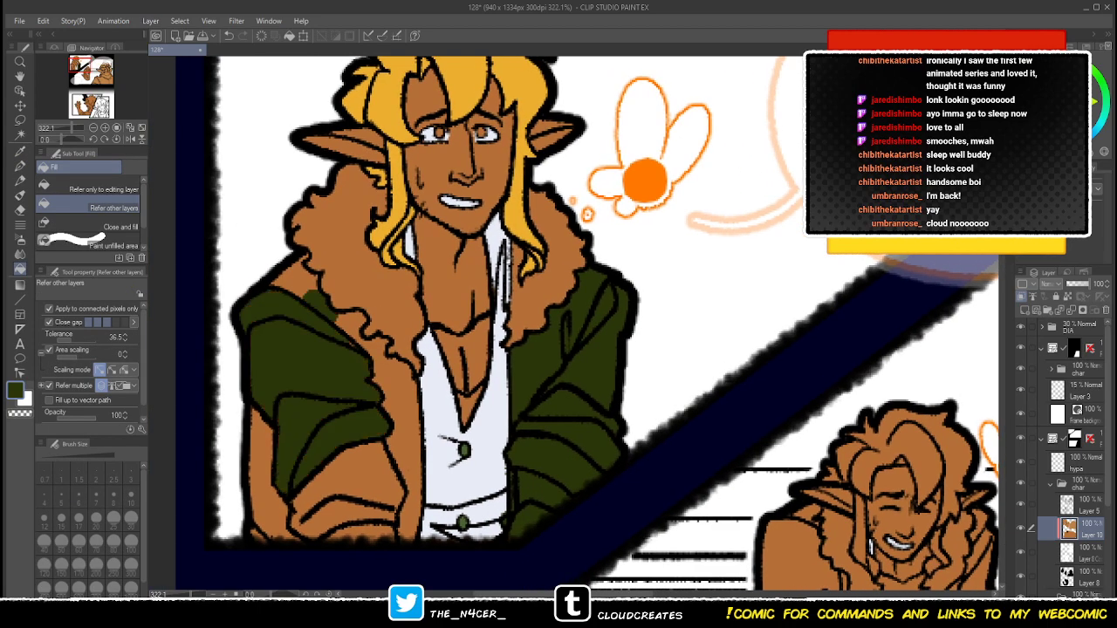
click(354, 334)
click(297, 276)
click(397, 392)
click(349, 498)
click(270, 471)
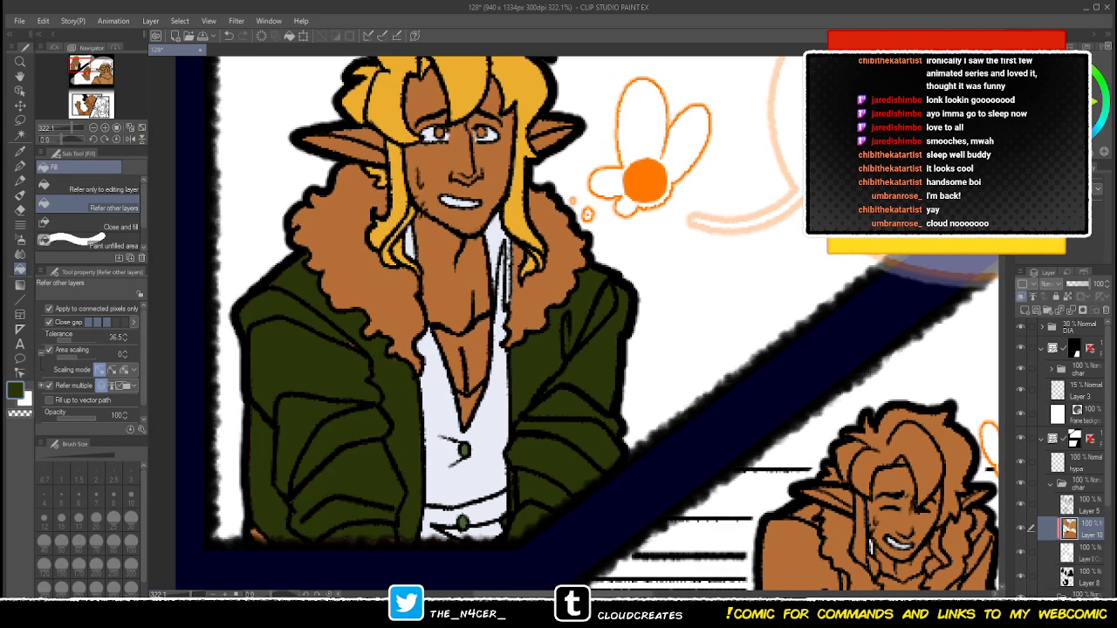
key(p)
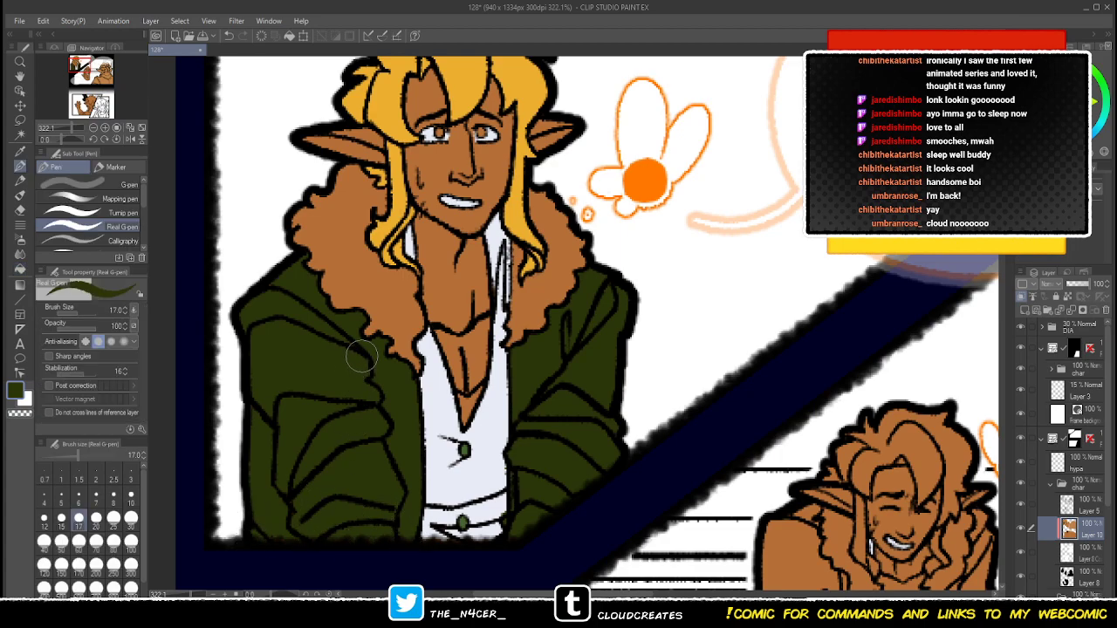
- Fill both sides of the top-panel character's fur collar with light orange-brown from the reference palette
key(g)
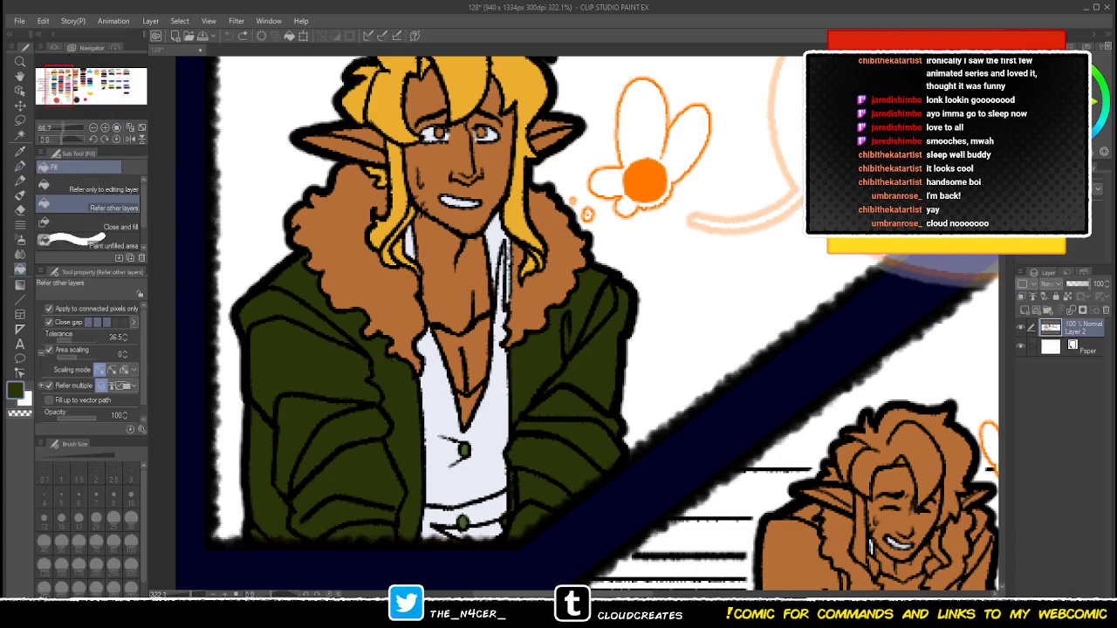
click(554, 249)
click(345, 253)
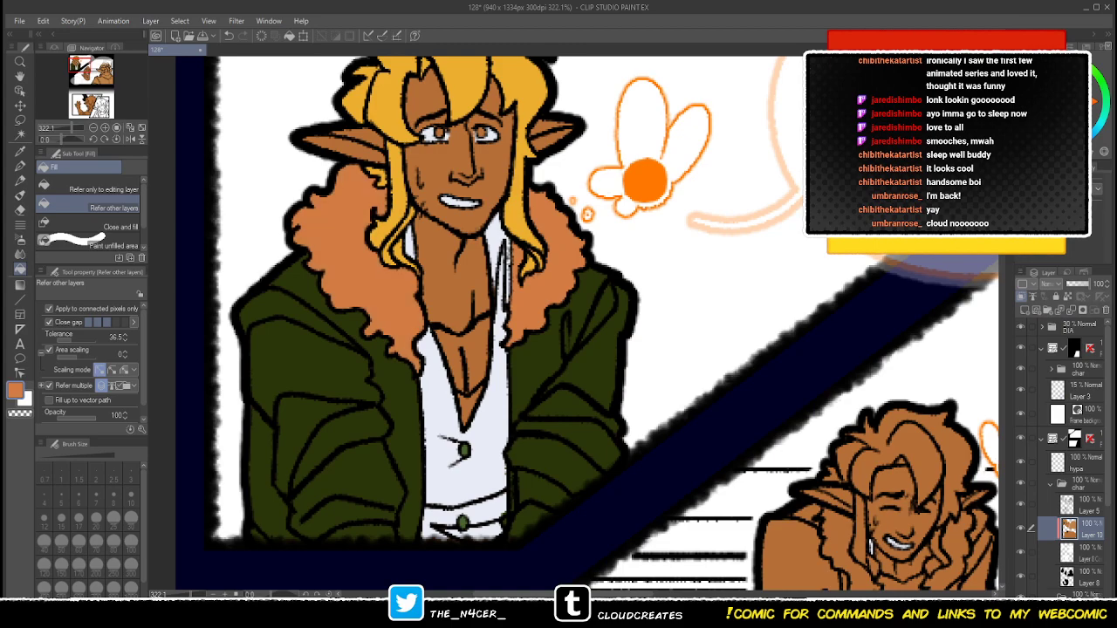
- Color the top-panel character's irises light blue from the palette, redoing one eye with the pen instead of the fill
key(ctrl+Tab)
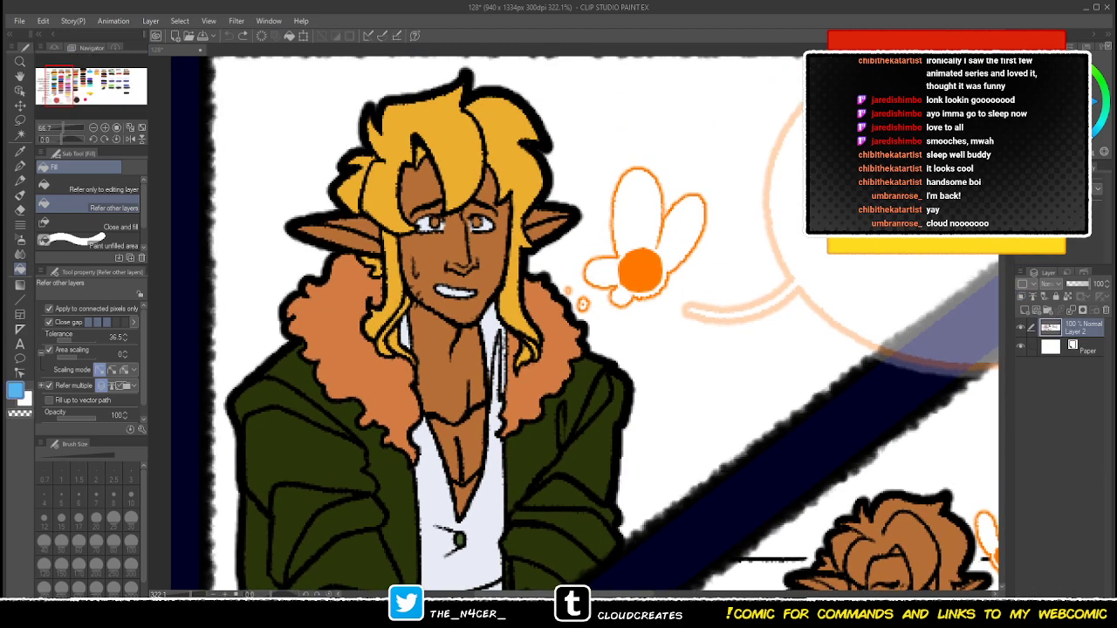
key(ctrl+Tab)
click(436, 223)
click(477, 222)
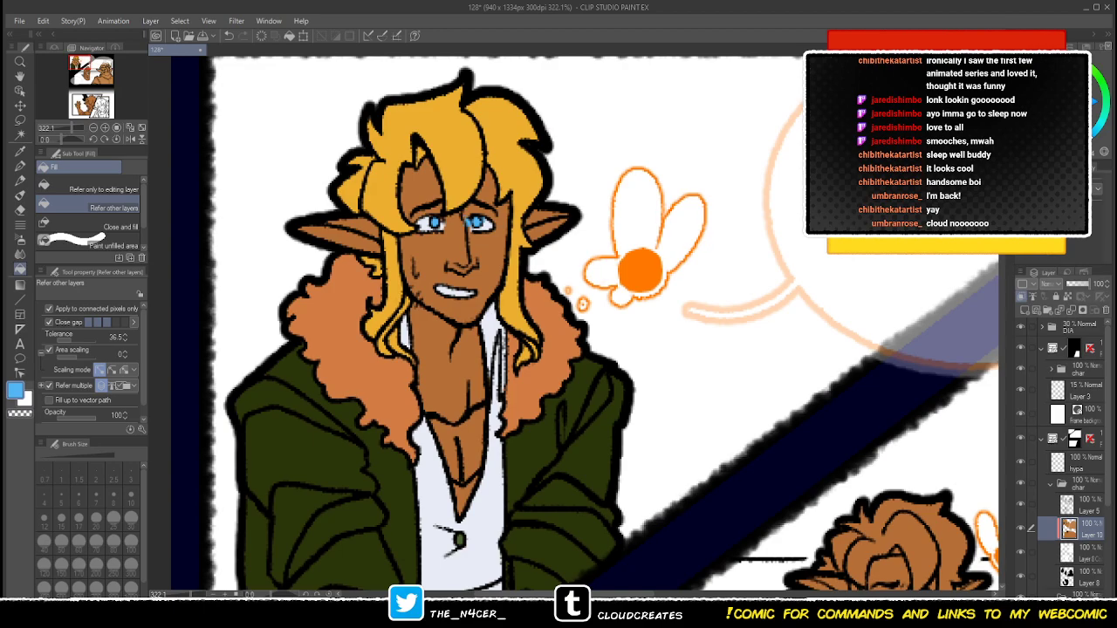
key(ctrl+z)
key(p)
drag(477, 221, 477, 223)
key(g)
- Fill the small triangle at the point of the shirt's V-neckline bright orange and dab golden yellow on it with the pen
mouse_move(488, 306)
mouse_down()
mouse_move(477, 222)
mouse_move(474, 246)
mouse_up()
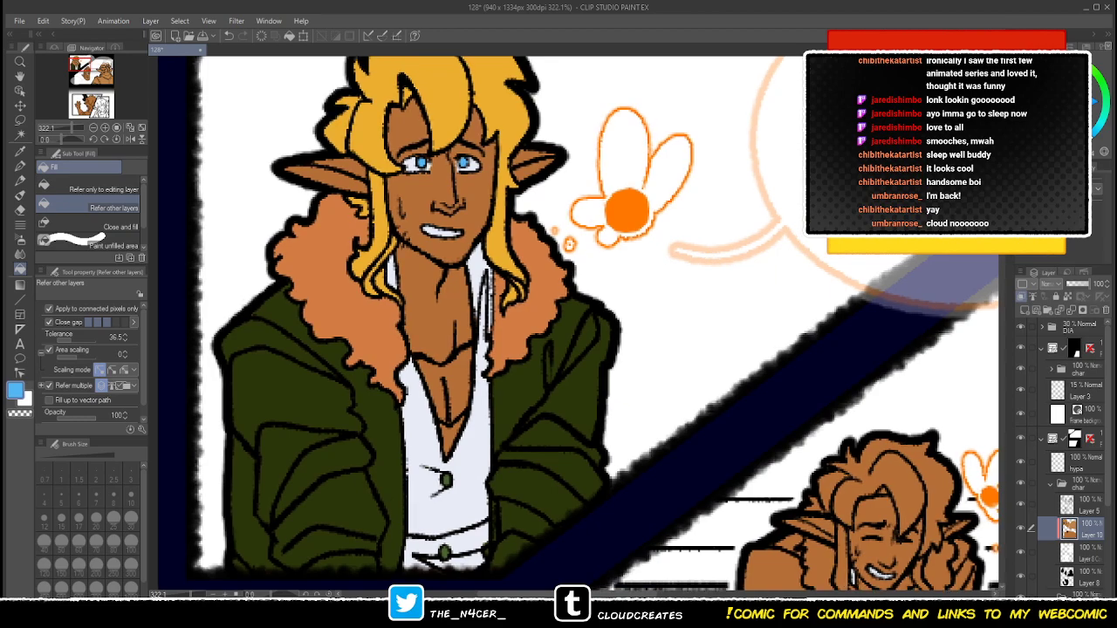
key(ctrl+Tab)
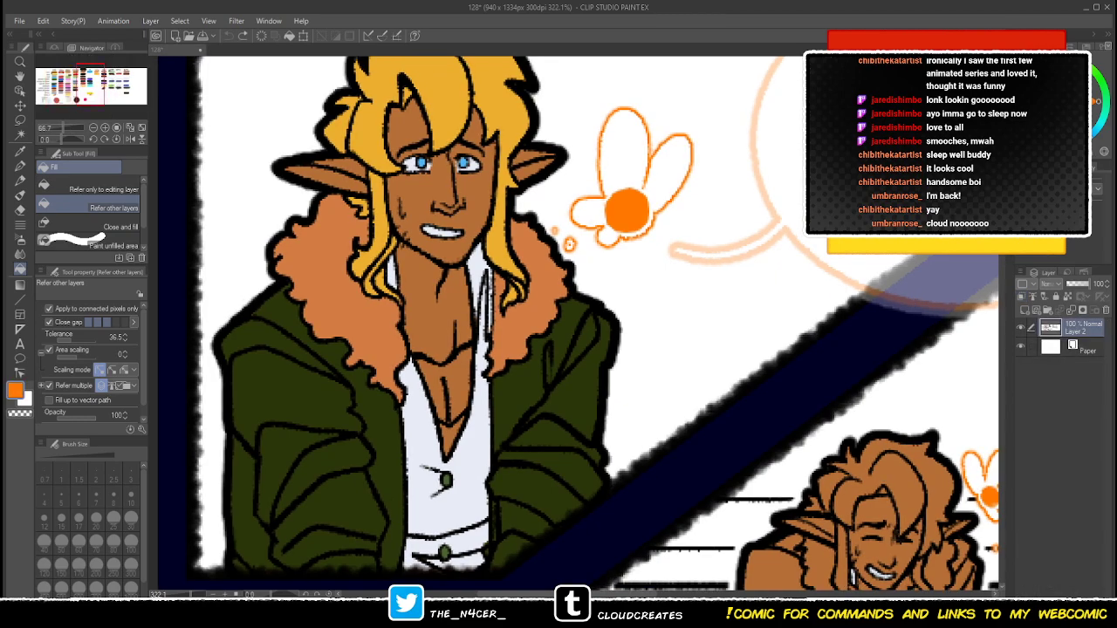
click(449, 435)
key(p)
key(alt)
click(444, 434)
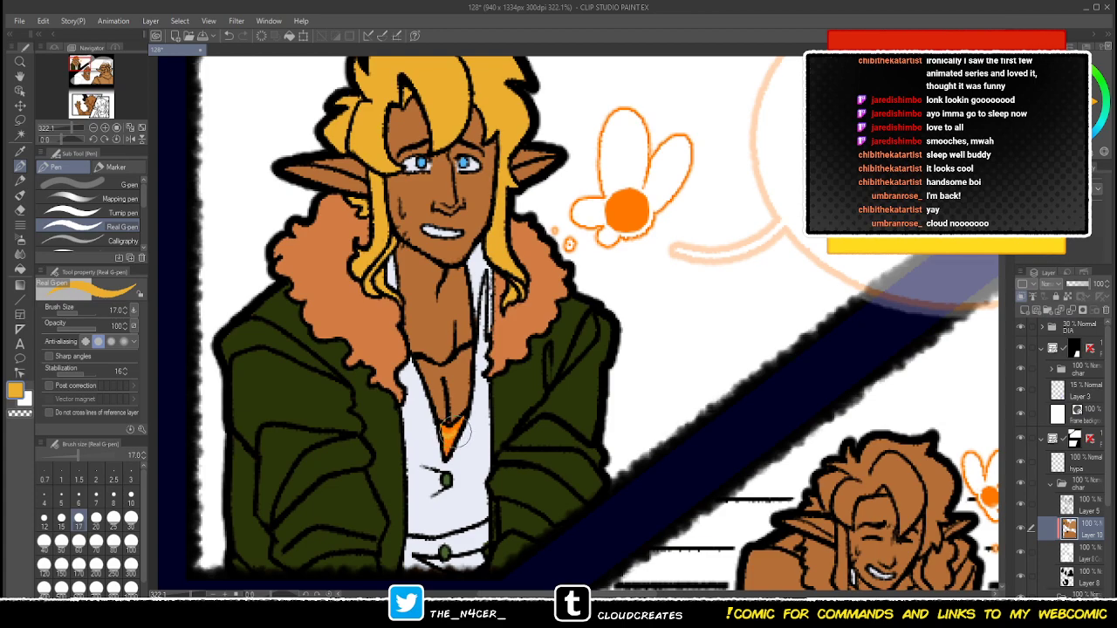
- Touch up the yellow-orange neckline detail on the green-coated elf in the first panel and sample orange, eye white and skin colours
drag(445, 449, 453, 430)
alt+click(452, 431)
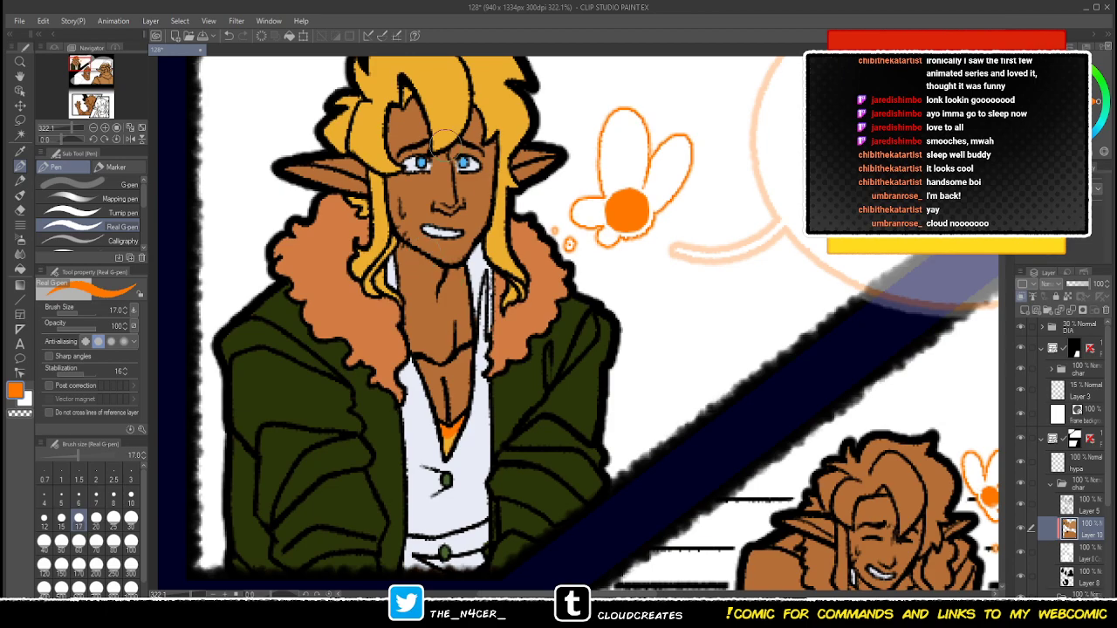
drag(473, 166, 467, 218)
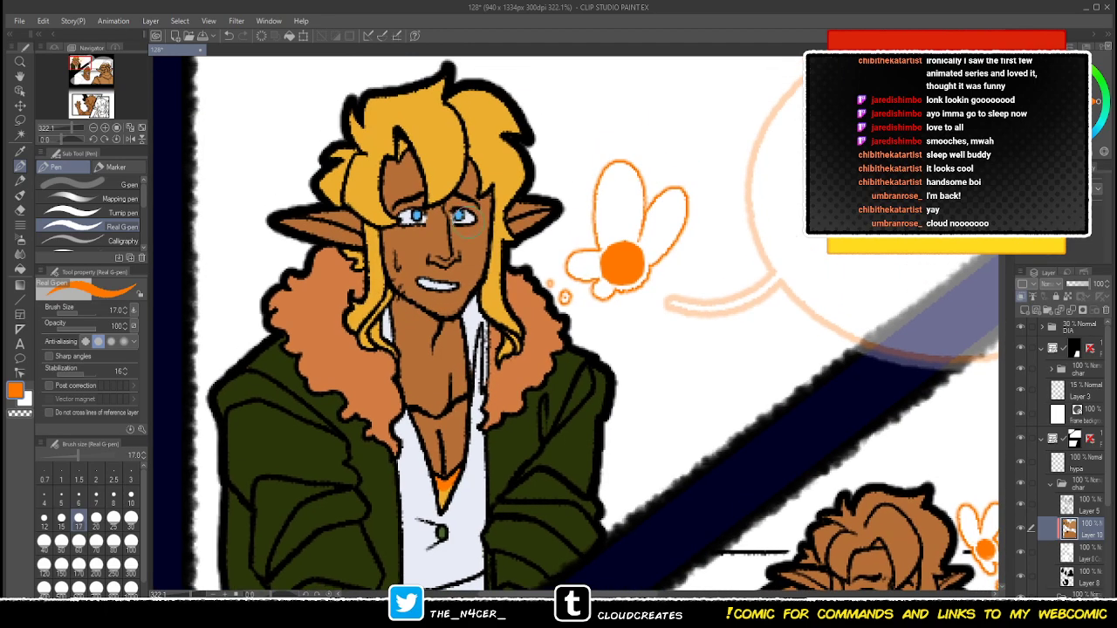
alt+click(468, 219)
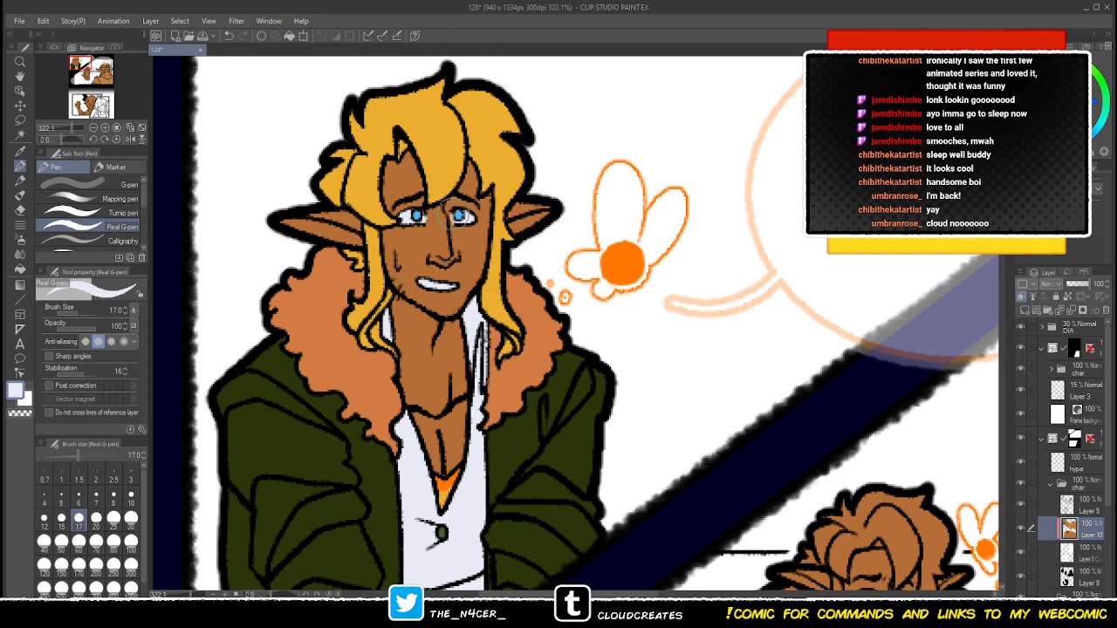
key(x)
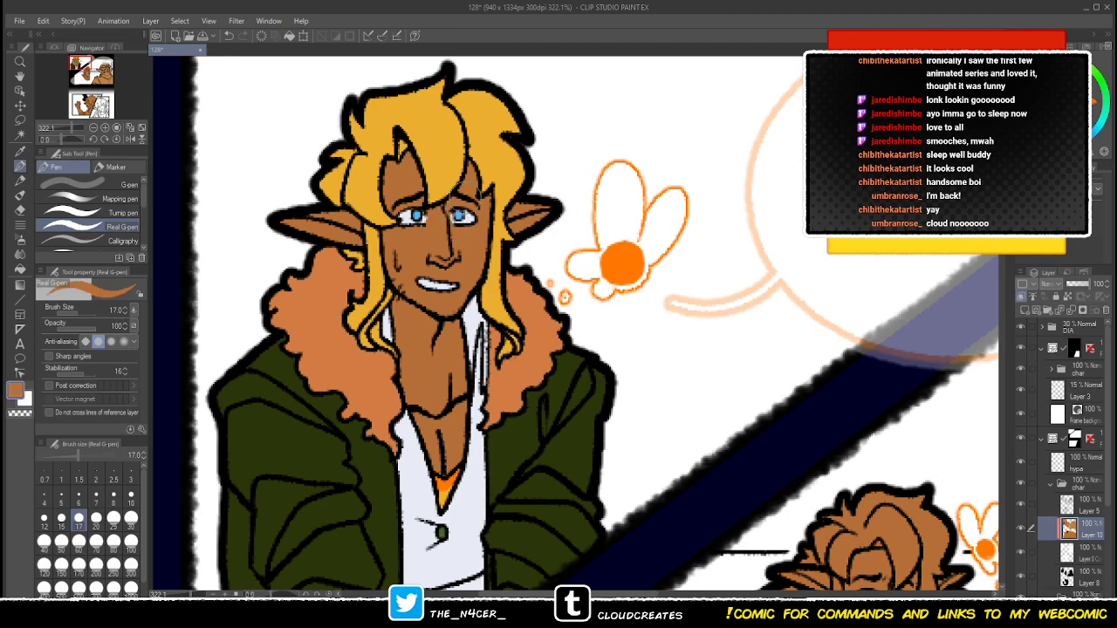
- Sample the golden hair colour and fill the kneeling elf's fringe and upper hair sections with it
drag(986, 550, 614, 231)
click(947, 144)
drag(916, 144, 1060, 144)
alt+click(947, 144)
drag(716, 288, 699, 282)
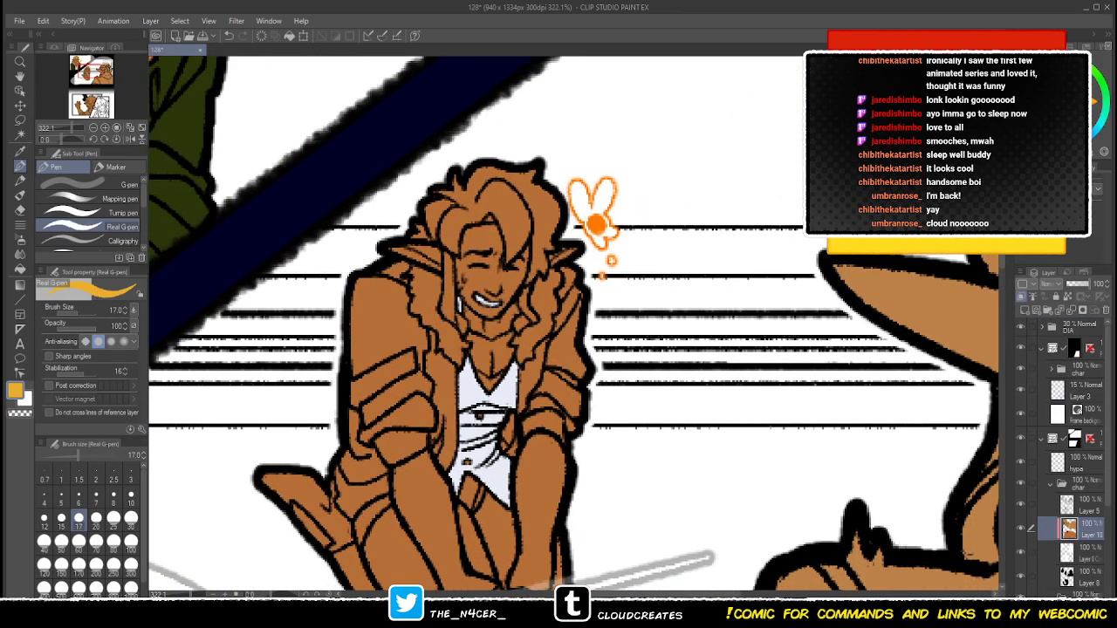
drag(782, 381, 753, 374)
click(20, 268)
click(480, 202)
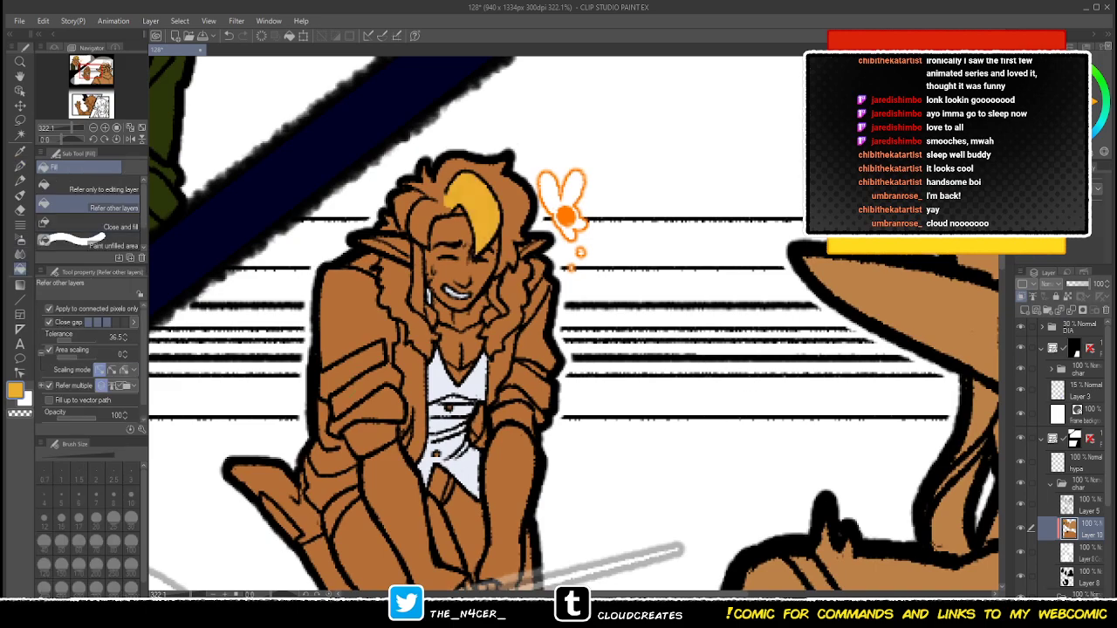
click(428, 211)
click(405, 204)
click(428, 181)
click(455, 167)
click(513, 203)
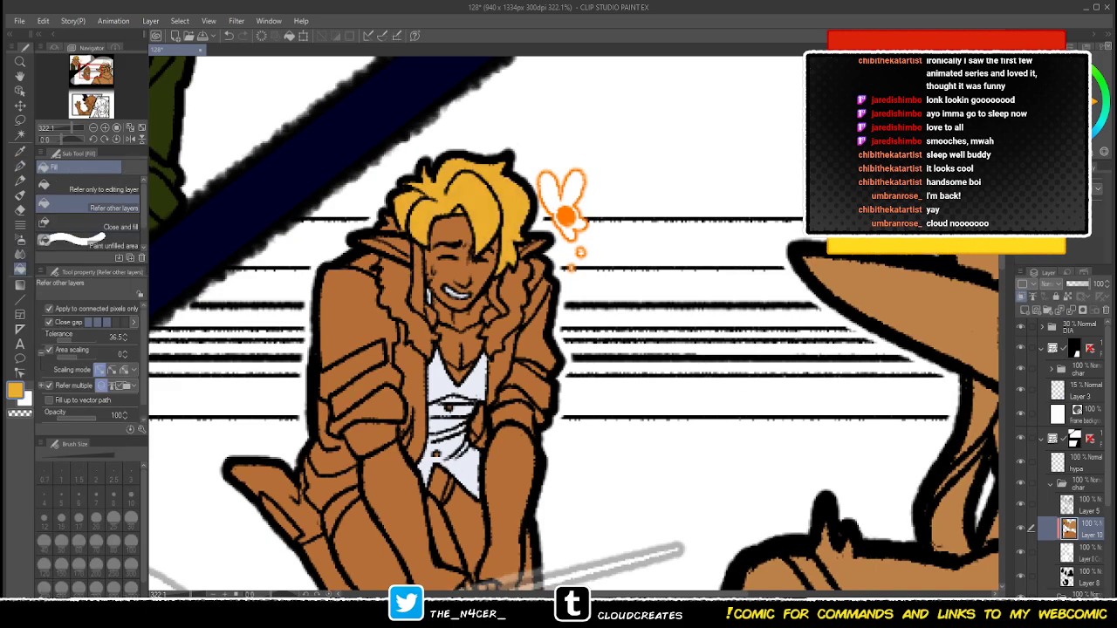
- Fill the long locks on both sides of the kneeling elf's face with golden yellow
click(498, 298)
click(490, 315)
click(419, 277)
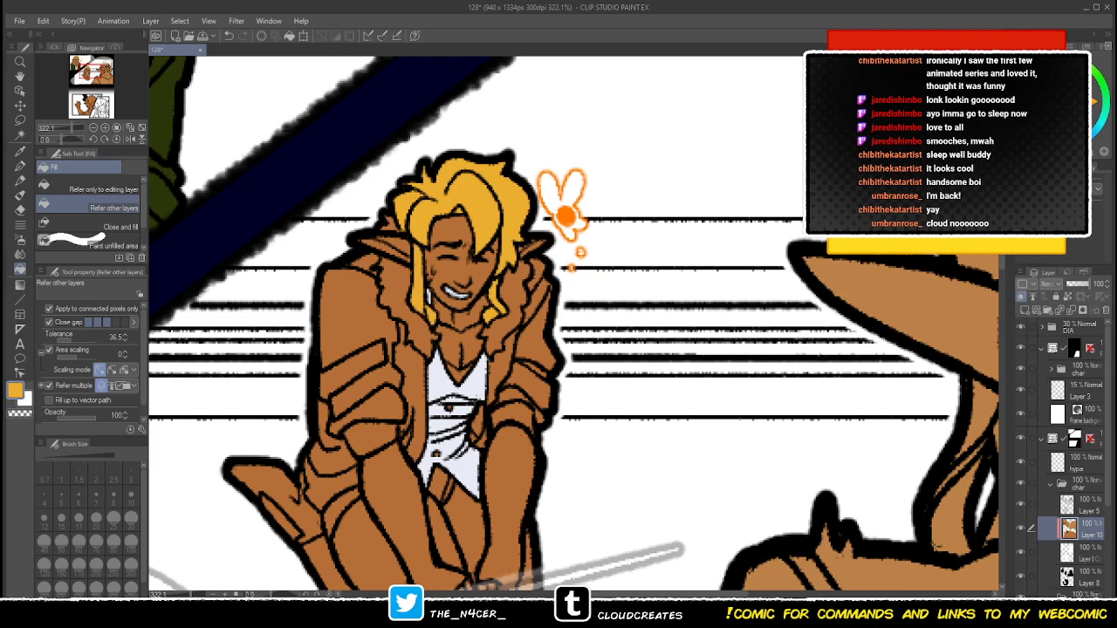
- Fill both halves of the kneeling elf's fur collar with the orange-brown fur colour, undoing the surplus last fill
click(396, 295)
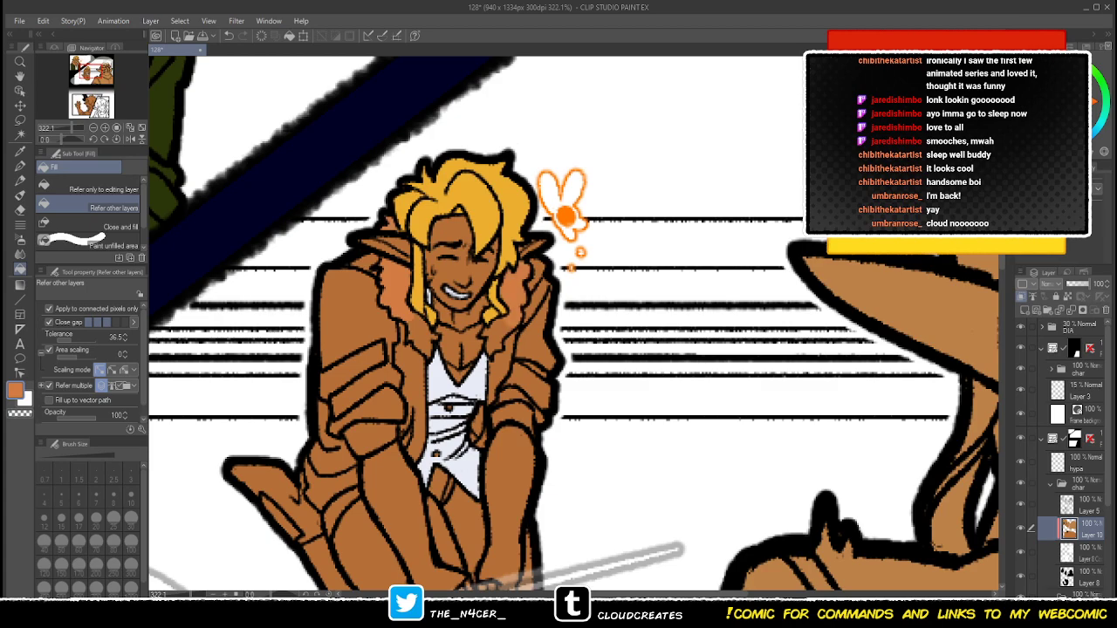
click(420, 334)
drag(496, 337, 482, 330)
click(482, 330)
key(ctrl+z)
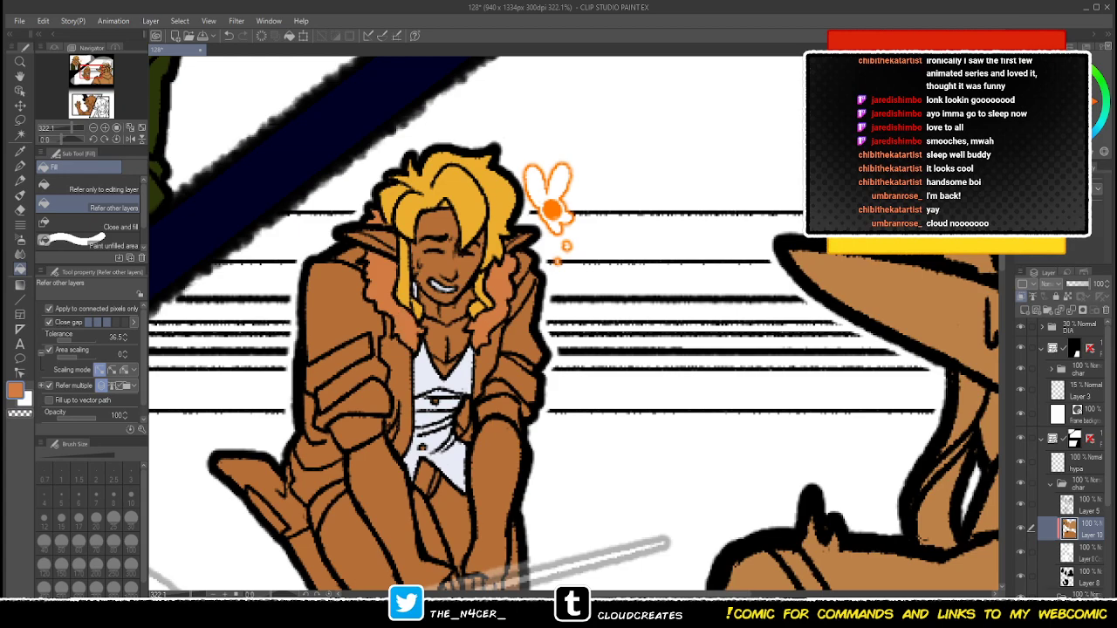
- Colour the left-hand shoulder, sleeve and lower folds of the kneeling elf's coat dark green, covering small gaps with the Real G-pen
click(342, 306)
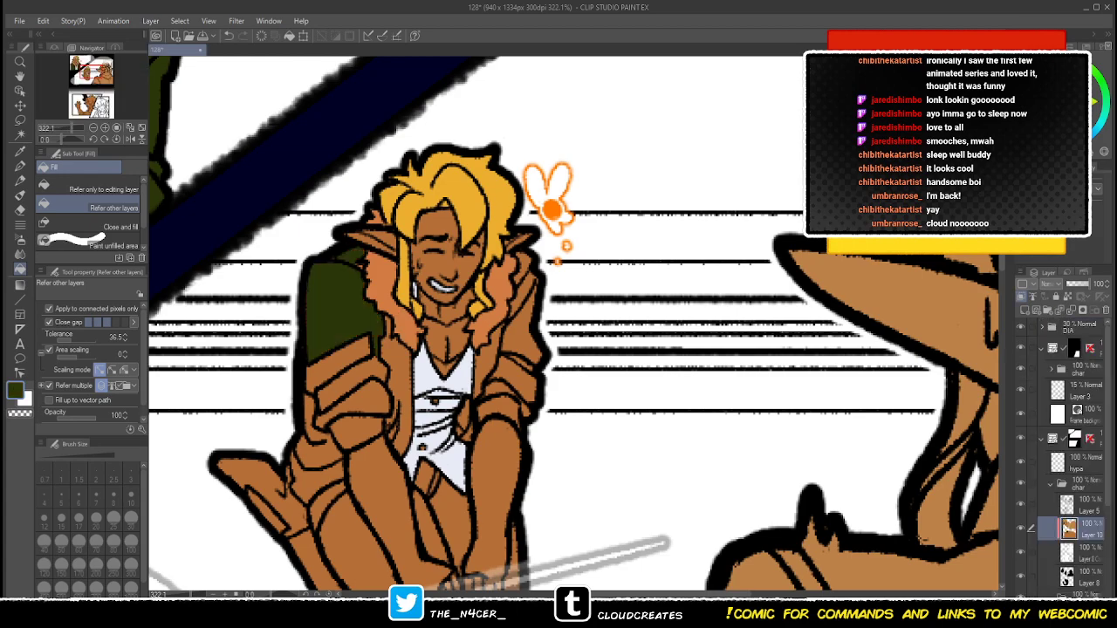
key(p)
drag(354, 265, 364, 269)
key(g)
click(398, 384)
key(p)
drag(401, 442, 395, 433)
key(g)
drag(348, 356, 312, 483)
click(324, 504)
- Colour the right-hand side and sleeve of the kneeling elf's coat dark green, including the leftover gaps near its edge
click(467, 420)
click(460, 431)
drag(498, 388, 525, 410)
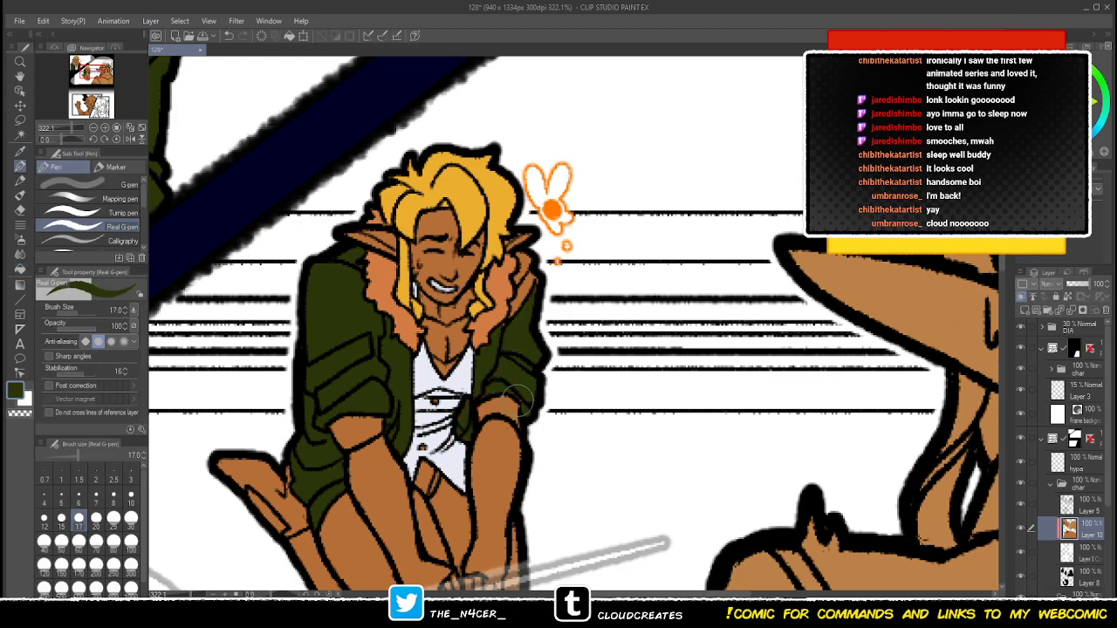
click(525, 278)
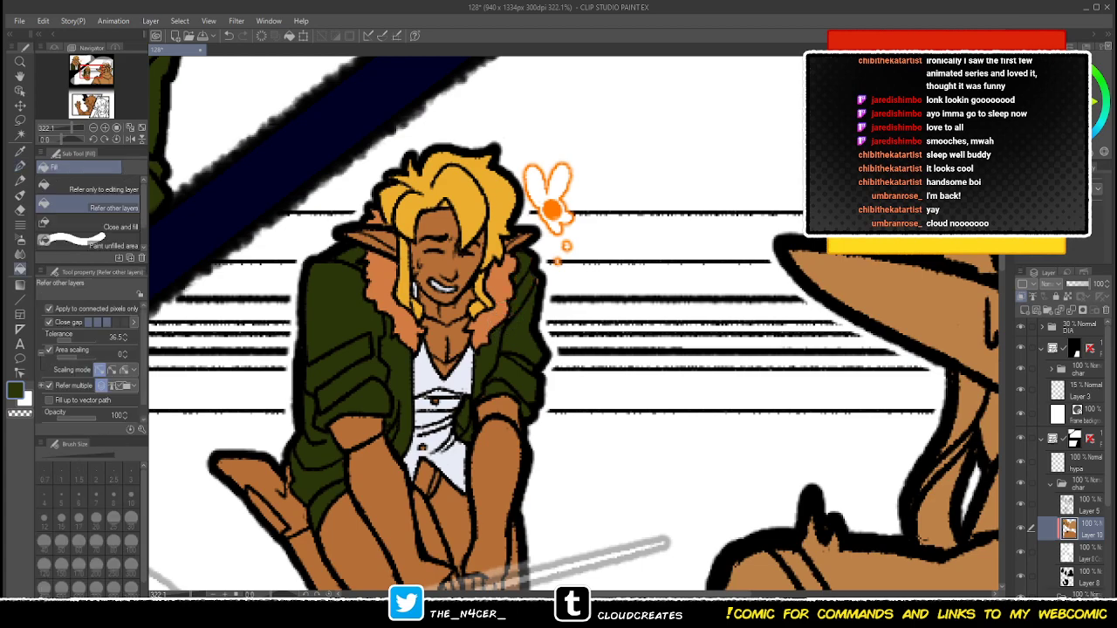
key(p)
drag(538, 278, 531, 294)
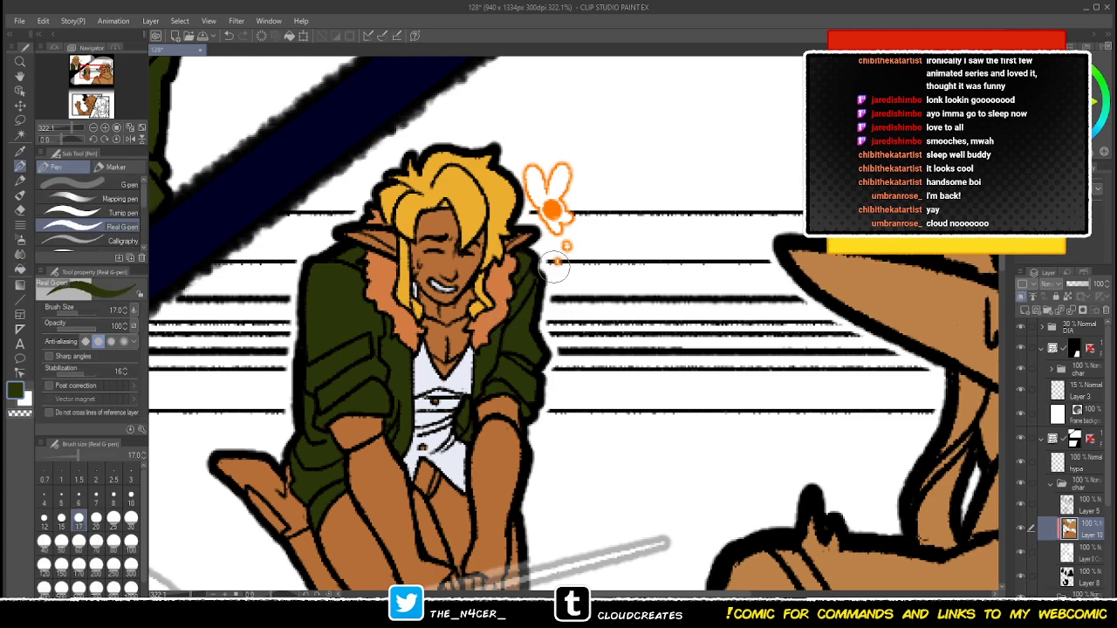
- Fill the kneeling elf's rolled cuffs and shirt buttons with a lighter green
key(g)
click(1062, 107)
click(498, 410)
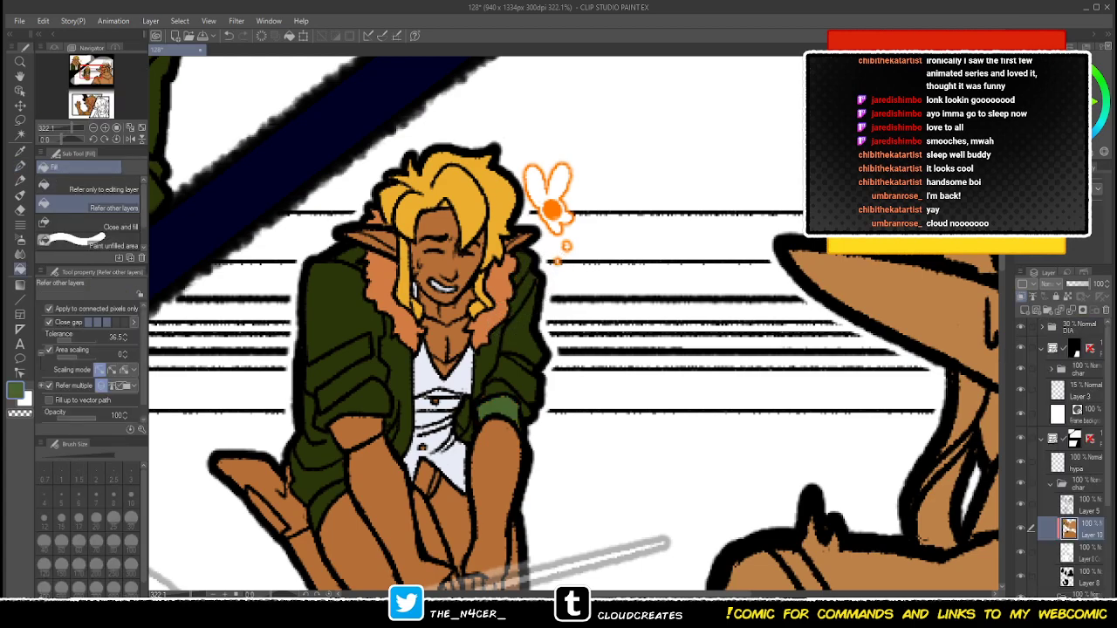
click(358, 431)
click(436, 403)
click(423, 447)
- Sample the fairy's orange and fill the small triangle at the kneeling elf's neckline with it
drag(424, 436, 841, 507)
key(ctrl+Tab)
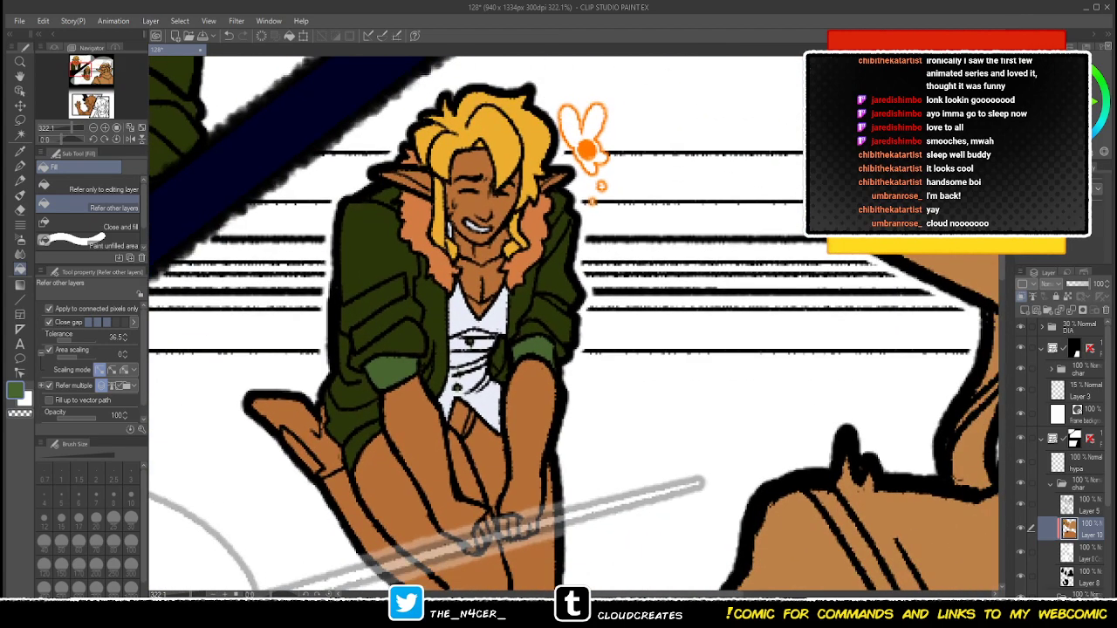
alt+click(585, 150)
click(479, 309)
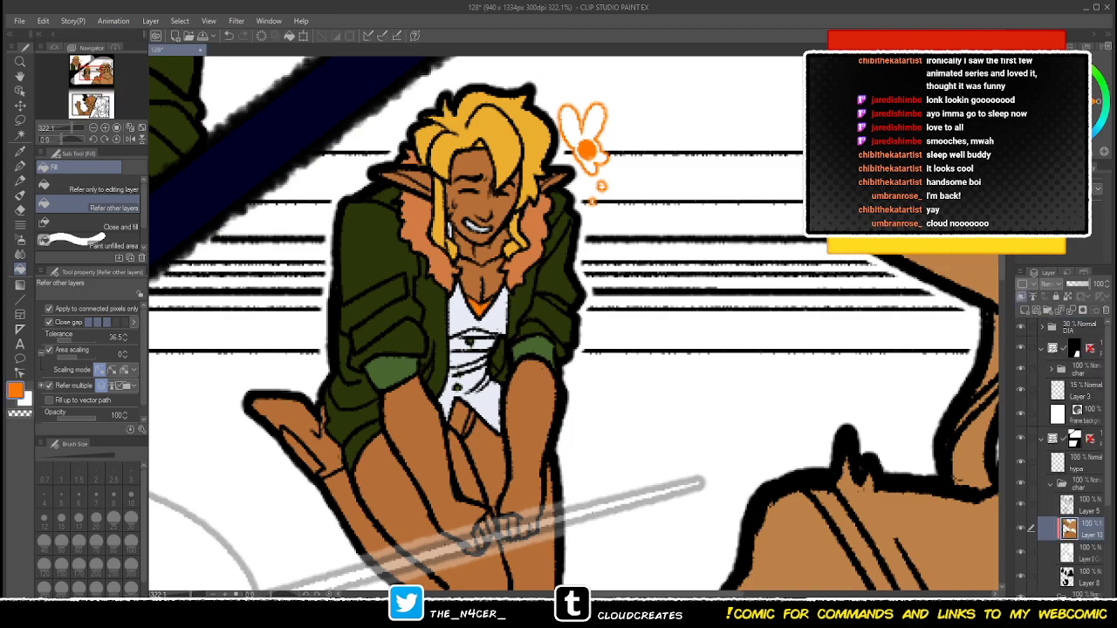
- Colour the small piece showing below the kneeling elf's shirt hem golden yellow, undoing a misplaced fill
key(p)
drag(474, 411, 464, 430)
key(g)
key(ctrl+Tab)
alt+click(488, 123)
click(469, 443)
key(ctrl+z)
click(458, 417)
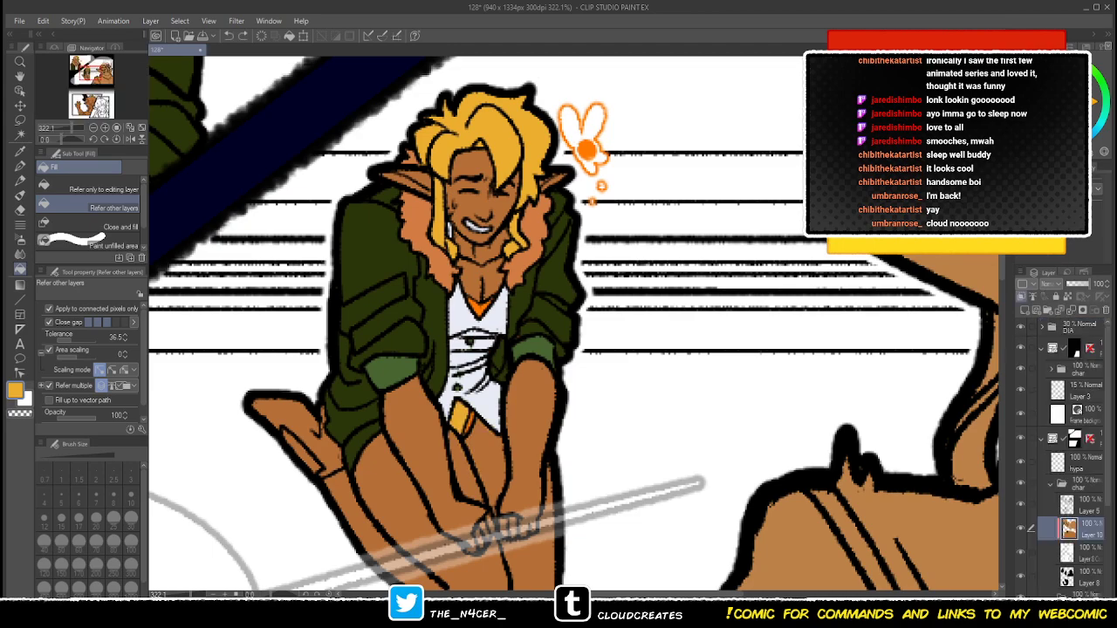
- Sample the pink from the colour reference document and colour the kneeling elf's boot with it
drag(458, 417, 478, 368)
key(ctrl+Tab)
drag(419, 314, 680, 314)
drag(453, 315, 514, 305)
alt+click(515, 306)
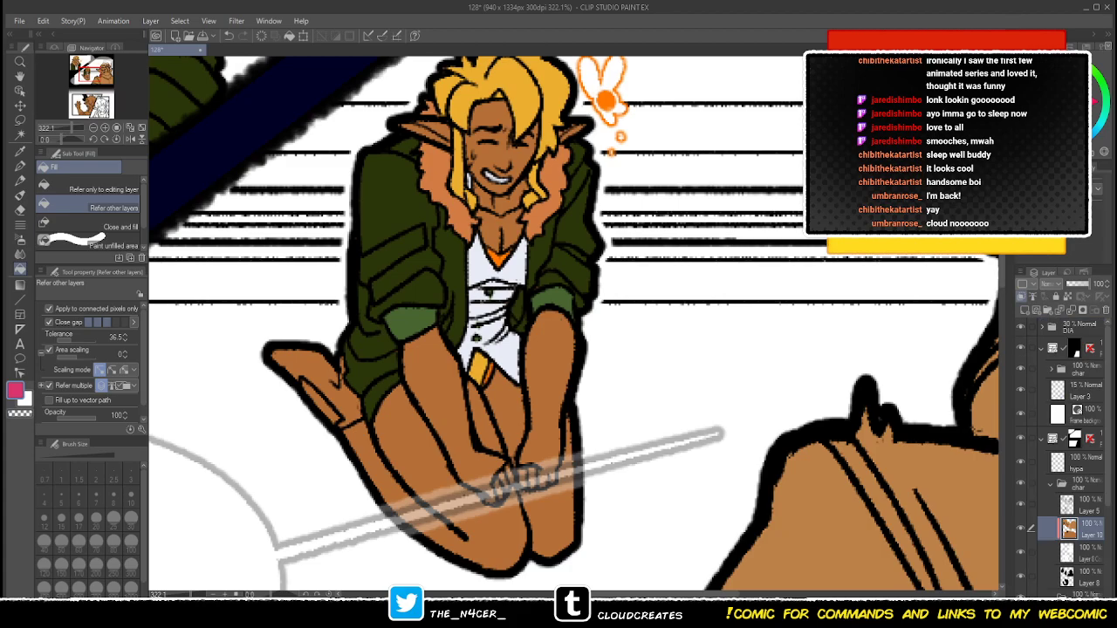
click(314, 375)
key(p)
key(g)
- Fill the main hair mass of the waving elf in the lower panel with golden yellow
drag(576, 377, 524, 435)
scroll(576, 325, down, 10)
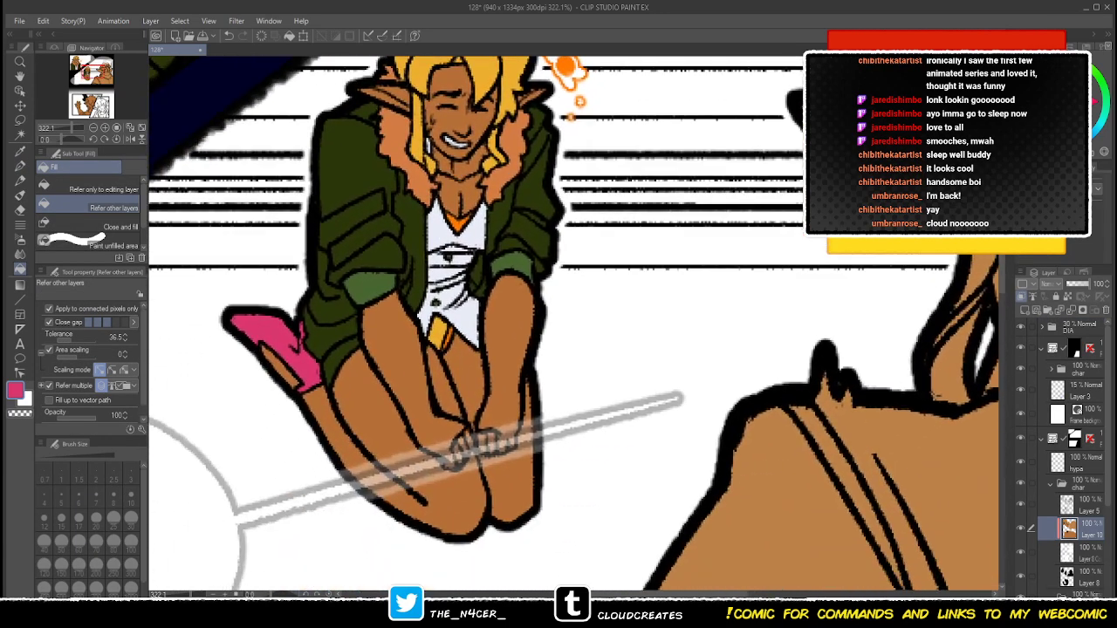
scroll(576, 325, down, 8)
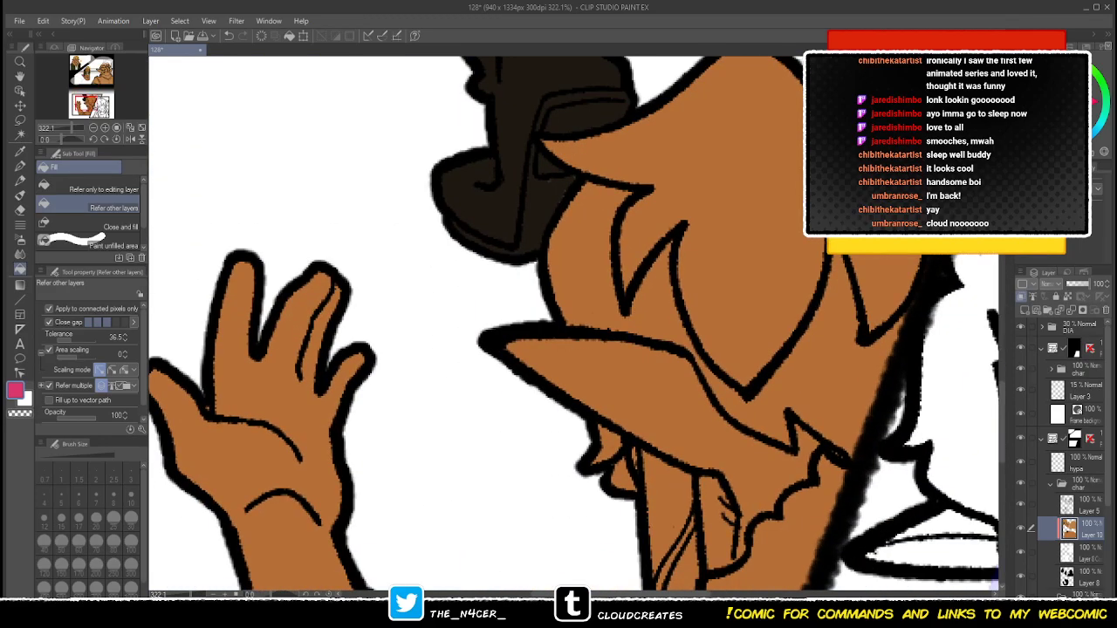
scroll(575, 325, down, 5)
scroll(574, 325, right, 1)
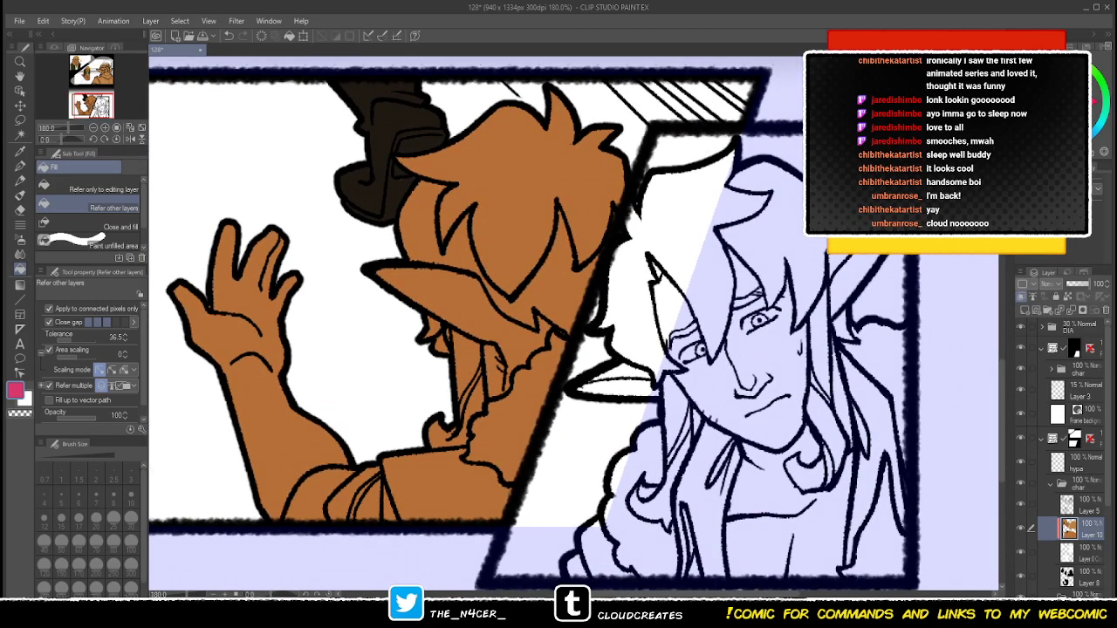
scroll(574, 324, up, 8)
scroll(574, 324, down, 8)
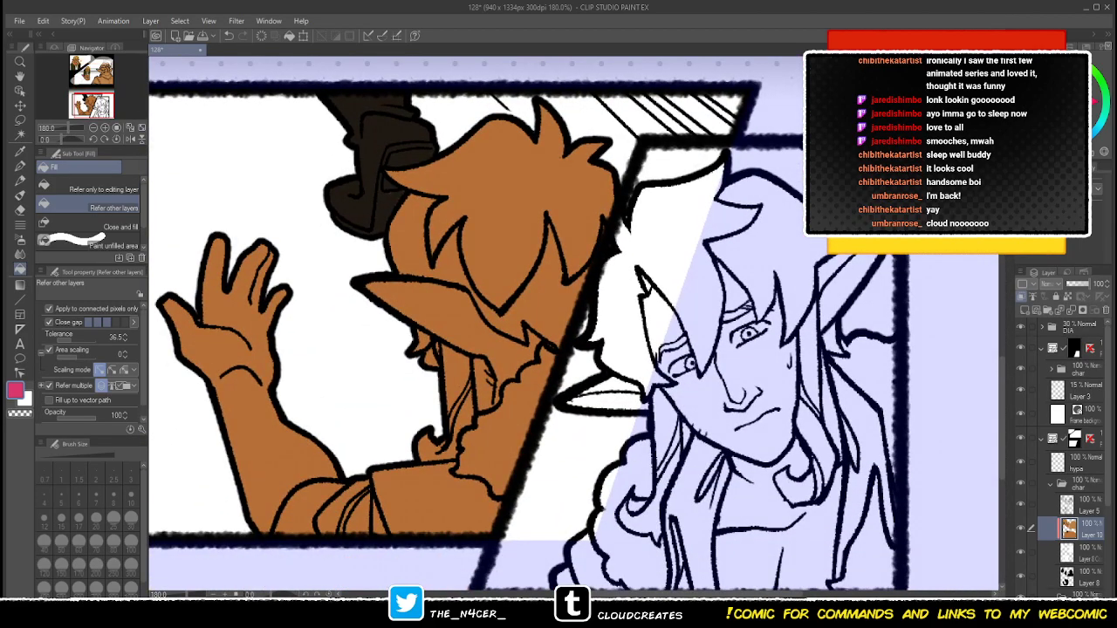
click(515, 174)
click(542, 301)
click(410, 240)
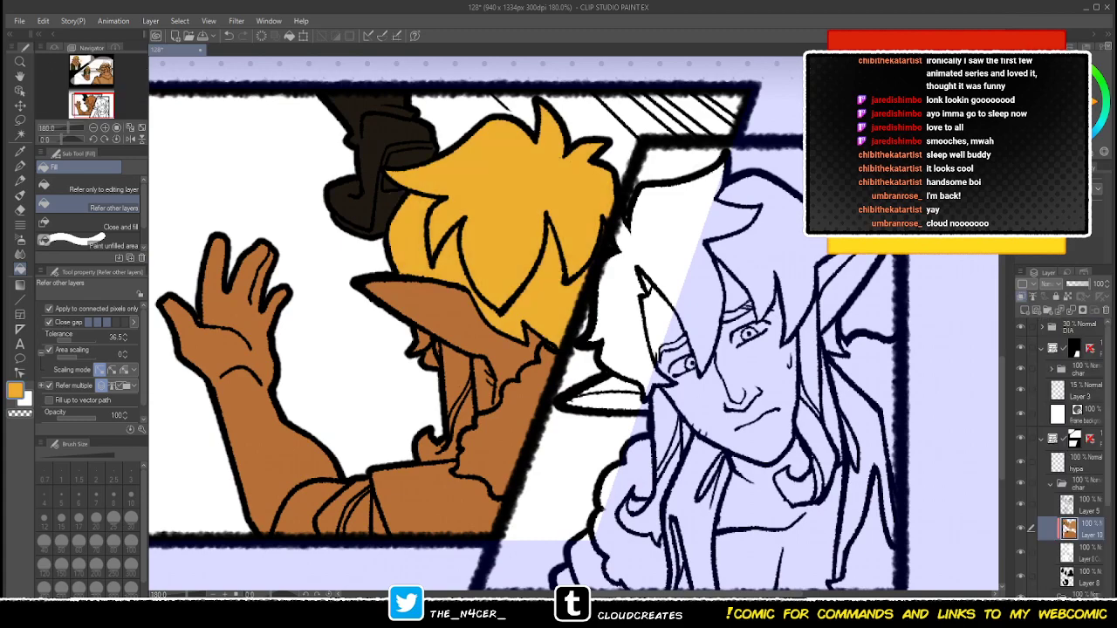
- Fill the hanging locks and curled ends beside the waving elf's face with golden yellow
click(420, 340)
click(454, 372)
click(465, 419)
click(448, 452)
click(433, 445)
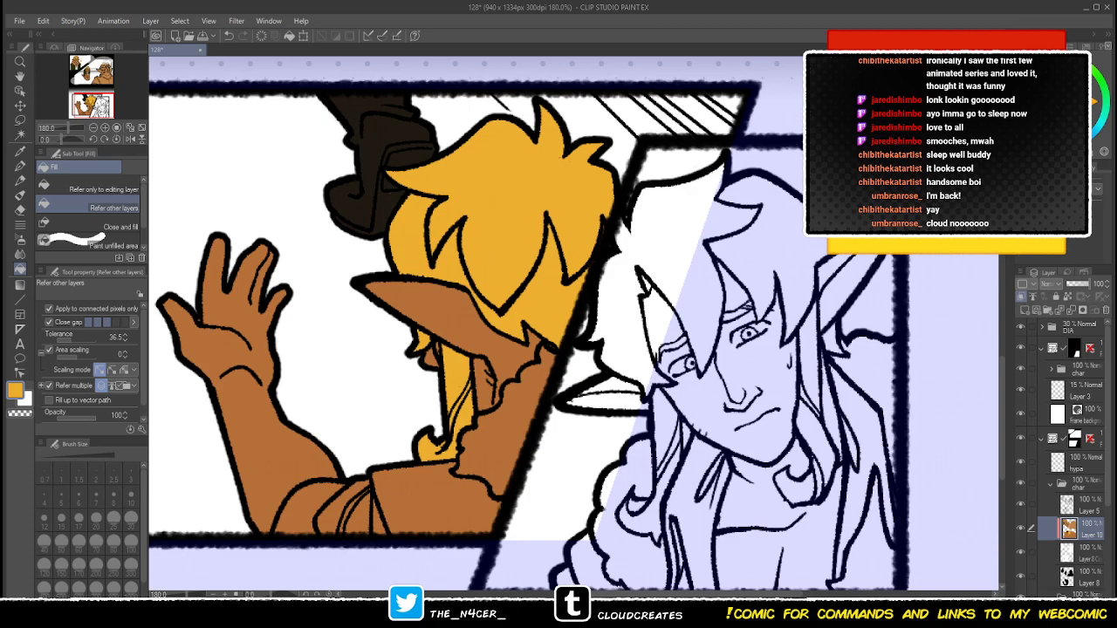
- Sample dark green from the colour reference document and fill the waving elf's coat back and sleeve folds
key(ctrl+Tab)
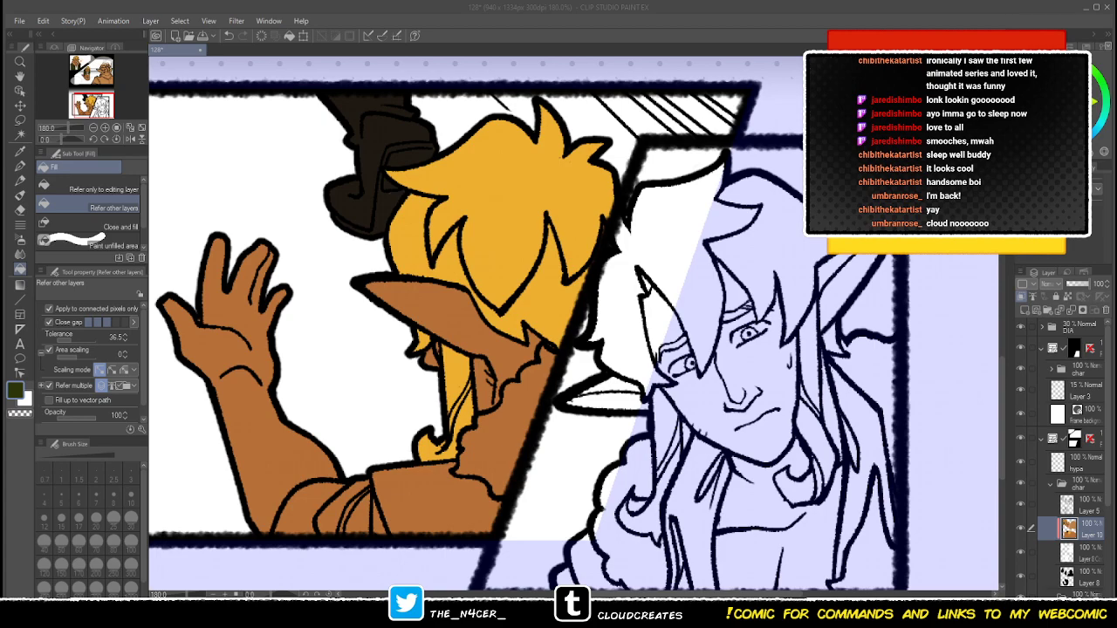
click(436, 502)
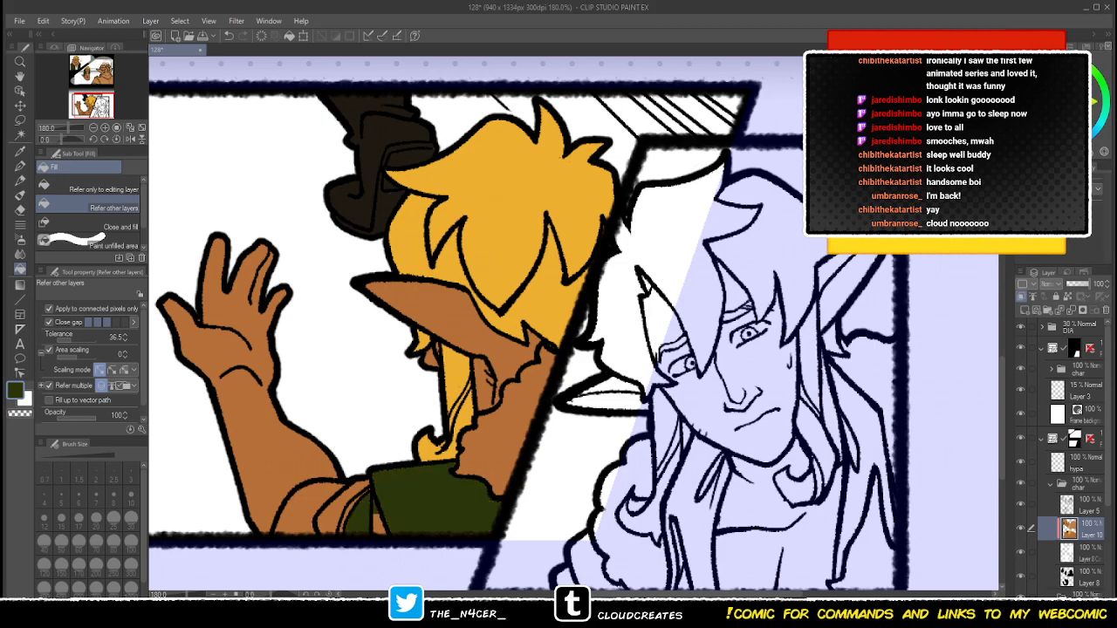
click(343, 515)
click(380, 524)
key(p)
key(g)
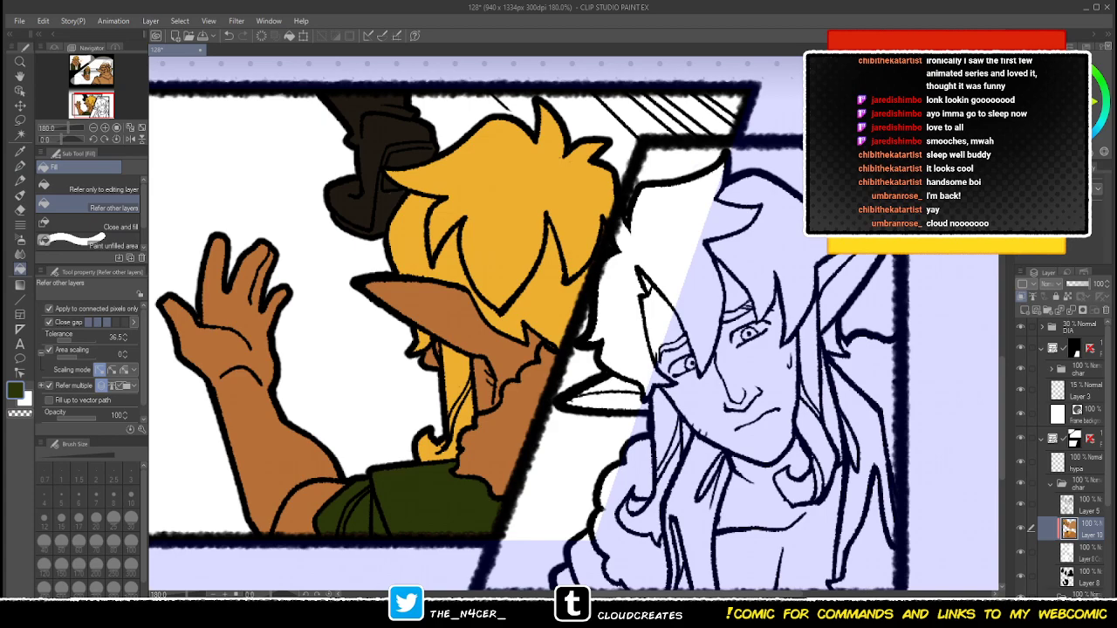
- Fill the waving elf's fur collar orange-brown and the rolled sleeve cuff lighter green, using colours from the reference document
key(ctrl+Tab)
click(504, 432)
click(503, 432)
key(ctrl+Tab)
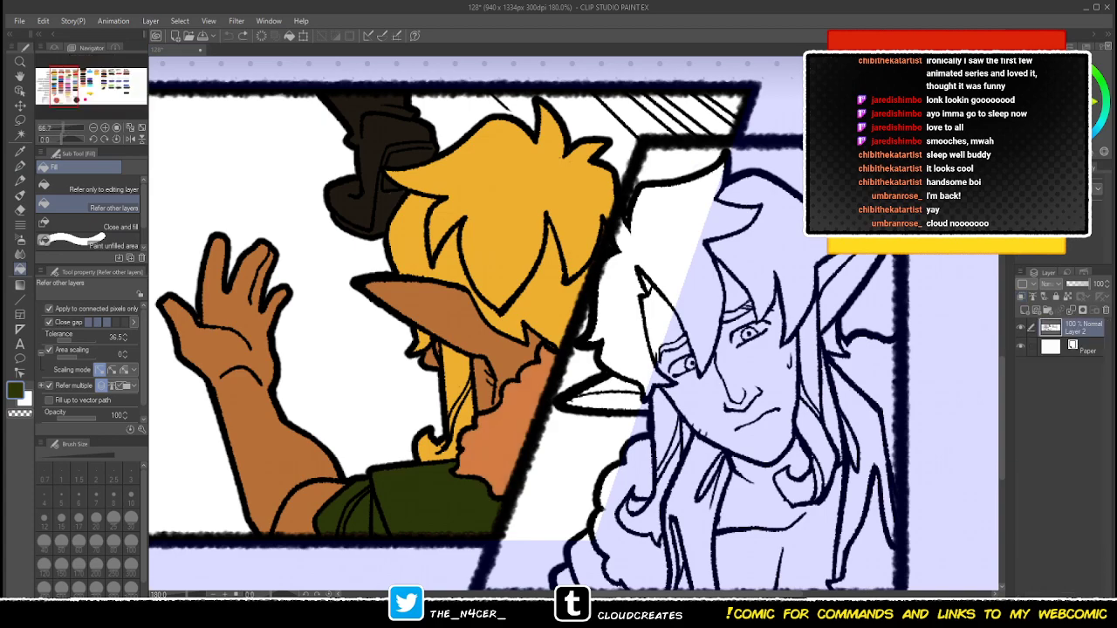
click(302, 508)
click(301, 508)
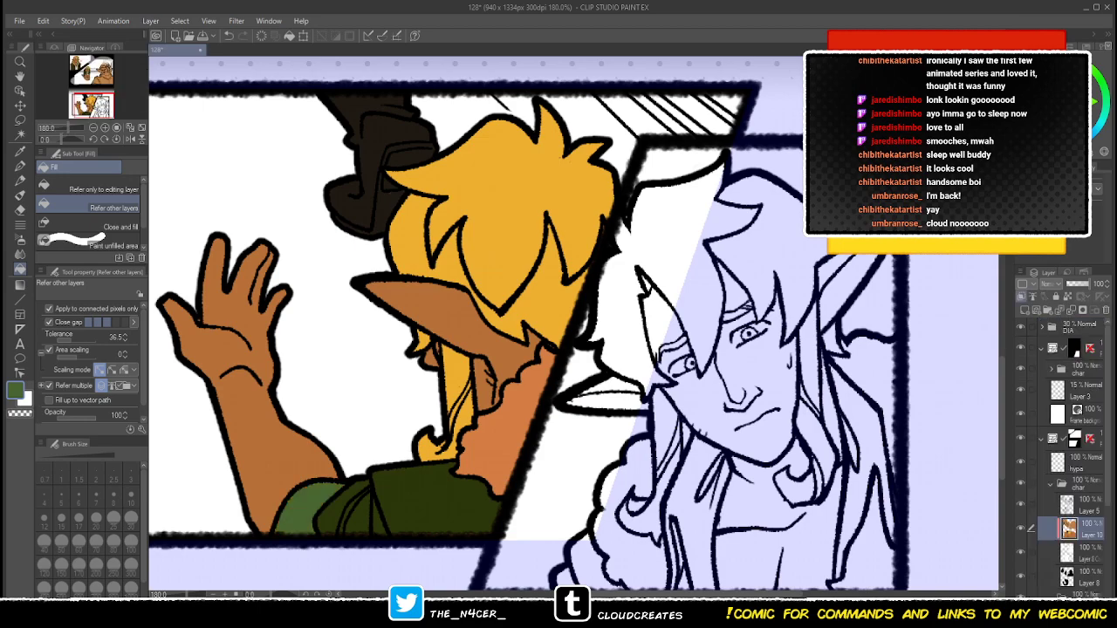
- Clean up the edge of the waving elf's raised hand with the eraser on the layer below Layer 10, and reselect Layer 10
click(1086, 553)
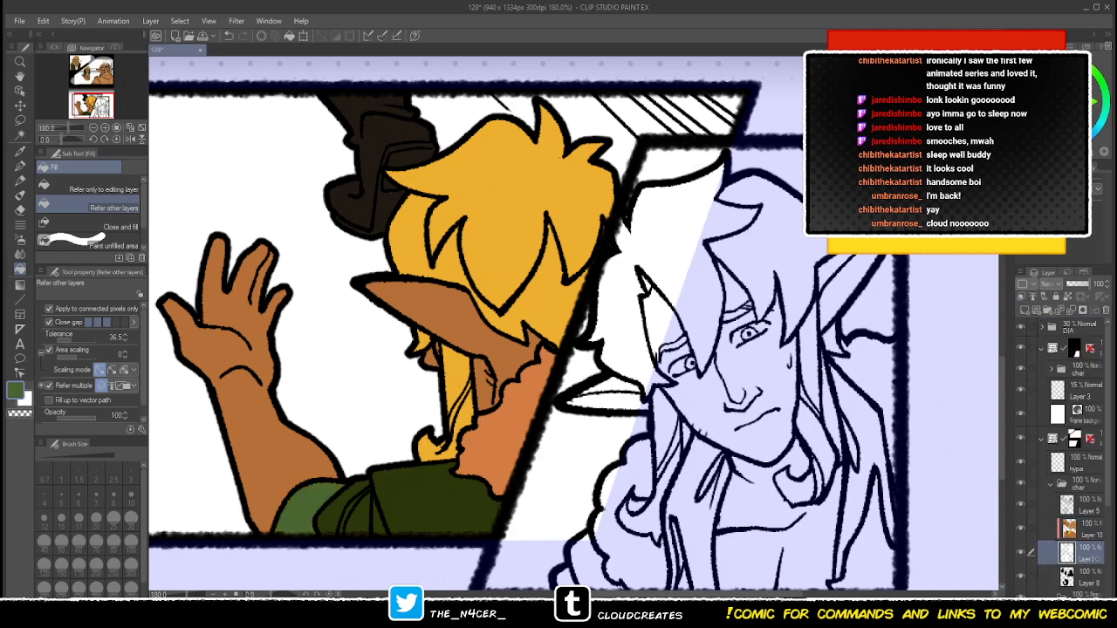
key(e)
drag(203, 314, 190, 305)
key(g)
click(1088, 528)
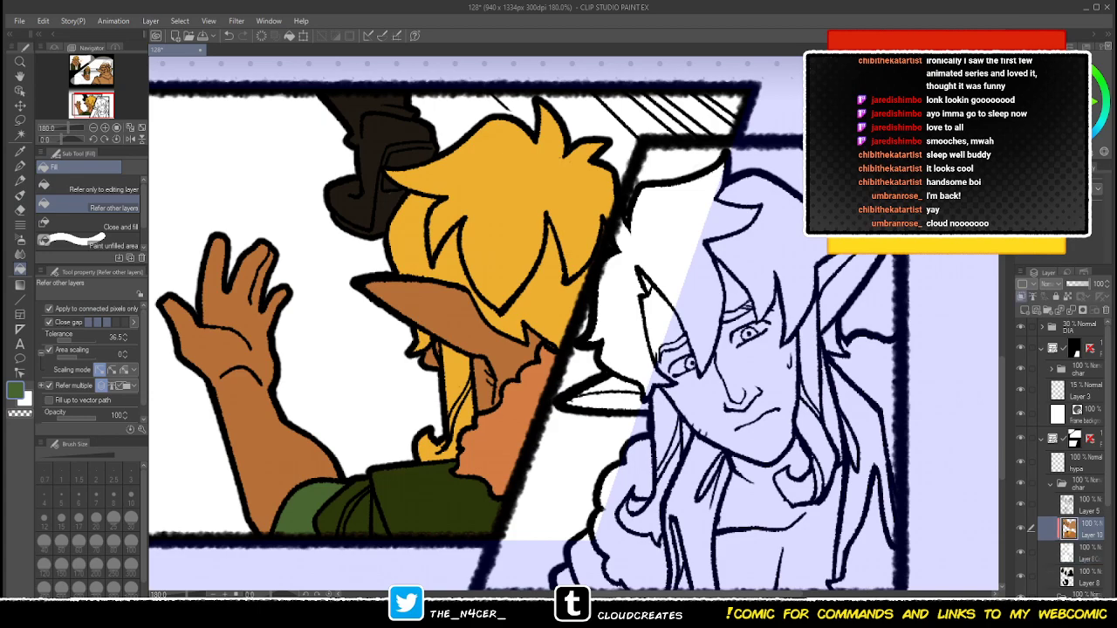
- Sample cream from the colour reference document and fill the back-turned elf's braided hair
drag(559, 349, 618, 344)
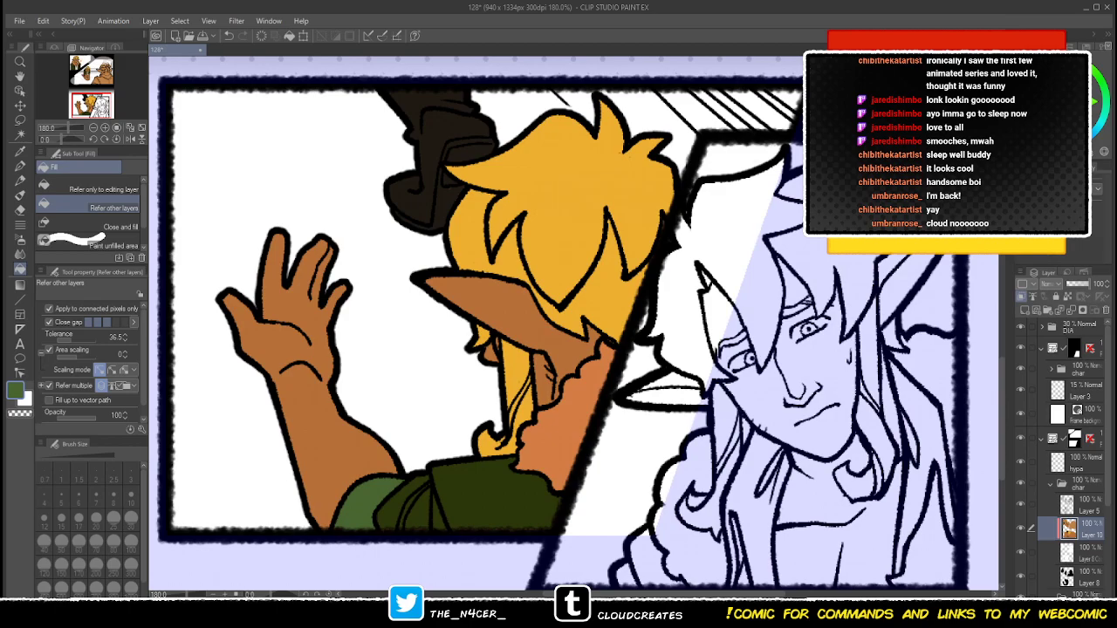
drag(558, 323, 529, 377)
drag(559, 323, 497, 345)
drag(523, 175, 565, 389)
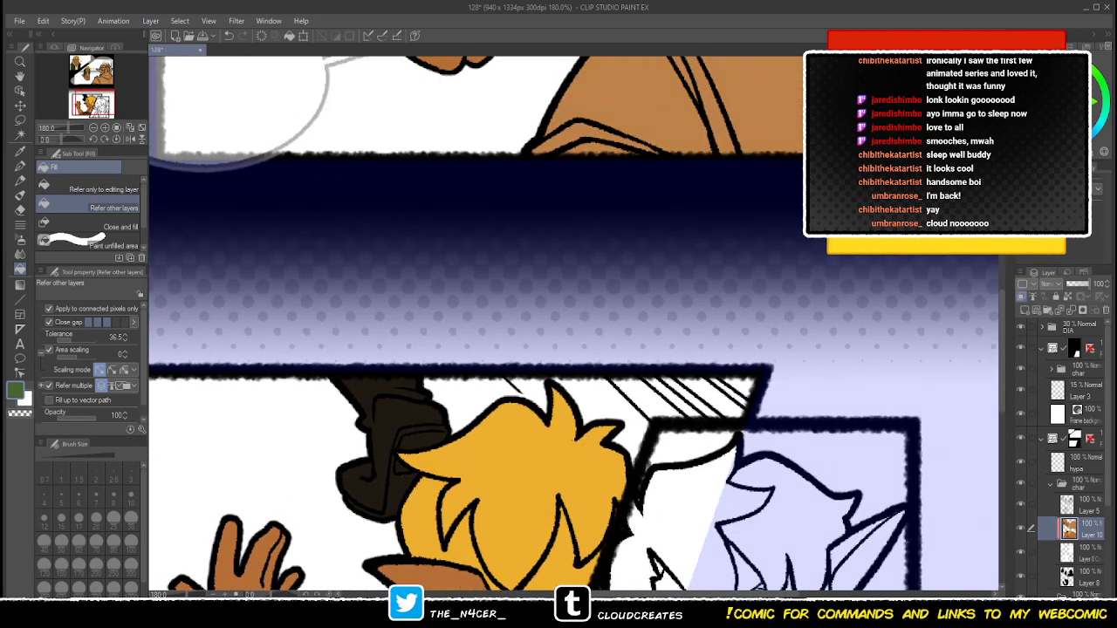
drag(558, 149, 541, 507)
drag(523, 218, 588, 410)
drag(576, 332, 325, 179)
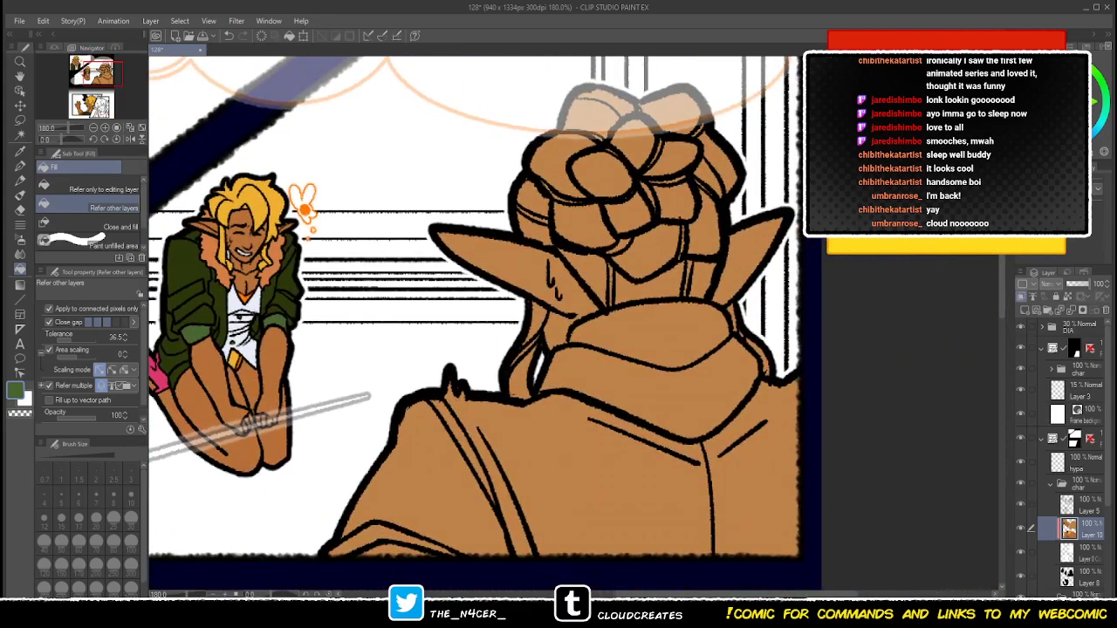
drag(558, 322, 522, 326)
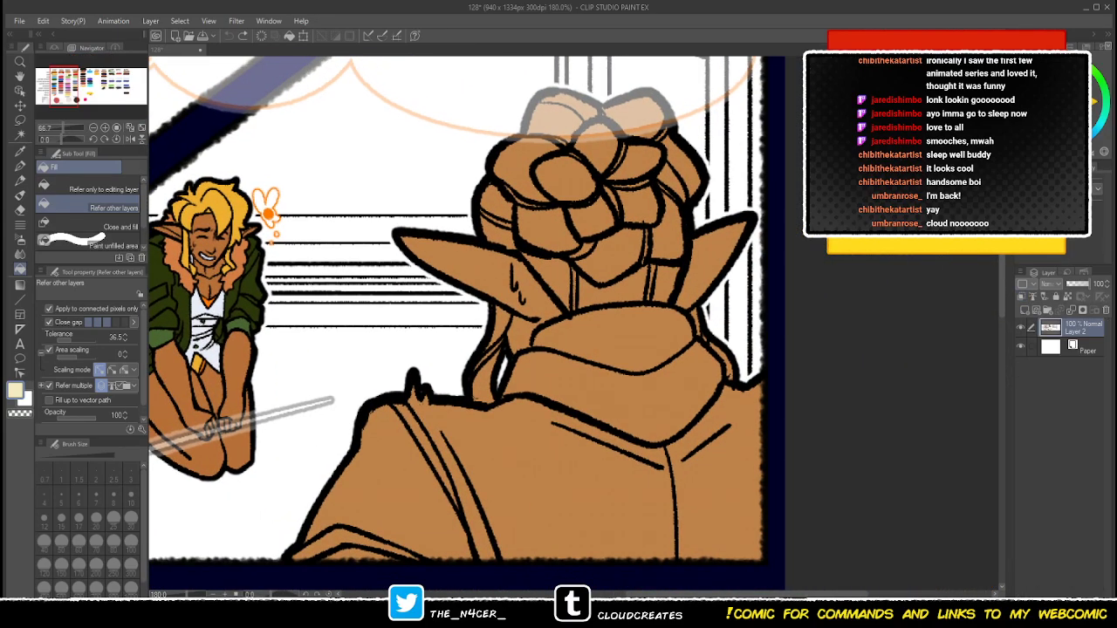
mouse_move(639, 117)
mouse_down()
mouse_move(496, 200)
mouse_move(497, 219)
mouse_move(553, 281)
mouse_move(579, 253)
mouse_move(568, 181)
mouse_move(680, 174)
mouse_move(668, 231)
mouse_up()
click(663, 284)
click(645, 243)
key(p)
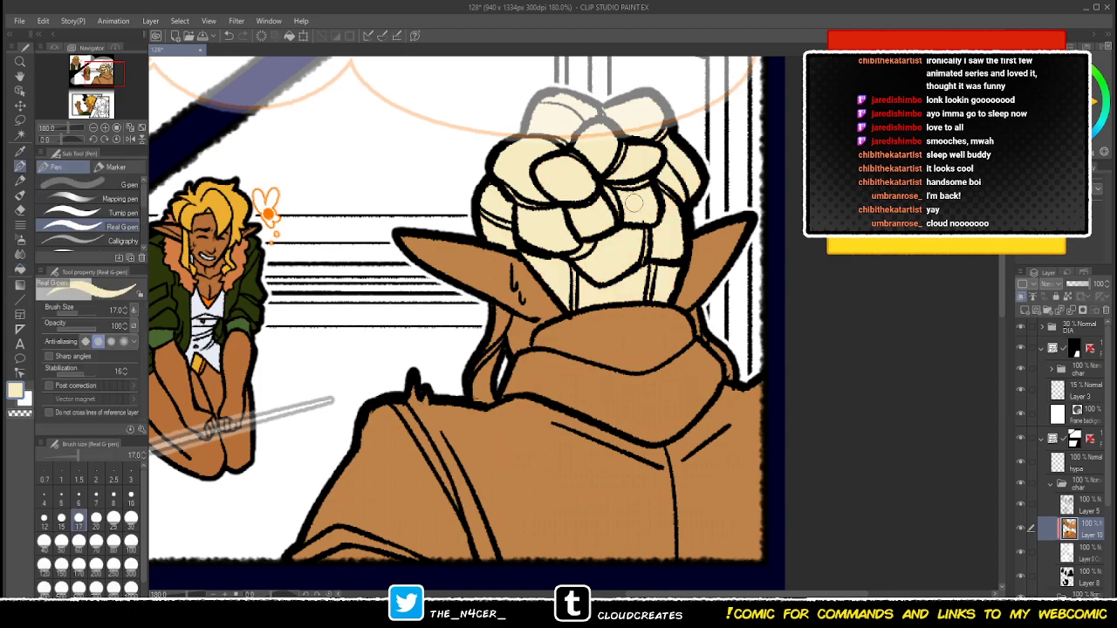
- Fill the thin locks hanging on both sides of the back-turned elf's neck with the same cream
key(g)
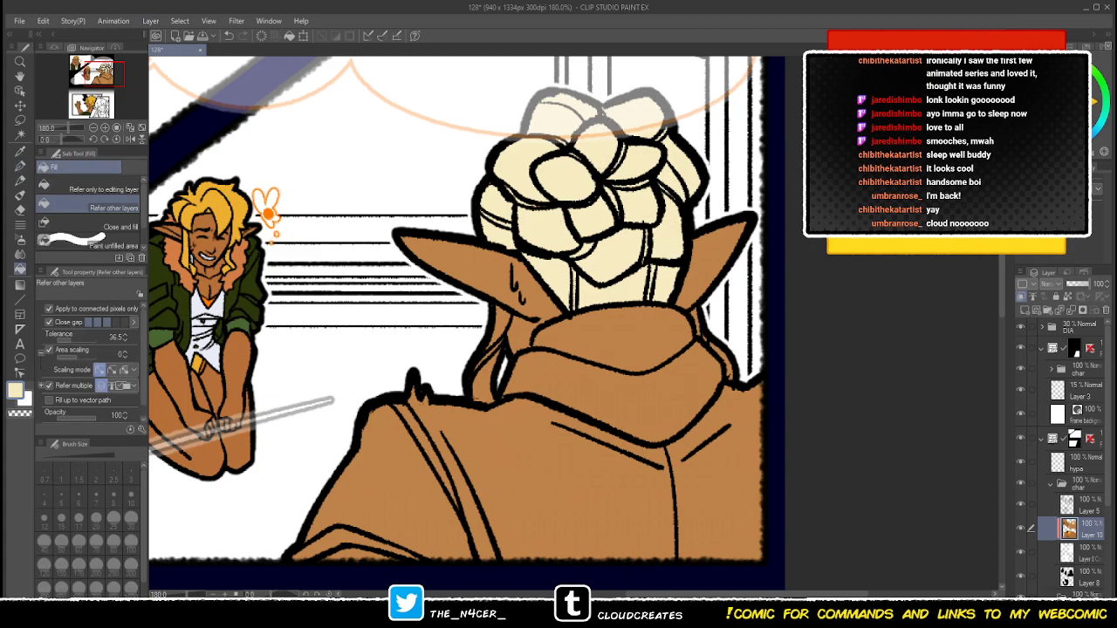
click(490, 365)
drag(696, 324, 722, 360)
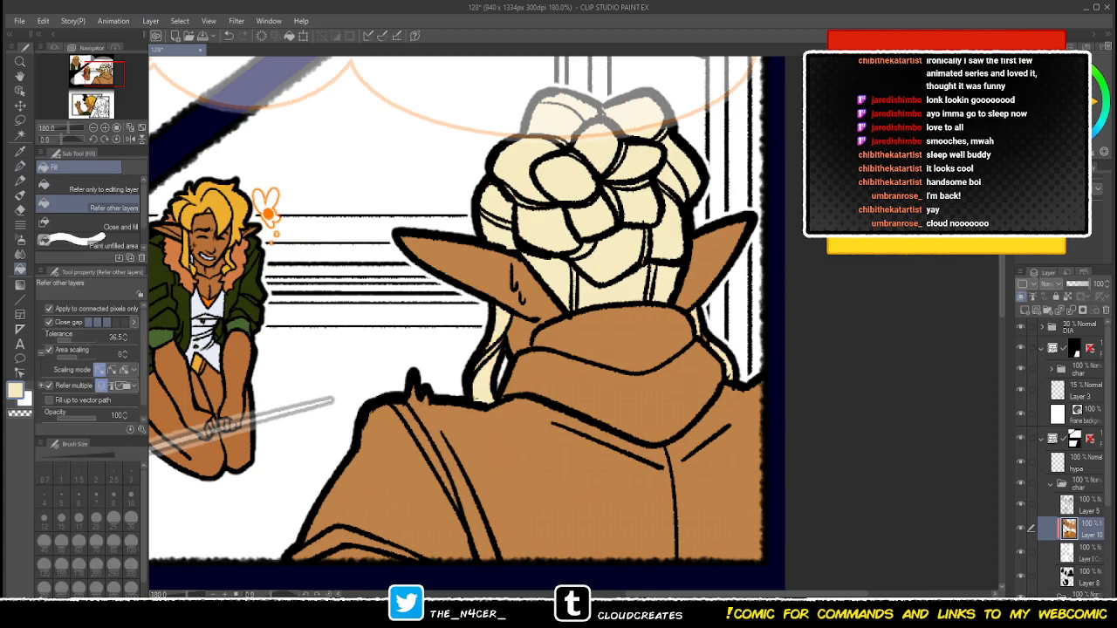
- Sample red from the reference colours and fill both folds of the back-turned elf's scarf
click(890, 393)
alt+click(890, 392)
drag(613, 339, 615, 396)
- Sample dark navy from the reference colours and fill the back-turned elf's coat, including the shoulder straps, sleeve and small leftover areas
click(890, 393)
alt+click(890, 393)
click(567, 488)
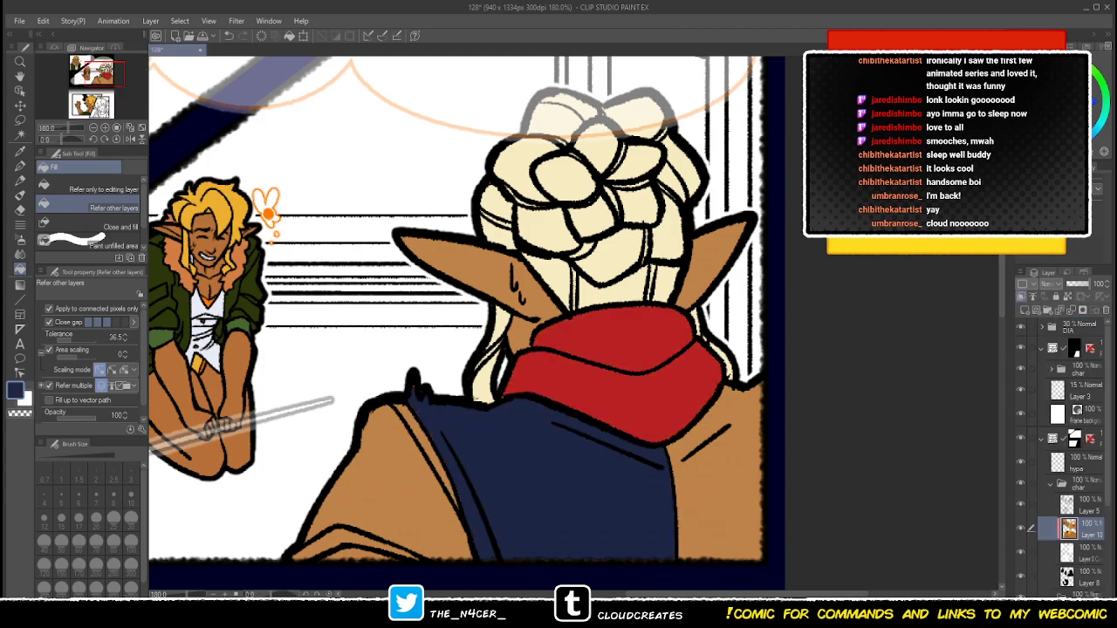
click(717, 489)
click(379, 475)
click(401, 552)
click(428, 453)
click(345, 545)
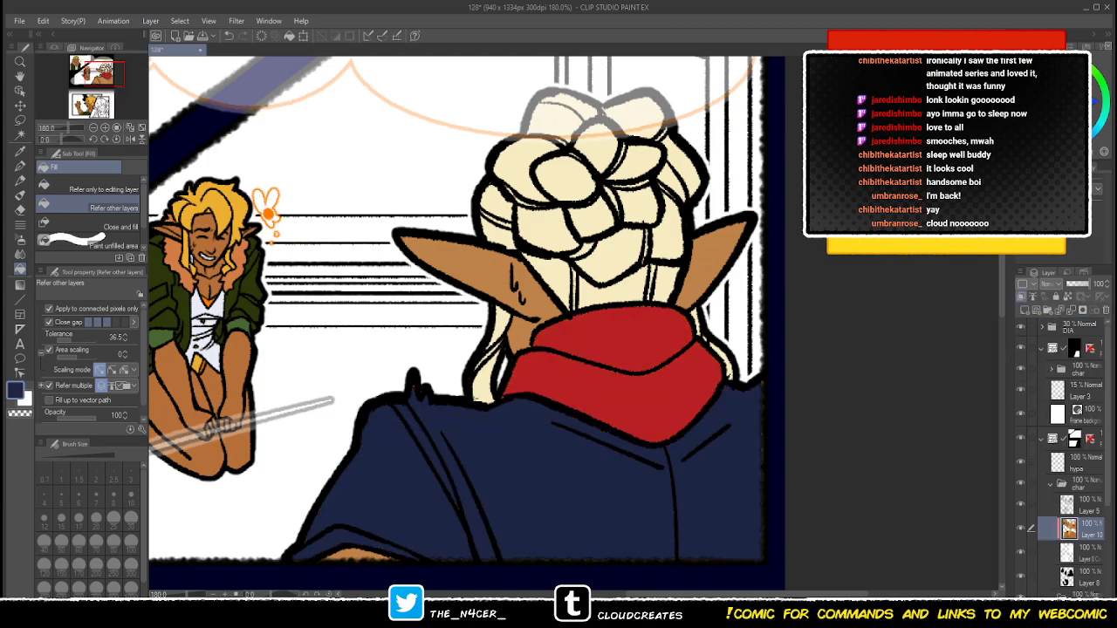
key(p)
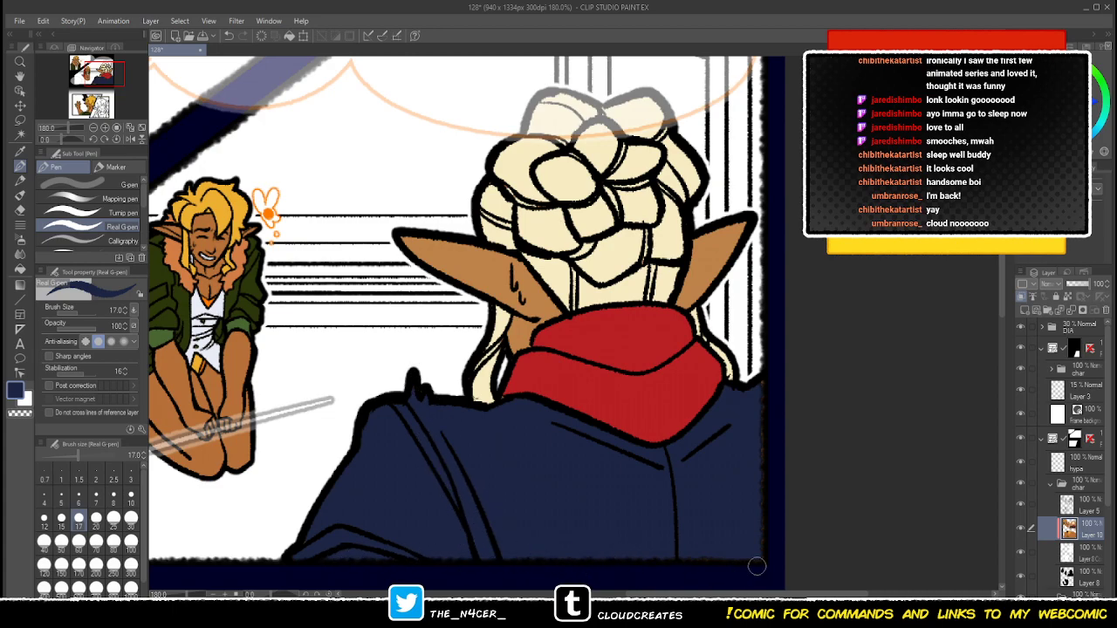
key(g)
- Examine the flat colours of the characters across the upper panels for missed areas
drag(757, 385, 664, 409)
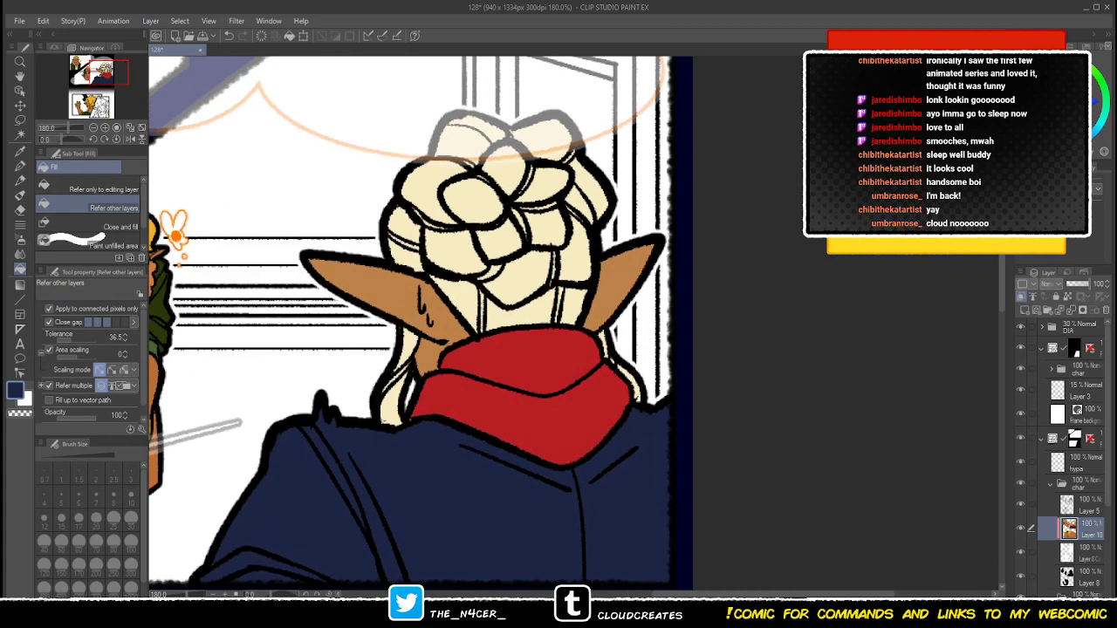
drag(419, 349, 800, 490)
drag(576, 349, 623, 277)
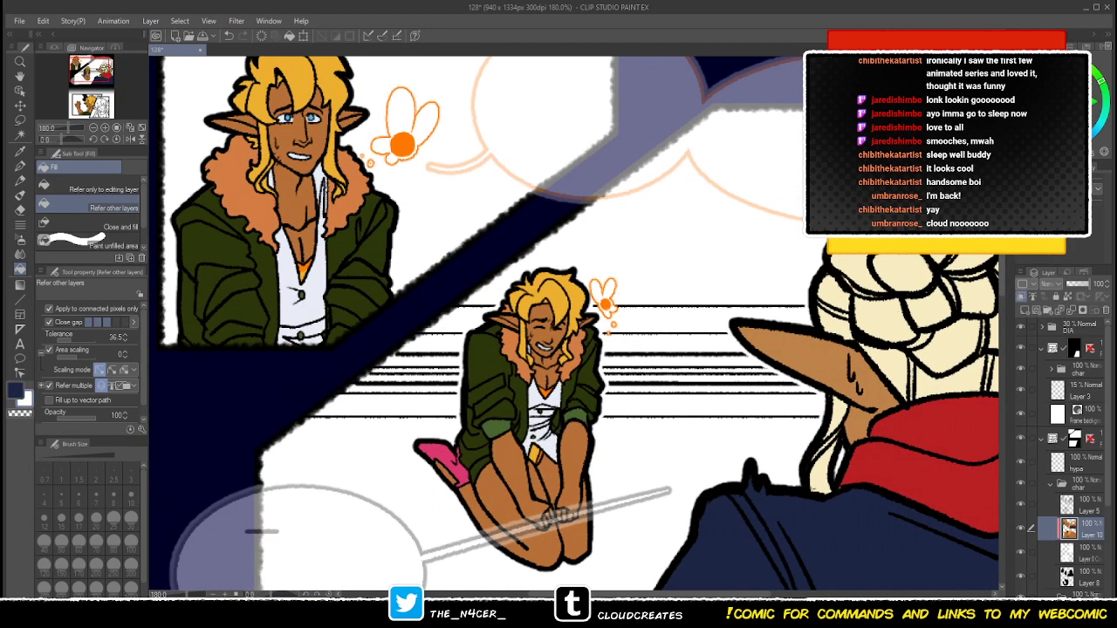
drag(576, 350, 618, 306)
drag(663, 349, 484, 290)
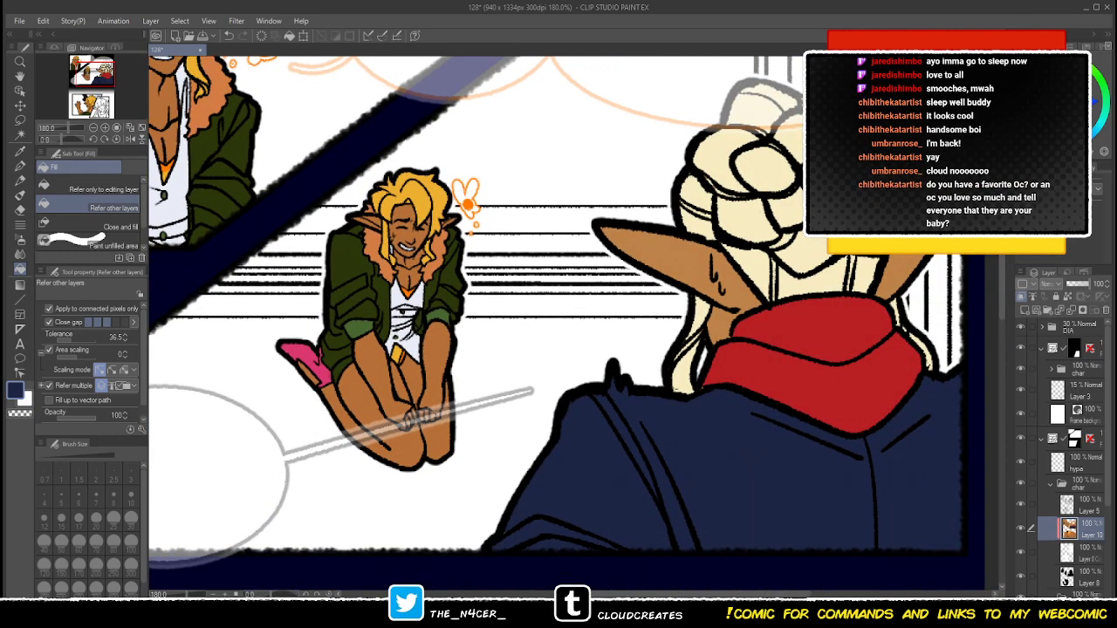
drag(576, 349, 508, 368)
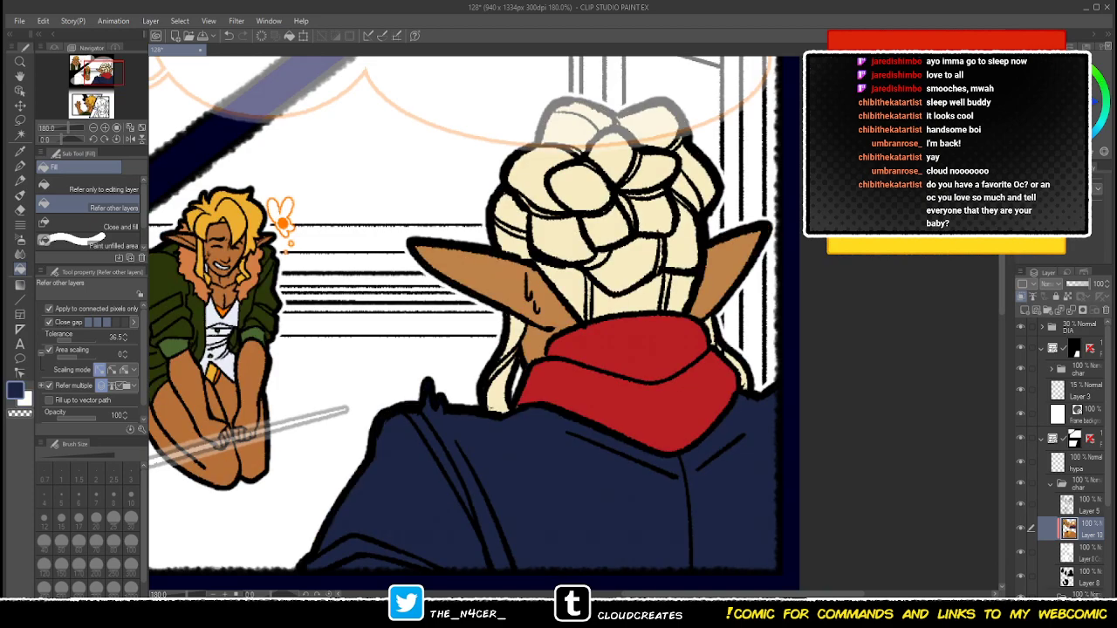
drag(488, 332, 623, 368)
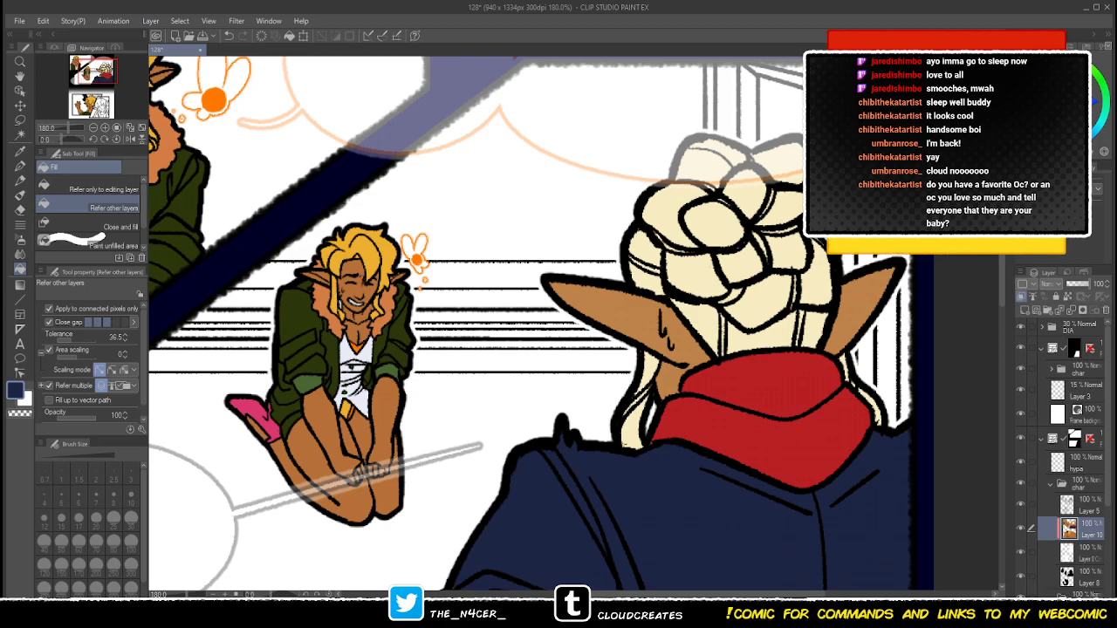
drag(523, 305, 660, 408)
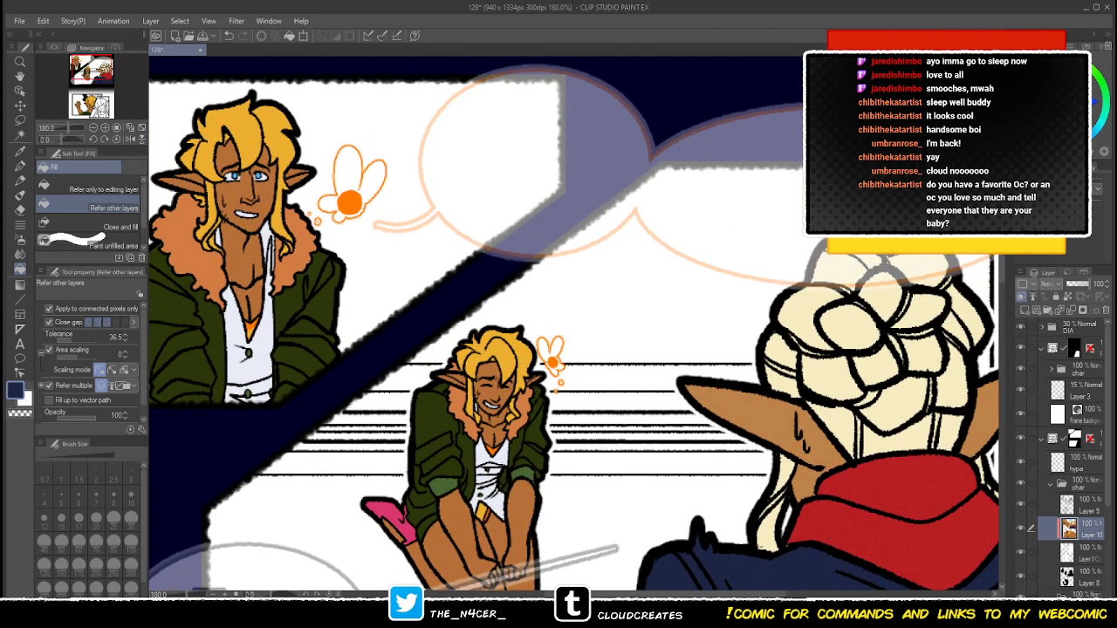
- Create a new layer above Layer 5 in the character folder and clip it to Layer 5
click(1088, 506)
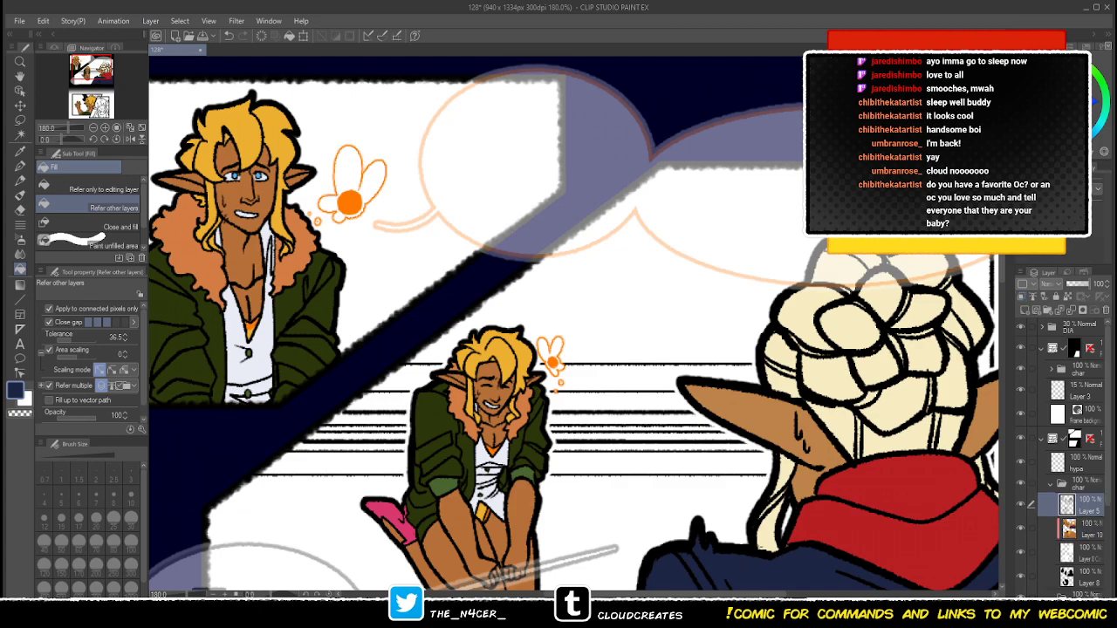
click(1024, 310)
click(1021, 297)
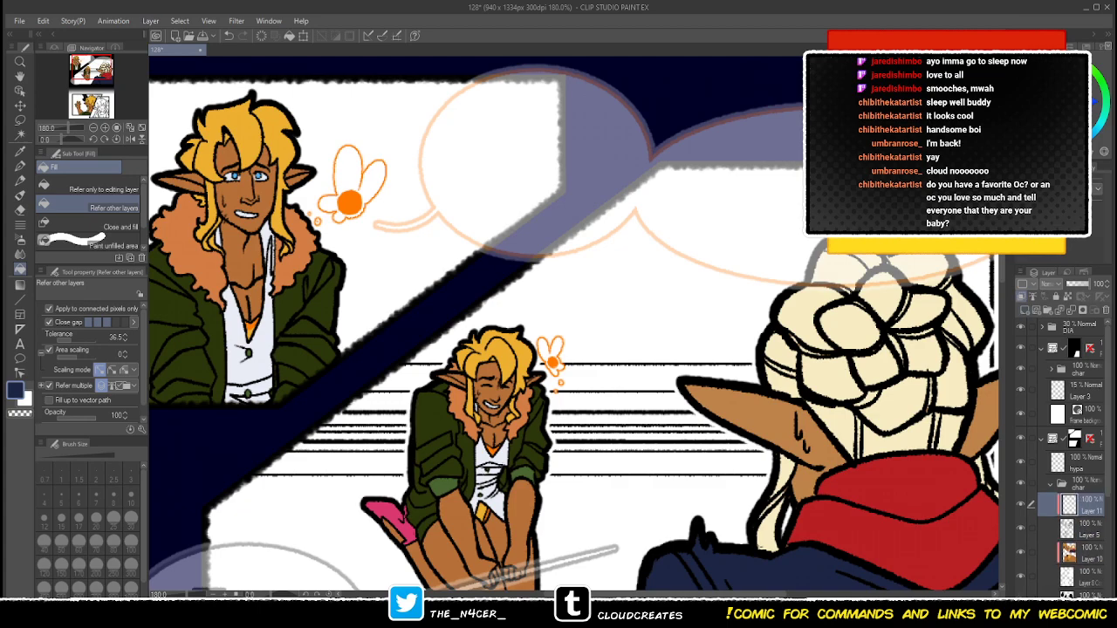
- Recolour the sweat-drop lines on the elves' faces and the back-turned elf's ear white with the Real G-pen
drag(550, 331, 599, 330)
key(x)
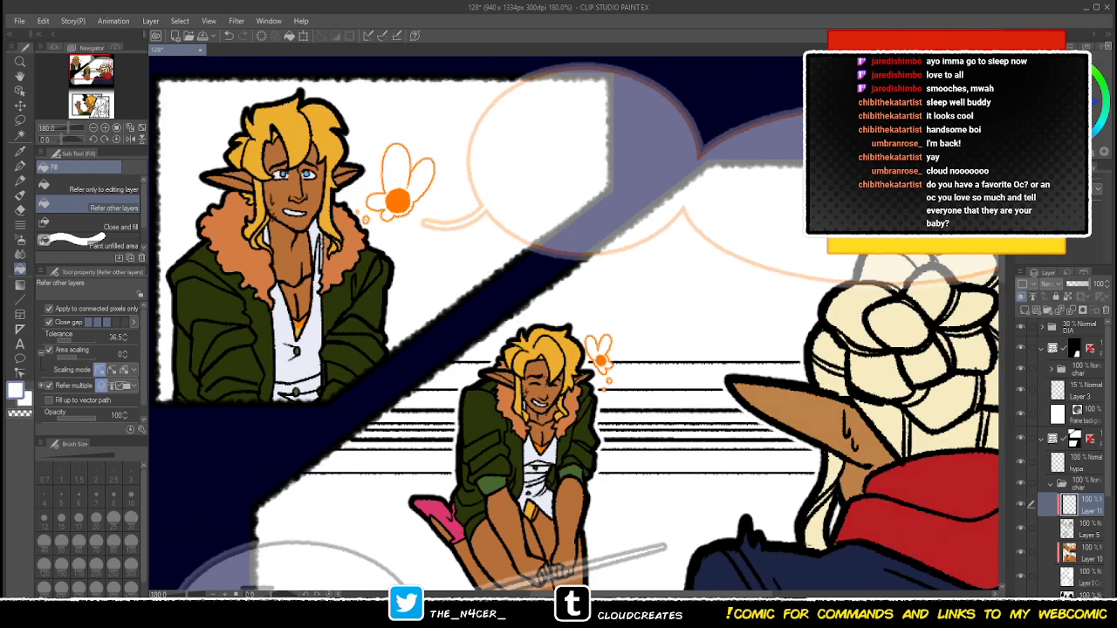
key(p)
drag(265, 192, 271, 203)
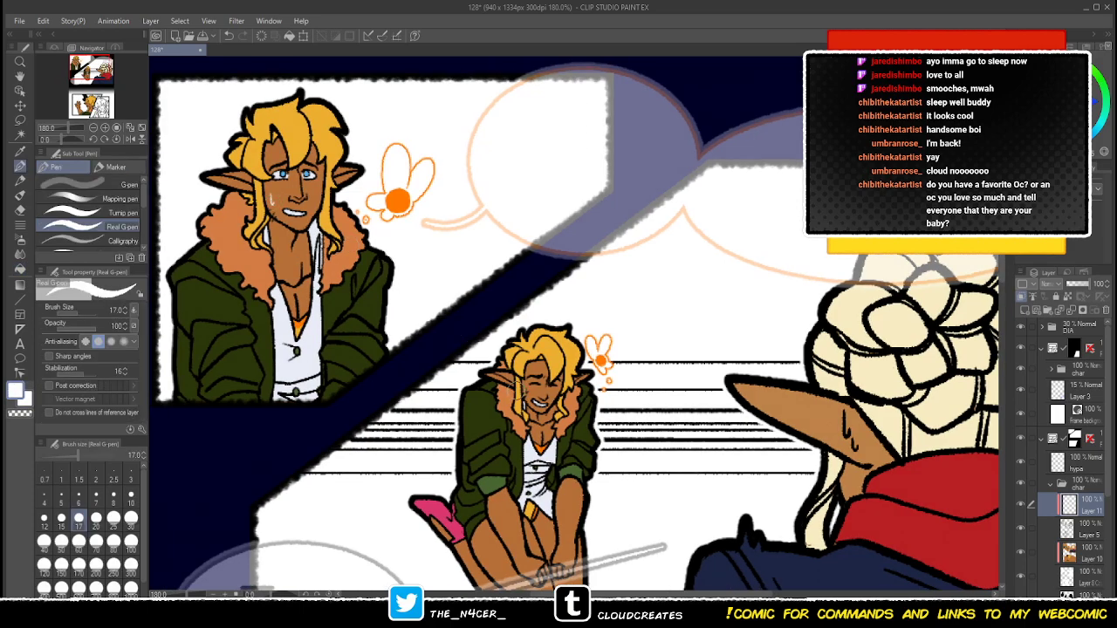
drag(521, 384, 528, 398)
mouse_move(858, 433)
mouse_down()
mouse_move(629, 400)
mouse_move(619, 372)
mouse_move(628, 405)
mouse_up()
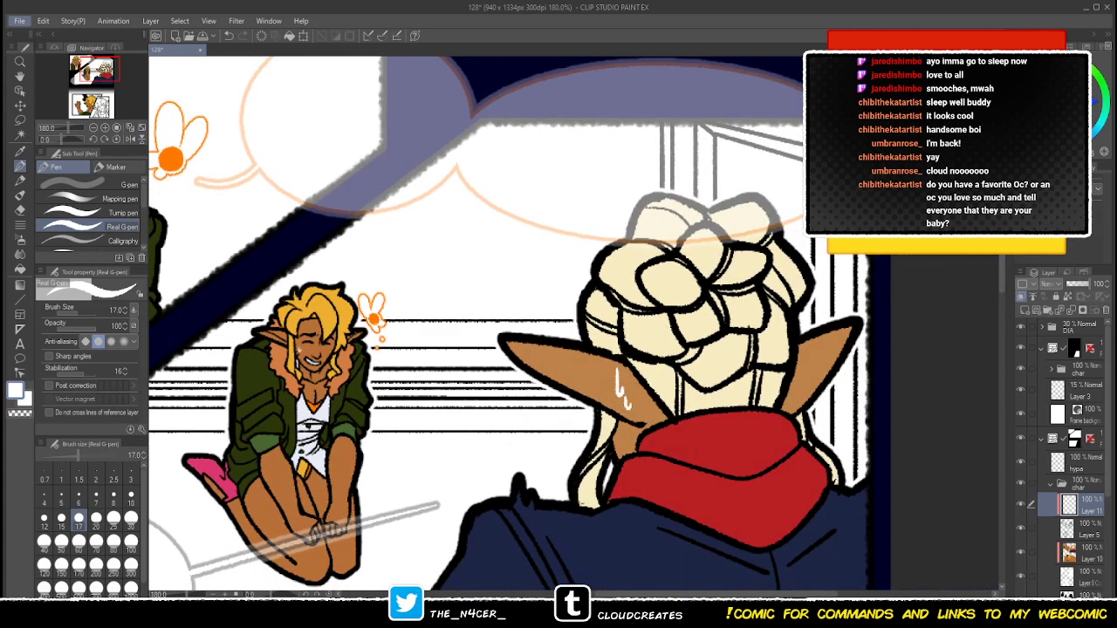
- Open foxy yanya icon.png and human yanya icon.png, view both character icons and close them
key(alt+Tab)
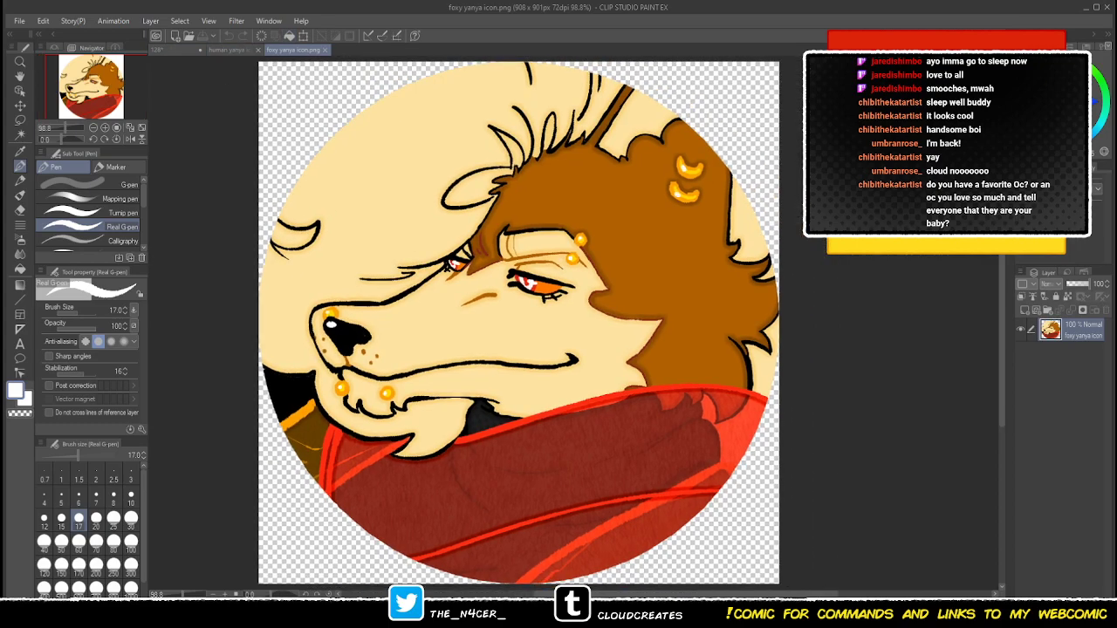
click(227, 50)
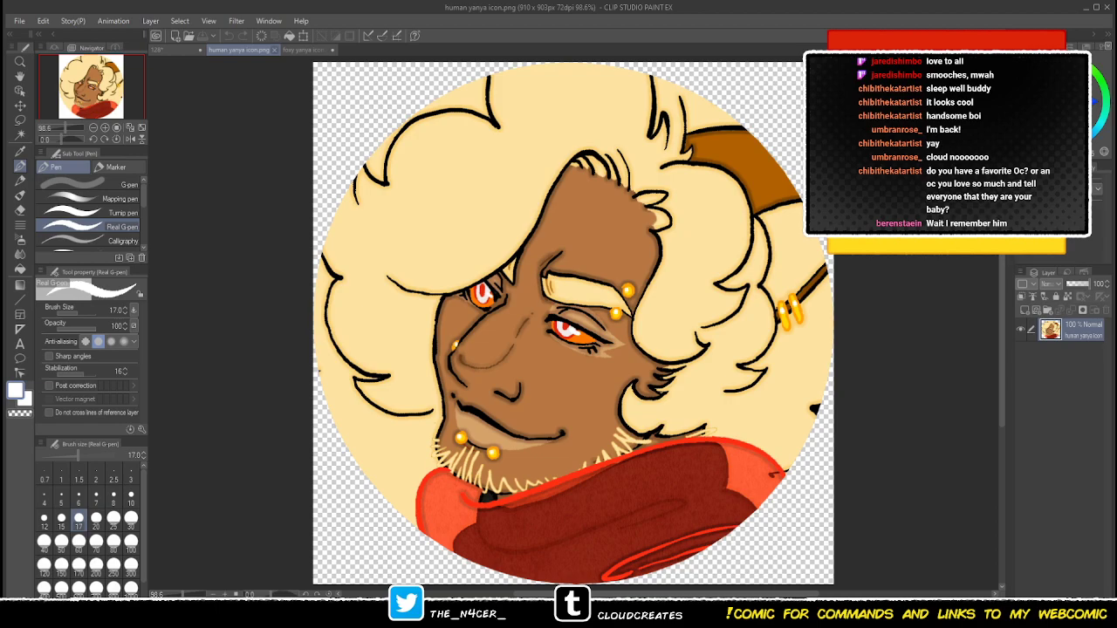
key(ctrl+w)
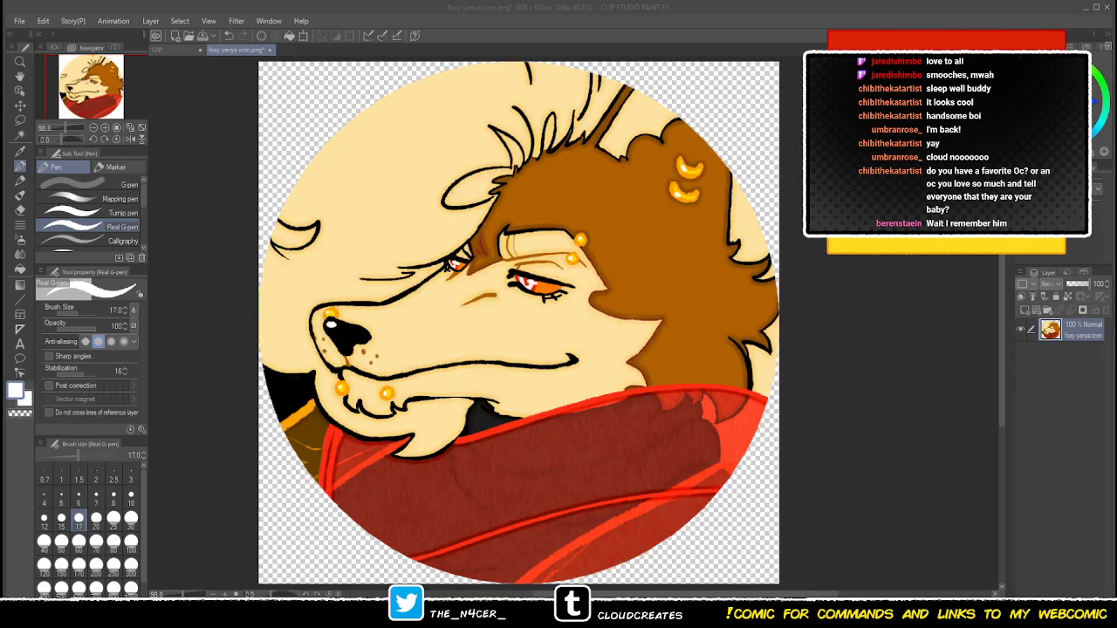
key(ctrl+w)
- Open yanya ref.png and examine the front, side, back and tail views of the character sheet
key(alt+Tab)
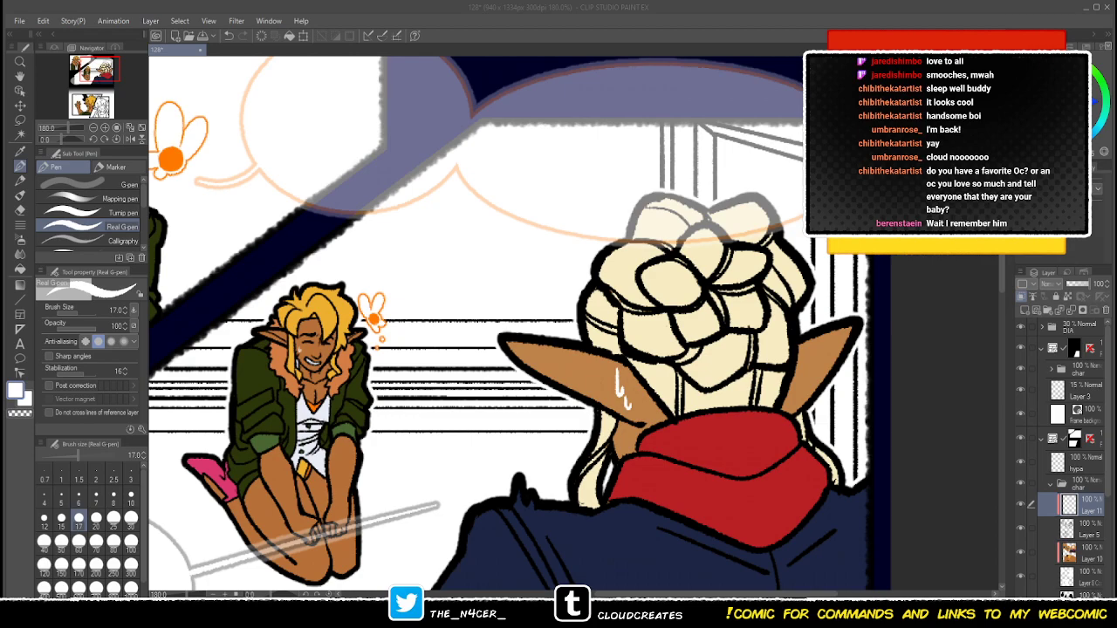
double_click(297, 226)
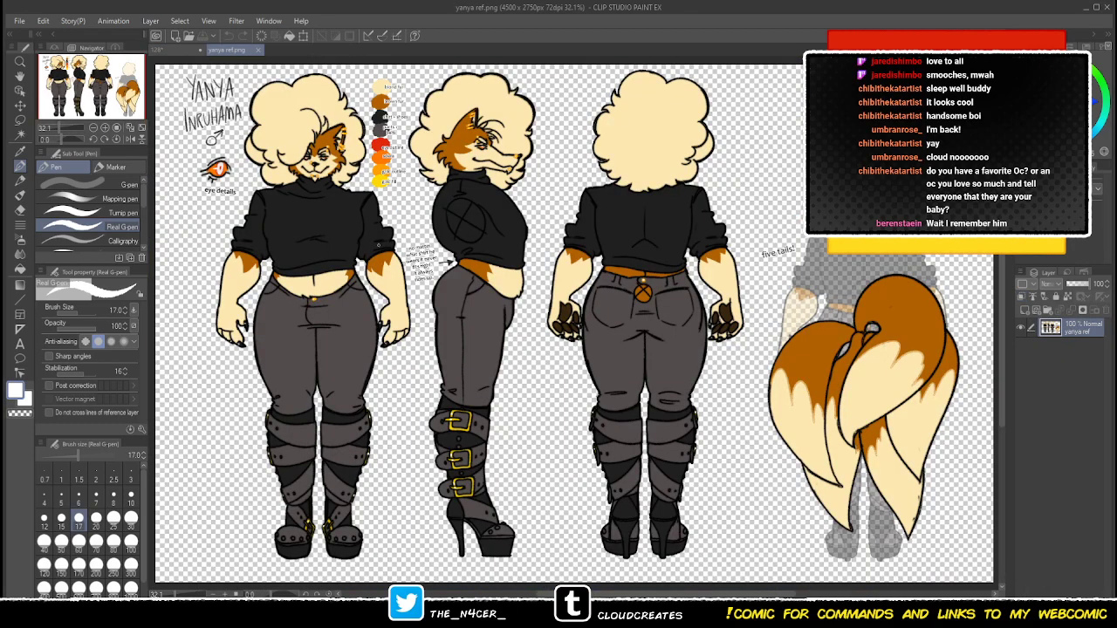
drag(576, 323, 554, 331)
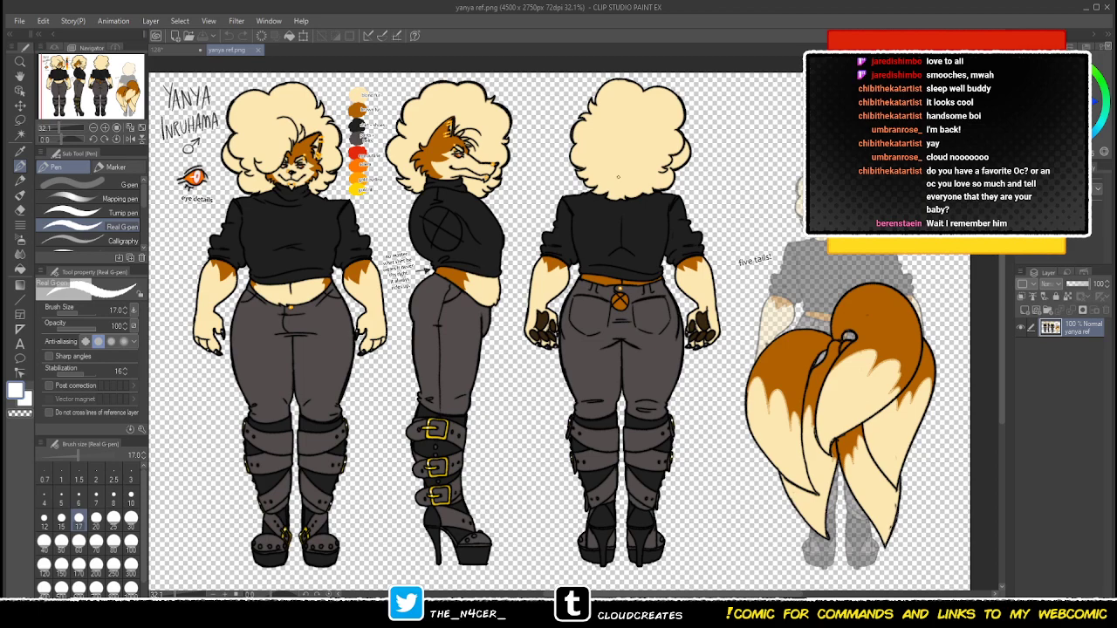
drag(558, 332, 563, 331)
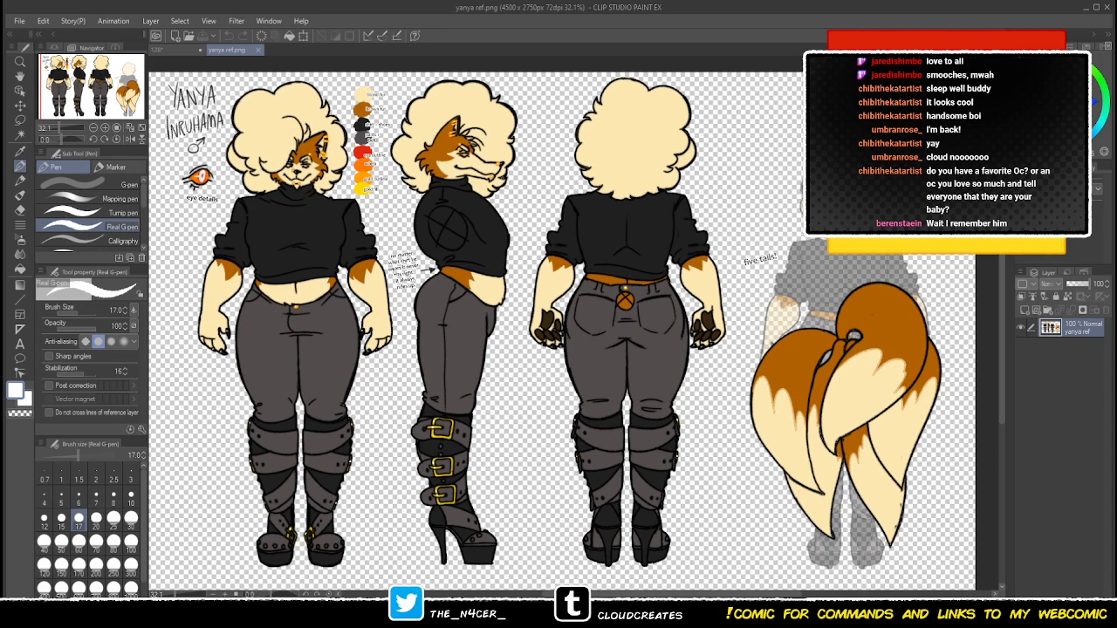
scroll(425, 196, down, 1)
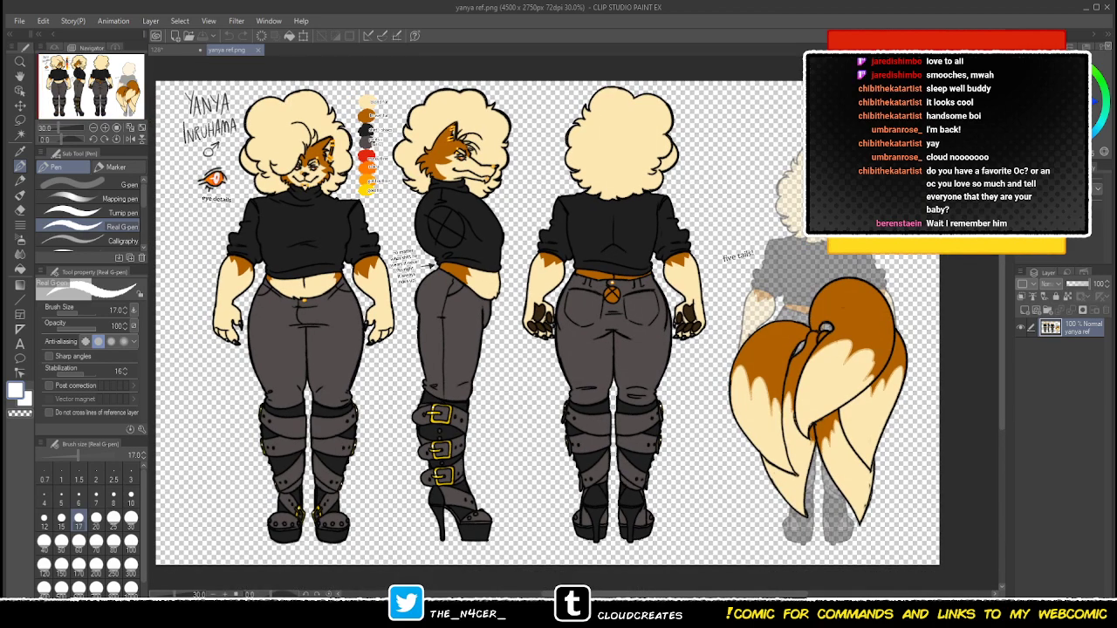
scroll(453, 209, up, 1)
scroll(468, 215, down, 1)
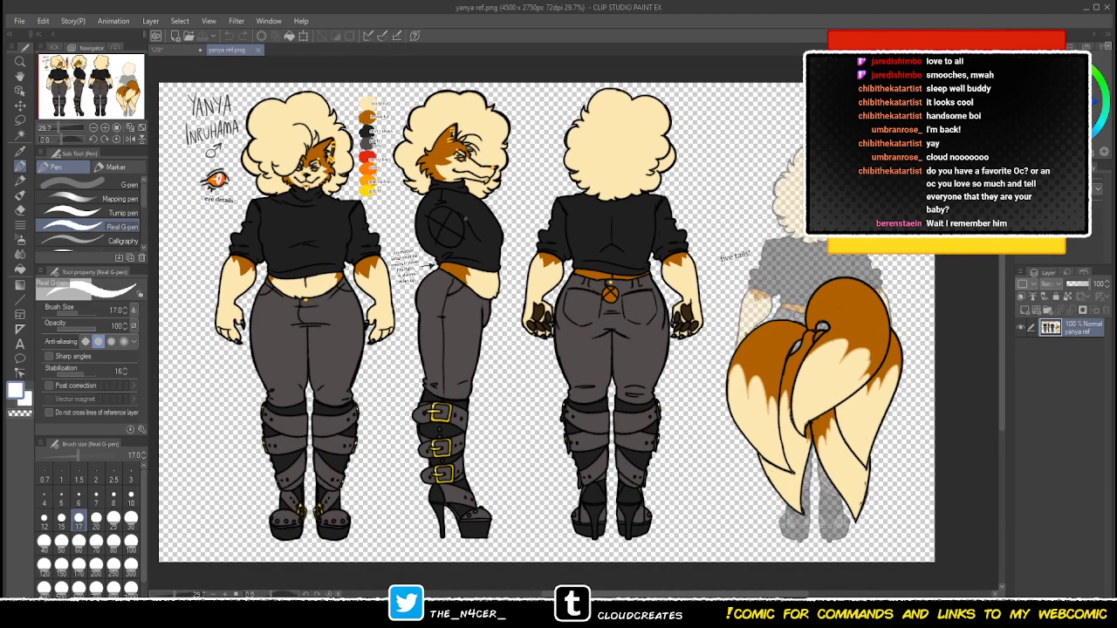
scroll(445, 231, up, 1)
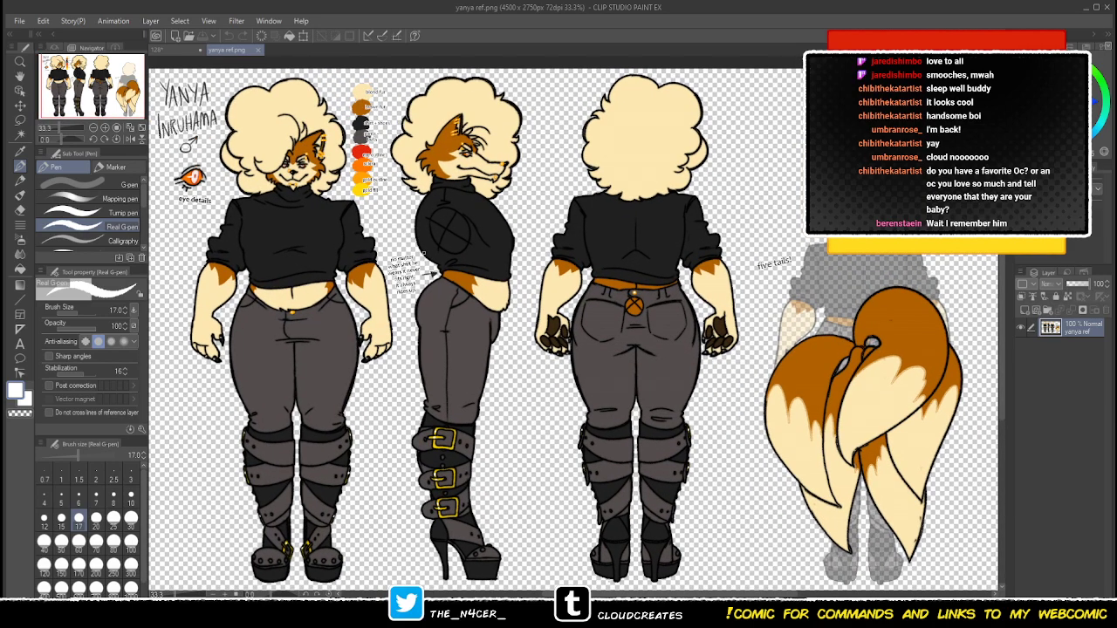
scroll(445, 231, down, 1)
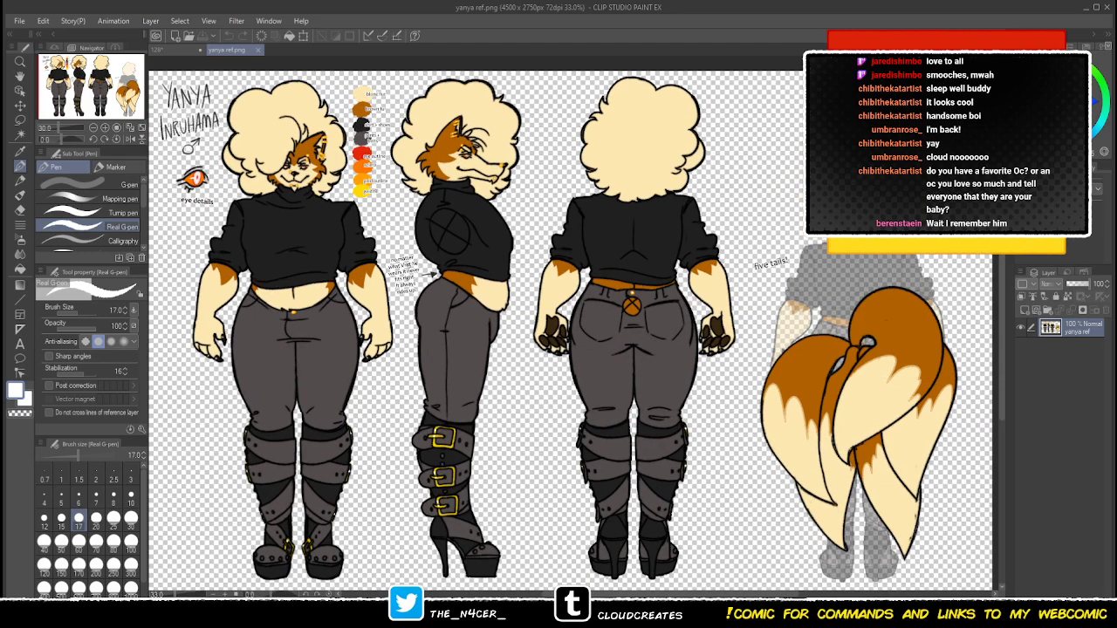
- Add a new layer above the yanya ref layer and paint two long bright red scarf ends down the front-view figure with a size 80 pen
click(1094, 101)
click(1035, 70)
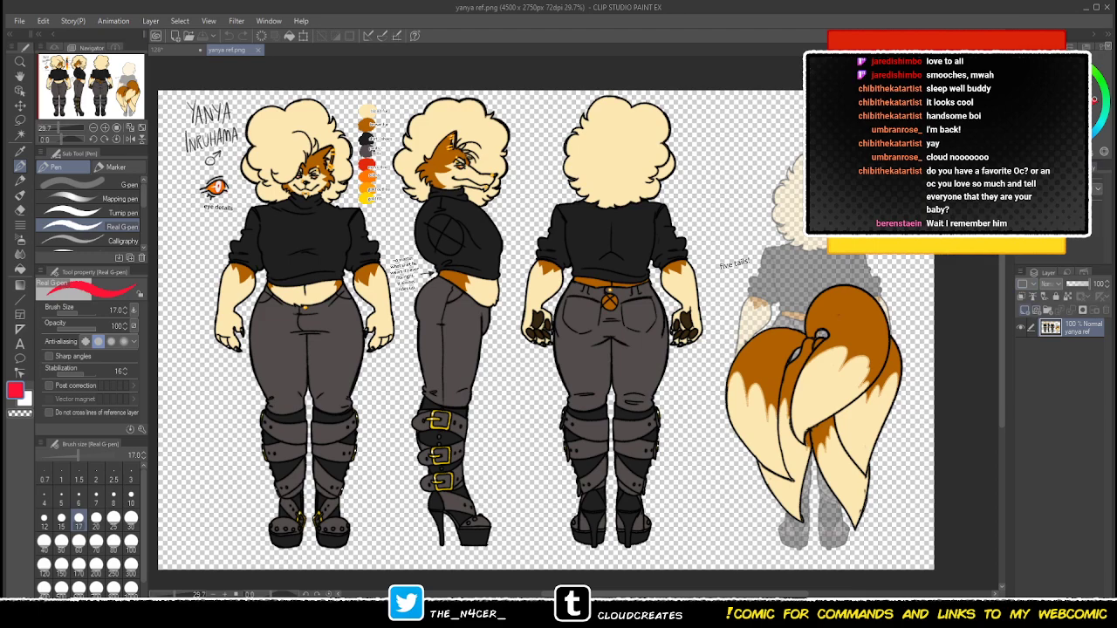
key(ctrl+shift+n)
click(114, 547)
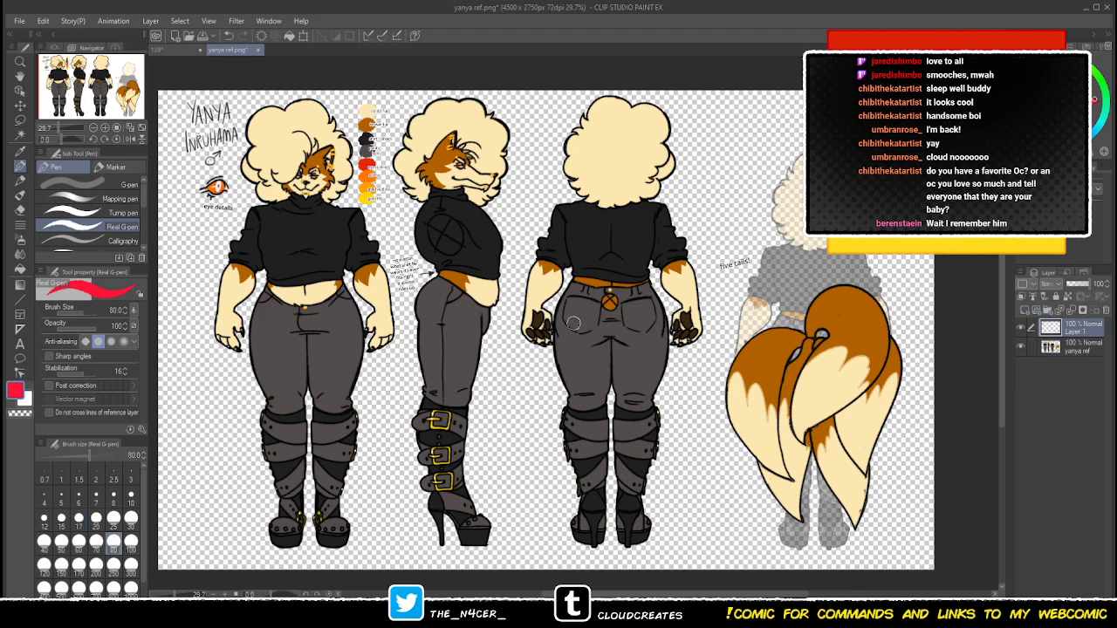
mouse_move(279, 201)
mouse_down()
mouse_move(286, 269)
mouse_move(277, 248)
mouse_move(270, 356)
mouse_up()
drag(329, 210, 351, 340)
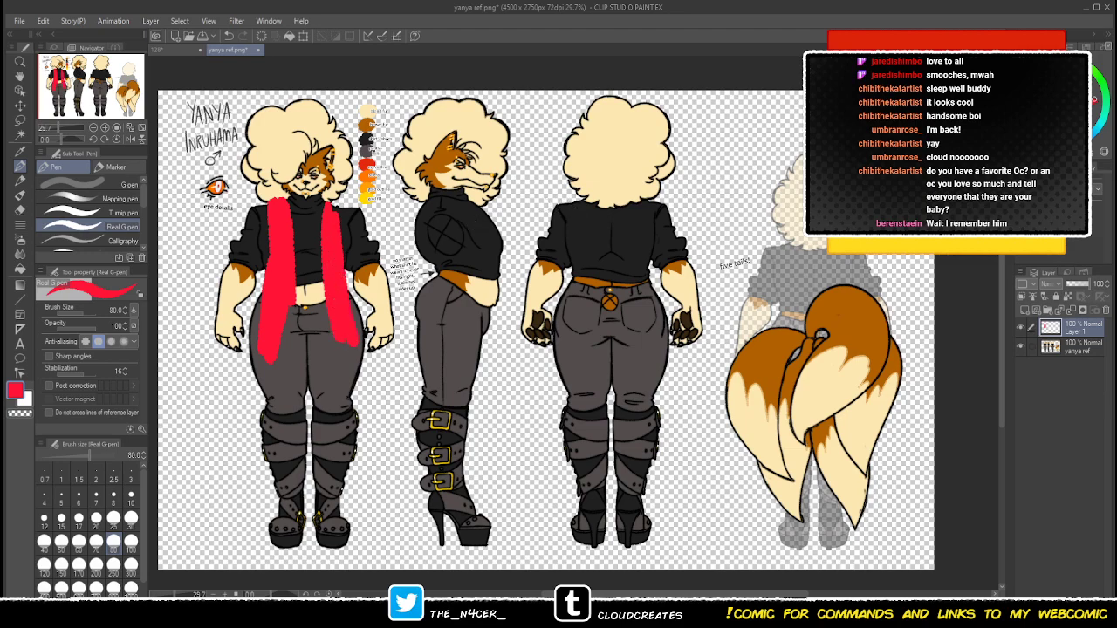
- Paint a yellow scarf wrap around the front-view figure's neck at 60% layer opacity and delete the scarf layer
click(1054, 61)
drag(278, 204, 326, 213)
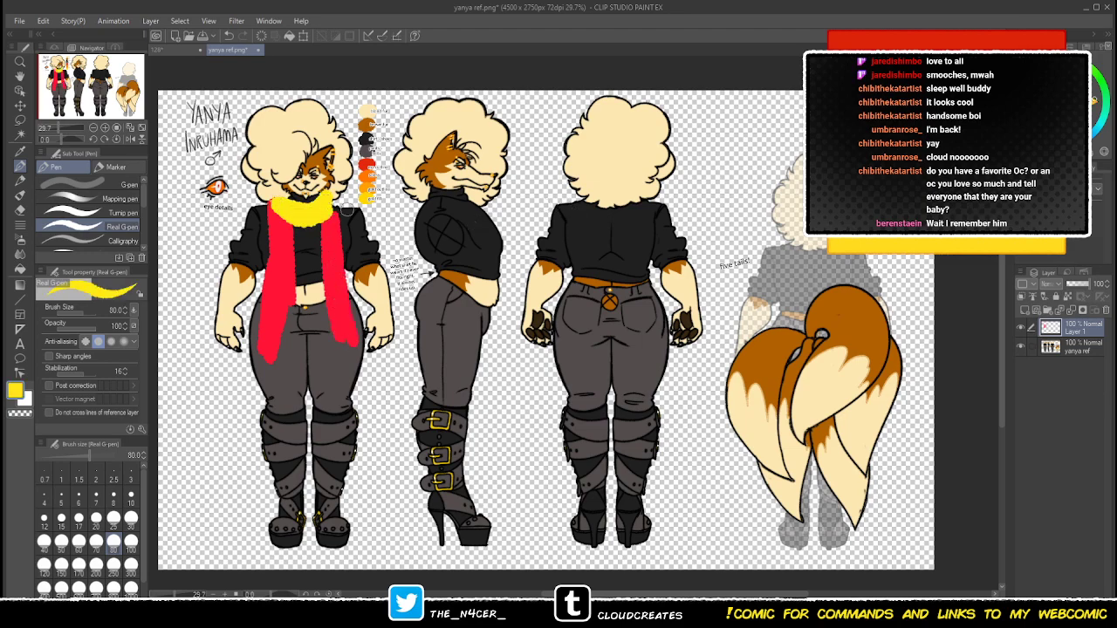
click(1080, 283)
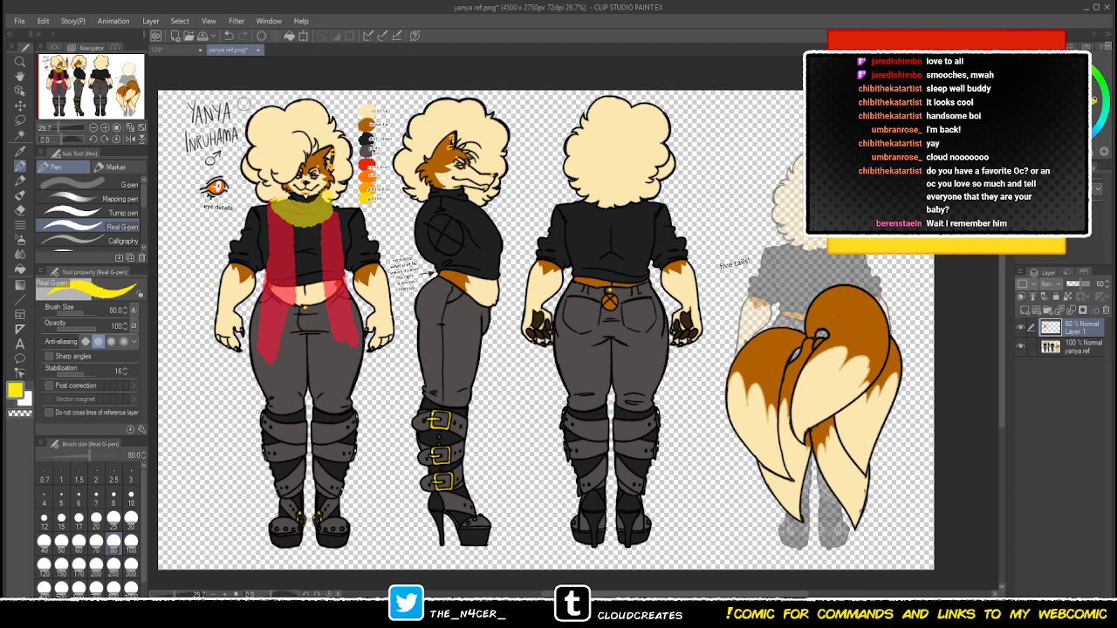
click(1106, 310)
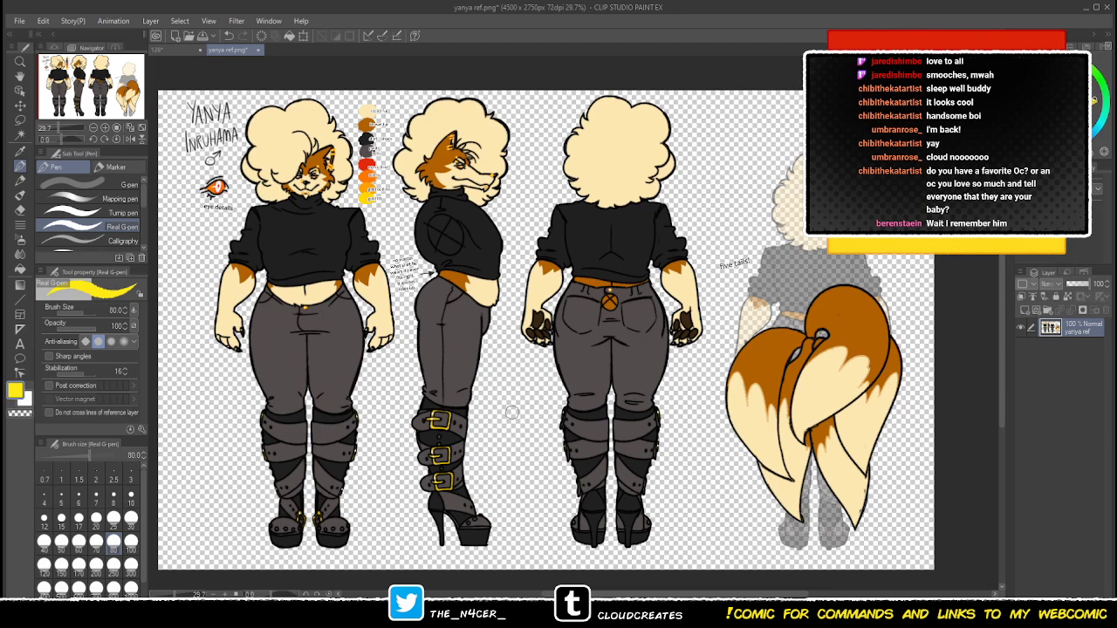
- Try painting black along the front-view figure's trousers and dark grey across its sweater, and undo the strokes
alt+click(284, 247)
mouse_move(260, 296)
mouse_down()
mouse_move(275, 378)
mouse_move(295, 391)
mouse_move(264, 382)
mouse_move(265, 297)
mouse_up()
mouse_move(352, 302)
mouse_down()
mouse_move(330, 390)
mouse_move(348, 324)
mouse_move(346, 394)
mouse_move(321, 393)
mouse_up()
alt+click(320, 326)
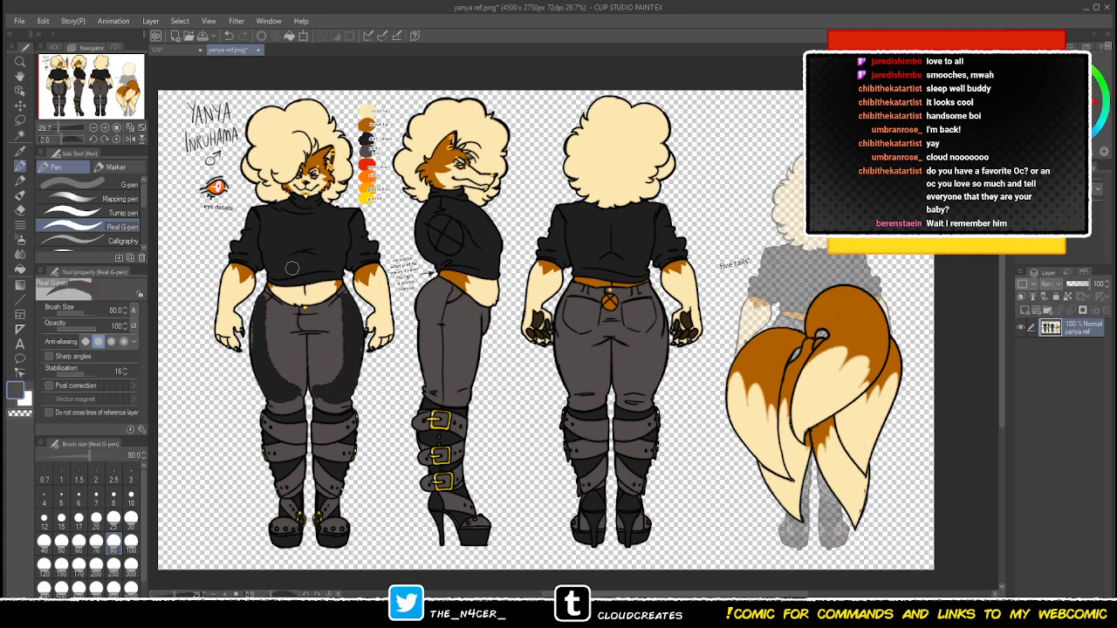
mouse_move(262, 250)
mouse_down()
mouse_move(303, 237)
mouse_move(323, 211)
mouse_move(333, 219)
mouse_move(320, 243)
mouse_move(322, 226)
mouse_move(341, 241)
mouse_move(328, 209)
mouse_move(338, 243)
mouse_move(308, 230)
mouse_up()
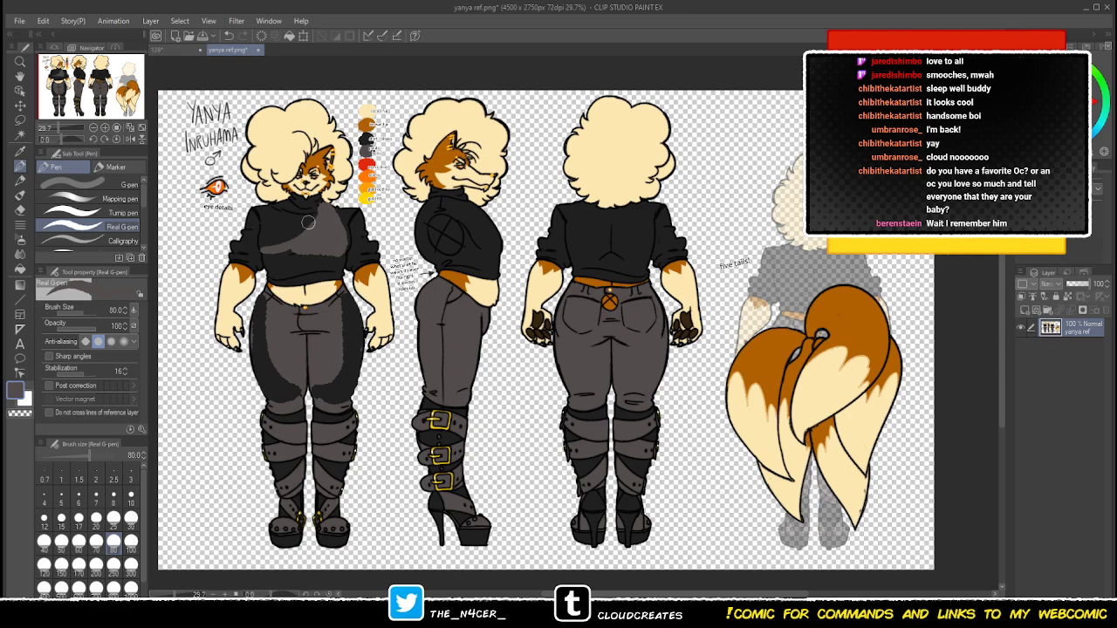
key(ctrl+z)
key(ctrl+z)
key(ctrl+z)
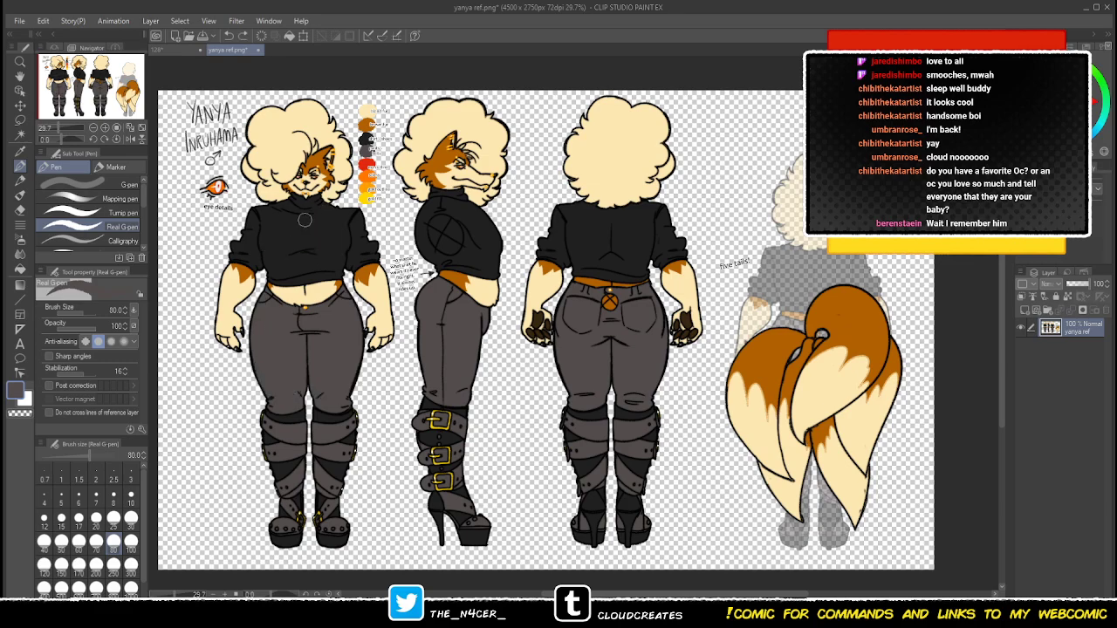
- Examine the front, side, back and tail views of the character sheet up close and as a whole
scroll(463, 250, up, 1)
scroll(463, 250, down, 1)
scroll(463, 251, up, 1)
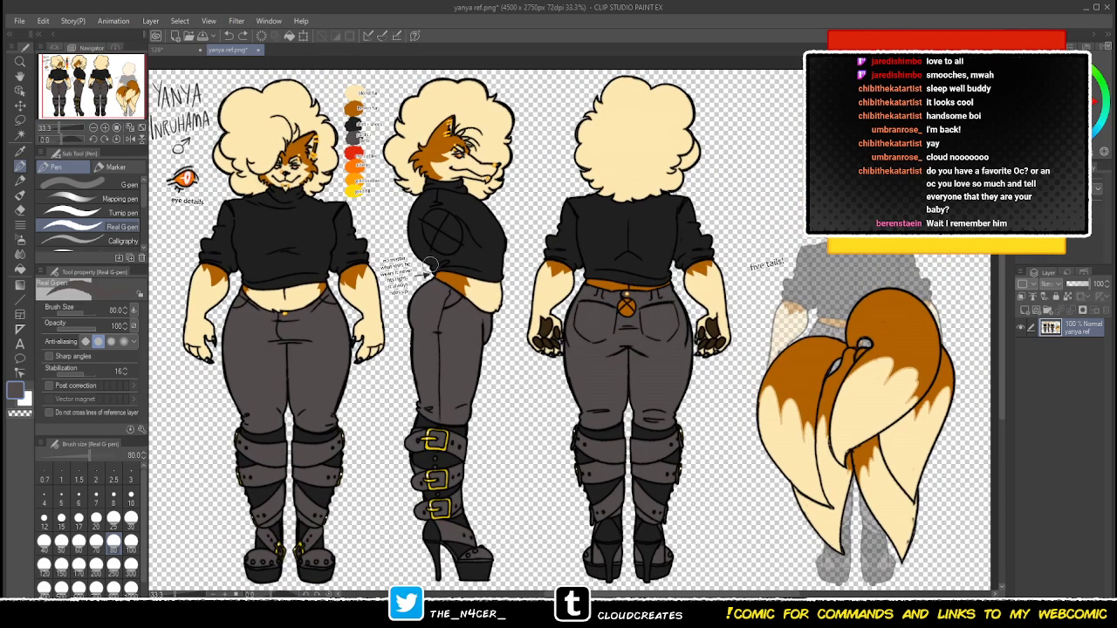
scroll(428, 267, up, 1)
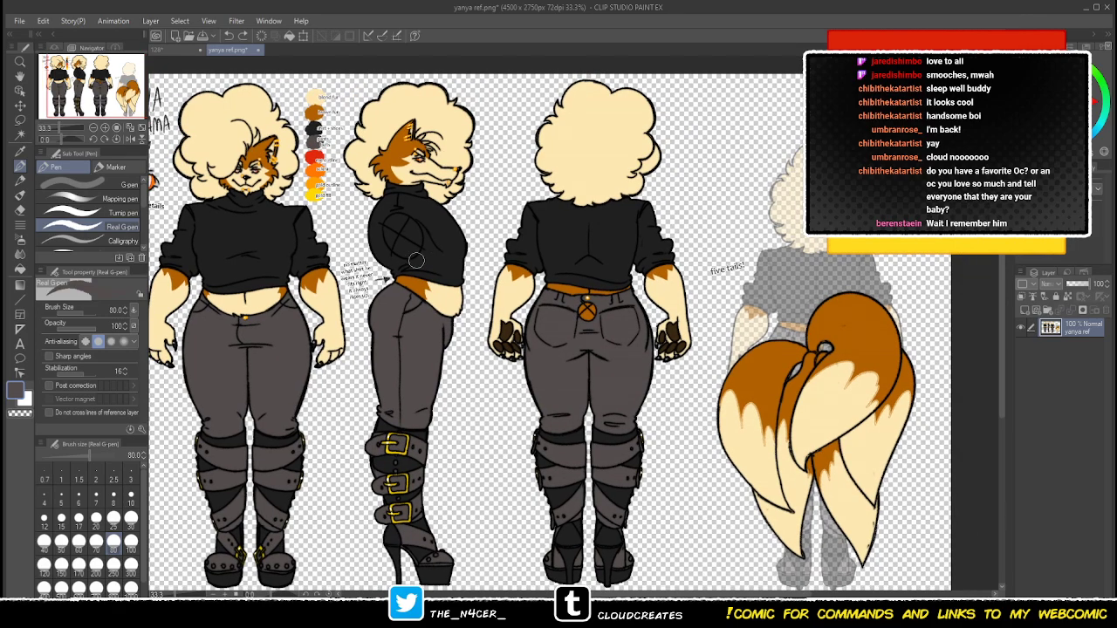
mouse_move(395, 280)
mouse_down()
mouse_move(463, 282)
mouse_move(399, 279)
mouse_up()
scroll(462, 281, down, 1)
scroll(393, 289, up, 1)
scroll(390, 292, down, 1)
scroll(390, 292, down, 1)
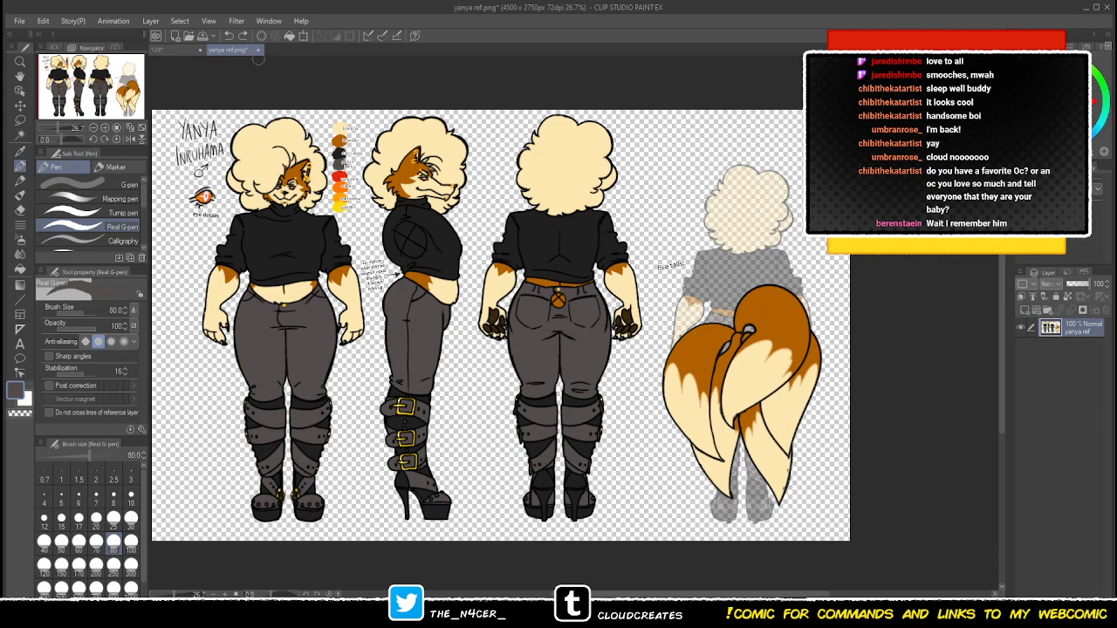
- Close yanya ref.png and return to comic page 128
click(258, 49)
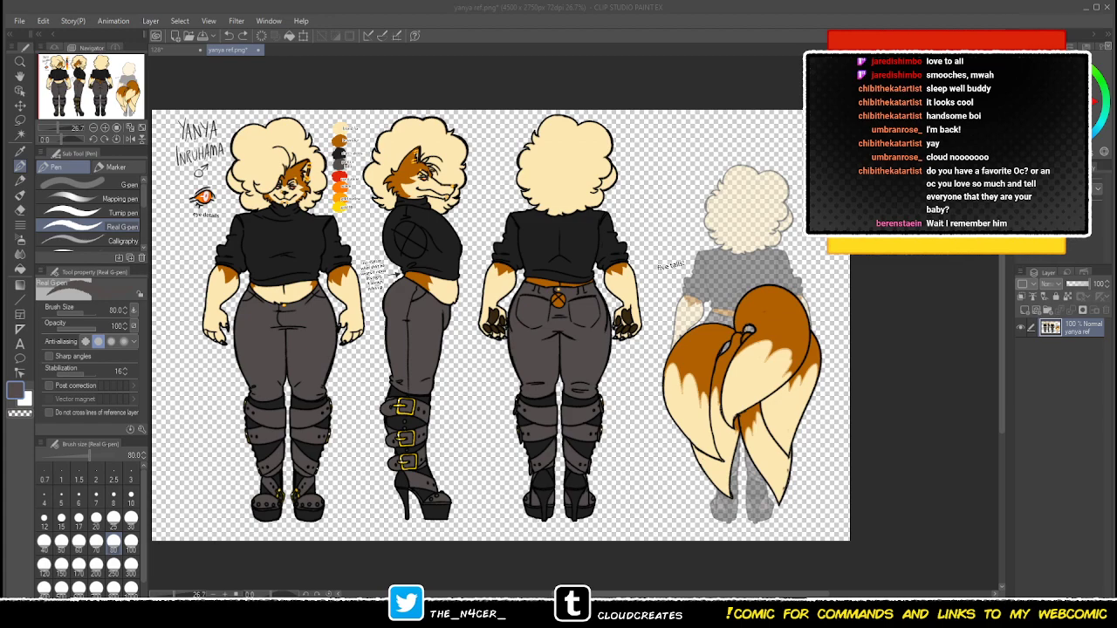
click(593, 336)
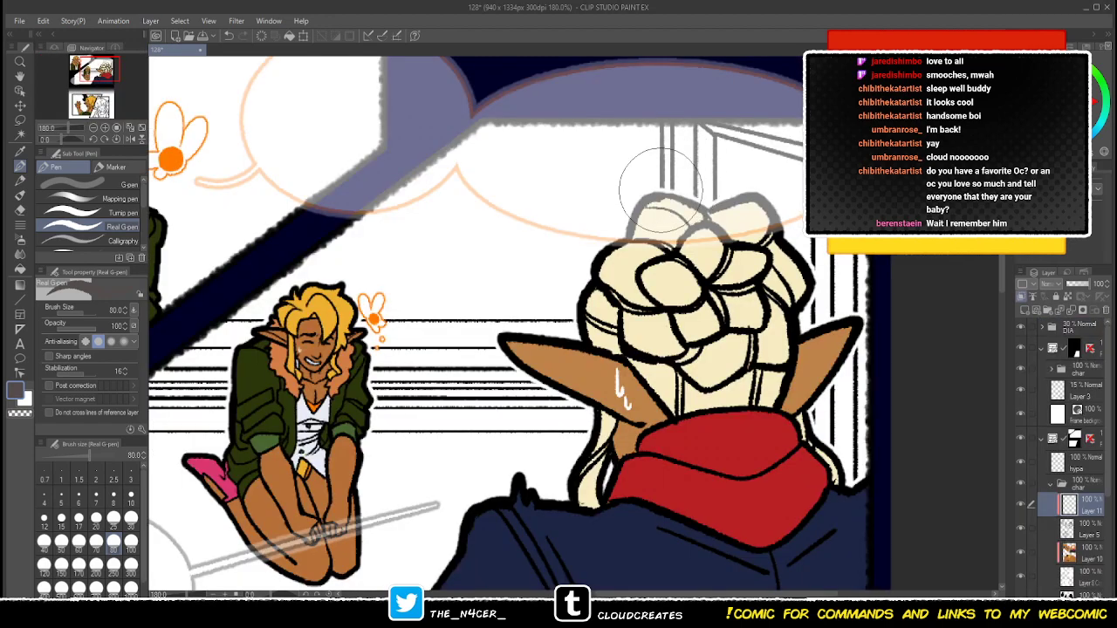
scroll(672, 181, down, 2)
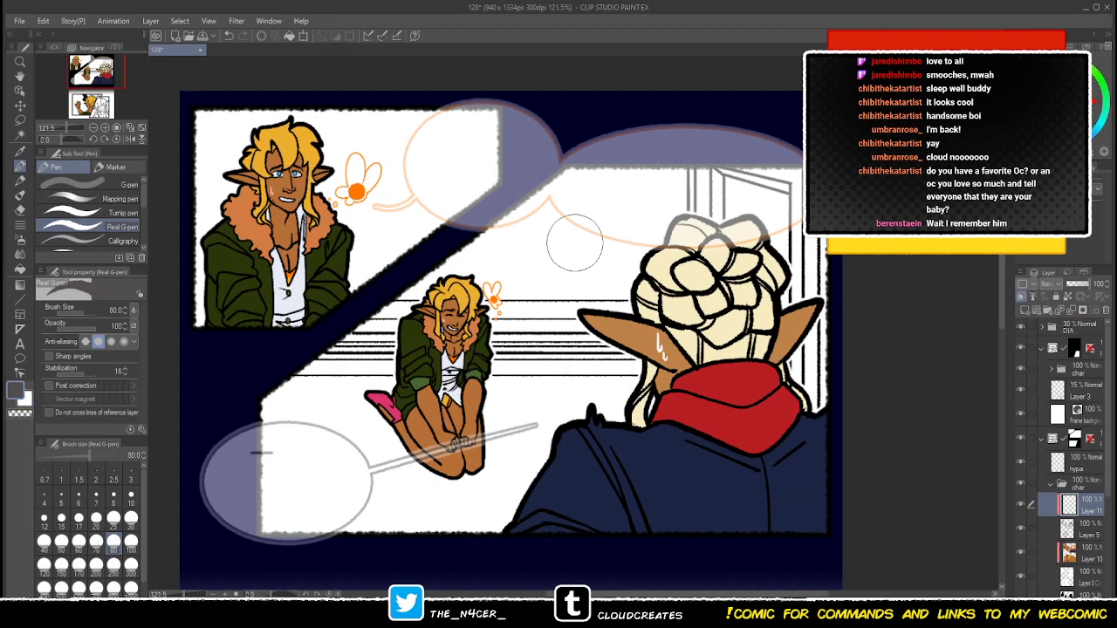
scroll(321, 148, up, 1)
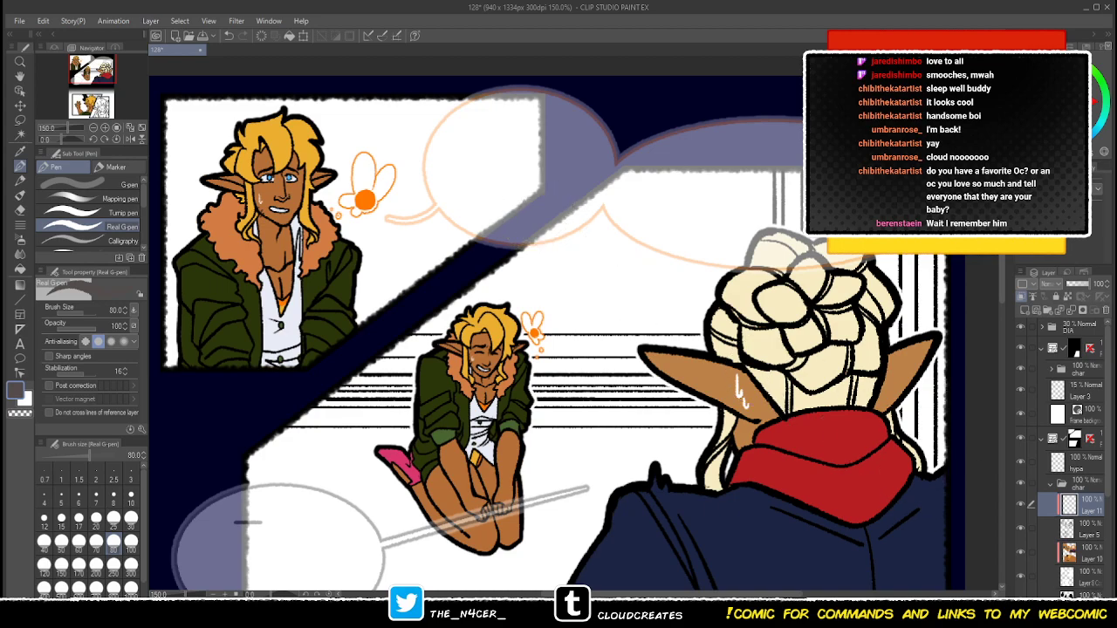
- Paint over the inner lines of the first-panel elf's hair and ear in their flat colours with a size 25 Real G-pen
scroll(375, 268, up, 1)
drag(258, 194, 427, 301)
scroll(427, 301, up, 2)
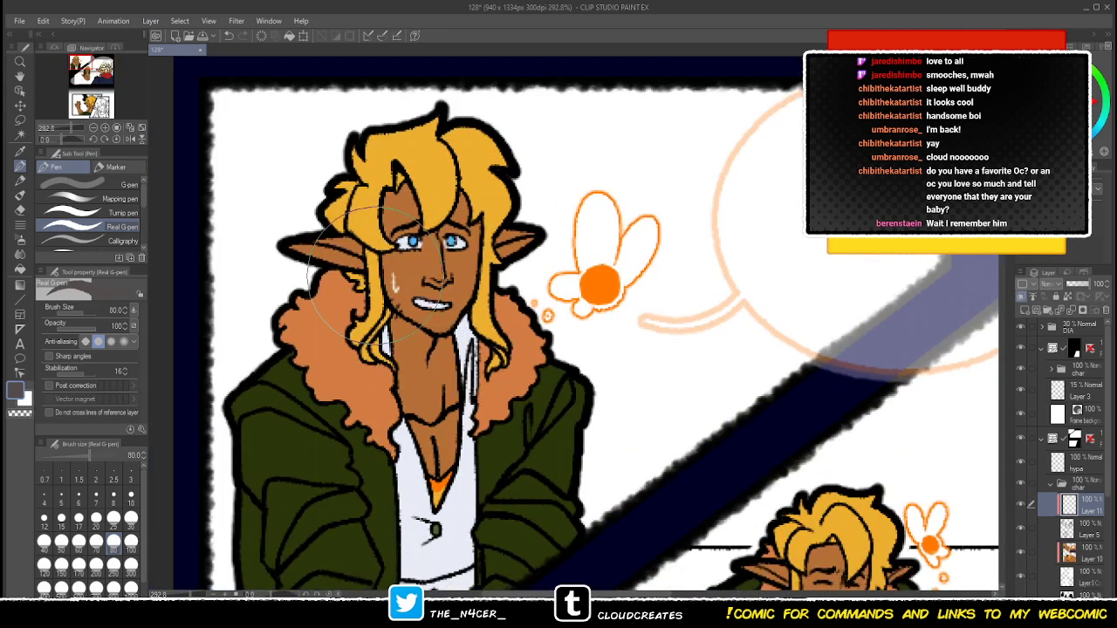
alt+click(361, 208)
click(113, 520)
drag(363, 187, 343, 226)
alt+click(347, 244)
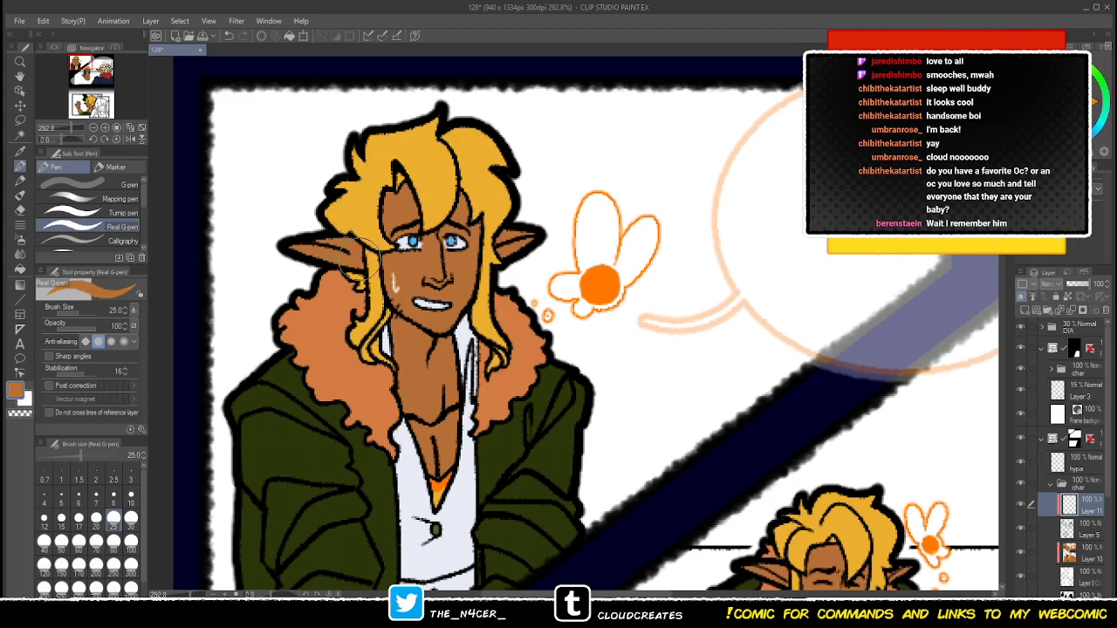
alt+click(397, 157)
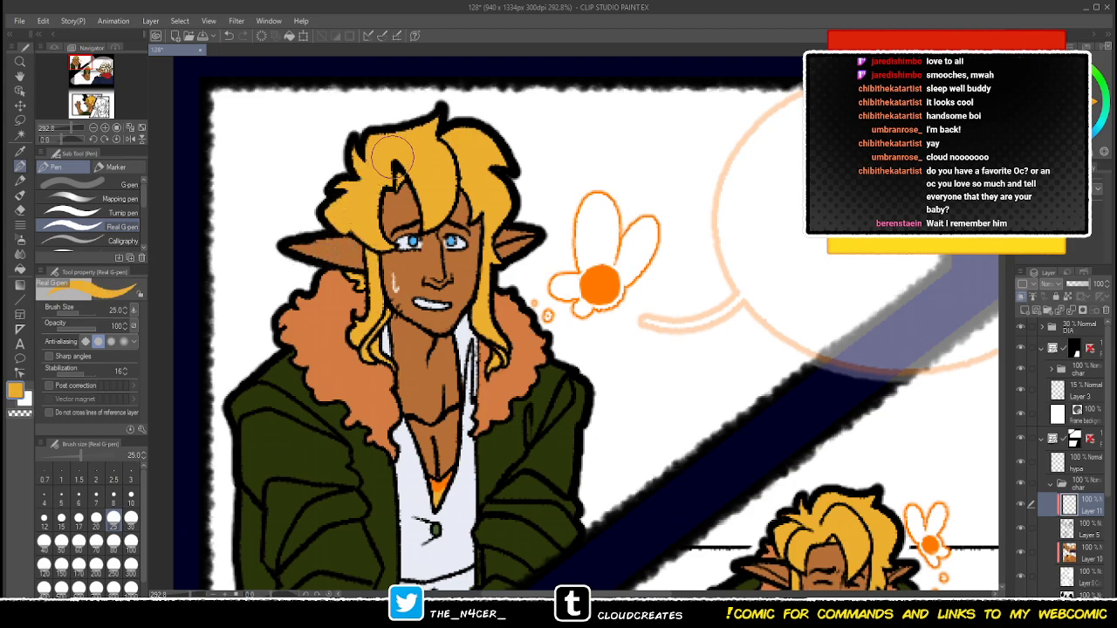
mouse_move(396, 183)
mouse_down()
mouse_move(443, 142)
mouse_move(477, 179)
mouse_up()
- Cover the inner lines on the first-panel elf's face, neck and chest with skin brown and paint the pupils light blue
alt+click(419, 242)
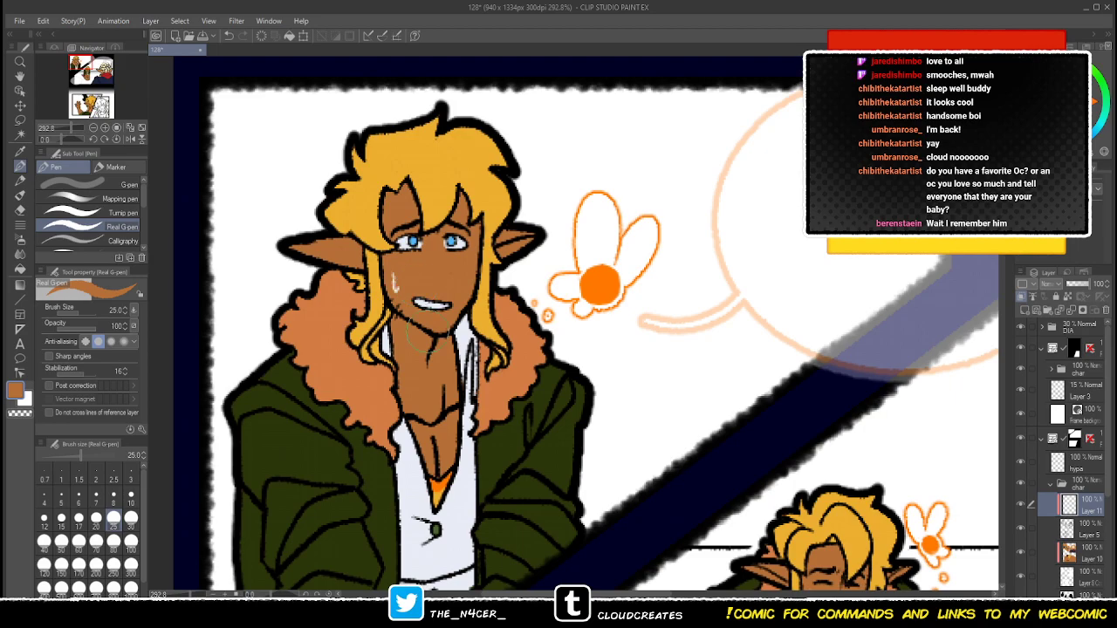
mouse_move(434, 342)
mouse_down()
mouse_move(424, 375)
mouse_move(452, 405)
mouse_move(415, 416)
mouse_move(428, 408)
mouse_move(431, 447)
mouse_up()
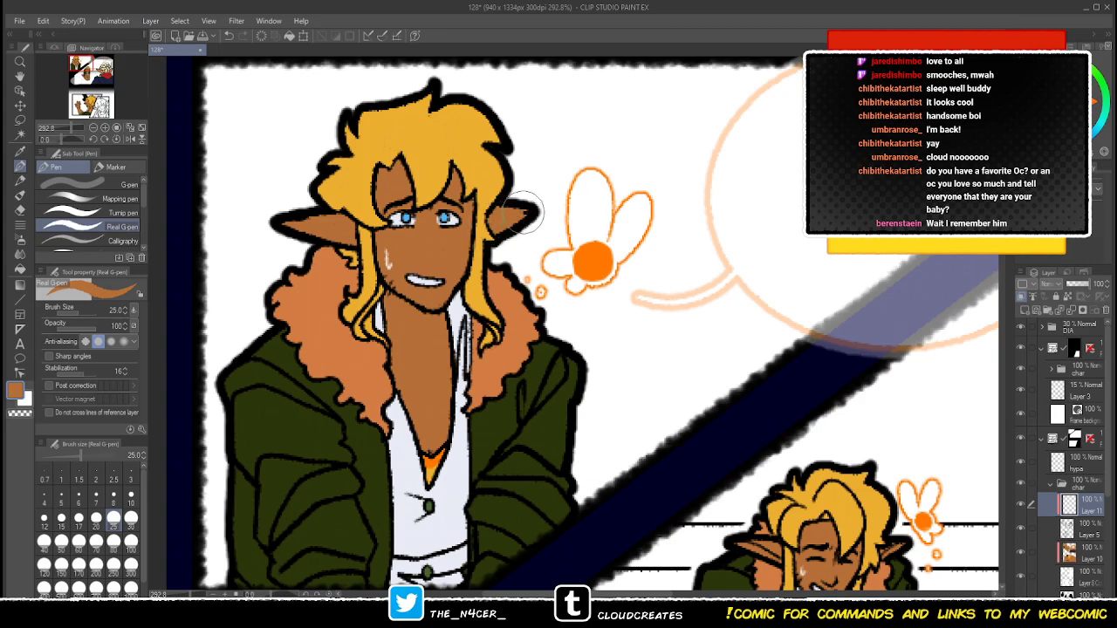
alt+click(445, 217)
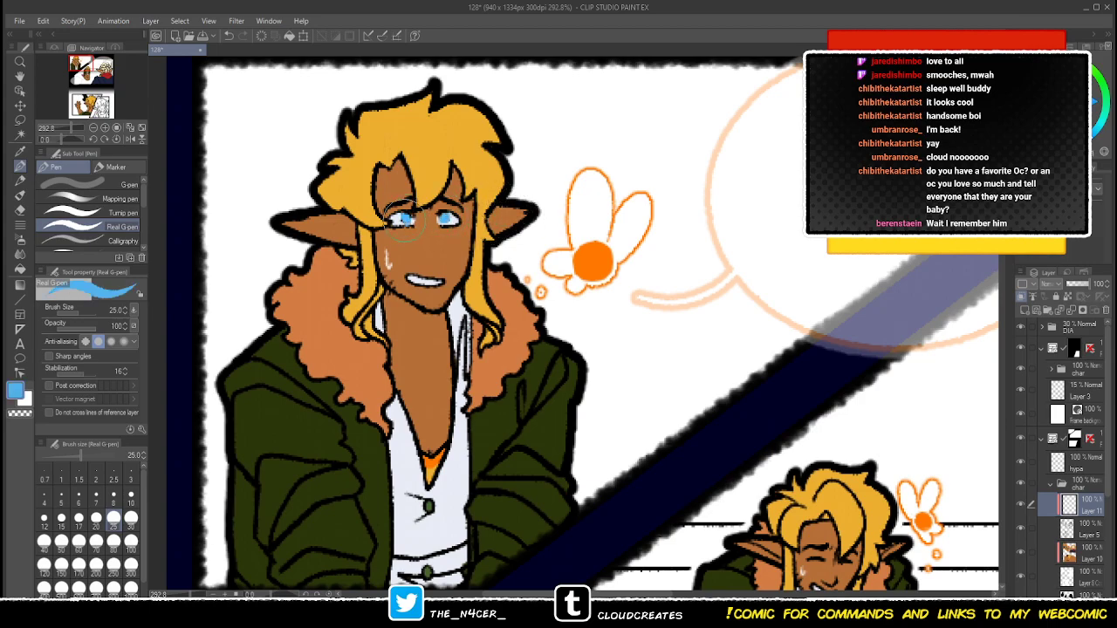
- Cover the strand lines in the first-panel elf's side locks with hair yellow and the shirt's fold lines with off-white, keeping the buttons
alt+click(364, 193)
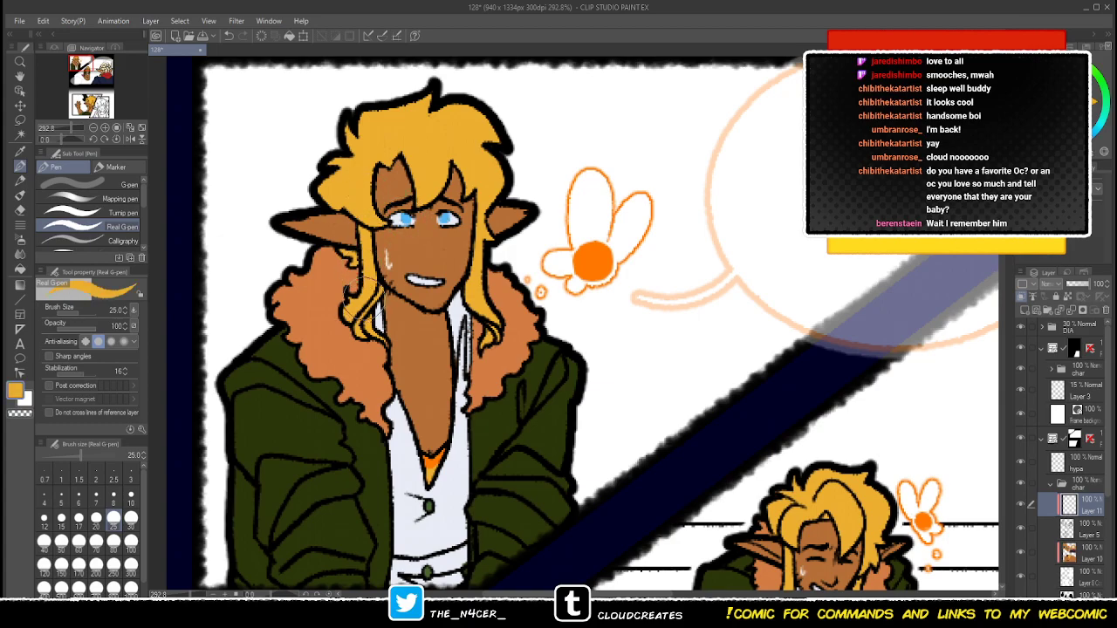
drag(372, 281, 365, 324)
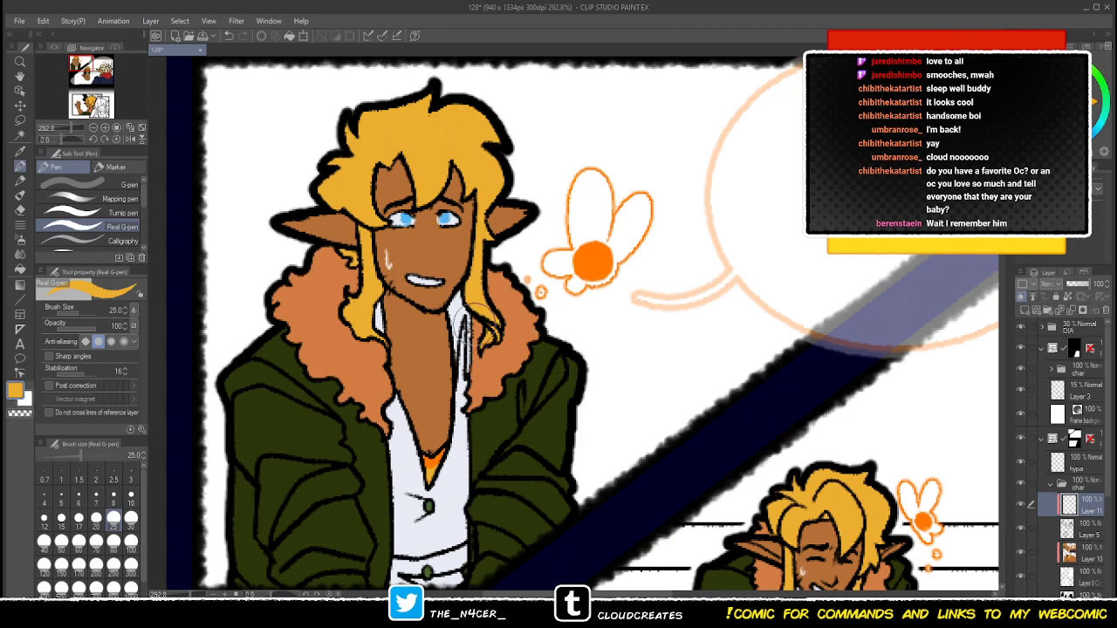
drag(486, 316, 496, 333)
key(x)
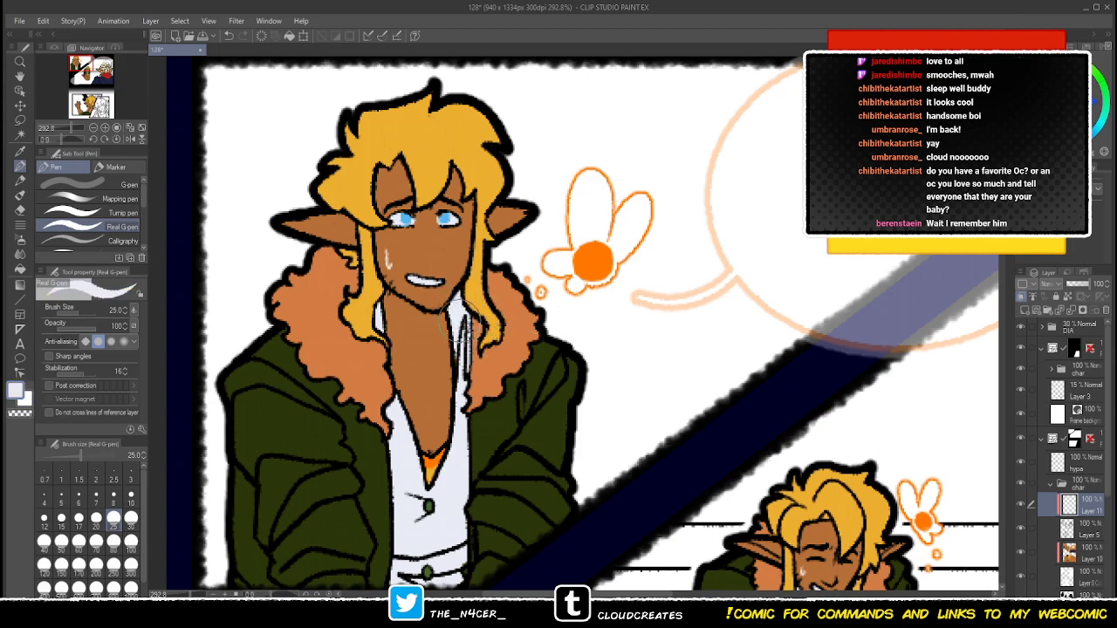
mouse_move(460, 363)
mouse_down()
mouse_move(466, 311)
mouse_move(466, 369)
mouse_up()
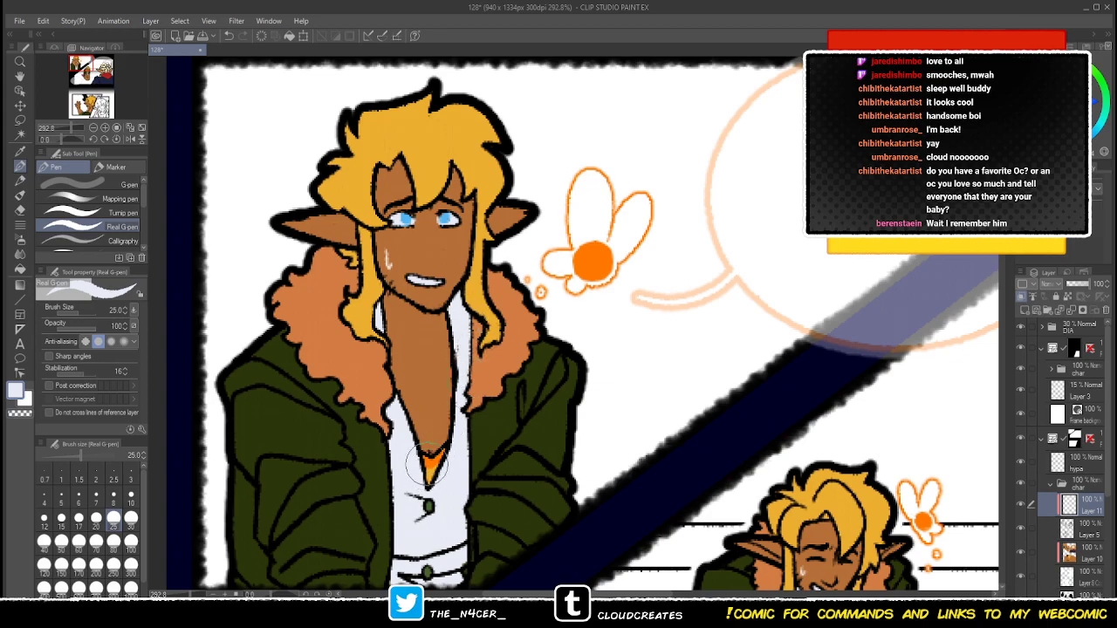
scroll(417, 468, down, 1)
mouse_move(409, 462)
mouse_down()
mouse_move(407, 549)
mouse_move(399, 530)
mouse_move(462, 518)
mouse_move(410, 533)
mouse_move(418, 563)
mouse_move(398, 549)
mouse_move(418, 563)
mouse_move(418, 543)
mouse_move(456, 544)
mouse_move(417, 548)
mouse_up()
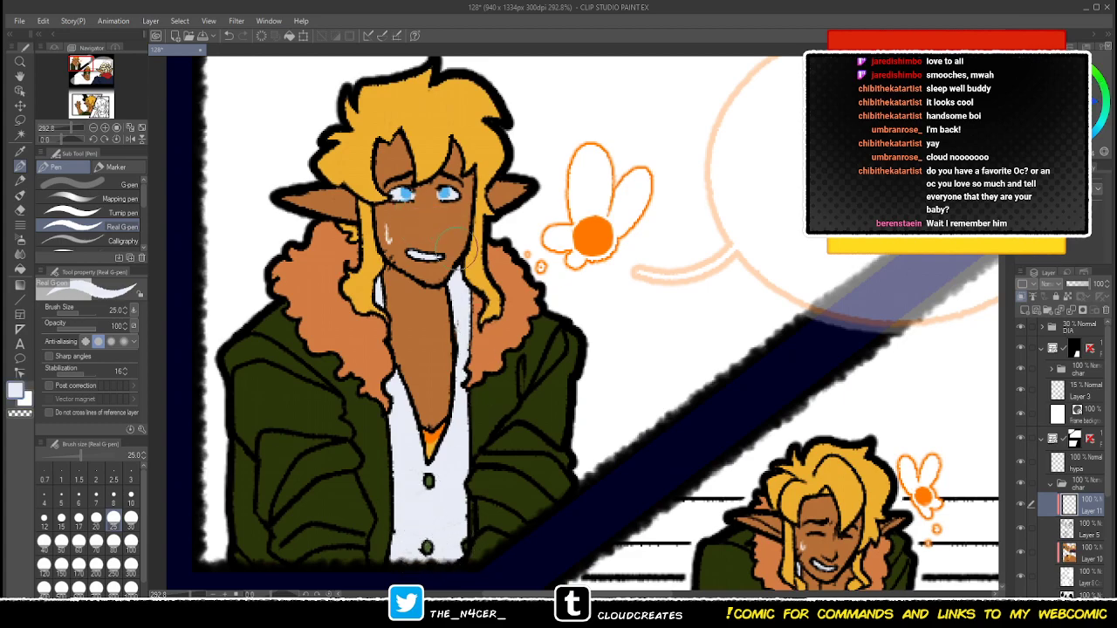
- Cover the inner lines on the kneeling elf's face and ear with skin brown and on the top hair with yellow
alt+click(522, 187)
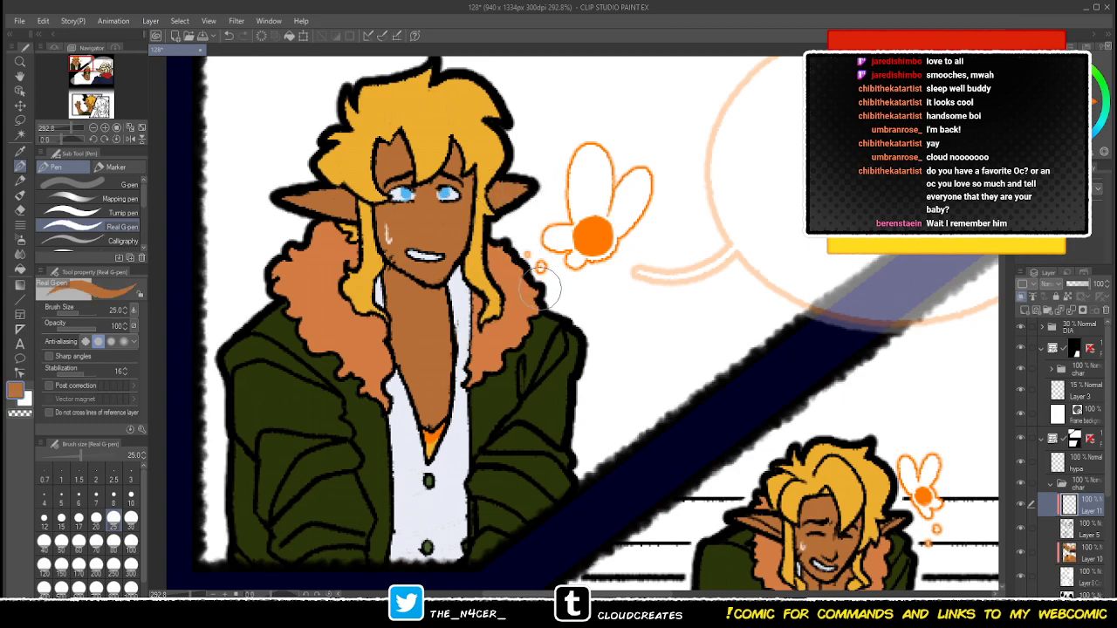
alt+click(403, 202)
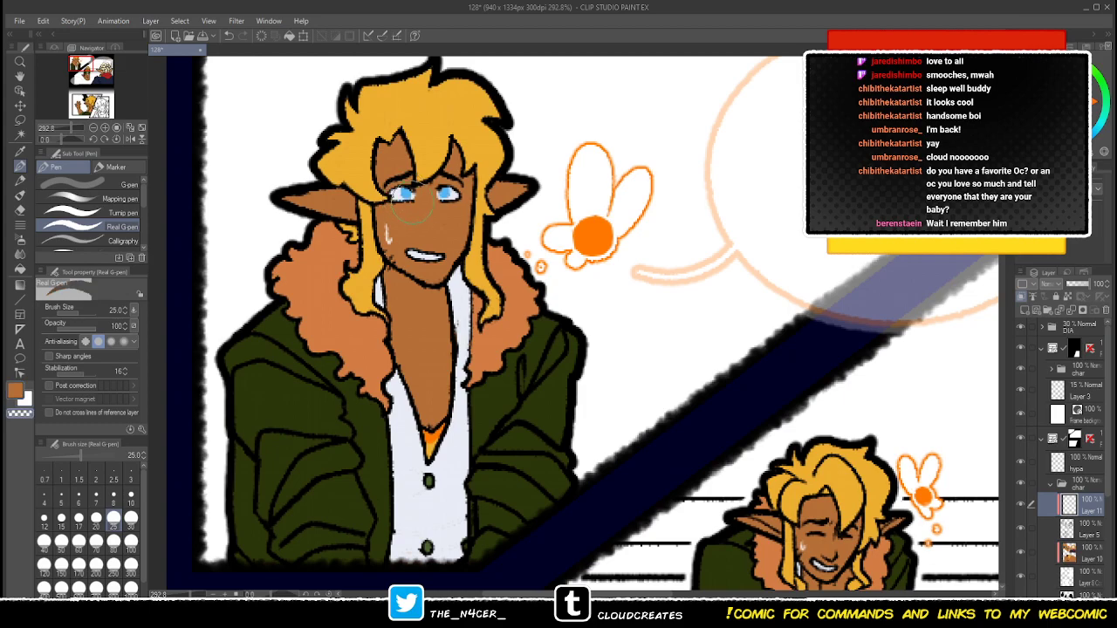
drag(402, 197, 338, 138)
scroll(751, 477, up, 2)
drag(751, 477, 500, 259)
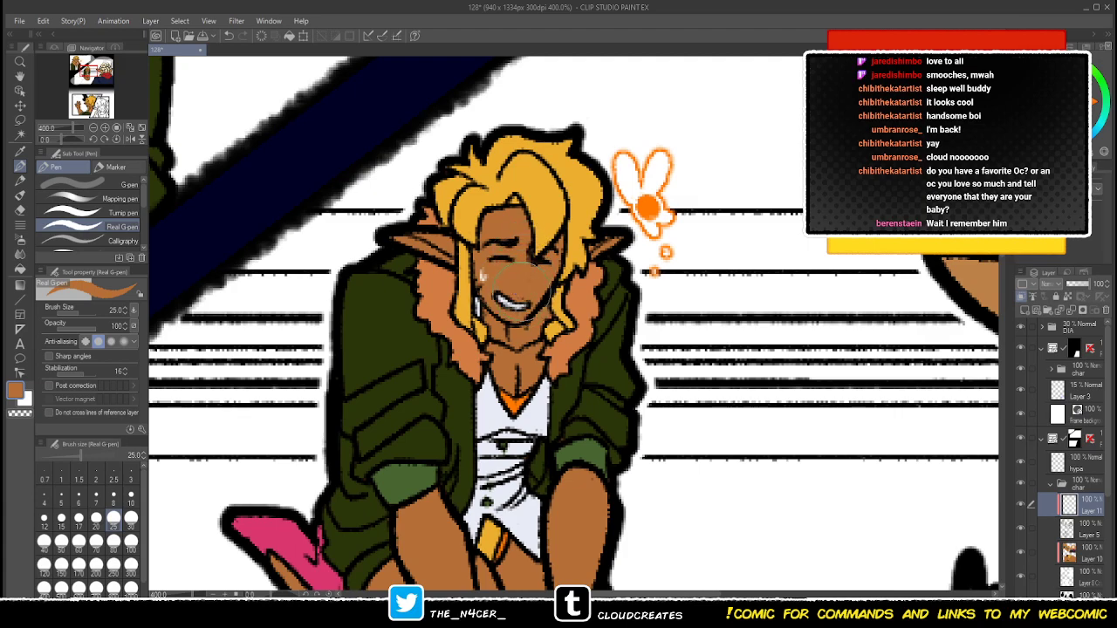
drag(485, 305, 523, 351)
alt+click(550, 207)
mouse_move(568, 215)
mouse_down()
mouse_move(555, 179)
mouse_move(522, 162)
mouse_move(500, 172)
mouse_move(541, 162)
mouse_move(545, 170)
mouse_move(504, 166)
mouse_move(511, 196)
mouse_move(463, 179)
mouse_move(454, 214)
mouse_move(523, 155)
mouse_move(447, 251)
mouse_up()
alt+click(445, 251)
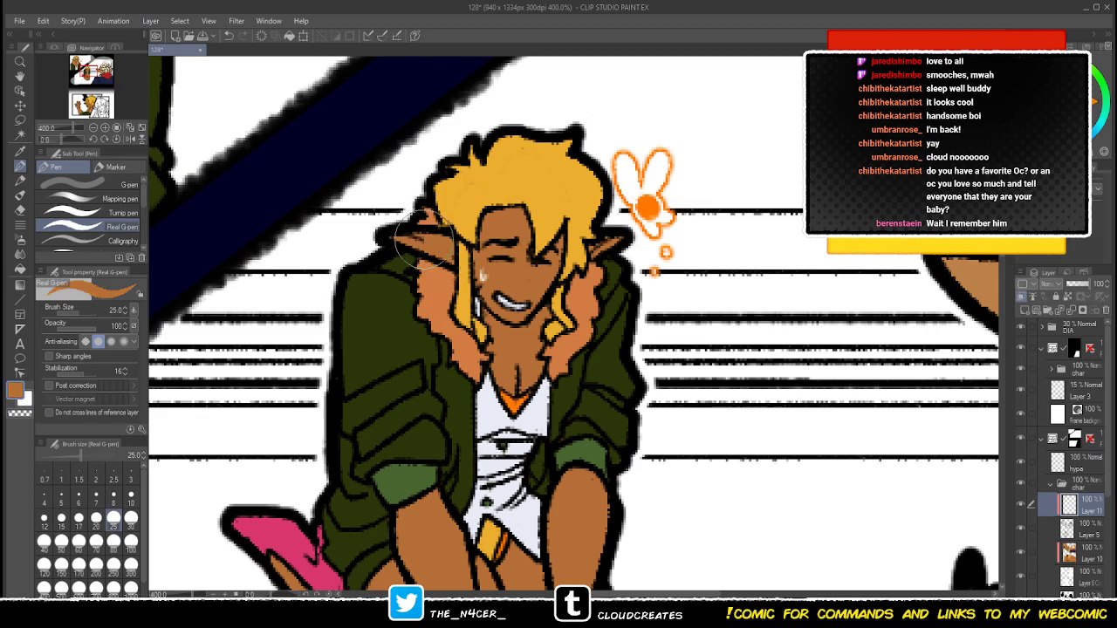
- Paint over the strand lines in the kneeling elf's fringe and side locks with hair yellow
alt+click(457, 269)
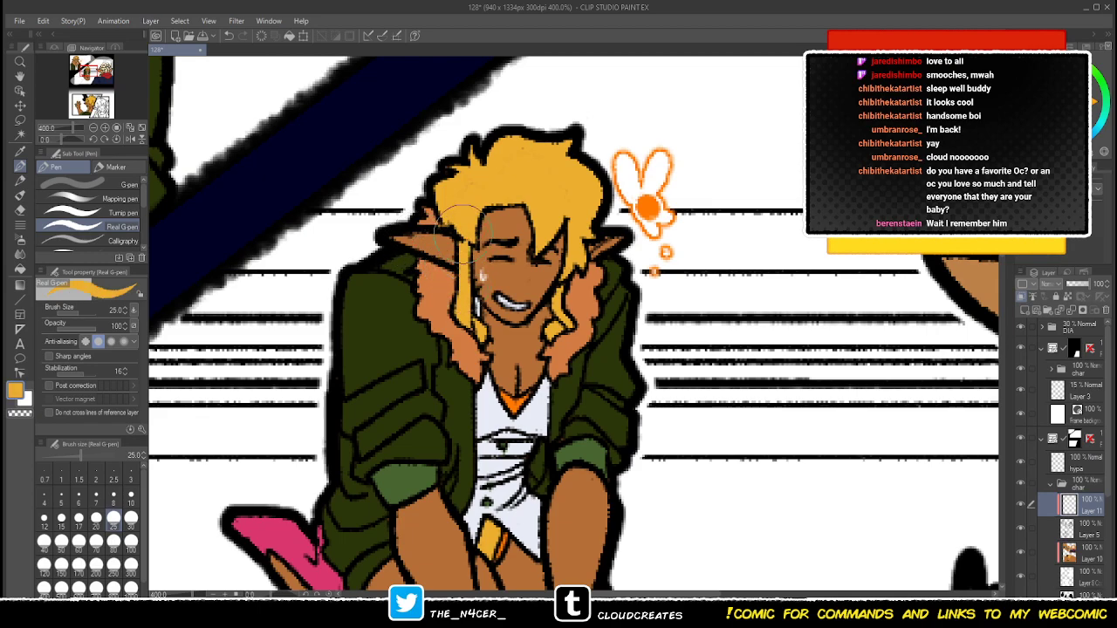
drag(571, 218, 543, 237)
drag(566, 276, 562, 310)
drag(463, 312, 458, 308)
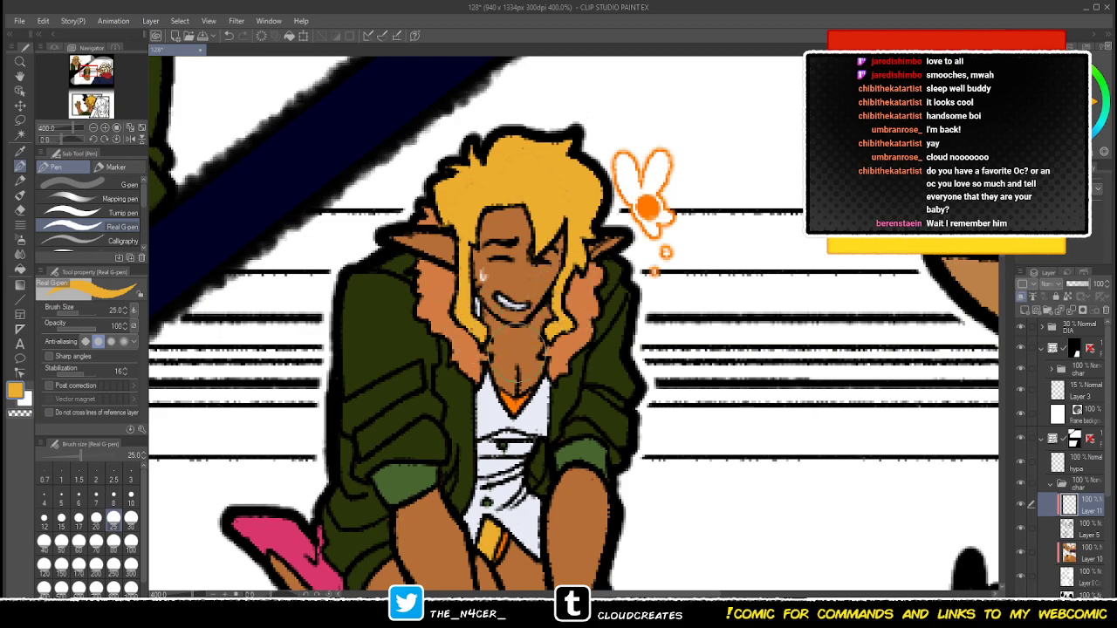
- Cover the fold lines on the kneeling elf's shirt with off-white, leaving the buttons visible
key(x)
mouse_move(500, 432)
mouse_down()
mouse_move(530, 433)
mouse_move(527, 444)
mouse_move(494, 432)
mouse_up()
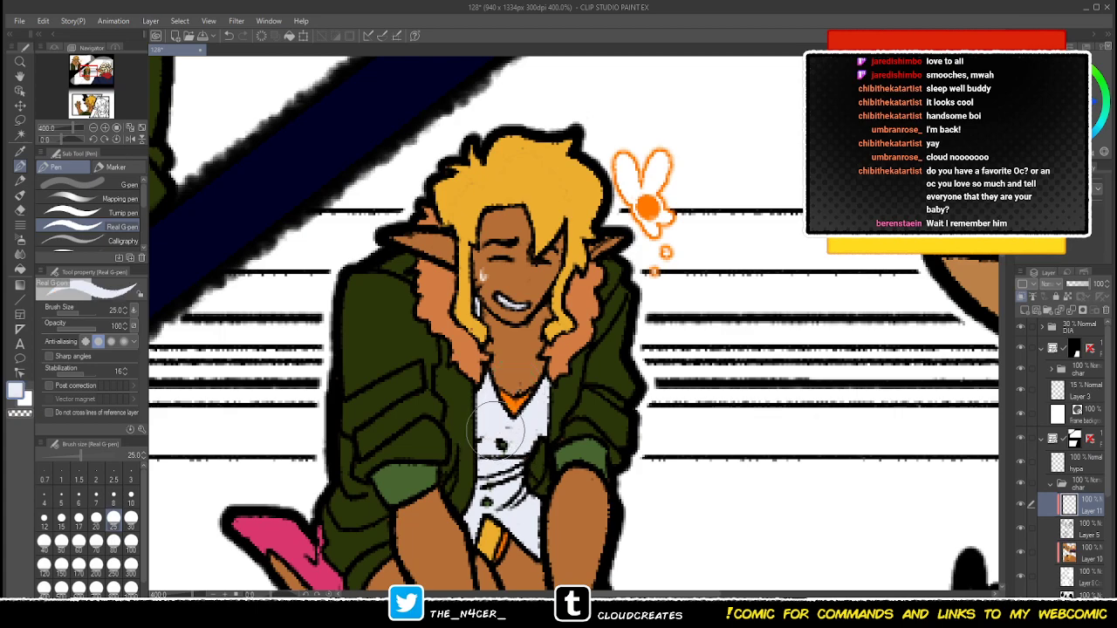
scroll(496, 429, down, 2)
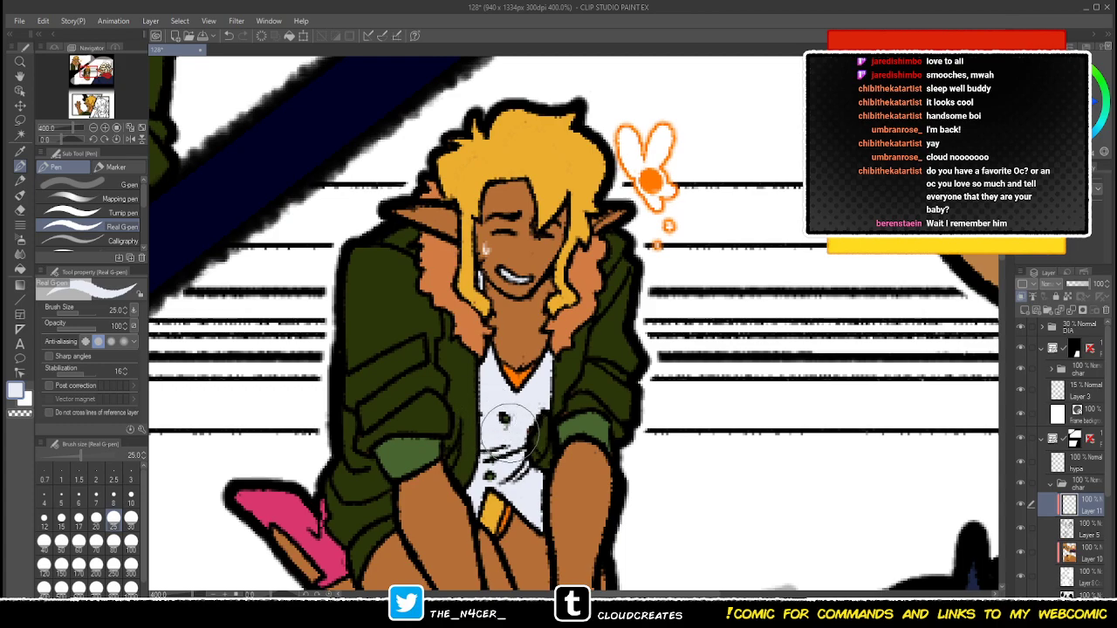
mouse_move(506, 449)
mouse_down()
mouse_move(503, 476)
mouse_move(520, 474)
mouse_move(501, 477)
mouse_move(515, 397)
mouse_move(500, 511)
mouse_up()
alt+click(516, 381)
drag(515, 558, 518, 493)
alt+click(518, 493)
- Merge Layer 10 into the layer beneath it and add a fresh clipped layer above the merged colours
click(1089, 553)
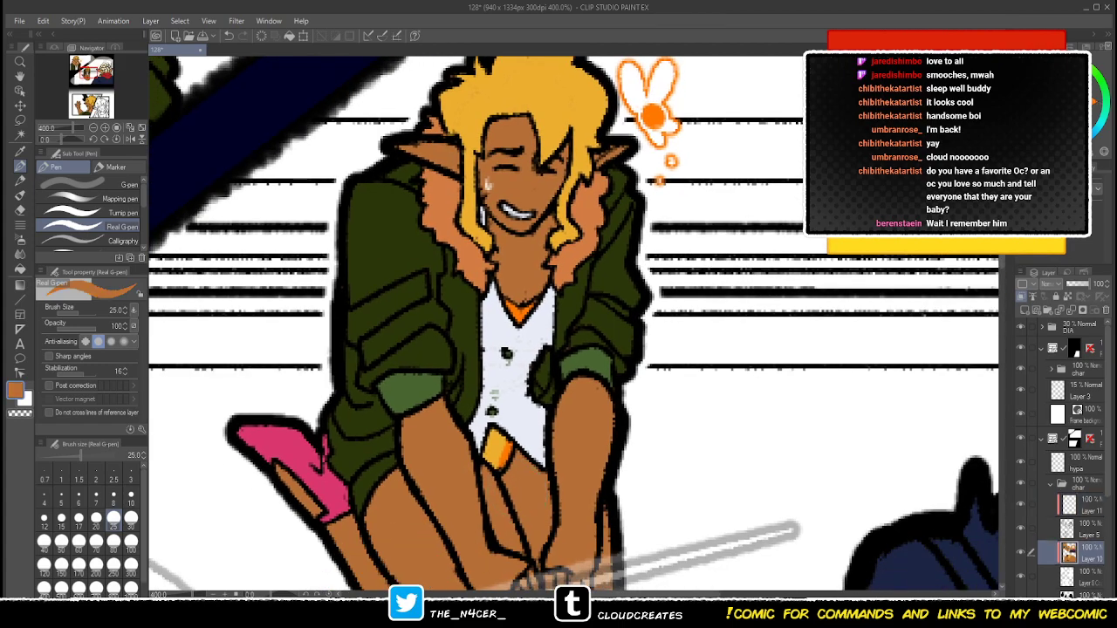
key(ctrl+e)
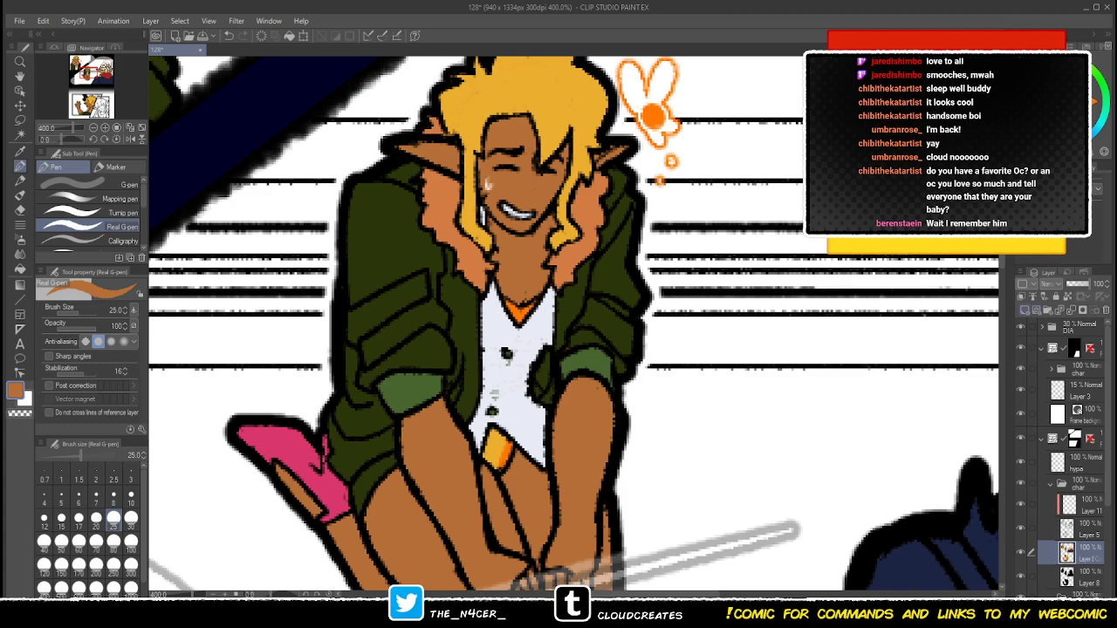
scroll(818, 381, down, 3)
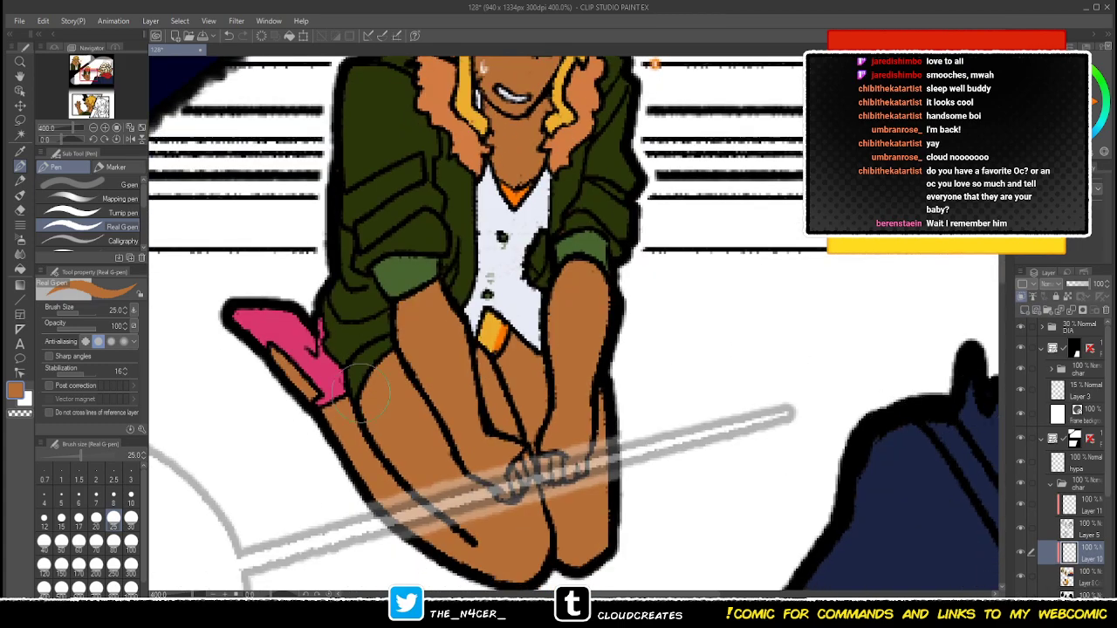
- Set the clipped layer's opacity to 53% and fill the kneeling elf's front thigh, calf and both knees with darker brown tights shading
click(20, 267)
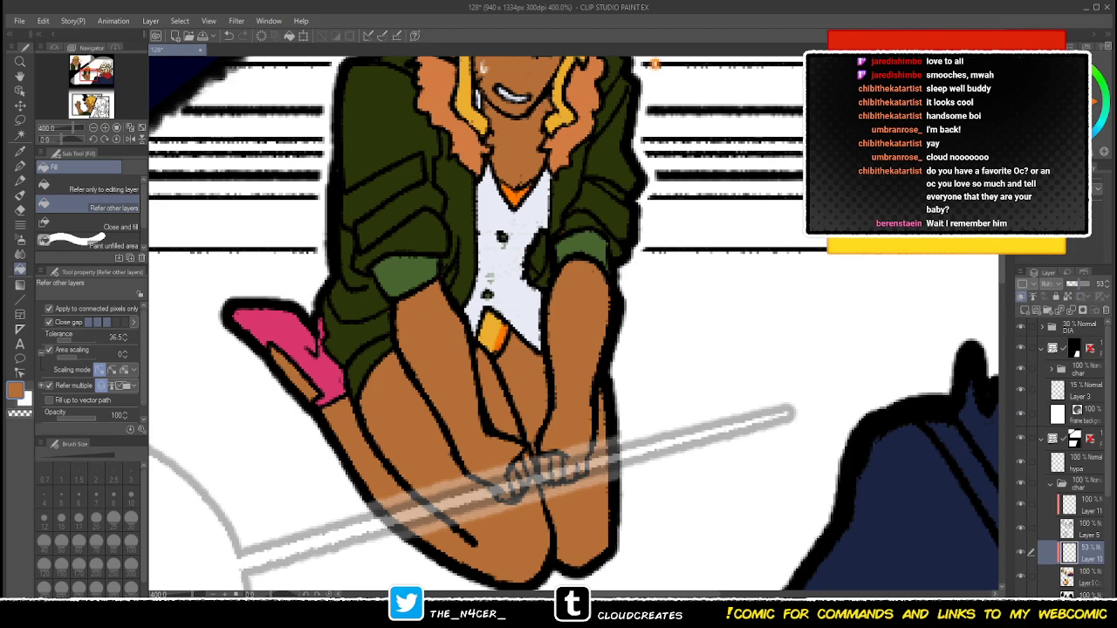
click(421, 427)
click(367, 472)
click(484, 551)
key(p)
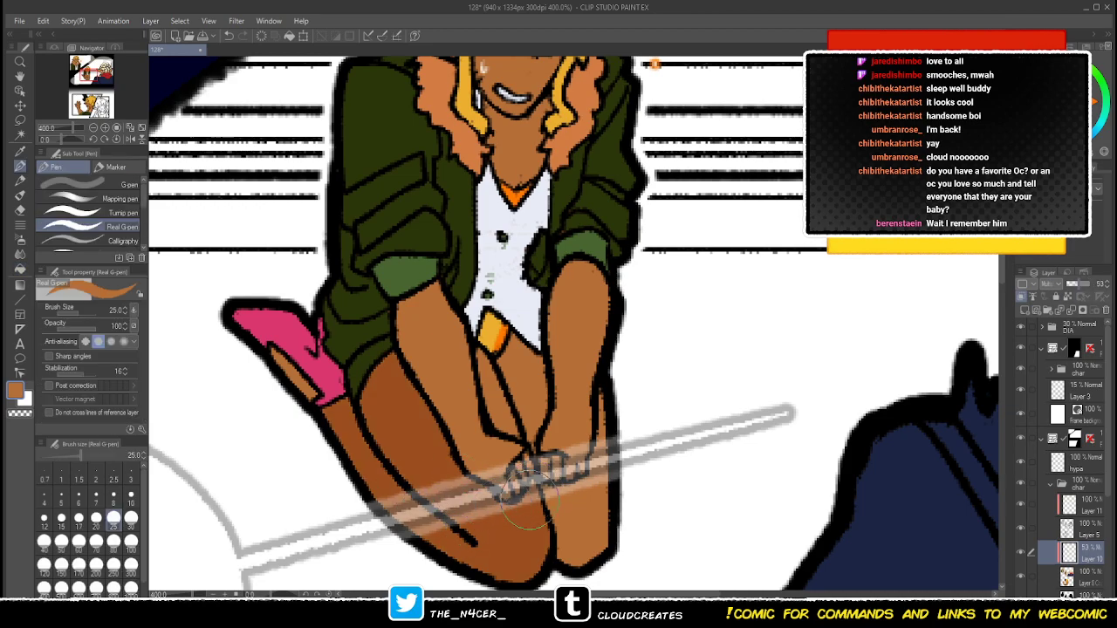
key(g)
key(p)
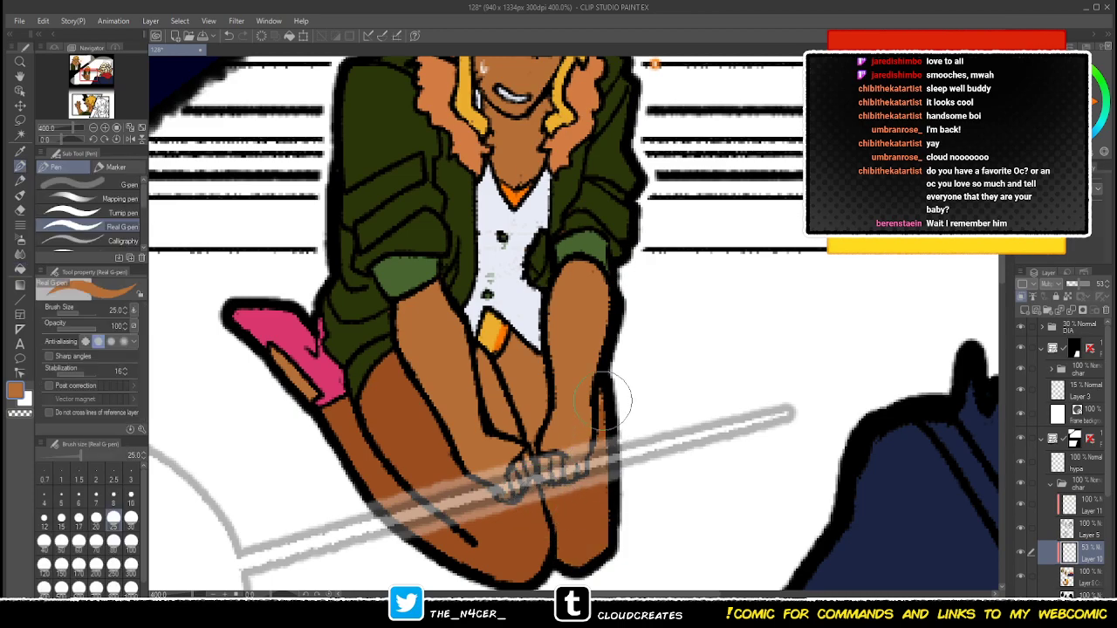
- Fill the kneeling elf's remaining leg areas between the arms and in the shoe opening with the same brown shading
key(g)
click(525, 383)
click(497, 401)
key(p)
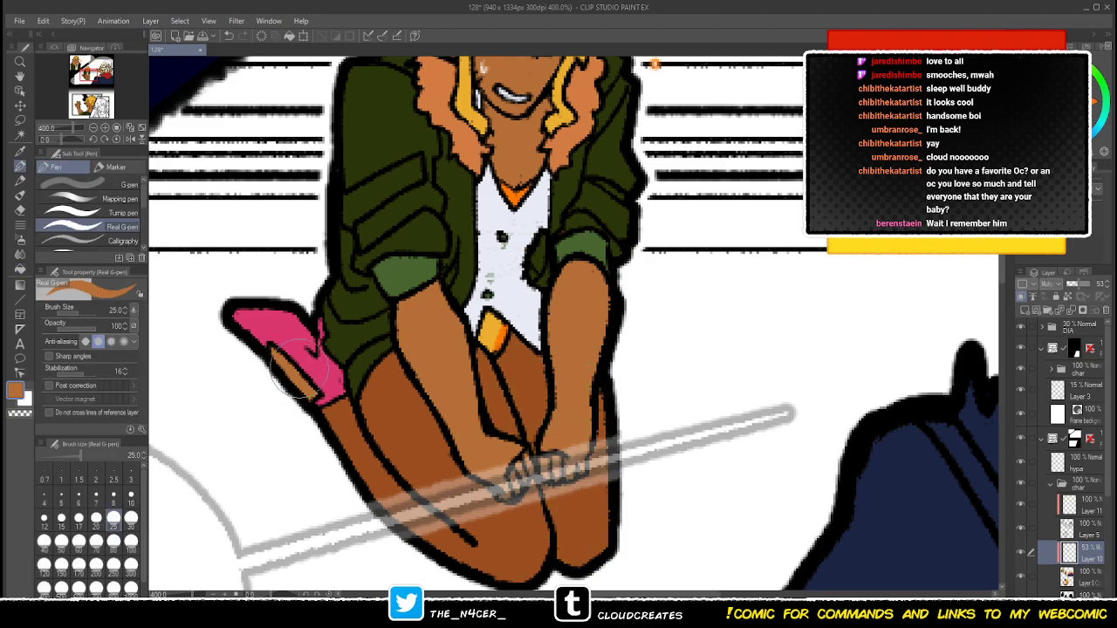
key(g)
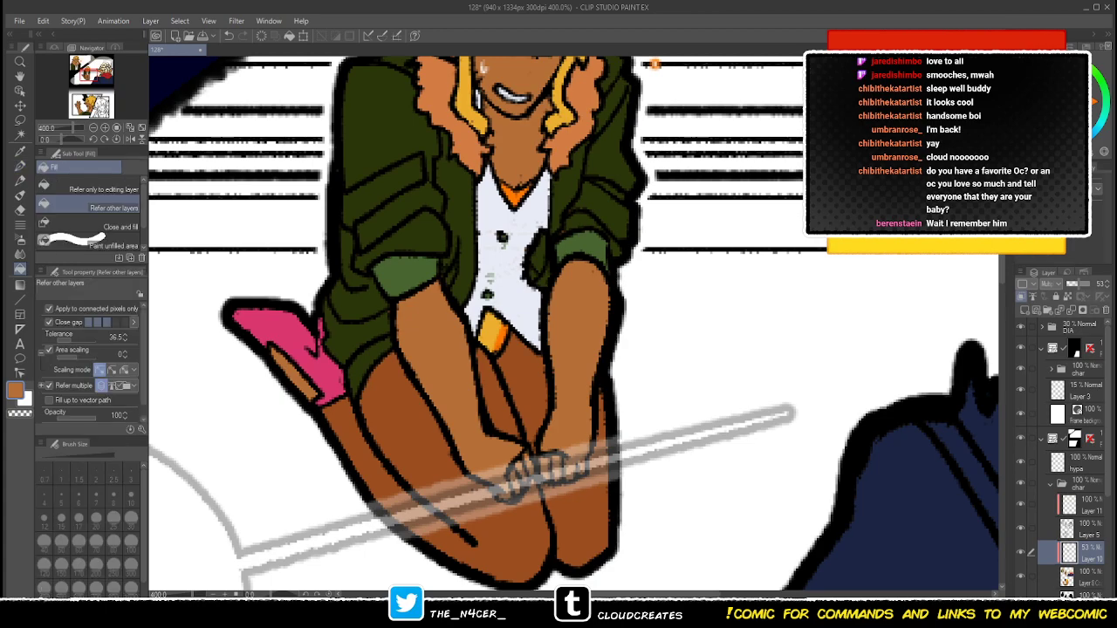
click(294, 373)
- Look over the page's panels and return to the kneeling elf to check the leg shading
scroll(488, 288, down, 1)
drag(366, 157, 546, 241)
scroll(590, 369, down, 2)
drag(568, 583, 538, 61)
scroll(539, 347, down, 5)
drag(603, 515, 452, 154)
drag(524, 74, 511, 585)
drag(510, 219, 523, 452)
scroll(523, 452, up, 1)
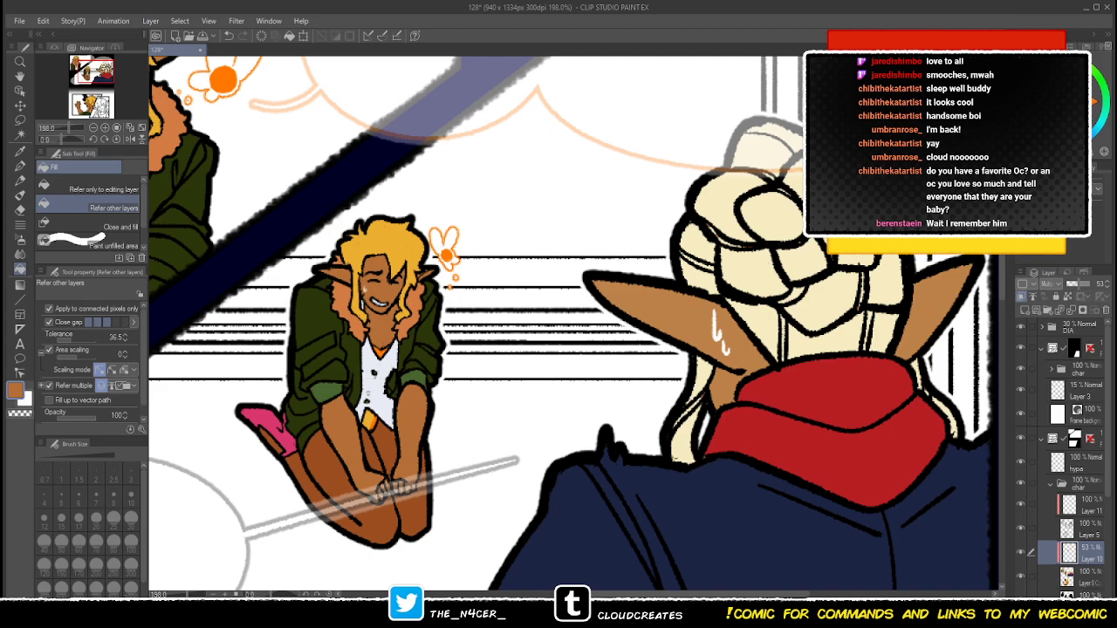
scroll(554, 467, up, 1)
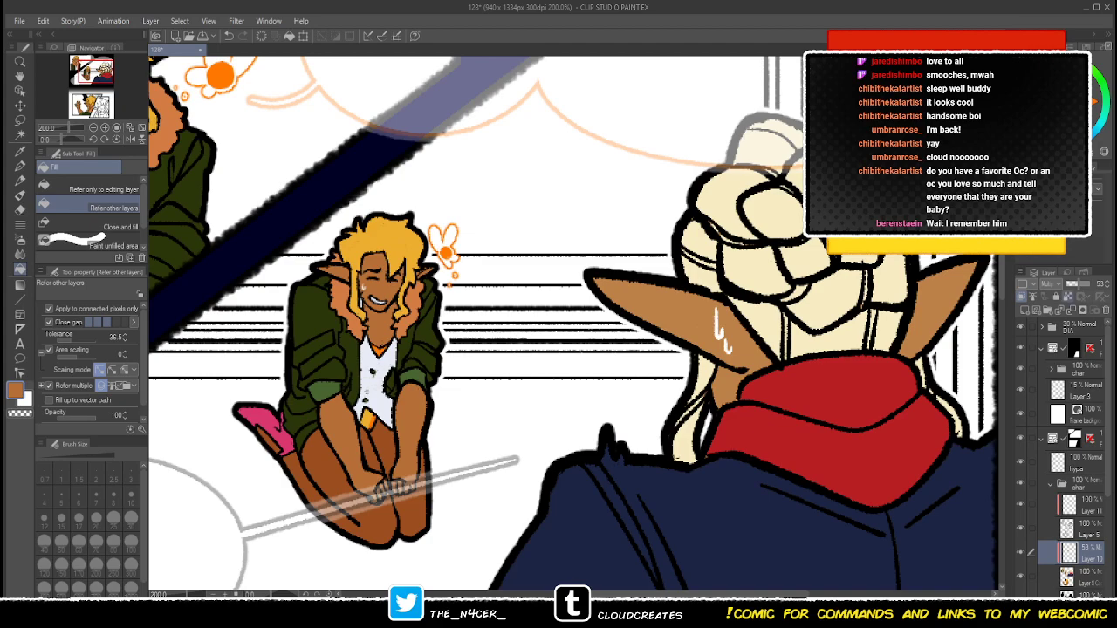
- Duplicate the leg shading layer and give the copy a tone effect with a fine diagonal line pattern
key(ctrl+v)
click(1047, 179)
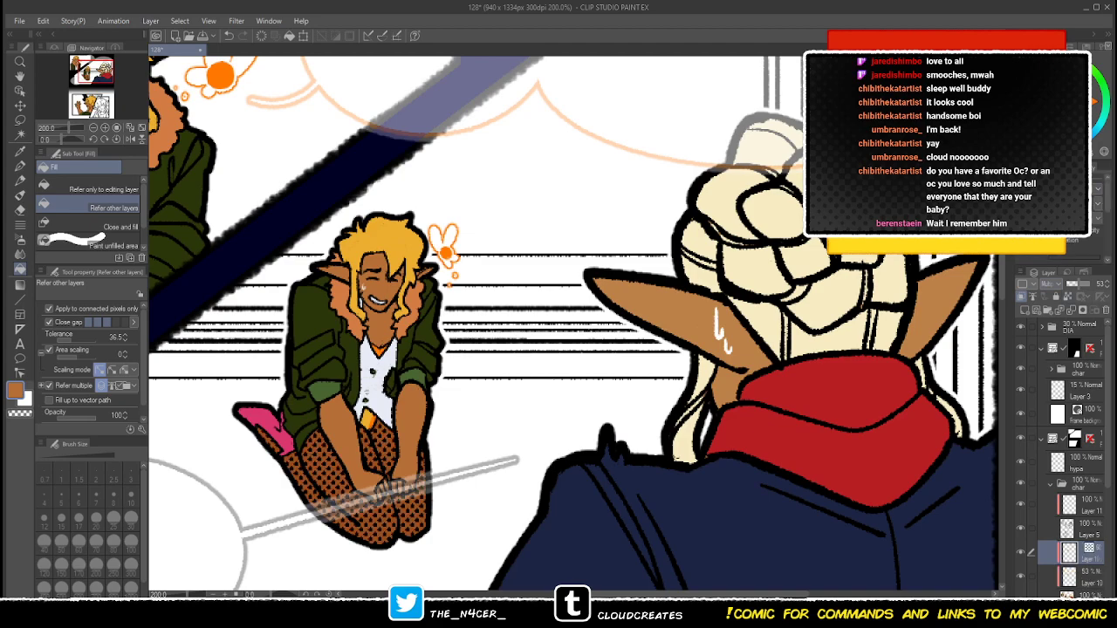
click(1082, 210)
click(1098, 189)
click(1082, 227)
scroll(1082, 218, down, 3)
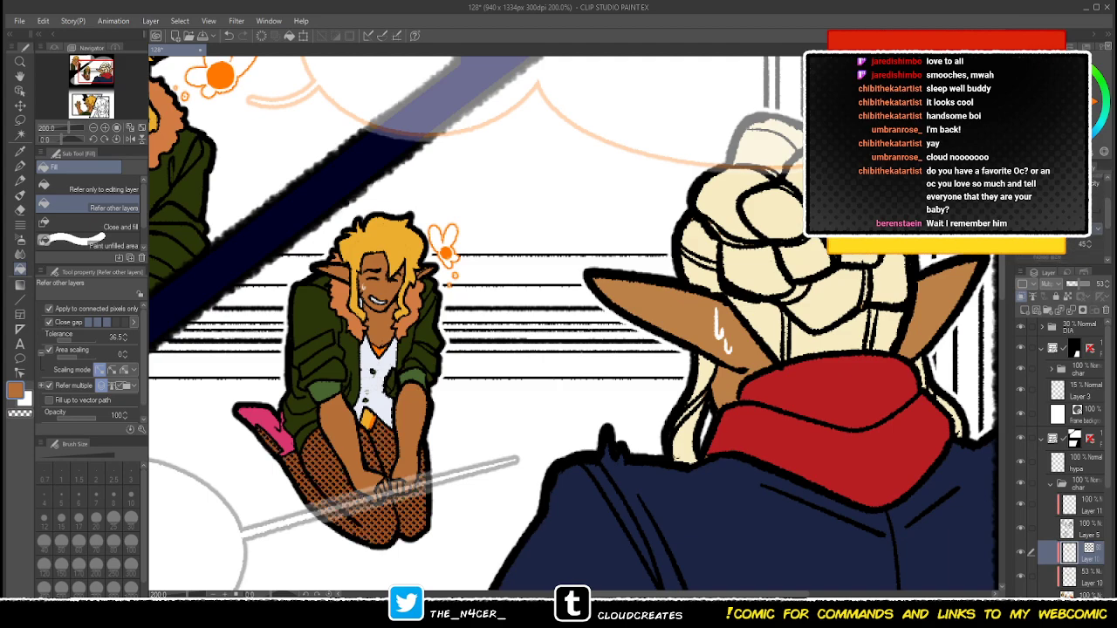
click(1082, 228)
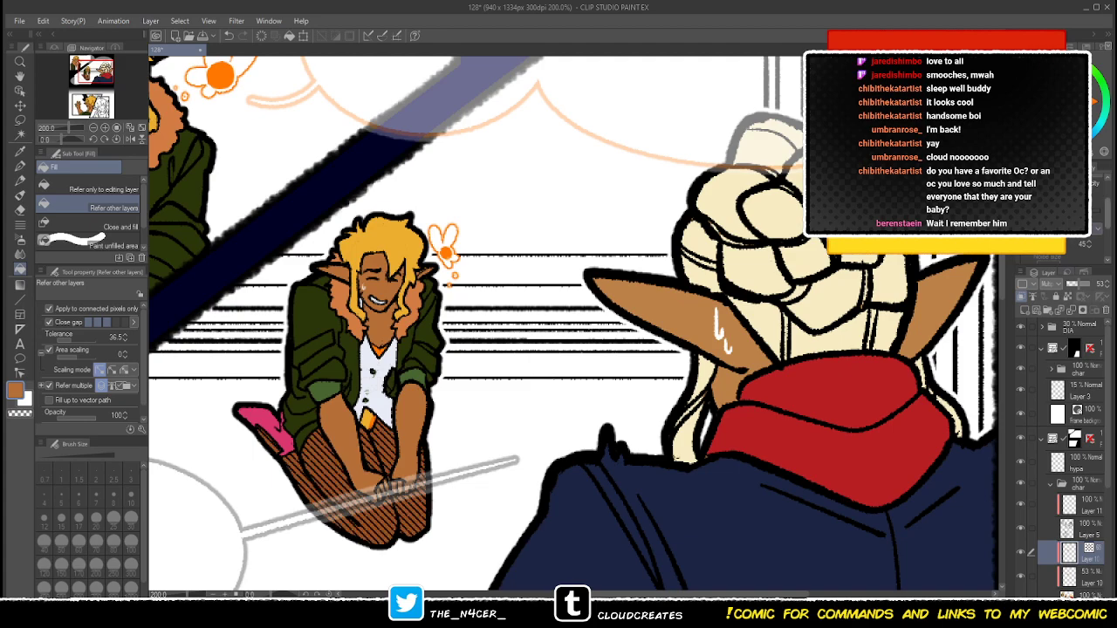
scroll(1082, 218, up, 3)
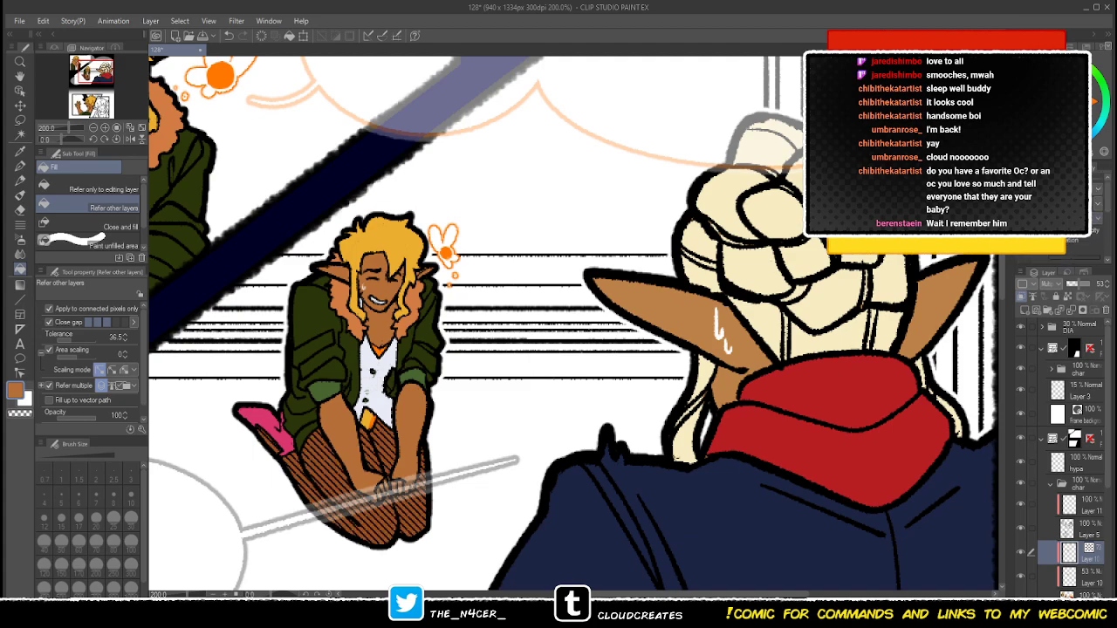
drag(1108, 198, 1108, 223)
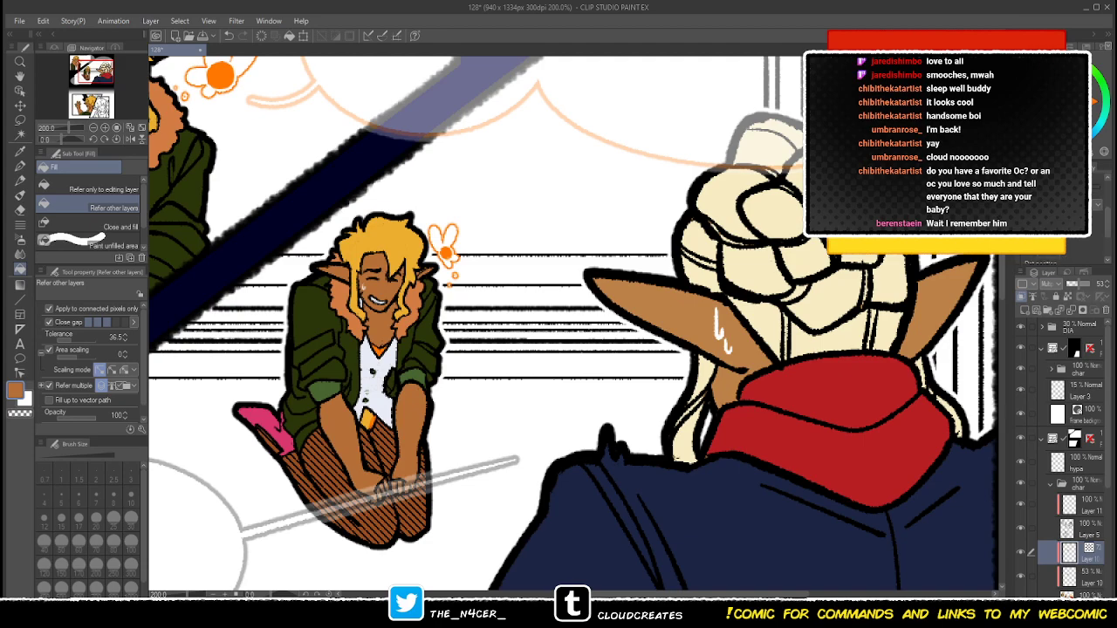
- Rasterize and soften the striped copy, merging it with the leg shading into the character colours layer
key(ctrl+z)
click(1079, 283)
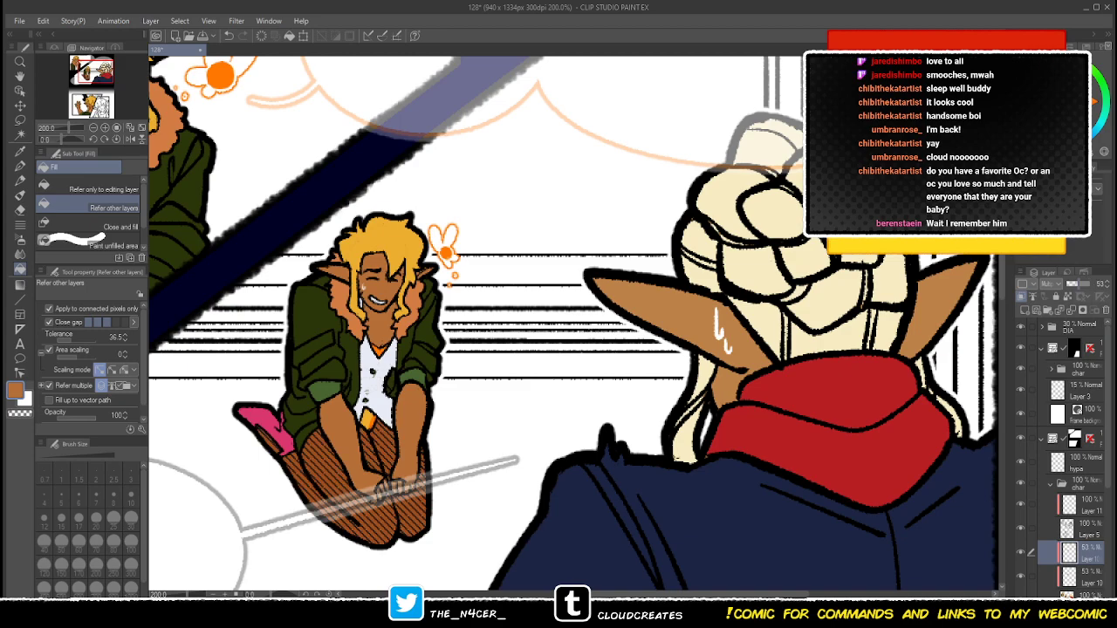
drag(1078, 284, 1073, 283)
key(ctrl+e)
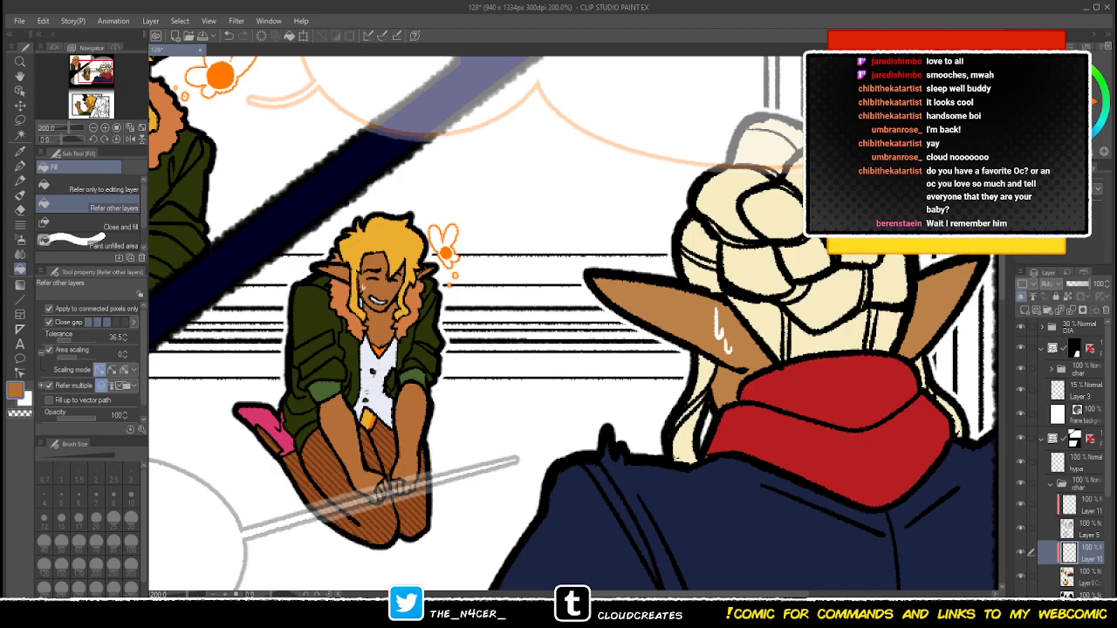
key(ctrl+e)
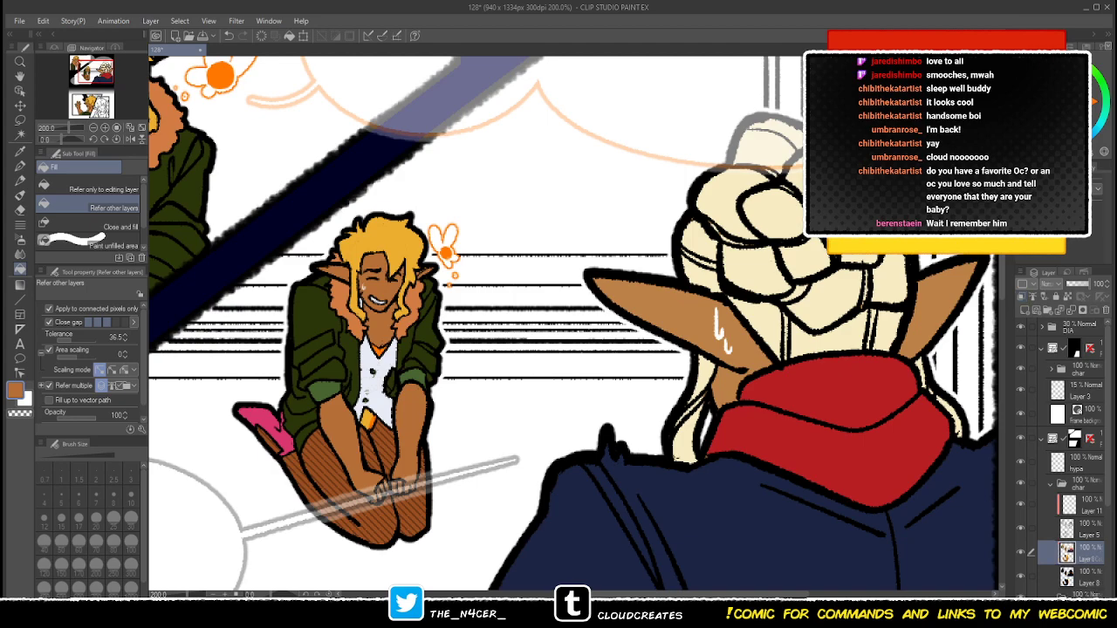
- Clean the stray specks off the kneeling elf's shirt on the character colours layer with the shirt's off-white
drag(541, 323, 597, 303)
click(1087, 577)
click(1088, 553)
scroll(568, 444, up, 5)
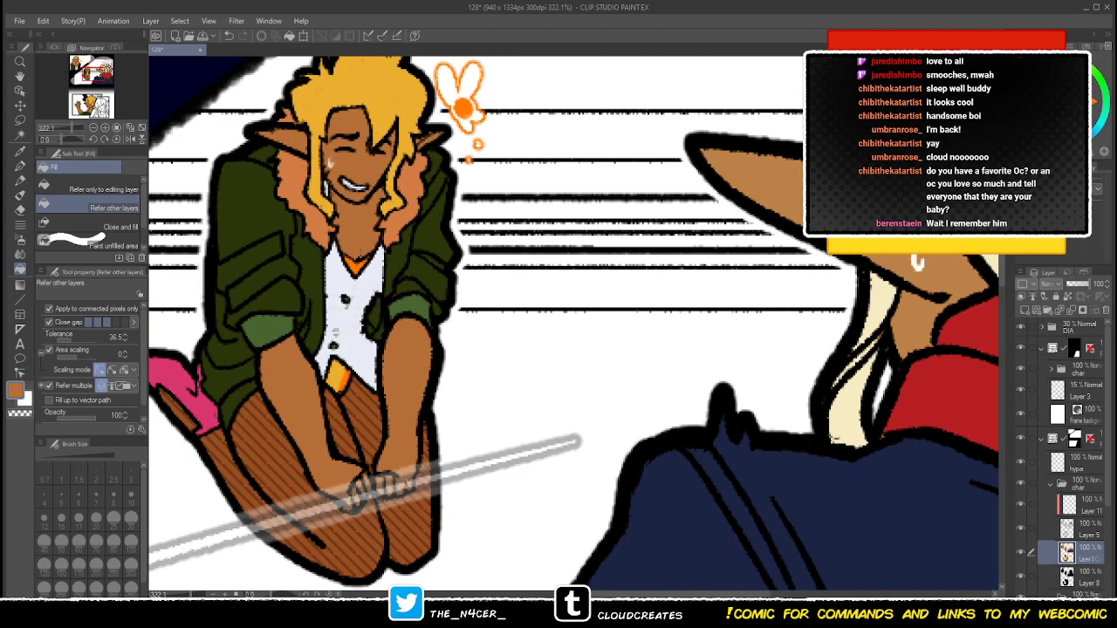
key(p)
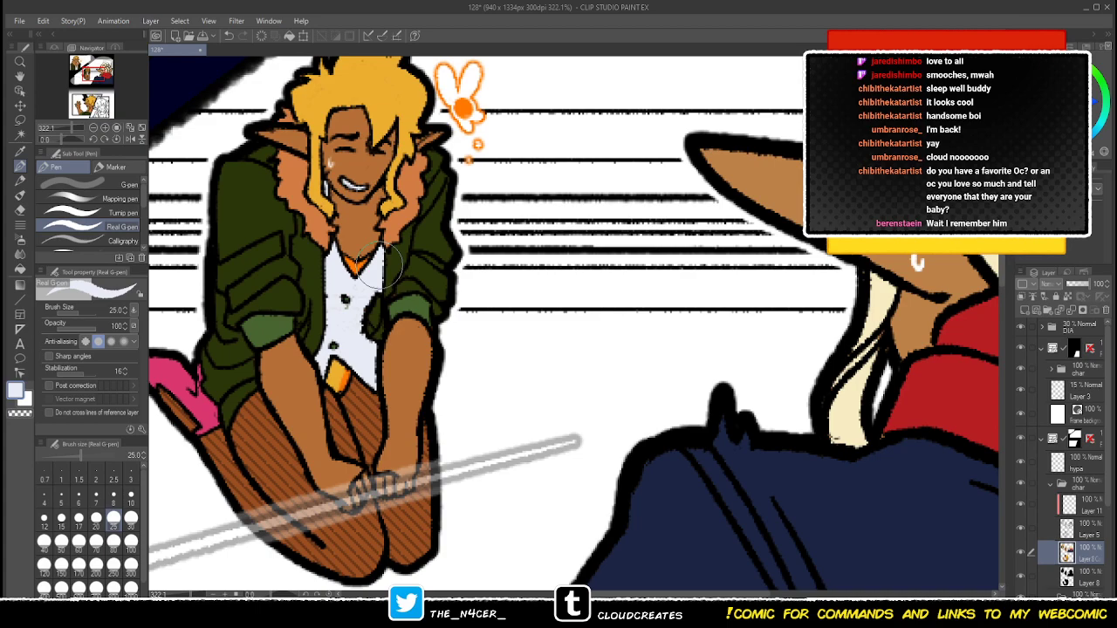
scroll(381, 264, down, 5)
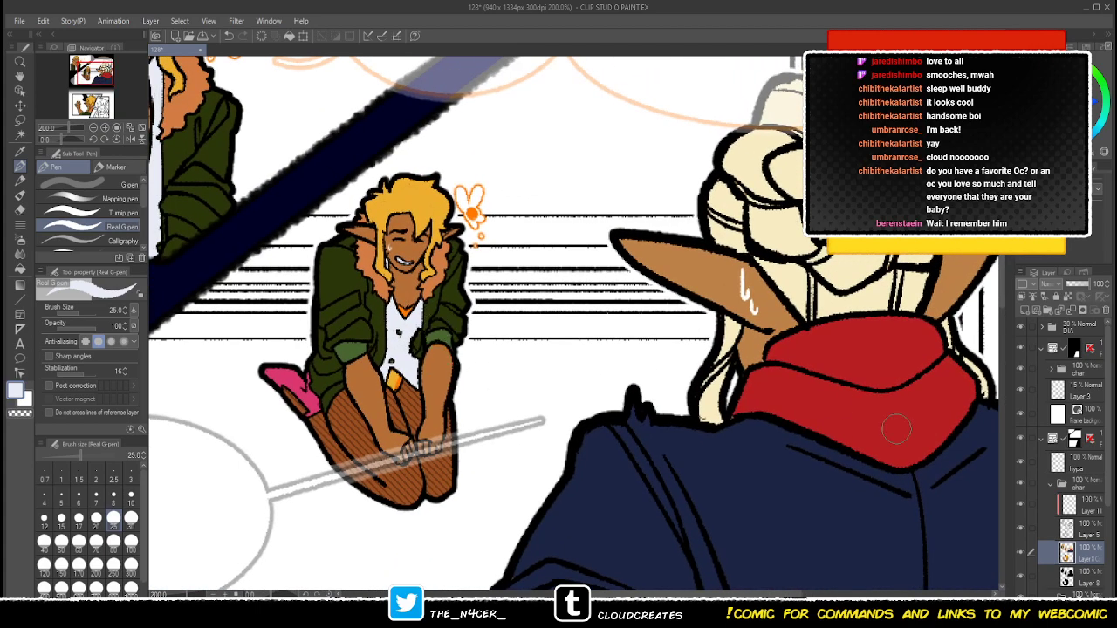
- On Layer 11, cover the inner lines of the kneeling elf's shoe with its pink and of the legs with the tights' brown
click(1082, 504)
drag(376, 400, 416, 425)
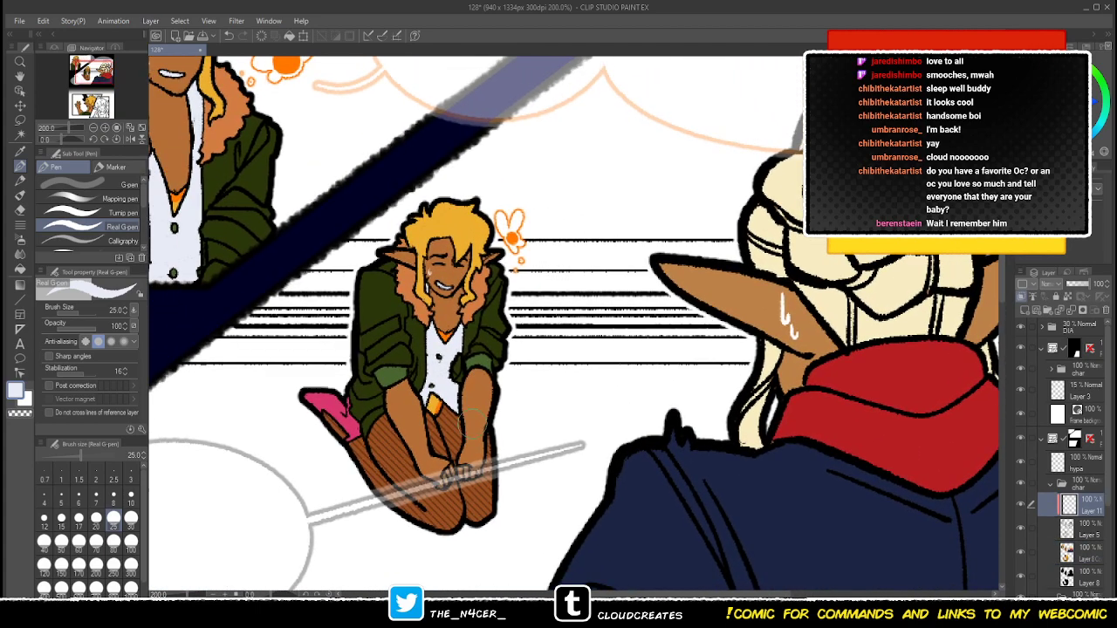
scroll(416, 425, up, 5)
drag(294, 405, 297, 407)
alt+click(300, 406)
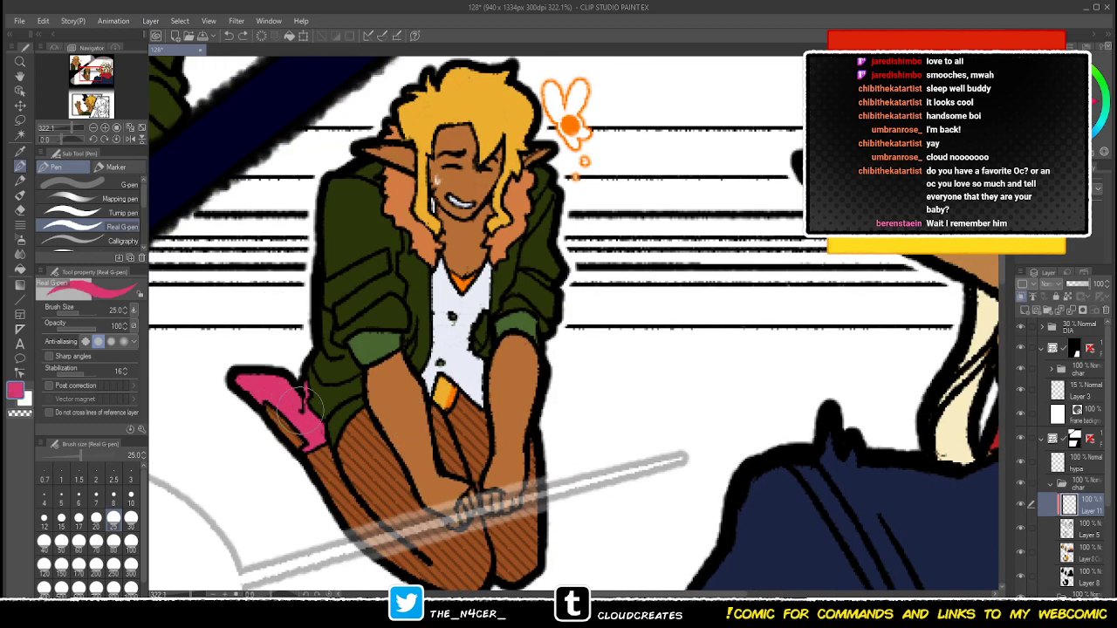
mouse_move(384, 461)
mouse_down()
mouse_move(323, 431)
mouse_move(410, 523)
mouse_up()
alt+click(360, 460)
mouse_move(448, 394)
mouse_down()
mouse_move(433, 388)
mouse_move(453, 430)
mouse_up()
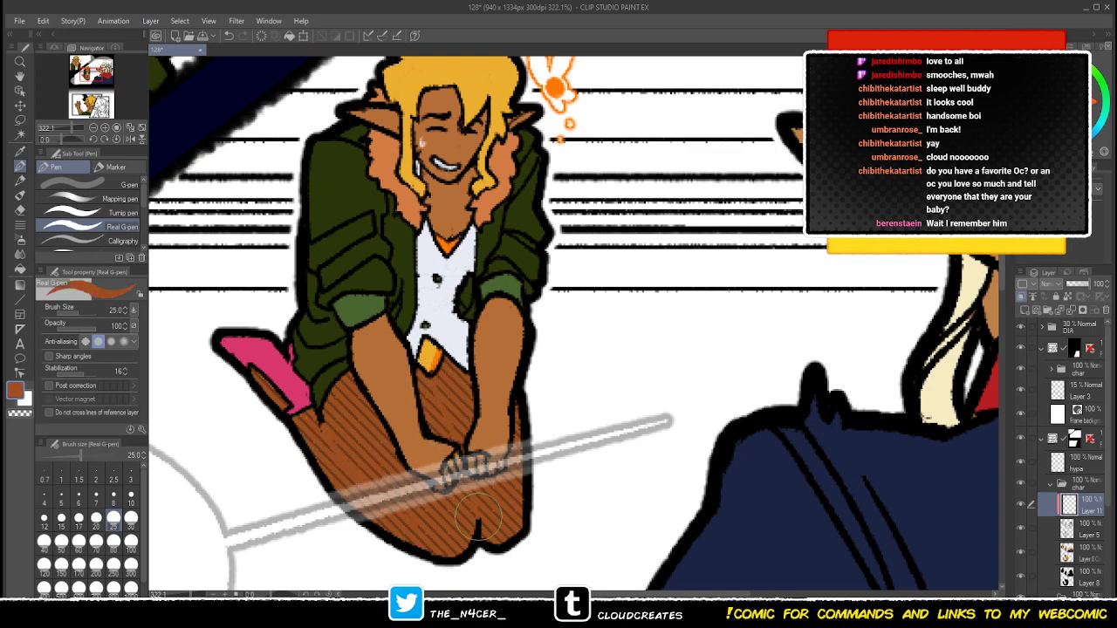
- Cover the finger lines on the kneeling elf's clasped hands with skin brown
alt+click(449, 460)
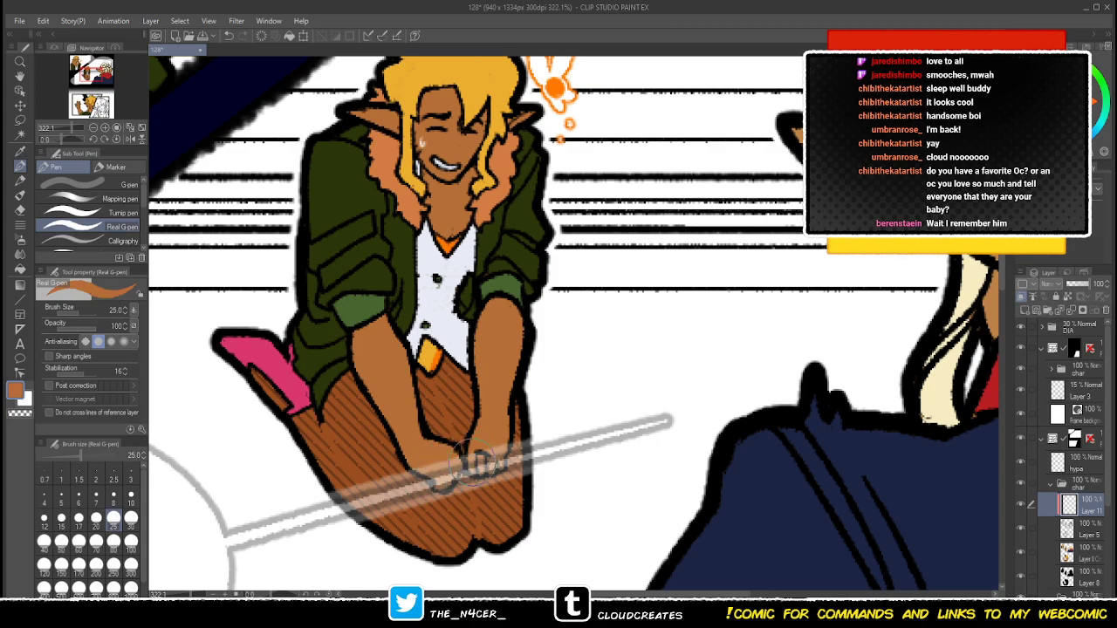
scroll(486, 410, up, 3)
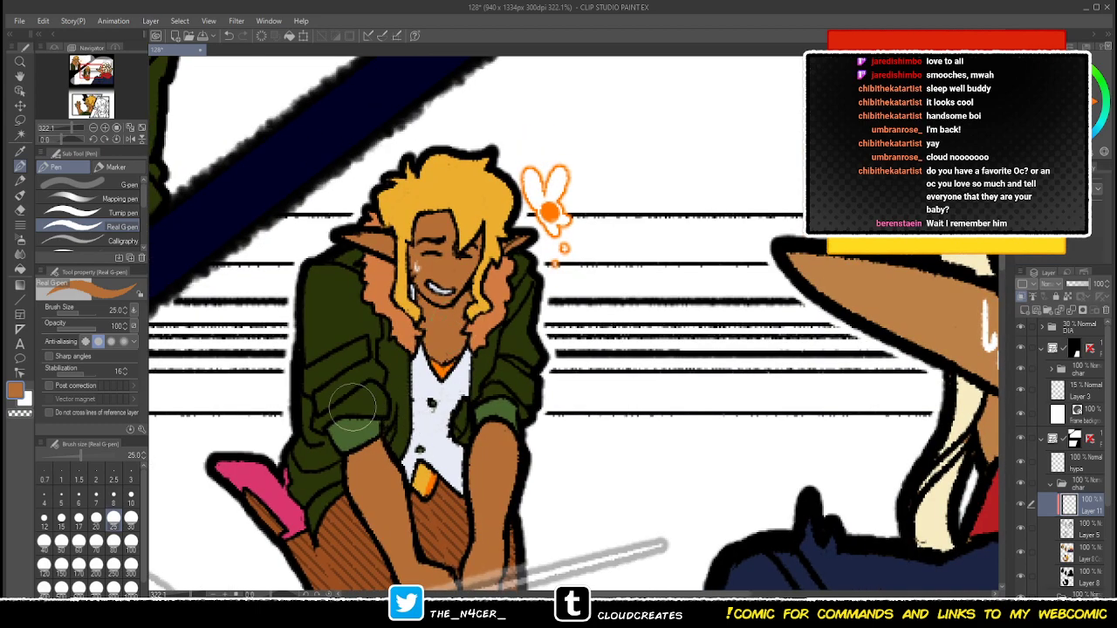
mouse_move(685, 429)
mouse_down()
mouse_move(551, 358)
mouse_move(493, 312)
mouse_up()
scroll(494, 311, down, 2)
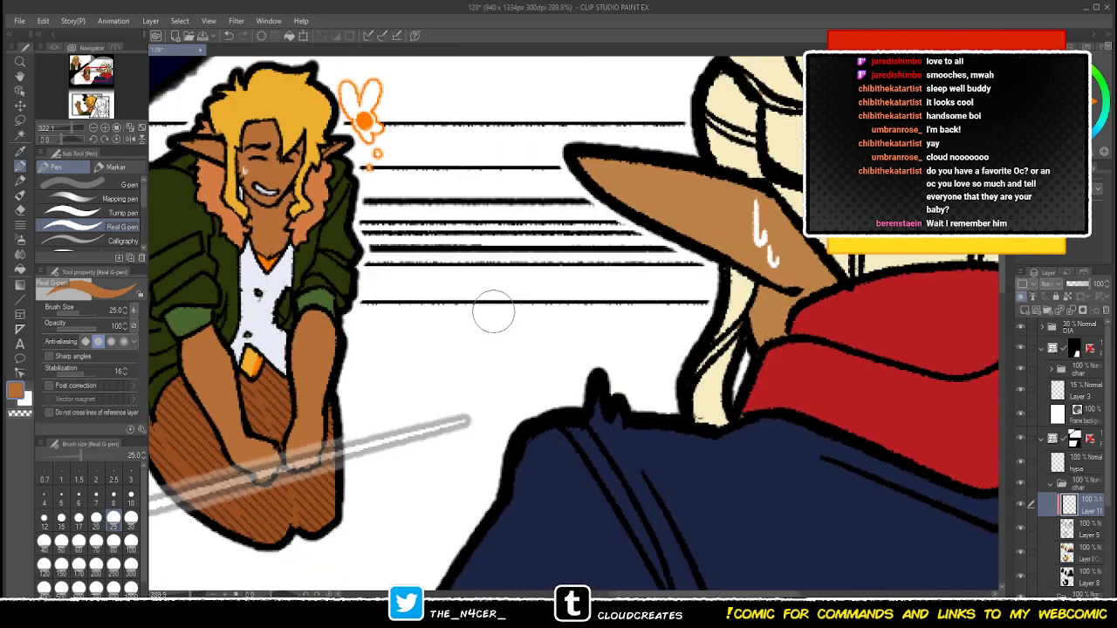
- Cover the braid lines in the pale-haired elf's updo with the hair's cream colour
drag(631, 281, 329, 376)
drag(477, 328, 465, 352)
alt+click(472, 283)
mouse_move(423, 269)
mouse_down()
mouse_move(384, 245)
mouse_move(399, 269)
mouse_move(415, 264)
mouse_move(441, 280)
mouse_move(410, 204)
mouse_move(471, 245)
mouse_move(481, 203)
mouse_move(468, 146)
mouse_move(454, 139)
mouse_move(503, 159)
mouse_move(472, 94)
mouse_move(562, 117)
mouse_move(498, 148)
mouse_move(479, 133)
mouse_move(540, 143)
mouse_move(545, 114)
mouse_move(570, 146)
mouse_move(635, 149)
mouse_move(630, 137)
mouse_move(641, 148)
mouse_move(641, 123)
mouse_move(640, 162)
mouse_move(617, 155)
mouse_move(677, 214)
mouse_move(664, 231)
mouse_move(676, 212)
mouse_move(592, 168)
mouse_move(605, 189)
mouse_move(551, 206)
mouse_move(565, 204)
mouse_move(443, 207)
mouse_move(528, 190)
mouse_move(490, 235)
mouse_move(574, 218)
mouse_move(524, 239)
mouse_move(542, 280)
mouse_move(550, 269)
mouse_move(474, 303)
mouse_move(517, 316)
mouse_move(450, 279)
mouse_move(434, 290)
mouse_move(444, 303)
mouse_move(424, 291)
mouse_move(450, 309)
mouse_move(442, 304)
mouse_move(451, 298)
mouse_move(503, 348)
mouse_move(513, 388)
mouse_move(516, 327)
mouse_move(568, 331)
mouse_move(528, 303)
mouse_move(555, 344)
mouse_move(584, 240)
mouse_move(635, 232)
mouse_move(650, 261)
mouse_move(673, 234)
mouse_move(652, 311)
mouse_move(569, 353)
mouse_move(603, 357)
mouse_move(613, 299)
mouse_move(410, 441)
mouse_move(373, 496)
mouse_move(401, 429)
mouse_up()
drag(544, 423, 534, 387)
- Cover the fold lines on the pale-haired elf's scarf with red and the inner ear and neck lines with skin brown
alt+click(522, 384)
alt+click(425, 380)
mouse_move(435, 370)
mouse_down()
mouse_move(450, 368)
mouse_move(421, 367)
mouse_up()
alt+click(480, 399)
mouse_move(454, 406)
mouse_down()
mouse_move(450, 414)
mouse_move(594, 445)
mouse_move(676, 410)
mouse_move(623, 365)
mouse_up()
- Cover the lines in the pale-haired elf's side locks with cream and clean stray specks from the hair on the colours layer
alt+click(600, 327)
mouse_move(689, 384)
mouse_down()
mouse_move(716, 418)
mouse_move(730, 456)
mouse_move(712, 409)
mouse_up()
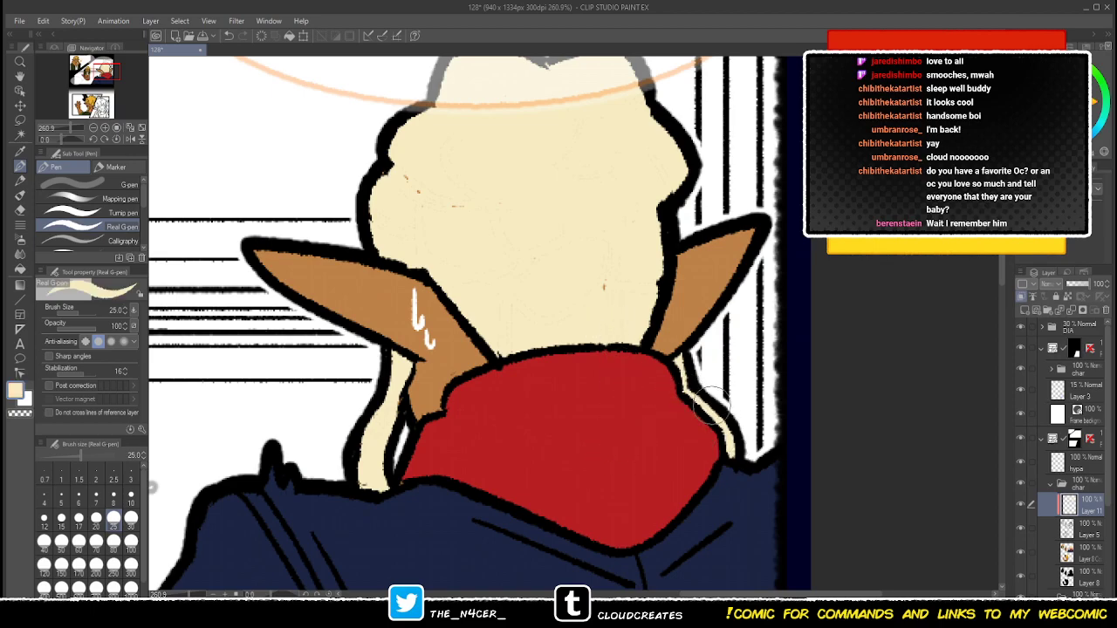
scroll(668, 359, up, 2)
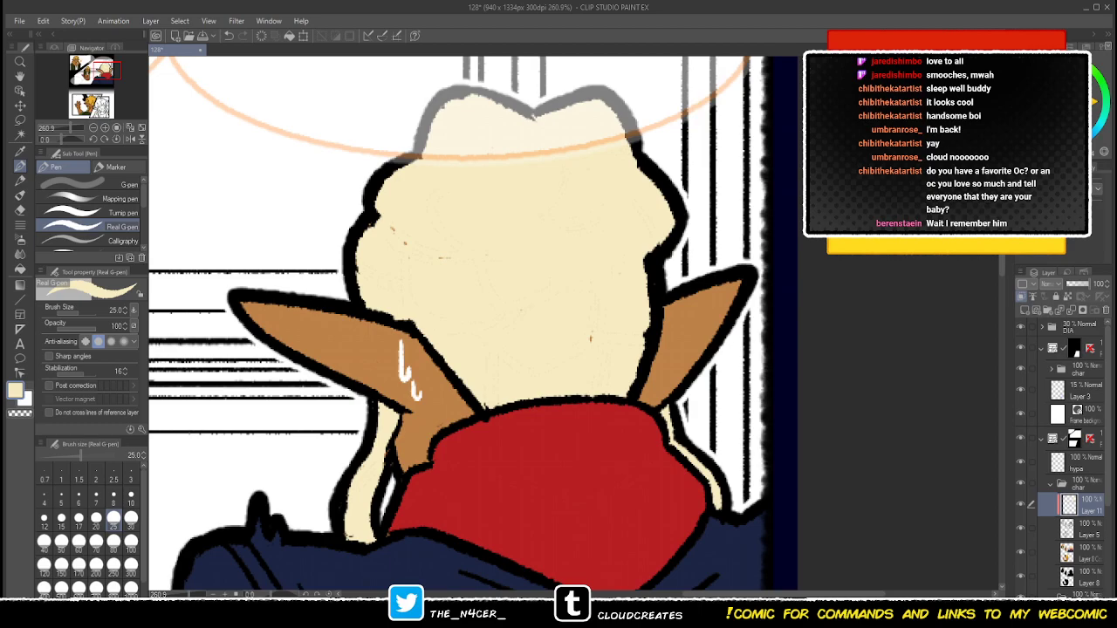
ctrl+shift+click(585, 354)
mouse_move(448, 244)
mouse_down()
mouse_move(414, 253)
mouse_move(390, 231)
mouse_up()
drag(574, 331, 580, 343)
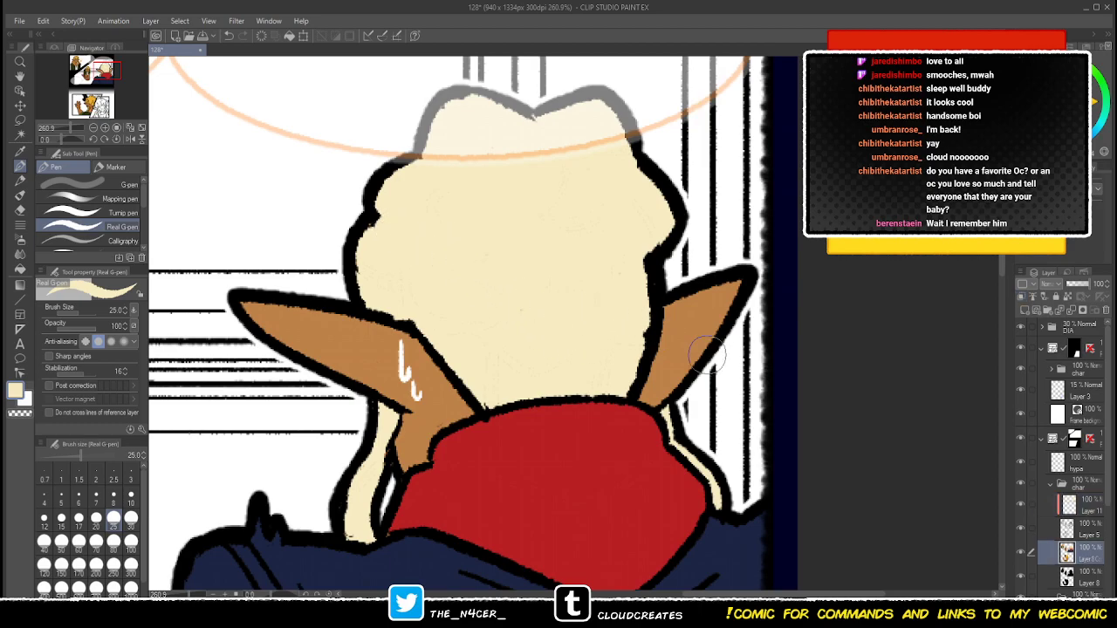
- On Layer 11, cover the lower-panel elf's hair strand lines with yellow and the face, ear and raised-hand lines with skin brown
click(1082, 505)
drag(519, 376, 520, 302)
drag(471, 491, 471, 311)
scroll(471, 313, down, 2)
drag(507, 562, 506, 78)
alt+click(524, 283)
drag(493, 349, 538, 265)
mouse_move(471, 214)
mouse_down()
mouse_move(548, 314)
mouse_move(525, 285)
mouse_move(578, 288)
mouse_move(600, 234)
mouse_move(611, 272)
mouse_move(654, 224)
mouse_up()
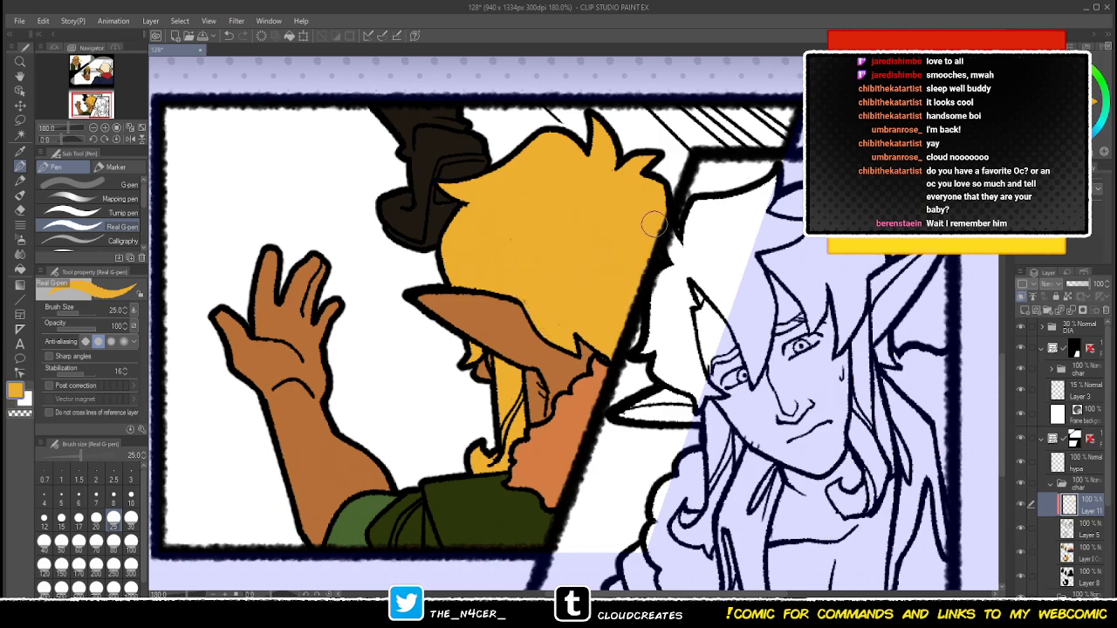
drag(502, 426, 501, 459)
alt+click(539, 394)
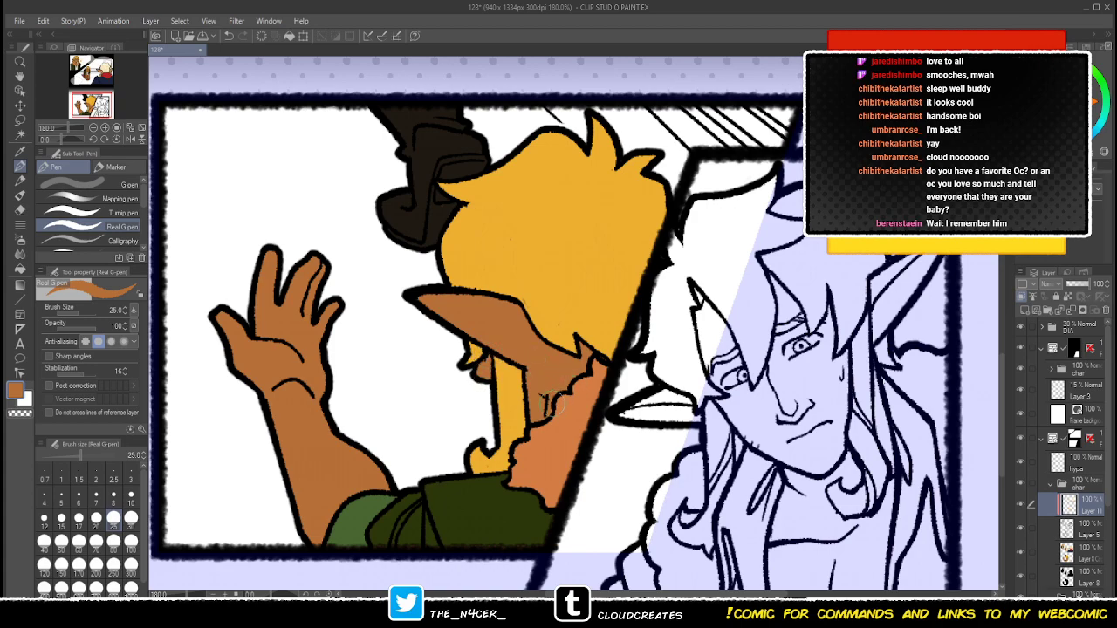
mouse_move(285, 385)
mouse_down()
mouse_move(307, 398)
mouse_move(292, 353)
mouse_move(263, 343)
mouse_move(309, 296)
mouse_move(299, 316)
mouse_move(317, 266)
mouse_up()
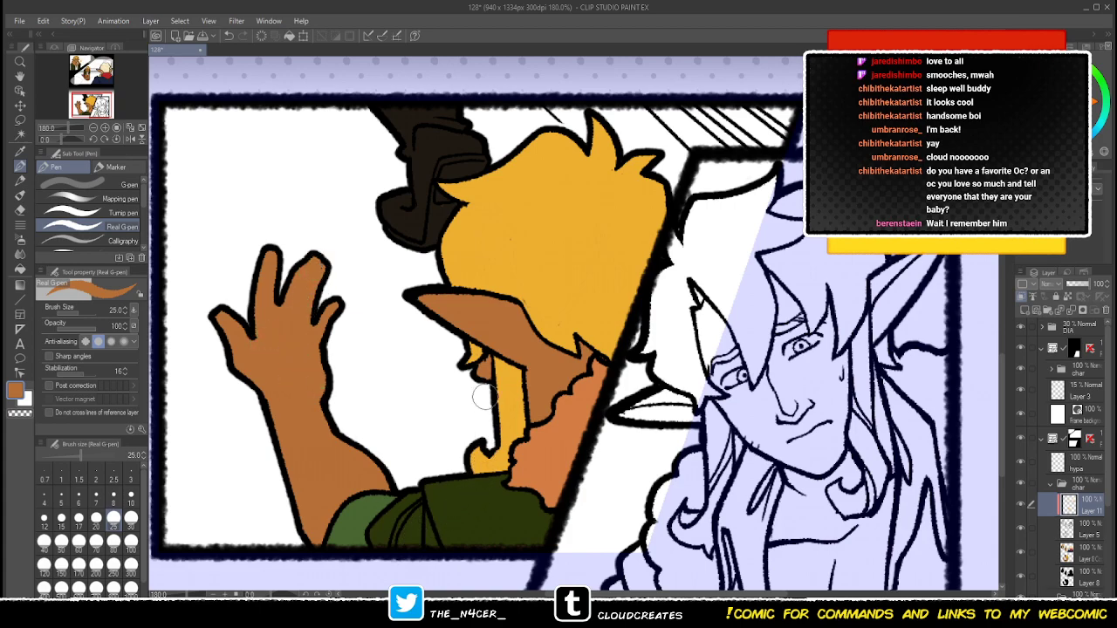
- Darken the inner-line colours on Layer 11 and merge it into the line art on Layer 5
scroll(484, 397, down, 3)
scroll(410, 384, down, 2)
scroll(545, 356, up, 5)
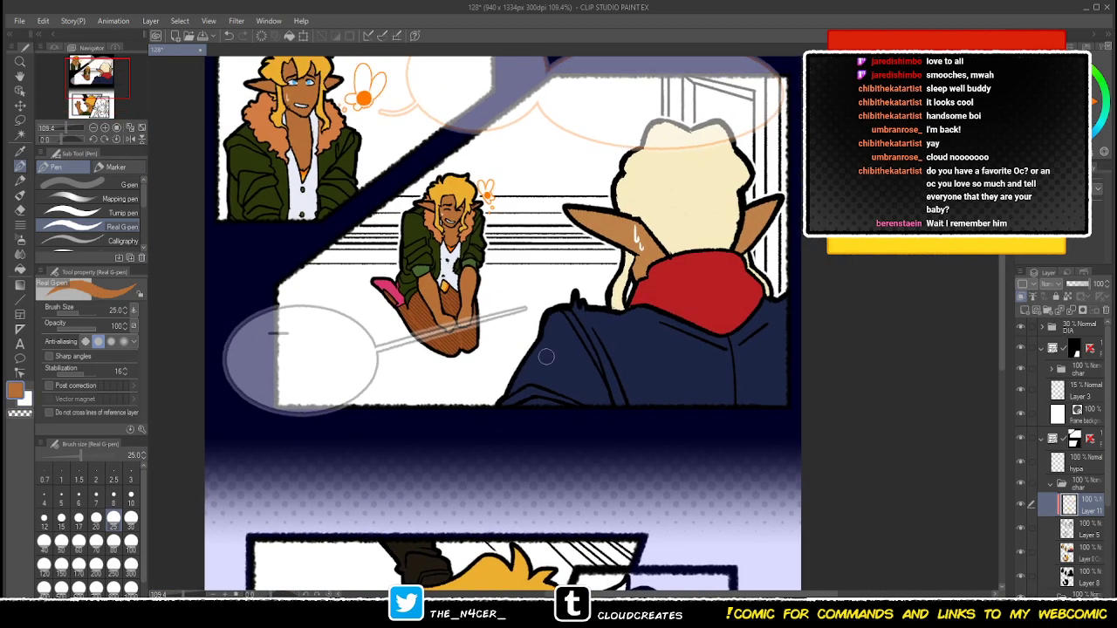
drag(549, 408, 522, 335)
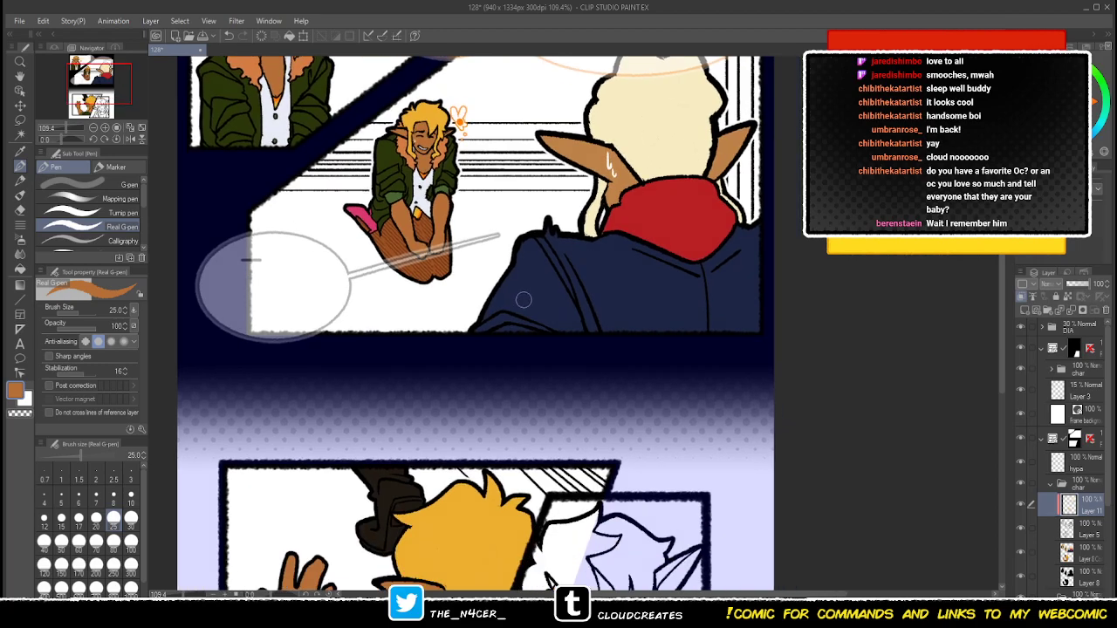
scroll(524, 299, down, 2)
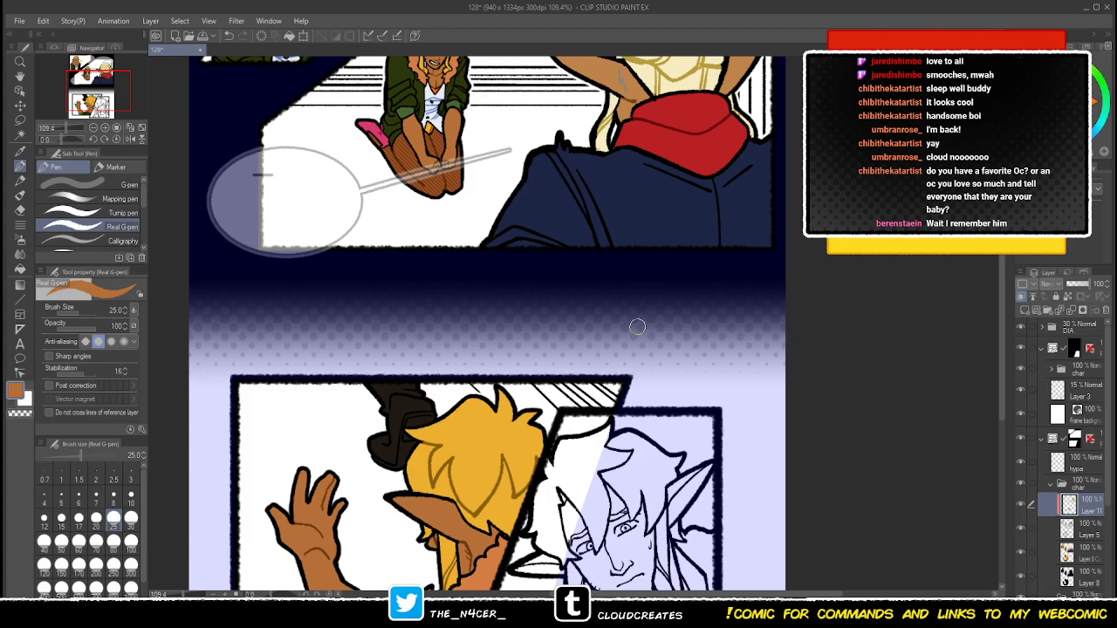
scroll(636, 323, down, 2)
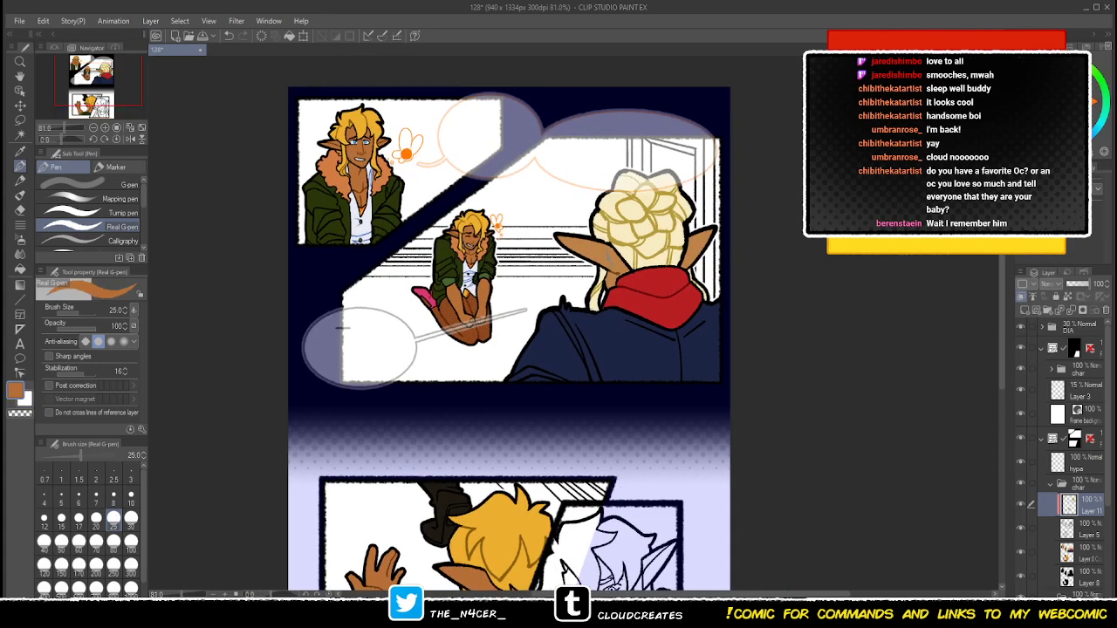
key(ctrl+e)
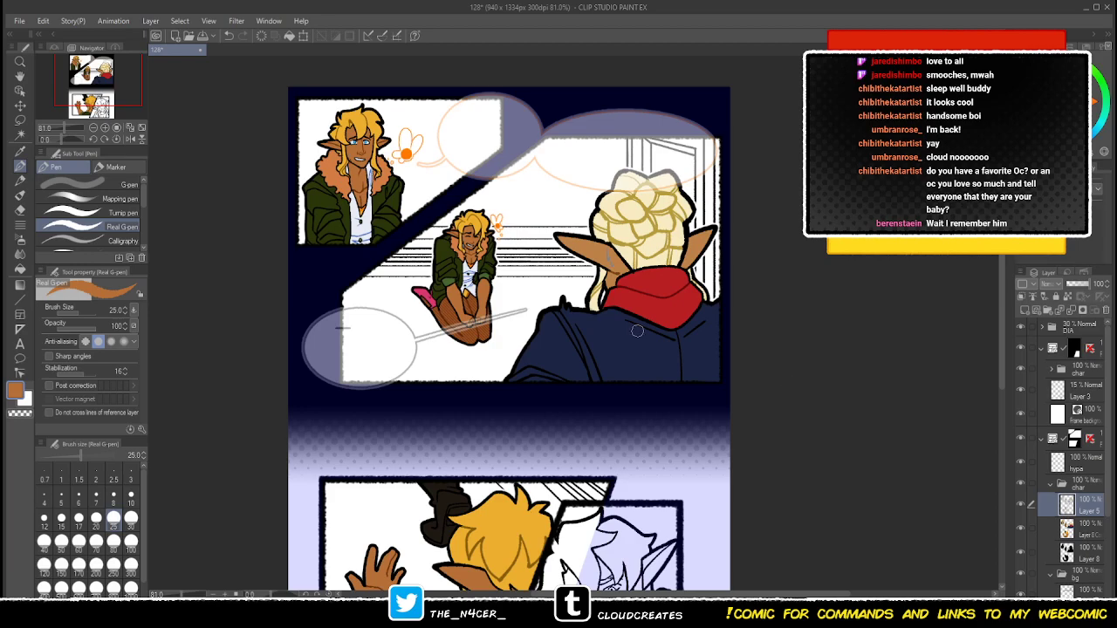
- Lock the transparent pixels of Layer 5 and recolour the elves' sweat marks in the upper panels white
scroll(450, 208, up, 8)
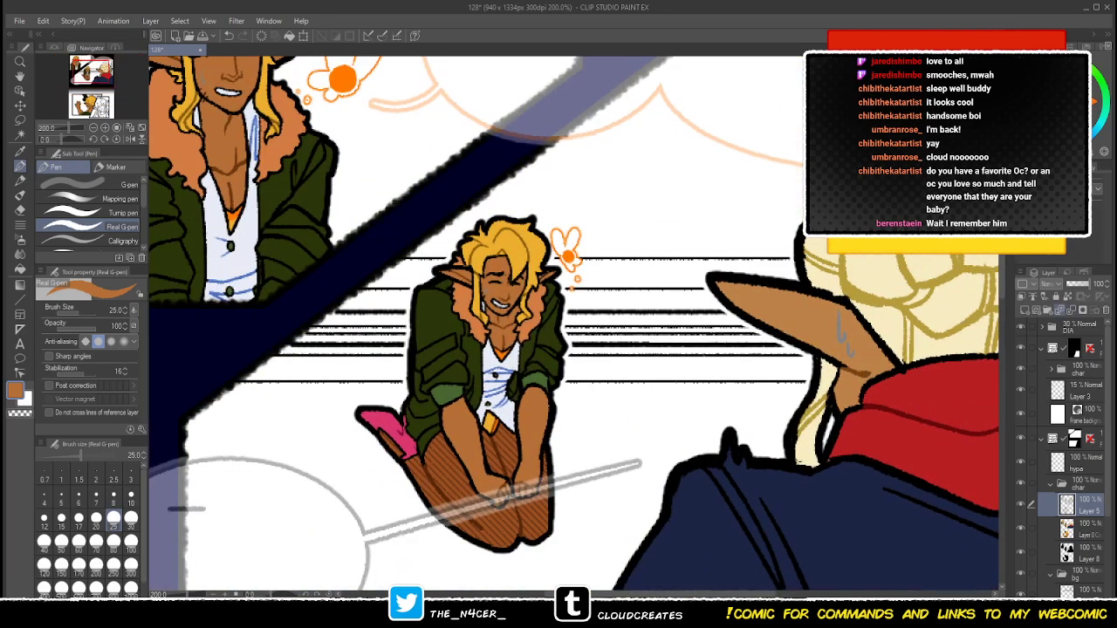
click(1067, 297)
drag(908, 323, 743, 321)
click(1054, 91)
key(x)
scroll(775, 288, up, 3)
mouse_move(611, 329)
mouse_down()
mouse_move(636, 390)
mouse_move(863, 388)
mouse_up()
mouse_move(269, 280)
mouse_down()
mouse_move(310, 316)
mouse_move(703, 458)
mouse_move(778, 590)
mouse_up()
drag(324, 248, 324, 254)
- Expand the char folder of the lower inset panel and select its line art on Layer 6
scroll(620, 172, down, 4)
drag(654, 541, 602, 78)
drag(724, 585, 486, 299)
scroll(486, 299, down, 2)
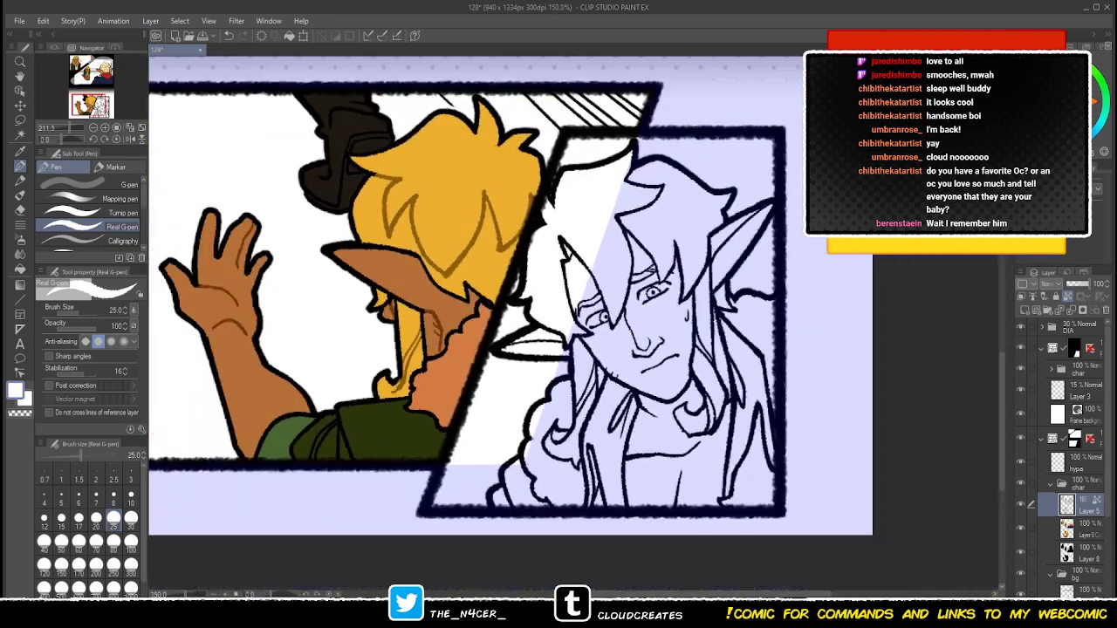
drag(488, 131, 426, 567)
drag(326, 304, 538, 461)
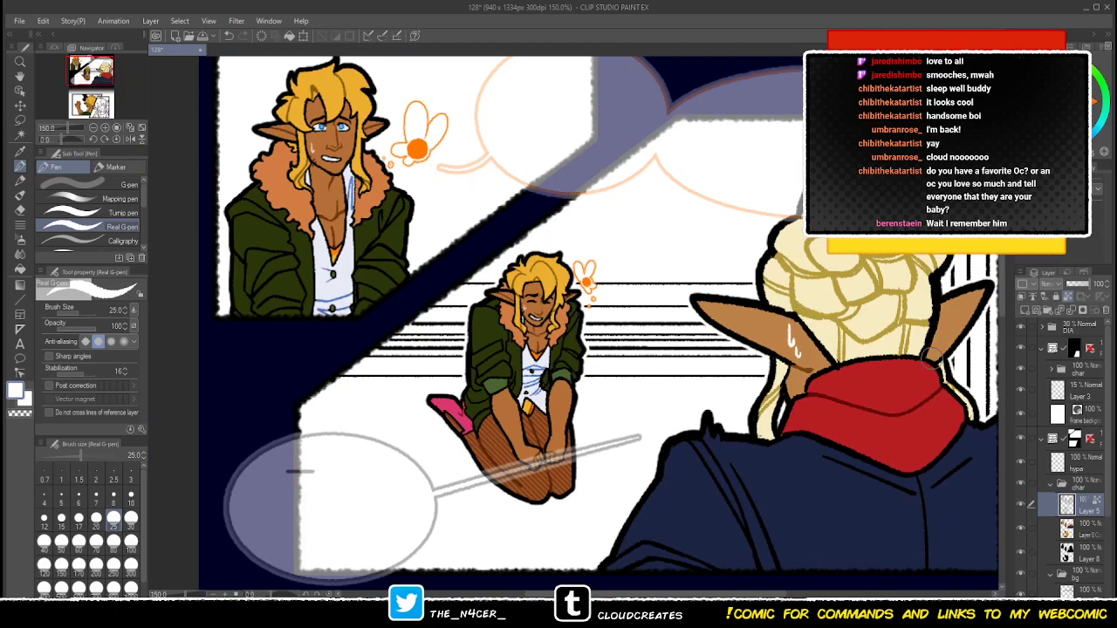
key(ctrl+z)
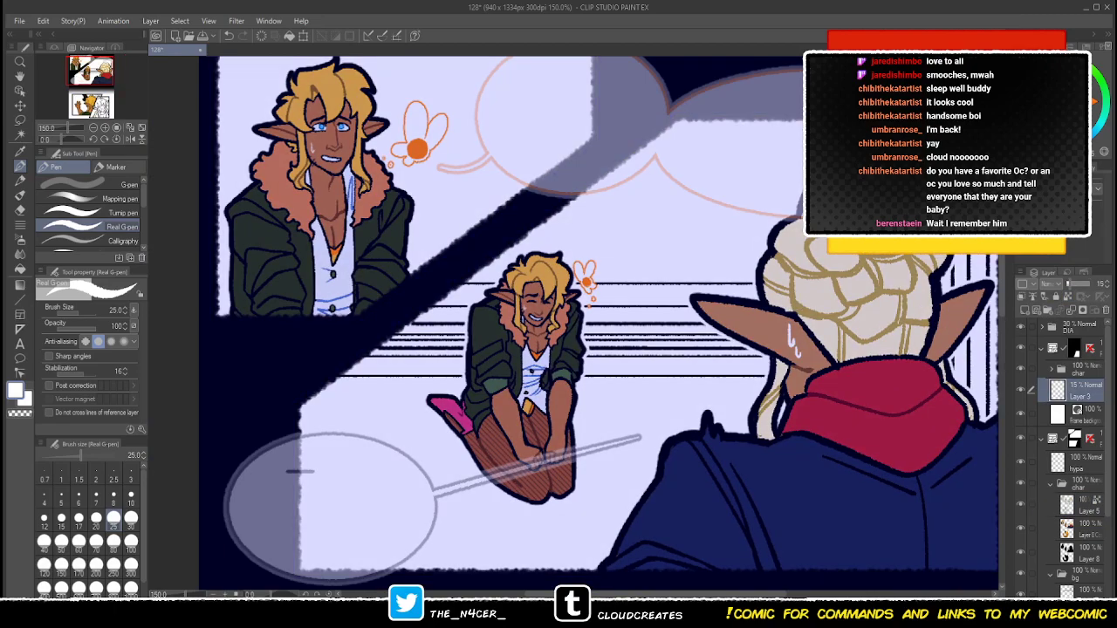
click(1050, 369)
click(1085, 391)
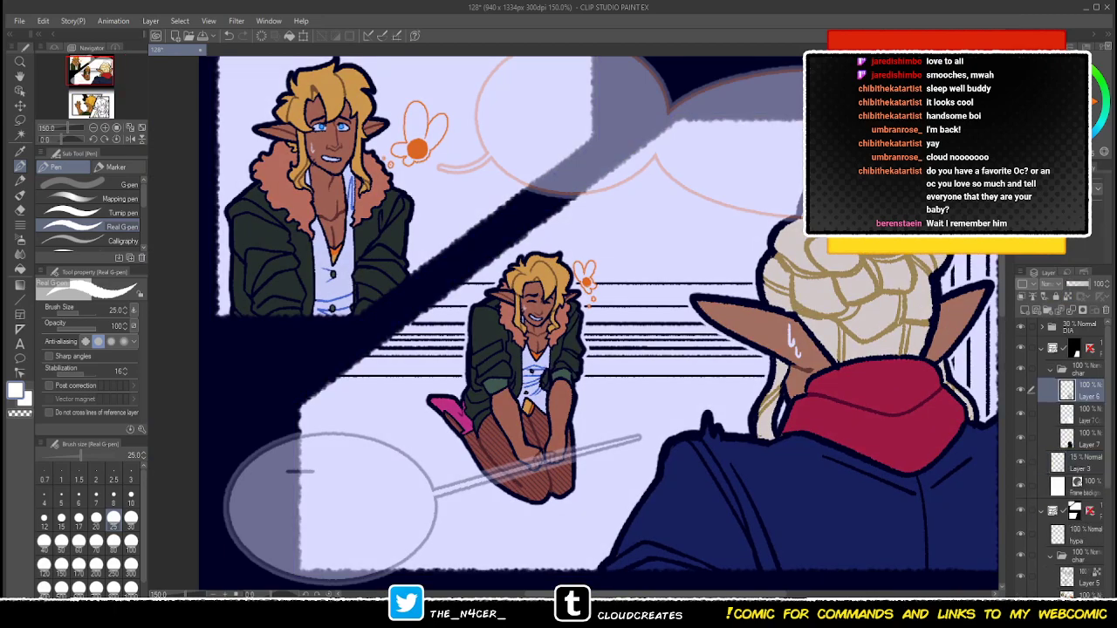
drag(820, 585, 649, 61)
drag(808, 440, 697, 384)
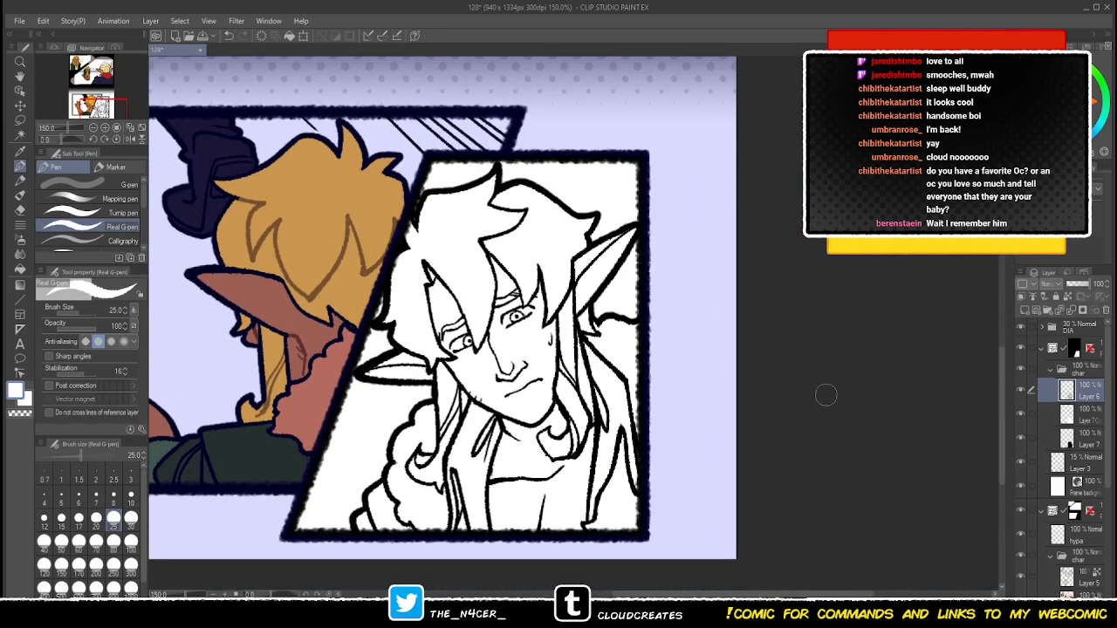
- Add a clipped layer below the inset panel's line art and cover the elf's silhouette with skin brown, using the pen at size 250
click(1032, 295)
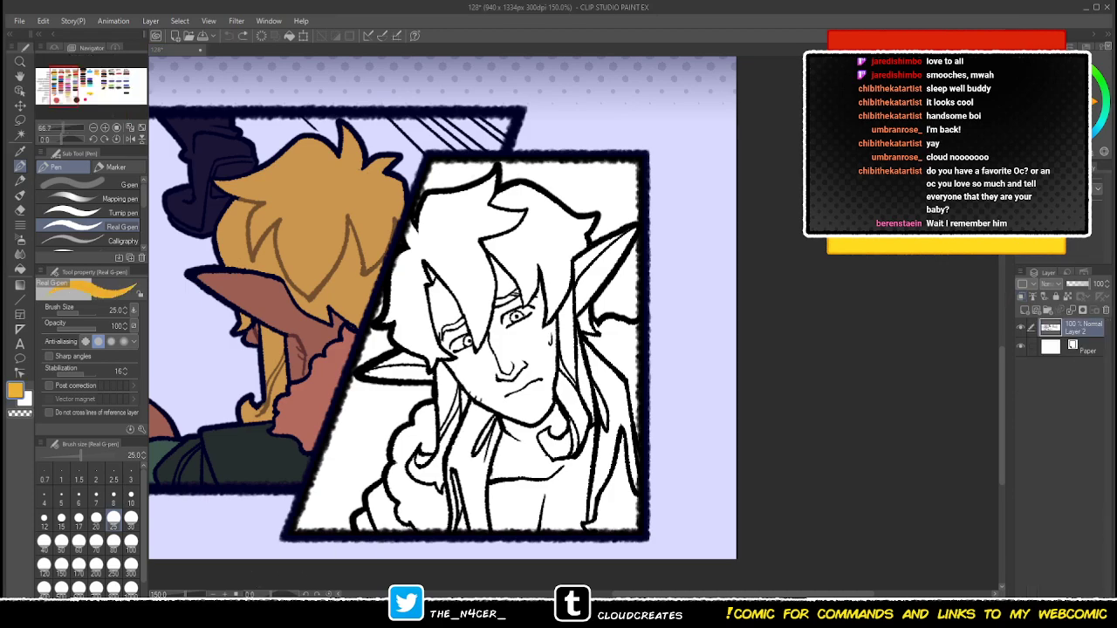
click(628, 267)
key(])
key(])
key(])
key(])
key(])
key(])
key(])
key(])
key(])
key(])
key(])
key(])
mouse_move(375, 478)
mouse_down()
mouse_move(523, 402)
mouse_move(649, 237)
mouse_move(472, 218)
mouse_move(567, 183)
mouse_up()
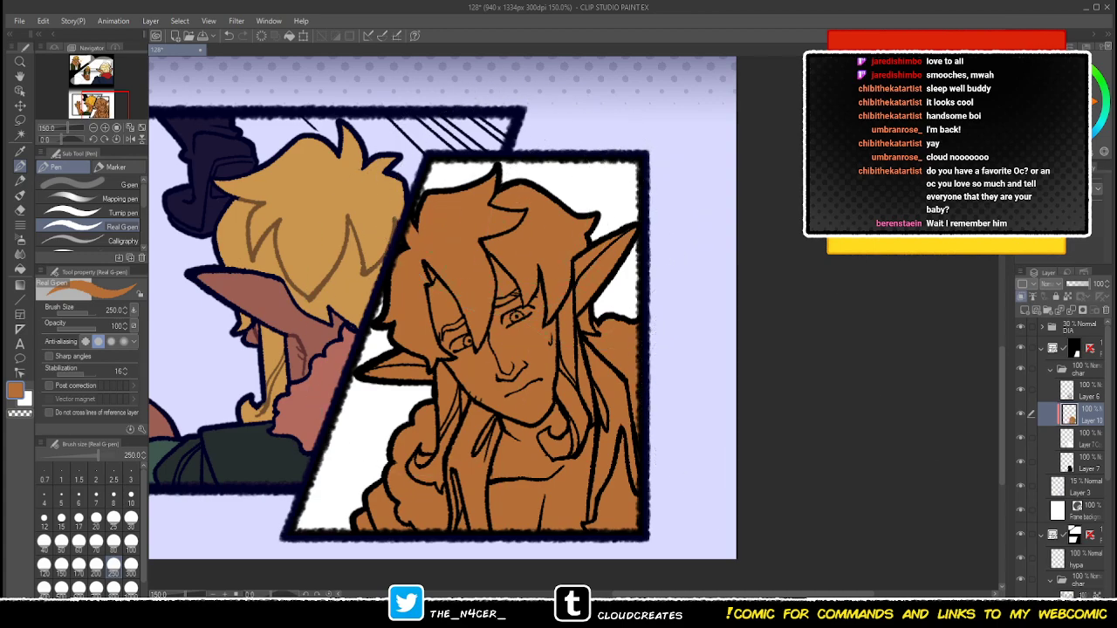
- Pick the hair yellow from the colour reference, then merge the skin layer down and add a new clipped layer above it
click(20, 269)
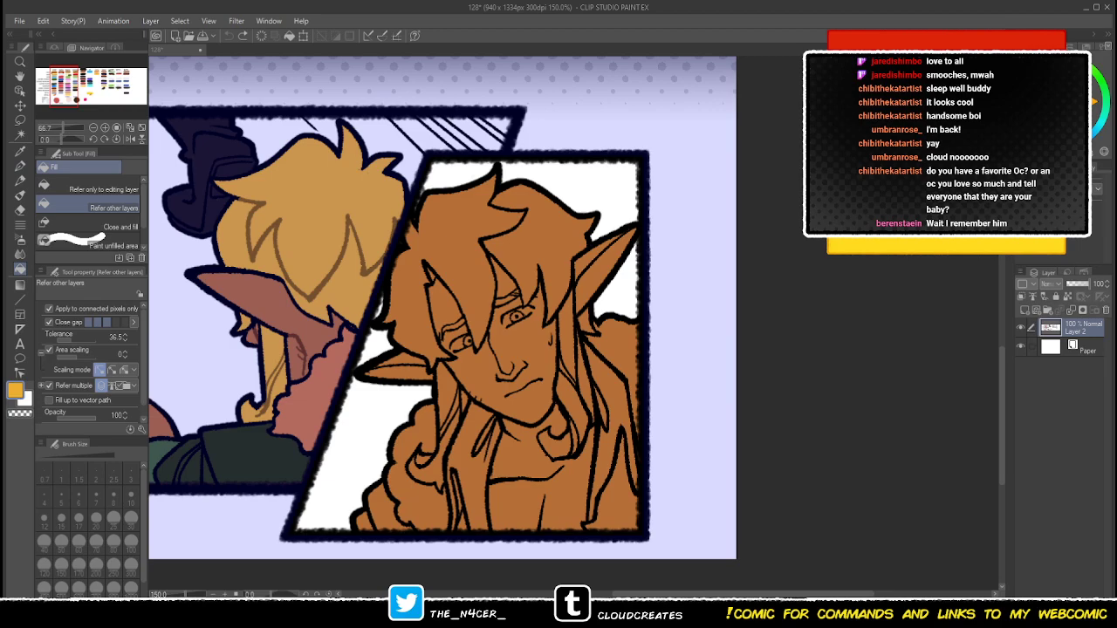
click(471, 218)
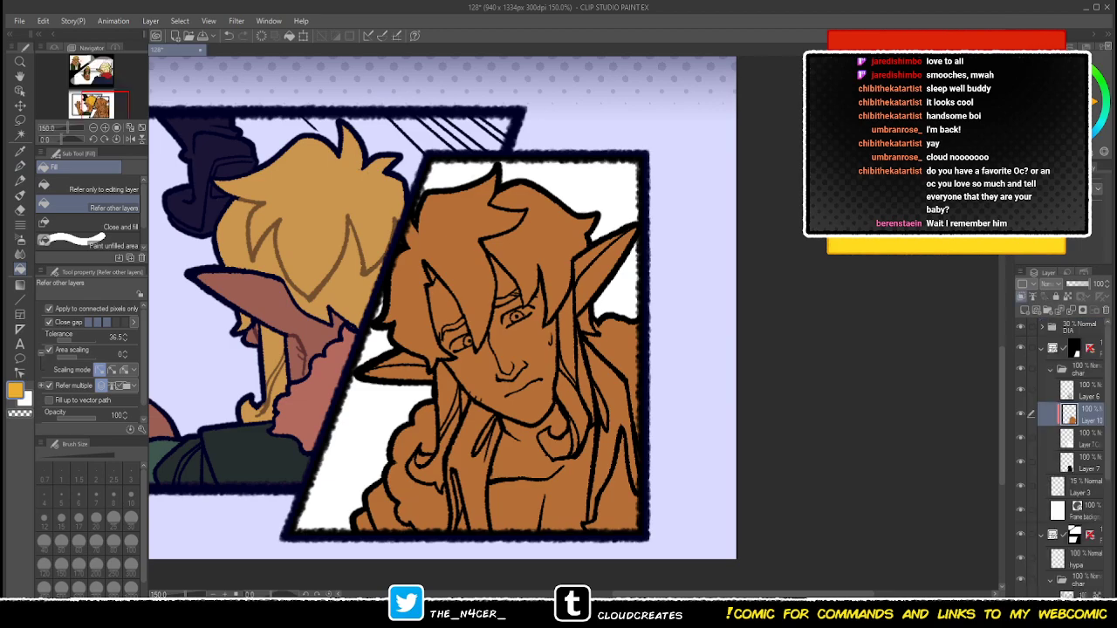
key(ctrl+e)
click(1024, 310)
click(1021, 297)
- Fill the inset elf's main hair and eyebrows with yellow
click(550, 236)
click(453, 235)
key(p)
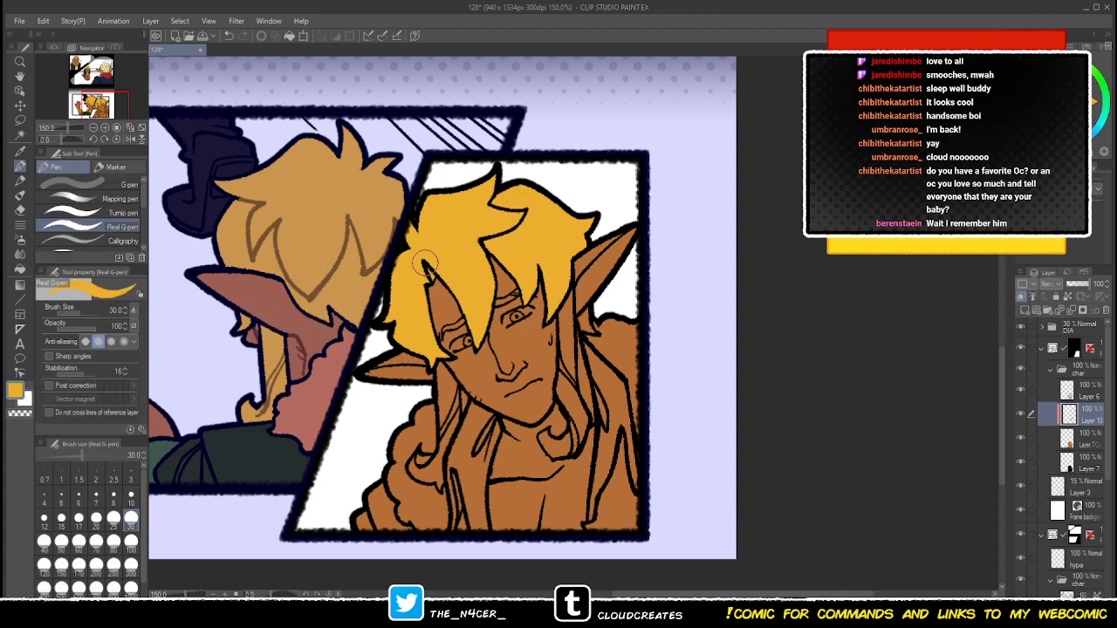
key(g)
click(506, 301)
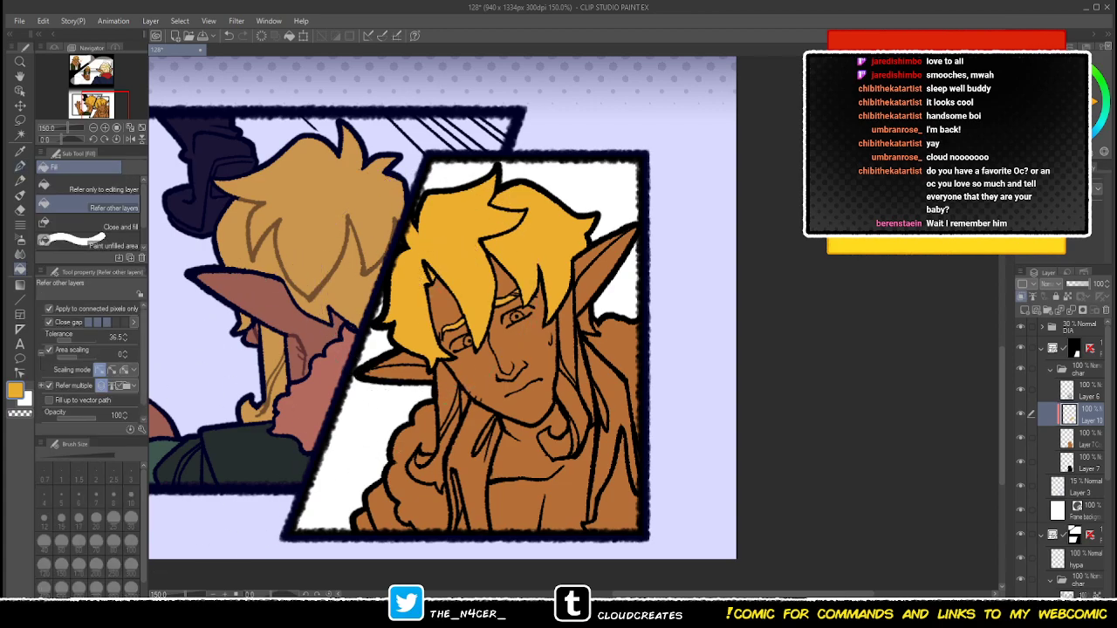
- Fill the long side locks on both sides of the inset elf's face with yellow
click(443, 388)
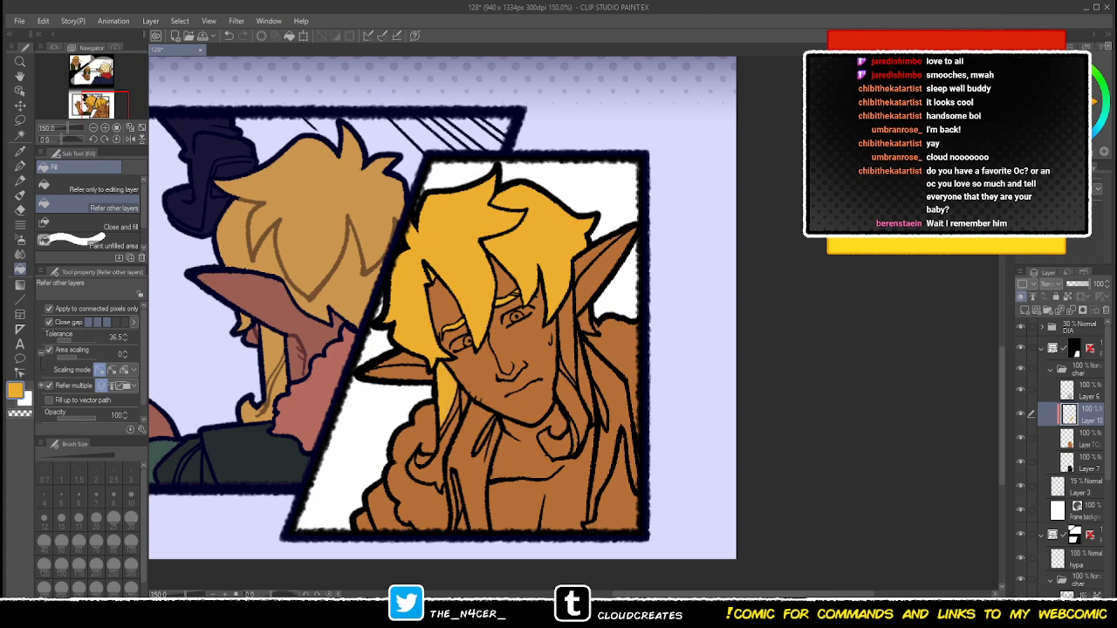
click(450, 413)
click(439, 454)
click(423, 460)
drag(428, 436, 528, 407)
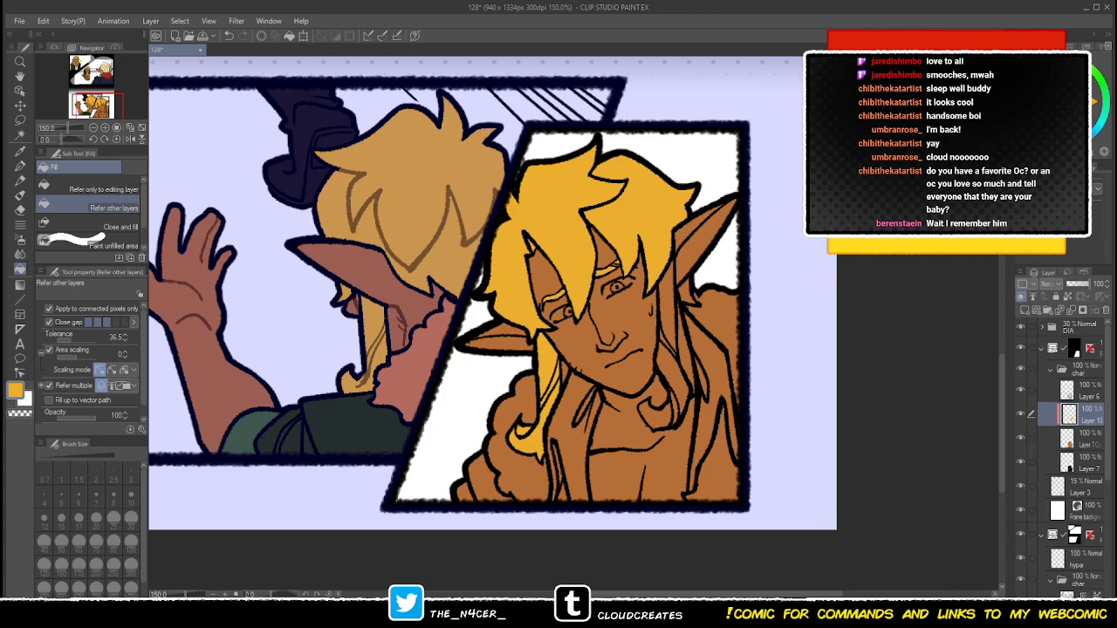
drag(602, 397, 513, 419)
click(588, 424)
click(579, 365)
click(578, 325)
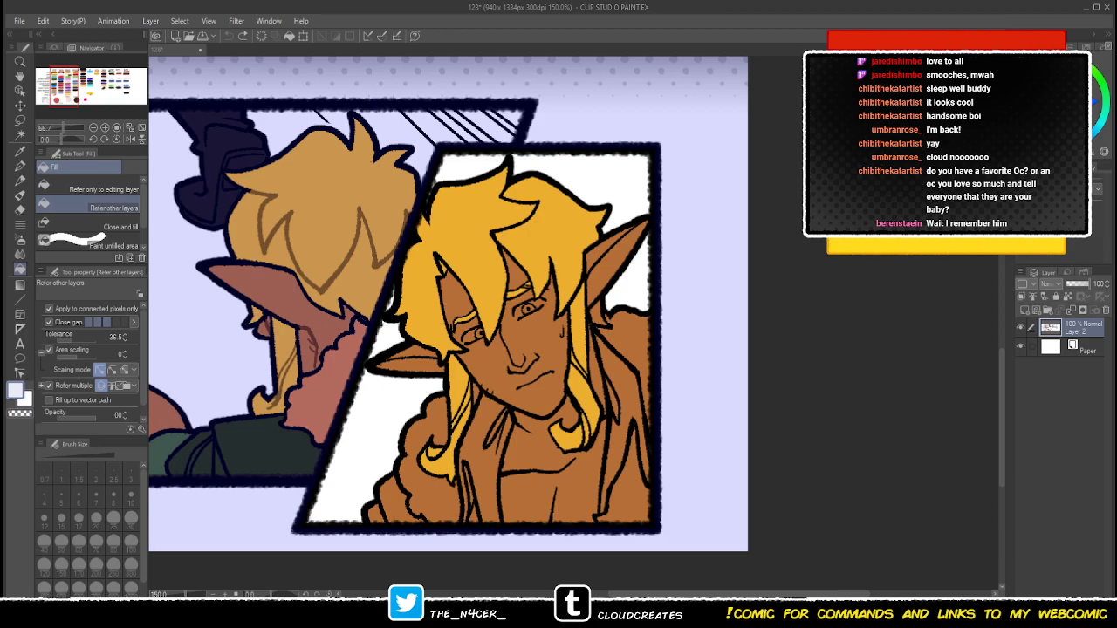
- Fill the inner whites of the inset elf's eyes with the off-white from the colour reference
key(ctrl+Tab)
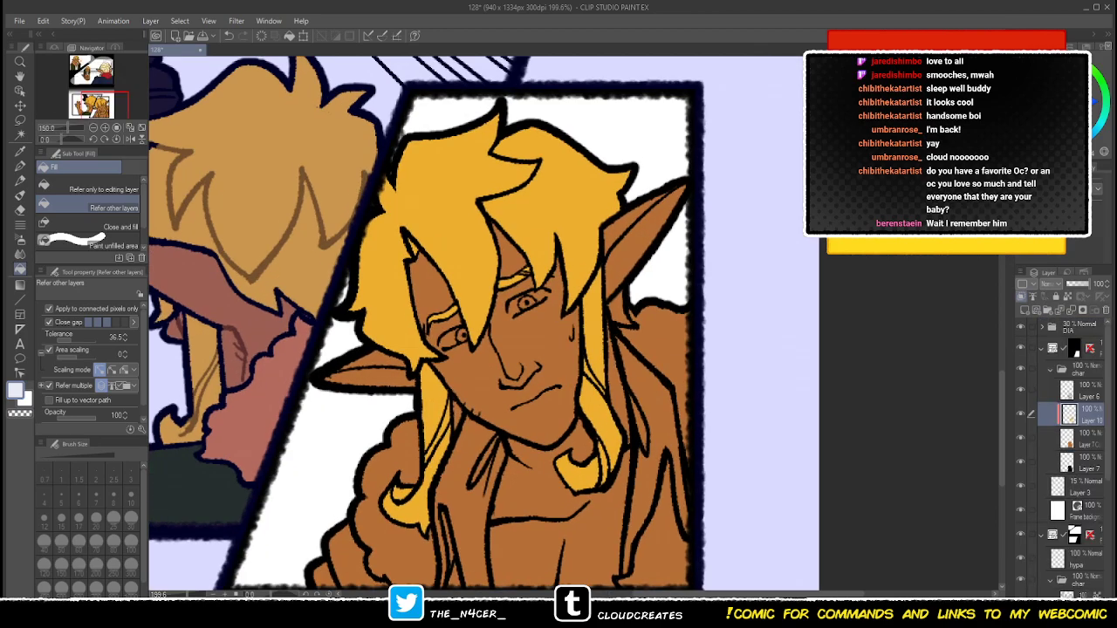
click(427, 344)
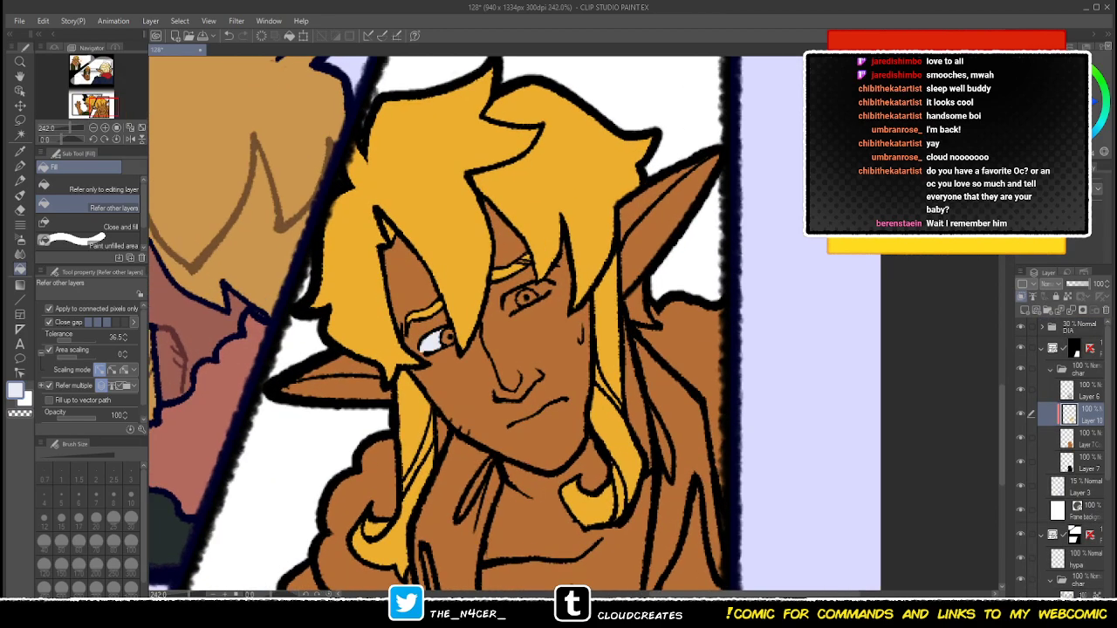
key(e)
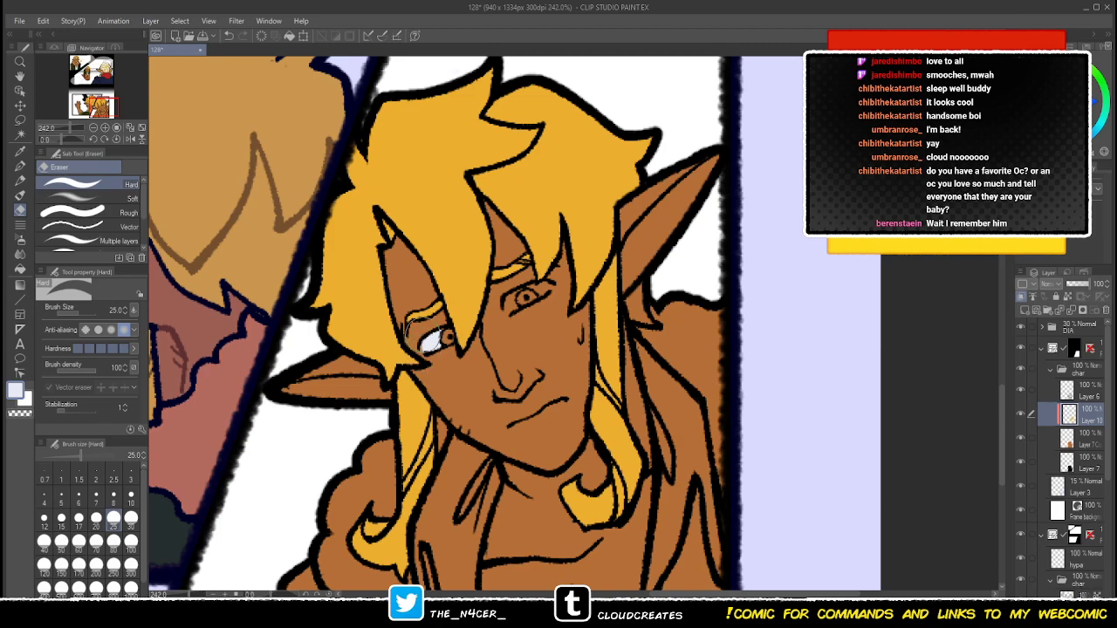
key(g)
click(512, 304)
key(e)
key(g)
key(p)
key(e)
key(p)
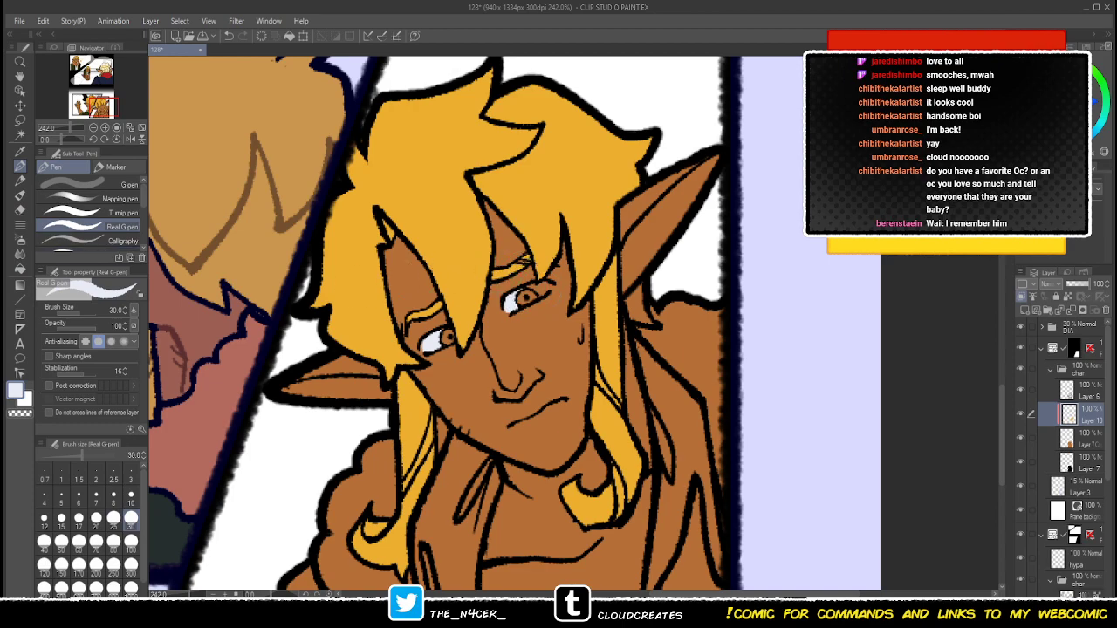
- Fill the remaining outer eye white with off-white and the small hair tuft below the raised ear with yellow
click(20, 269)
click(544, 288)
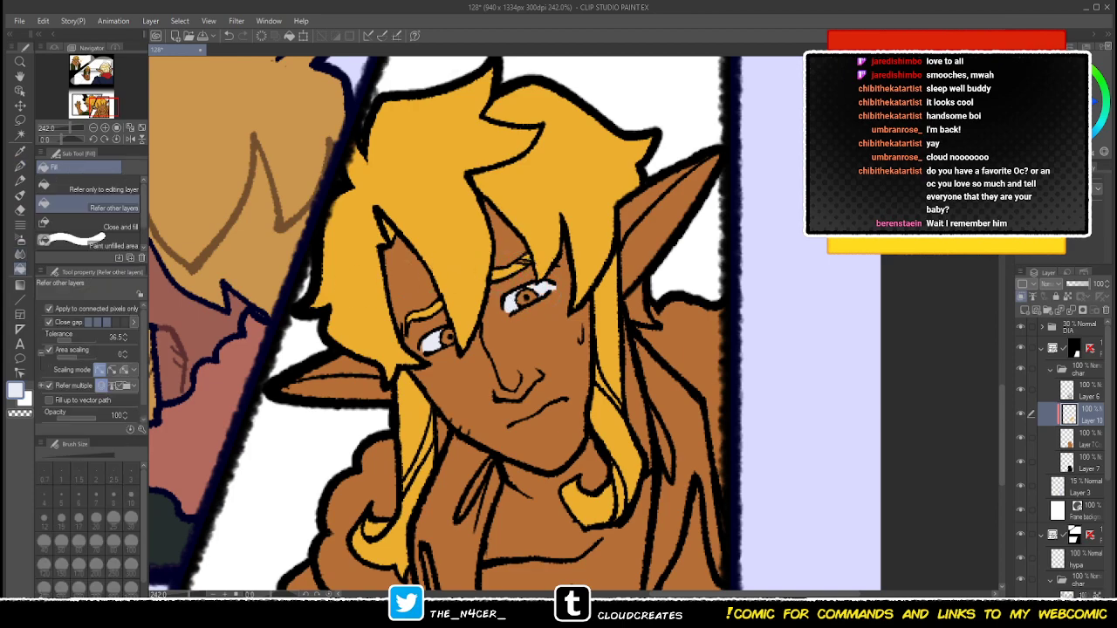
key(e)
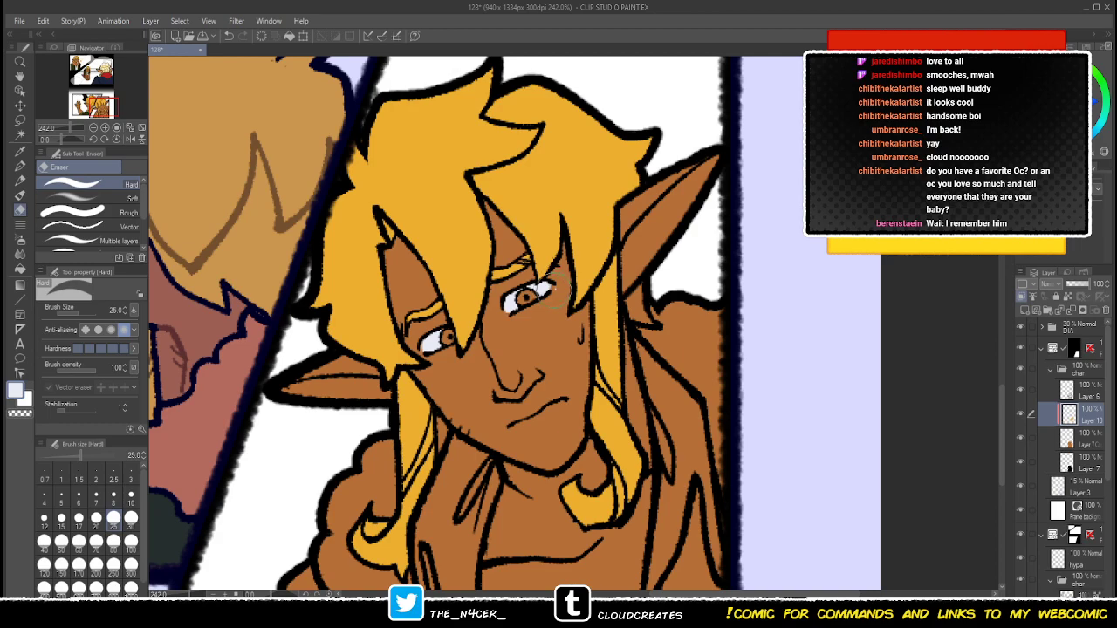
key(g)
drag(553, 289, 541, 300)
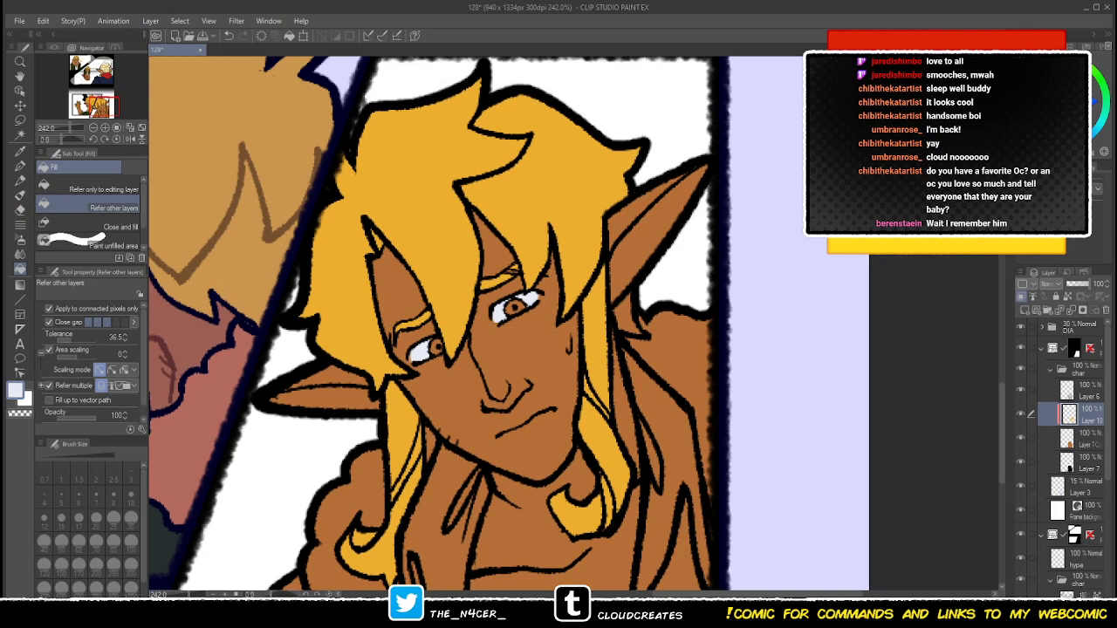
key(e)
key(g)
alt+click(596, 306)
click(626, 321)
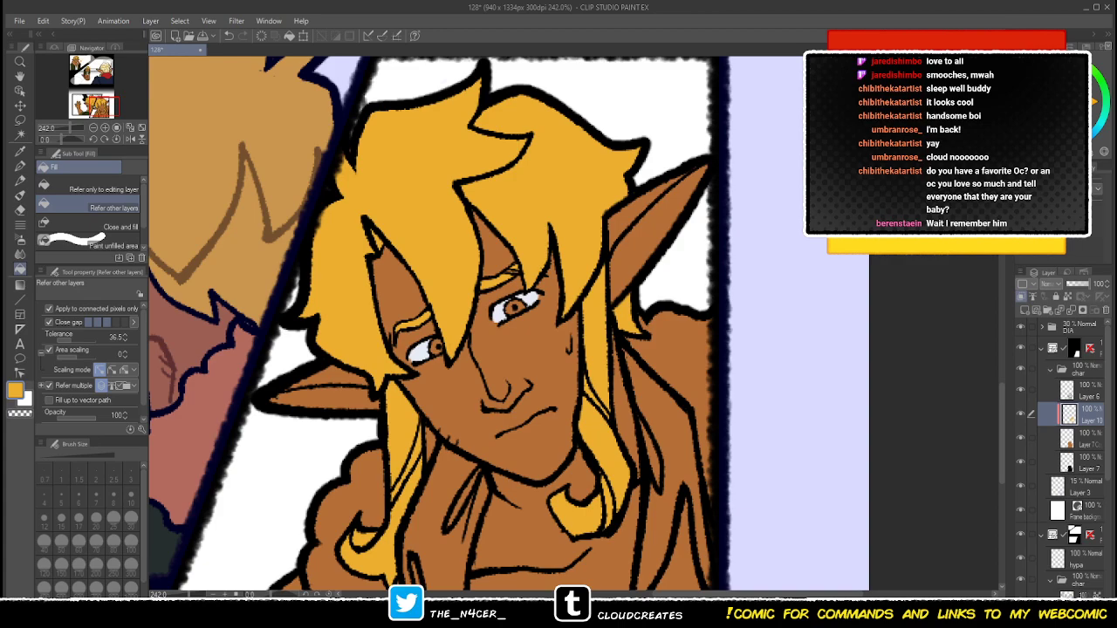
- Fill both sides of the inset elf's open shirt with the off-white sampled from the eyes
drag(558, 401, 518, 220)
alt+click(462, 133)
click(400, 367)
click(377, 412)
click(386, 452)
click(388, 466)
click(423, 317)
key(p)
key(g)
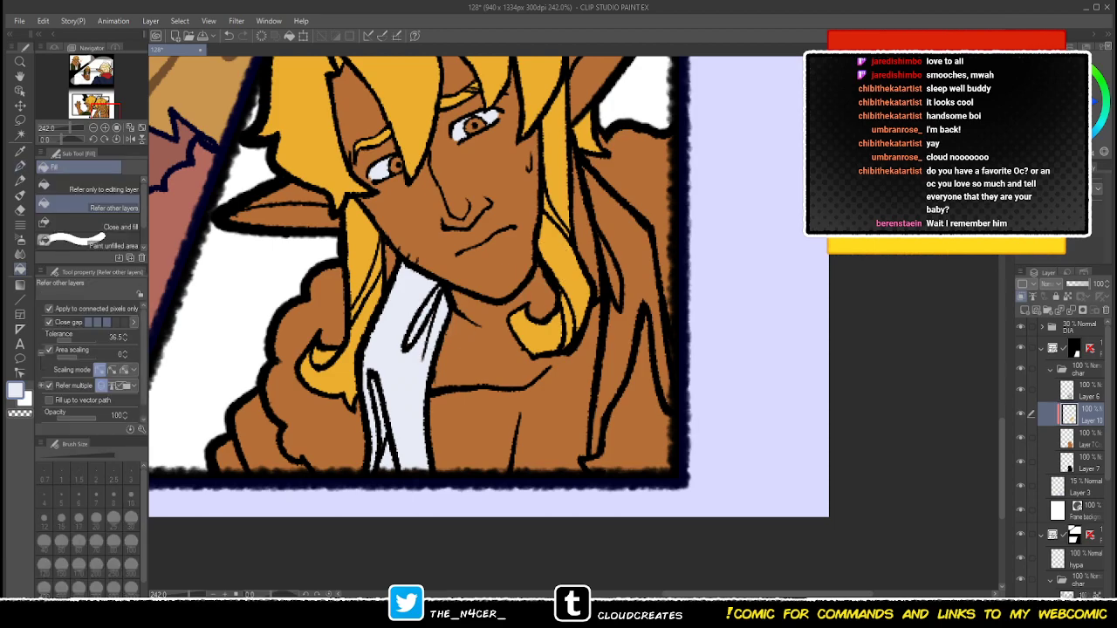
click(634, 266)
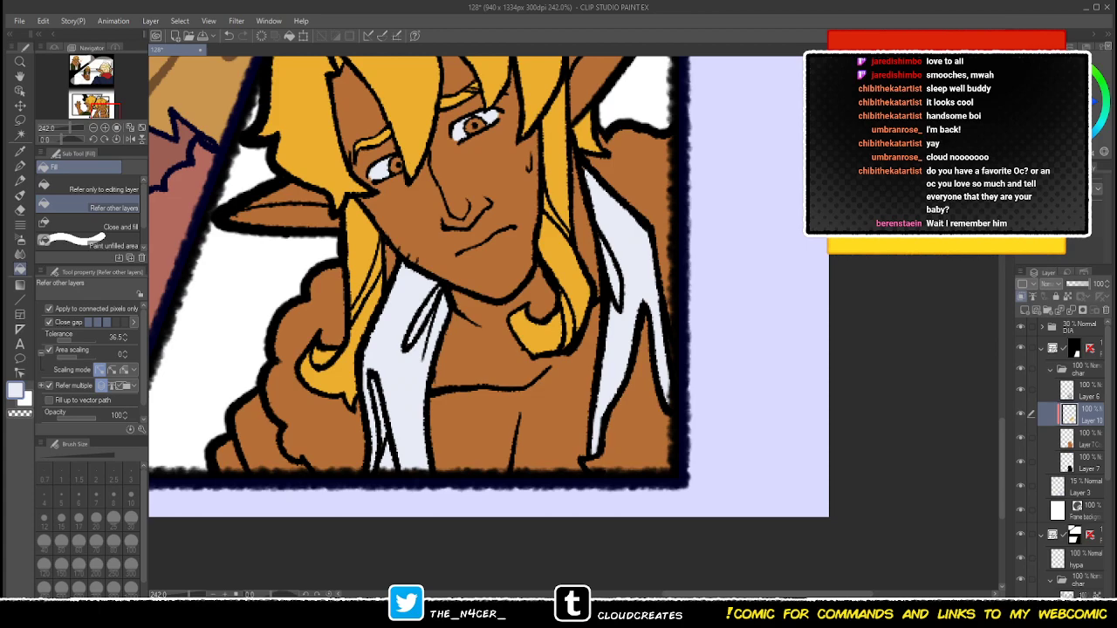
- Fill the fur trim of the inset elf's coat with the orange from the colour reference
scroll(615, 344, down, 1)
drag(615, 344, 591, 396)
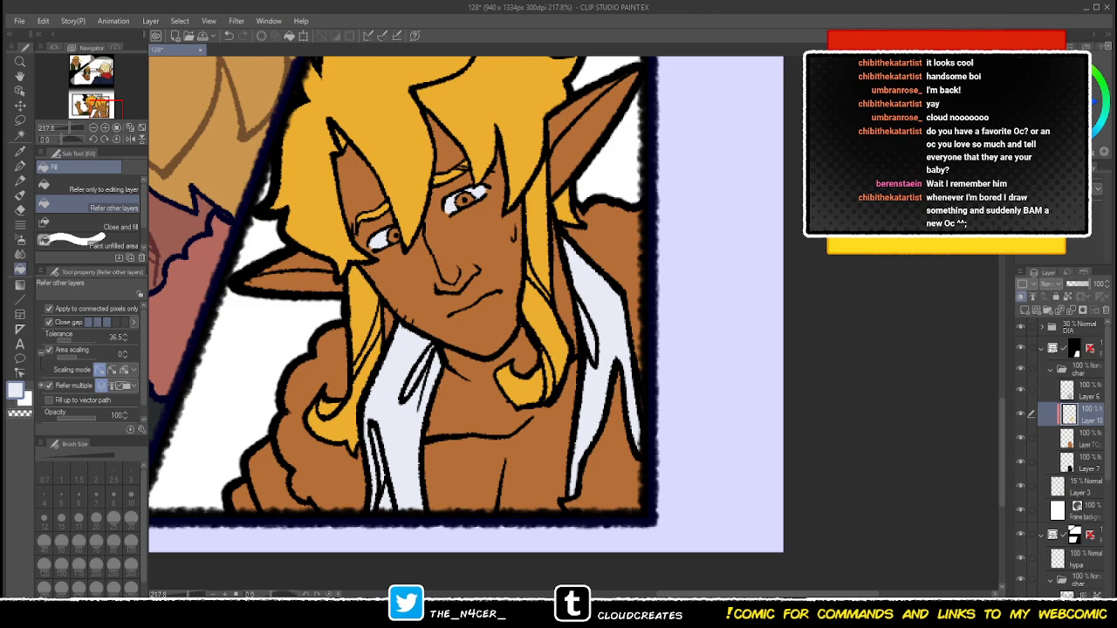
key(ctrl+Tab)
key(ctrl+Tab)
key(p)
key(g)
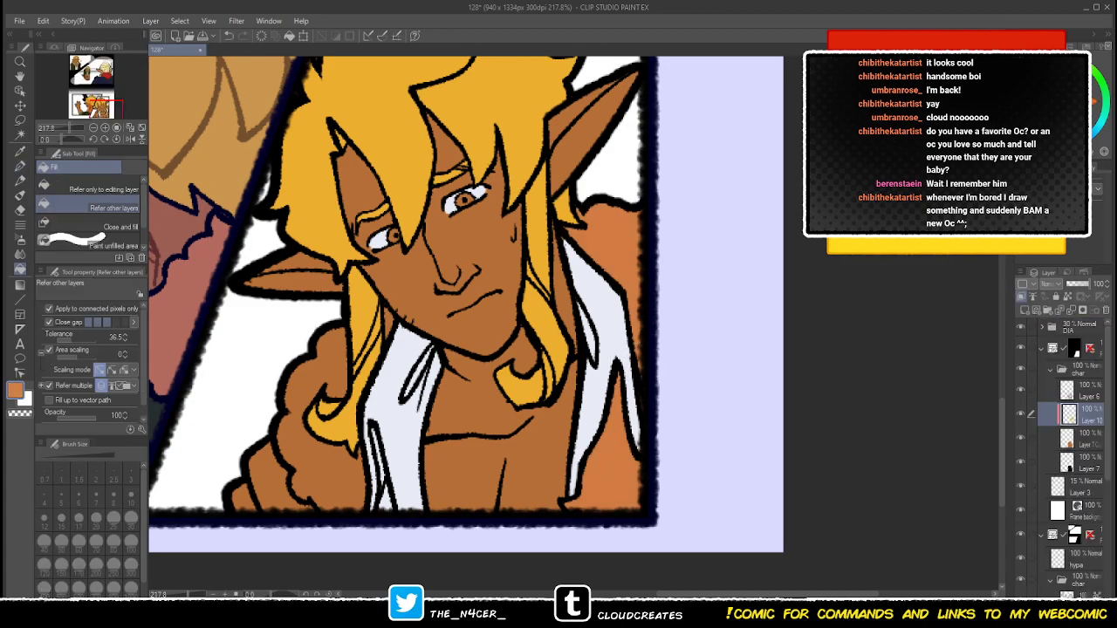
click(325, 464)
click(388, 322)
click(385, 501)
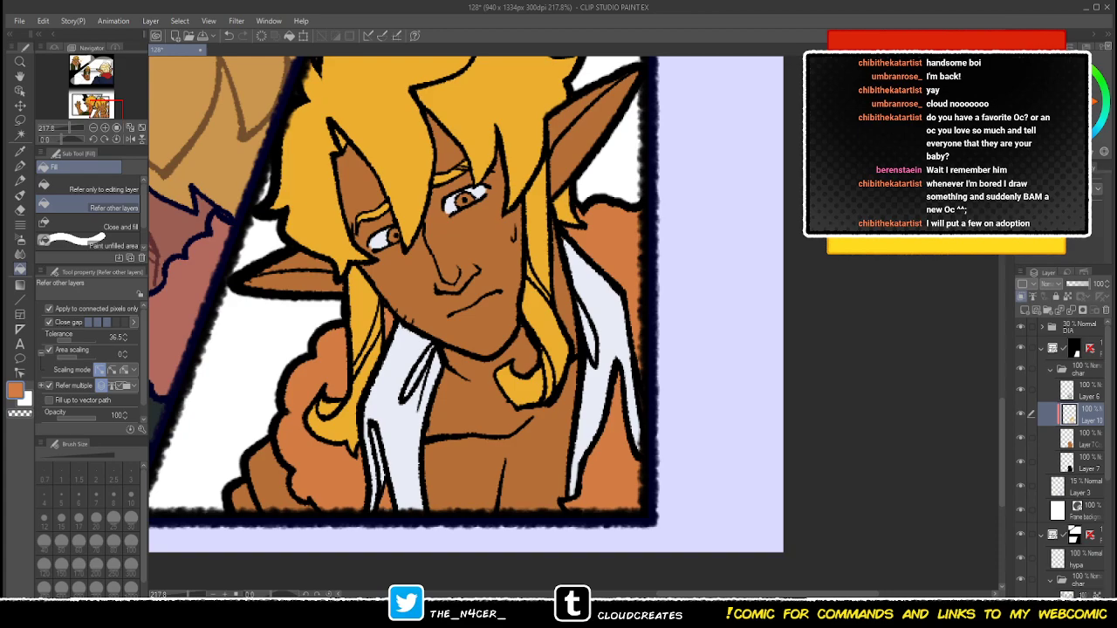
- Fill the inset elf's coat sleeve with dark green and the irises with blue
key(ctrl+Tab)
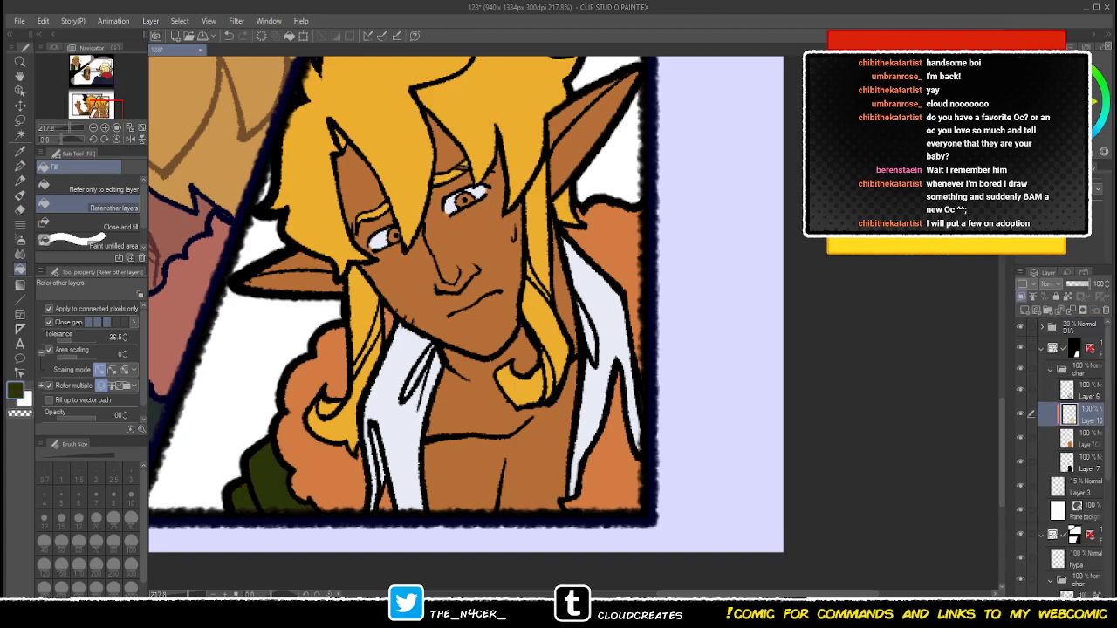
drag(471, 323, 474, 328)
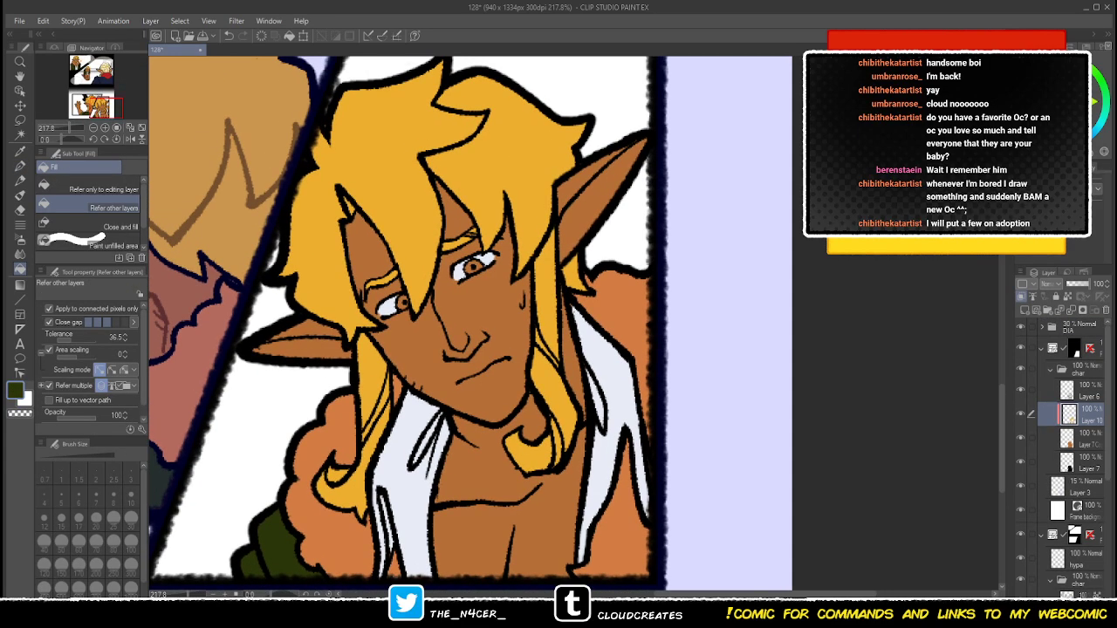
key(ctrl+Tab)
key(ctrl+Tab)
key(ctrl+z)
- Try to cover the chest, nose and mouth lines with skin brown directly on Layer 6
click(1087, 391)
alt+click(529, 508)
key(p)
mouse_move(529, 497)
mouse_down()
mouse_move(541, 488)
mouse_move(443, 513)
mouse_up()
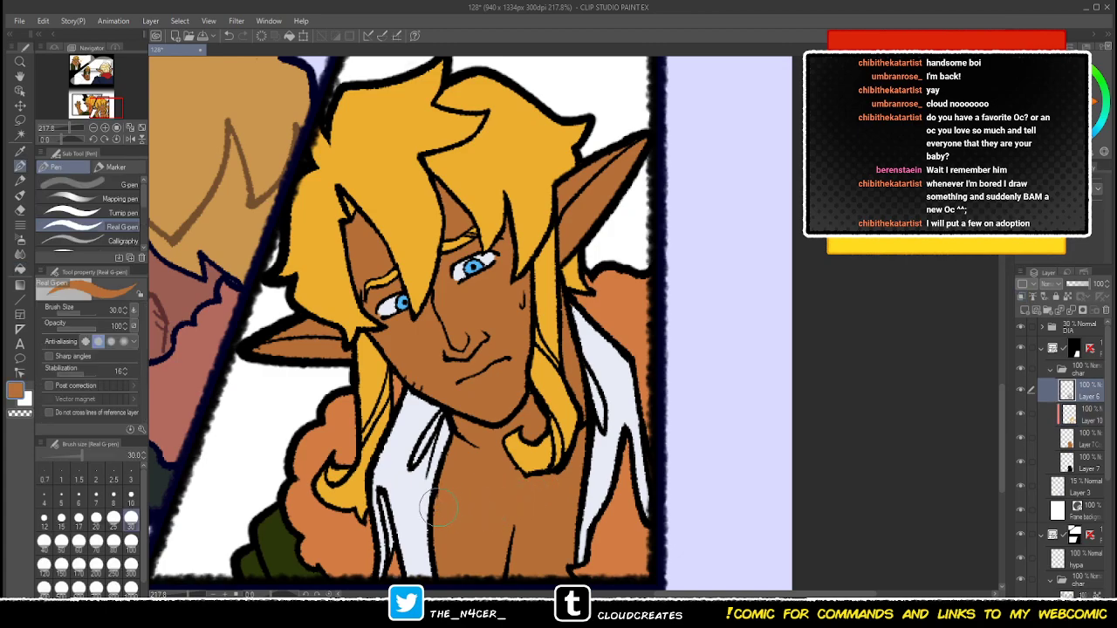
key(ctrl+z)
key(ctrl+z)
key(ctrl+z)
key(ctrl+z)
key(ctrl+y)
key(ctrl+y)
key(ctrl+y)
key(ctrl+y)
drag(427, 384, 442, 434)
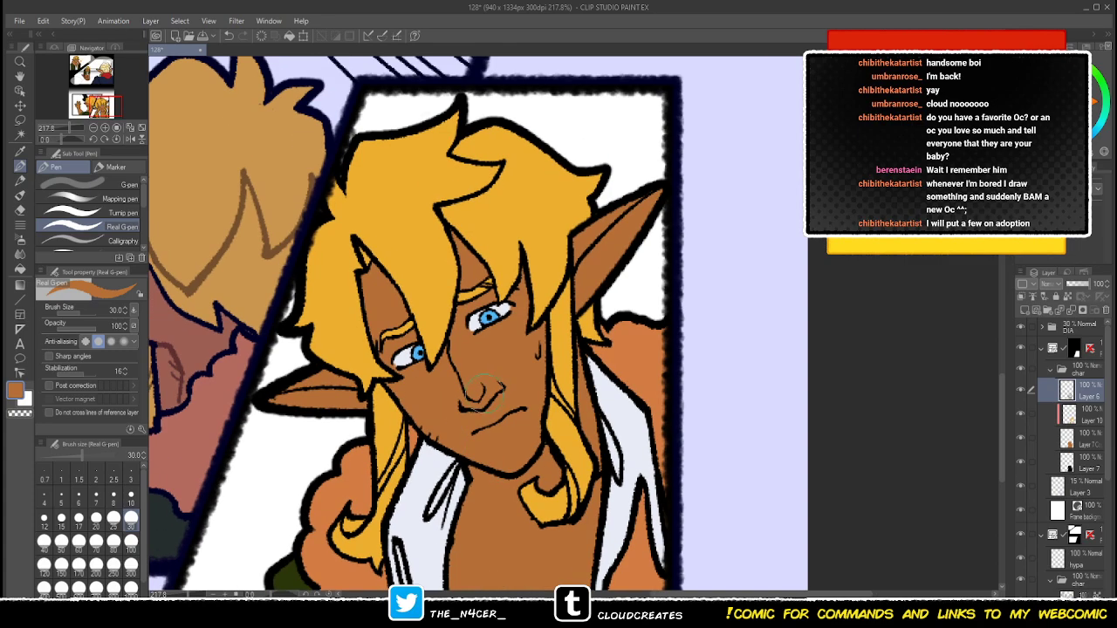
mouse_move(483, 390)
mouse_down()
mouse_move(489, 420)
mouse_move(556, 418)
mouse_up()
key(c)
key(c)
key(c)
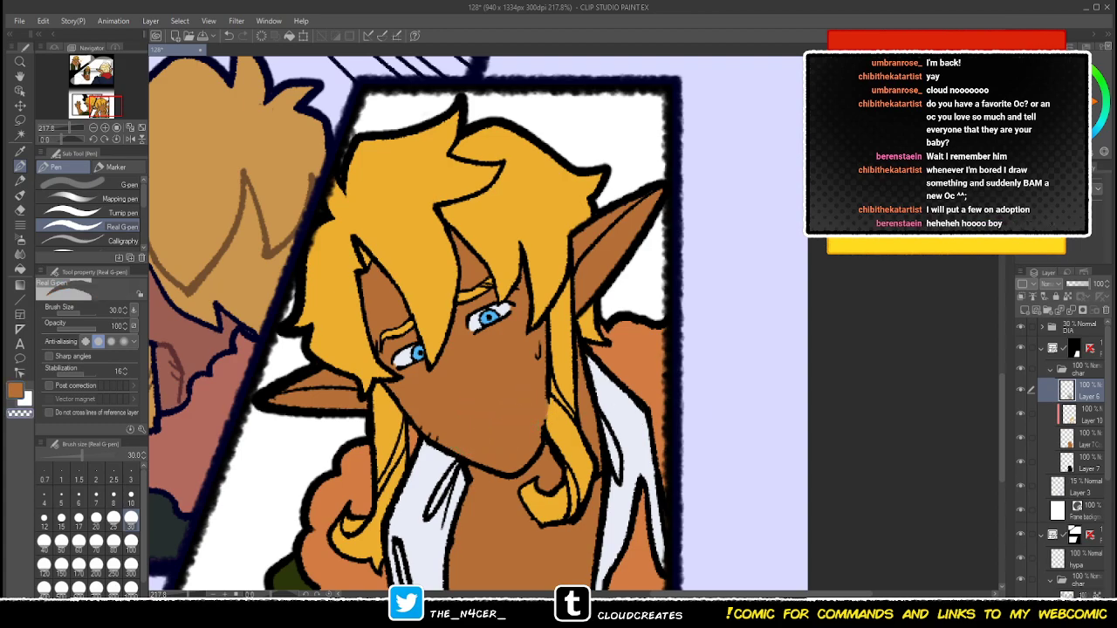
- Undo the brown strokes over the chest, nose and mouth lines on Layer 6, keeping the blue irises
key(ctrl+z)
key(ctrl+z)
key(ctrl+z)
key(ctrl+z)
key(ctrl+z)
key(ctrl+z)
drag(478, 361, 471, 285)
key(ctrl+z)
key(ctrl+z)
key(ctrl+z)
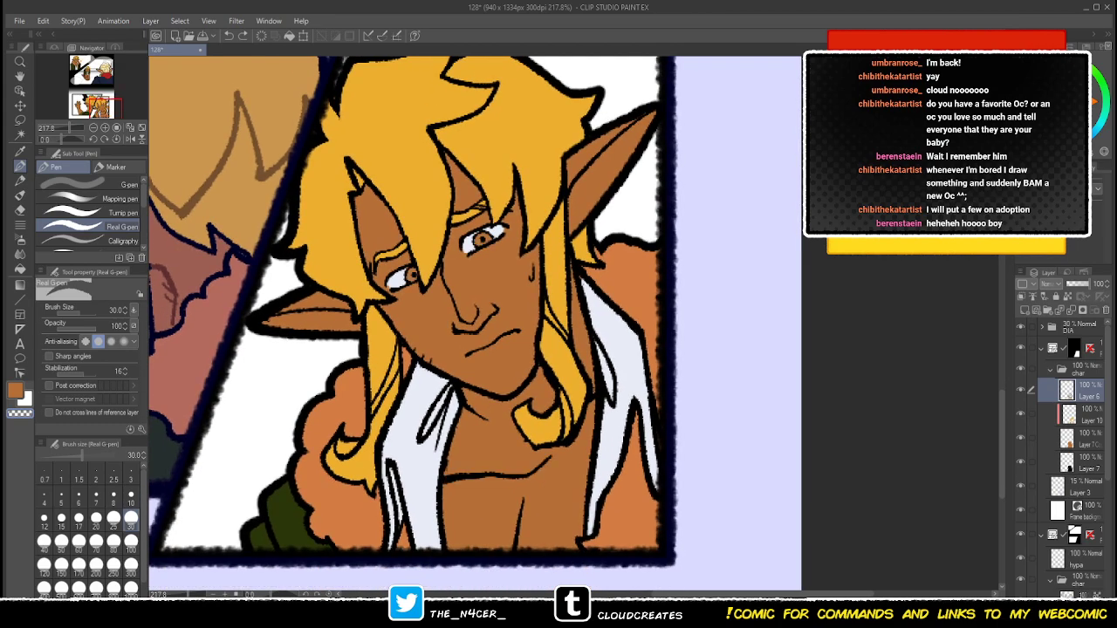
key(ctrl+y)
key(ctrl+y)
- Add a new layer above the inset panel's line art on Layer 6
mouse_move(595, 356)
mouse_down()
mouse_move(581, 421)
mouse_move(599, 337)
mouse_up()
key(x)
click(1025, 310)
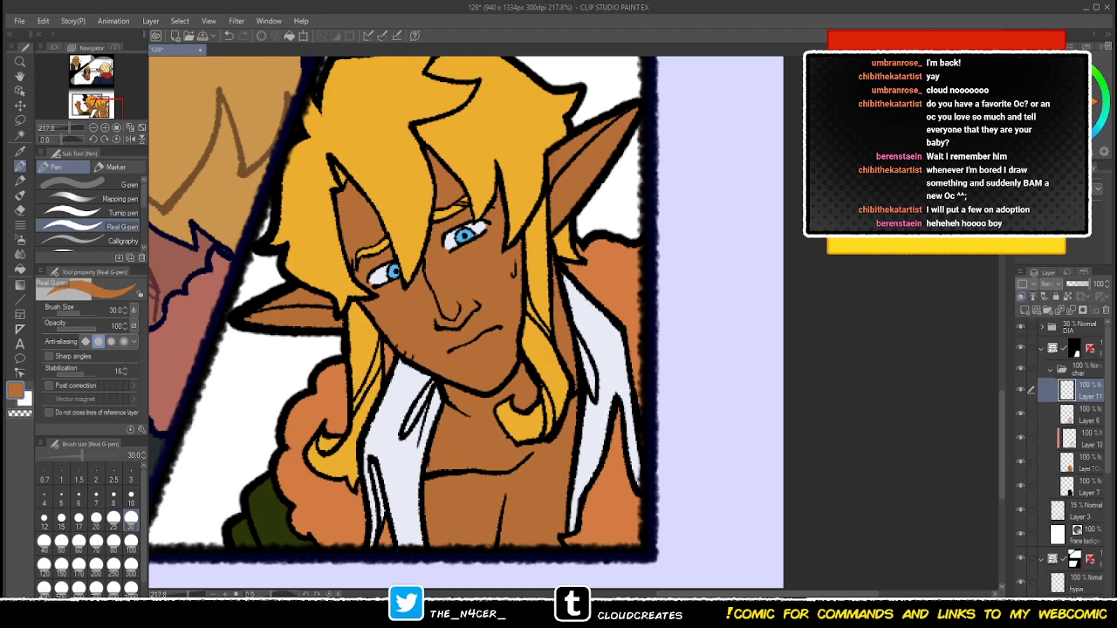
- Paint skin brown over the inset elf's nose, neck and chest lines on the new layer clipped to the line art
drag(443, 321, 472, 296)
drag(460, 413, 452, 405)
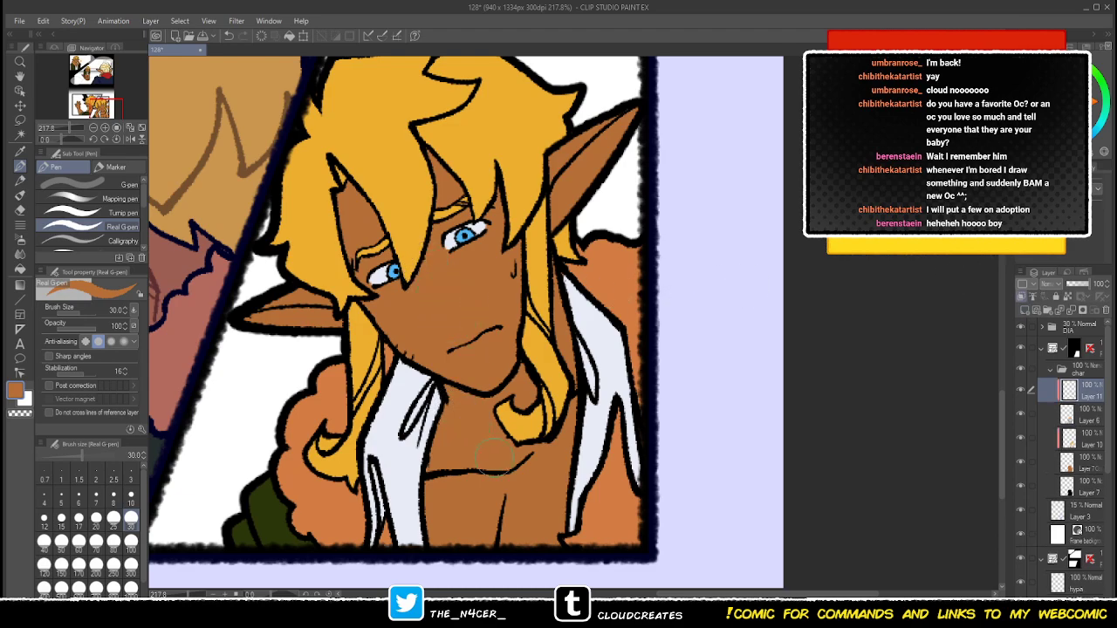
mouse_move(532, 457)
mouse_down()
mouse_move(490, 478)
mouse_move(429, 478)
mouse_up()
drag(500, 543, 505, 500)
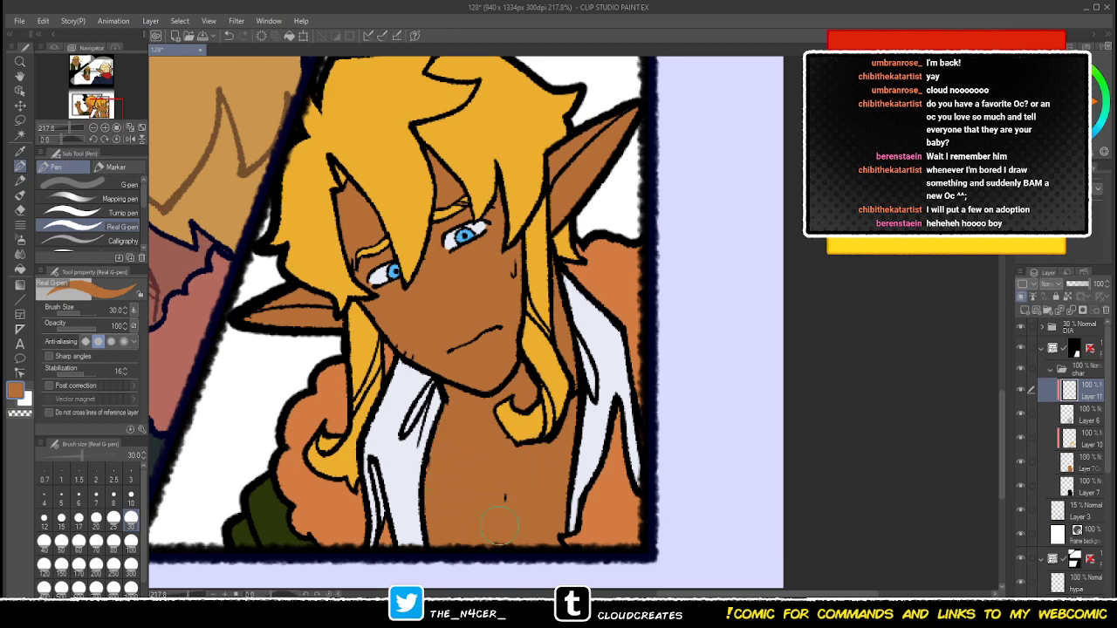
- Sample the hair yellow and paint over the inner lines of the inset elf's long side locks
alt+click(529, 424)
mouse_move(548, 395)
mouse_down()
mouse_move(534, 419)
mouse_move(548, 383)
mouse_move(543, 424)
mouse_up()
drag(545, 424, 537, 407)
drag(534, 295, 540, 366)
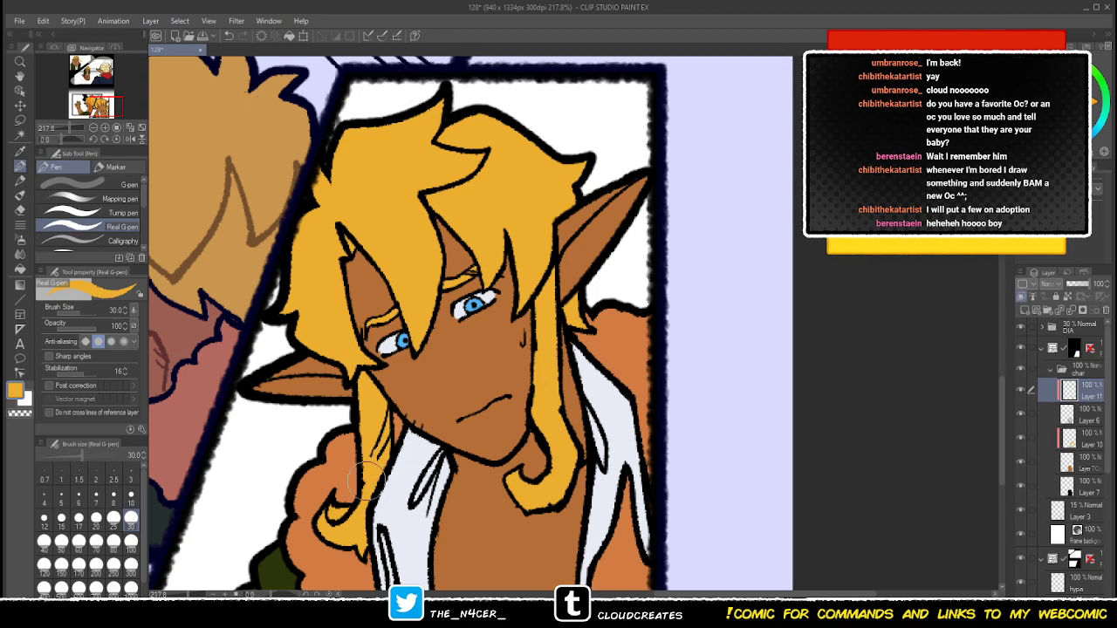
scroll(372, 470, down, 1)
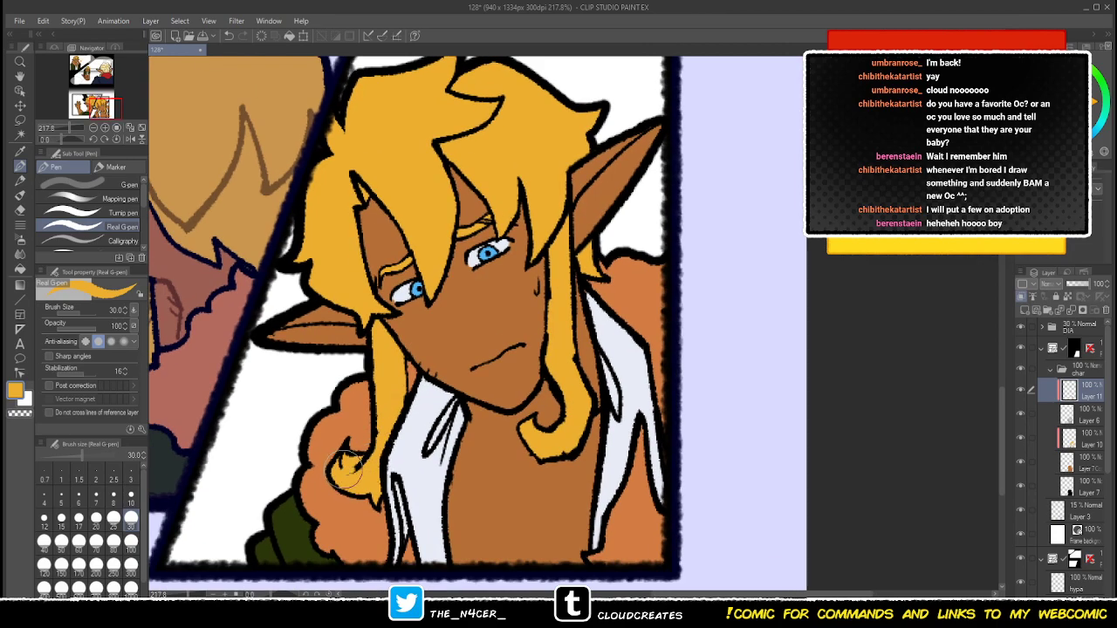
mouse_move(335, 299)
mouse_down()
mouse_move(379, 373)
mouse_move(328, 409)
mouse_move(385, 403)
mouse_up()
key(ctrl+z)
- Cover one ear's inner line and the small face lines with skin brown, and the fringe's inner lines with hair yellow
alt+click(357, 391)
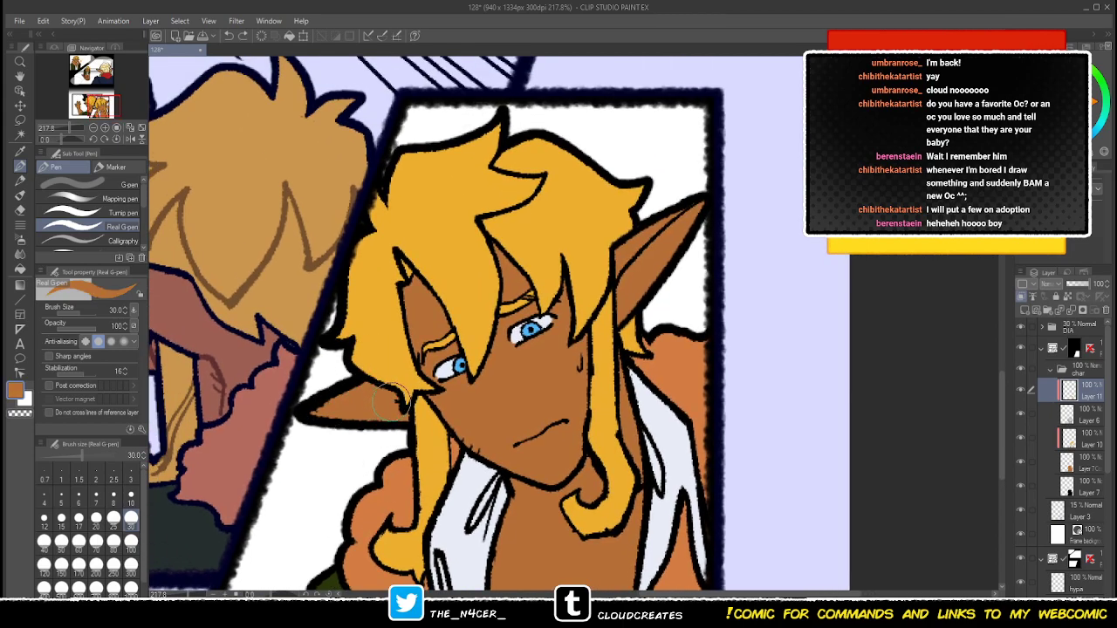
alt+click(402, 255)
drag(400, 265, 407, 264)
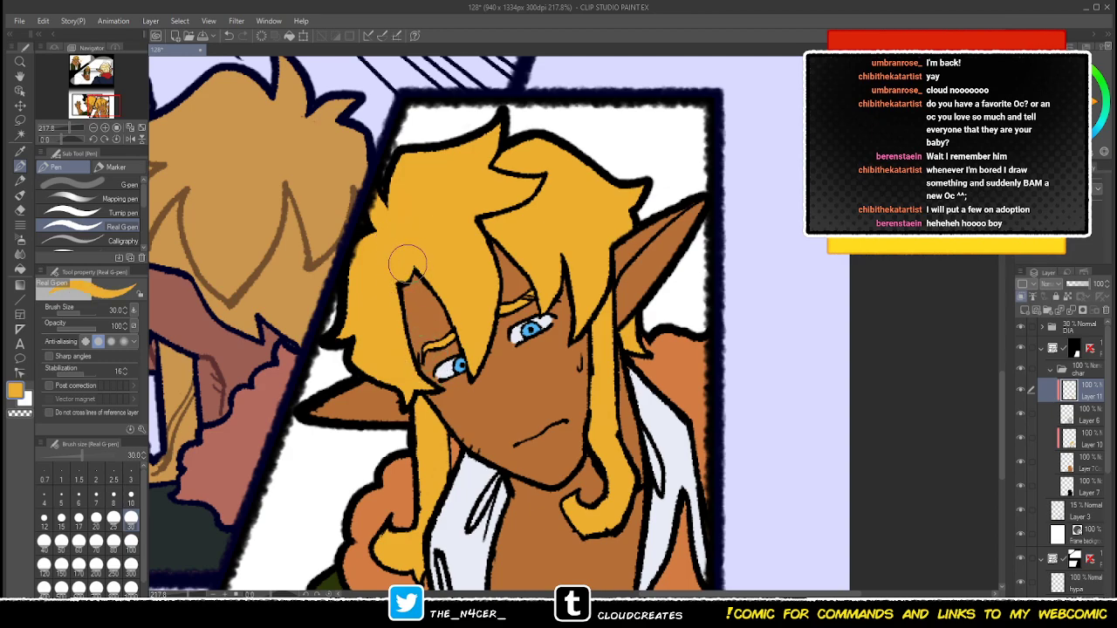
mouse_move(482, 214)
mouse_down()
mouse_move(498, 228)
mouse_move(547, 181)
mouse_move(494, 178)
mouse_move(506, 172)
mouse_up()
mouse_move(519, 298)
mouse_down()
mouse_move(500, 269)
mouse_move(524, 264)
mouse_up()
drag(511, 302, 505, 293)
alt+click(501, 298)
drag(424, 336, 433, 324)
drag(592, 346, 570, 337)
- Sample the shirt's off-white and paint over the fold lines on both sides of the inset elf's open collar
key(x)
alt+click(570, 334)
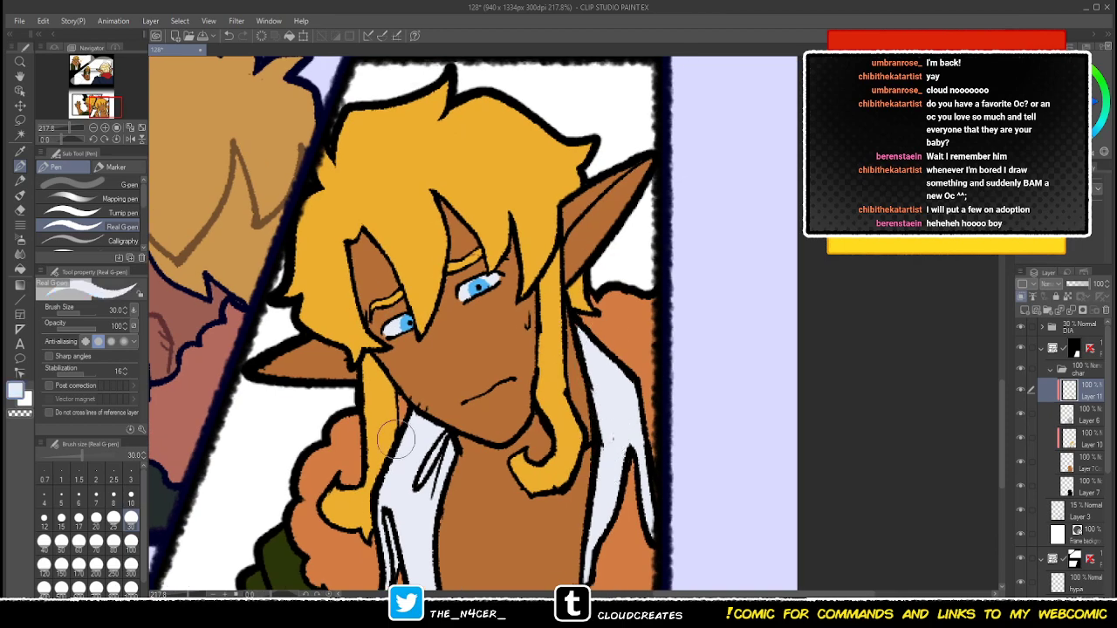
mouse_move(441, 441)
mouse_down()
mouse_move(409, 486)
mouse_move(426, 500)
mouse_move(435, 386)
mouse_up()
mouse_move(387, 503)
mouse_down()
mouse_move(383, 438)
mouse_move(391, 483)
mouse_up()
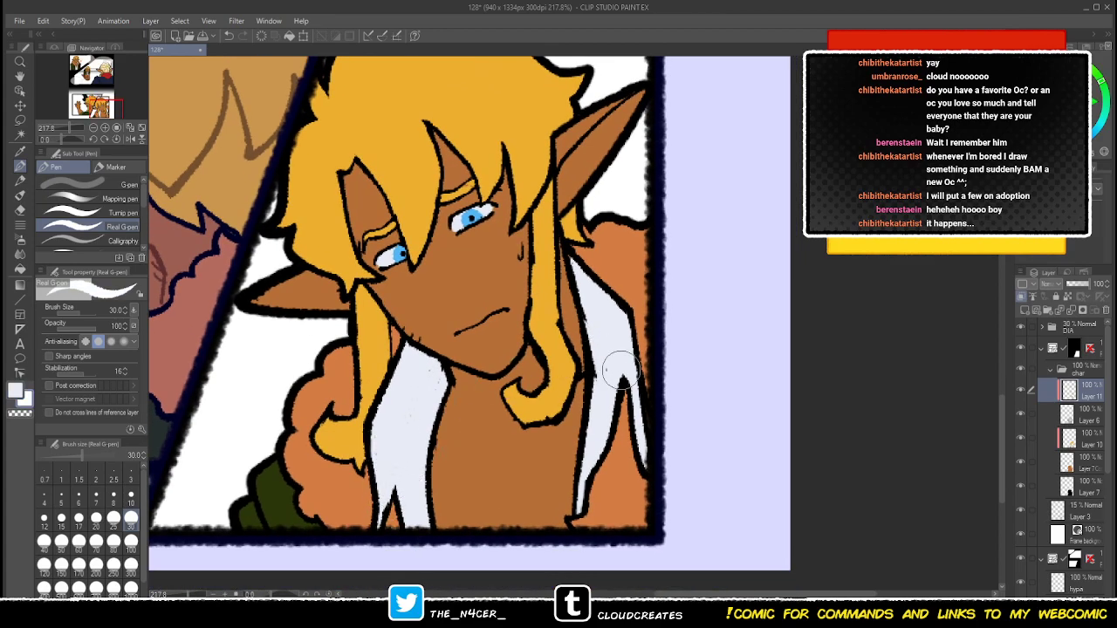
- Cover the raised ear's inner line with skin brown and the remaining lines in the hair beside it with yellow
scroll(587, 419, up, 3)
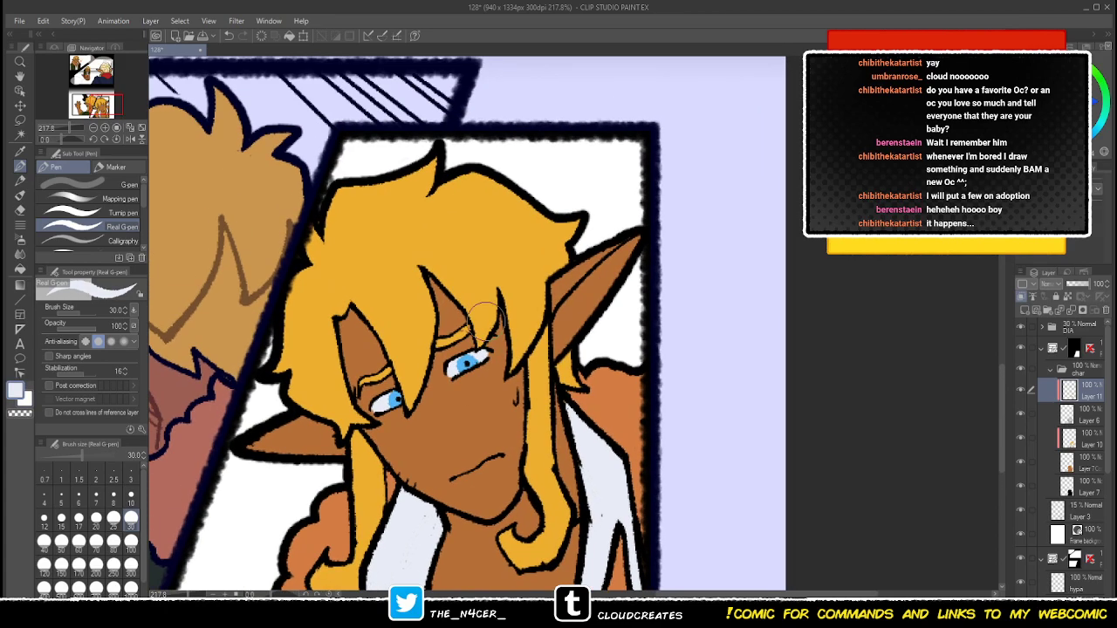
alt+click(607, 301)
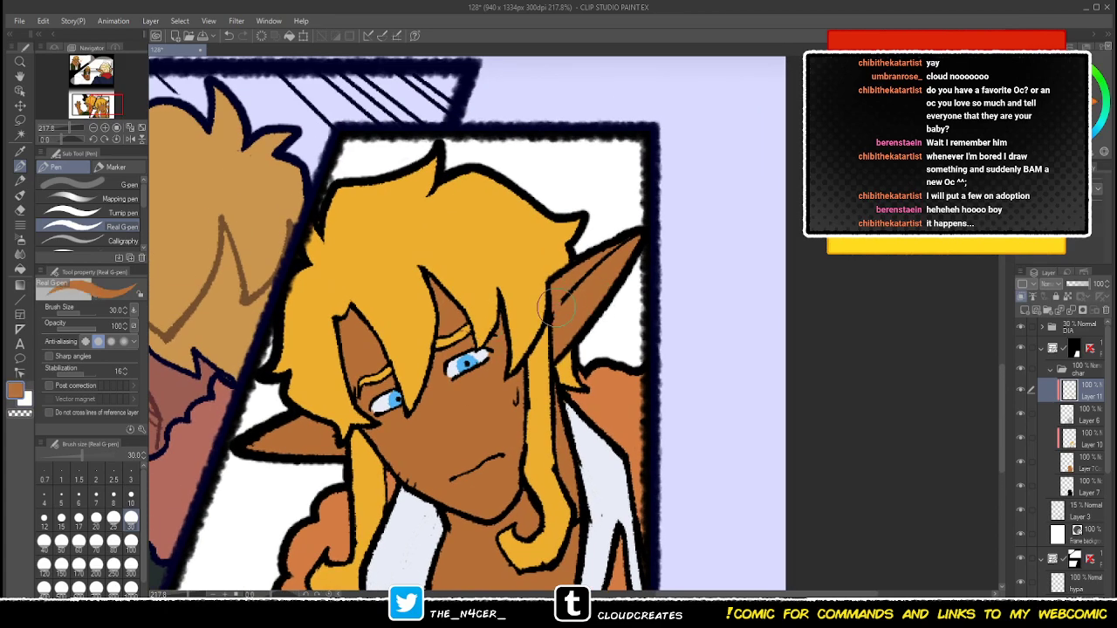
mouse_move(596, 266)
mouse_down()
mouse_move(566, 297)
mouse_move(622, 245)
mouse_move(569, 299)
mouse_move(586, 275)
mouse_up()
alt+click(532, 322)
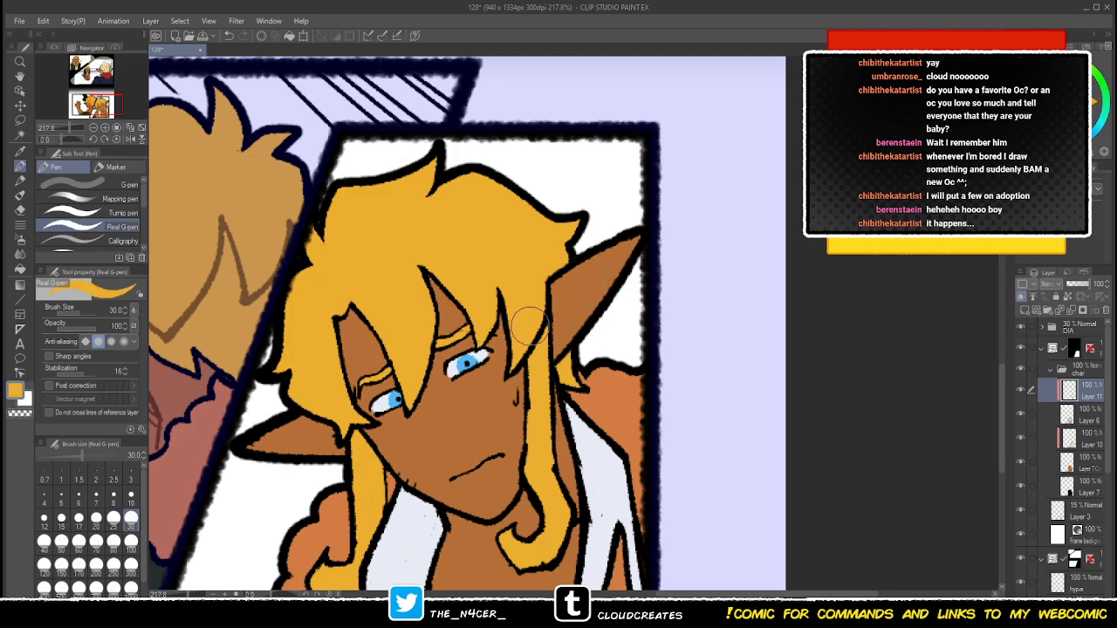
drag(530, 355, 537, 311)
drag(350, 429, 354, 443)
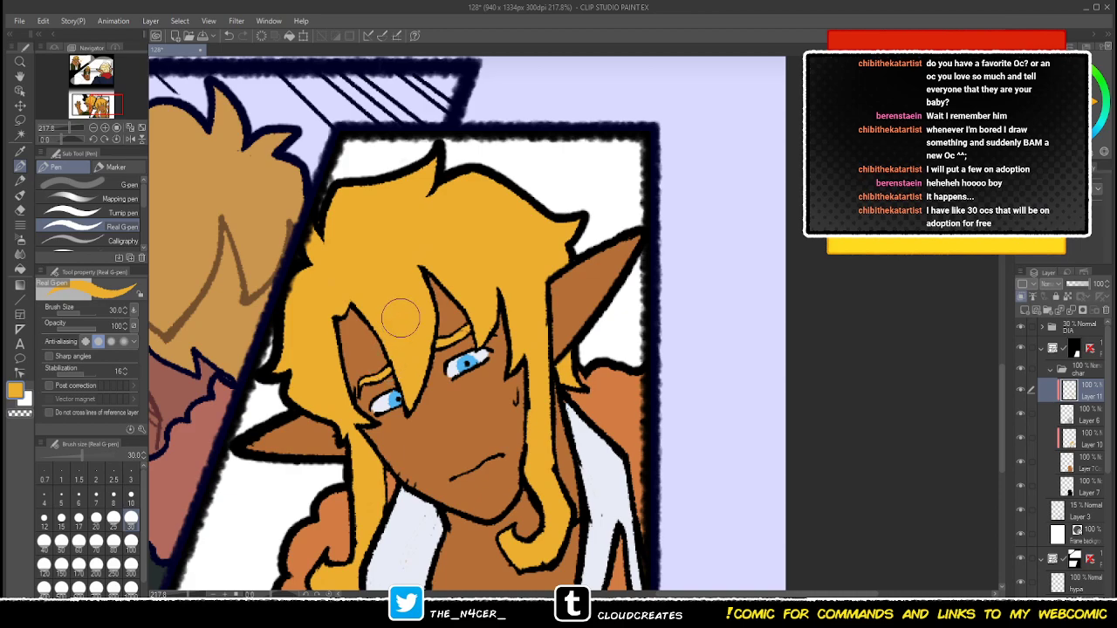
- Darken the clipped colour strokes on Layer 11 into tinted inner lines and merge the layer down into Layer 6
drag(401, 319, 430, 285)
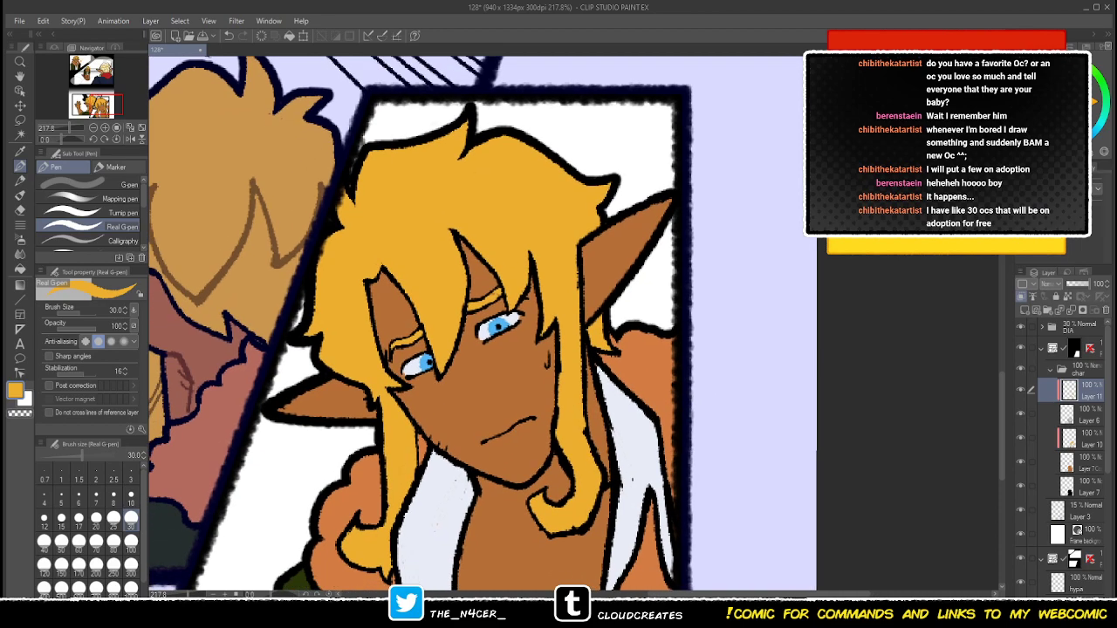
mouse_move(389, 445)
mouse_down()
mouse_move(595, 441)
mouse_move(414, 442)
mouse_up()
key(ctrl+s)
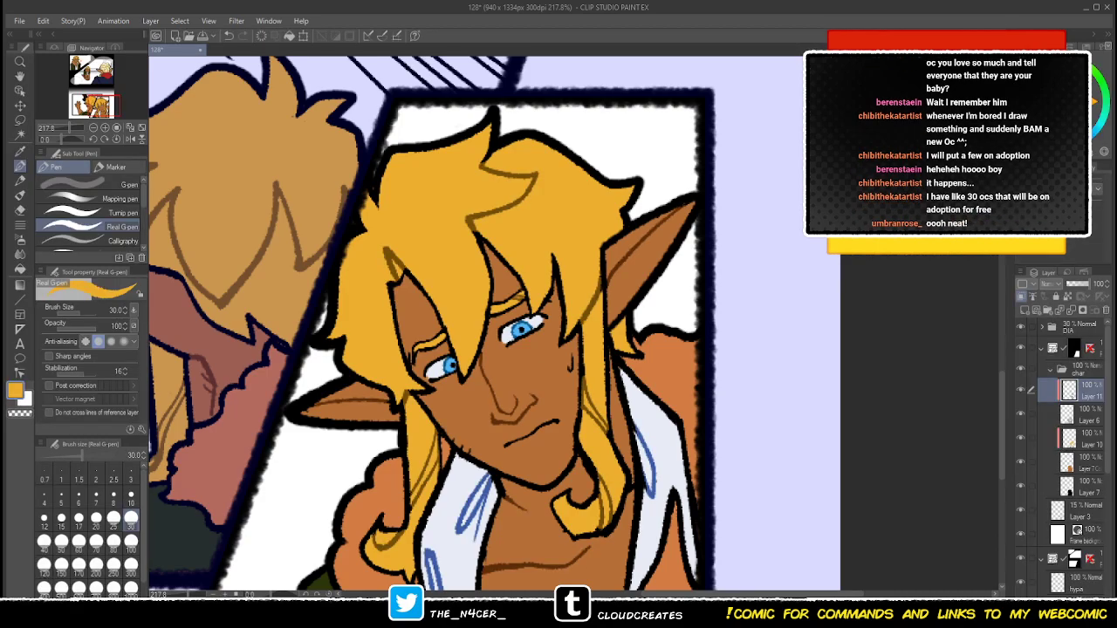
key(ctrl+e)
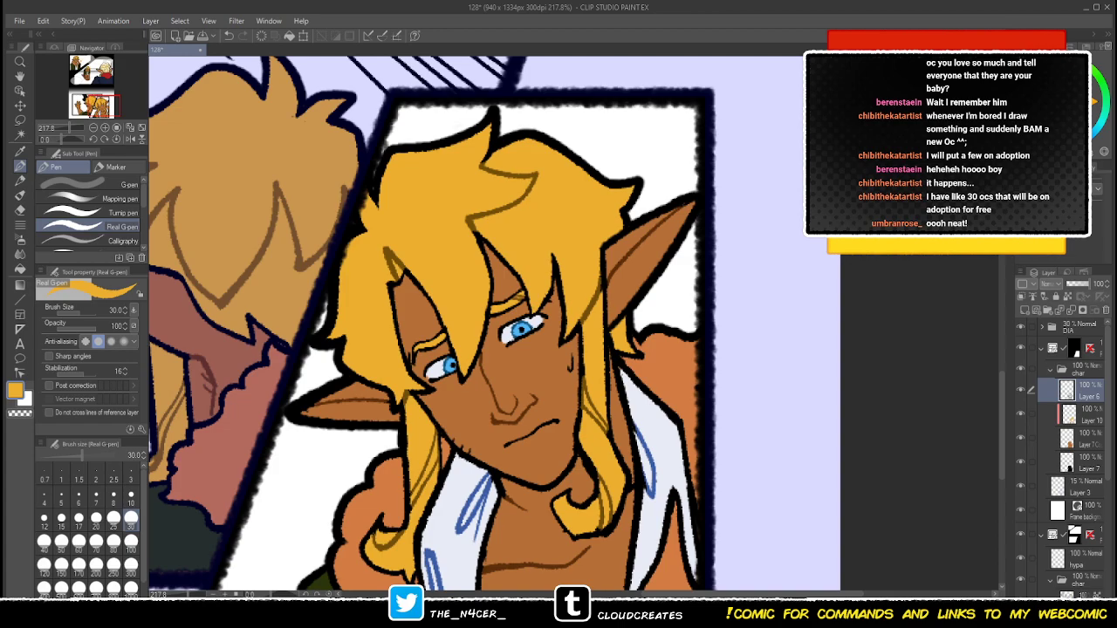
- Lock the transparent pixels of Layer 6 and recolour the sweat drop on the inset elf's cheek white
key(x)
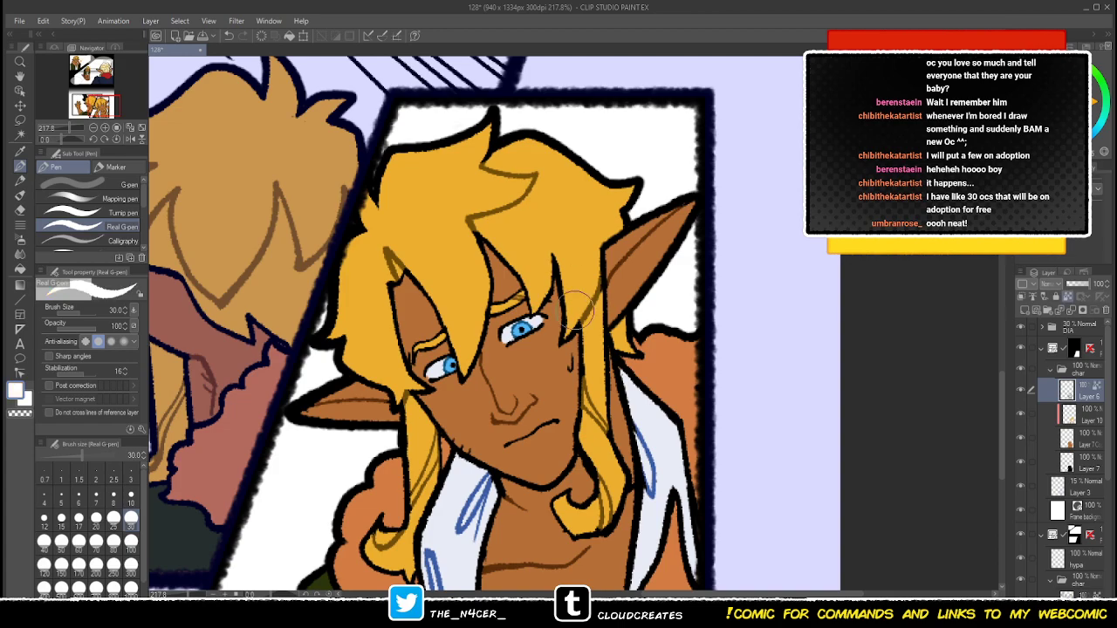
drag(547, 407, 554, 356)
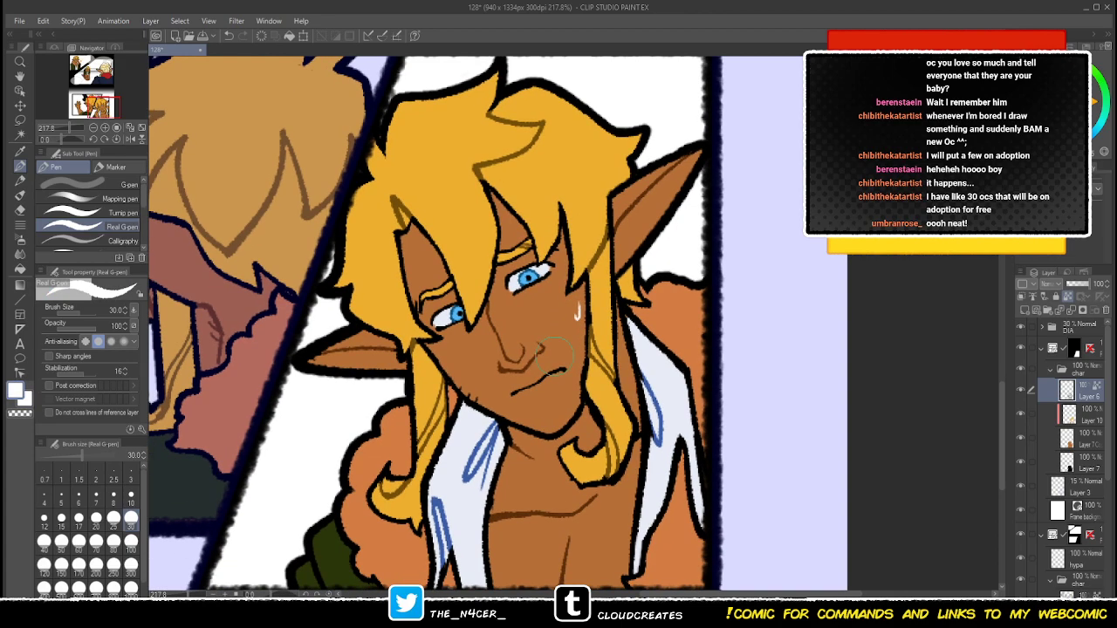
scroll(405, 372, down, 4)
drag(405, 372, 464, 400)
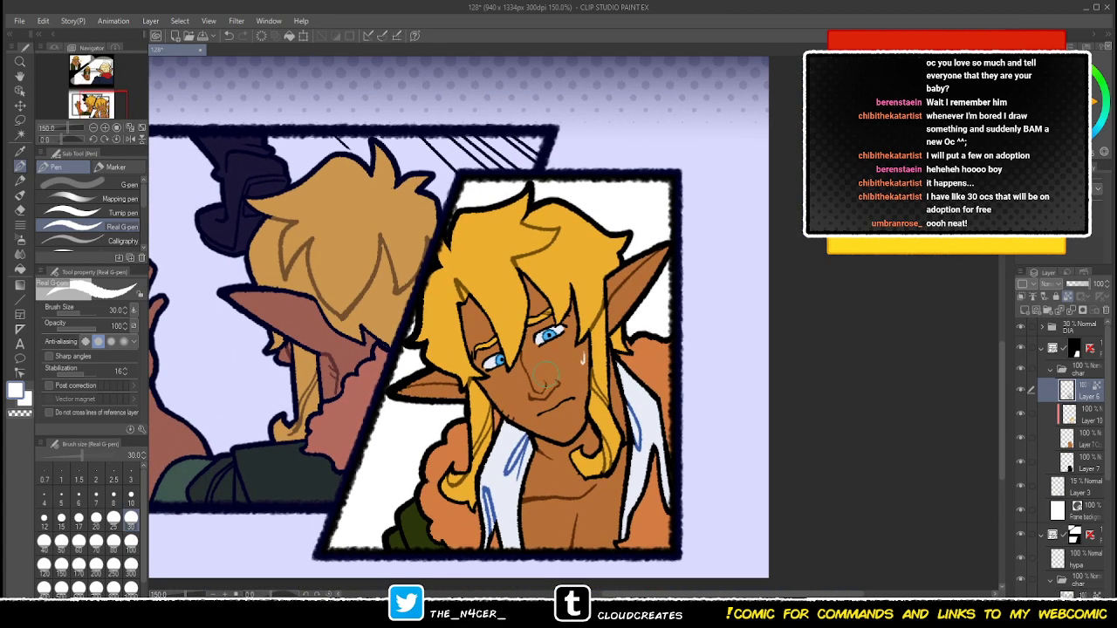
- Collapse the inset panel's char and frame folders and select Layer 9 in the other frame's bg folder
drag(523, 306, 608, 533)
scroll(636, 445, down, 7)
drag(479, 319, 477, 337)
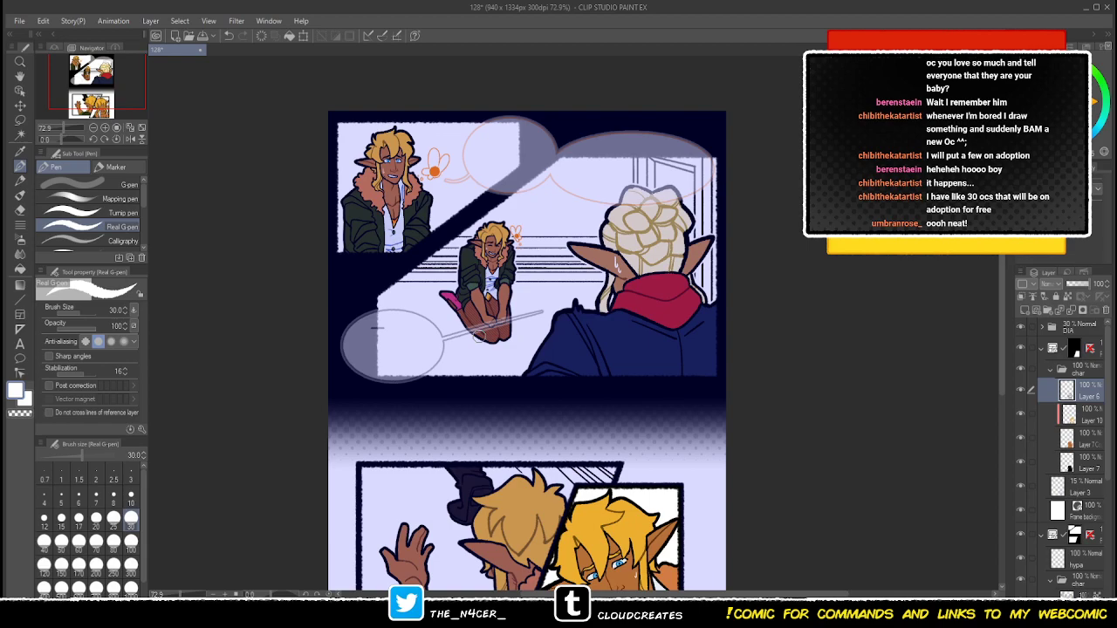
click(1050, 369)
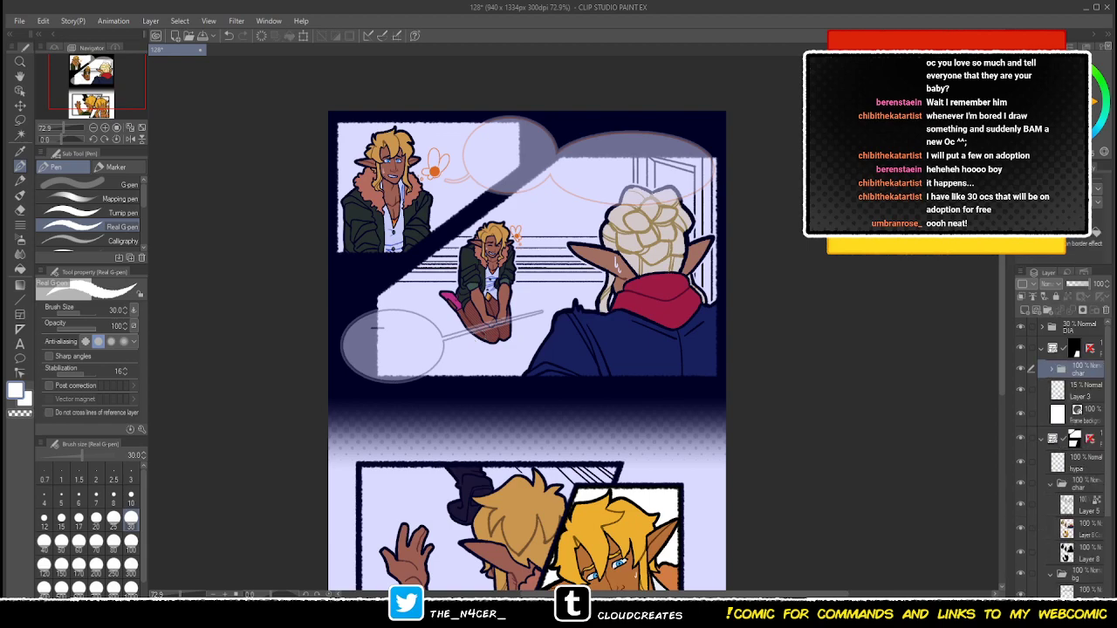
click(1041, 349)
click(1041, 348)
click(1041, 348)
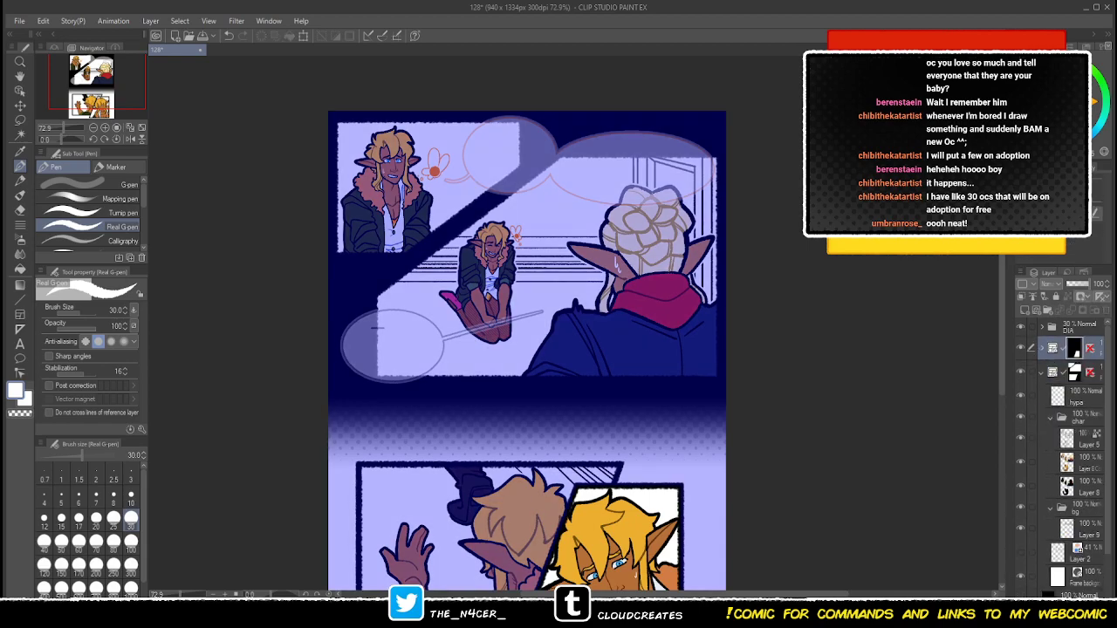
drag(541, 419, 512, 329)
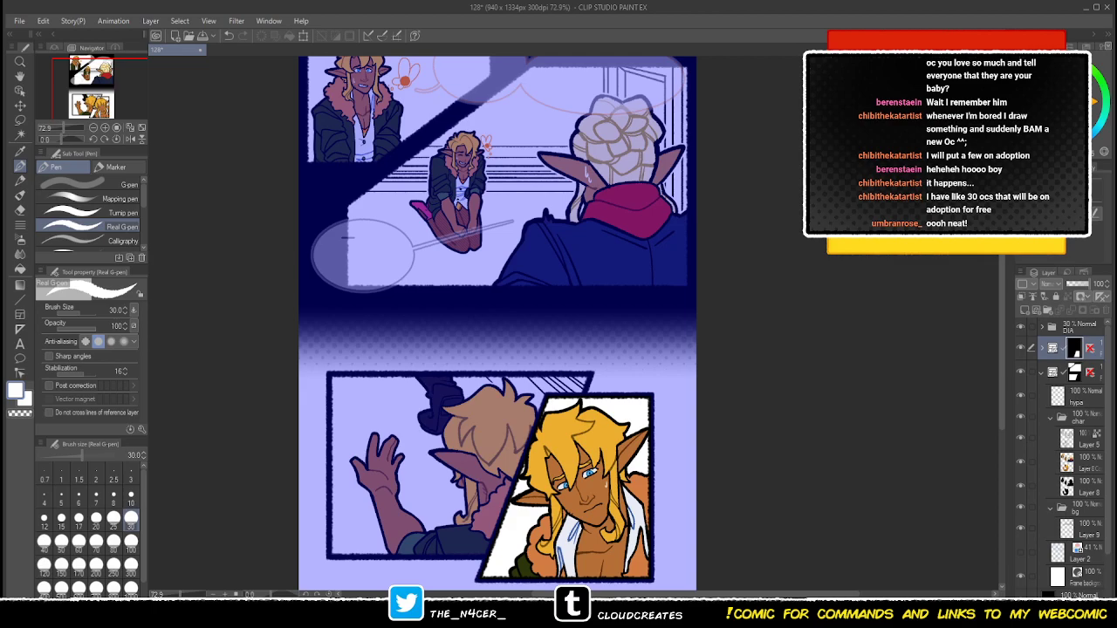
click(1088, 487)
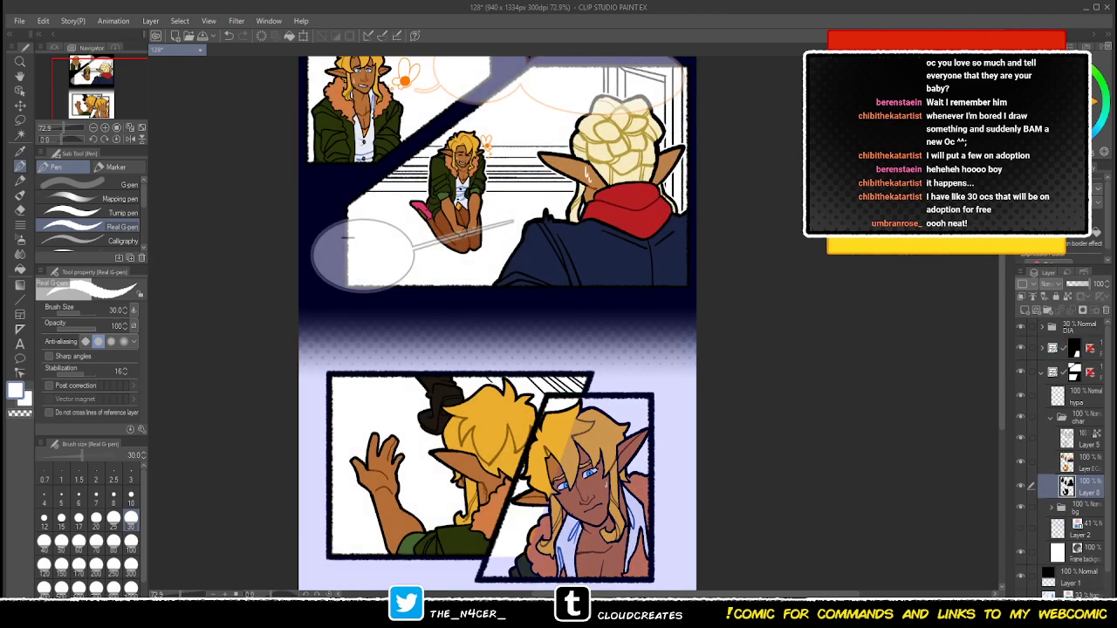
click(1086, 530)
- Sample beige from the reference image and fill a new layer below Layer 9 in the bg folder with it
drag(498, 305, 470, 352)
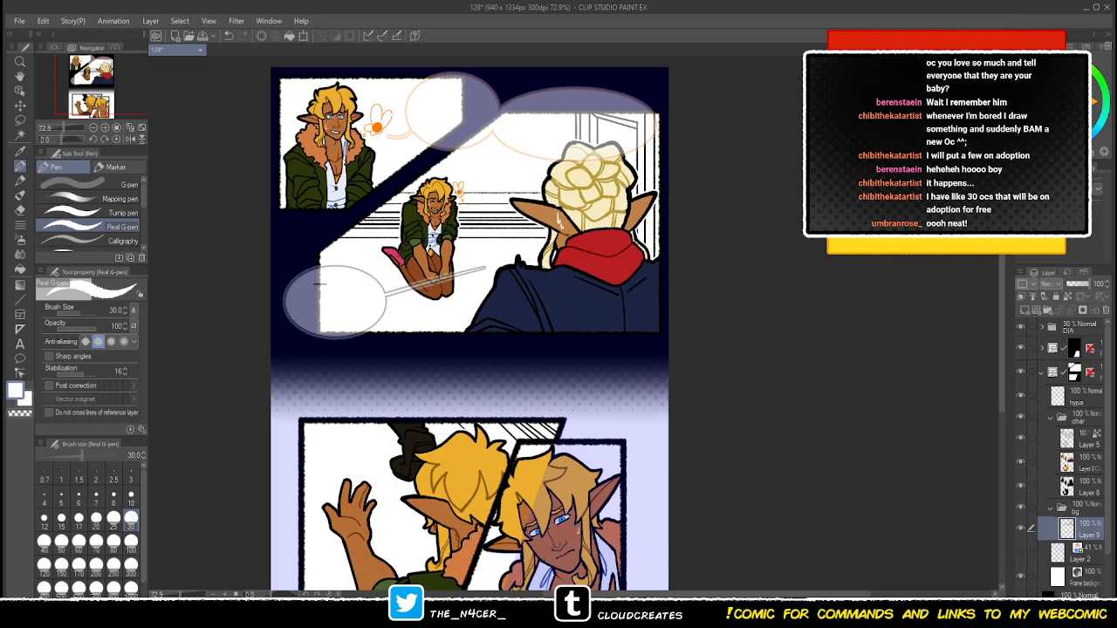
key(ctrl+Tab)
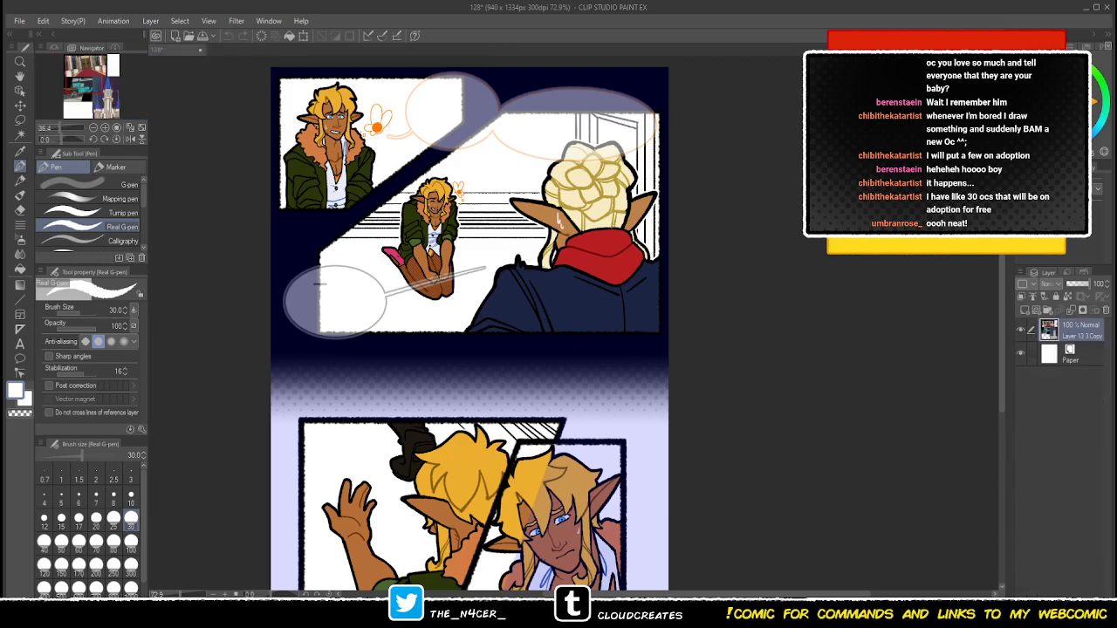
key(ctrl+plus)
key(ctrl+Tab)
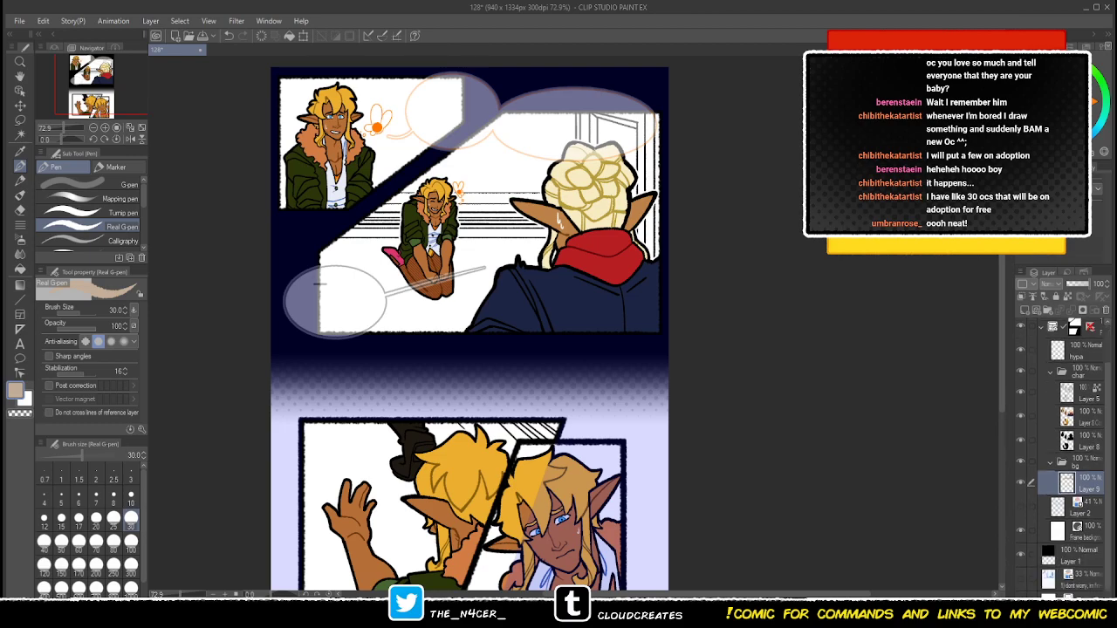
click(1024, 309)
drag(1081, 484, 1080, 519)
click(289, 36)
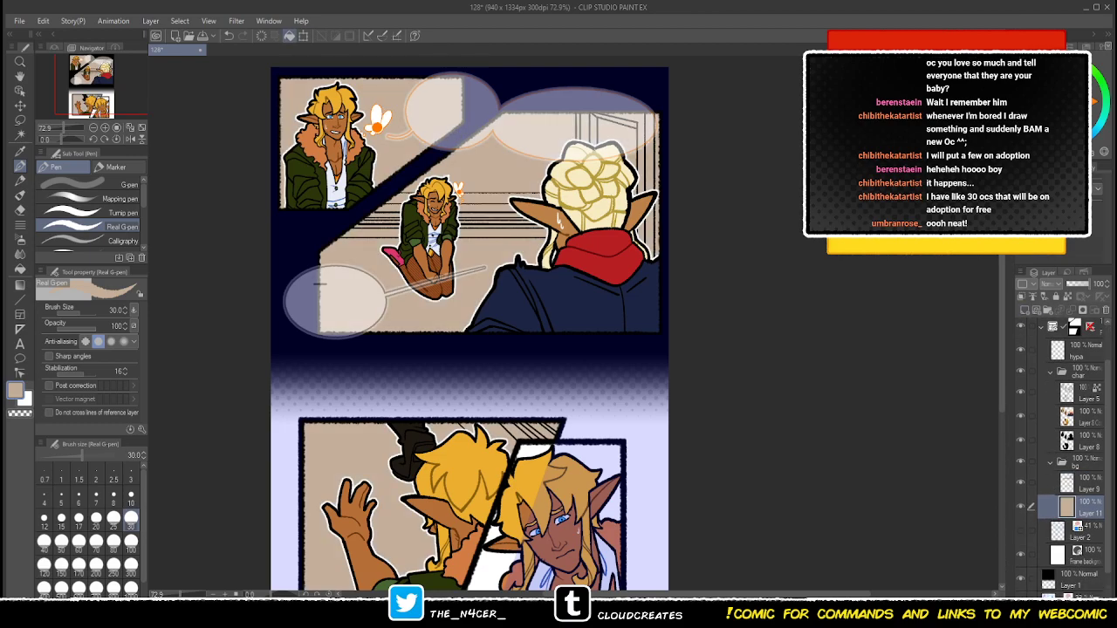
- Lower the char folder's opacity to 35% and select the beige background layer again
click(1081, 372)
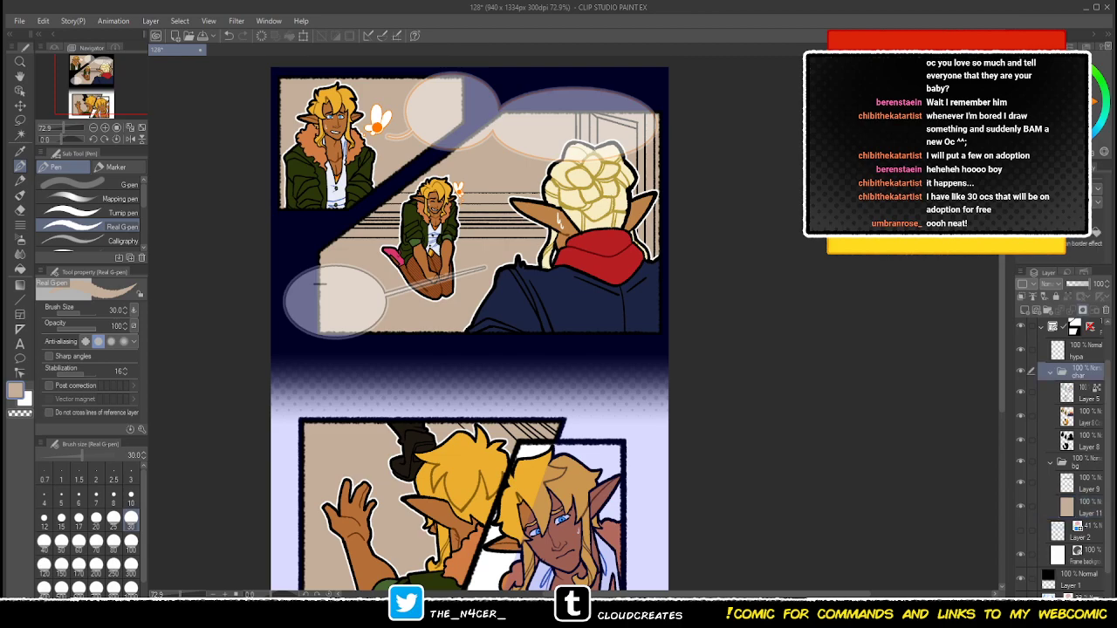
click(1075, 284)
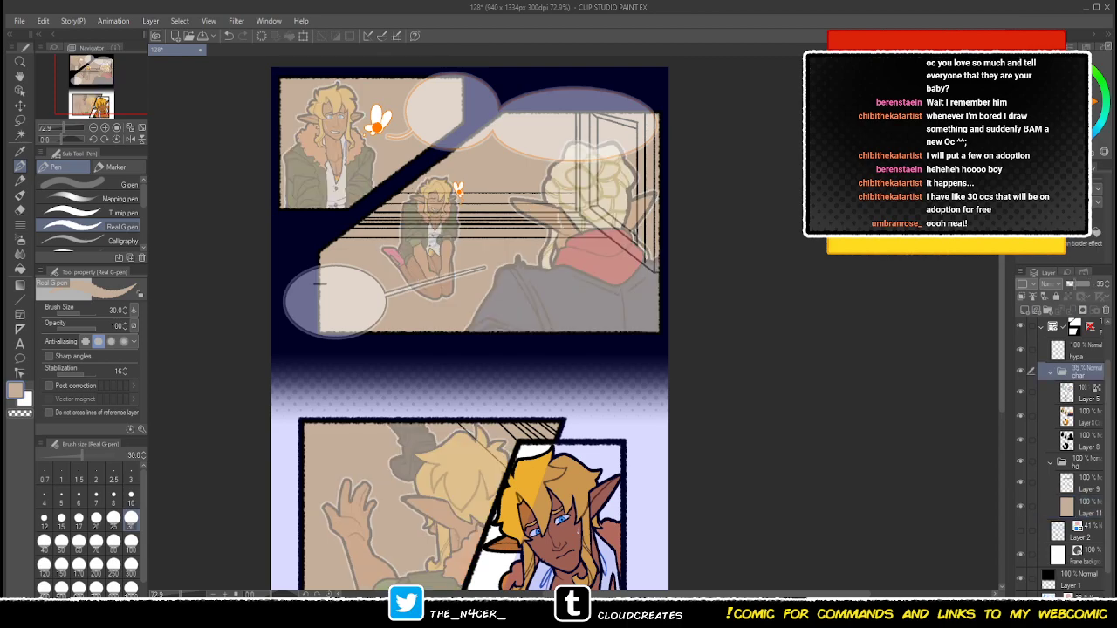
click(1087, 484)
click(1087, 508)
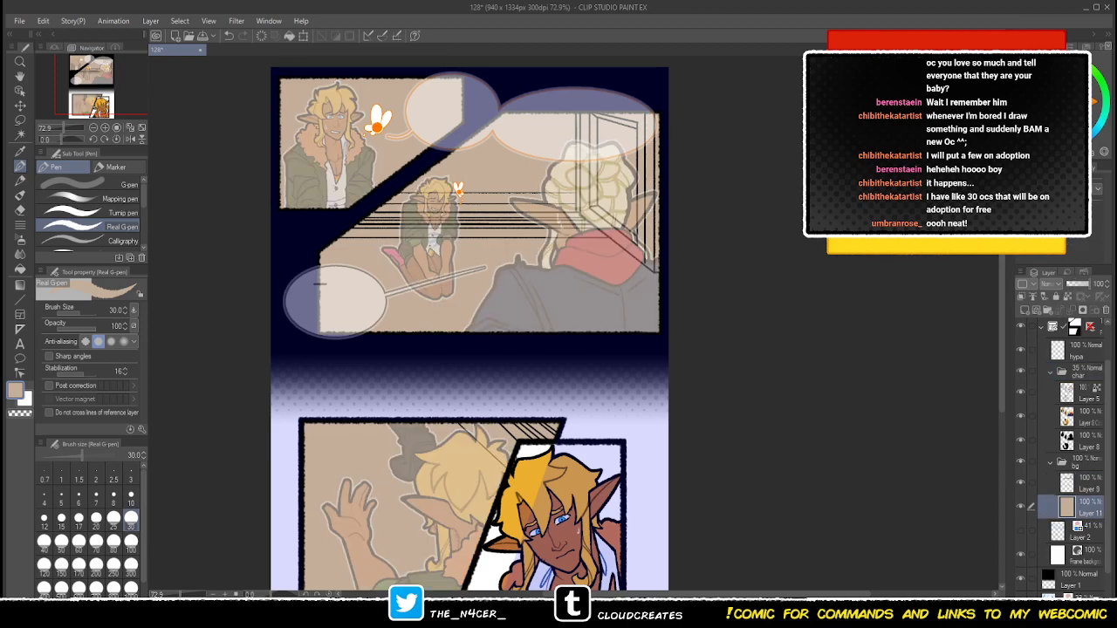
- Mark the lower panel's corners with red sampled from the reference image and hide the char folder
scroll(508, 428, down, 1)
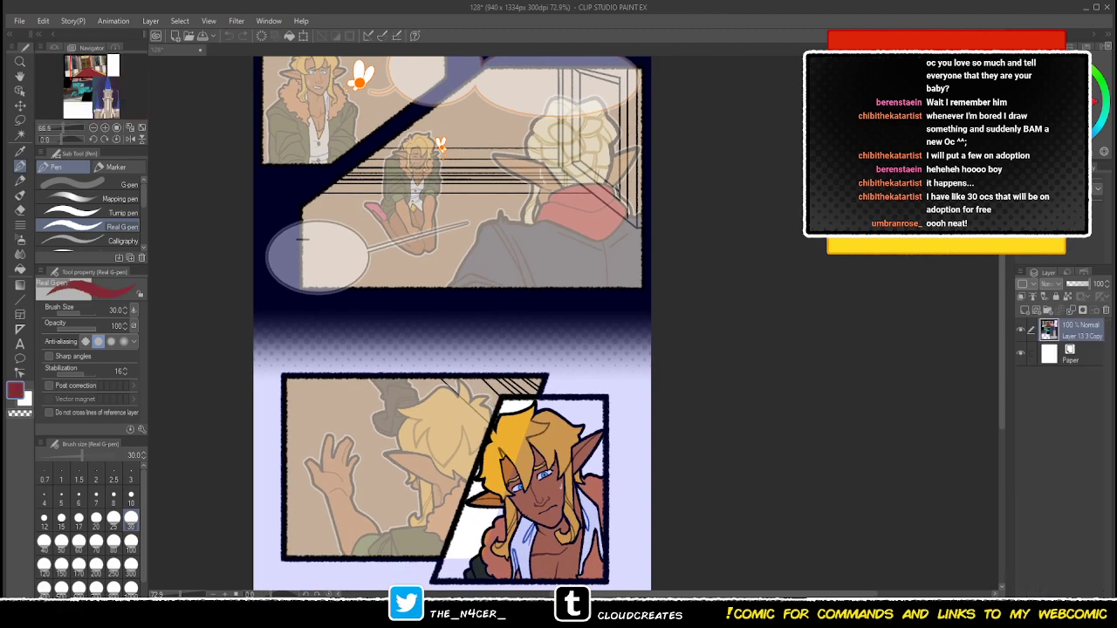
key(ctrl+Tab)
mouse_move(390, 385)
mouse_down()
mouse_move(412, 318)
mouse_move(456, 308)
mouse_move(260, 439)
mouse_move(488, 468)
mouse_move(515, 359)
mouse_up()
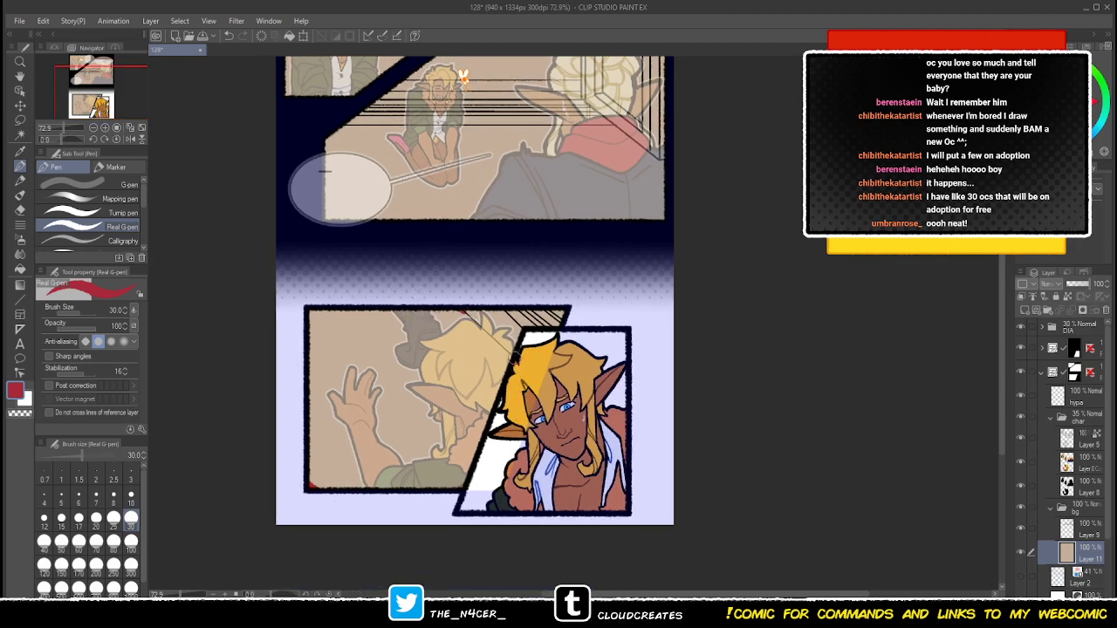
key(g)
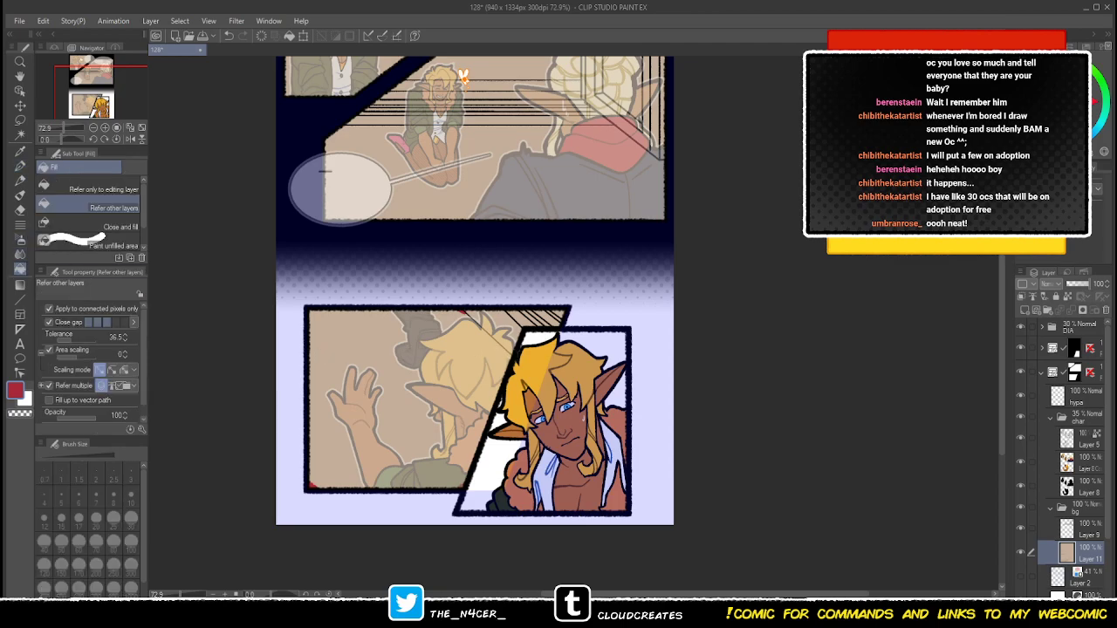
click(90, 188)
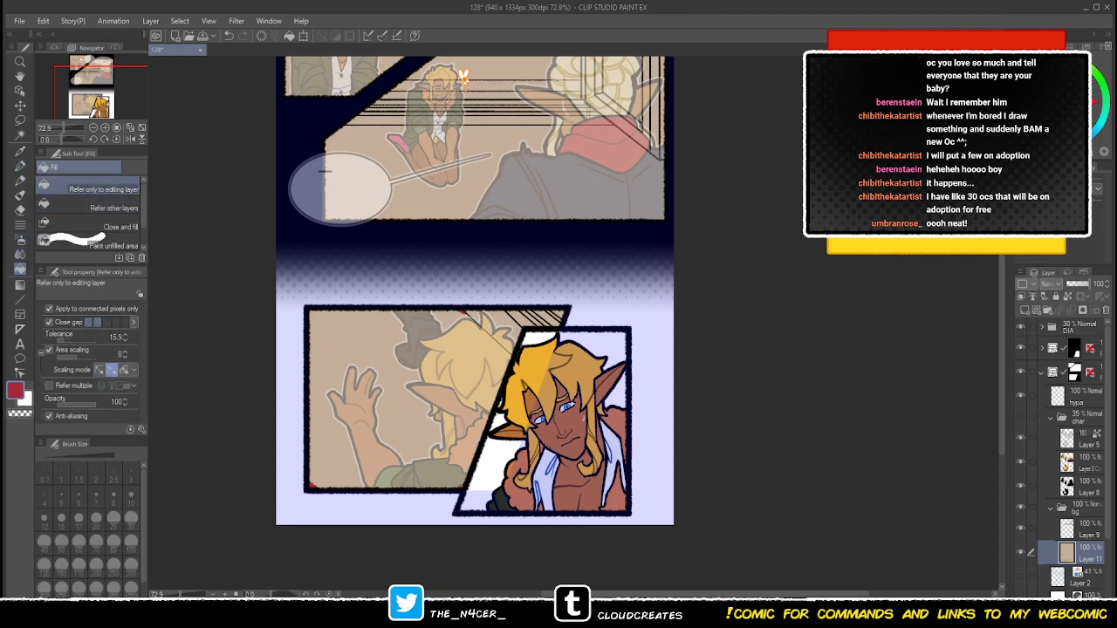
click(464, 77)
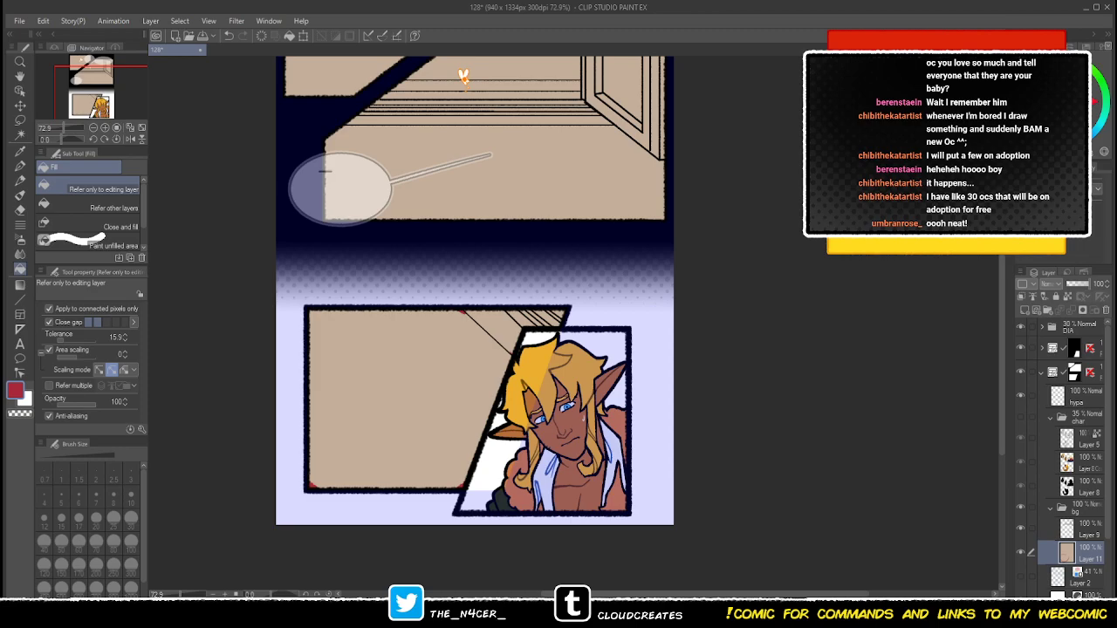
- Draw a straight red boundary with brush size 3 along the diagonal line near the lower panel's upper edge
key(u)
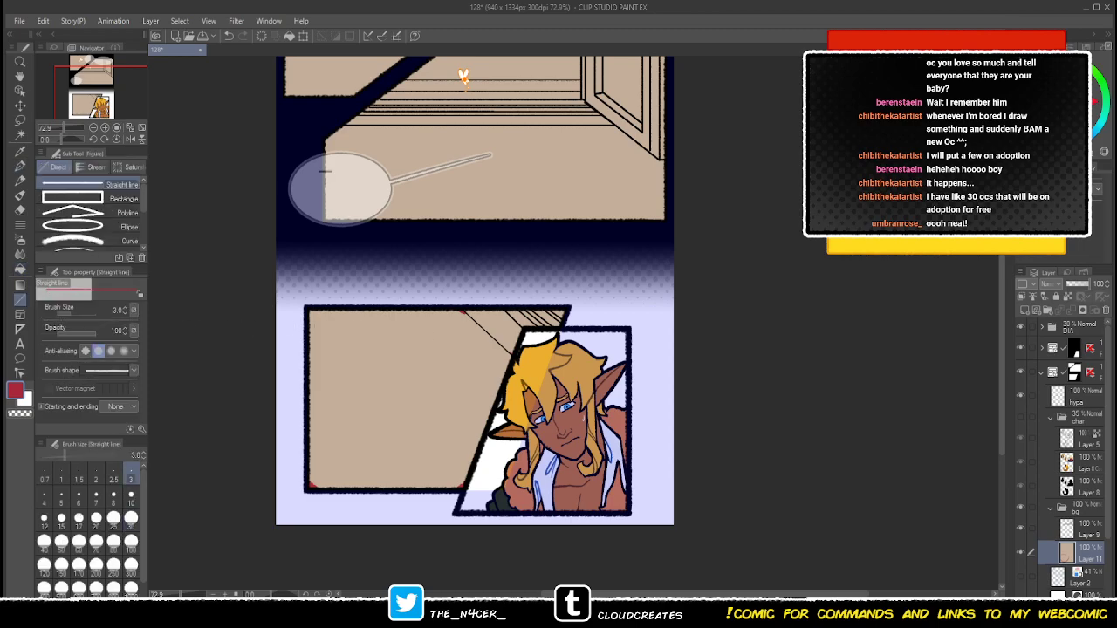
drag(463, 311, 513, 355)
key(ctrl+z)
scroll(349, 326, up, 6)
drag(349, 325, 358, 292)
alt+click(369, 296)
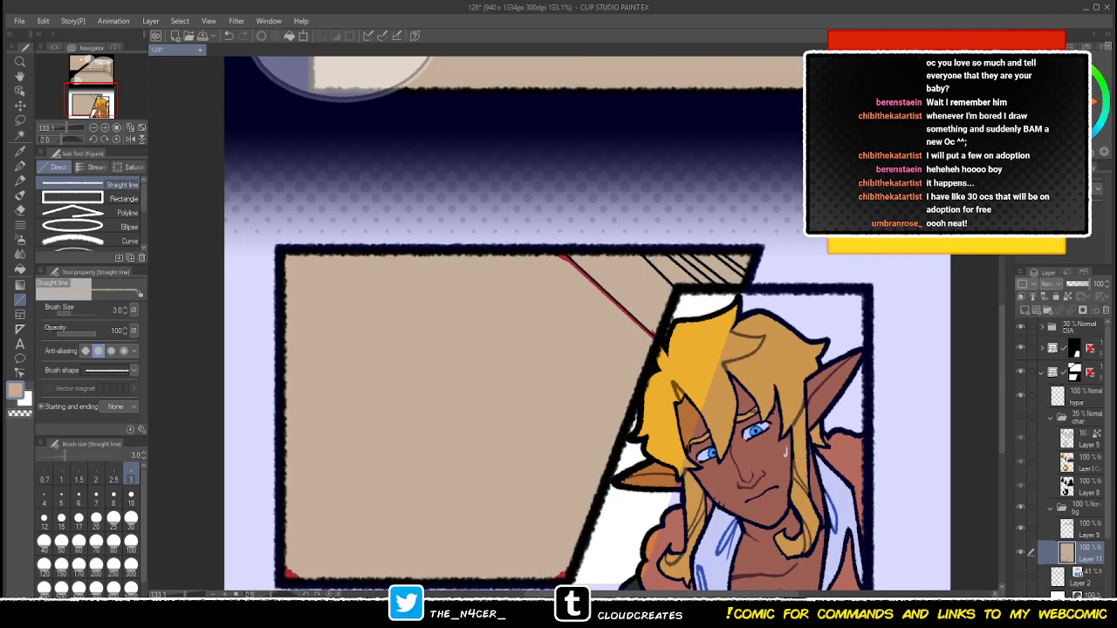
- Fill the lower panel's large area with a brighter variant of the dark red sampled from the reference image
key(p)
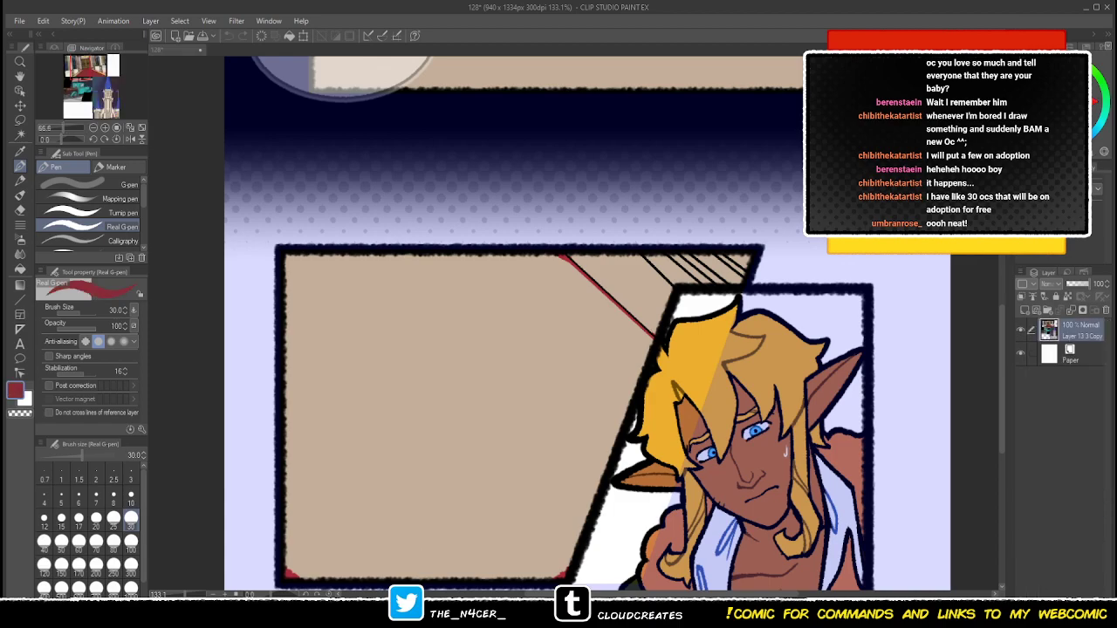
key(ctrl+Tab)
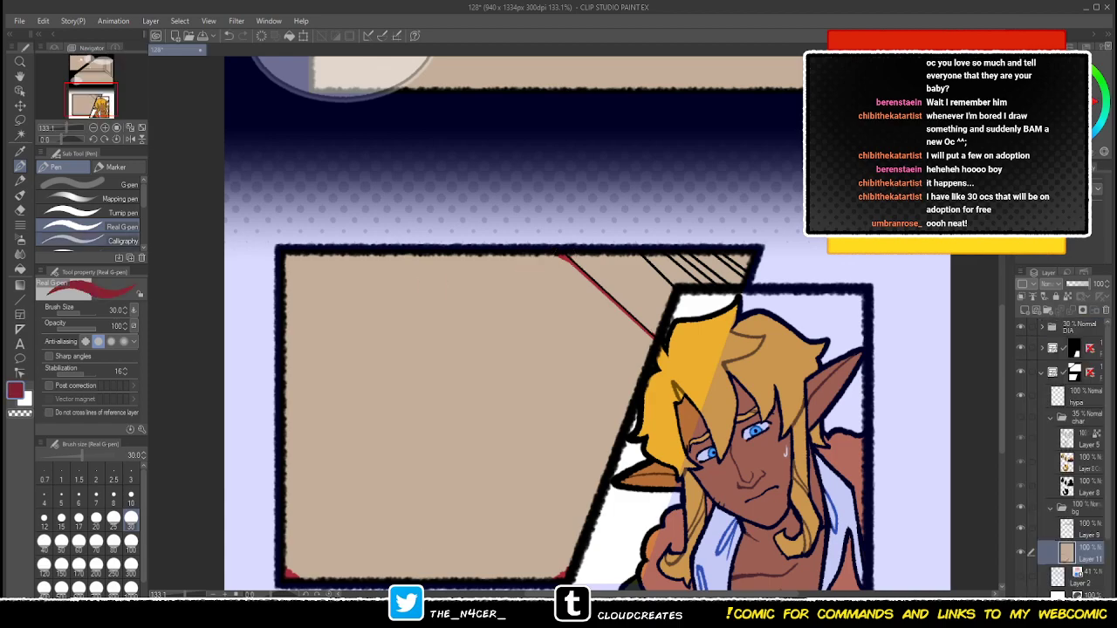
key(g)
click(436, 410)
drag(437, 410, 316, 408)
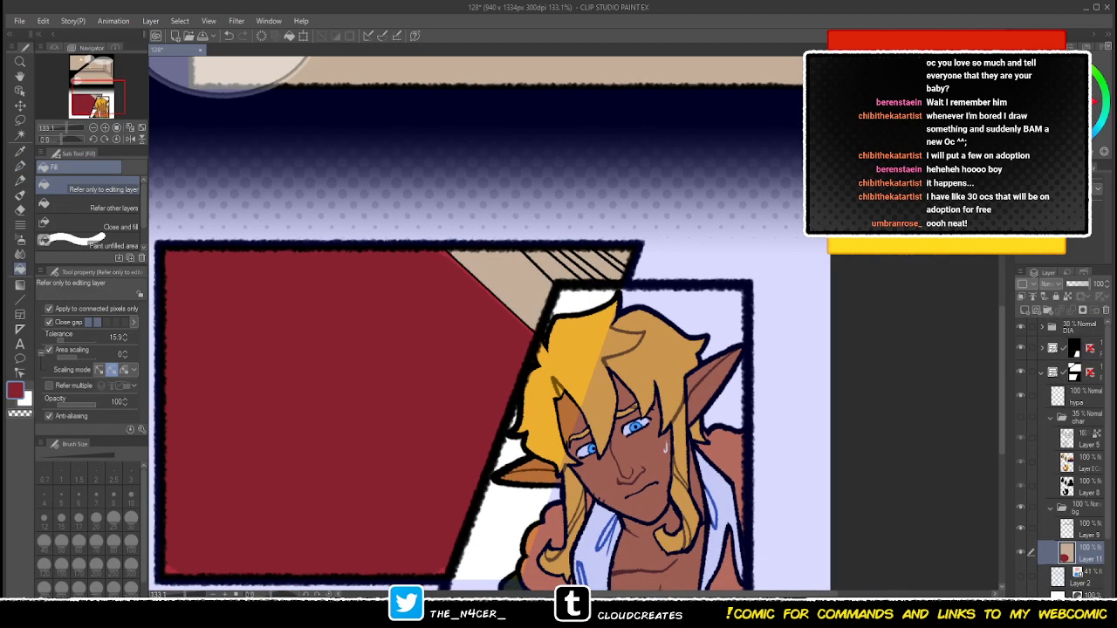
key(ctrl+z)
click(1074, 93)
click(411, 384)
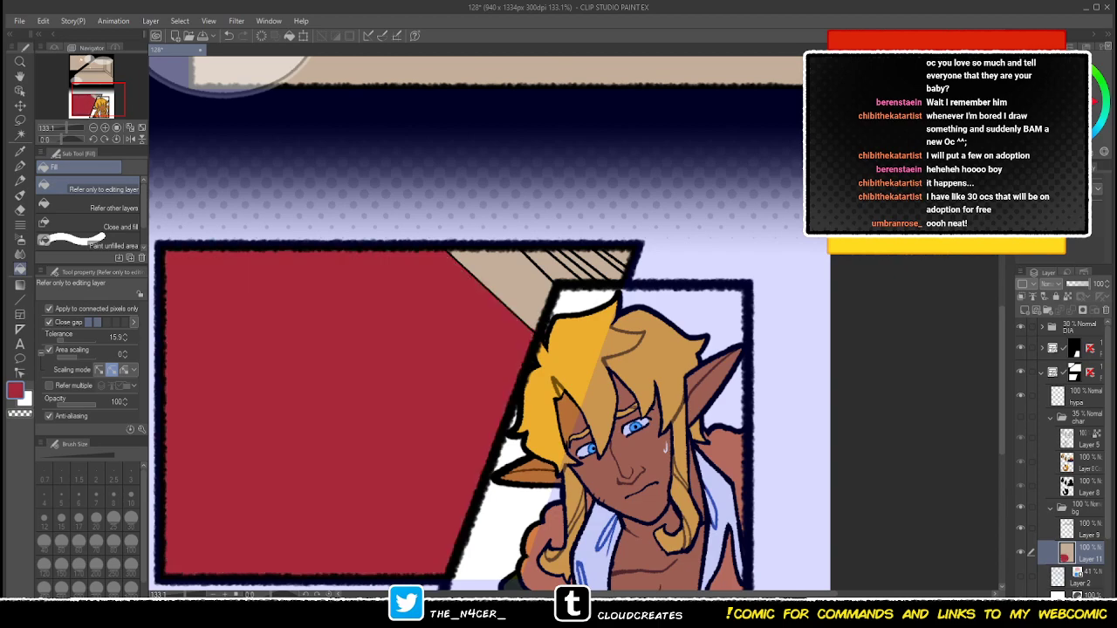
drag(410, 384, 419, 355)
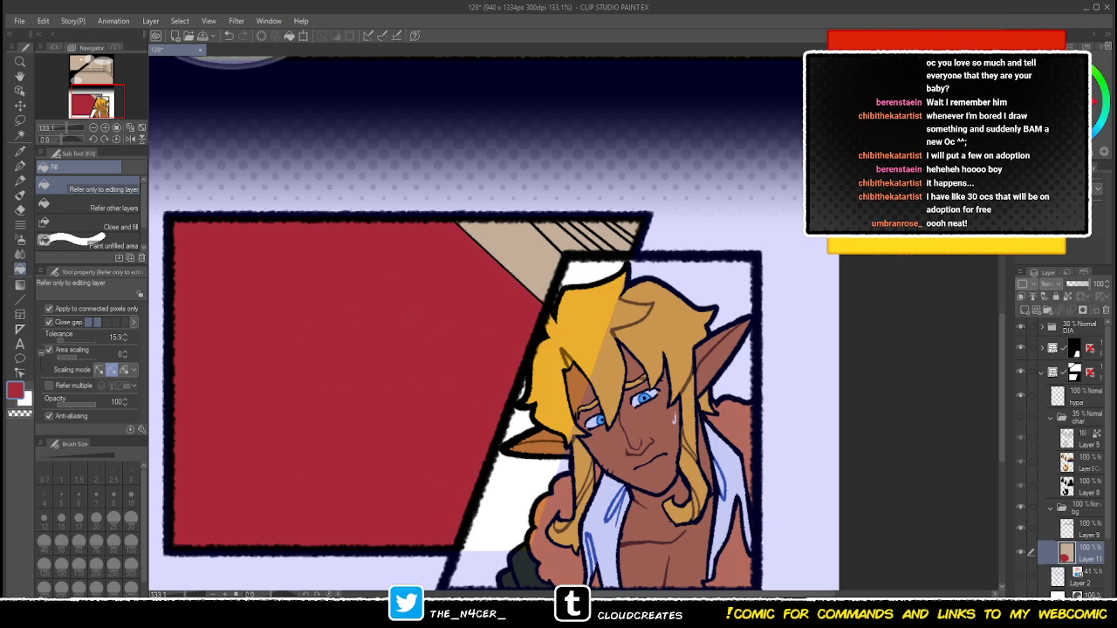
- Sample yellow from the reference image and fill the lower panel's wide diagonal strip with it, referring to other layers
key(ctrl+Tab)
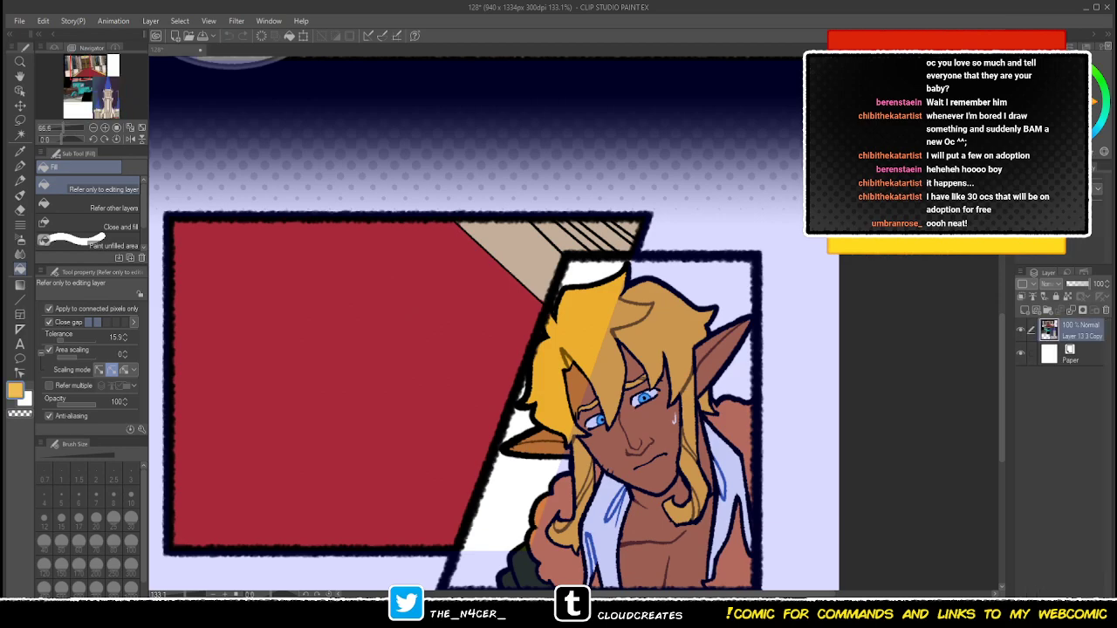
key(ctrl+Tab)
drag(495, 262, 489, 281)
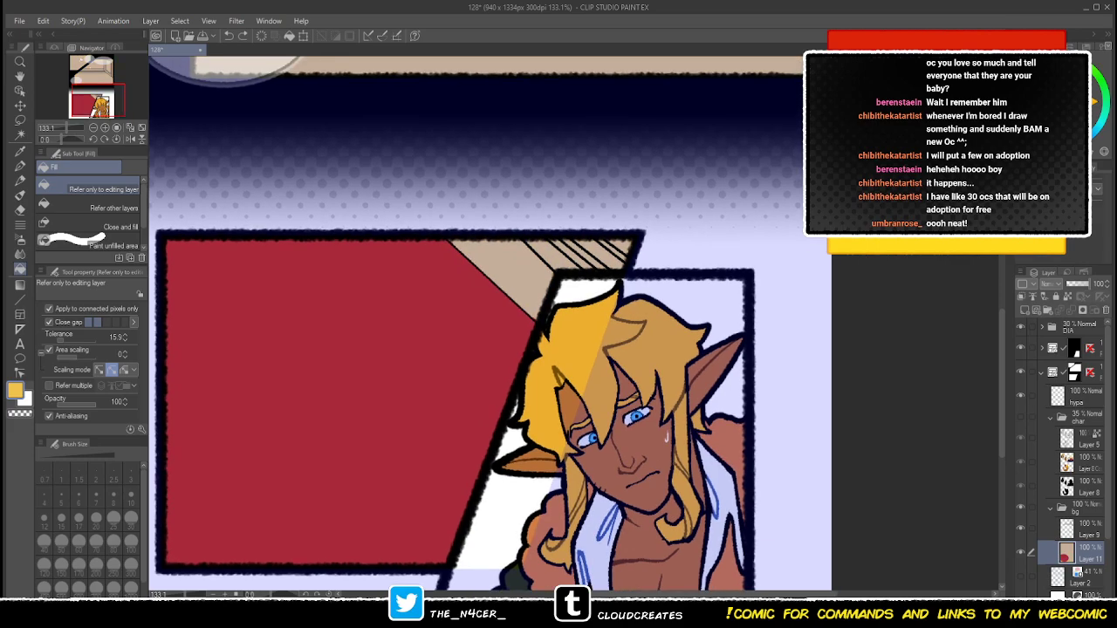
click(113, 207)
click(511, 272)
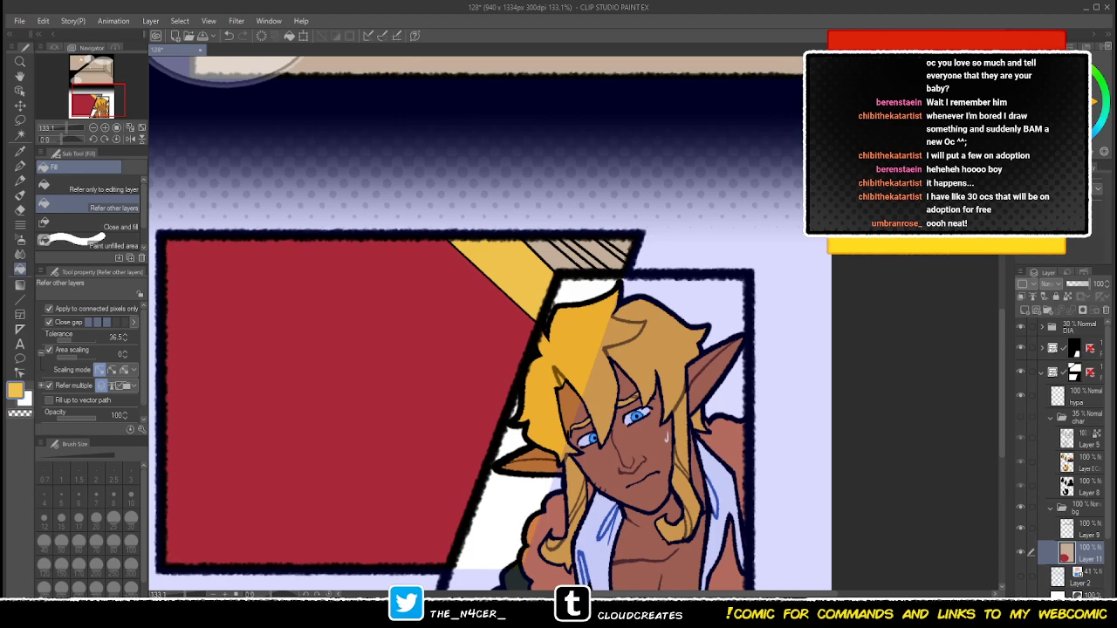
- Fill the thin diagonal trim strips in the lower panel with pale pink sampled from the reference image
alt+click(436, 349)
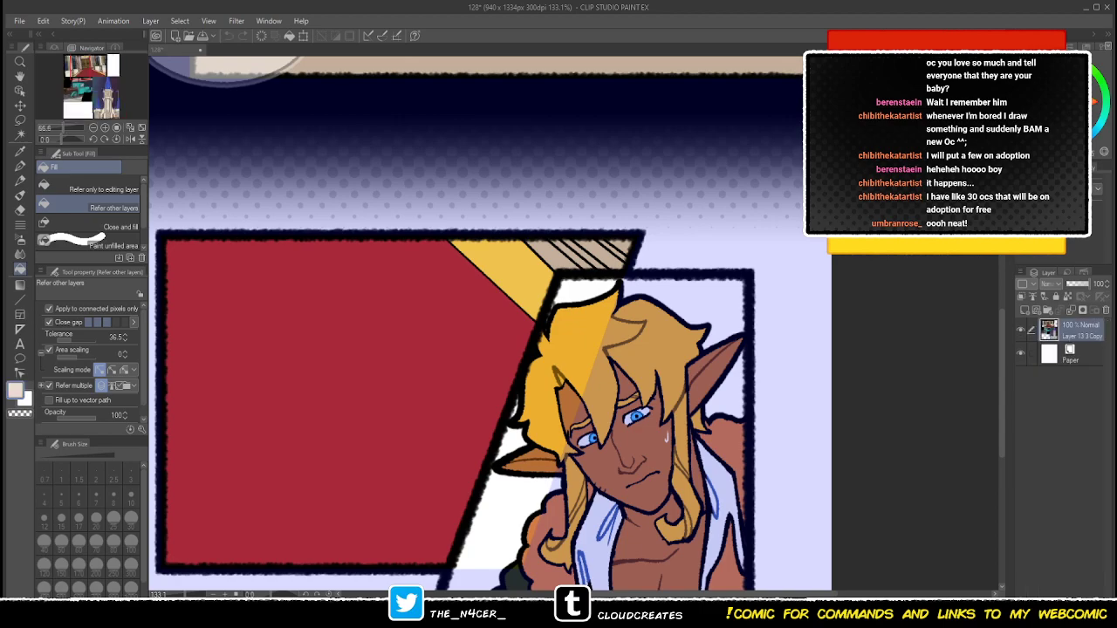
click(593, 254)
click(571, 254)
click(614, 251)
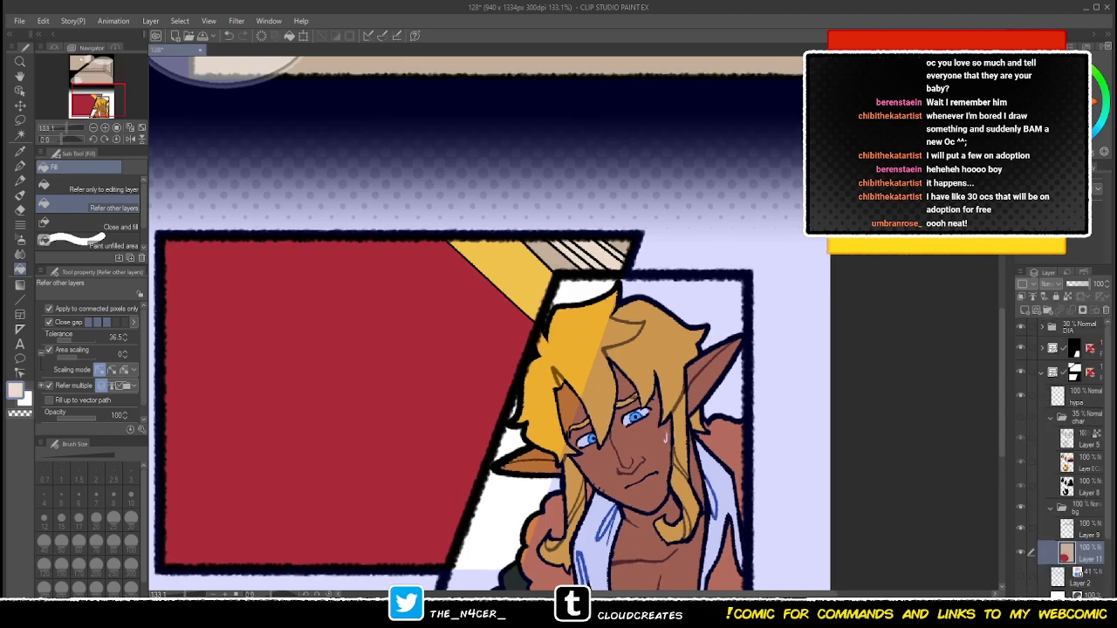
- Hide the dialogue folder and the hypa layer to expose the upper panels' background
drag(558, 349, 501, 295)
scroll(301, 397, down, 3)
drag(301, 262, 290, 555)
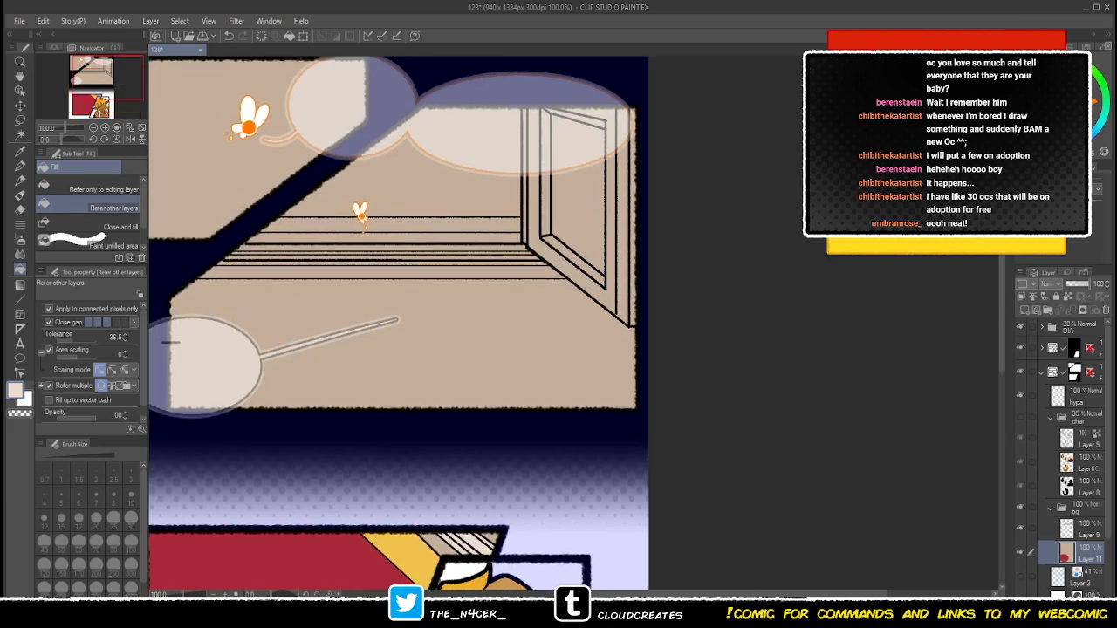
click(1020, 326)
drag(419, 306, 534, 331)
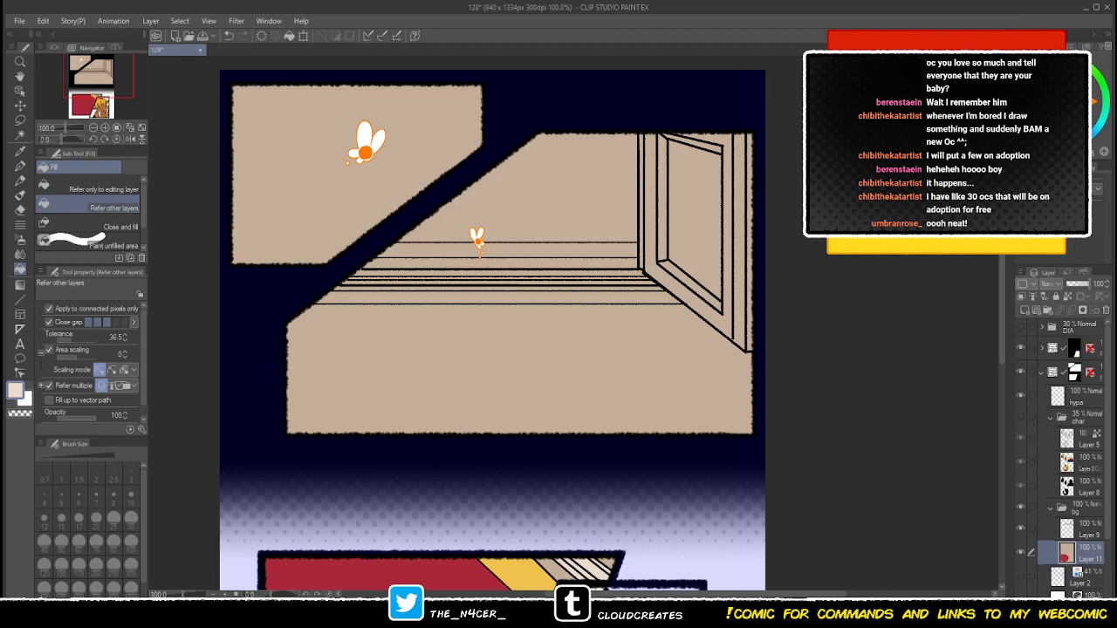
click(1020, 395)
- Fill the large lower area of the middle panel with the red used in the bottom panel
drag(418, 436, 401, 282)
alt+click(376, 488)
drag(402, 349, 375, 445)
click(462, 314)
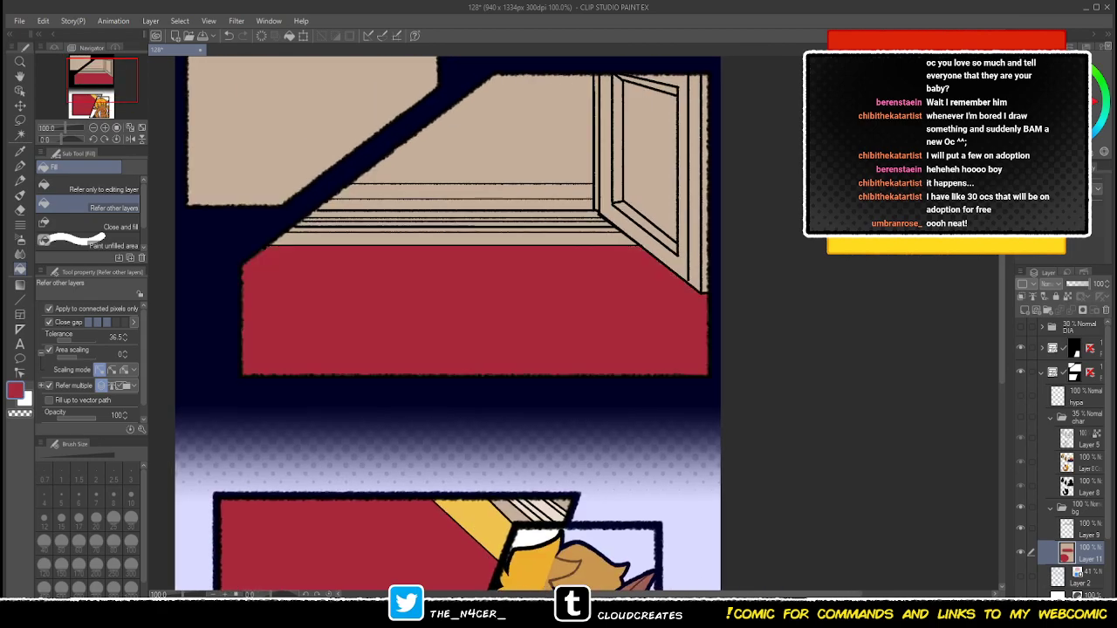
drag(462, 314, 438, 362)
key(ctrl+z)
key(ctrl+y)
- Fill the middle panel's door, including its inset and mouldings, with dark brown using an area scaling of 2
click(625, 209)
click(581, 200)
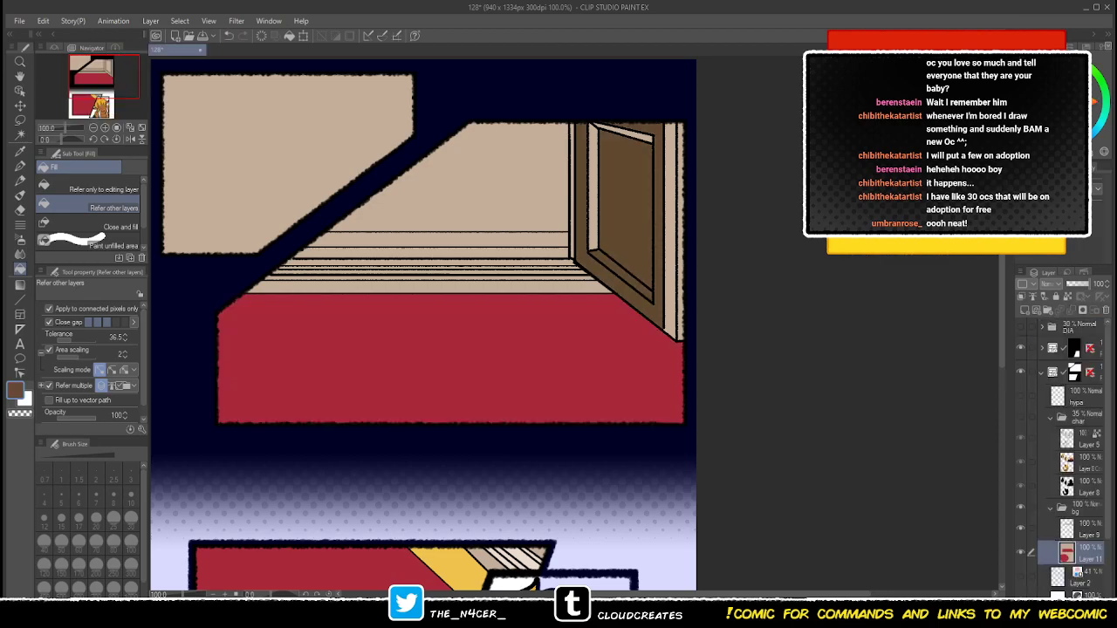
click(594, 192)
click(630, 133)
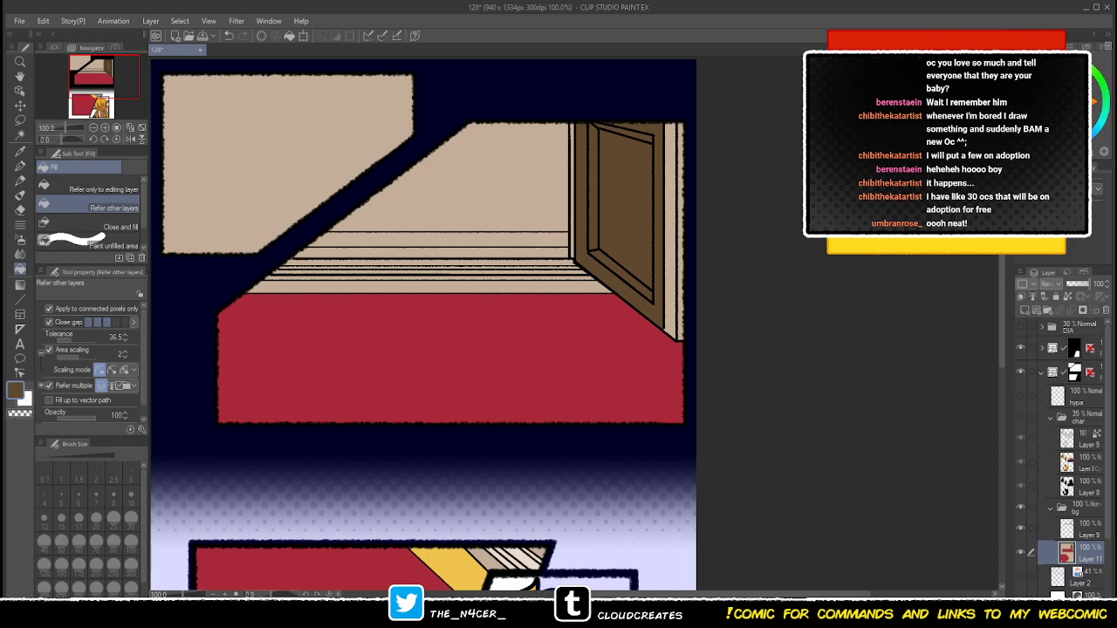
drag(625, 210, 623, 211)
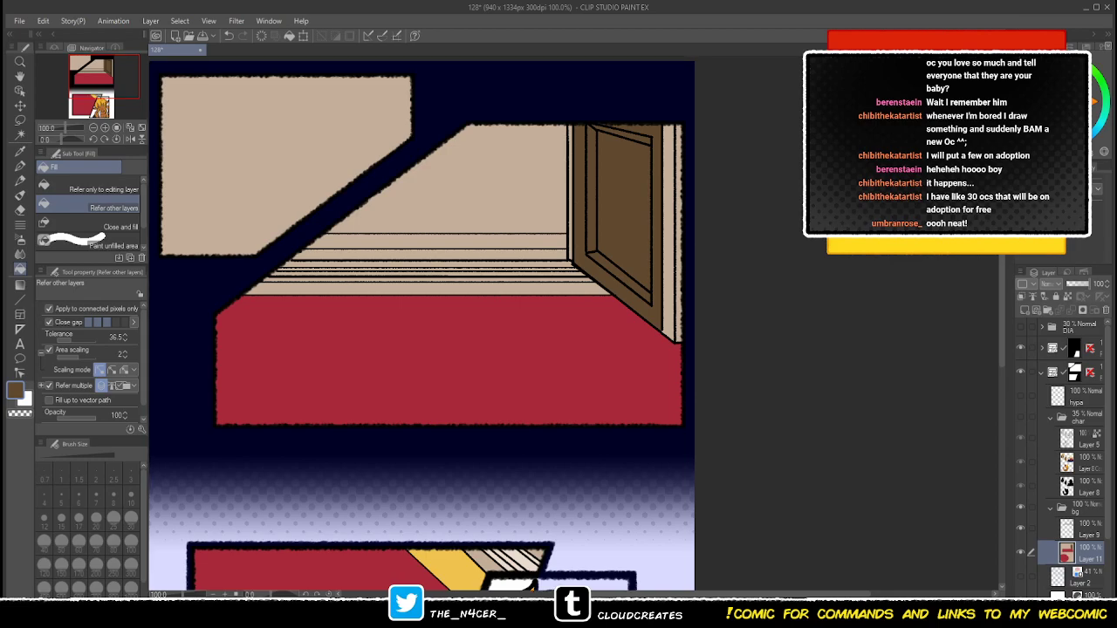
- Fill the strips beside the door with yellow and the middle panel's thin horizontal trim strips with pale pink
click(668, 235)
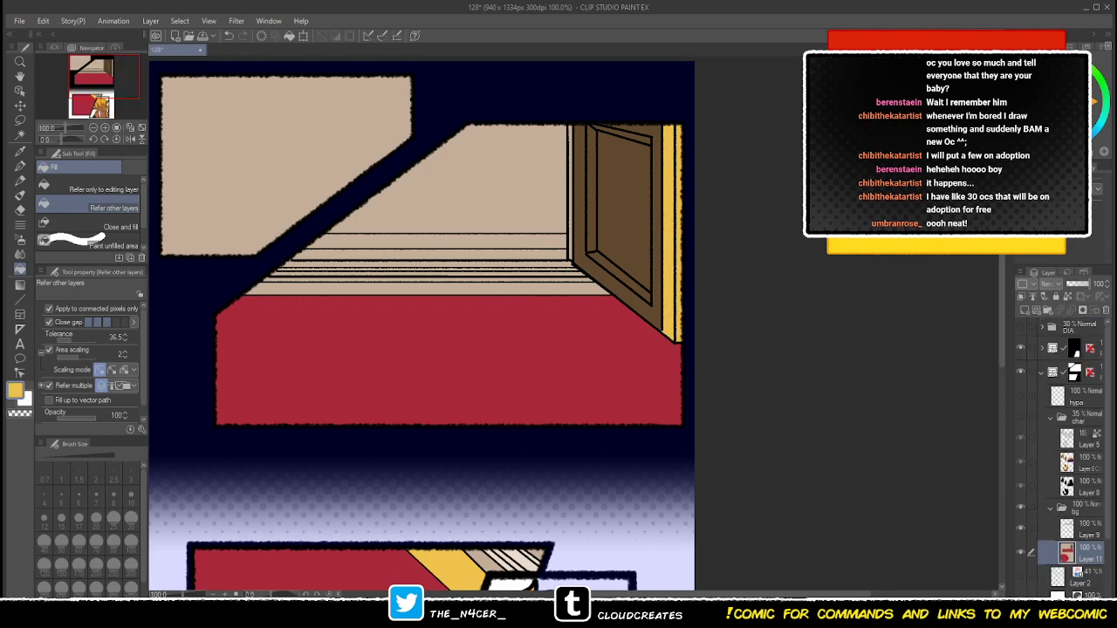
drag(611, 288, 654, 305)
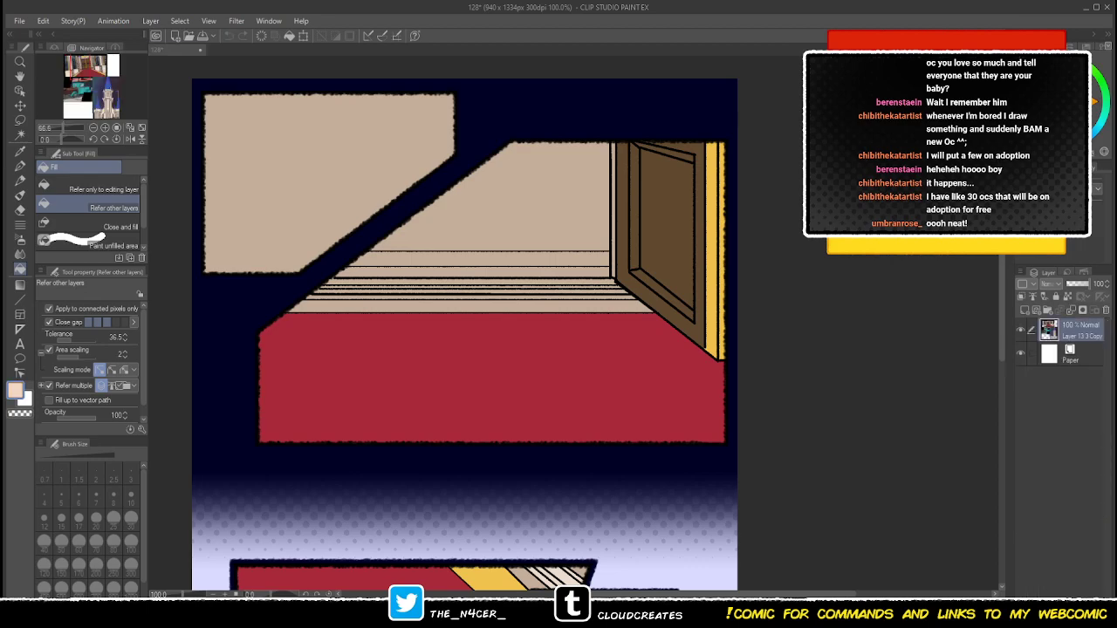
click(471, 281)
click(471, 281)
click(471, 288)
- Fill the strip bordering the middle panel's lower red area with yellow and the narrow vertical strip beside the door with pale pink
alt+click(712, 245)
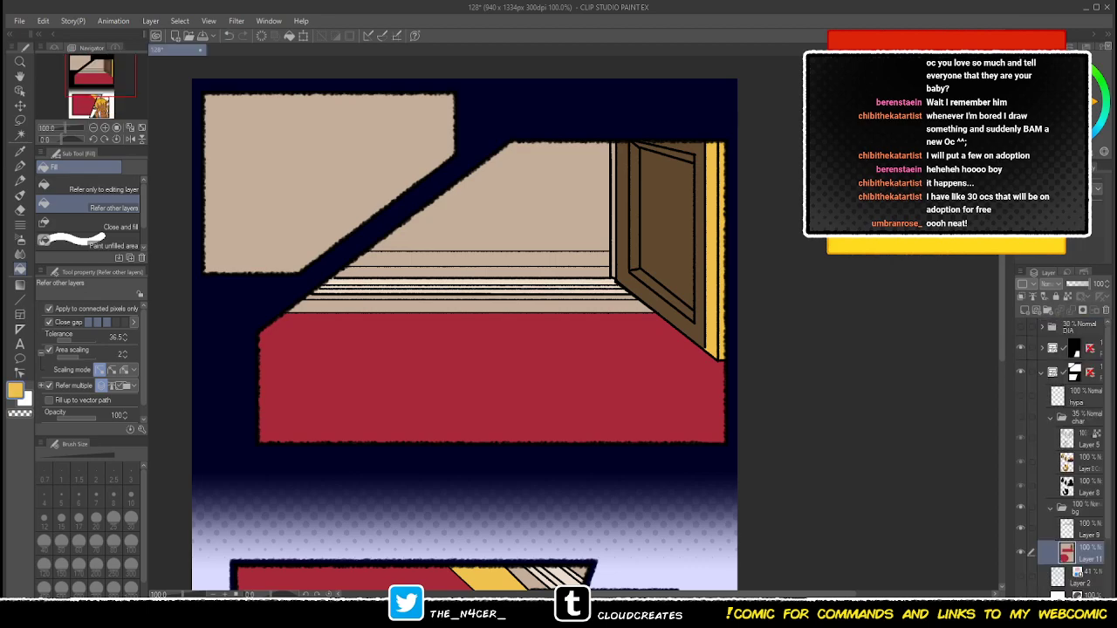
click(489, 307)
alt+click(524, 282)
click(614, 235)
- Try filling both strips above the pale trim with yellow and the wall area above them with red
alt+click(559, 307)
click(523, 259)
click(523, 272)
alt+click(523, 349)
click(514, 201)
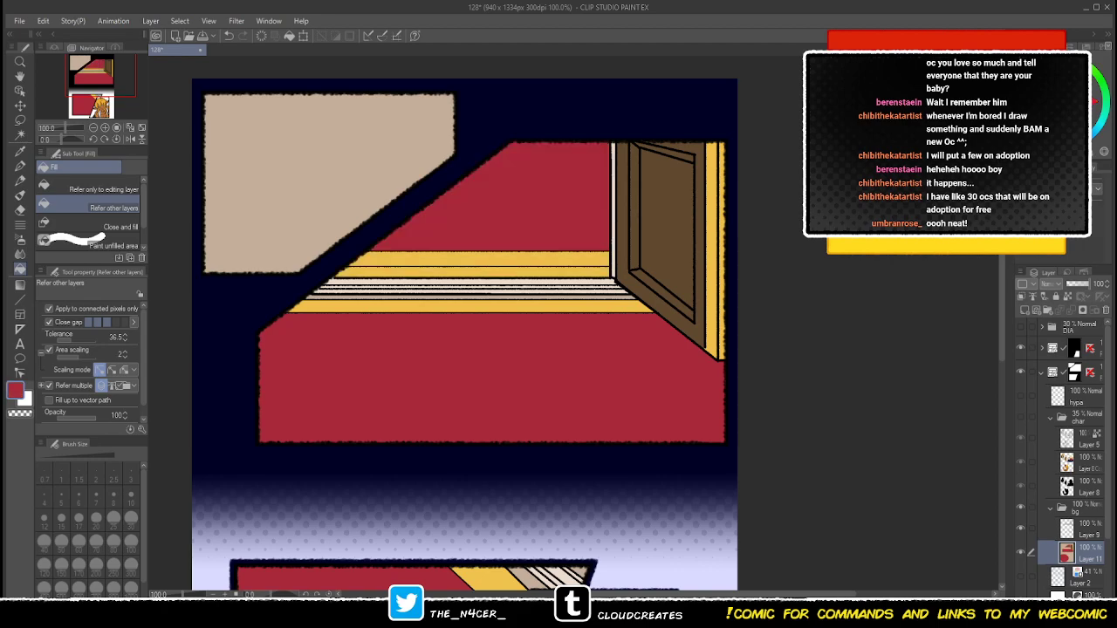
key(ctrl+z)
key(ctrl+z)
key(ctrl+z)
- Fill only the topmost strip above the pale trim with yellow and the wall area above it with red
key(x)
alt+click(523, 307)
click(524, 259)
key(x)
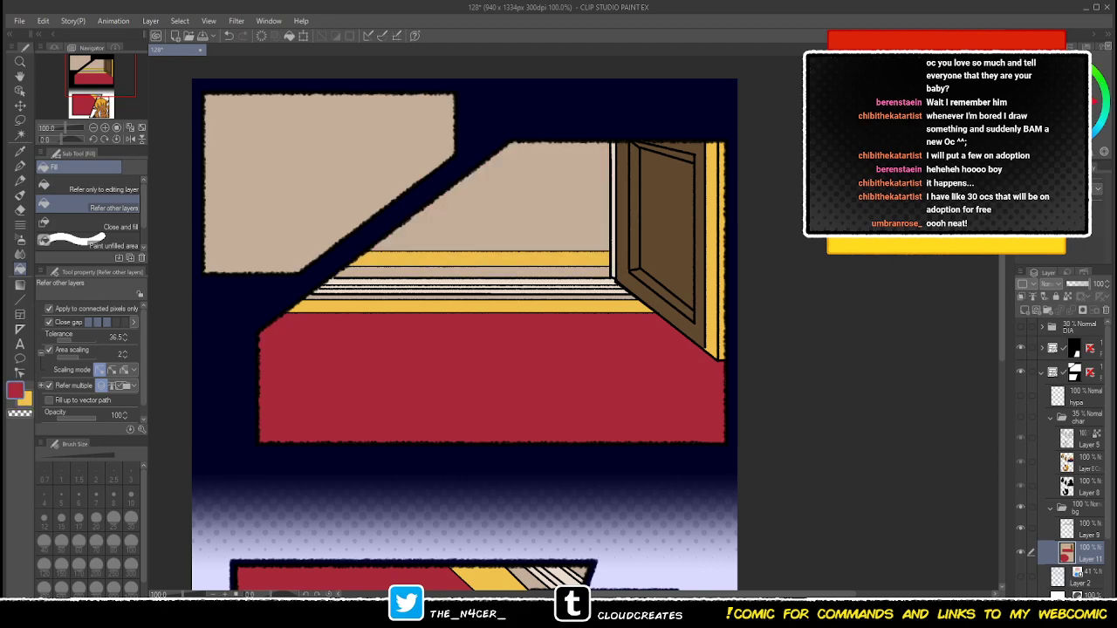
click(515, 201)
- Duplicate the background colour layer and render fine-grained Perlin noise on the copy
drag(515, 410, 501, 148)
drag(501, 261, 548, 569)
key(ctrl+c)
key(ctrl+v)
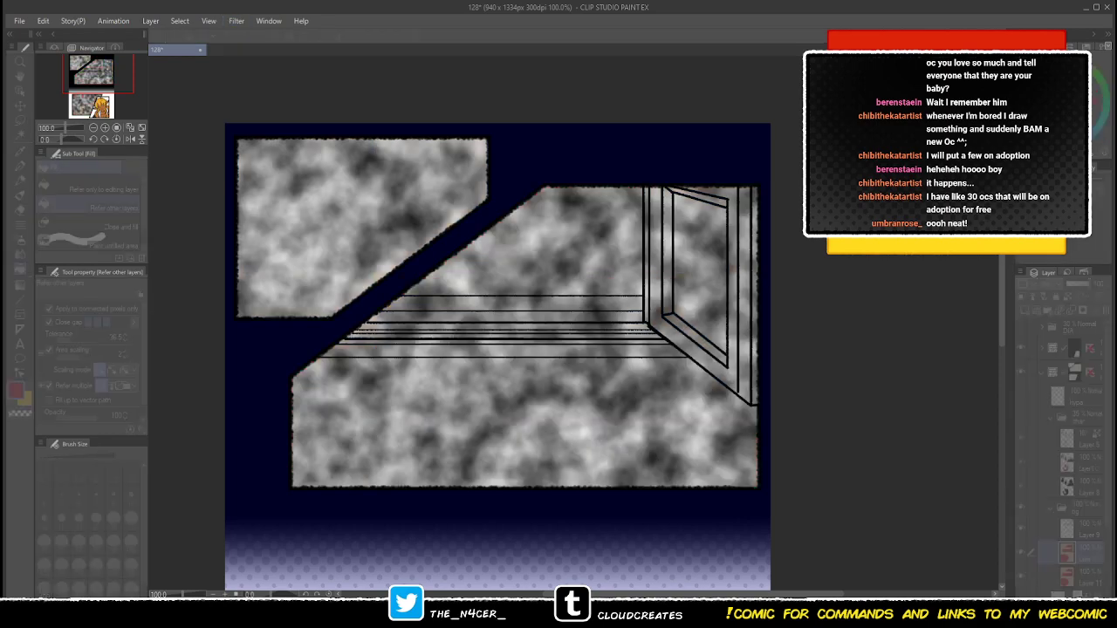
key(Return)
- Switch the noise layer to an additive blending mode and set its opacity to 10%
click(1073, 283)
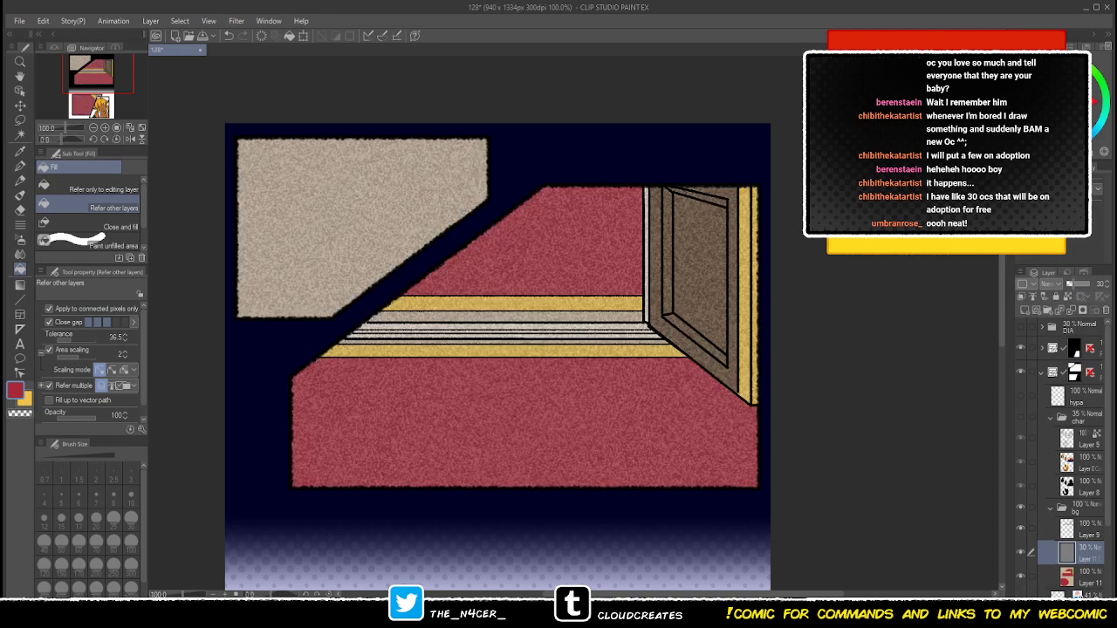
click(1052, 428)
click(1072, 283)
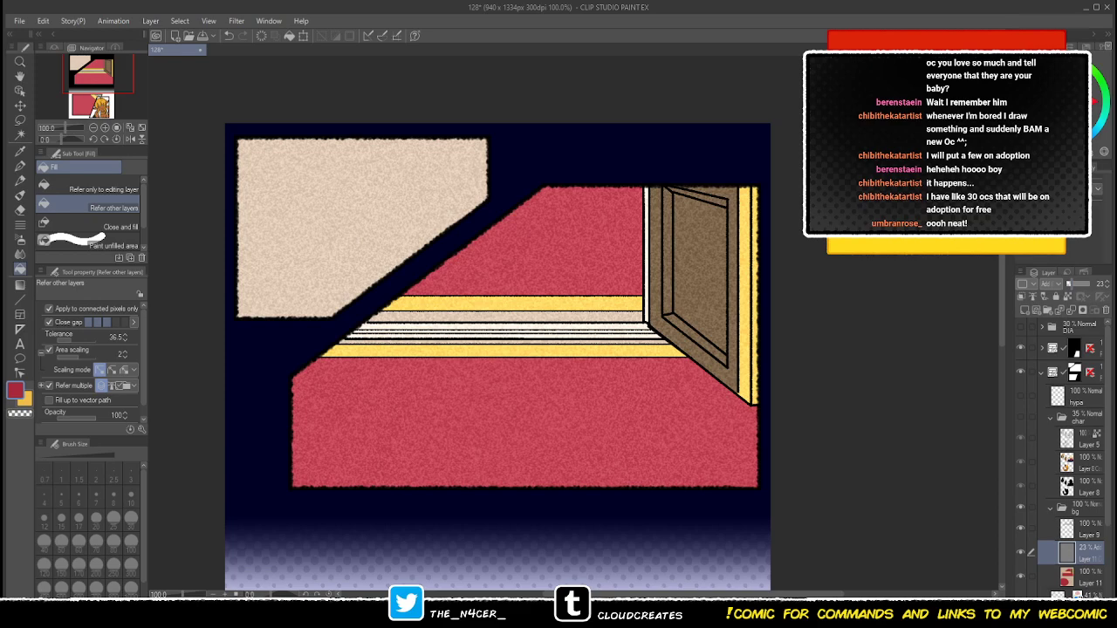
click(1070, 284)
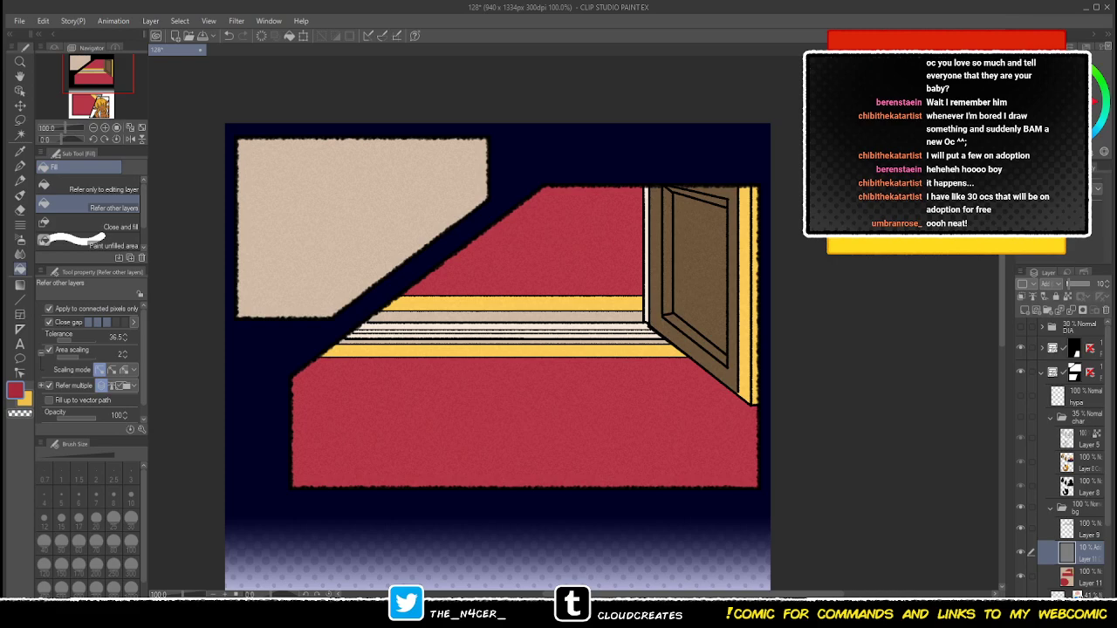
drag(523, 488, 477, 122)
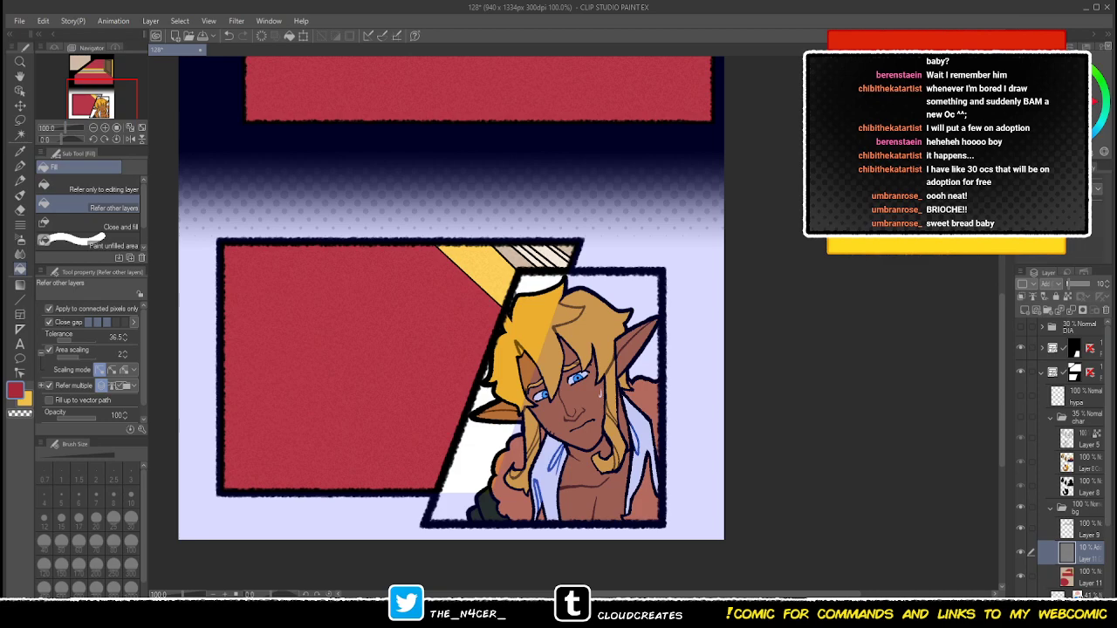
drag(471, 288, 509, 409)
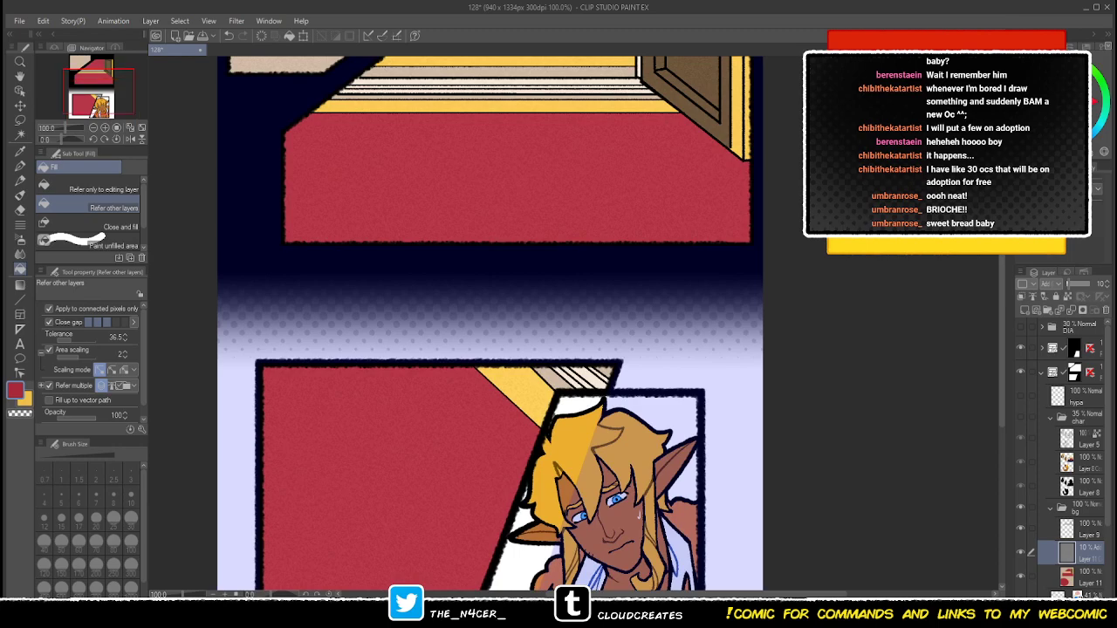
drag(489, 288, 429, 426)
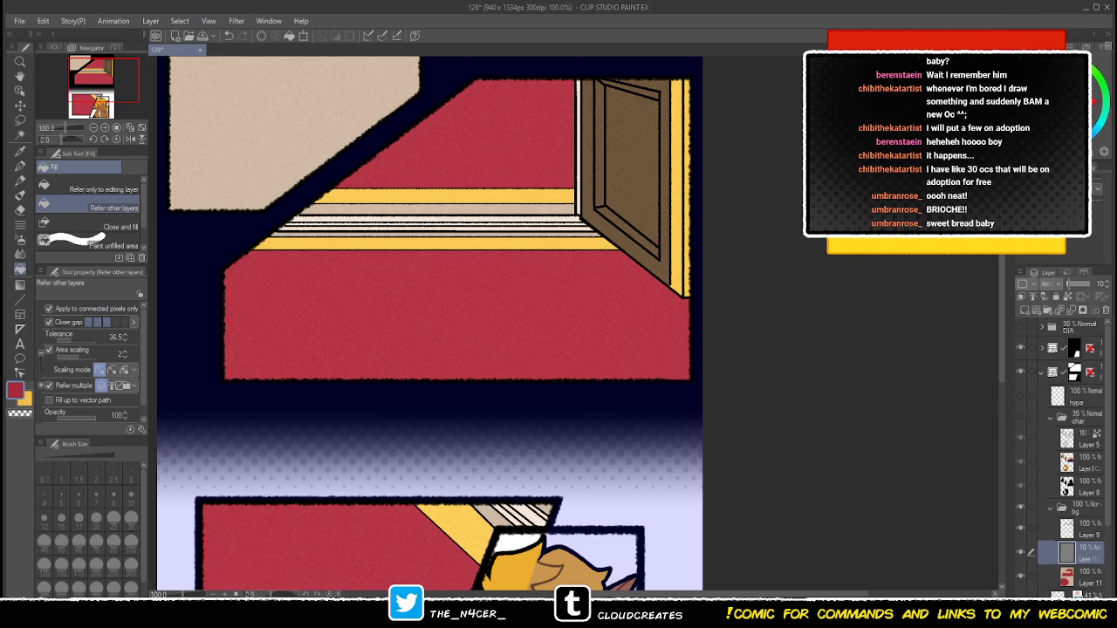
scroll(471, 326, up, 1)
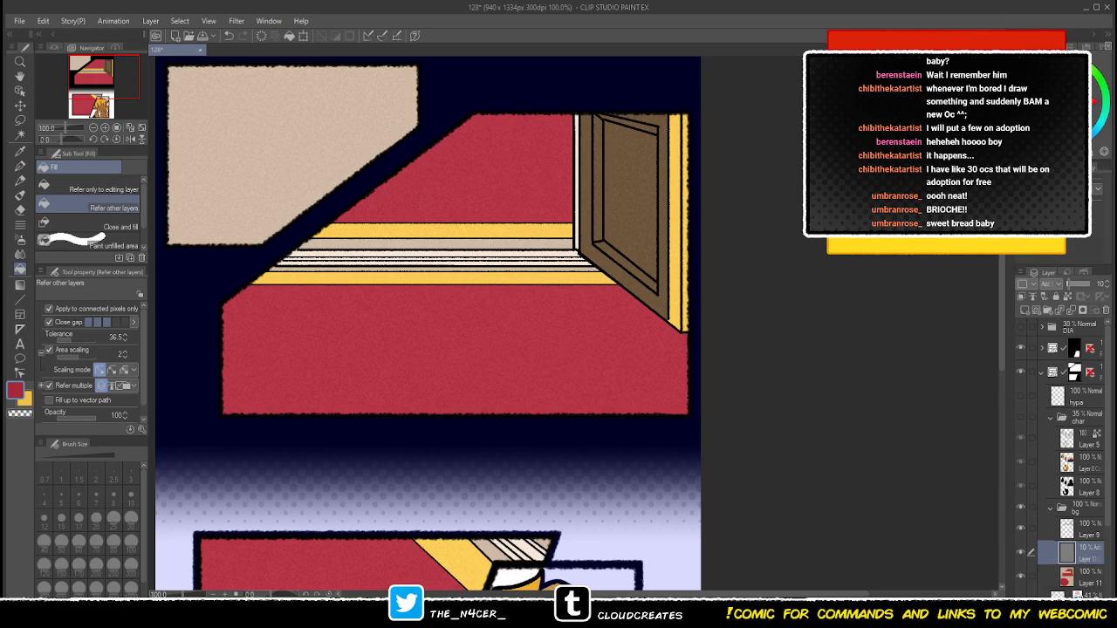
drag(427, 297, 495, 347)
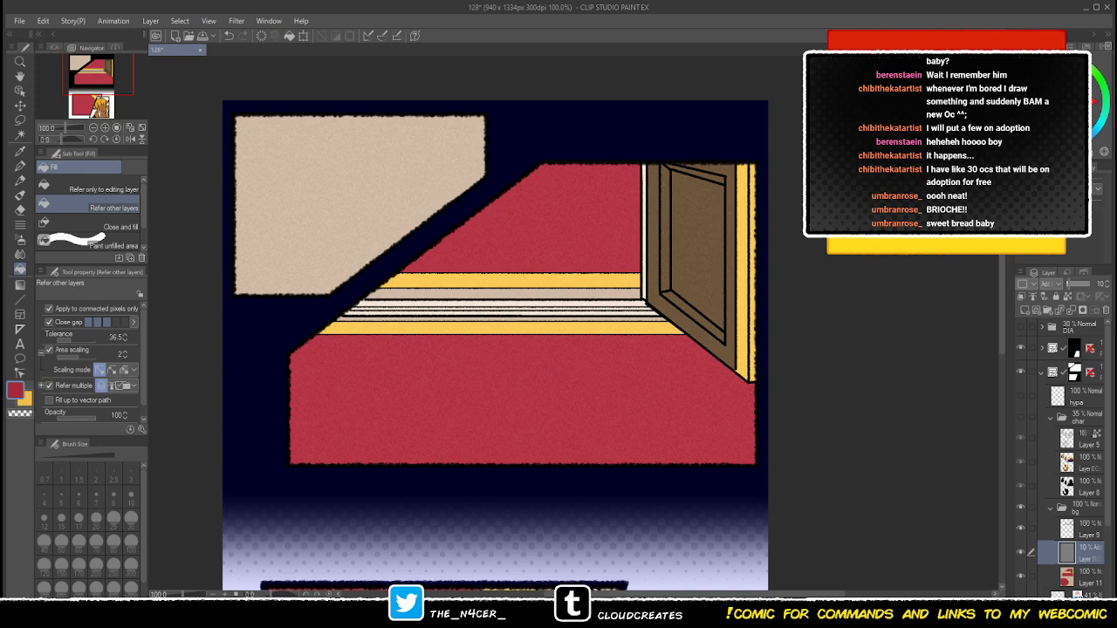
drag(496, 375, 481, 293)
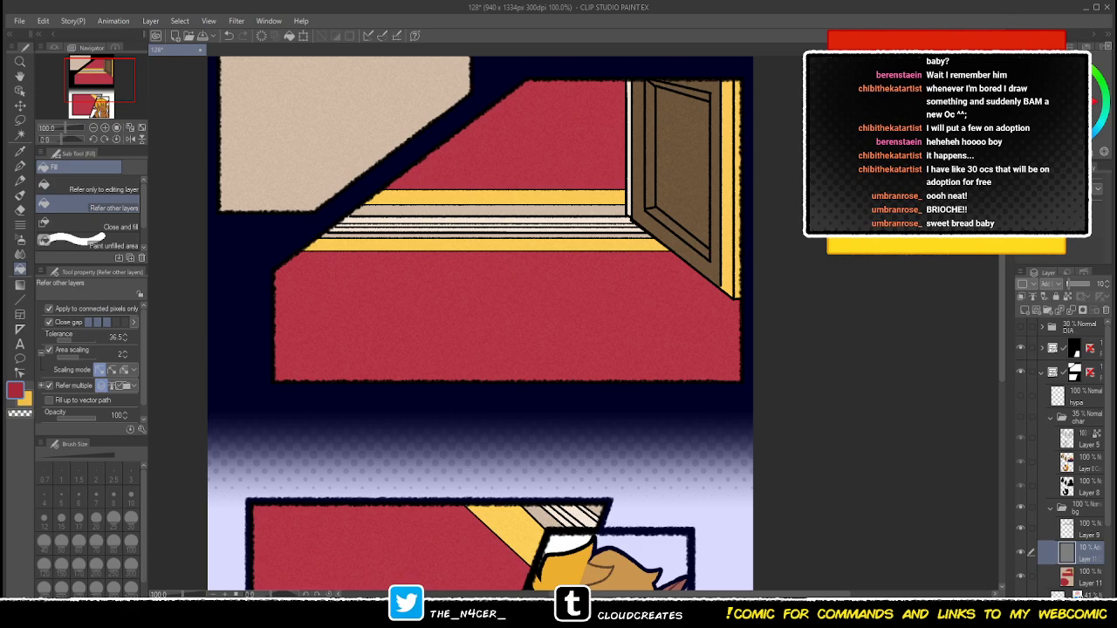
- Sample the beige of the strip above the pale trim from the room's background colour layer
click(1082, 397)
drag(480, 306, 492, 367)
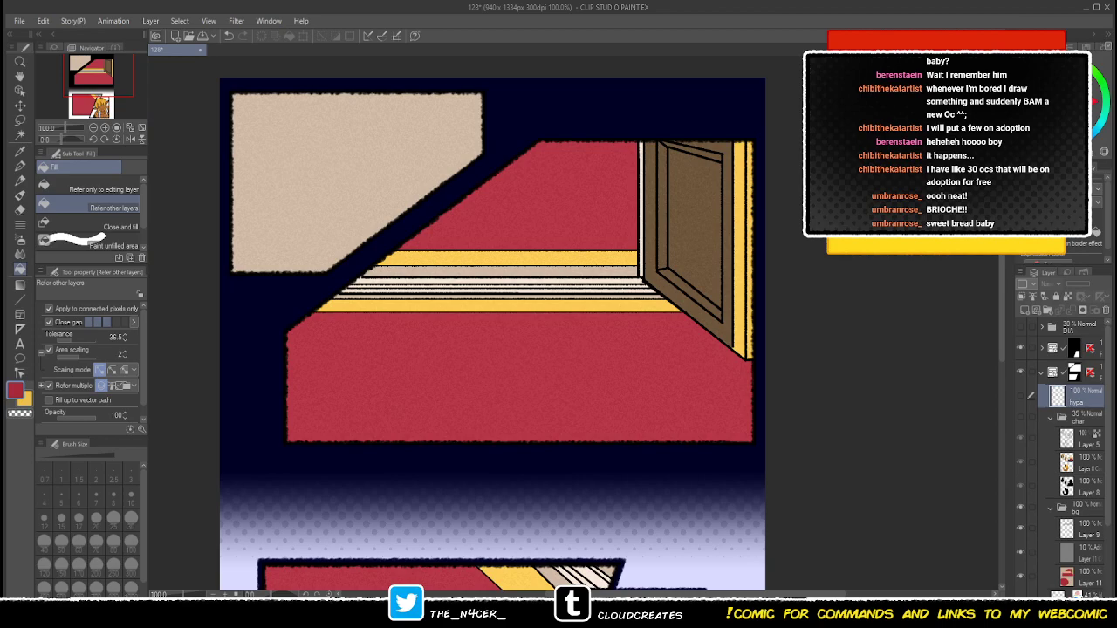
click(1086, 577)
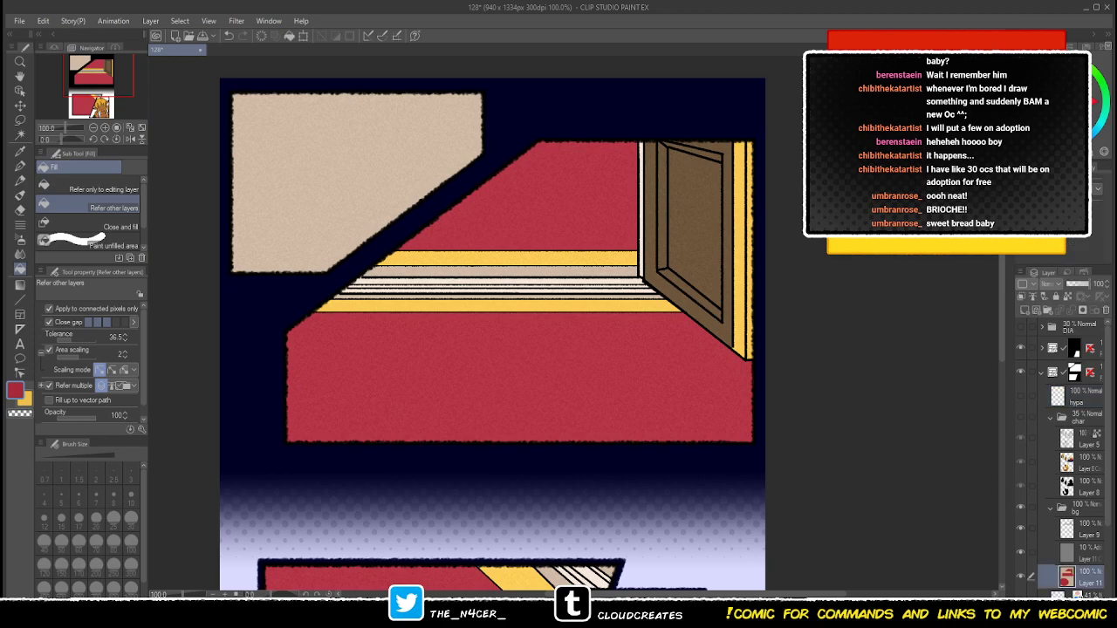
click(20, 151)
click(96, 208)
click(514, 271)
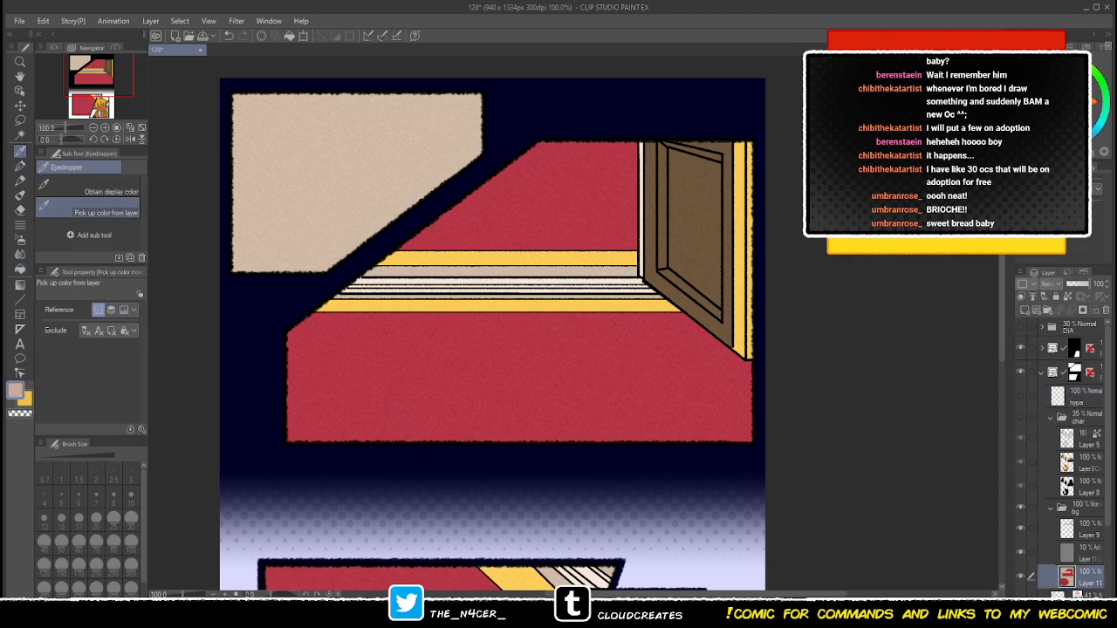
- Create a folder named bg above the 15% tint layer in the elf panel's frame folder, with a new raster layer inside
click(1042, 348)
click(1084, 391)
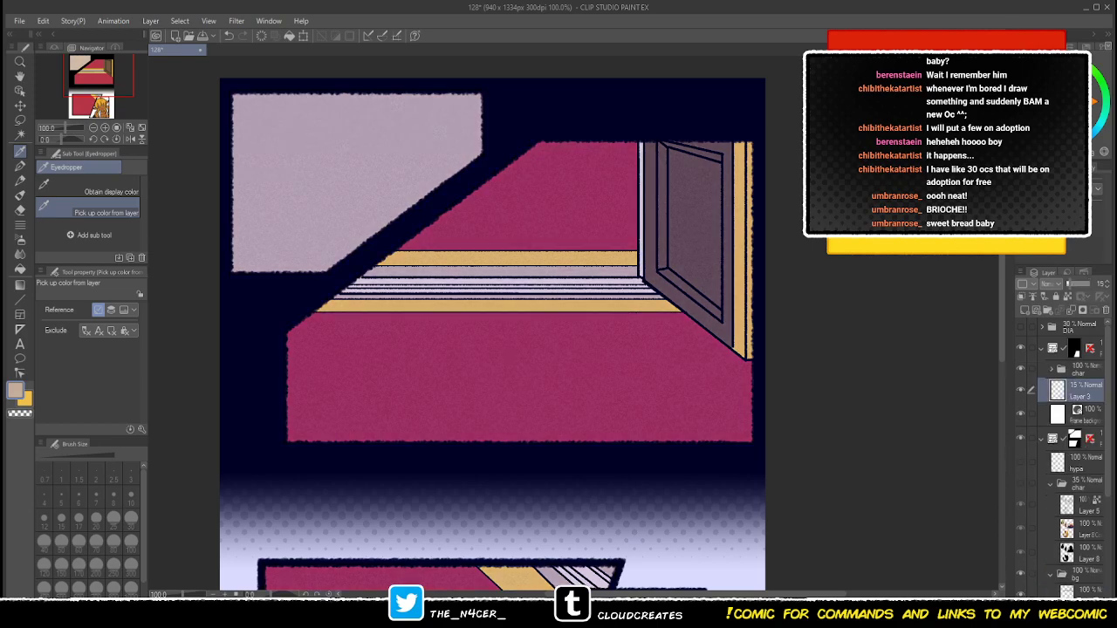
click(1048, 309)
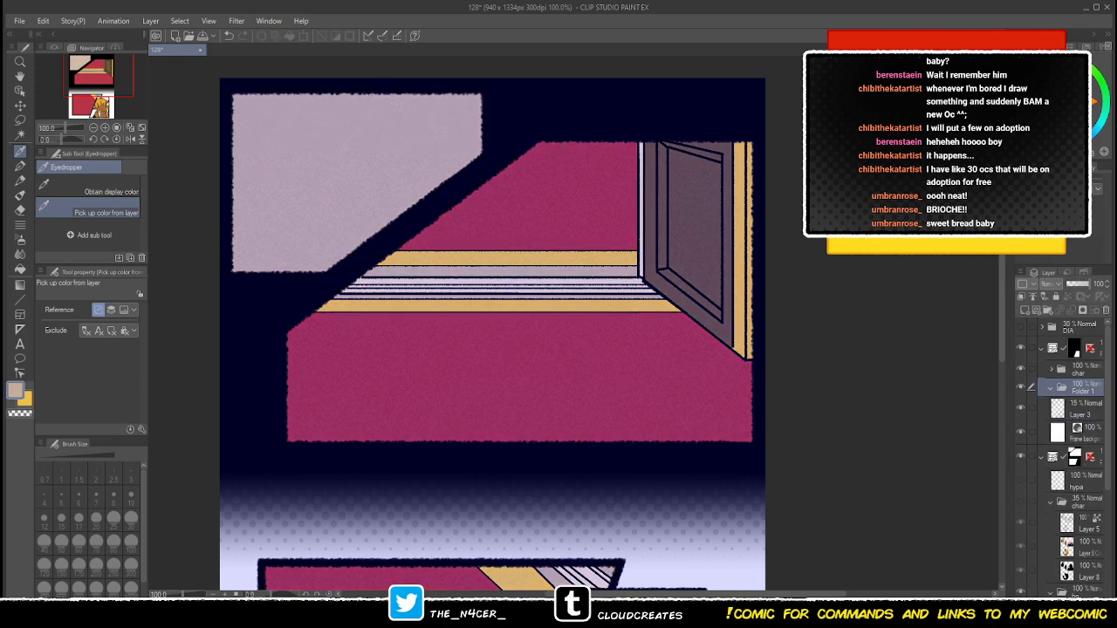
text(bg)
click(1025, 309)
- Paint the background behind the inset elf beige on the new layer, using the Real G-pen at size 1000
drag(541, 445, 461, 201)
key(p)
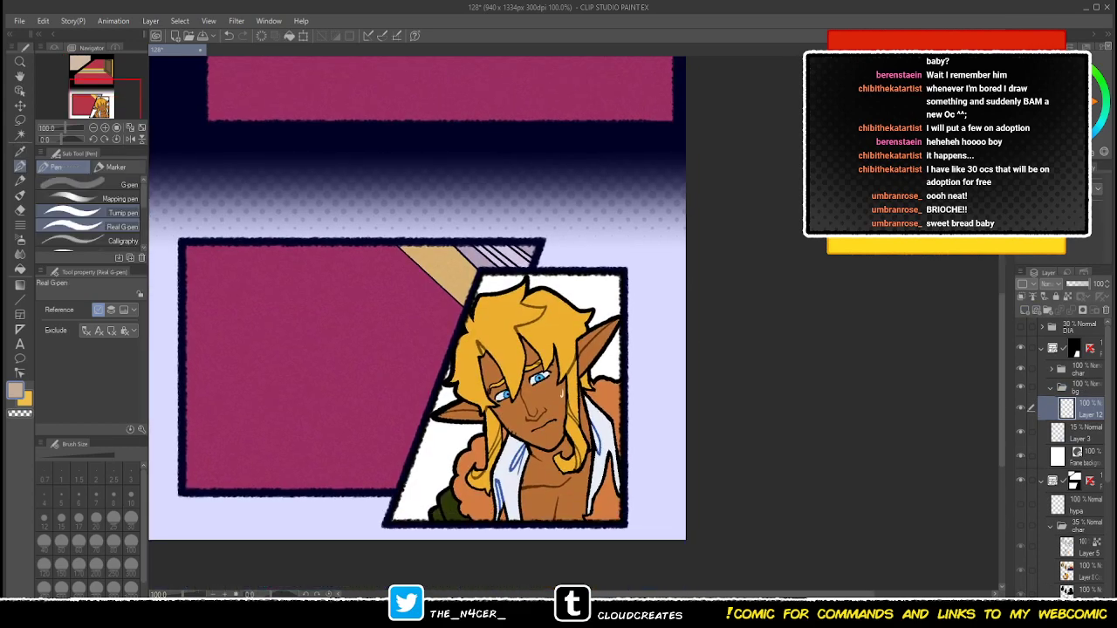
click(131, 588)
mouse_move(515, 341)
mouse_down()
mouse_move(570, 297)
mouse_move(448, 523)
mouse_up()
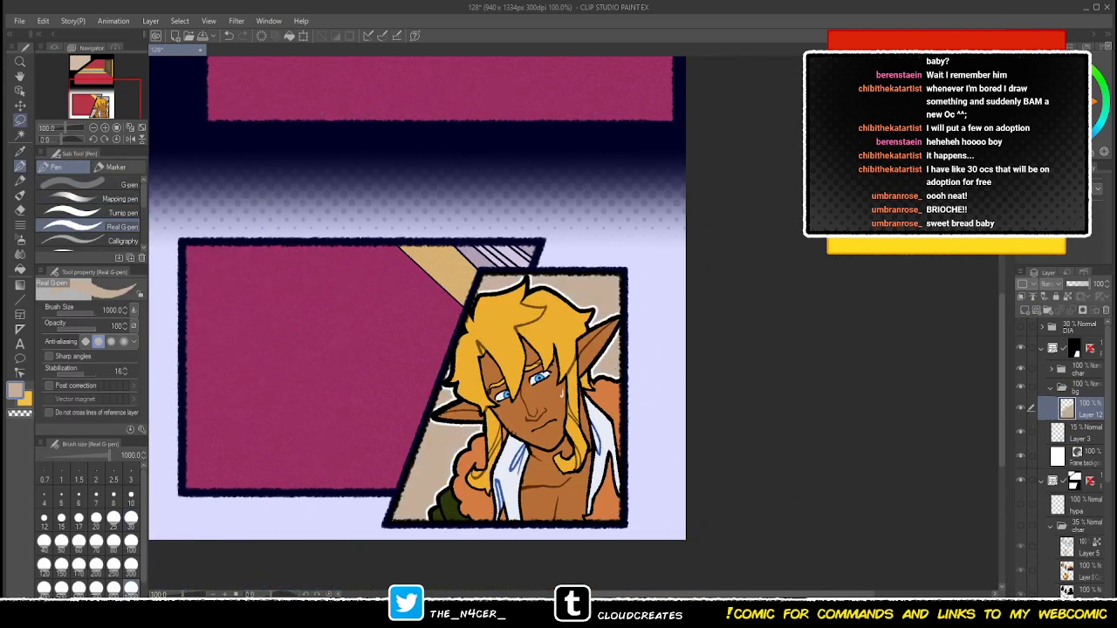
- Draw a large elliptical selection around the lower part of the elf panel and invert it
click(20, 120)
click(95, 213)
click(94, 199)
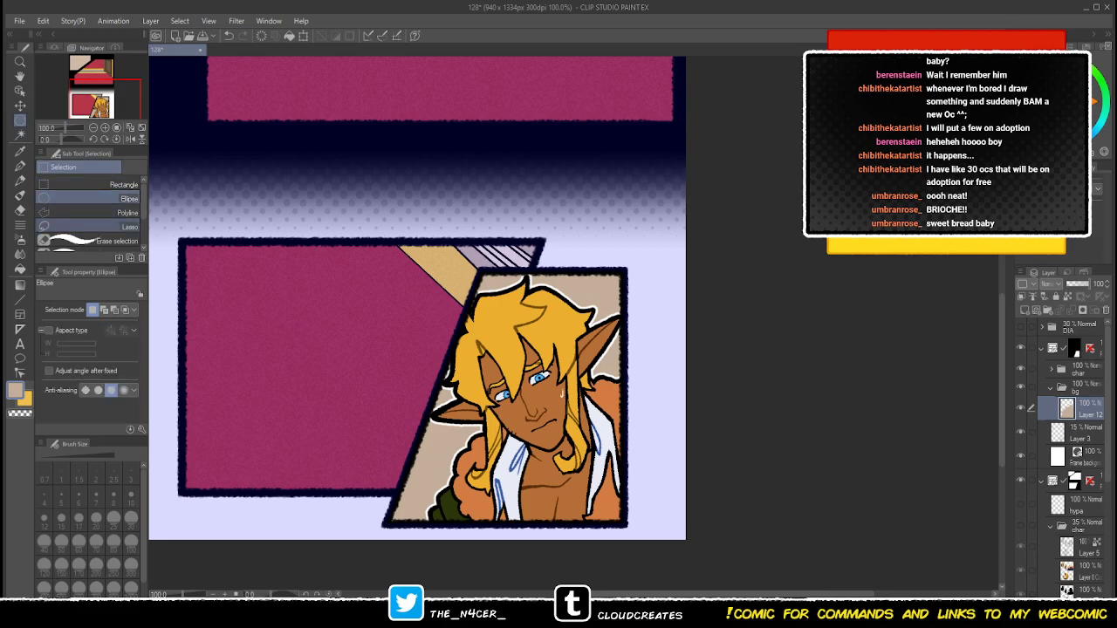
drag(349, 367, 650, 537)
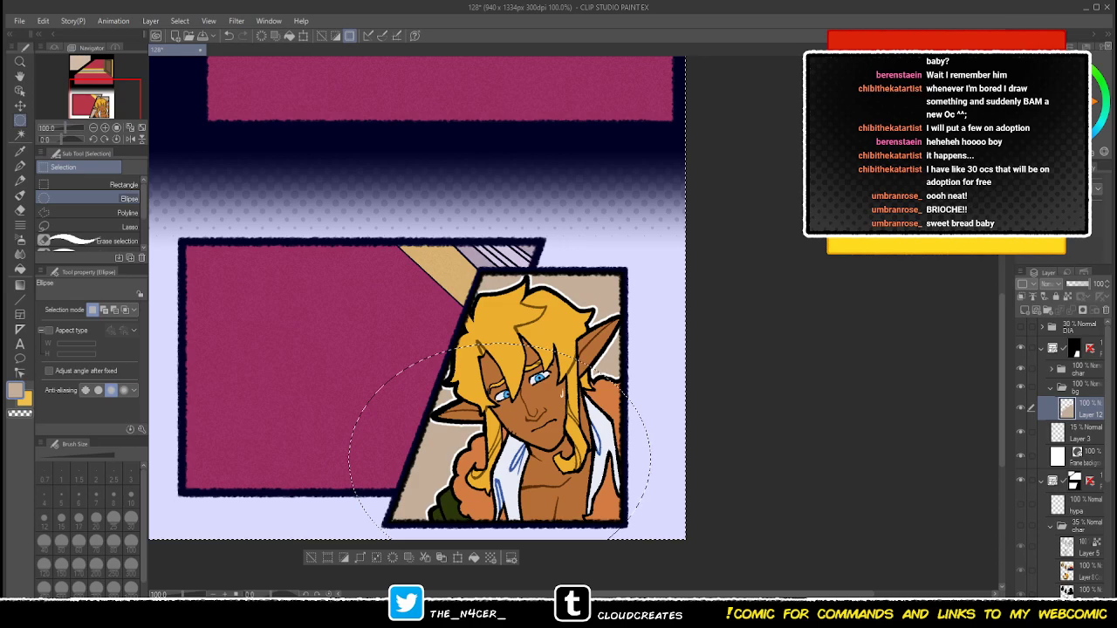
- Try filling the elf panel's background outside the ellipse with black
key(ctrl+Tab)
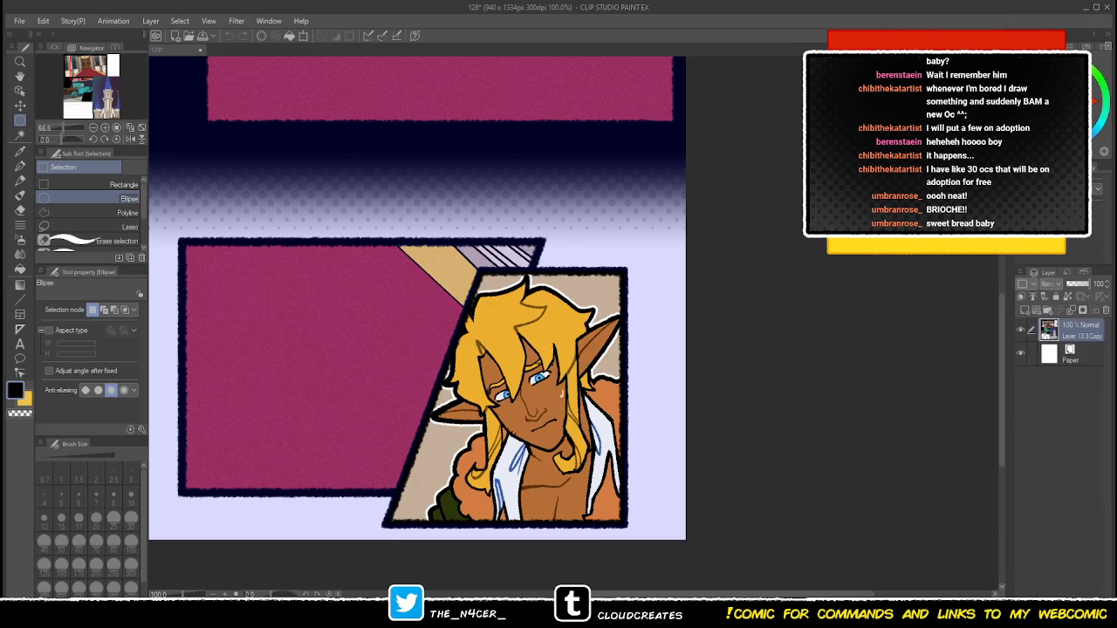
key(ctrl+Tab)
click(474, 558)
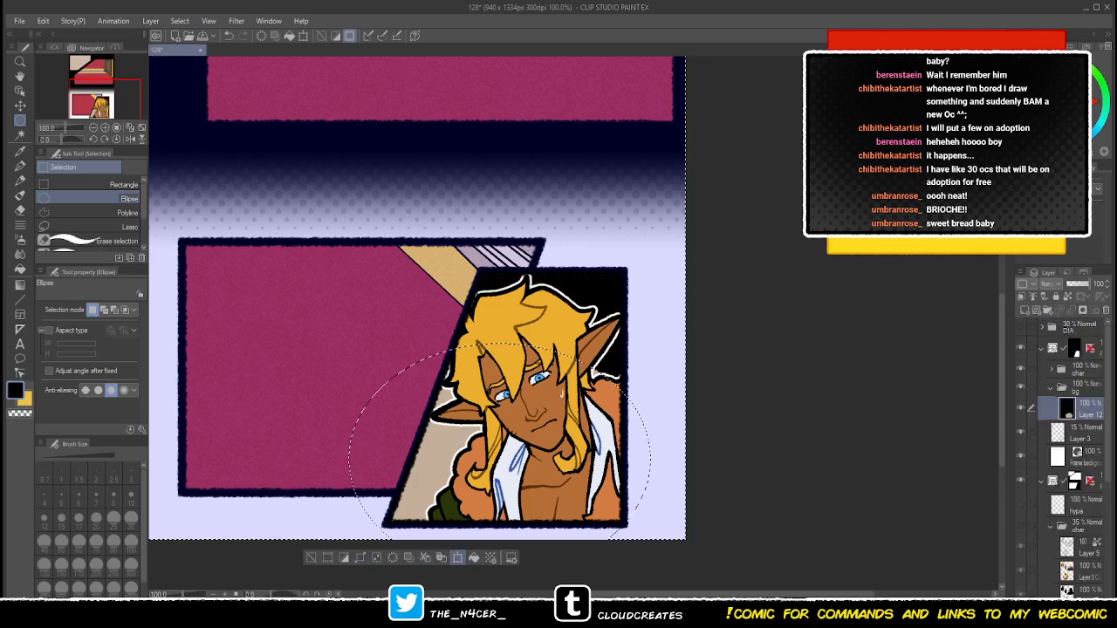
- Fill the elf panel's background outside the ellipse with brown from the reference image and clear the selection
key(ctrl+Tab)
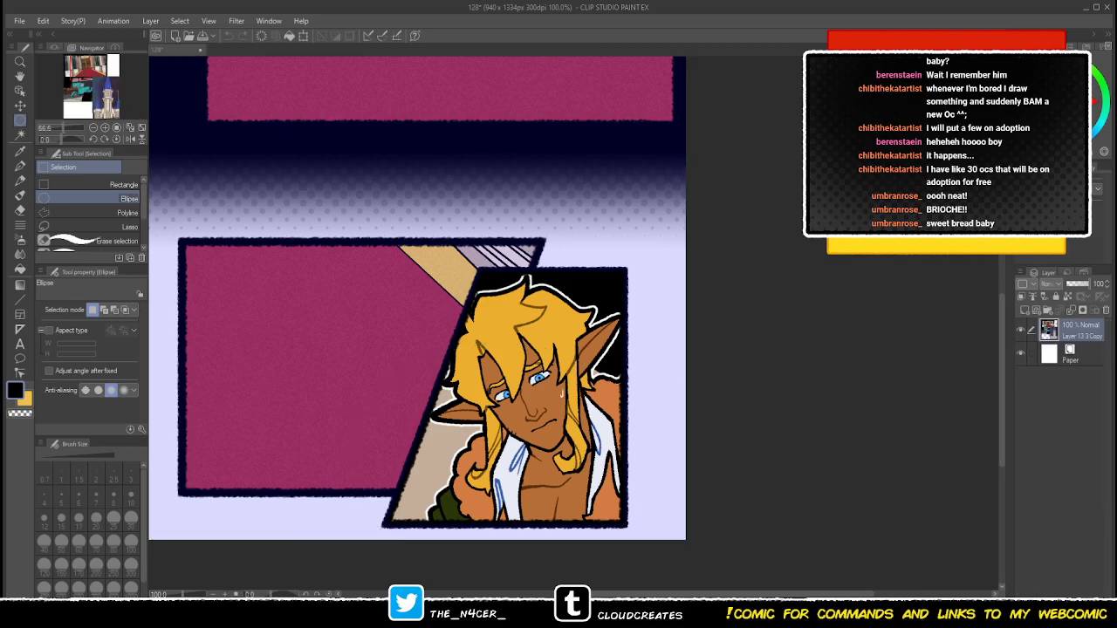
key(ctrl+Tab)
click(474, 558)
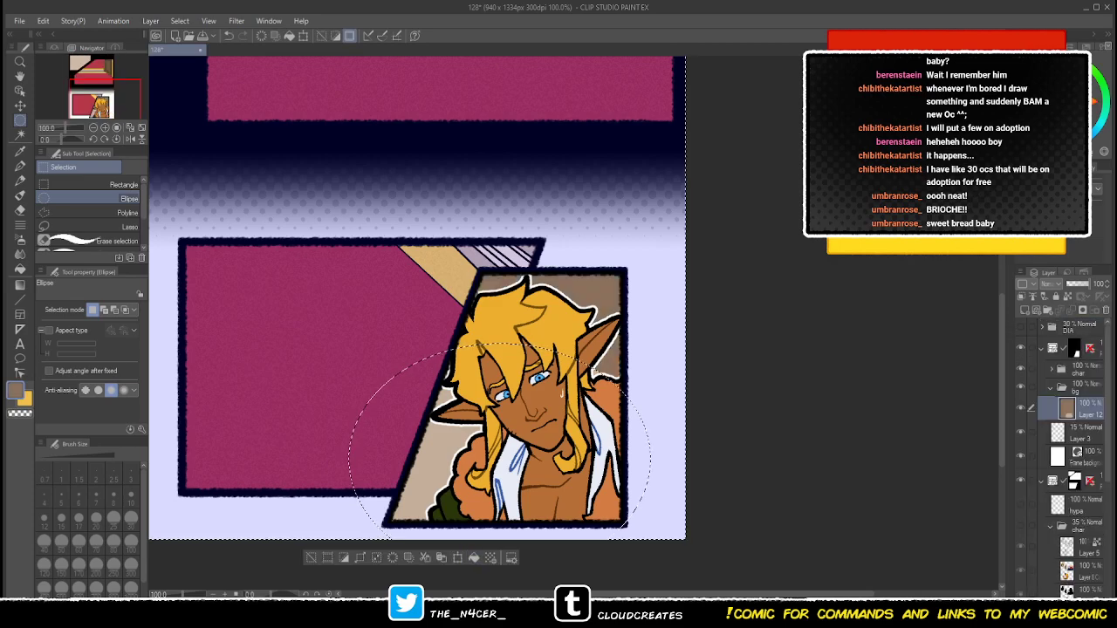
click(310, 557)
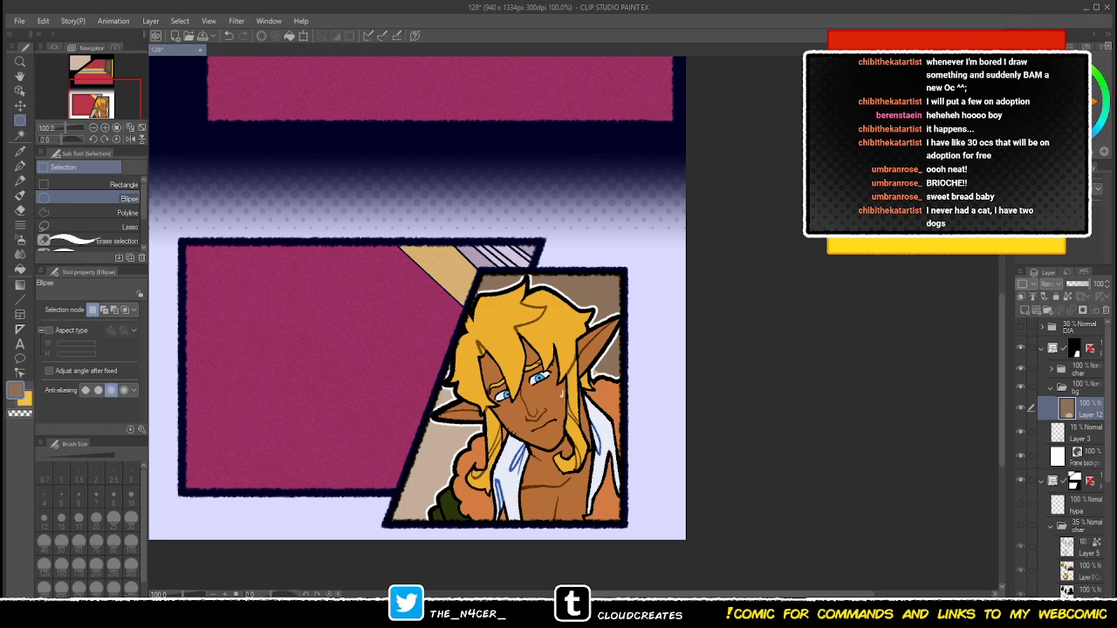
- Merge a duplicate of the elf panel's background layer at 53% opacity into the original
scroll(580, 448, down, 2)
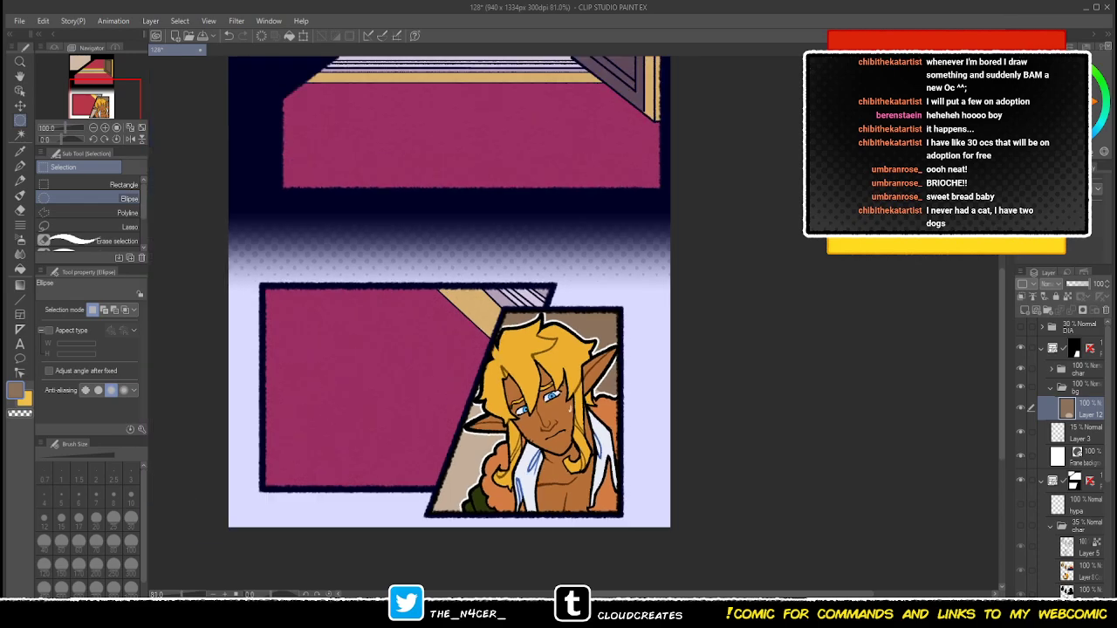
scroll(571, 454, up, 1)
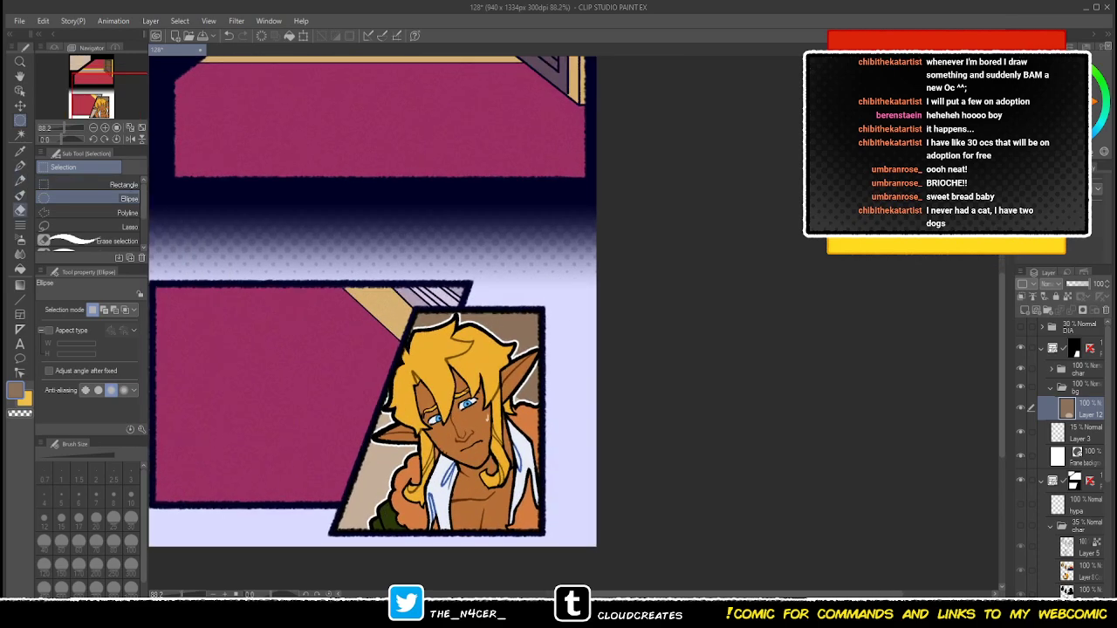
click(20, 239)
key(ctrl+c)
key(ctrl+v)
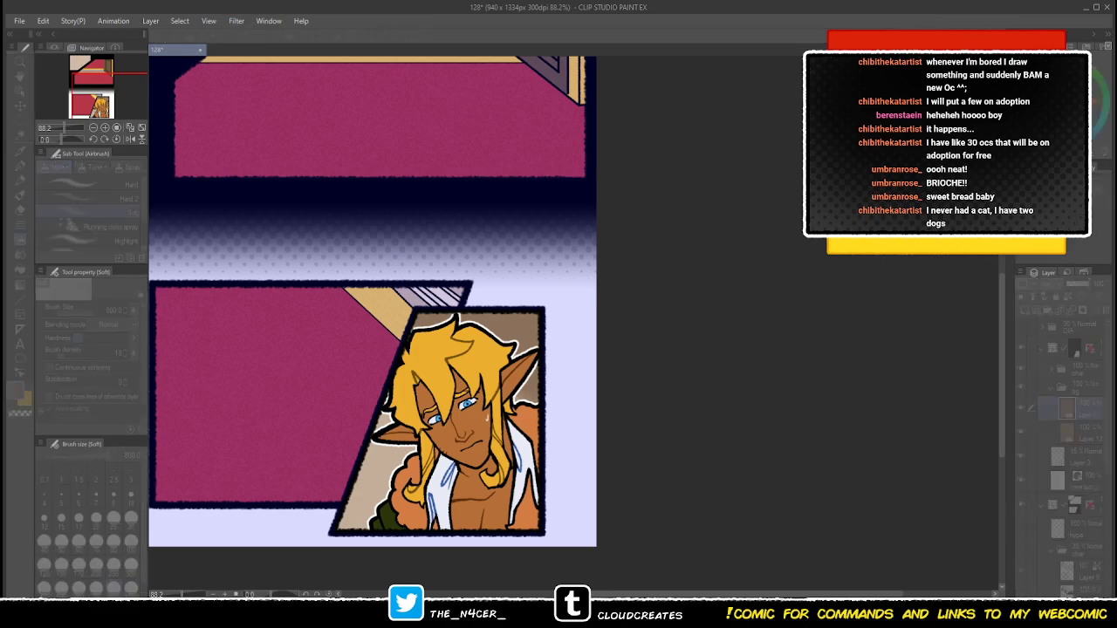
key(Return)
click(1078, 284)
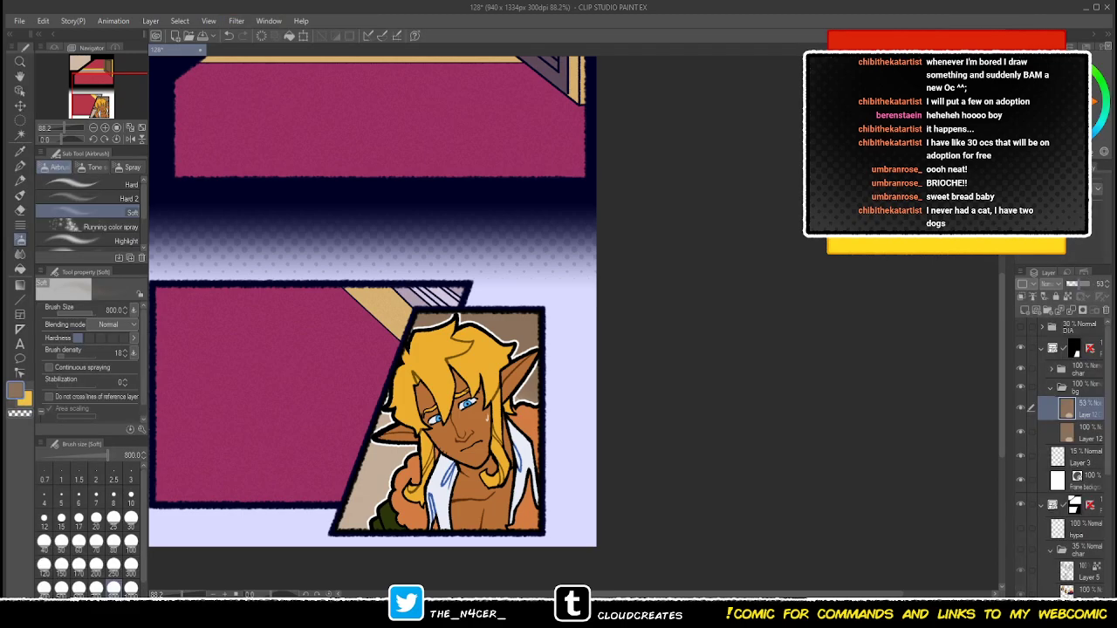
key(ctrl+e)
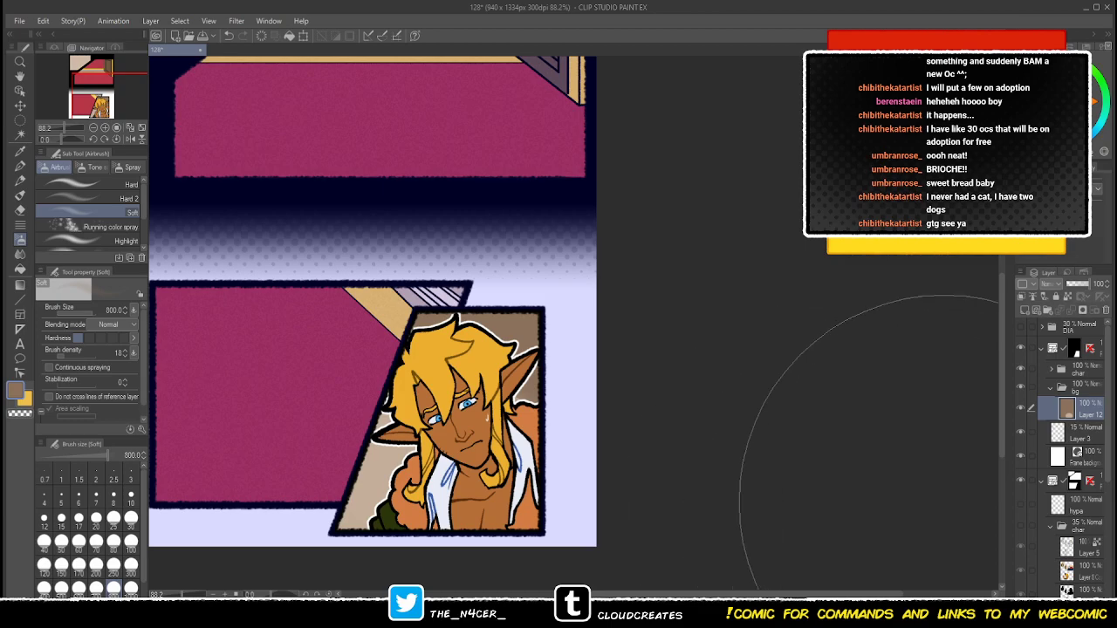
- Collapse the elf panel's bg folder and select Layer 9 in the room panels' bg folder
key(x)
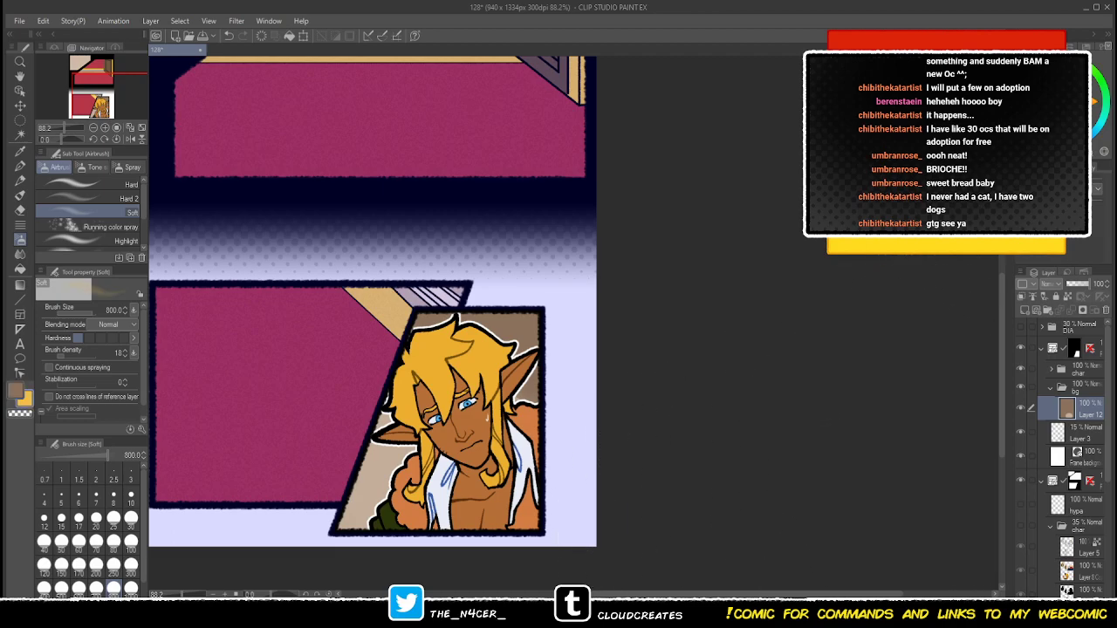
click(1051, 387)
click(1051, 387)
click(1050, 387)
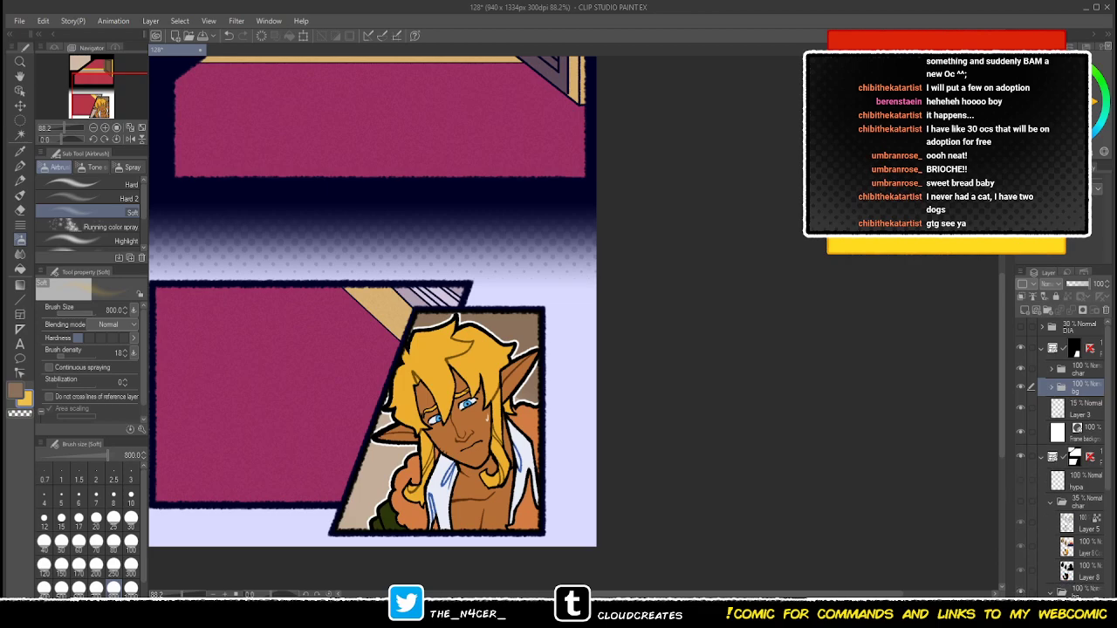
scroll(1063, 458, down, 3)
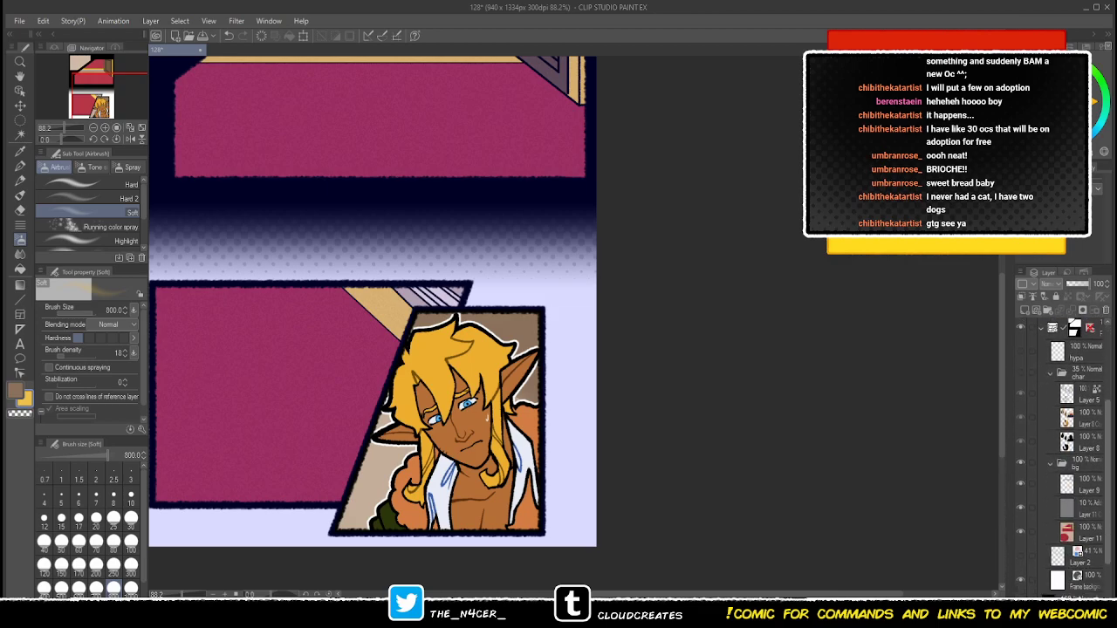
click(1085, 471)
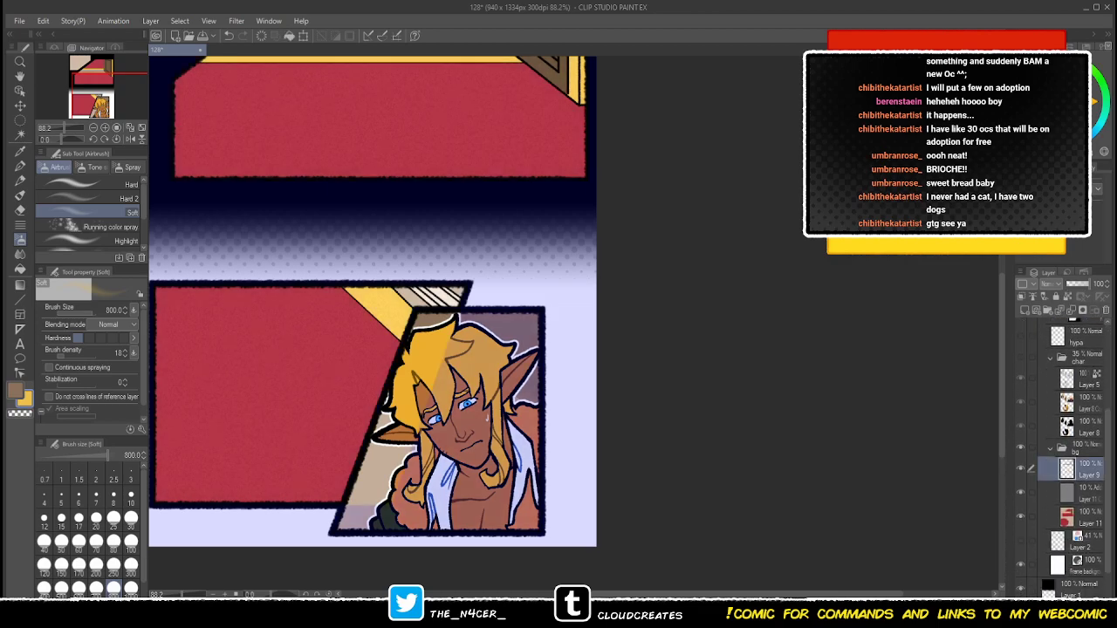
- Outline the beige panel at the page's upper left with a polyline selection
drag(471, 253, 609, 549)
key(m)
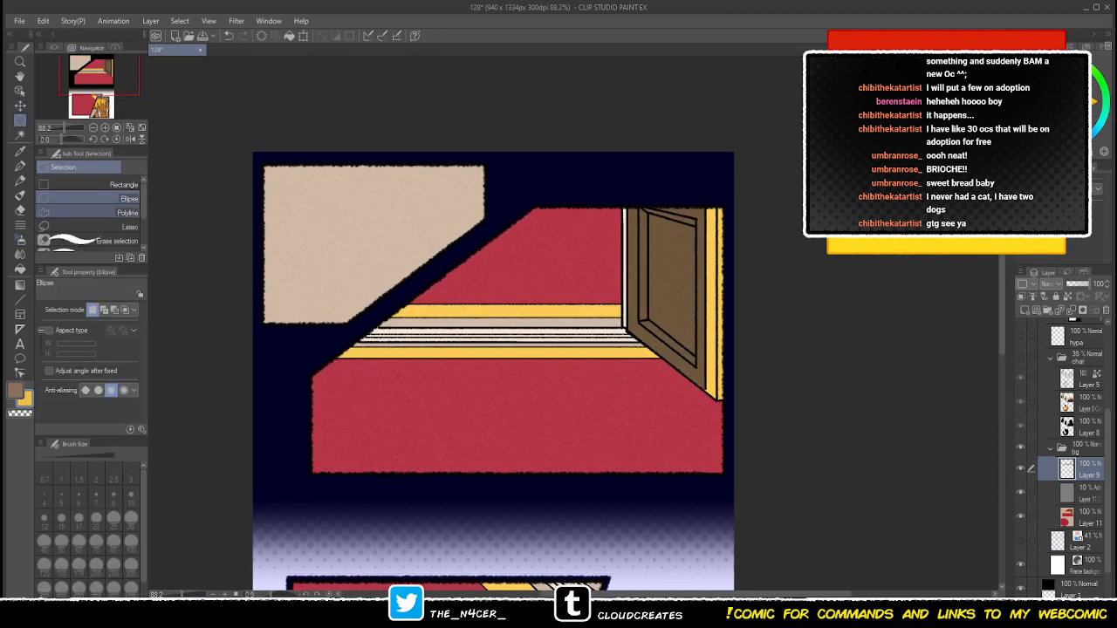
click(104, 213)
click(258, 159)
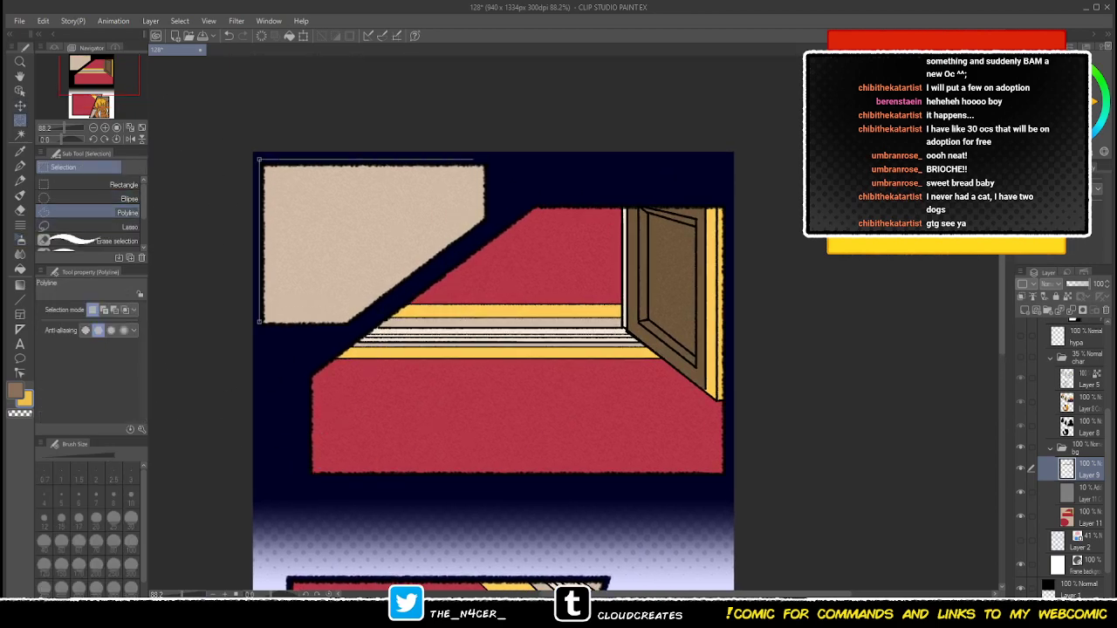
click(493, 158)
click(493, 227)
click(349, 334)
double_click(258, 337)
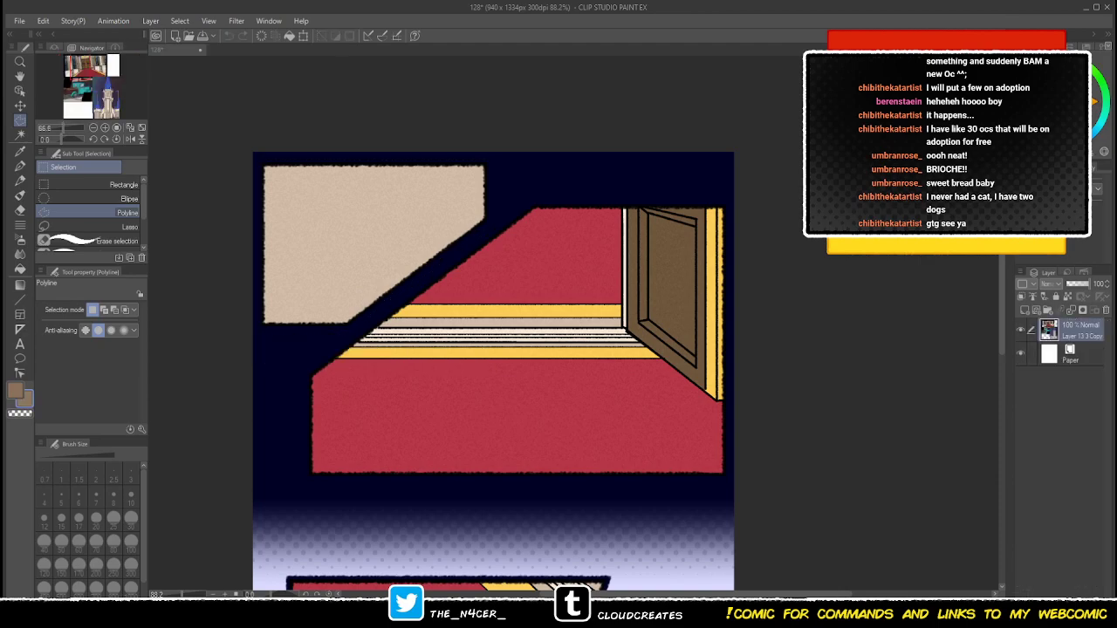
- On the room's background colour layer, sample the selected panel's beige and fill that panel with brown
click(174, 50)
click(96, 199)
click(16, 390)
key(c)
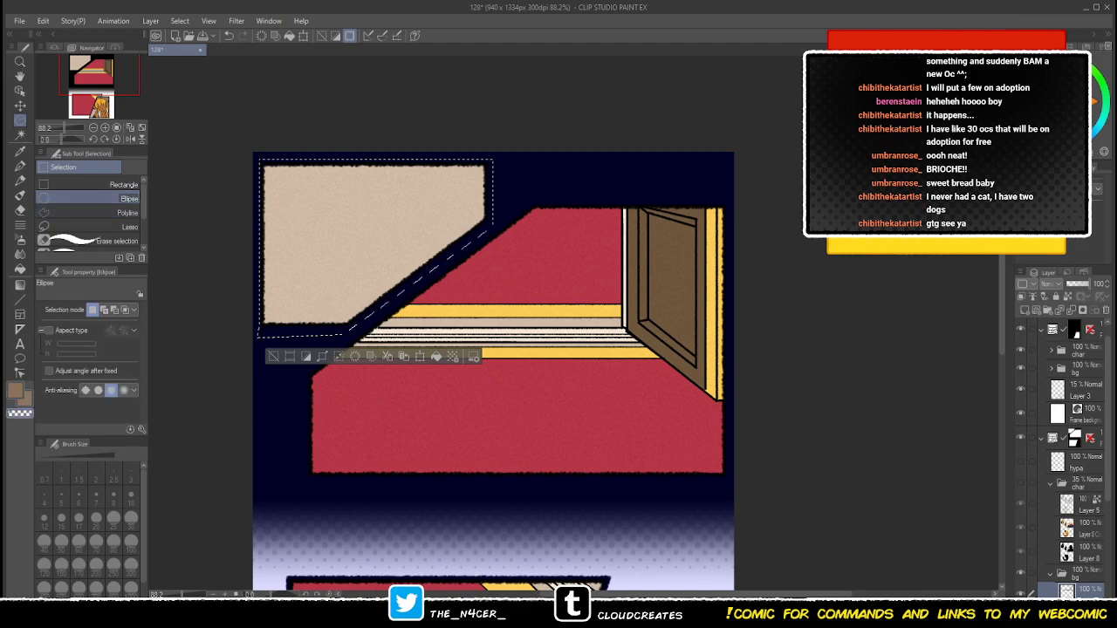
drag(1107, 419, 1107, 469)
click(1087, 558)
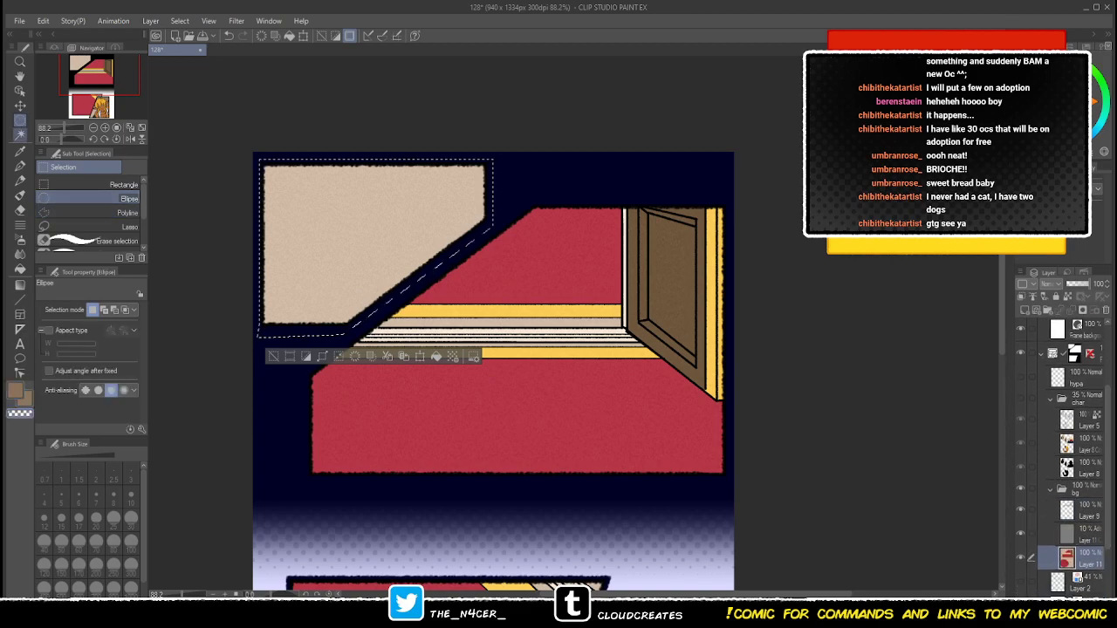
click(20, 151)
click(384, 235)
drag(384, 236, 365, 249)
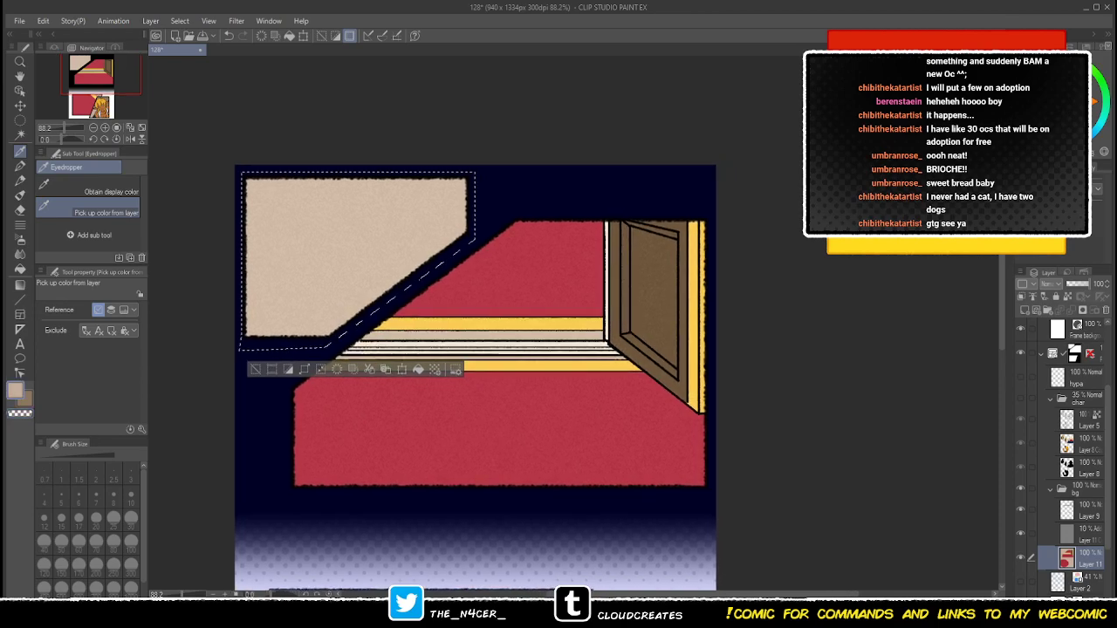
key(m)
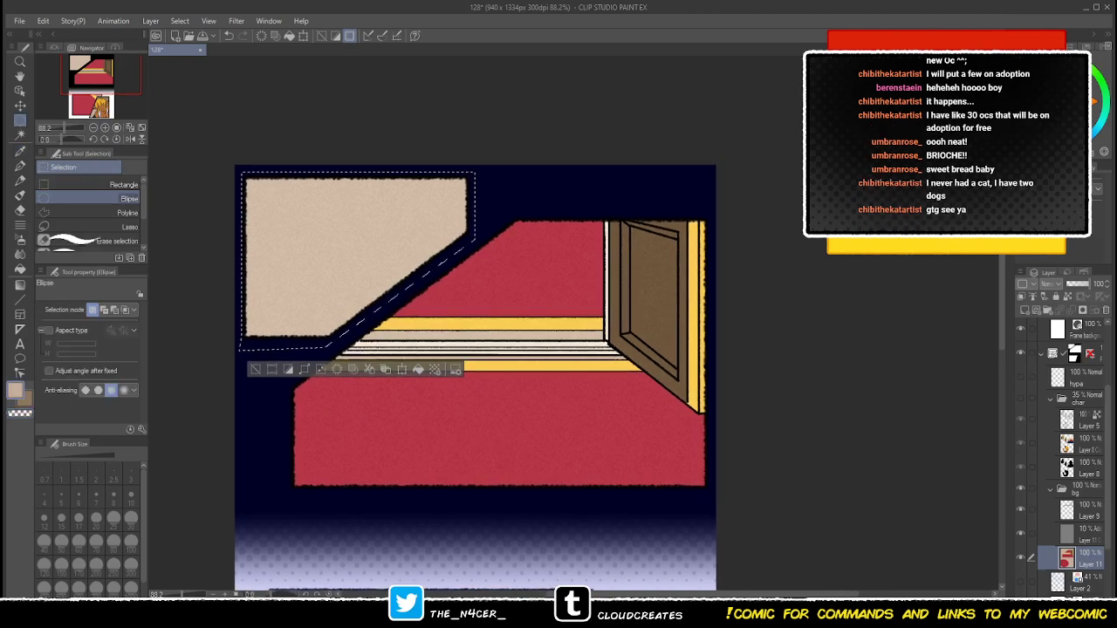
click(418, 370)
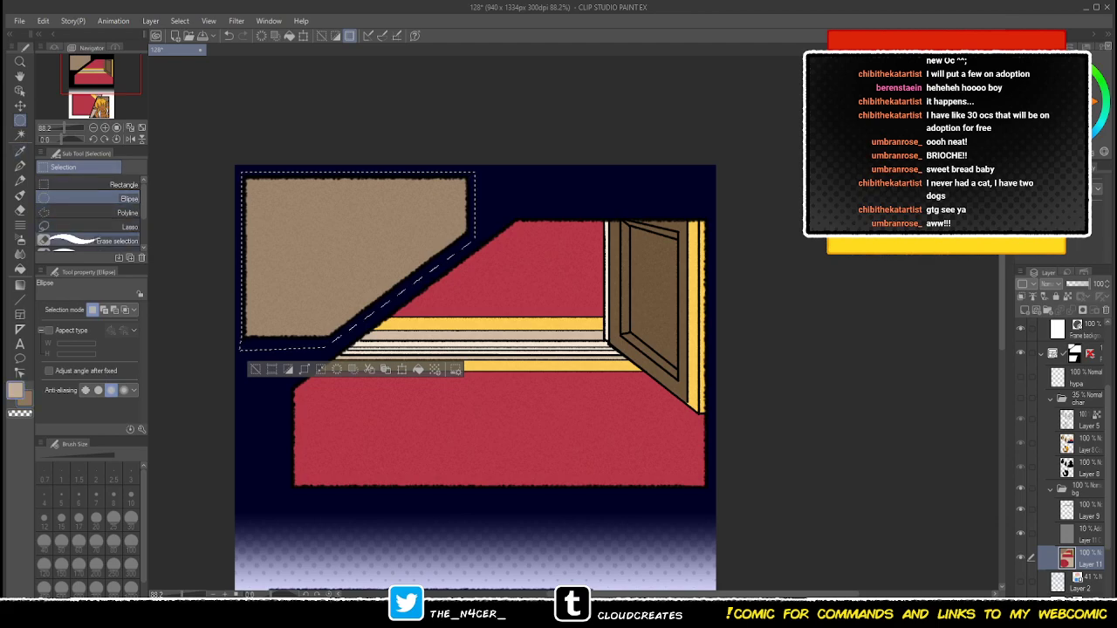
- Draw a large beige ellipse across the selected upper-left panel, fill its inside with beige and clear the selection
click(20, 300)
click(92, 227)
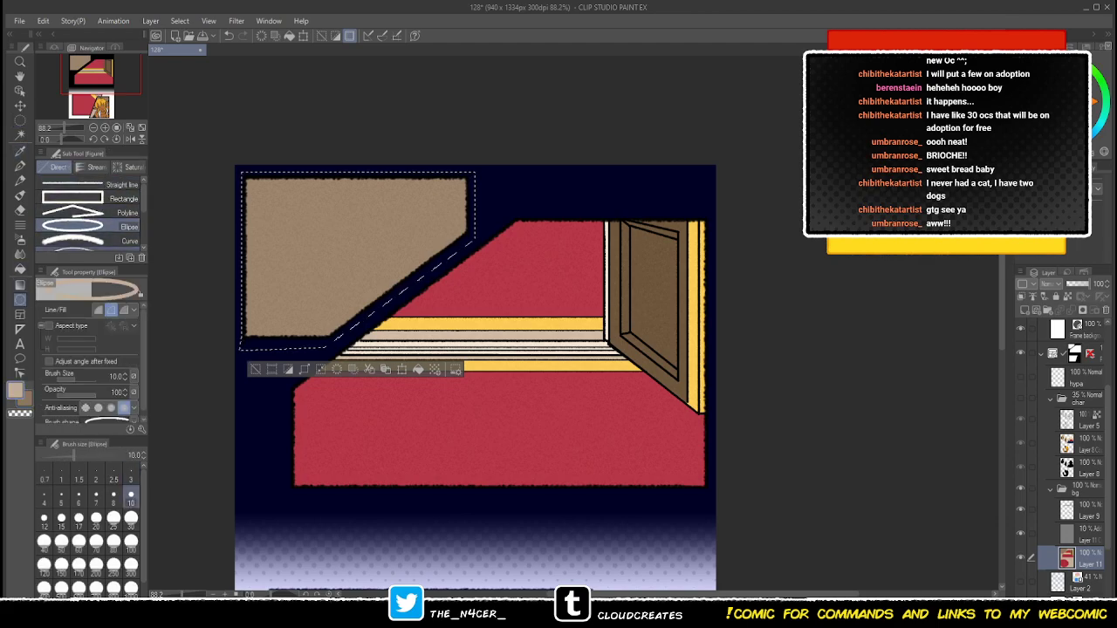
key(ctrl+z)
mouse_move(702, 465)
mouse_down()
mouse_move(249, 234)
mouse_move(248, 192)
mouse_move(250, 204)
mouse_up()
click(20, 269)
click(92, 188)
click(366, 268)
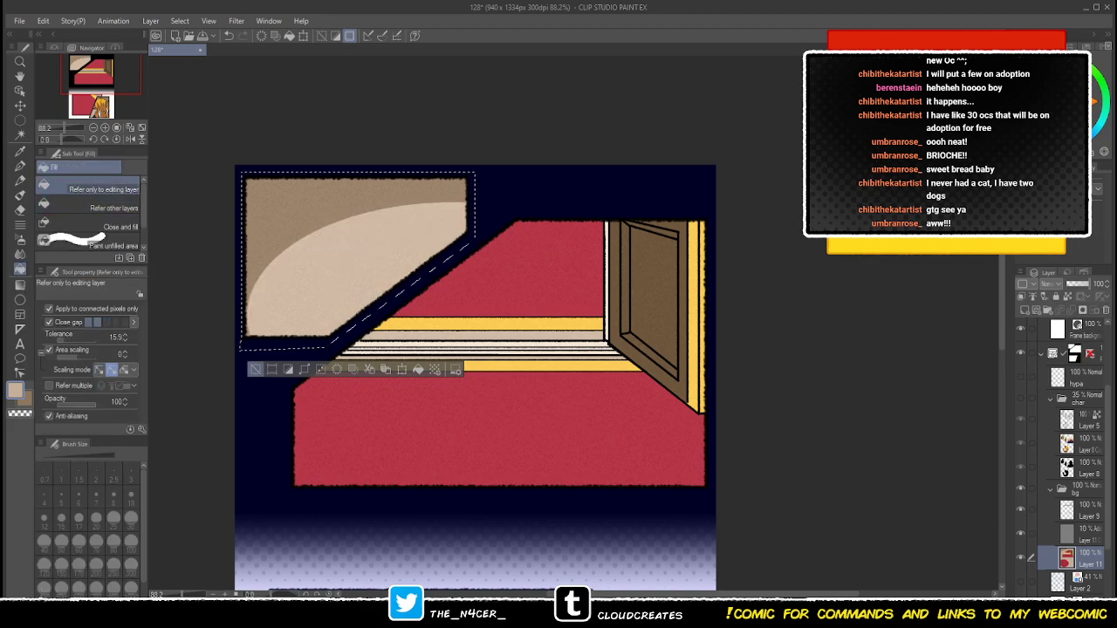
key(ctrl+d)
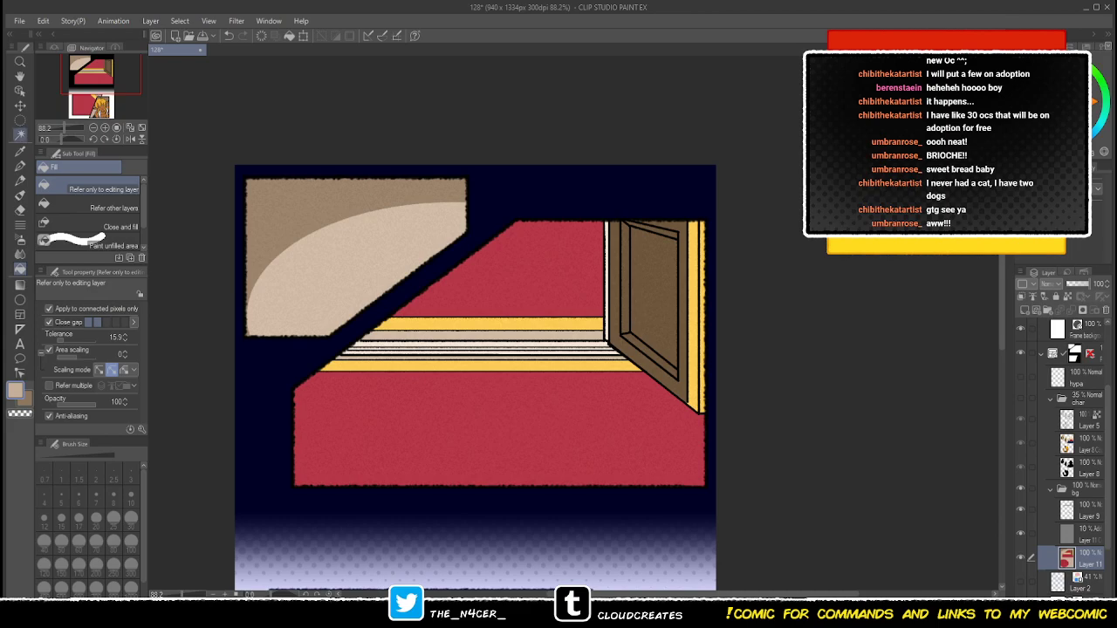
- Outline the upper-left panel with a polyline selection and paste a copy of its background onto a new layer
click(20, 121)
click(92, 213)
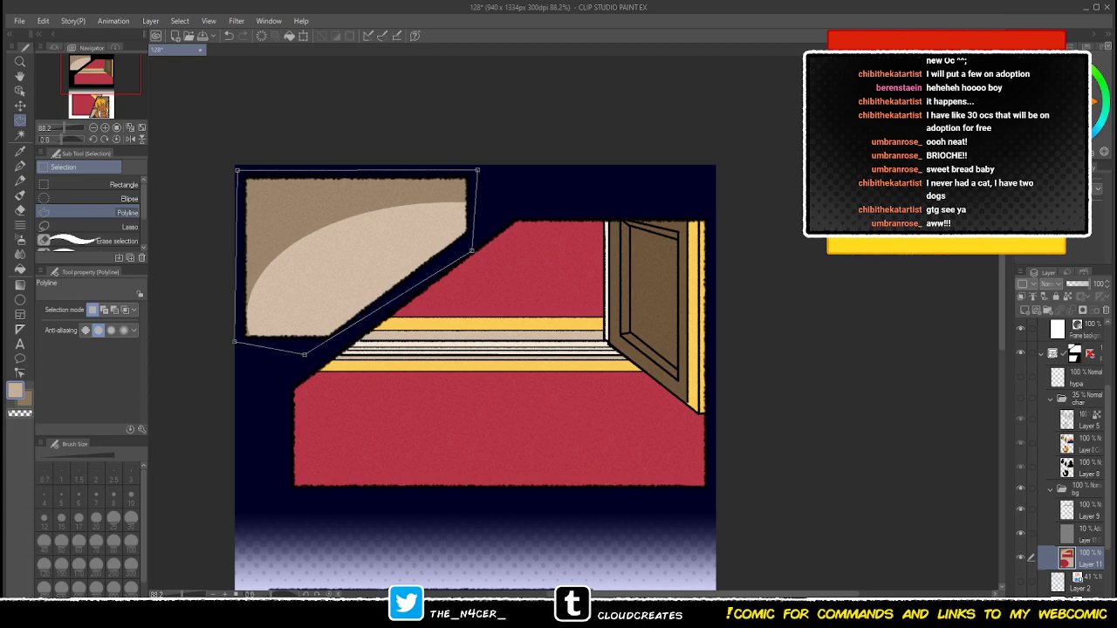
click(238, 170)
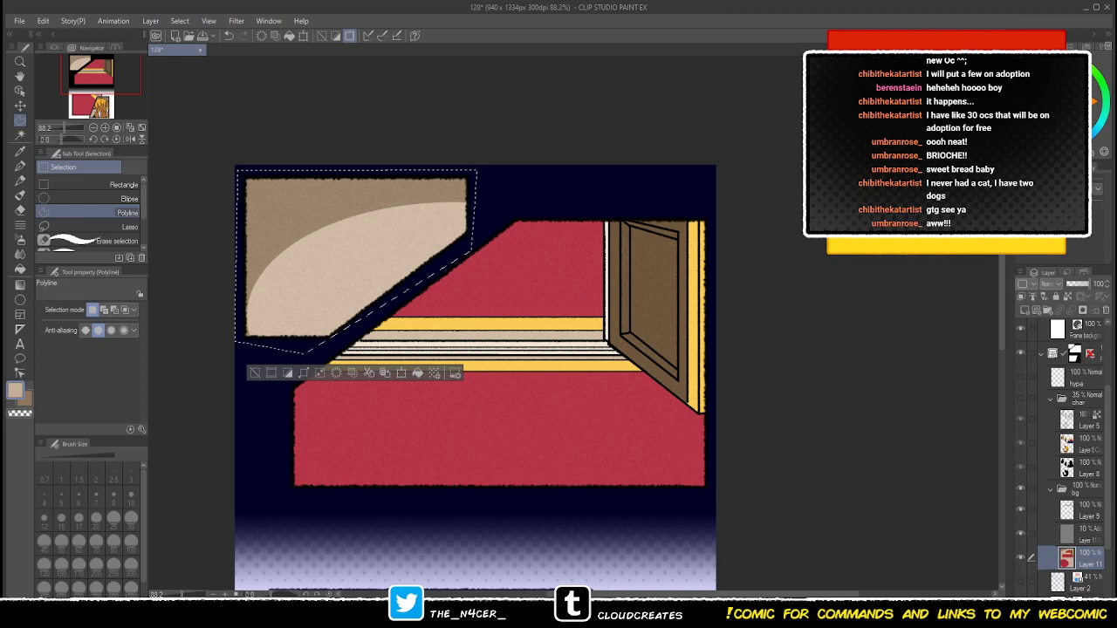
key(ctrl+c)
key(ctrl+v)
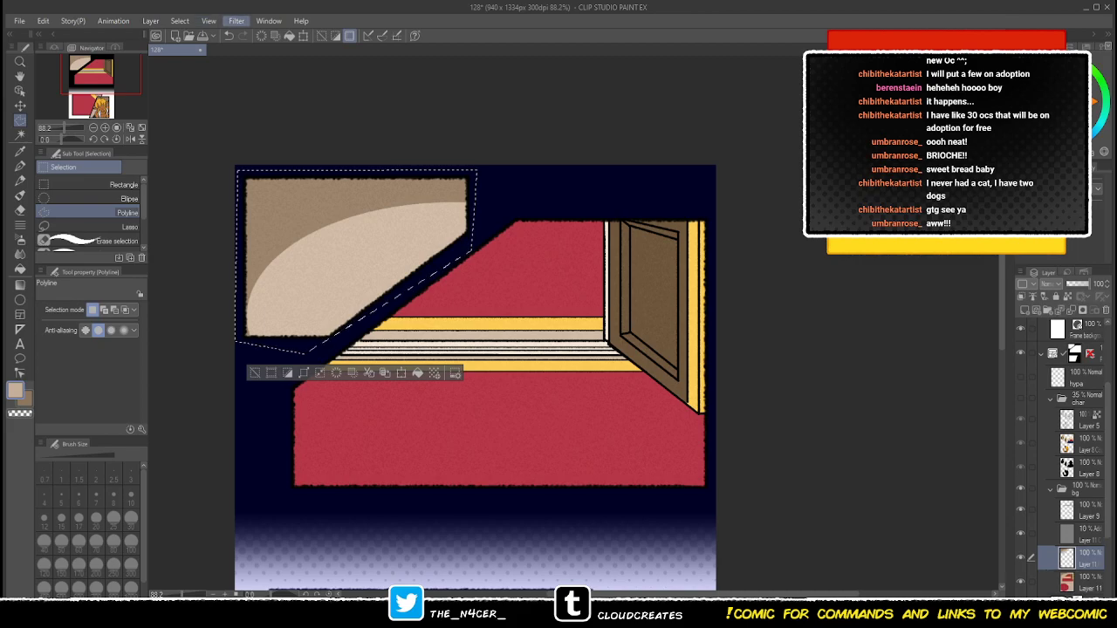
- Blur the pasted panel background and merge it into the room's background colour layer at 73% opacity
click(349, 62)
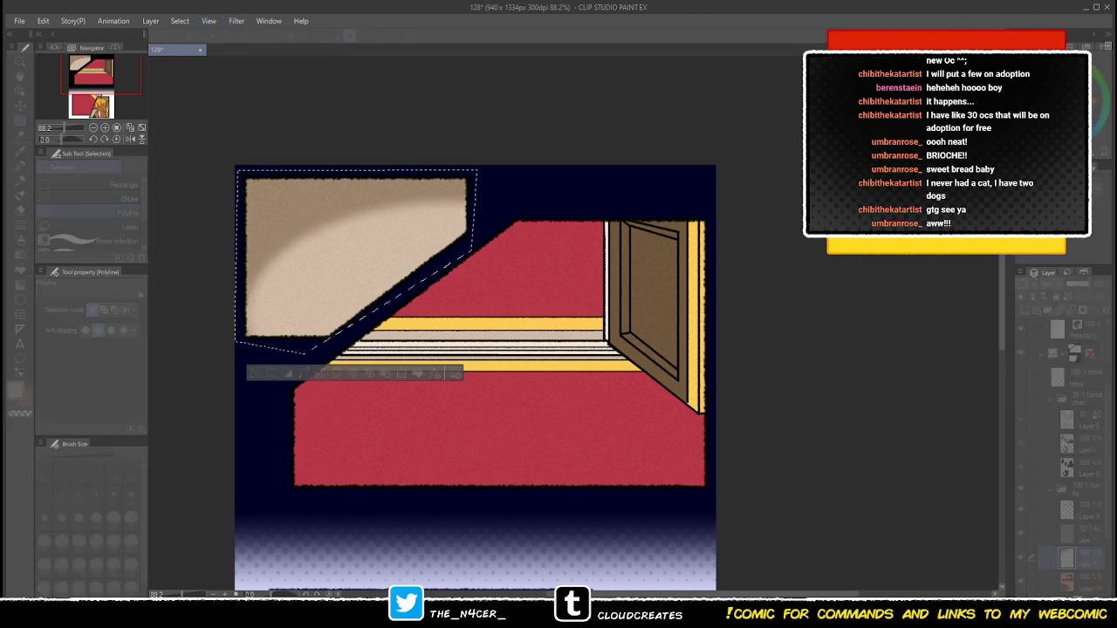
click(1060, 310)
click(1078, 283)
drag(1078, 284, 1084, 284)
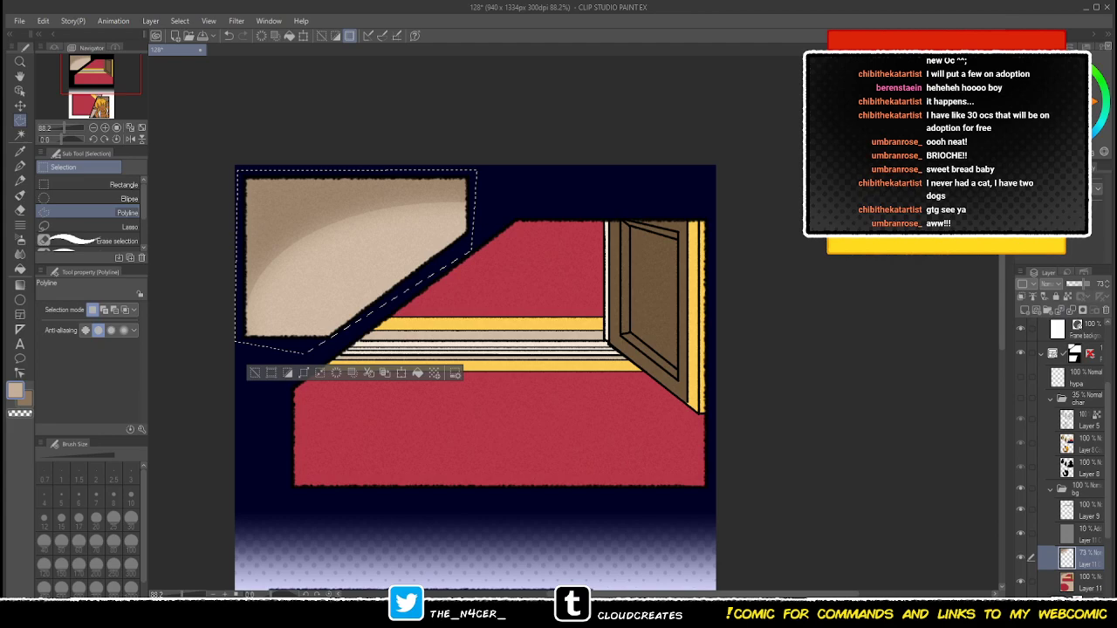
key(ctrl+e)
- Paste another copy of the selected panel's background onto a new layer and apply the halftone tone effect to it
key(ctrl+c)
key(ctrl+v)
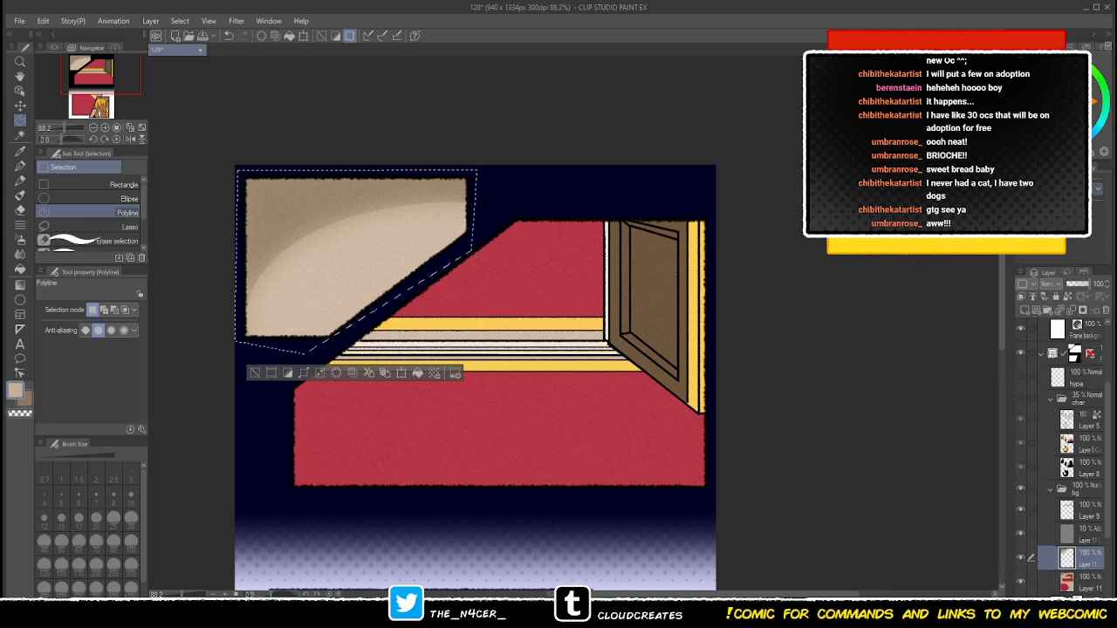
click(1037, 174)
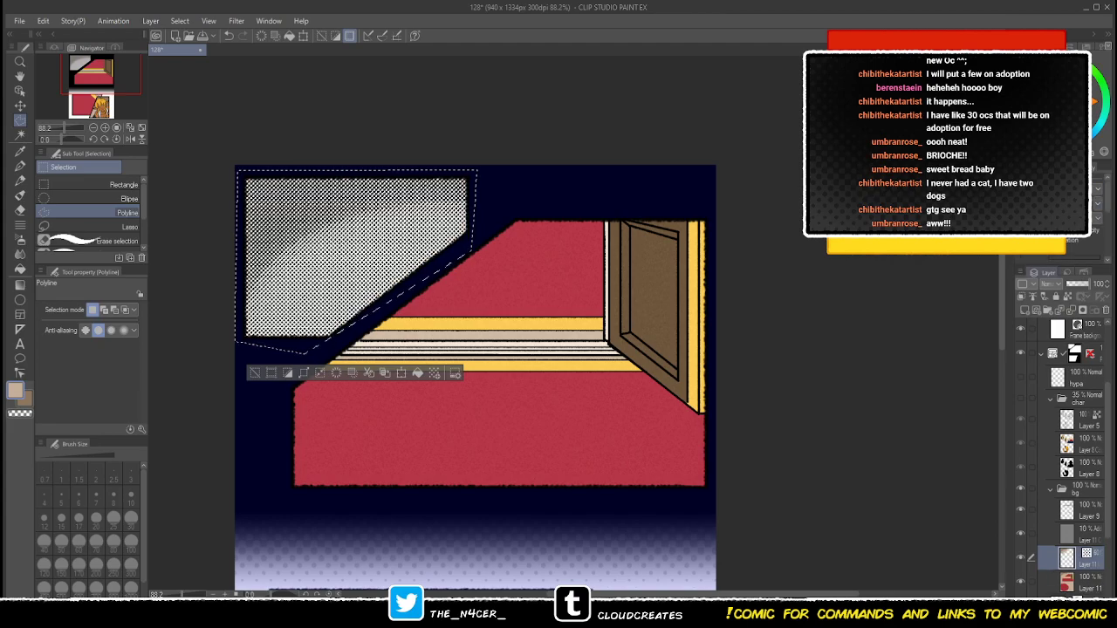
- Try raising the halftone copy's contrast, rasterizing it and blending it in Overlay mode at 10% opacity
key(ctrl+u)
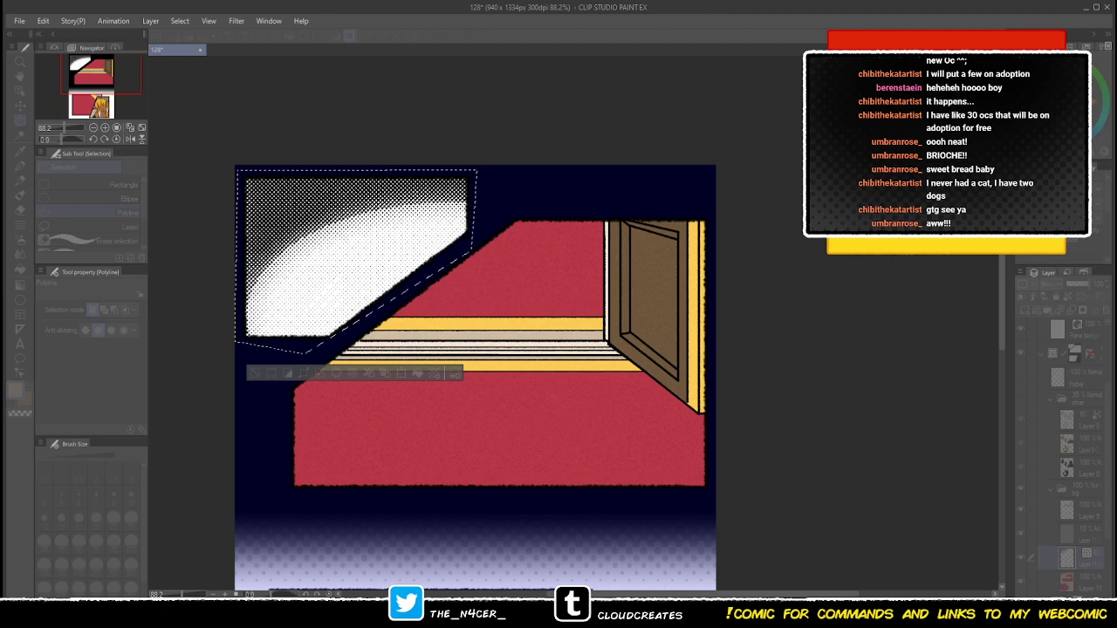
key(Return)
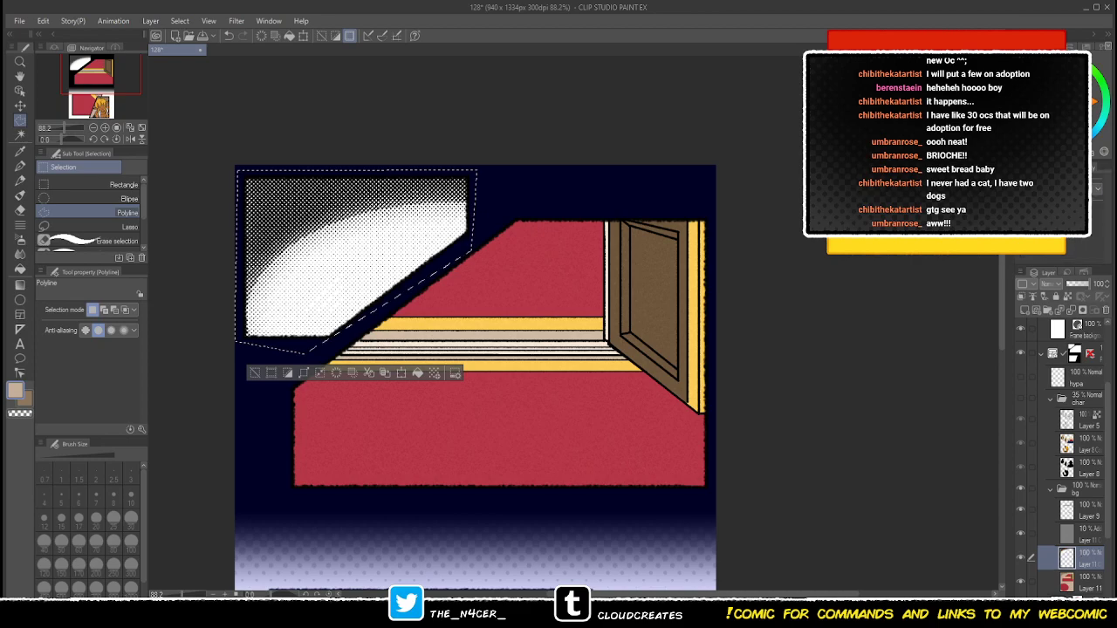
key(ctrl+b)
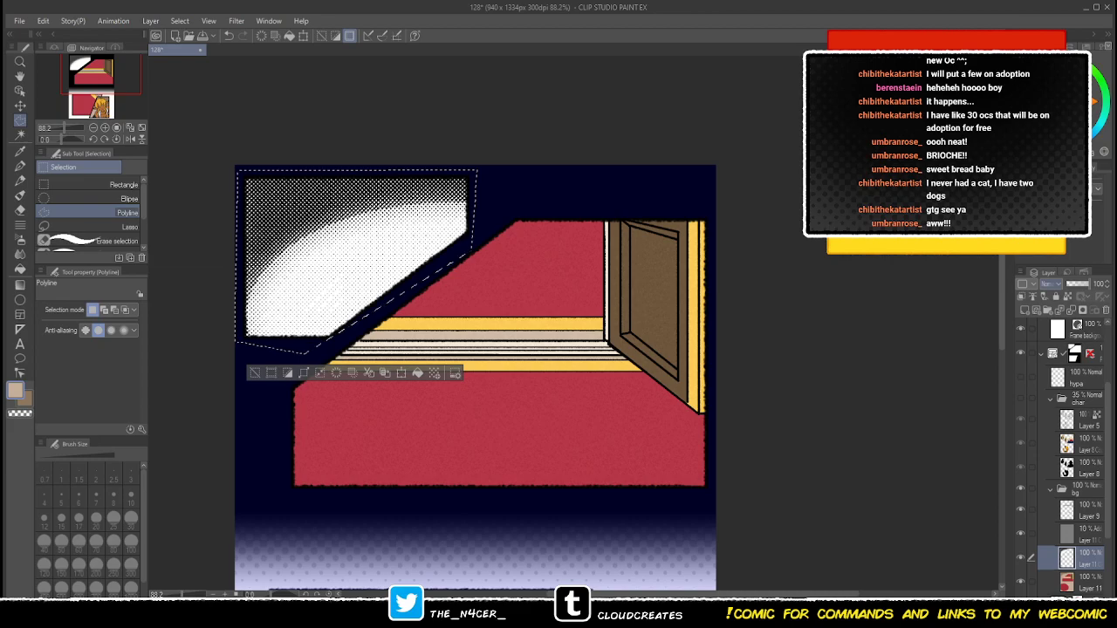
drag(1087, 283, 1069, 283)
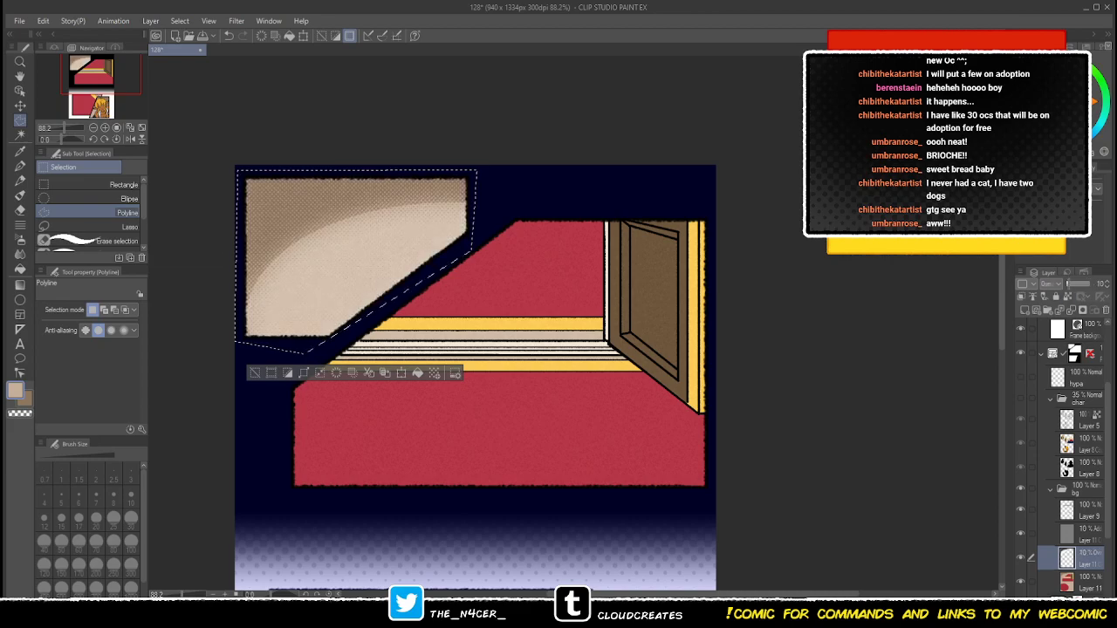
- Undo the halftone copy's opacity, blending, rasterizing and contrast changes
key(ctrl+z)
key(ctrl+z)
key(ctrl+z)
key(ctrl+z)
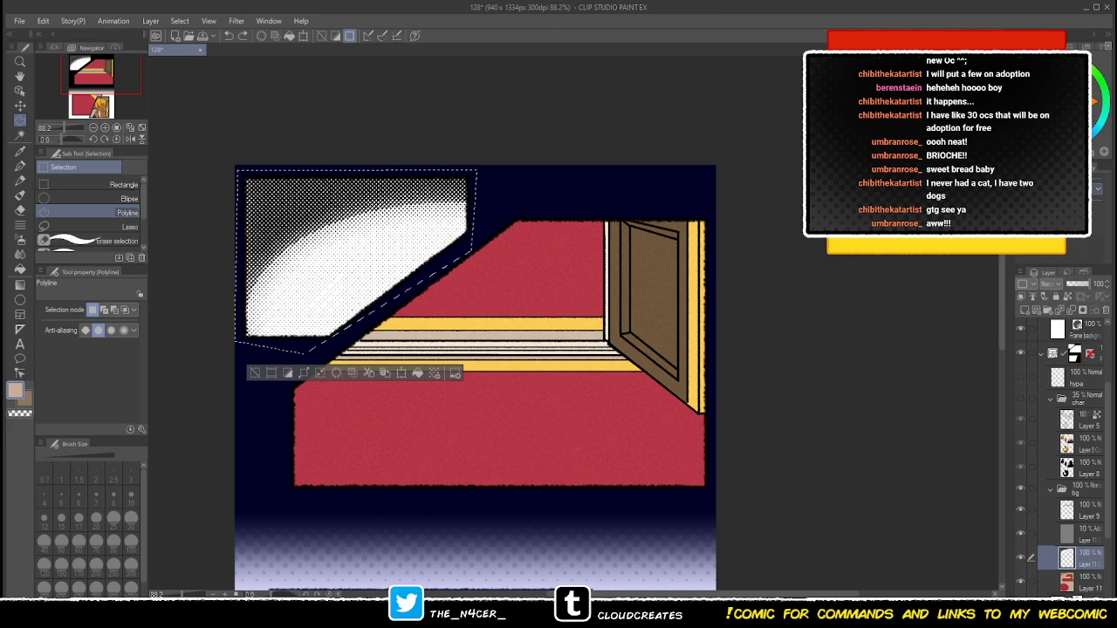
key(ctrl+z)
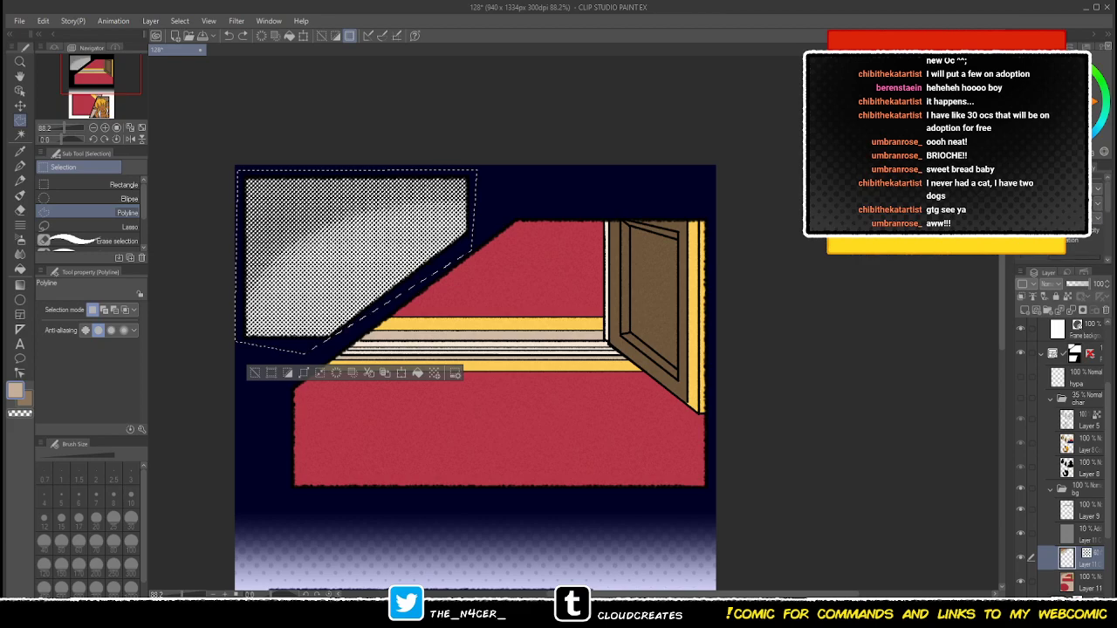
- Raise the halftone copy's contrast, make its dots coarser, rasterize it and blend it in Overlay mode at 12% opacity
key(ctrl+u)
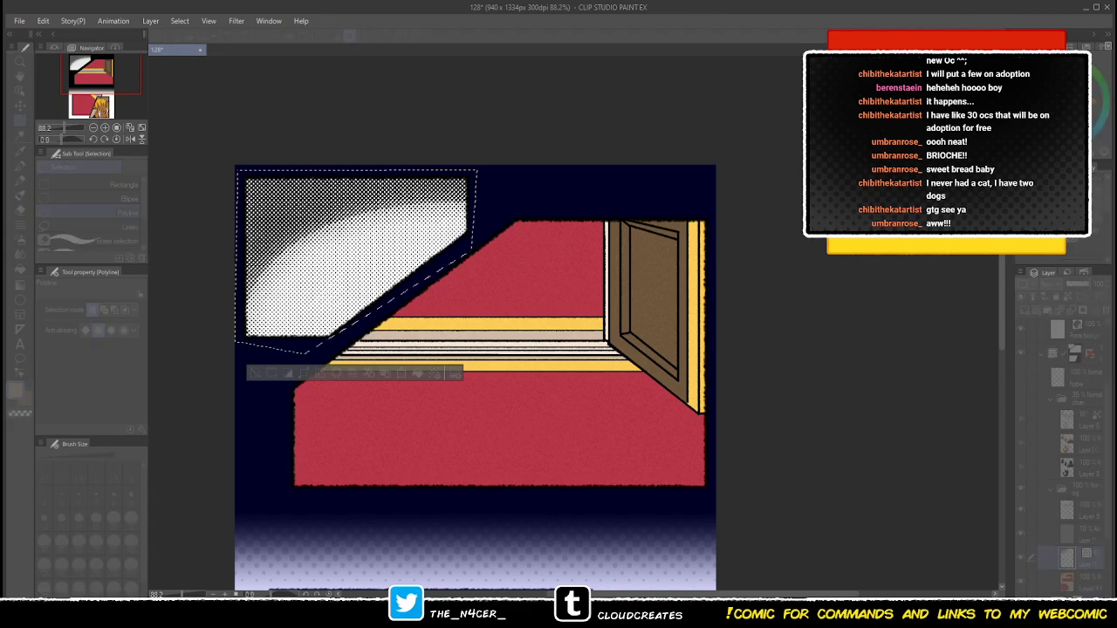
key(Return)
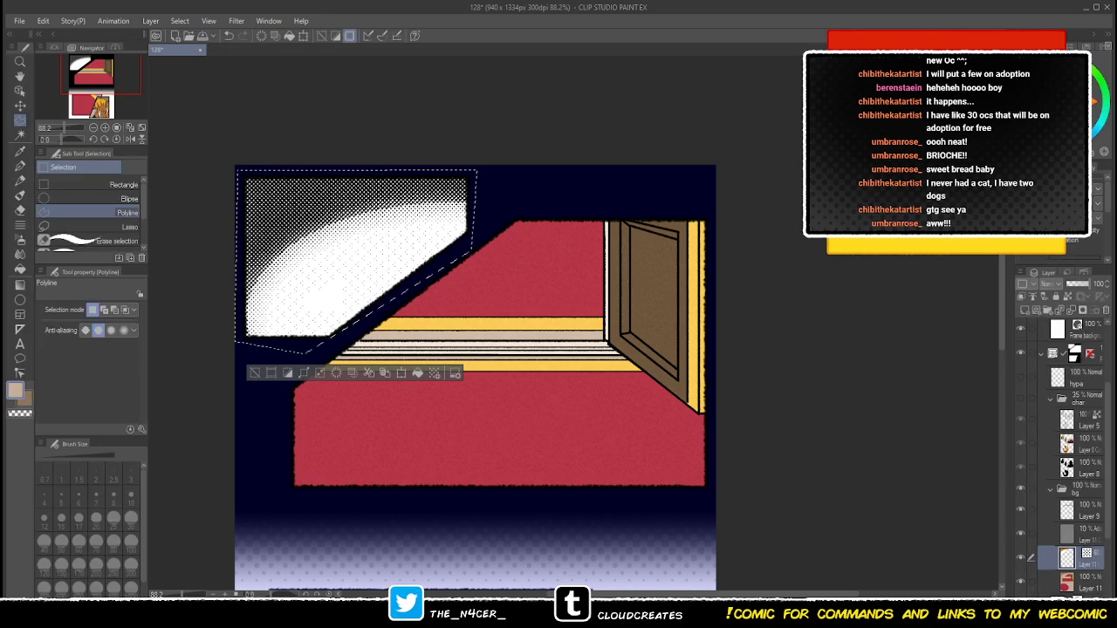
key(alt+Delete)
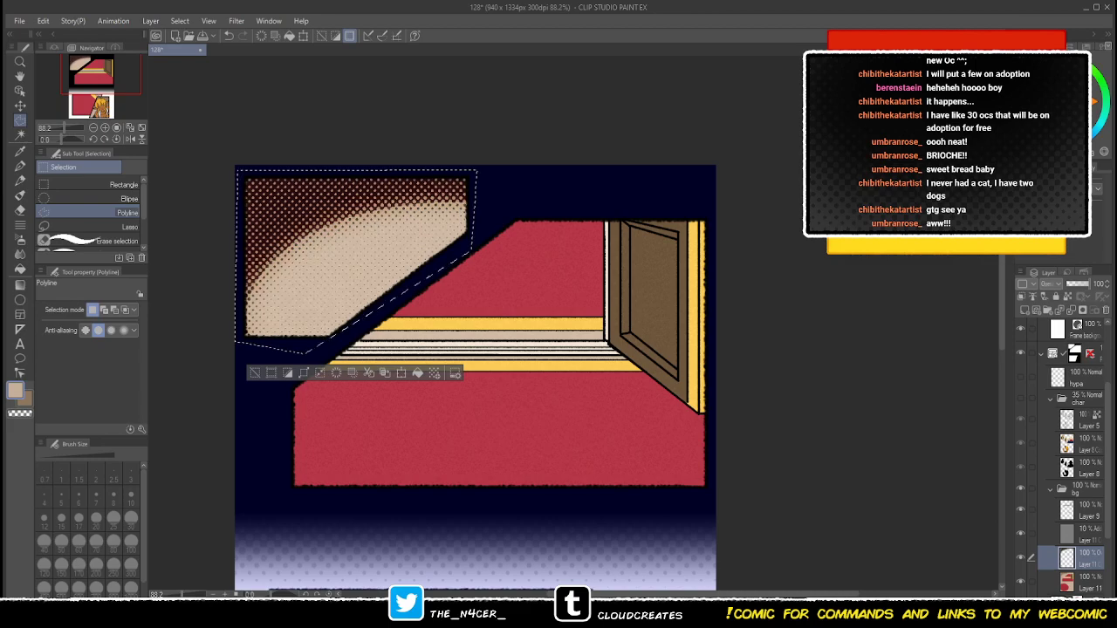
click(1070, 284)
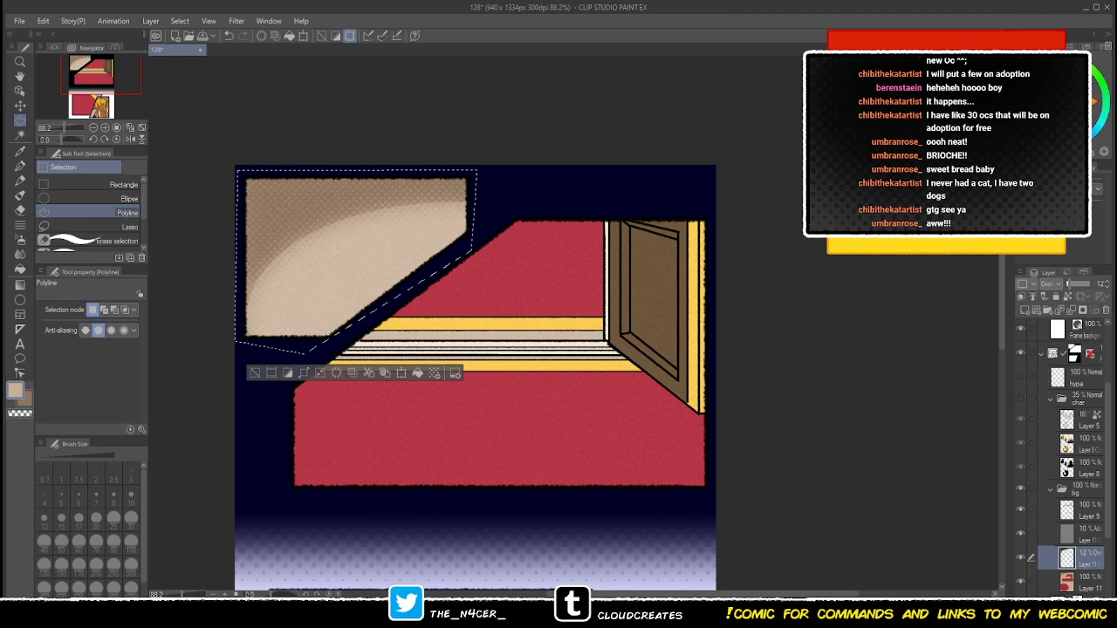
- Show the room panels' char folder at 100% opacity and make the DIA dialogue folder visible
click(1020, 398)
click(1085, 399)
click(1088, 284)
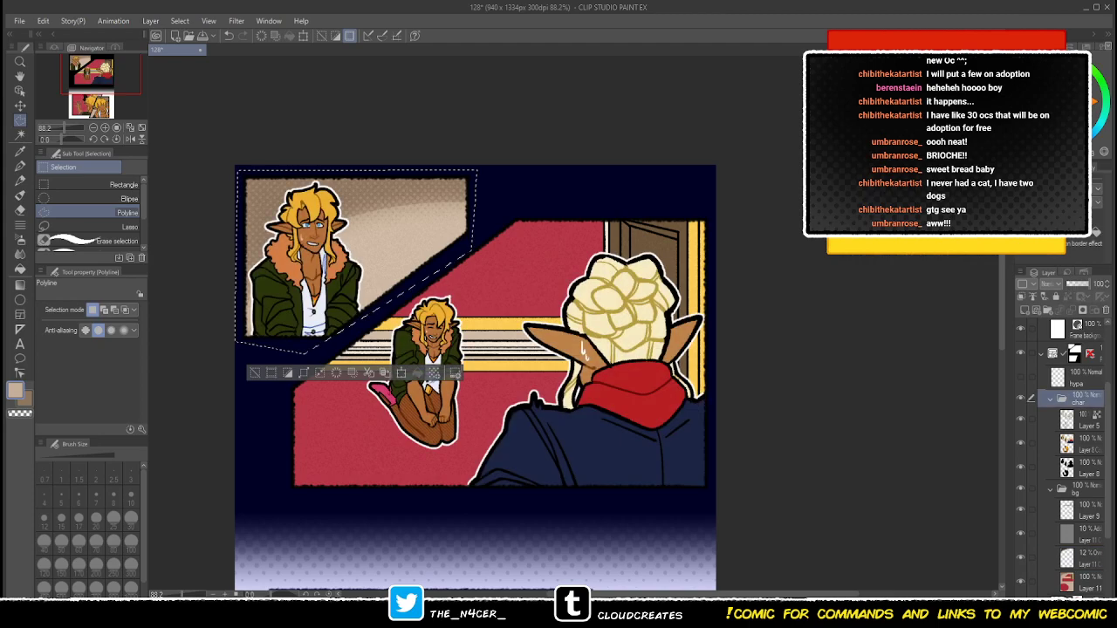
scroll(1050, 318, up, 3)
click(1020, 327)
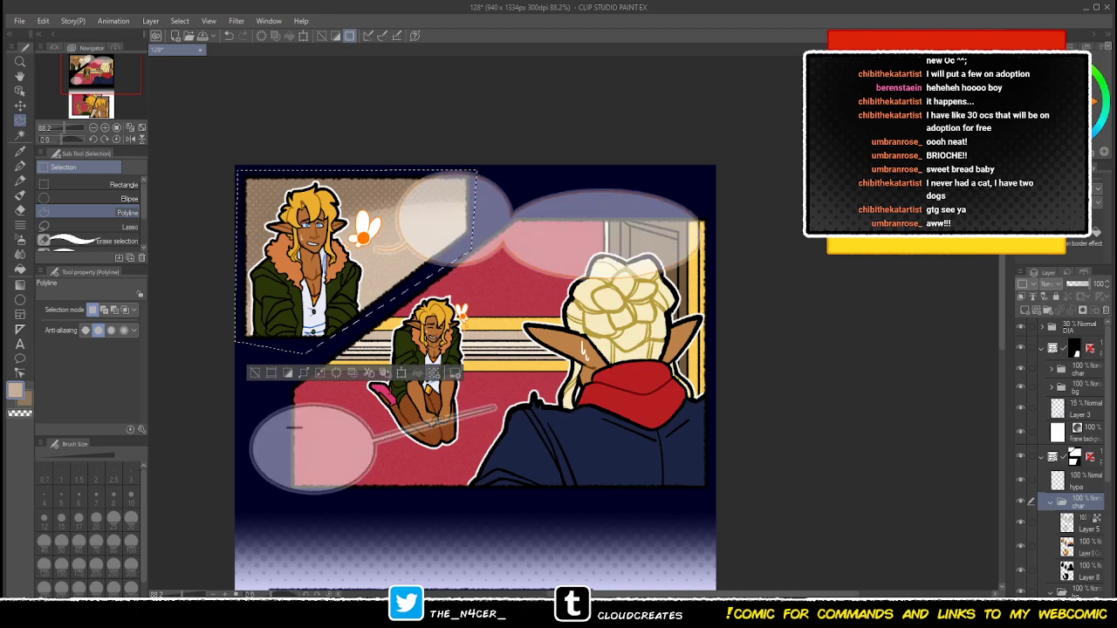
click(1080, 328)
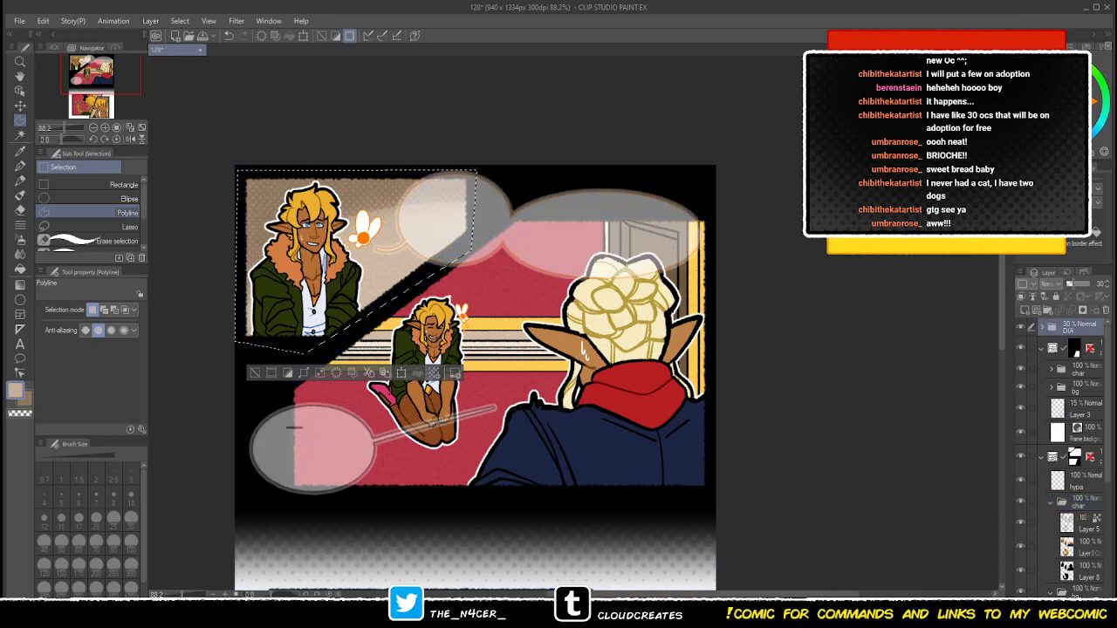
- Select the room panels' background colour layer, Layer 11, and clear the upper-left panel's selection
drag(1108, 403, 1108, 517)
click(1083, 481)
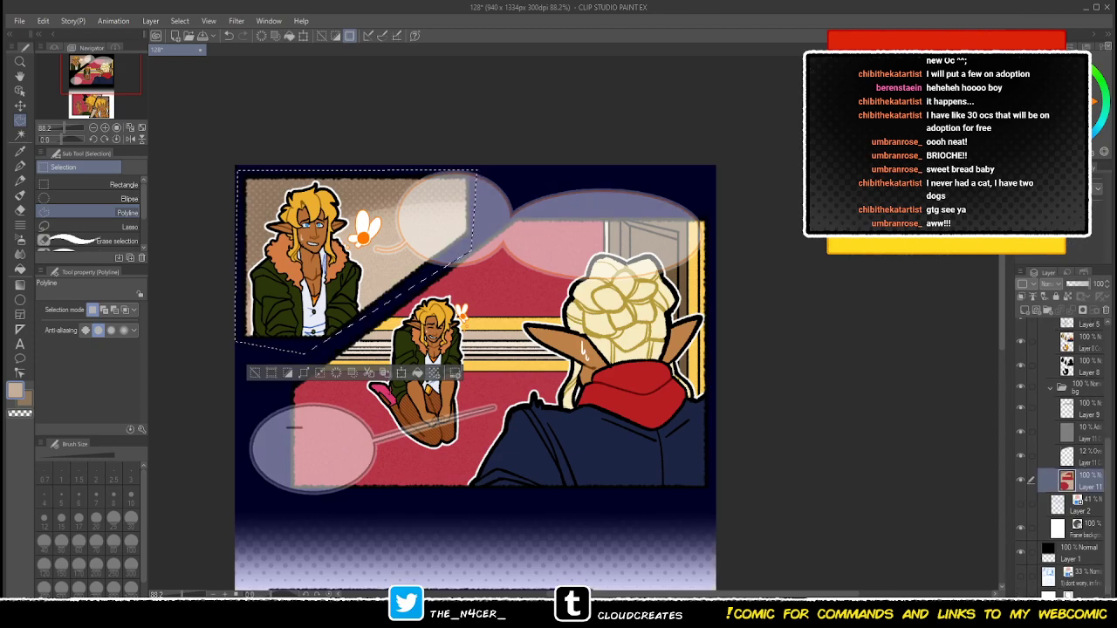
key(ctrl+d)
scroll(437, 349, down, 5)
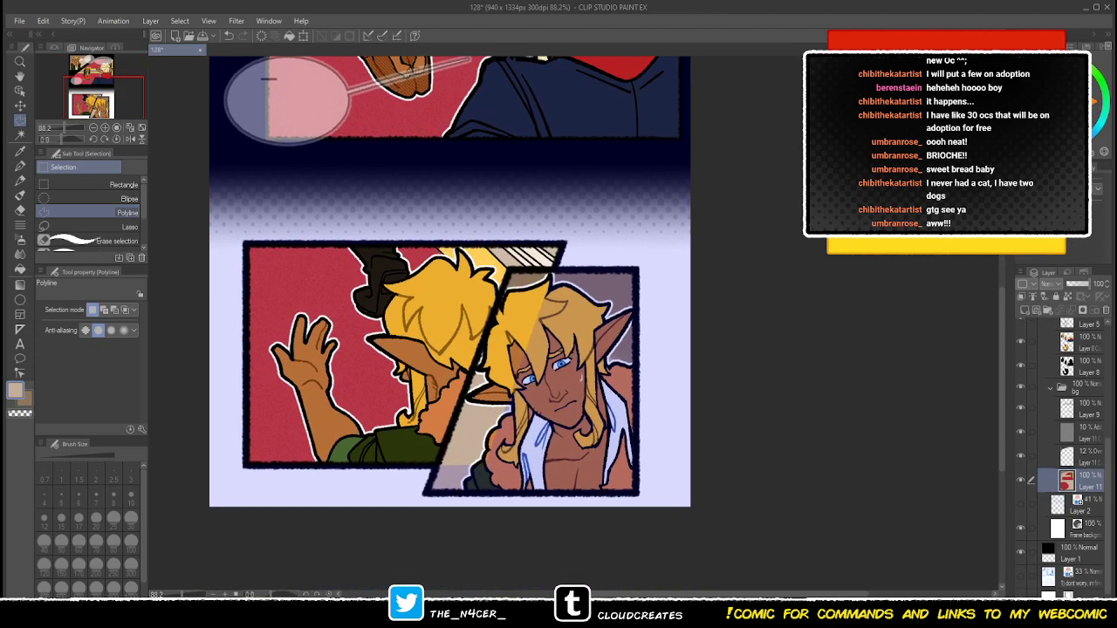
- Duplicate Layer 12 in the elf panel's bg folder and set that panel's char folder to 28% opacity
scroll(1059, 327, up, 5)
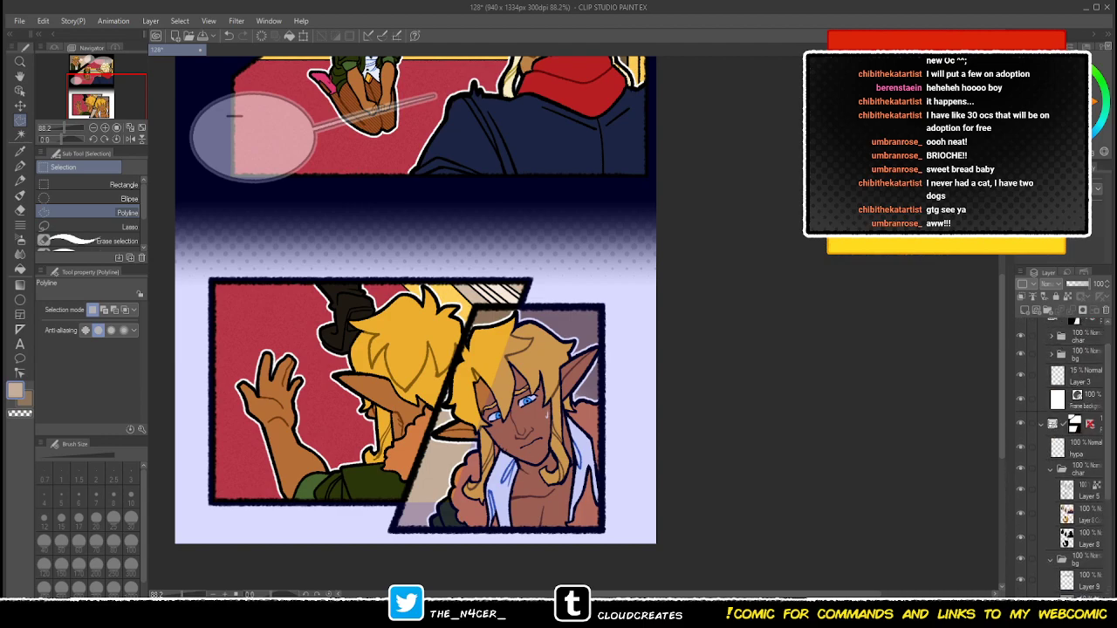
click(1082, 354)
click(1051, 354)
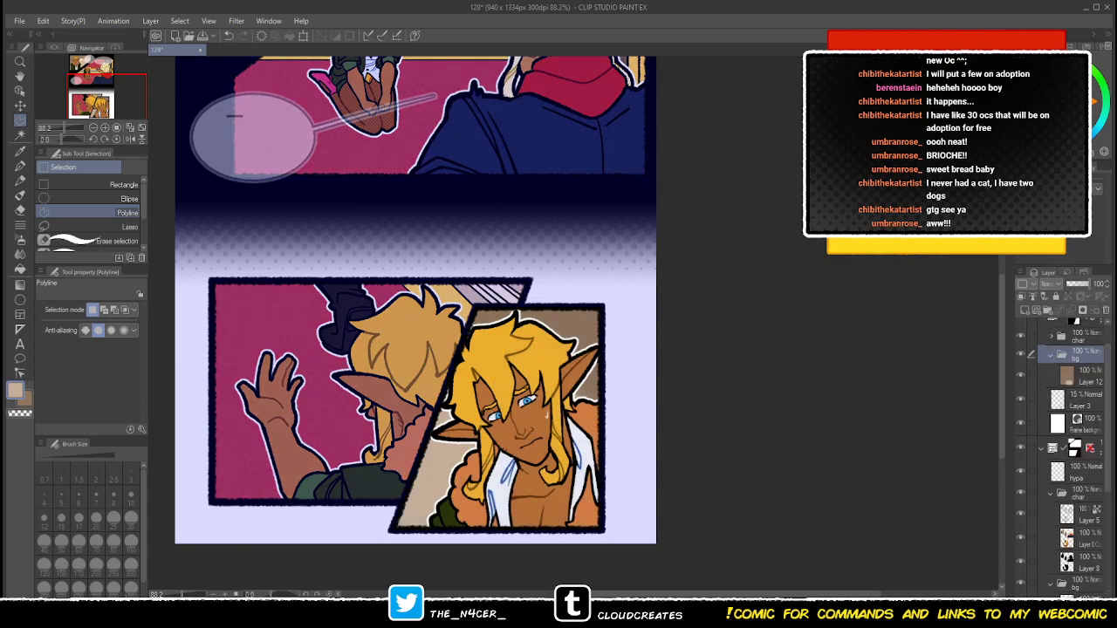
click(1082, 376)
key(ctrl+c)
key(ctrl+v)
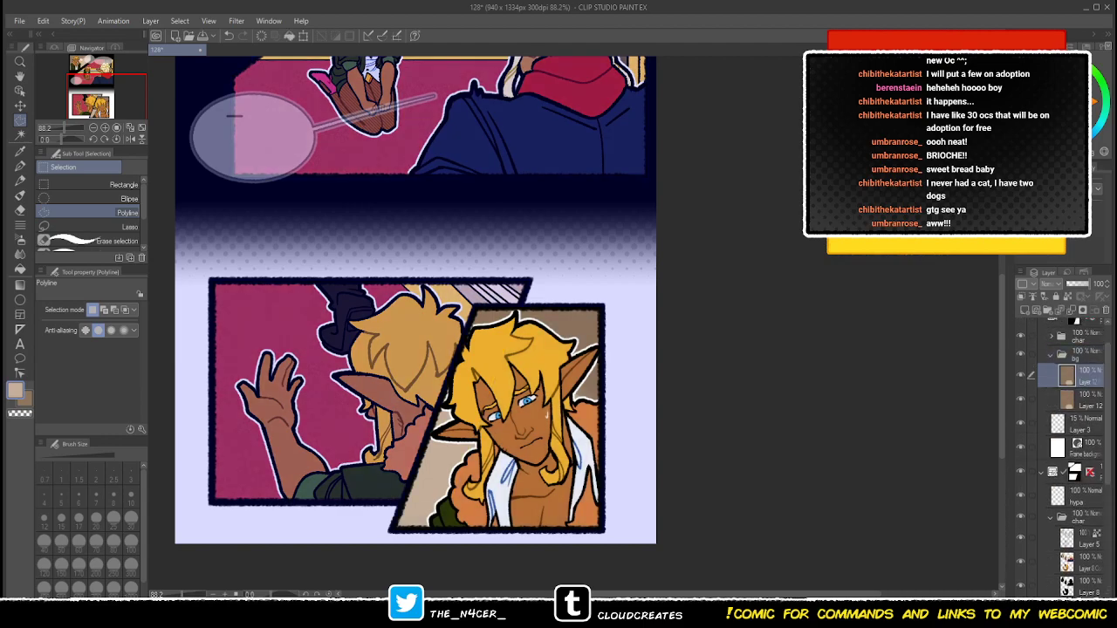
click(1059, 330)
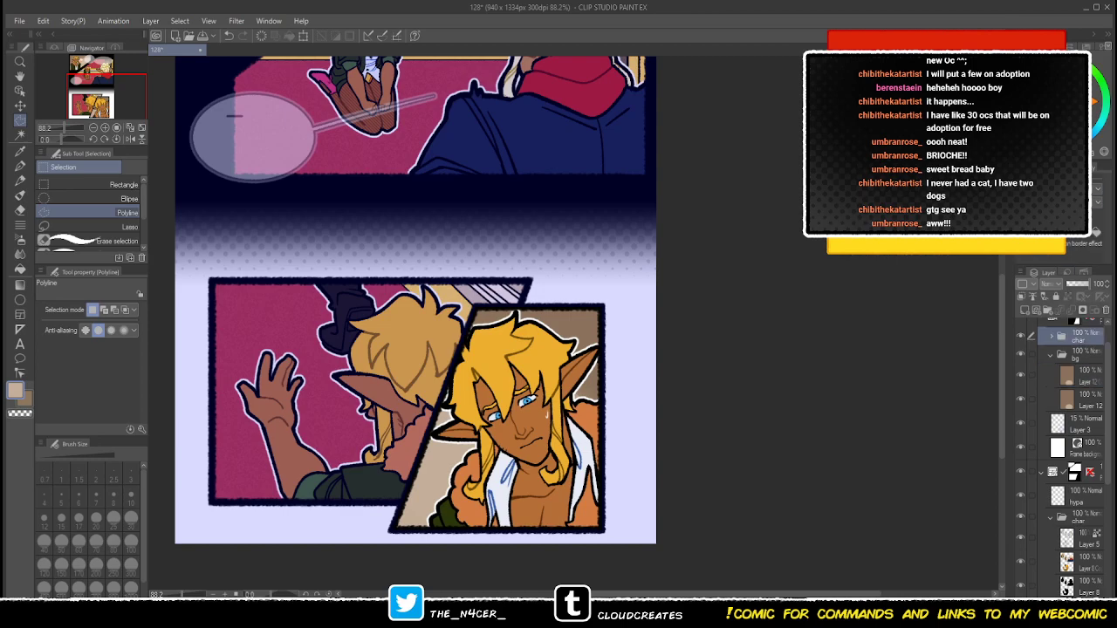
click(1073, 284)
click(1084, 400)
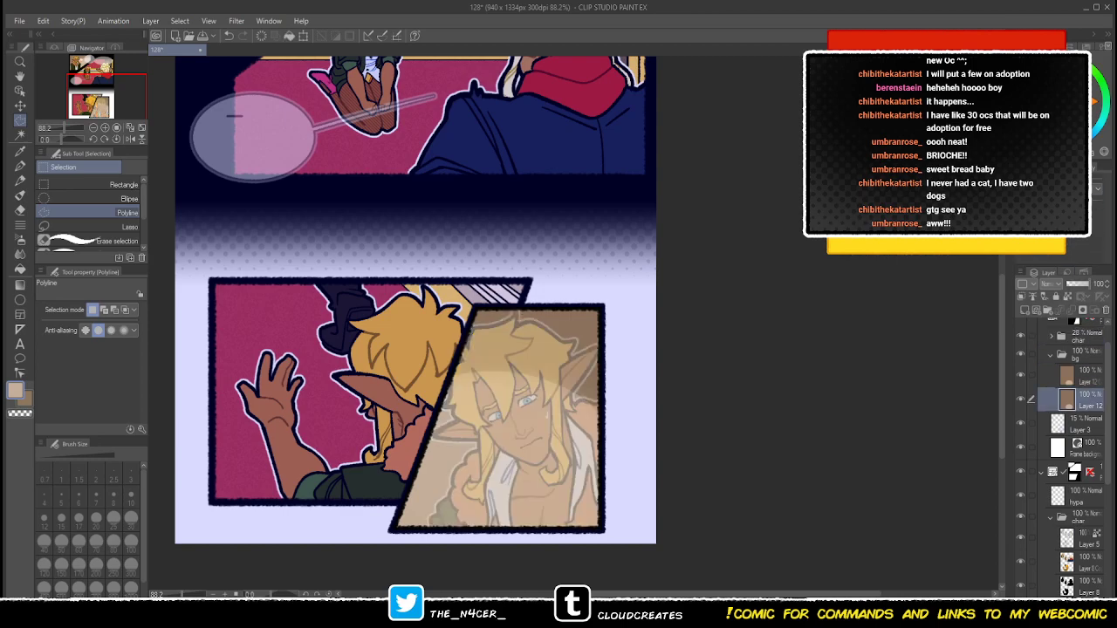
click(1060, 178)
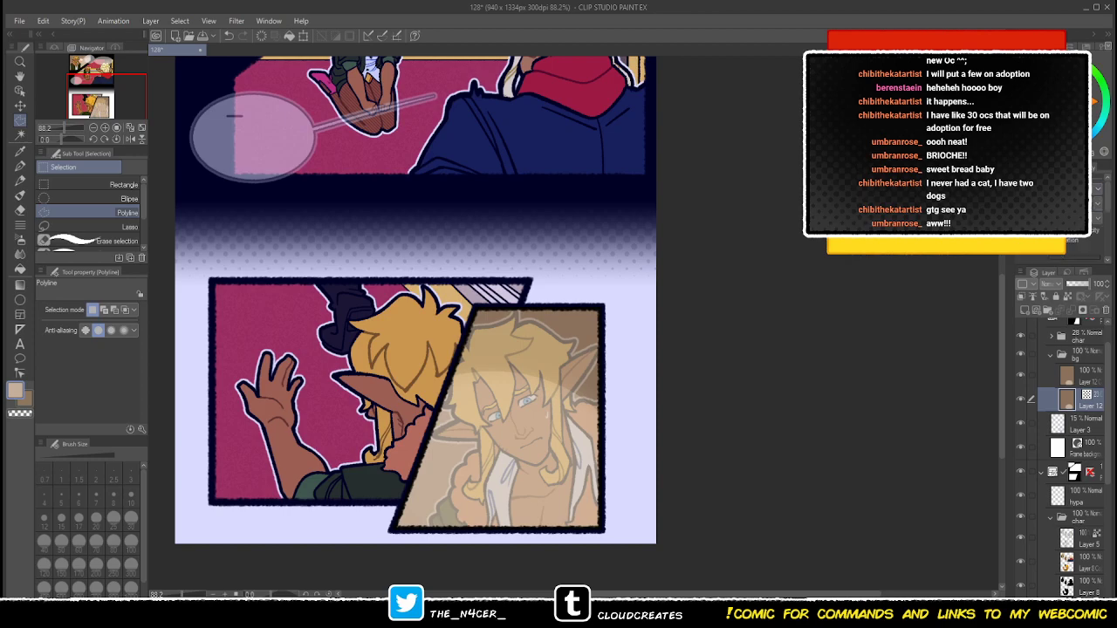
key(ctrl+z)
- Convert the duplicate of the elf panel's Layer 12 to a rasterized halftone and blend it in Overlay mode at 11% opacity
click(1083, 376)
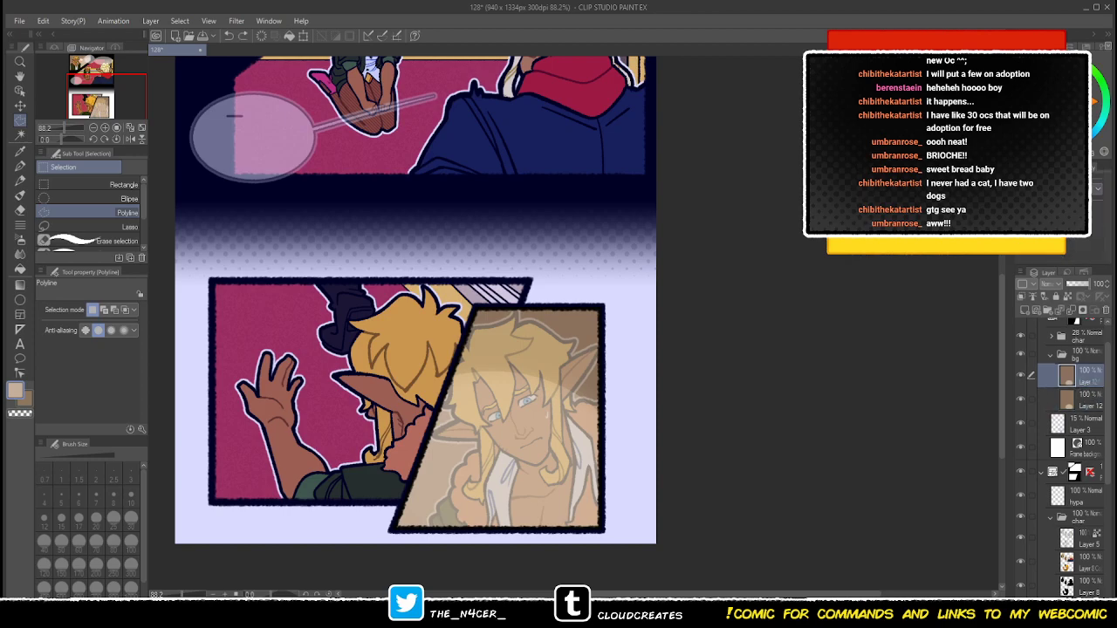
click(1061, 178)
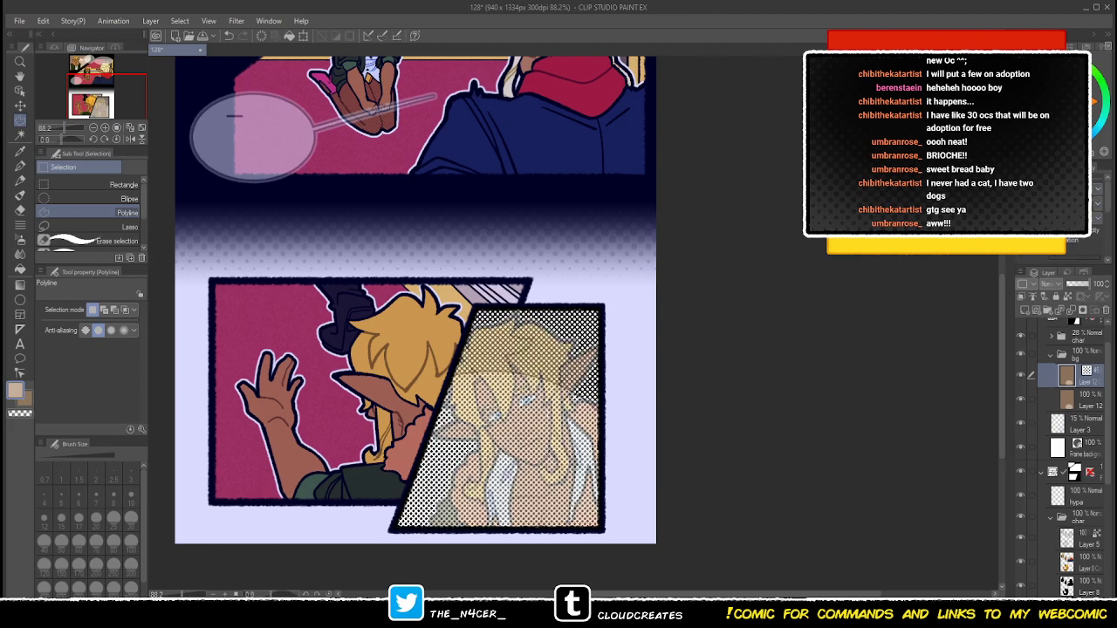
key(ctrl+s)
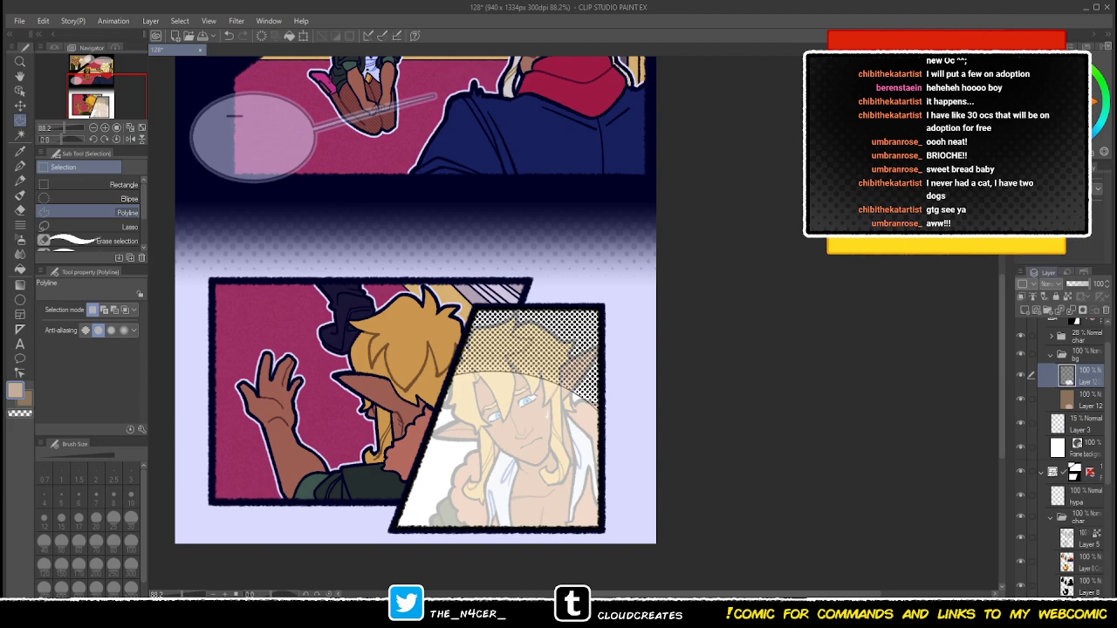
click(1105, 310)
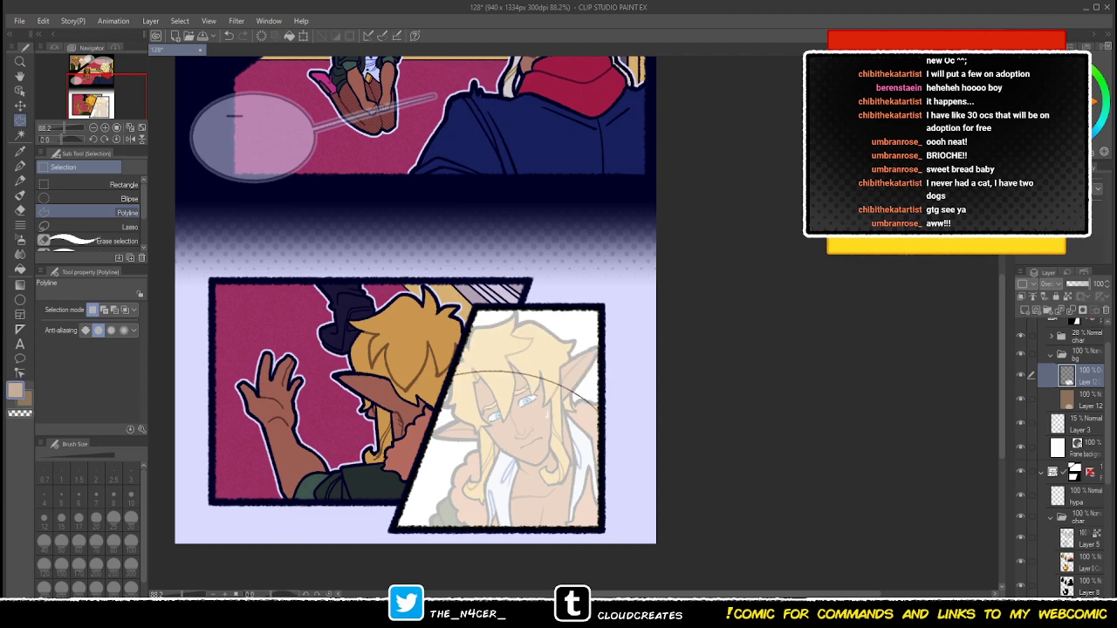
click(1069, 283)
click(1020, 375)
click(1020, 375)
click(1020, 399)
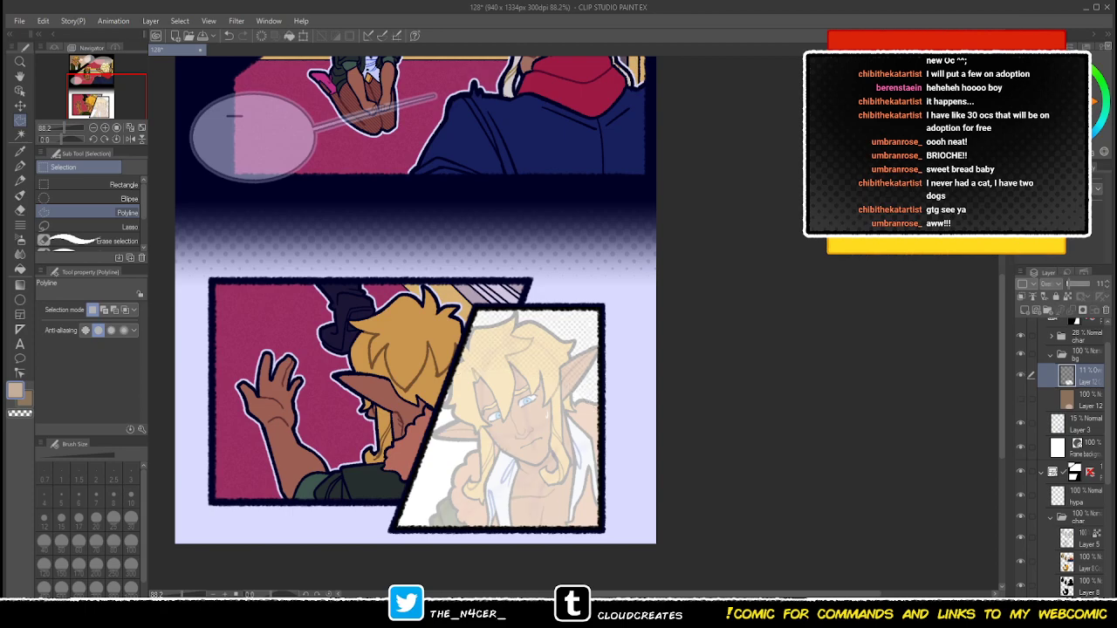
click(1087, 400)
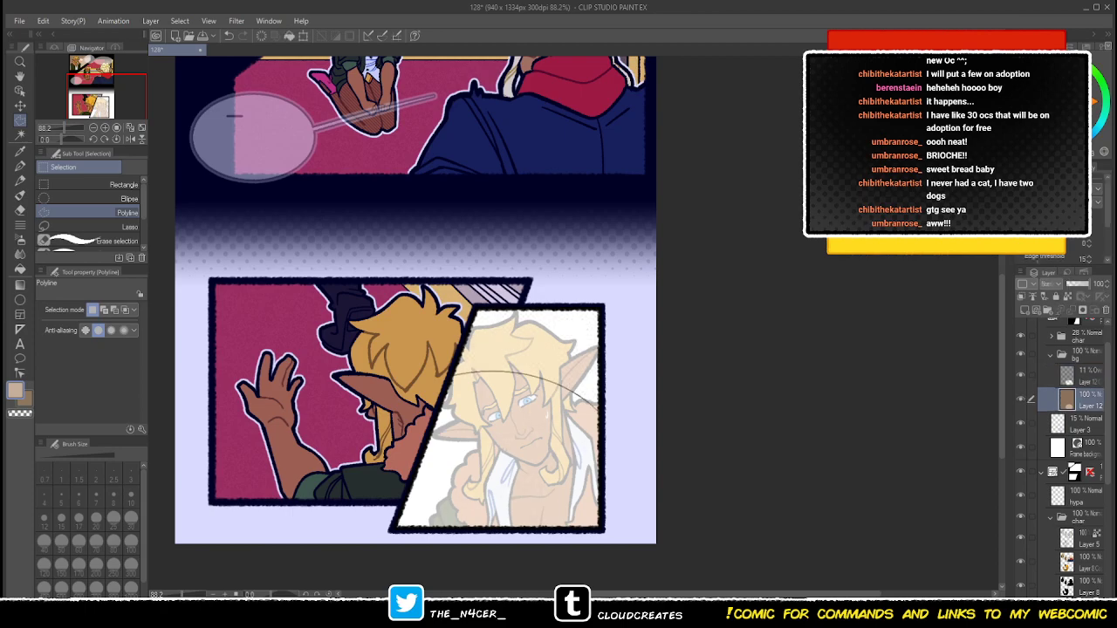
click(1087, 376)
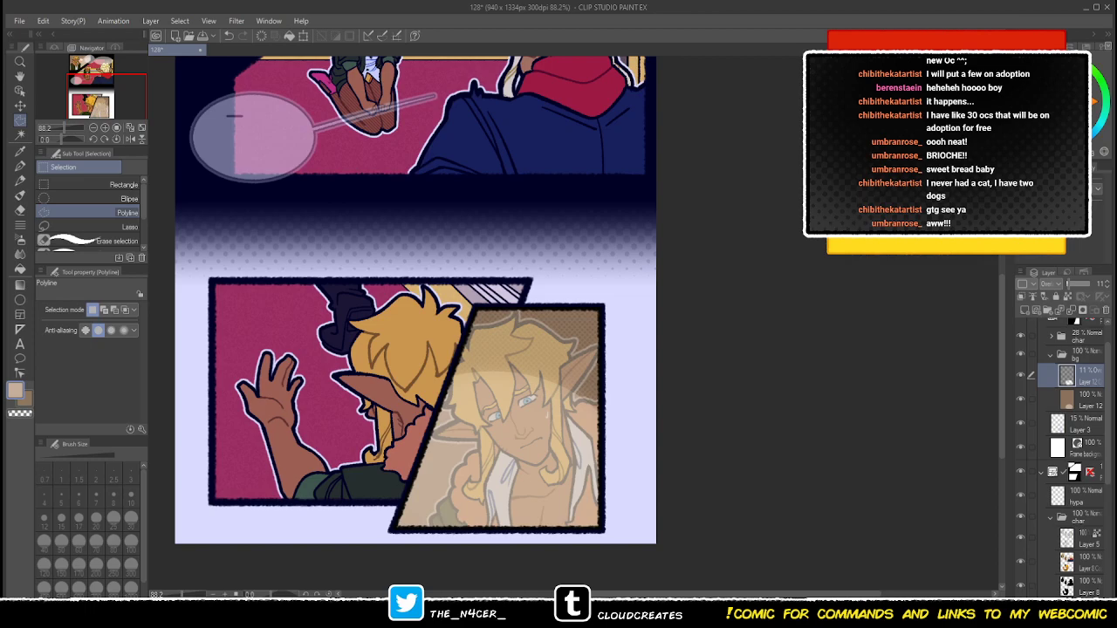
- Collapse the elf panel's bg folder and set its char folder to 100% opacity
click(1050, 355)
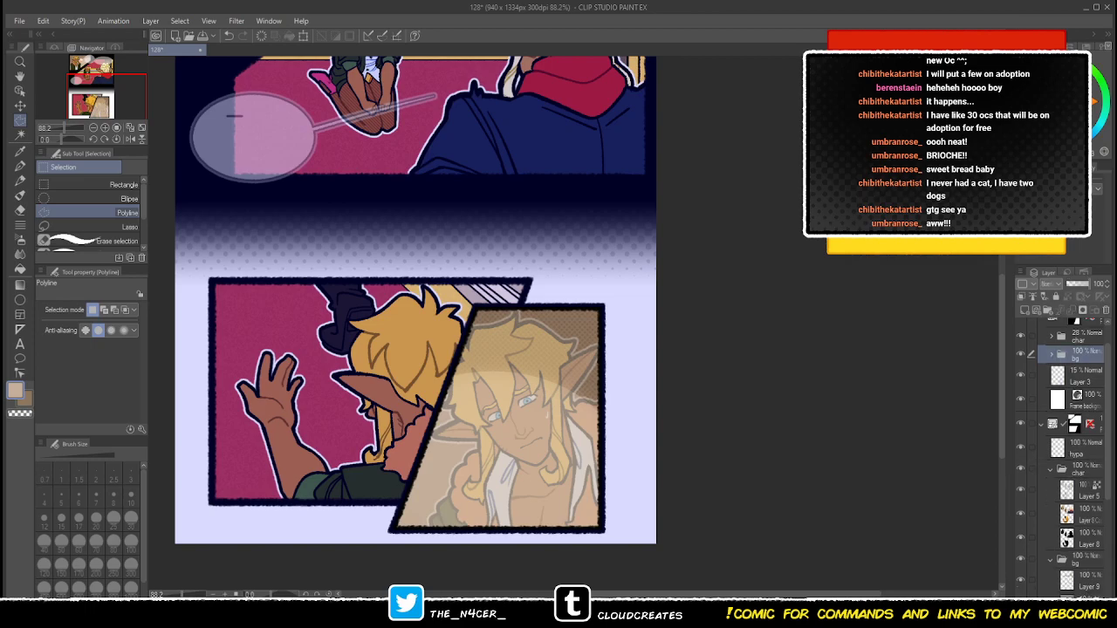
click(1082, 337)
click(1089, 284)
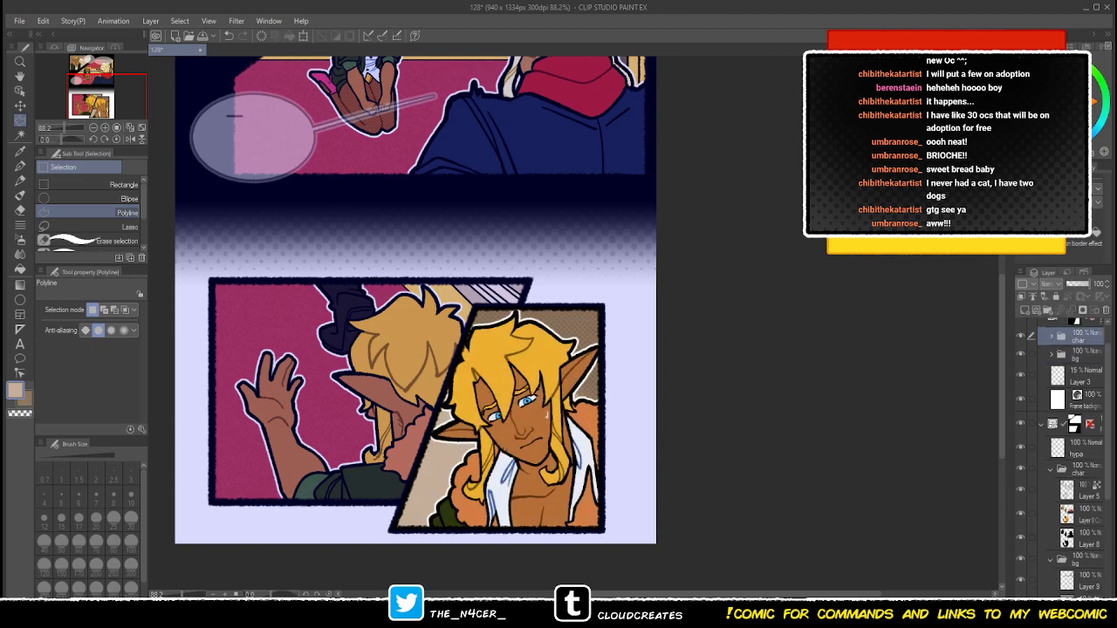
- Create a new folder above the DIA folder and set DIA to 100% opacity
drag(1107, 375, 1107, 354)
click(1080, 327)
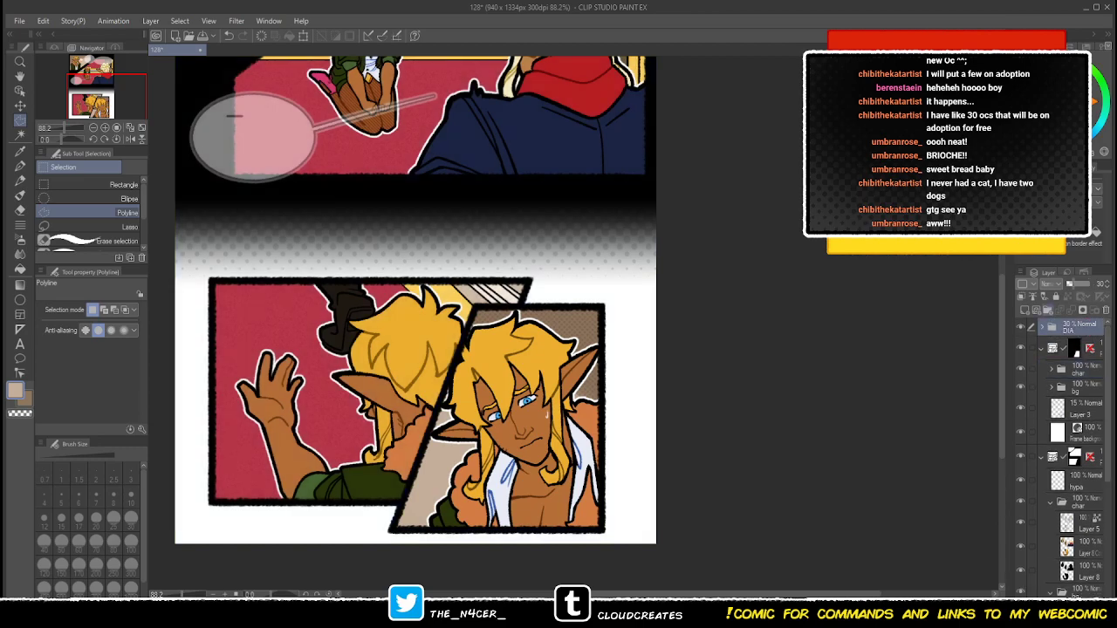
click(1048, 310)
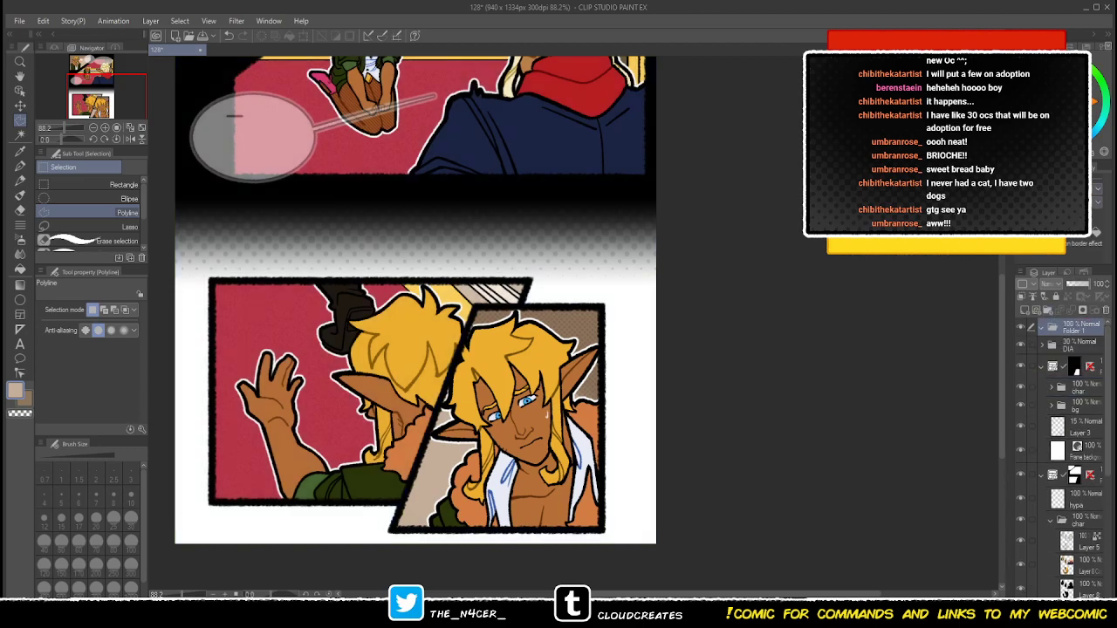
click(20, 344)
click(1080, 346)
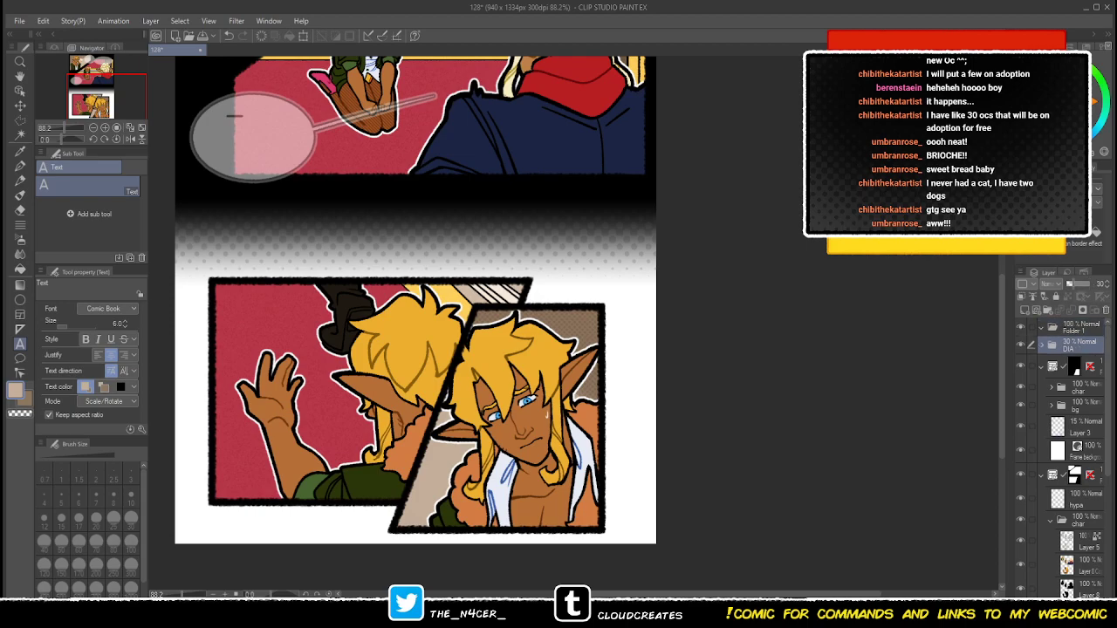
drag(1081, 284, 1101, 286)
- Reset the drawing colours to black and white, rename the new folder dia2 and add a raster layer inside it
click(1081, 328)
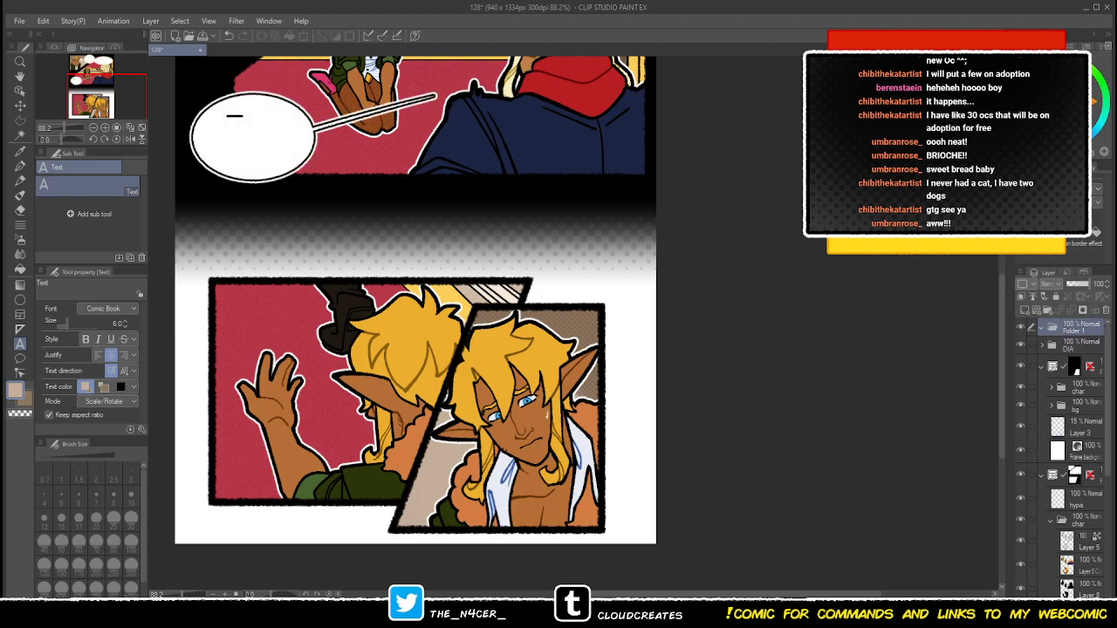
key(d)
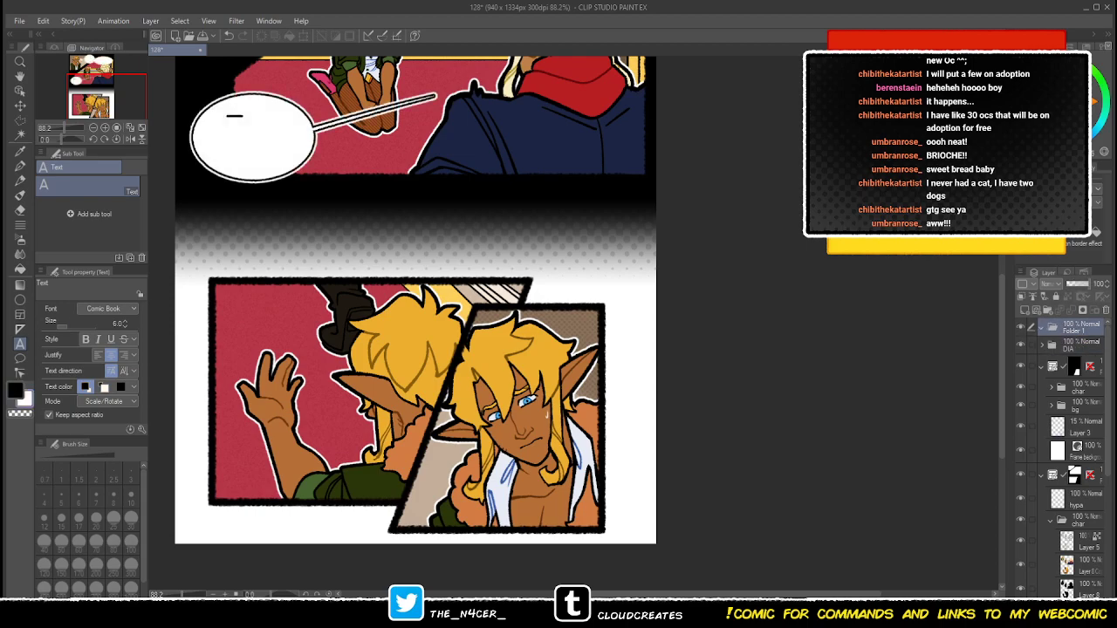
text(dia2)
key(Return)
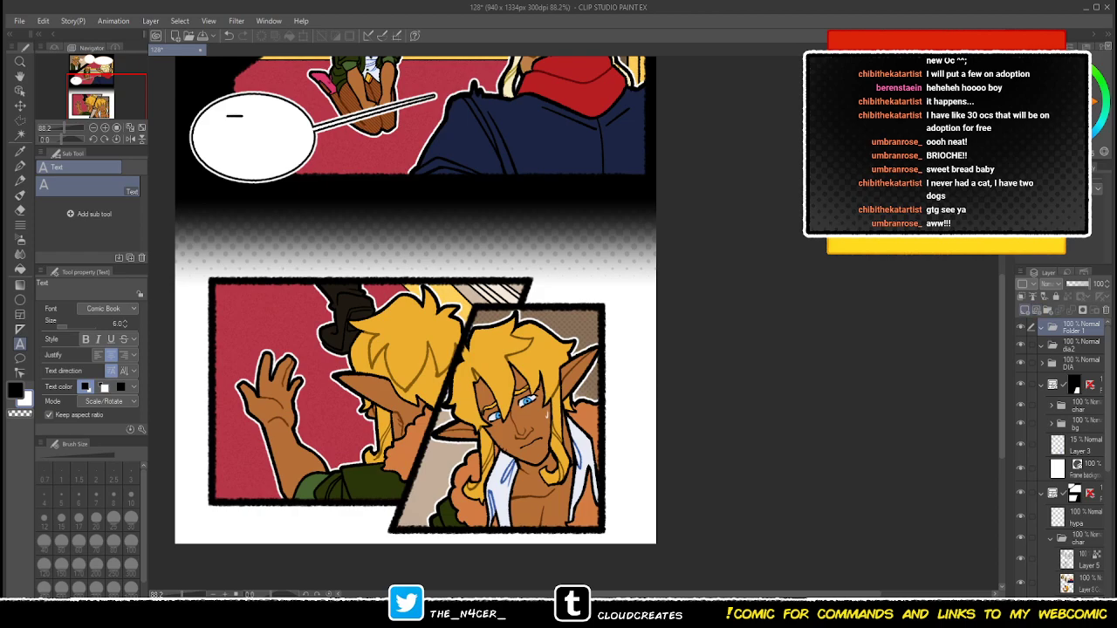
click(1024, 309)
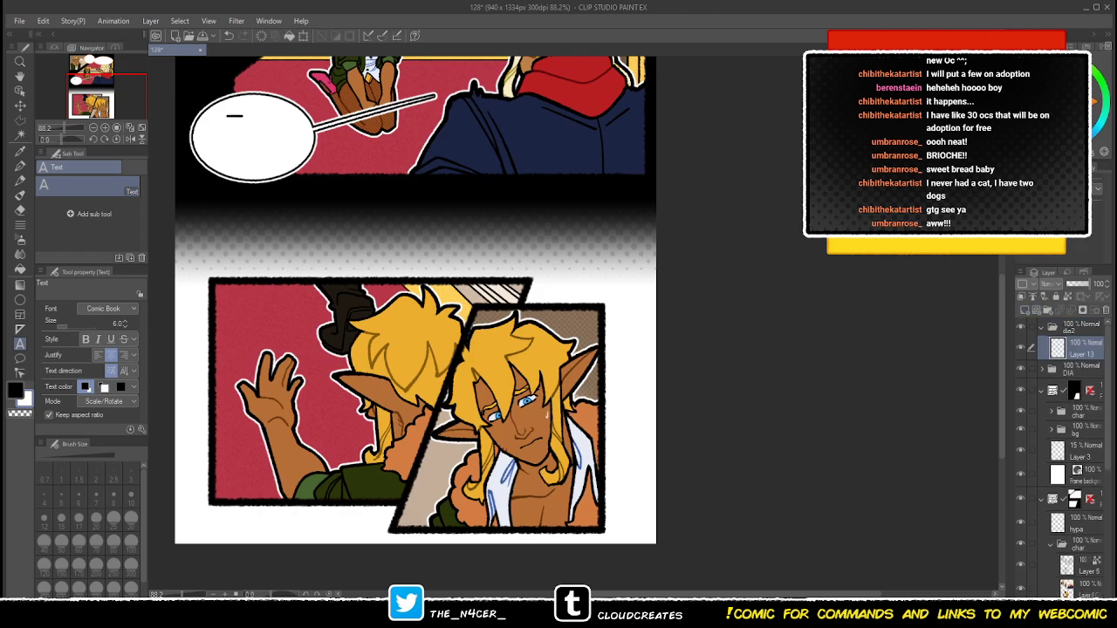
- Add the text "..." in Comic Book font and place it where the two lower panels meet, near their bottom edges
click(377, 522)
text(I wa)
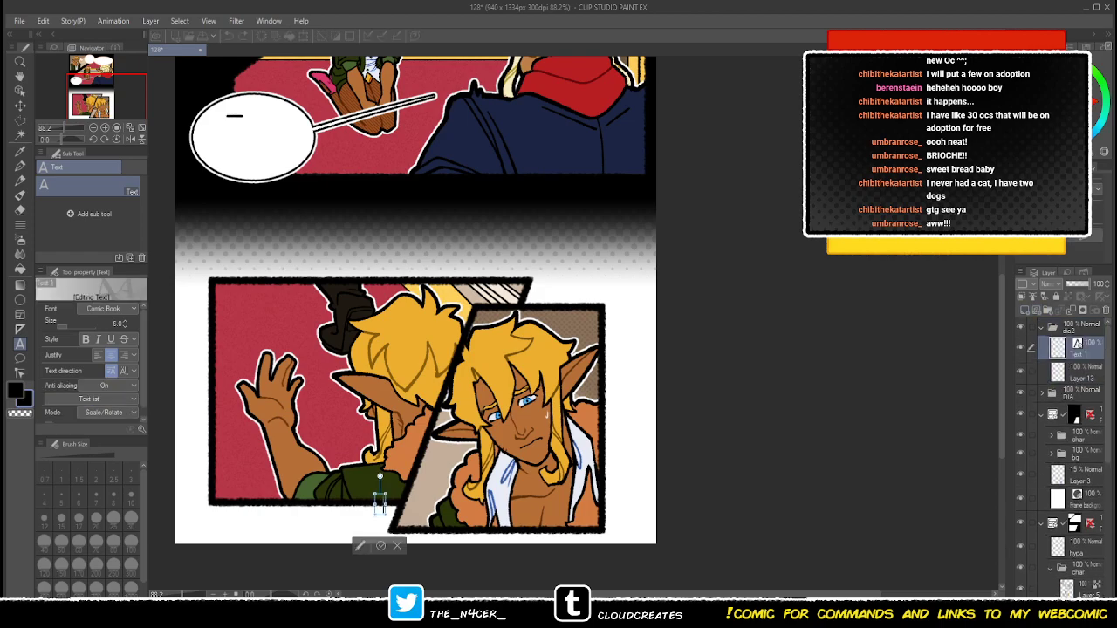
key(BackSpace)
key(BackSpace)
key(BackSpace)
key(BackSpace)
text(...)
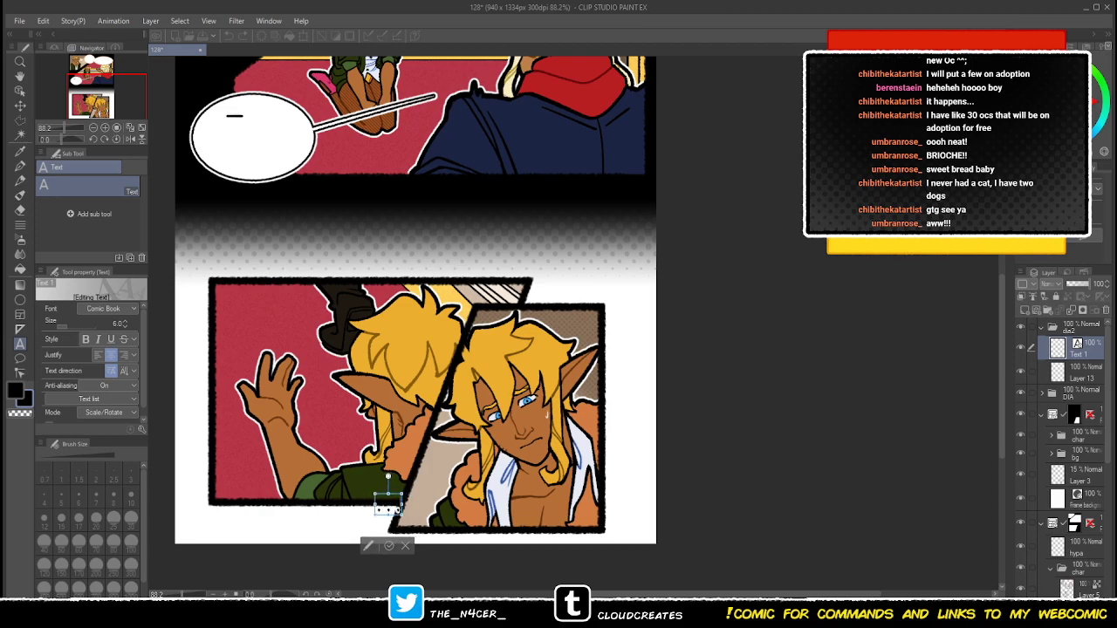
key(BackSpace)
key(BackSpace)
text(..)
drag(388, 505, 402, 486)
click(403, 528)
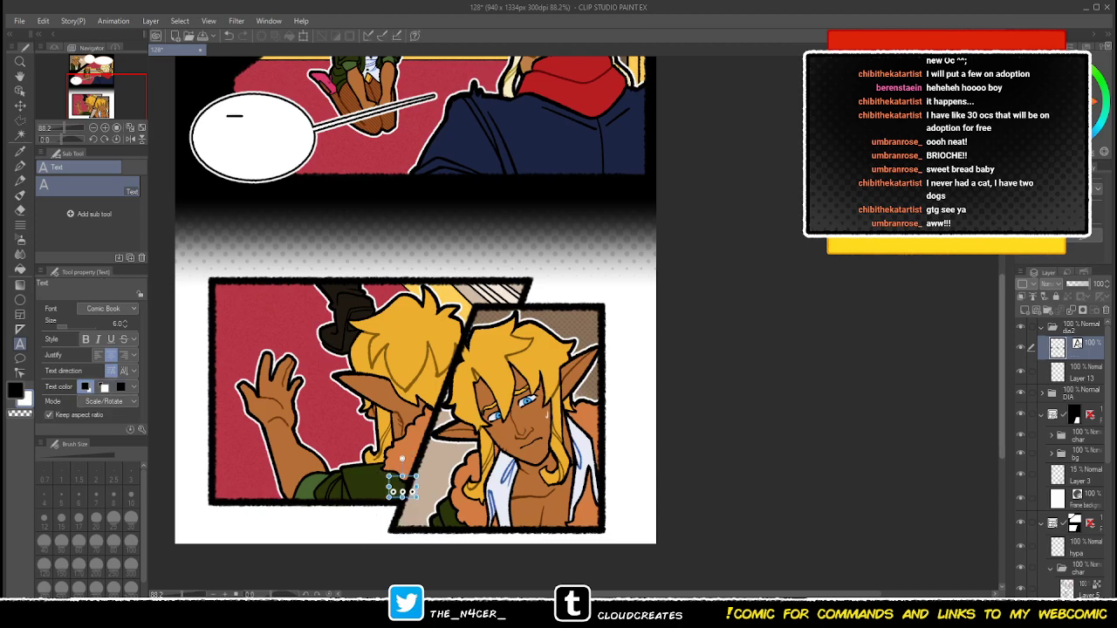
- Draw a small white elliptical speech balloon around the dots on Layer 13 and fill its interior white
click(1049, 382)
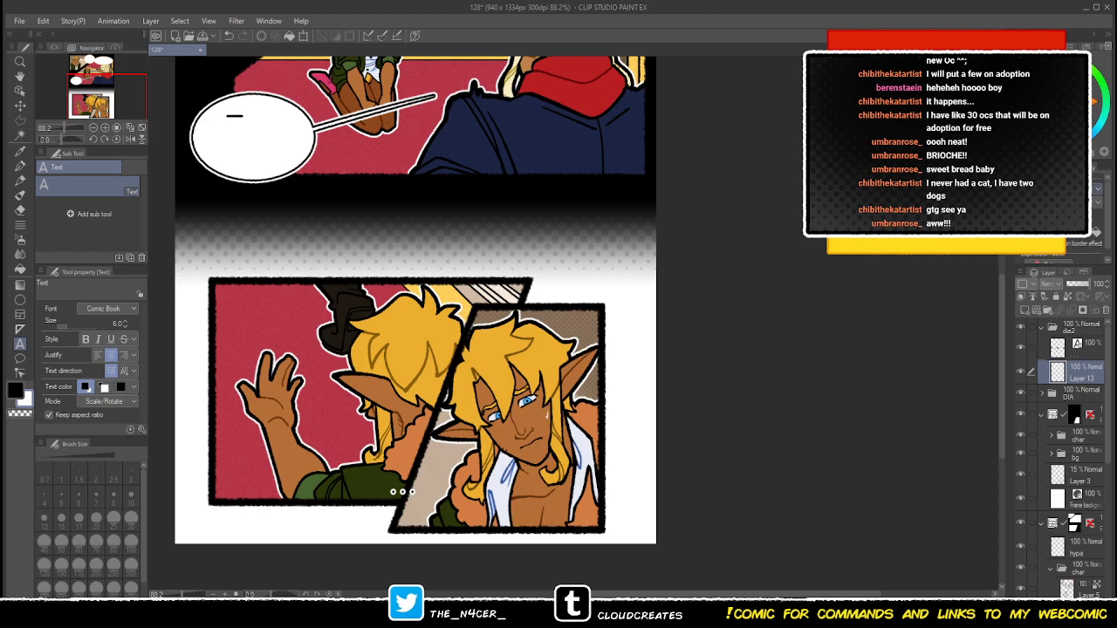
key(g)
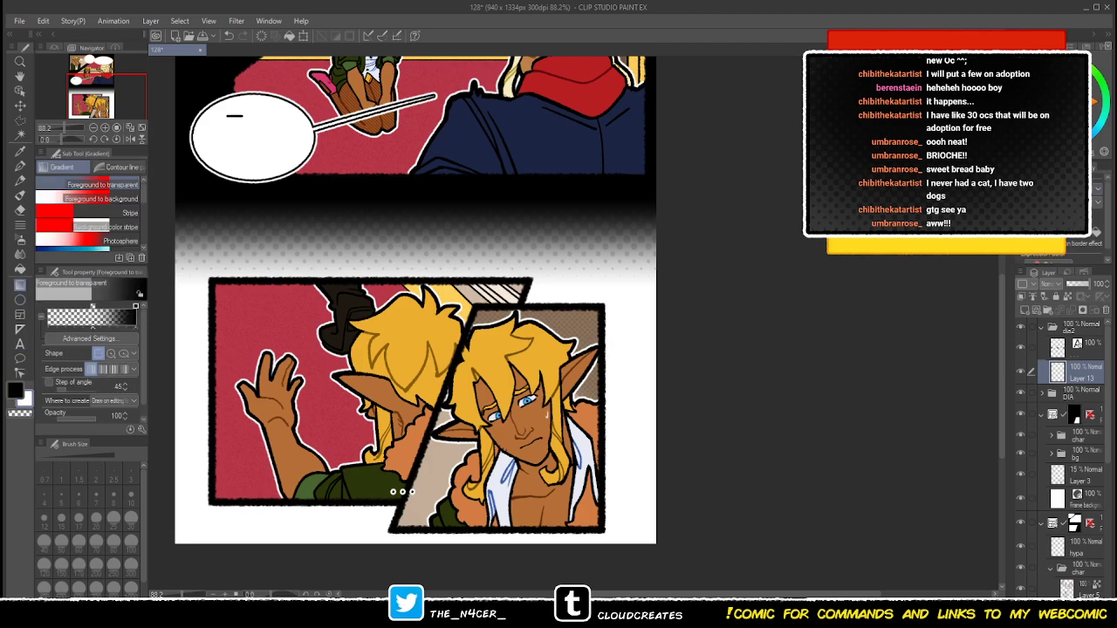
key(u)
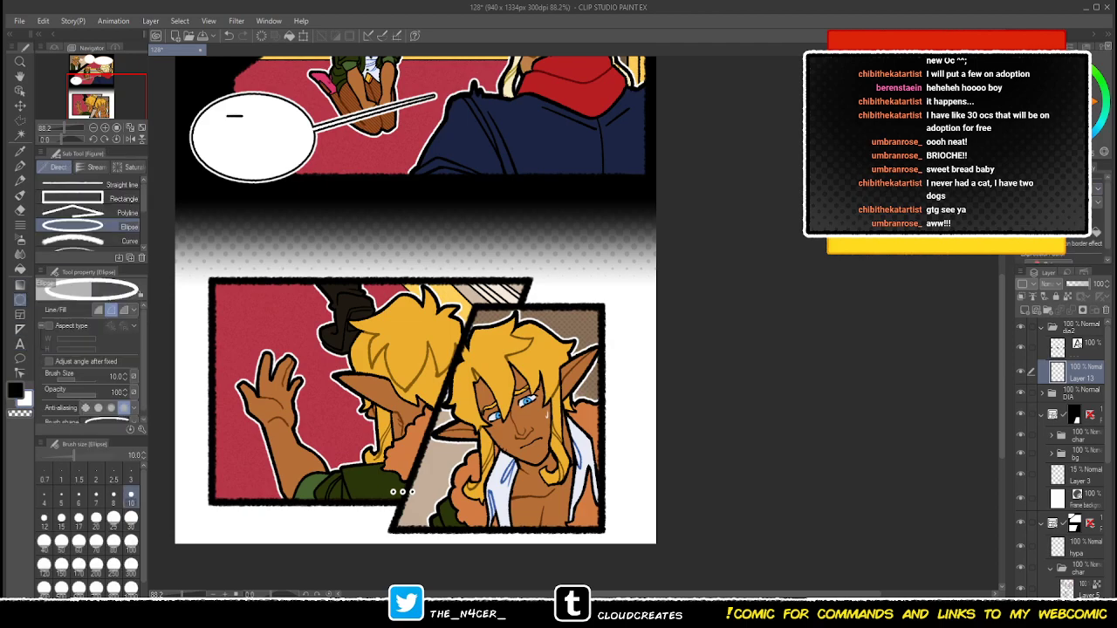
drag(369, 471, 438, 506)
key(ctrl+z)
key(x)
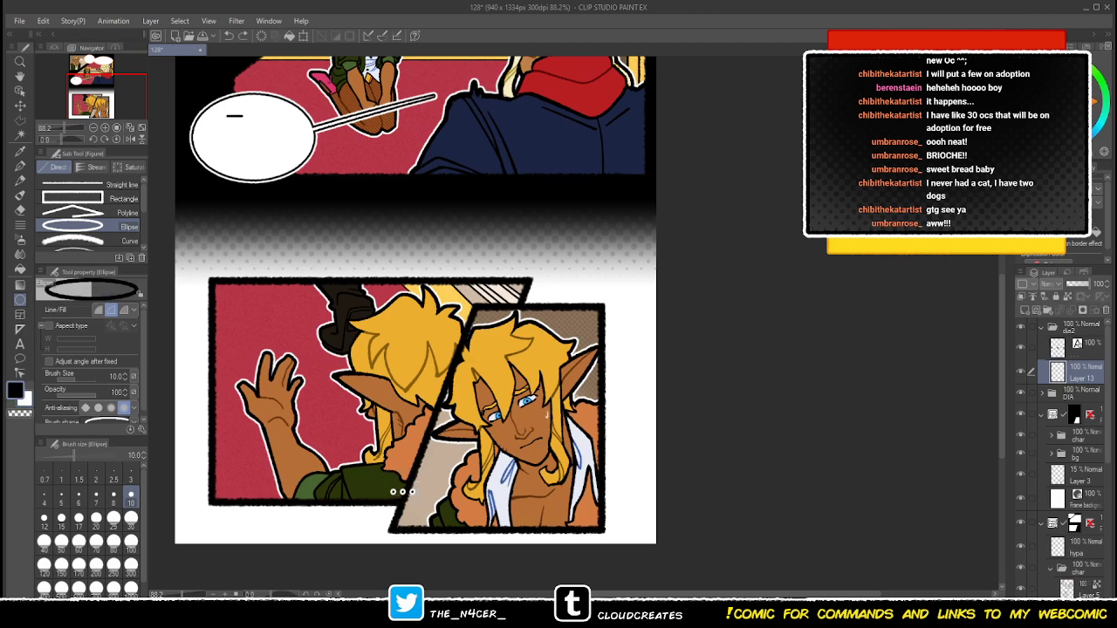
key(x)
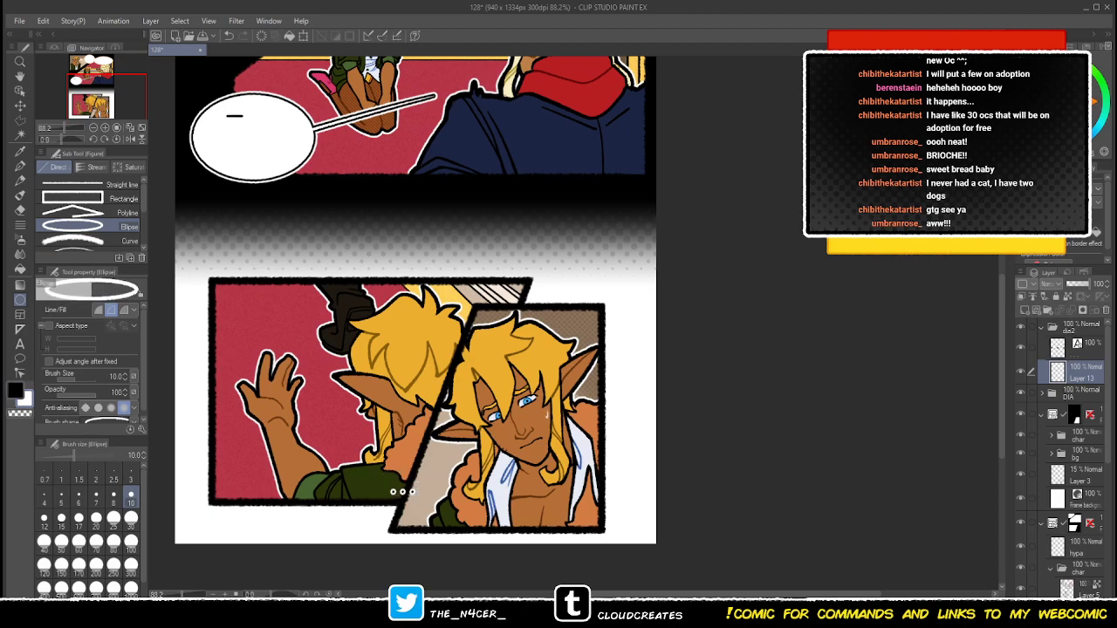
key(x)
key(x)
drag(380, 476, 424, 505)
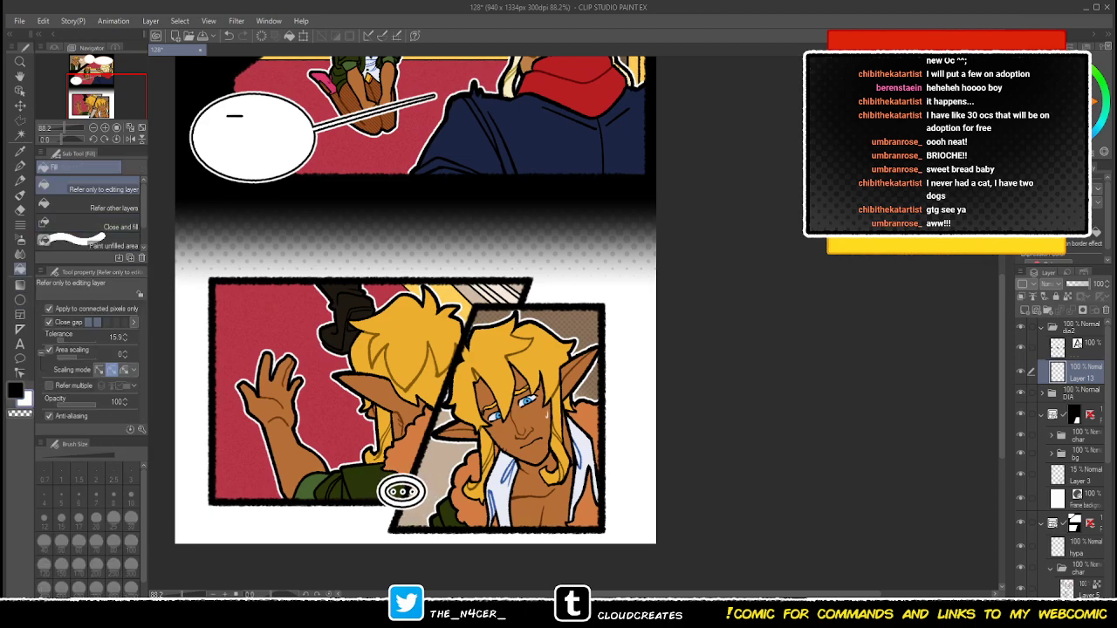
click(402, 485)
- Draw the small balloon's tail toward the elf with the Real G-pen at brush size 10
key(p)
click(130, 494)
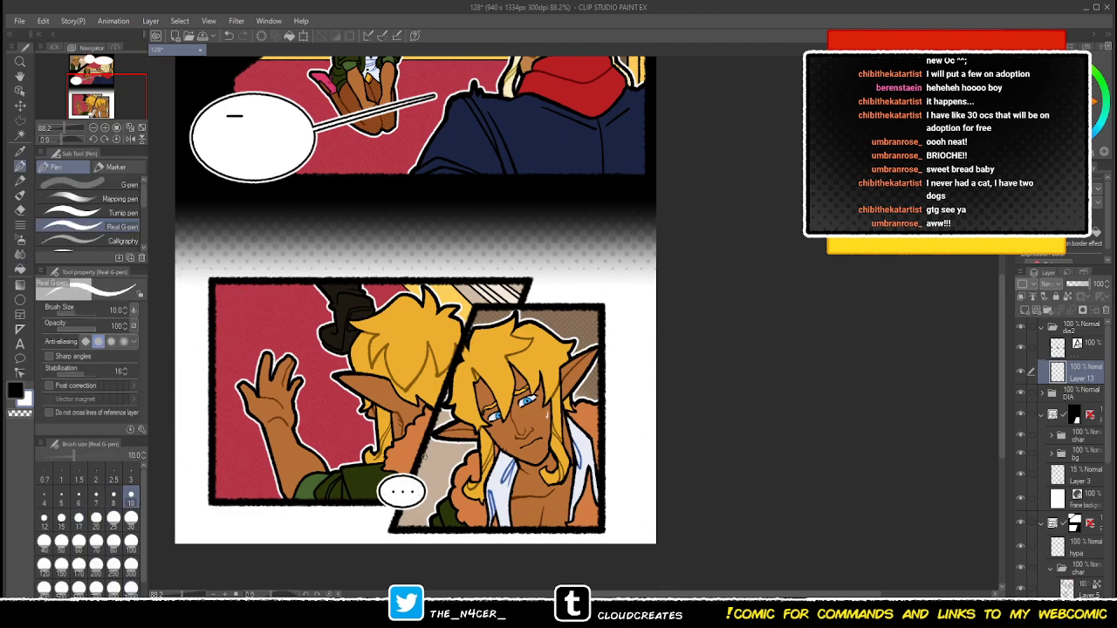
drag(443, 465, 421, 482)
- Merge the dia2 folder into a single layer and set its opacity to 63%
click(1079, 327)
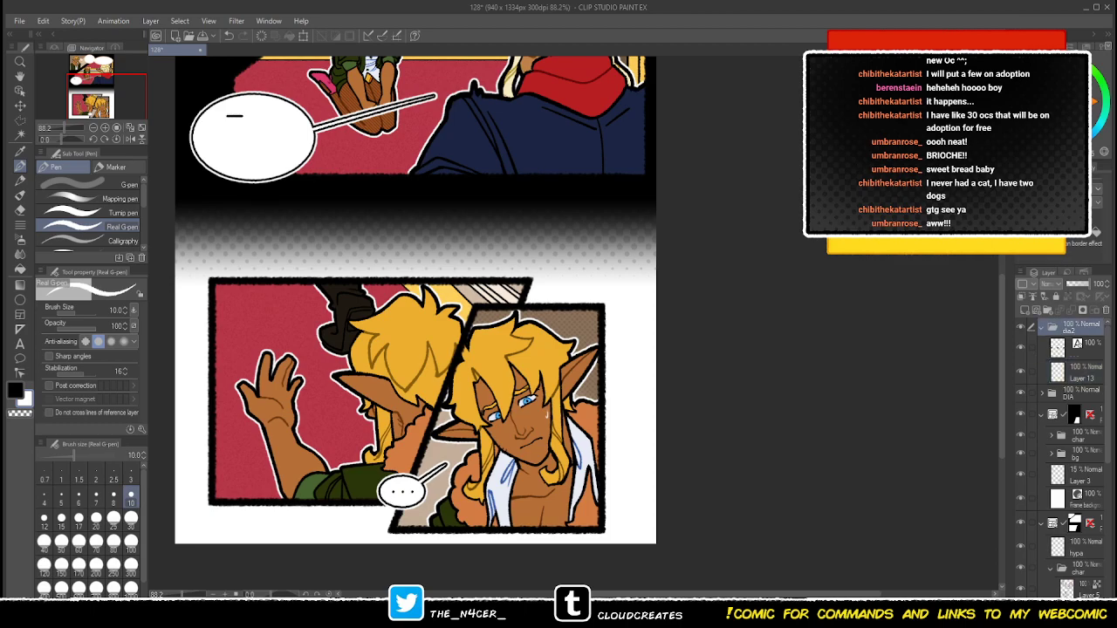
key(shift+alt+e)
click(1076, 283)
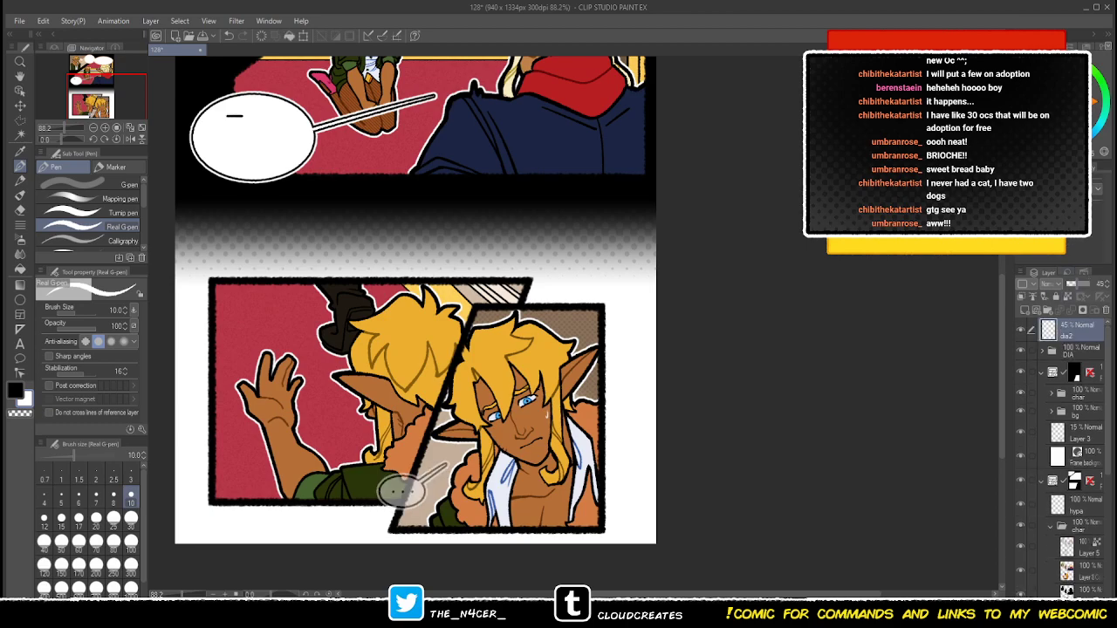
click(1080, 283)
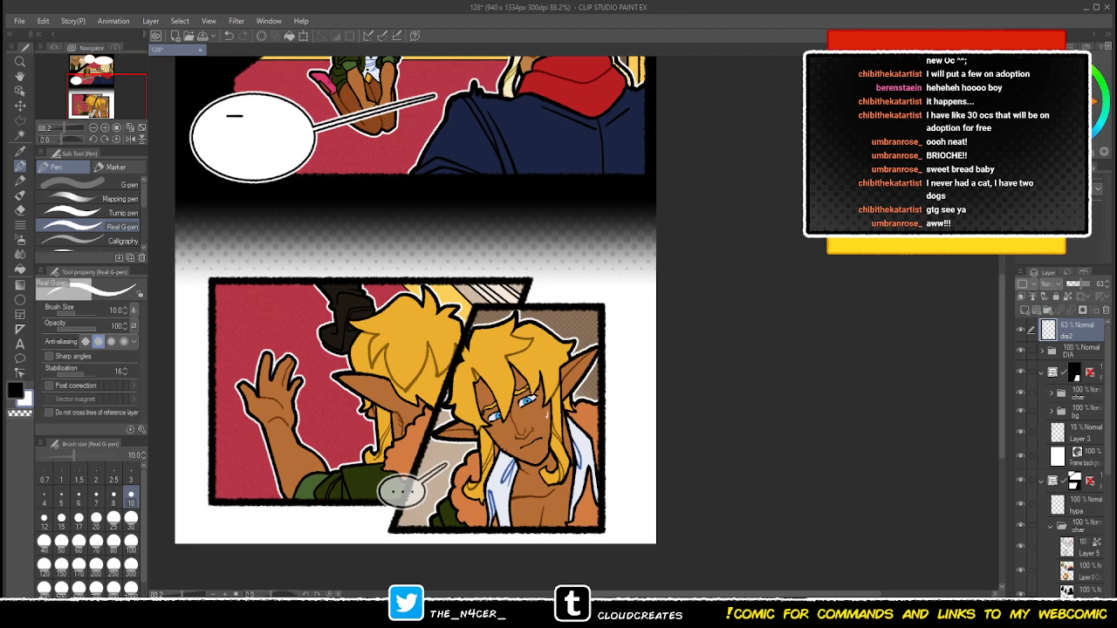
- Pick the dark brown from the colour reference document, fill a new top layer of the comic page with it and set it to Lighten
drag(410, 227, 444, 464)
scroll(690, 501, down, 3)
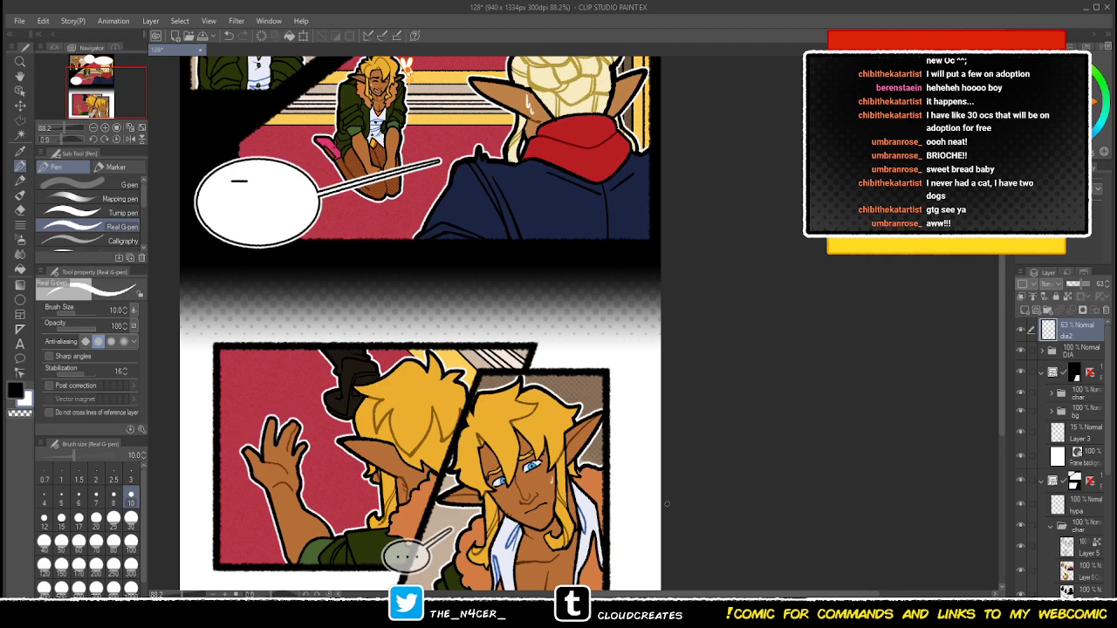
scroll(634, 368, up, 2)
scroll(634, 369, down, 3)
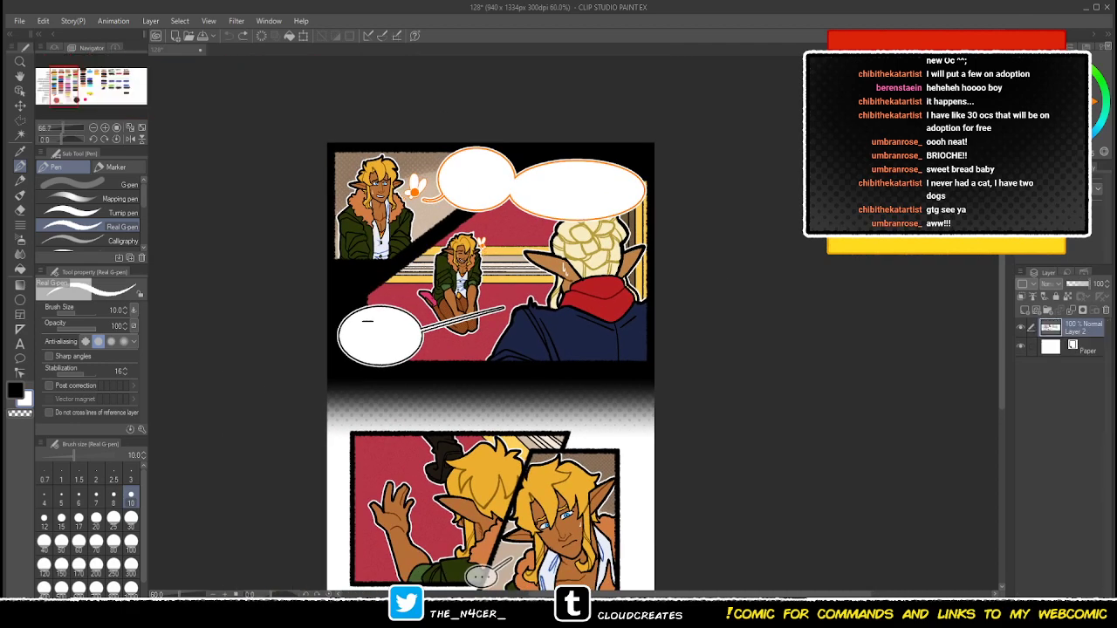
key(x)
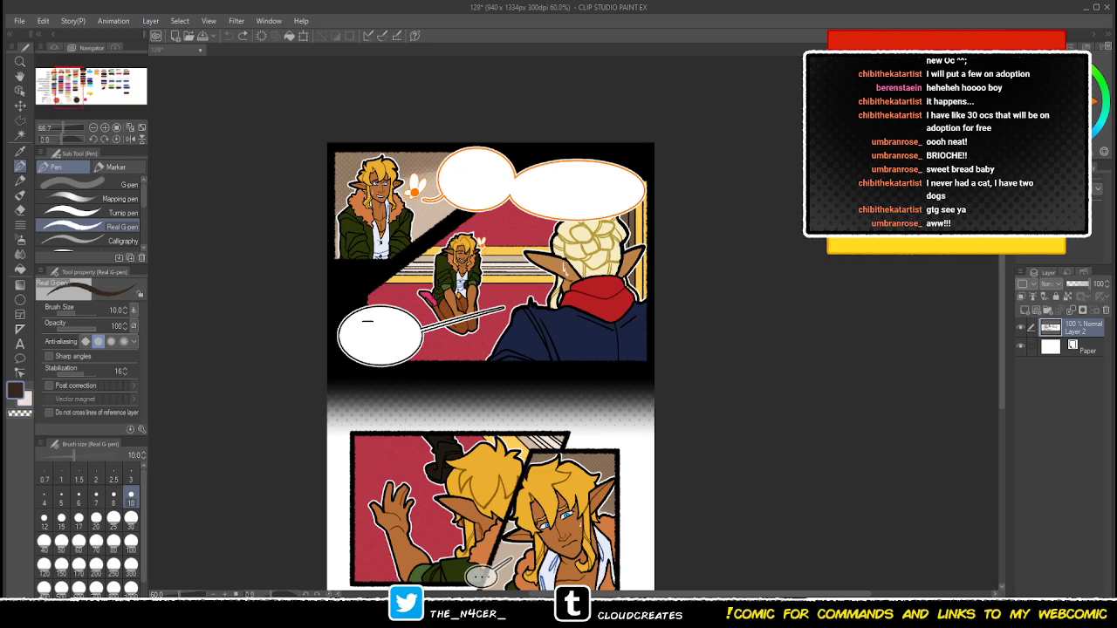
key(ctrl+Tab)
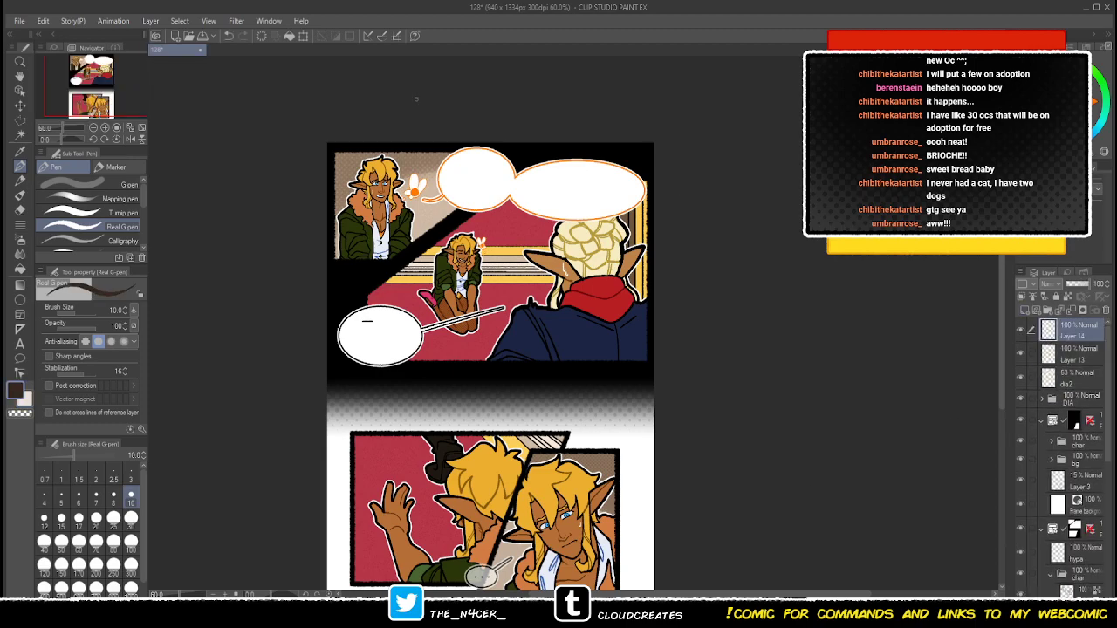
key(alt+BackSpace)
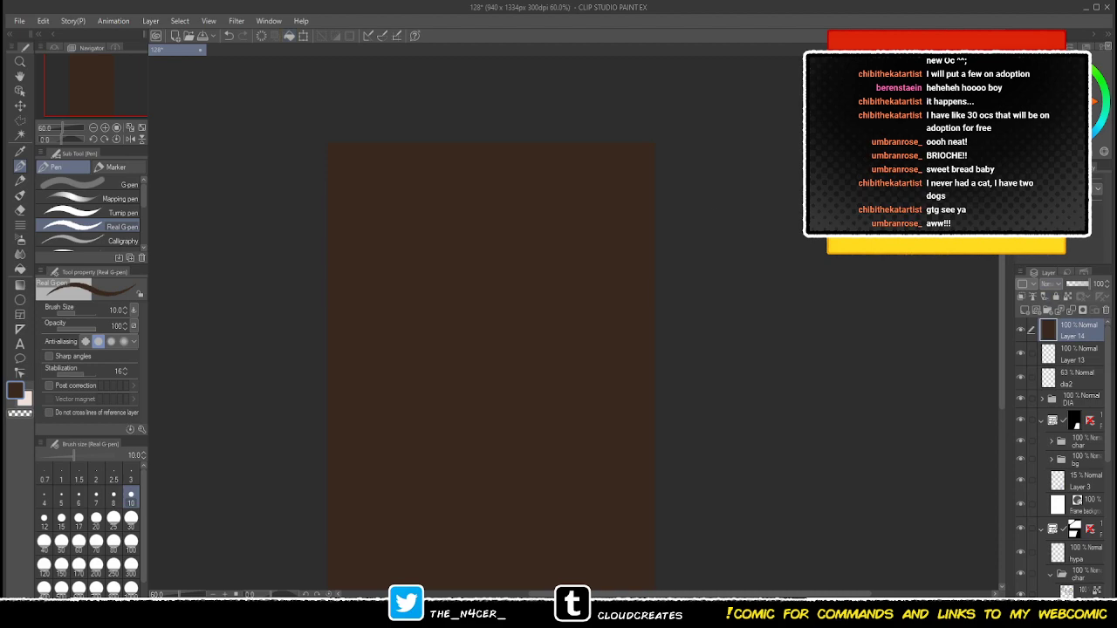
click(1054, 377)
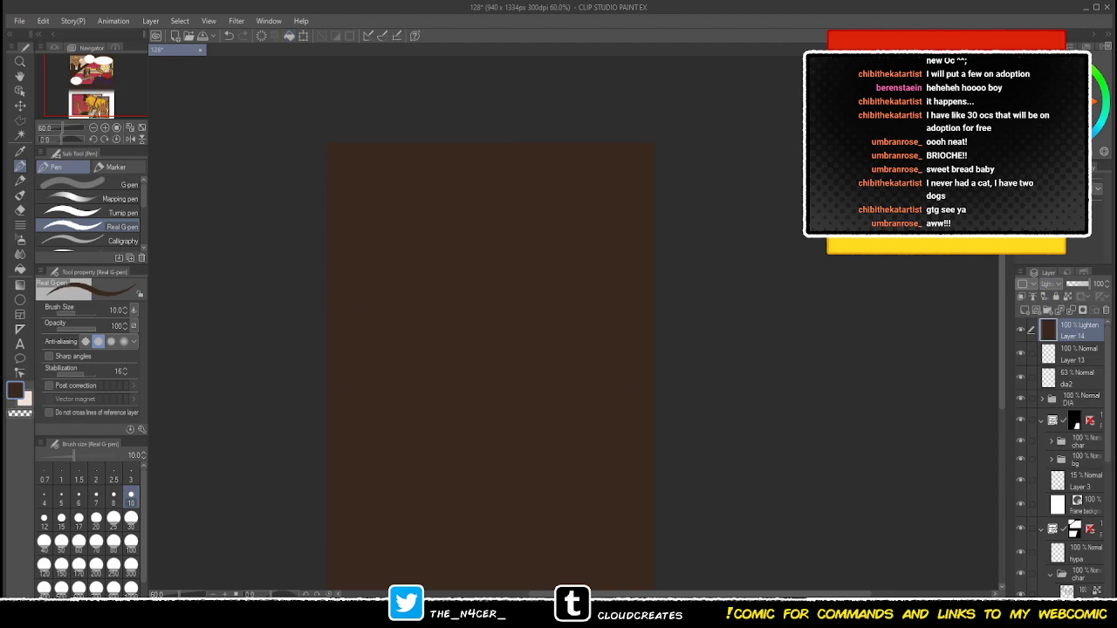
- Add a new top layer, fill it with the pale pink secondary colour and set its blending mode to Darken
click(1025, 311)
click(1052, 310)
key(x)
click(289, 35)
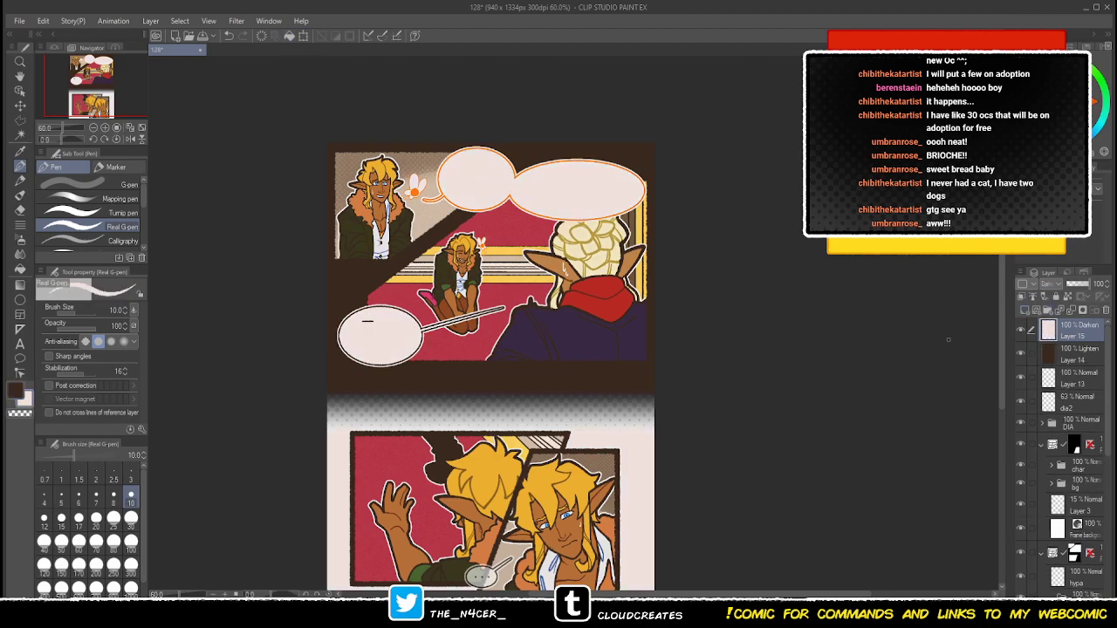
- Collapse both frame folders and load their panel masks together as one selection
drag(477, 486, 430, 401)
scroll(449, 410, up, 2)
scroll(430, 401, up, 4)
key(ctrl+minus)
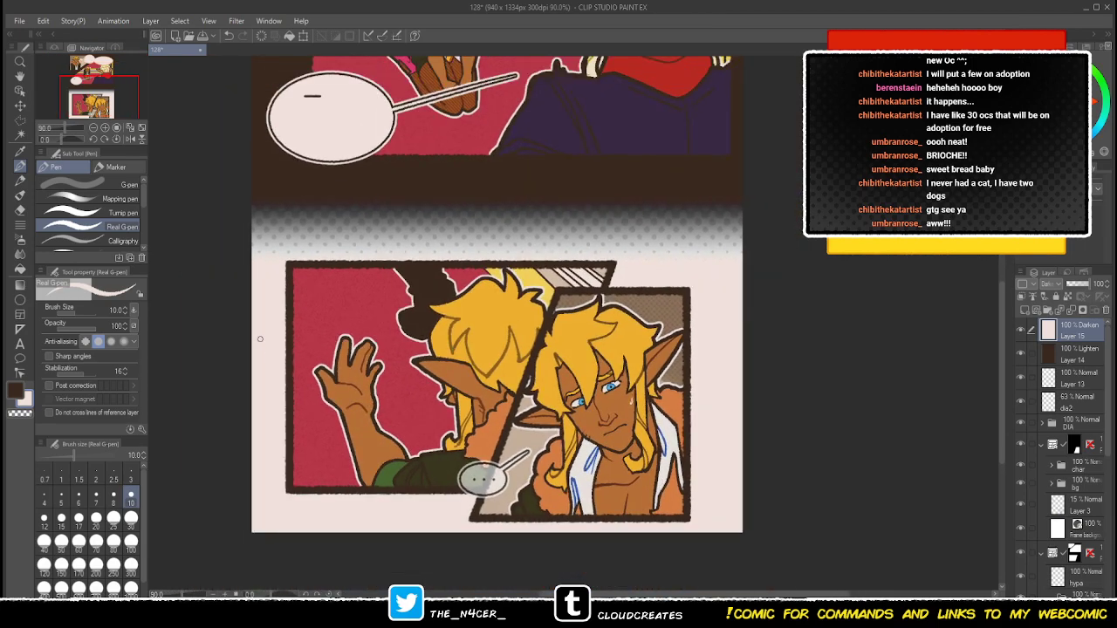
key(ctrl+minus)
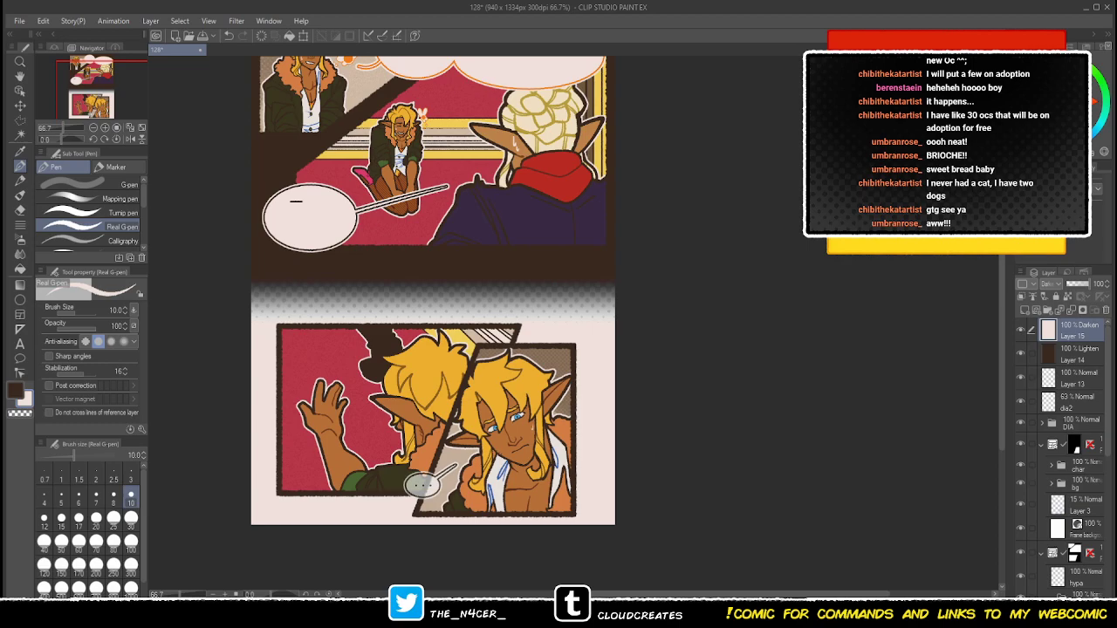
click(1041, 445)
click(1041, 469)
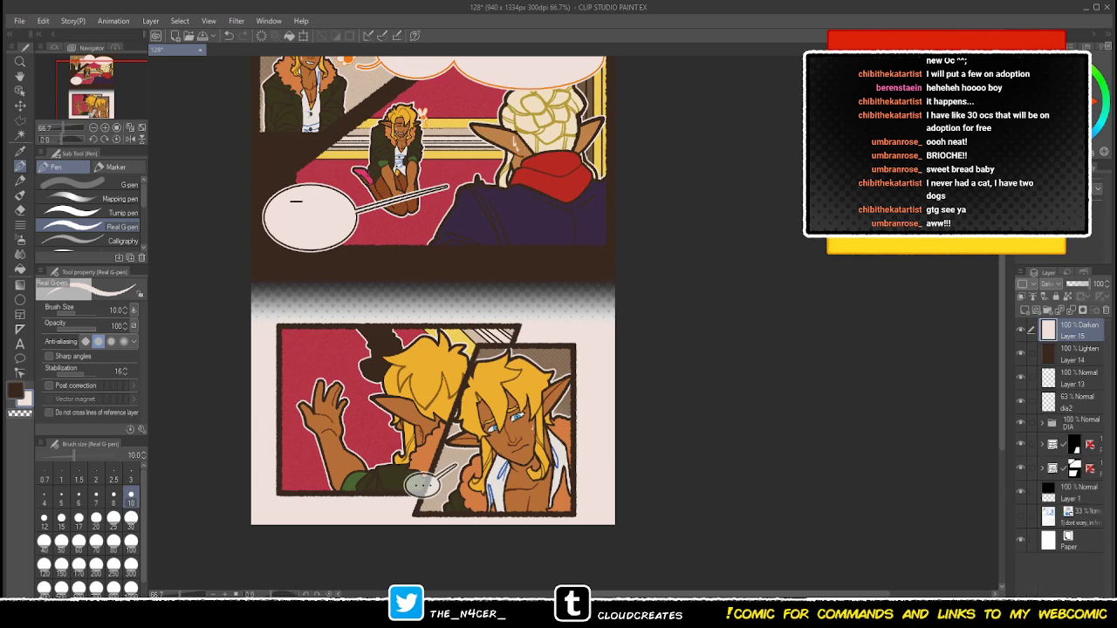
ctrl+click(1074, 468)
shift+click(1074, 444)
ctrl+shift+click(1074, 444)
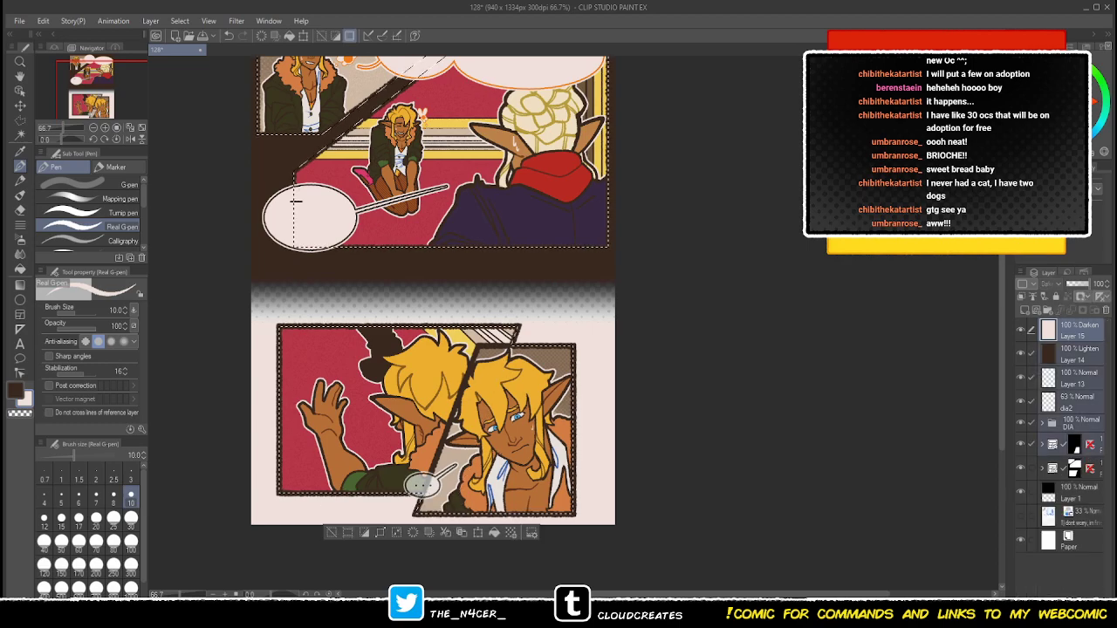
- Add the painted area of Layer 1 to the panel selection
click(1050, 407)
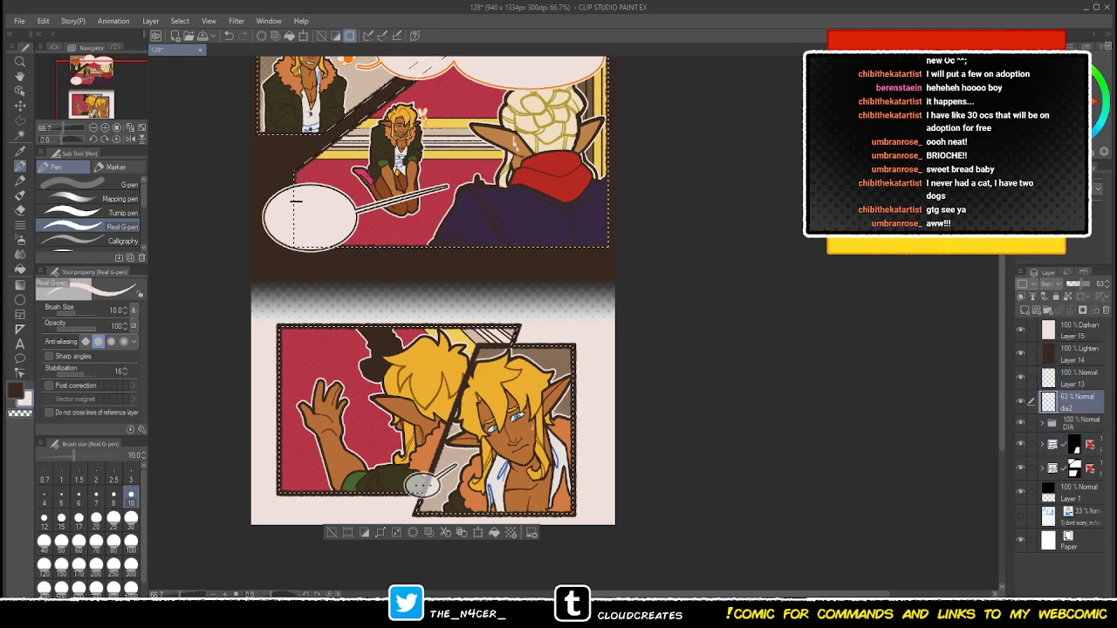
scroll(423, 305, left, 1)
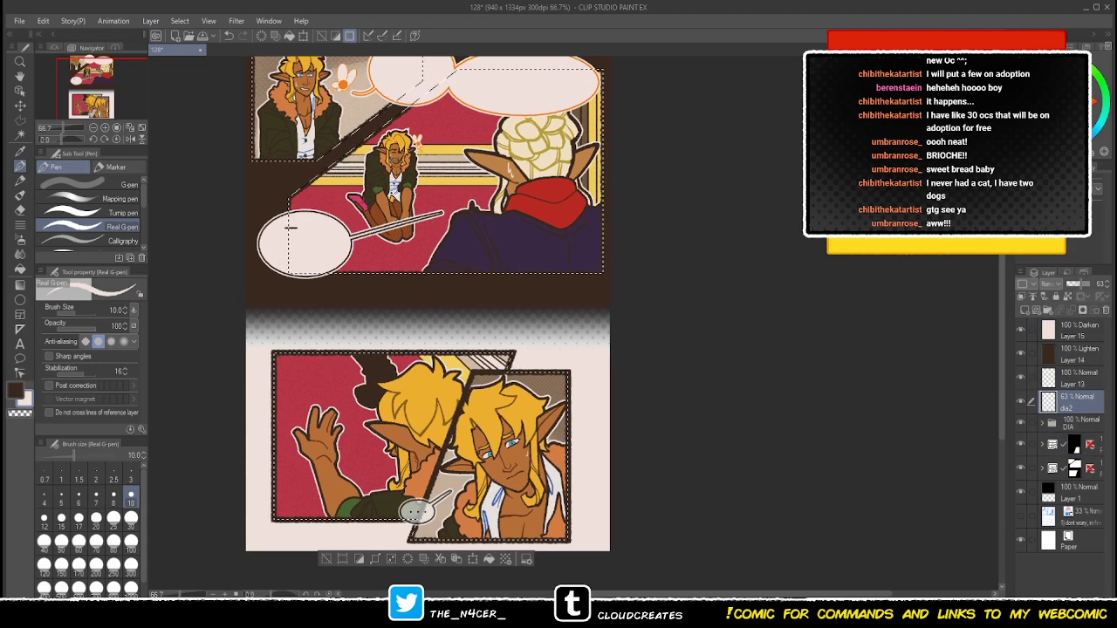
click(1050, 492)
ctrl+shift+click(1050, 492)
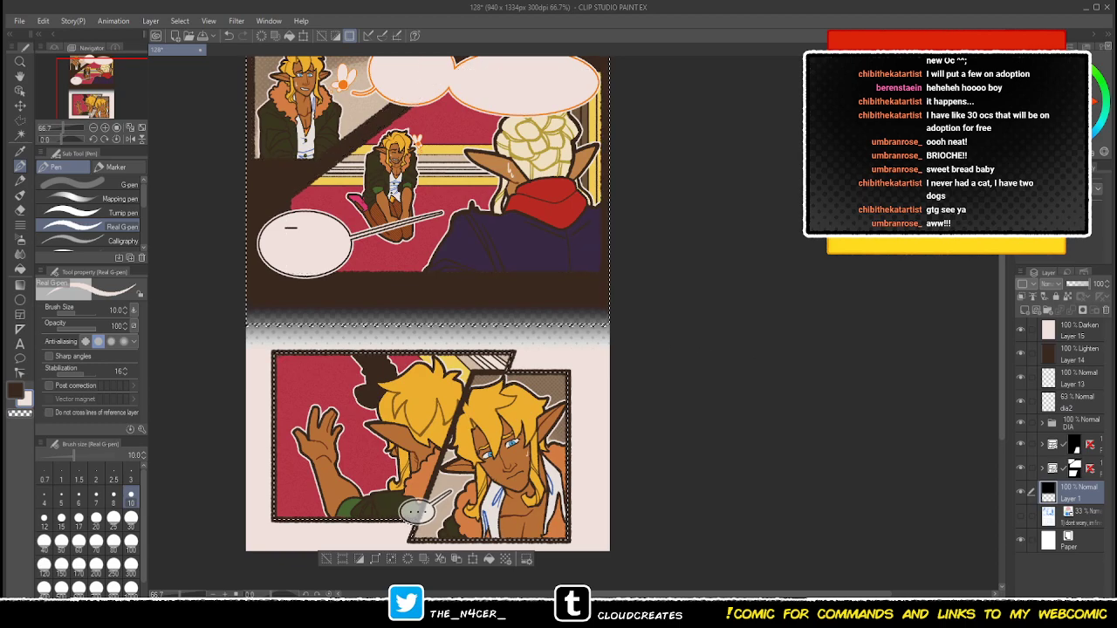
- Invert the selection, delete the pale pink of the Darken layer from the lower page background, and deselect
scroll(425, 319, up, 1)
click(1073, 331)
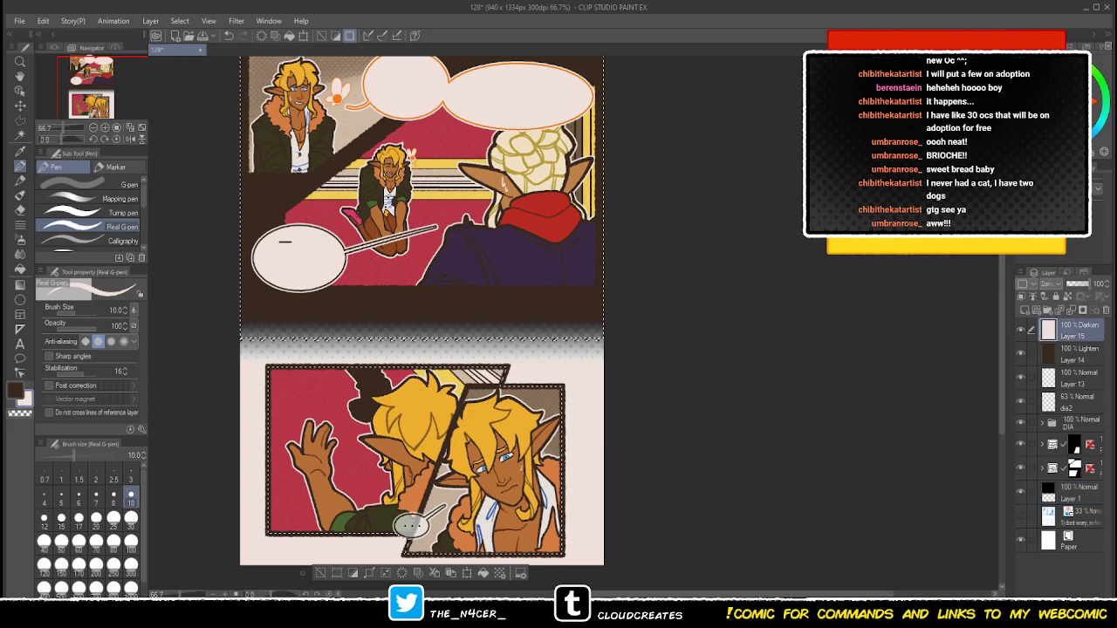
click(352, 573)
key(Delete)
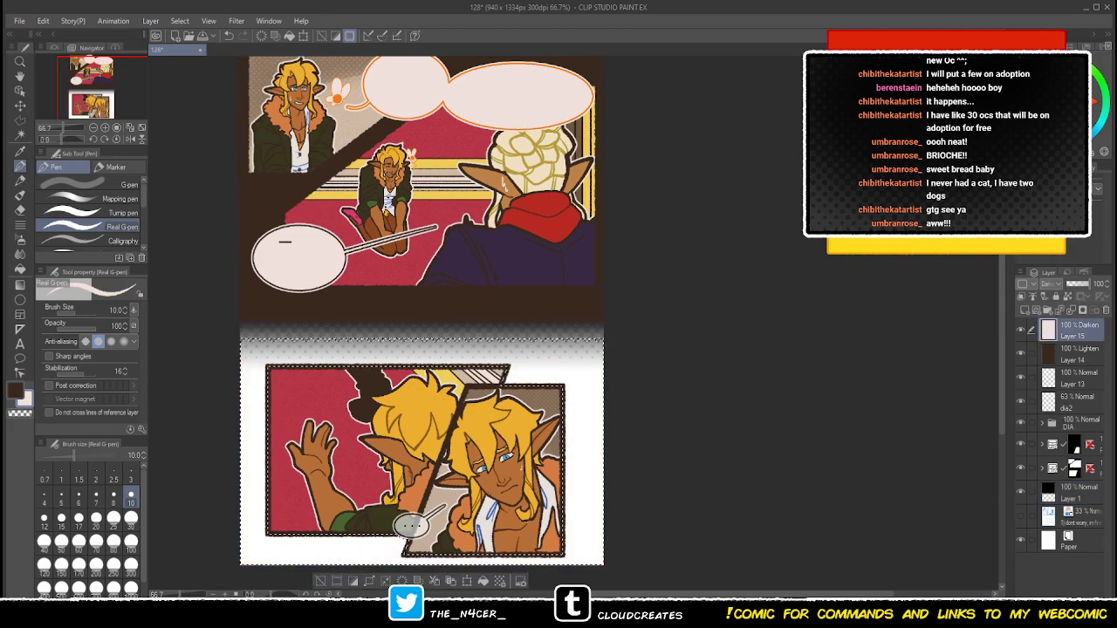
key(ctrl+d)
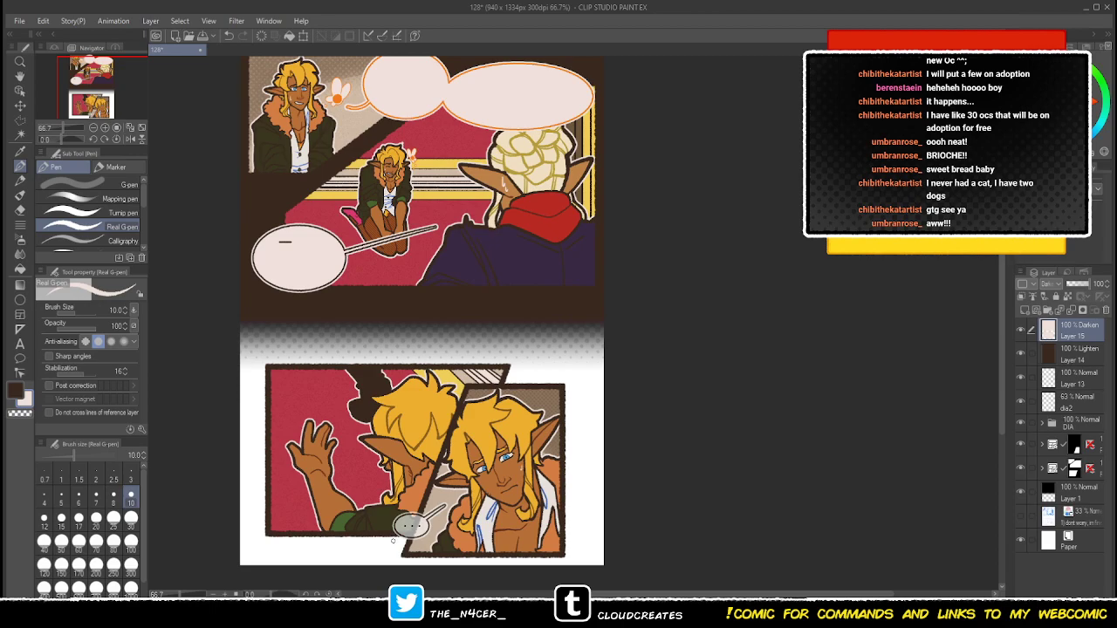
scroll(395, 541, down, 1)
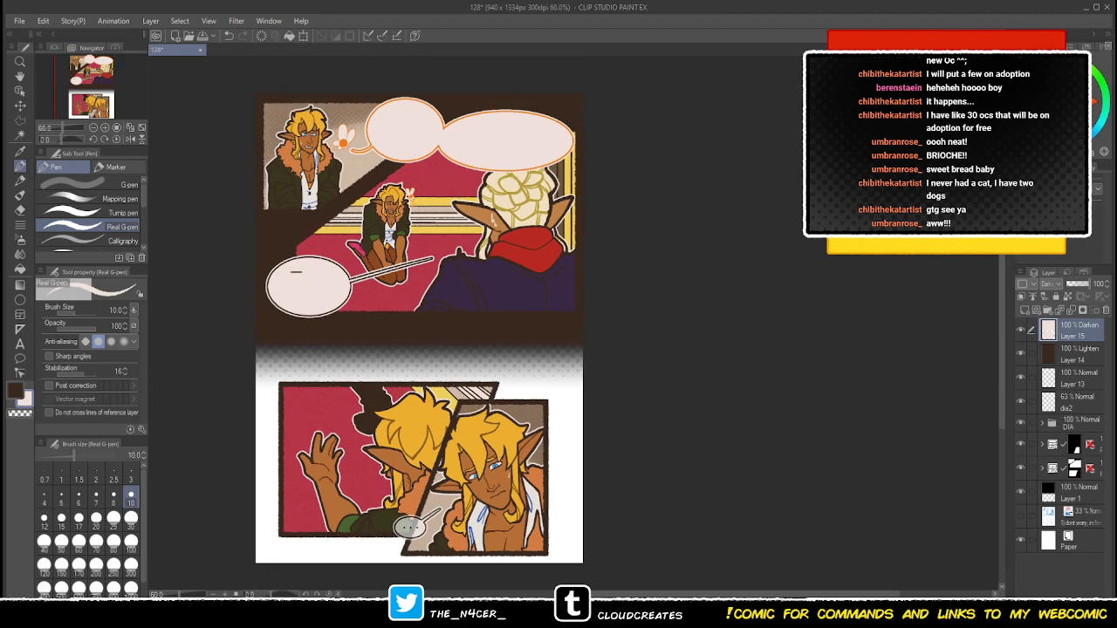
scroll(579, 399, up, 1)
drag(413, 384, 446, 393)
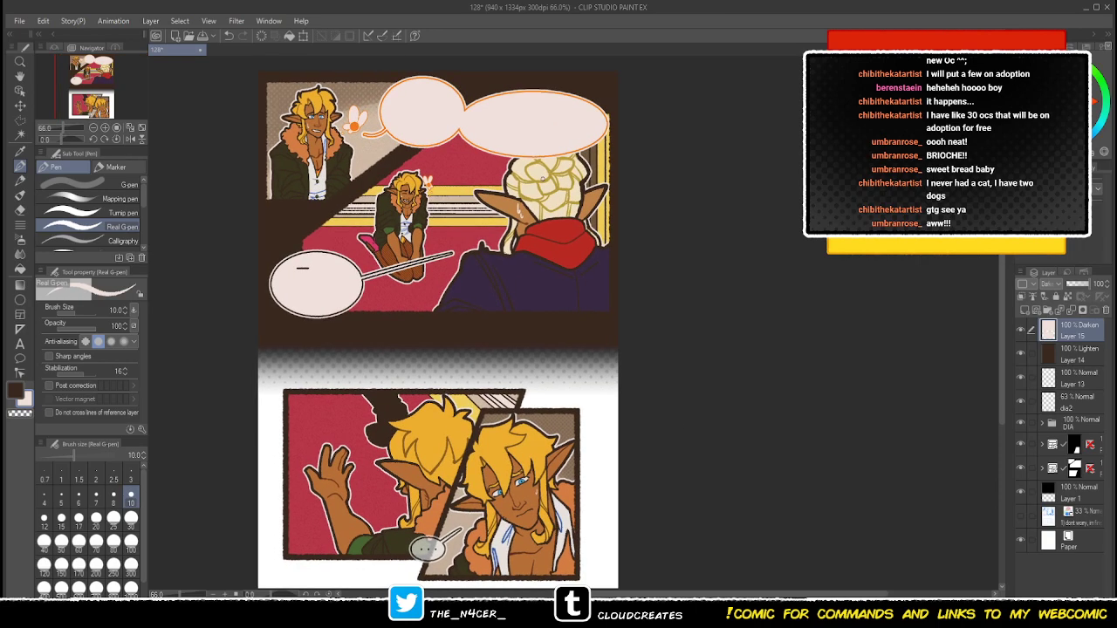
drag(474, 137, 488, 138)
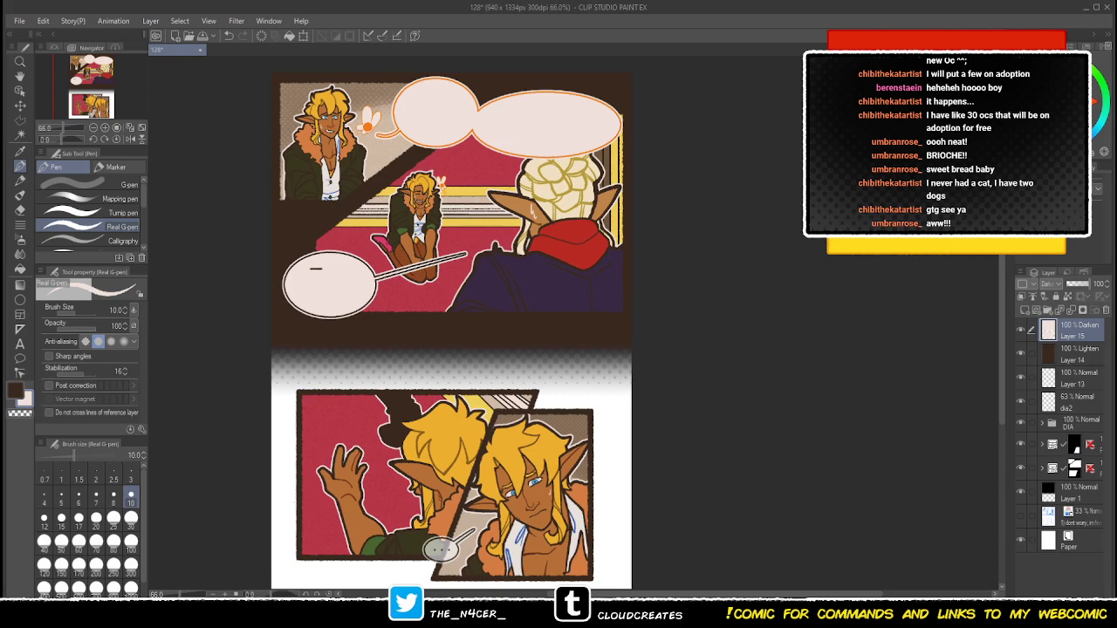
scroll(282, 187, up, 1)
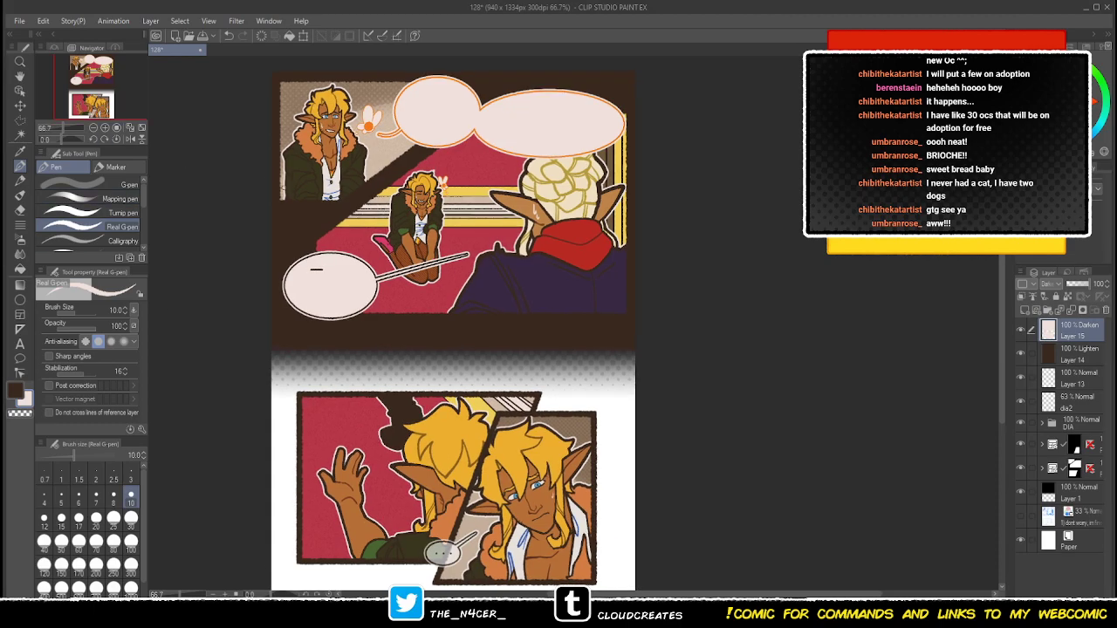
drag(277, 213, 303, 205)
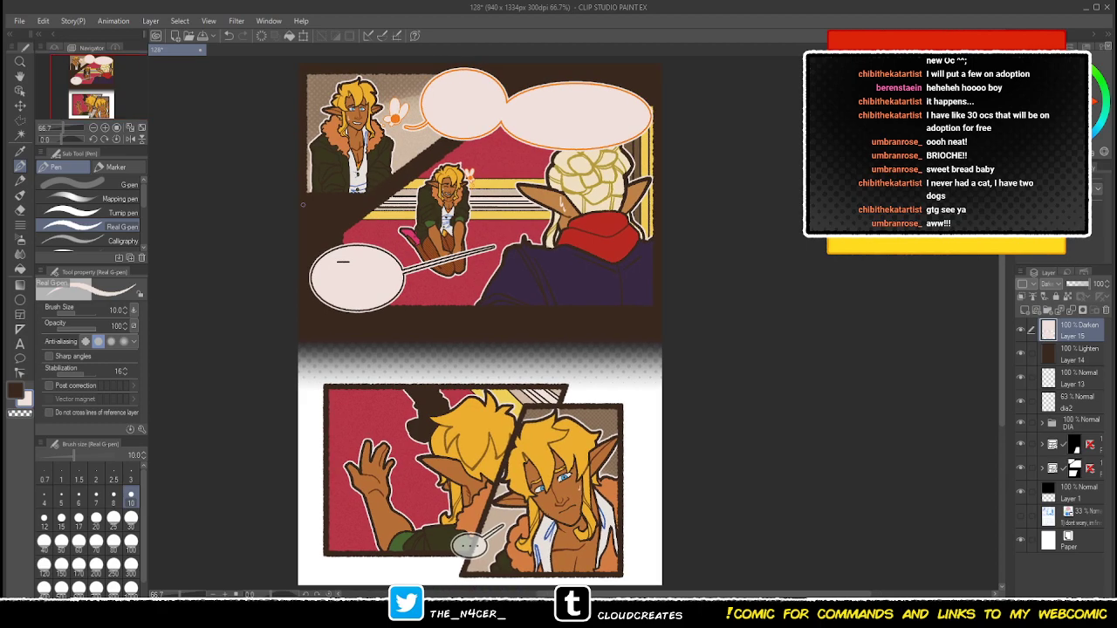